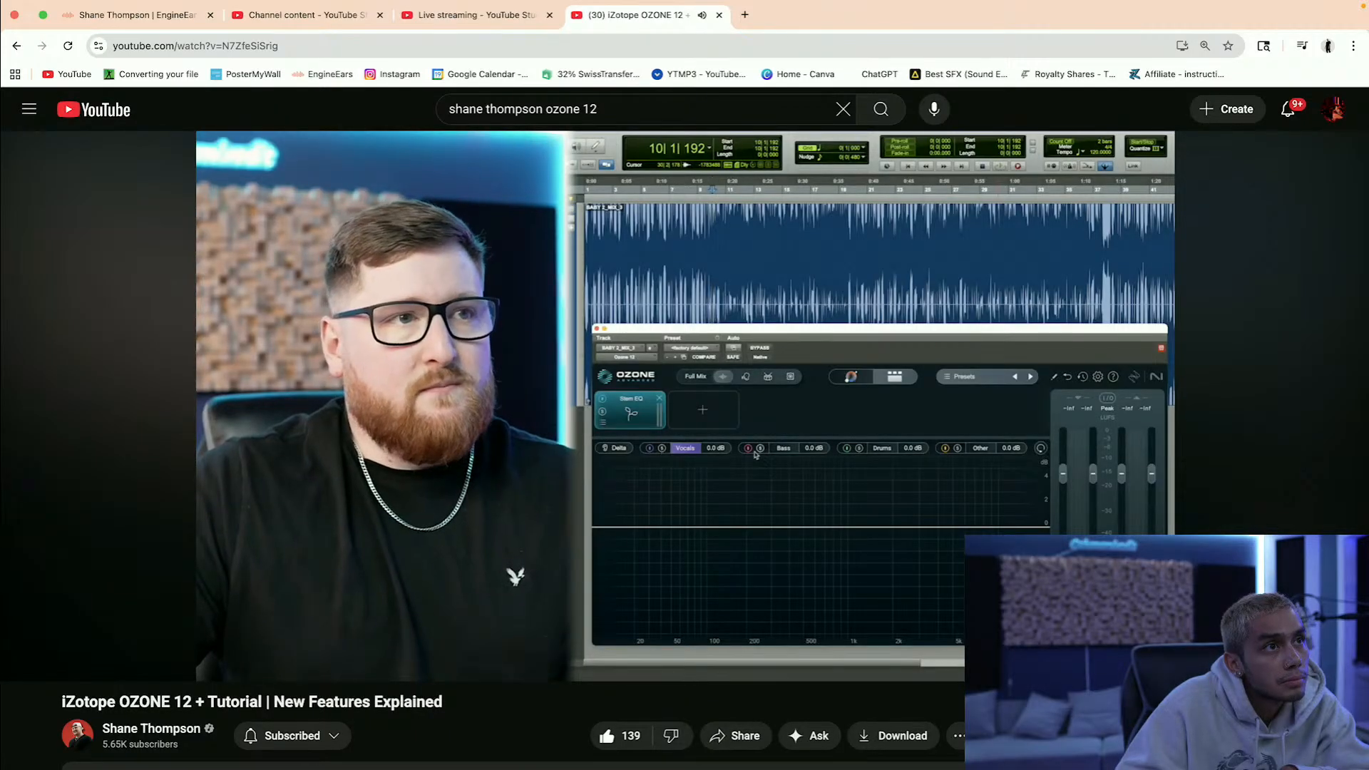
Step: Pause the Ozone 12 tutorial video, rewind it to about 1:20 in the Stem EQ chapter and resume playback
click(393, 474)
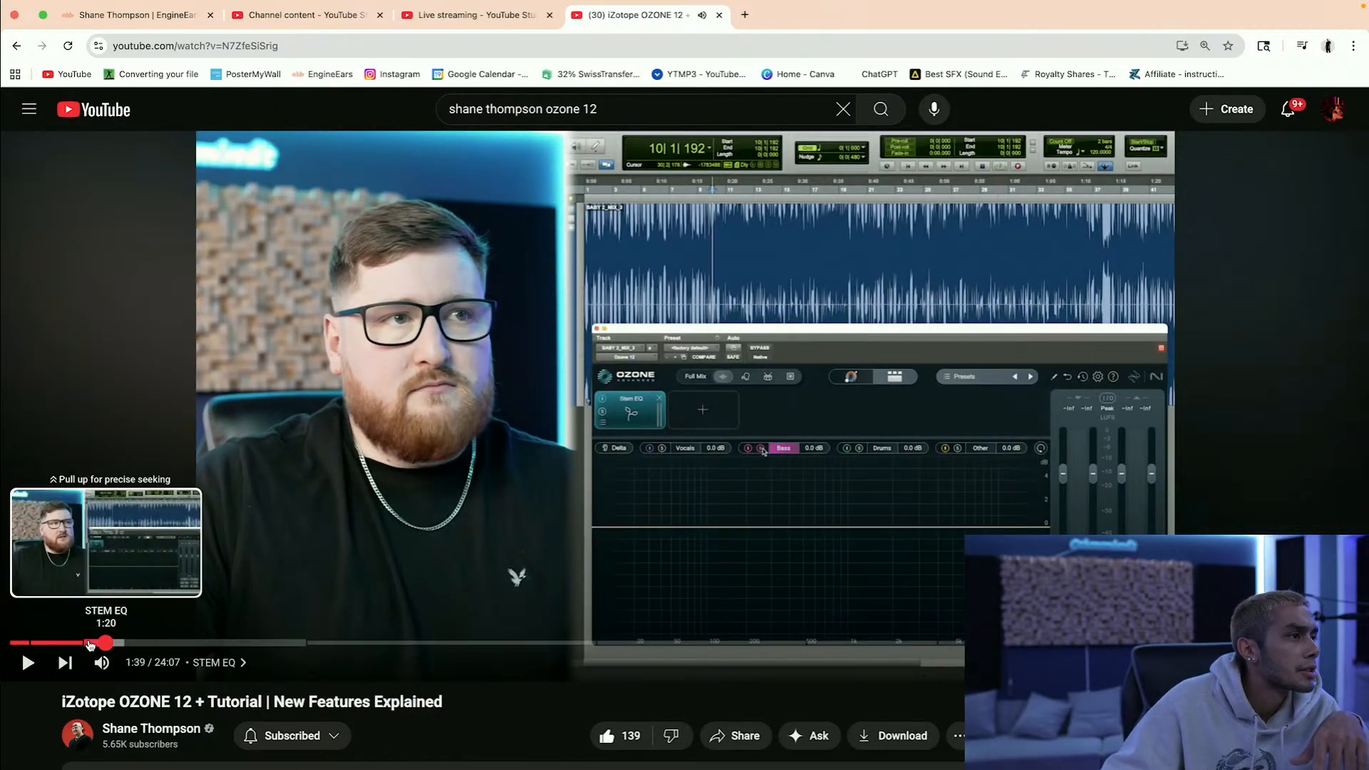
click(88, 642)
click(232, 501)
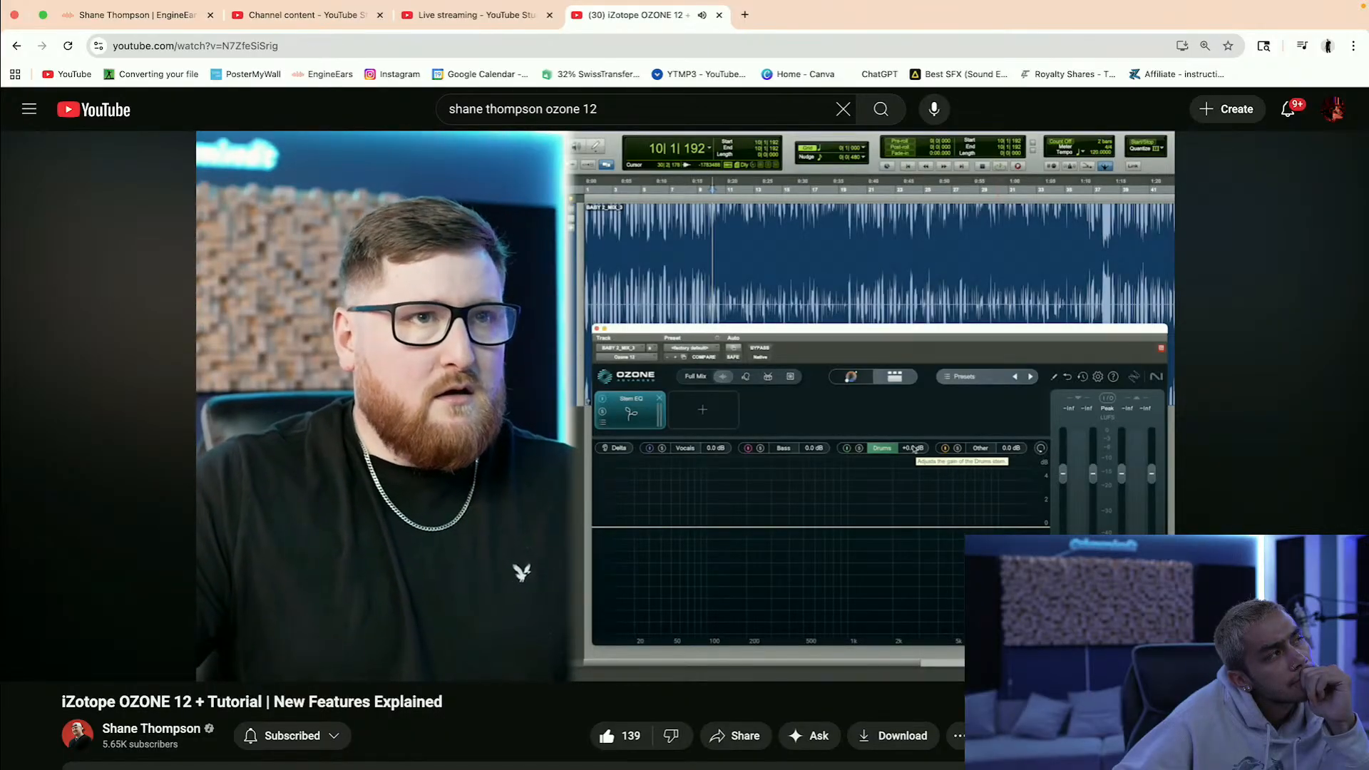
Step: Watch the drum stem gain demonstration in the Stem EQ chapter, pausing and resuming at 2:18, 2:22 and 2:46
click(860, 524)
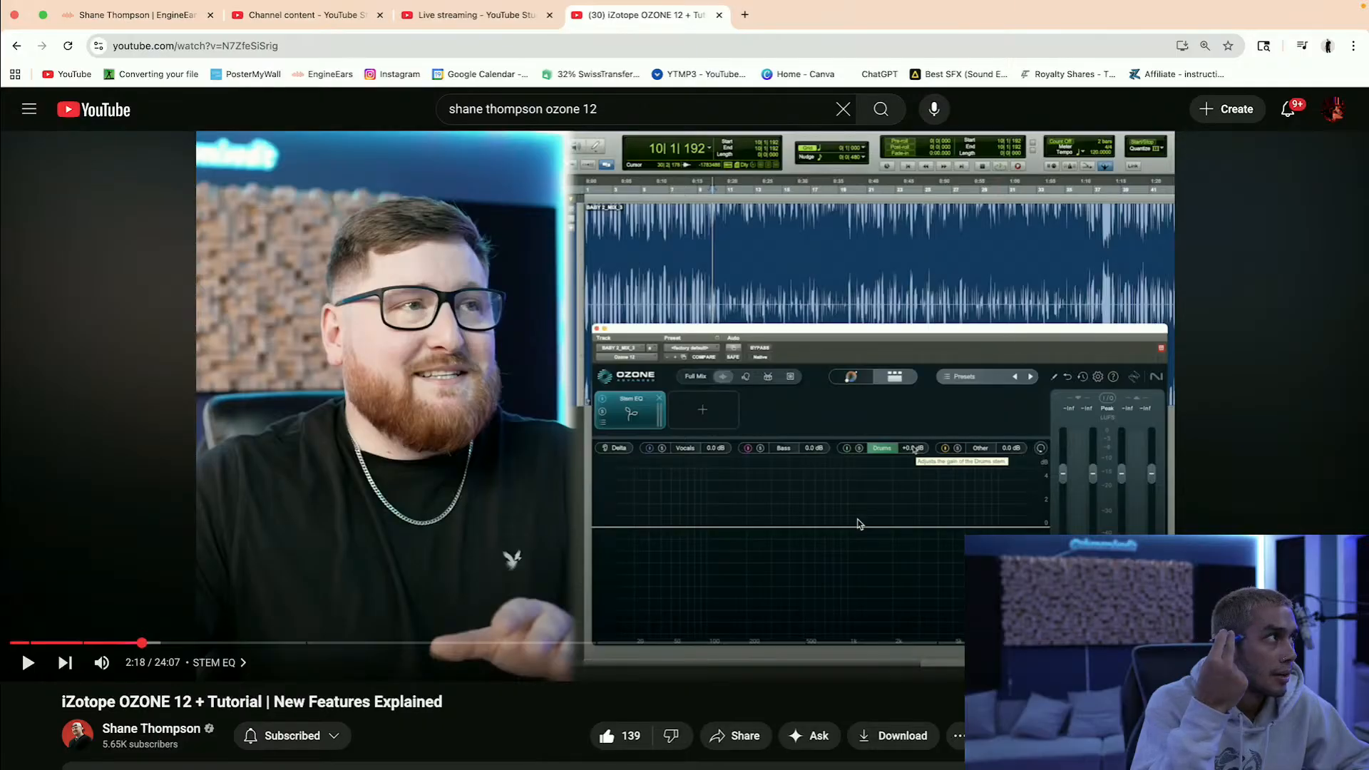
key(space)
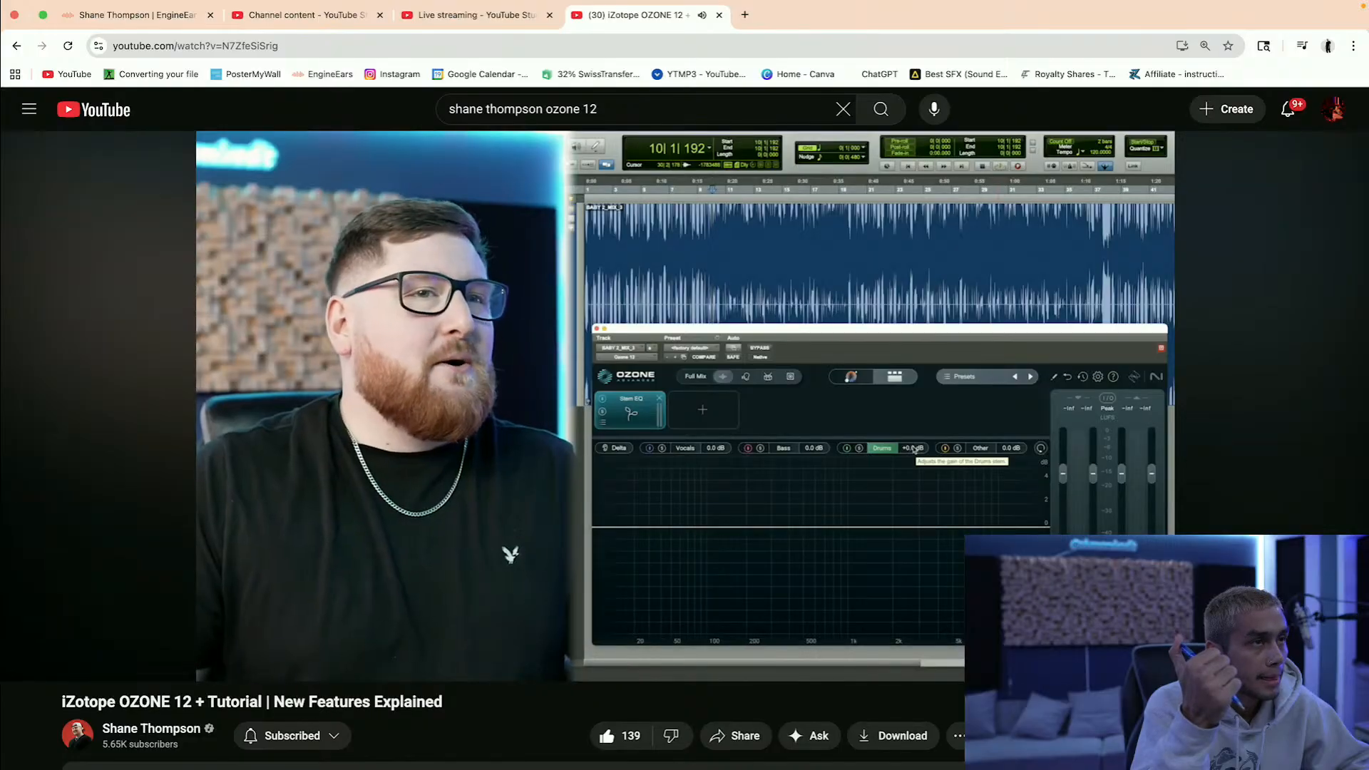
click(859, 525)
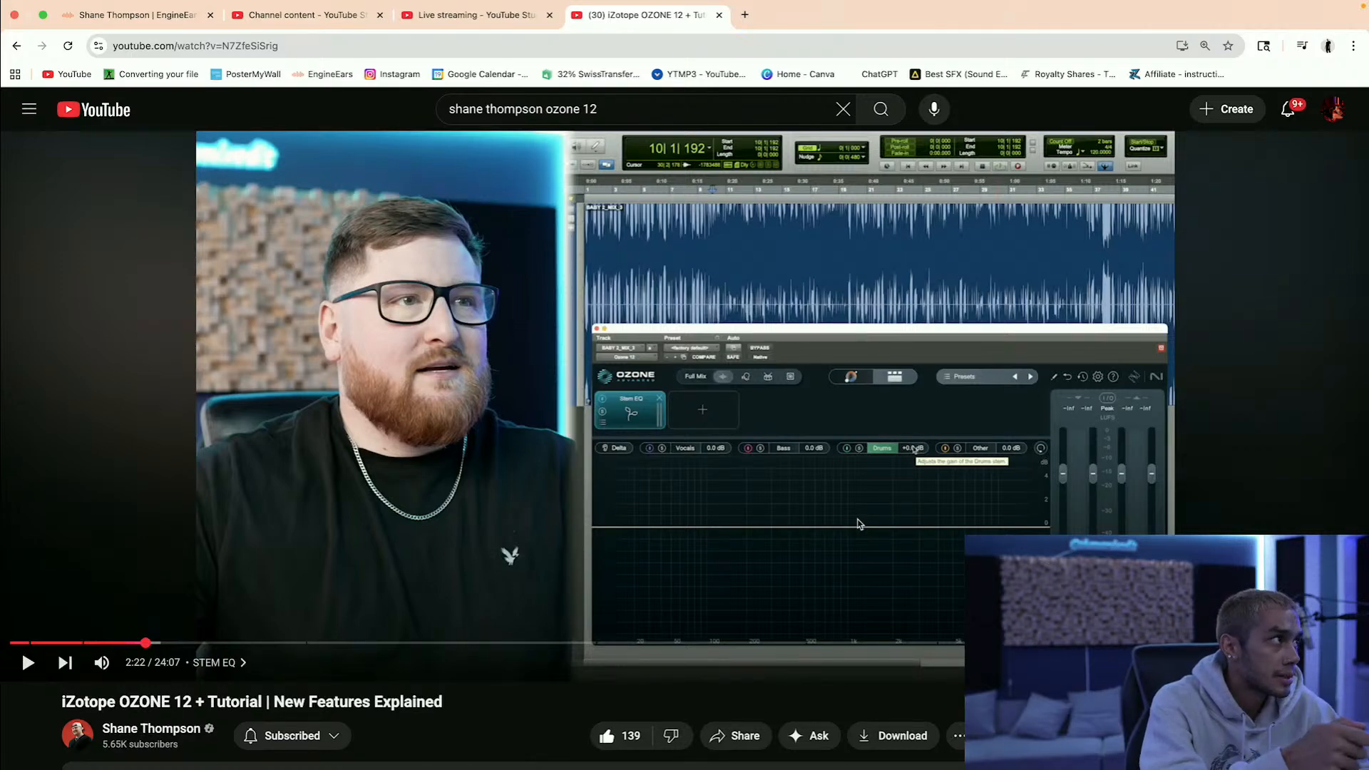
click(860, 524)
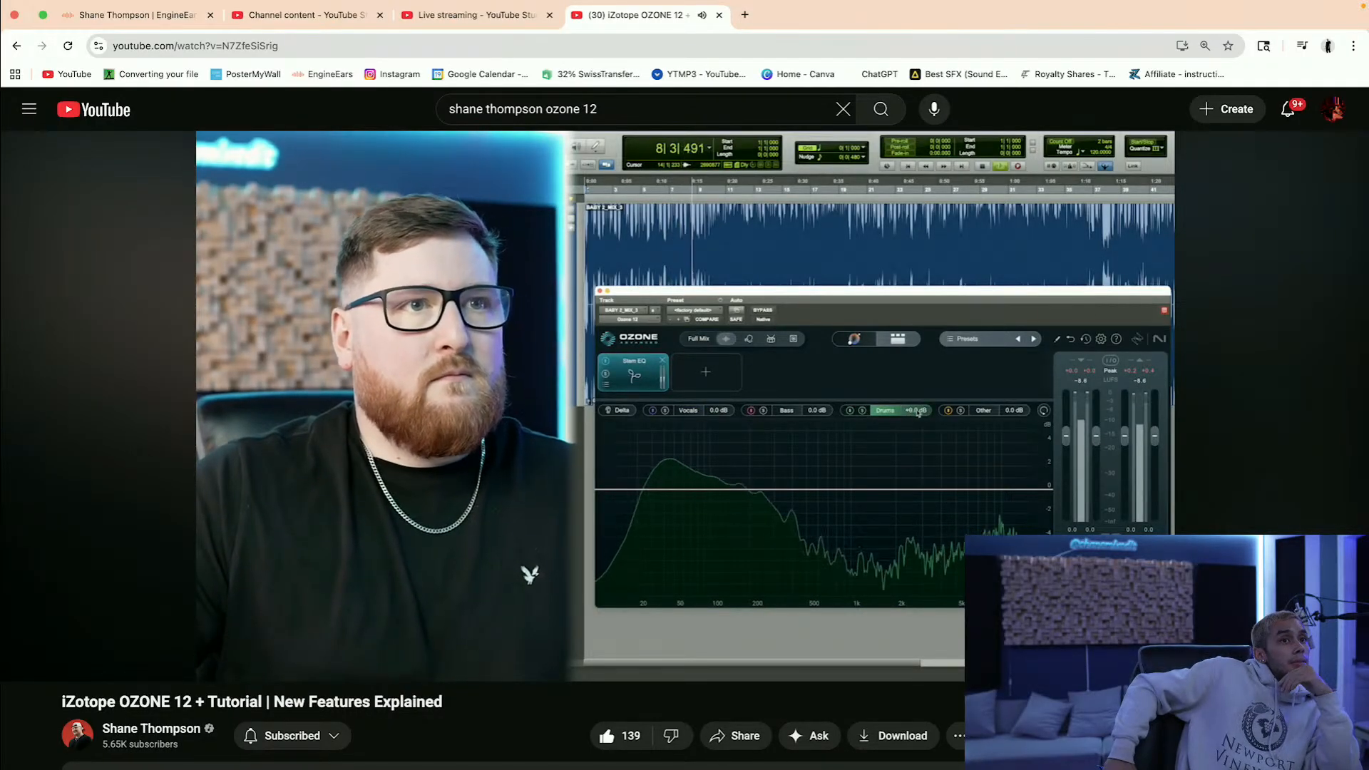
click(859, 524)
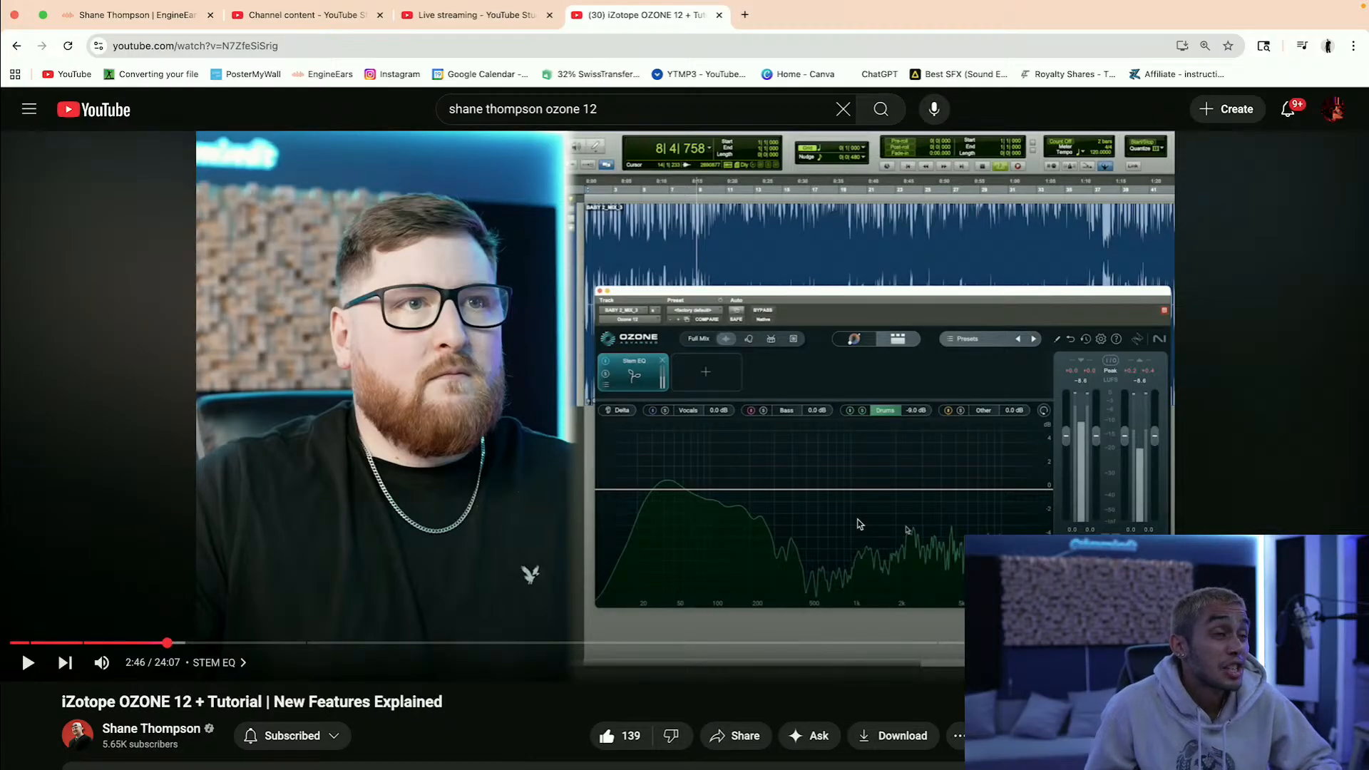
click(860, 524)
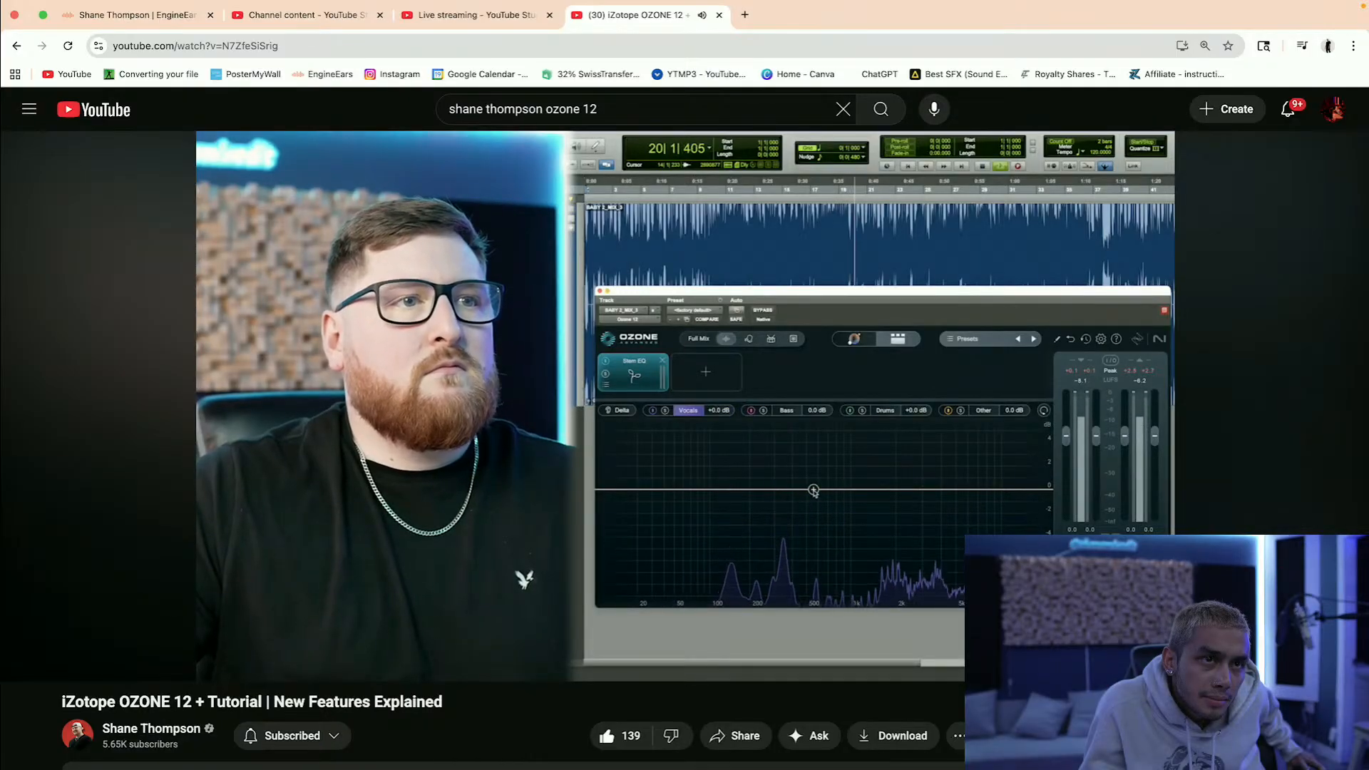
Step: Watch the vocal stem EQ boost demonstration, pausing and resuming playback at 3:10 and twice at 3:14
click(859, 524)
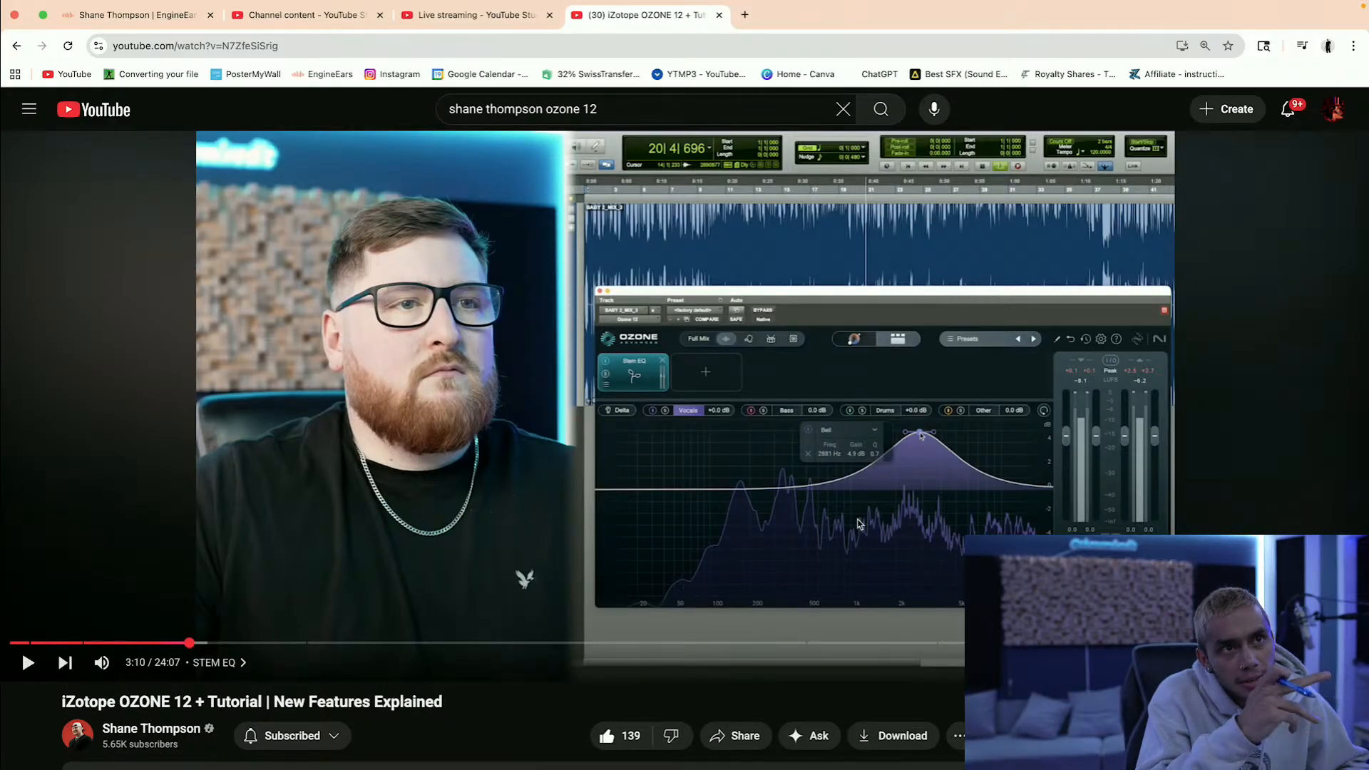
click(859, 524)
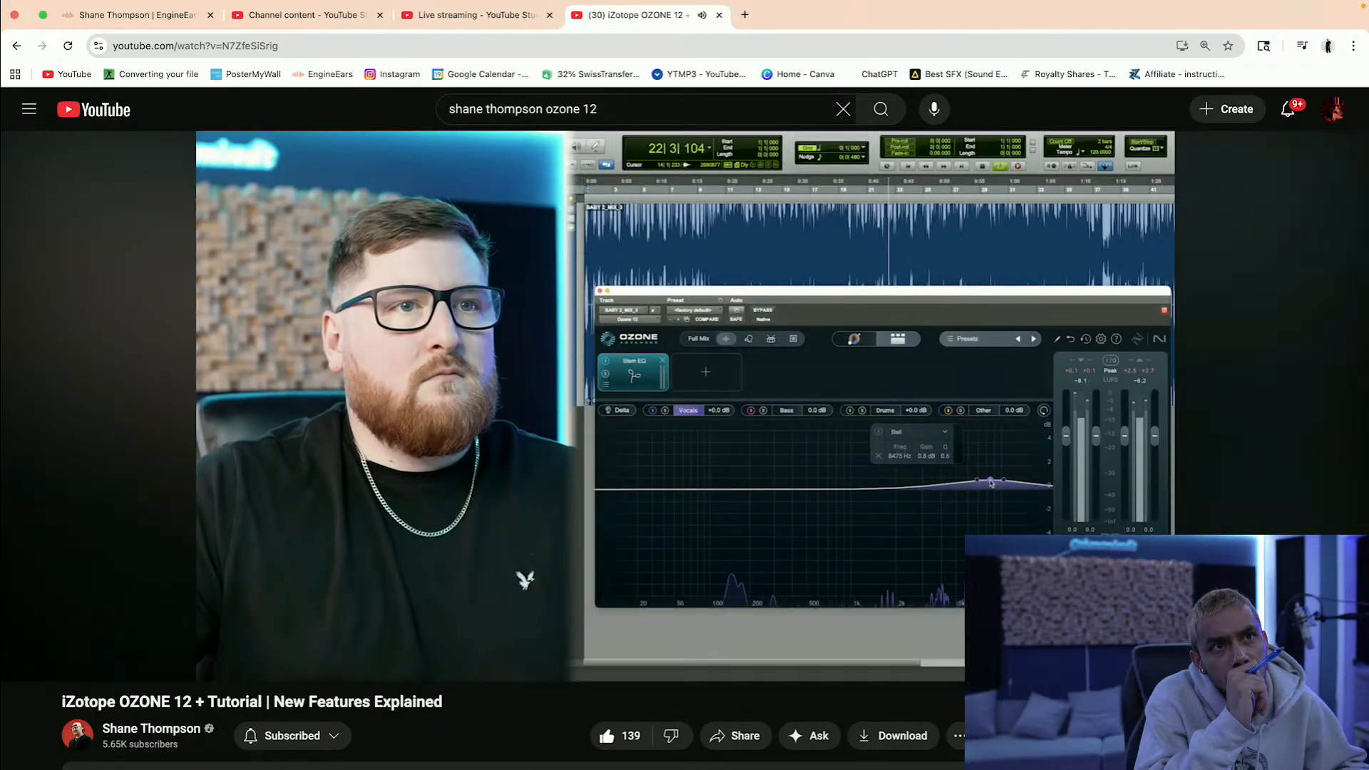
click(859, 524)
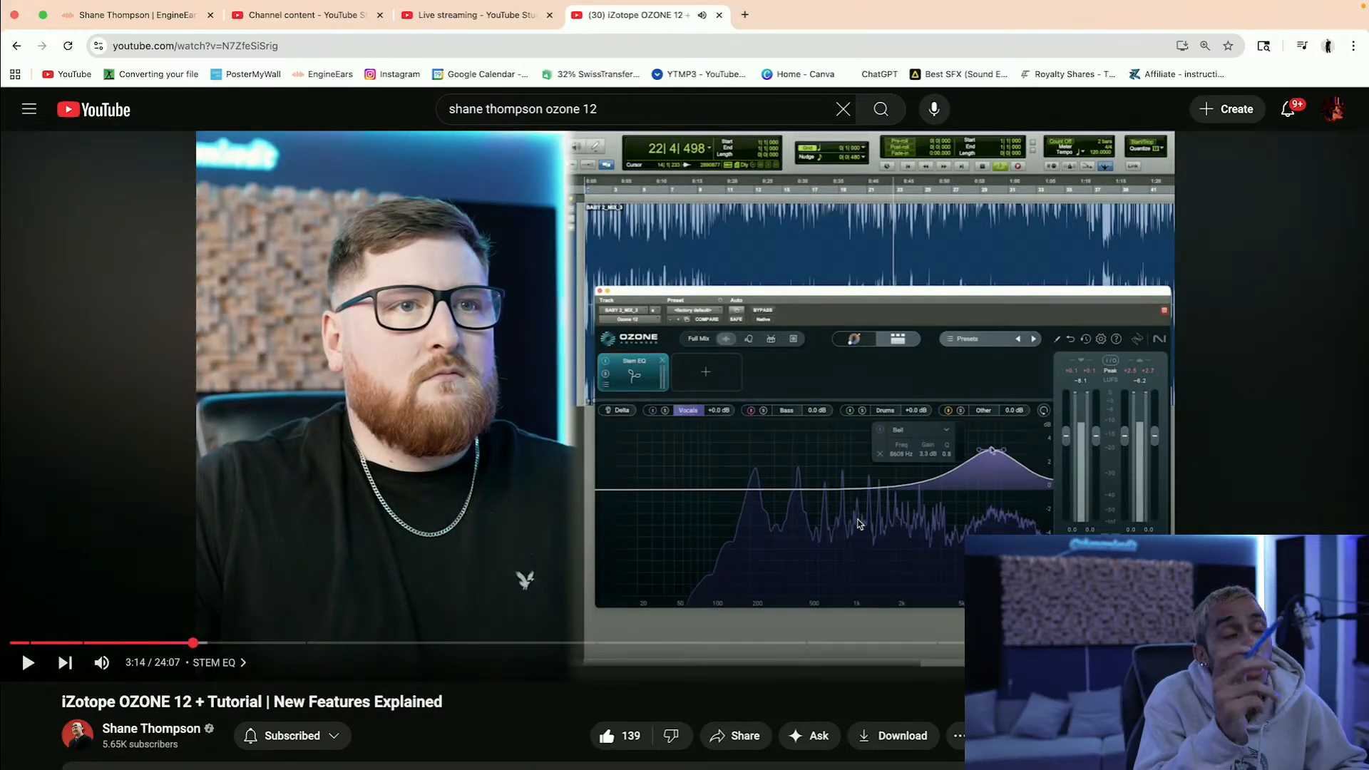
click(860, 524)
click(859, 524)
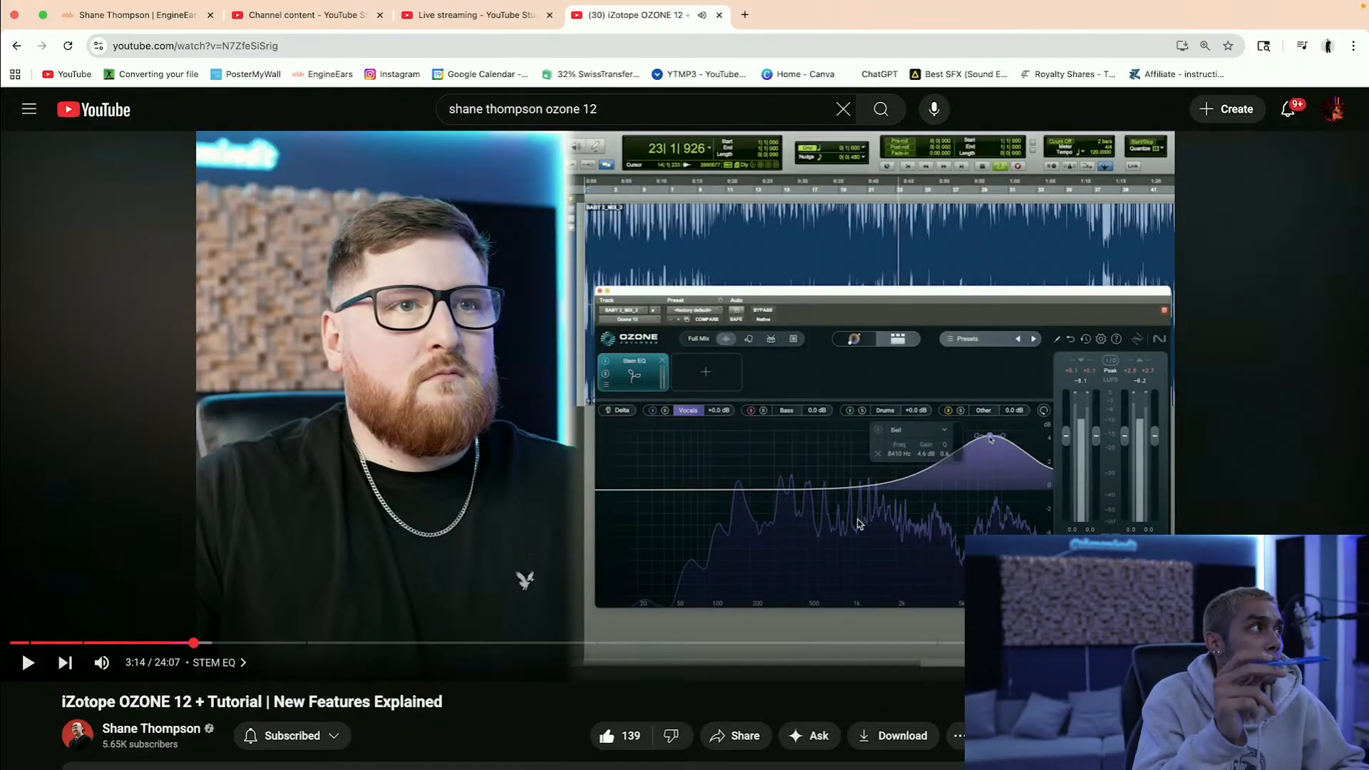
click(860, 524)
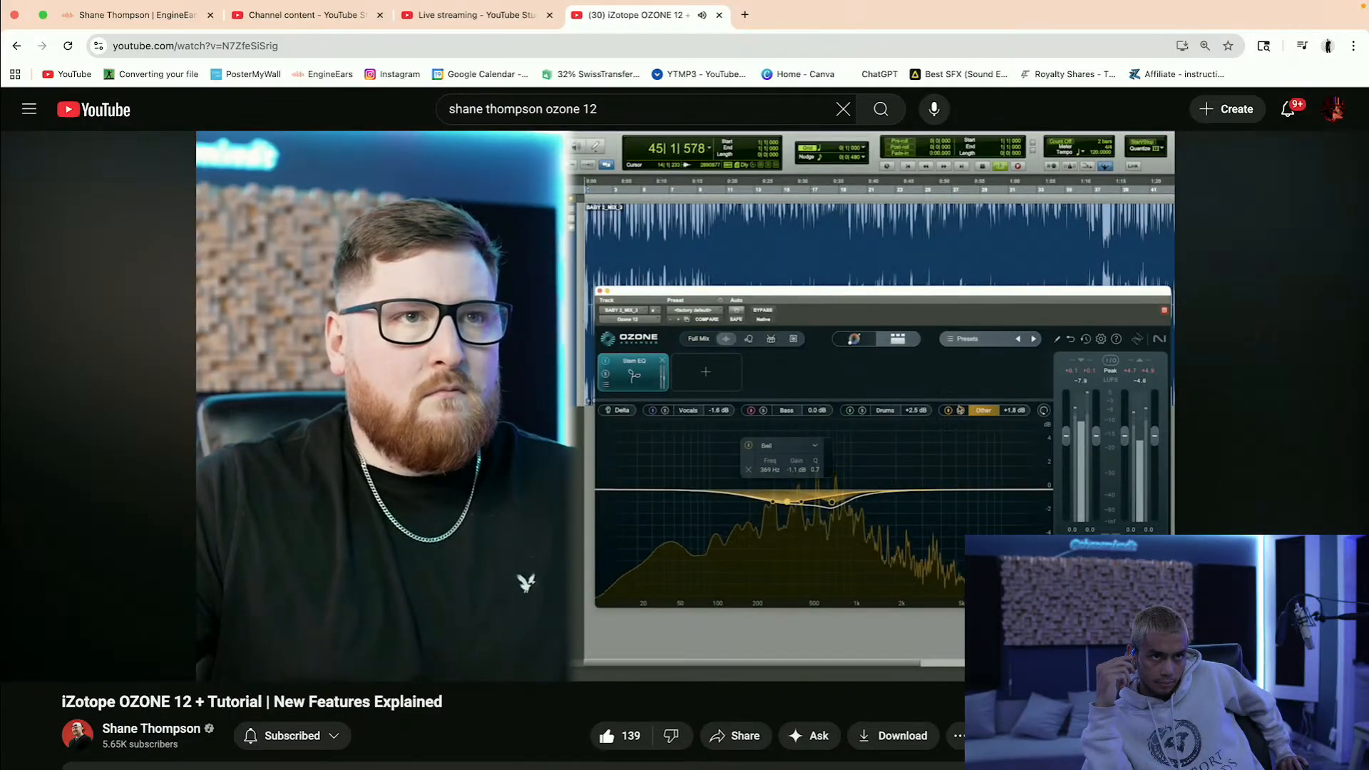
Step: Watch the rest of the Stem EQ chapter, pausing and resuming at 4:00, 4:34, 4:57 and 5:08
click(859, 524)
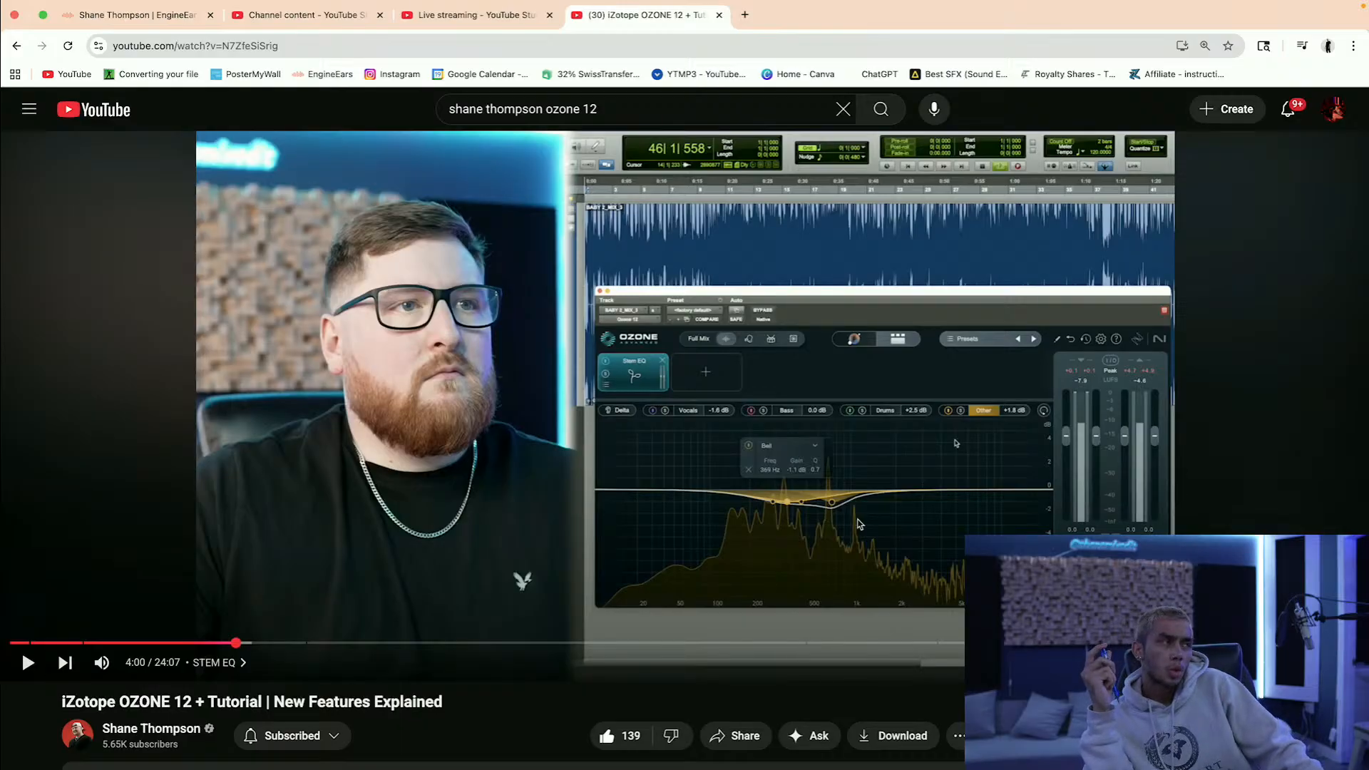
click(859, 524)
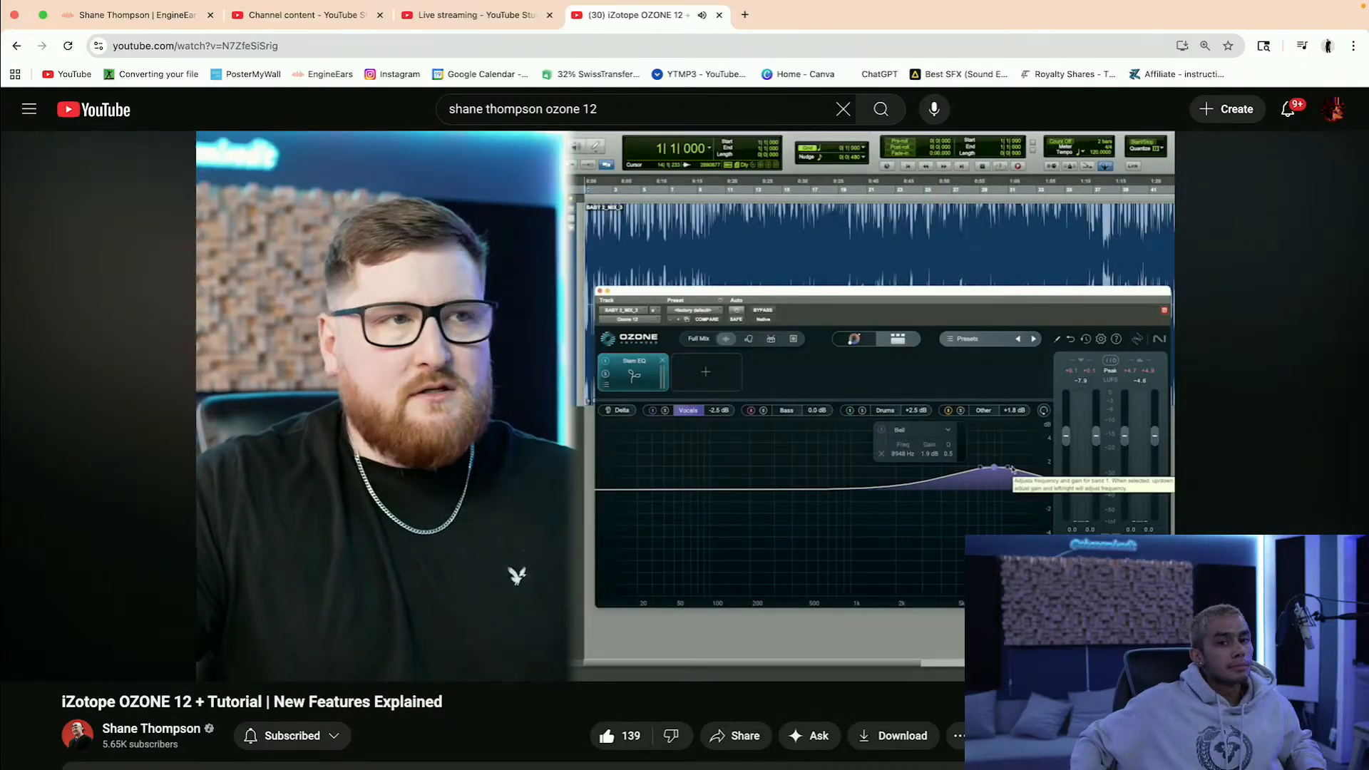
click(860, 524)
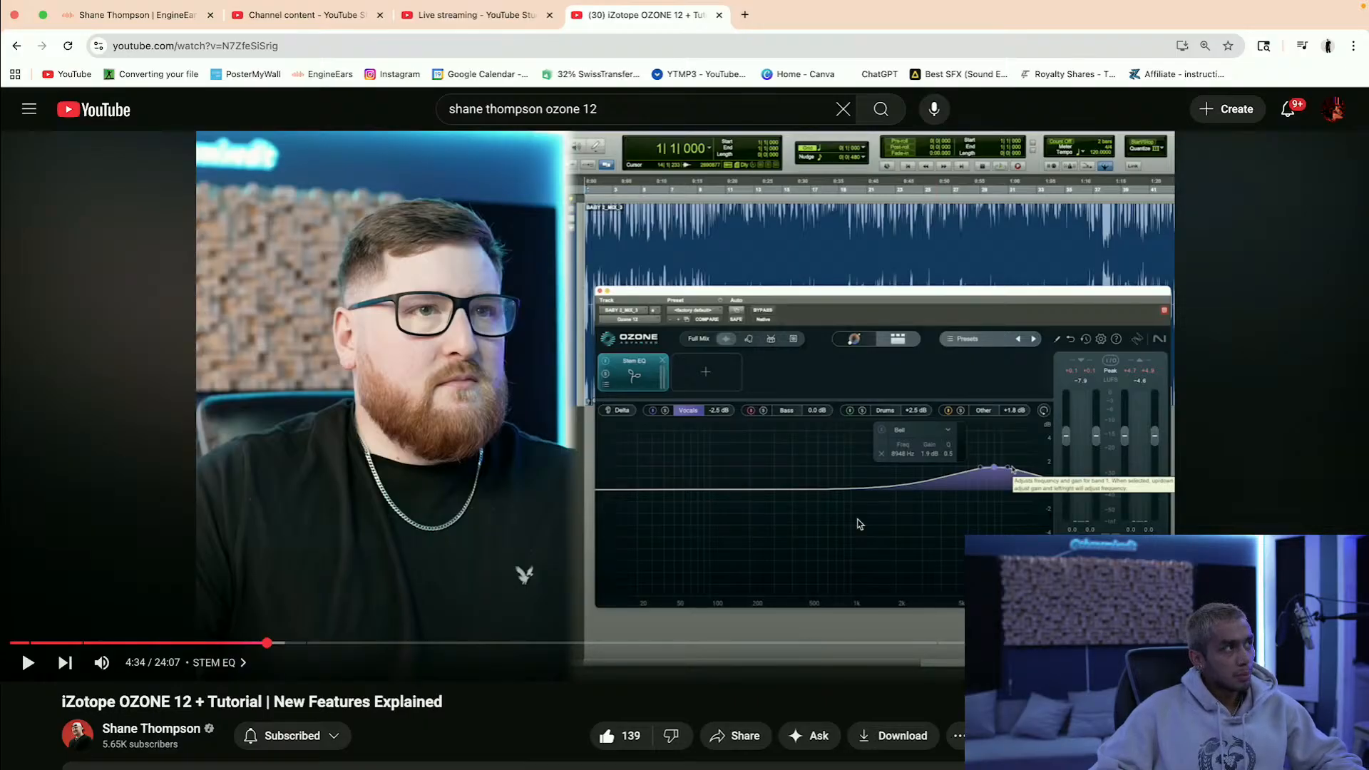
click(860, 524)
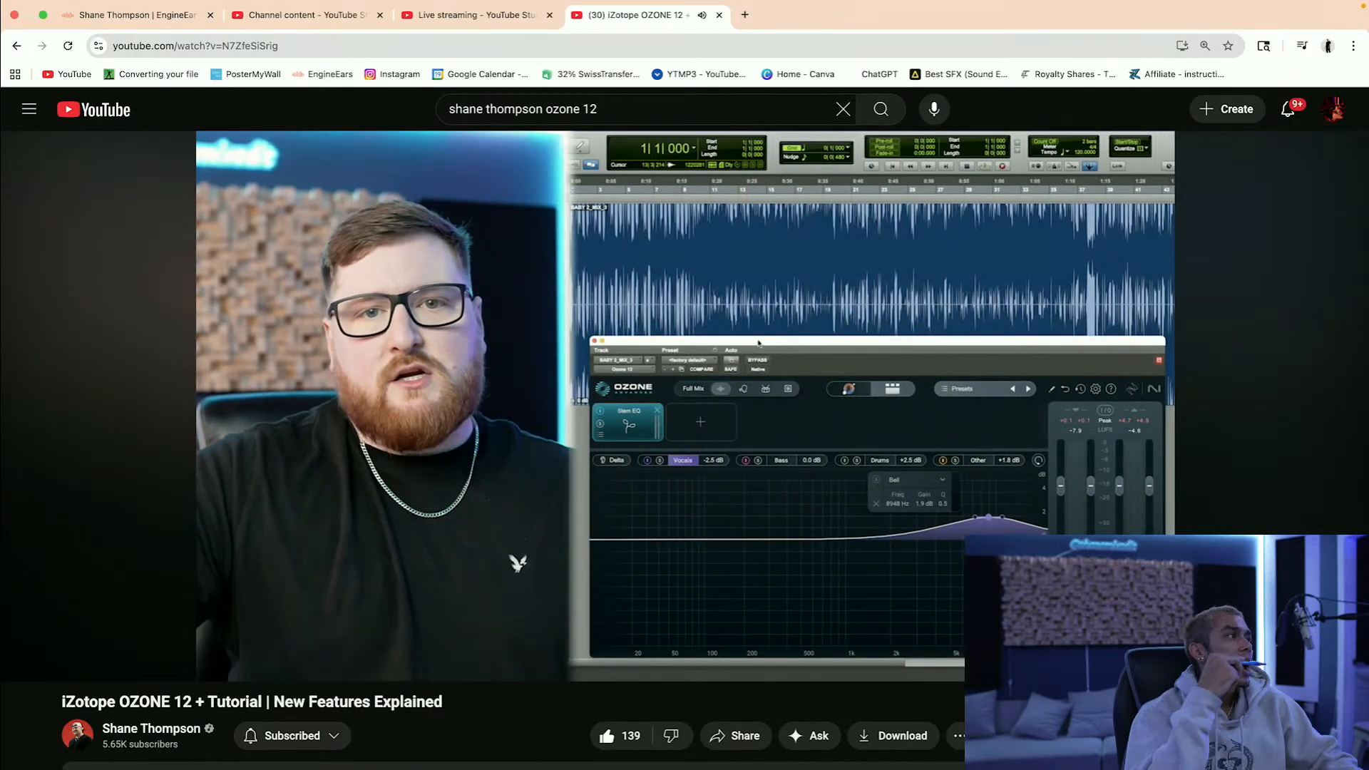
click(860, 524)
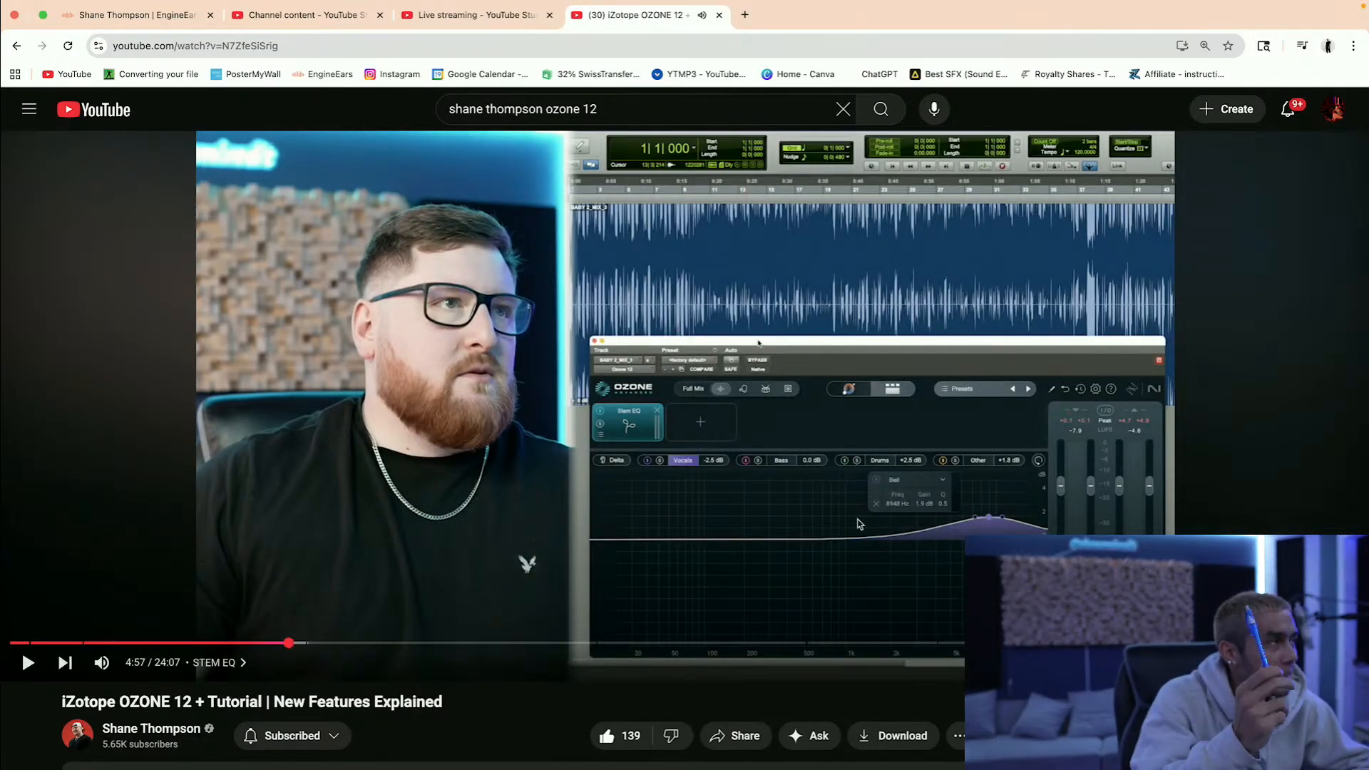
click(860, 524)
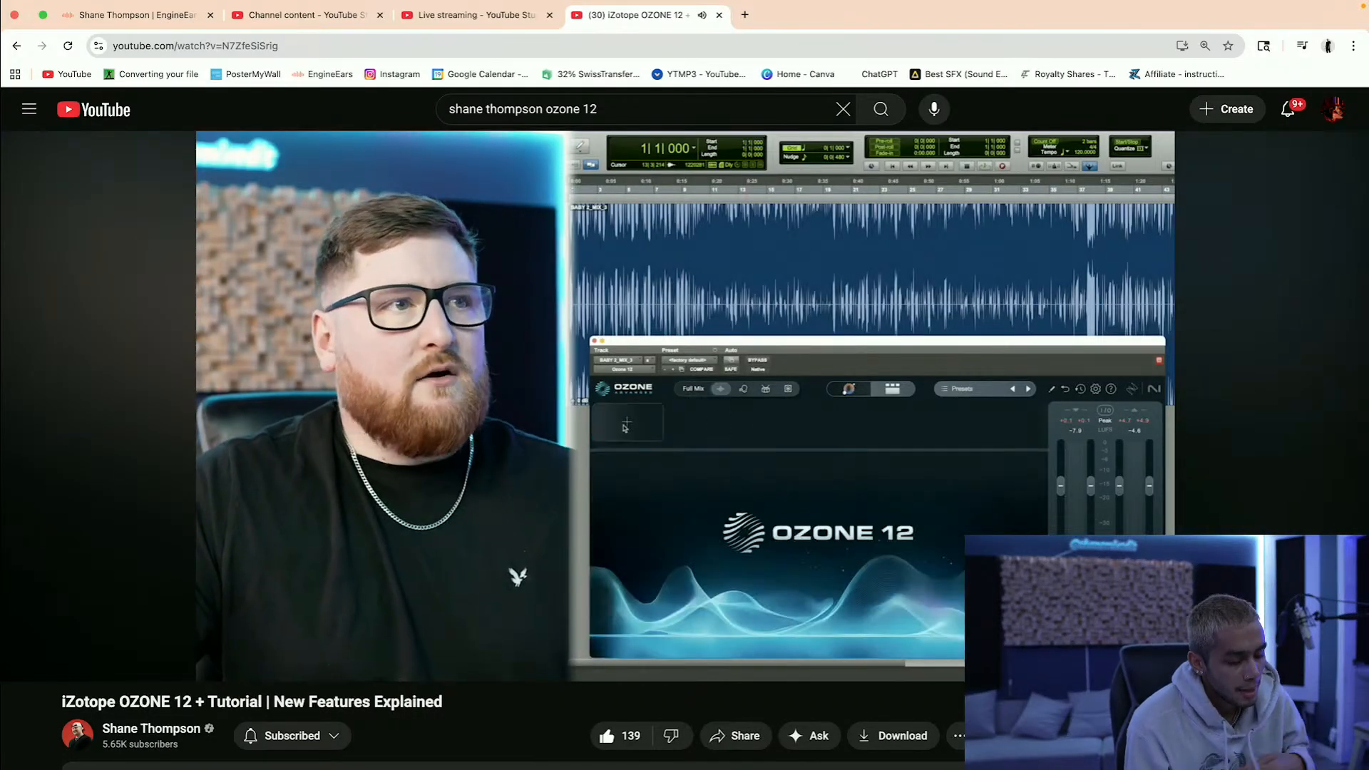
click(859, 524)
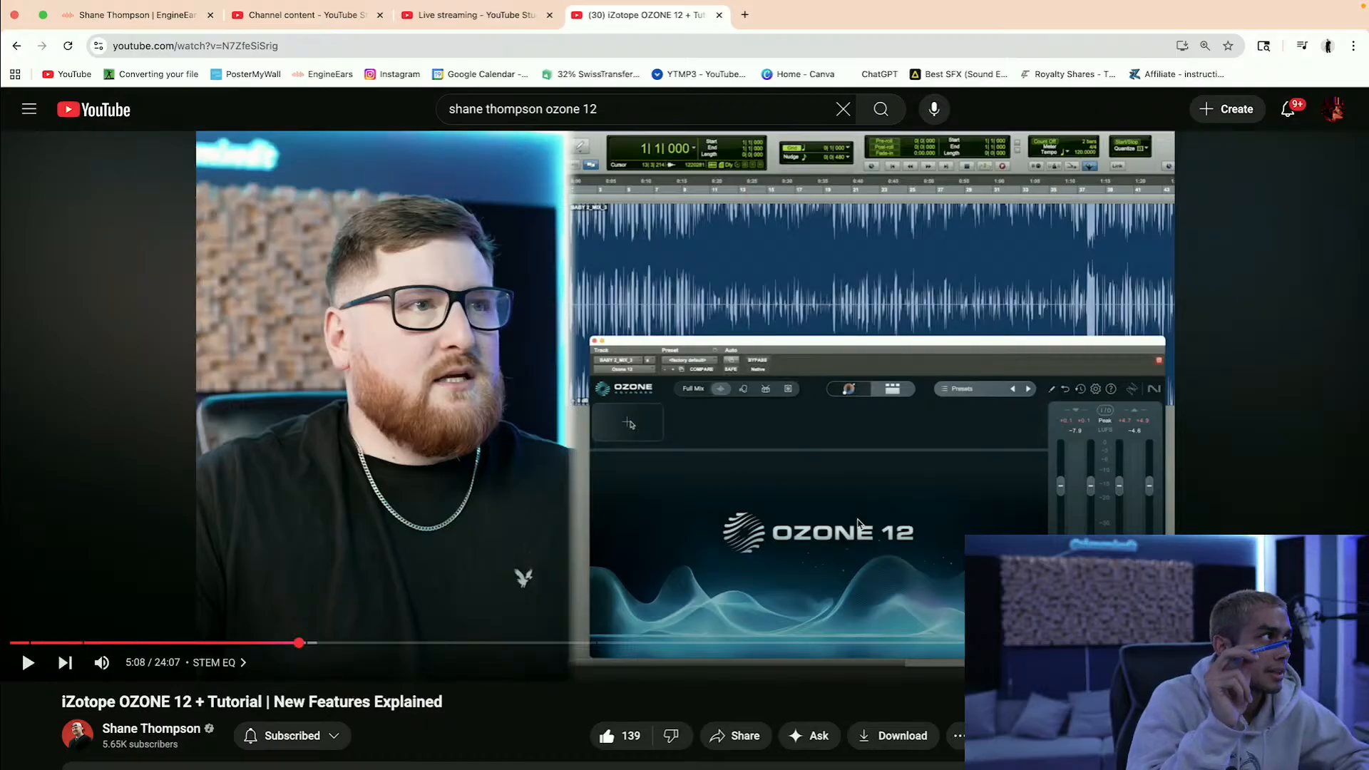
click(858, 523)
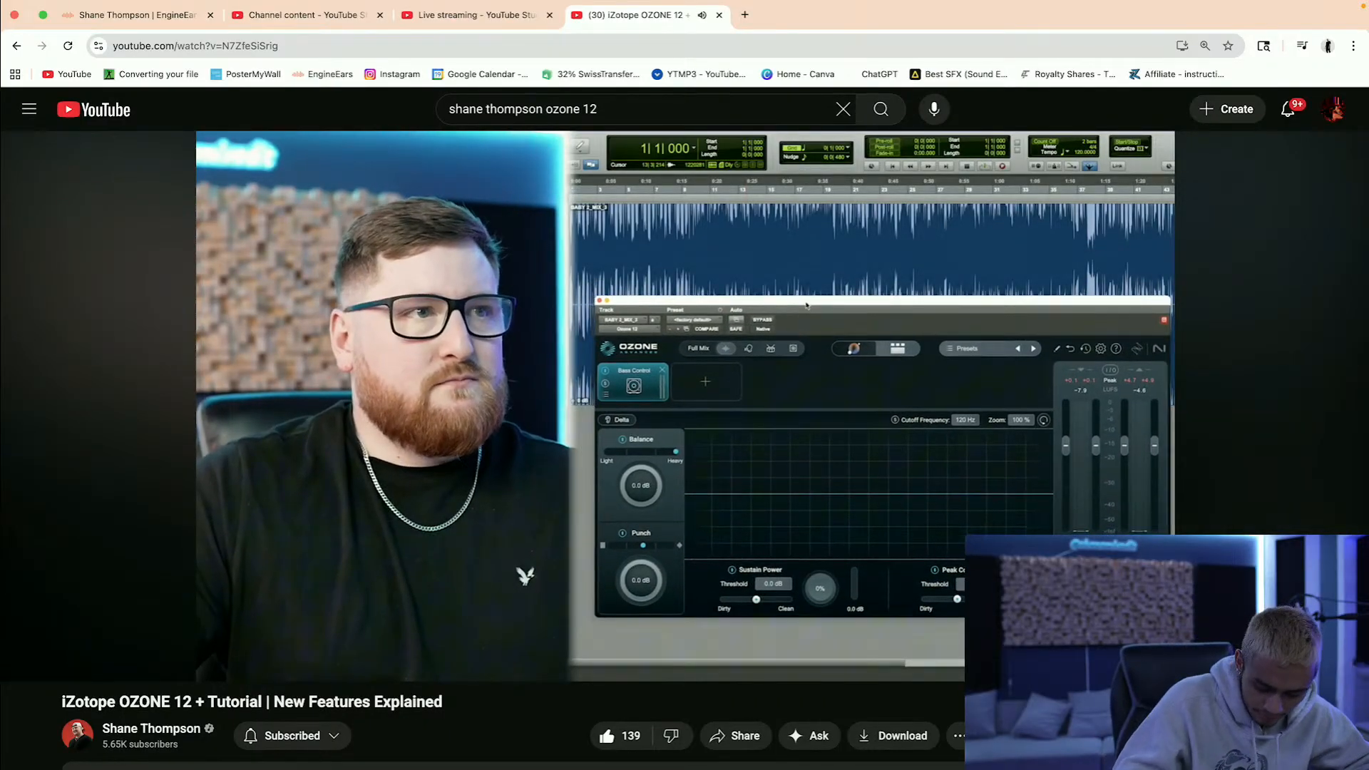
Step: Watch the Bass Control chapter's introduction with its cutoff frequency and zoom settings, pausing and resuming at 5:24, 5:58, 6:01 and 6:05
click(859, 524)
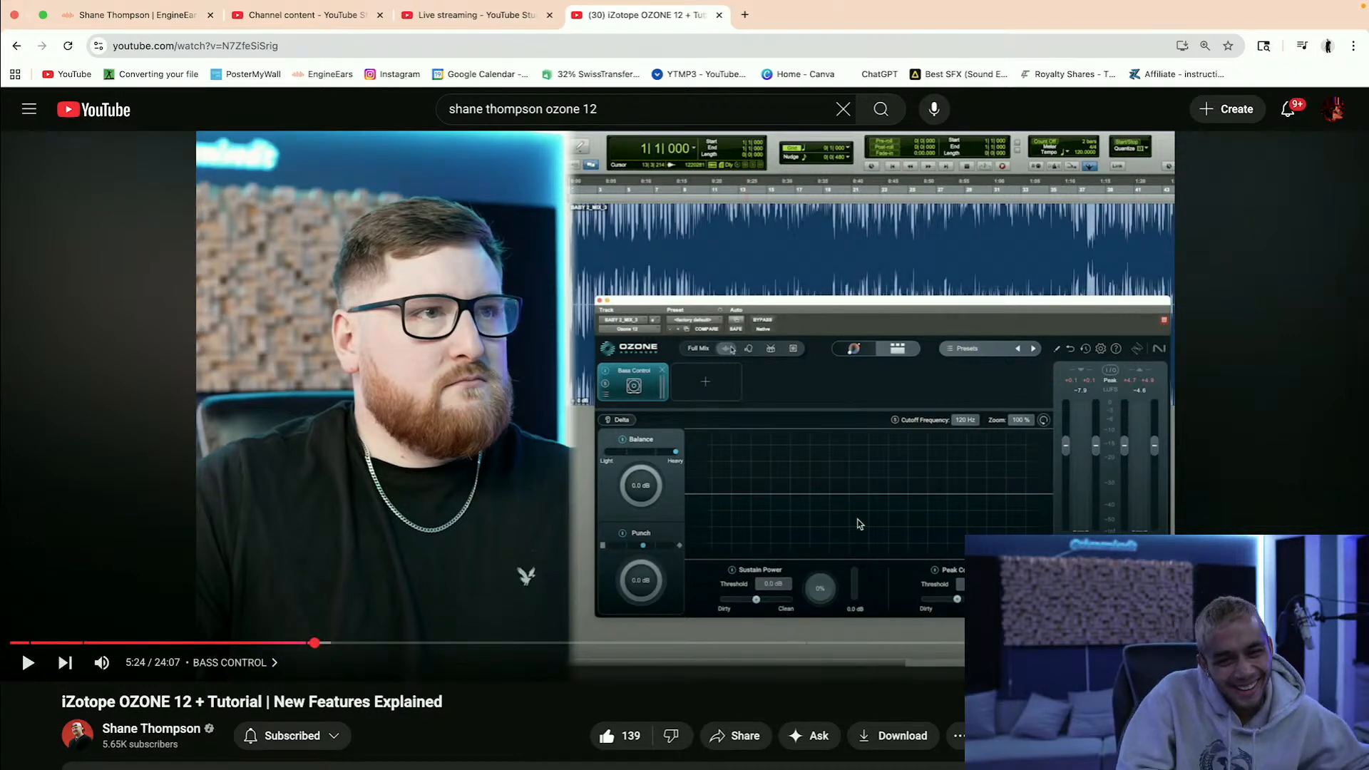
click(859, 524)
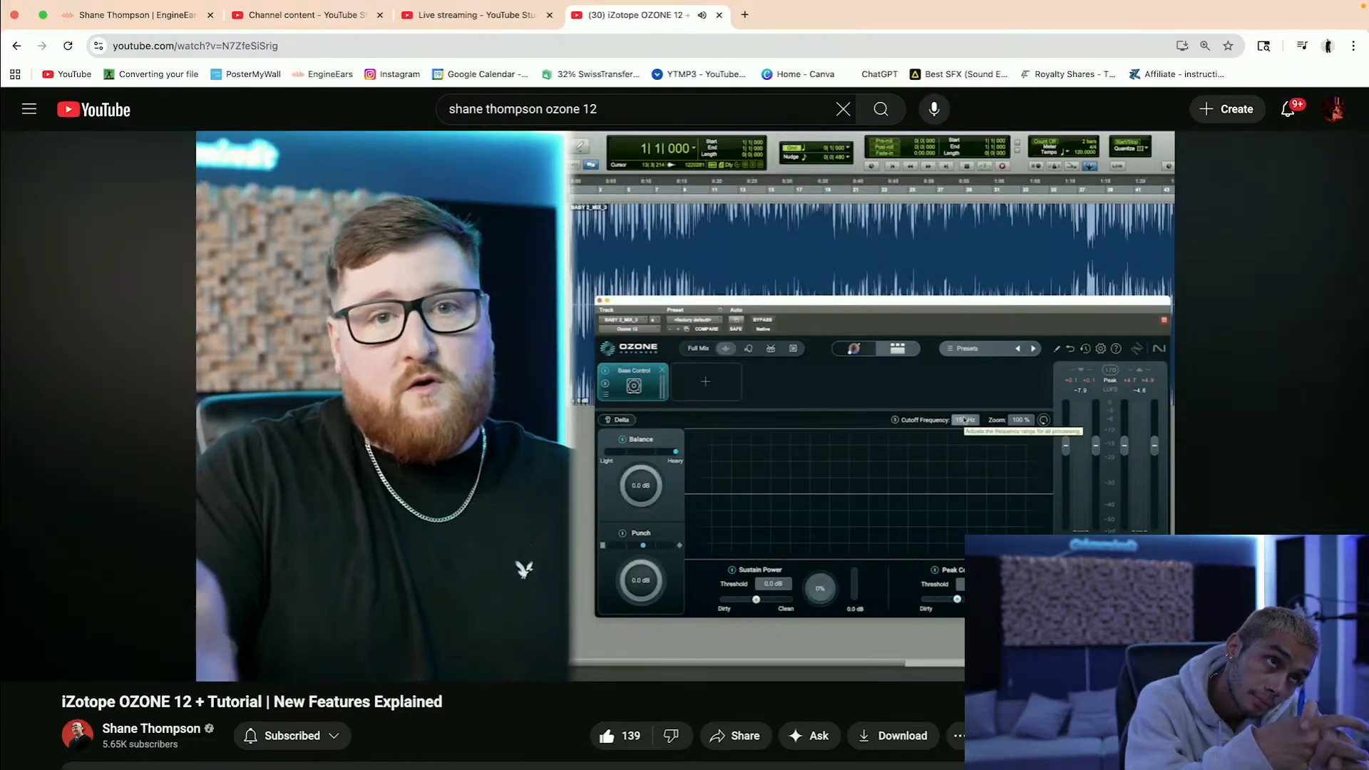
click(859, 524)
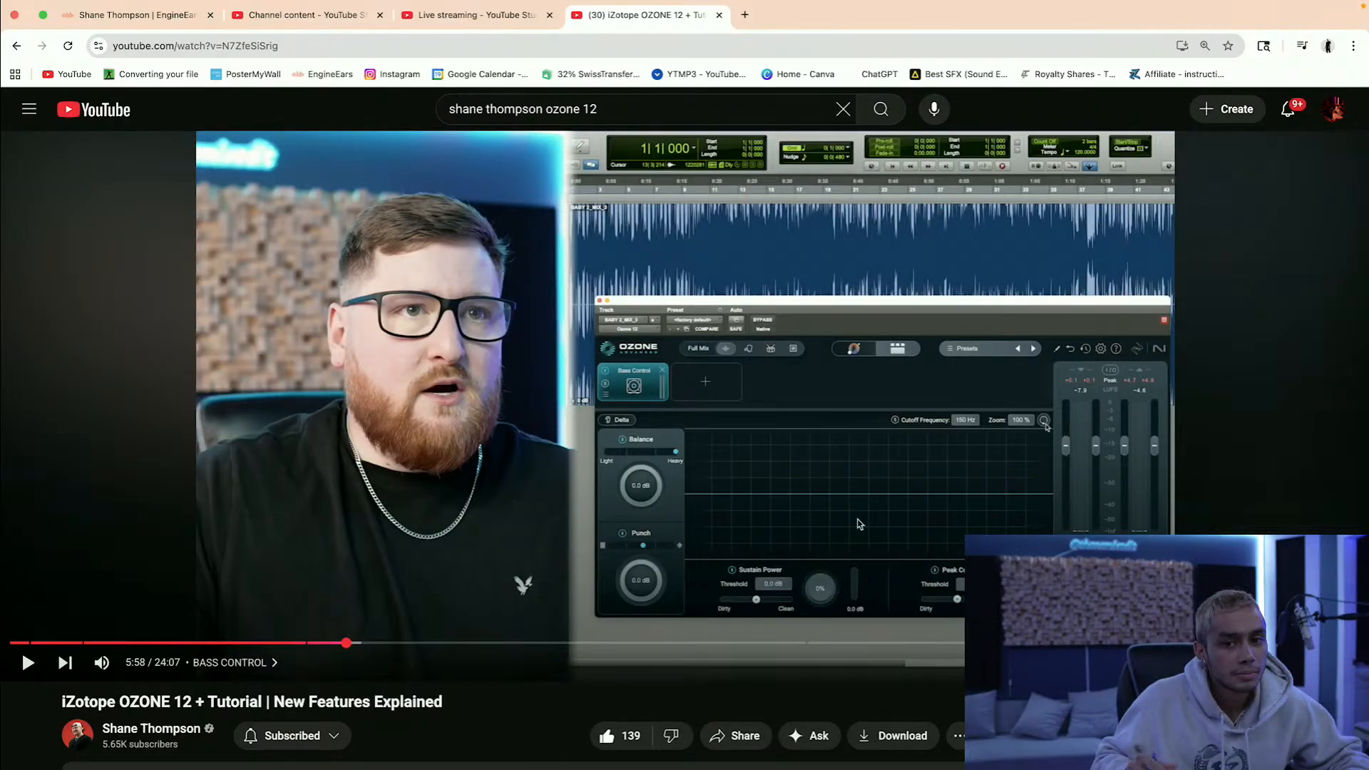
click(859, 524)
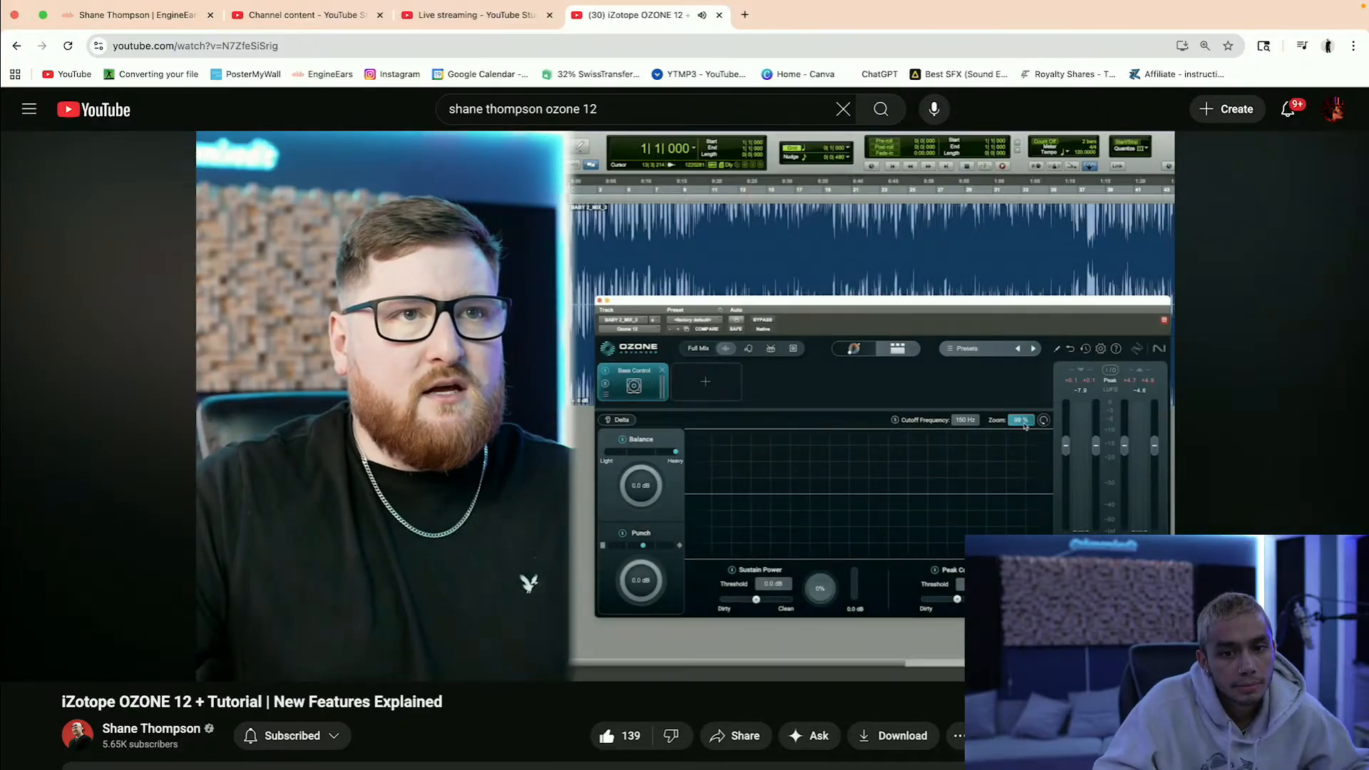
click(860, 524)
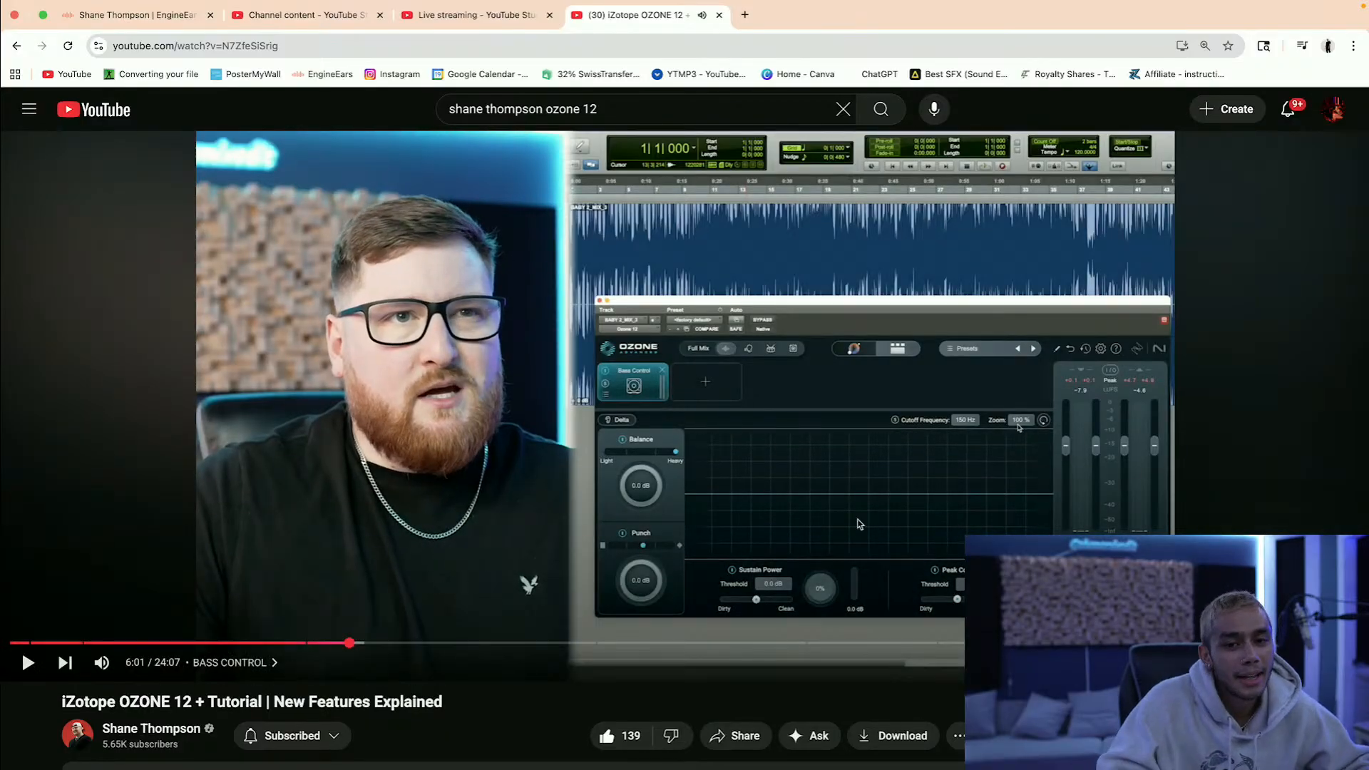
click(859, 525)
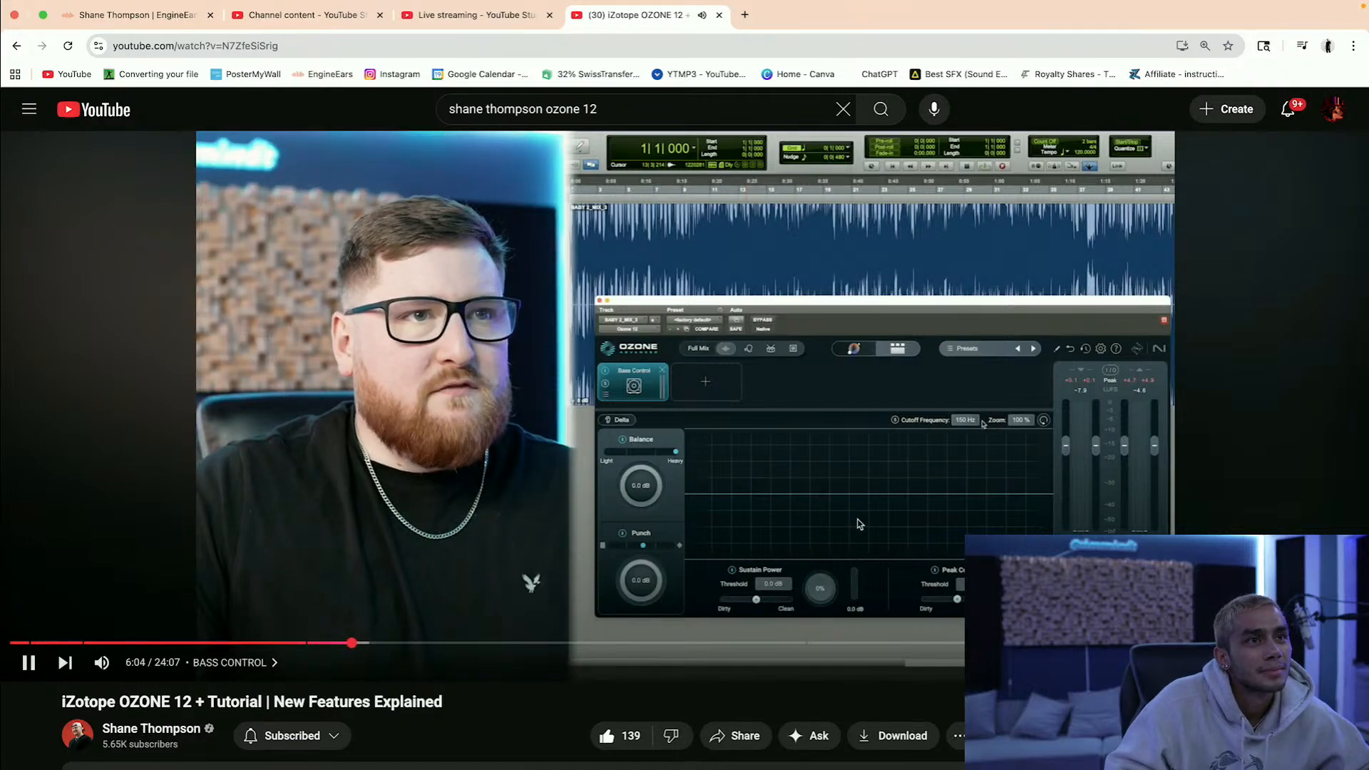
click(859, 524)
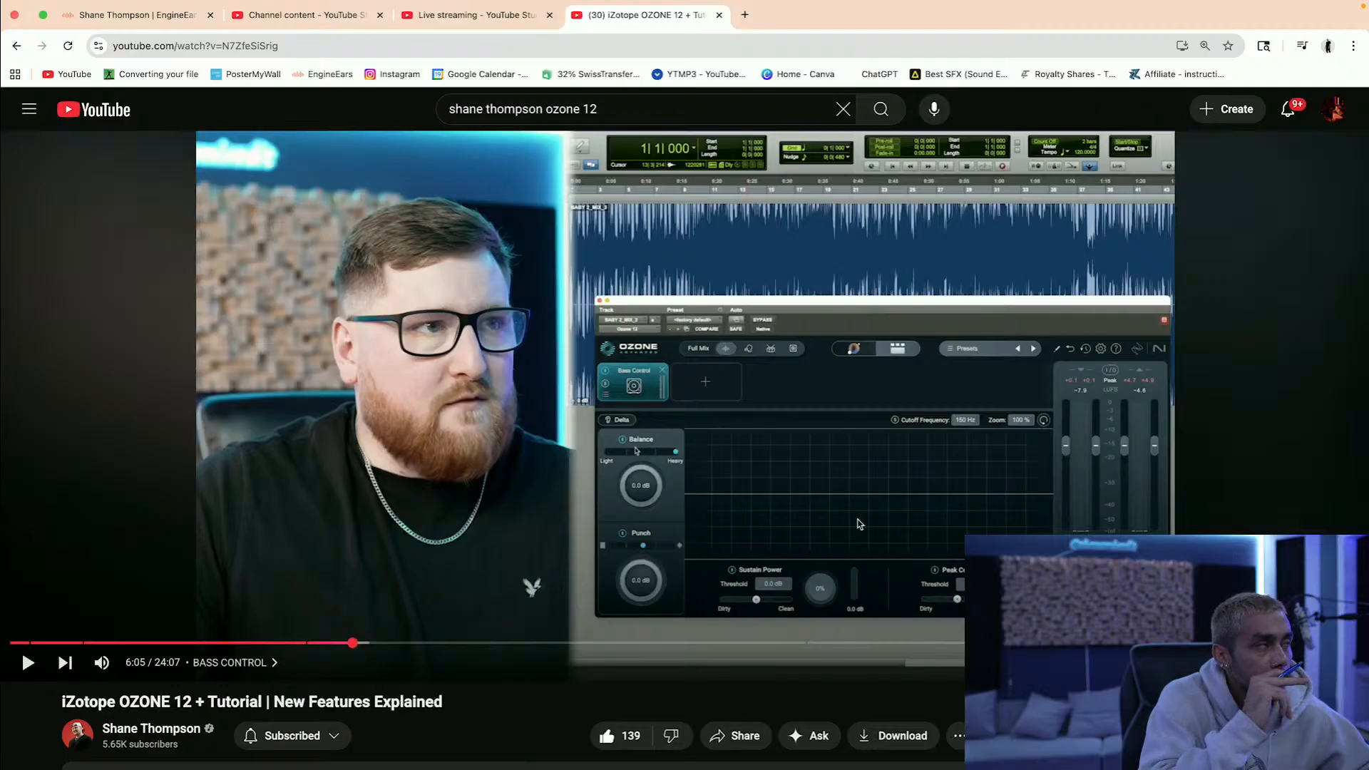
key(space)
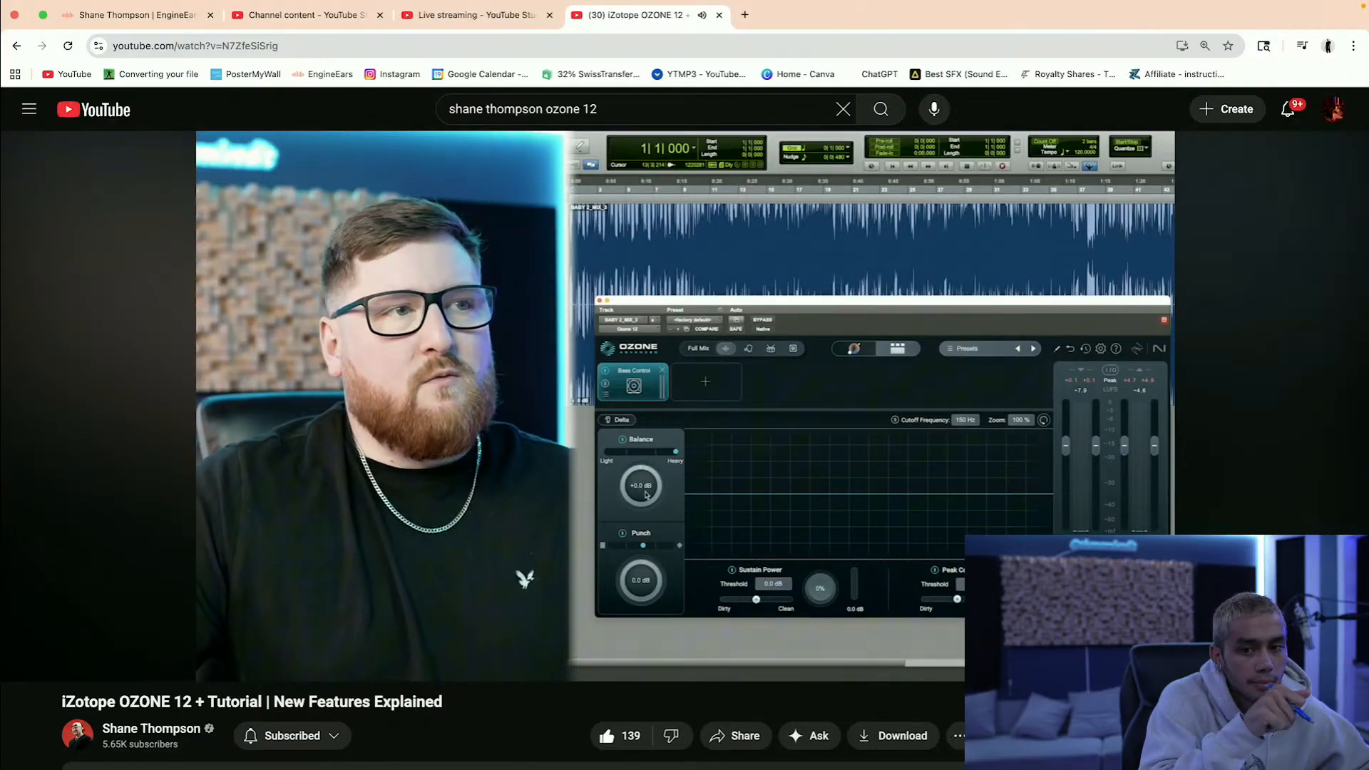
Step: Watch the Balance explanation and continue through the Bass Control chapter, pausing and resuming at 6:12, 6:17 and 7:16
click(859, 524)
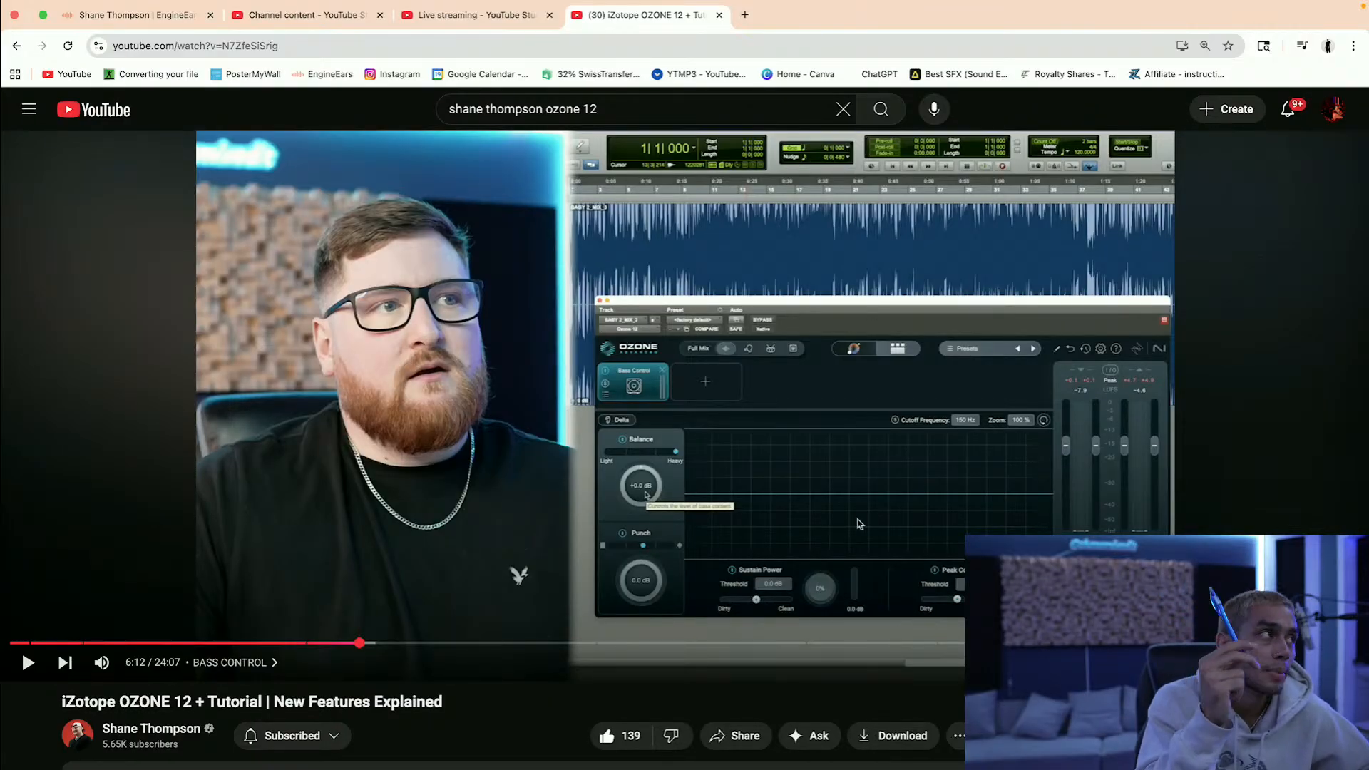
key(space)
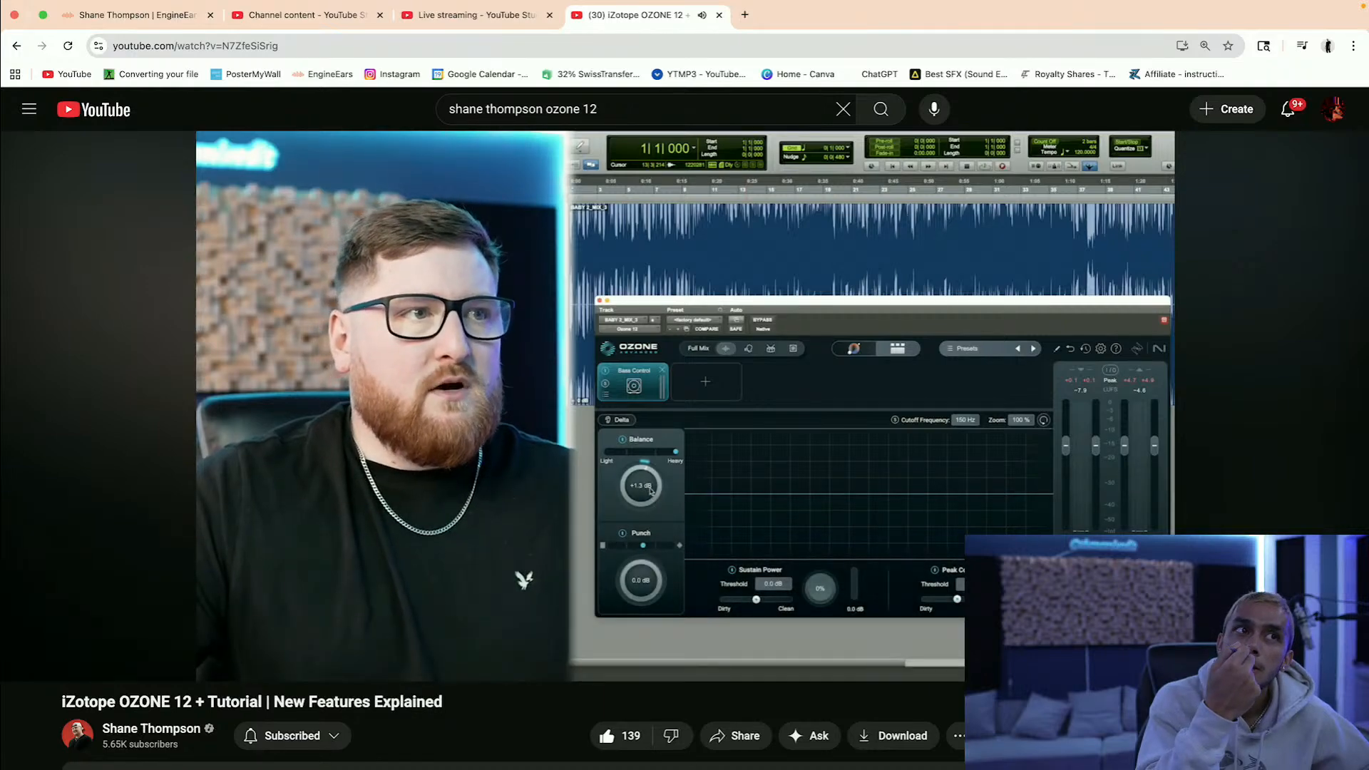
click(859, 524)
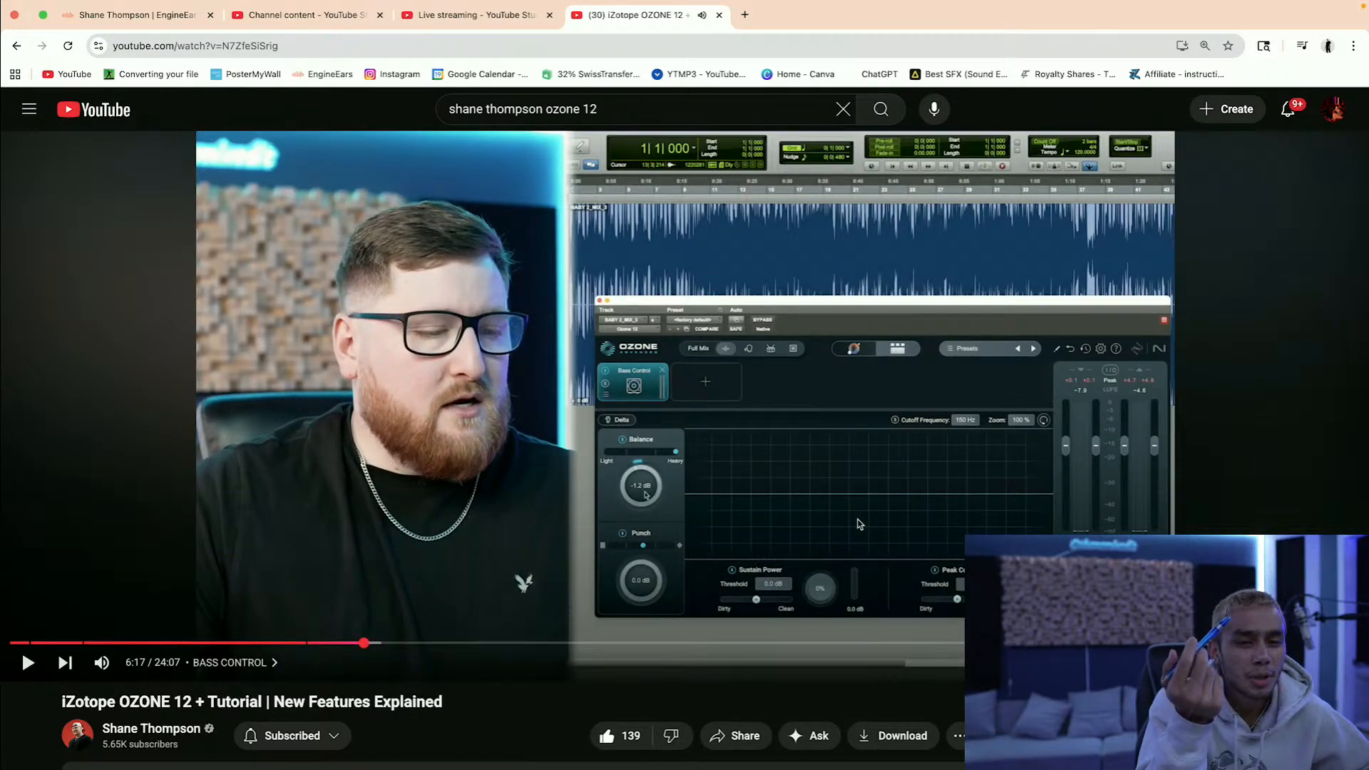
click(859, 524)
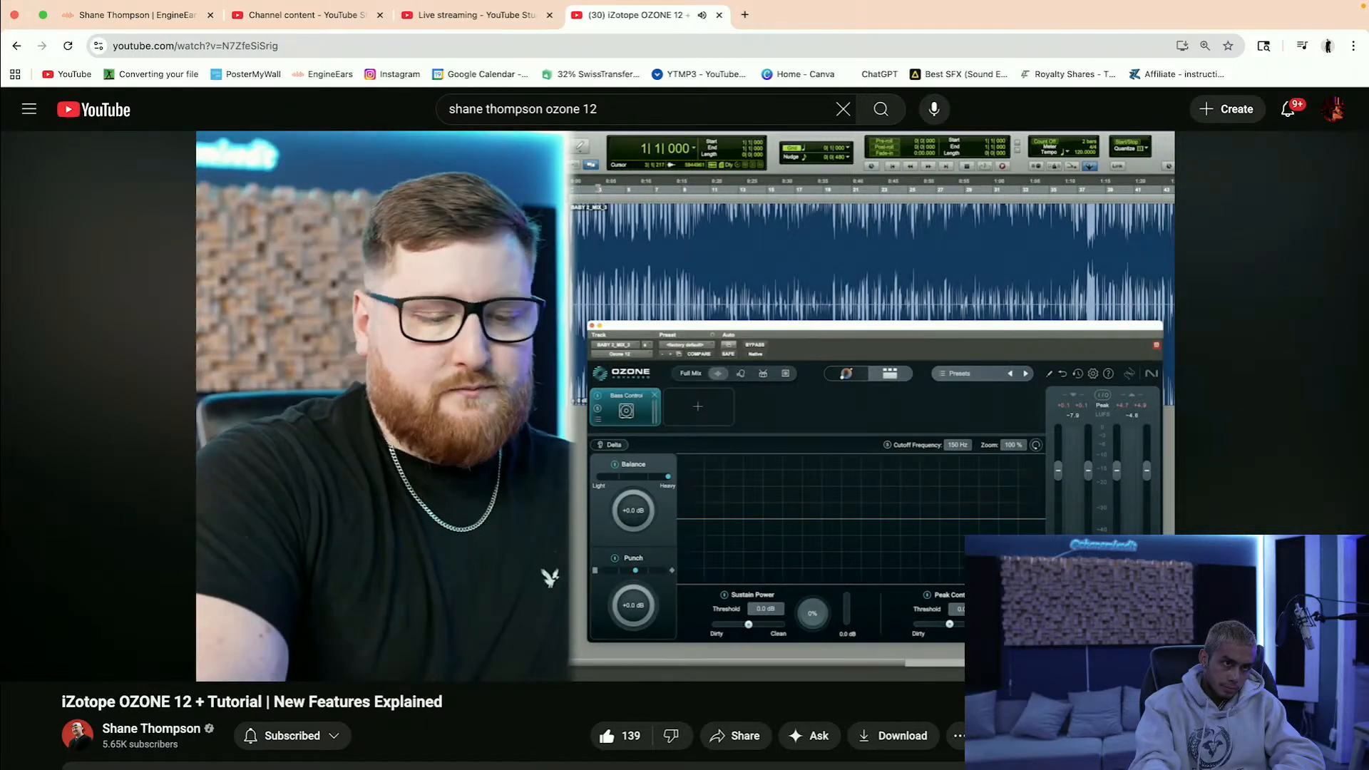
click(858, 524)
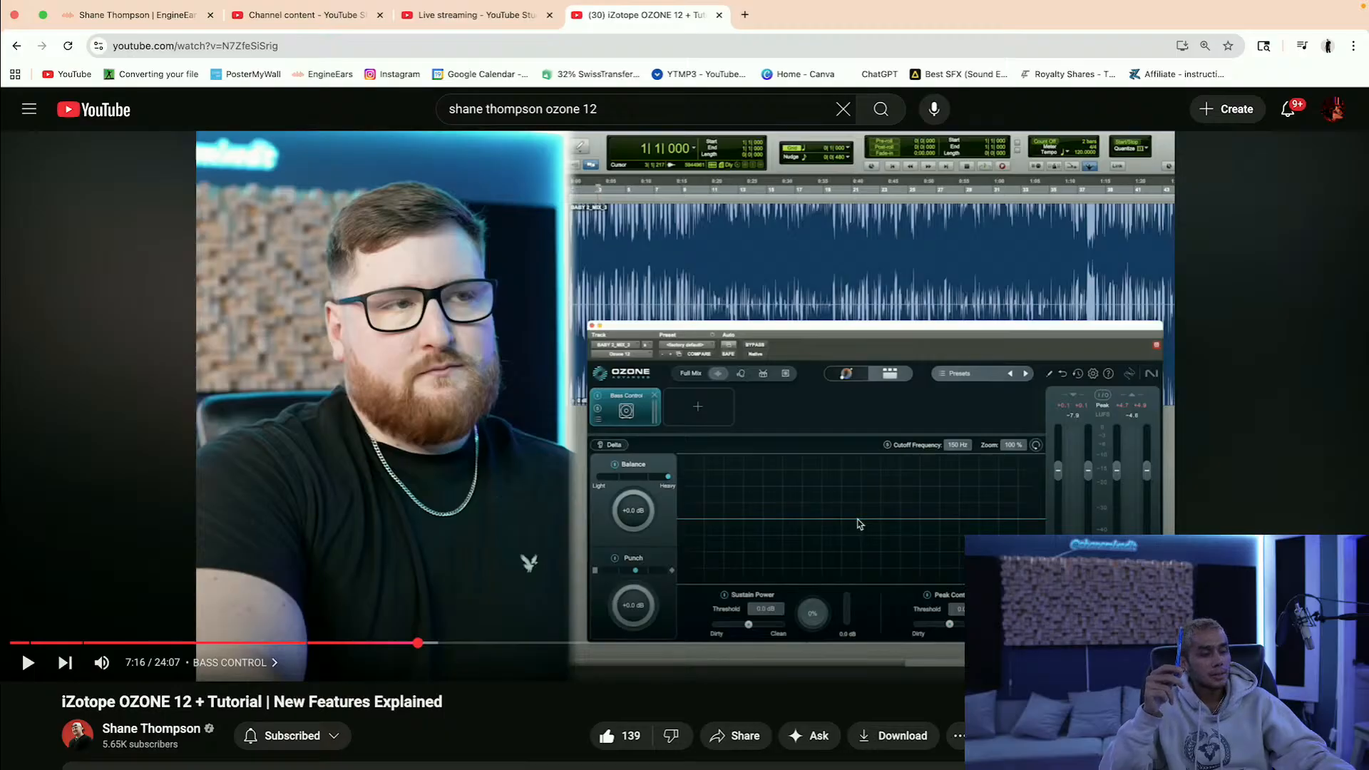
key(space)
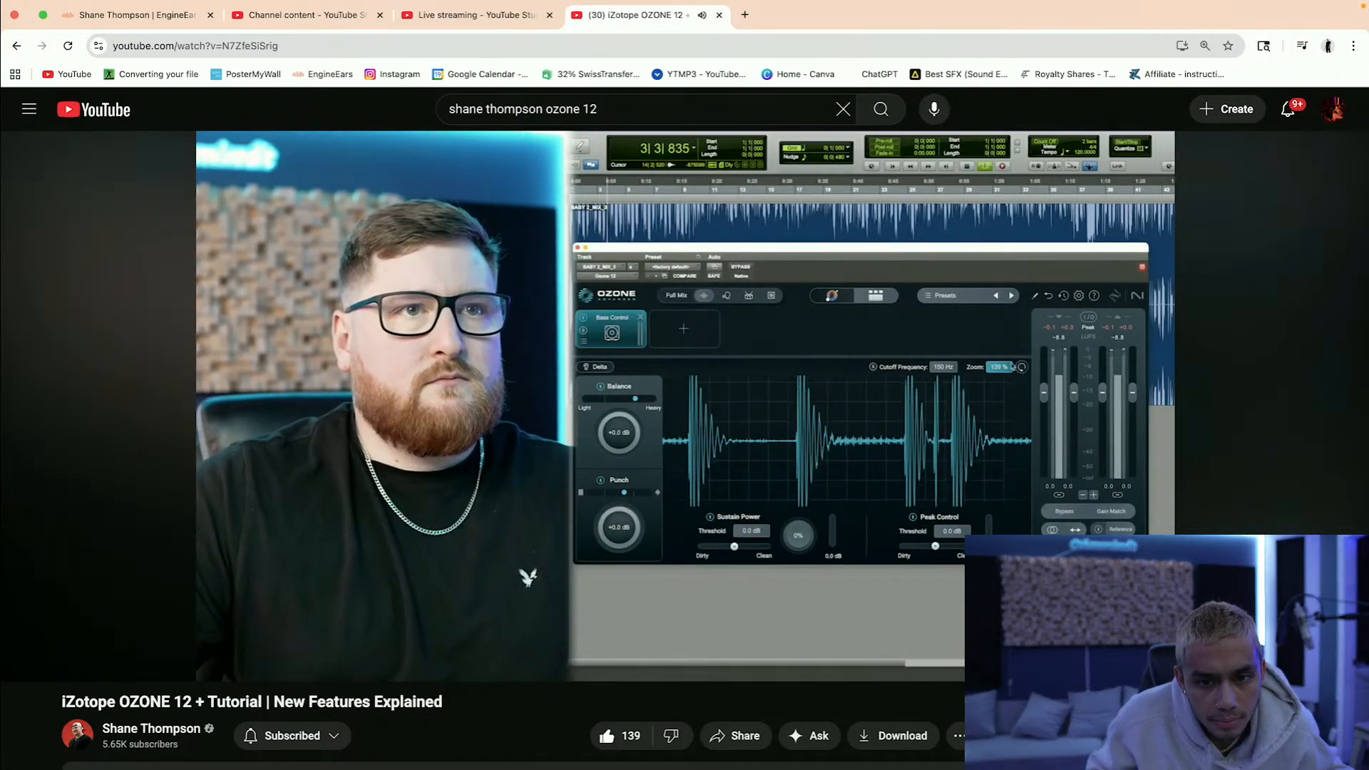
Step: Pause and resume the Bass Control chapter at 7:22, rewind to about 6:47, and skip ahead to about 7:08
key(space)
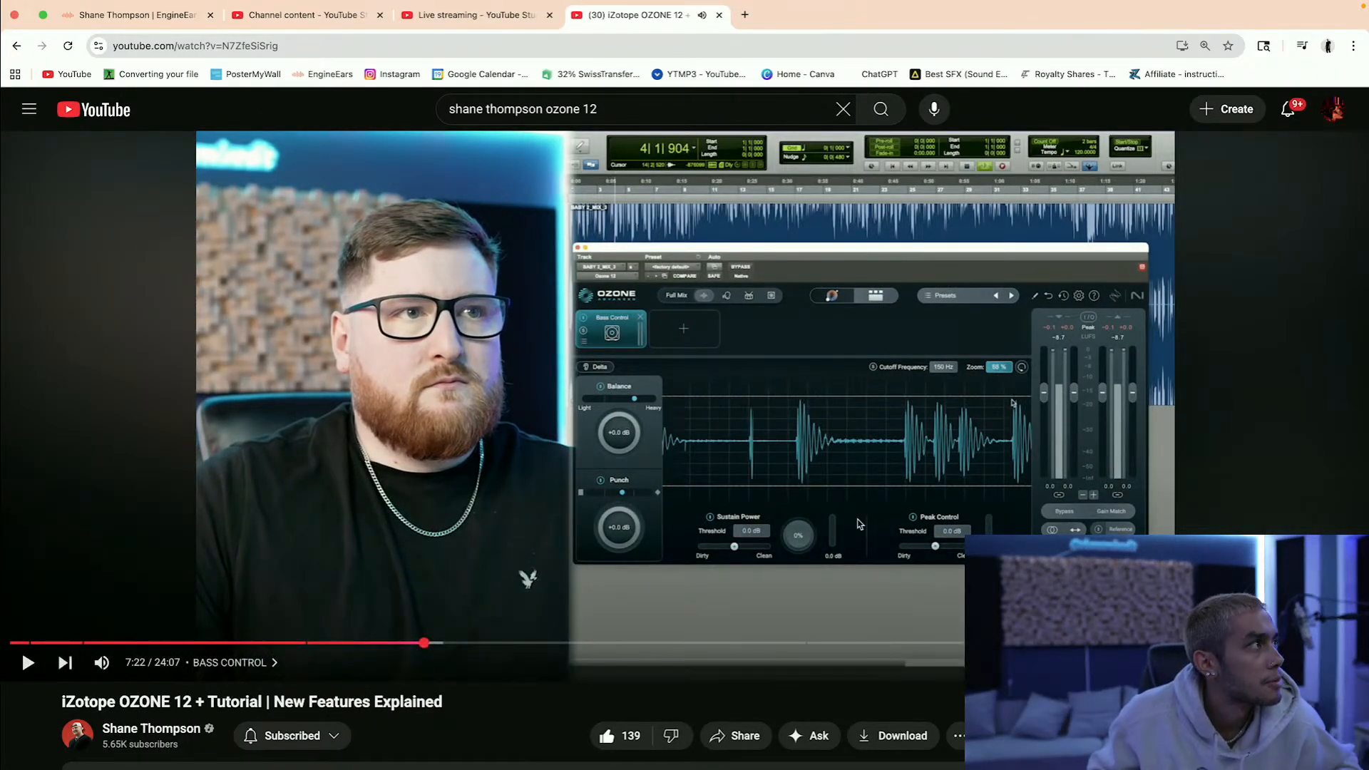
key(space)
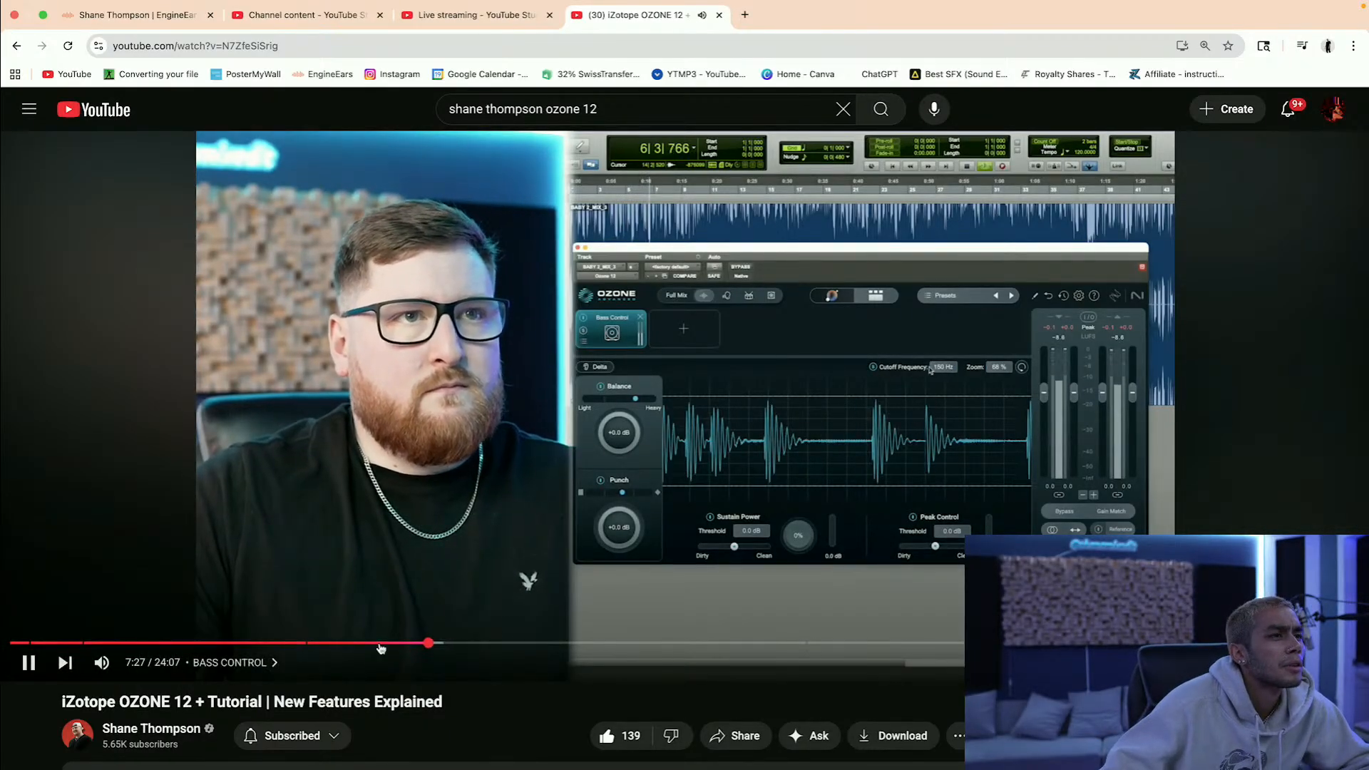
click(389, 642)
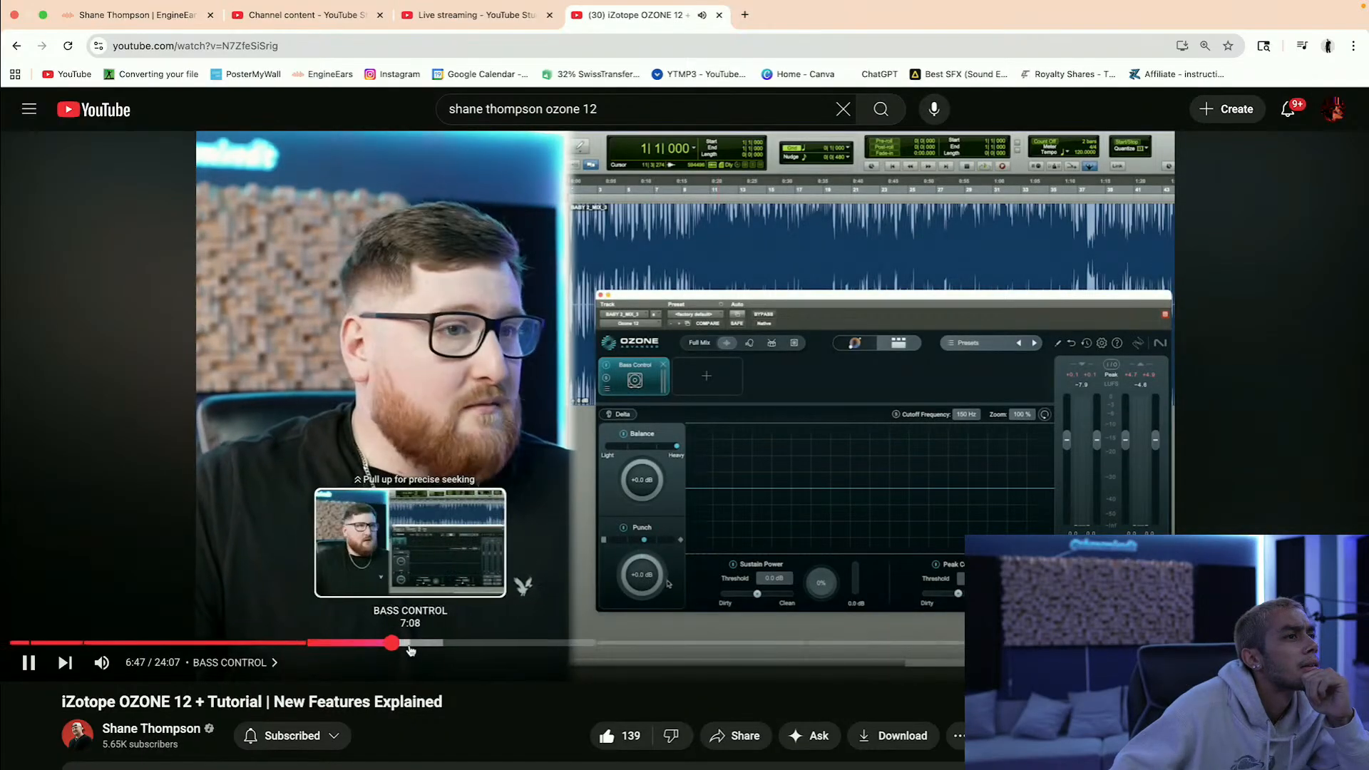
click(408, 643)
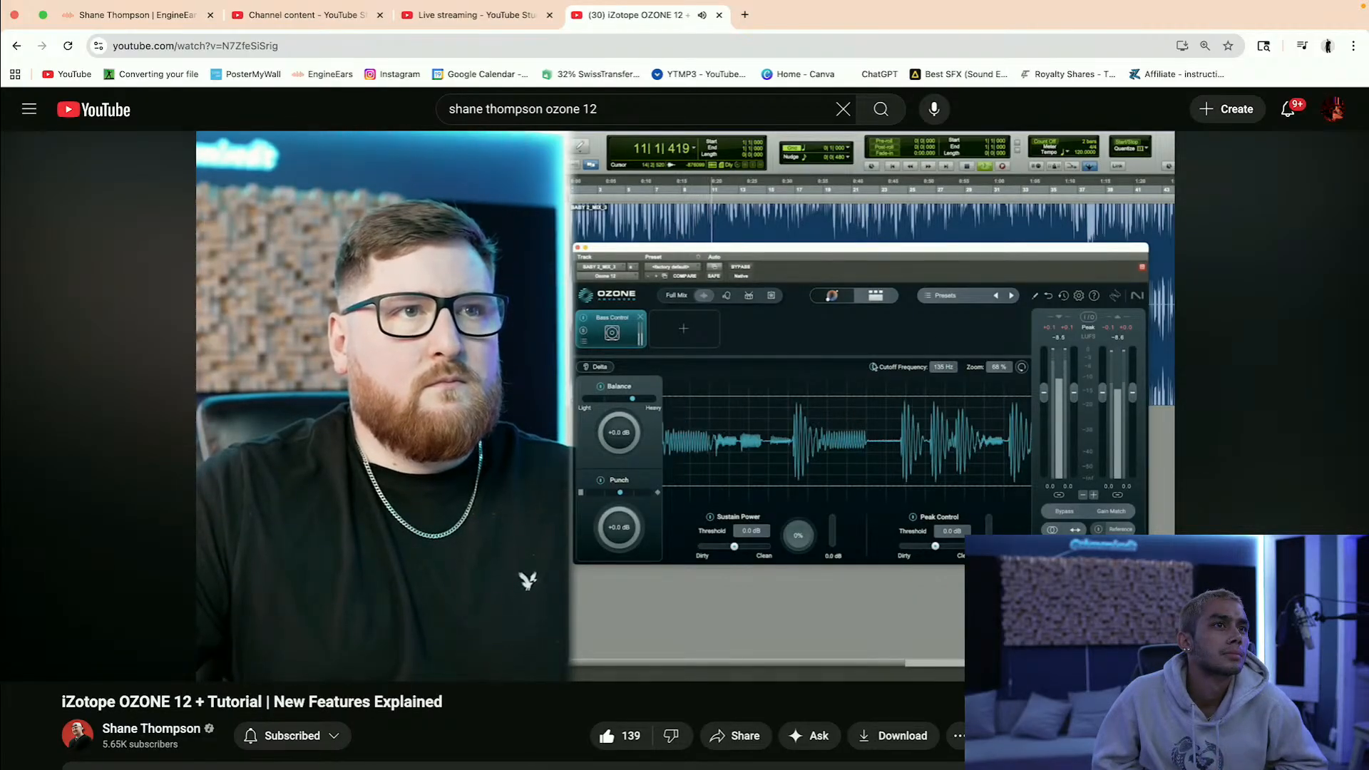
Step: Watch the Balance knob demonstration in the Bass Control chapter, pausing and resuming playback at 7:38 and 7:42
click(666, 520)
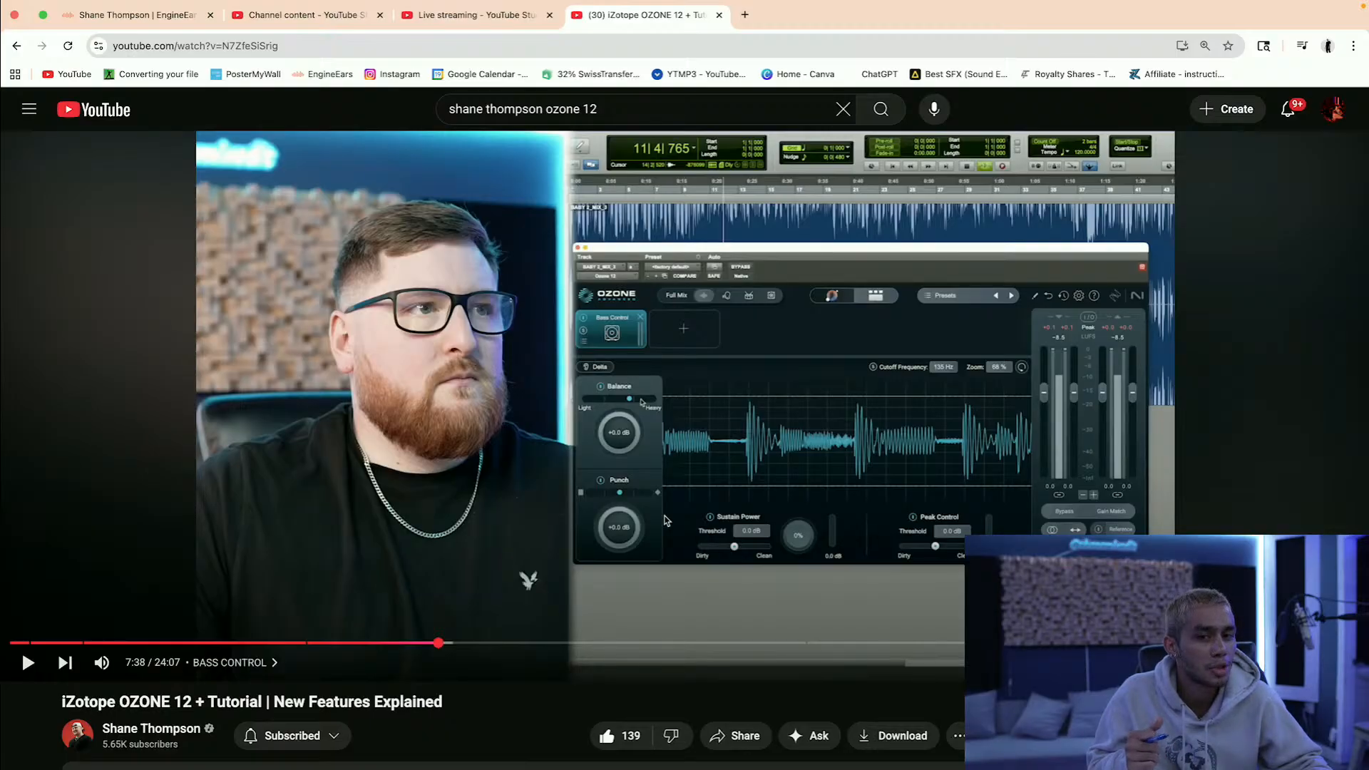
click(667, 520)
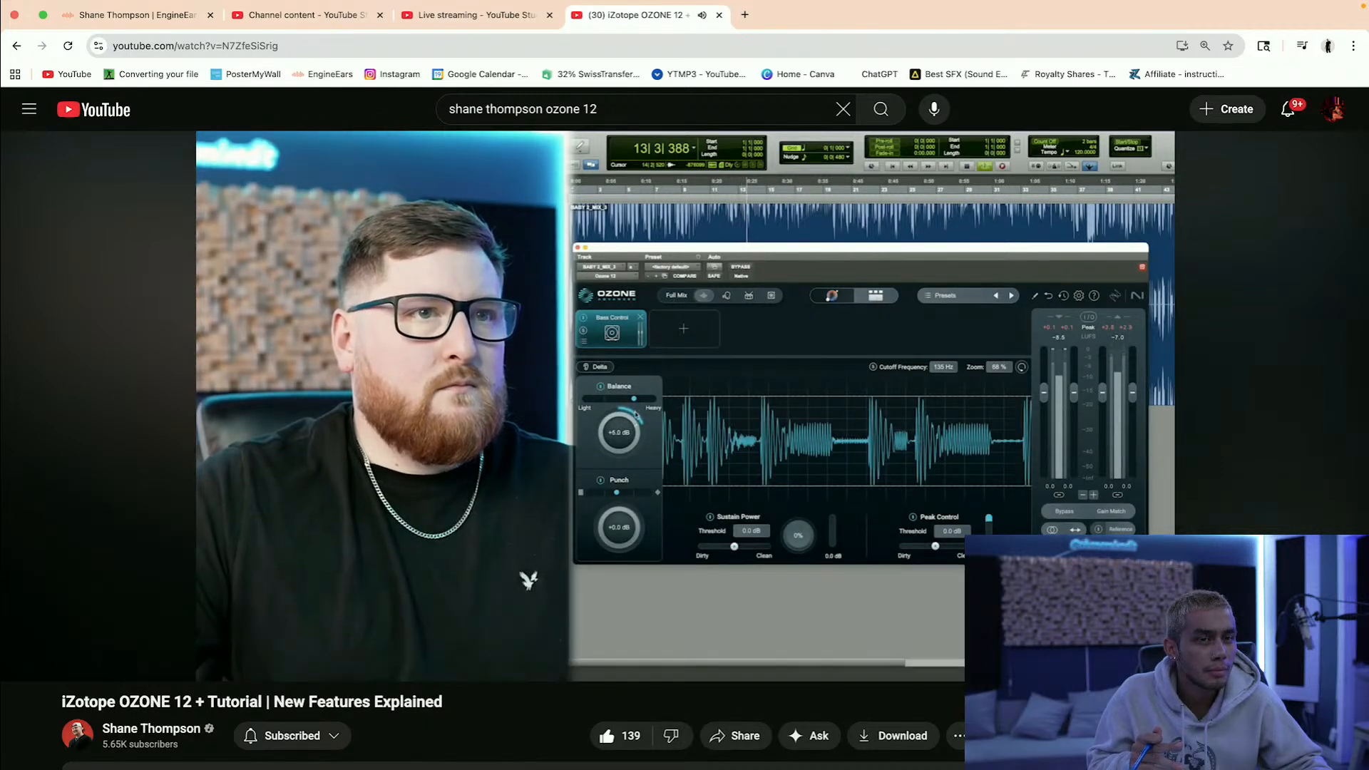
click(667, 521)
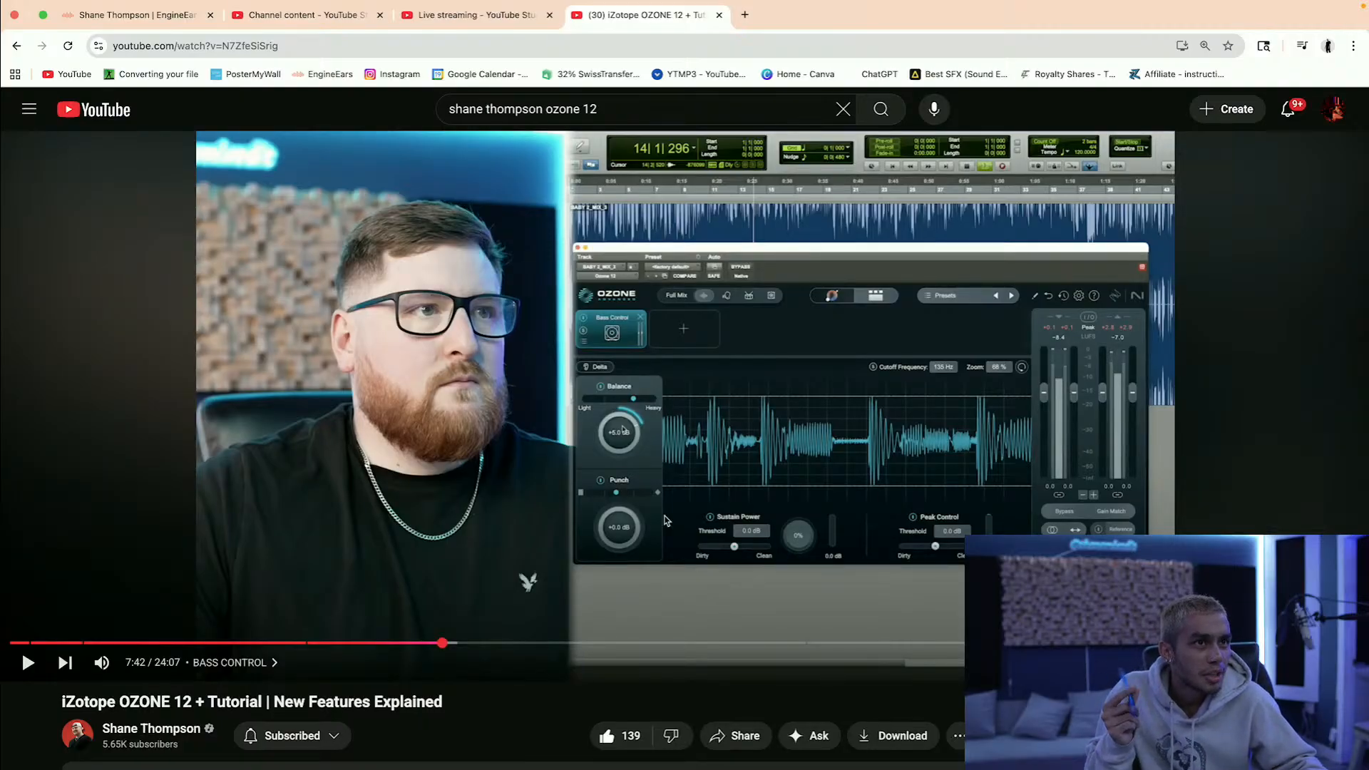
click(667, 520)
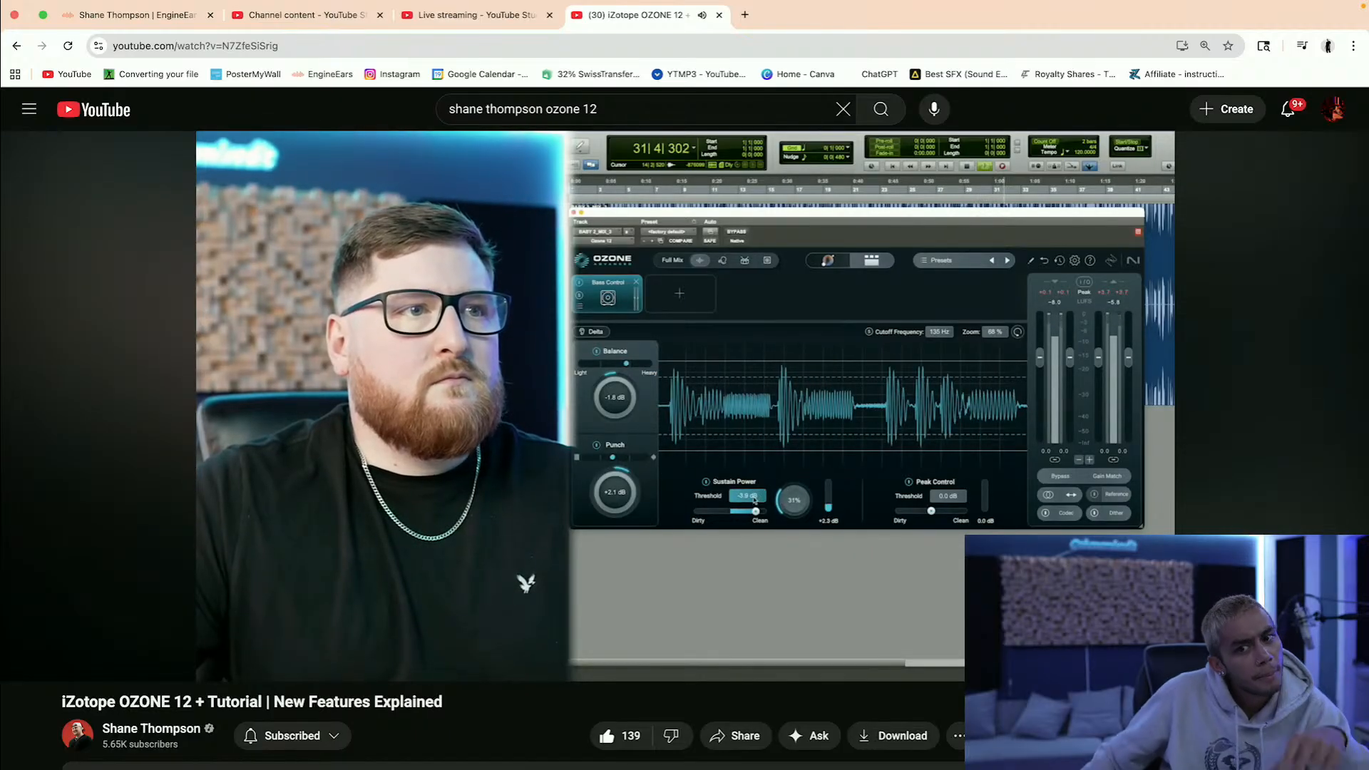
Step: Watch the Sustain Power threshold demonstration, pausing and resuming playback at 8:18, 8:19 and 8:21
click(665, 520)
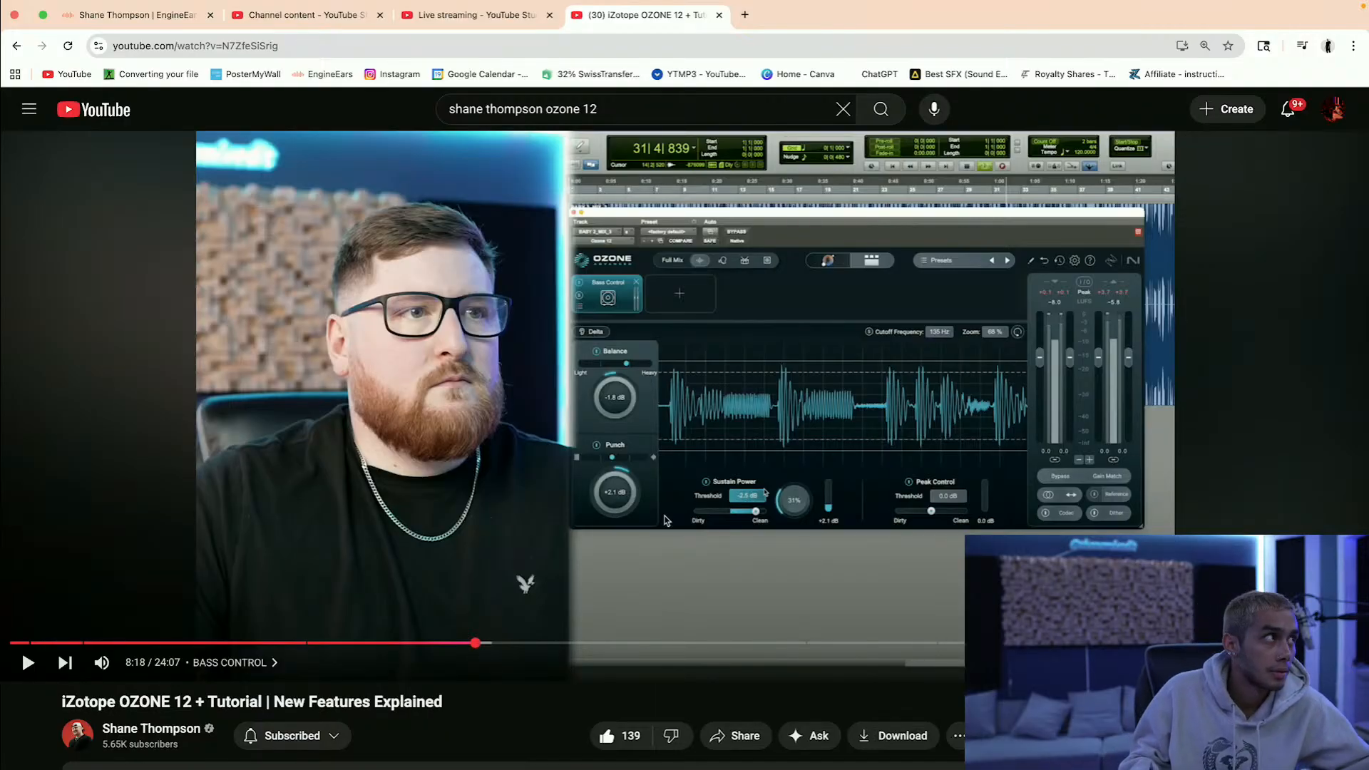
key(space)
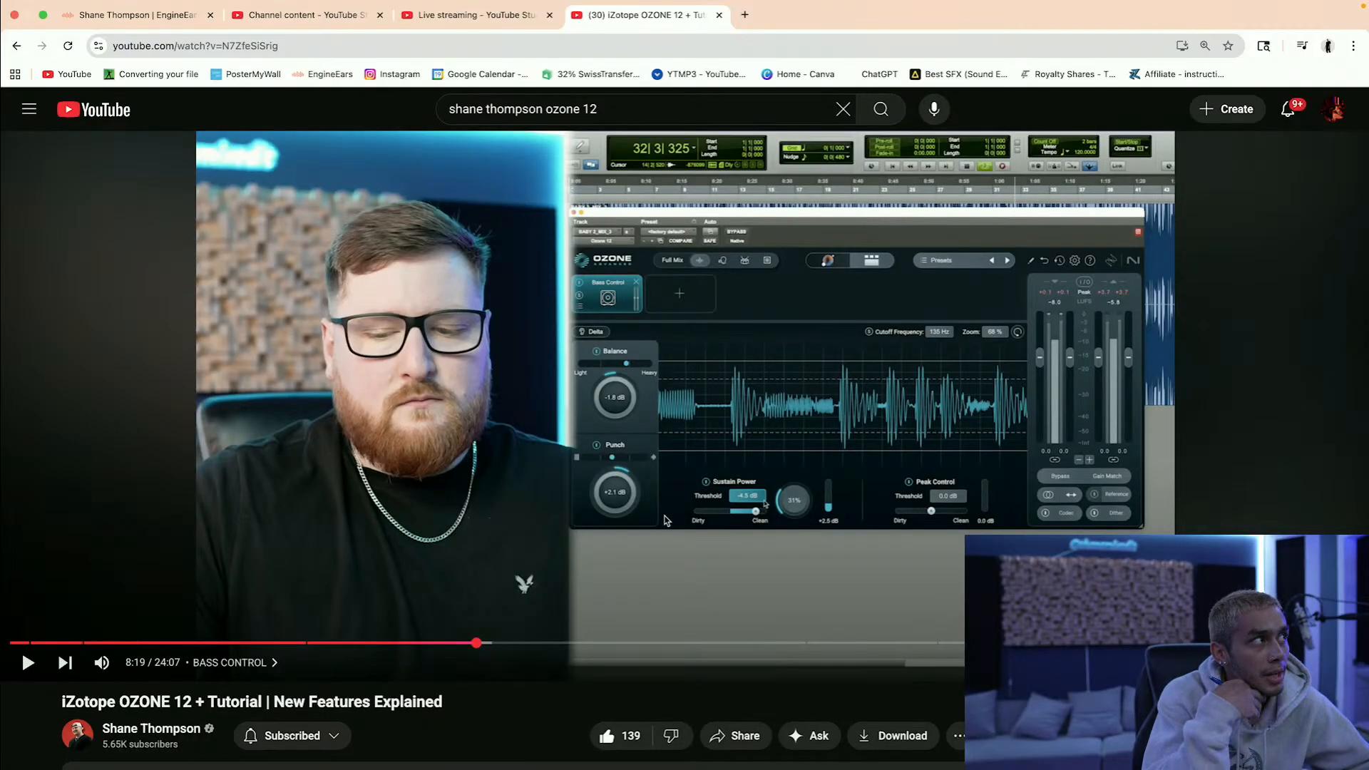
key(space)
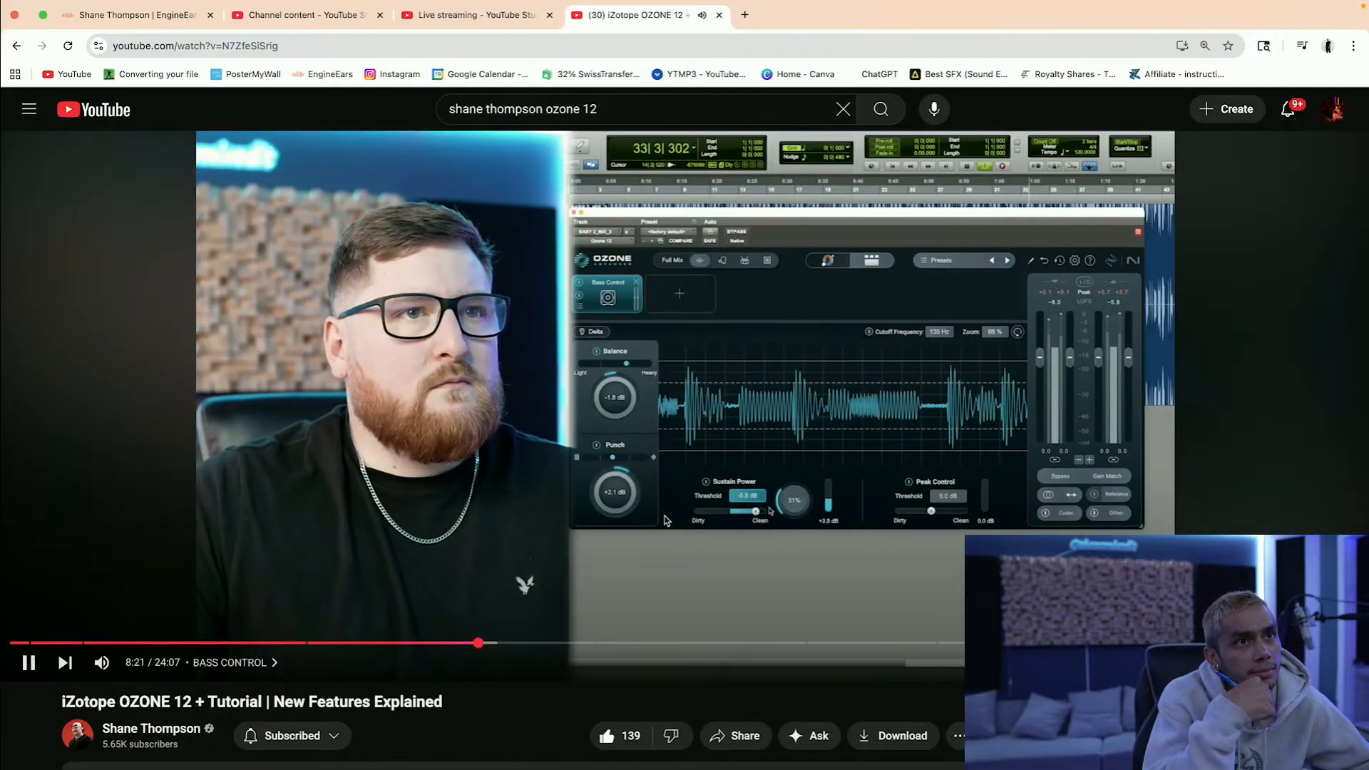
key(space)
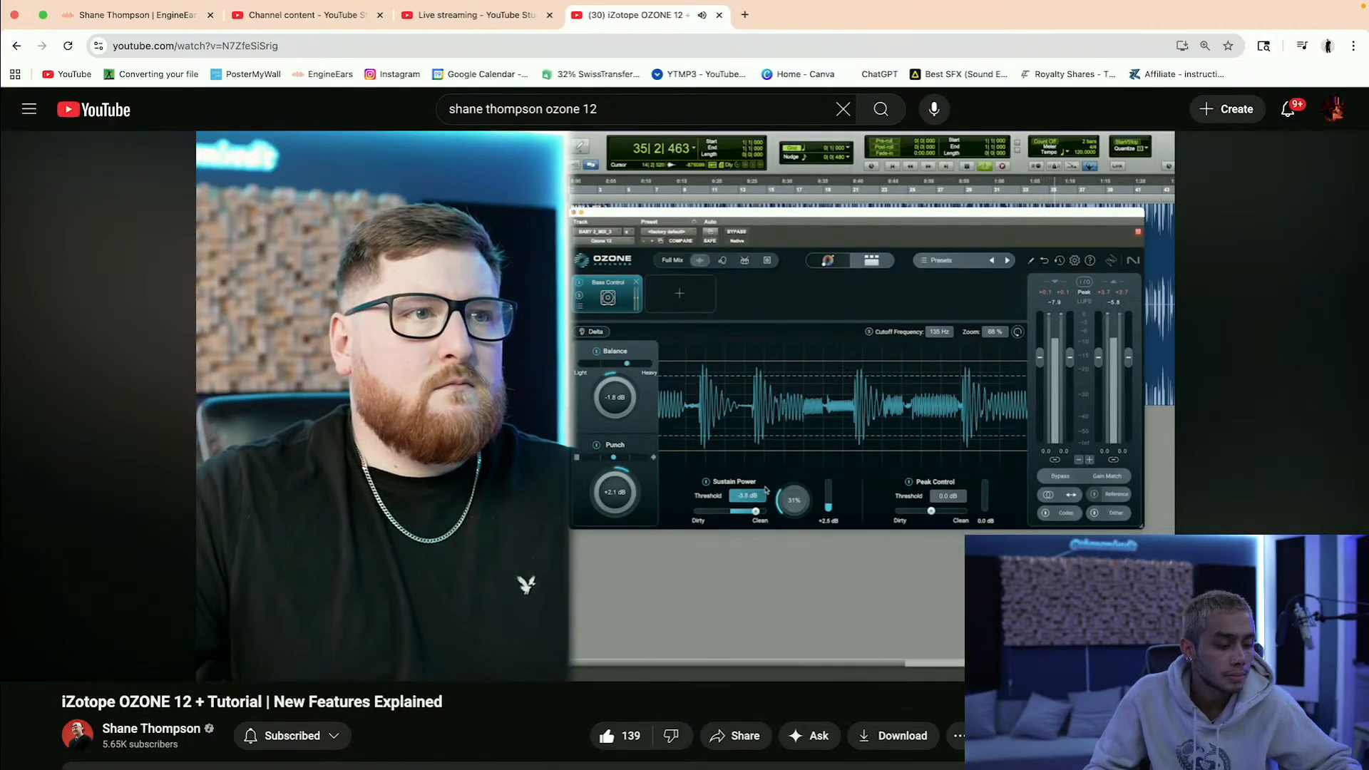
Step: Pause the tutorial at 8:26, look over its description and comments, and resume playback
click(666, 519)
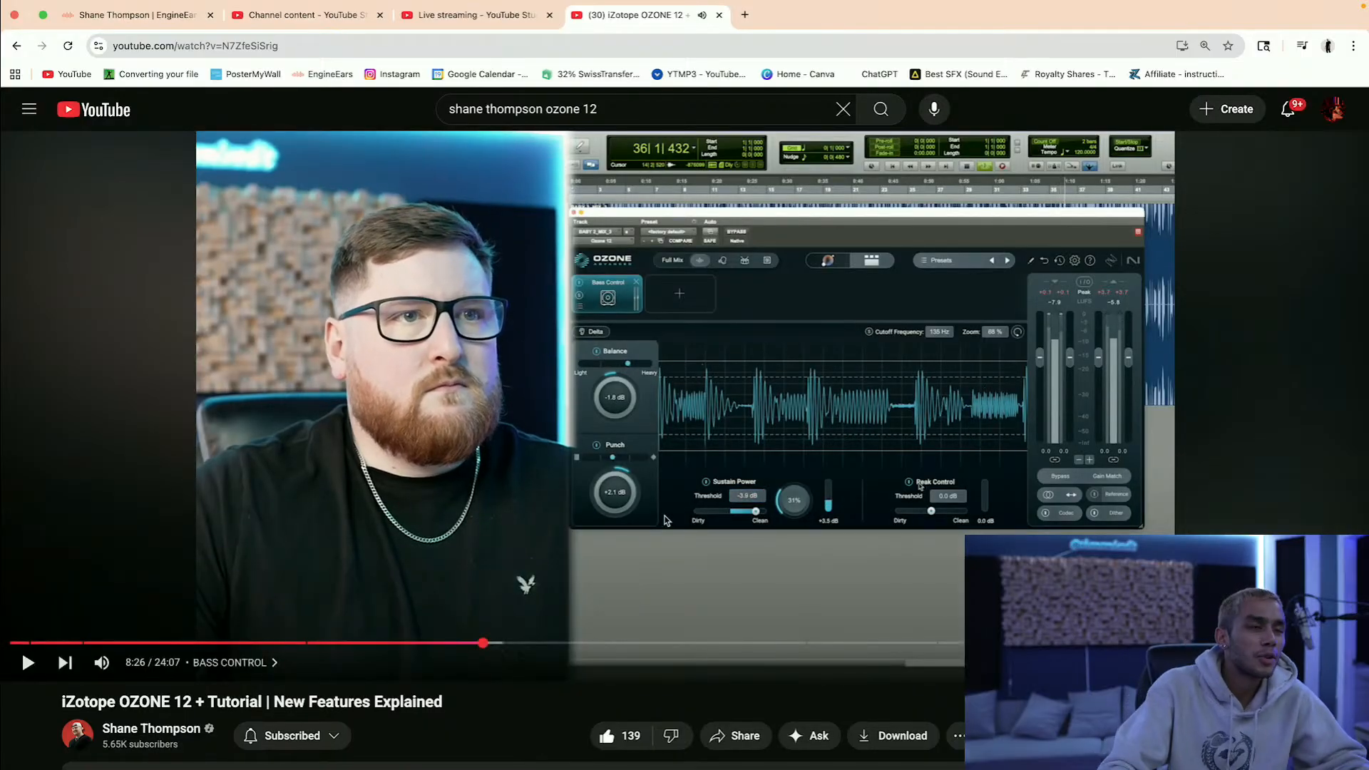
scroll(639, 544, down, 5)
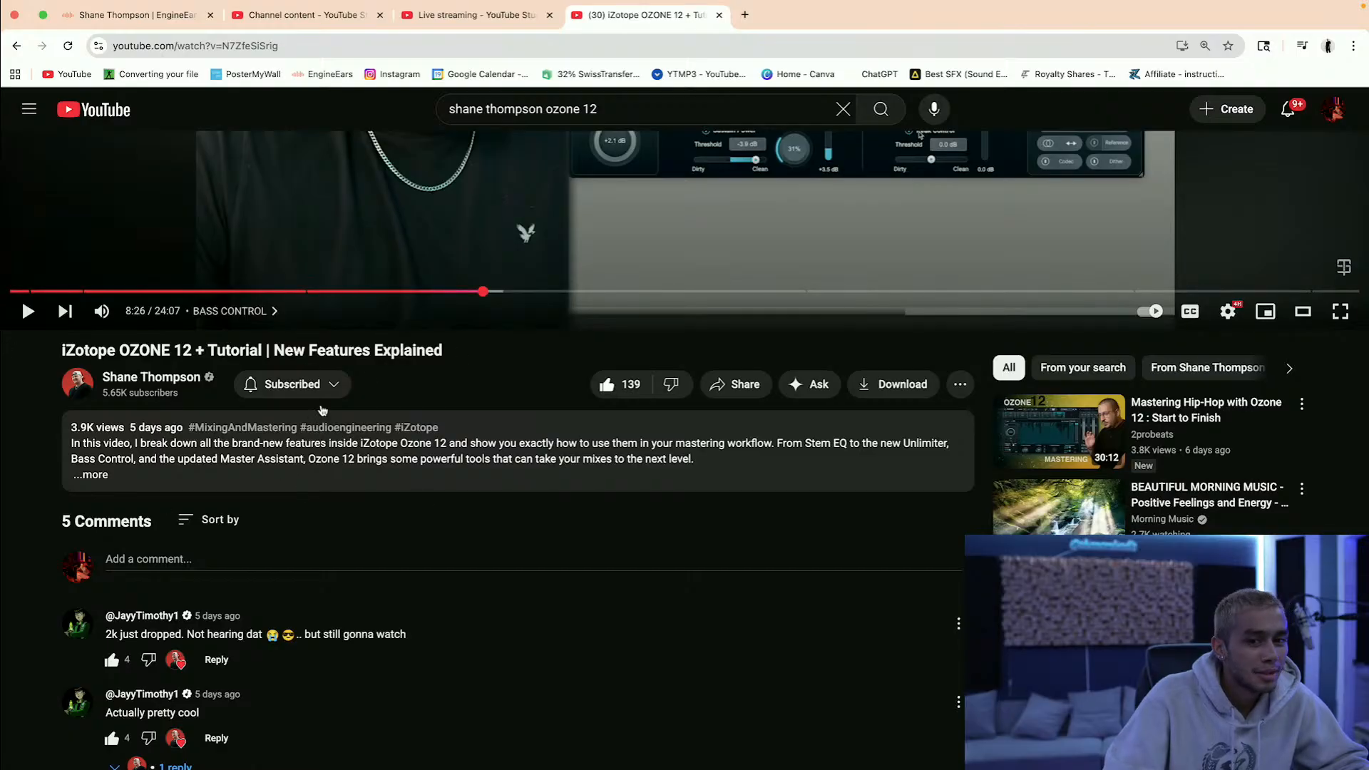
scroll(632, 402, up, 3)
scroll(789, 344, up, 2)
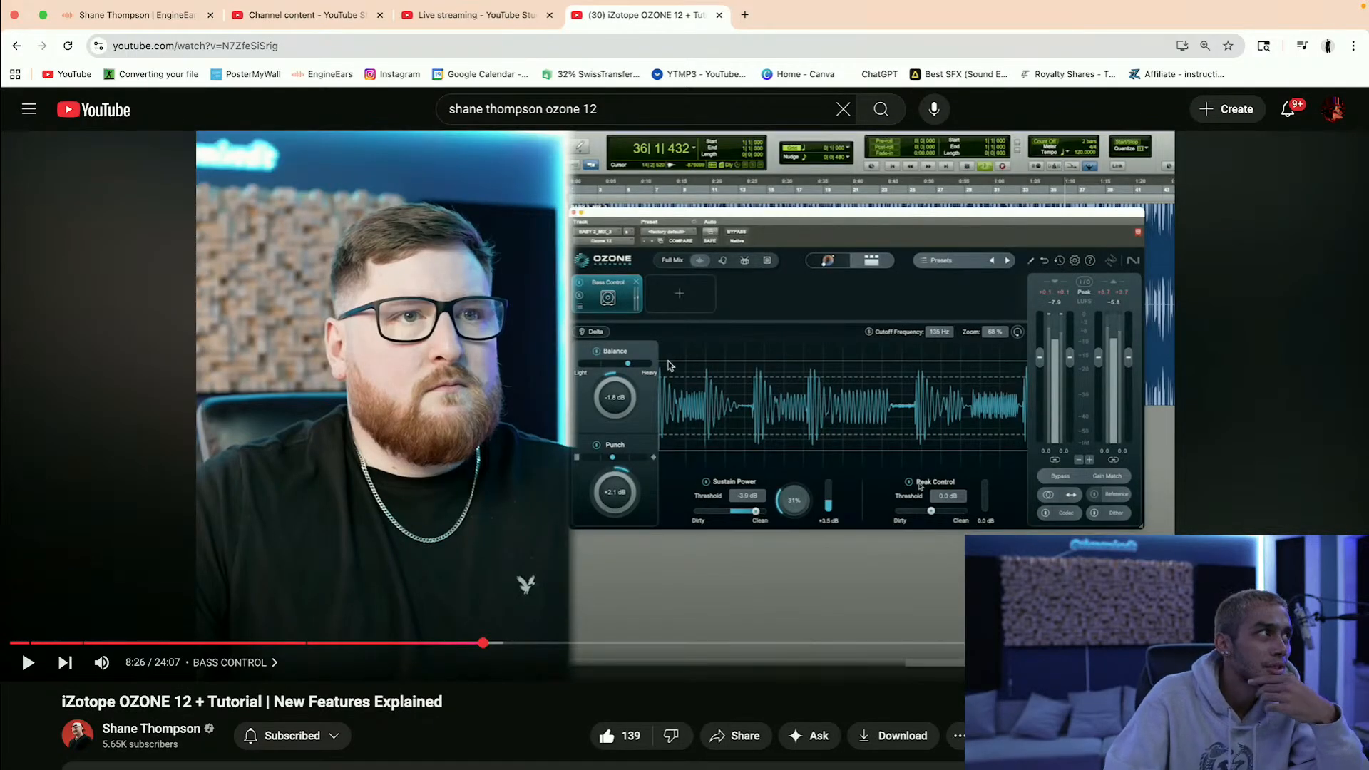
click(670, 365)
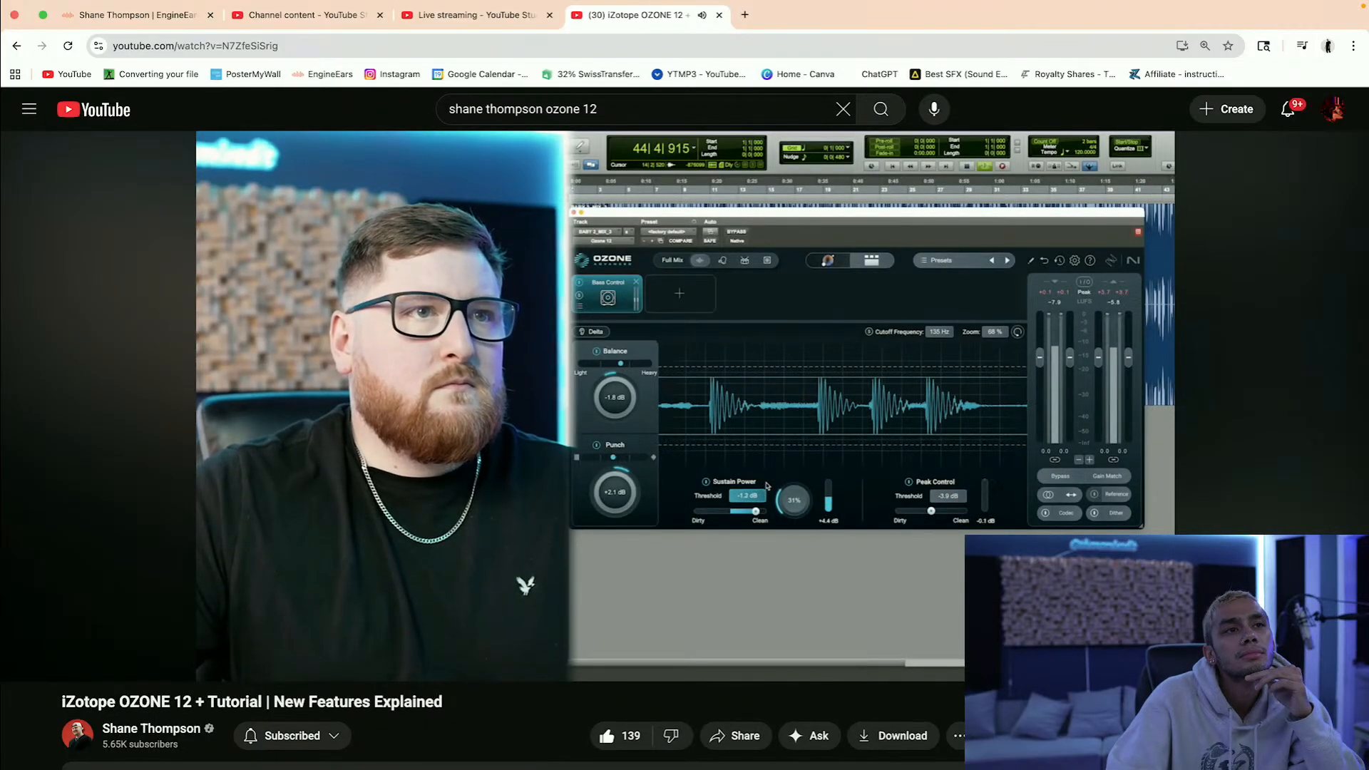
Step: Continue watching the Sustain Power threshold adjustments, pausing and resuming playback at 8:44 and 8:47
click(679, 442)
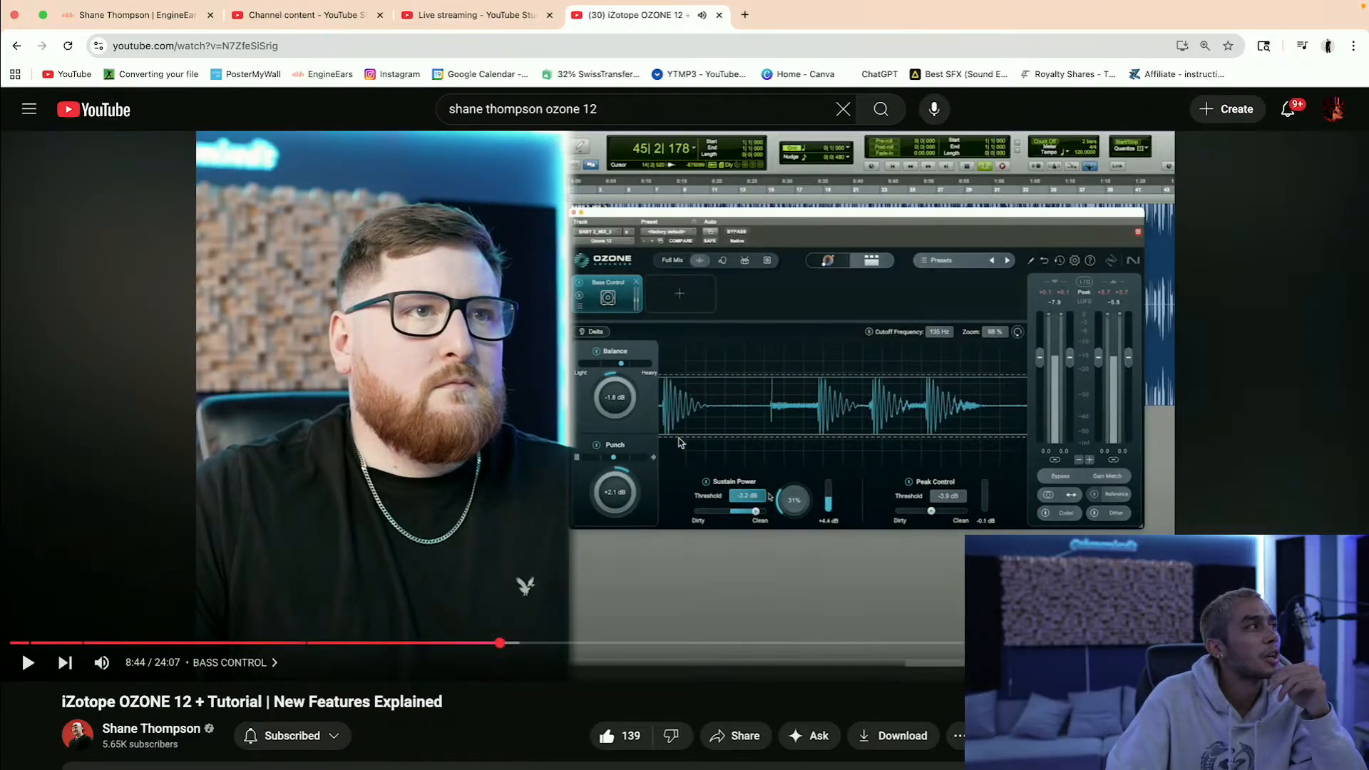
click(679, 442)
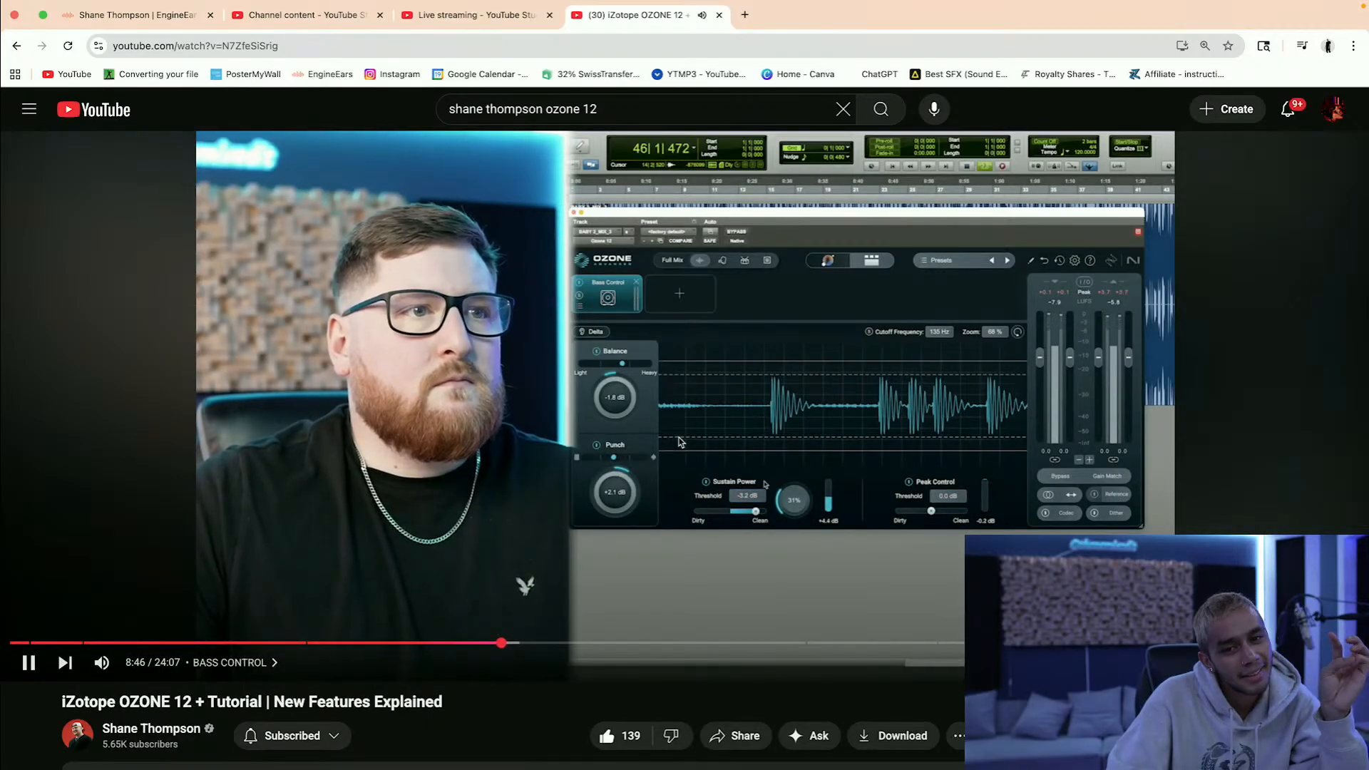
click(679, 442)
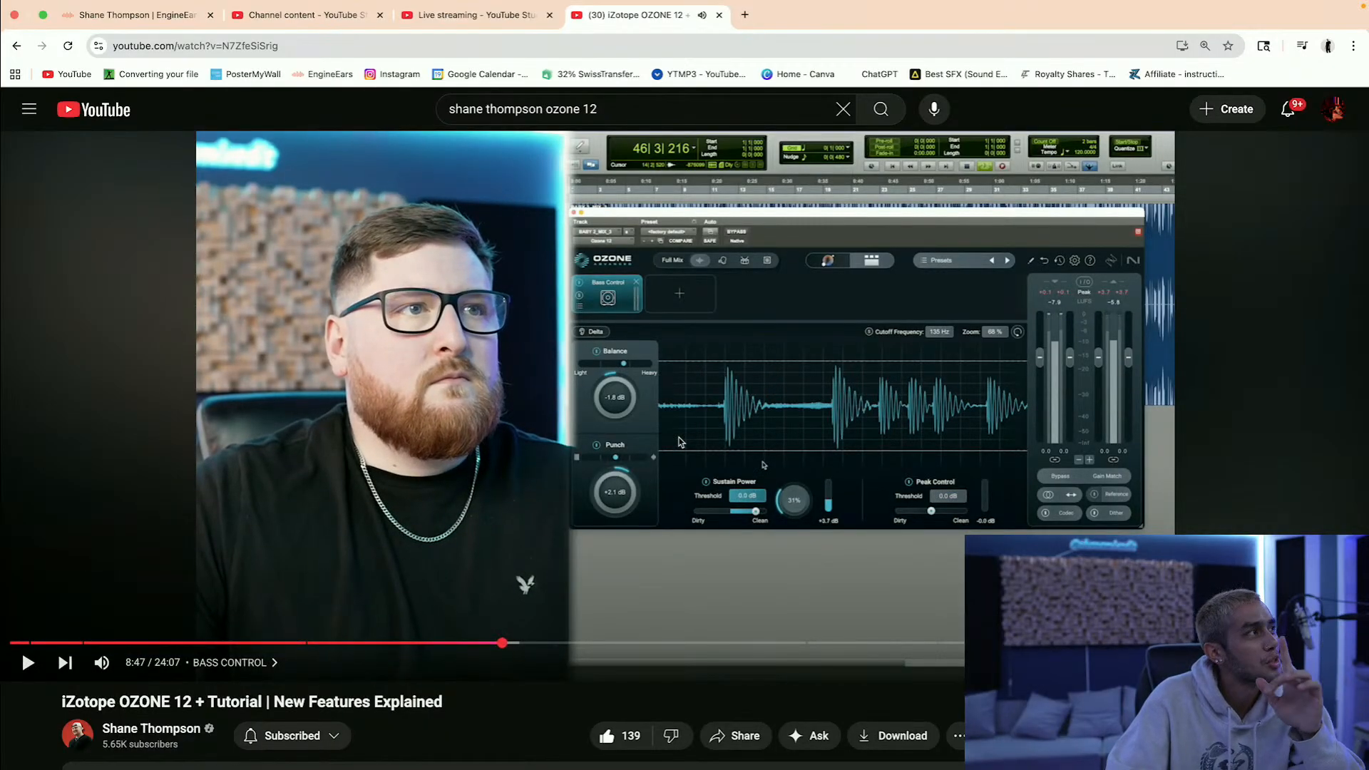
click(679, 442)
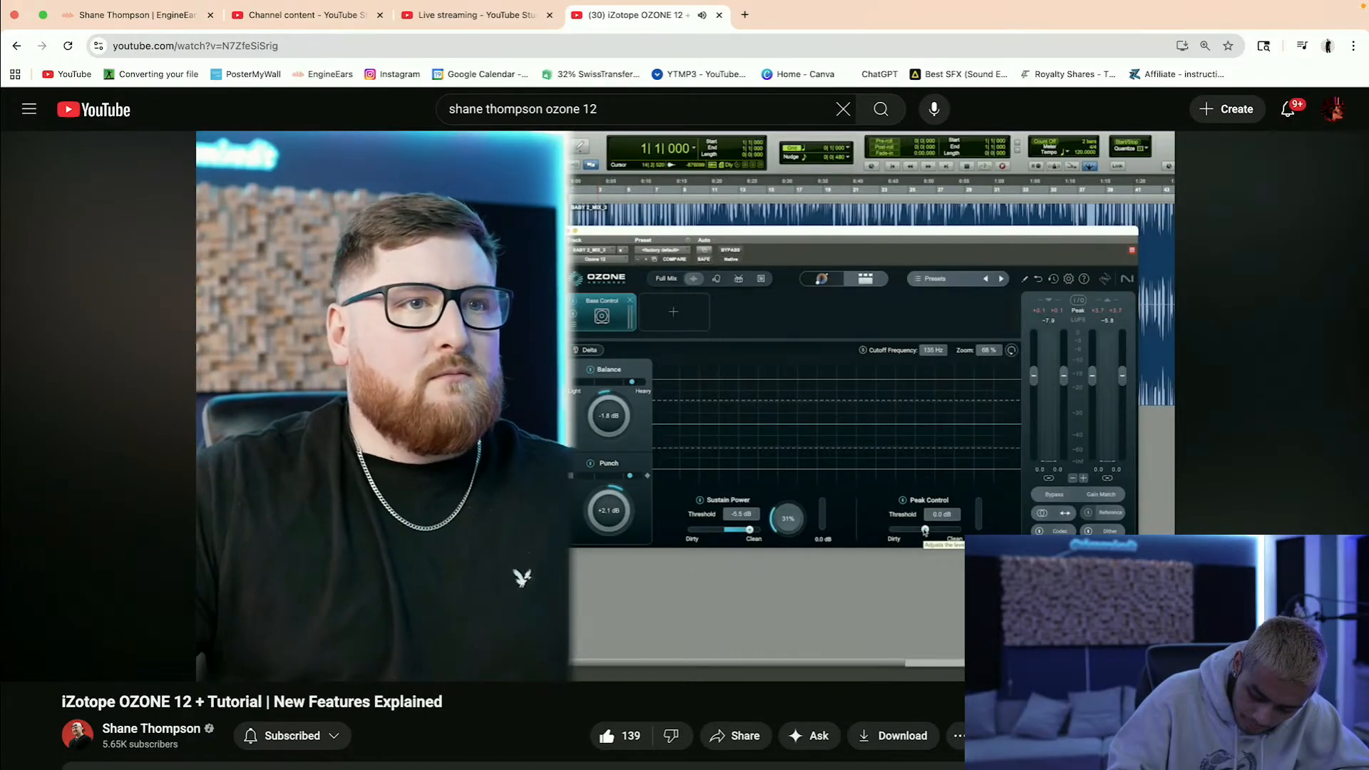
Step: Watch the explanation of the Dirty and Clean sliders, pausing and resuming playback at 9:20, 9:37 and 9:39
click(678, 442)
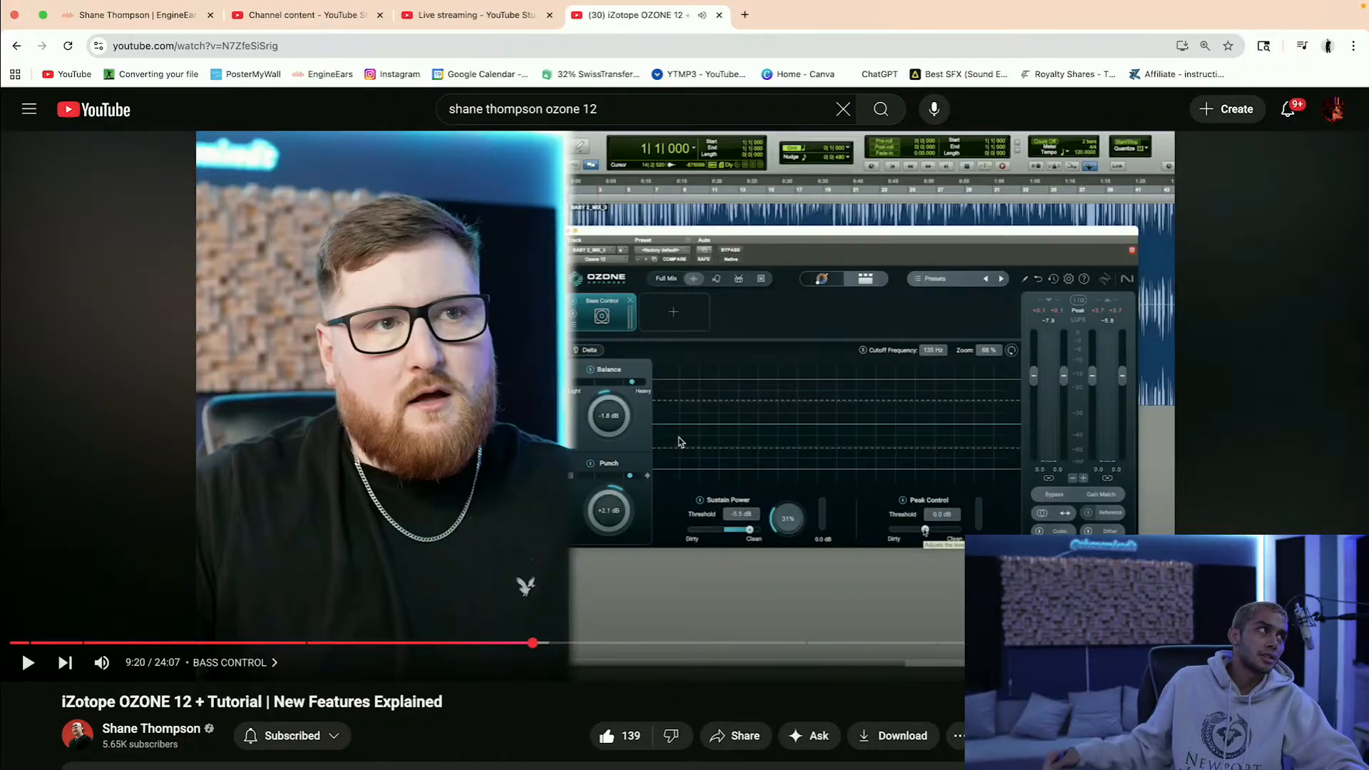
click(678, 442)
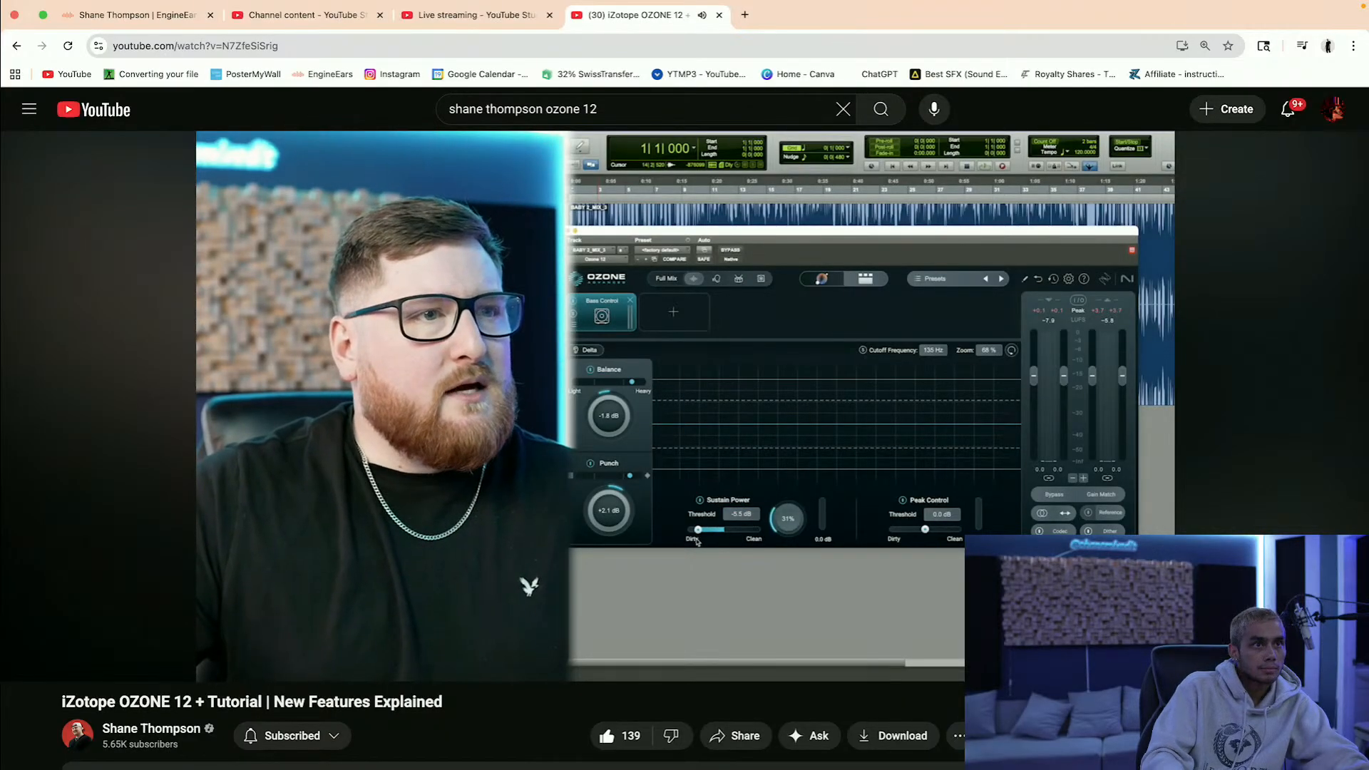
click(679, 437)
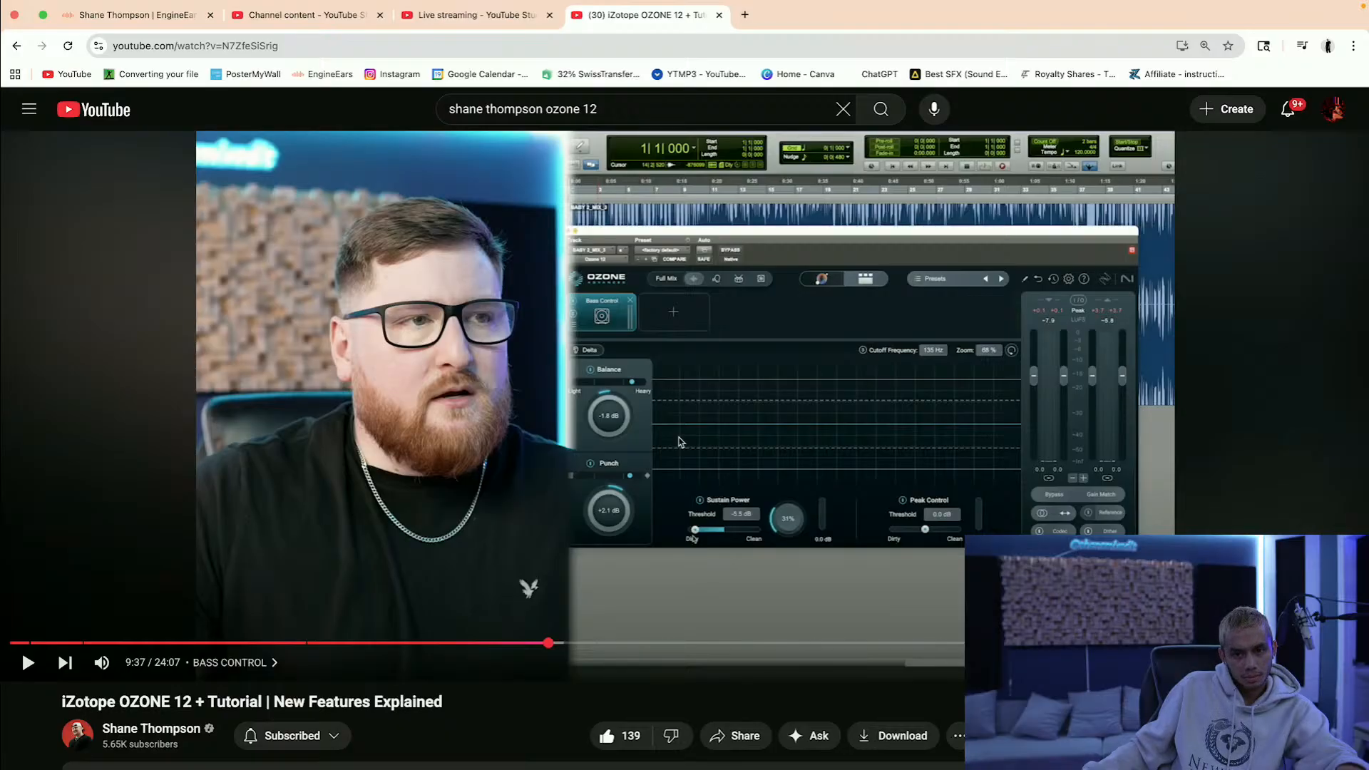
click(679, 438)
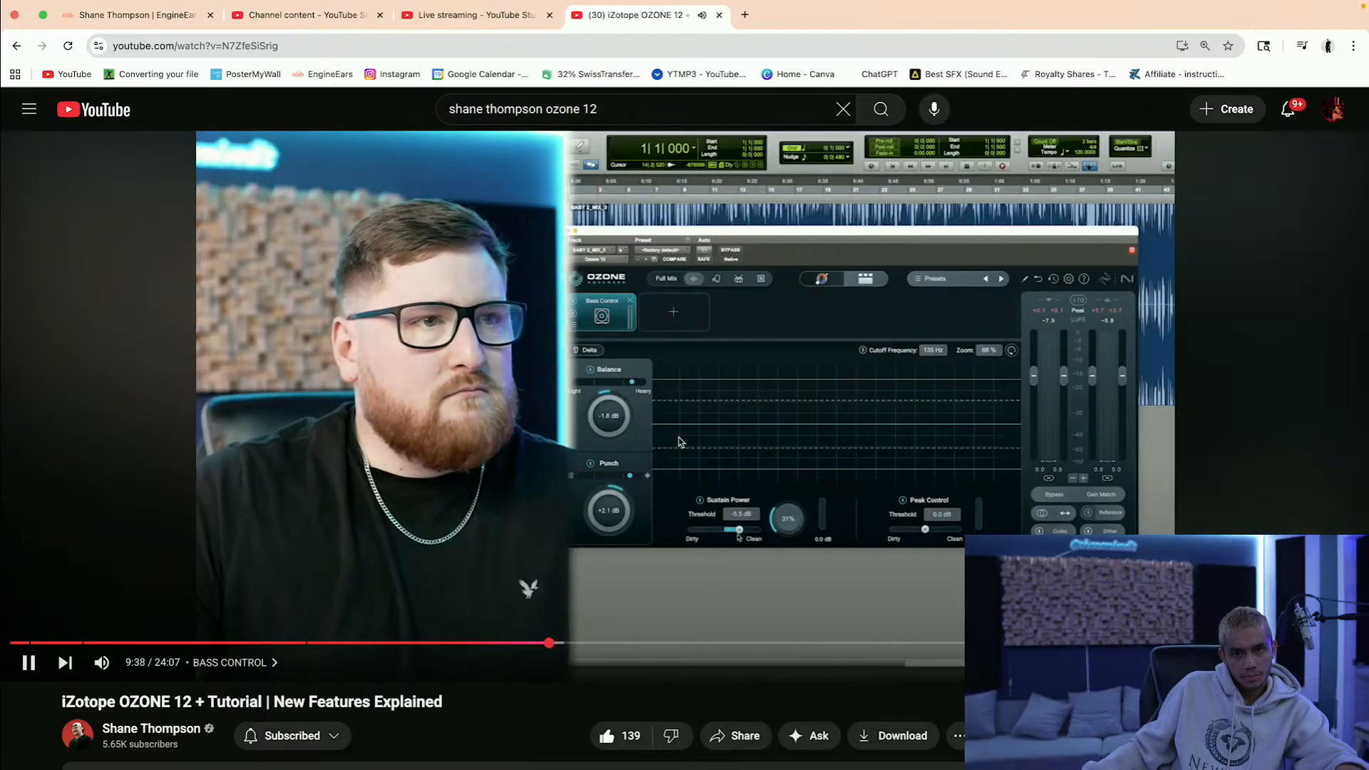
click(679, 437)
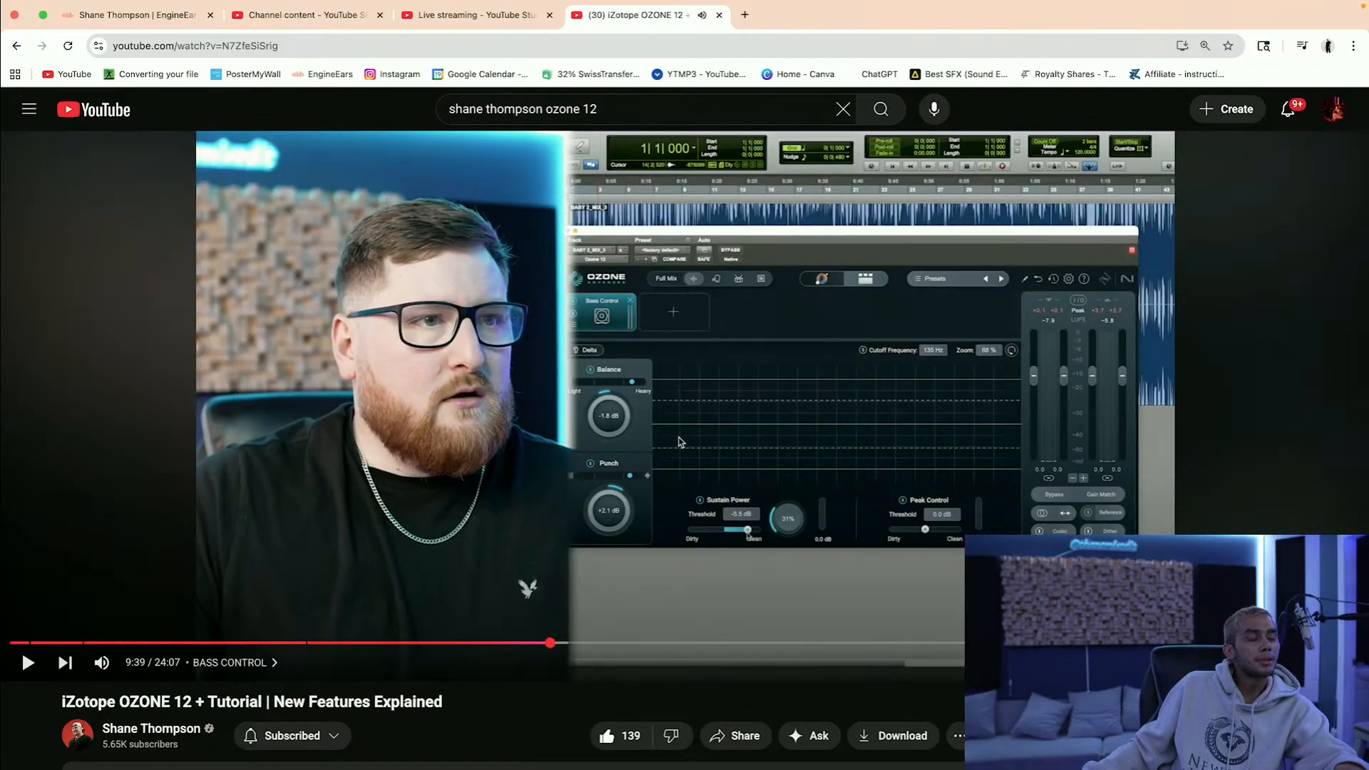
click(679, 441)
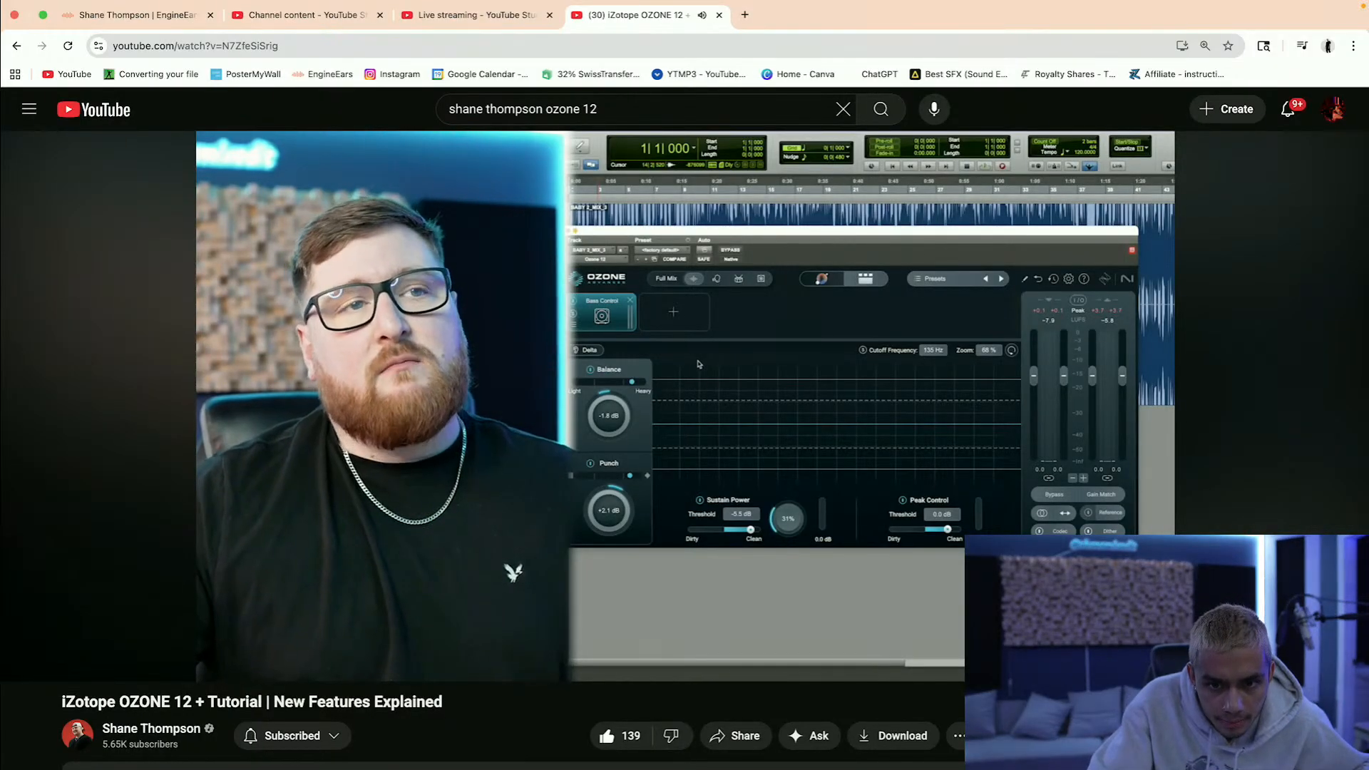
Step: Watch the closing remarks on Bass Control, pausing and resuming playback at 9:57 and 10:04
click(679, 442)
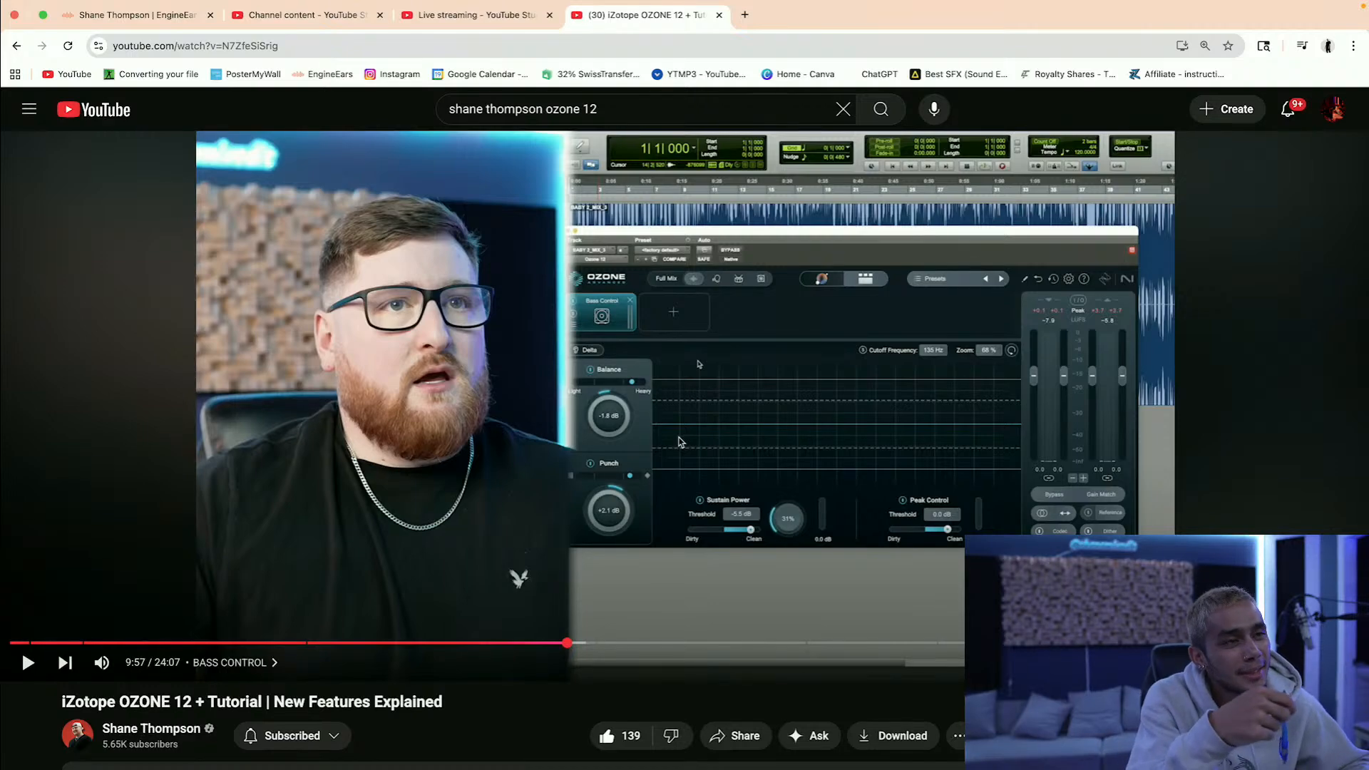
key(space)
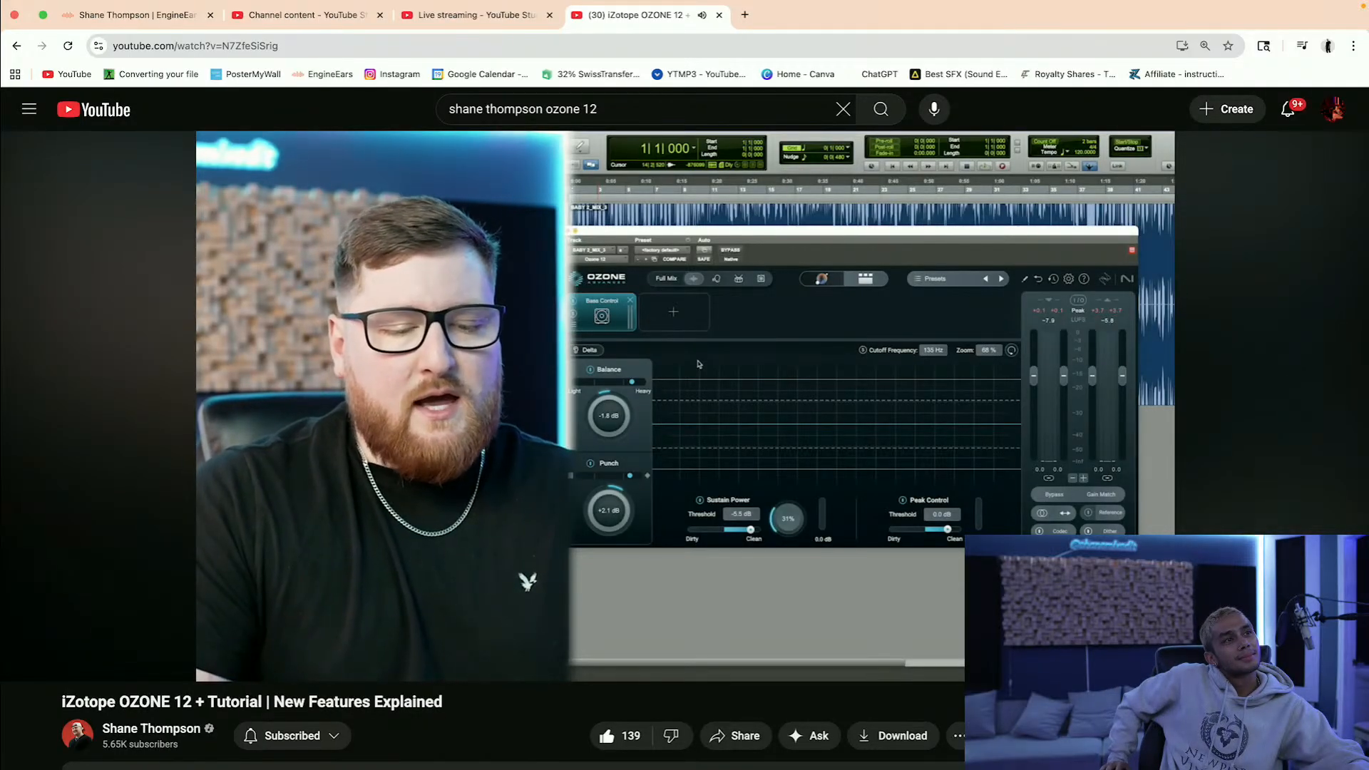
click(679, 442)
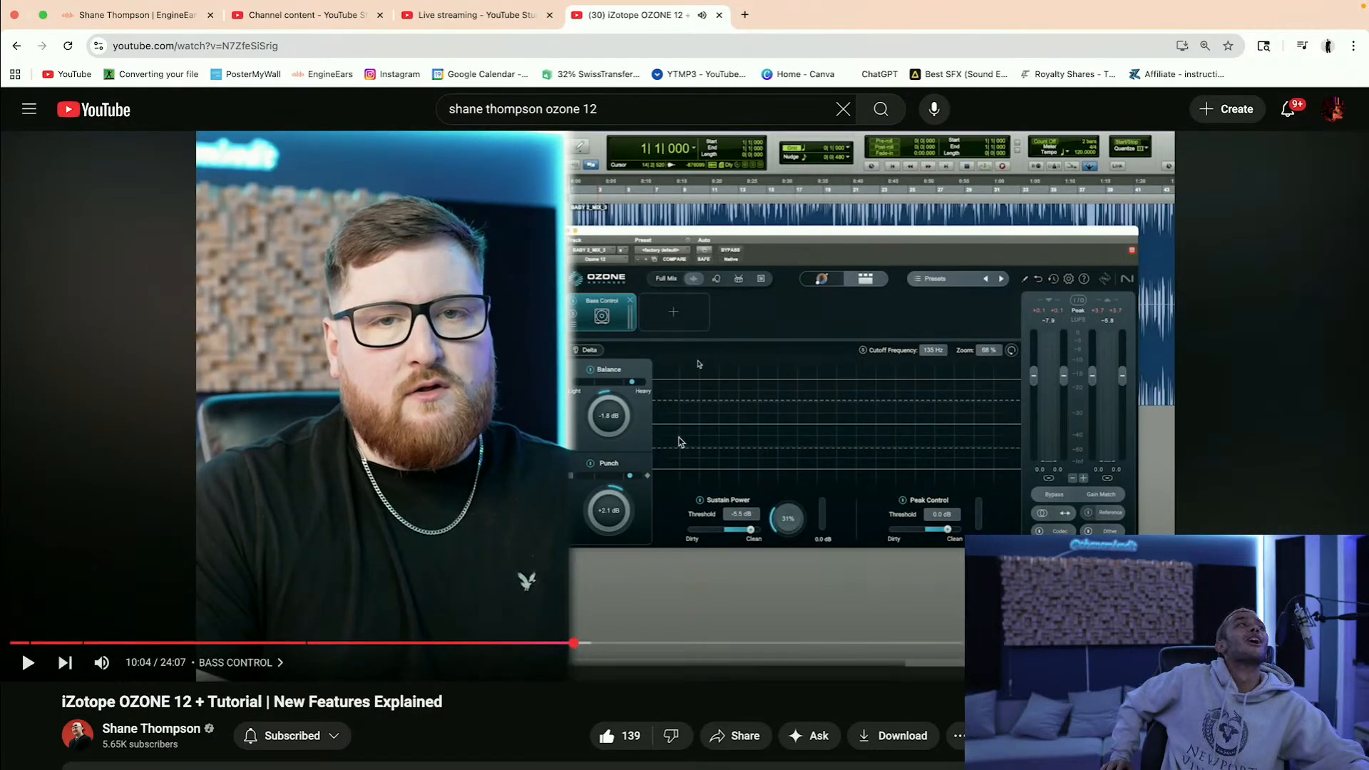
click(679, 442)
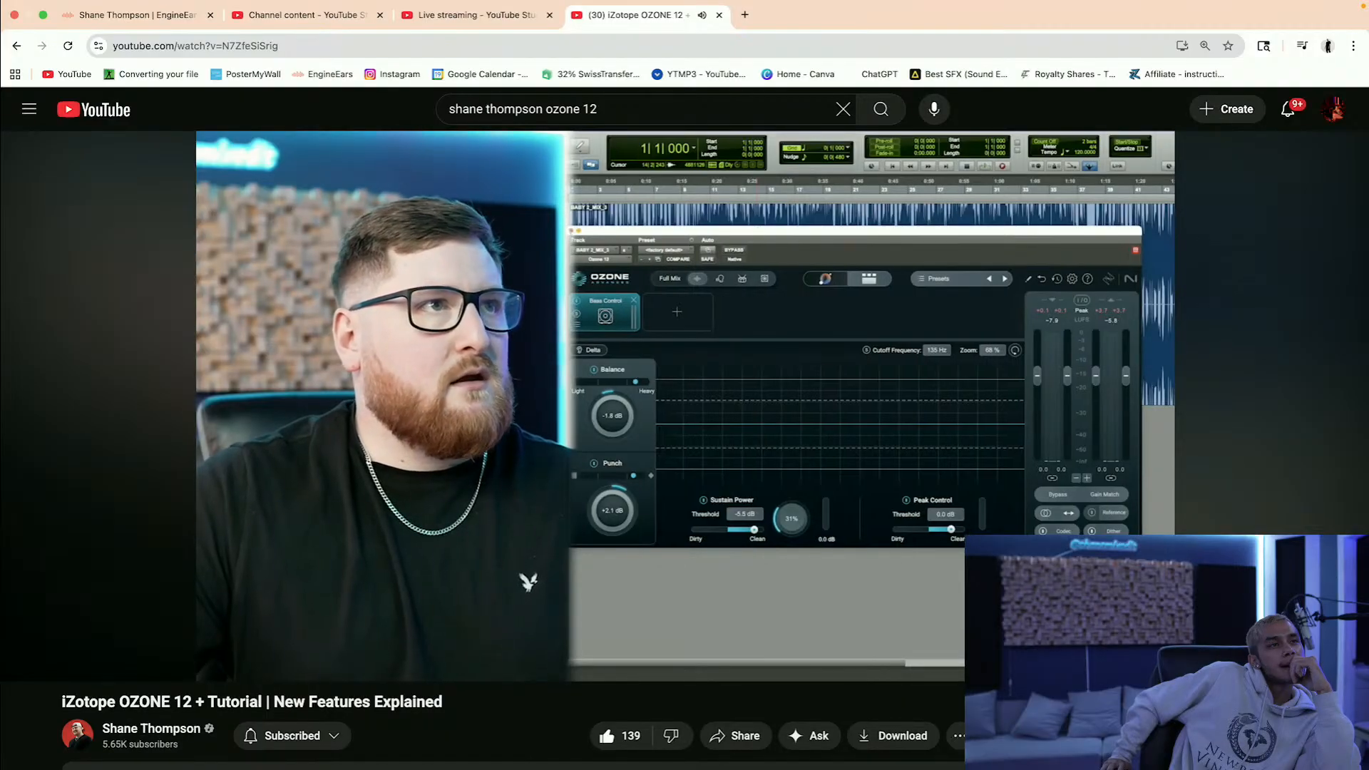
Step: Watch the transition to the Unlimiter chapter, pausing and resuming at 10:19 and 10:27, and pause at 10:30
click(680, 442)
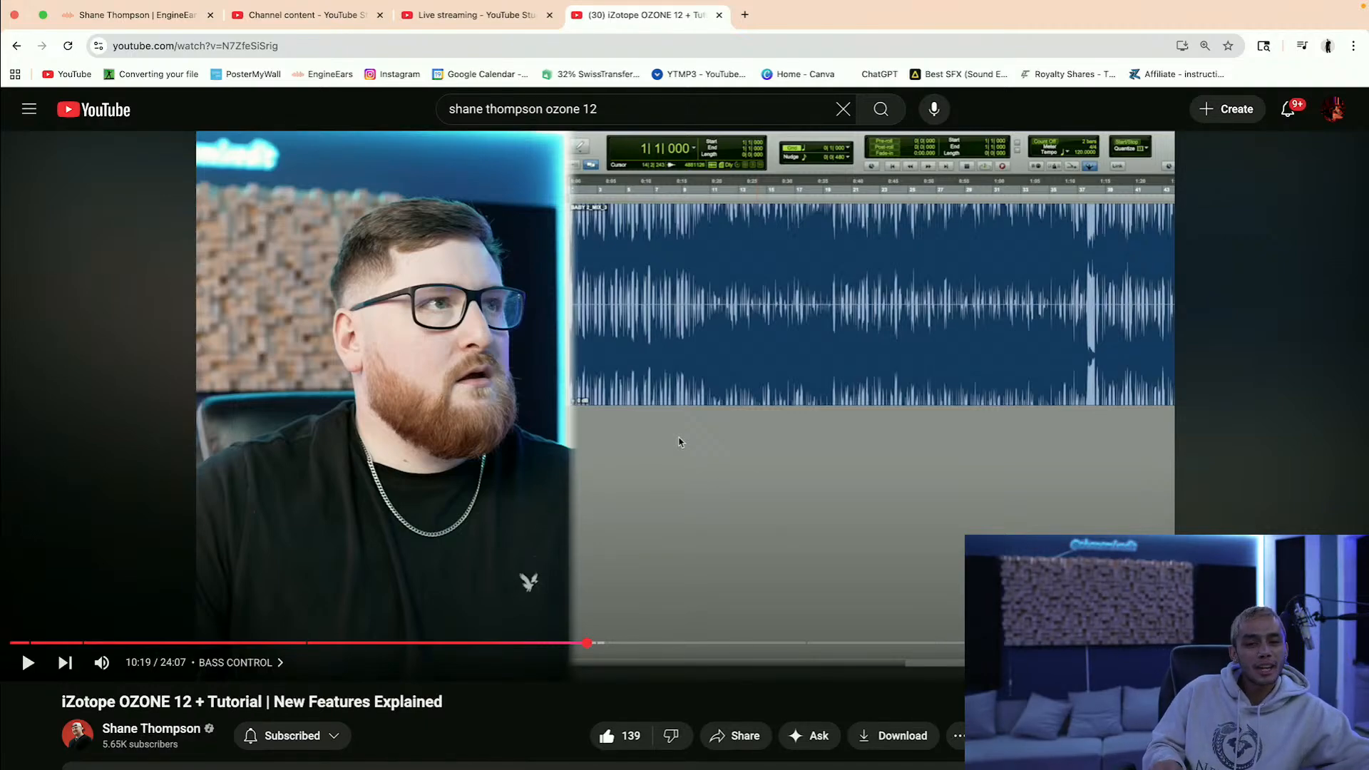
click(679, 442)
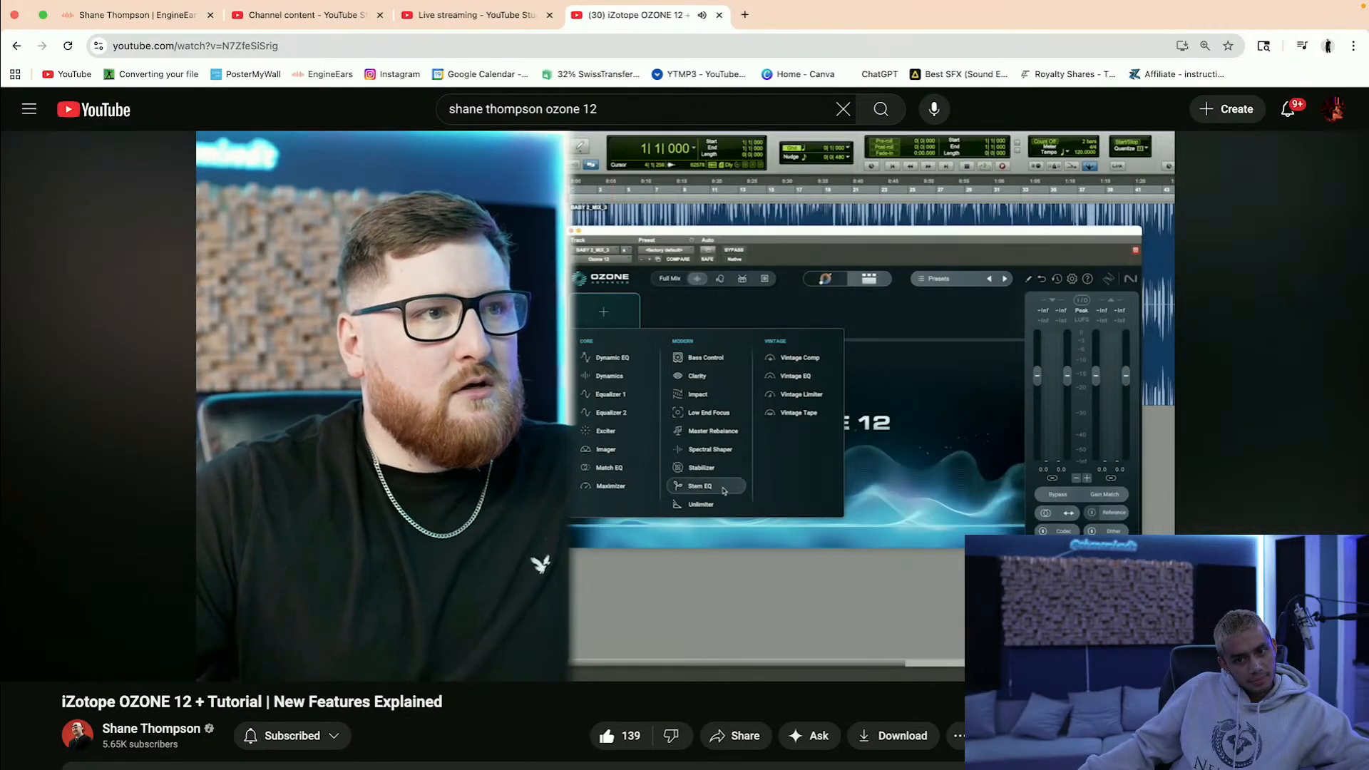
click(681, 442)
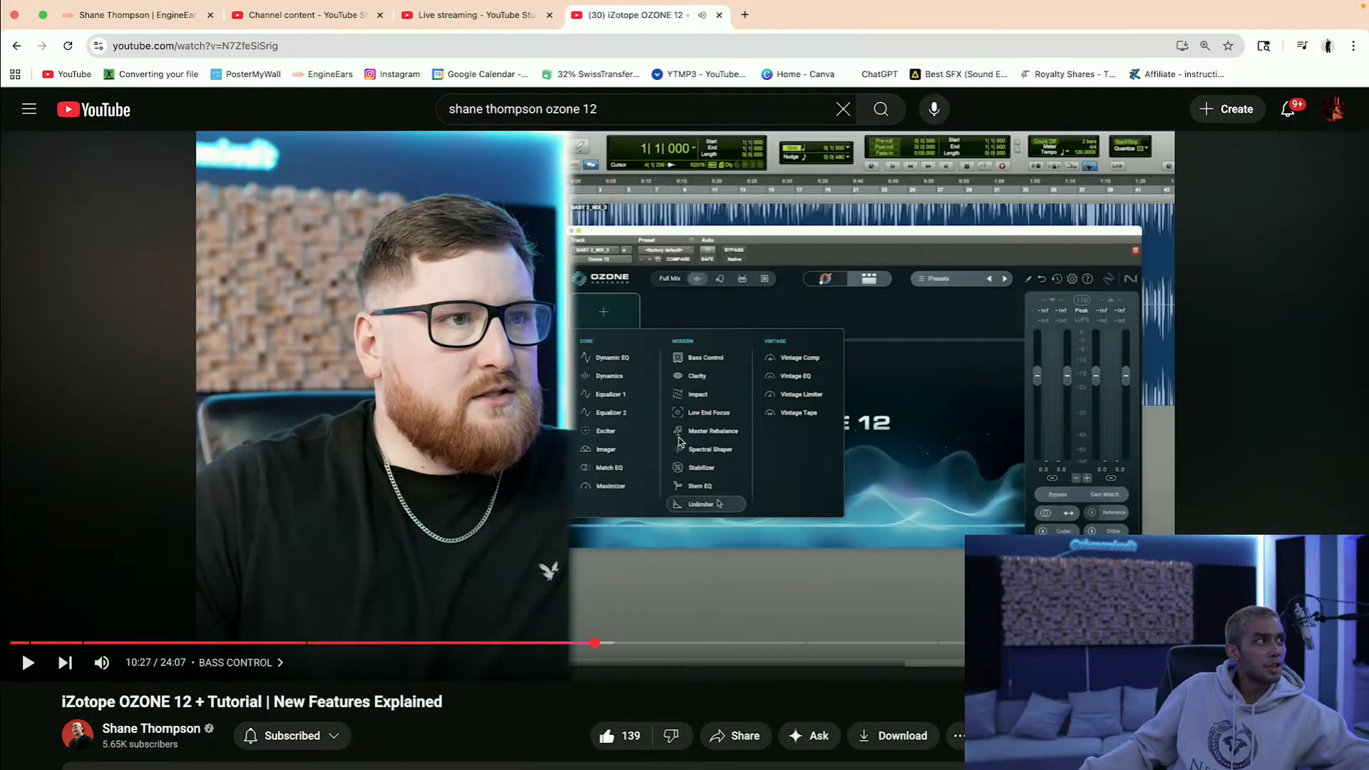
click(681, 442)
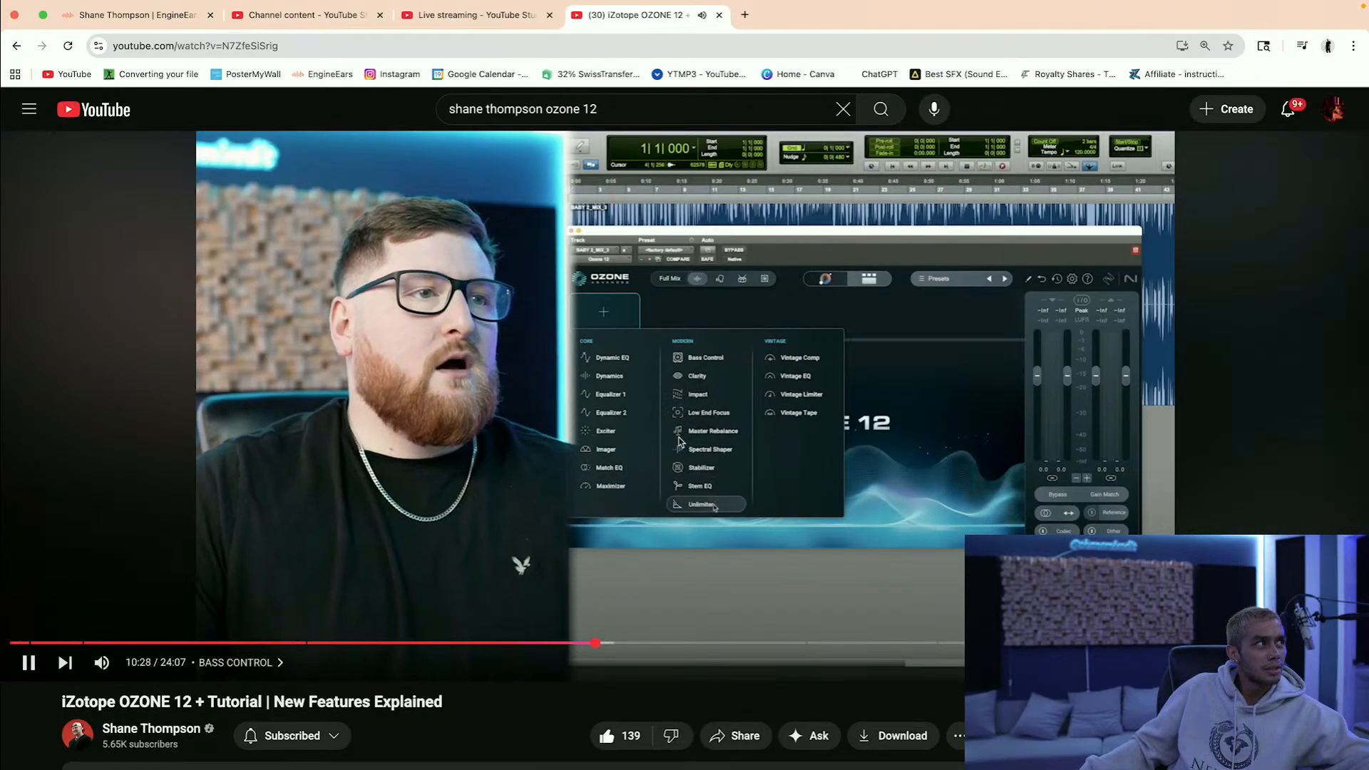
click(680, 442)
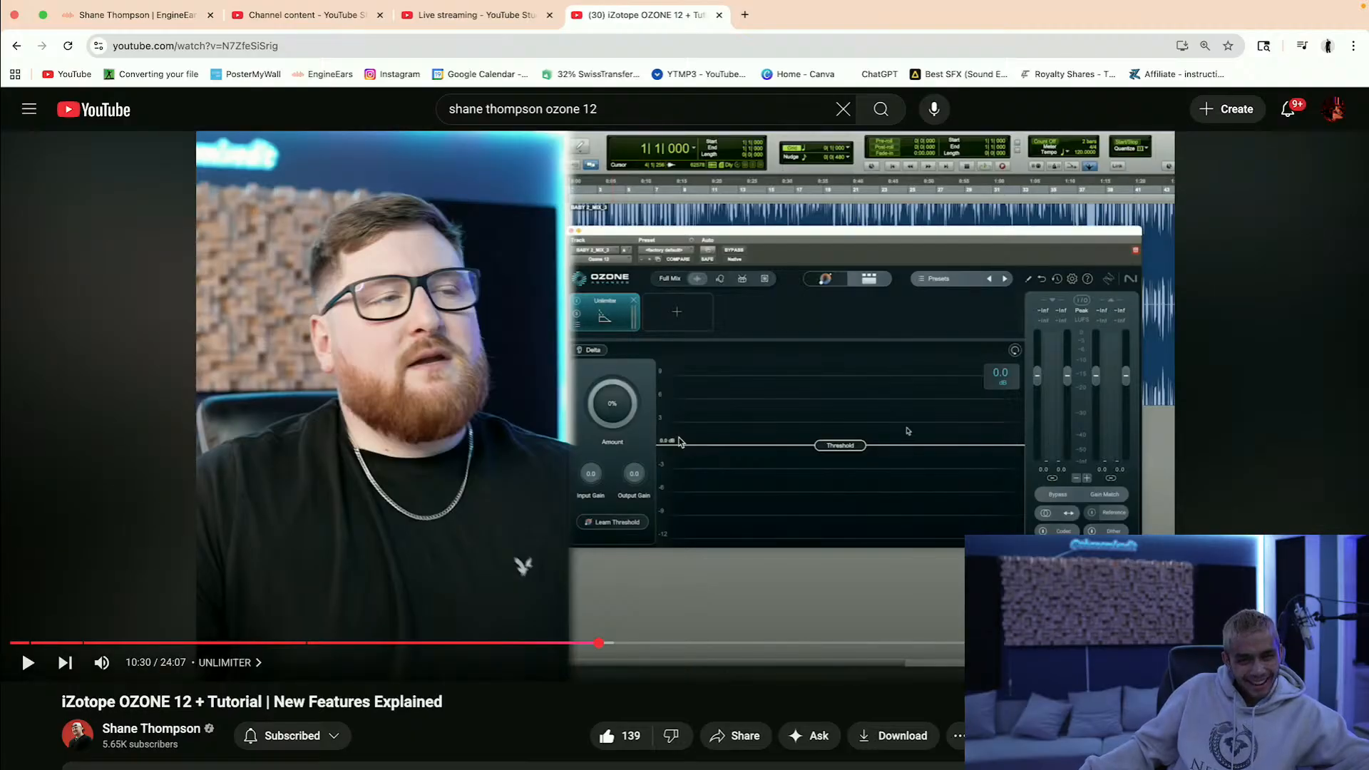
Step: Watch the Unlimiter introduction and first demonstration from 10:30, pausing at 11:17 and 12:36
click(680, 441)
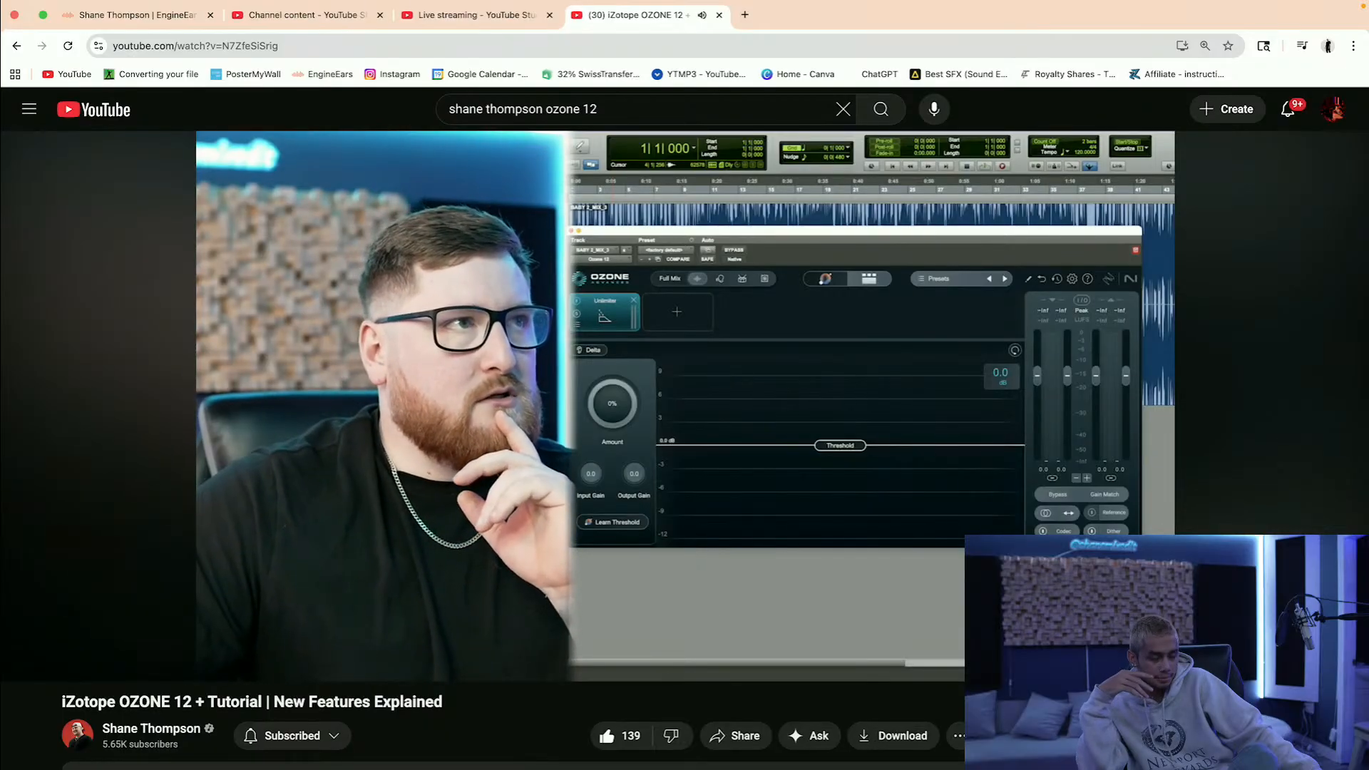
click(679, 442)
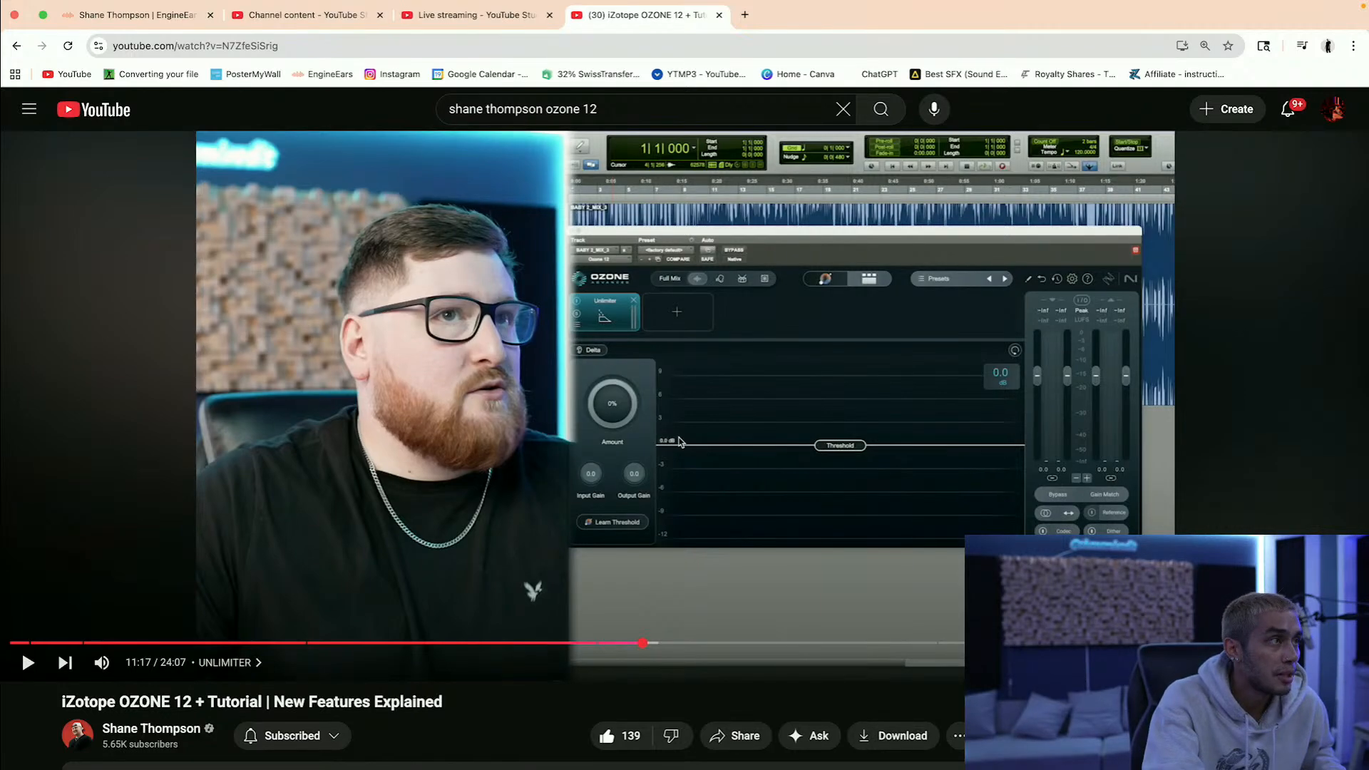
key(space)
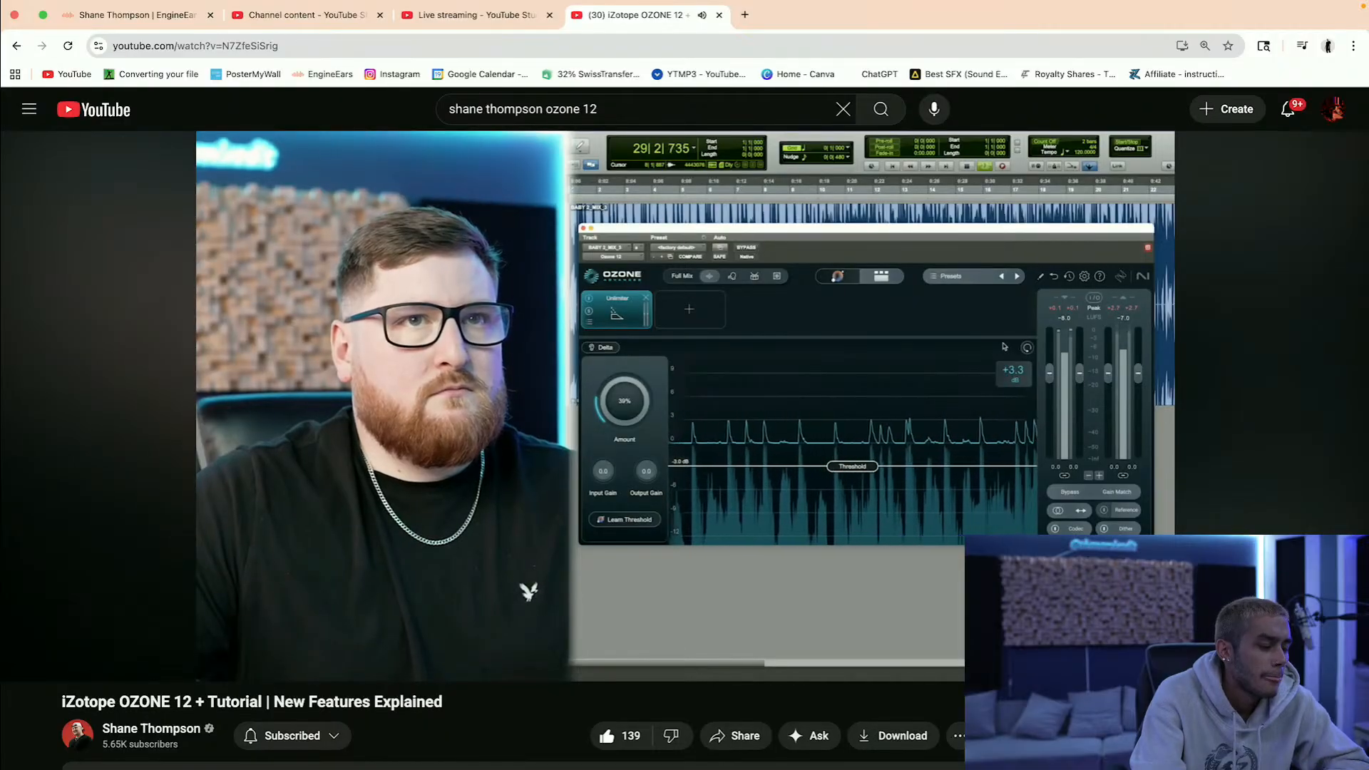
click(679, 441)
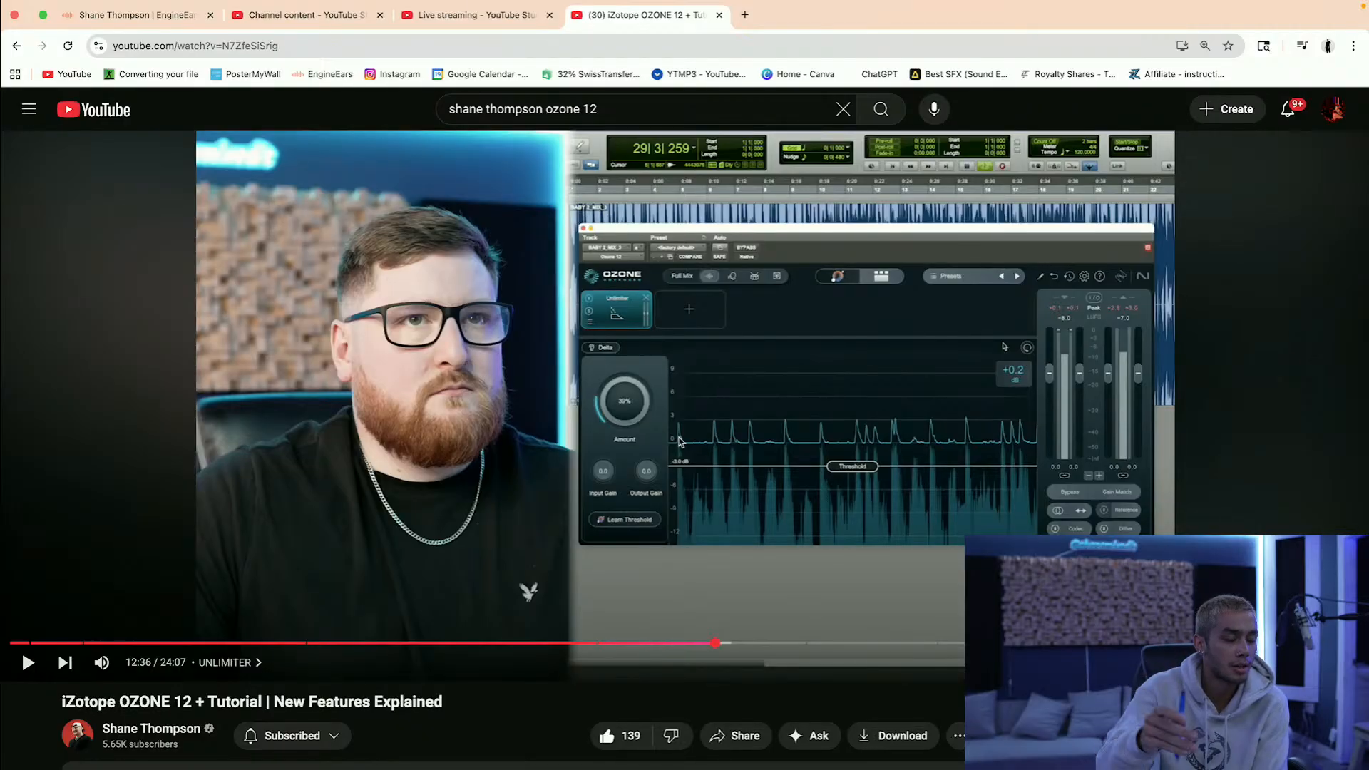
Step: Play the Unlimiter threshold demonstration in short stretches, pausing at 12:41 and 12:43
click(679, 442)
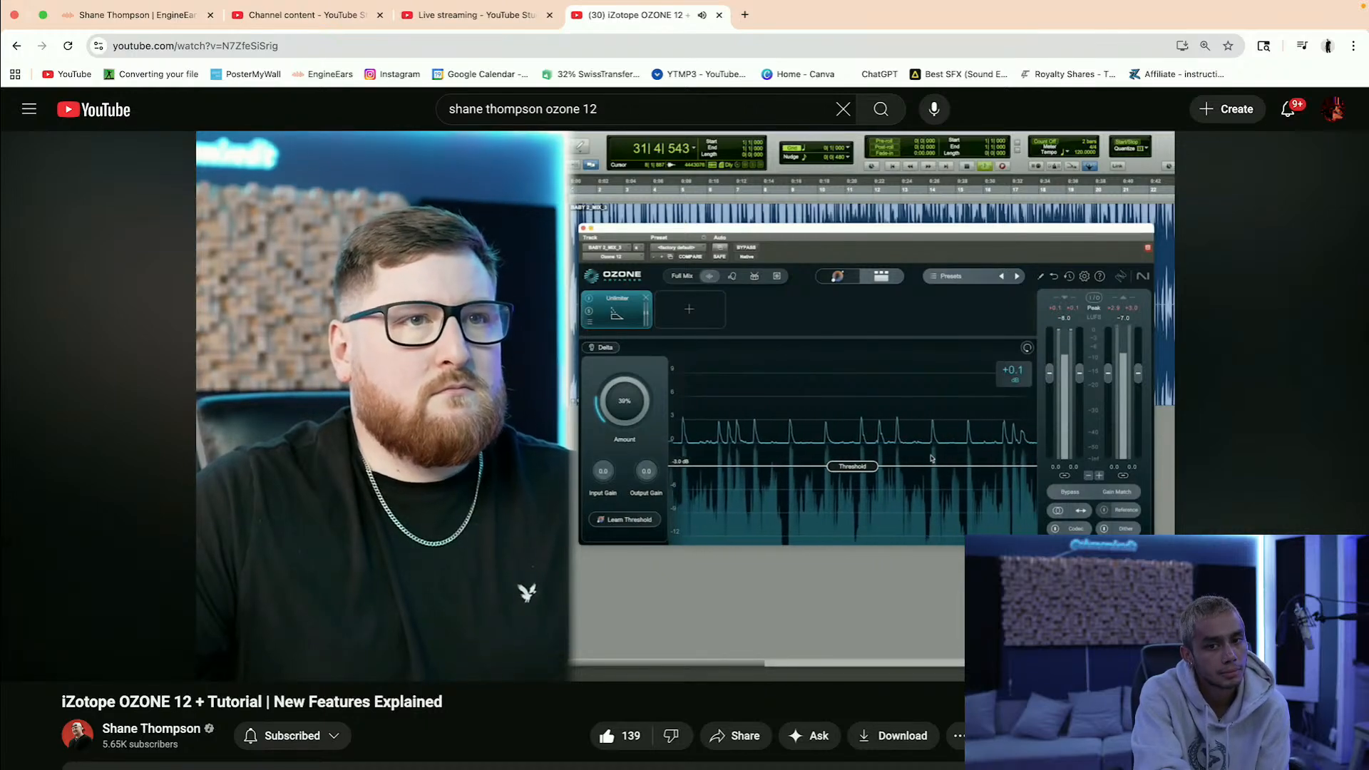
click(679, 442)
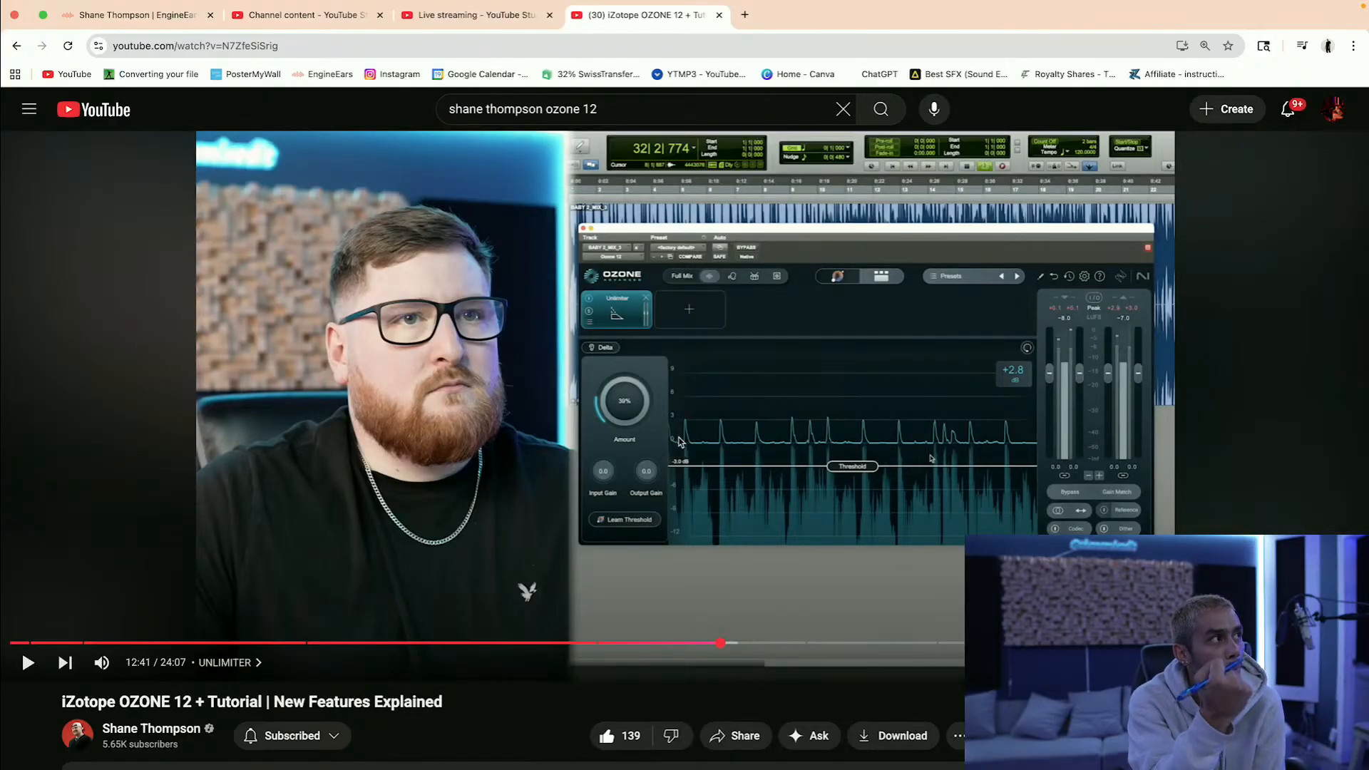
click(679, 442)
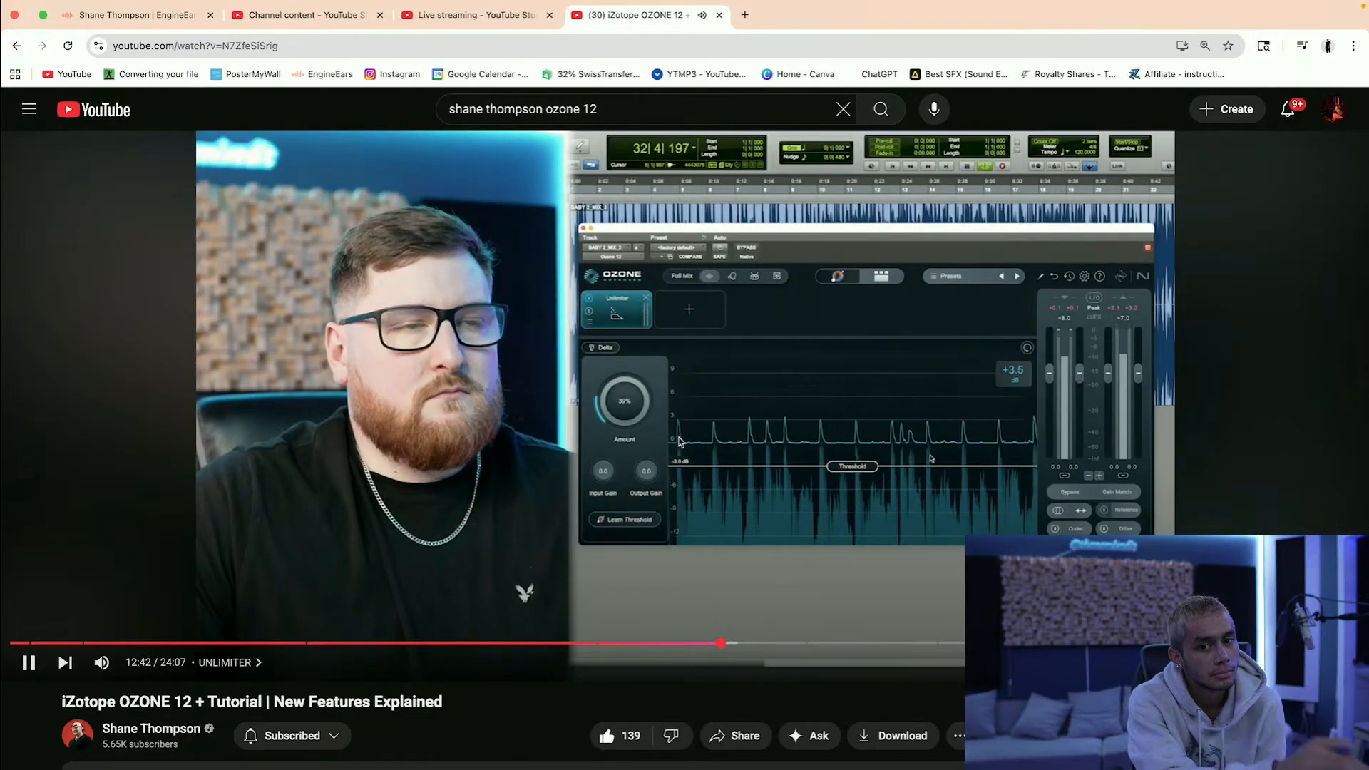
click(680, 442)
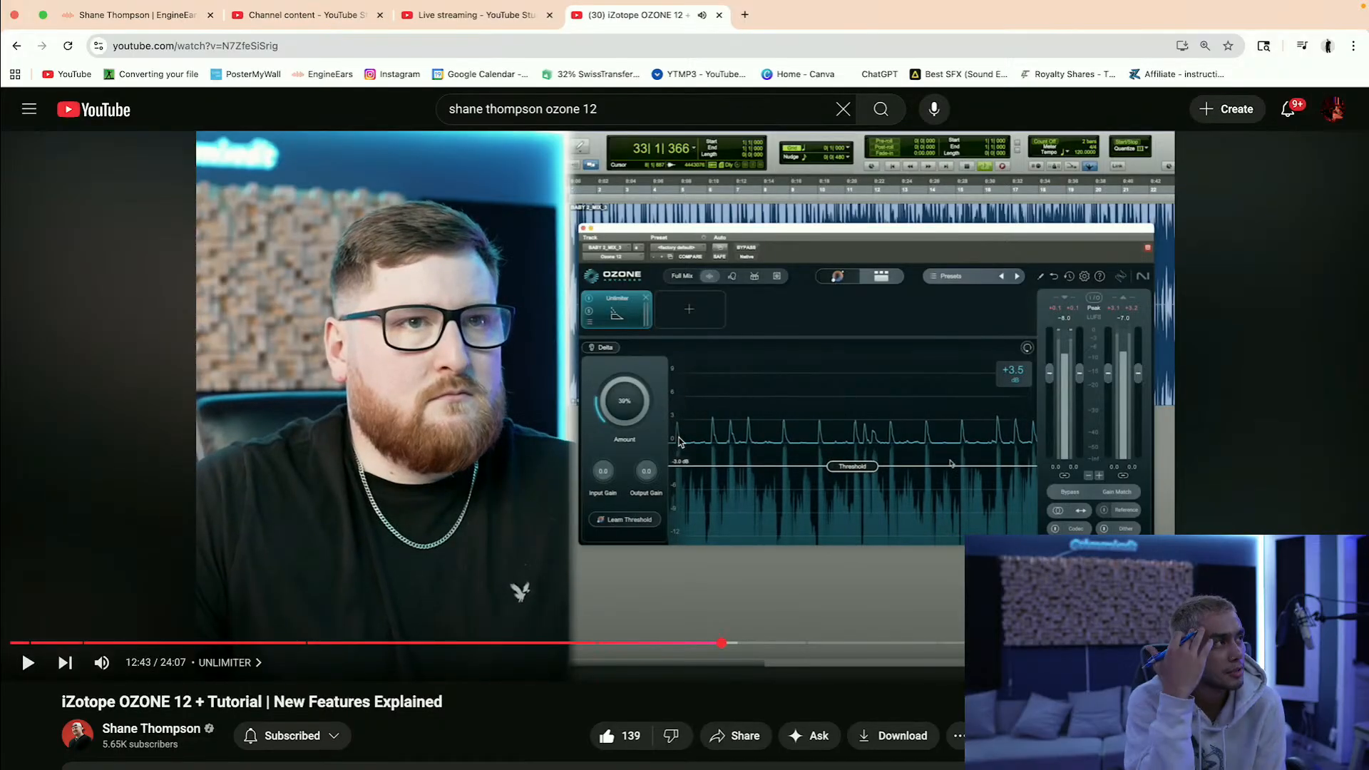
Step: Watch the rest of the Unlimiter explanation, pausing and resuming at 13:09 and 13:23, and pause at 14:04
click(680, 442)
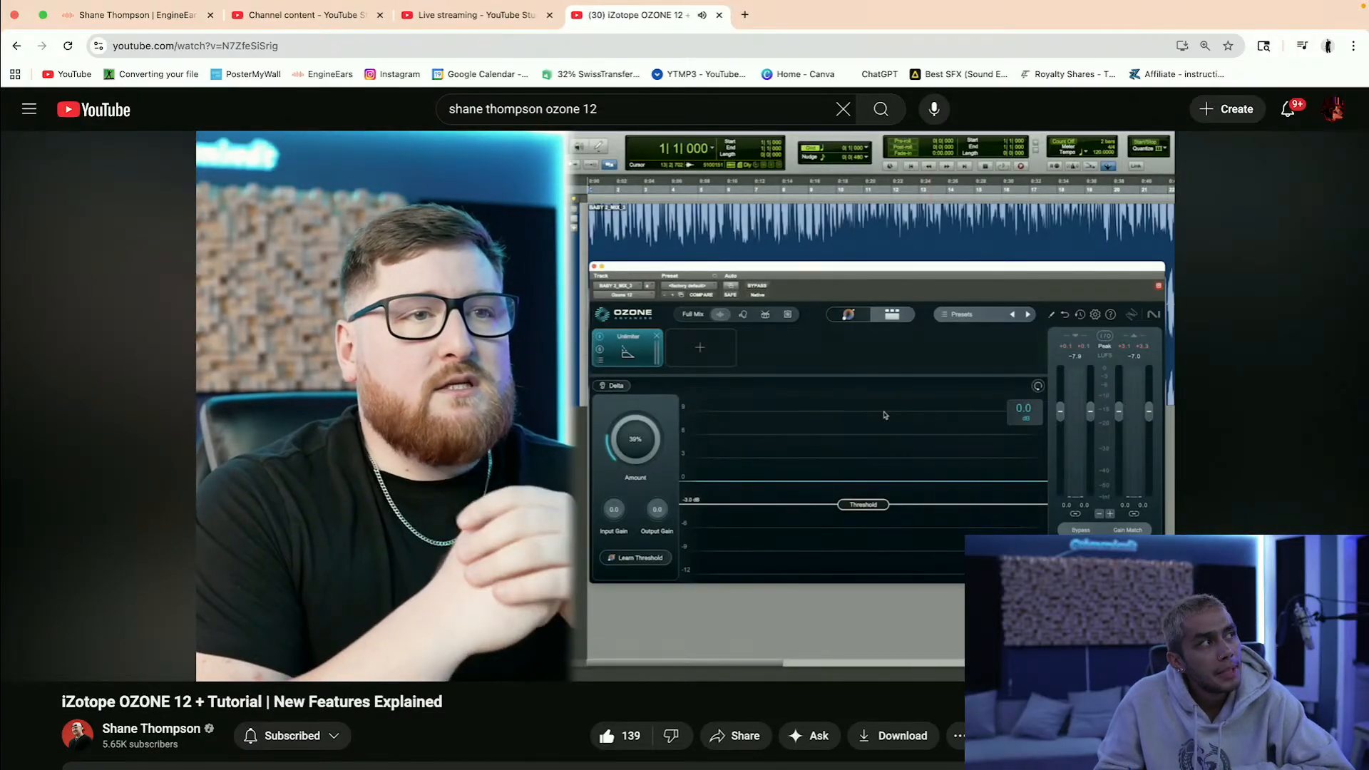
click(680, 442)
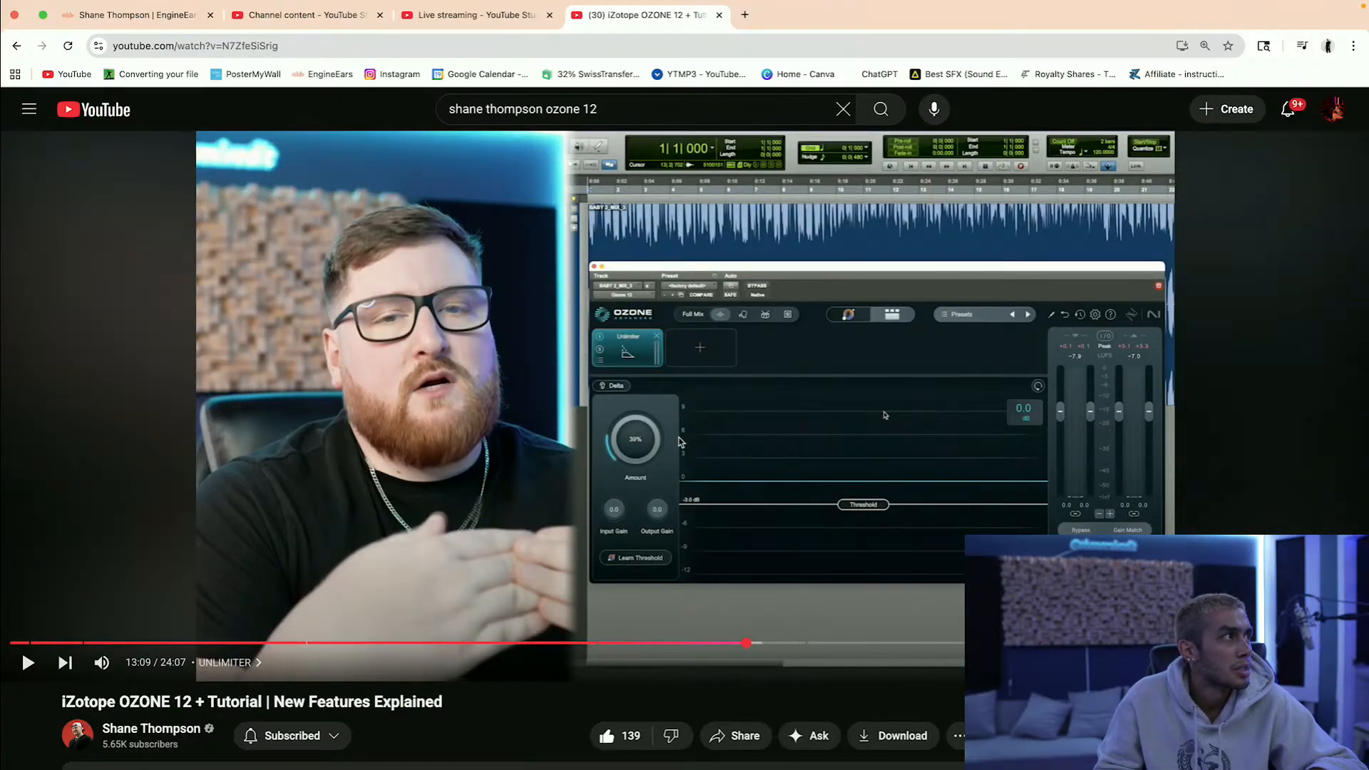
click(680, 442)
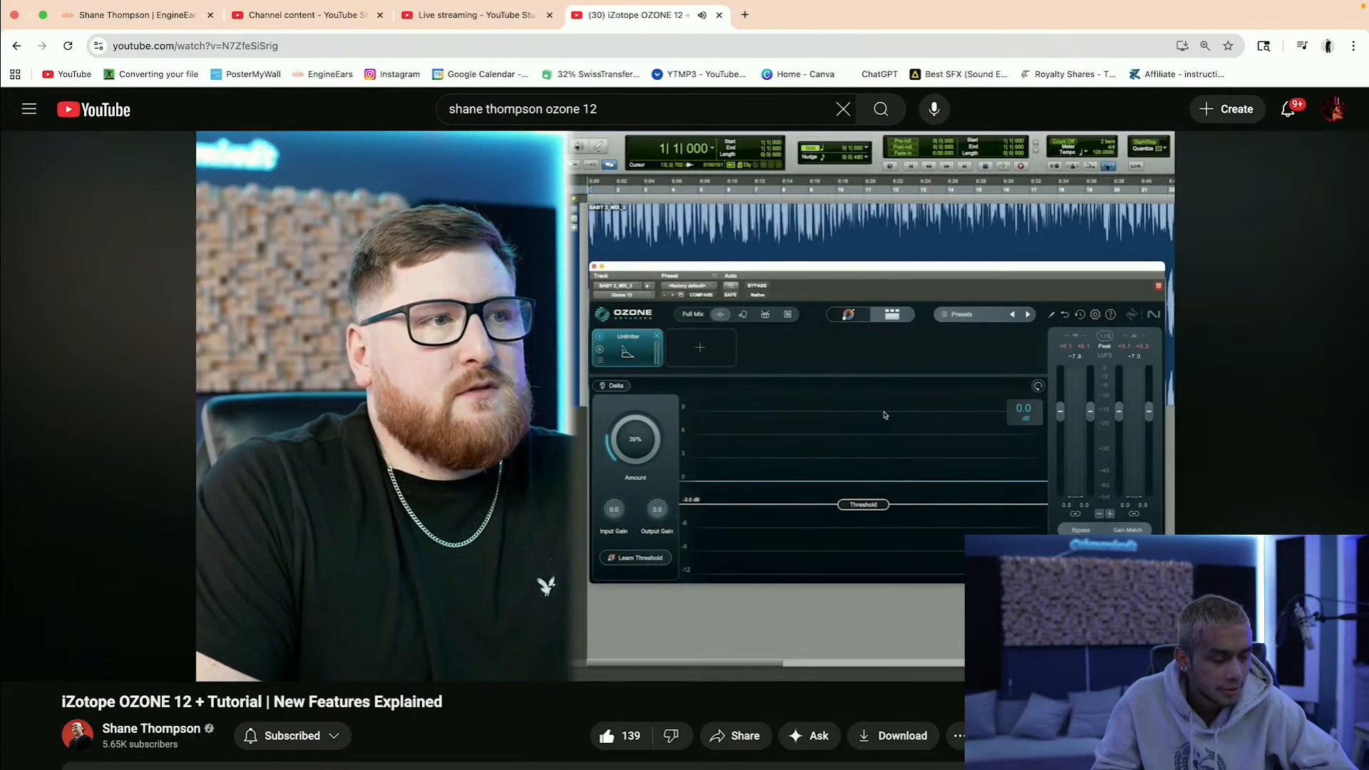
click(681, 442)
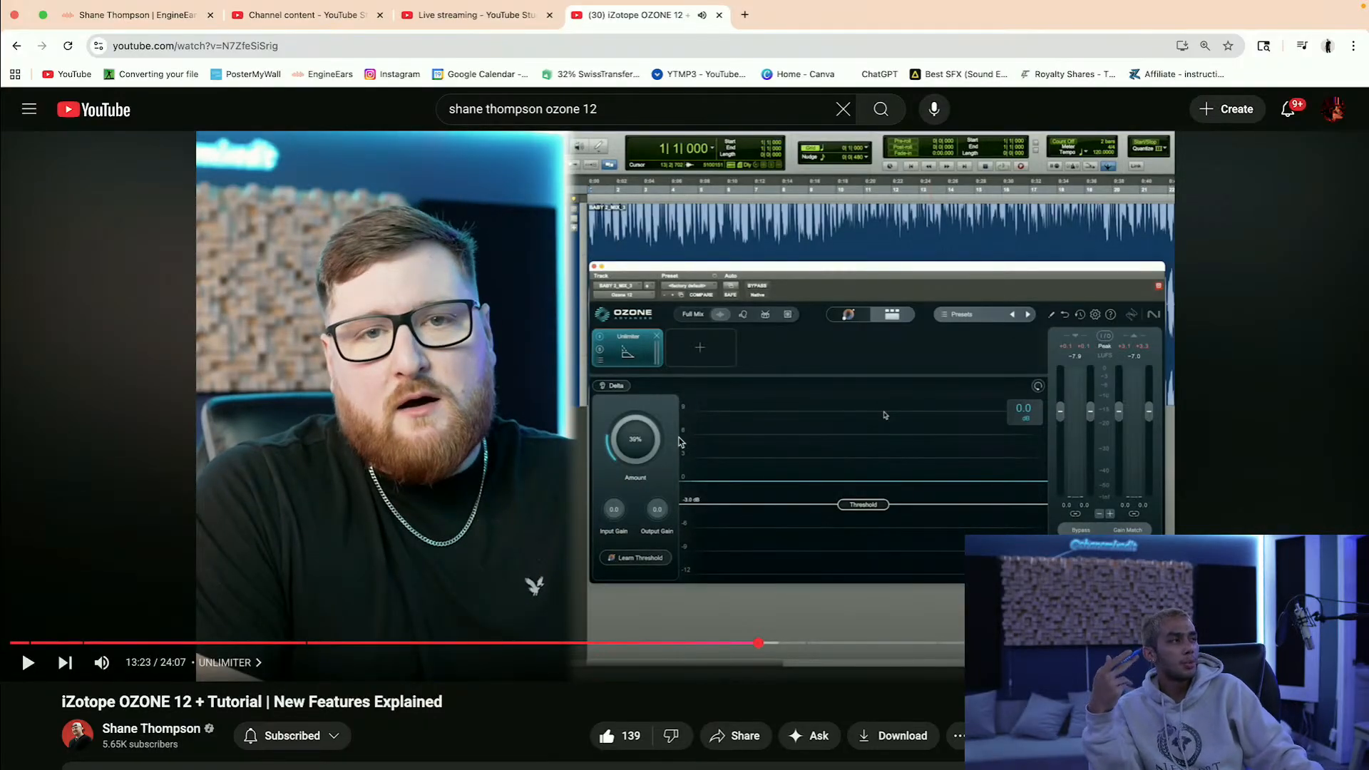
click(680, 440)
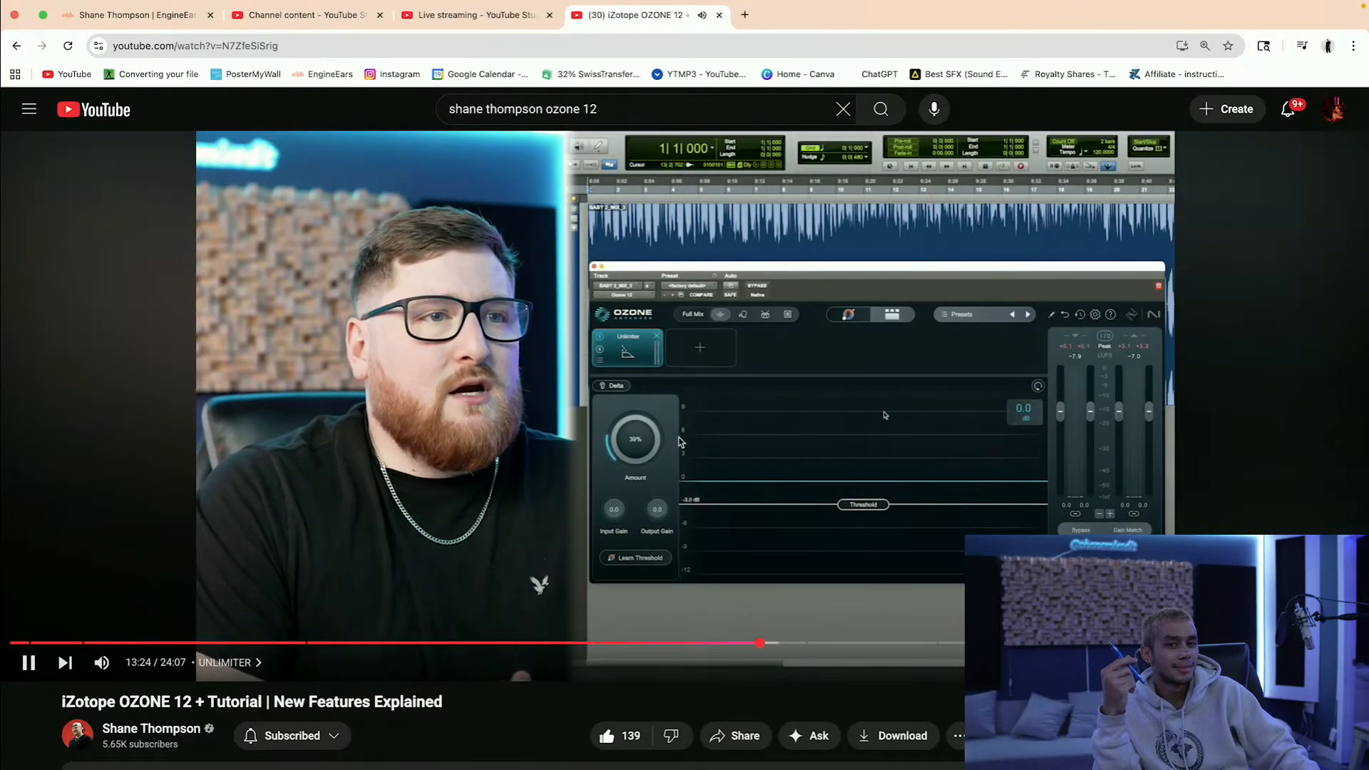
click(681, 442)
click(681, 442)
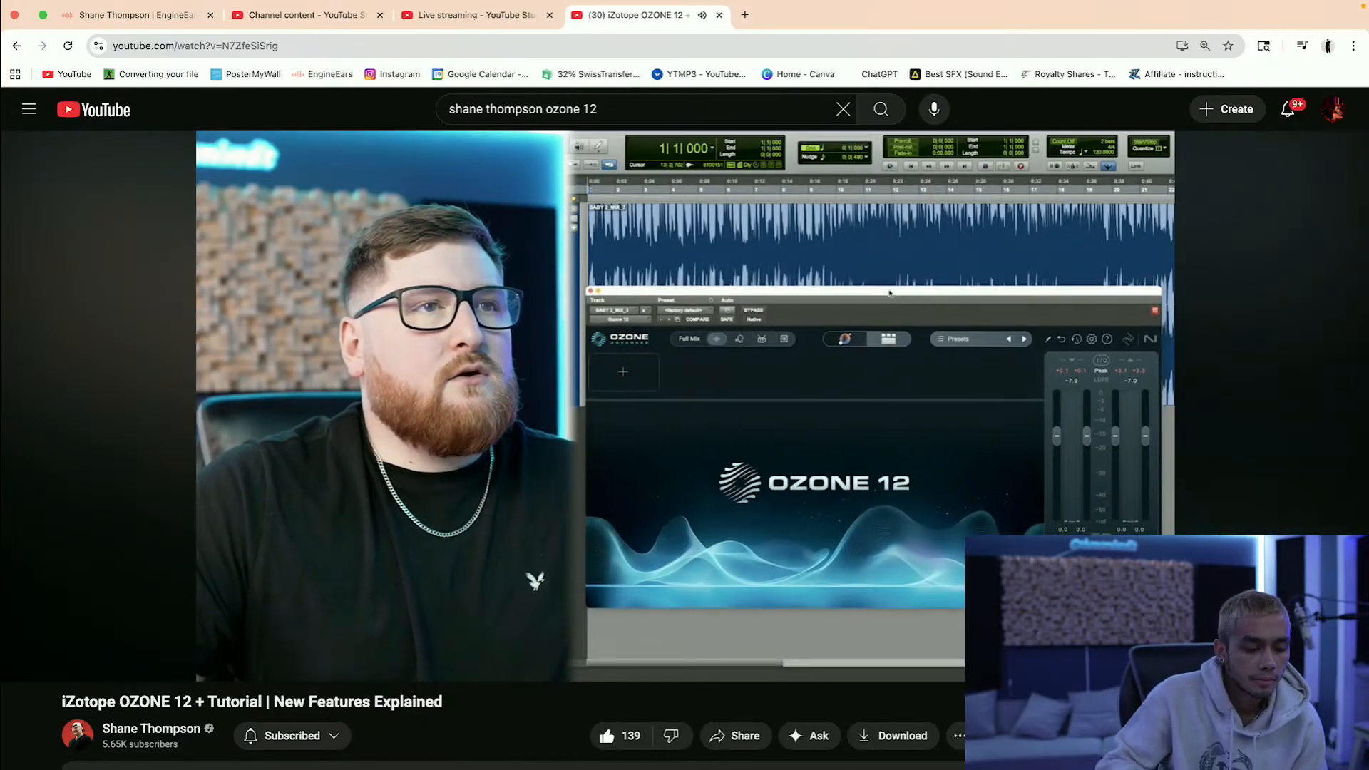
click(681, 442)
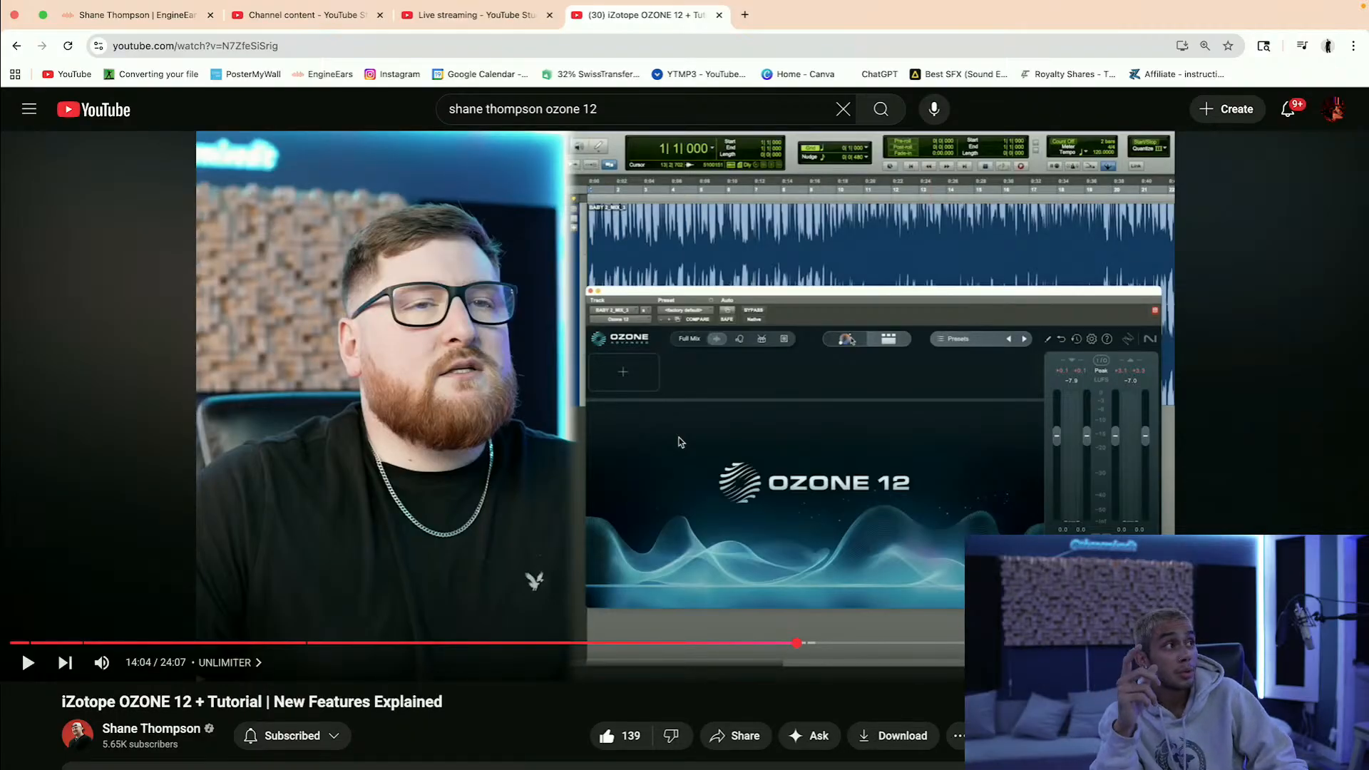
Step: Watch the start of the One Click Mastering chapter, pausing and resuming playback at 14:24 and 14:32
click(681, 442)
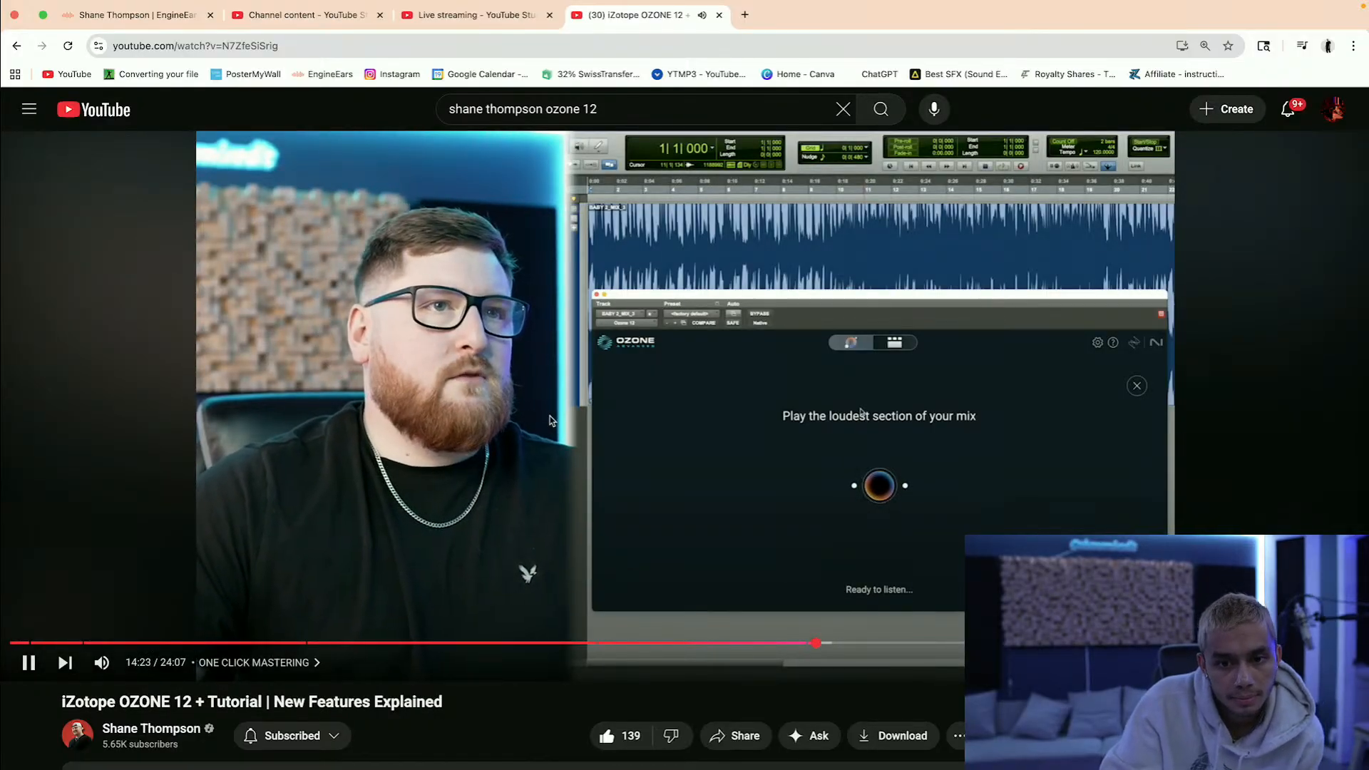
click(601, 424)
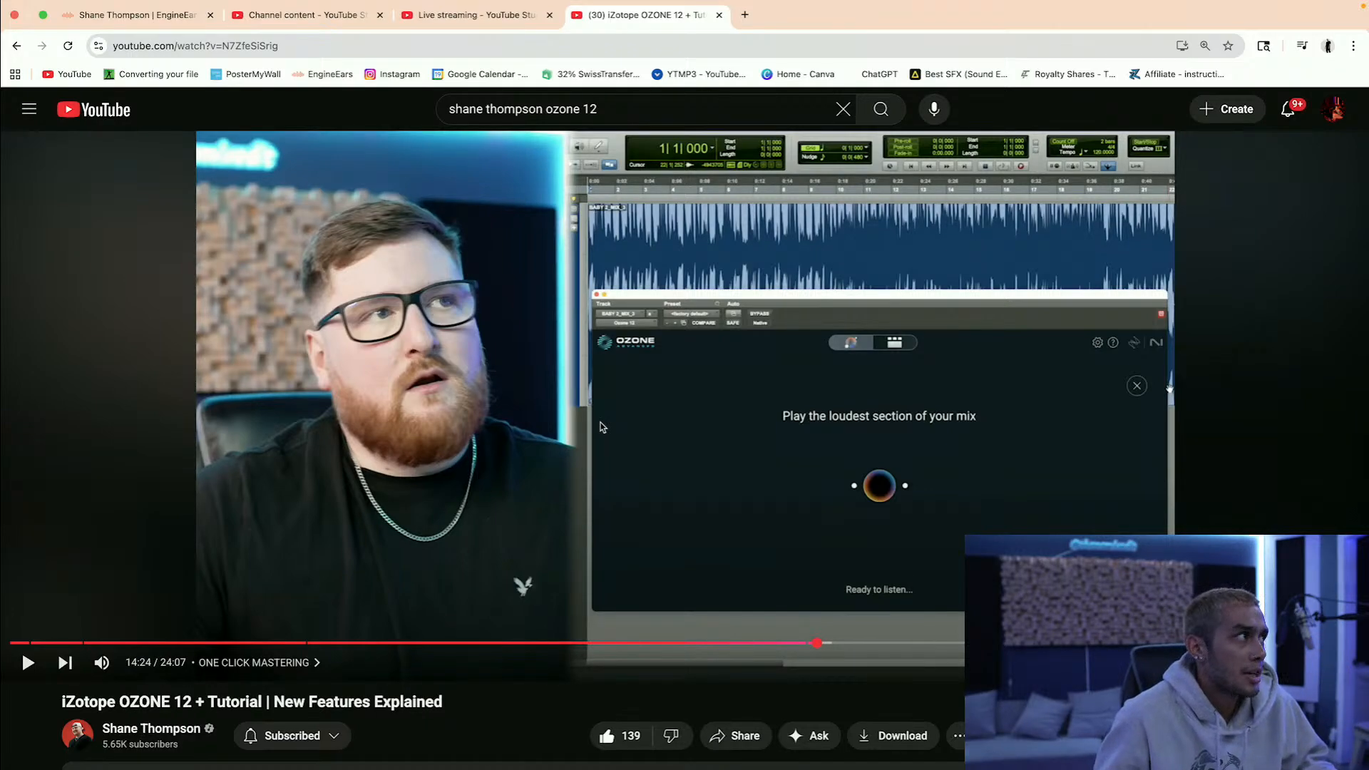
click(603, 426)
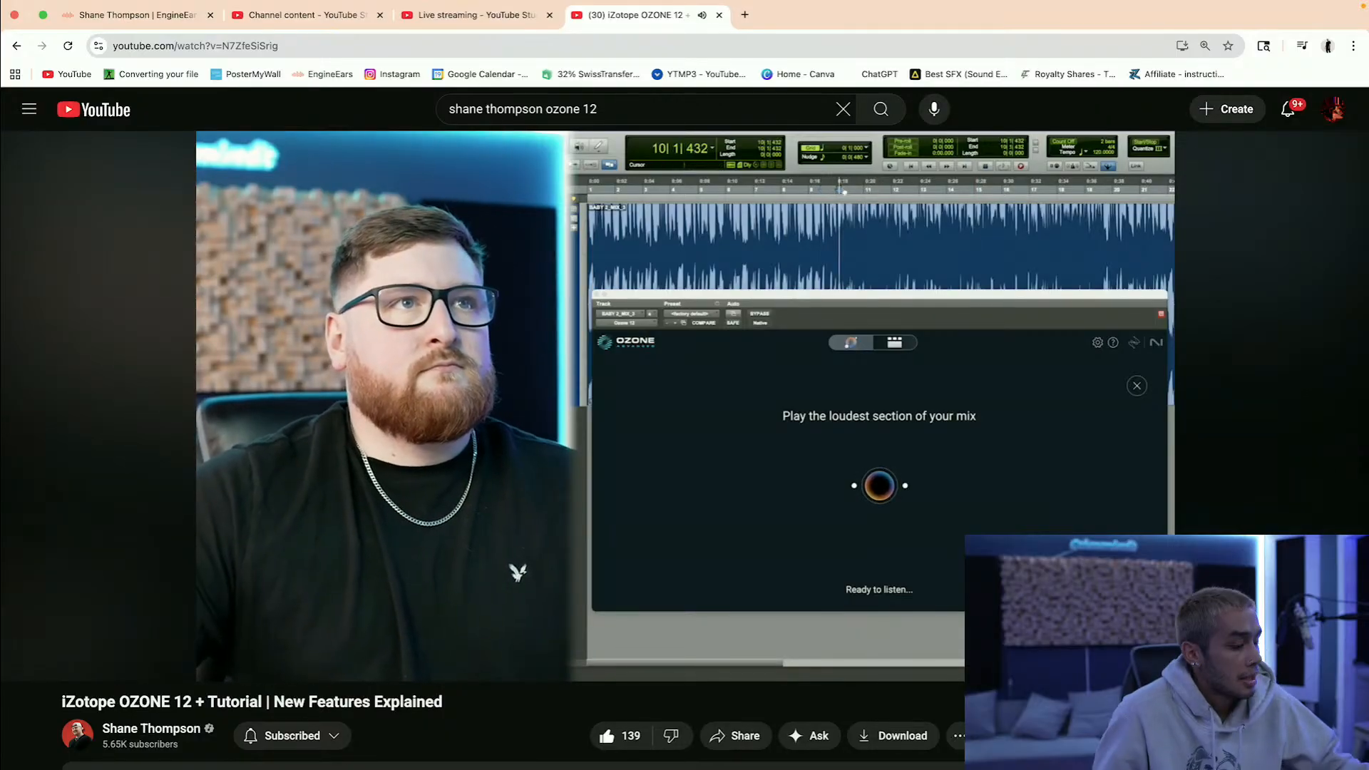
click(600, 424)
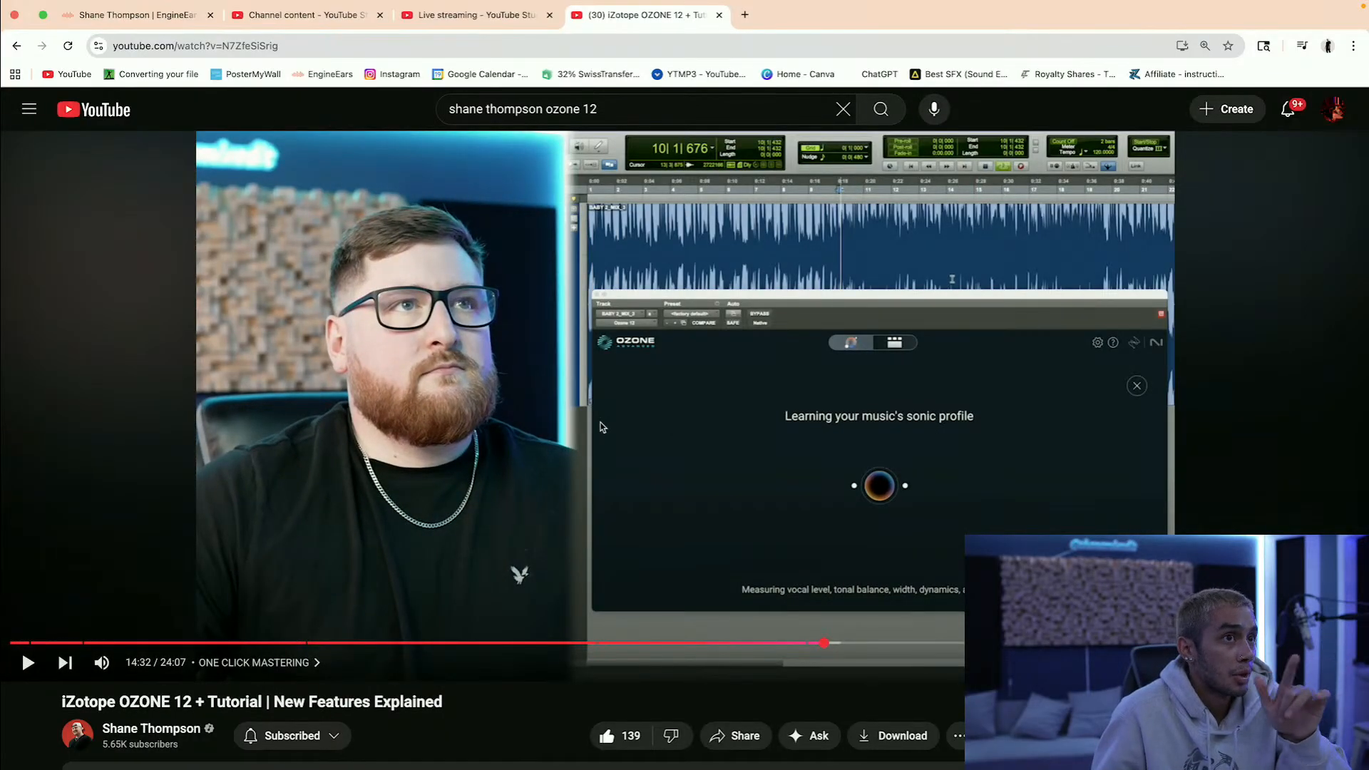
click(600, 424)
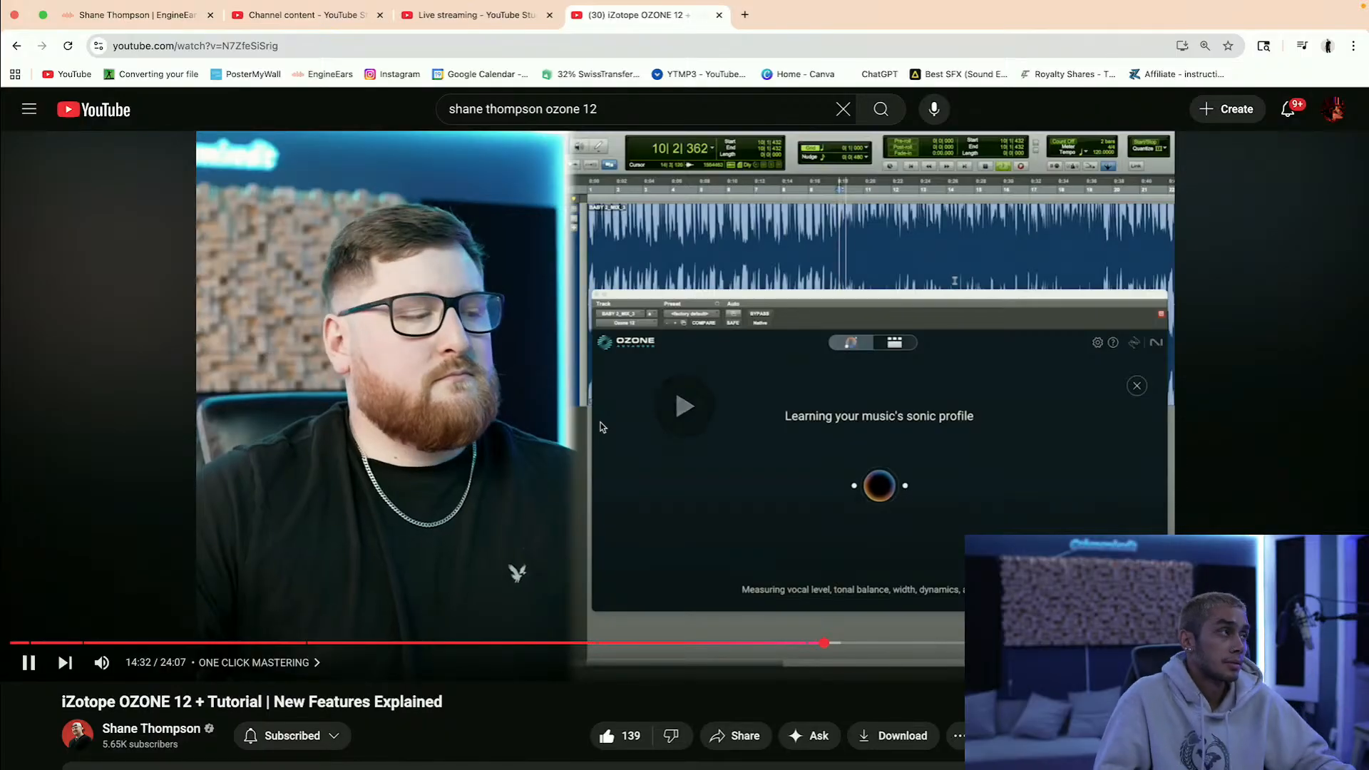
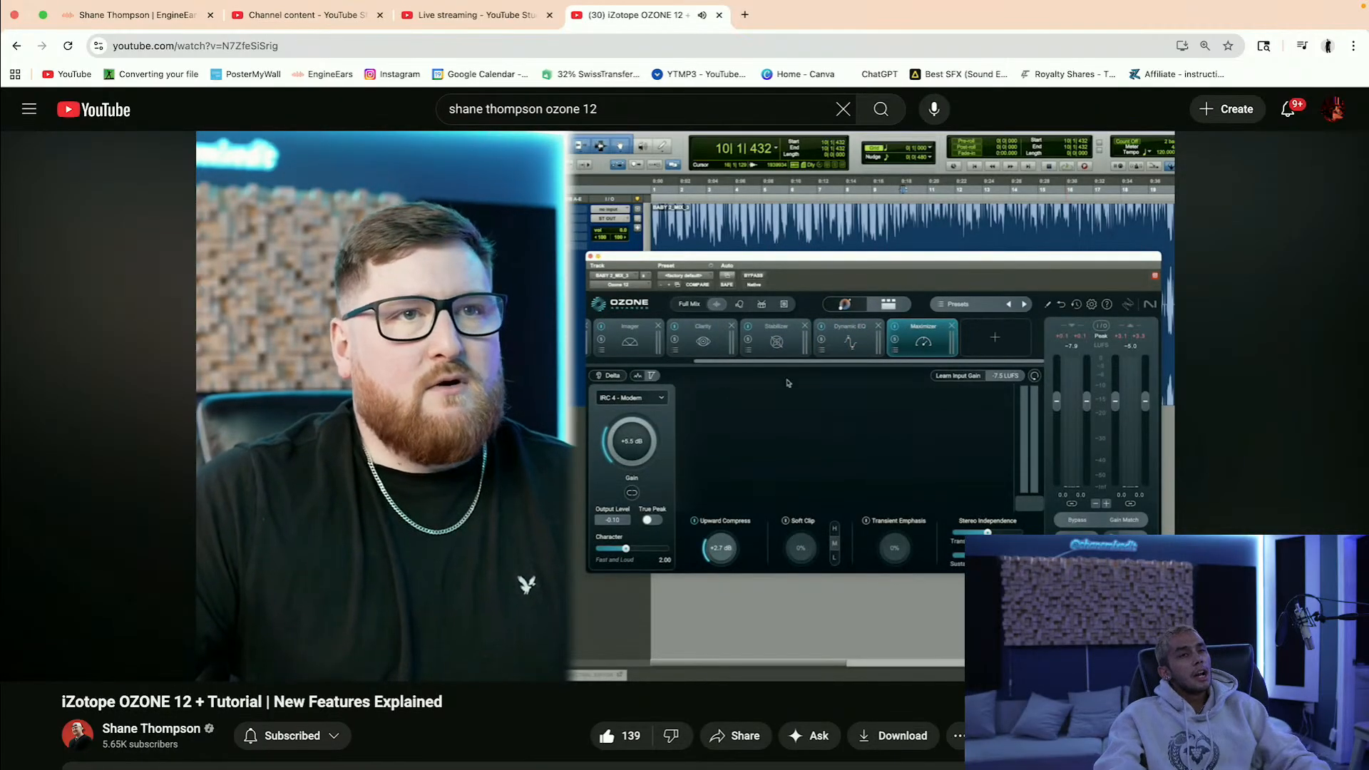
Step: Watch the Maximizer remarks and the Custom Mastering target list, pausing and resuming at 16:06 and 16:47
click(600, 426)
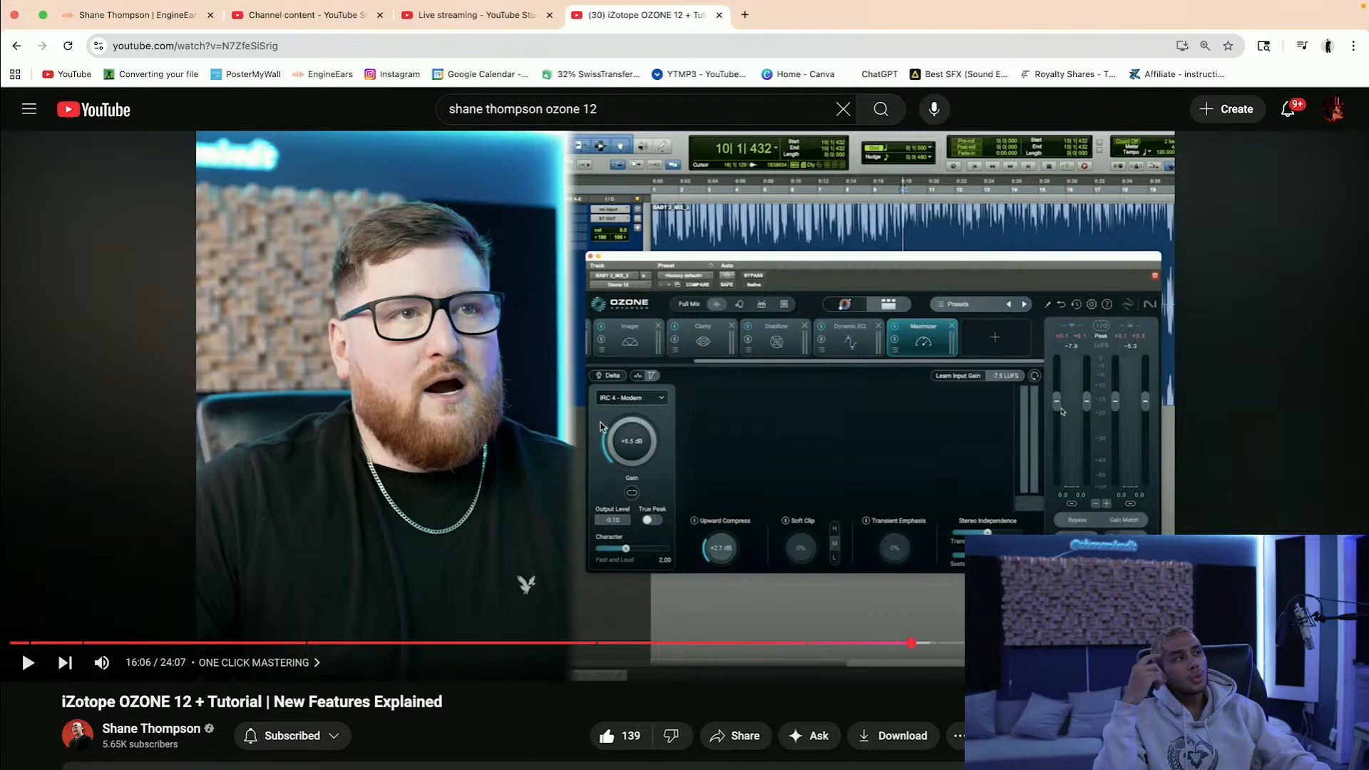
click(601, 427)
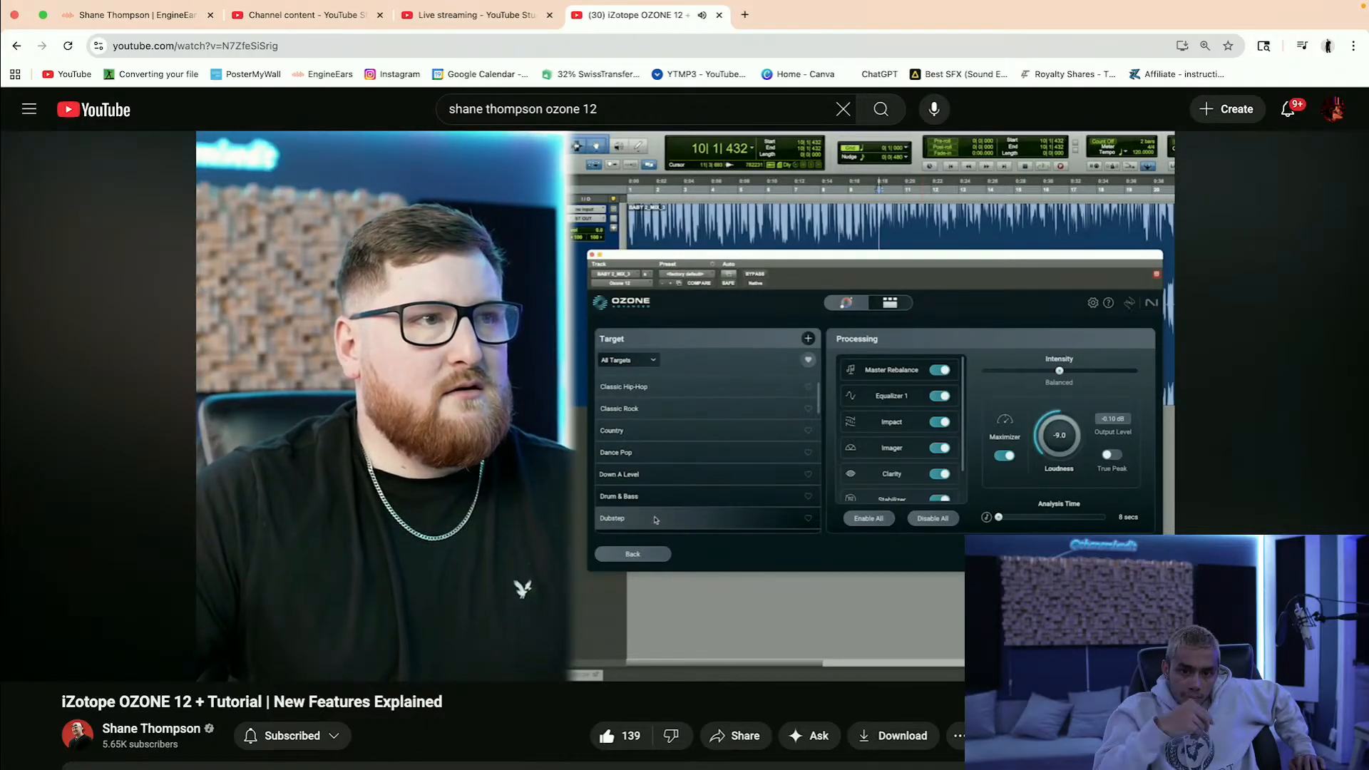
click(661, 469)
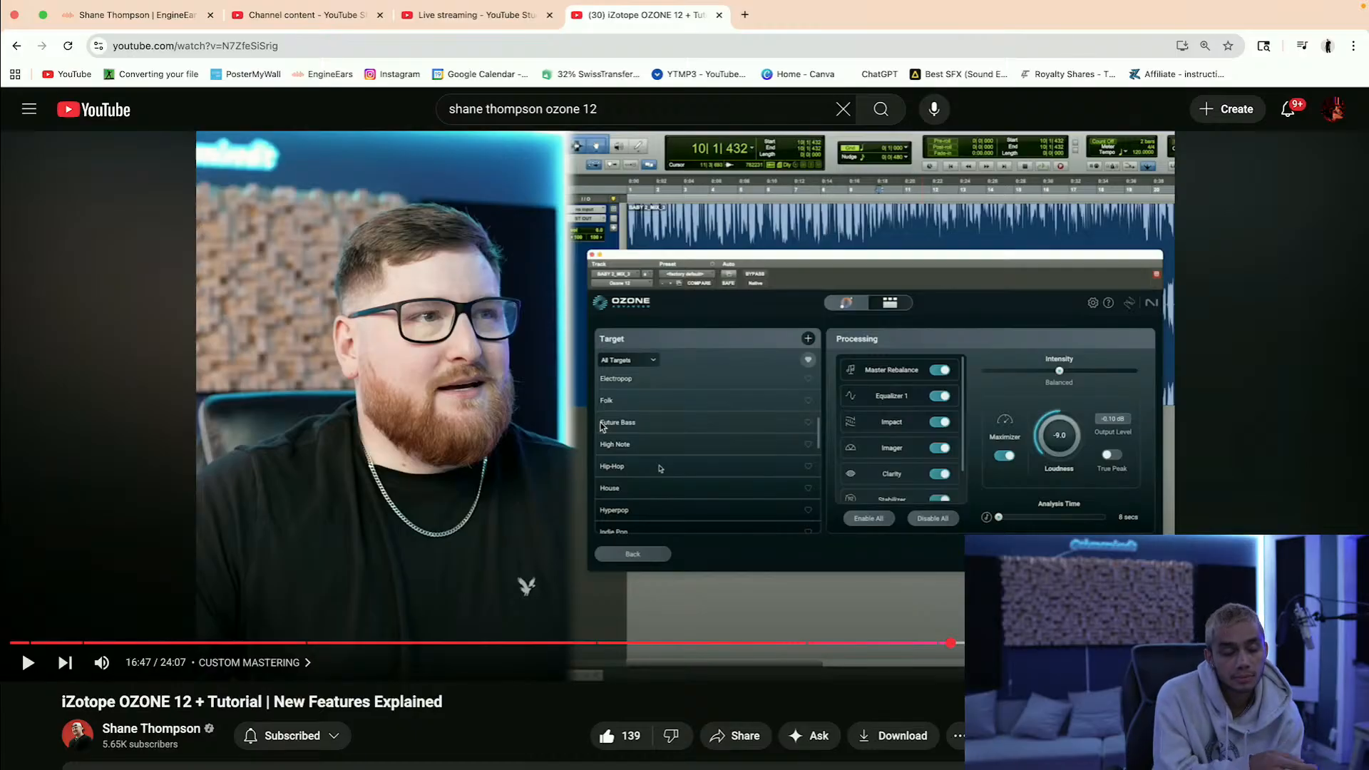
click(661, 469)
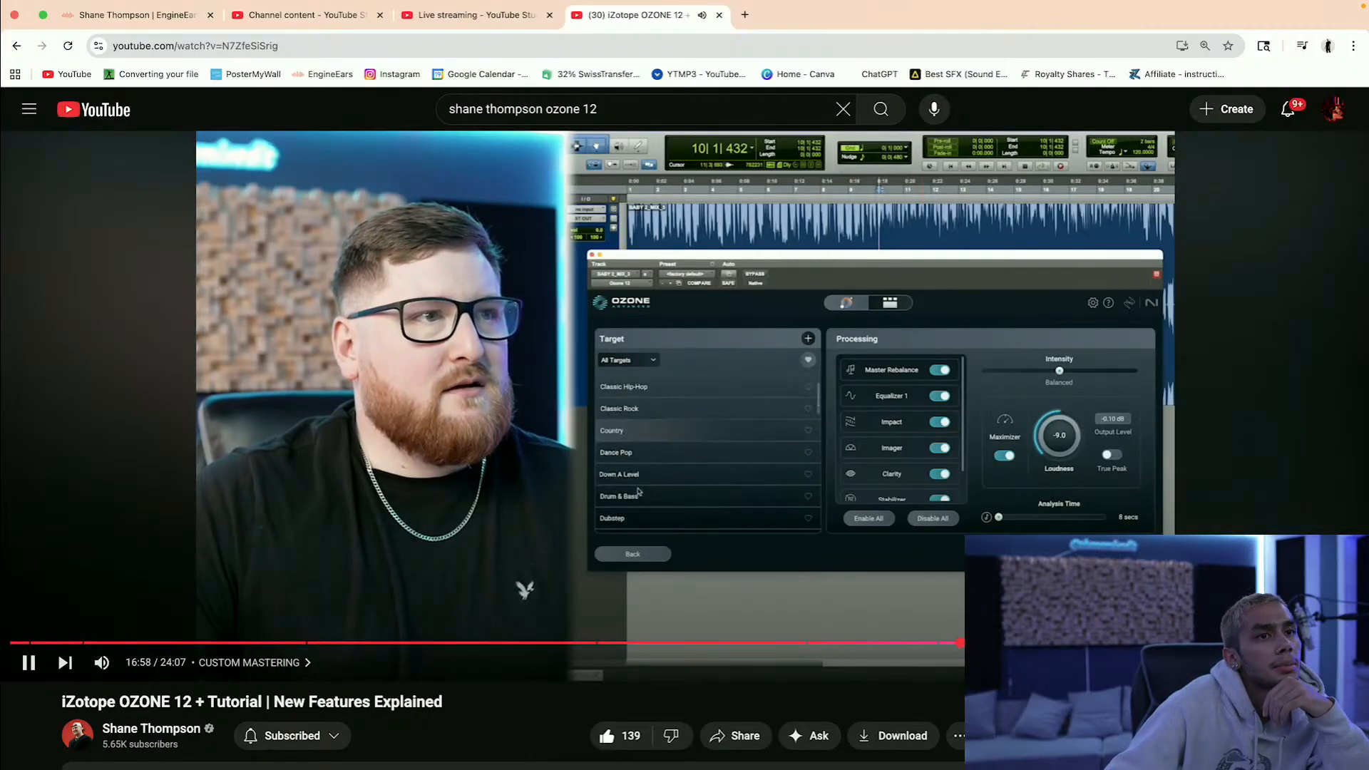
Step: Skip ahead in the video to 18:36 in Custom Mastering and on to the Quick Master chapter
click(1051, 644)
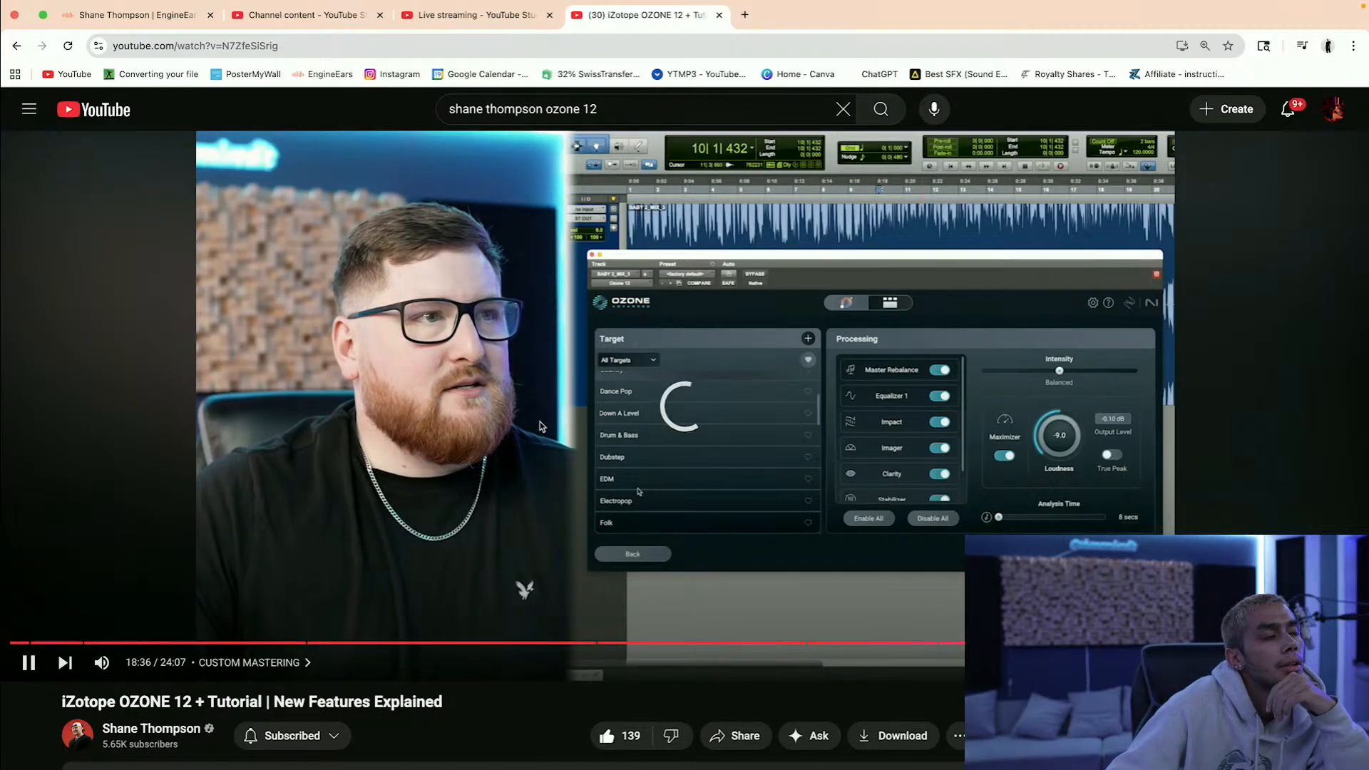
click(686, 389)
click(686, 389)
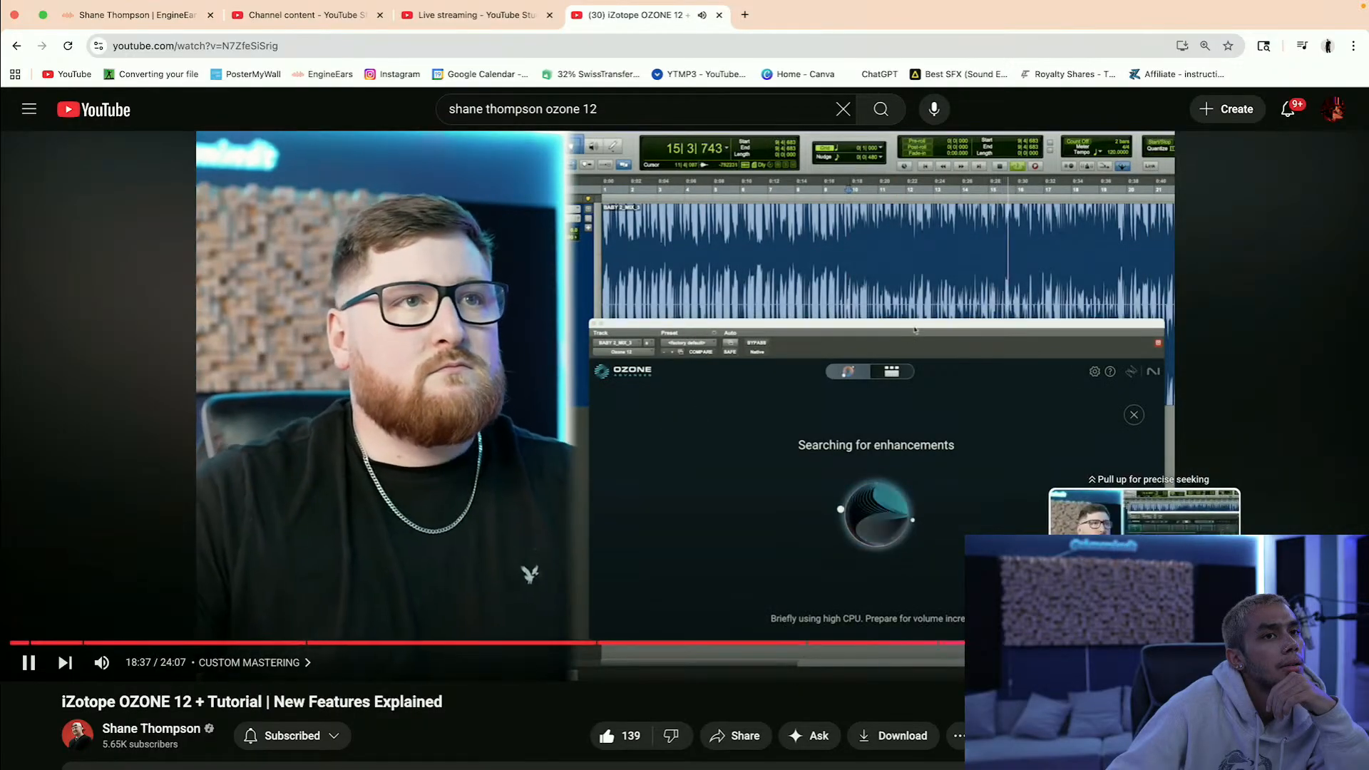
click(1101, 643)
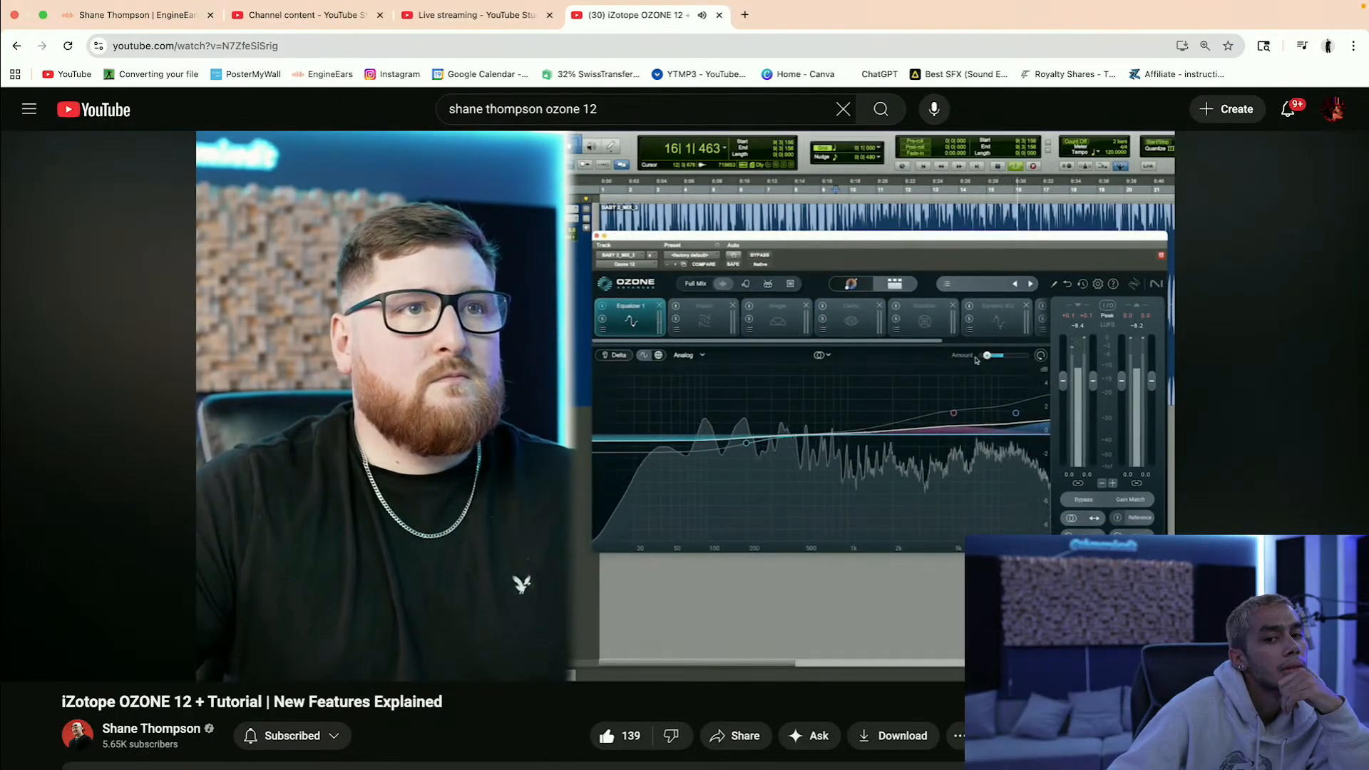
Step: Watch the Quick Master equalizer adjustments in short stretches, pausing and resuming playback at 20:22, 20:24 and 20:26
click(902, 478)
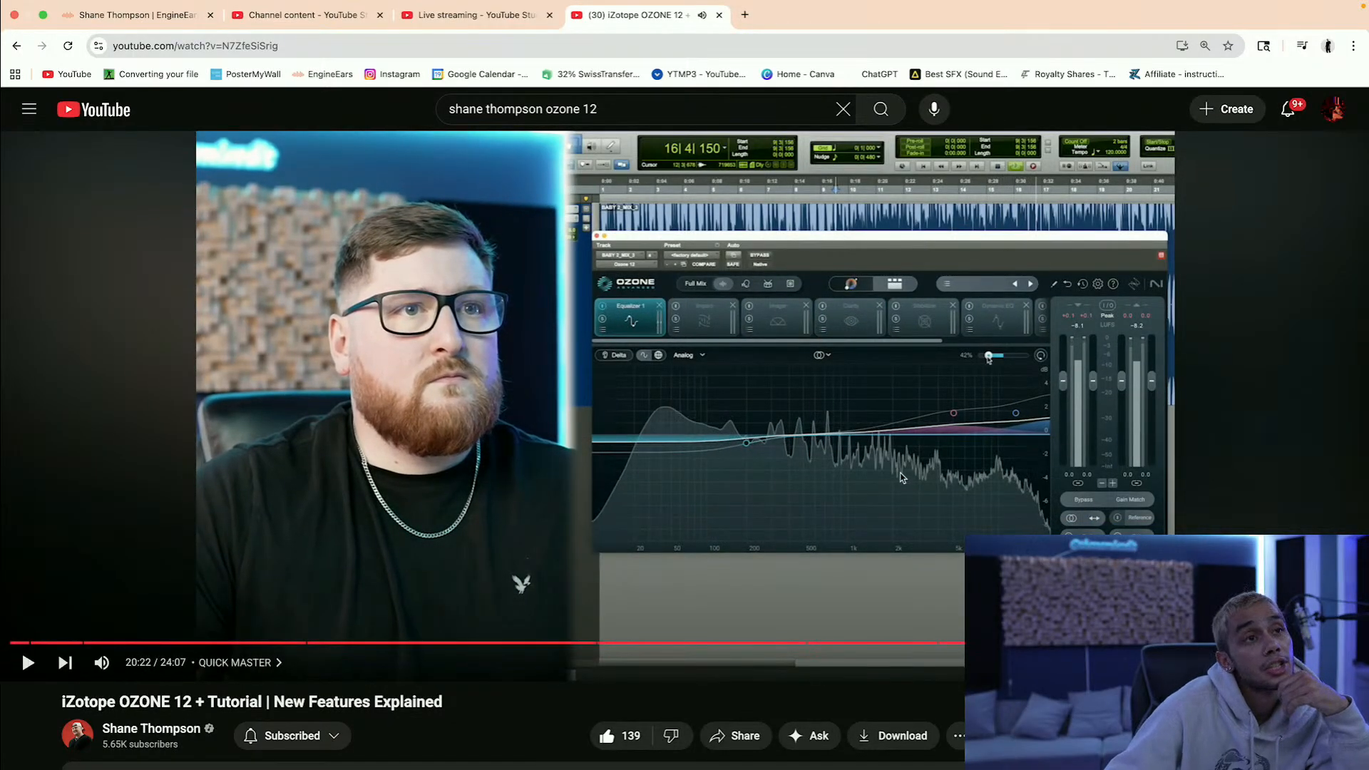
click(902, 478)
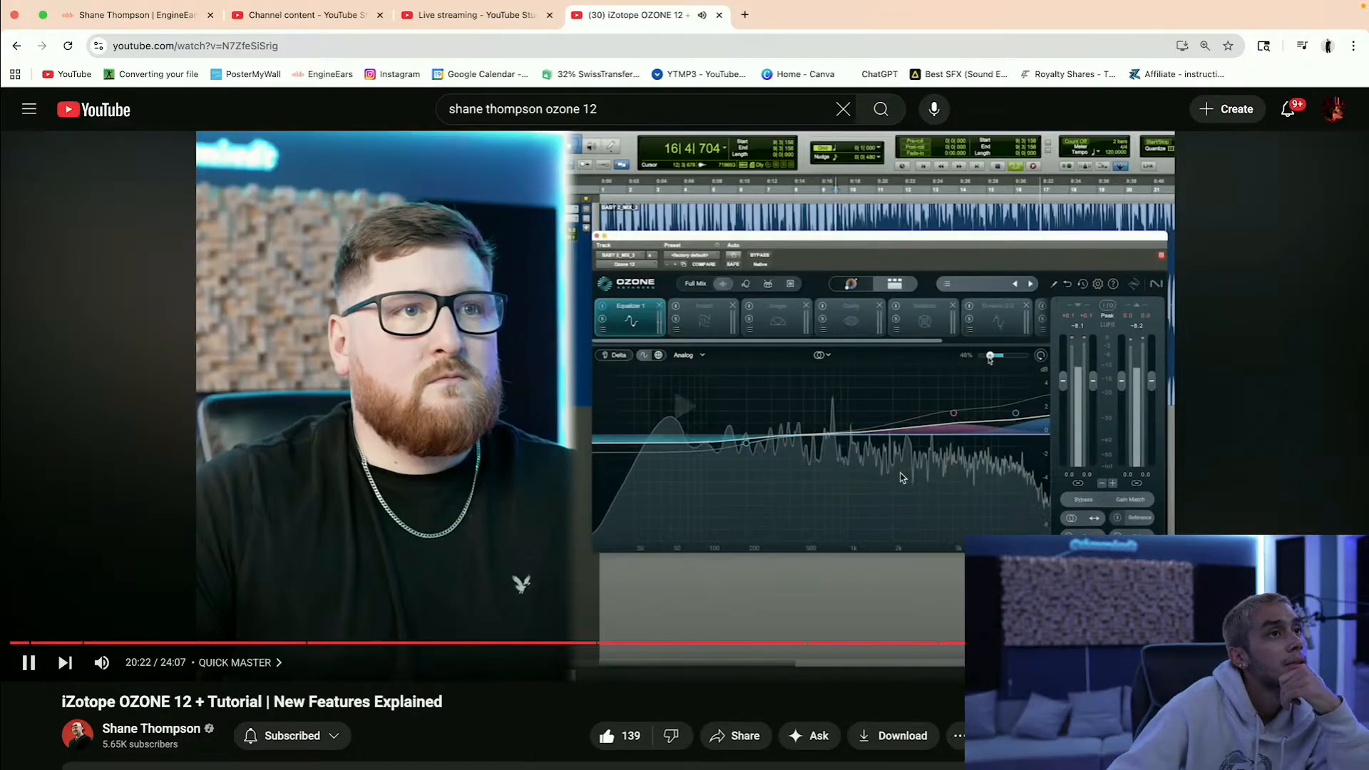
click(902, 477)
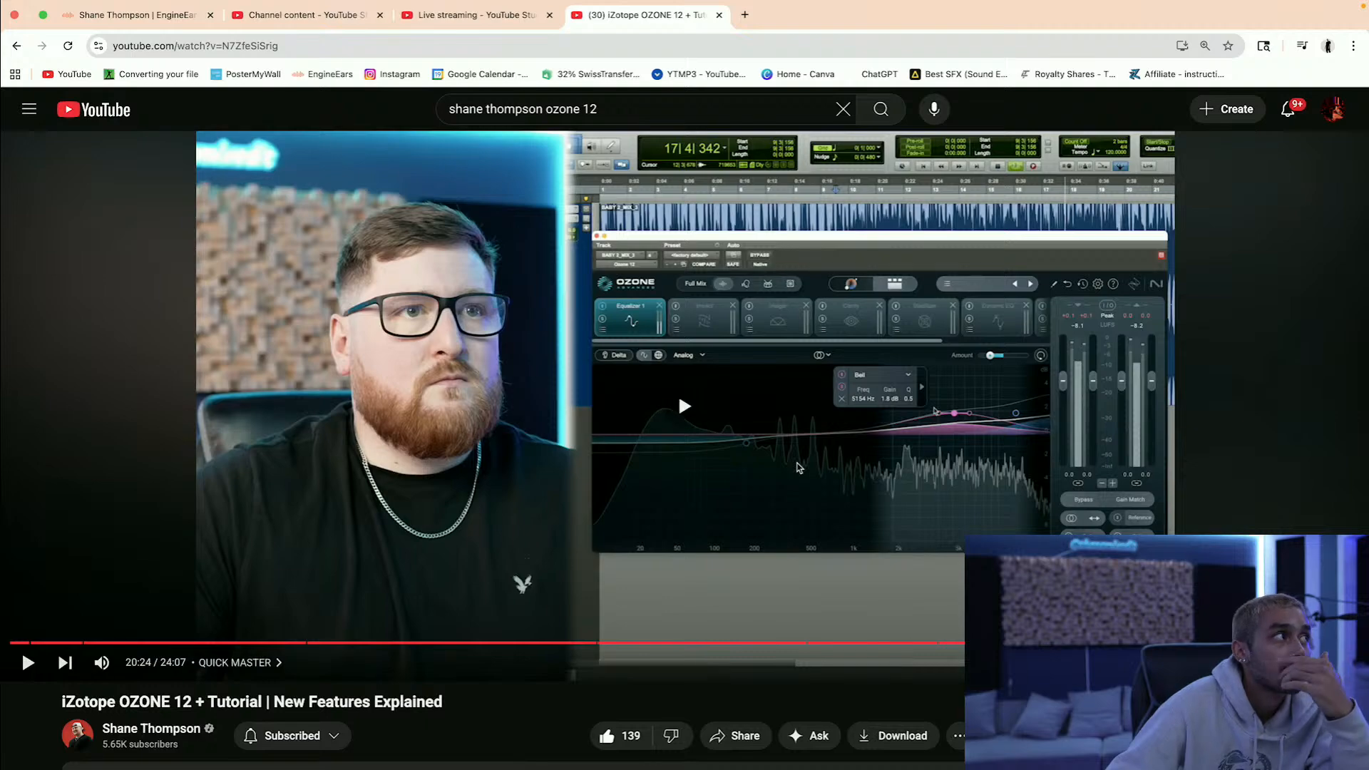
click(798, 467)
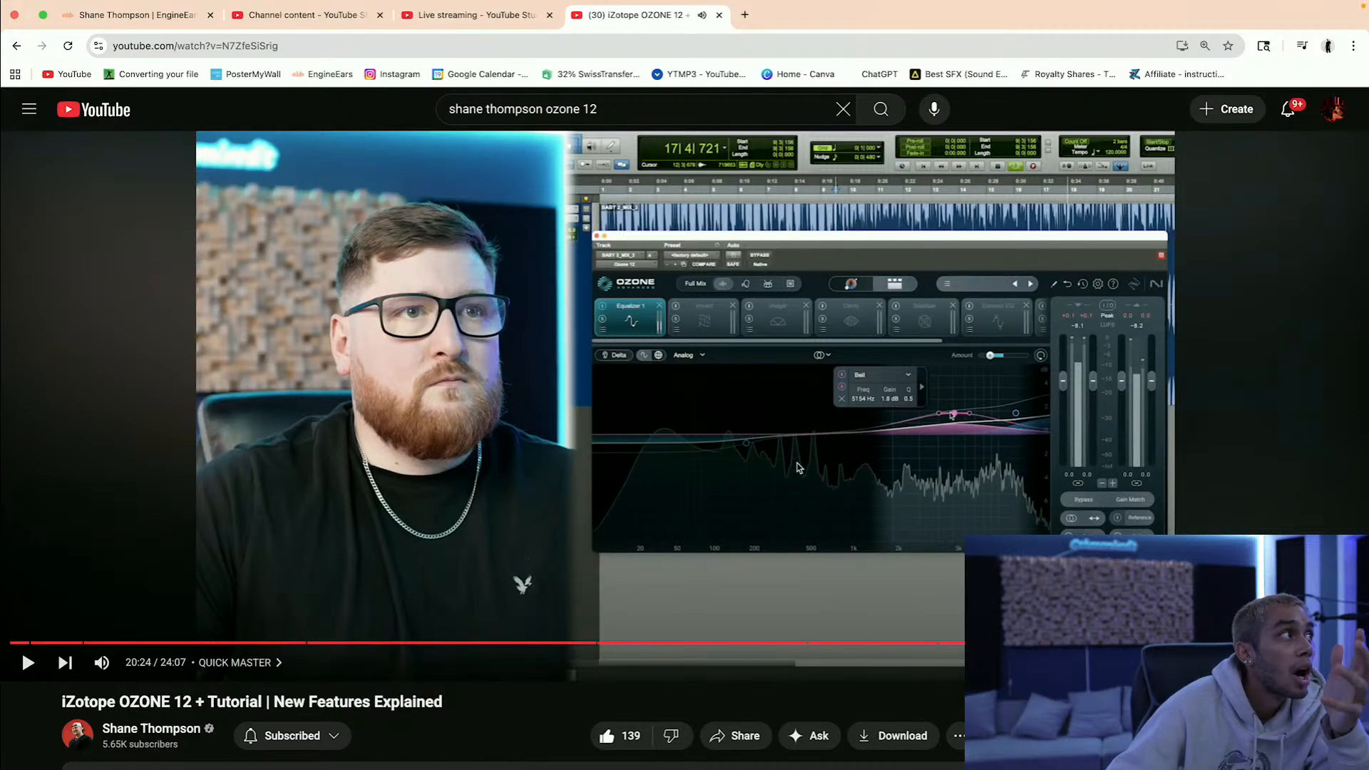
click(799, 468)
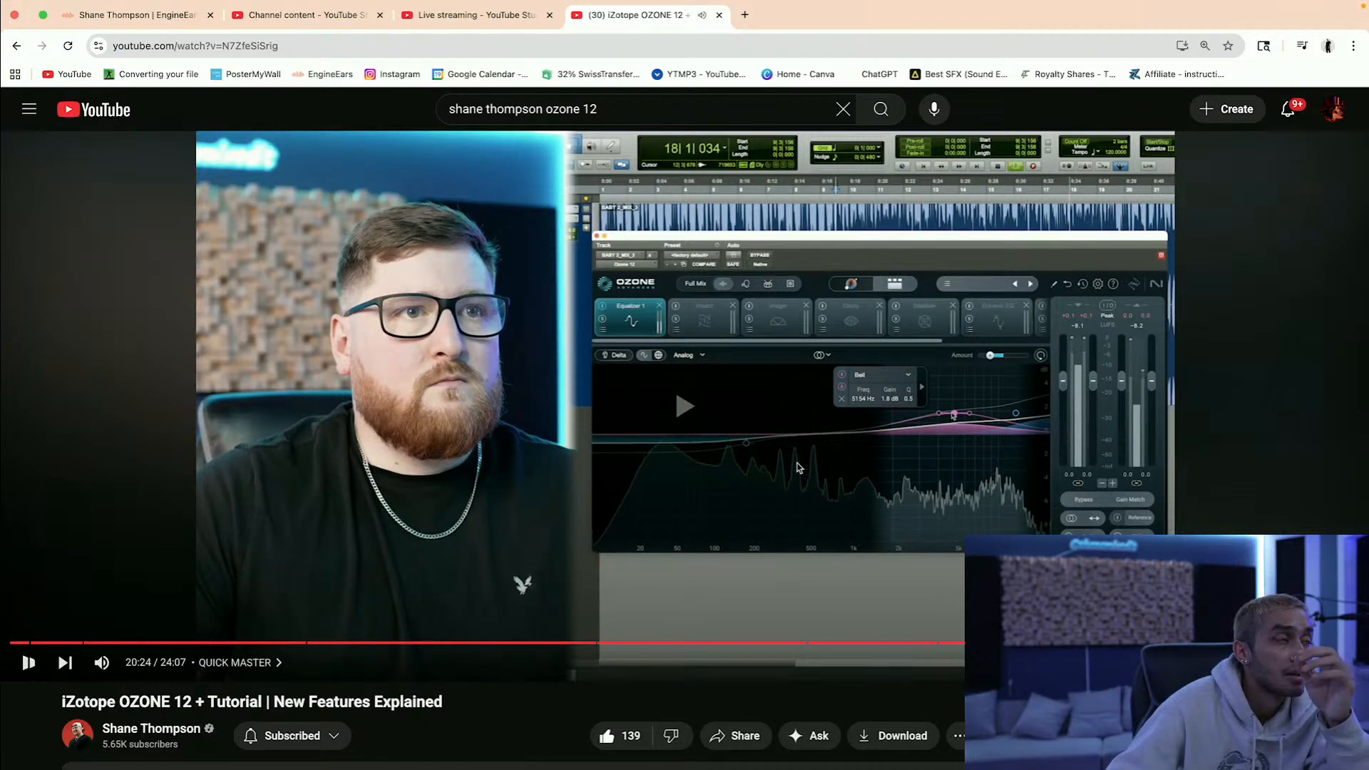
click(798, 467)
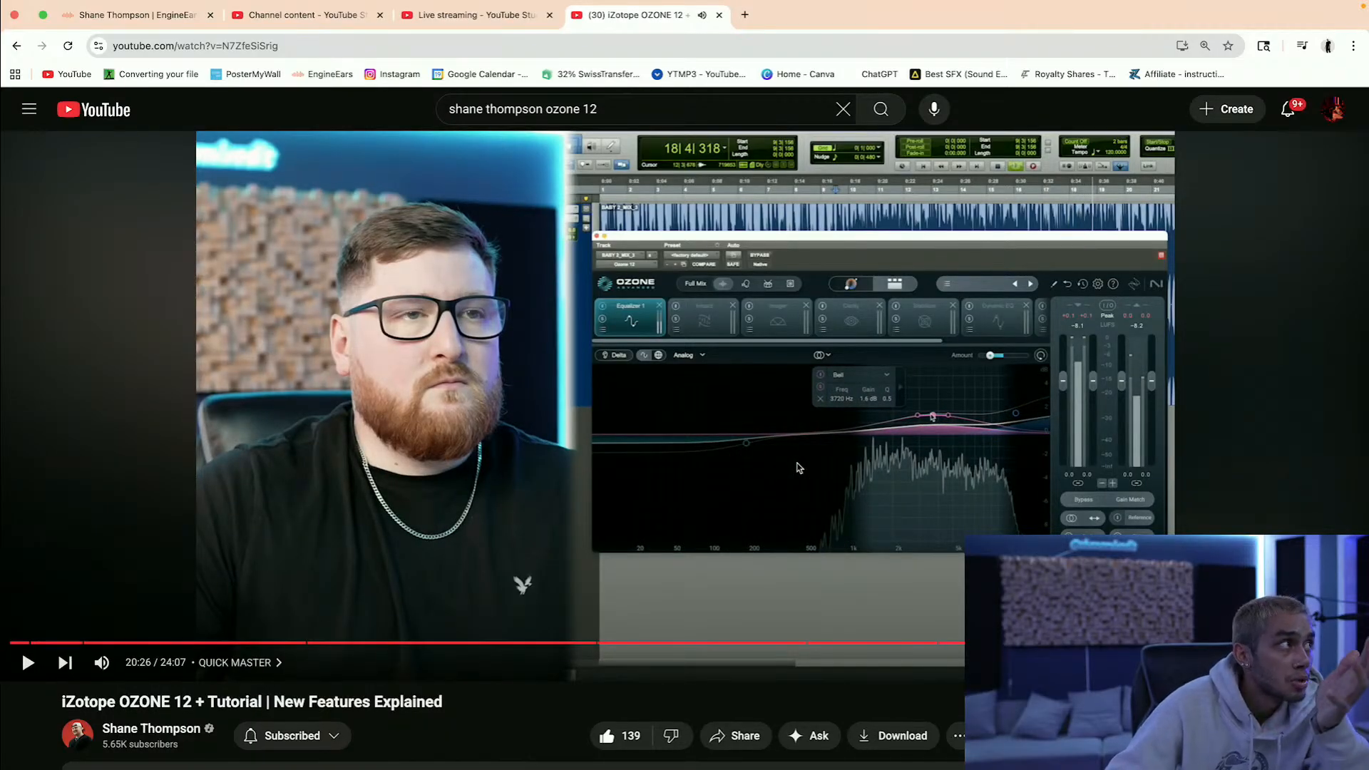
click(798, 467)
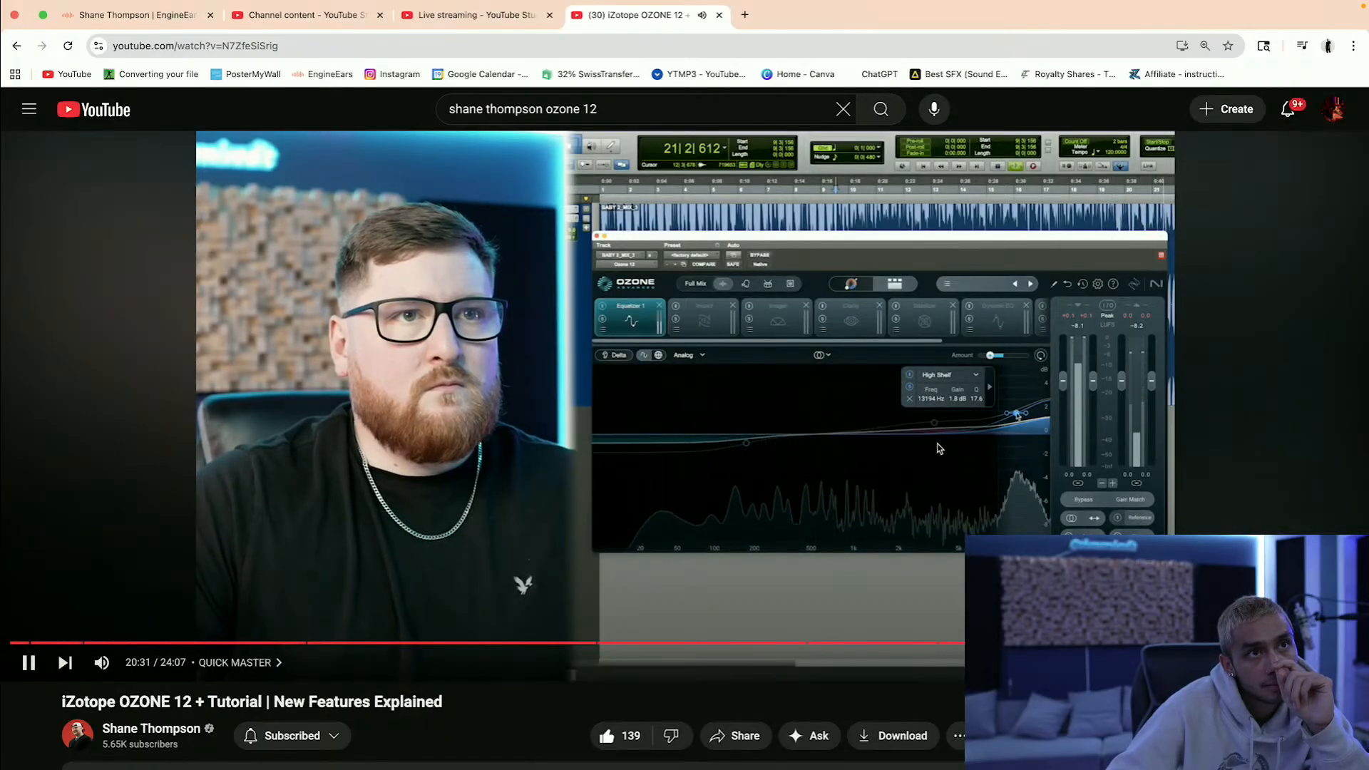
Step: Pause the Ozone 12 video at 20:32 and search YouTube for the creator's name plus "splice"
key(space)
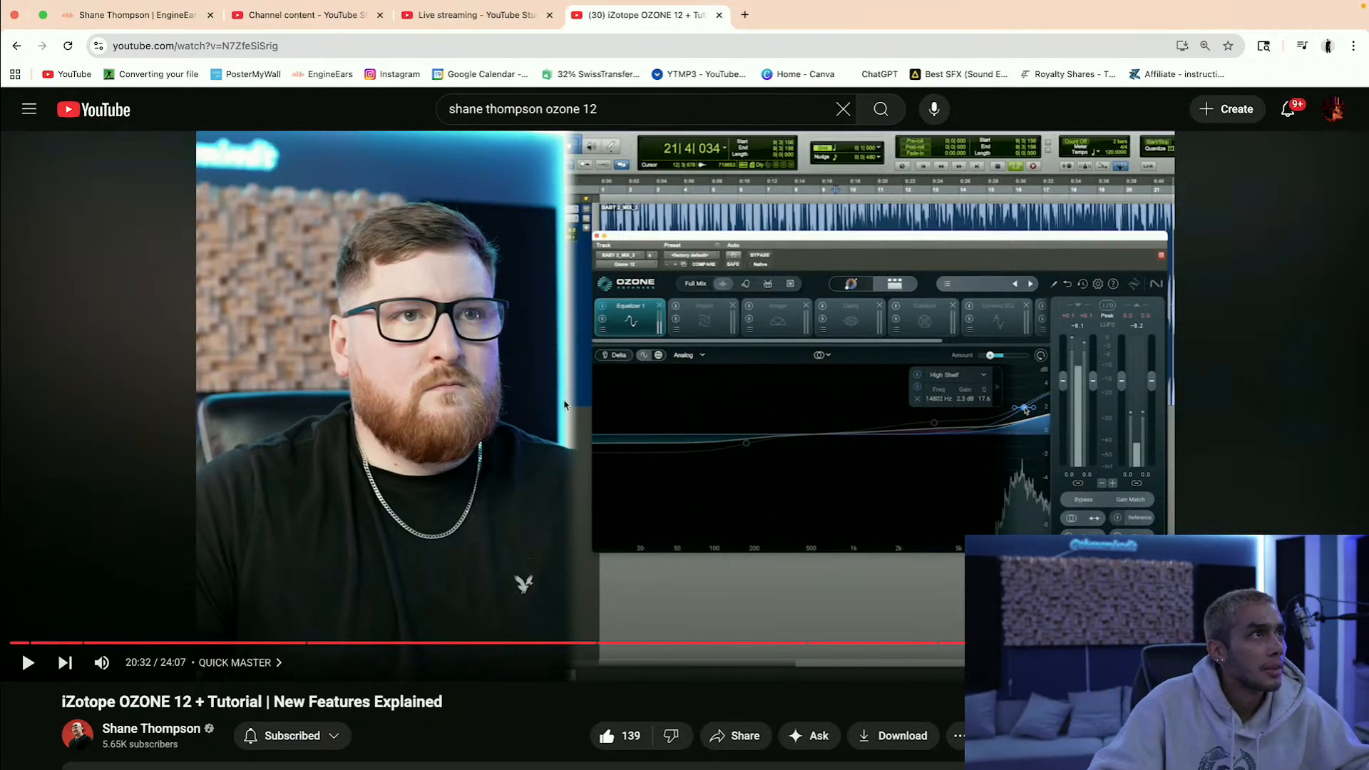
drag(696, 114, 517, 112)
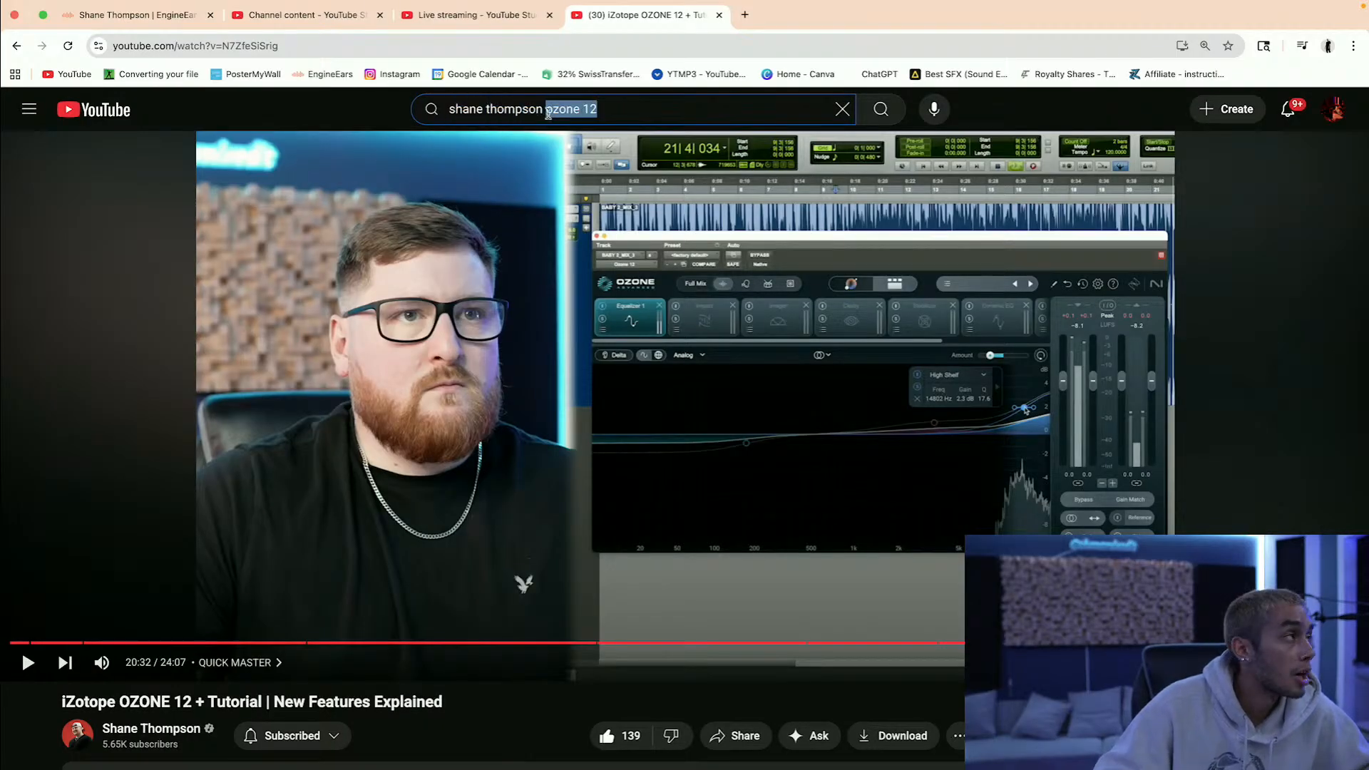
key(BackSpace)
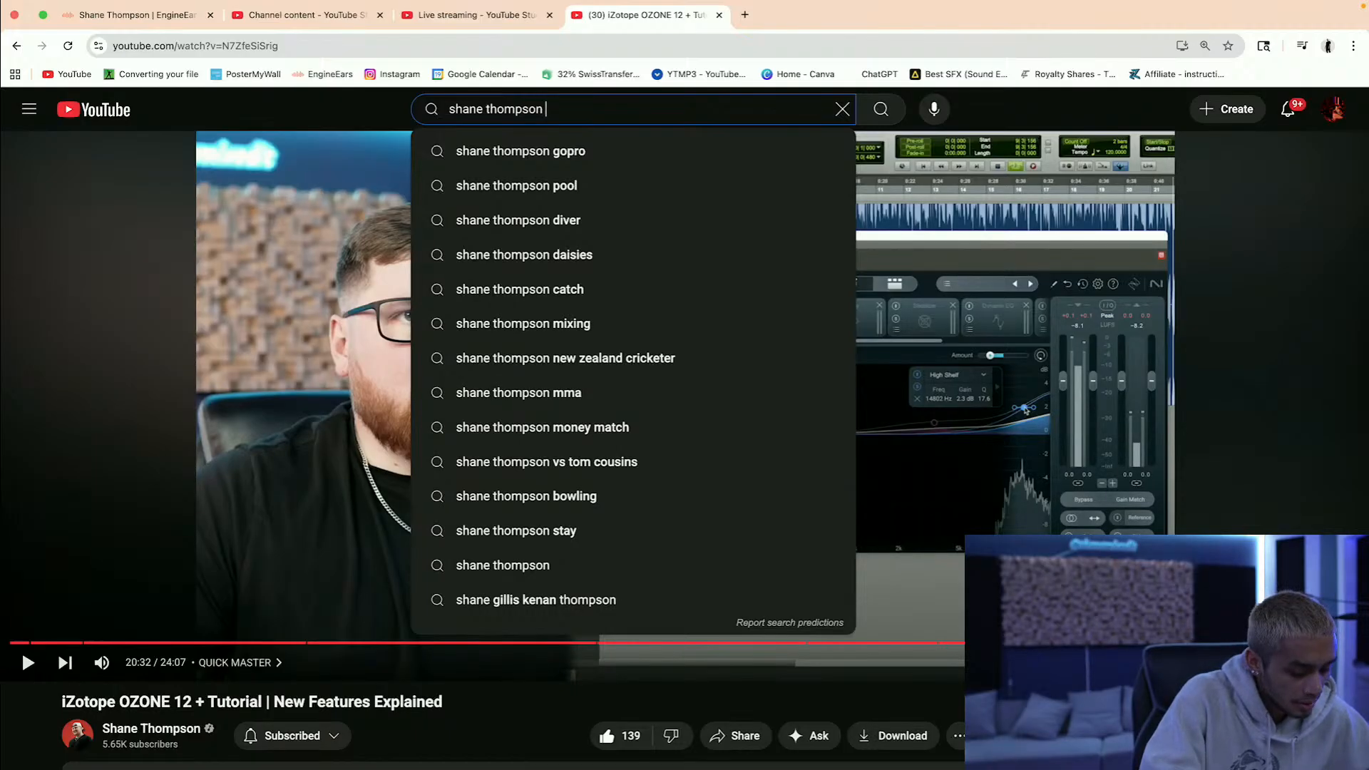
text(splice)
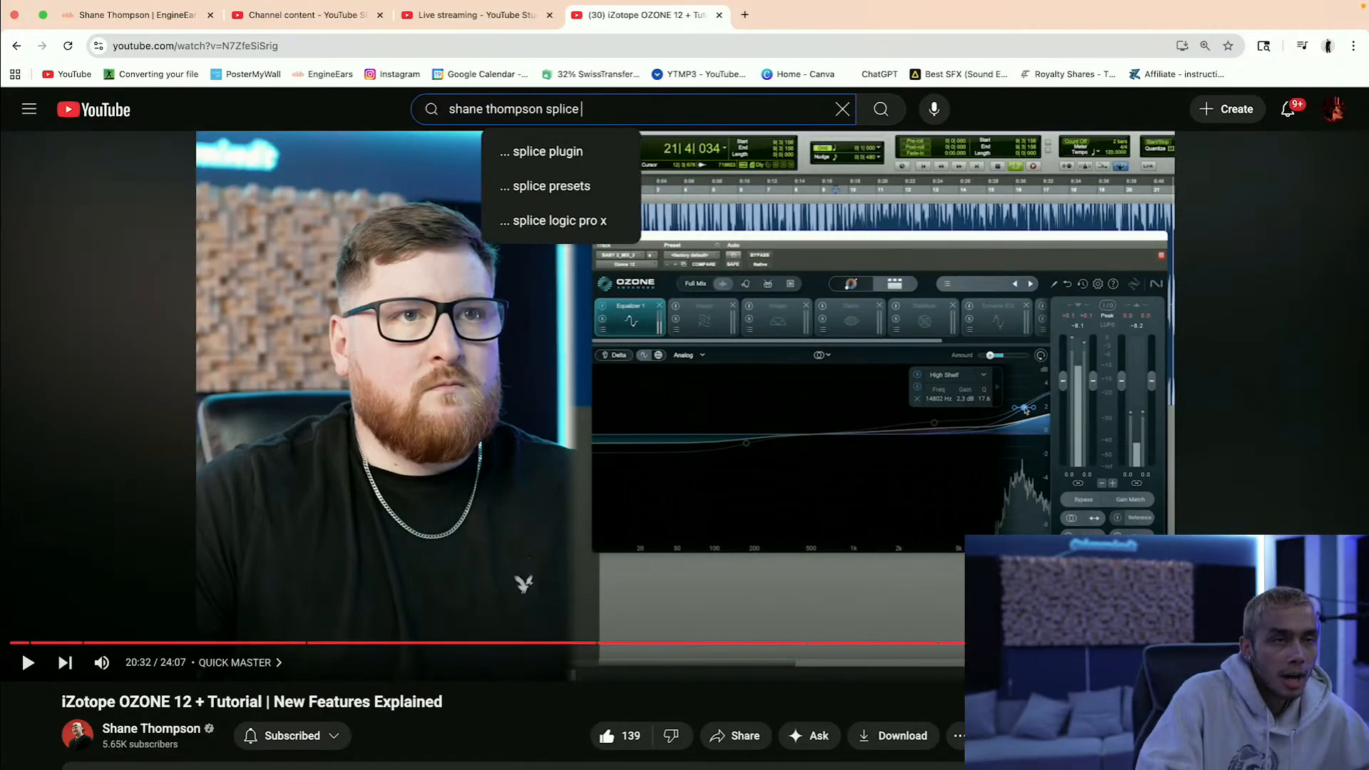
key(Return)
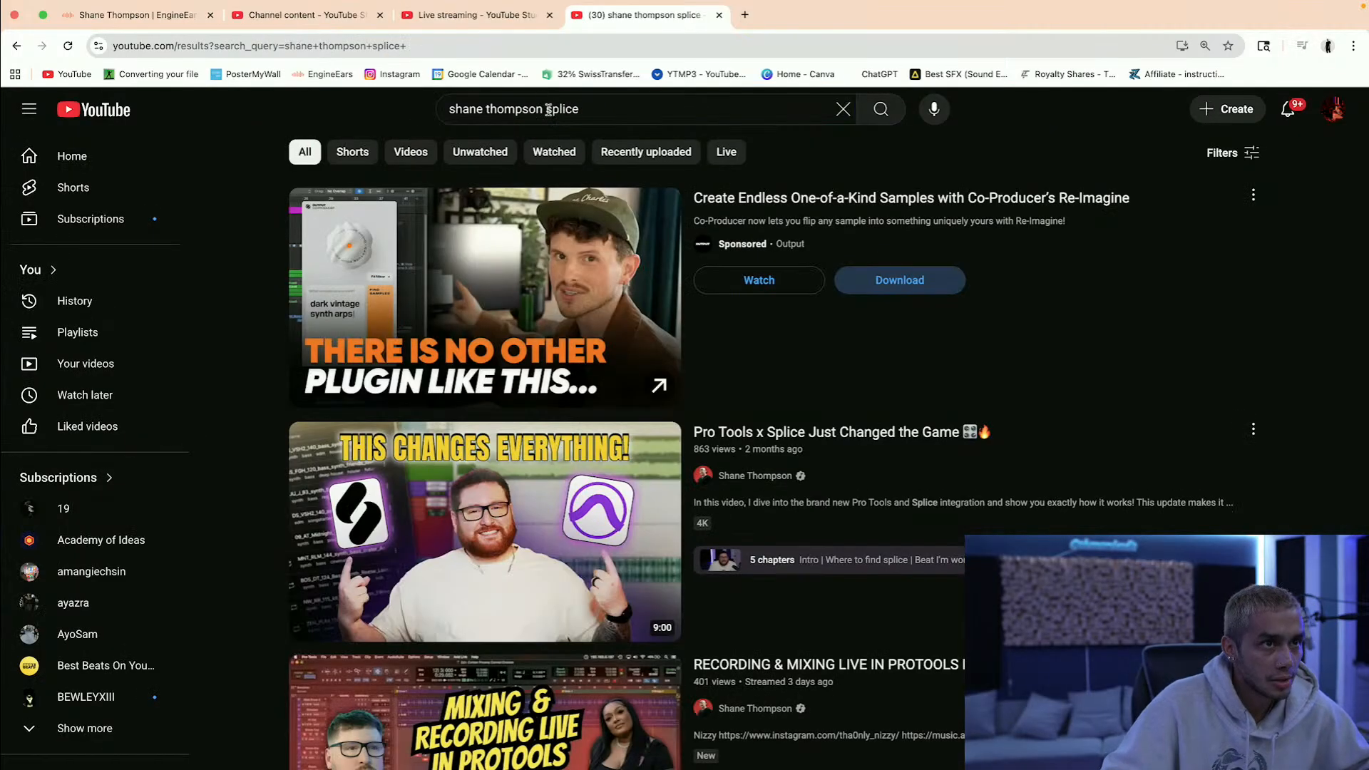
Step: Return briefly to the Ozone 12 video, pause it, and open "Pro Tools x Splice Just Changed the Game" from the search results
click(16, 46)
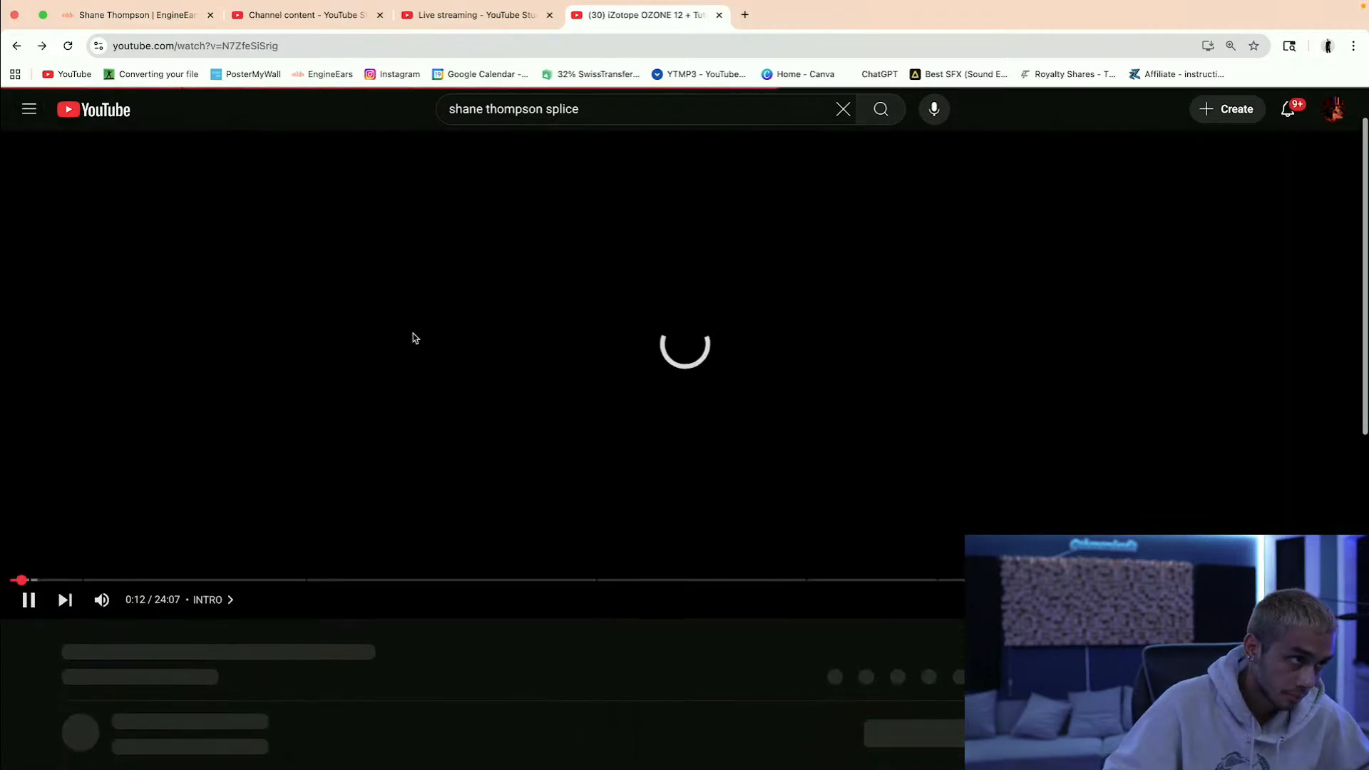
click(524, 332)
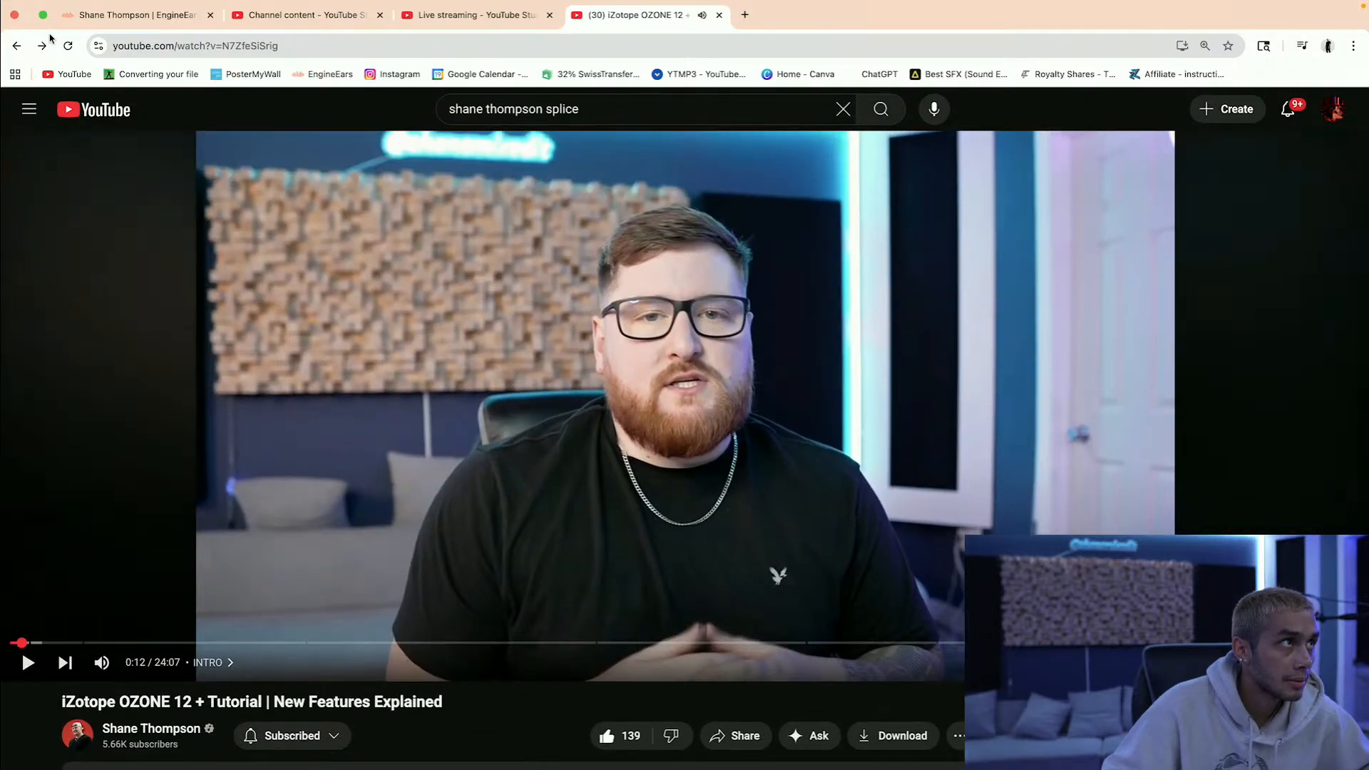
click(42, 45)
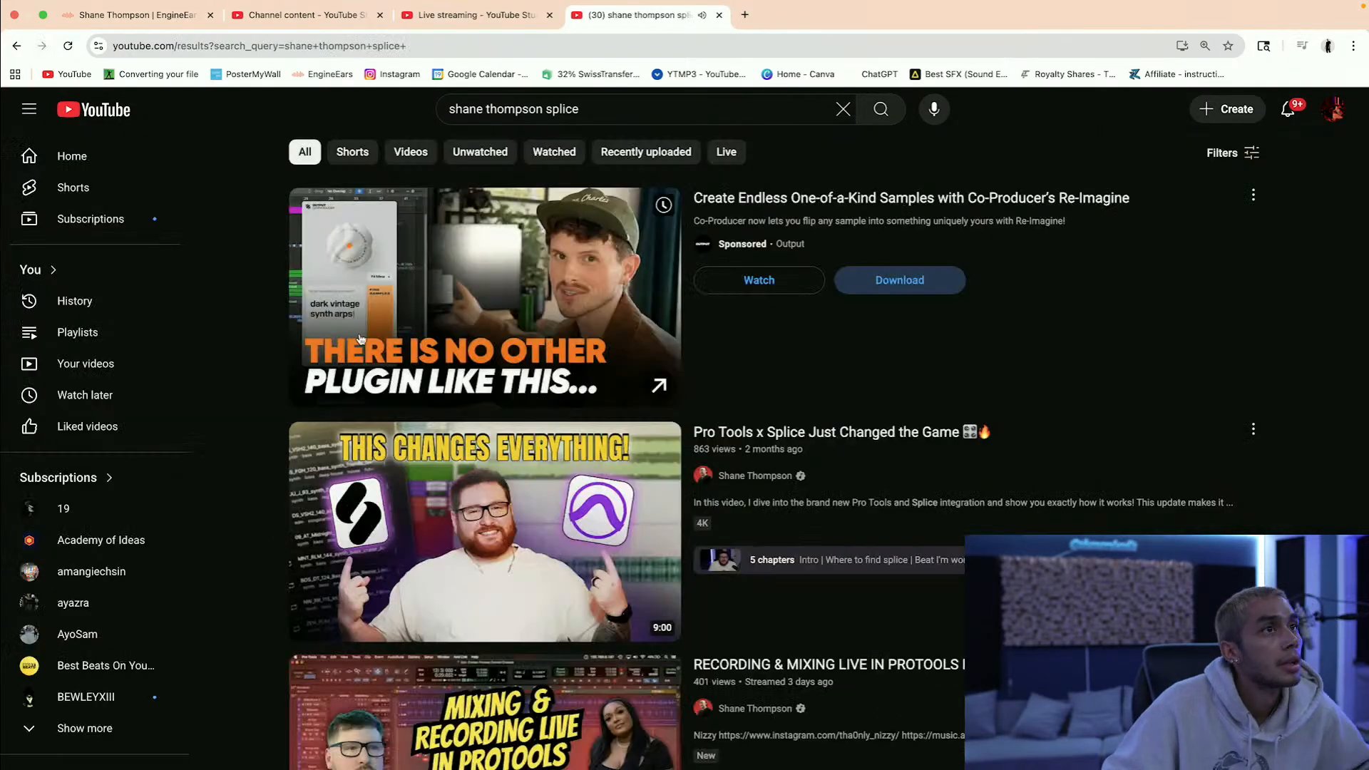
click(478, 485)
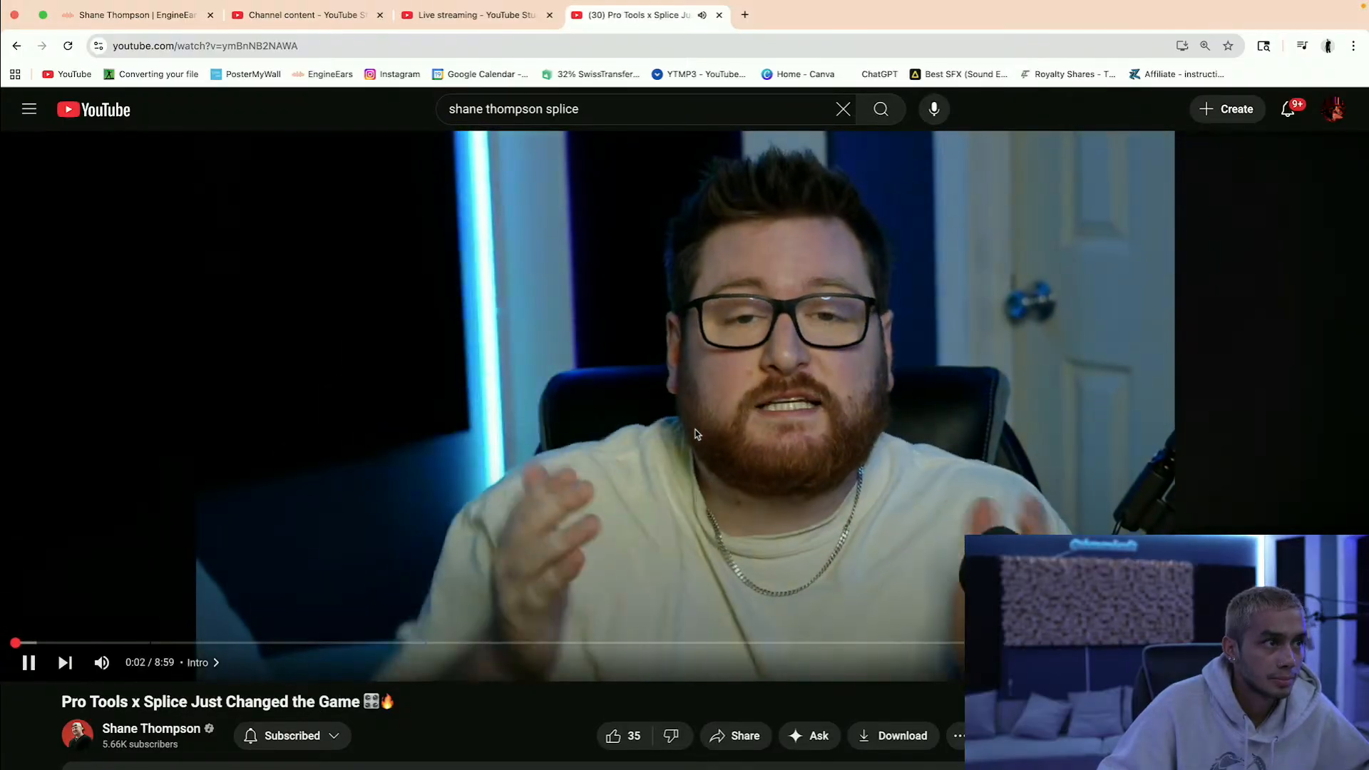
Step: Like the Pro Tools x Splice video and look over its description and comments
scroll(672, 666, down, 1)
click(612, 702)
scroll(857, 521, up, 1)
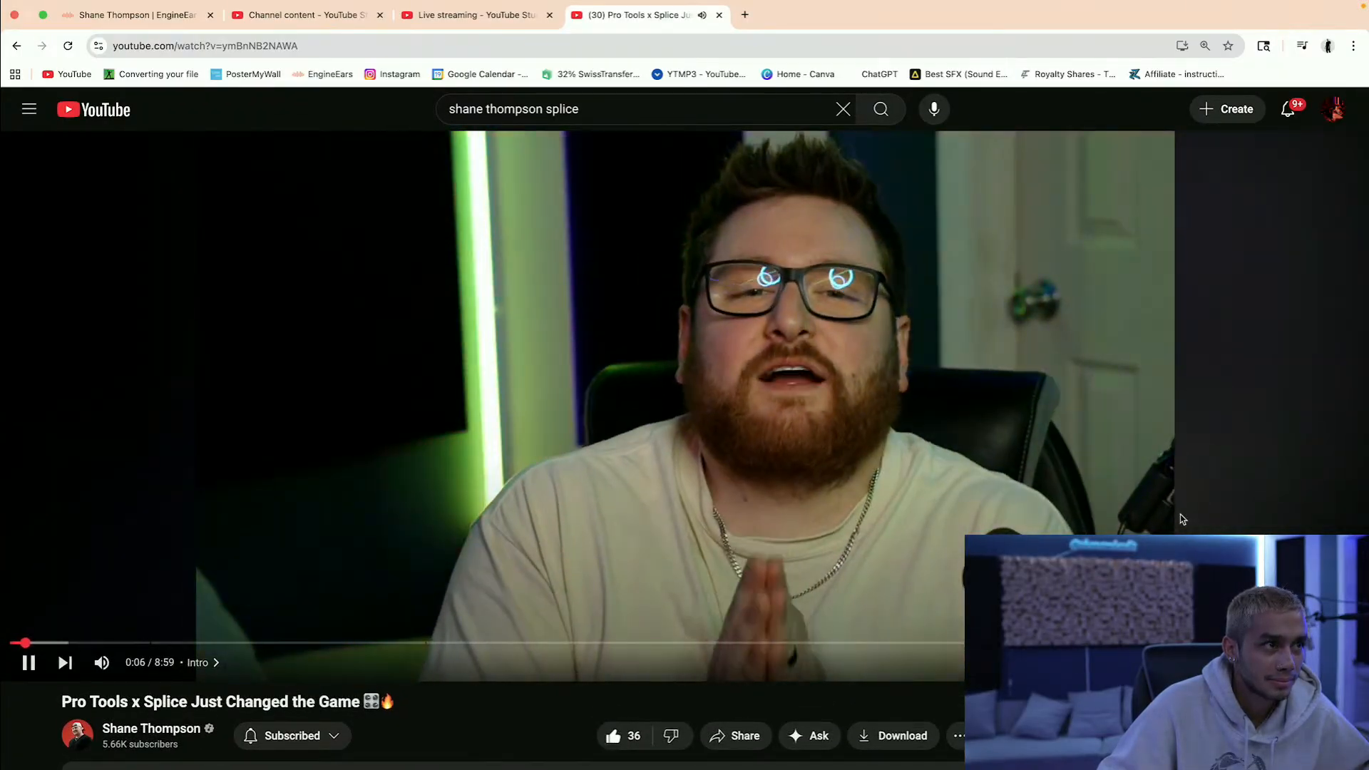
scroll(1089, 522, down, 2)
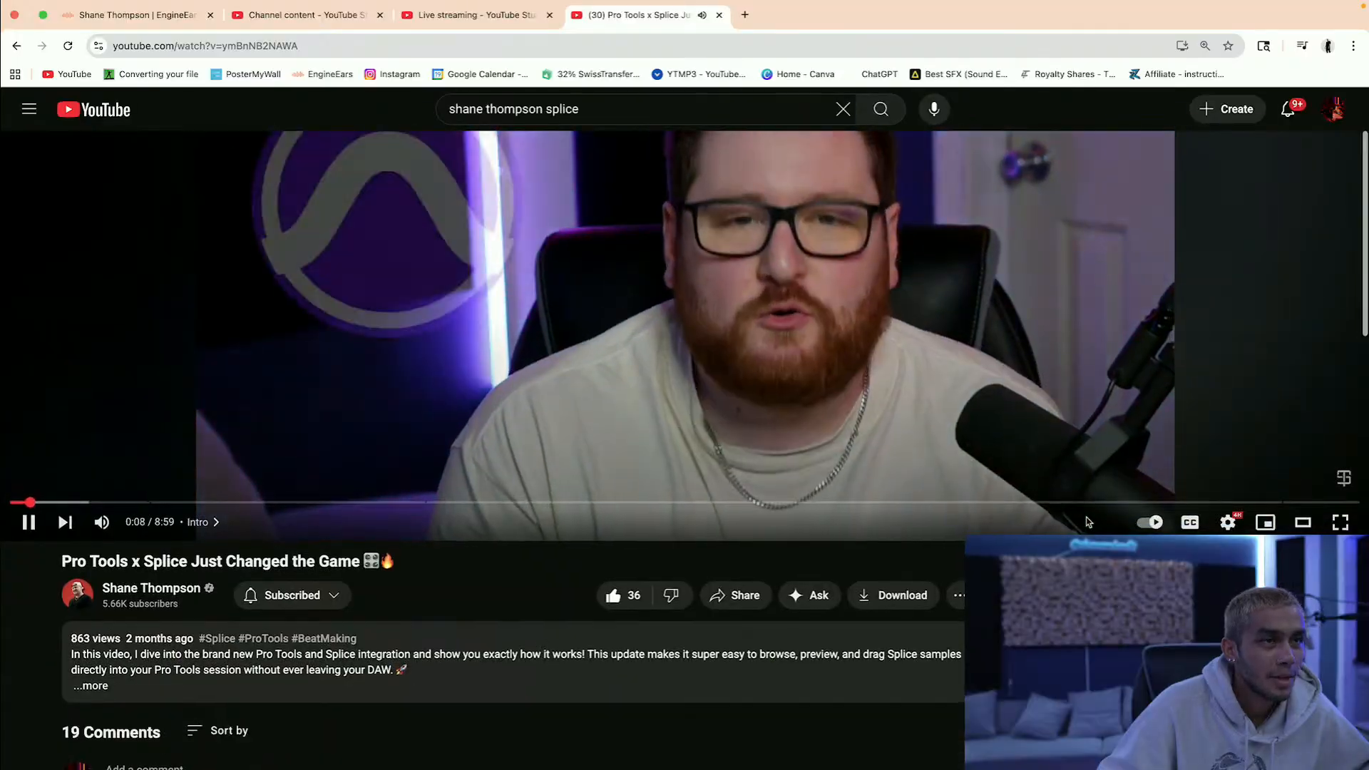
scroll(1089, 523, up, 2)
click(743, 490)
scroll(742, 489, down, 9)
scroll(154, 247, up, 1)
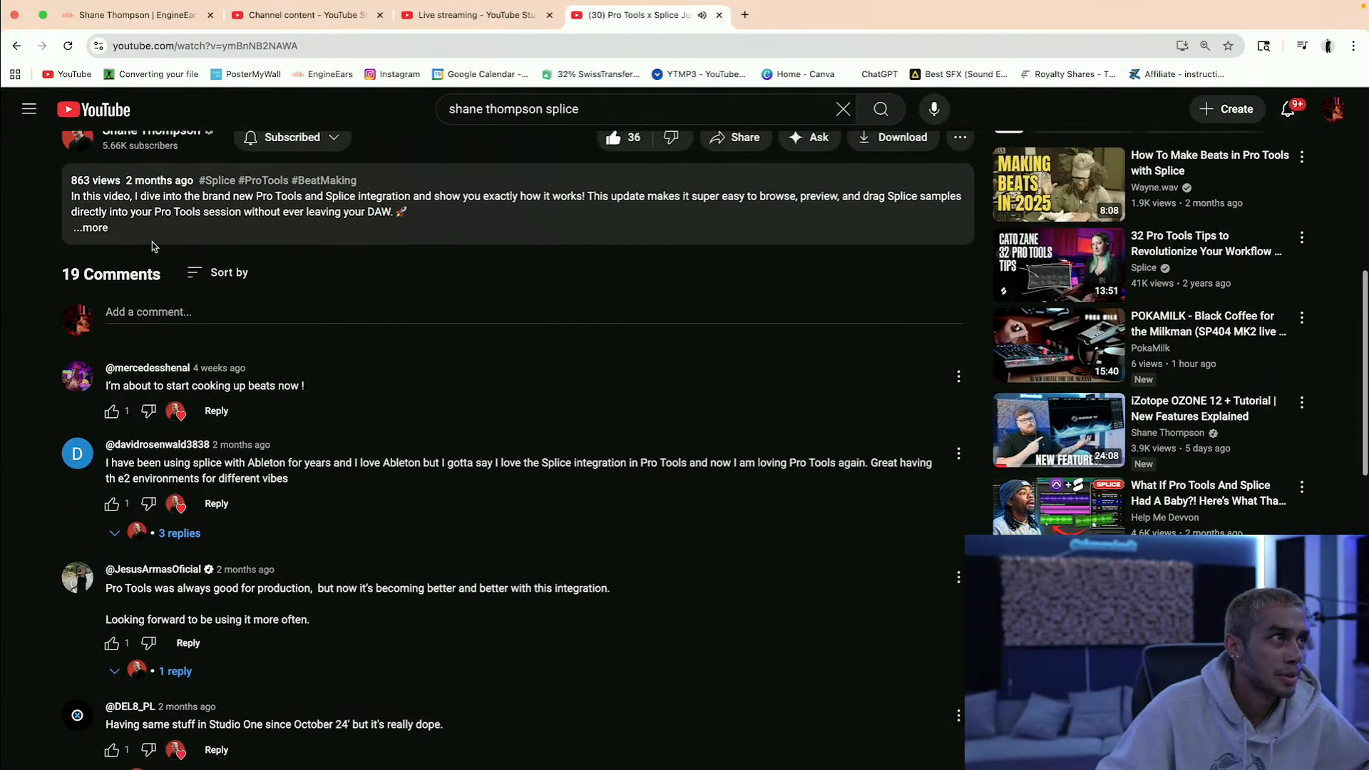
scroll(155, 246, up, 8)
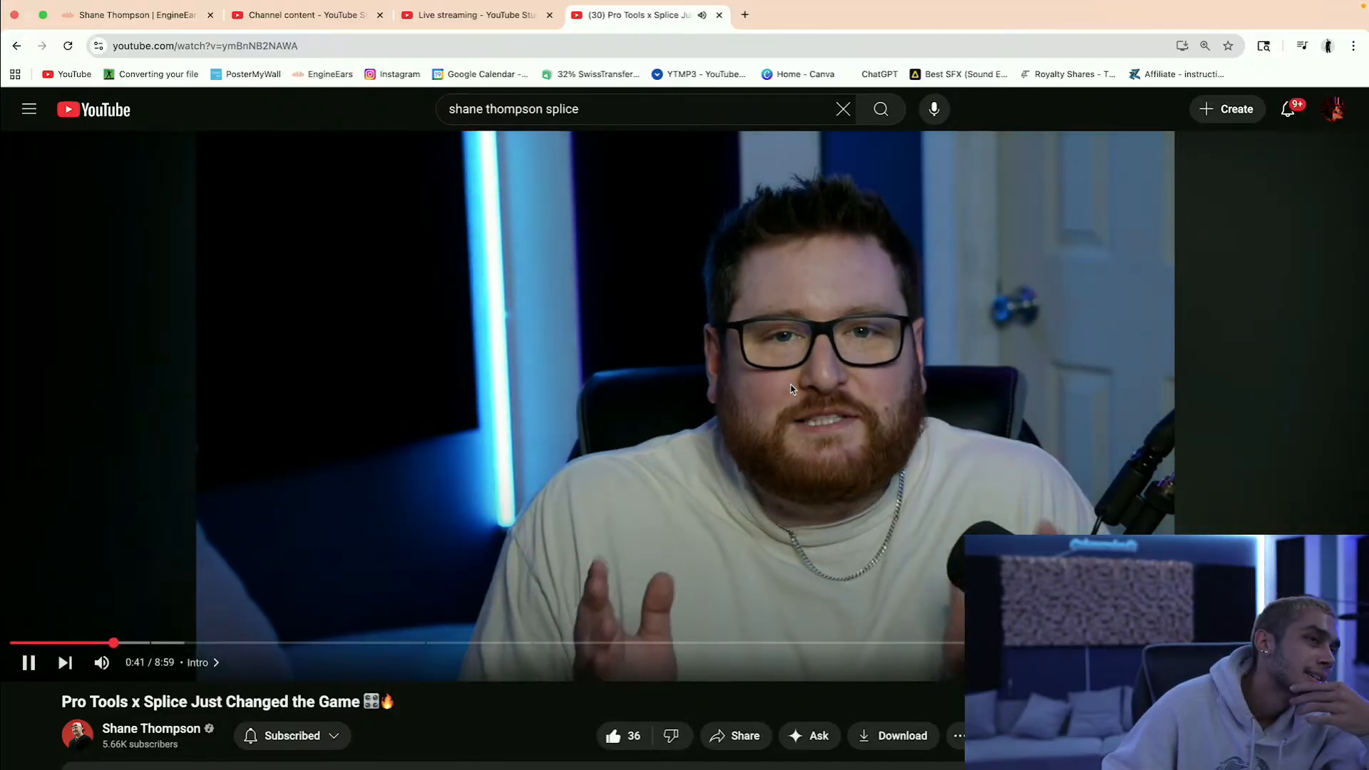
Step: Pause the intro at 0:42, switch the video to full screen, and pause and resume playback at 0:54
click(791, 389)
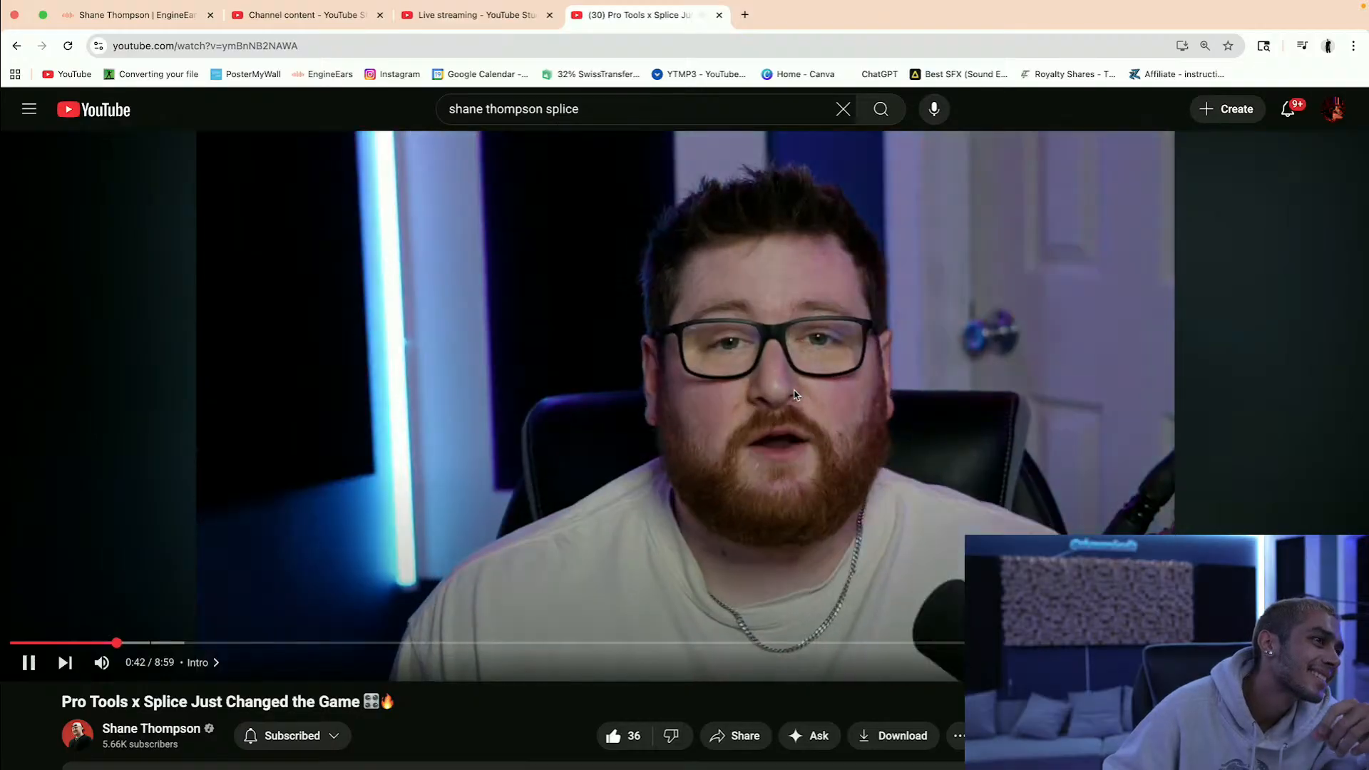
double_click(796, 394)
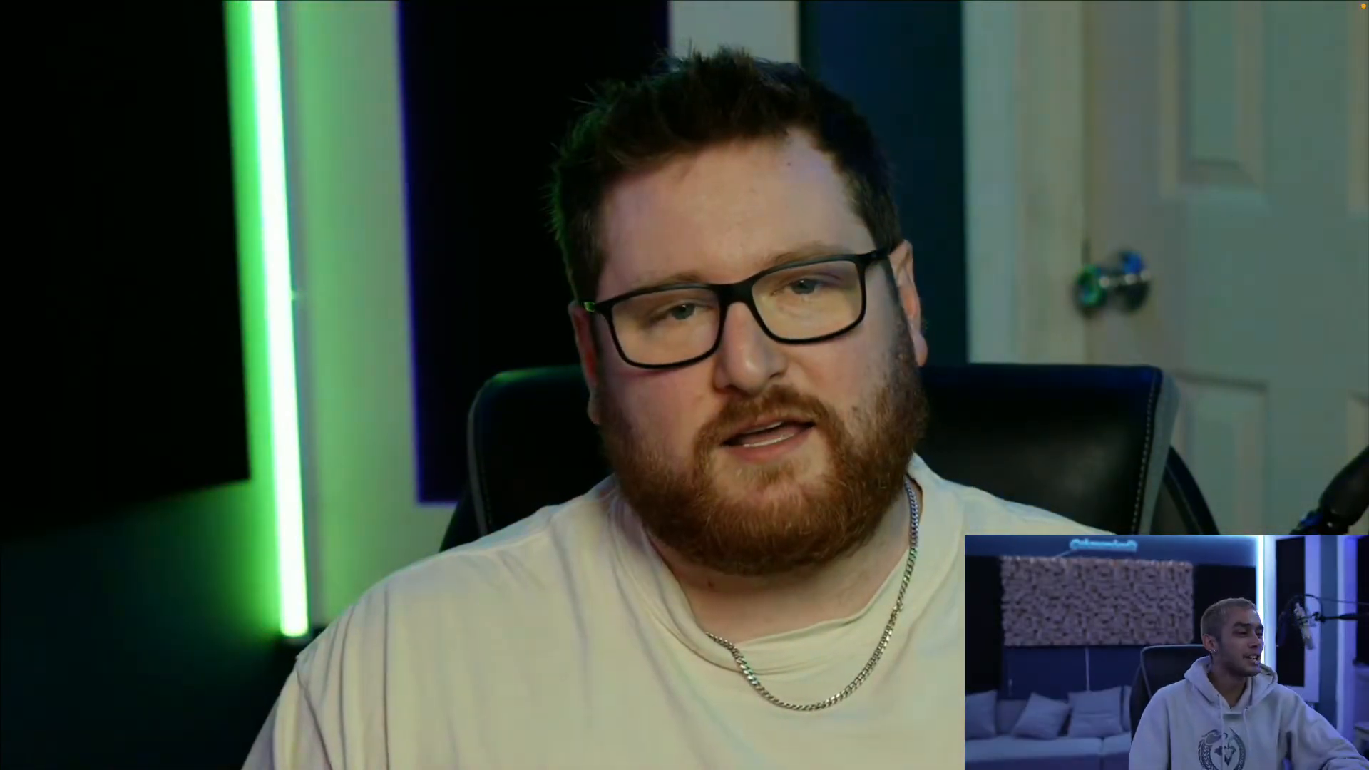
click(797, 394)
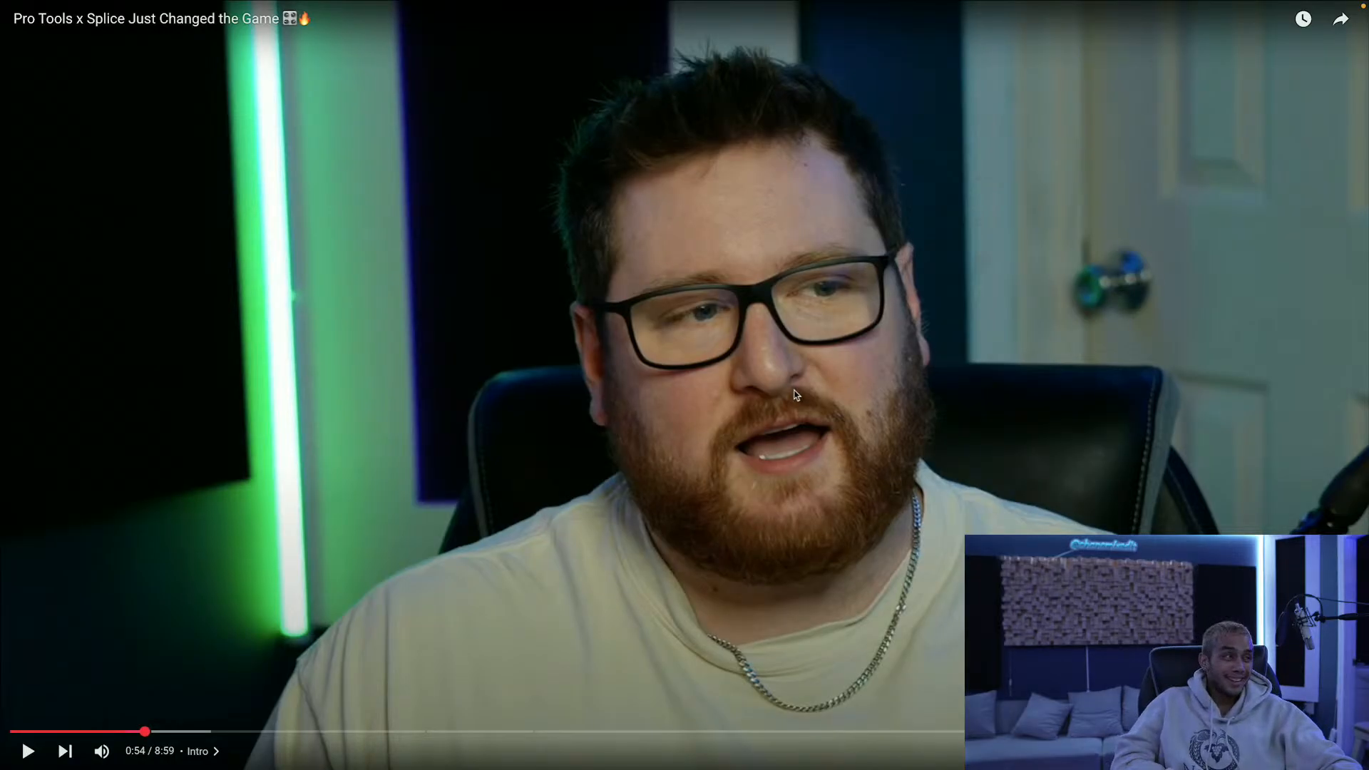
click(797, 395)
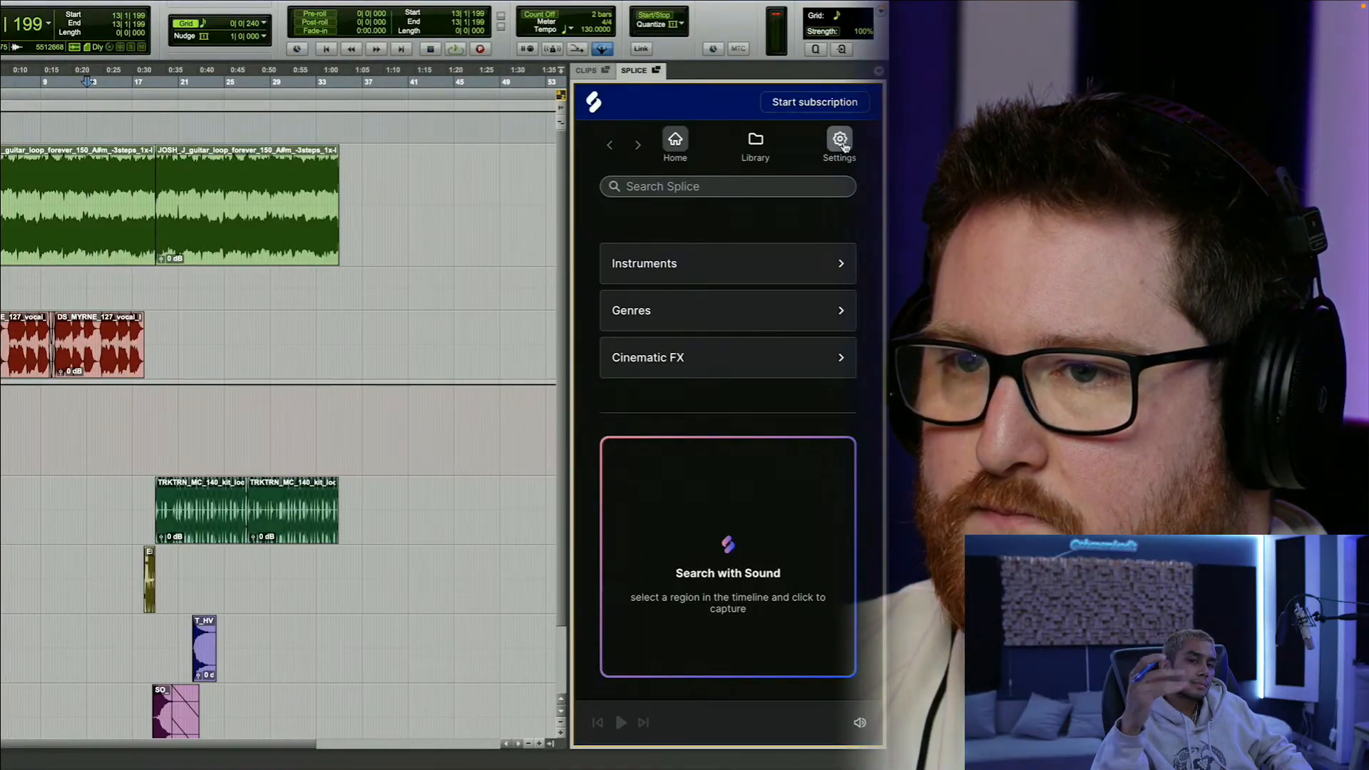
Step: Watch the "Where to find splice" chapter in stretches, pausing and resuming playback at 2:00, 2:05 and 2:29
click(796, 394)
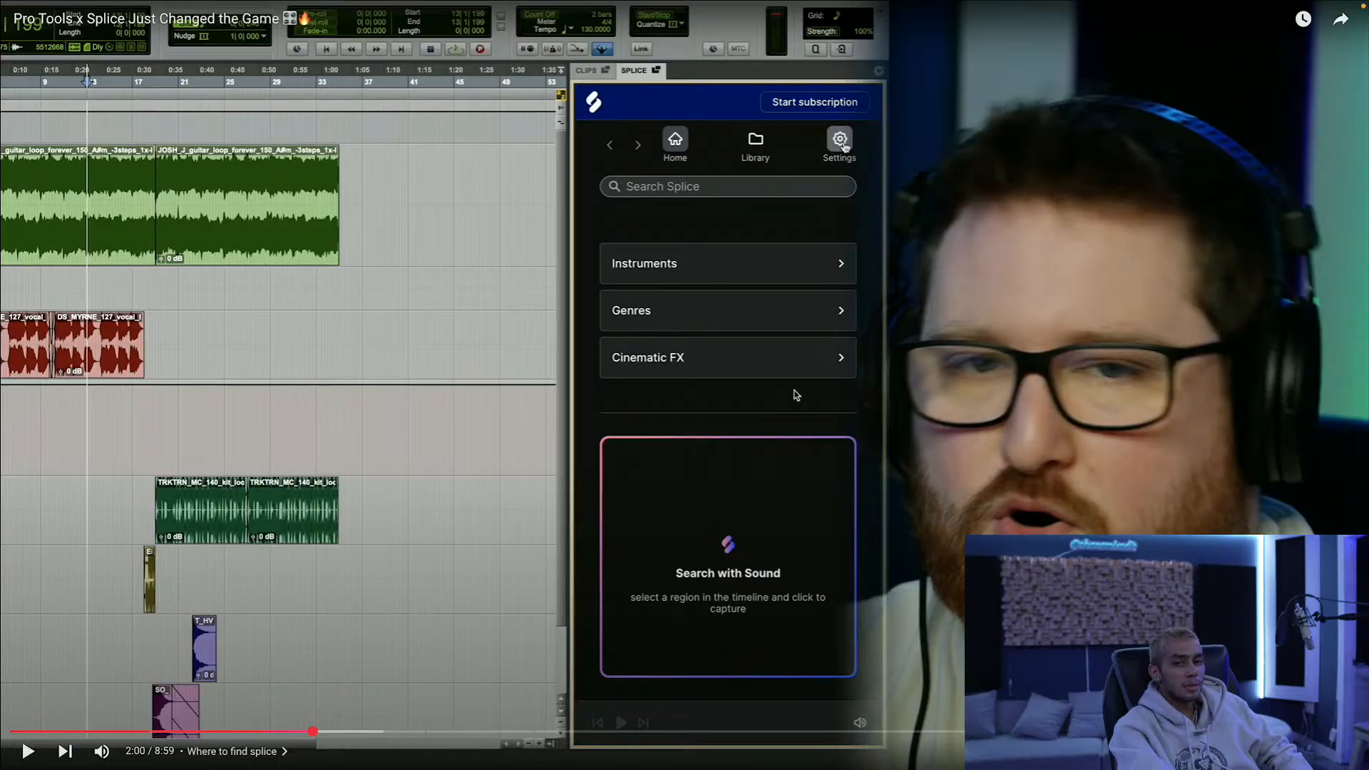
click(796, 395)
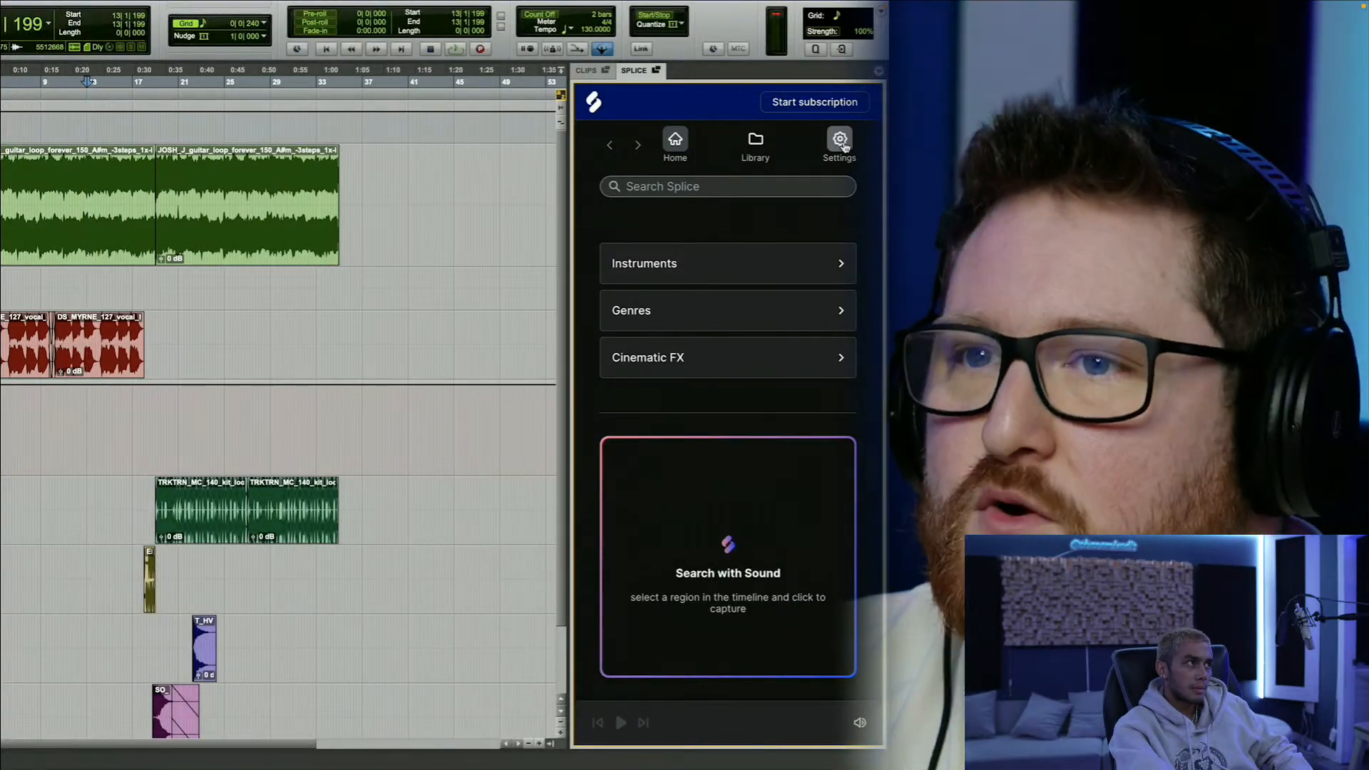
click(797, 395)
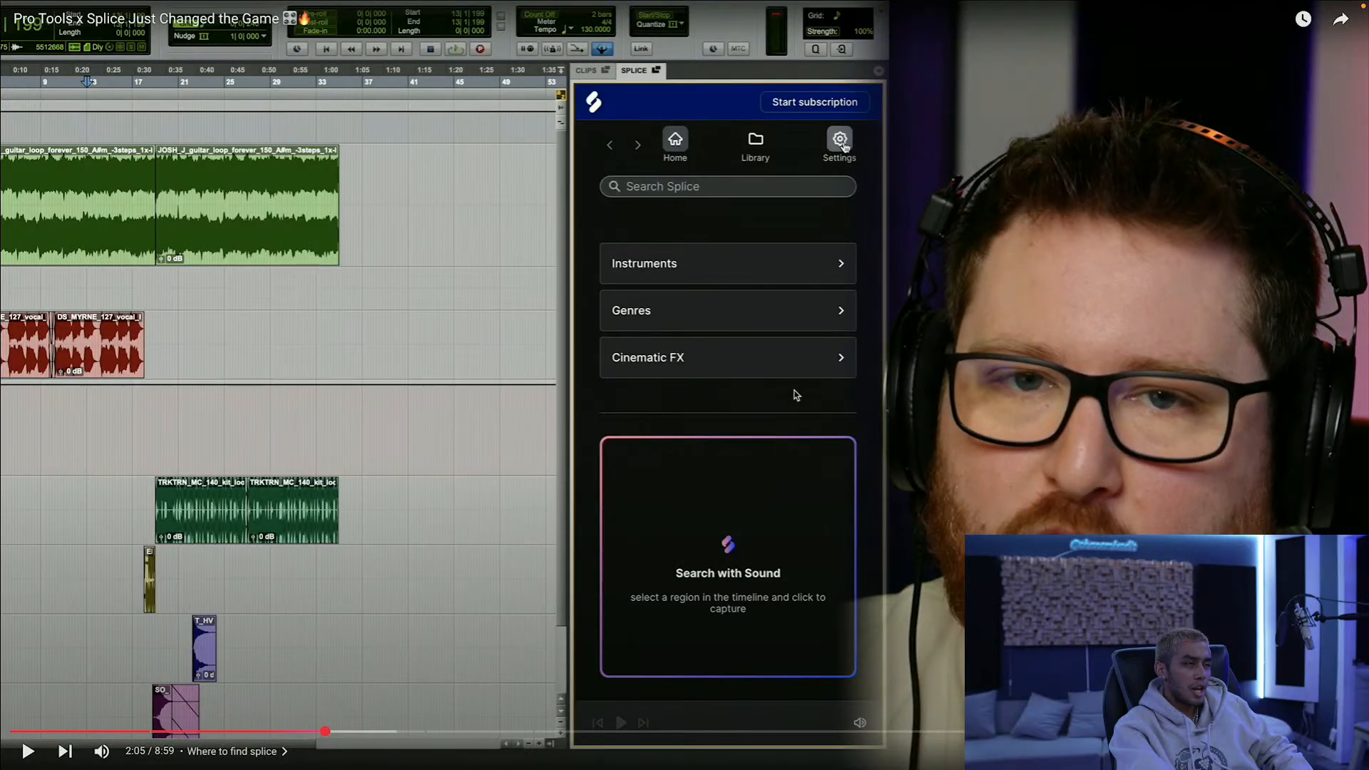
click(796, 395)
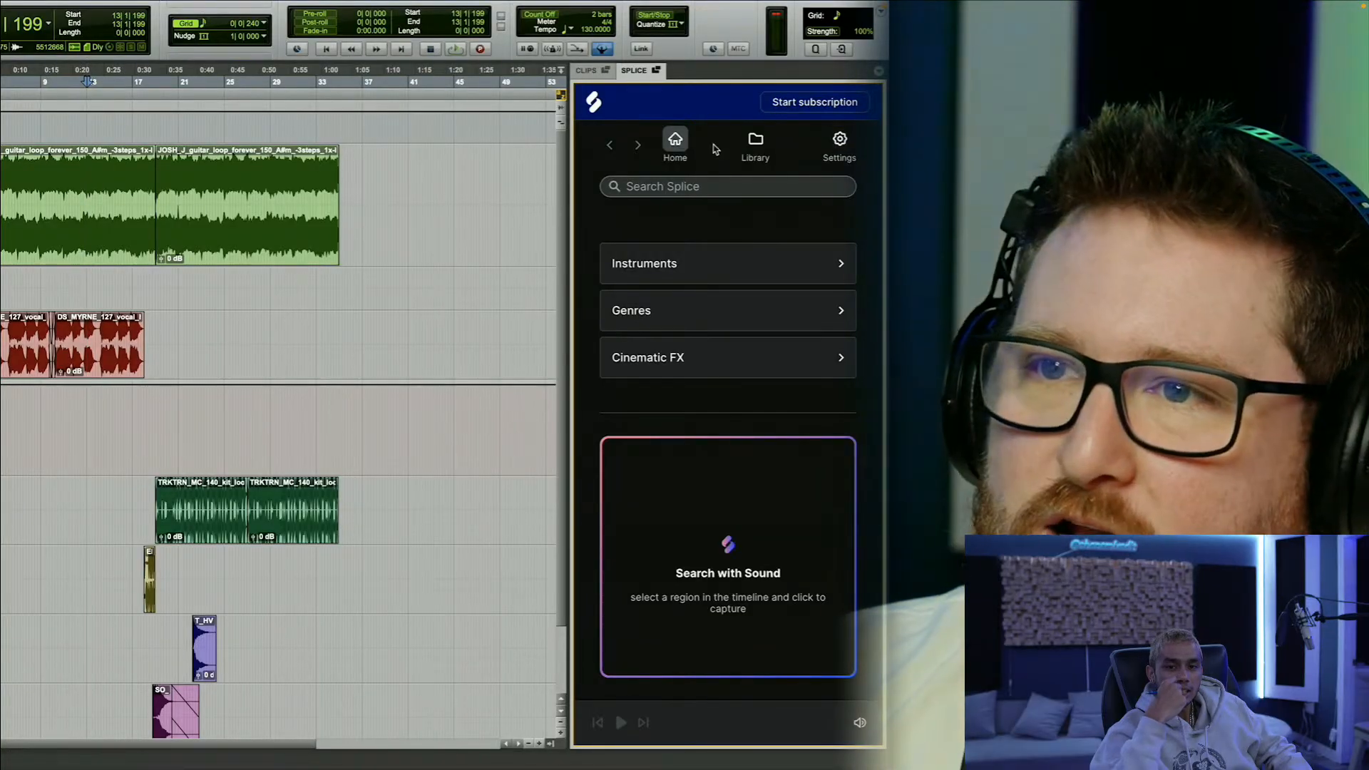
click(755, 139)
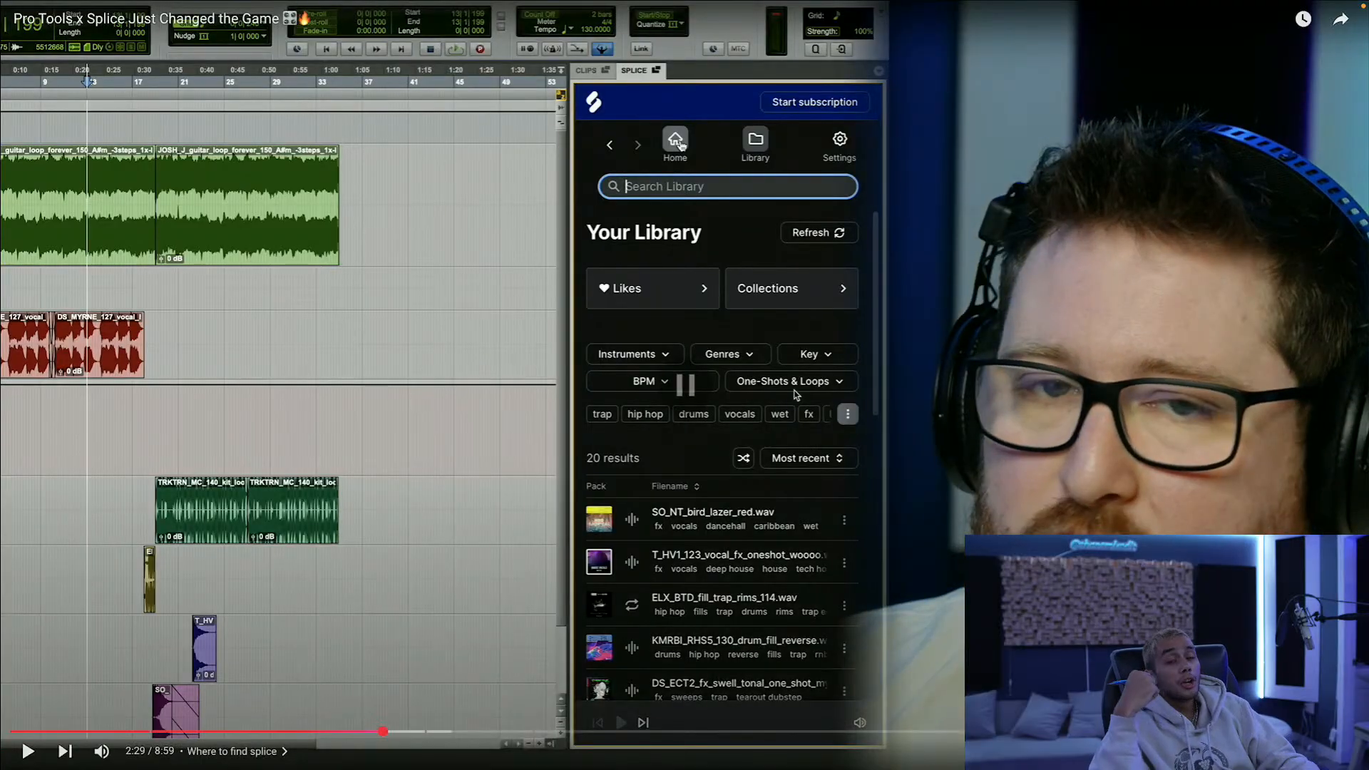
click(796, 395)
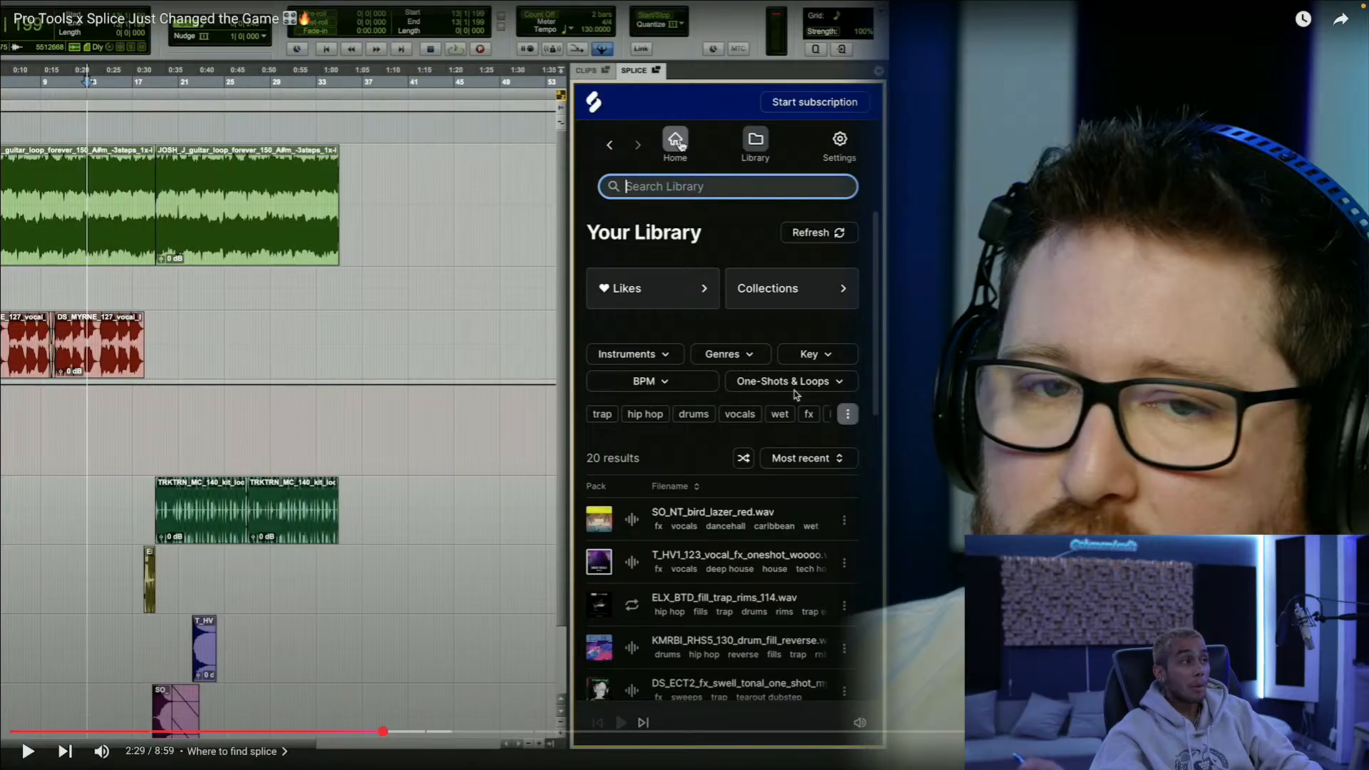
key(space)
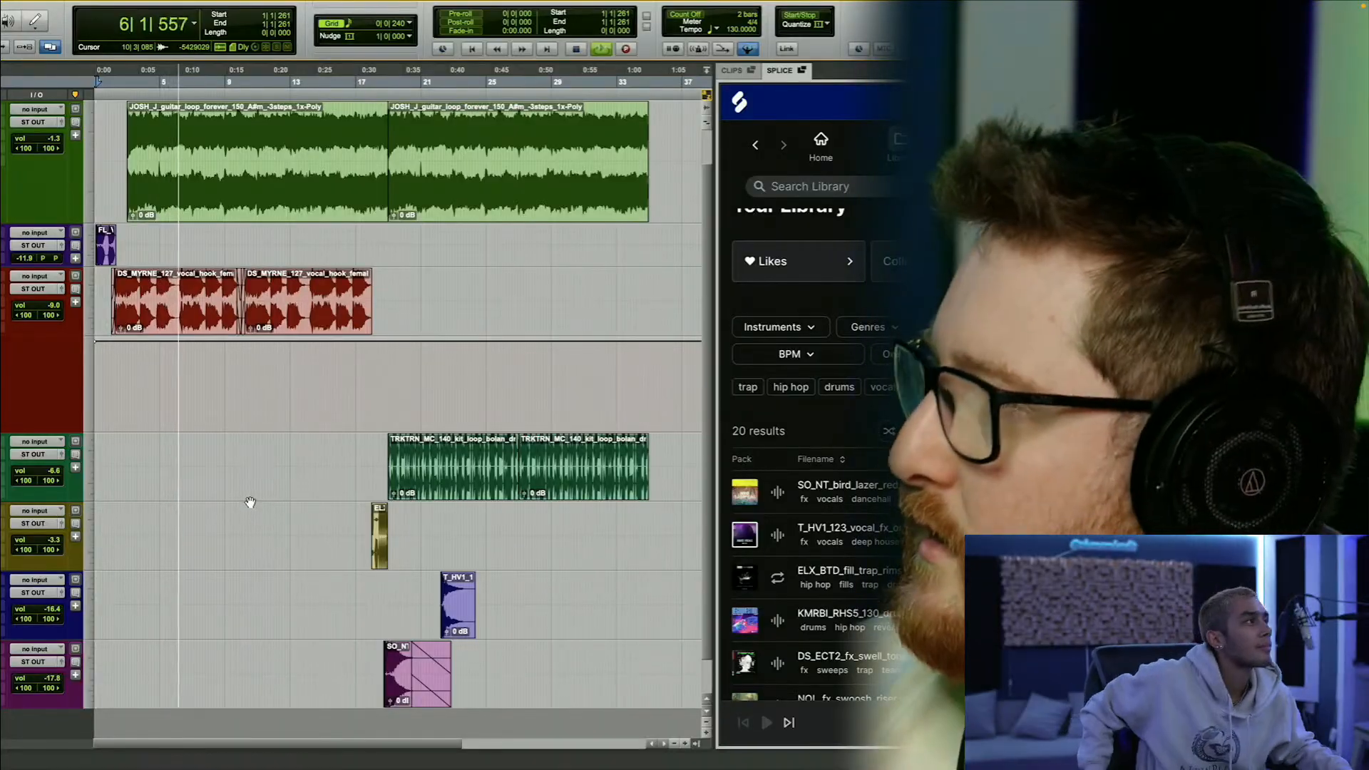
Step: Watch the session playback in the "Beat I'm working on with splice" chapter, pausing and resuming the video at 3:24
mouse_move(817, 148)
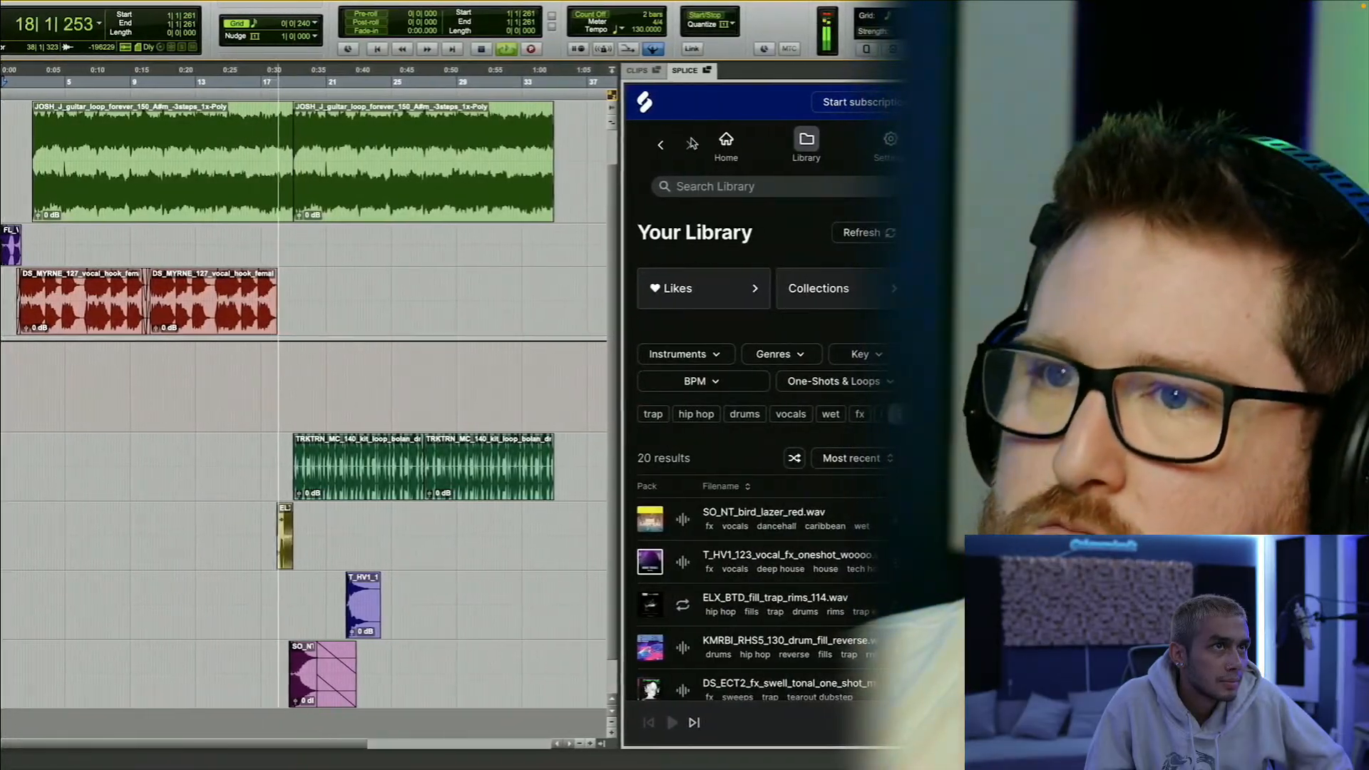
click(721, 143)
scroll(380, 330, up, 5)
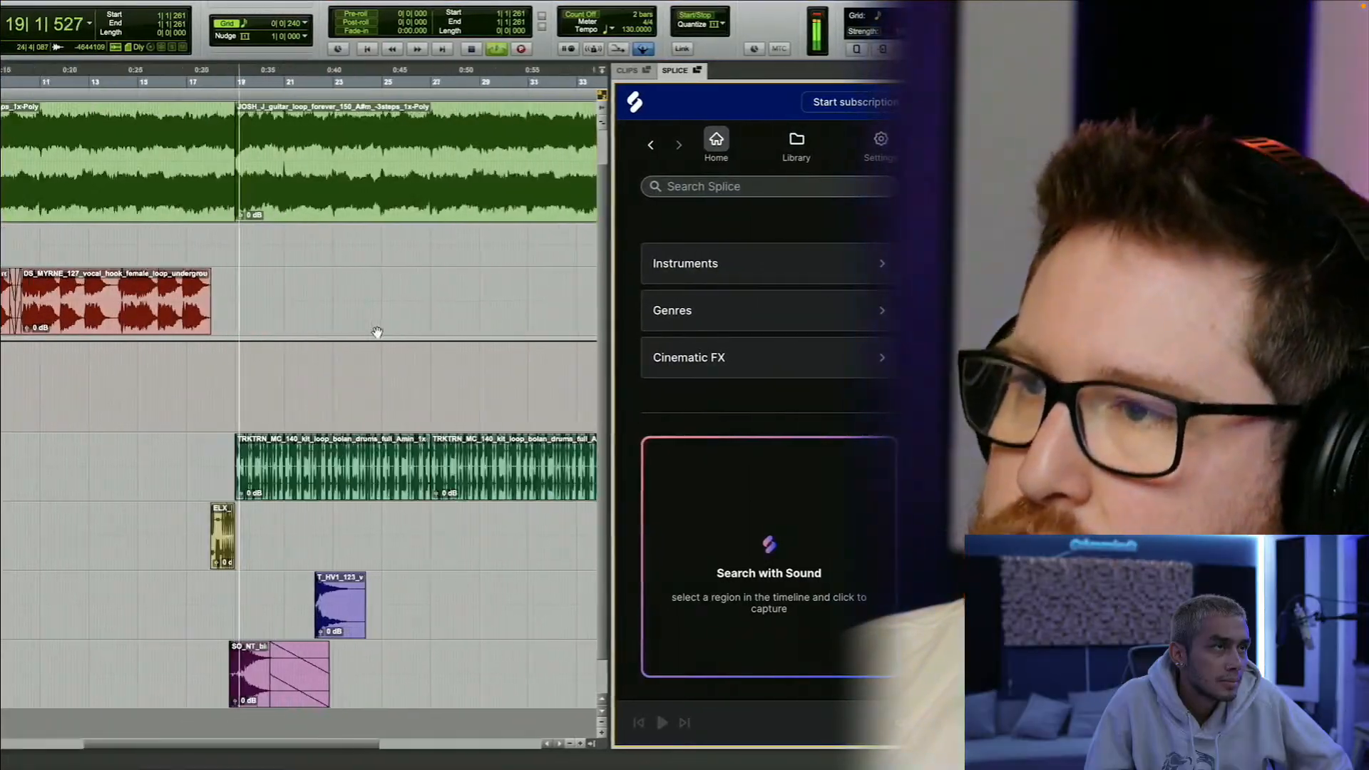
scroll(353, 341, down, 2)
scroll(345, 338, right, 3)
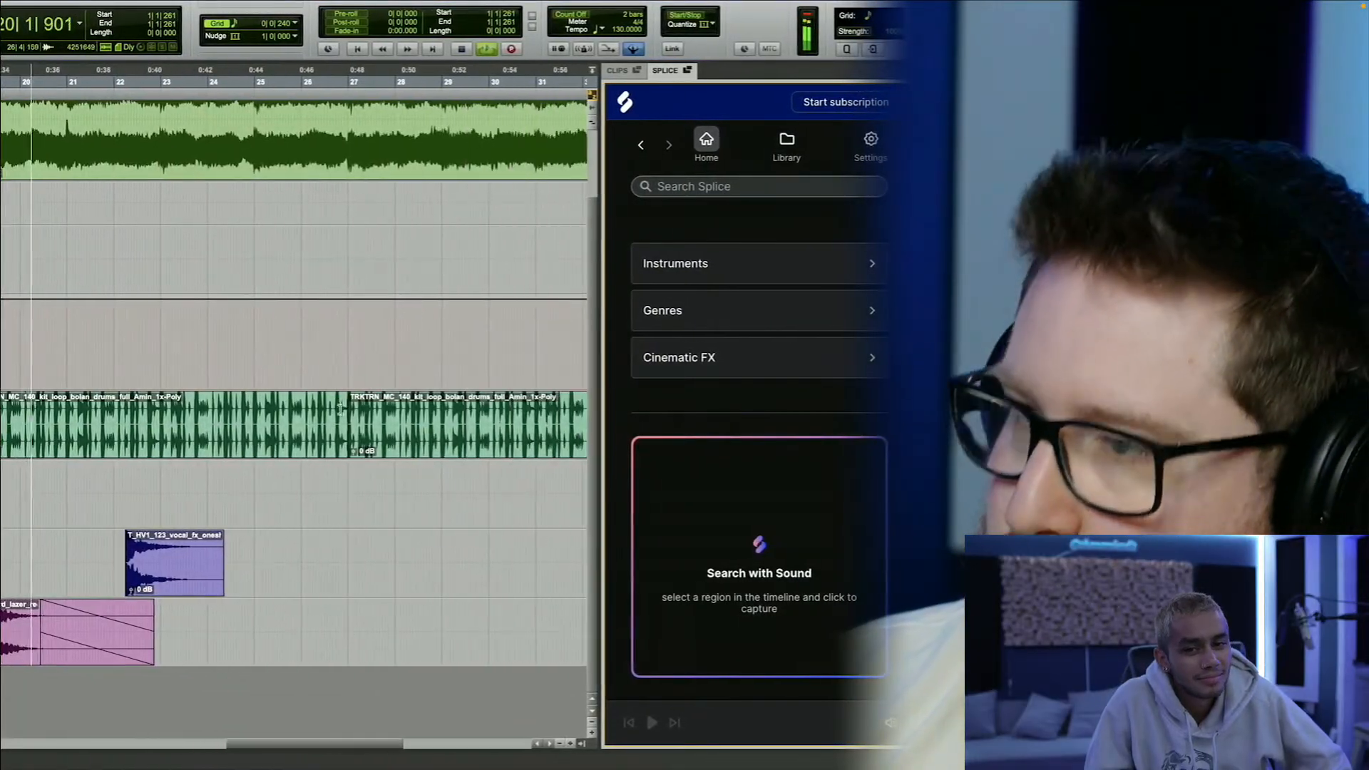
scroll(339, 406, up, 2)
scroll(336, 414, down, 1)
key(space)
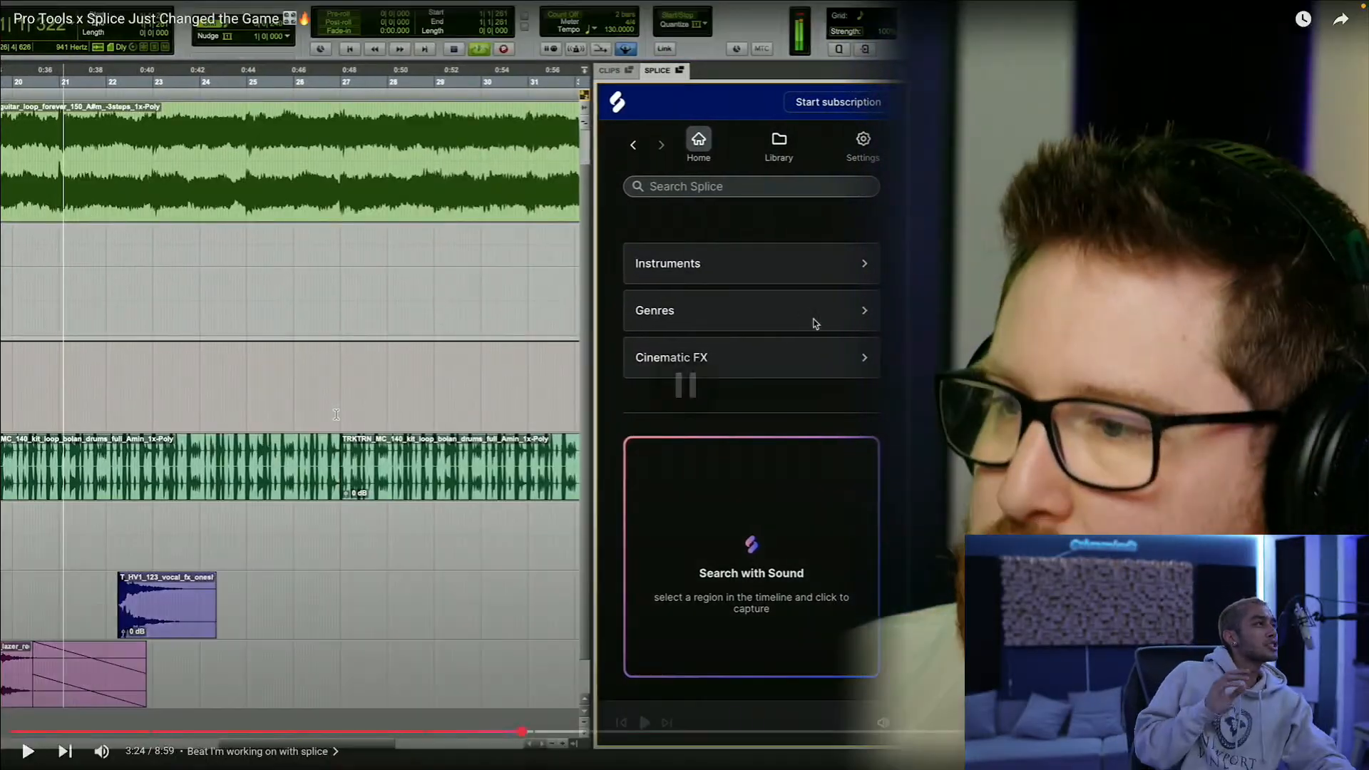
key(space)
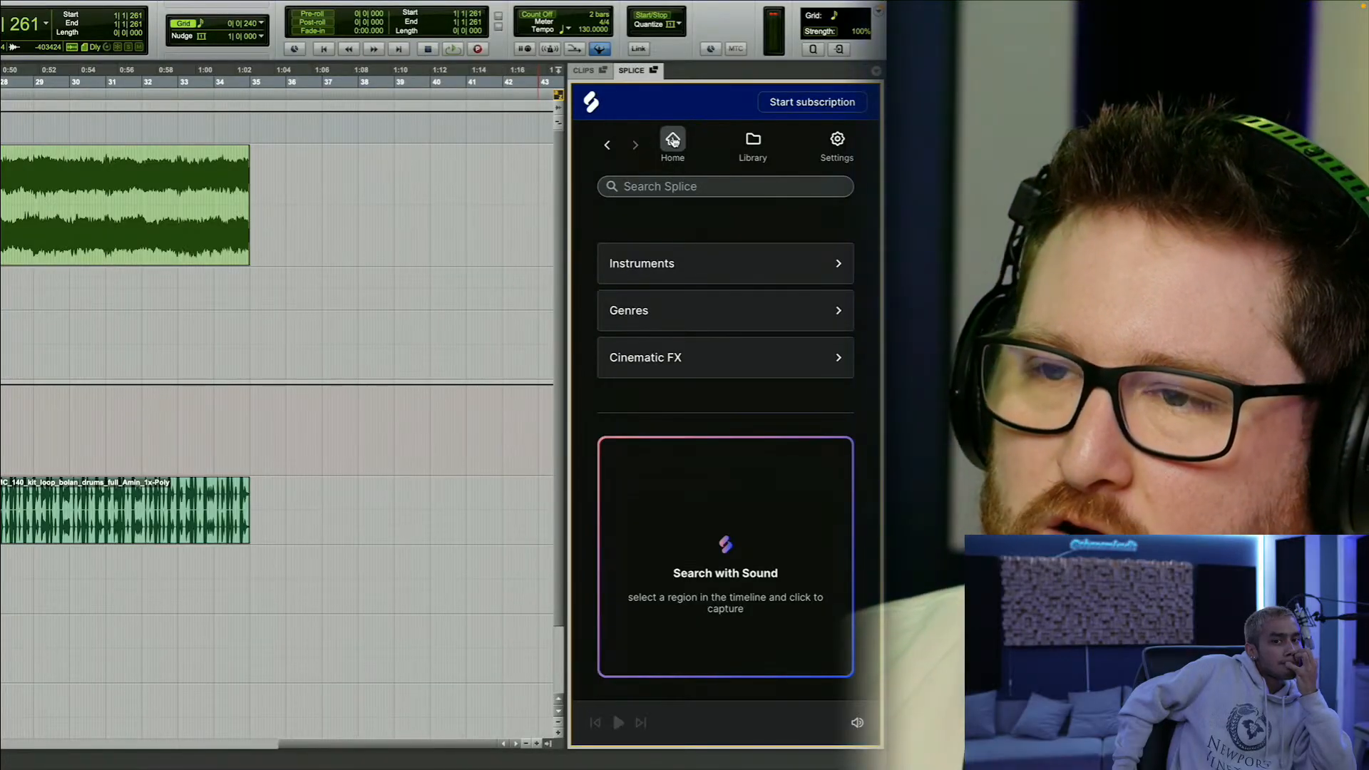
Step: Examine the Instruments, Genres and Cinematic FX categories of the Splice browser as the video goes through them
click(678, 263)
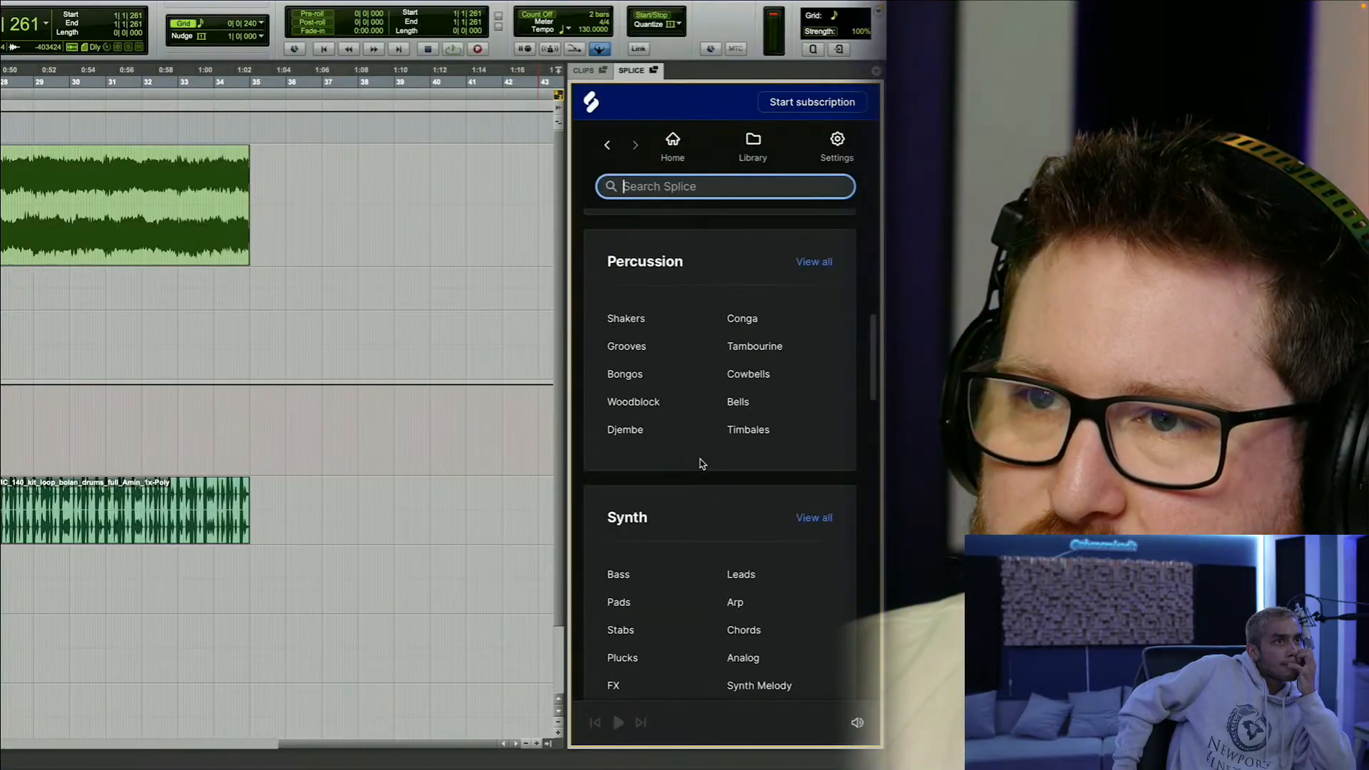
scroll(702, 464, up, 8)
click(607, 145)
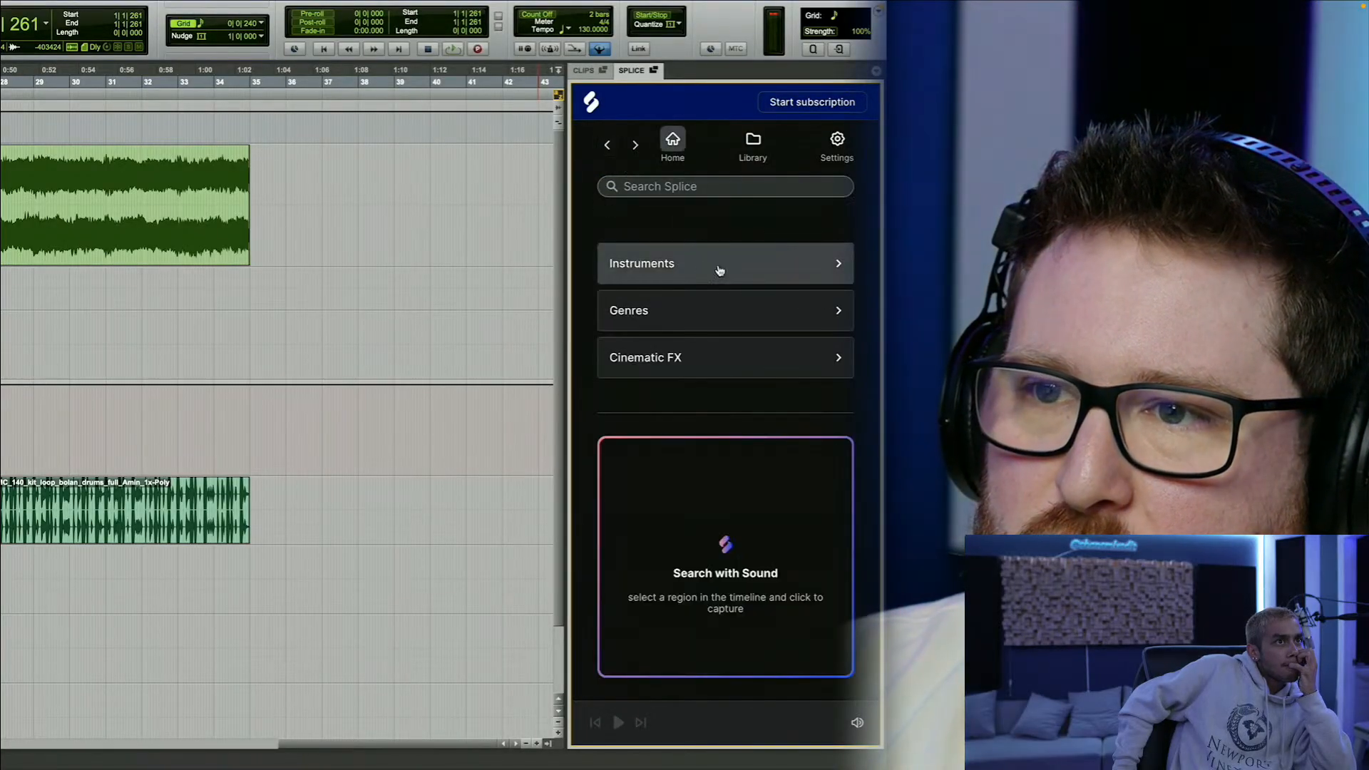
click(683, 314)
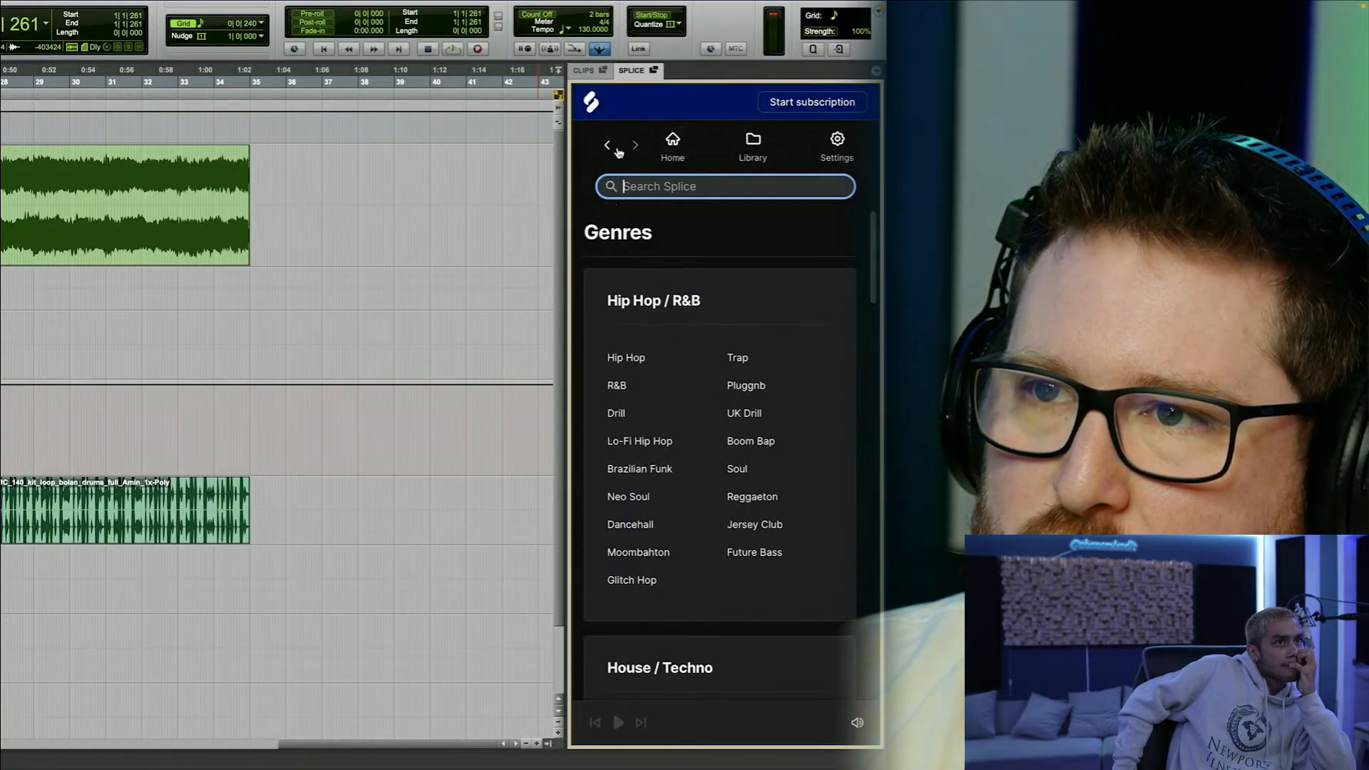
click(618, 151)
click(678, 354)
scroll(675, 456, down, 5)
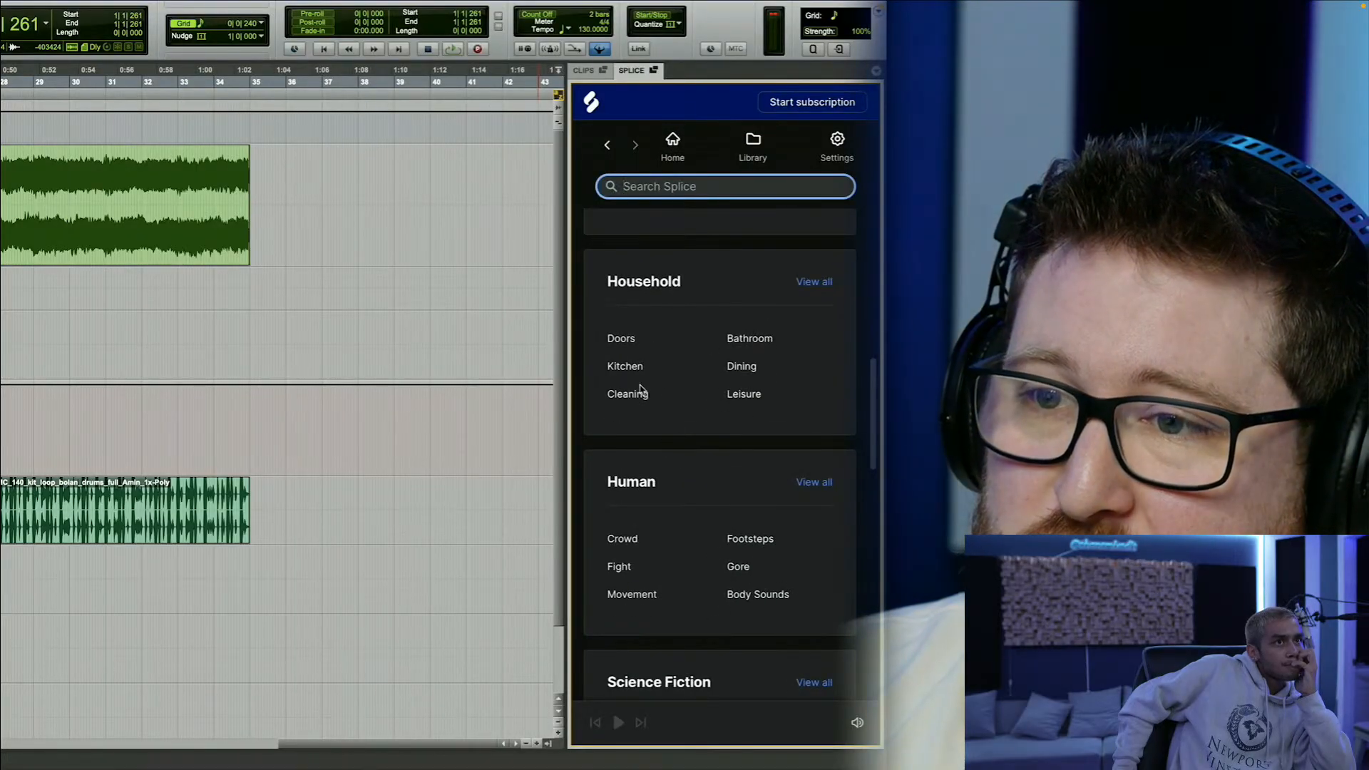
scroll(705, 529, down, 10)
scroll(678, 526, up, 15)
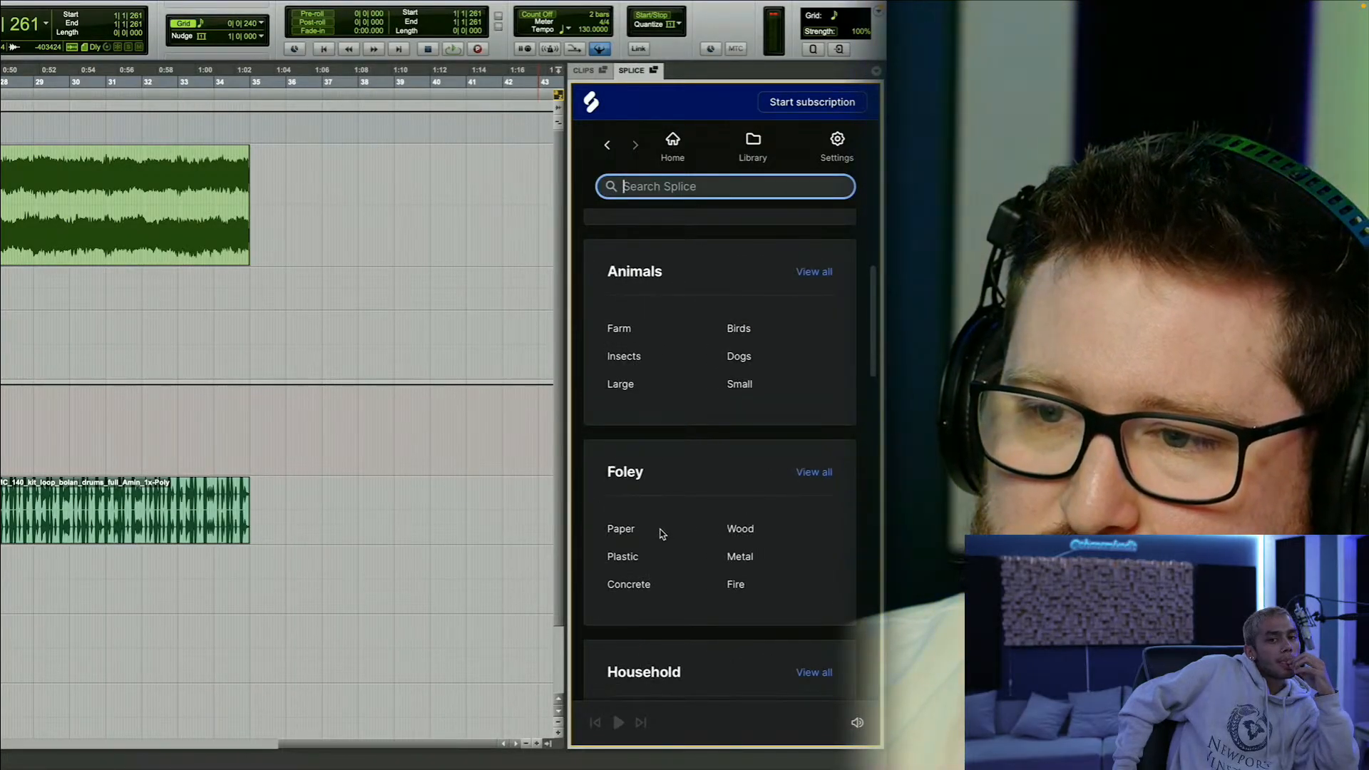
scroll(665, 535, down, 5)
scroll(665, 533, down, 6)
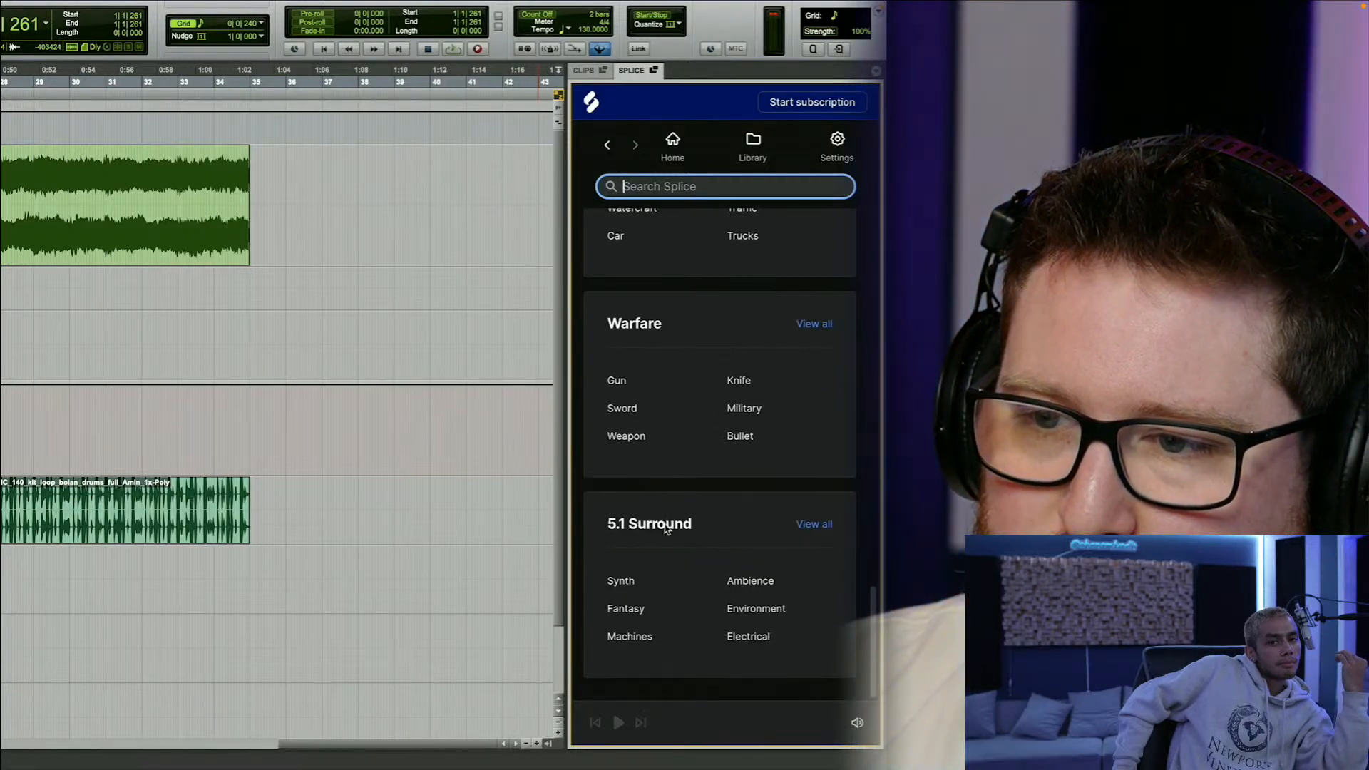
Step: Look through the remaining Cinematic FX categories, from 5.1 Surround back to Ambience, until the video returns to the Splice home page
scroll(667, 529, up, 15)
scroll(667, 529, down, 10)
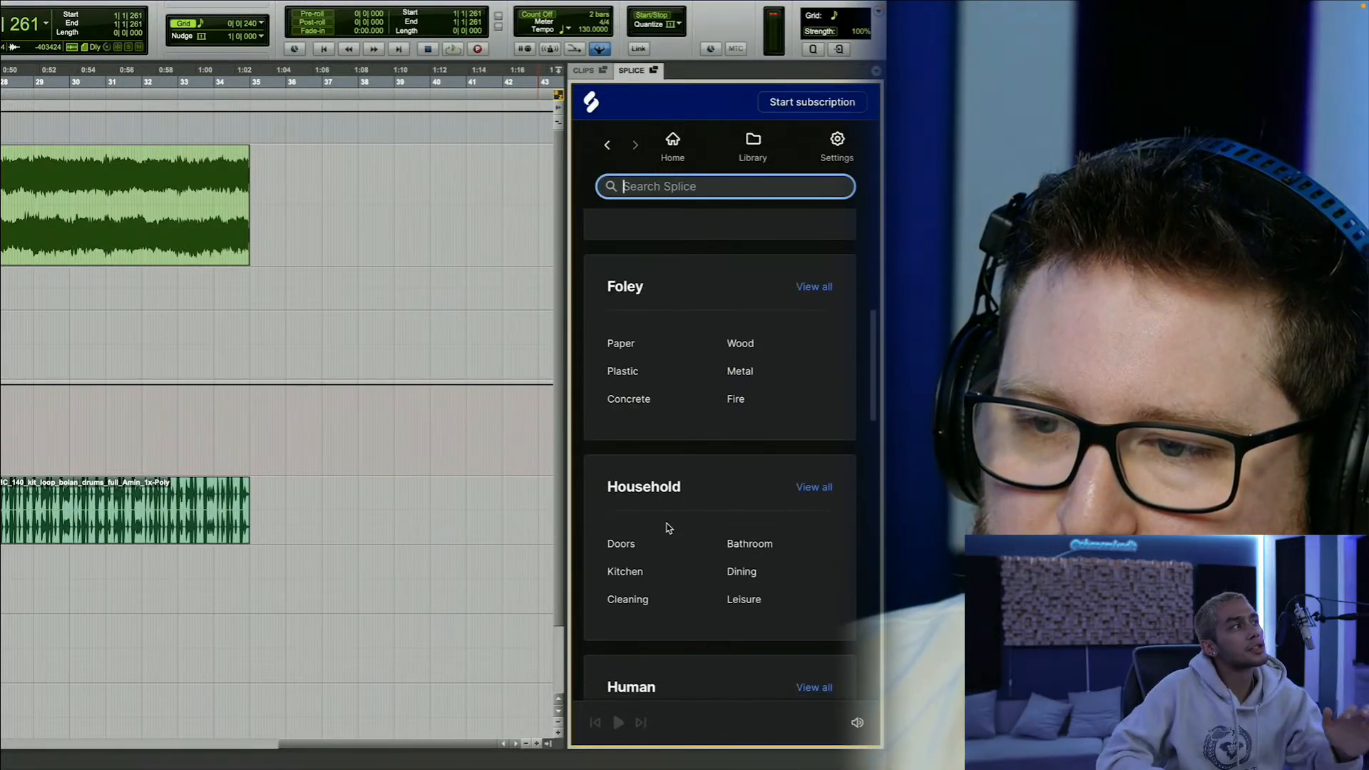
scroll(669, 528, up, 10)
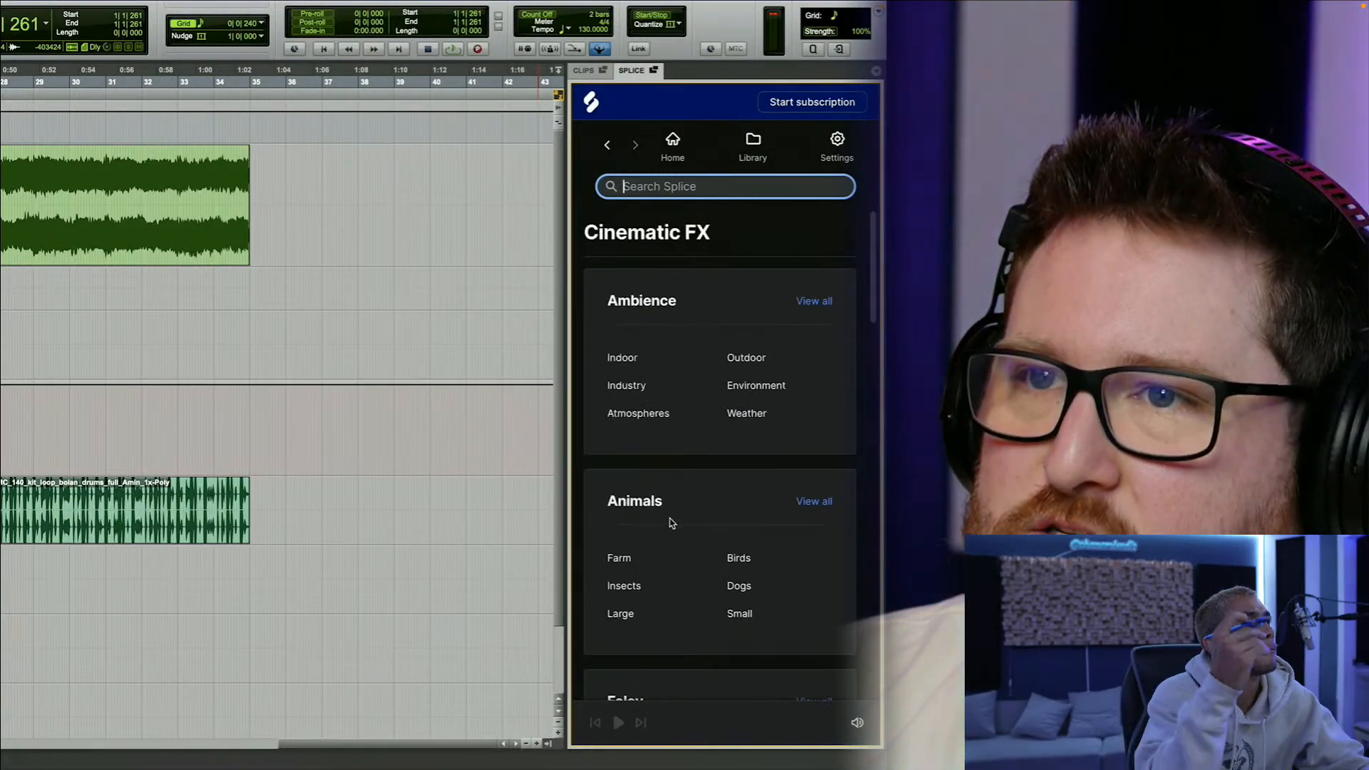
click(606, 144)
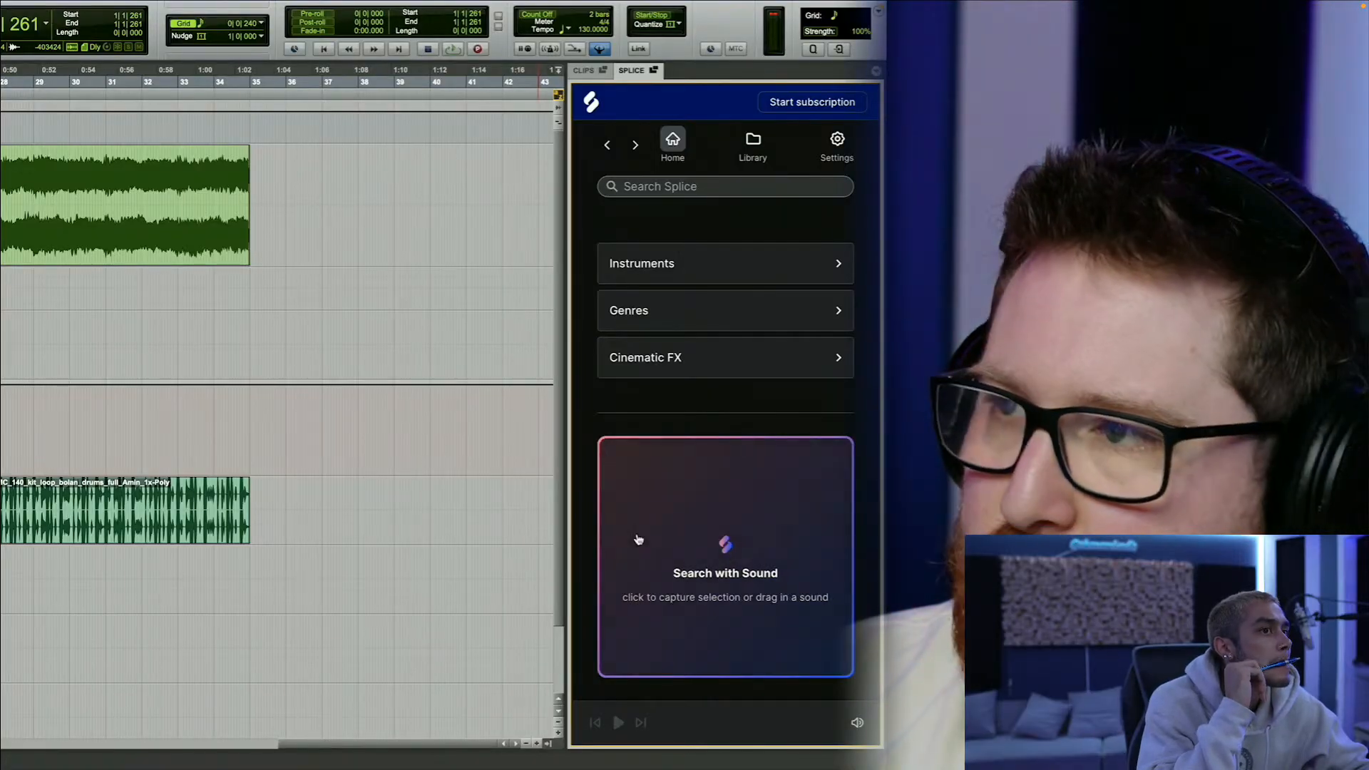
Step: Watch the Search with Sound demonstration, from capturing the guitar loop selection to previewing the reference and browsing the matching samples
click(177, 254)
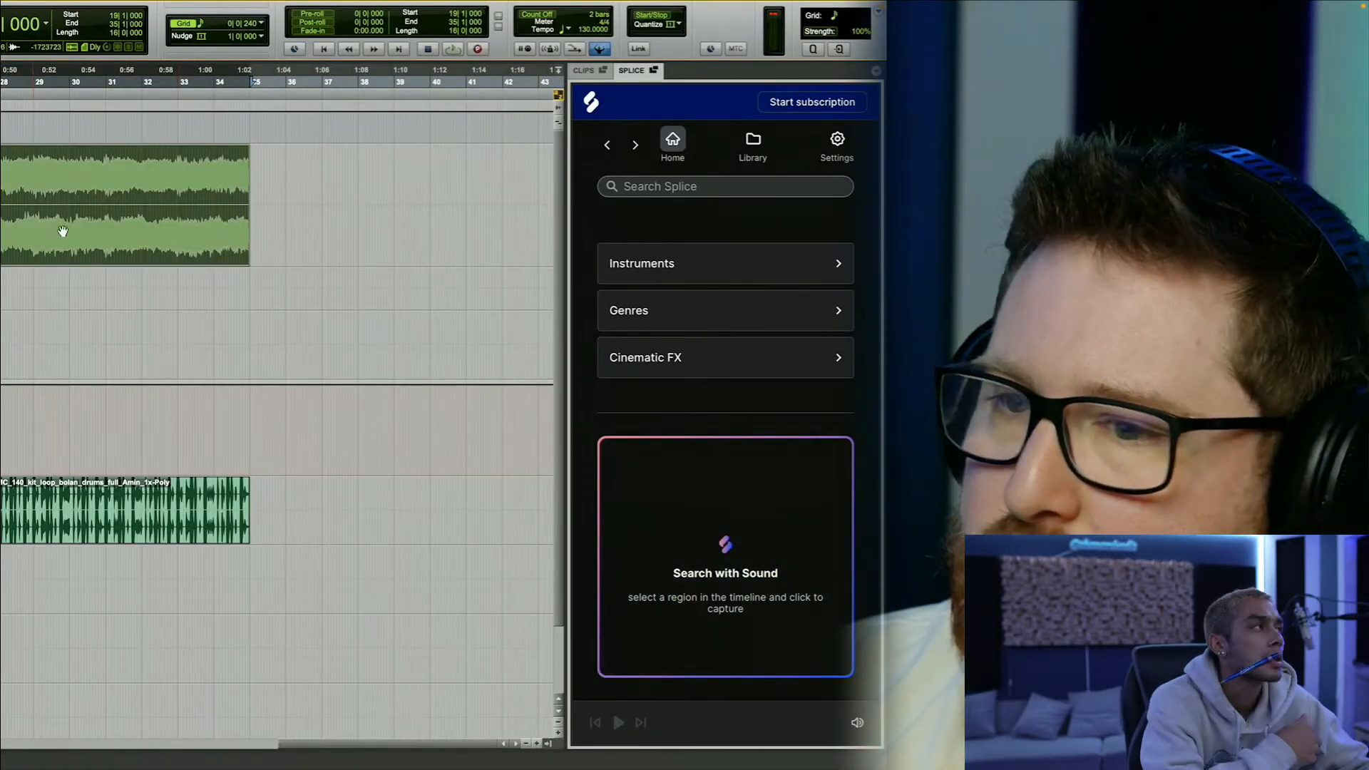
click(841, 620)
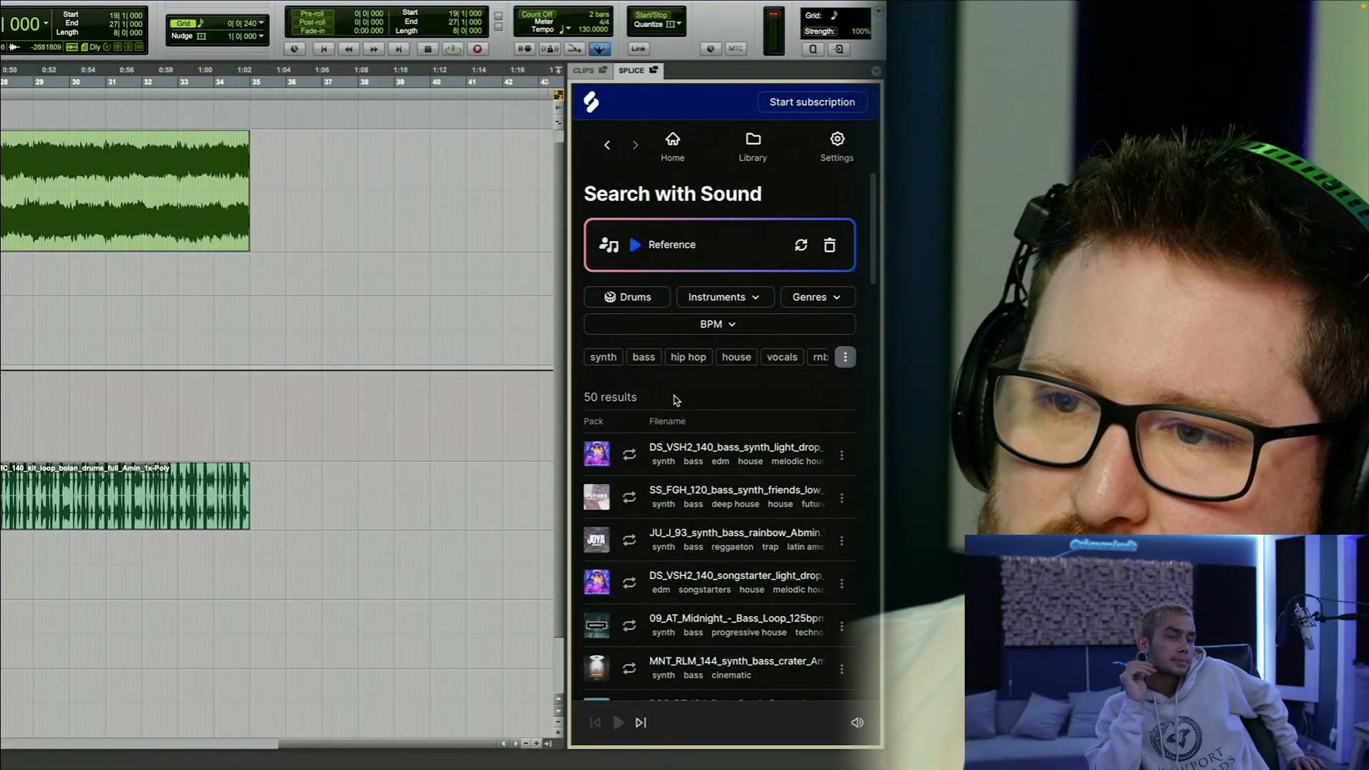
scroll(676, 400, down, 1)
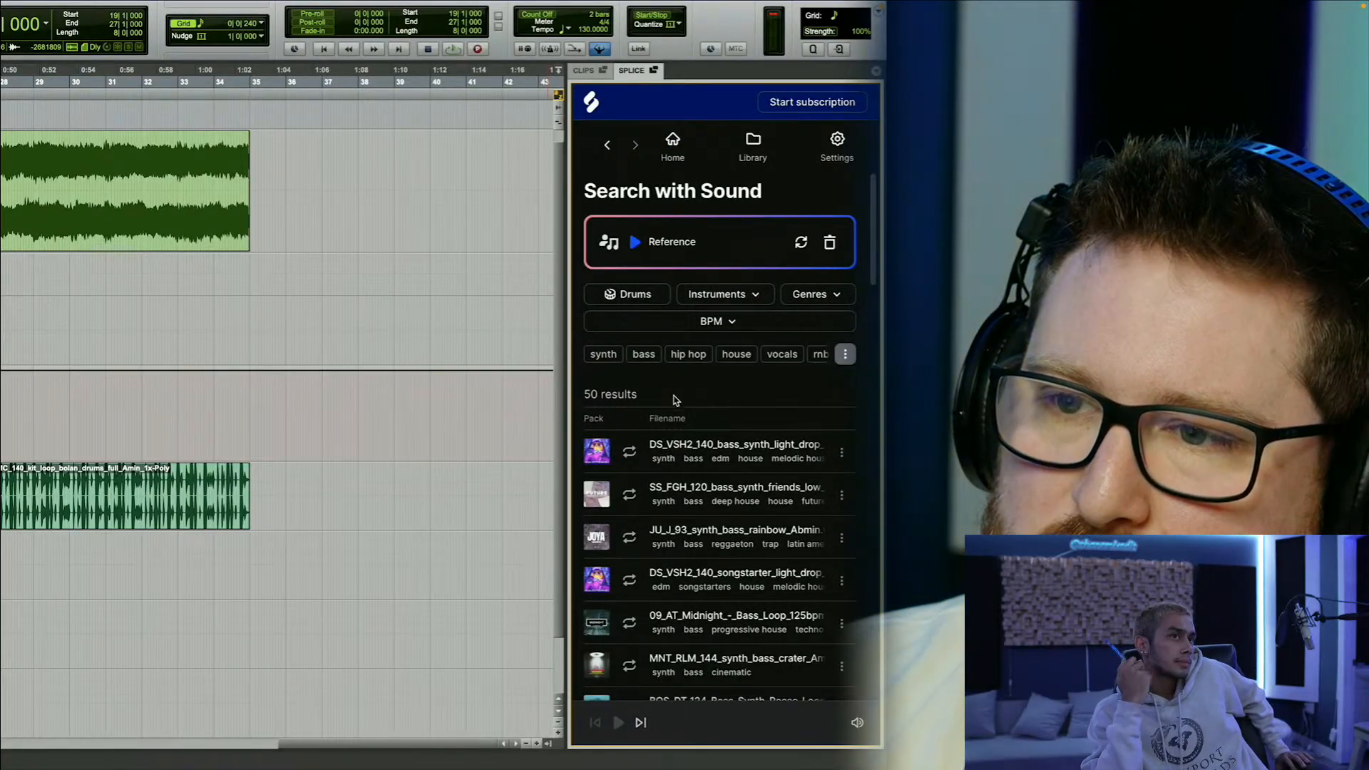
click(127, 226)
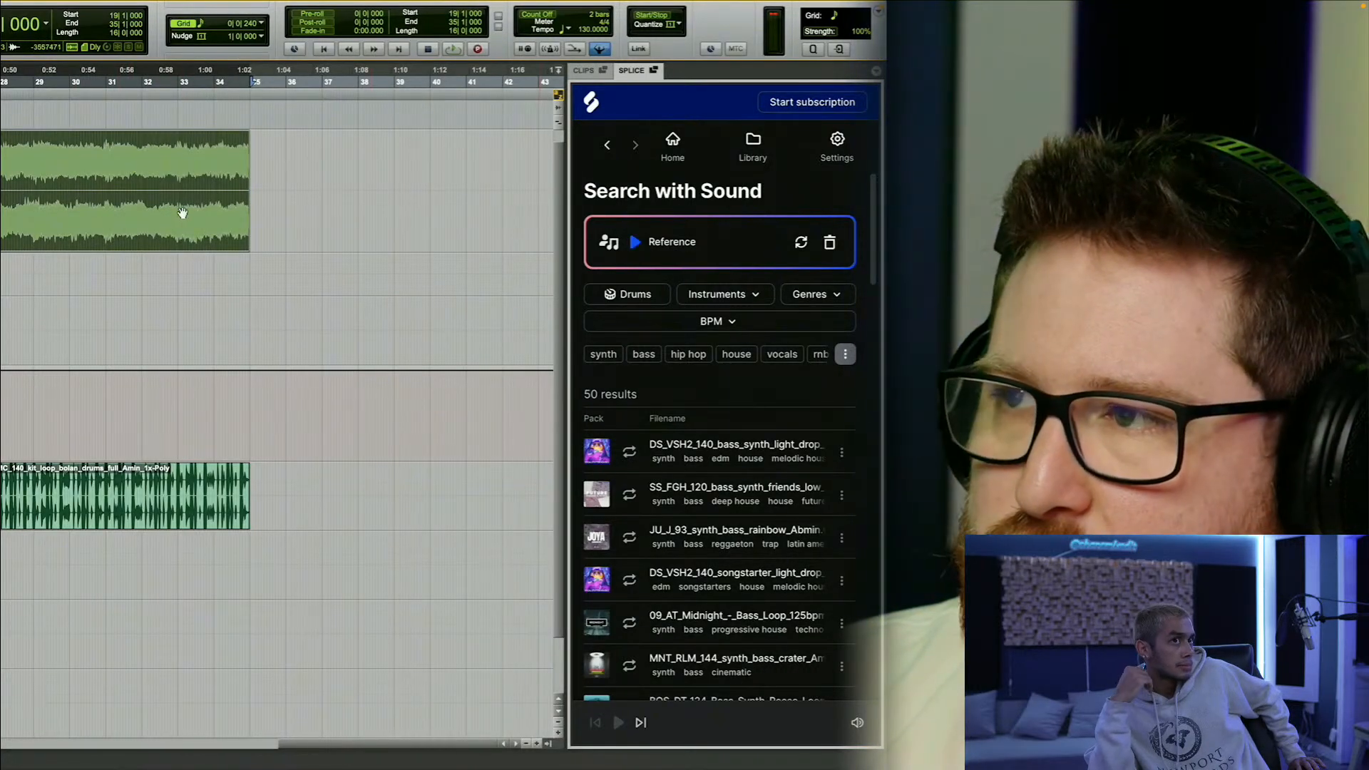
click(637, 244)
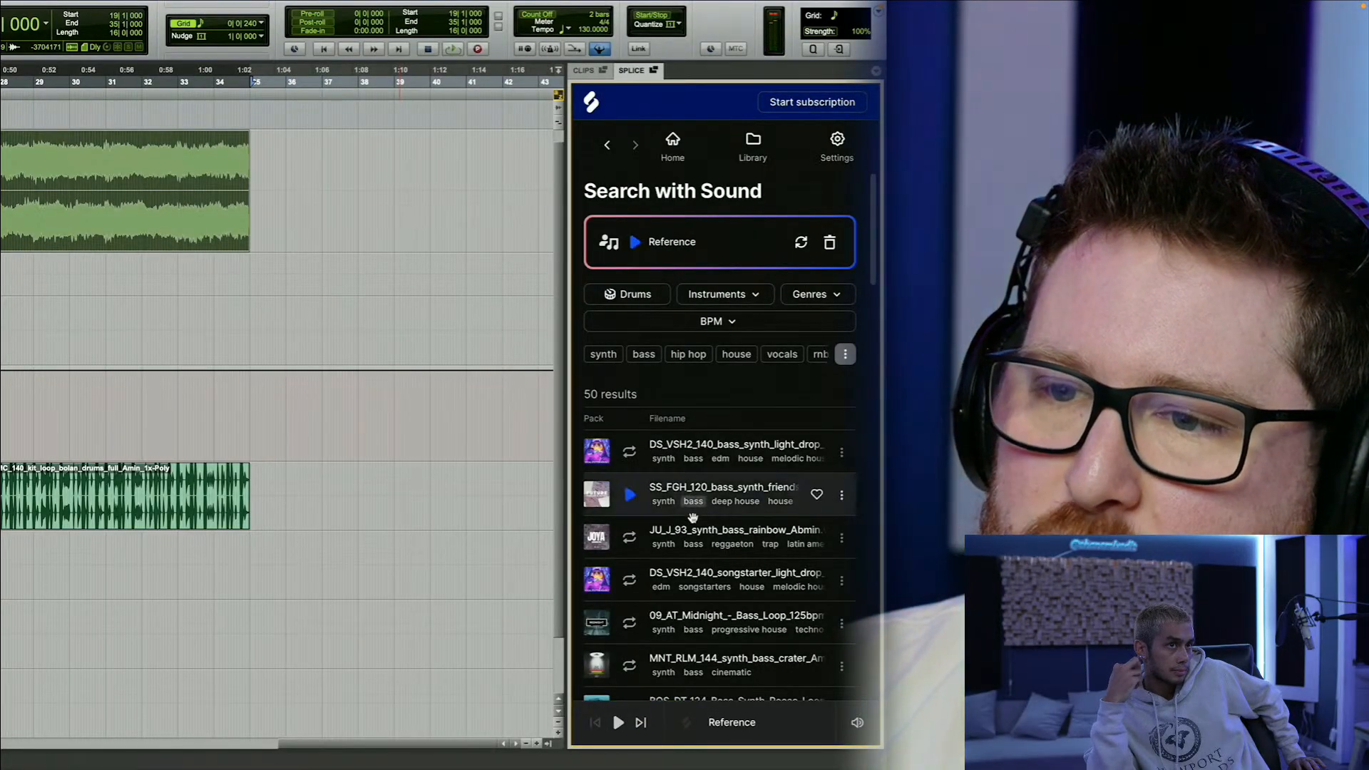
scroll(690, 499, down, 3)
scroll(250, 255, left, 5)
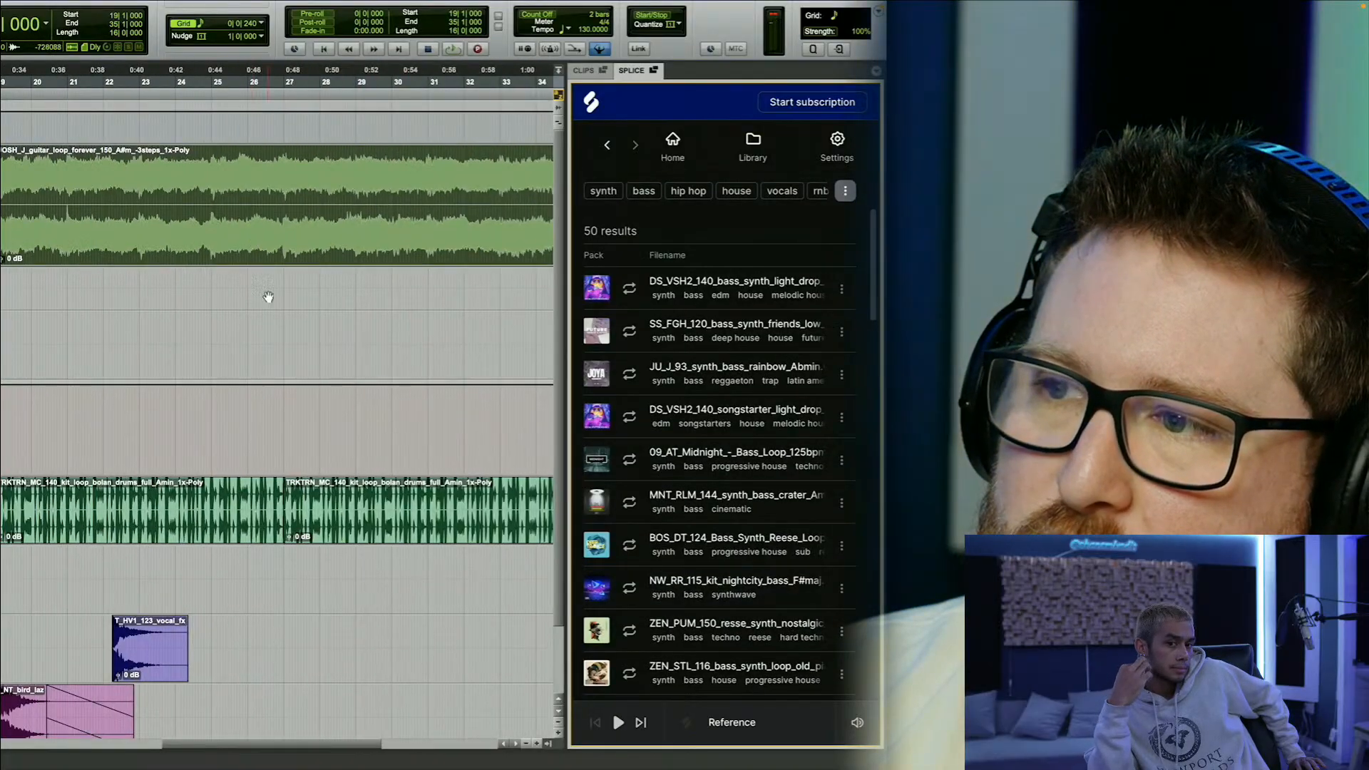
Step: Pause the "How to use splice" chapter at 5:24 during the Timestretch explanation and resume playback
mouse_move(815, 323)
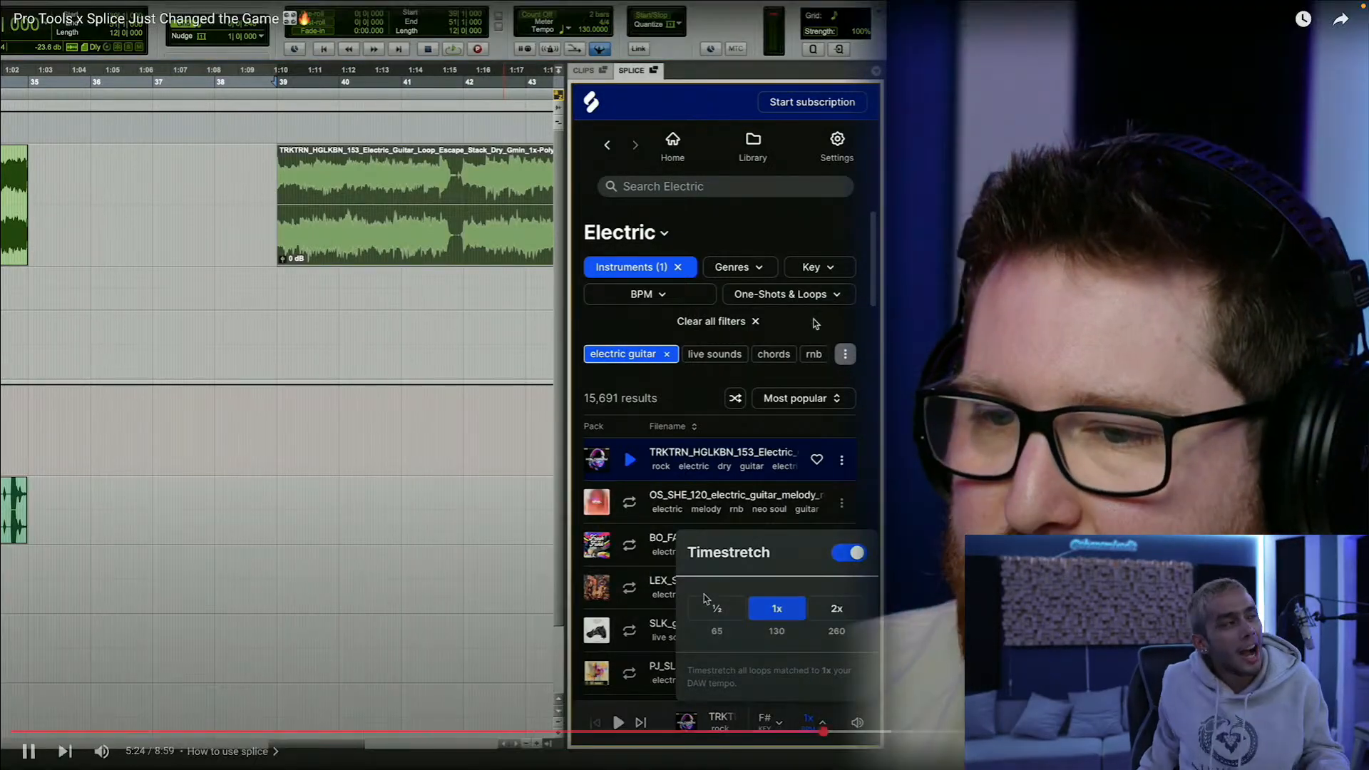
click(816, 323)
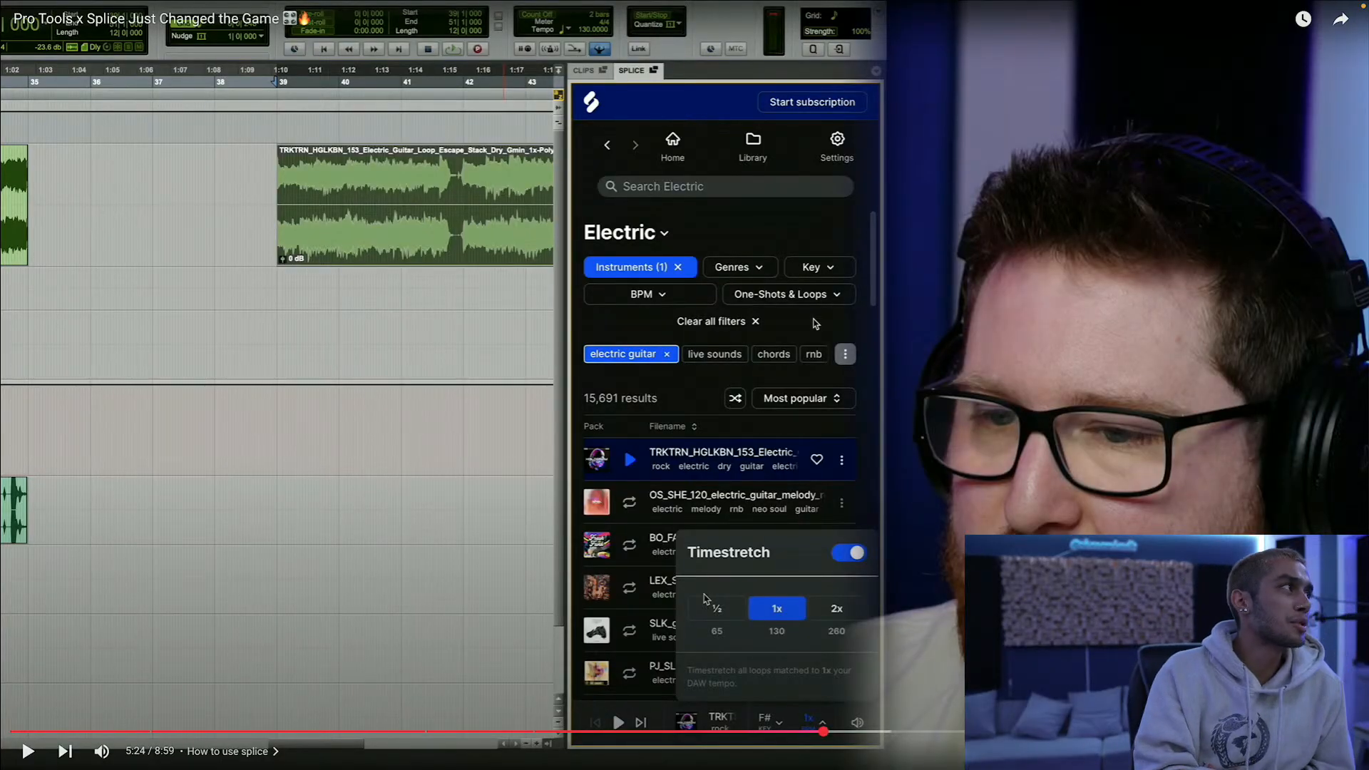
click(816, 323)
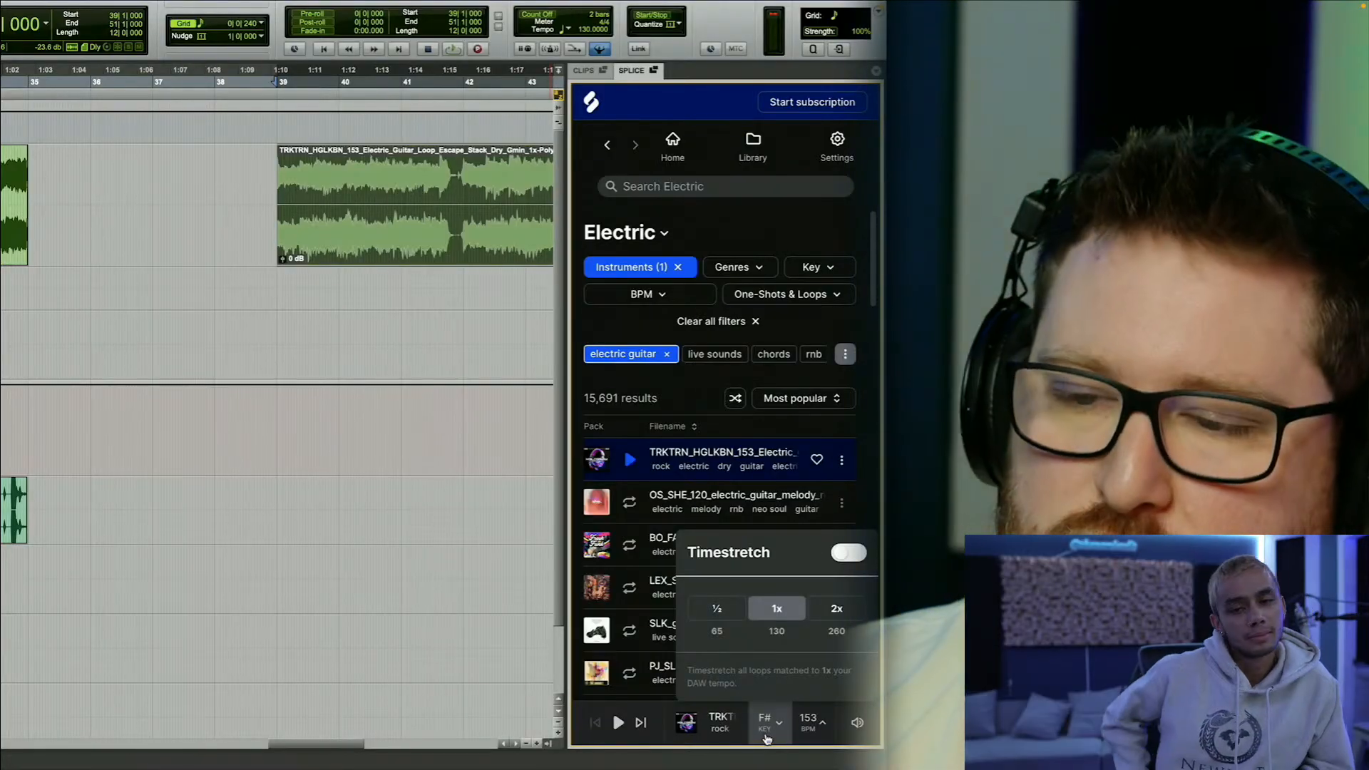
Step: Leave the full-screen video at 6:09 and switch to the Hunter Beat 1 session in Pro Tools
mouse_move(711, 379)
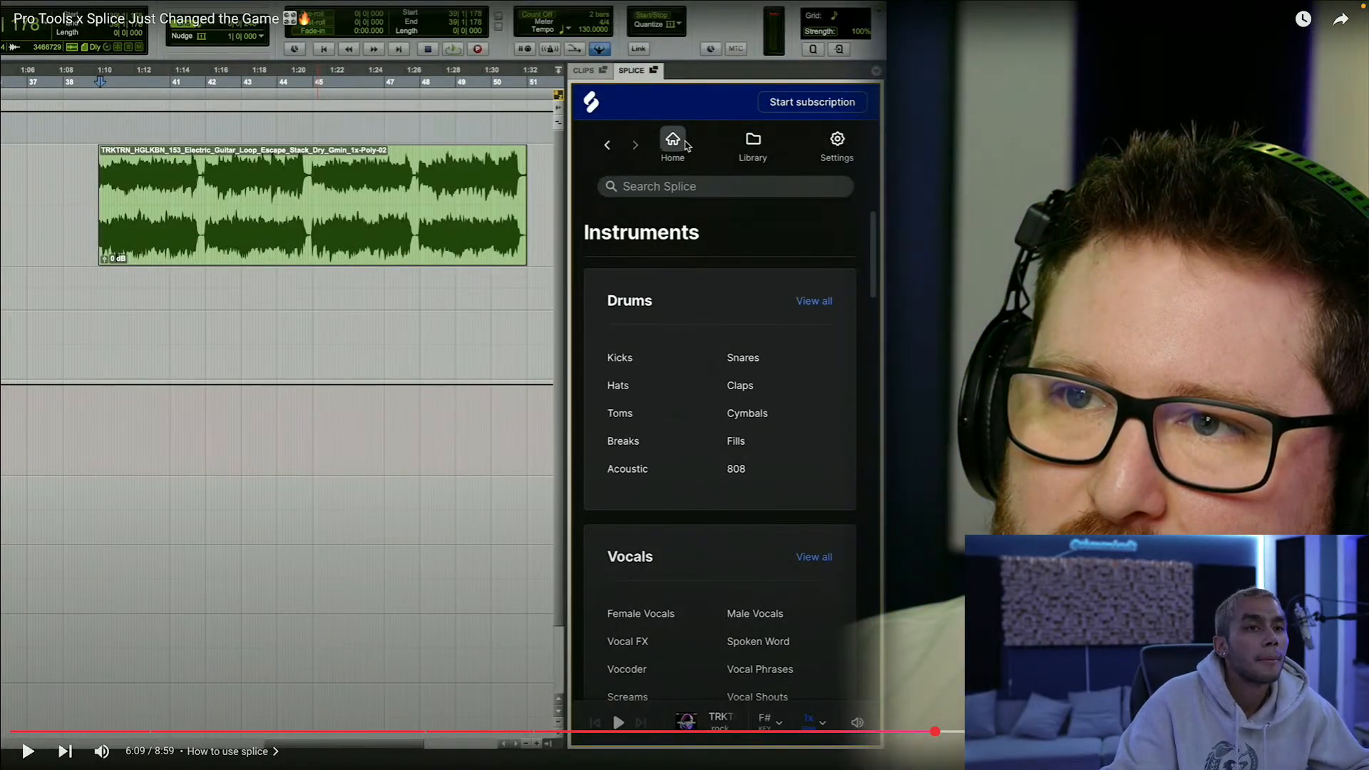
key(Escape)
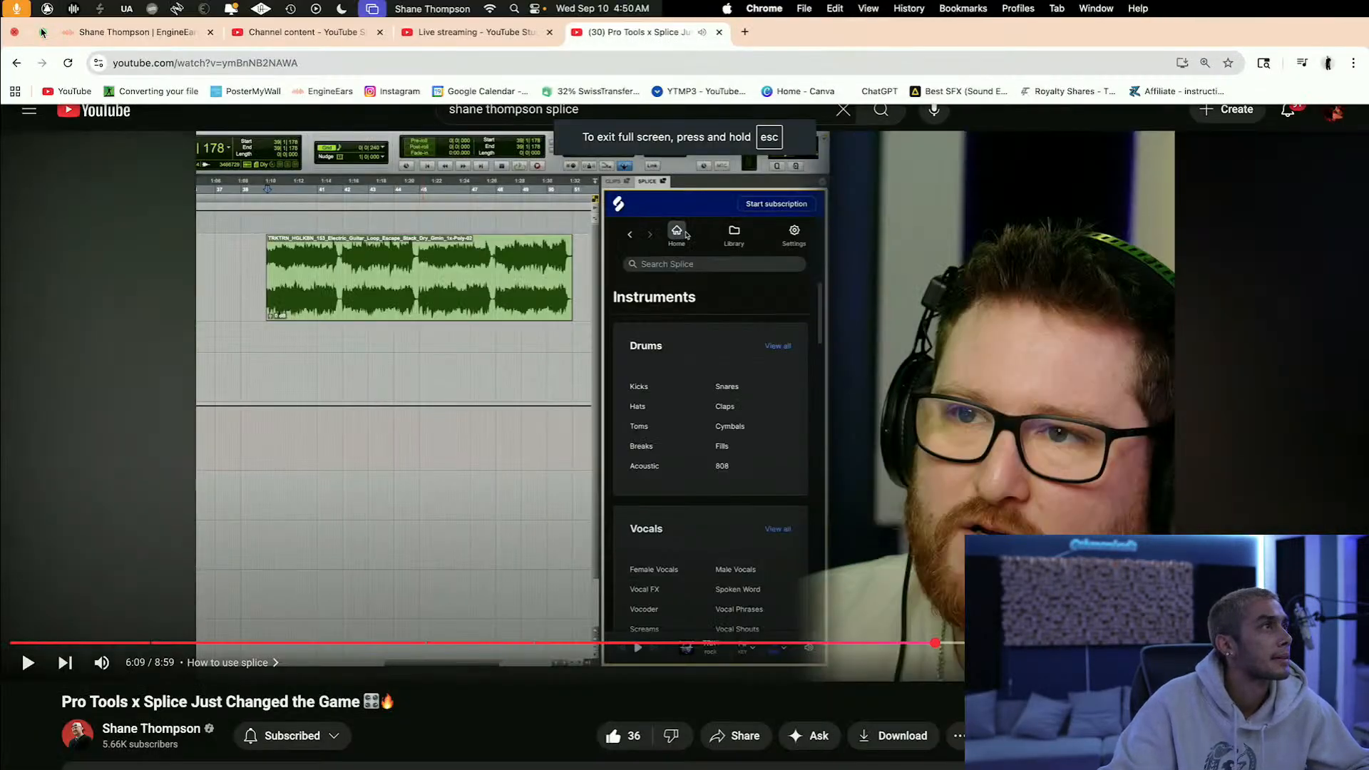
click(41, 28)
click(34, 83)
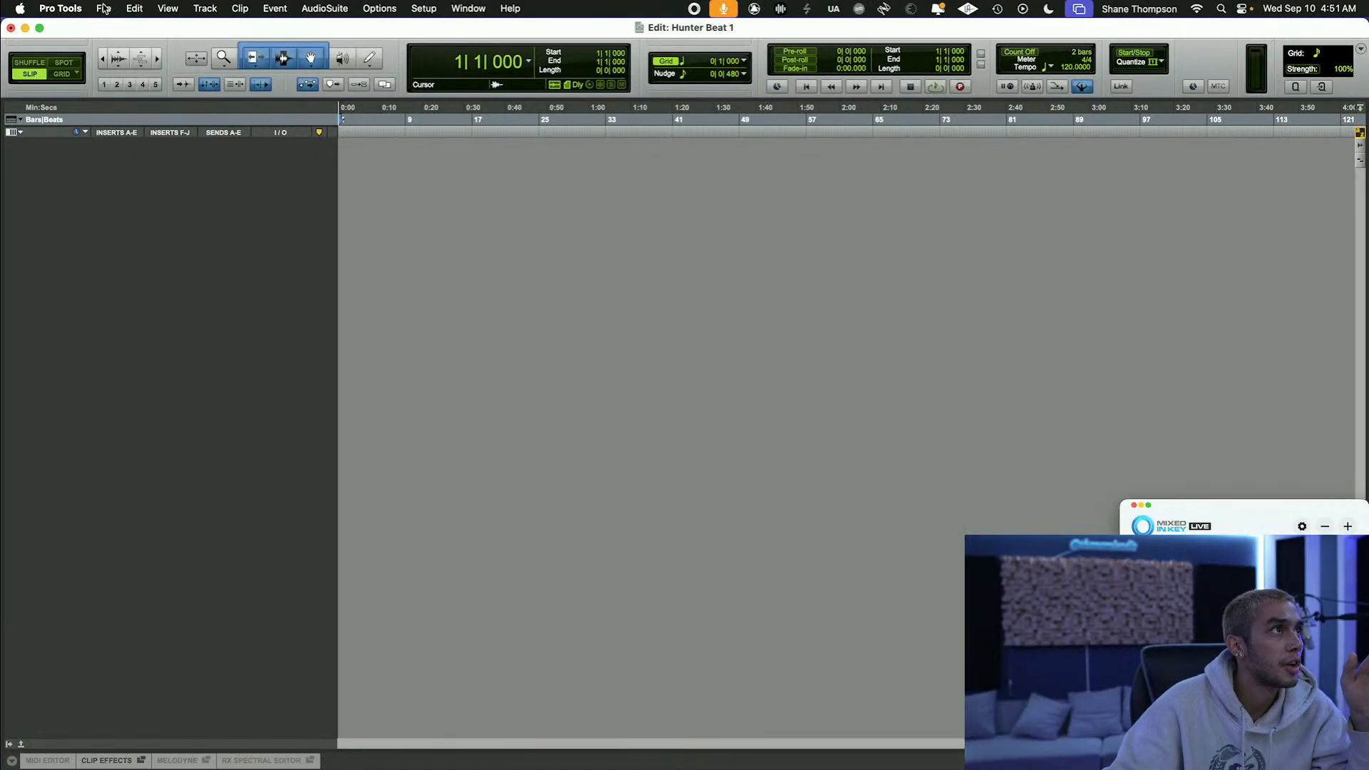
Step: Create three new stereo audio tracks in the empty session using the name Loop 1
click(104, 9)
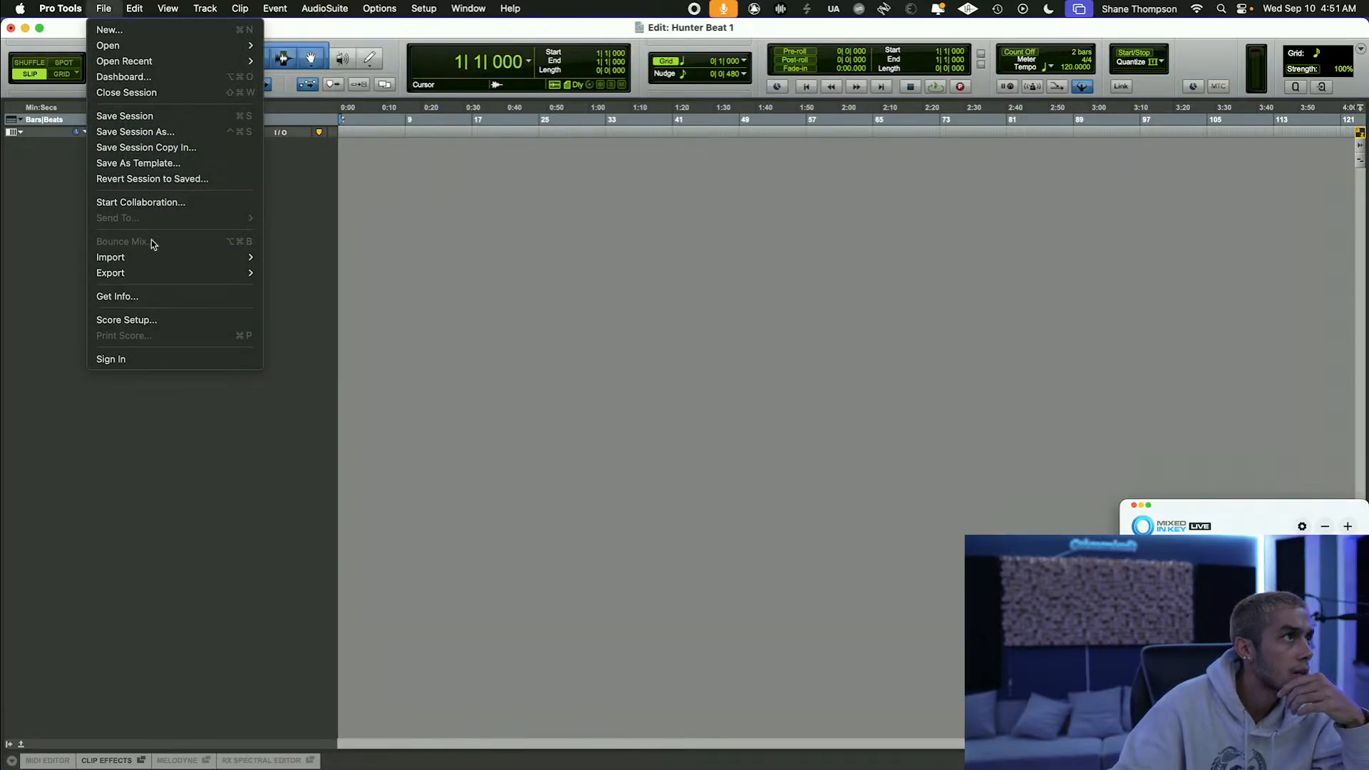
click(213, 10)
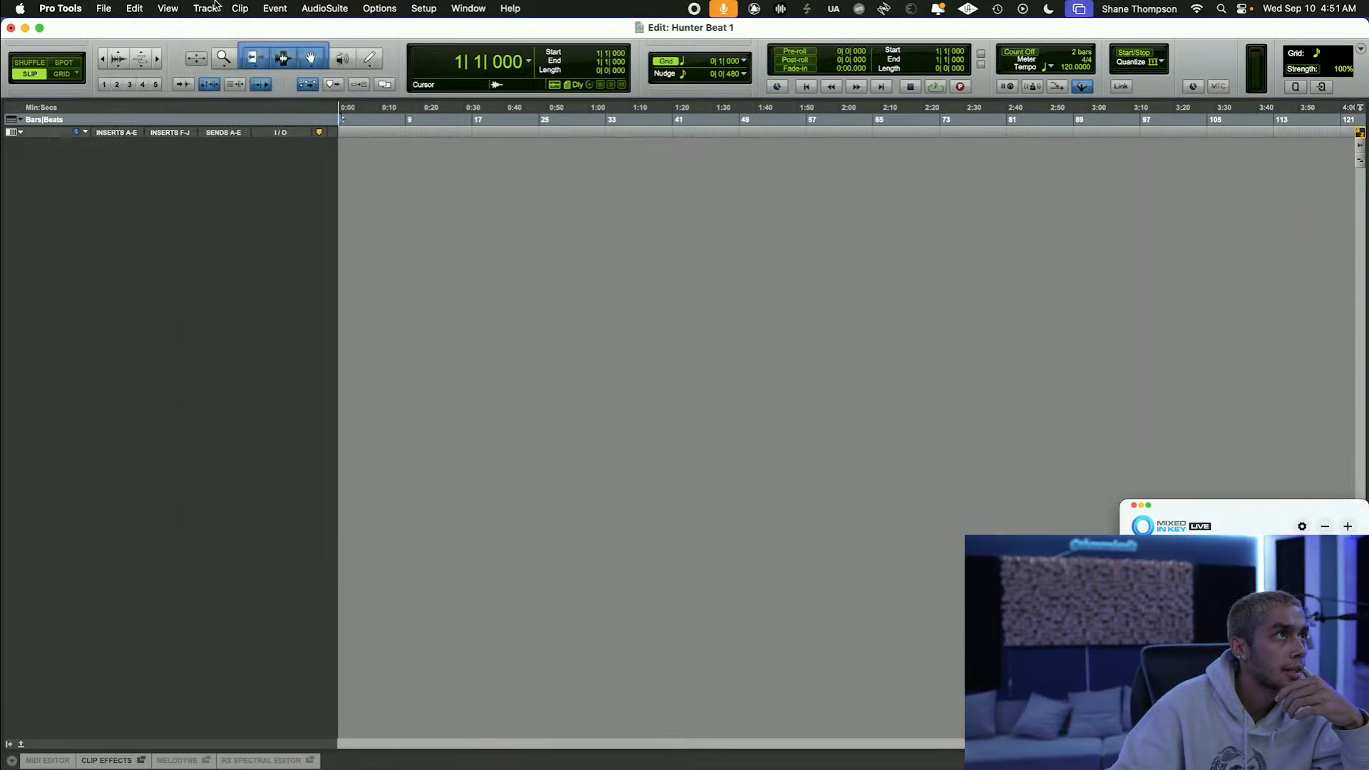
click(214, 10)
click(207, 30)
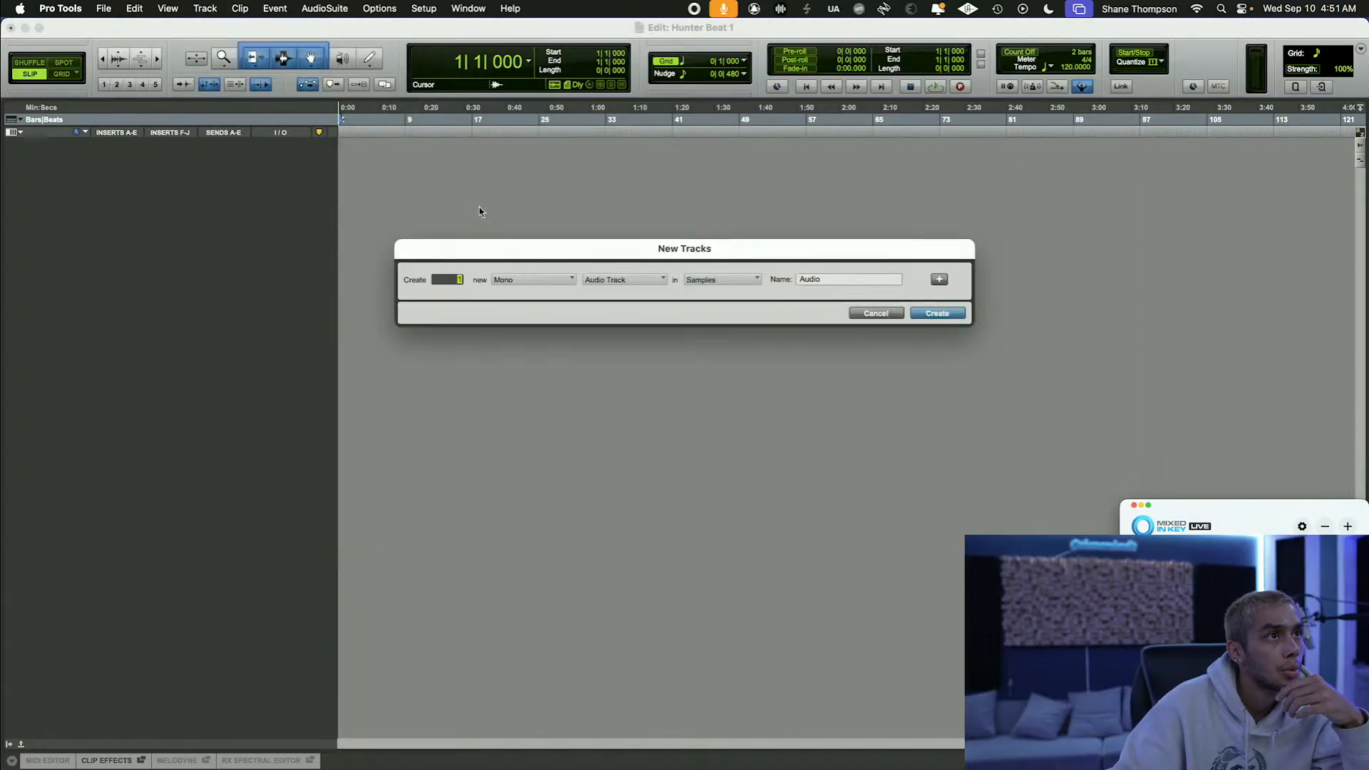
click(560, 280)
click(560, 301)
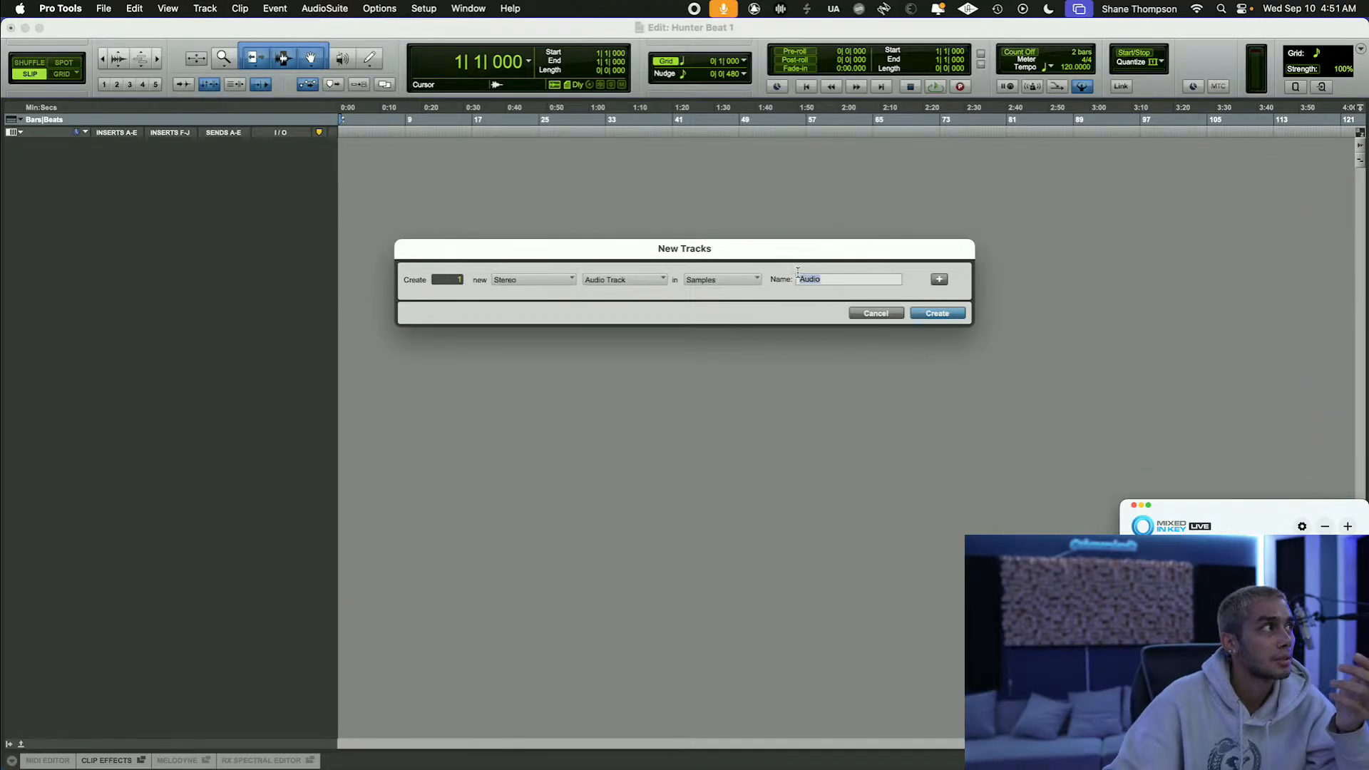
key(BackSpace)
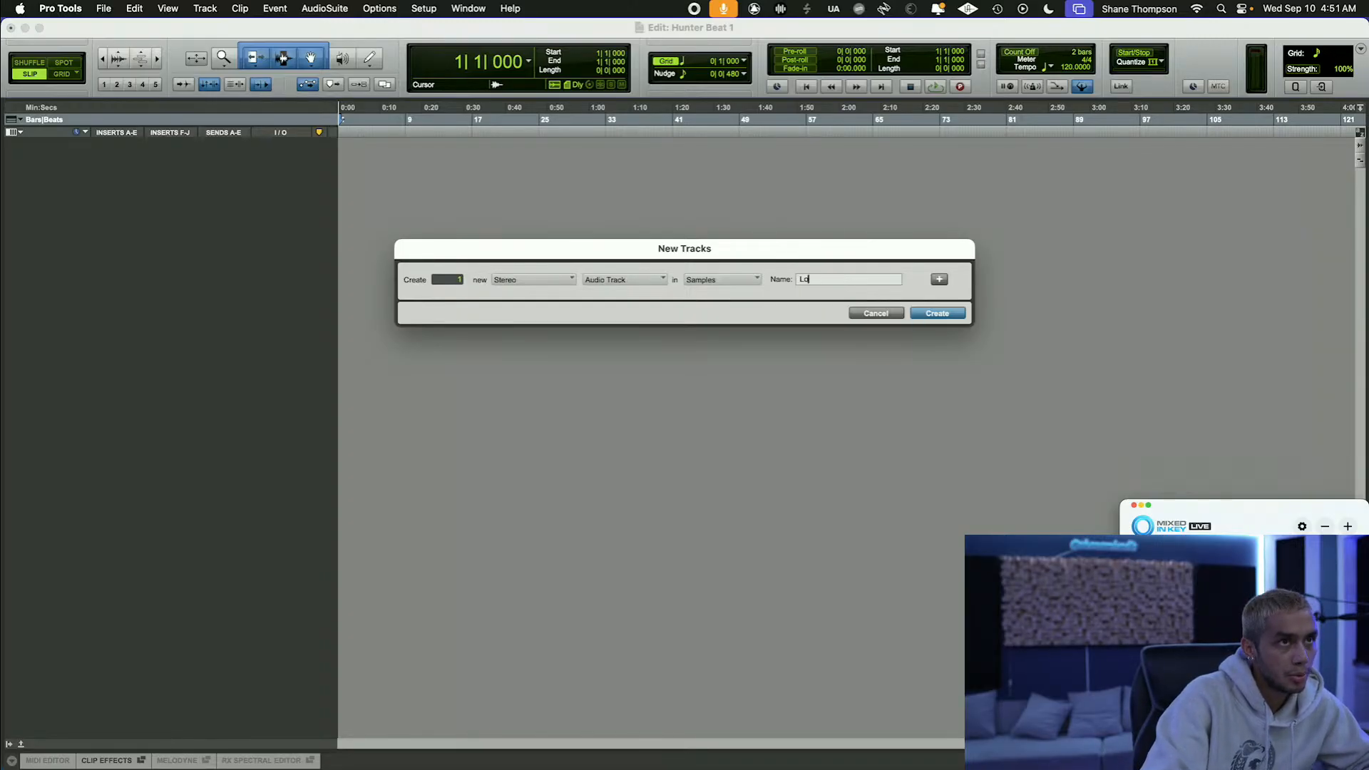
text(Loop 1)
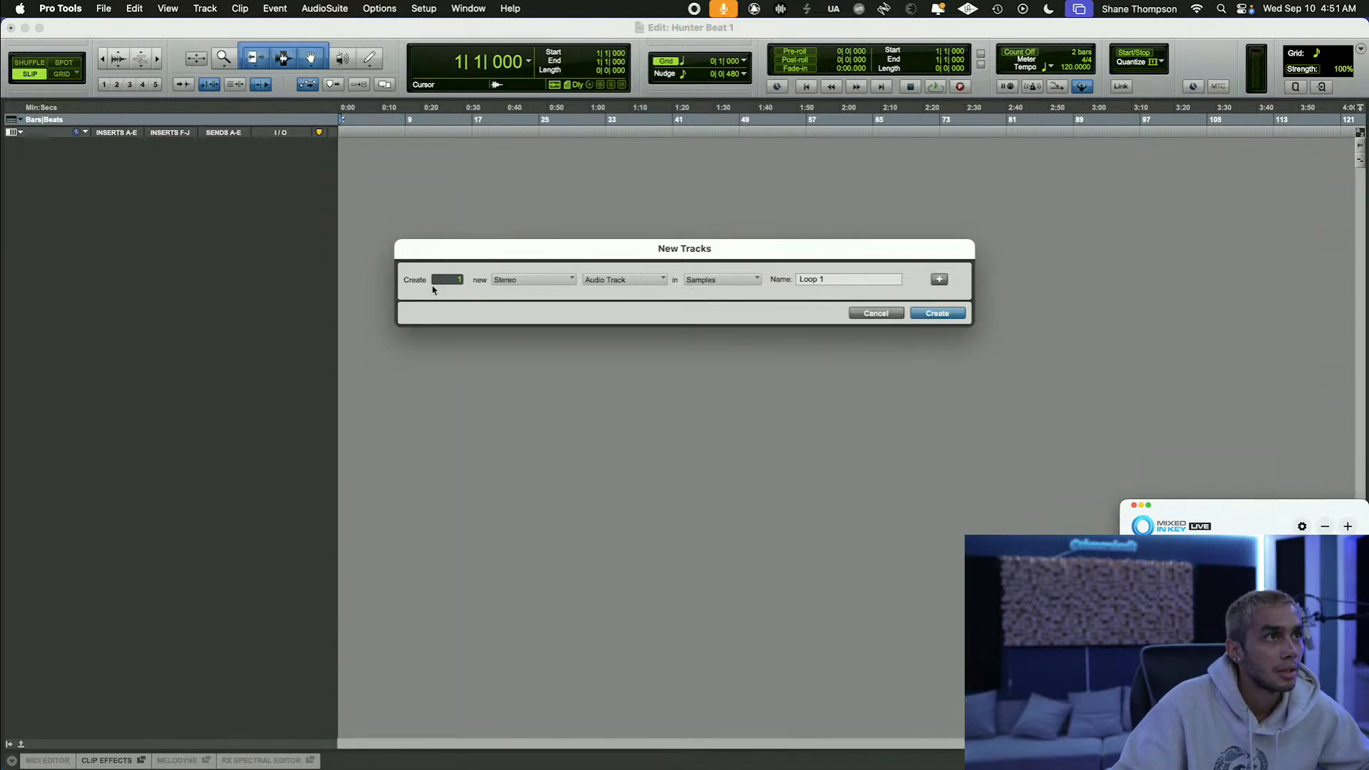
text(3)
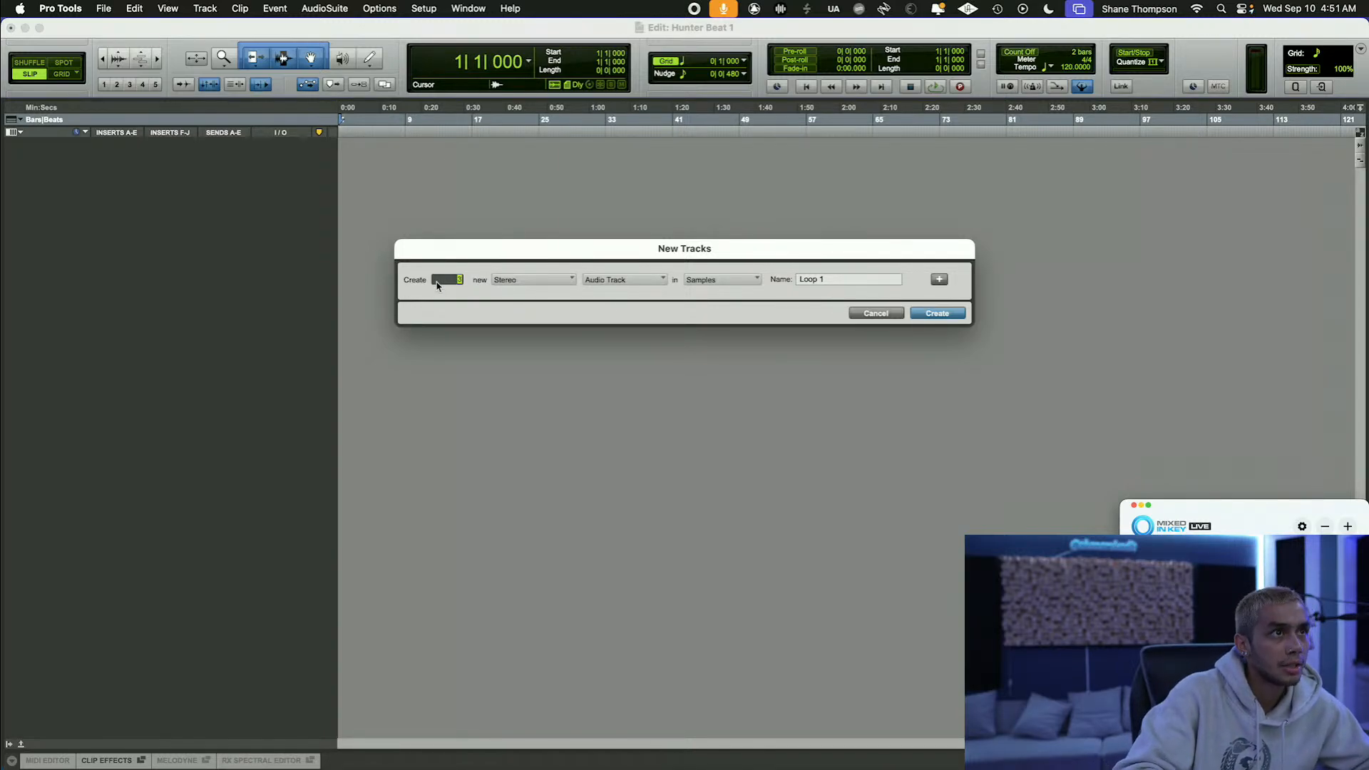
key(Return)
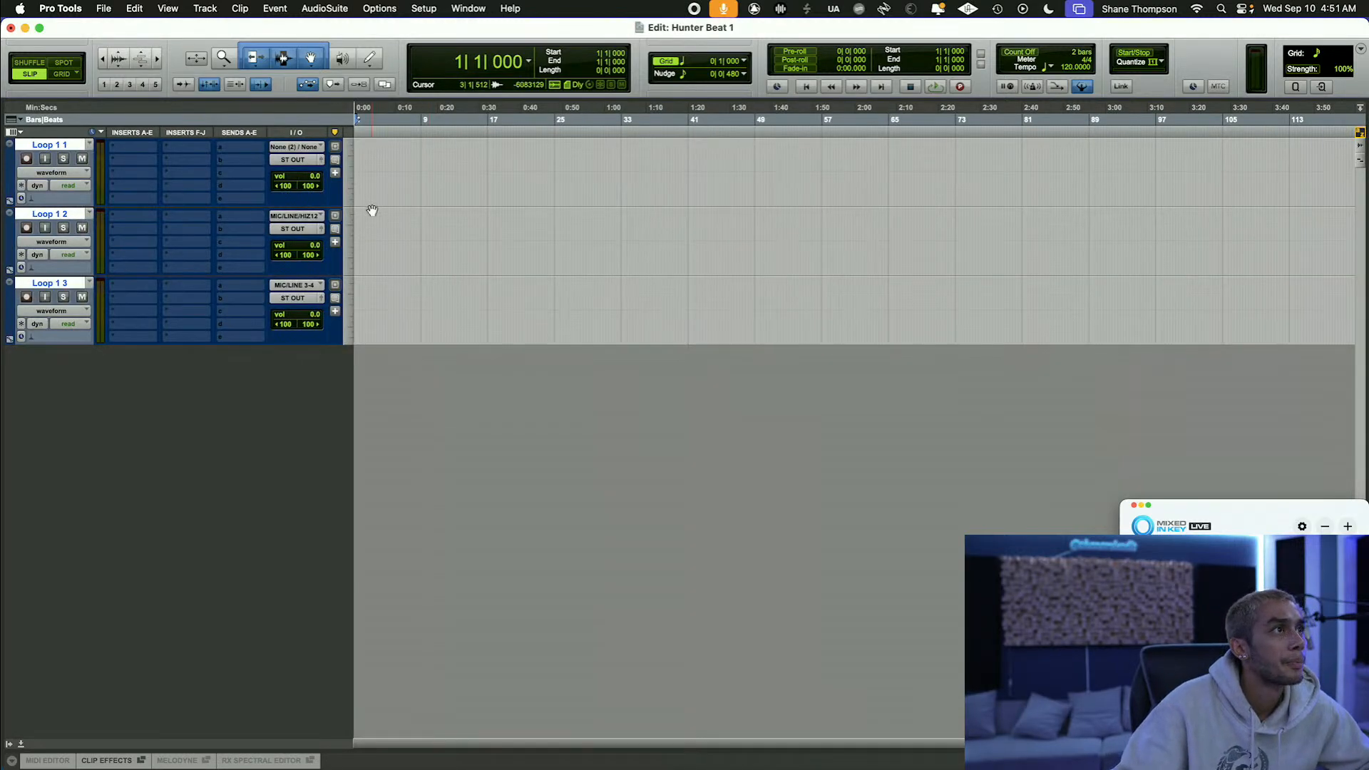
Step: Show the Splice browser beside the timeline and move the Mixed In Key Live window out of its way
click(1363, 155)
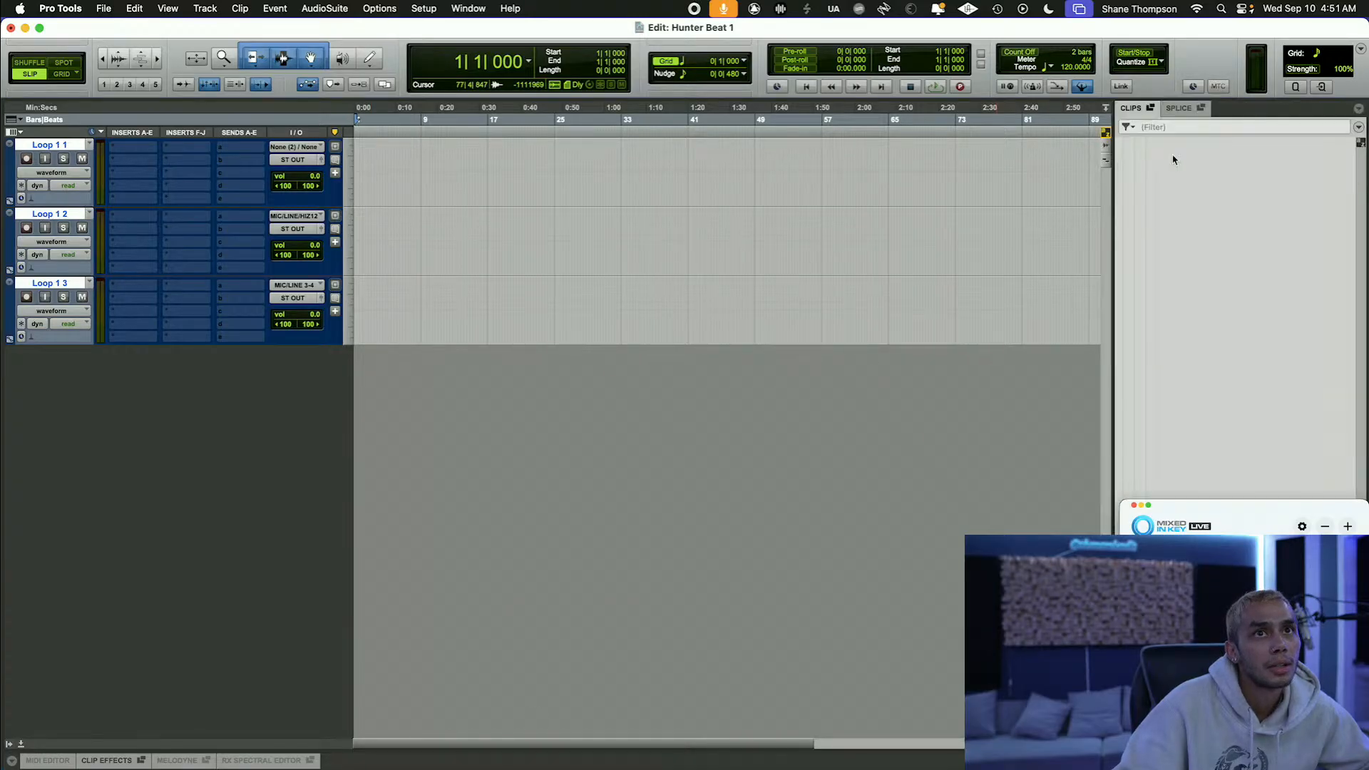
click(1184, 108)
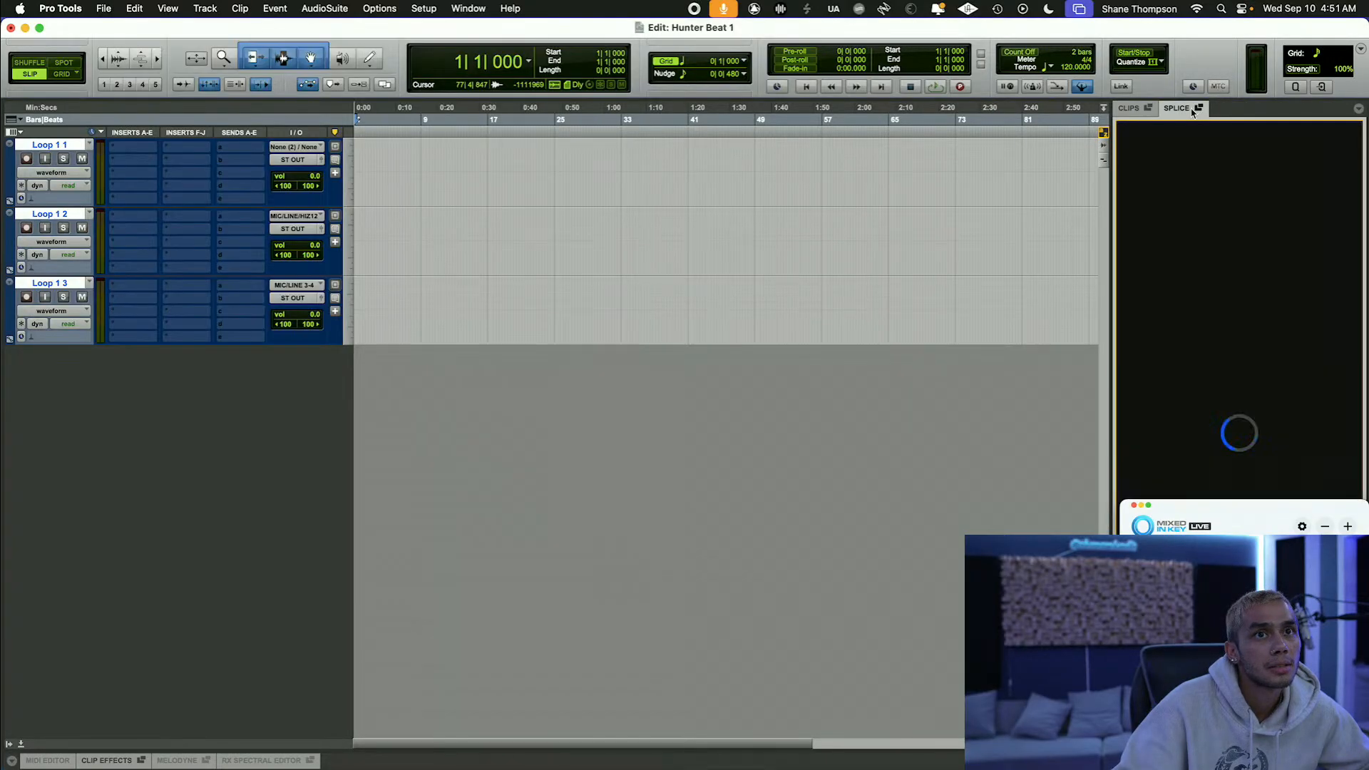
drag(1240, 524, 728, 769)
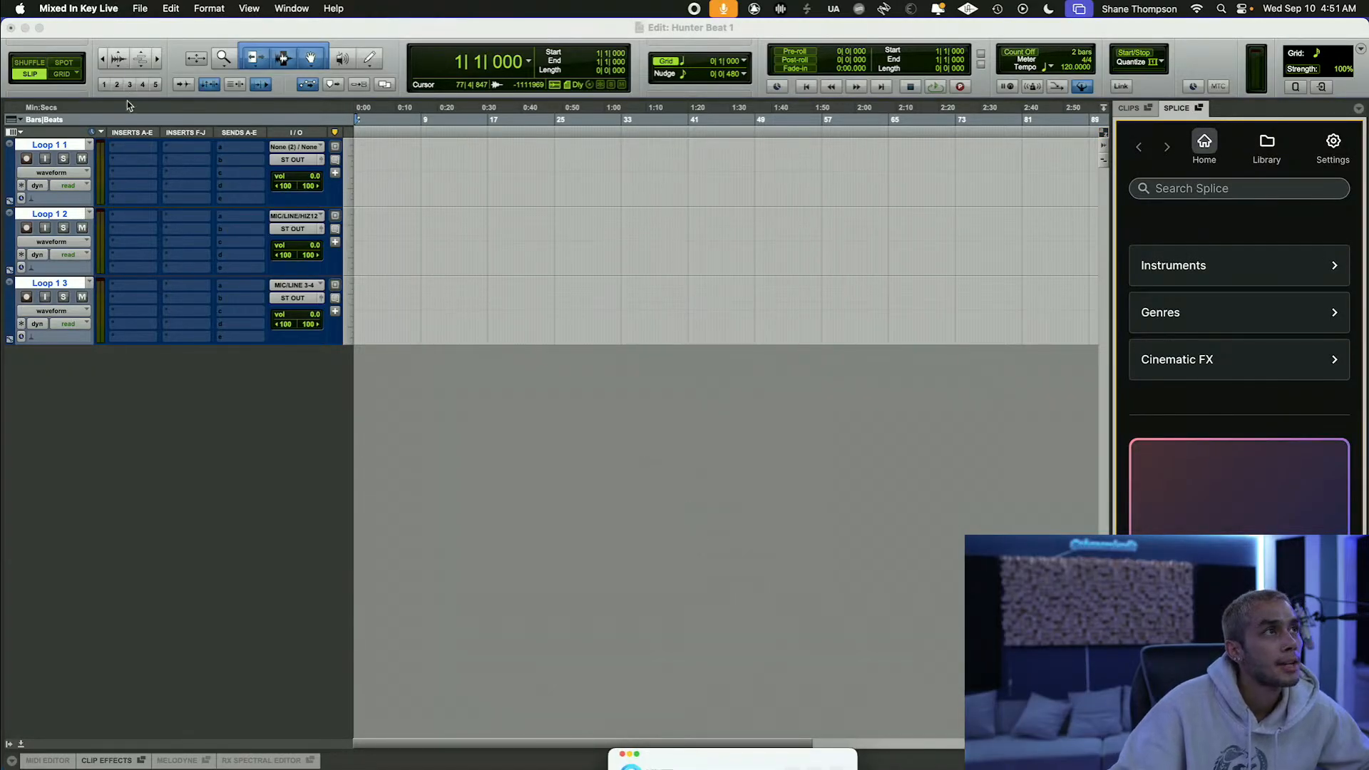
click(37, 27)
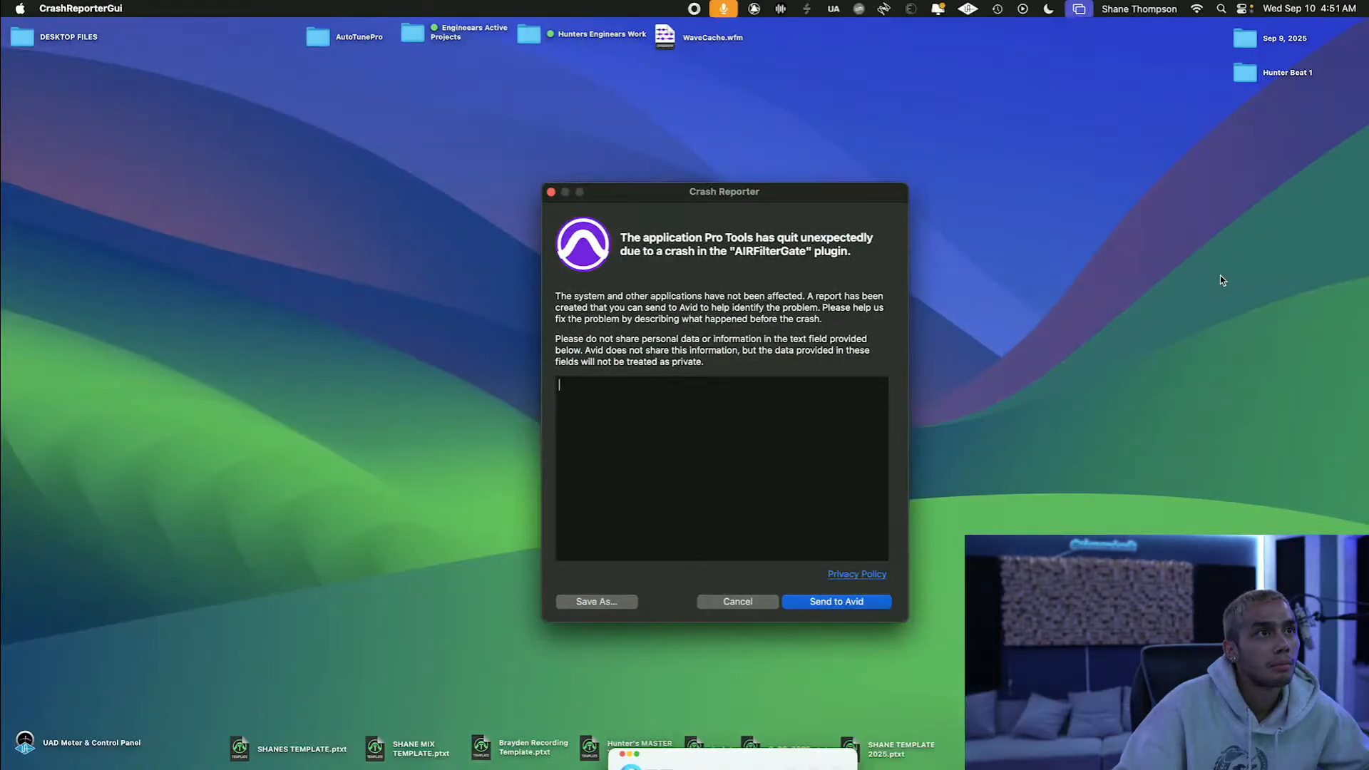
Step: Dismiss the crash report without sending it and reopen Hunter Beat 1.ptx from the Hunter Beat 1 folder
click(765, 605)
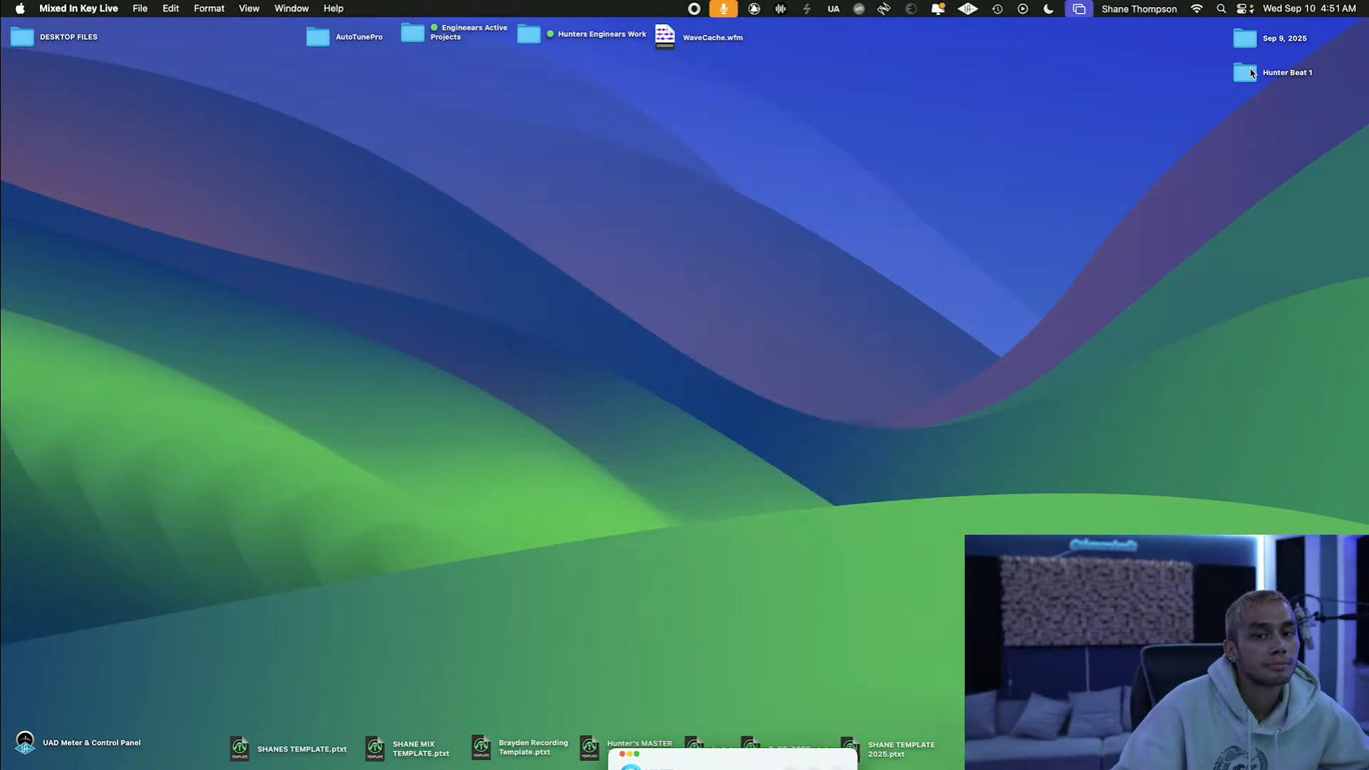
double_click(1251, 73)
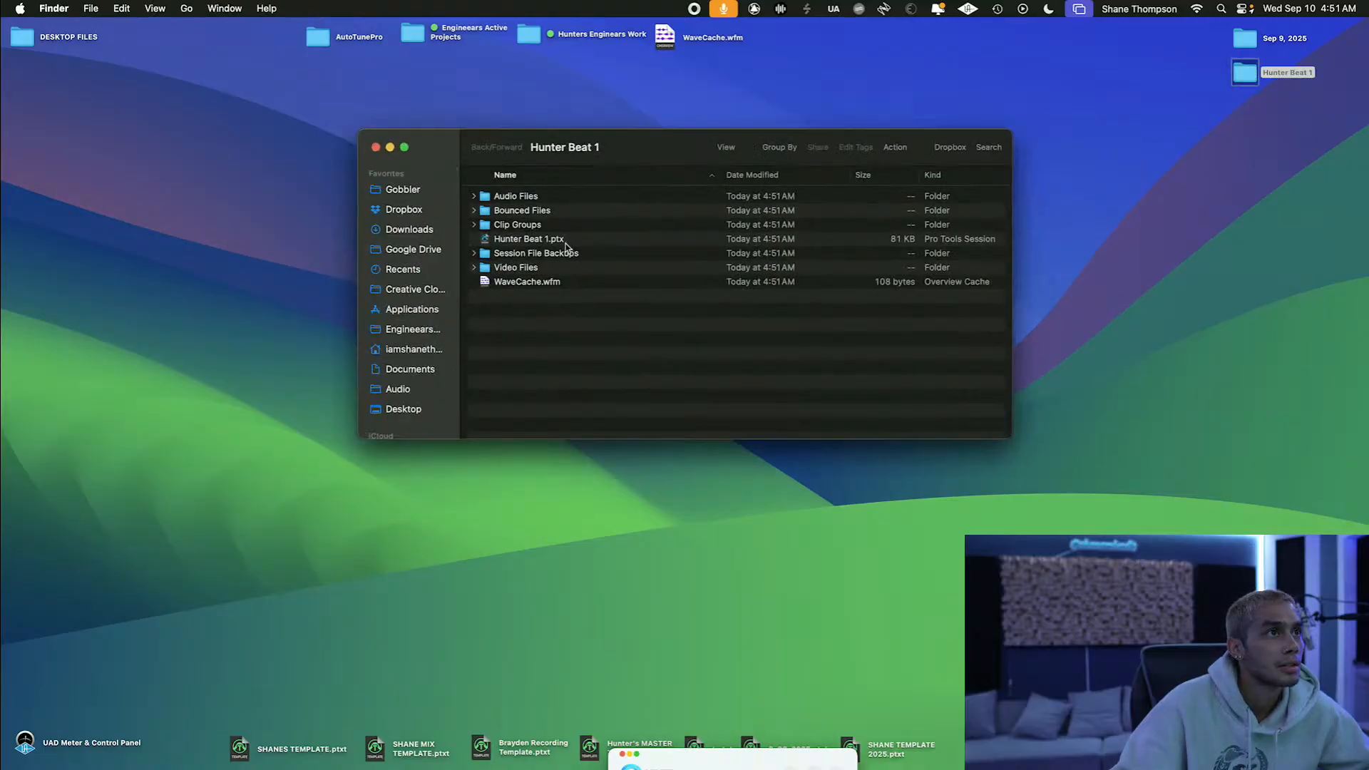
click(566, 242)
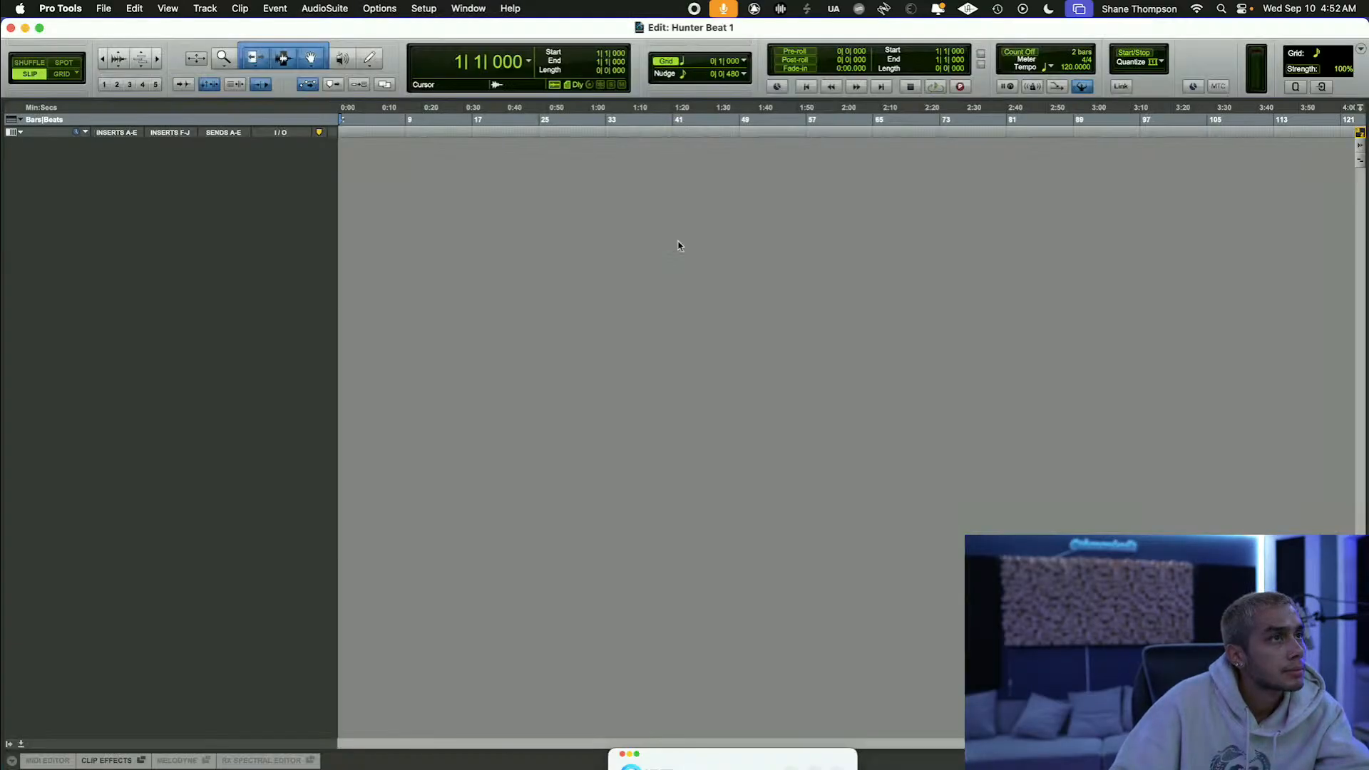
Step: Create three new stereo audio tracks in the empty session using the name Loop
click(205, 8)
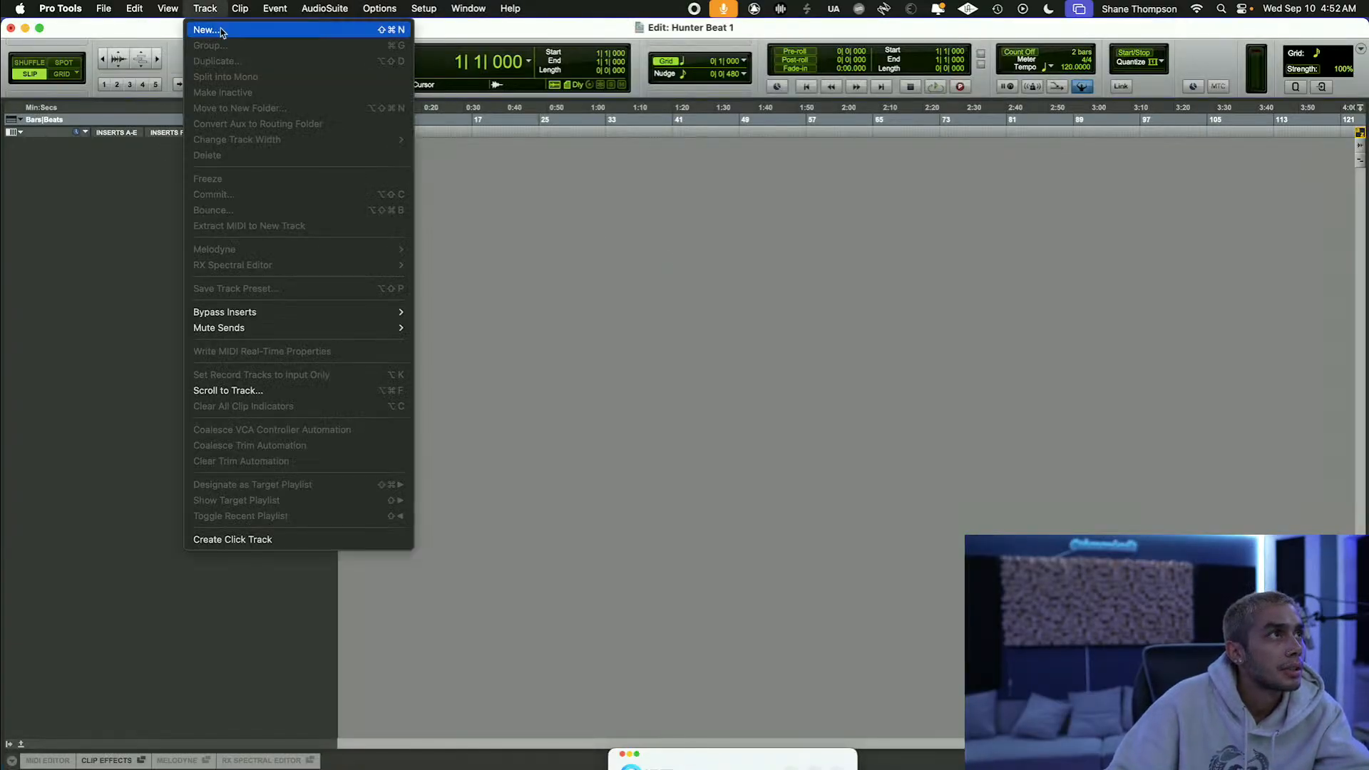
click(217, 28)
click(557, 278)
click(560, 296)
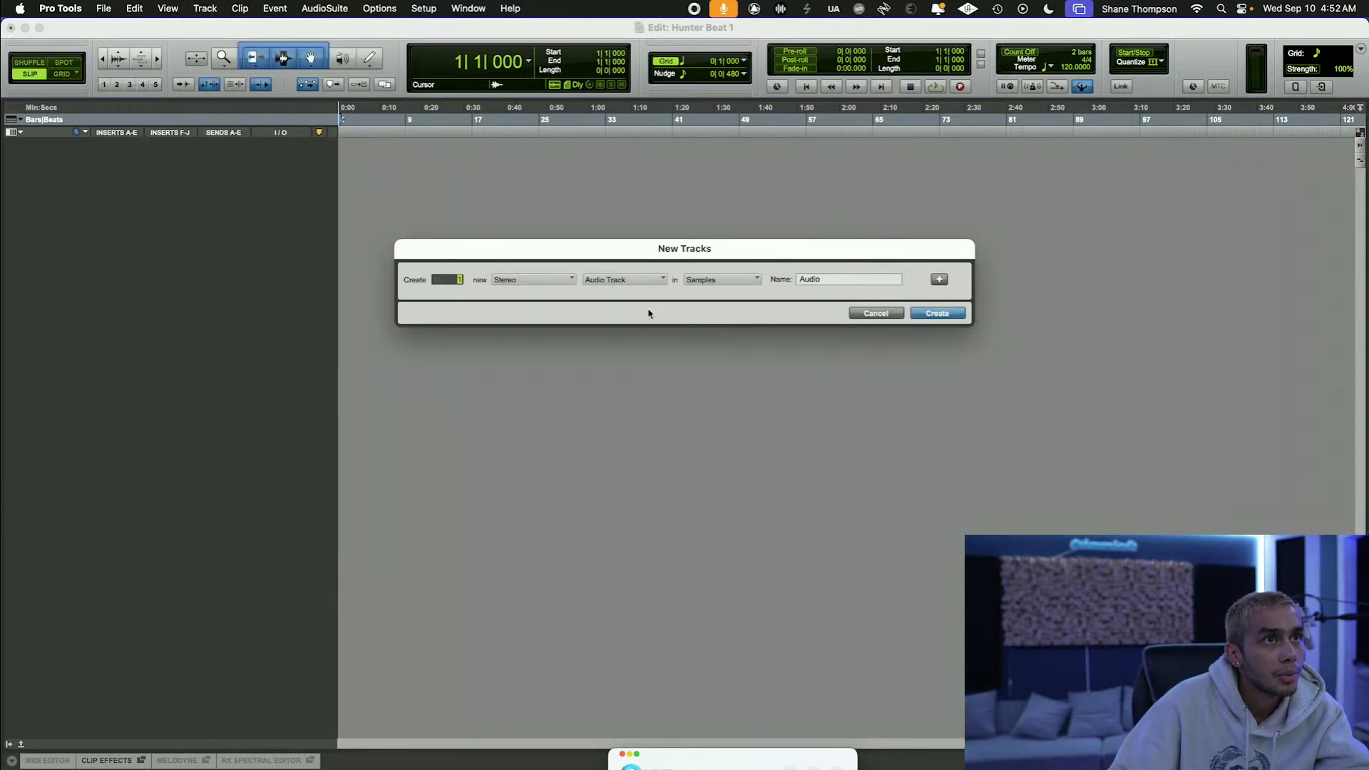
click(819, 279)
double_click(826, 278)
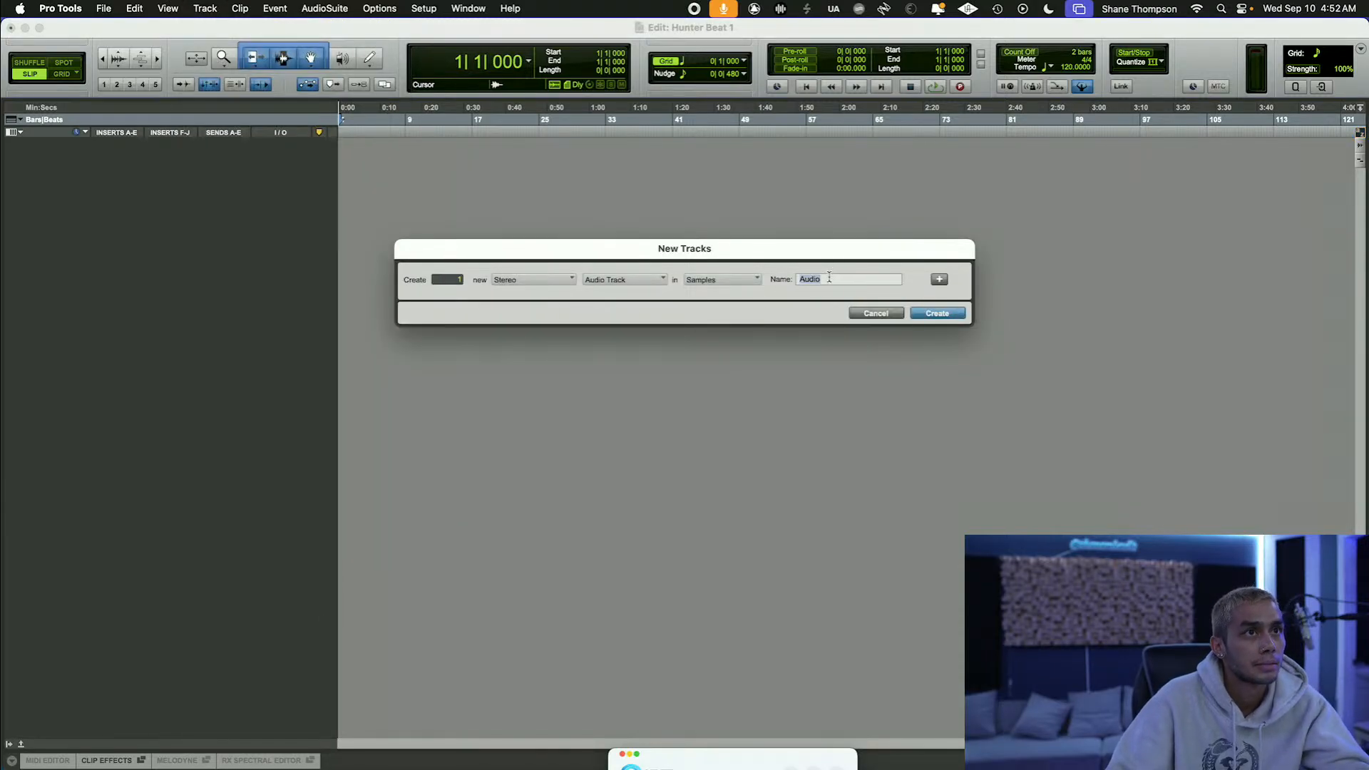
key(BackSpace)
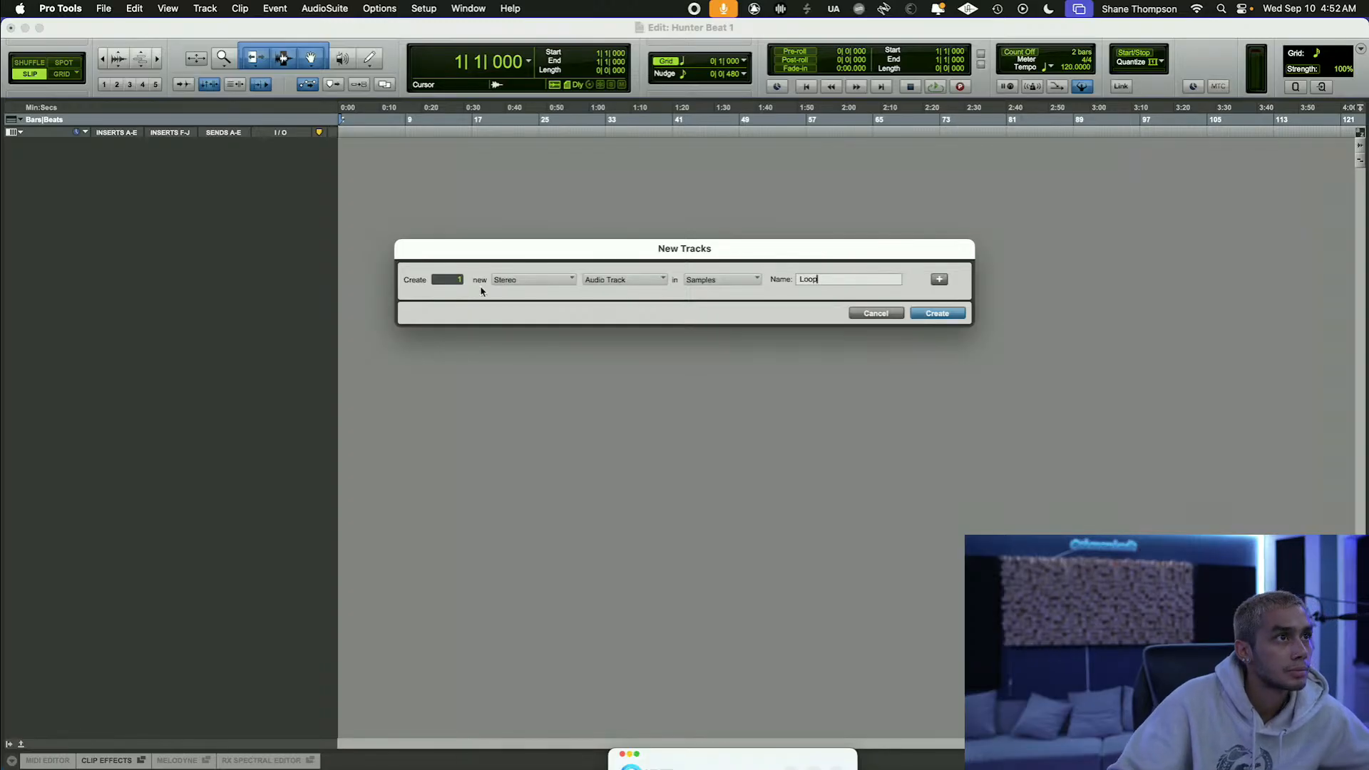
text(3)
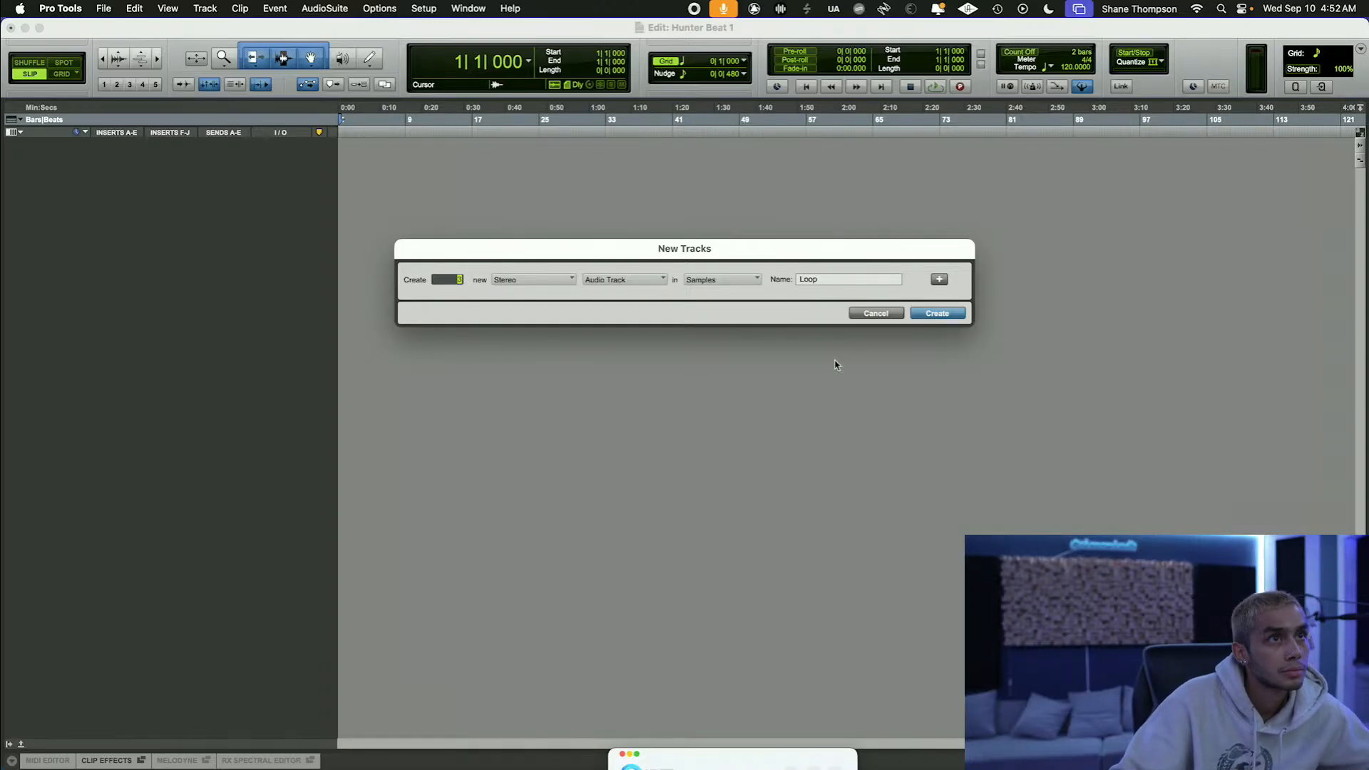
click(956, 315)
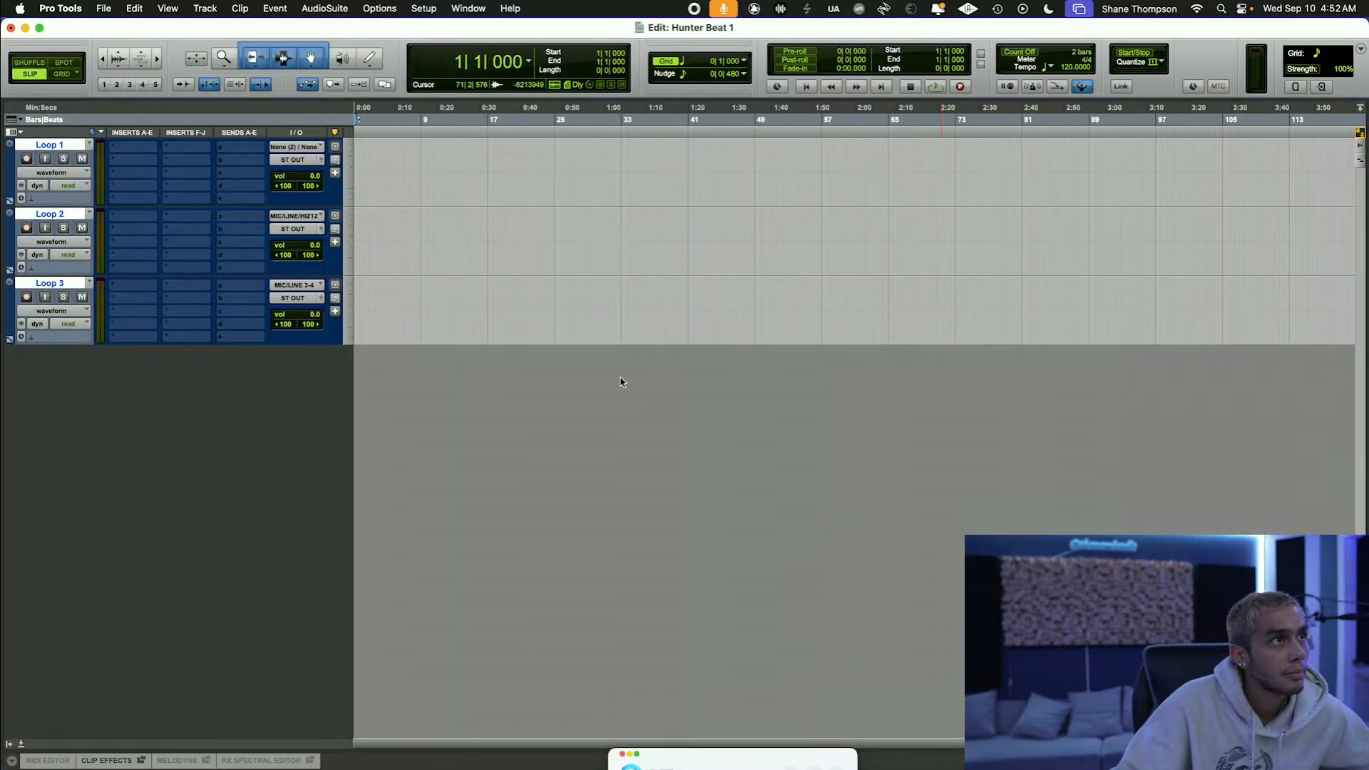
Step: Show the Splice browser beside the timeline and open its Hip Hop genre
drag(1364, 173, 1195, 175)
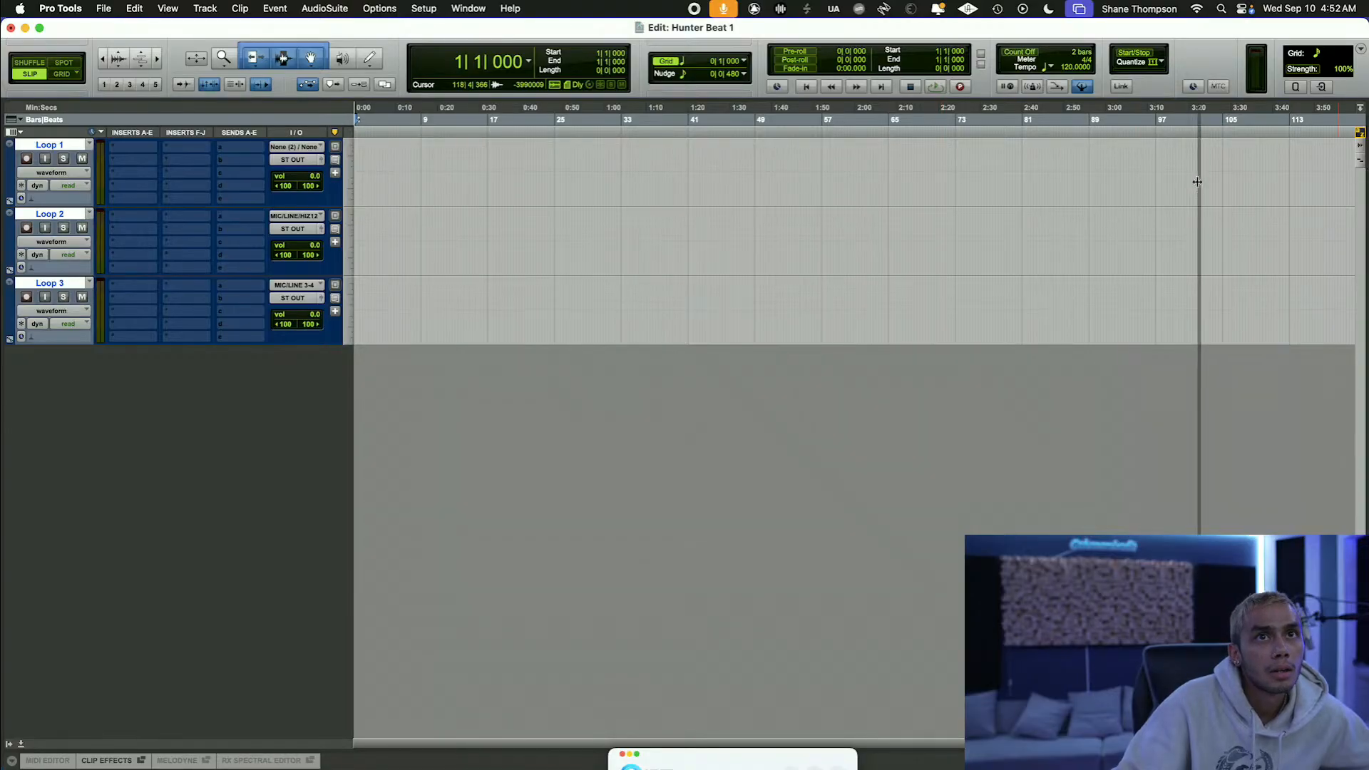
click(1266, 108)
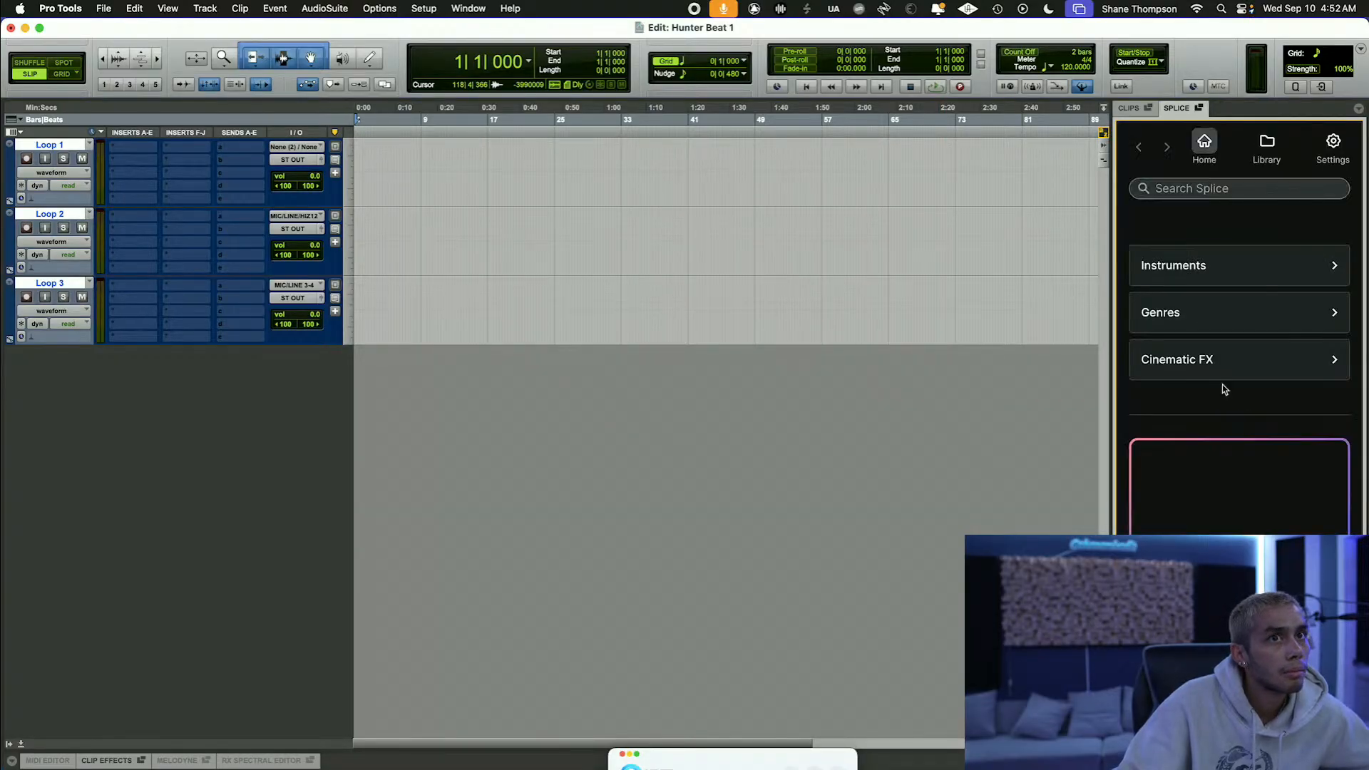
click(1214, 326)
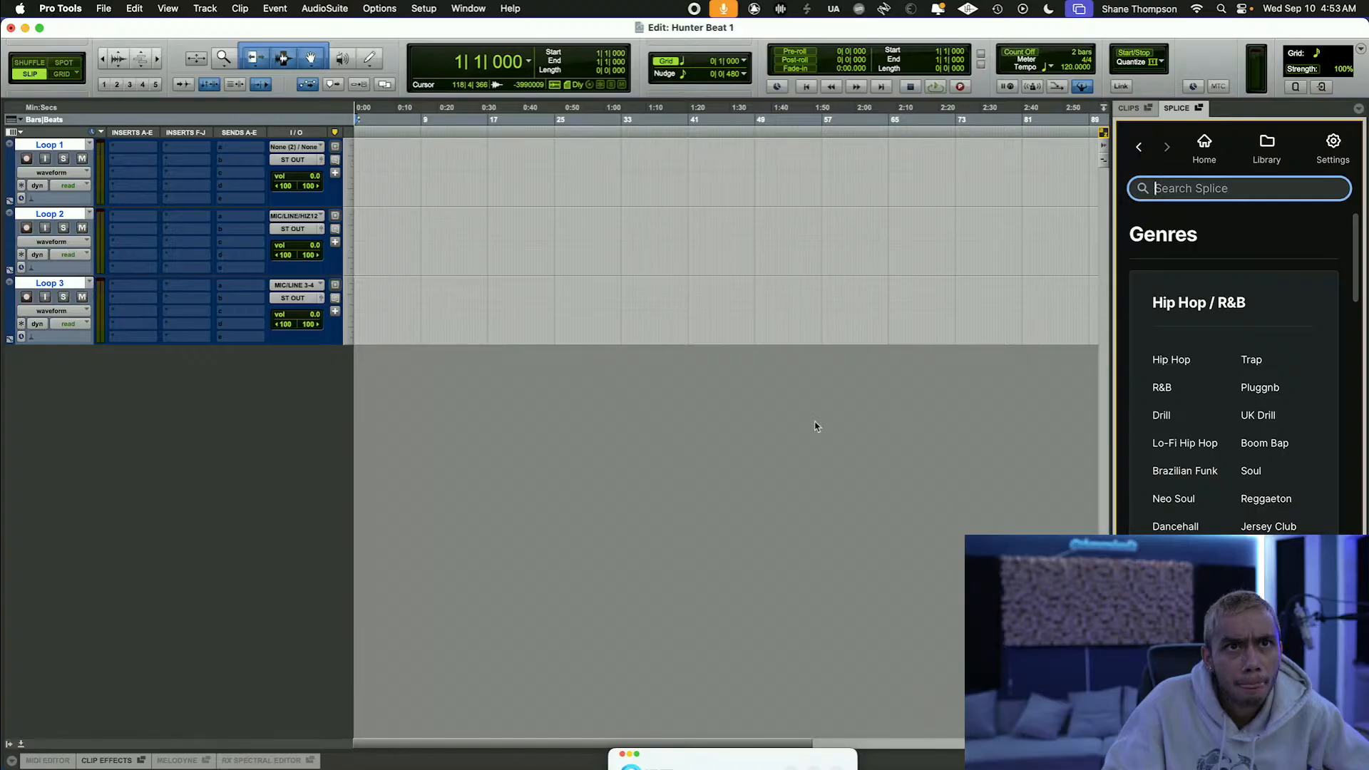
click(1175, 362)
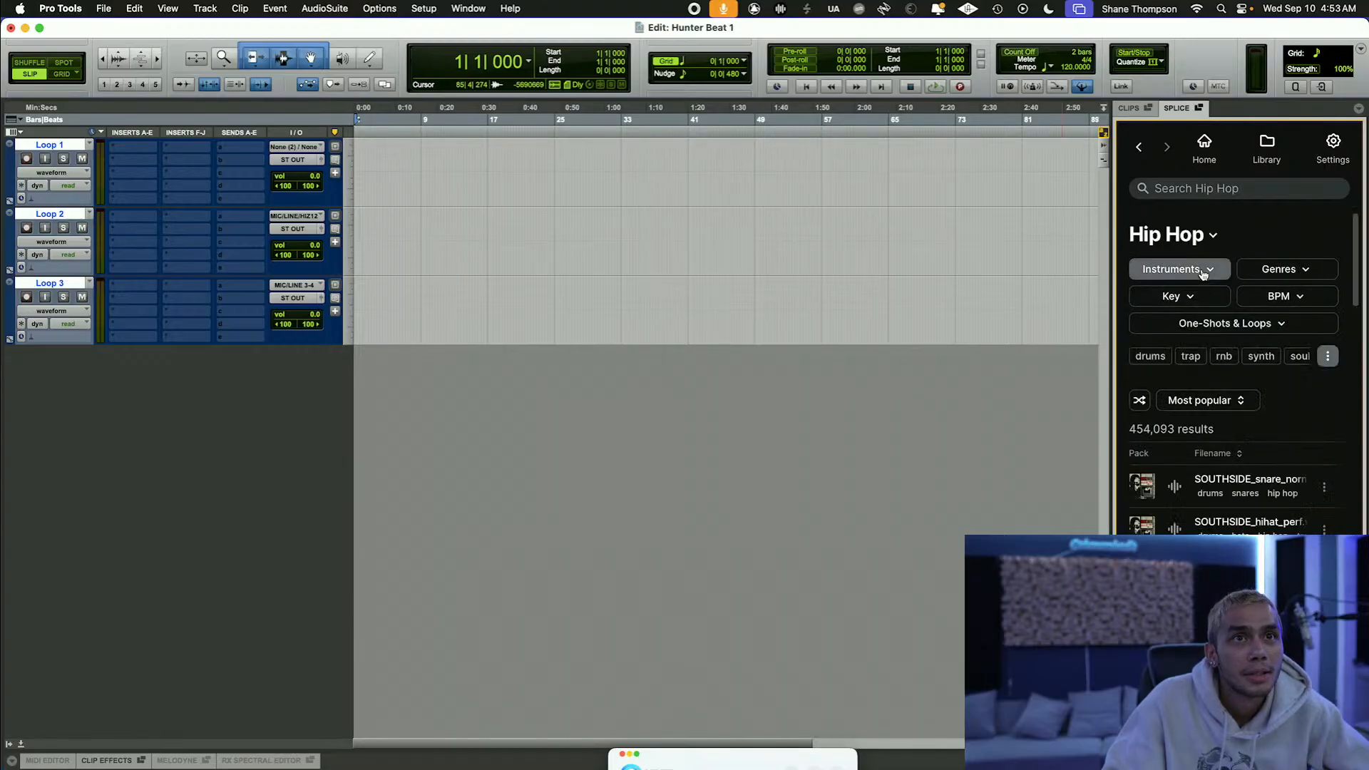
Step: Set the session tempo to 140 BPM and limit the Hip Hop results in Splice to loops
click(1066, 67)
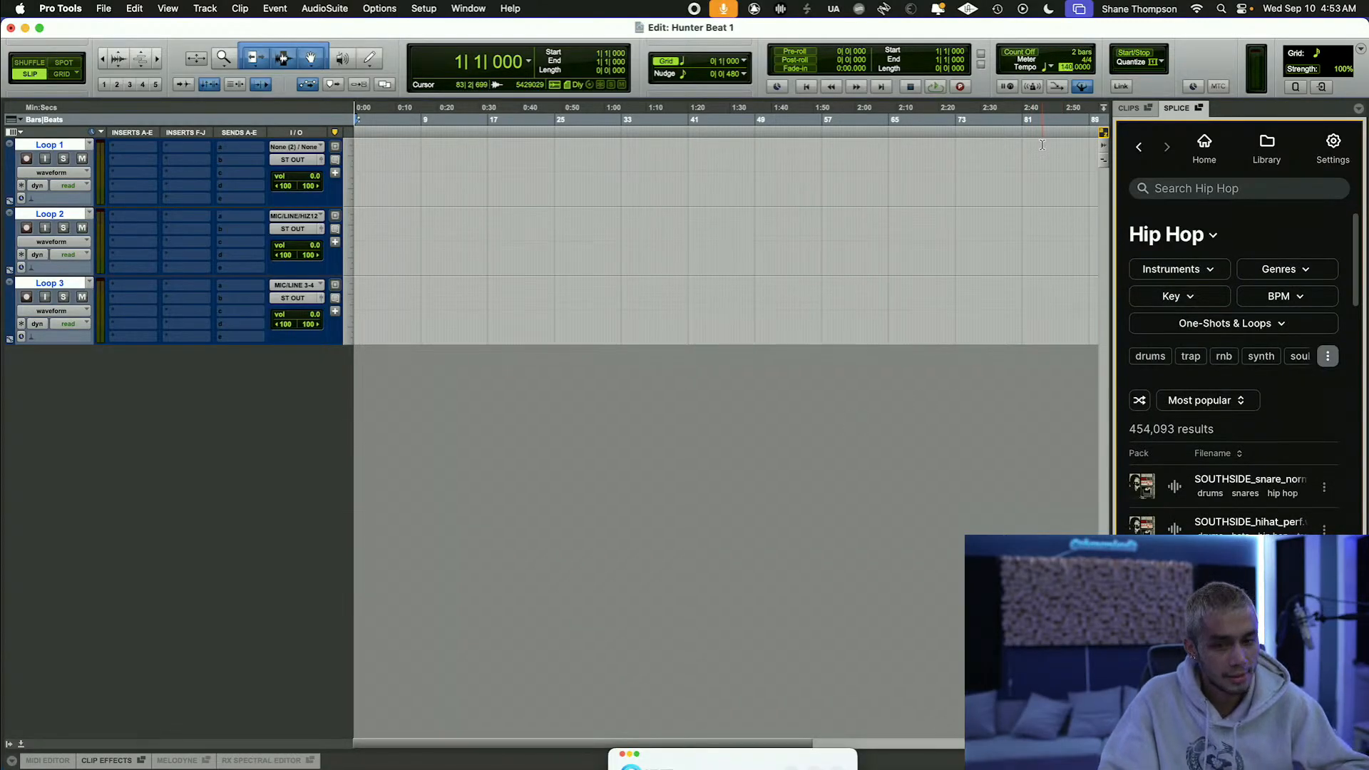
key(Return)
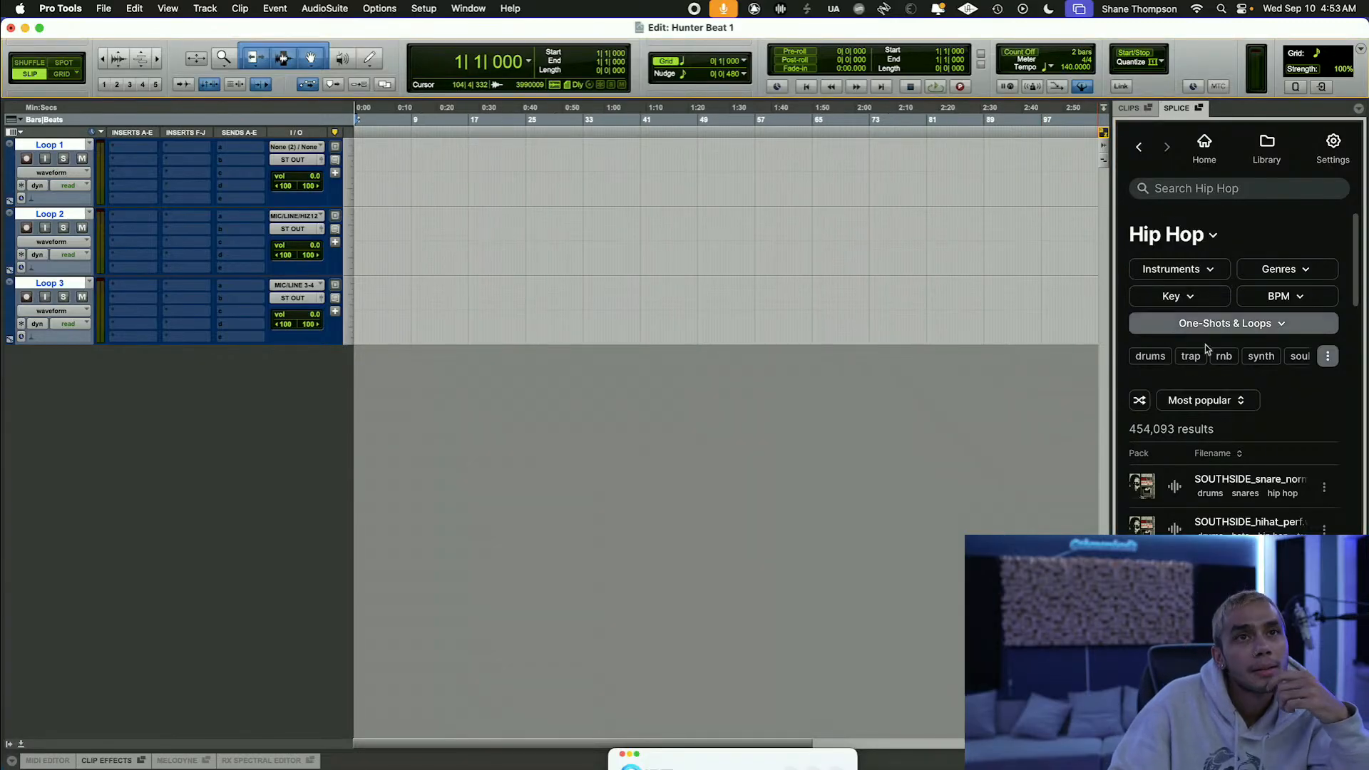
click(1175, 487)
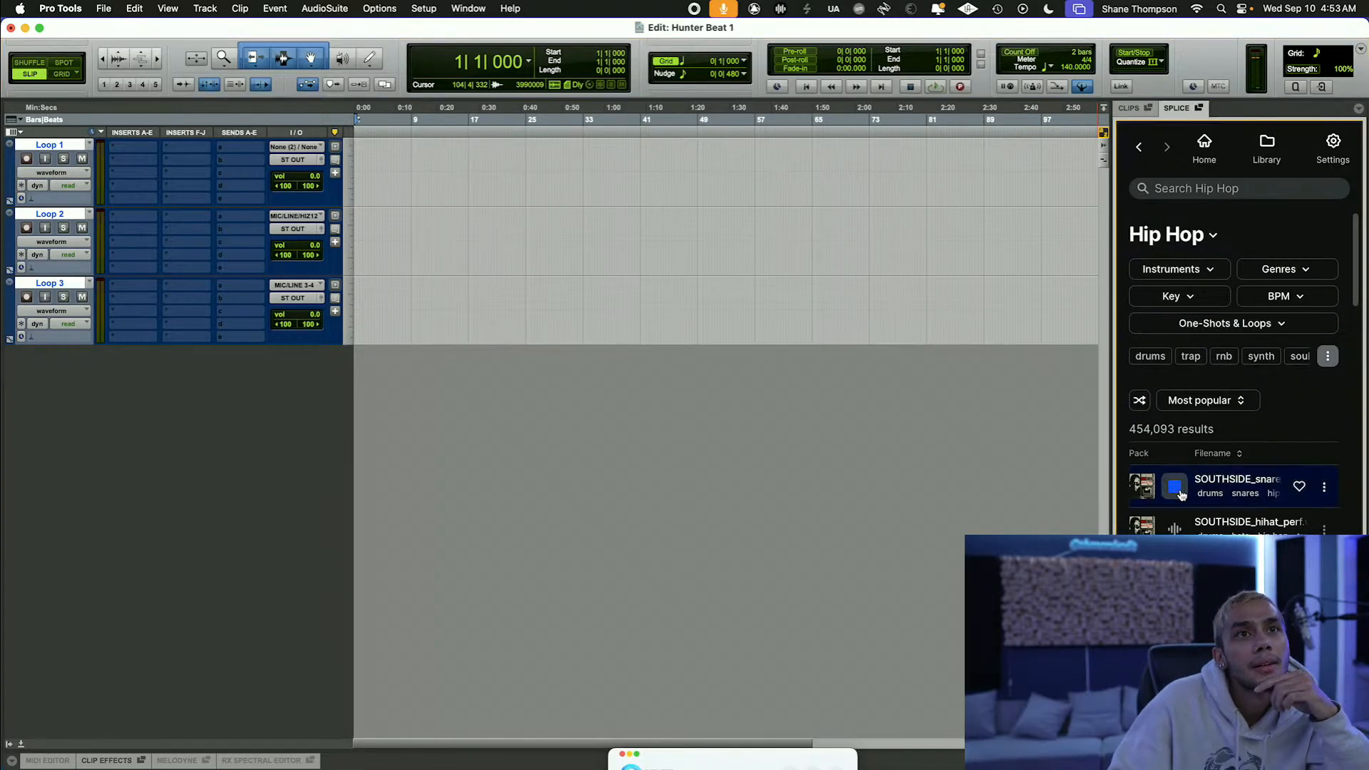
click(1214, 323)
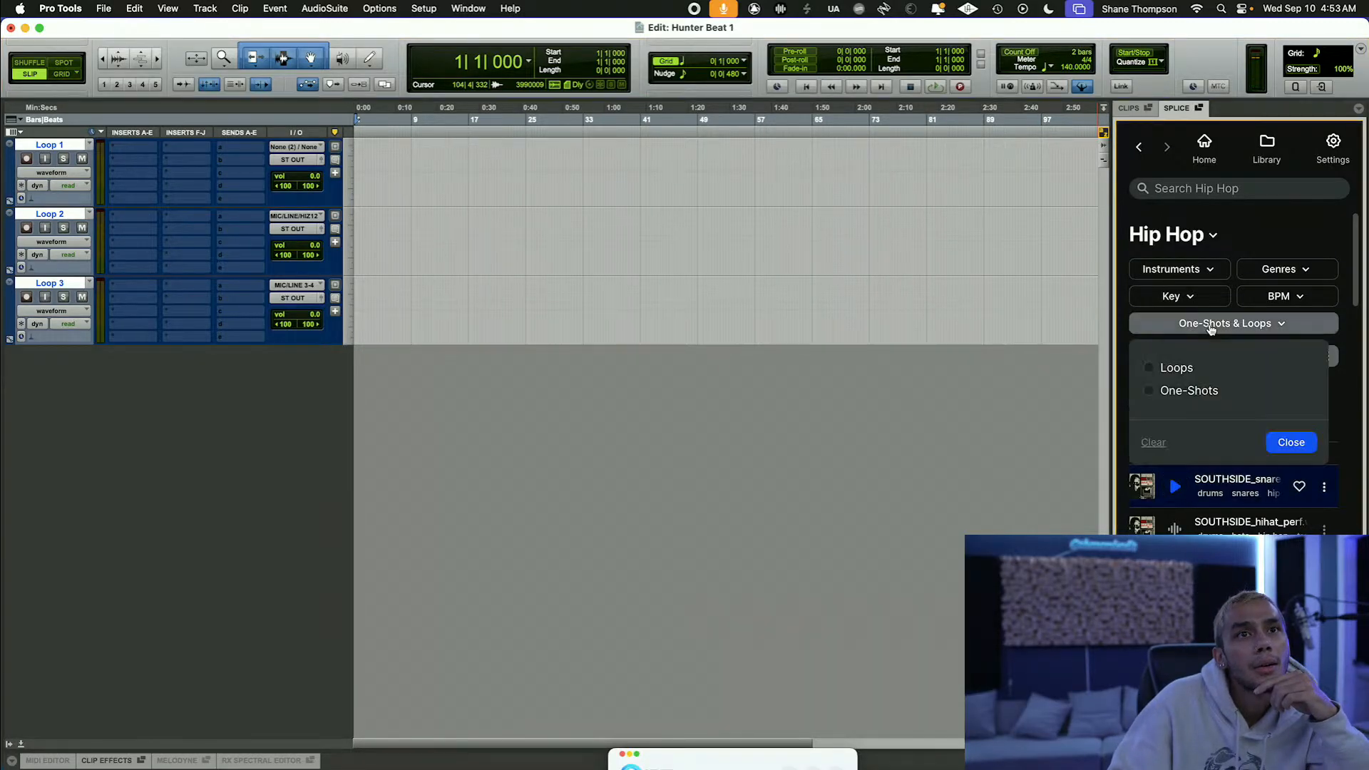
click(1151, 368)
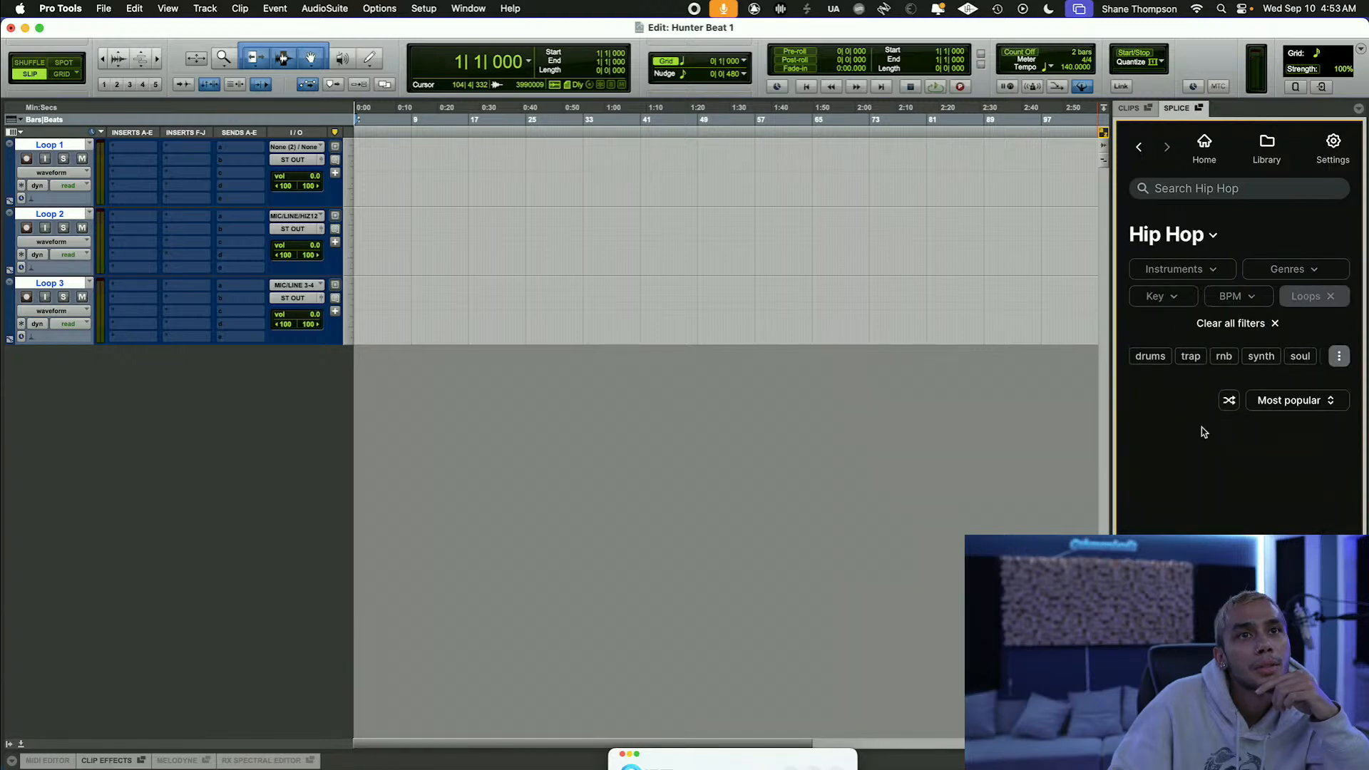
Step: Preview the first few loops in the Hip Hop results, starting with the JT_P_98 songstarter
click(1174, 486)
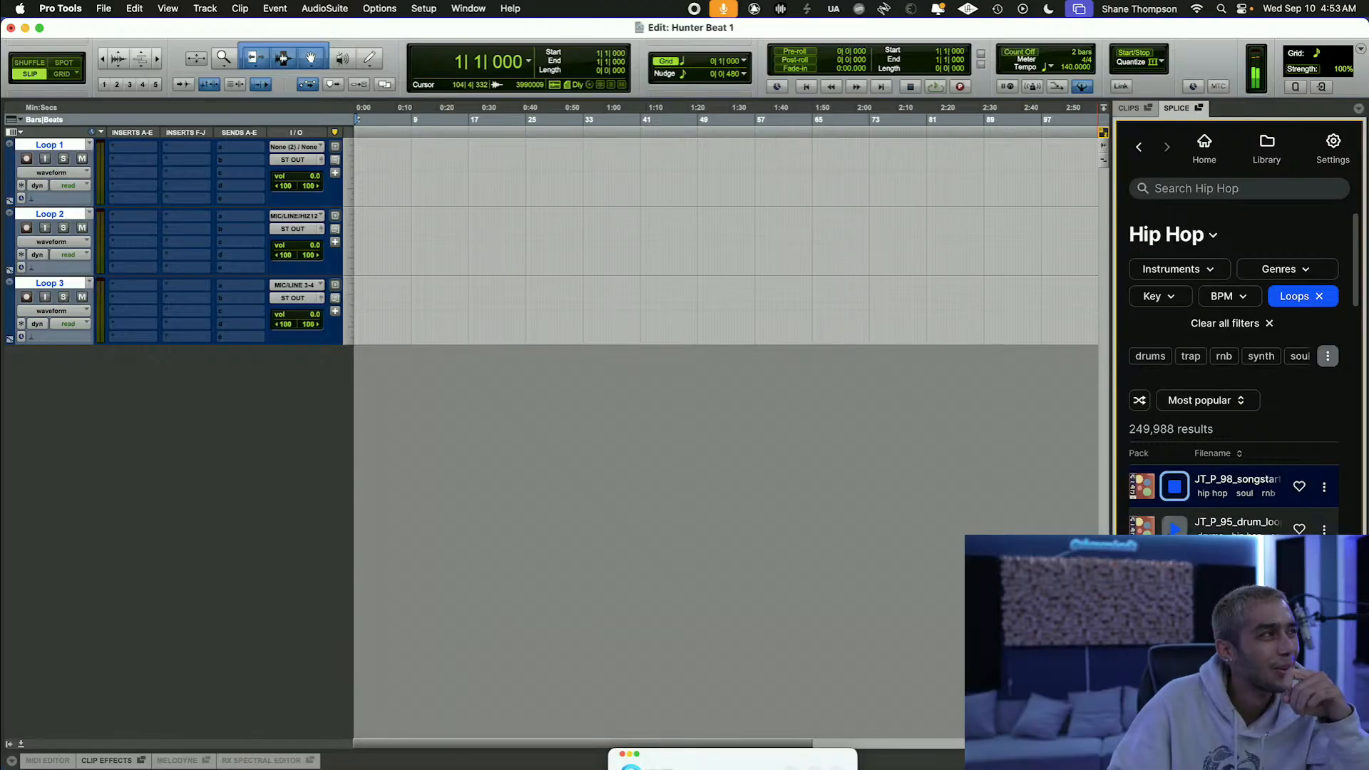
click(1174, 533)
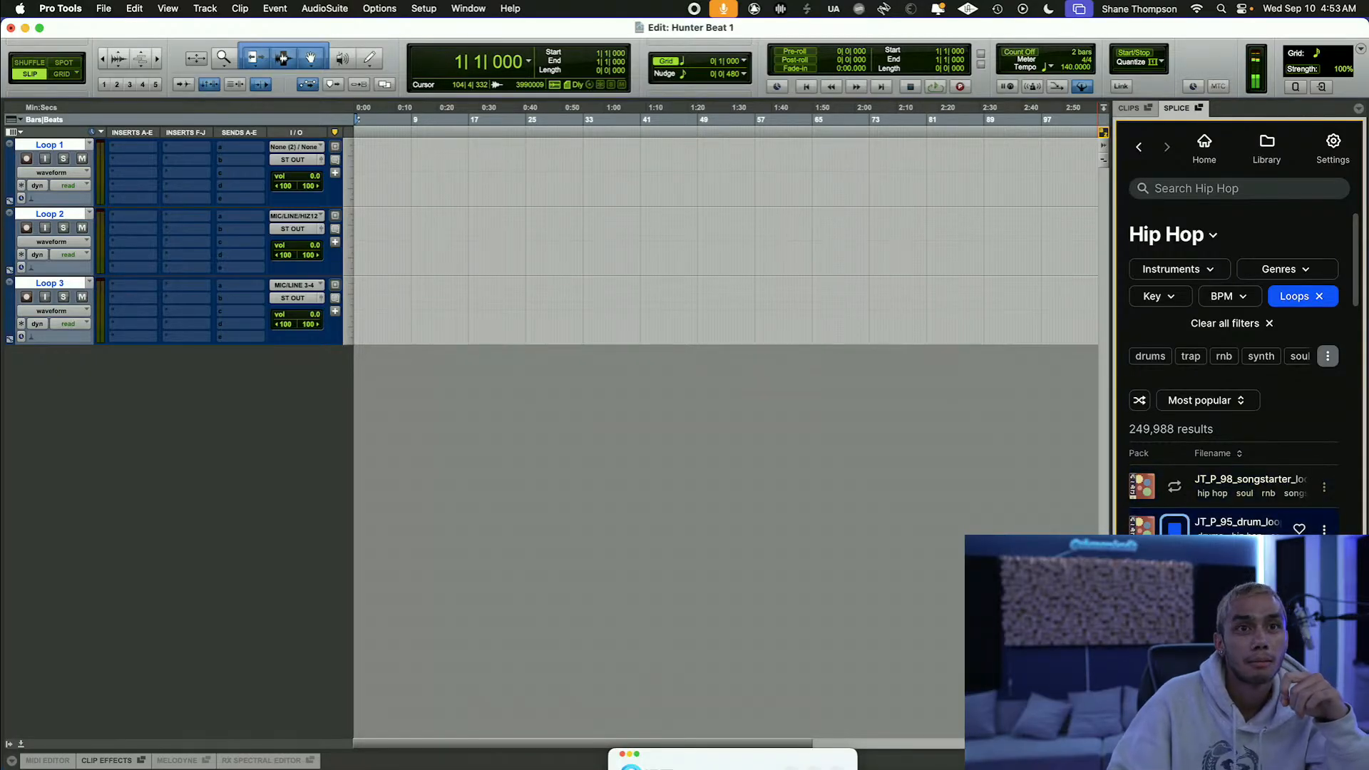
click(1174, 572)
scroll(1174, 572, down, 1)
scroll(1234, 392, down, 1)
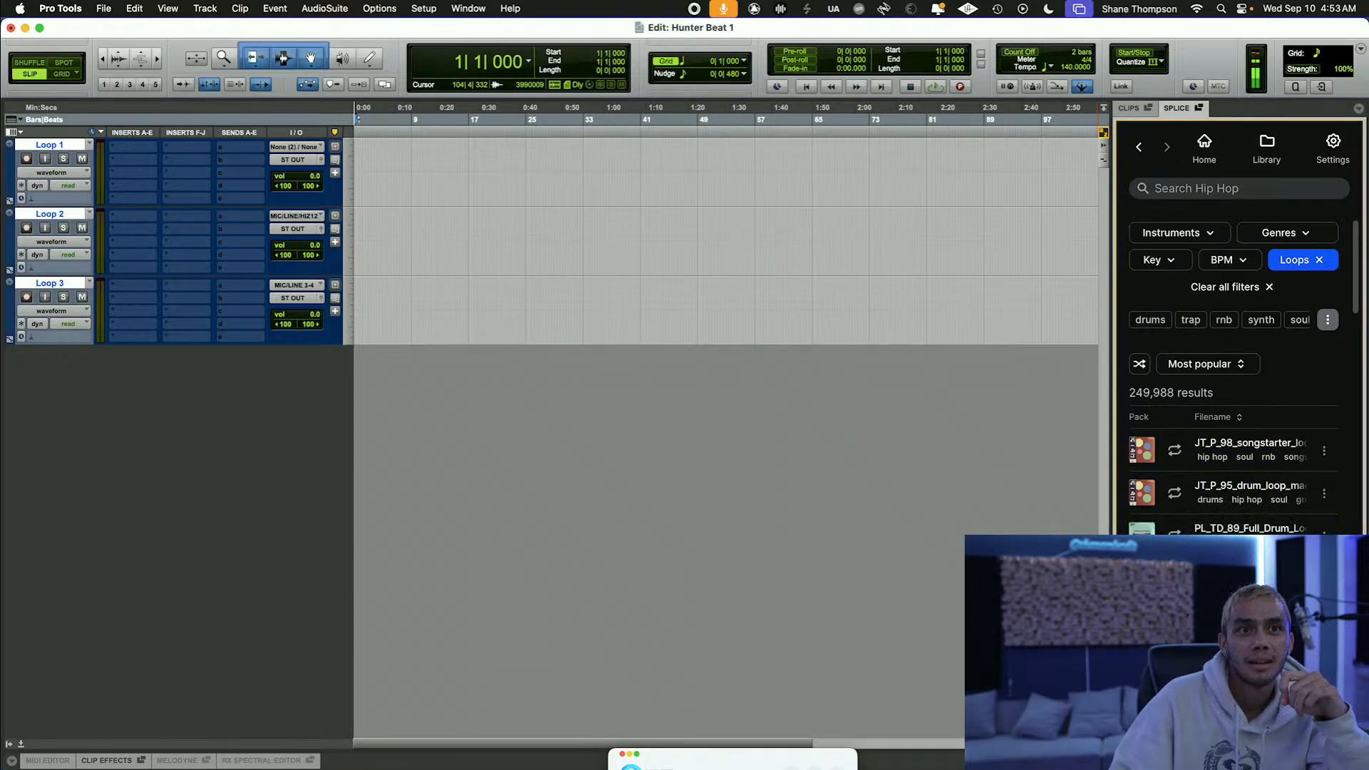
scroll(1234, 392, down, 1)
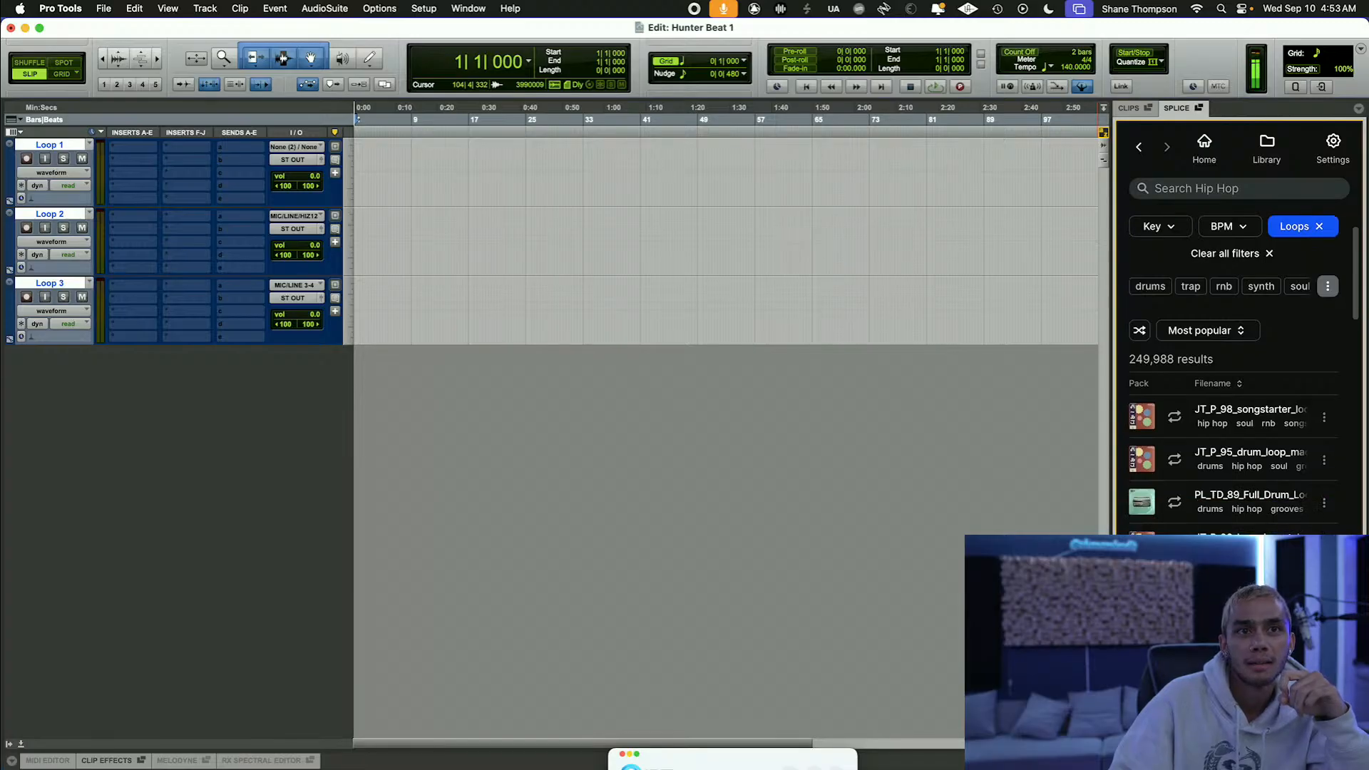
Step: Add the SLS_TB_70_songstarter loop to the Loop 1 track and move its clip to about bar 2
drag(1241, 589, 508, 178)
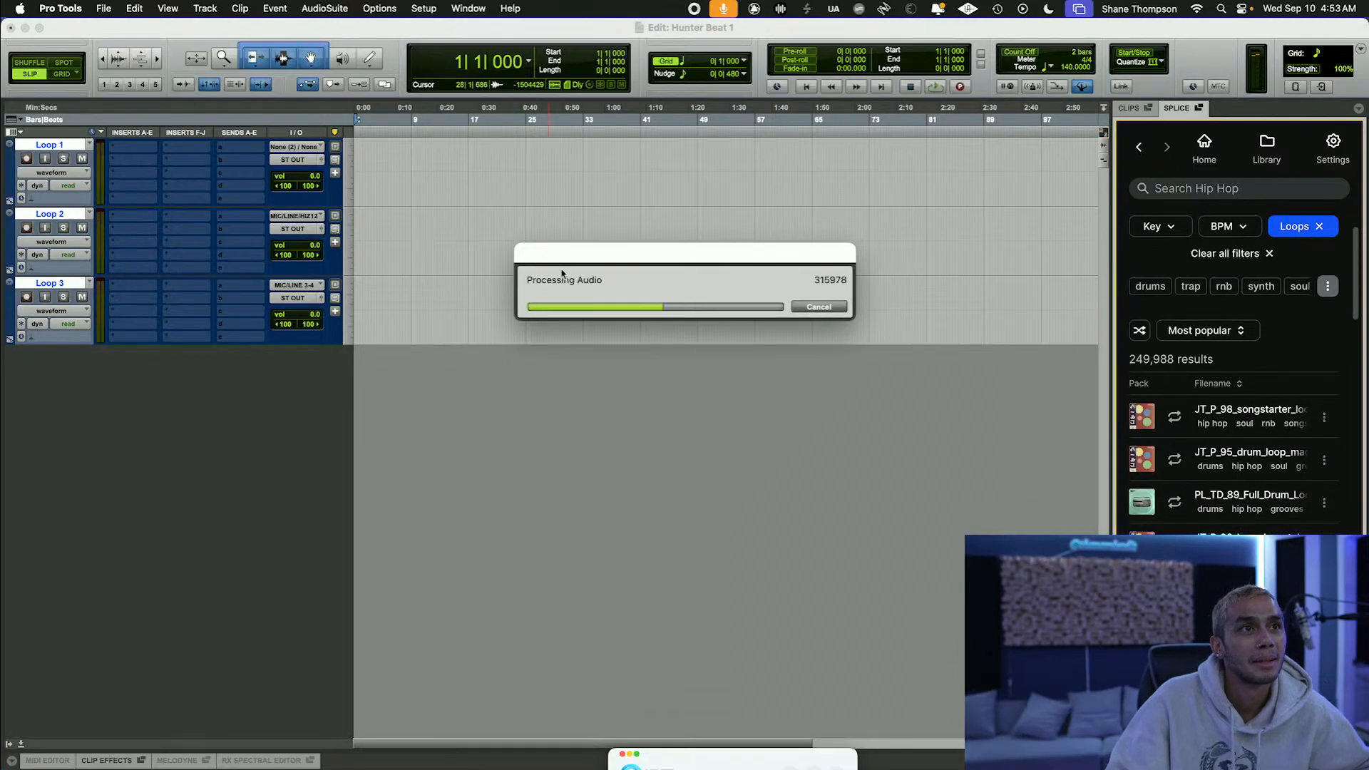
key(t)
key(t)
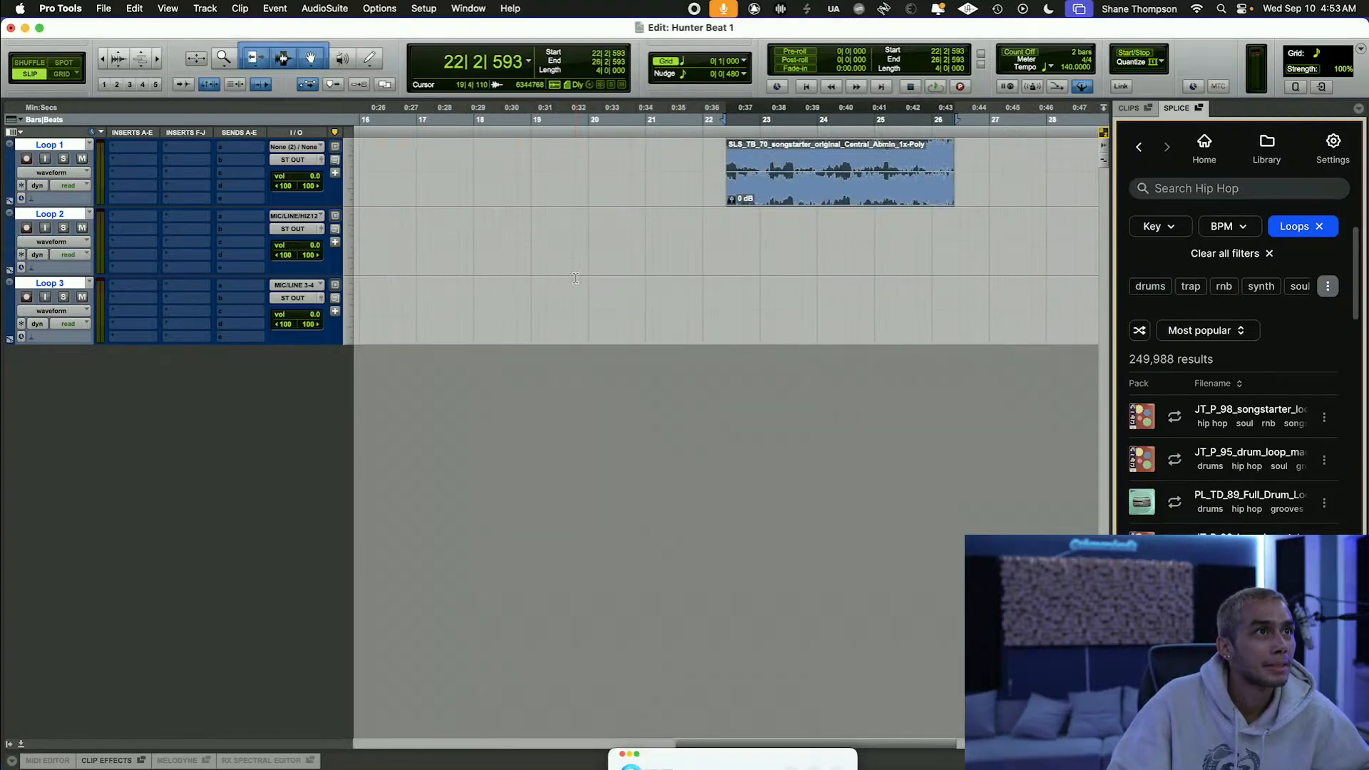
drag(827, 193, 398, 171)
scroll(688, 222, left, 10)
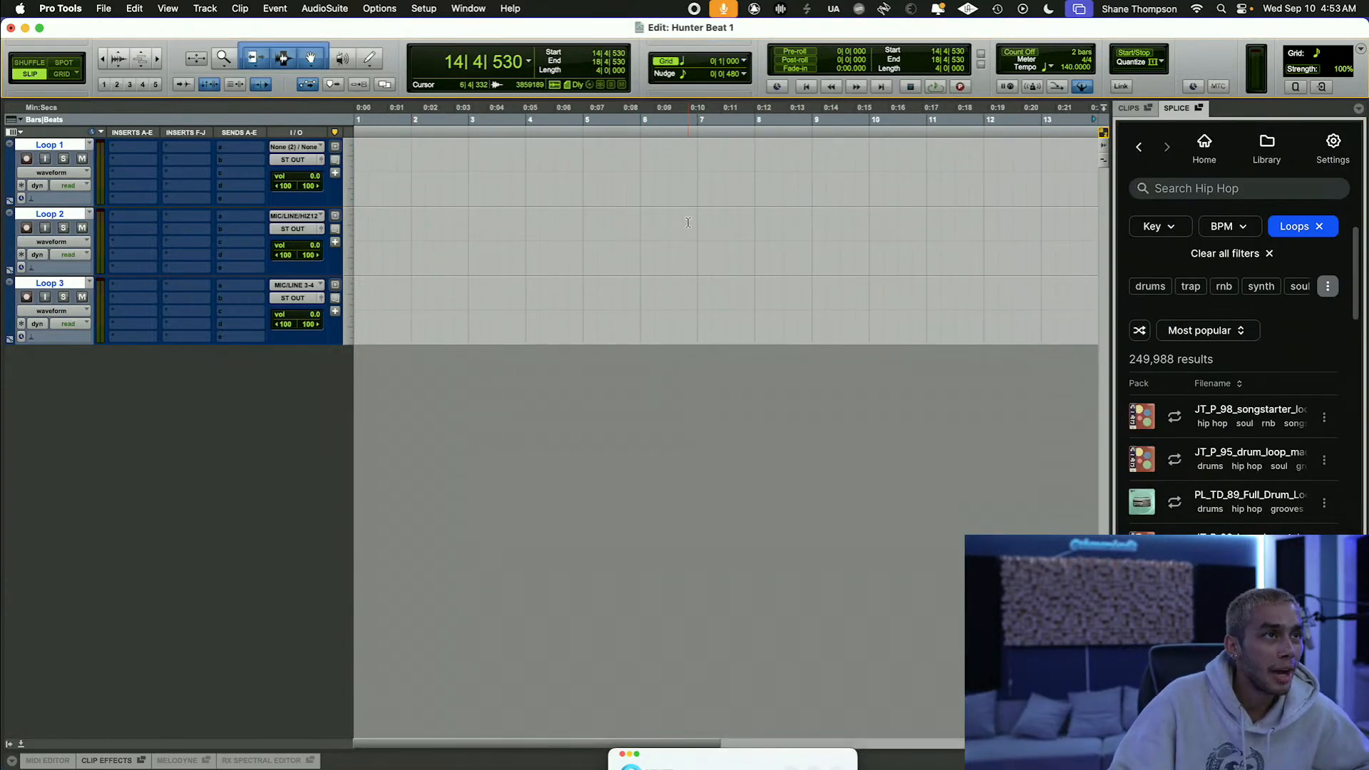
scroll(698, 277, right, 10)
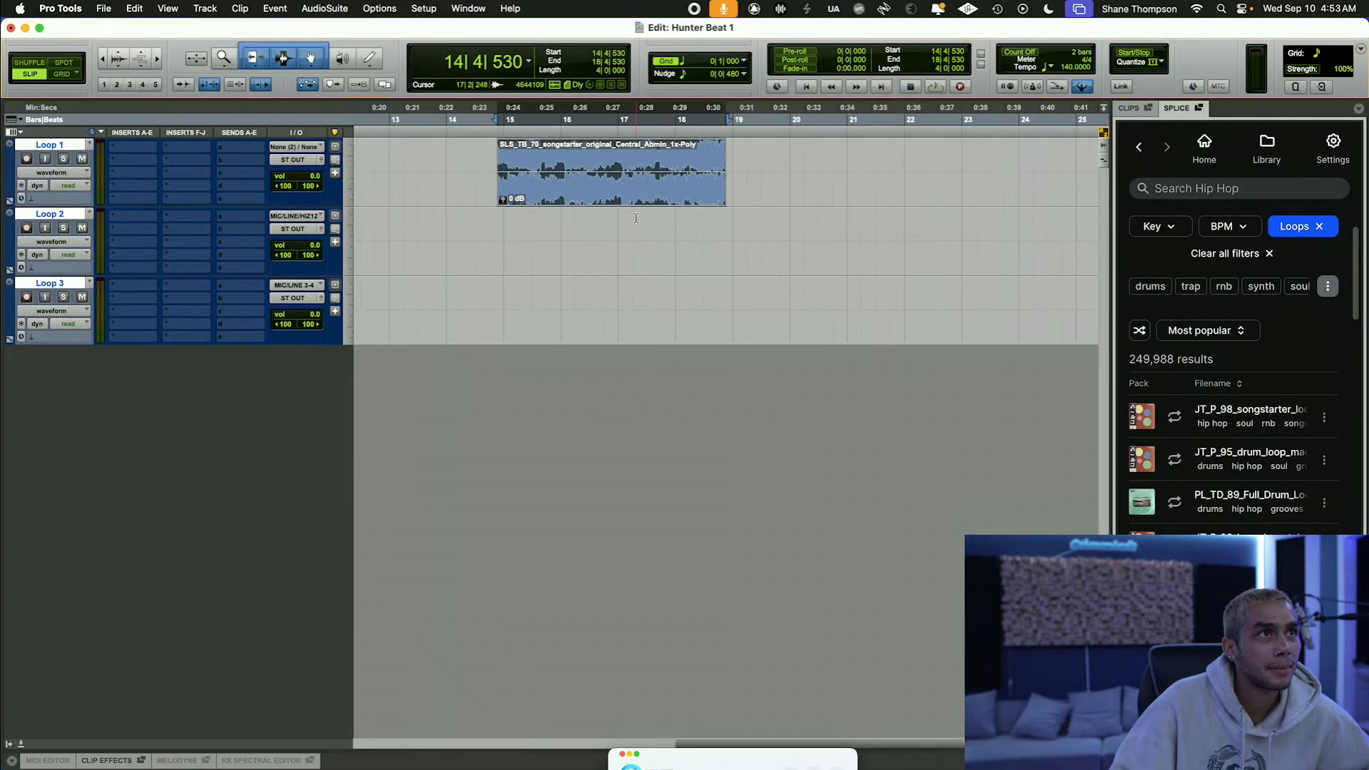
scroll(550, 193, left, 10)
drag(572, 194, 539, 195)
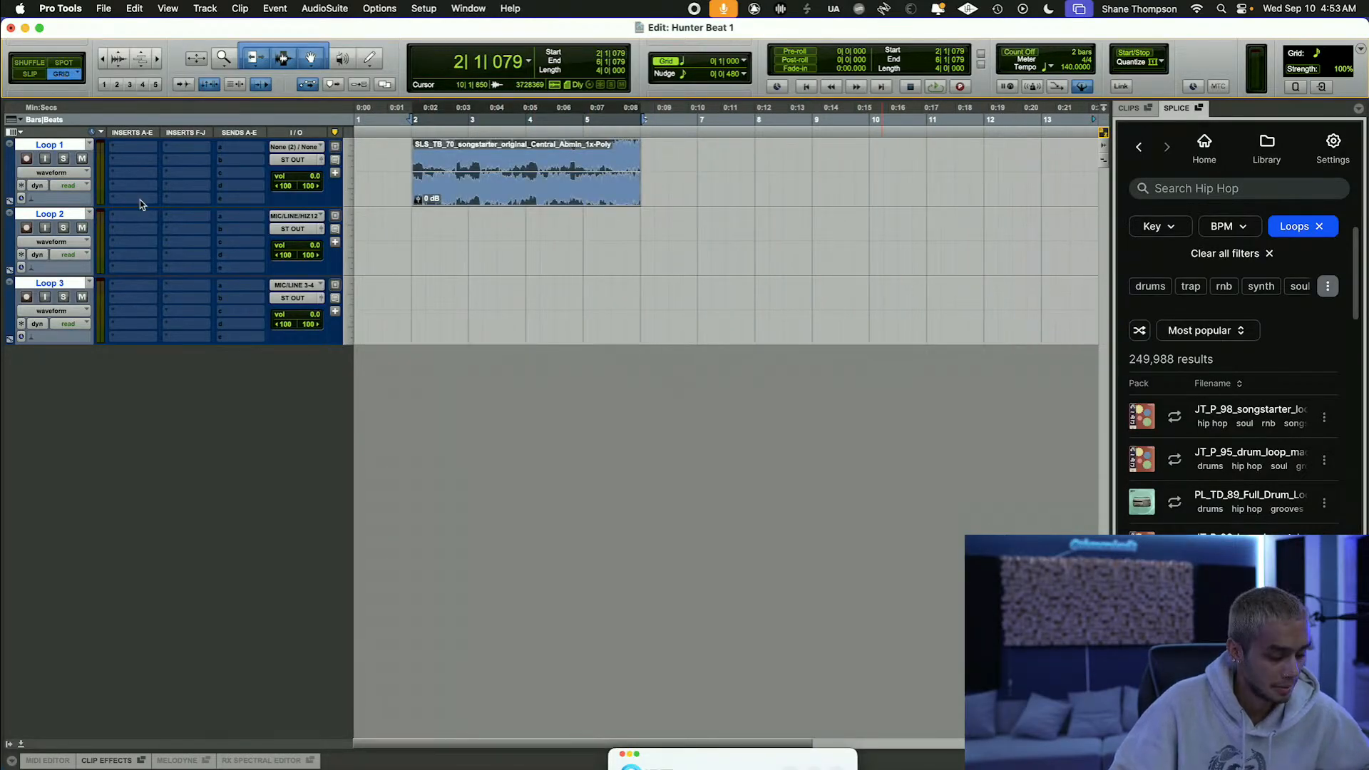
Step: Move the songstarter clip slightly earlier in Slip mode so it starts at 2|1|001
key(t)
key(t)
key(t)
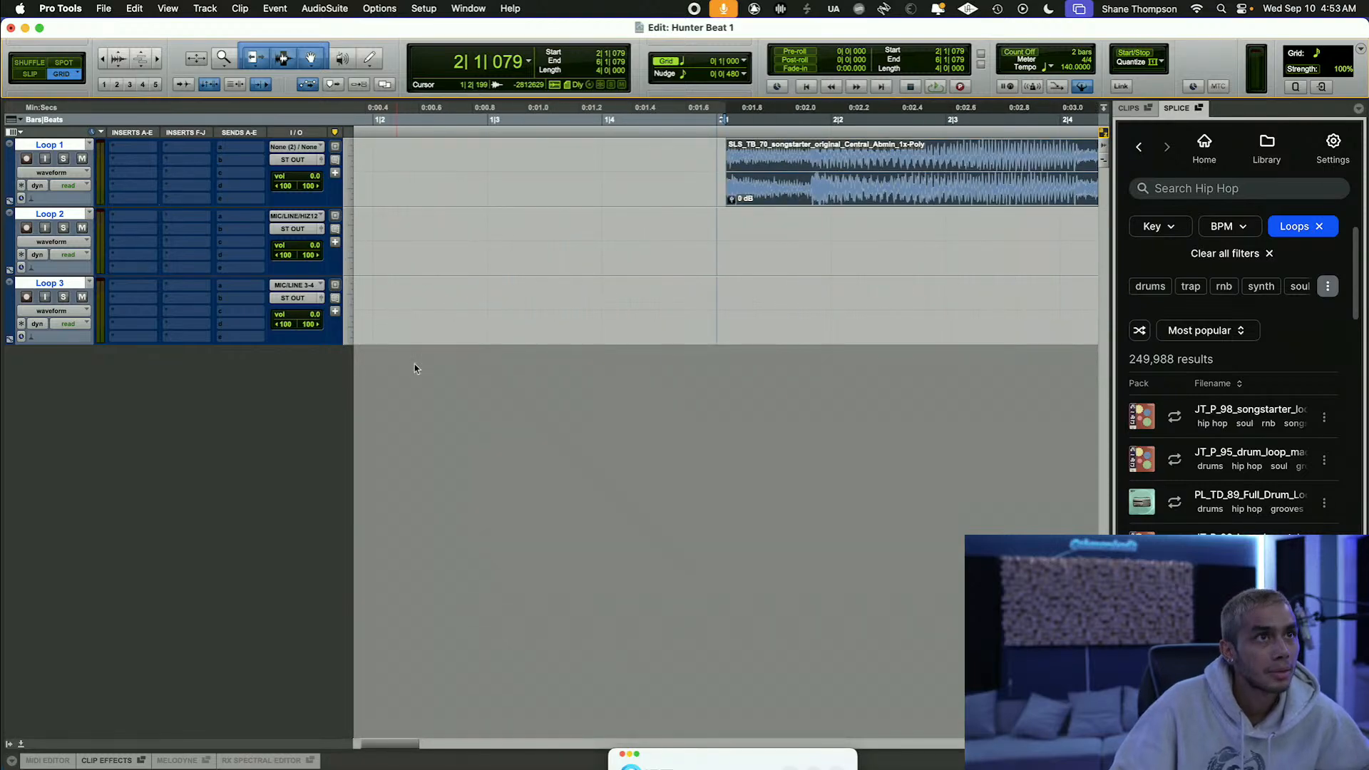
click(31, 74)
scroll(585, 196, right, 4)
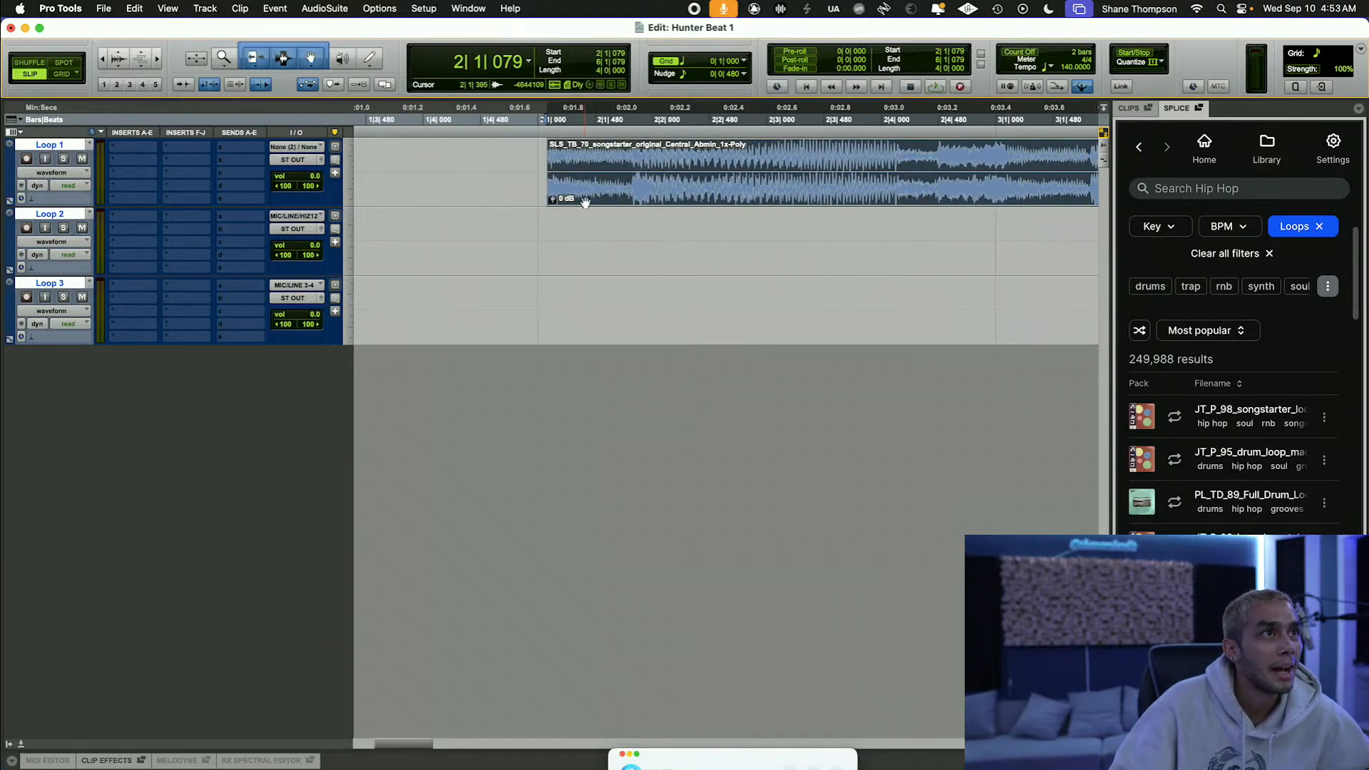
drag(586, 202, 574, 200)
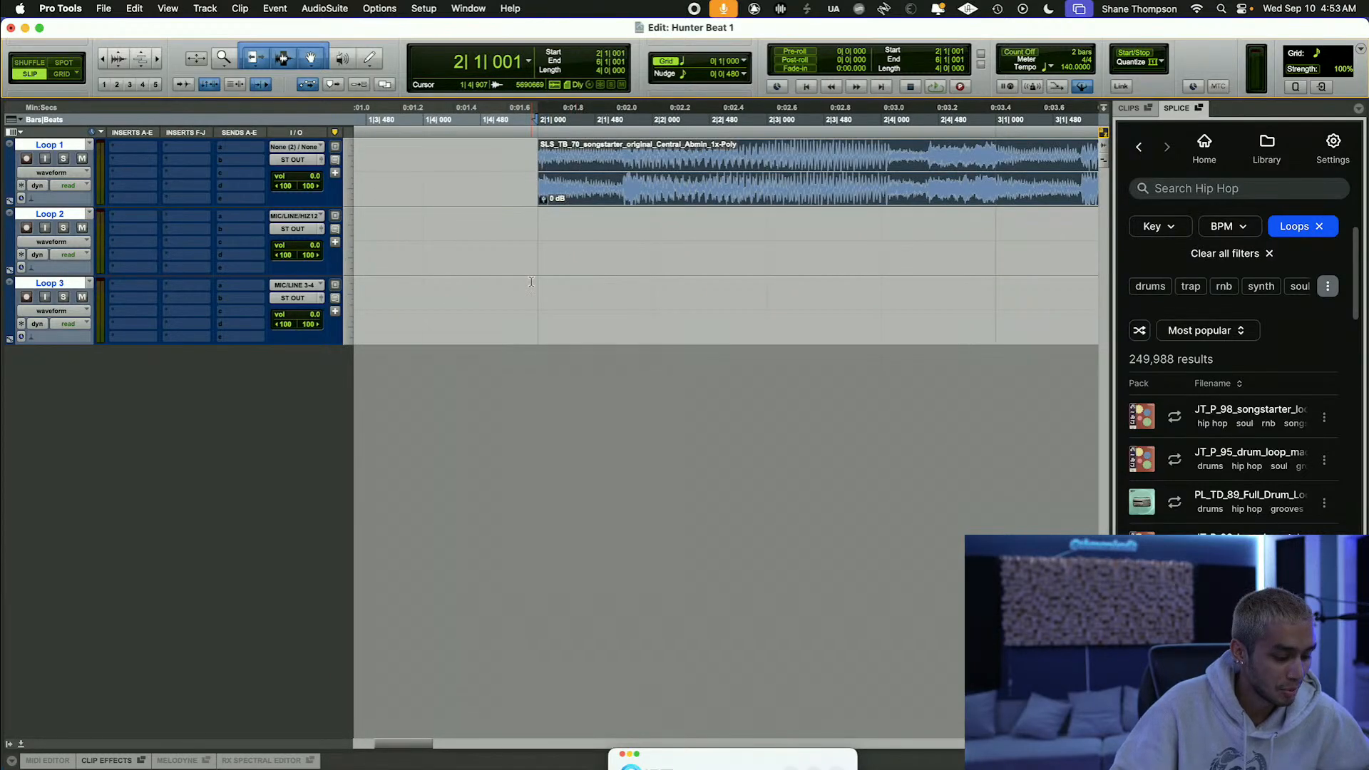
Step: Snap the start of the songstarter clip exactly to 2|1|000 in Grid mode
key(t)
key(t)
key(t)
key(t)
key(t)
key(t)
key(t)
key(t)
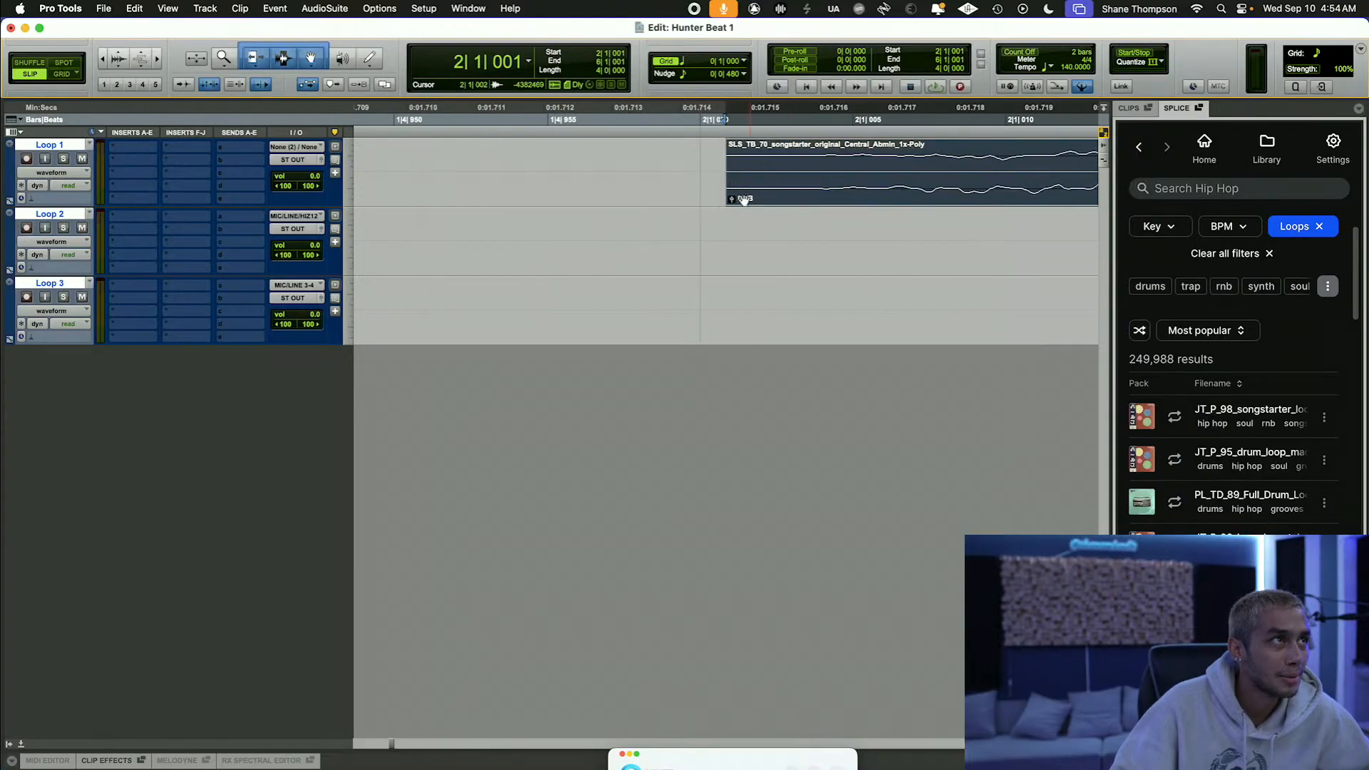
click(59, 76)
drag(810, 201, 768, 199)
key(r)
key(r)
key(r)
key(r)
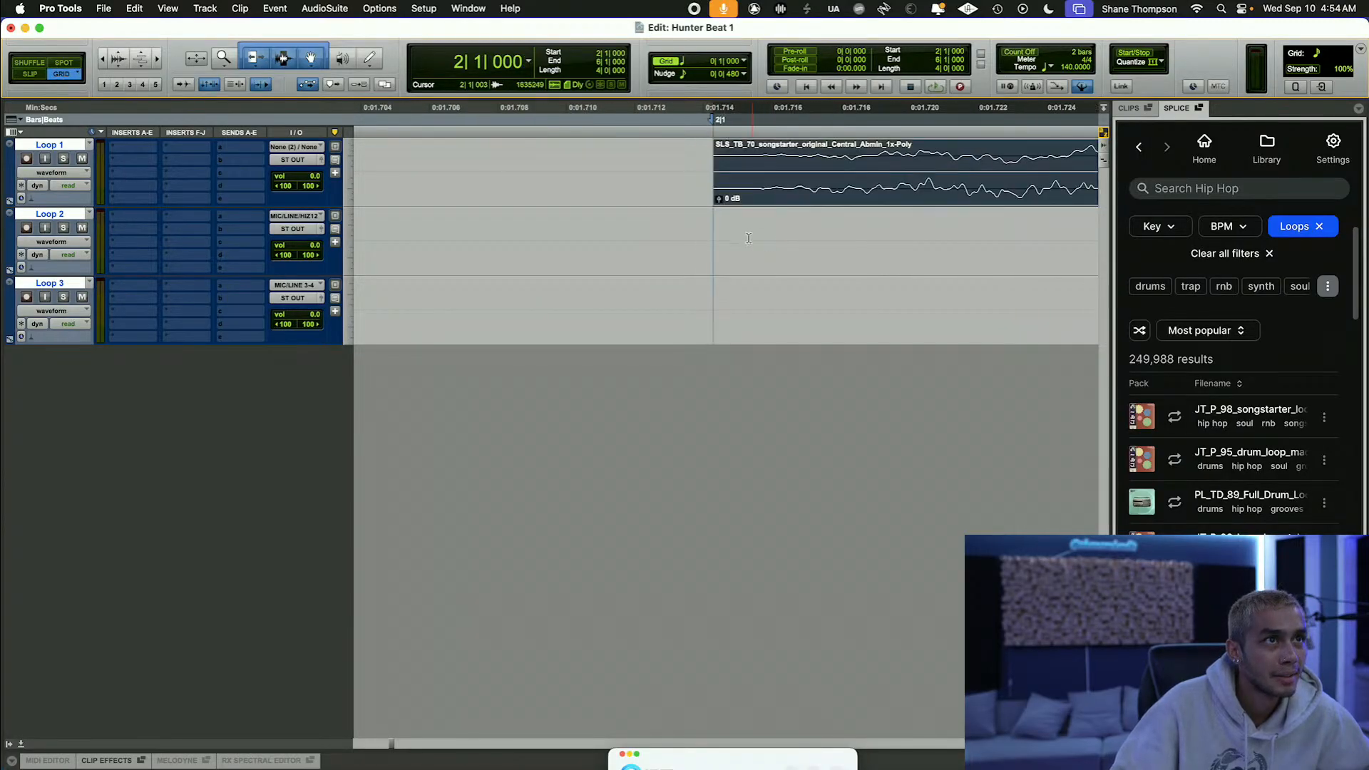
key(r)
key(r)
key(r)
key(r)
key(r)
key(r)
key(r)
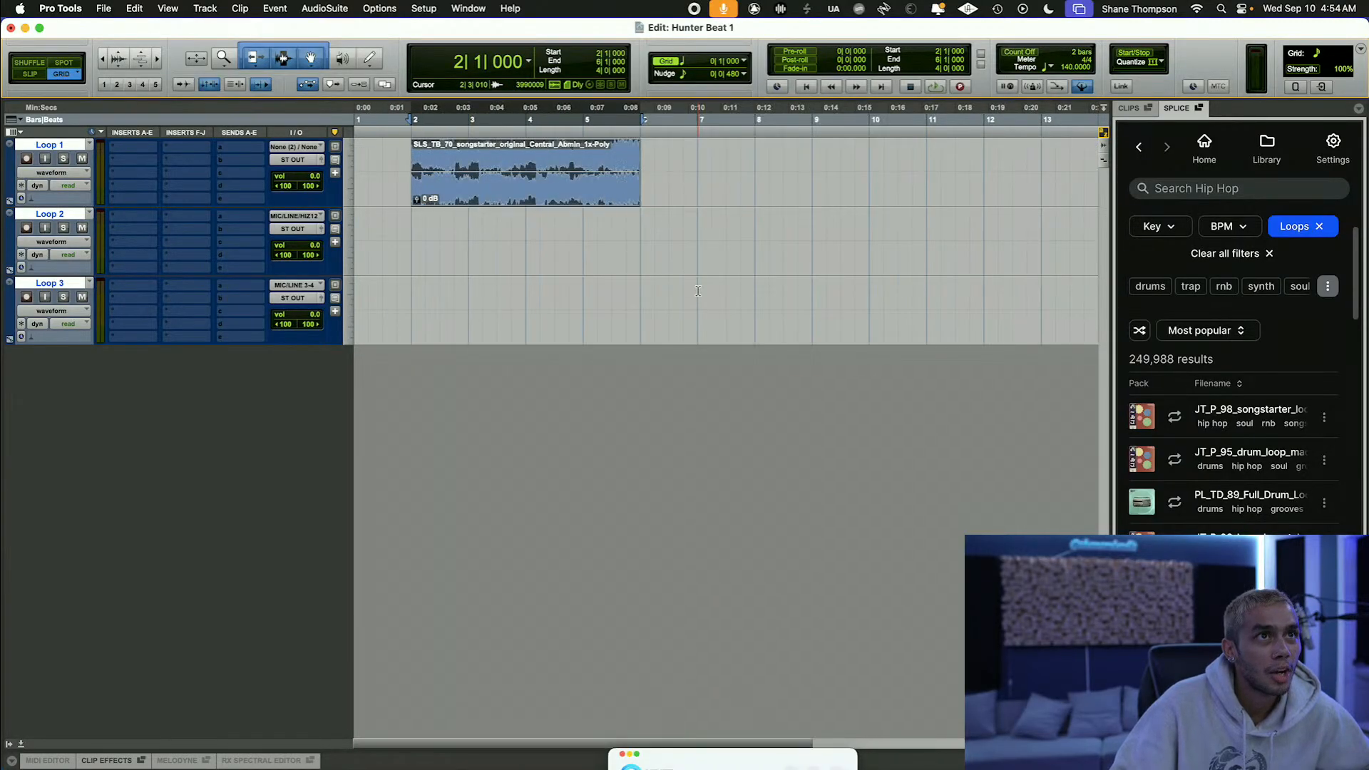
Step: Duplicate the songstarter clip directly after itself, play bars 2 to 10, and restart playback just before bar 2 in Slip mode
key(super+d)
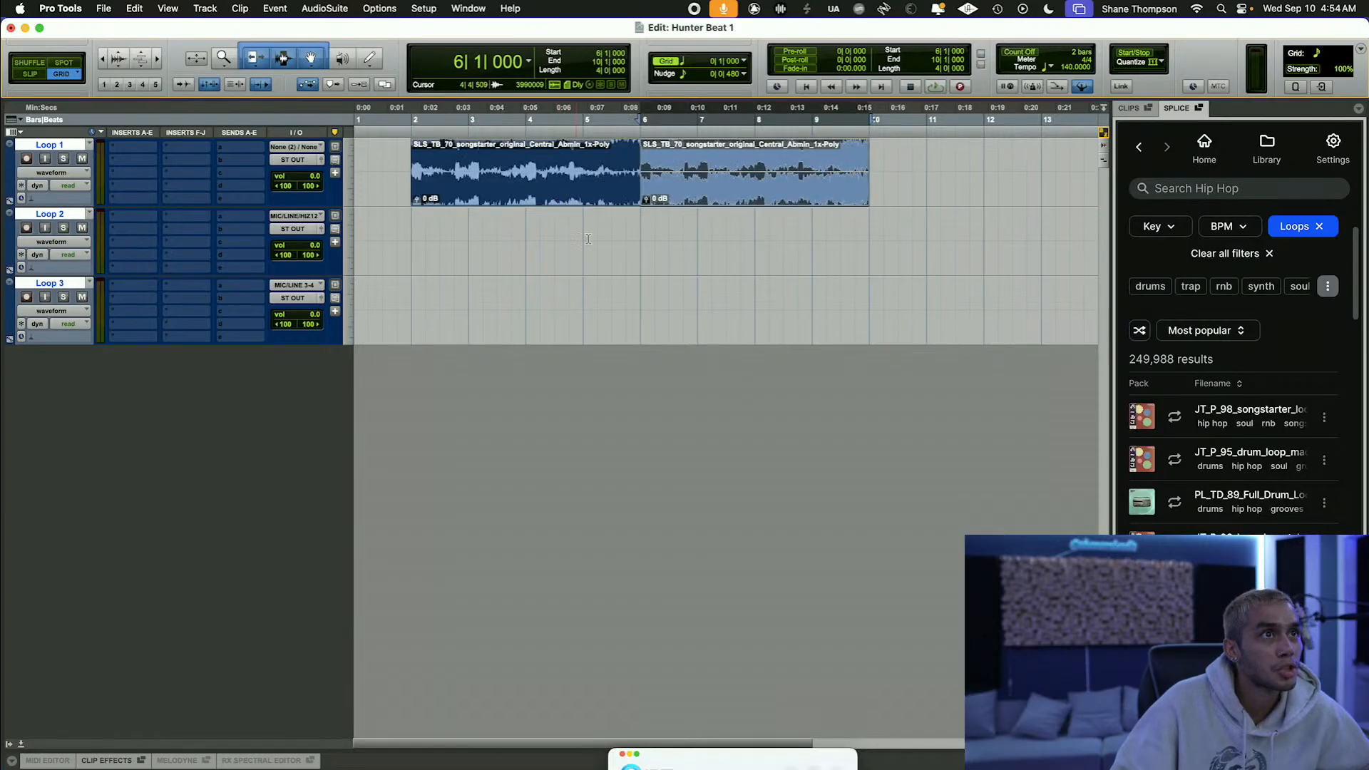
drag(414, 118, 871, 156)
key(space)
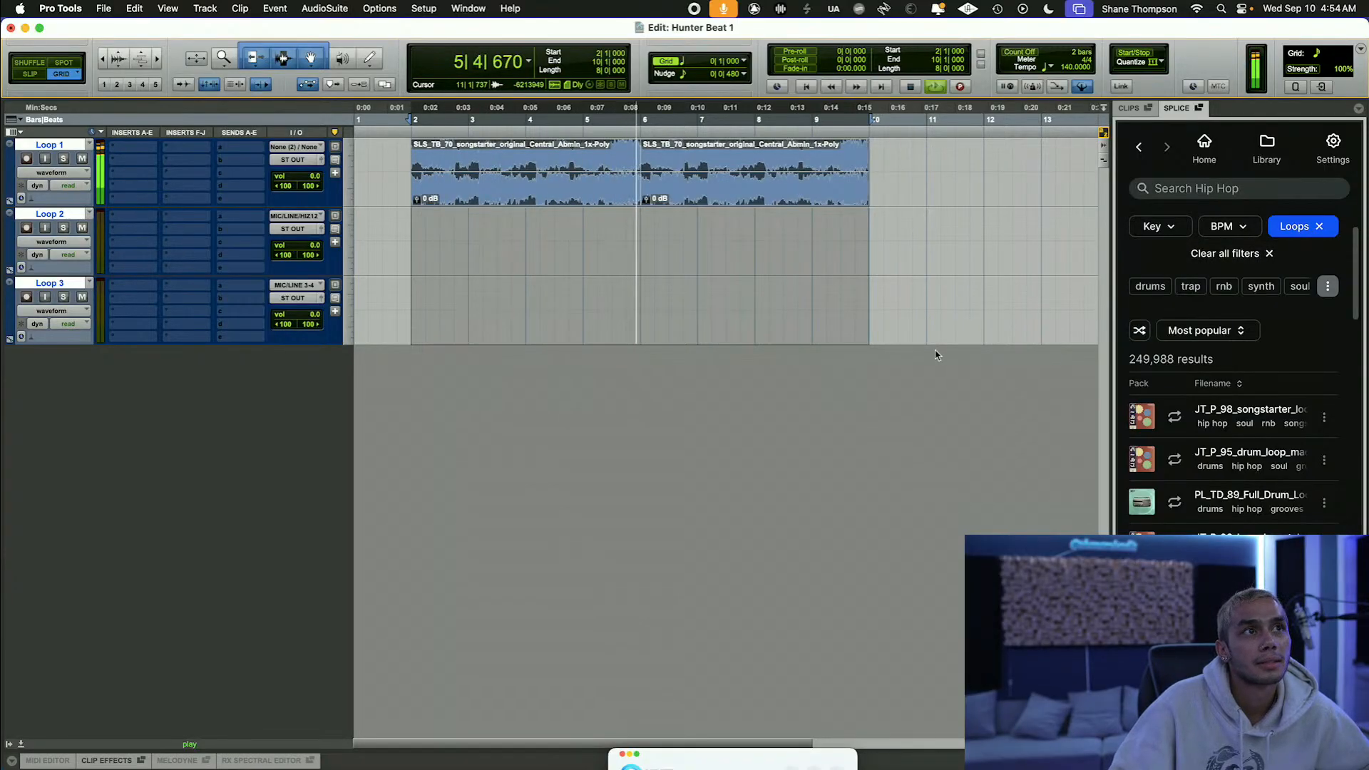
click(26, 77)
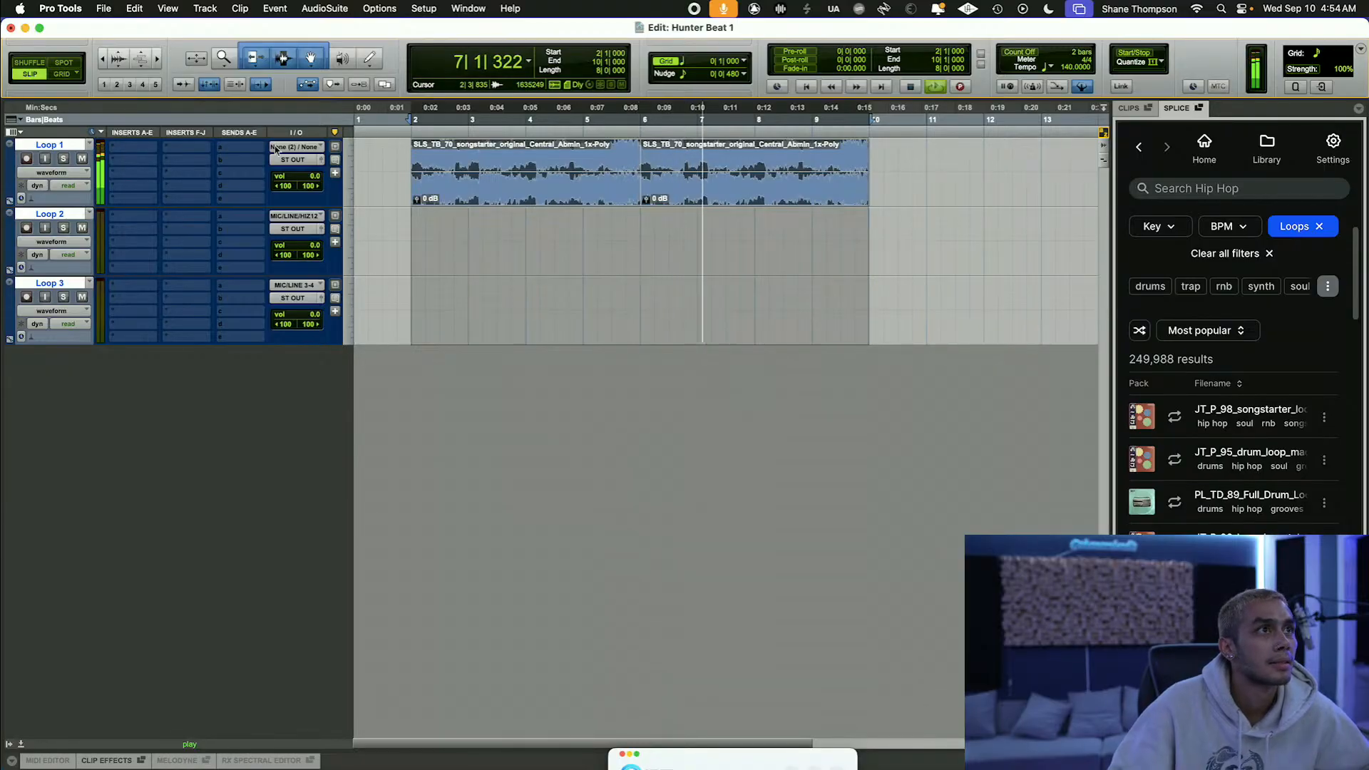
click(411, 246)
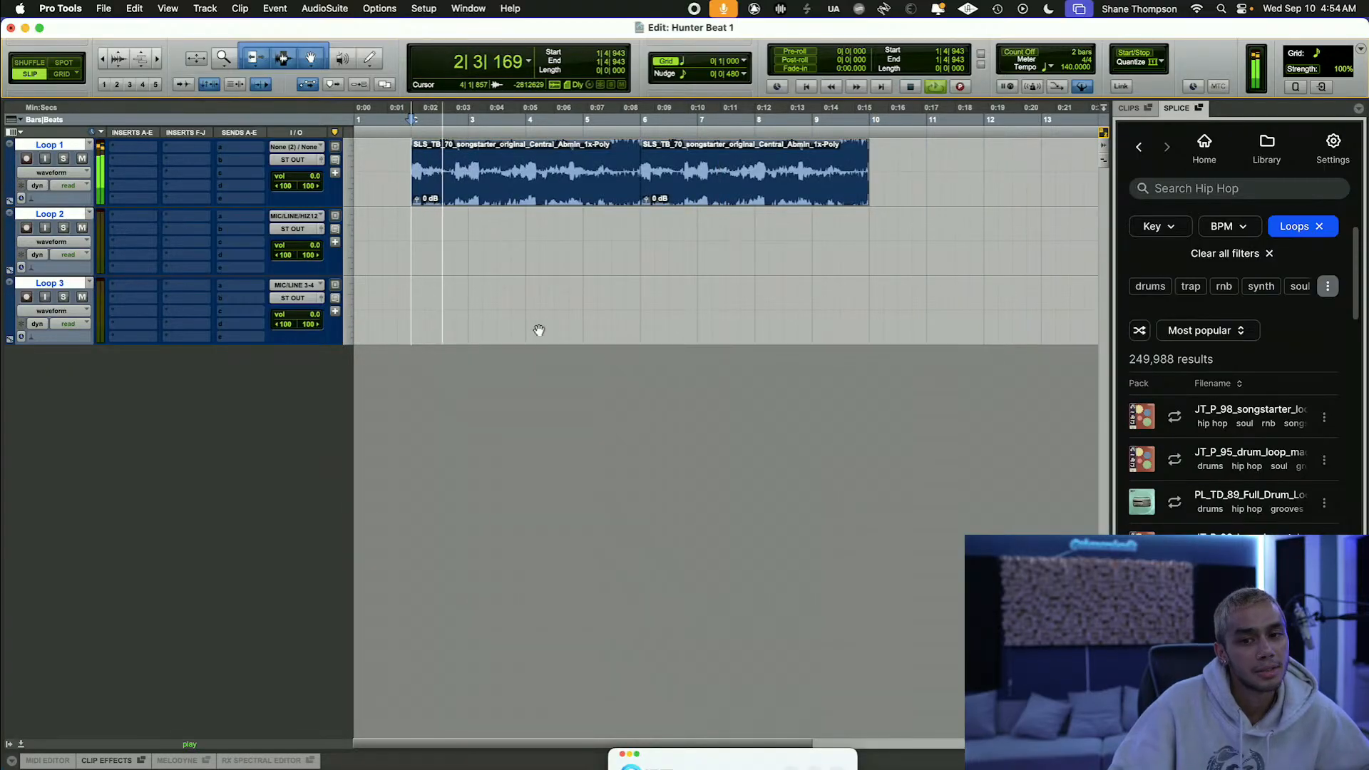
Step: Try to move the first songstarter clip earlier on Loop 1, undo the edit and stop playback
click(610, 188)
drag(610, 188, 482, 203)
key(super+z)
click(539, 292)
key(space)
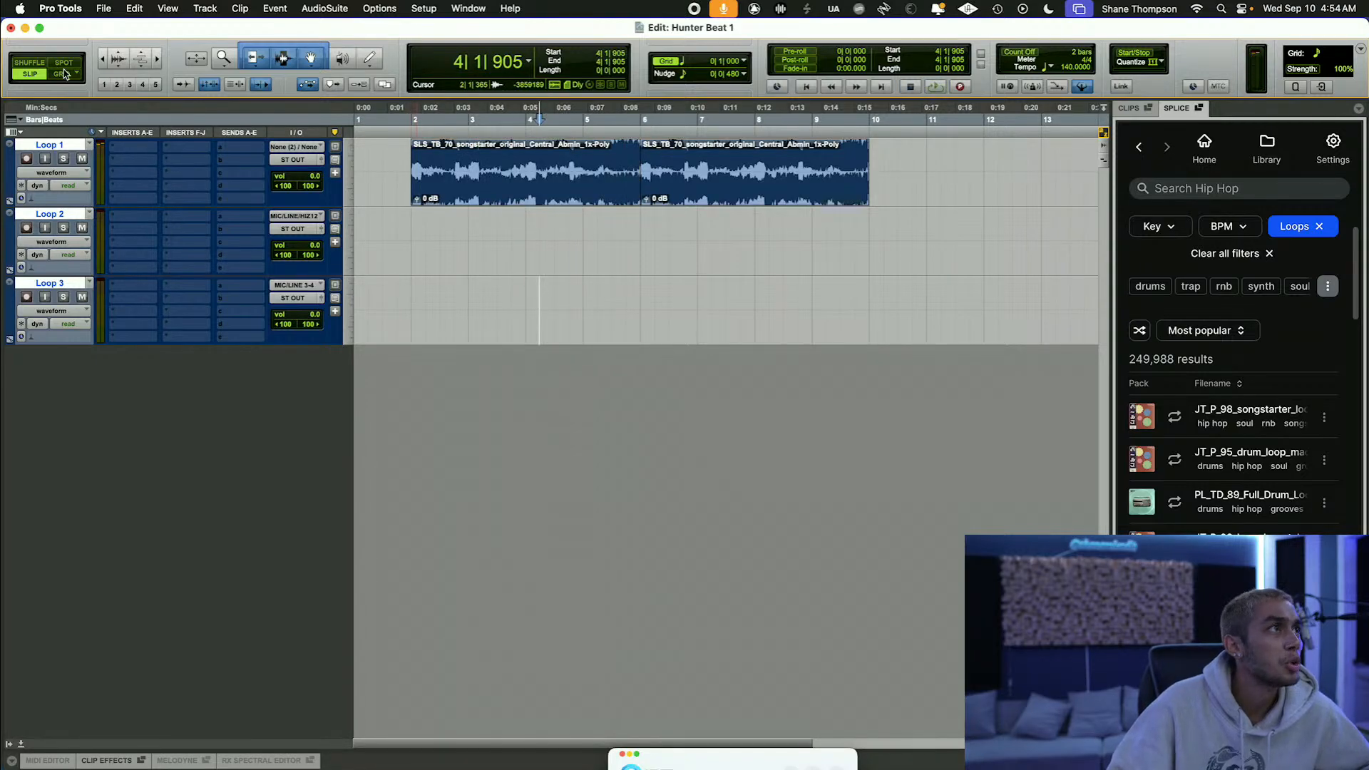
Step: Trim the first songstarter clip on Loop 1 to end at 3|2|000 in Grid mode, play it, and delete a trial duplicate
drag(627, 182, 482, 199)
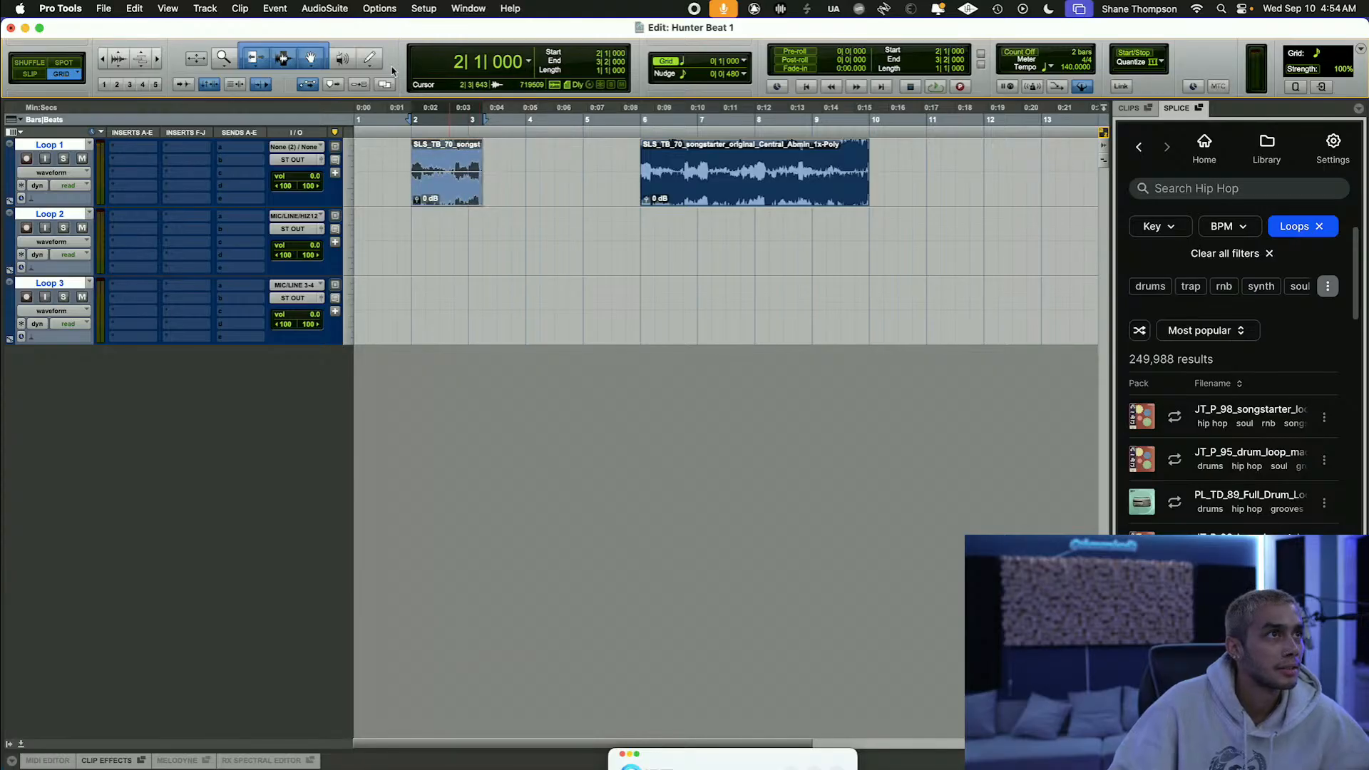
key(space)
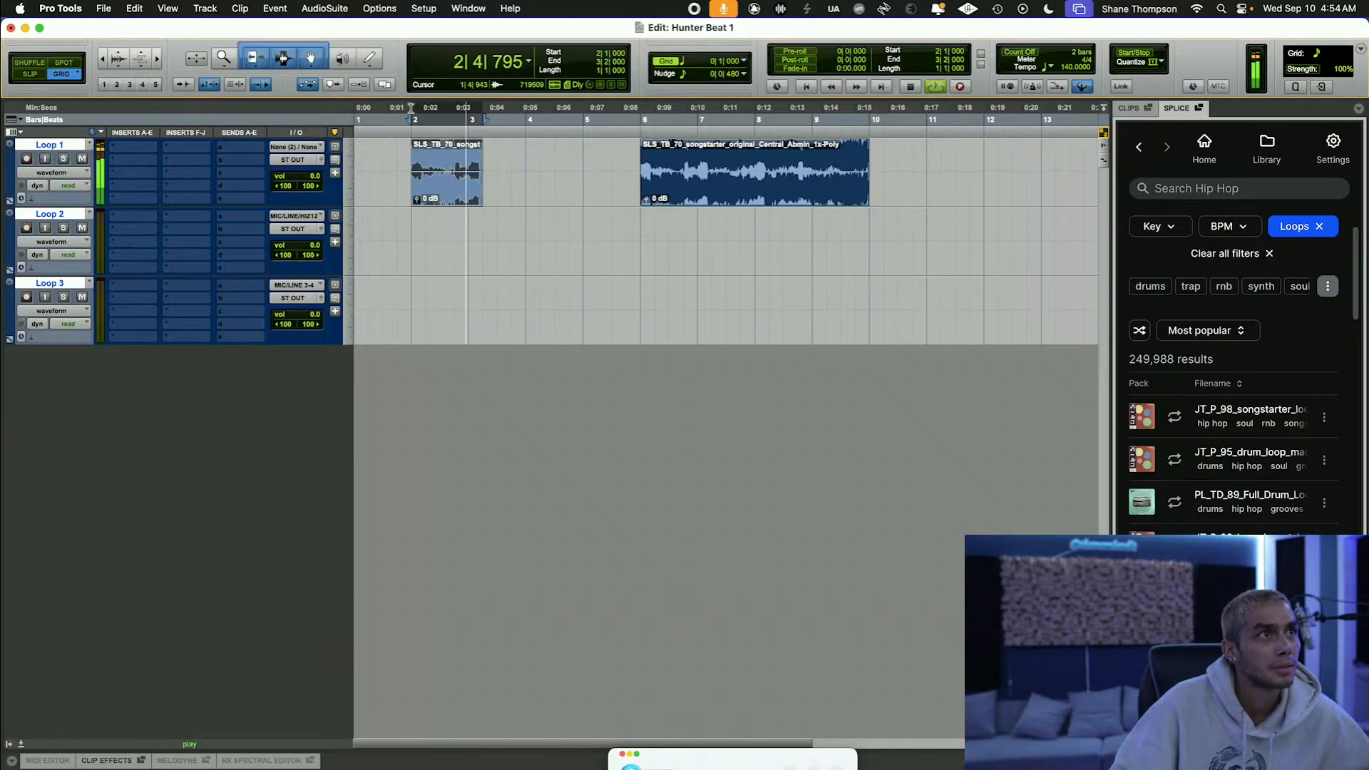
key(super+d)
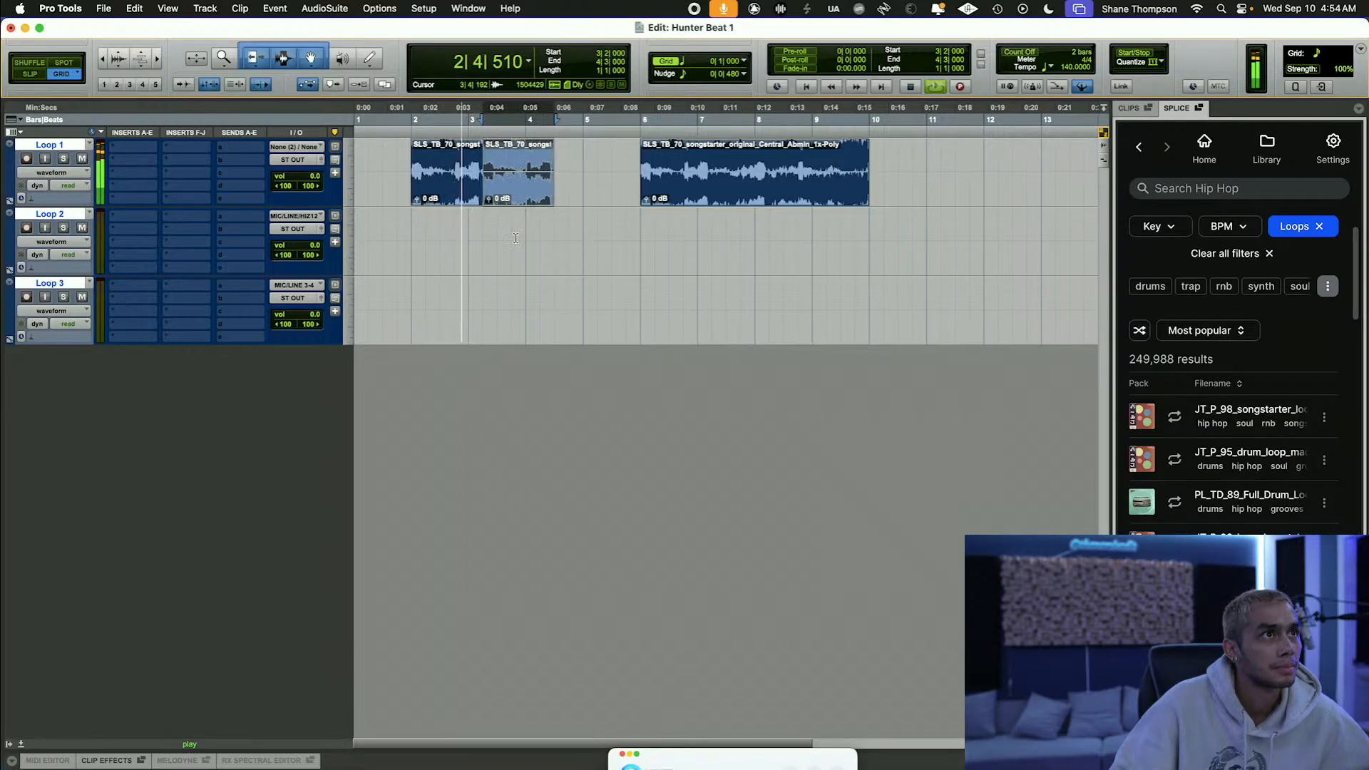
click(532, 253)
click(534, 198)
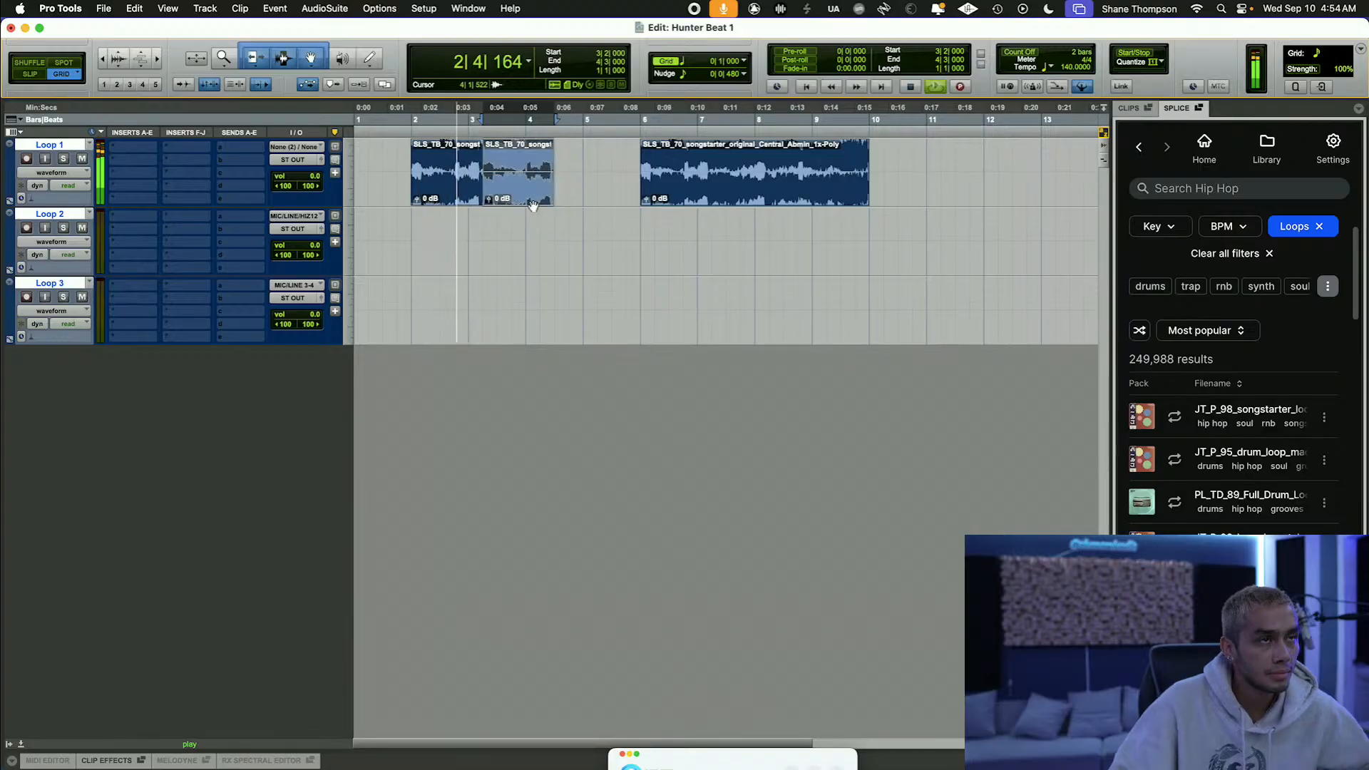
key(BackSpace)
key(space)
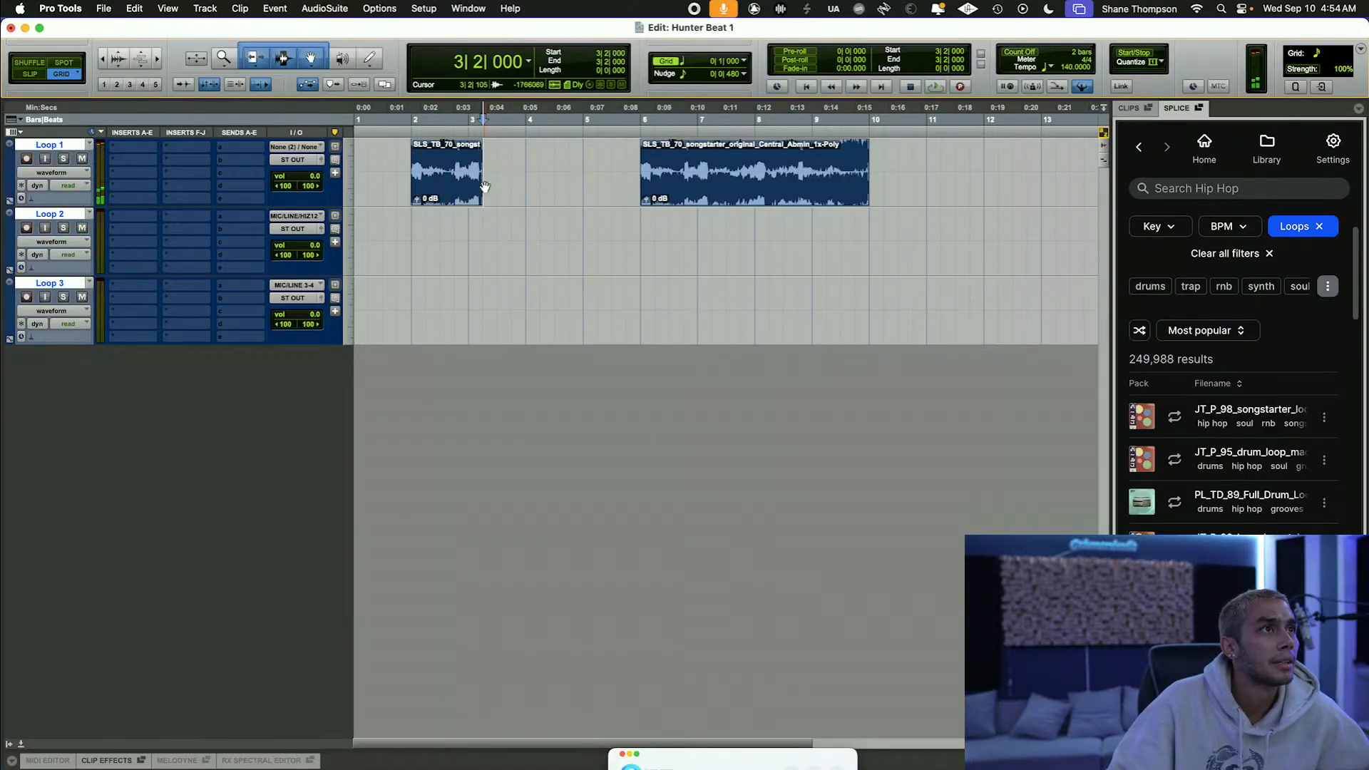
Step: Shorten the first songstarter clip to one bar ending at 3|1|000, play it, and duplicate it directly after itself
drag(482, 184, 468, 184)
key(space)
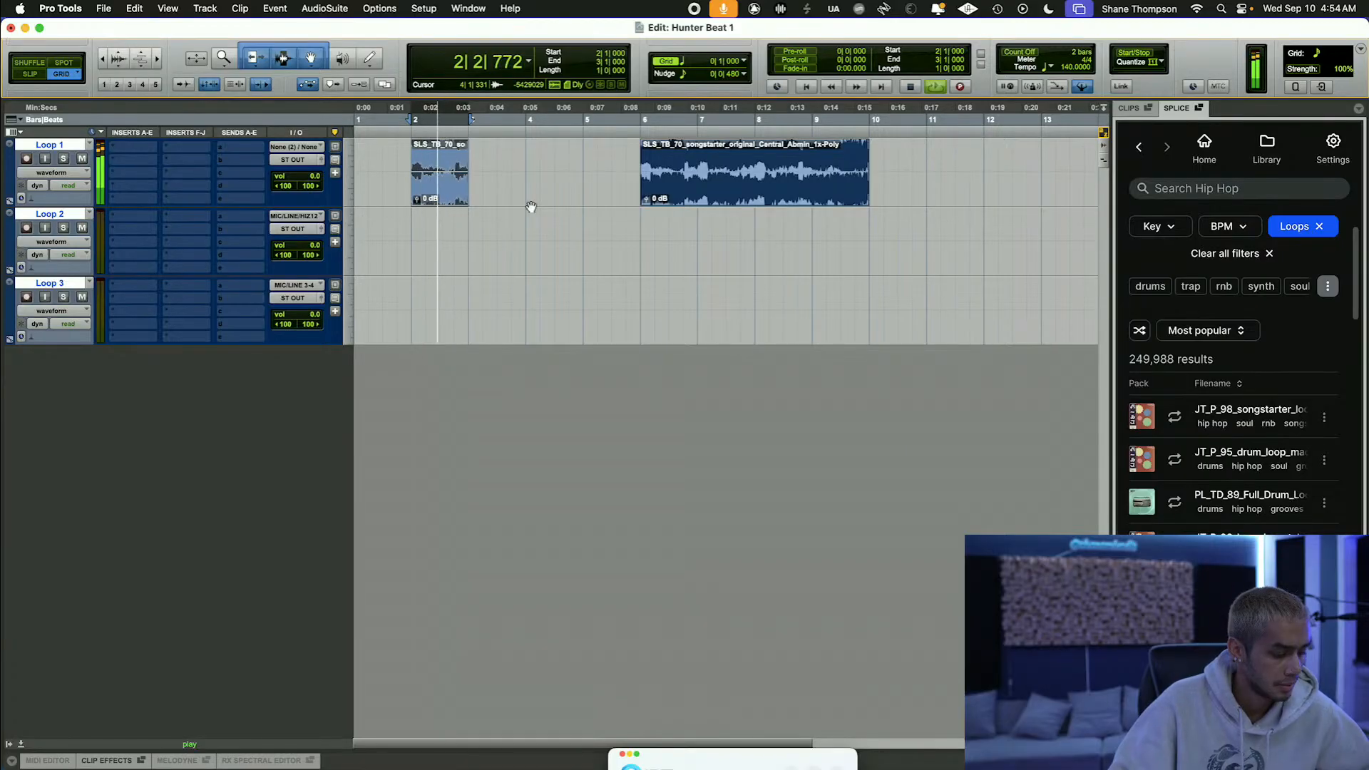
key(super+d)
click(583, 239)
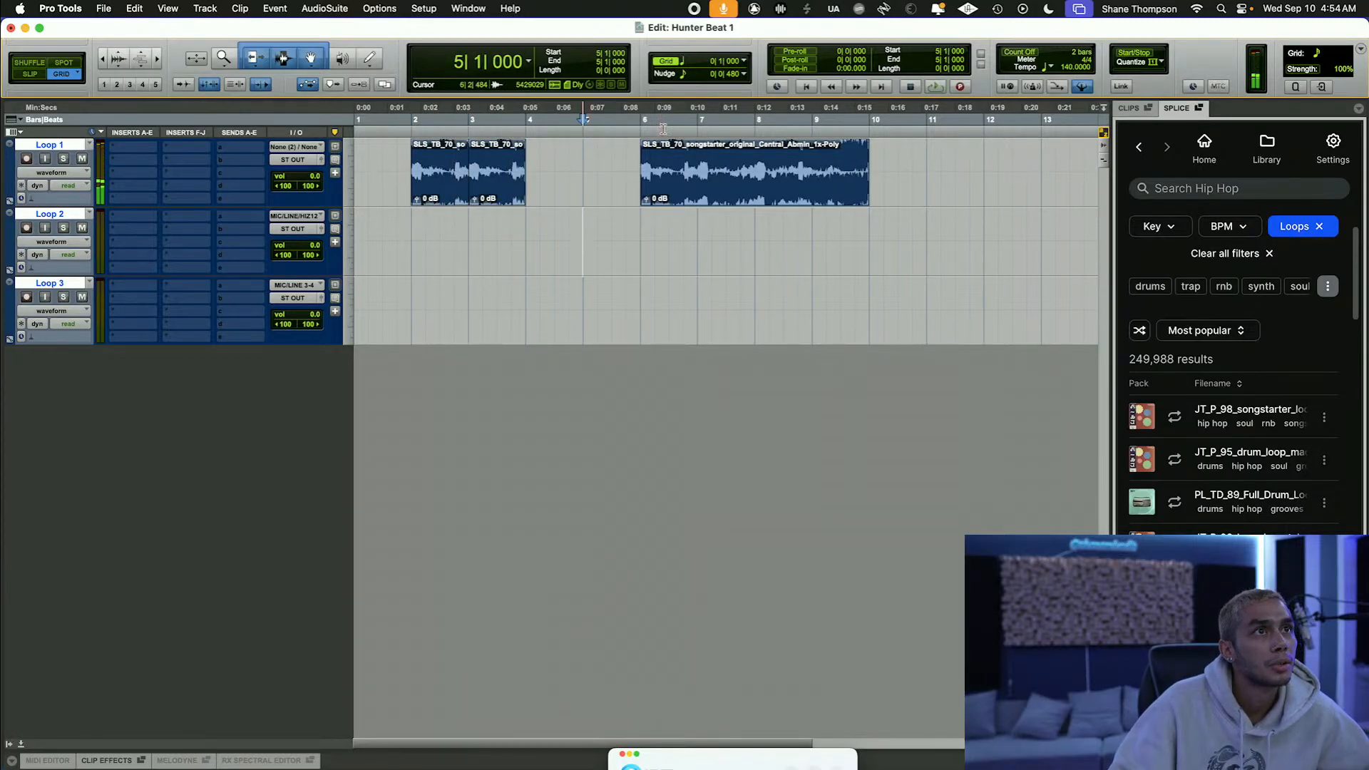
Step: Play the second songstarter clip from 7|2|000 and place a one-bar section of it at 4|1|000 on Loop 1
click(711, 116)
key(space)
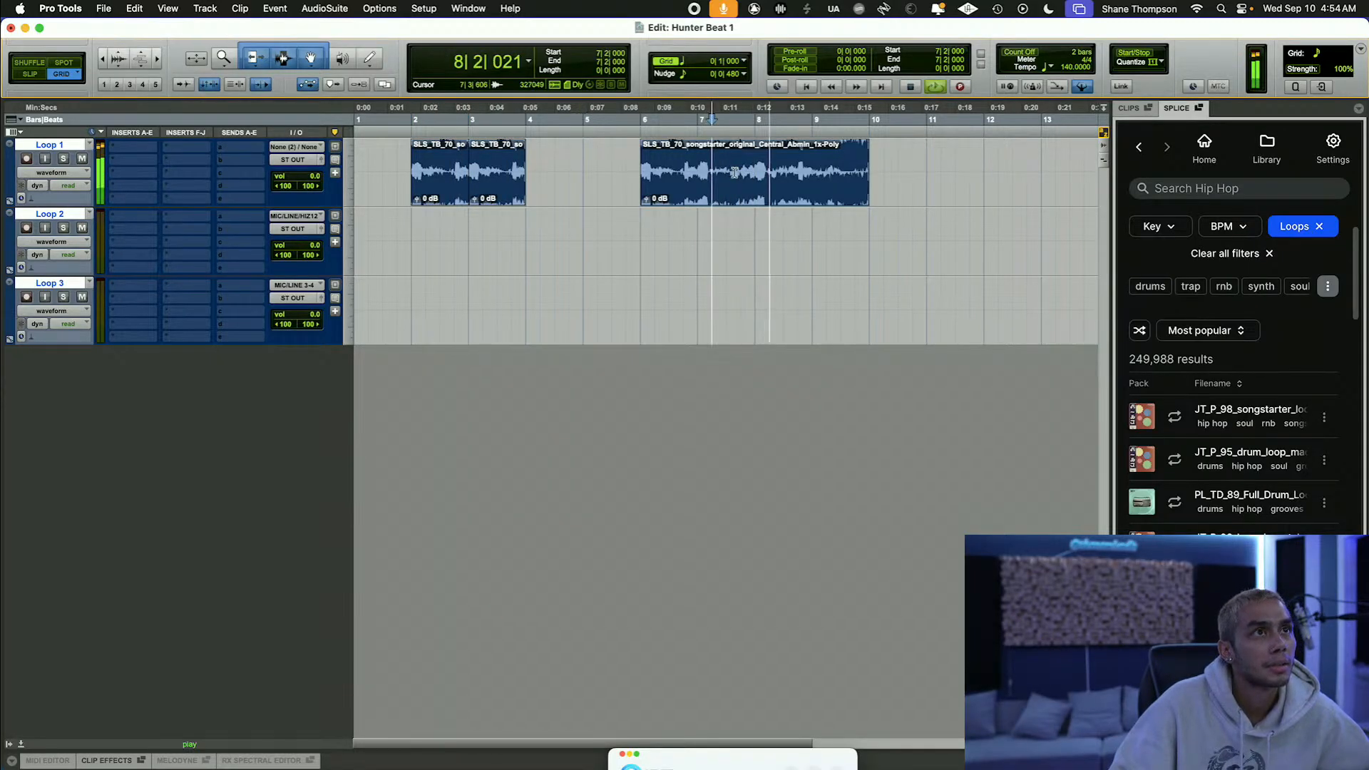
drag(712, 168, 560, 184)
key(space)
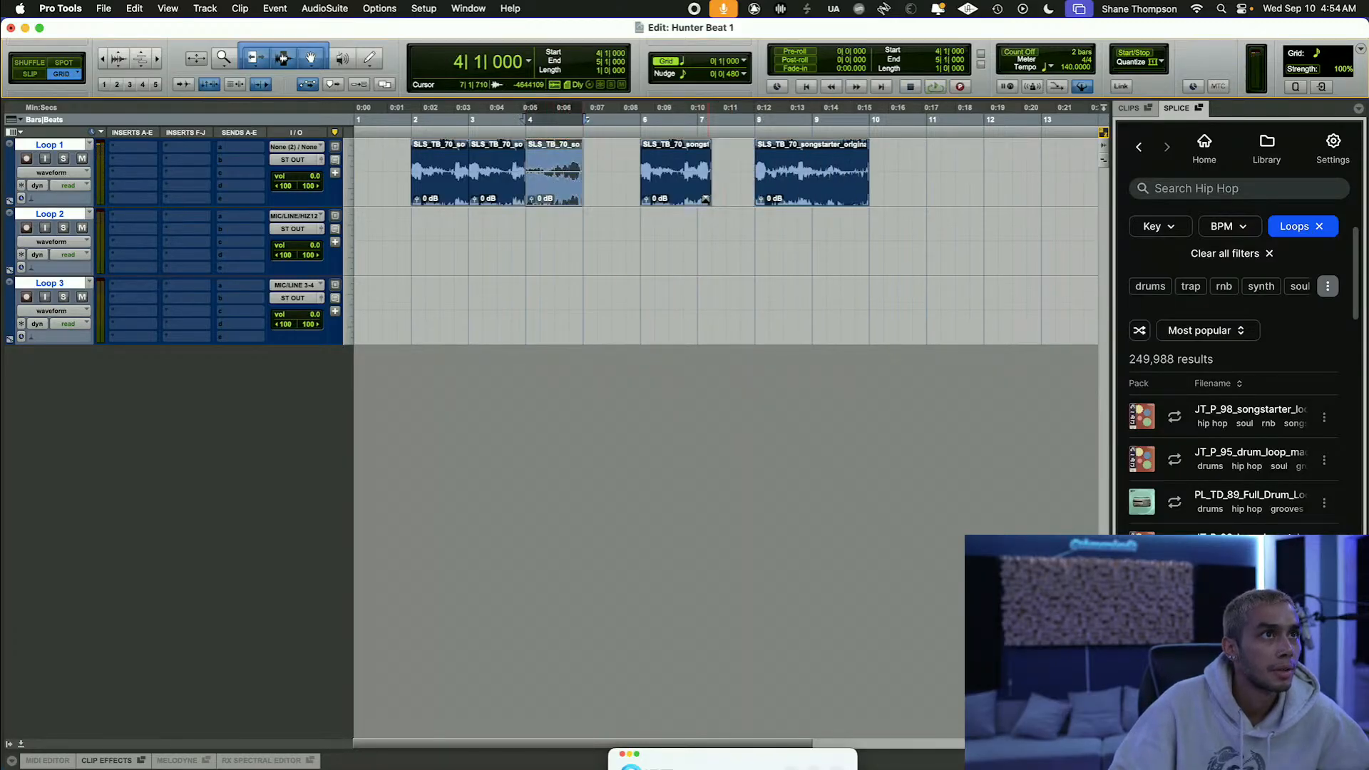
Step: Place a full four-bar songstarter clip at 5|1|000 on Loop 1 and delete the leftover piece after it
drag(681, 195, 847, 211)
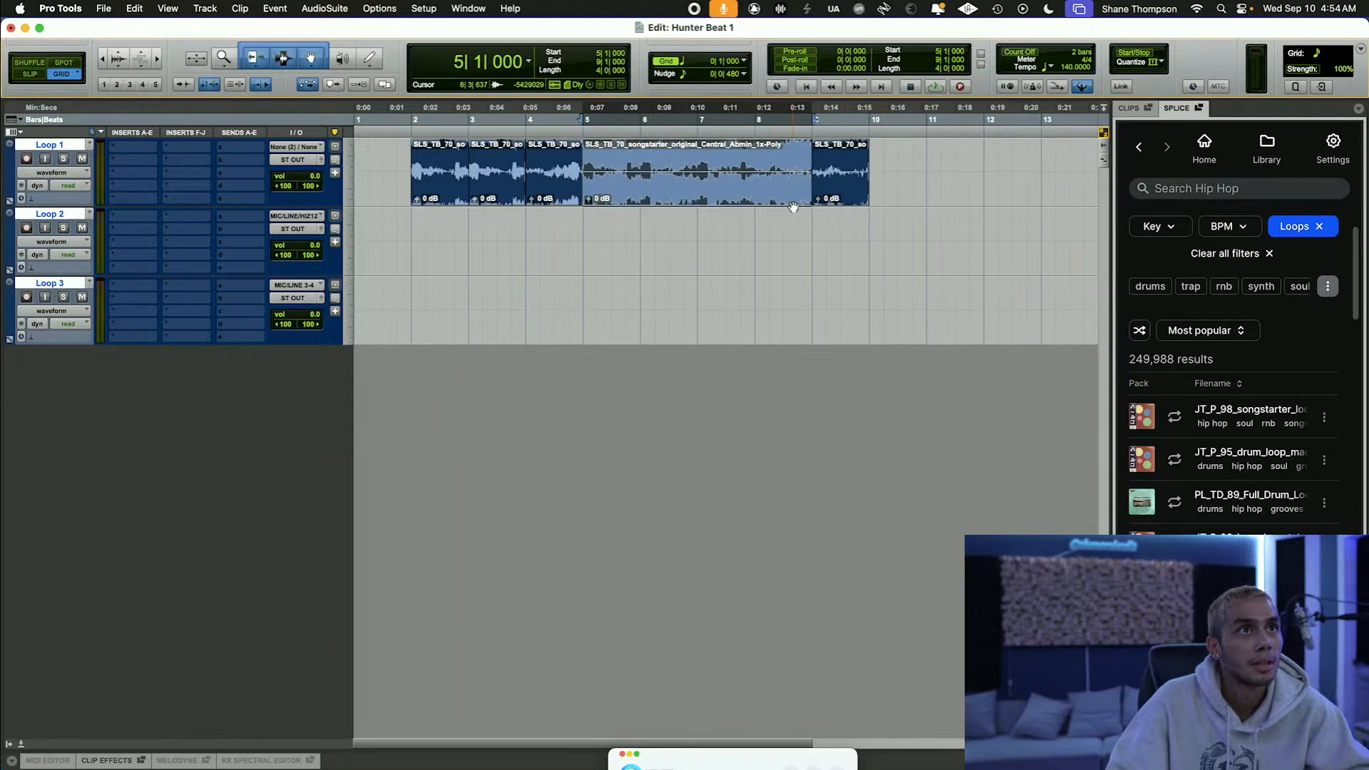
click(834, 200)
key(Delete)
Step: Copy the one-bar clip from bar 3 to 9|1|000 on Loop 1 and play the arrangement from 1|3|000
drag(488, 196, 465, 251)
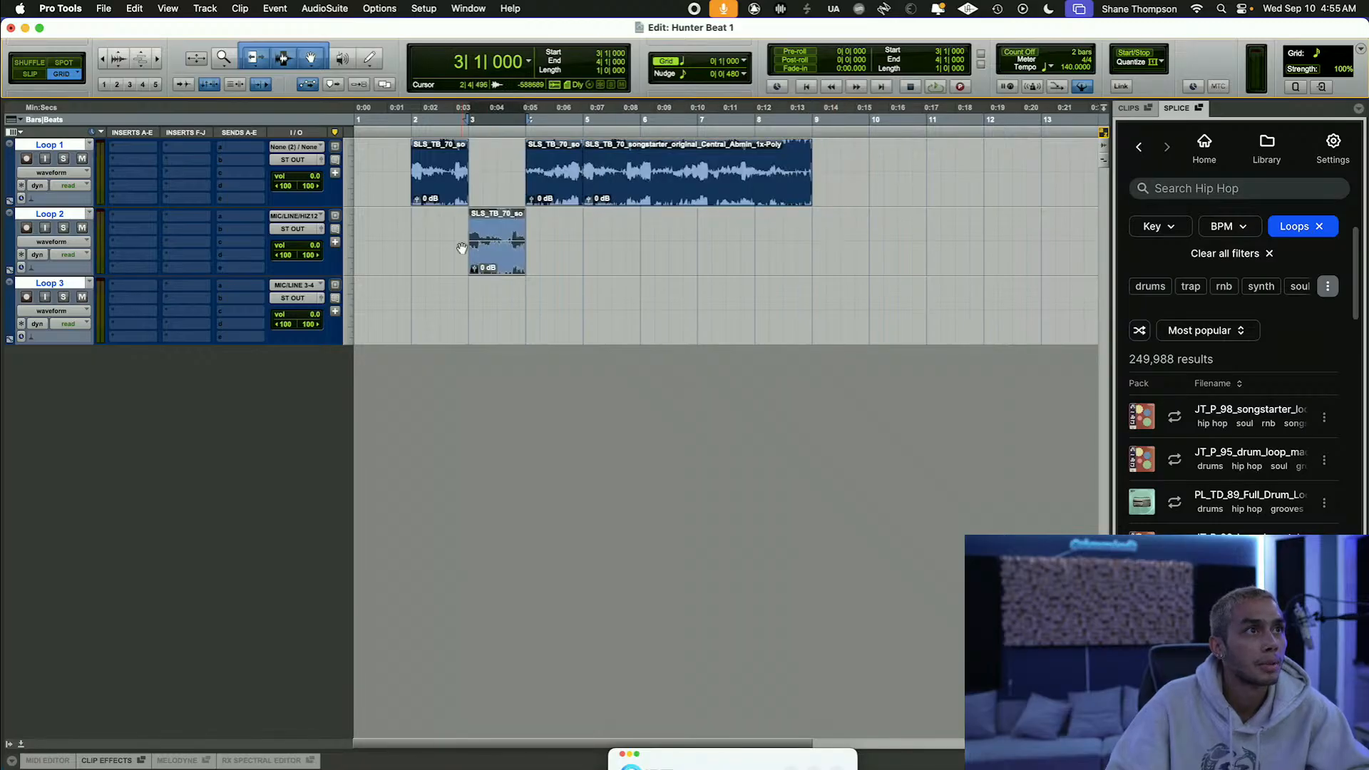
right_click(487, 259)
click(789, 250)
drag(815, 236, 850, 183)
right_click(858, 239)
click(890, 293)
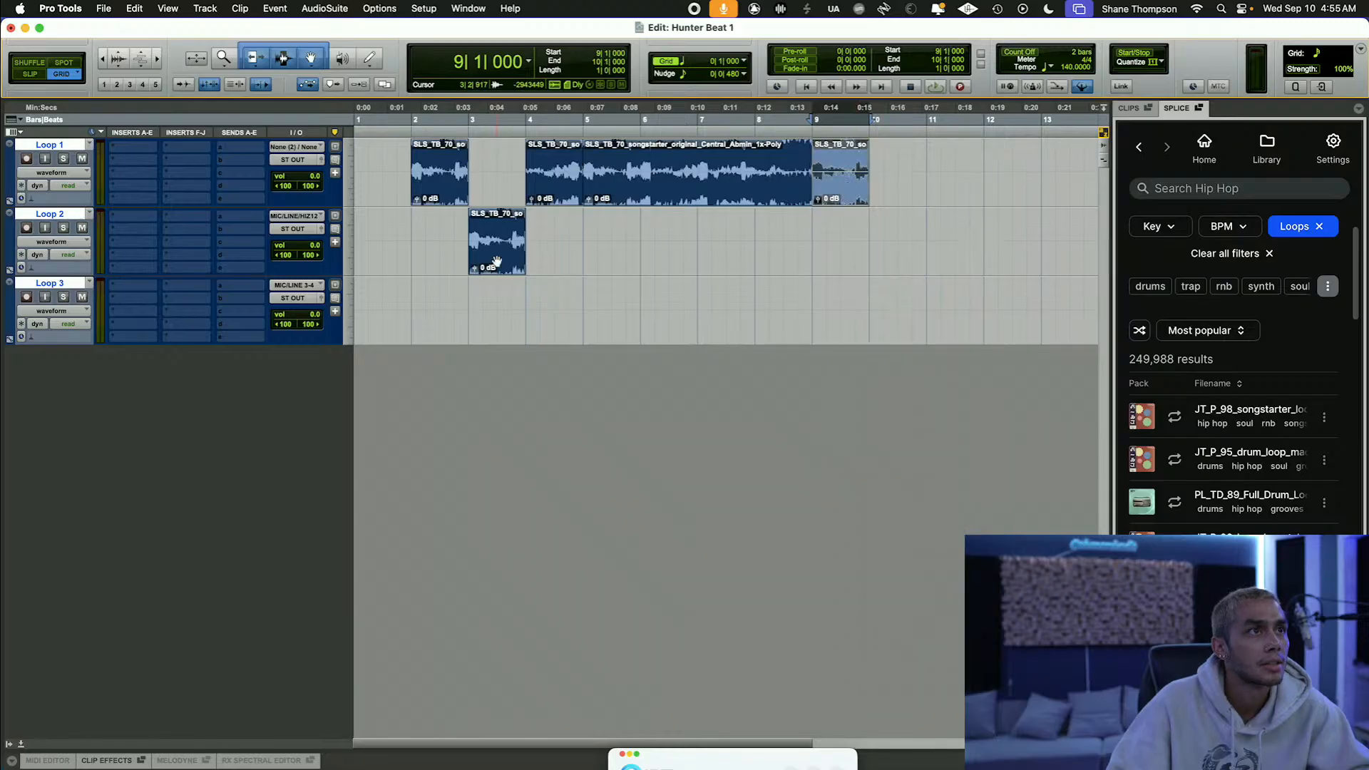
drag(497, 262, 497, 193)
click(379, 192)
key(space)
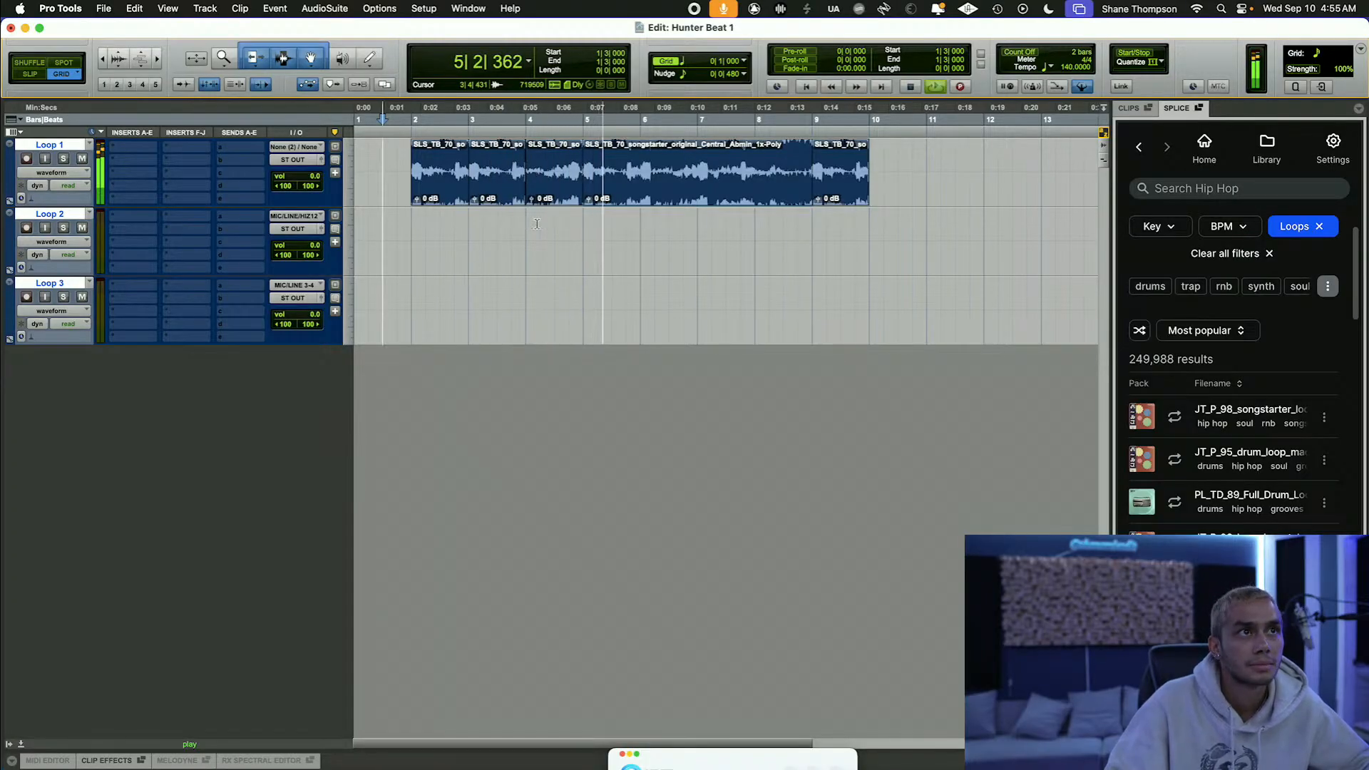
Step: Extend the clip at bar 4 to end at 6|1|000, move the four-bar clip to 6|1|000, and play from 2|1|000
drag(622, 199, 622, 268)
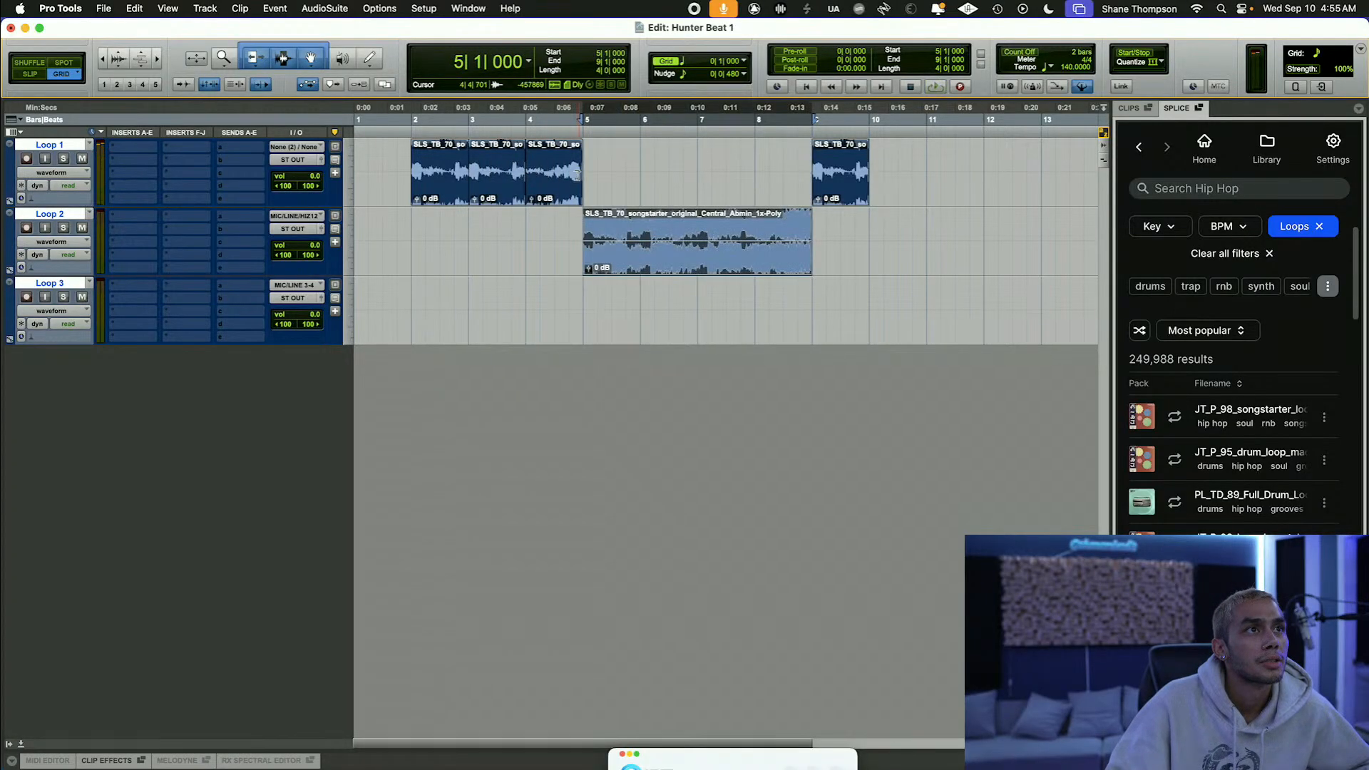
drag(583, 186, 644, 186)
drag(611, 260, 669, 195)
click(408, 154)
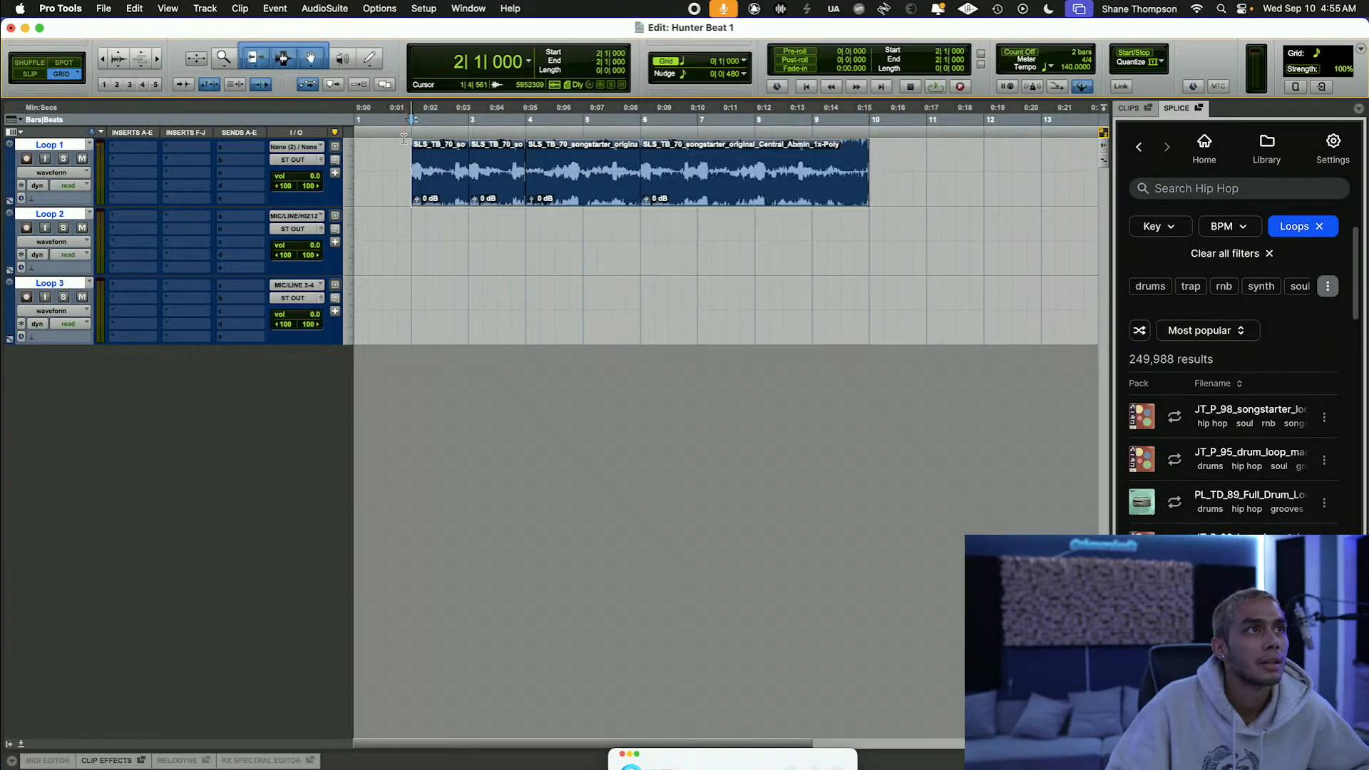
key(space)
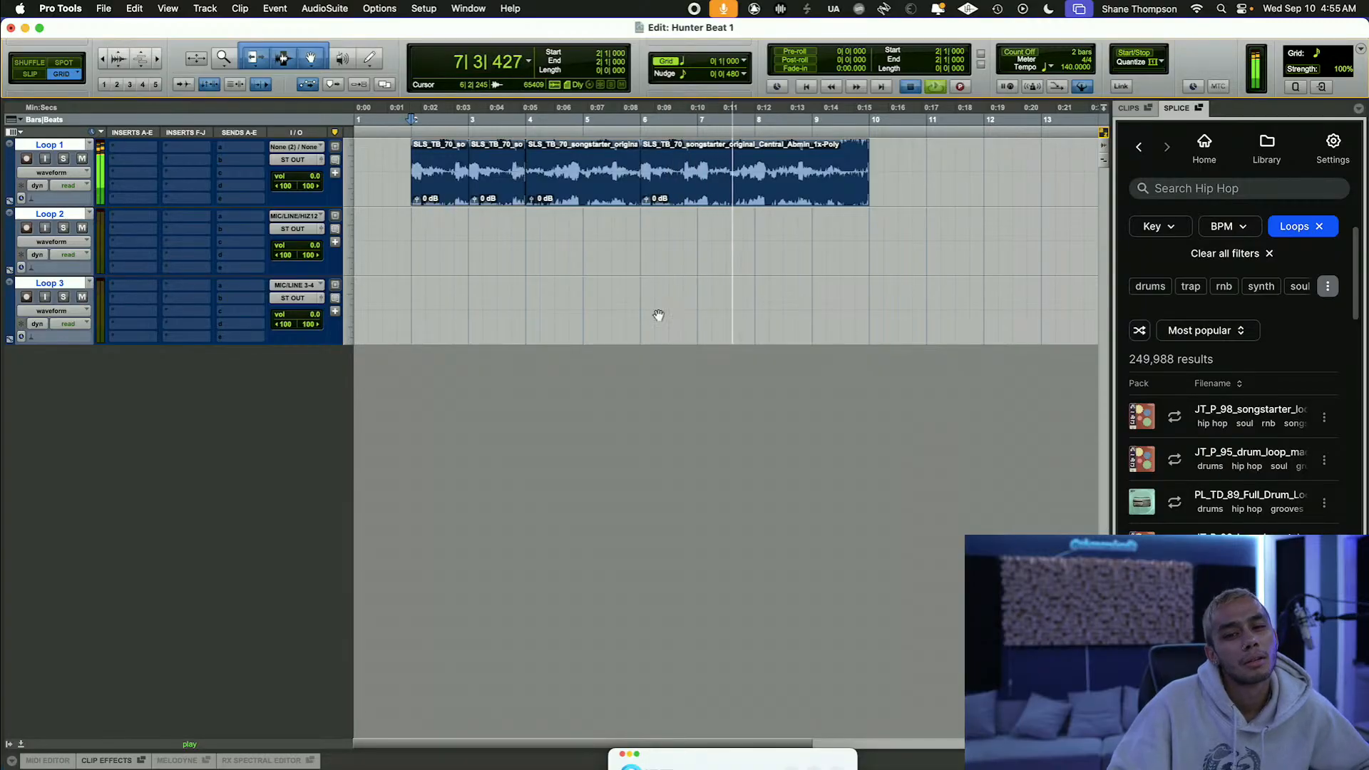
key(space)
Step: Replace all songstarter clips on Loop 1 with Splice's JJP_RS_68_vocal_lead_mind_Dm loop at 2|1|000 and loop playback over bars 2 to 10
drag(898, 166, 408, 181)
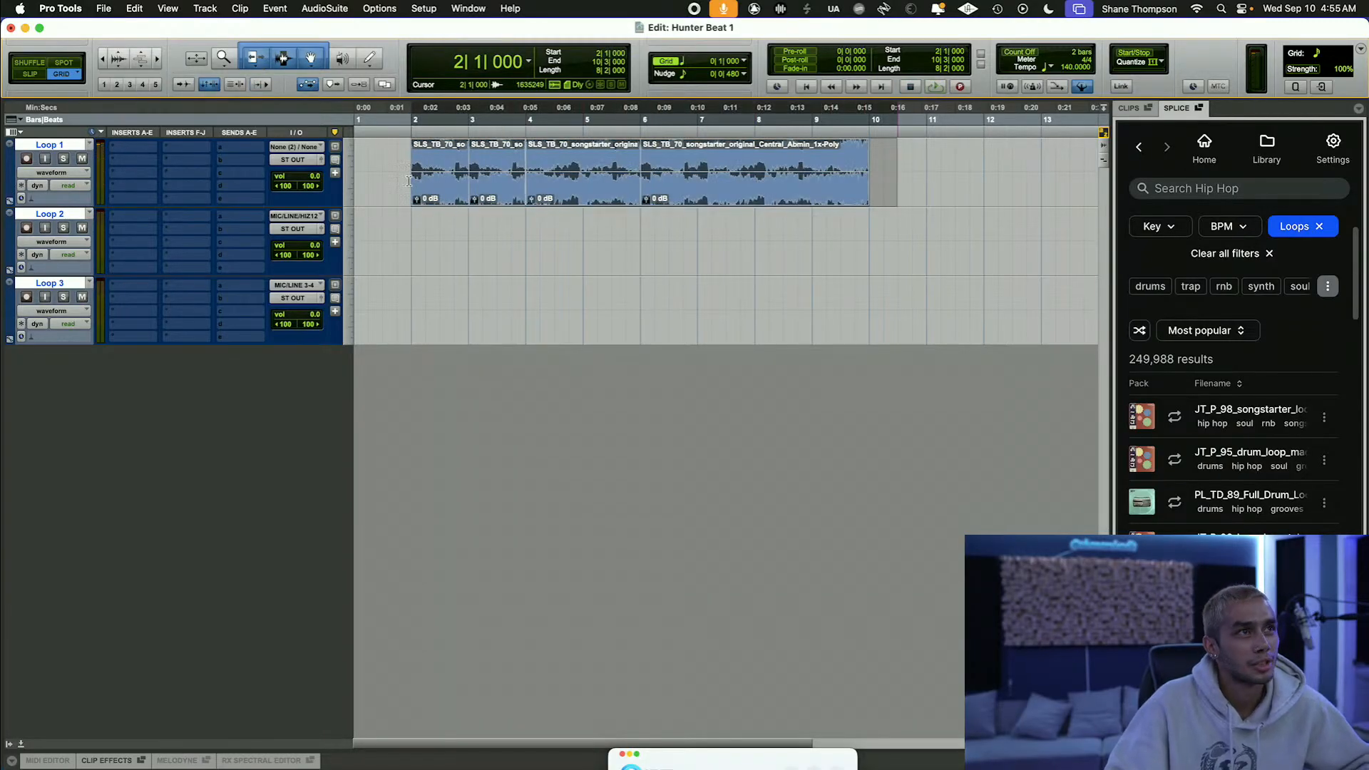
key(Delete)
scroll(1234, 356, down, 1)
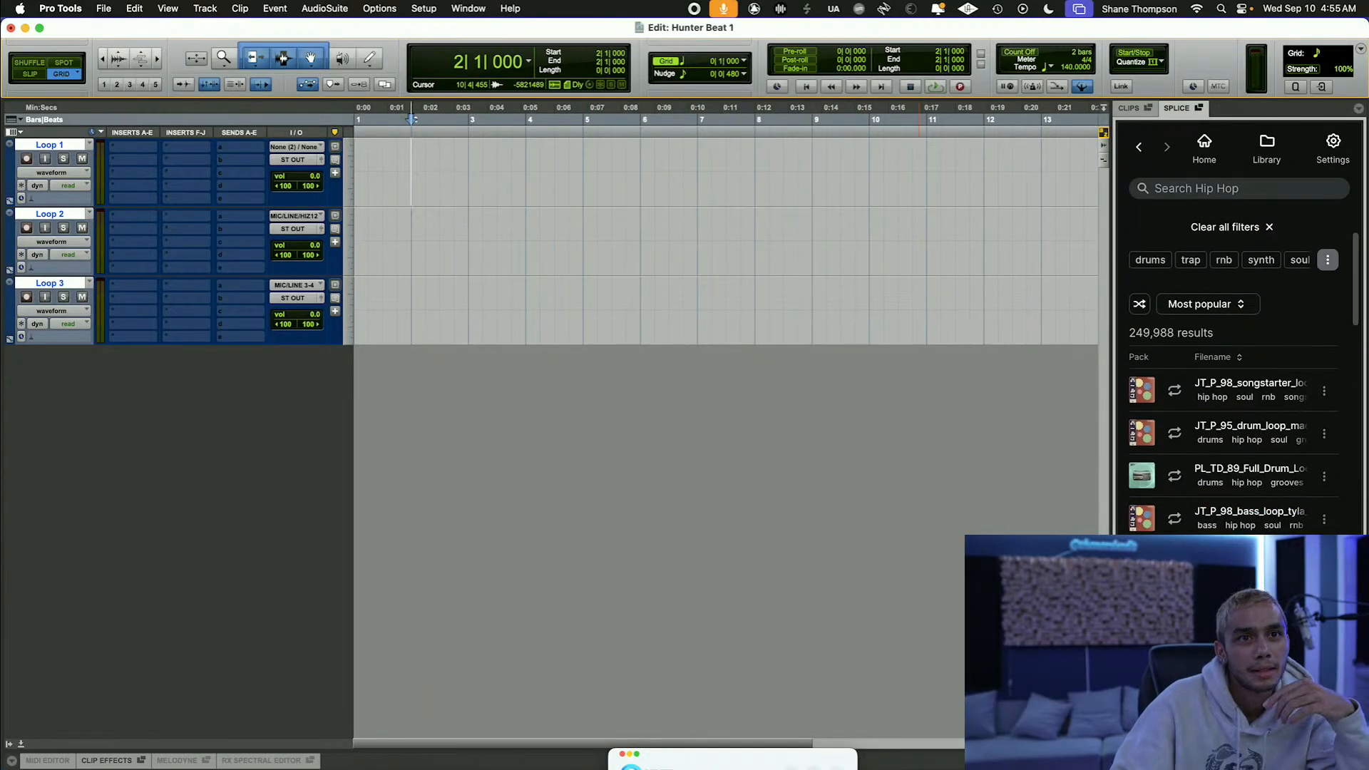
scroll(1233, 356, down, 1)
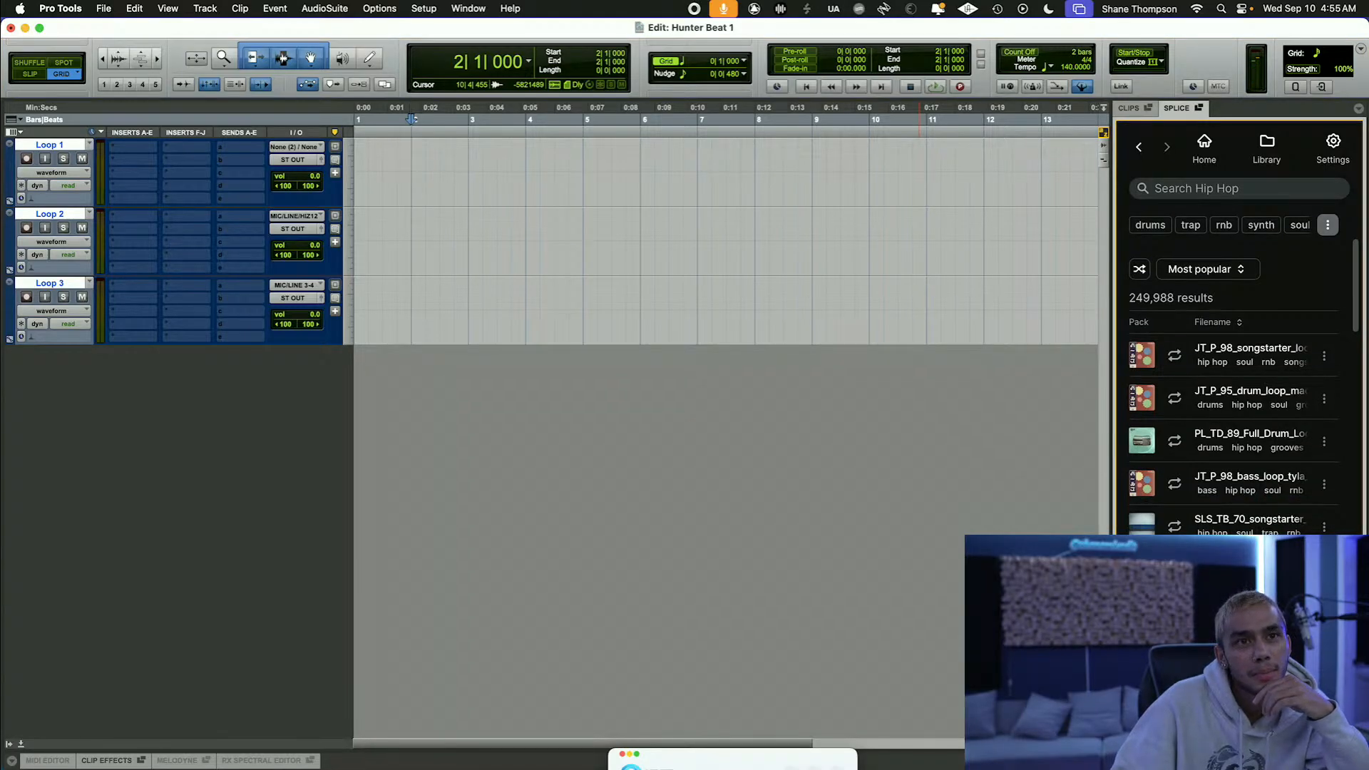
scroll(1234, 371, down, 1)
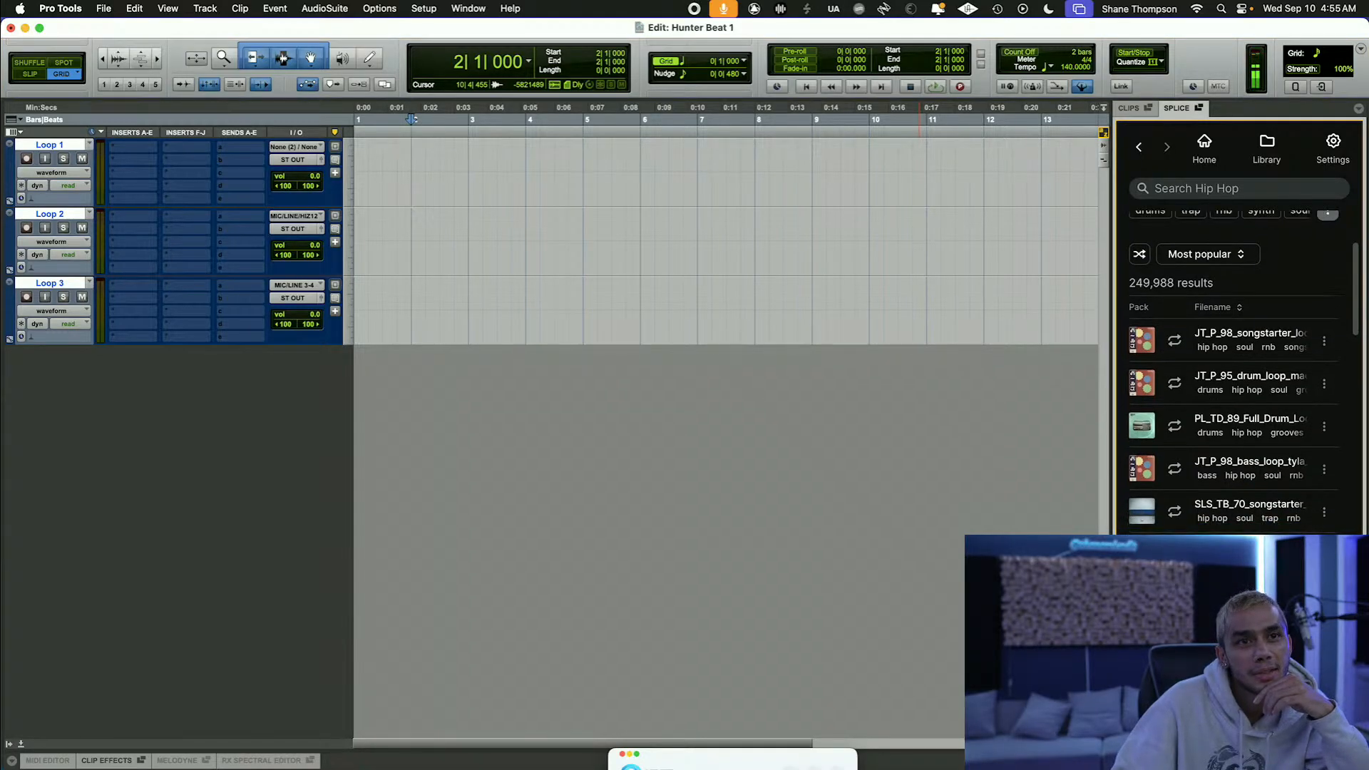
scroll(1234, 428, down, 5)
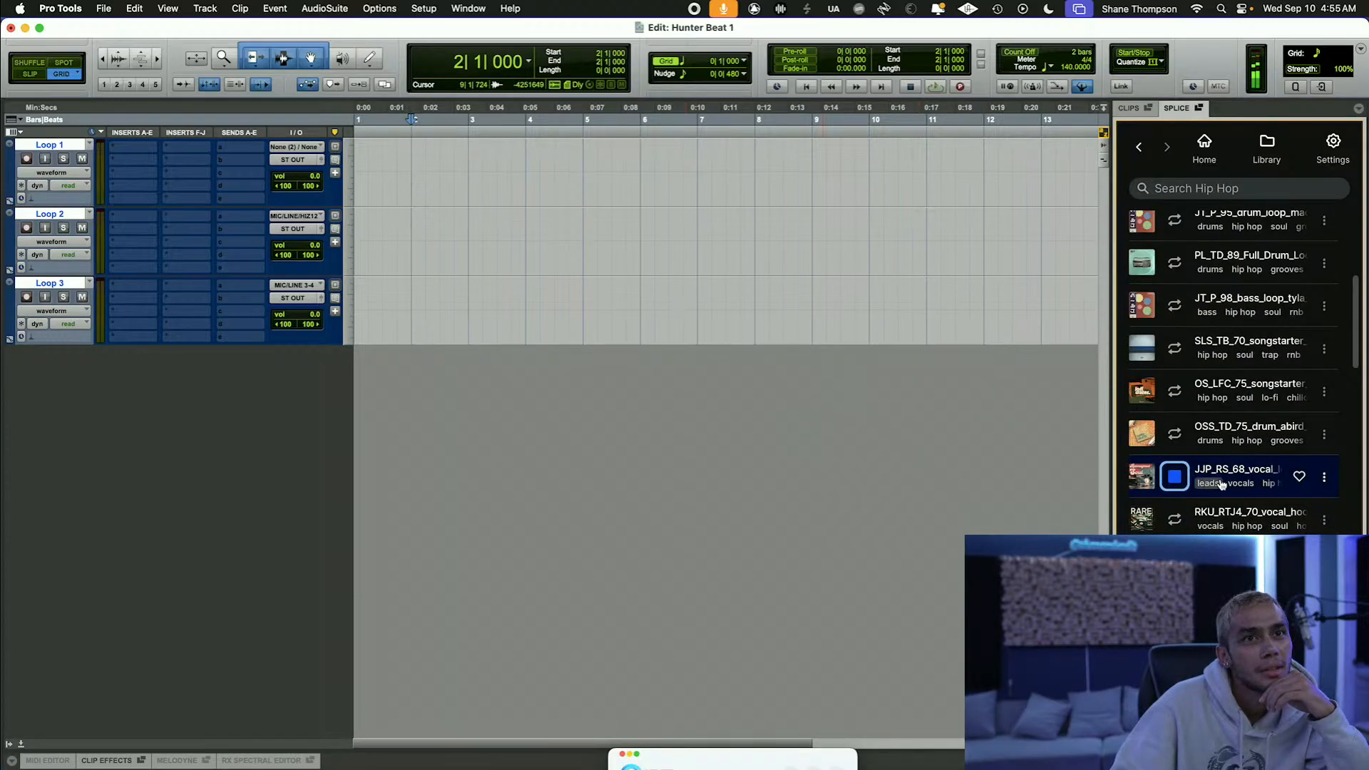
drag(1222, 485, 414, 131)
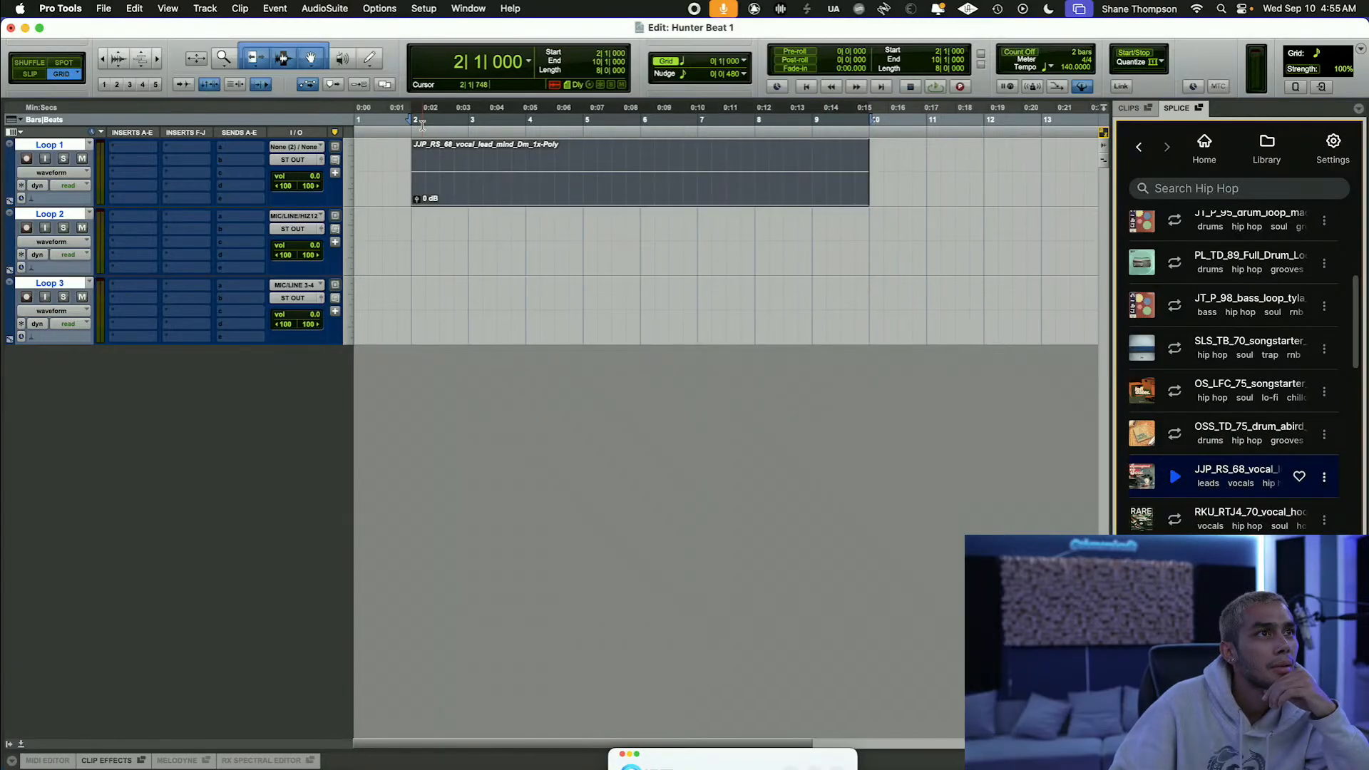
mouse_move(414, 147)
mouse_down()
mouse_move(585, 148)
mouse_move(653, 179)
mouse_move(871, 228)
mouse_up()
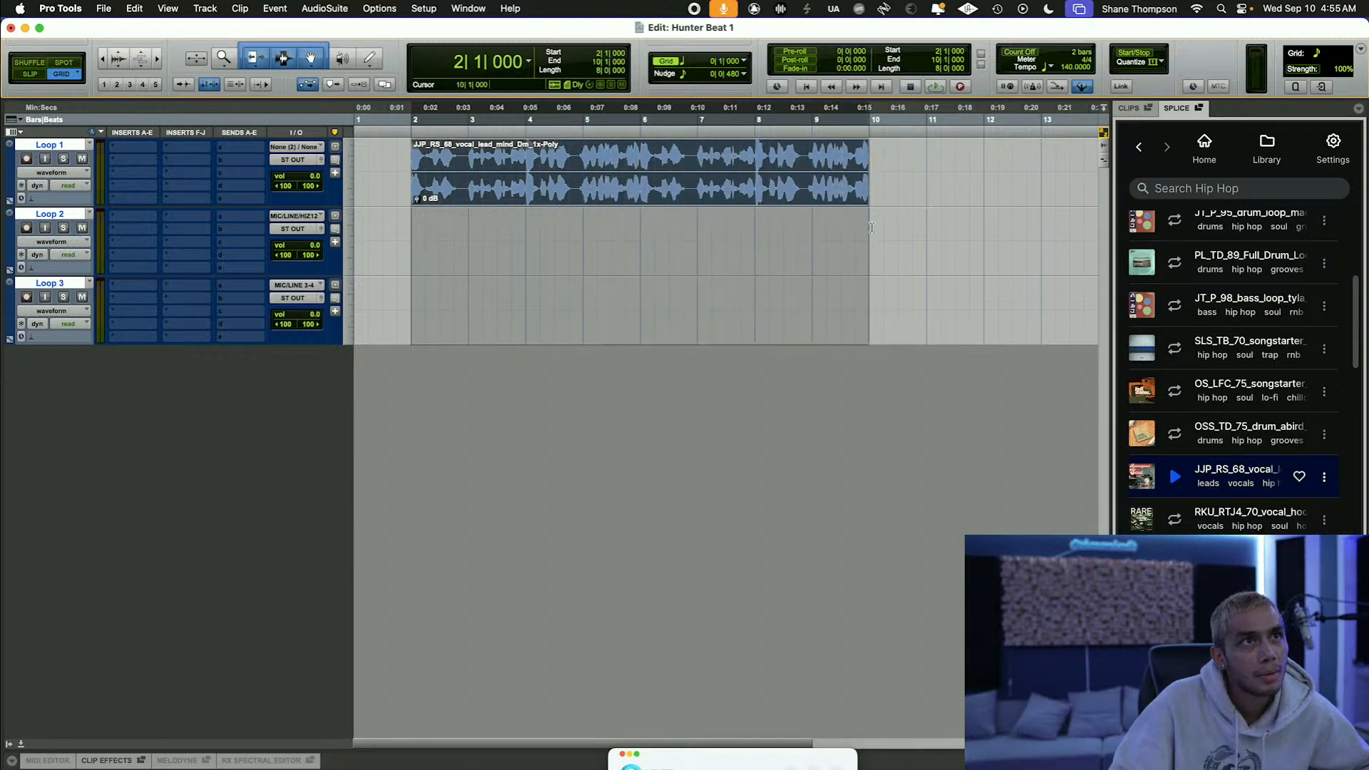
key(space)
Step: Filter the Splice hip hop loops to the kicks instrument only, without 808
scroll(1218, 255, up, 5)
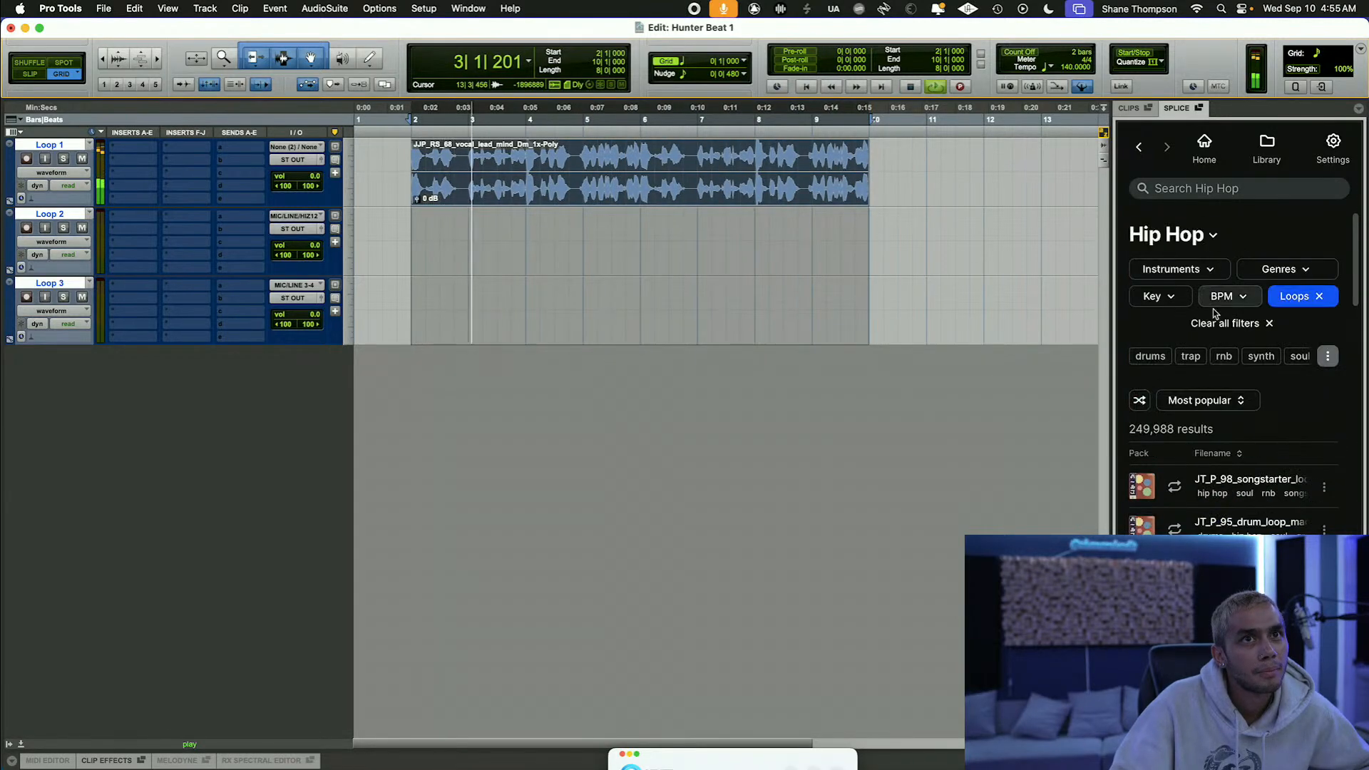
click(1180, 270)
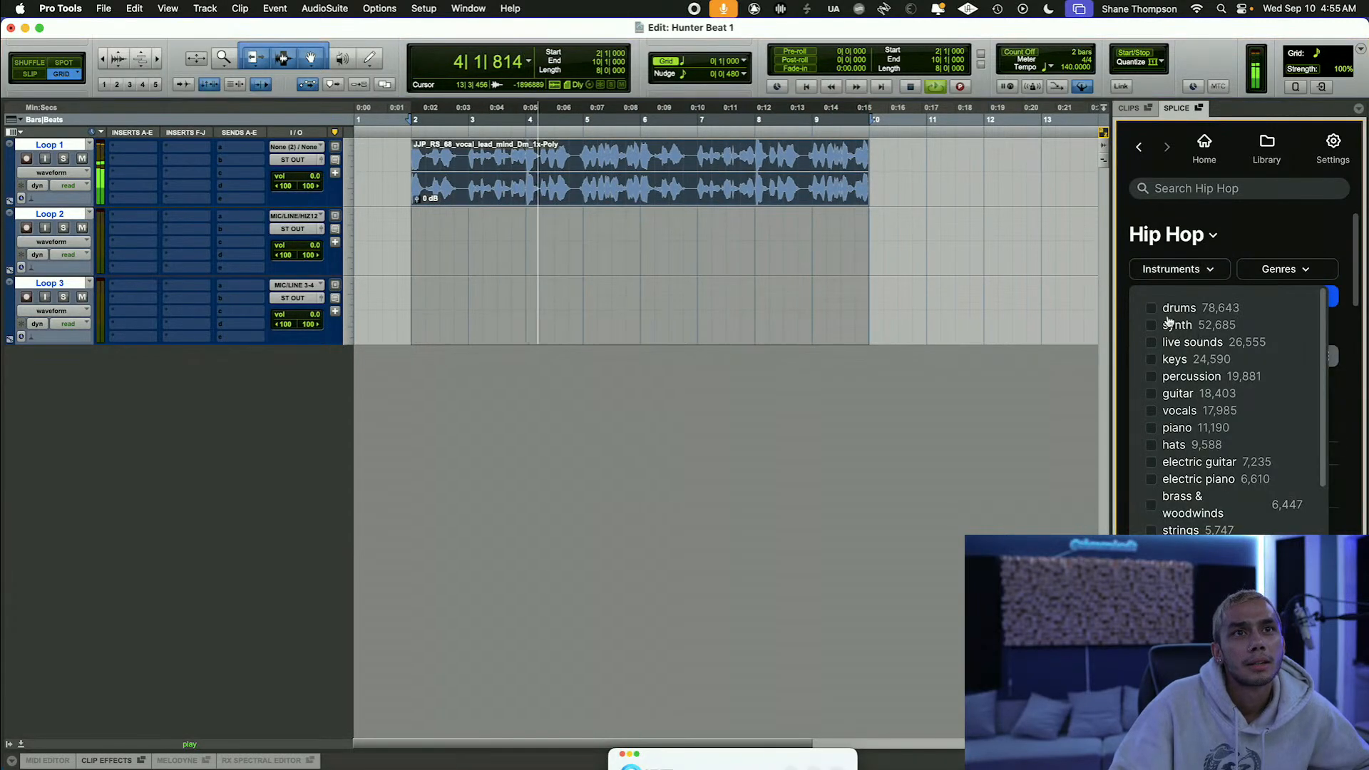
scroll(1159, 315, down, 4)
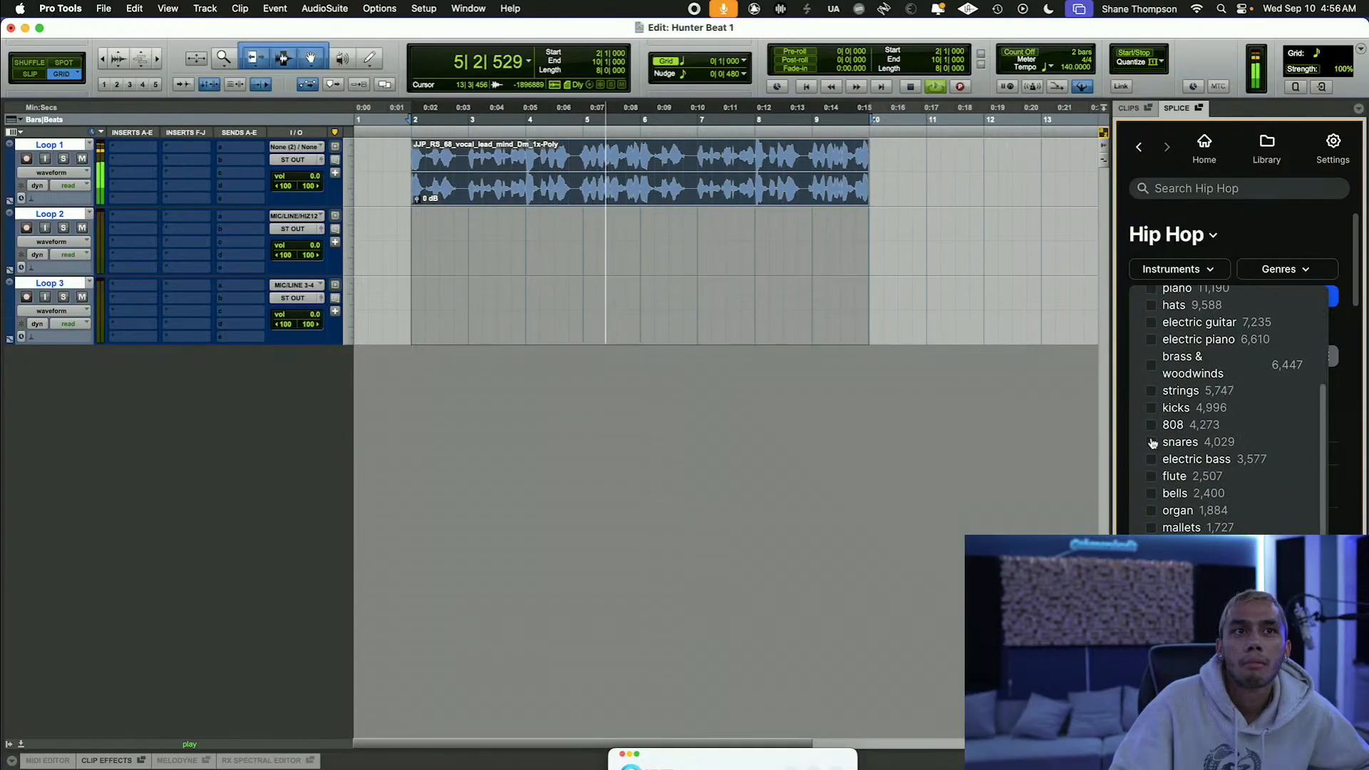
click(1151, 426)
click(1151, 428)
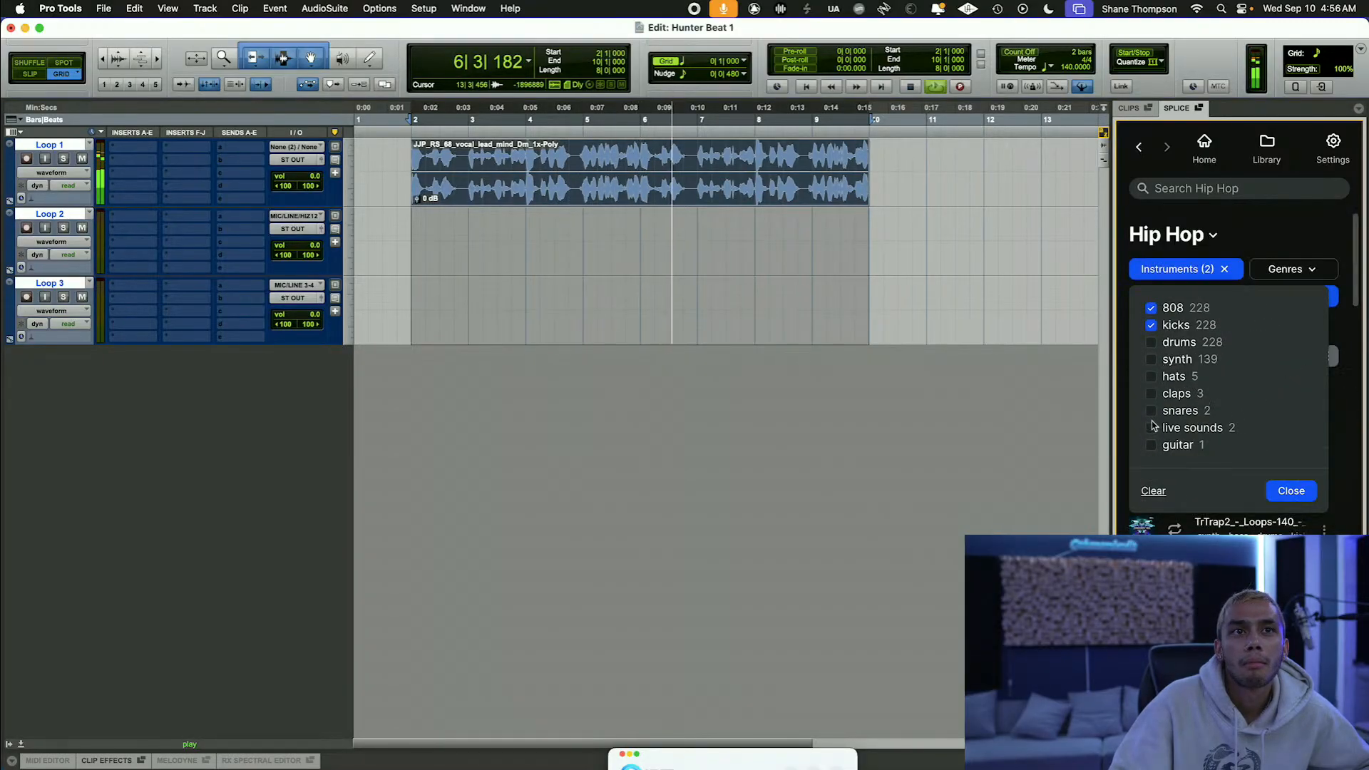
click(1152, 325)
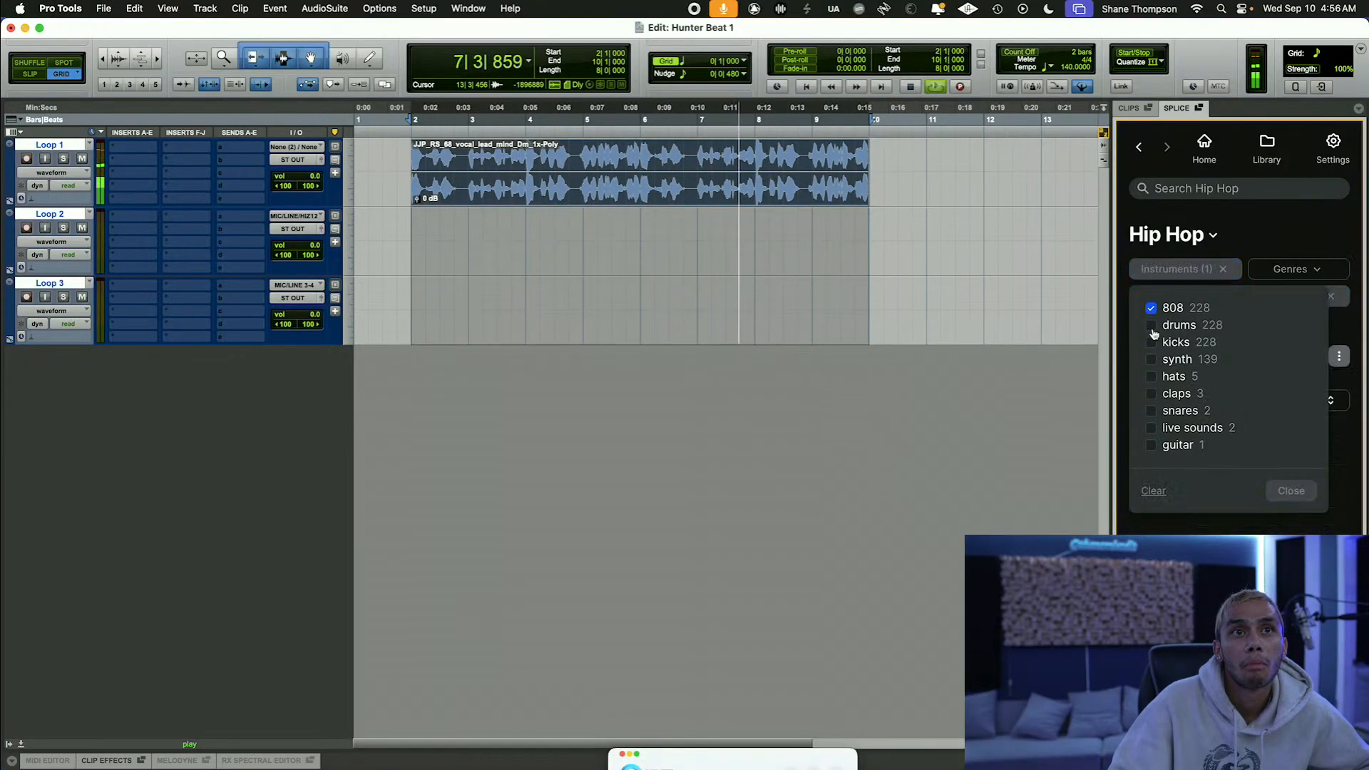
click(1151, 308)
scroll(1155, 427, down, 4)
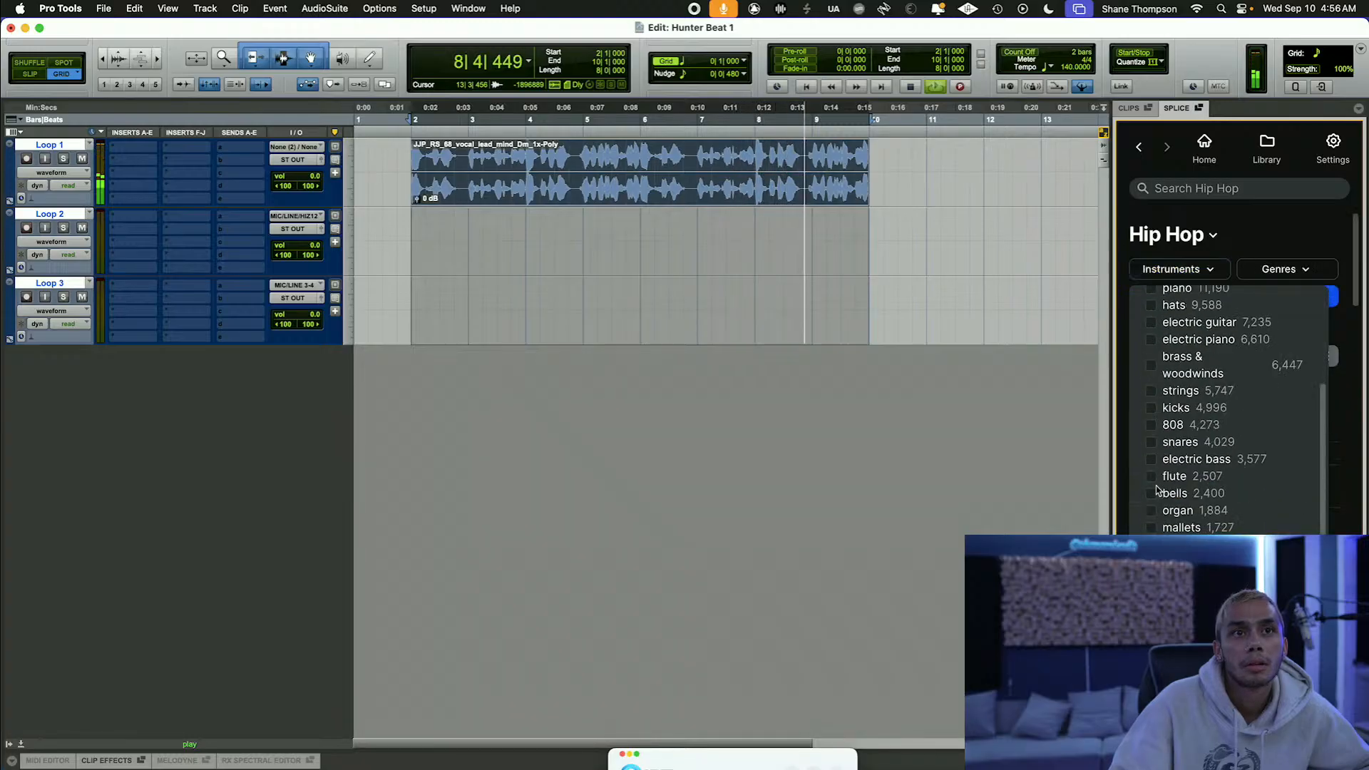
click(1152, 409)
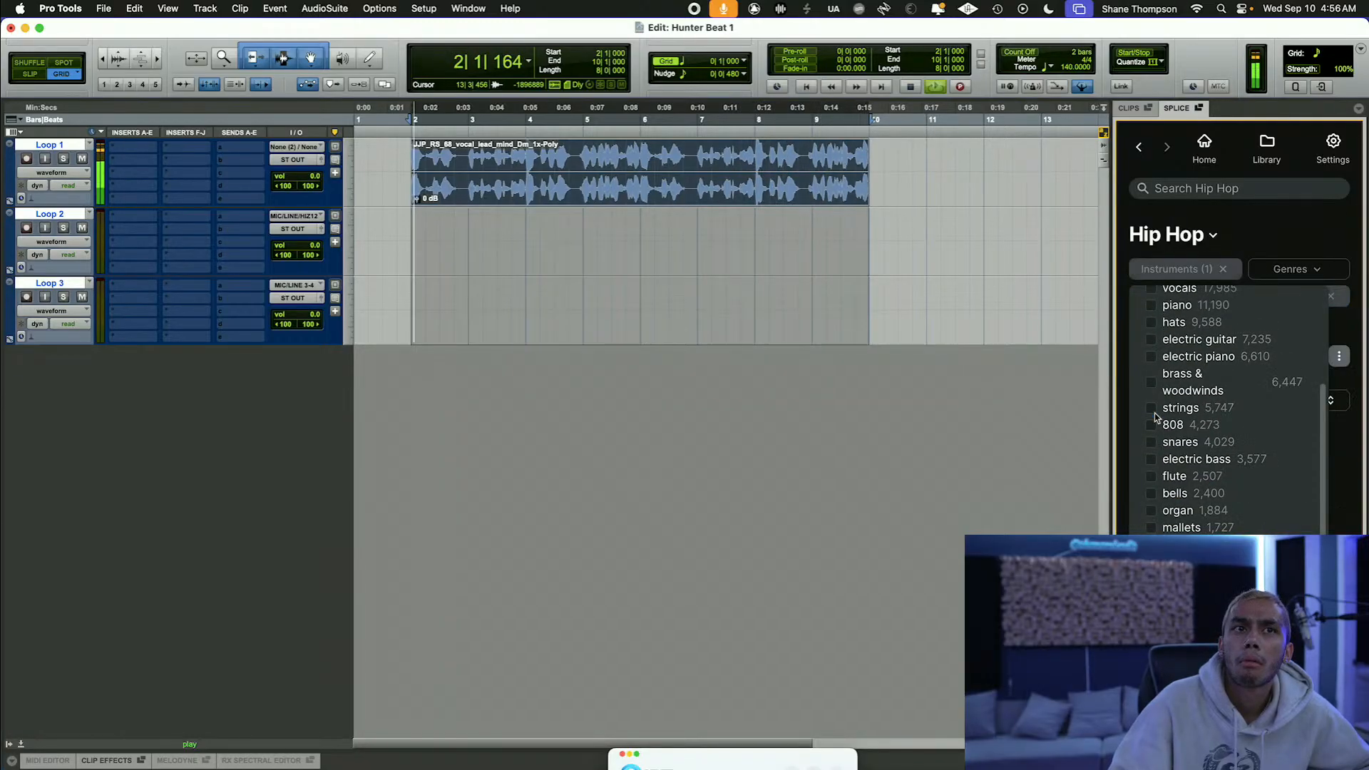
Step: Audition the most popular Splice kick loops, including JT_P_95, KSHMR_104 and PMLB_Kick_Loop_06, against the playing vocal, and stop playback
scroll(1226, 426, down, 5)
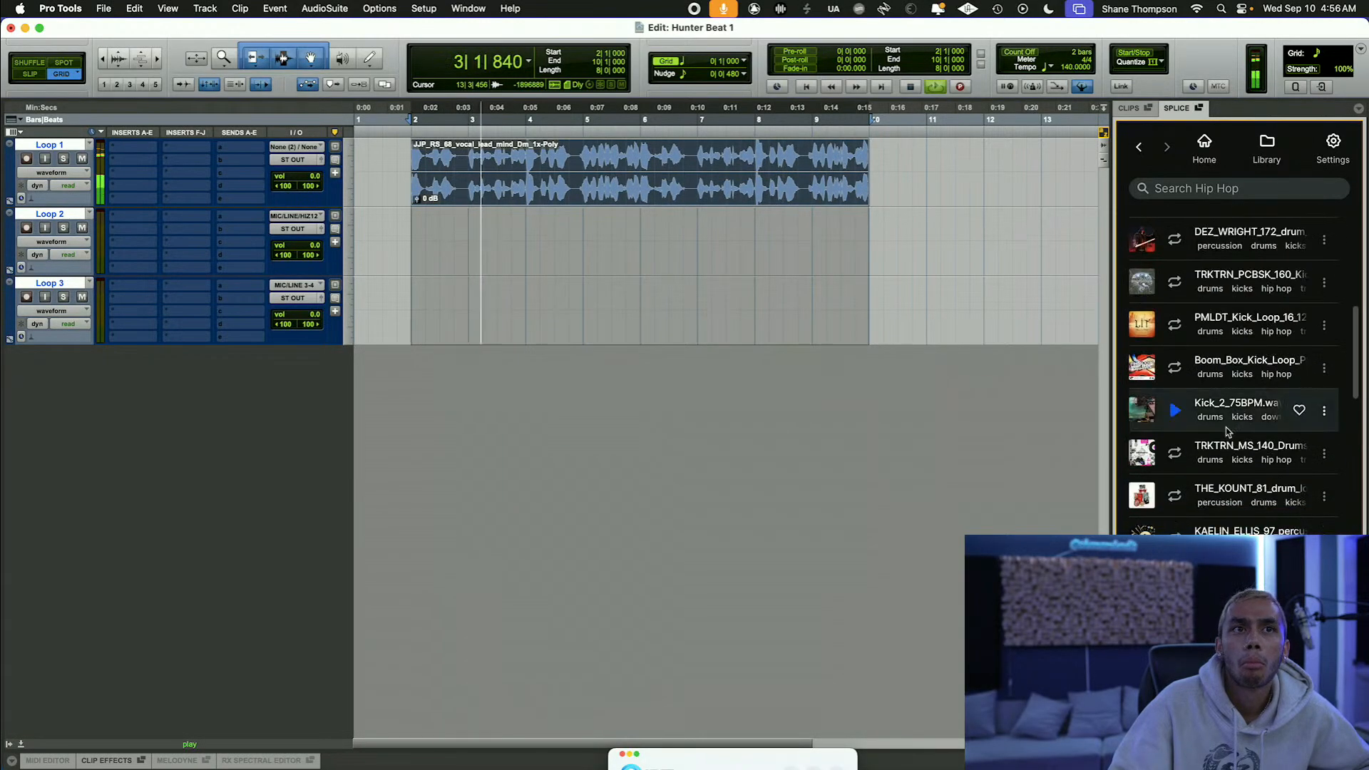
scroll(1226, 426, up, 4)
click(1174, 421)
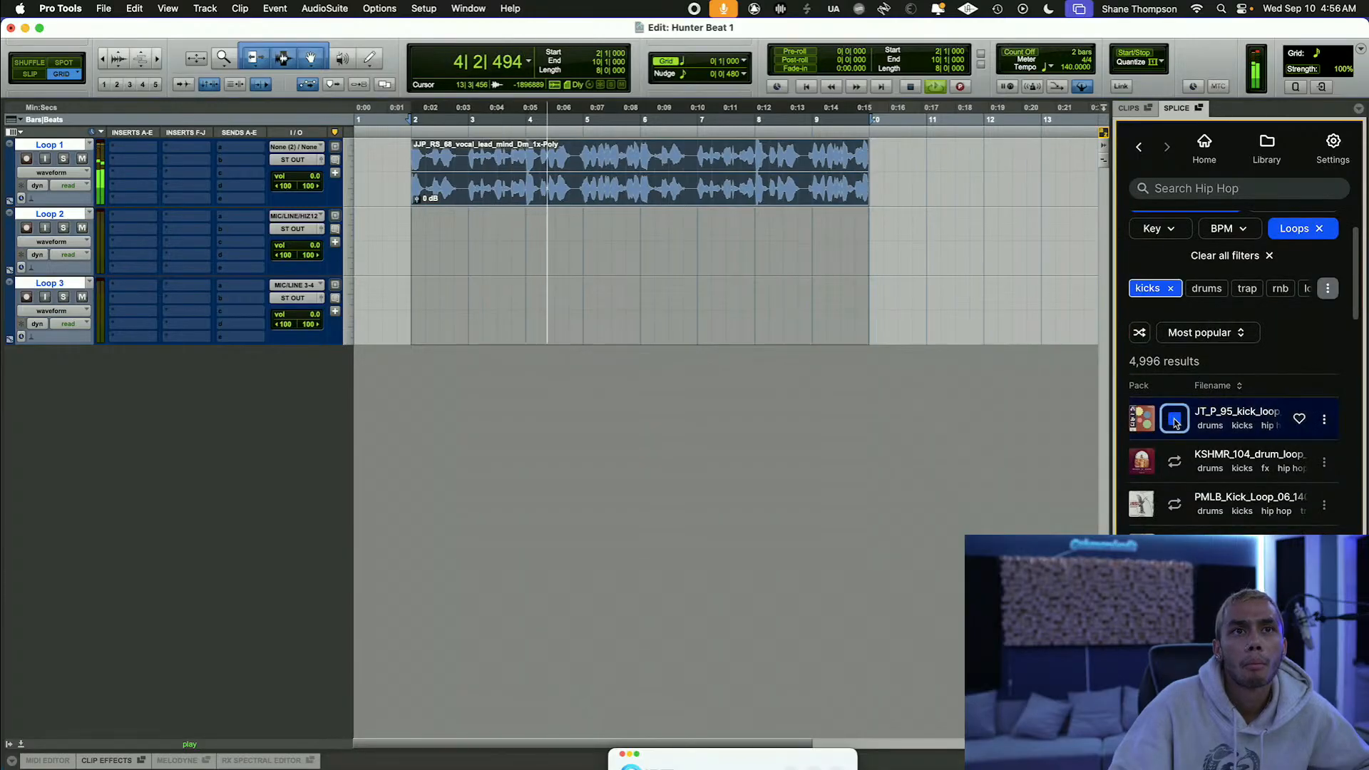
click(1175, 462)
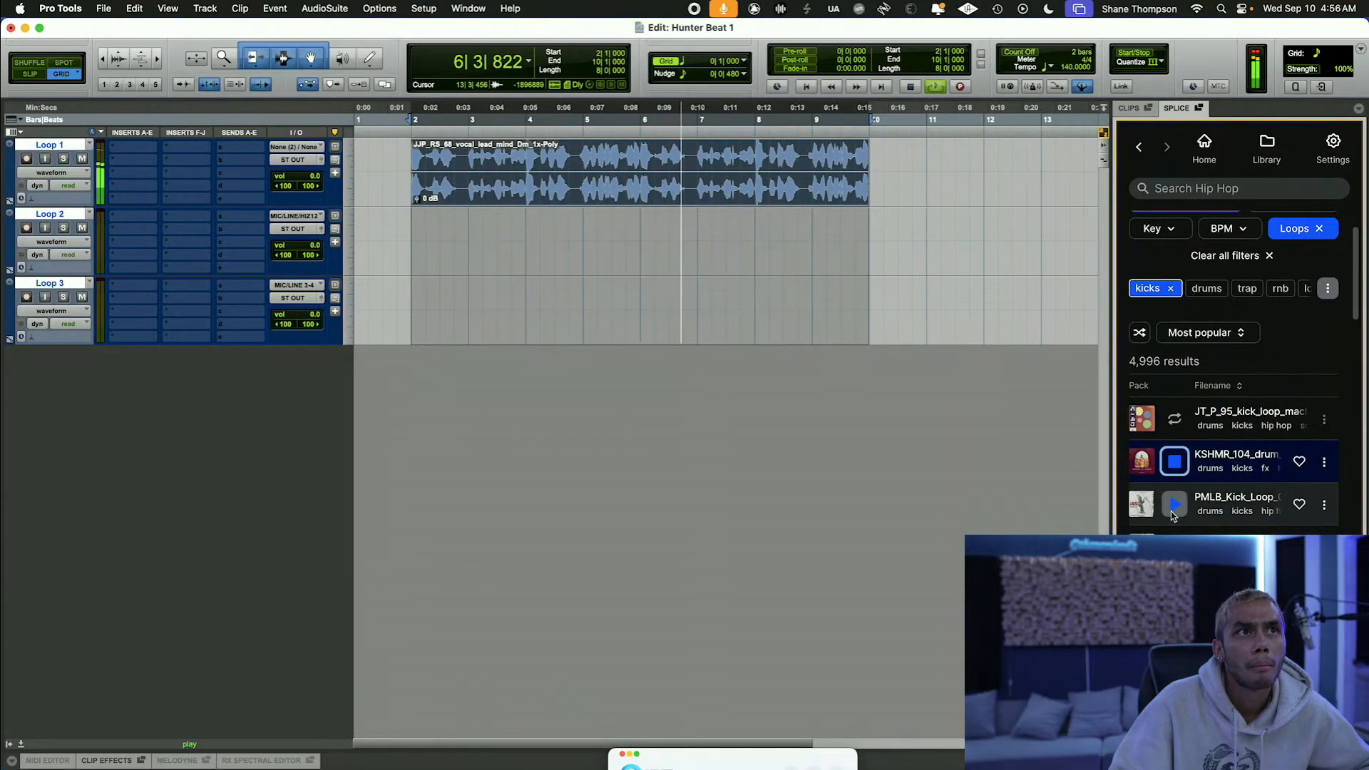
click(1174, 505)
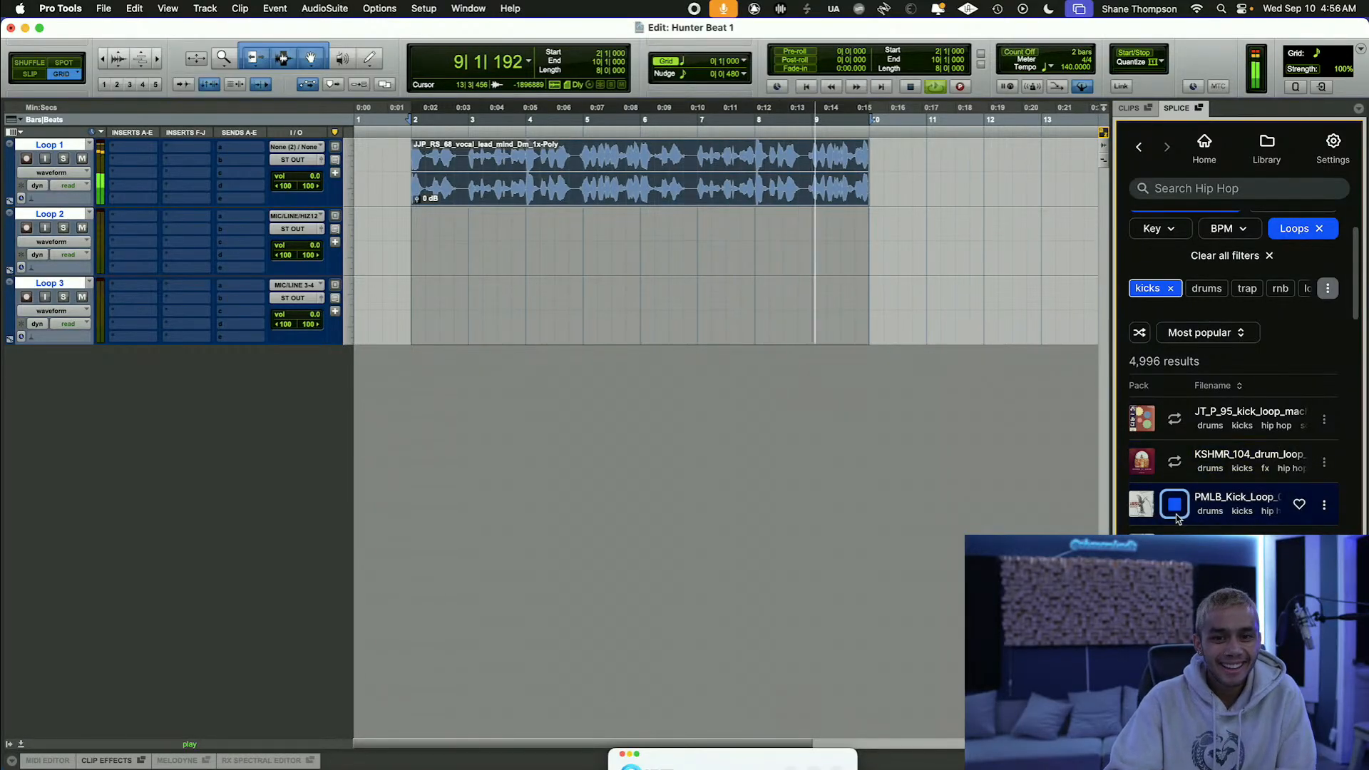
scroll(1176, 515, down, 1)
click(1174, 570)
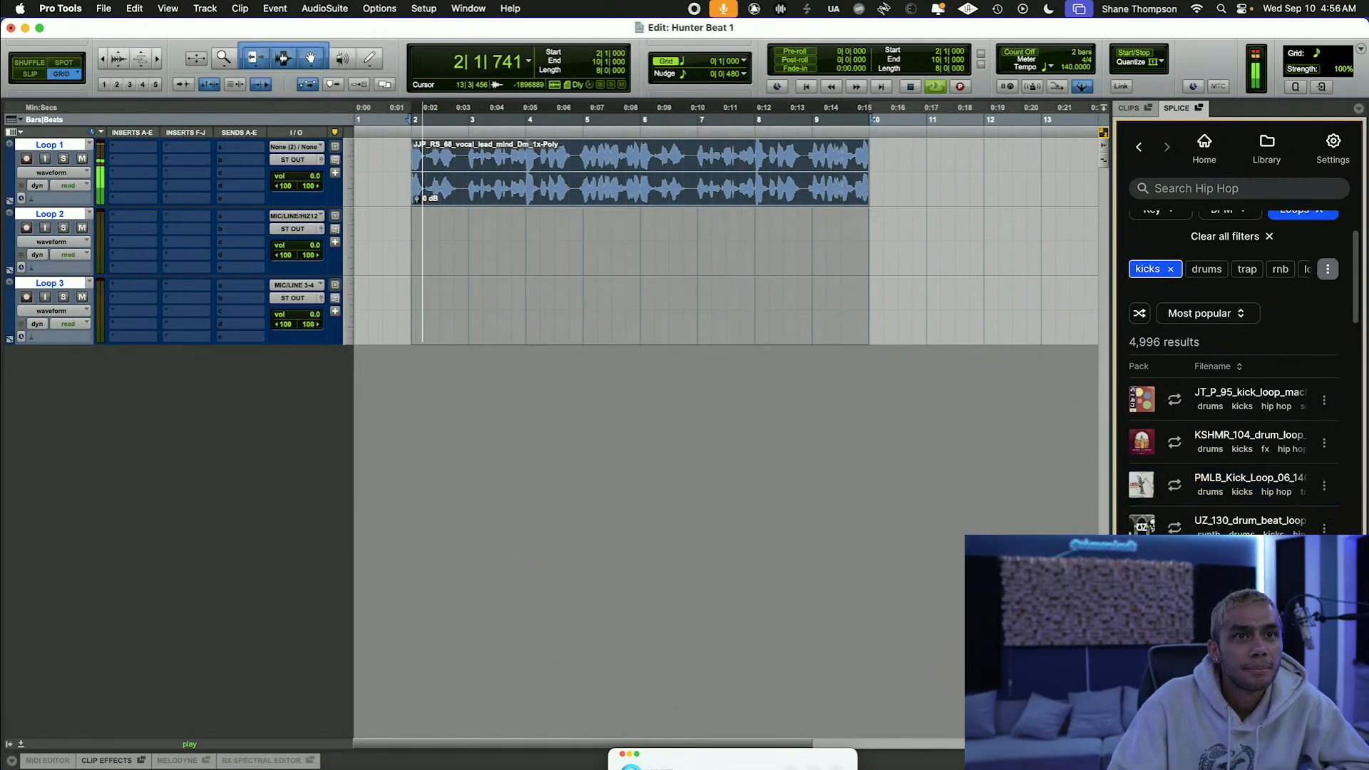
scroll(1175, 571, down, 1)
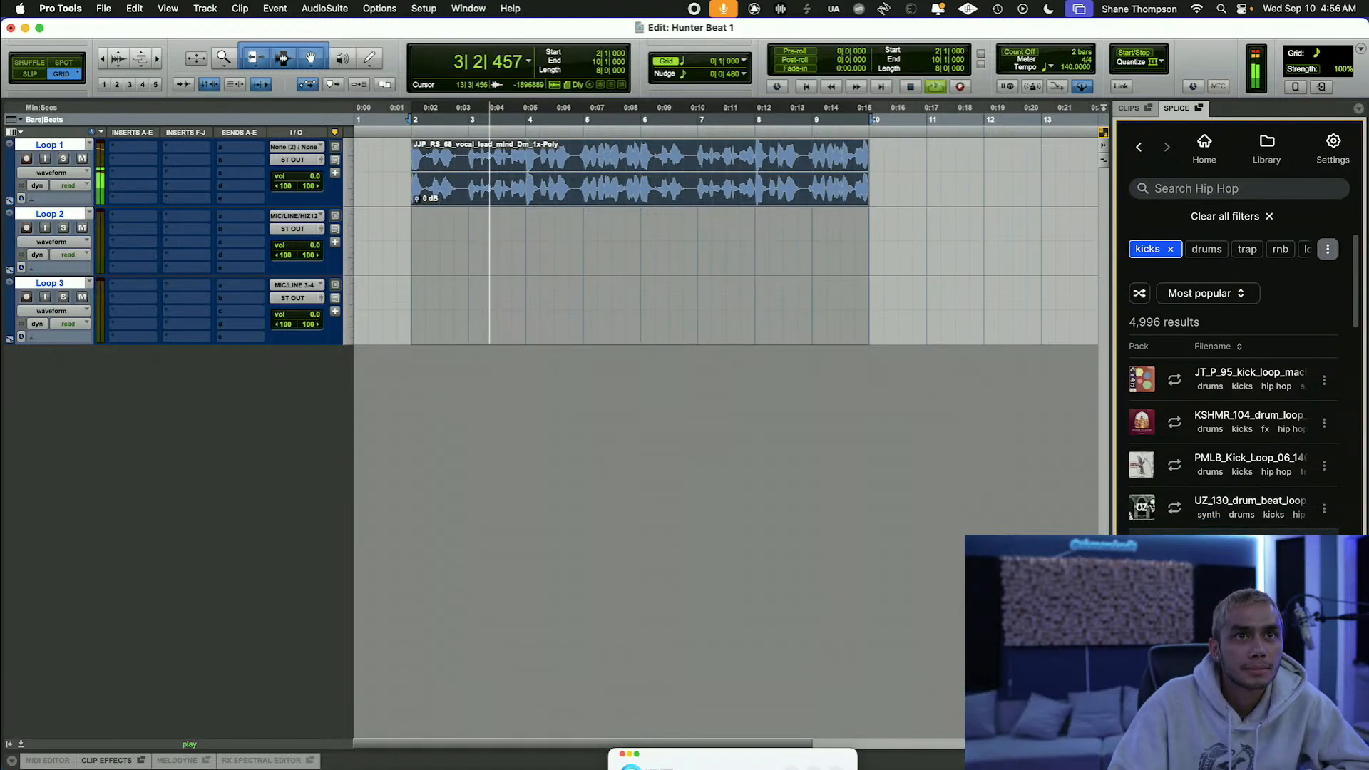
key(space)
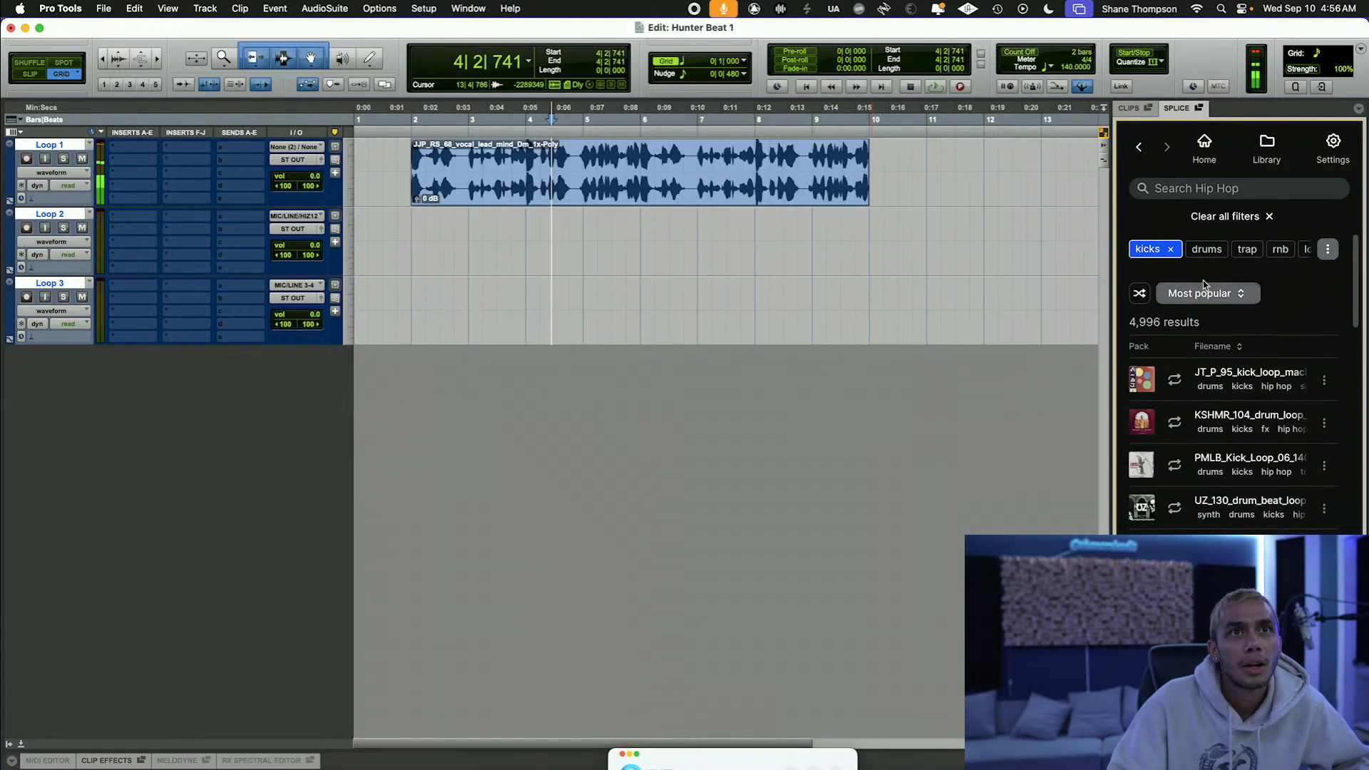
Step: Replace the kicks filter in the Splice hip hop results with drums and remove the loops-only filter to include one-shots
click(1327, 250)
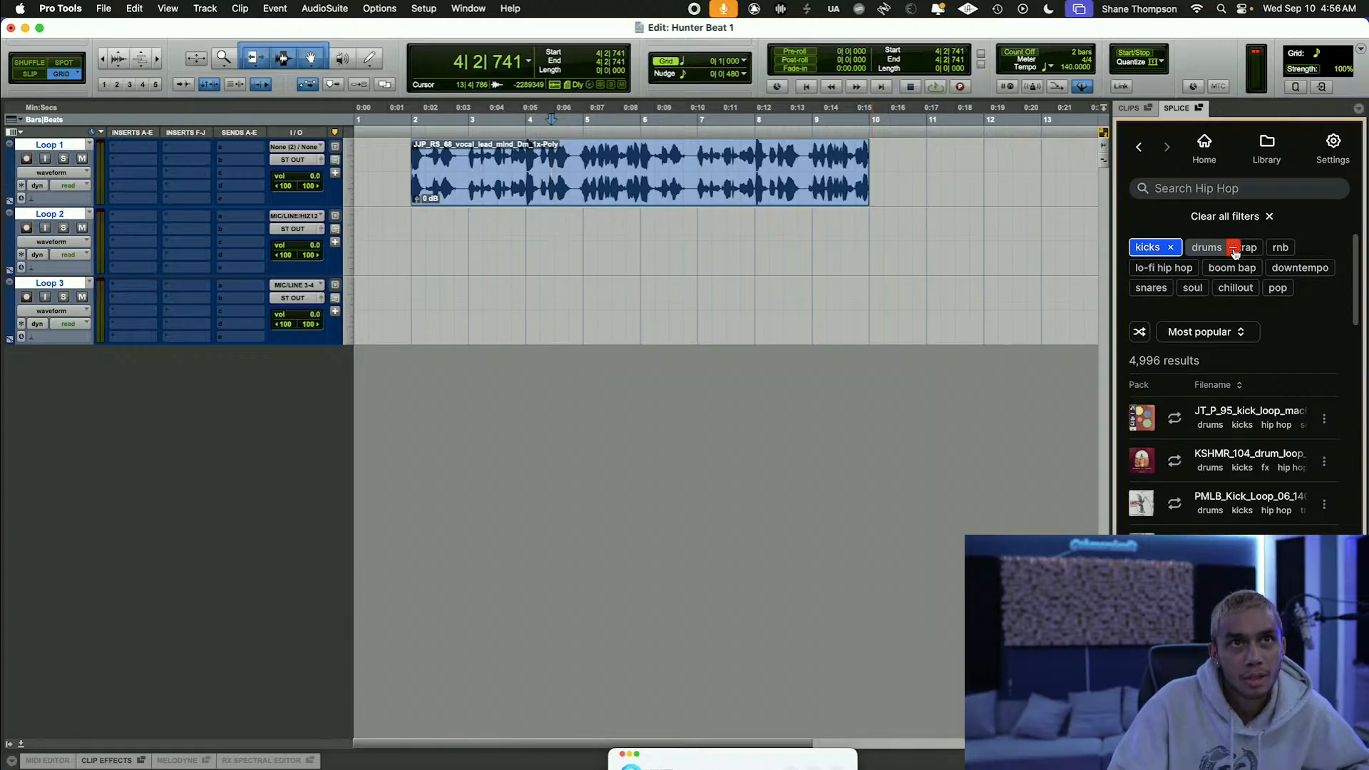
click(1172, 249)
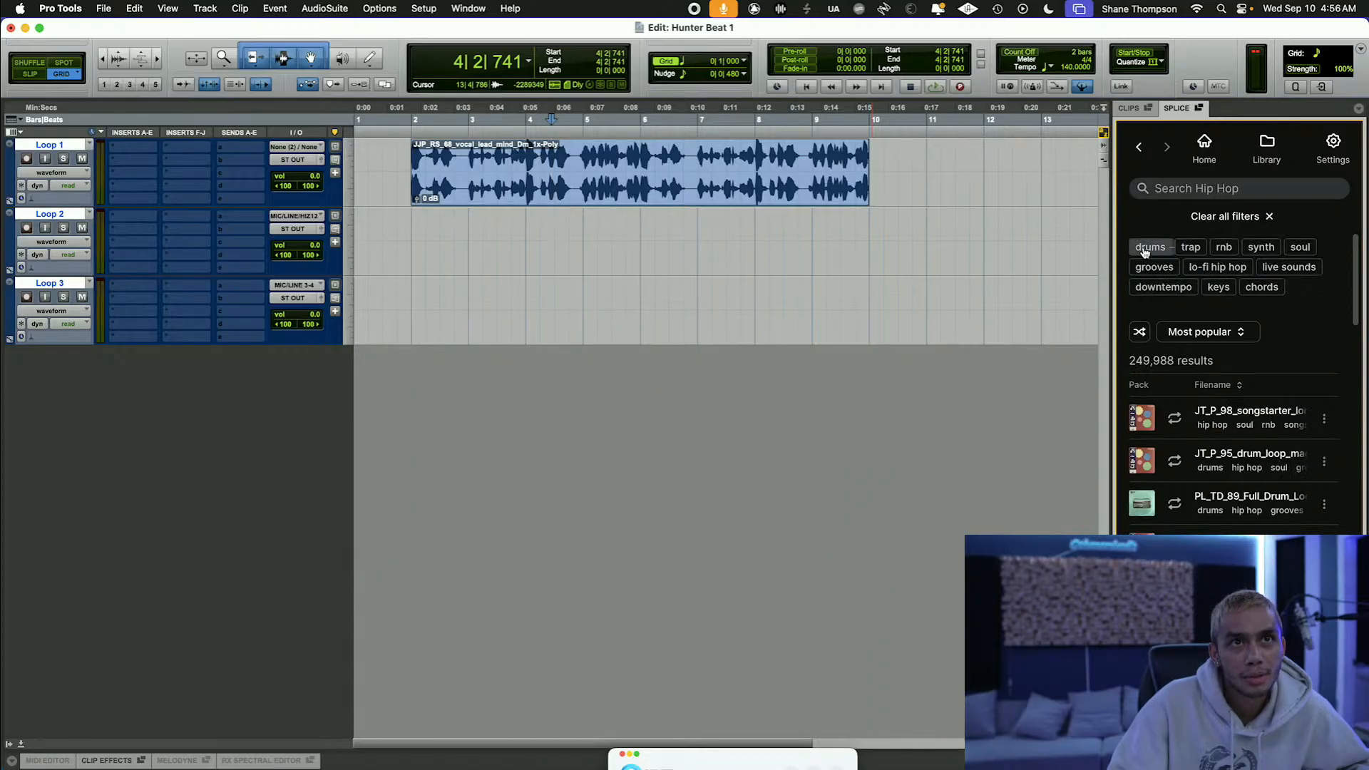
click(1147, 250)
scroll(1234, 334, up, 2)
scroll(1247, 371, down, 1)
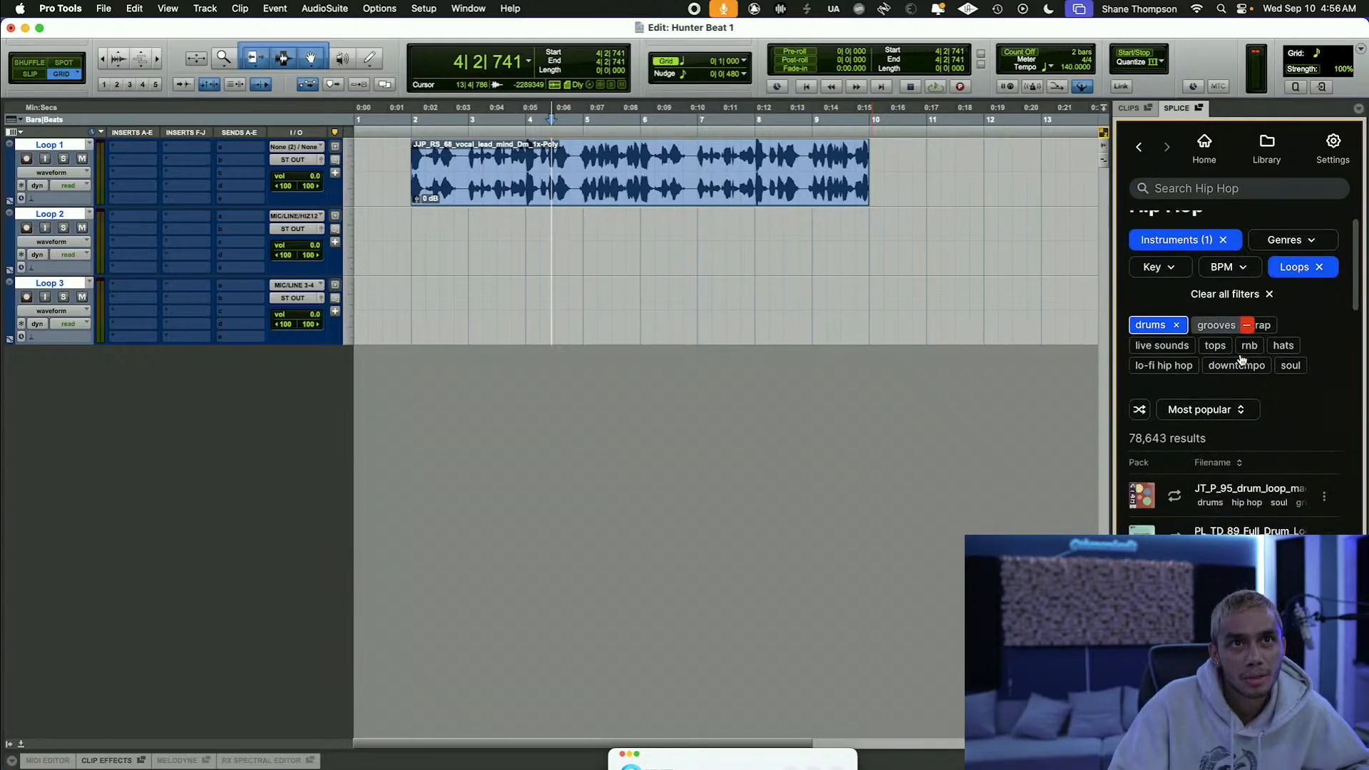
scroll(1261, 380, down, 1)
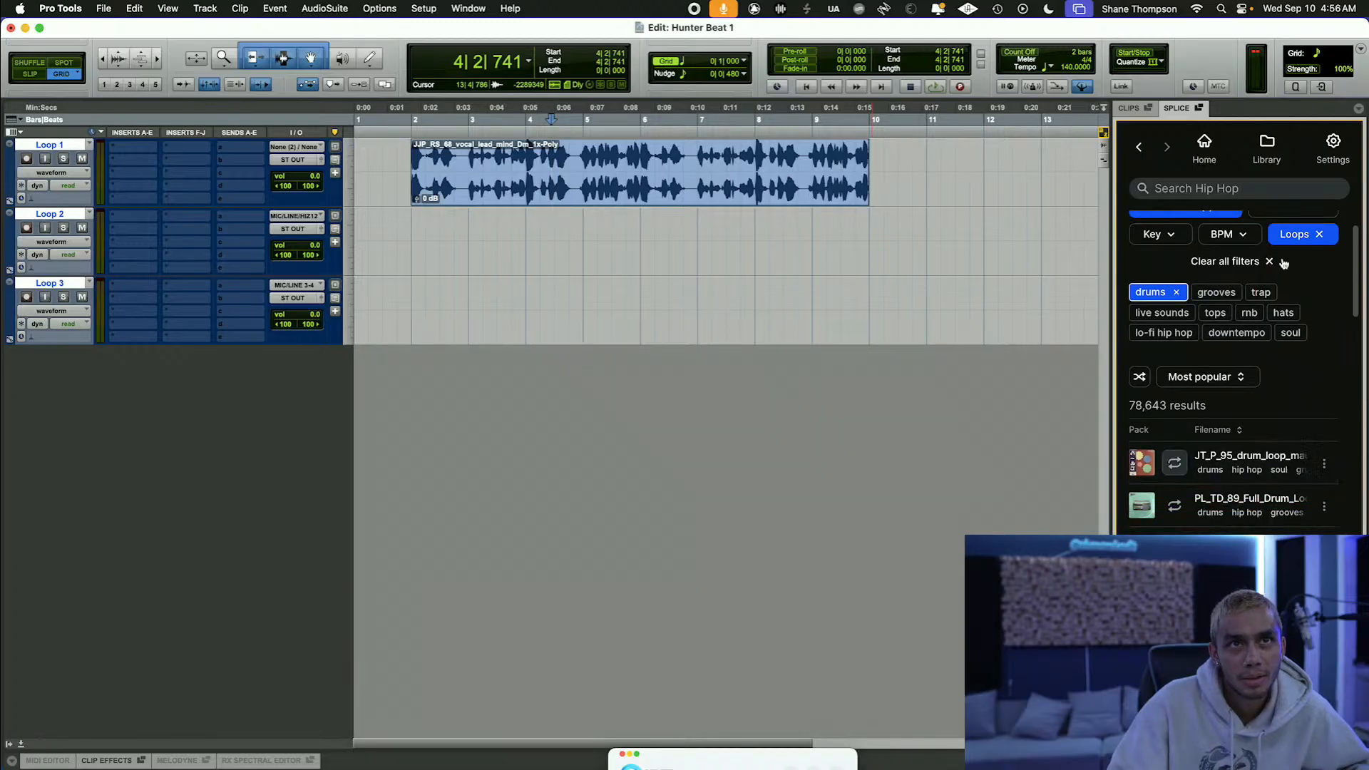
click(1320, 235)
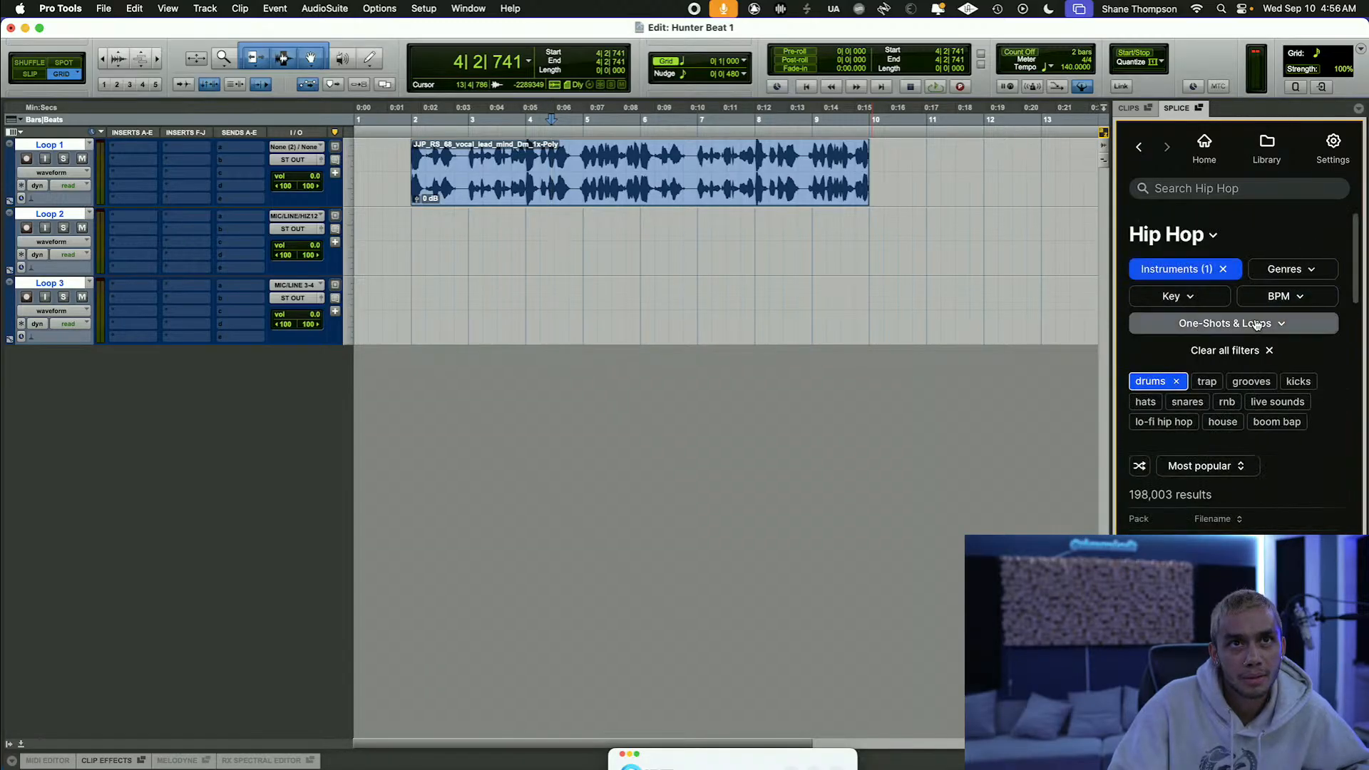
scroll(1257, 324, down, 2)
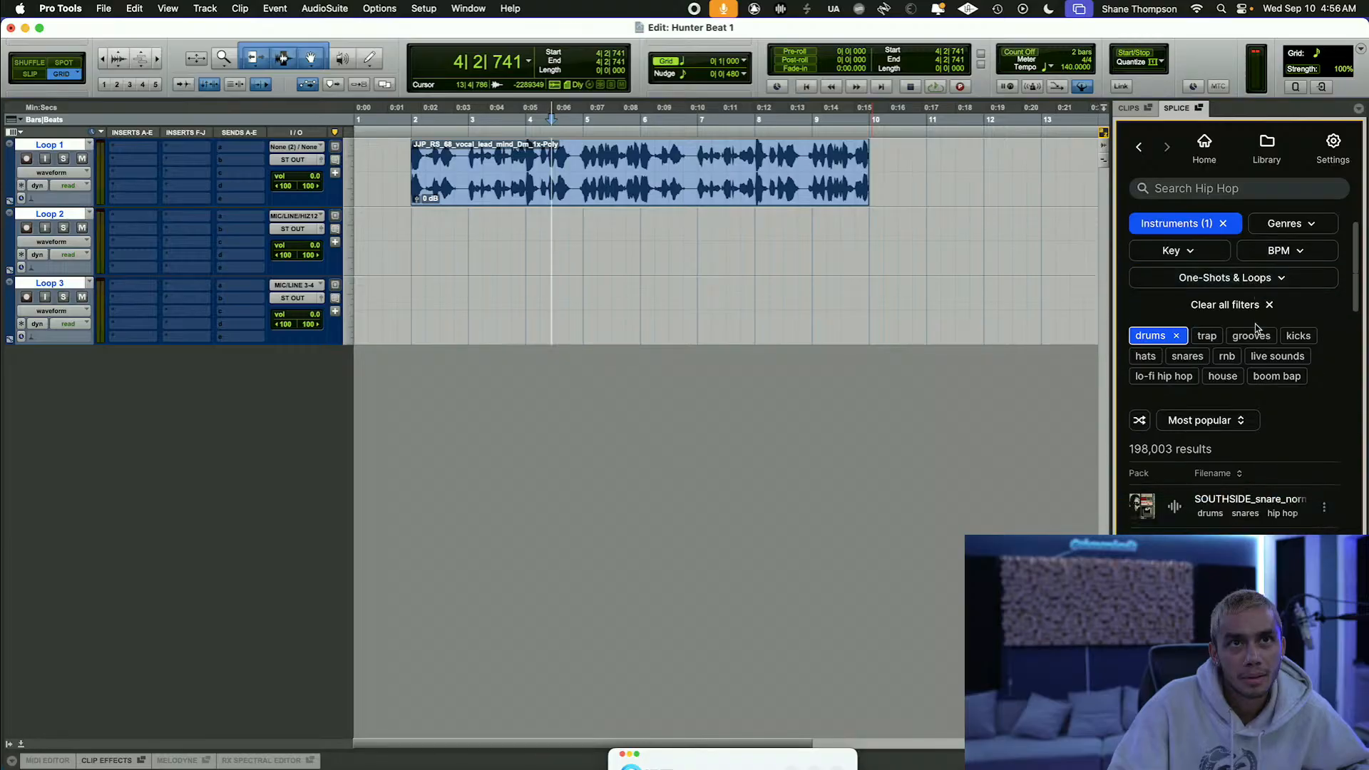
Step: Browse the genre filter list for the hip hop drum samples and restrict the results to trap
click(1283, 228)
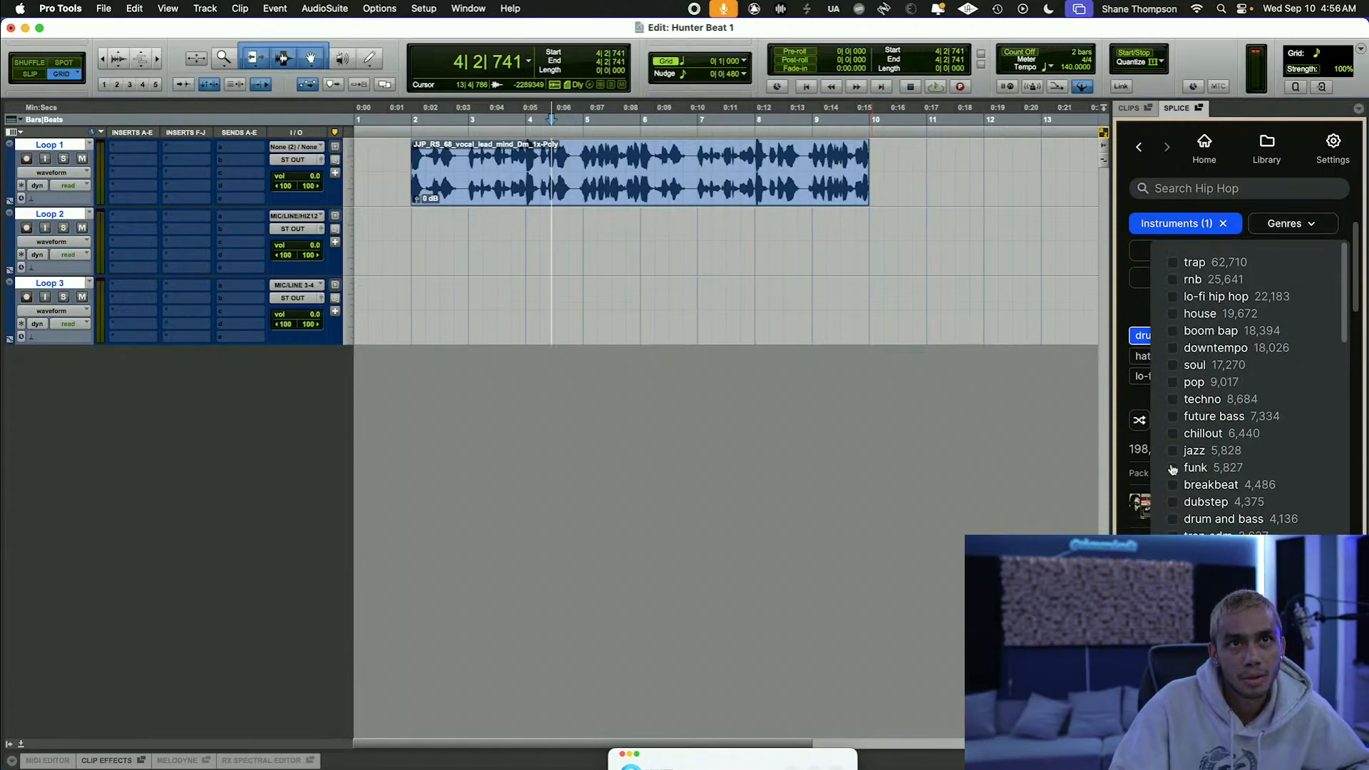
scroll(1175, 471, down, 3)
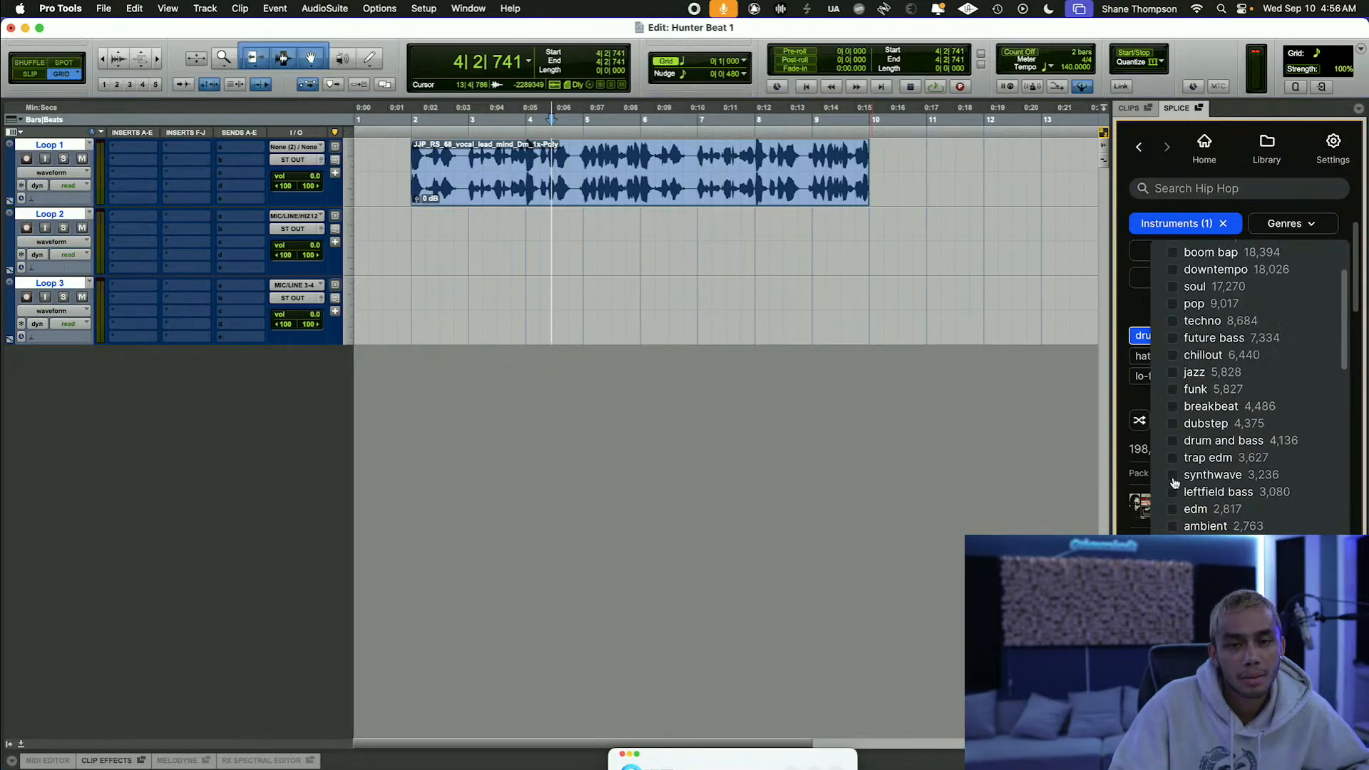
scroll(1173, 378, up, 3)
scroll(1195, 428, down, 15)
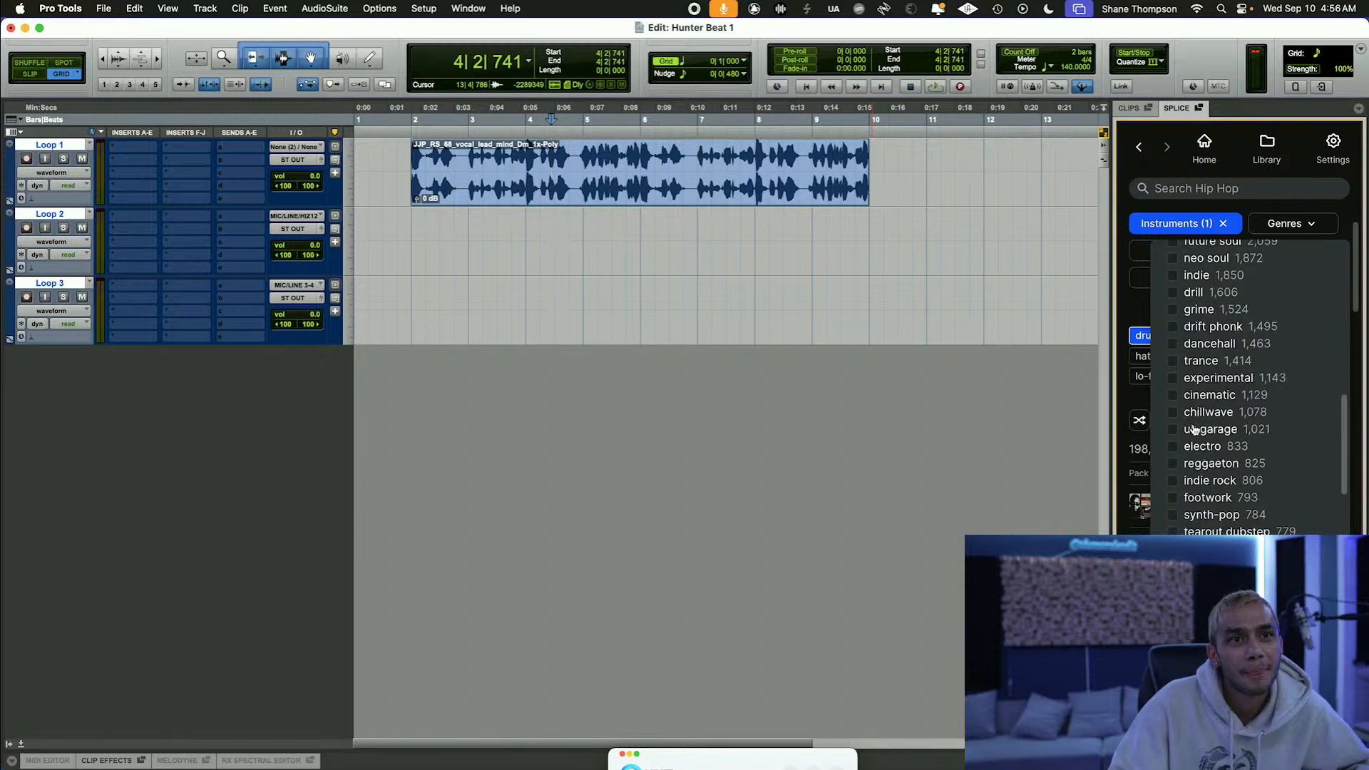
scroll(1176, 403, up, 2)
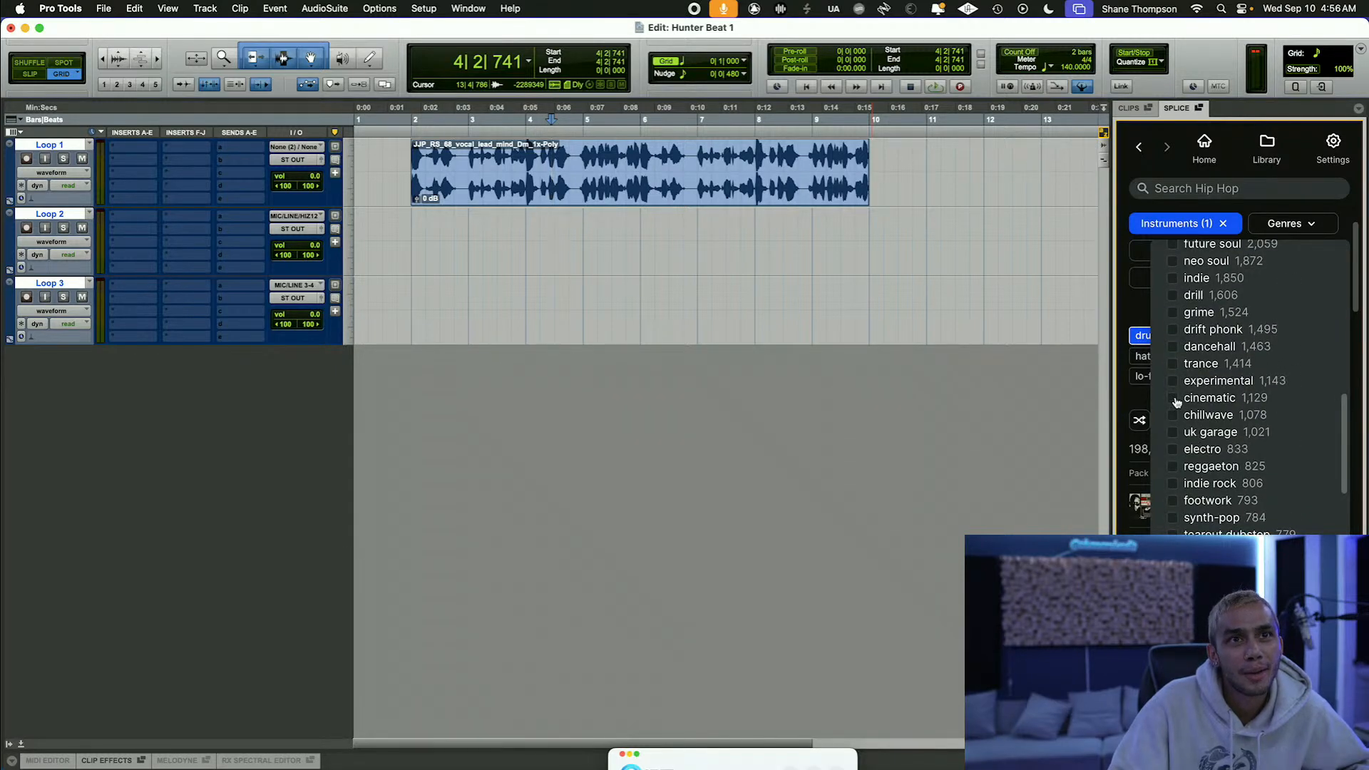
scroll(1175, 402, up, 5)
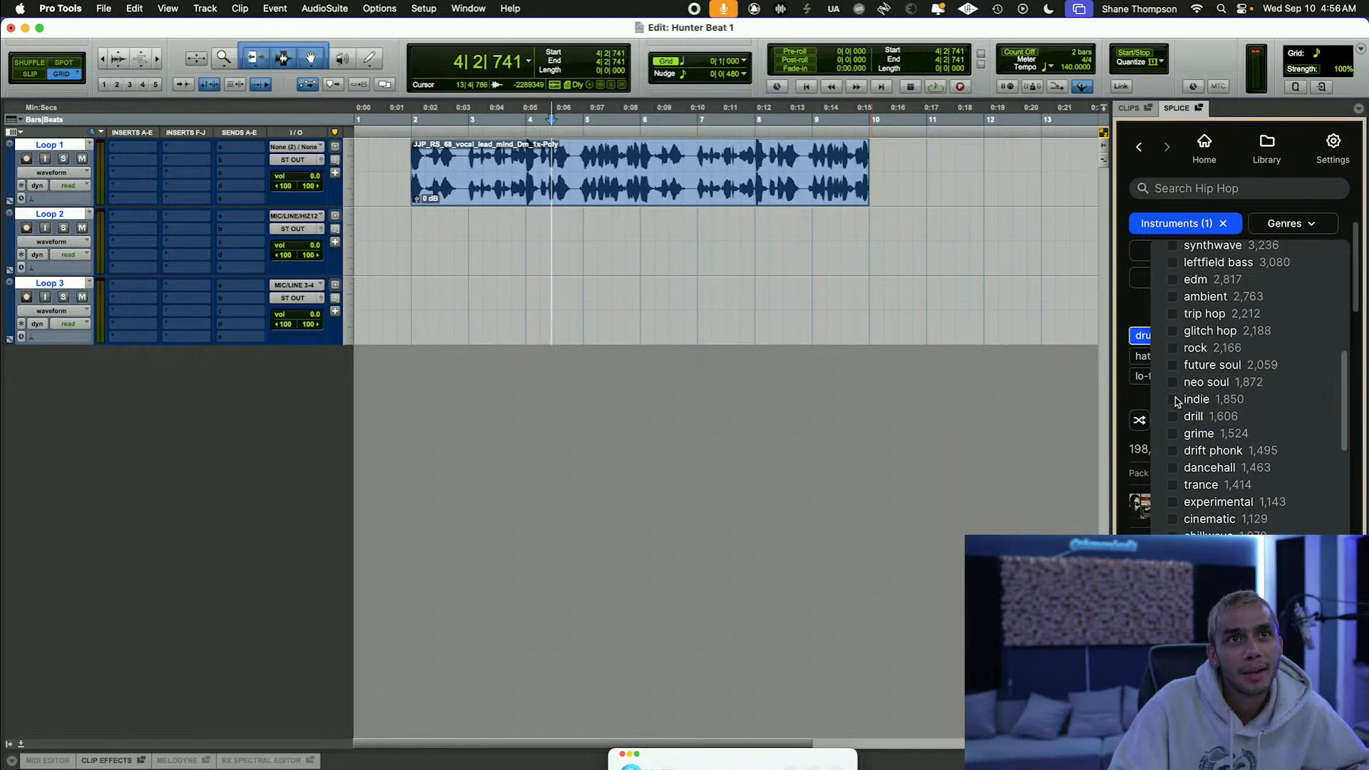
scroll(1175, 402, up, 6)
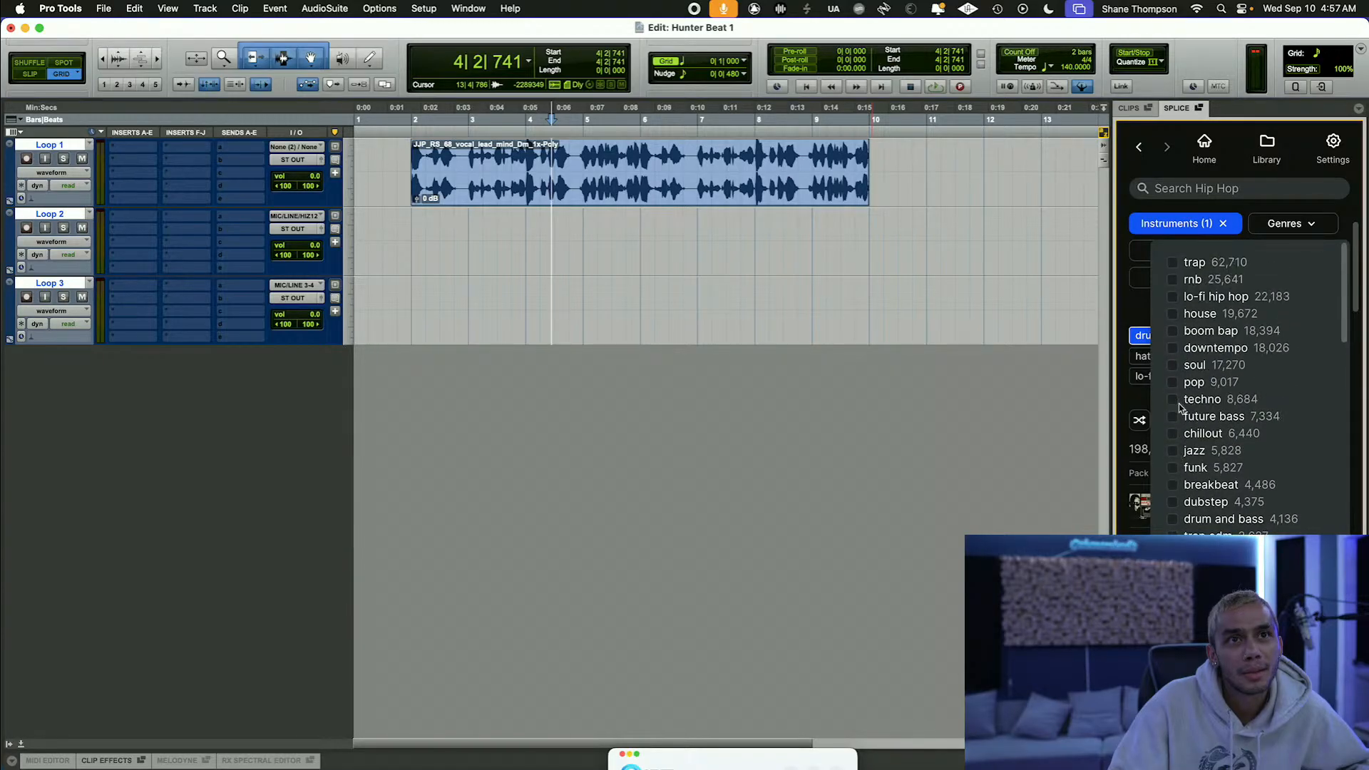
click(1184, 264)
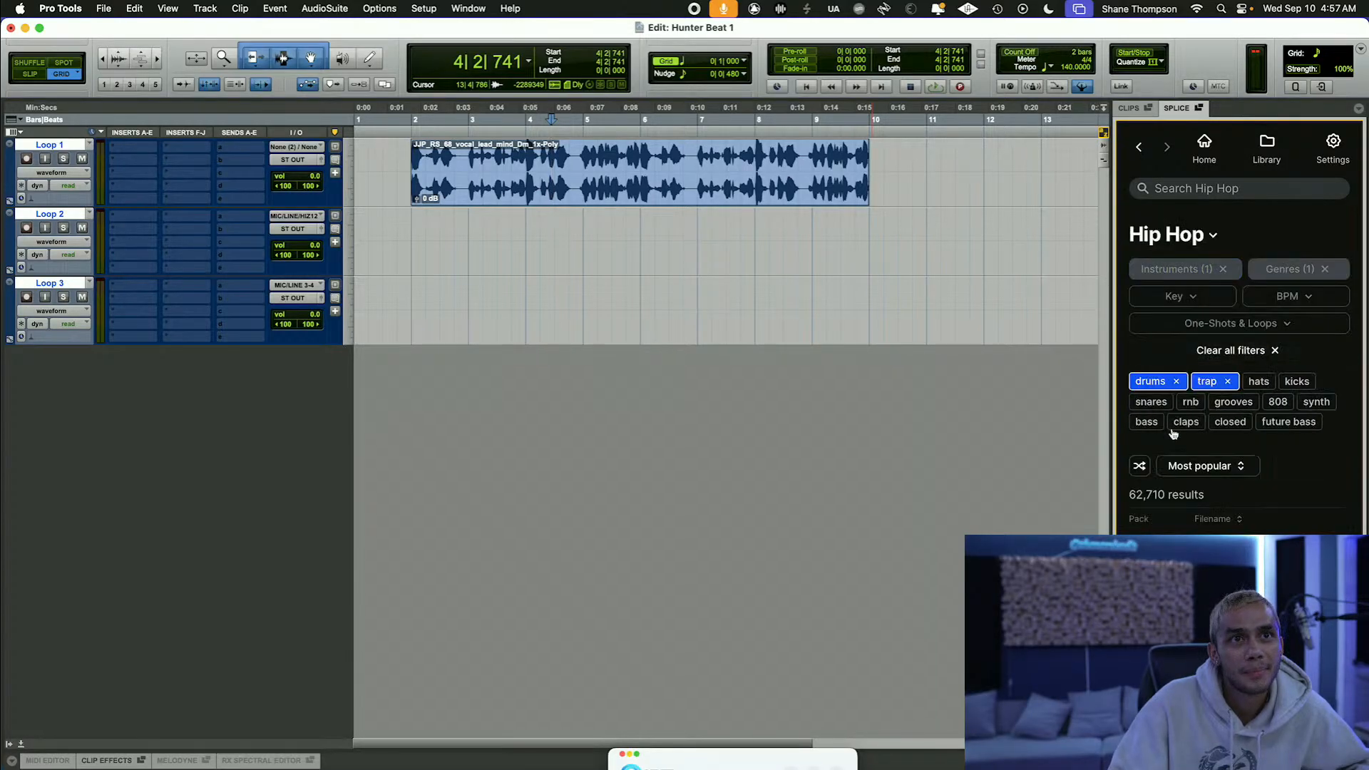
Step: Preview the SOUTHSIDE snare and hi-hat one-shots, and swap the drums filter for kicks while keeping trap
scroll(1171, 454, down, 4)
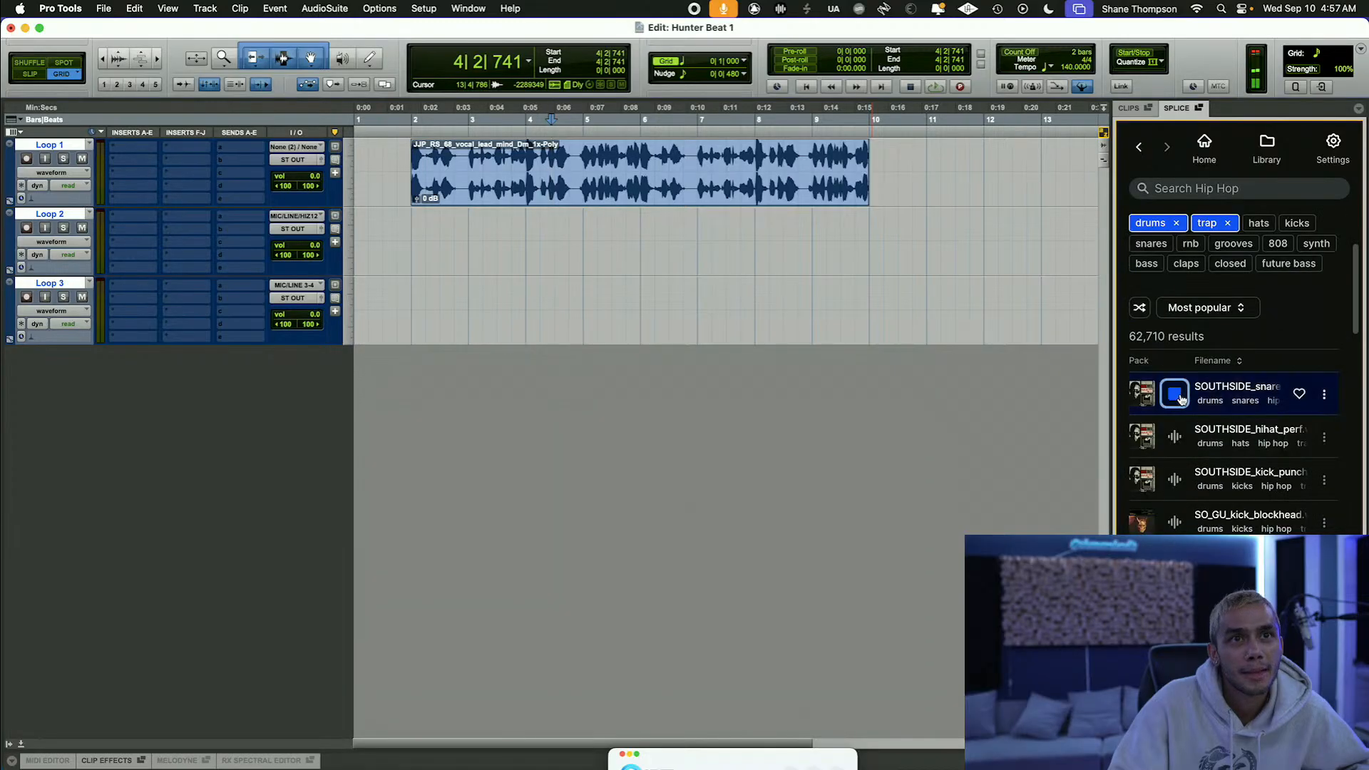
click(1176, 437)
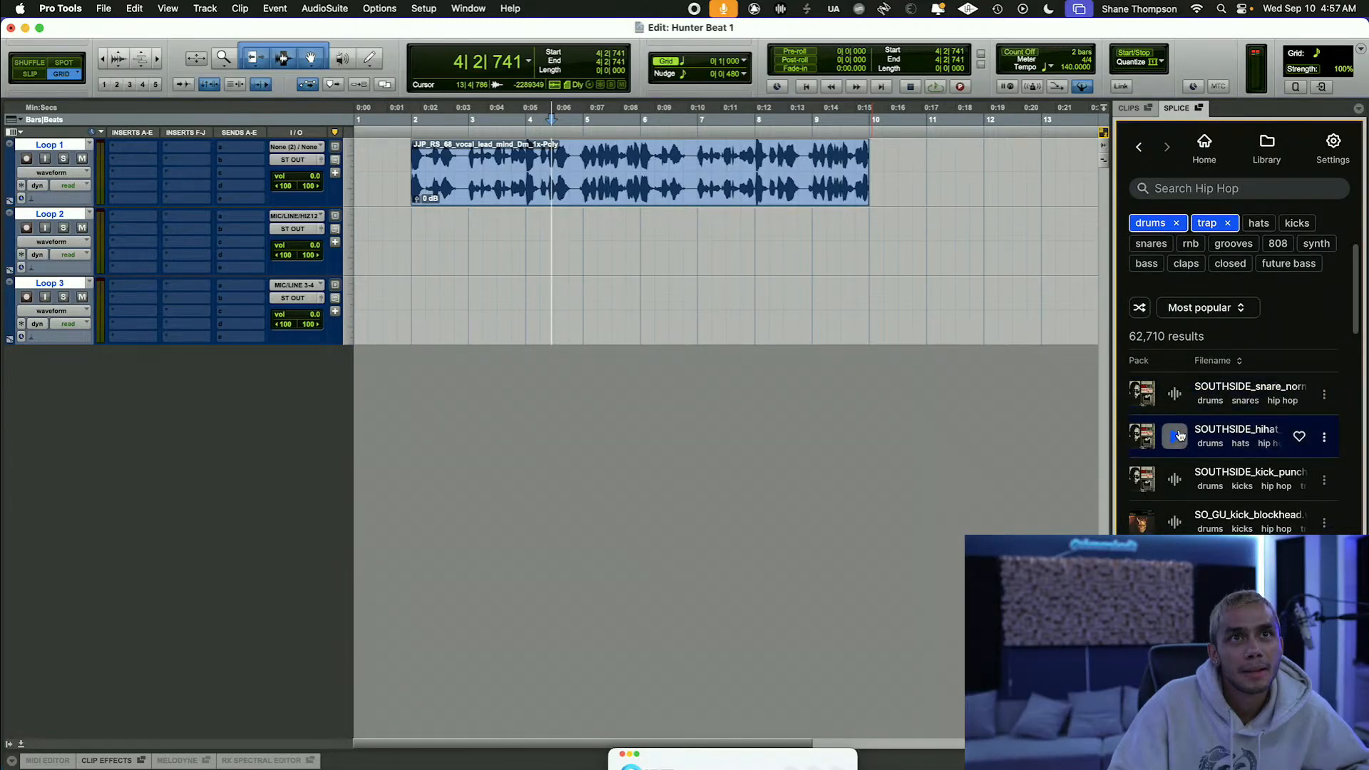
click(1177, 224)
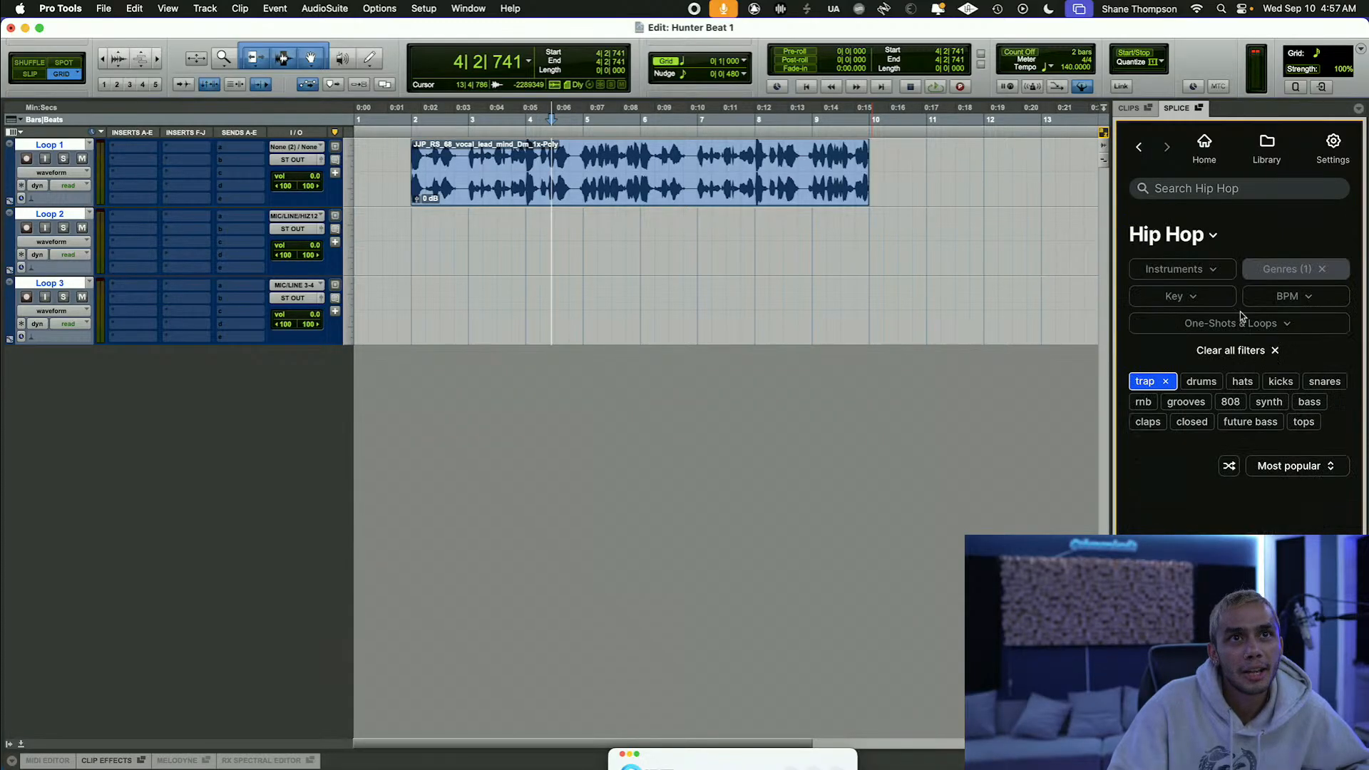
click(1258, 401)
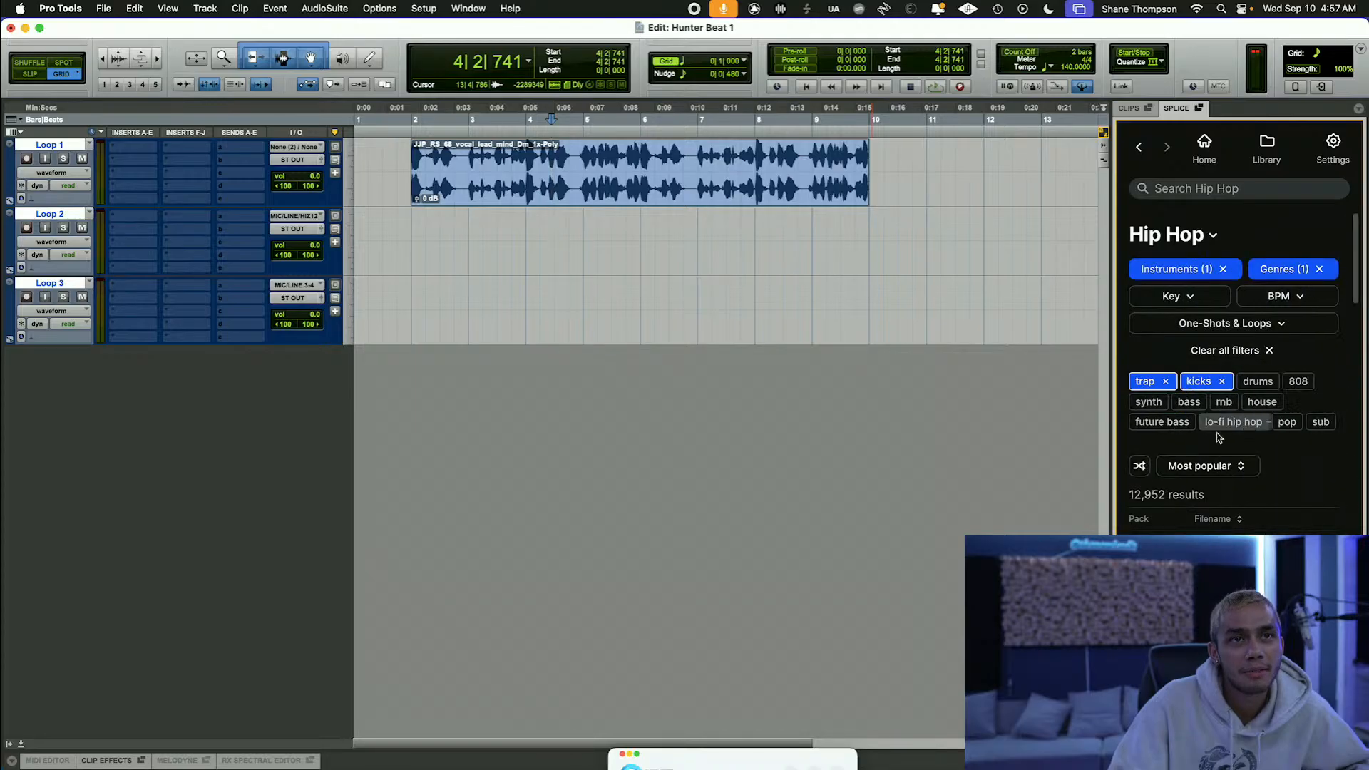
Step: Audition the first trap kick one-shots, SOUTHSIDE_kick_punch, SO_GU_kick_blockhead and OS_FLO_kick_punch, and browse further through the results
scroll(1216, 433, down, 3)
click(1175, 471)
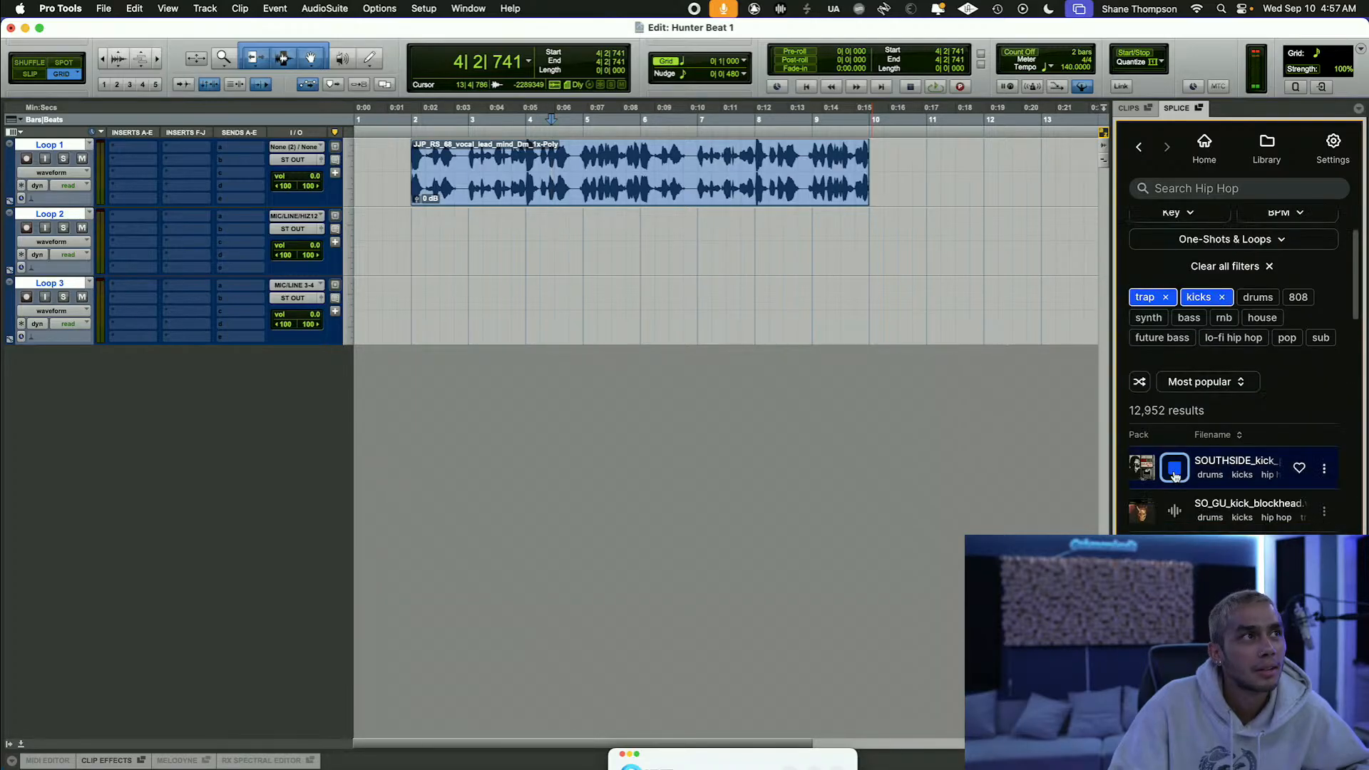
click(1176, 476)
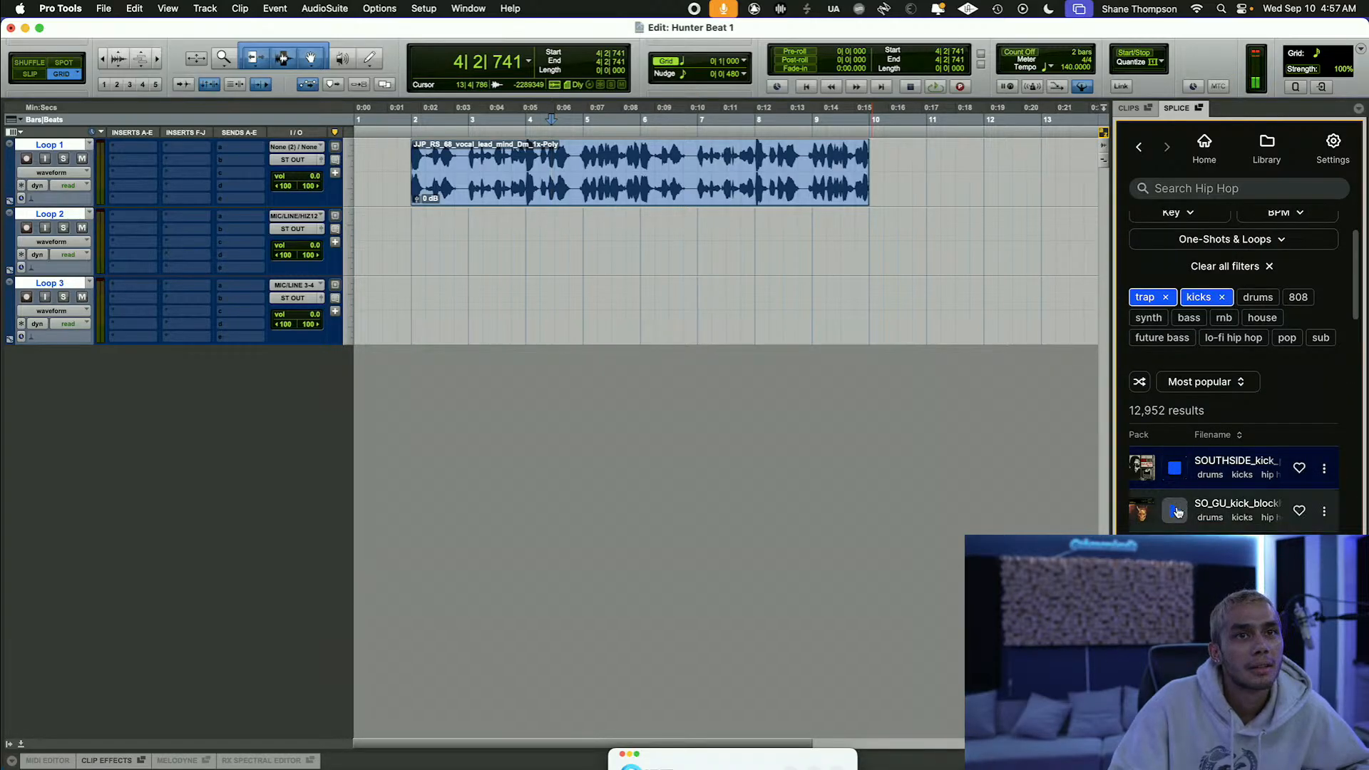
click(1177, 512)
click(1176, 554)
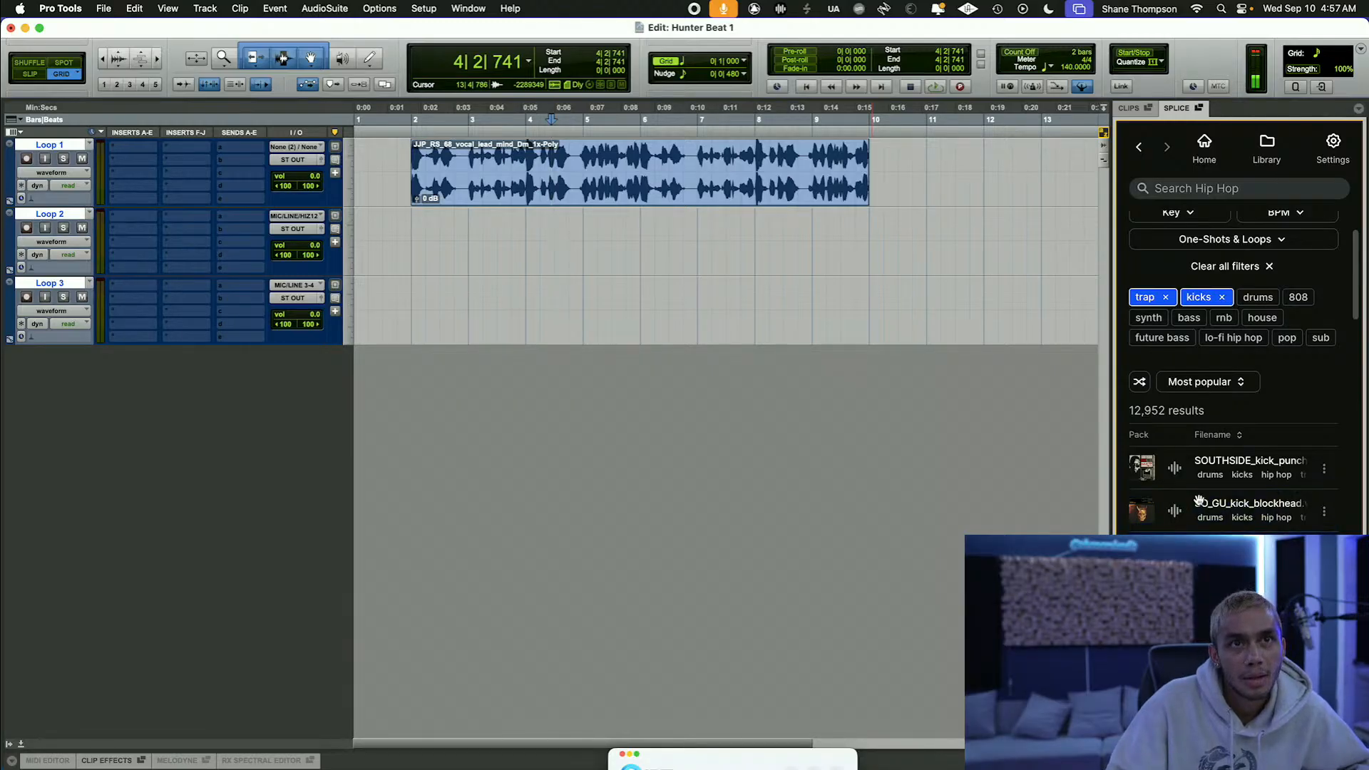
scroll(1273, 448, down, 1)
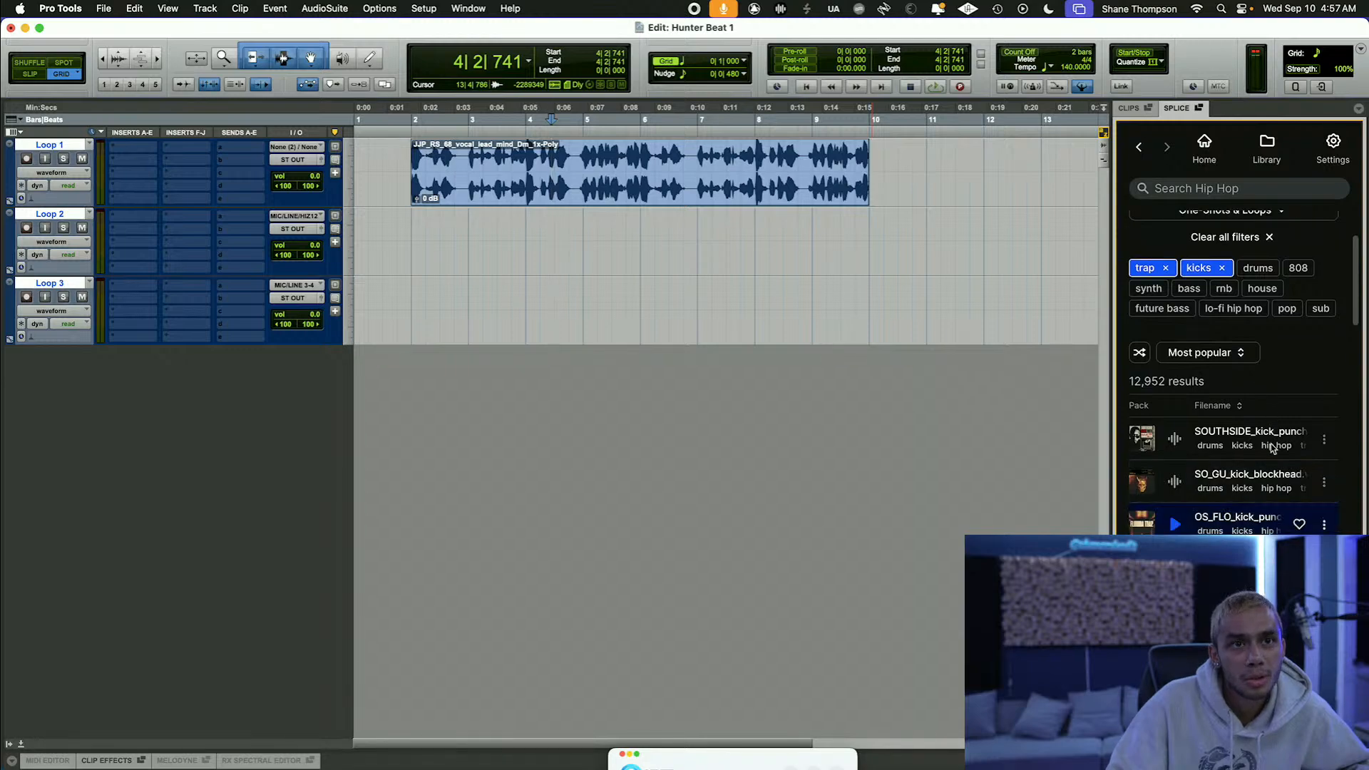
scroll(1273, 448, down, 3)
scroll(1181, 203, up, 7)
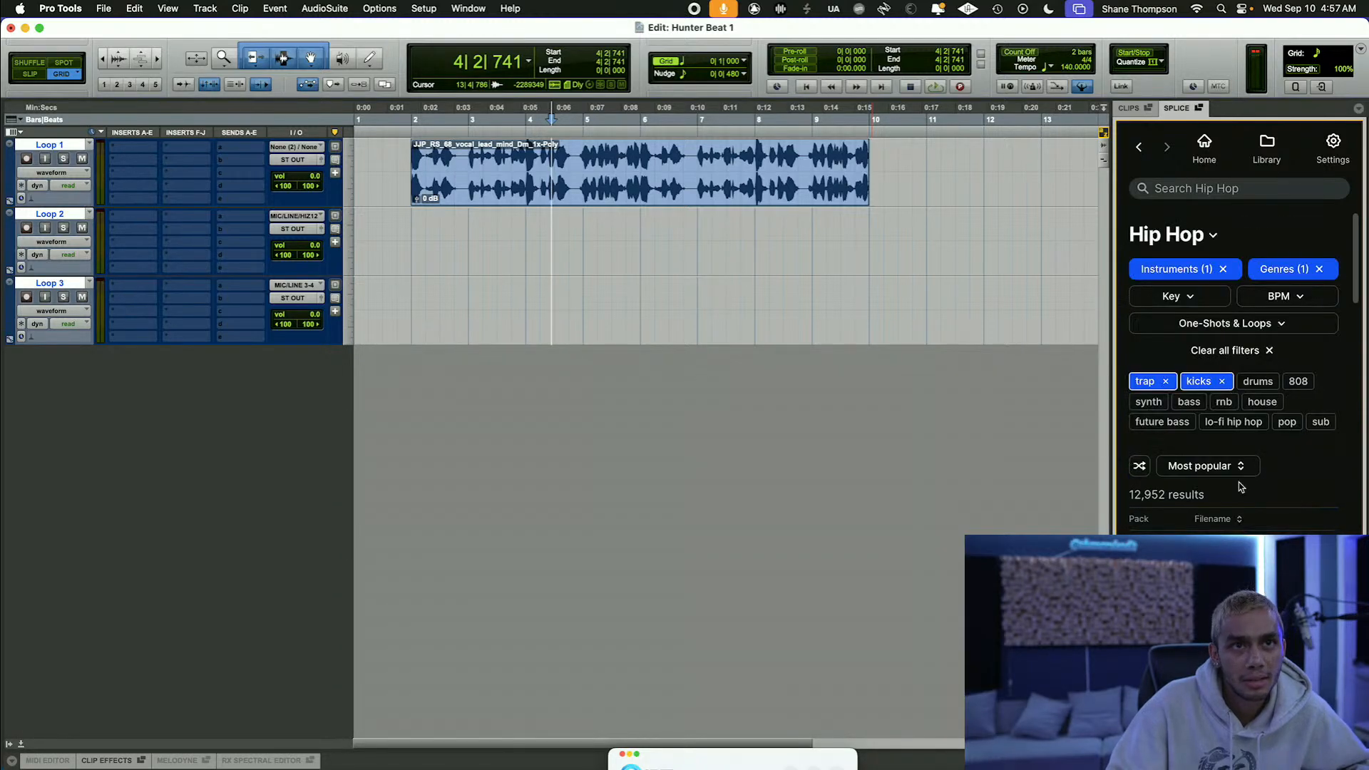
scroll(1241, 489, down, 10)
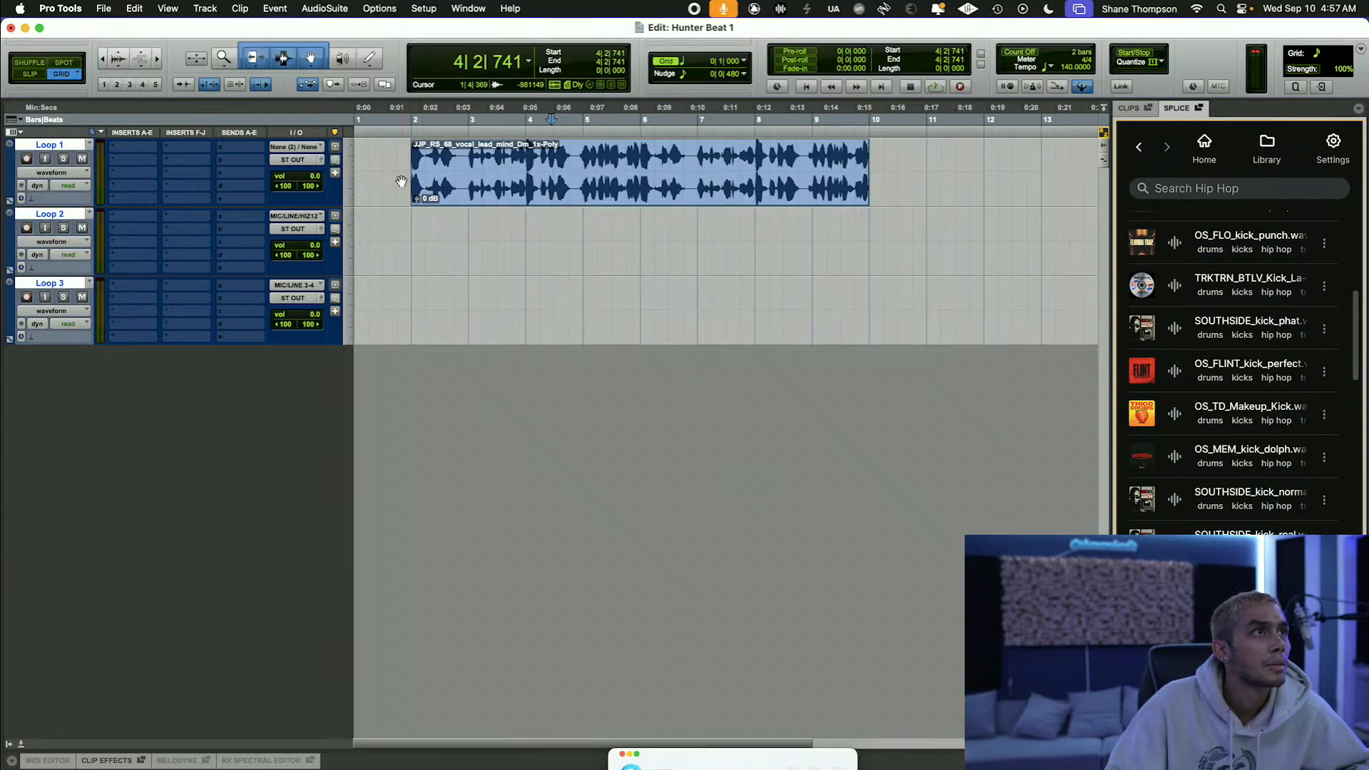
Step: Move the vocal clip on Loop 1 to start at 4|1|000 and loop playback over bars 3 to 13
drag(407, 167, 924, 196)
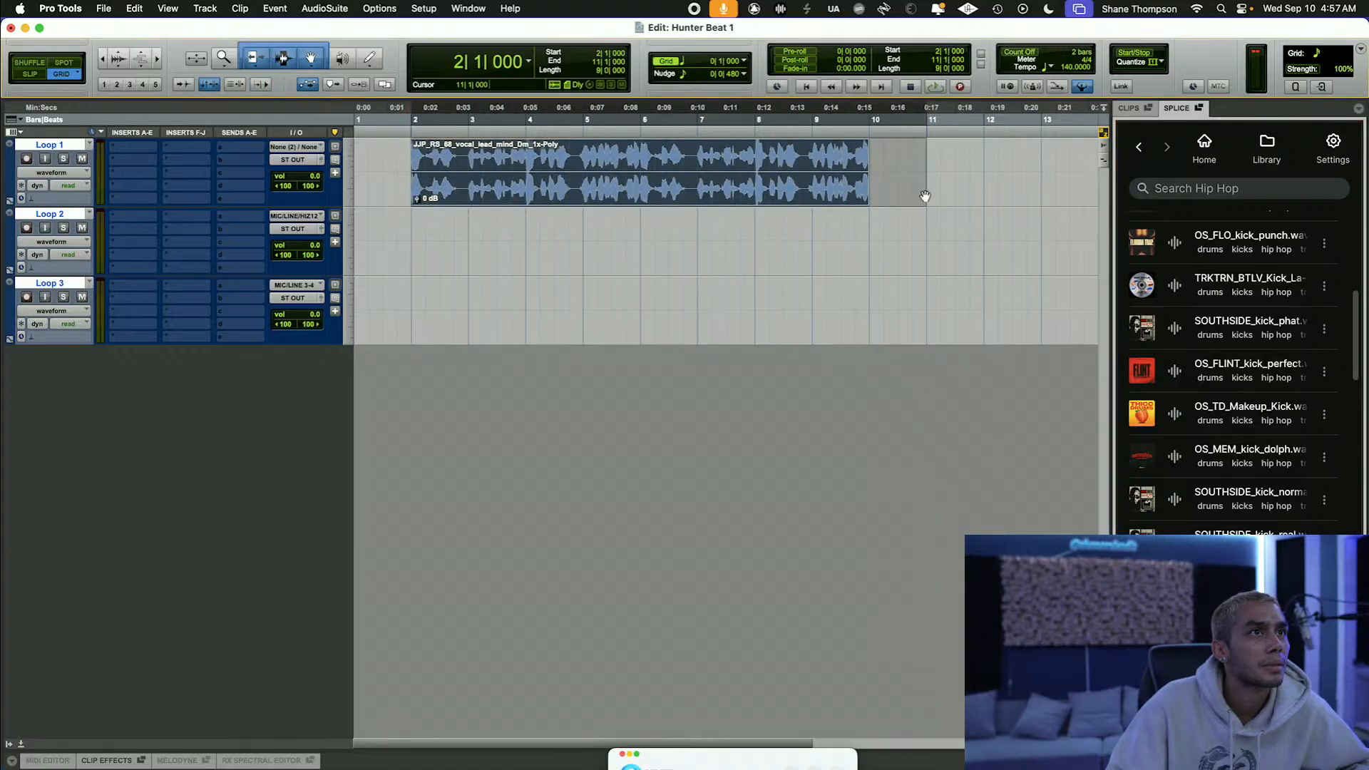
drag(499, 197, 615, 199)
drag(471, 110, 1032, 242)
key(space)
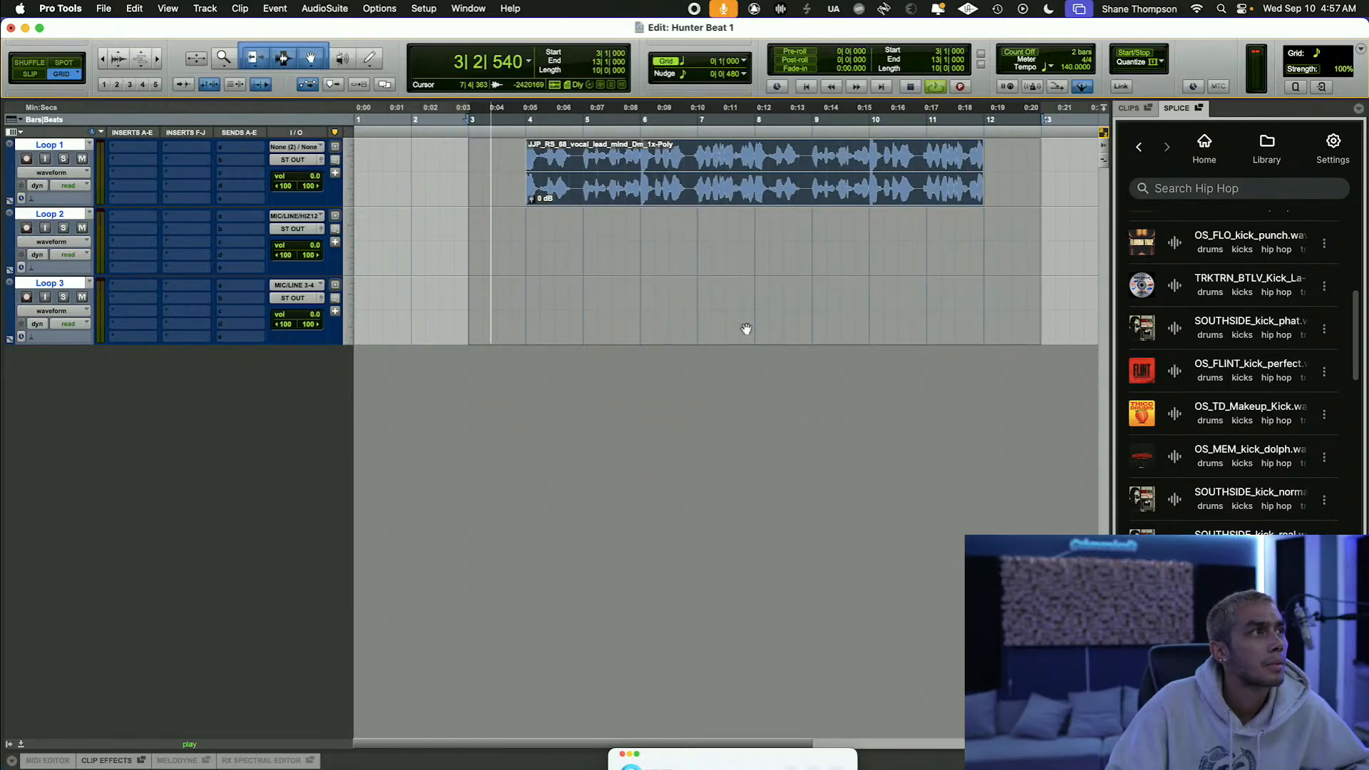
Step: Audition the X10_TRV and OS_HJ kicks, place OS_HJ_kick_wide.wav on Loop 2 at 5|1|000, and play from 4|1|000
scroll(1213, 356, down, 5)
click(1174, 341)
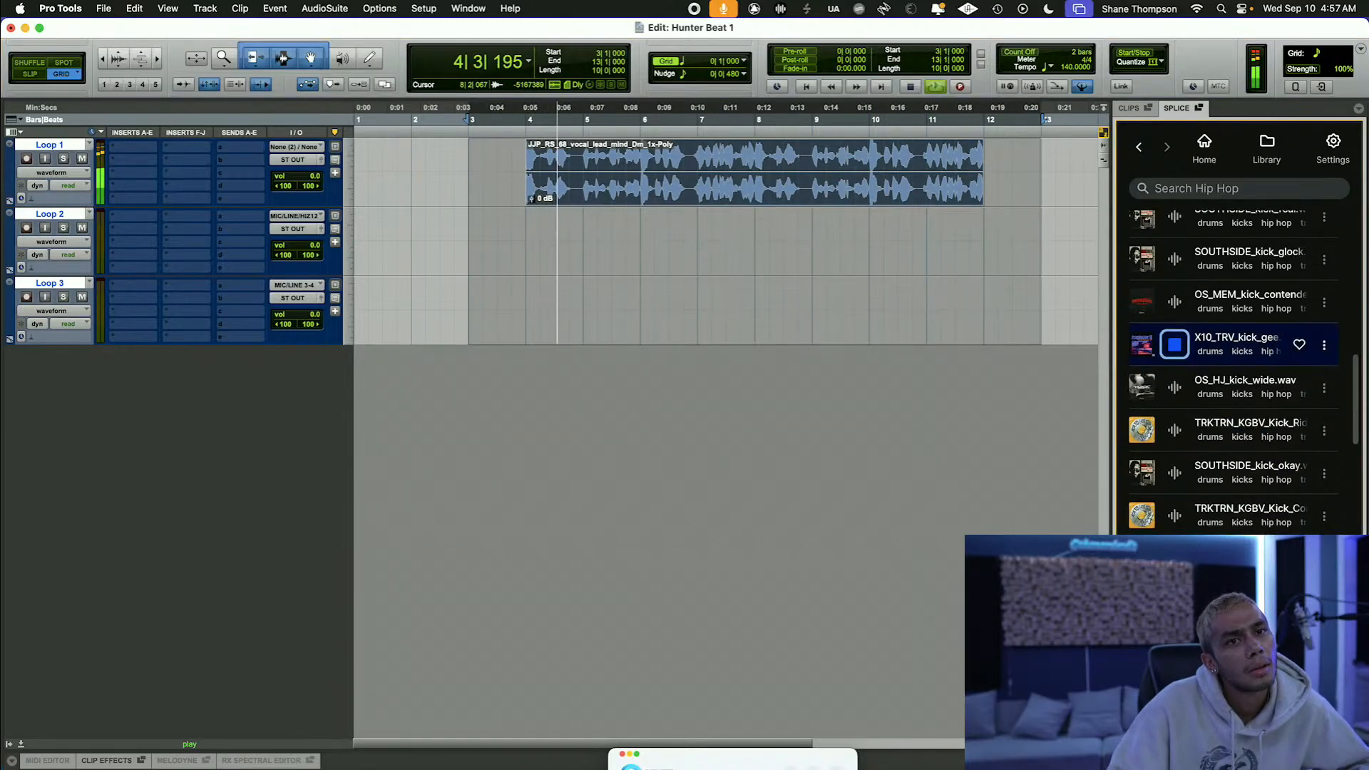
click(1175, 385)
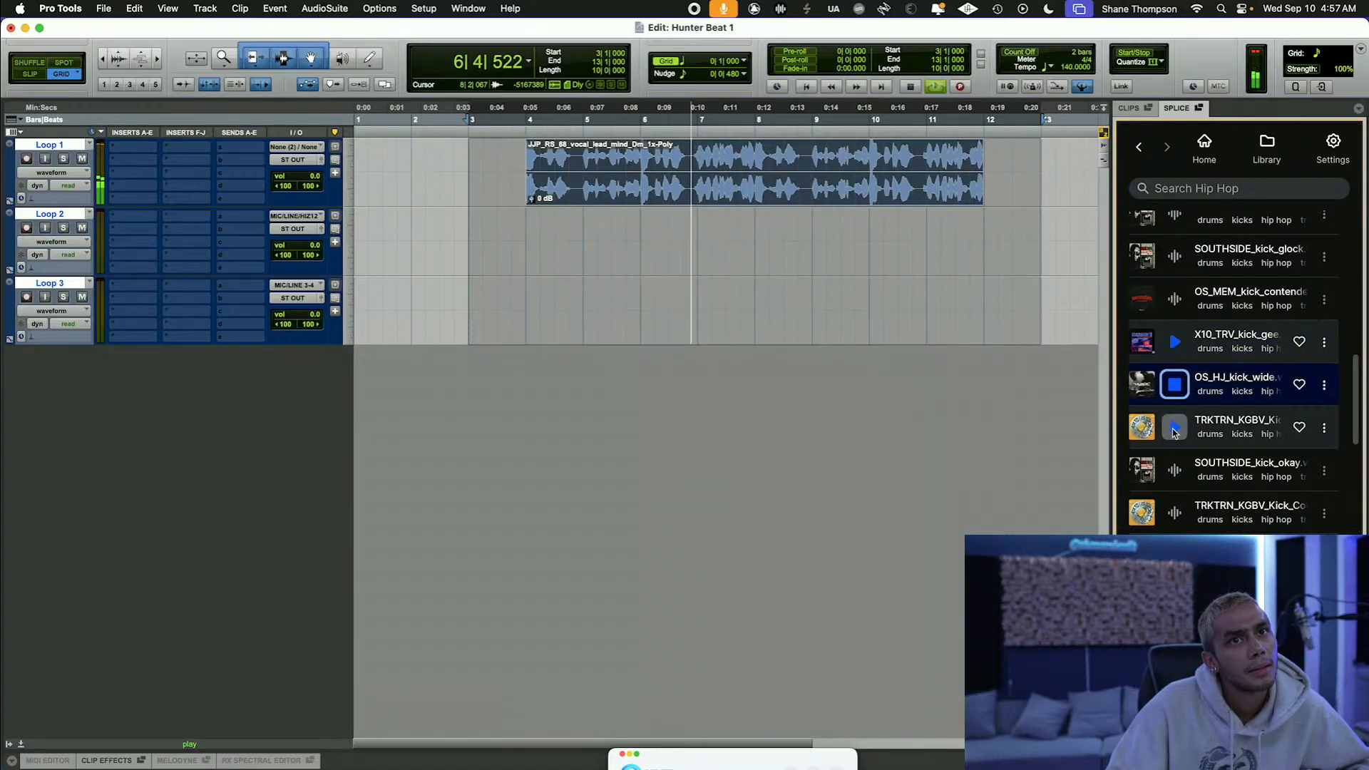
mouse_move(1208, 397)
mouse_down()
mouse_move(755, 336)
mouse_move(614, 263)
mouse_move(645, 262)
mouse_move(587, 269)
mouse_up()
click(554, 264)
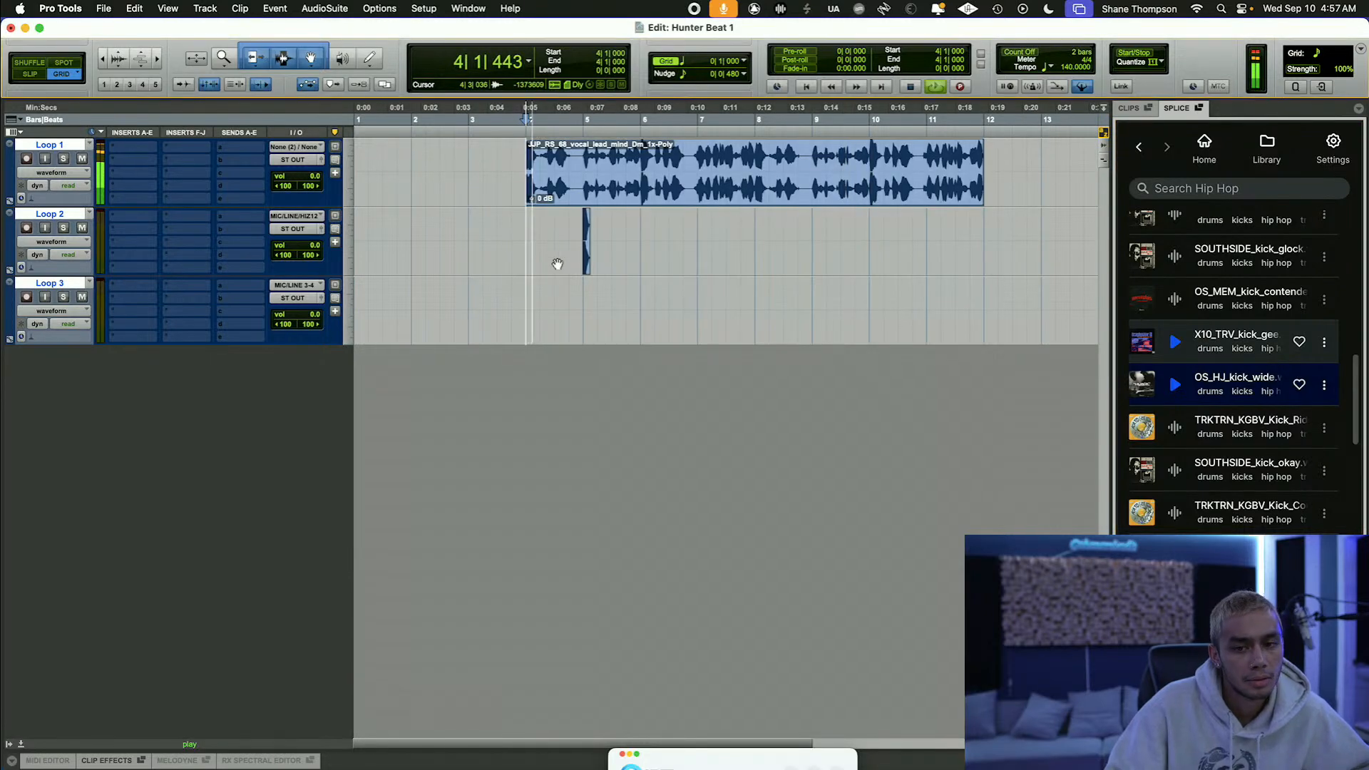
Step: Stop playback, move the kick clip on Loop 2 to 3|3|000, and set the grid to eighth notes (0|0|480)
key(t)
scroll(803, 346, right, 2)
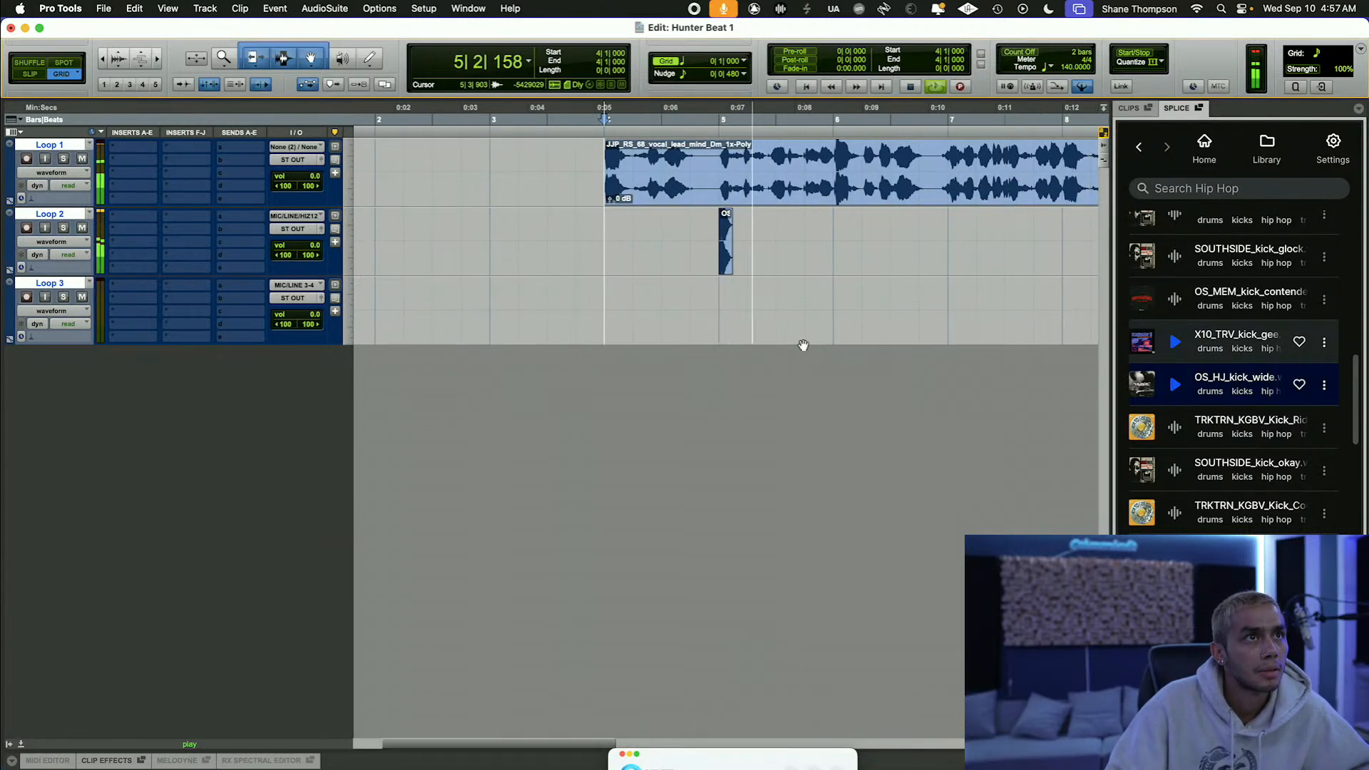
key(space)
drag(725, 256, 539, 255)
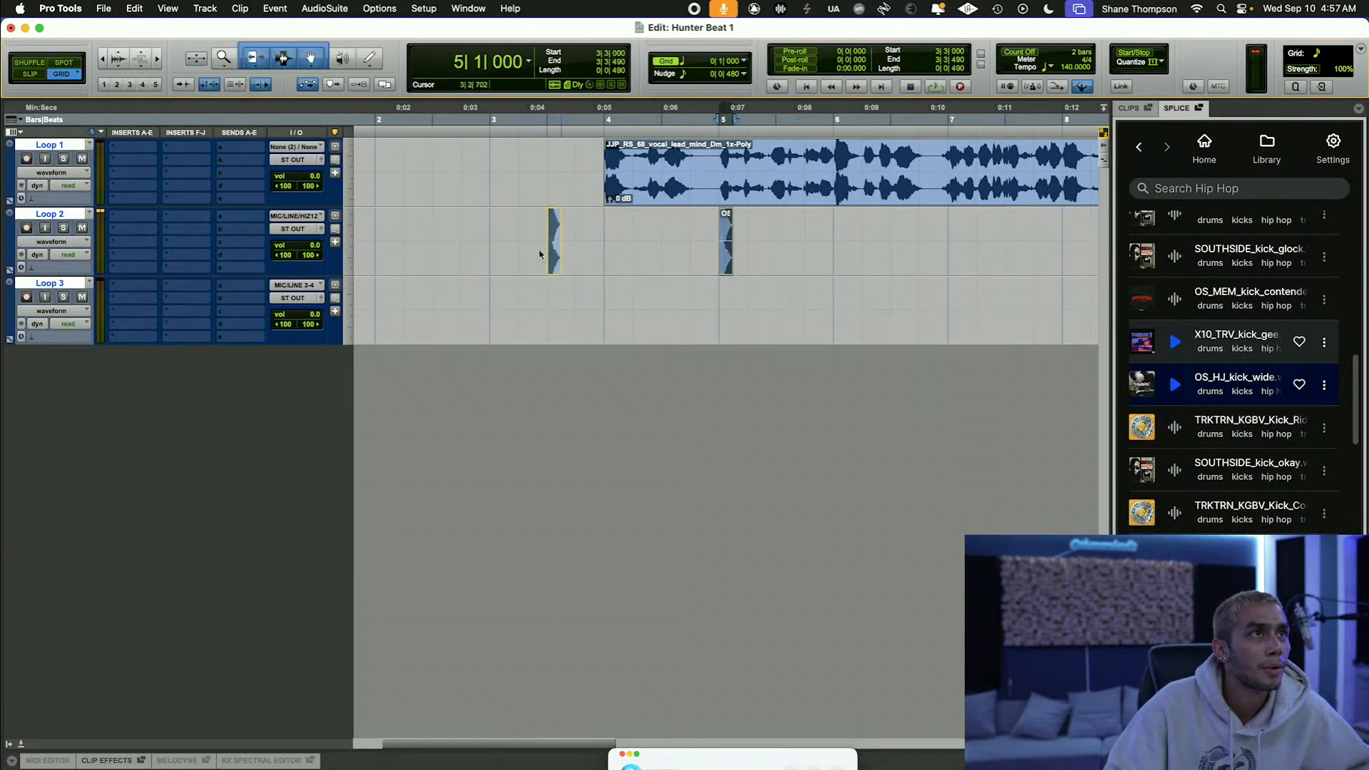
click(731, 62)
click(760, 76)
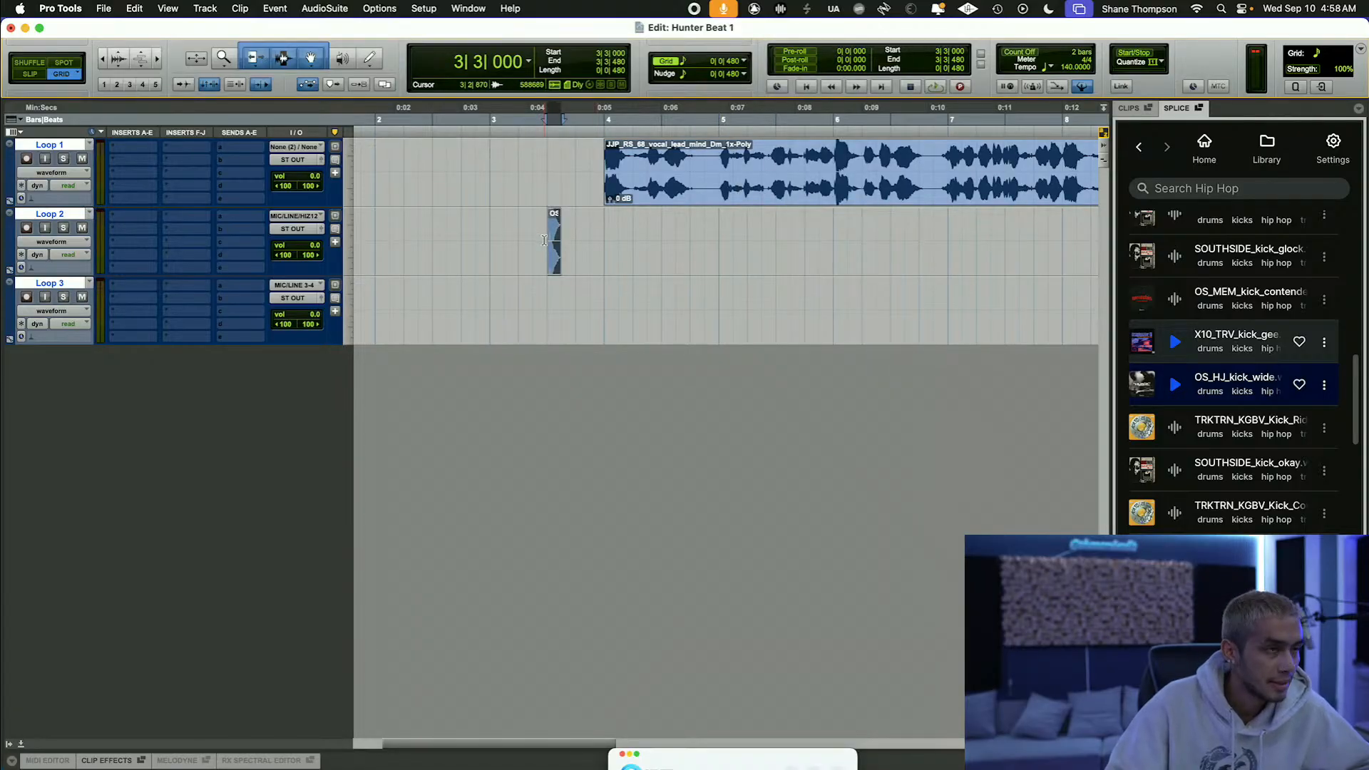
Step: Duplicate the kick three times, move the four-kick group on Loop 2 to start at 4|1|000, and play from 2|4|480
key(super+d)
key(super+d)
key(super+d)
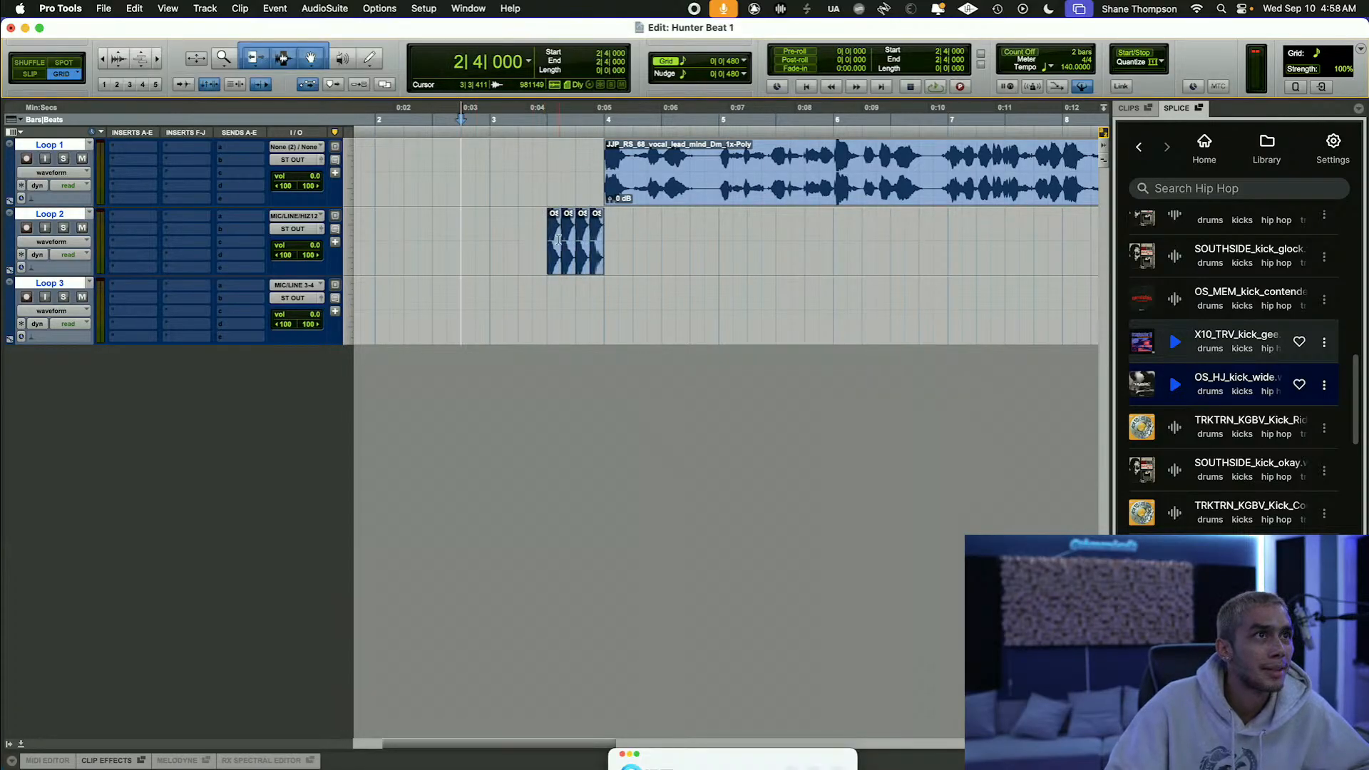
drag(533, 243, 640, 278)
key(super+z)
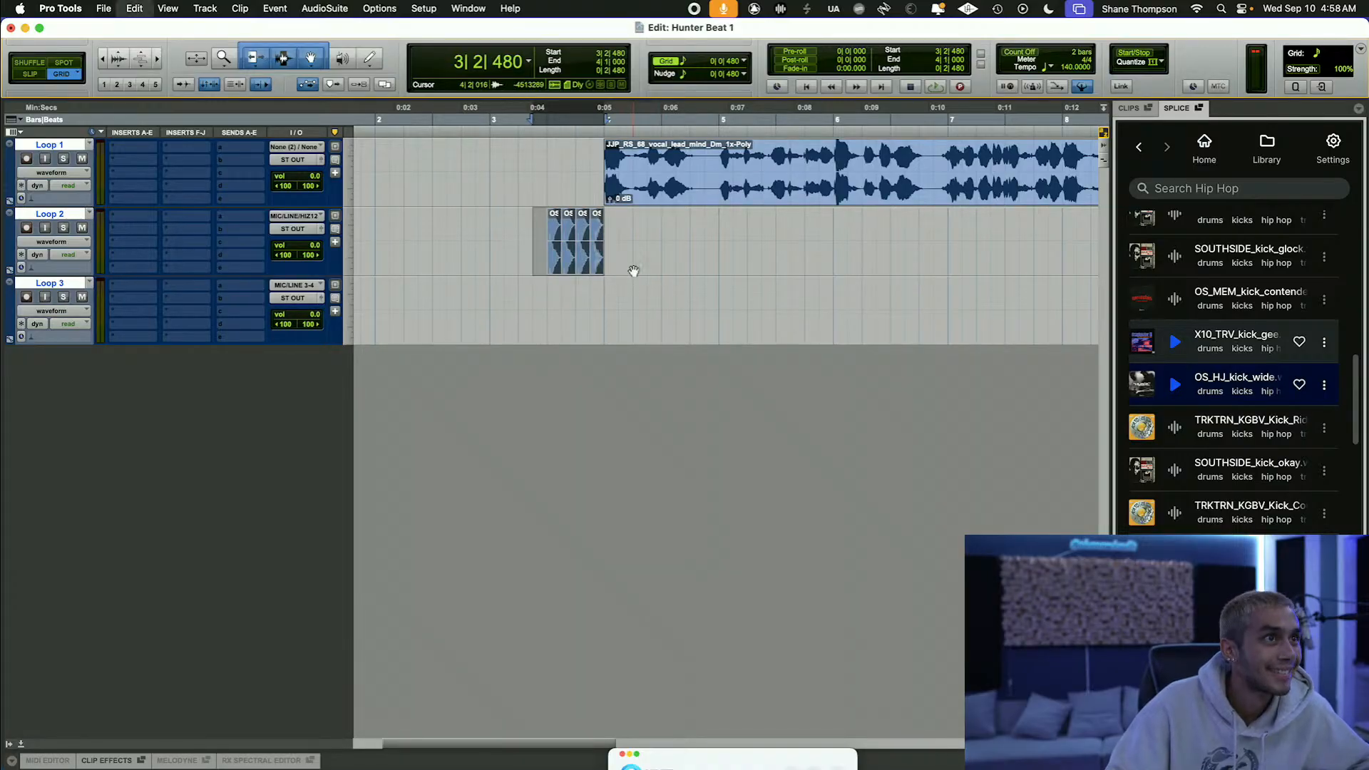
mouse_move(607, 277)
mouse_down()
mouse_move(640, 278)
mouse_move(607, 271)
mouse_up()
click(626, 297)
click(481, 109)
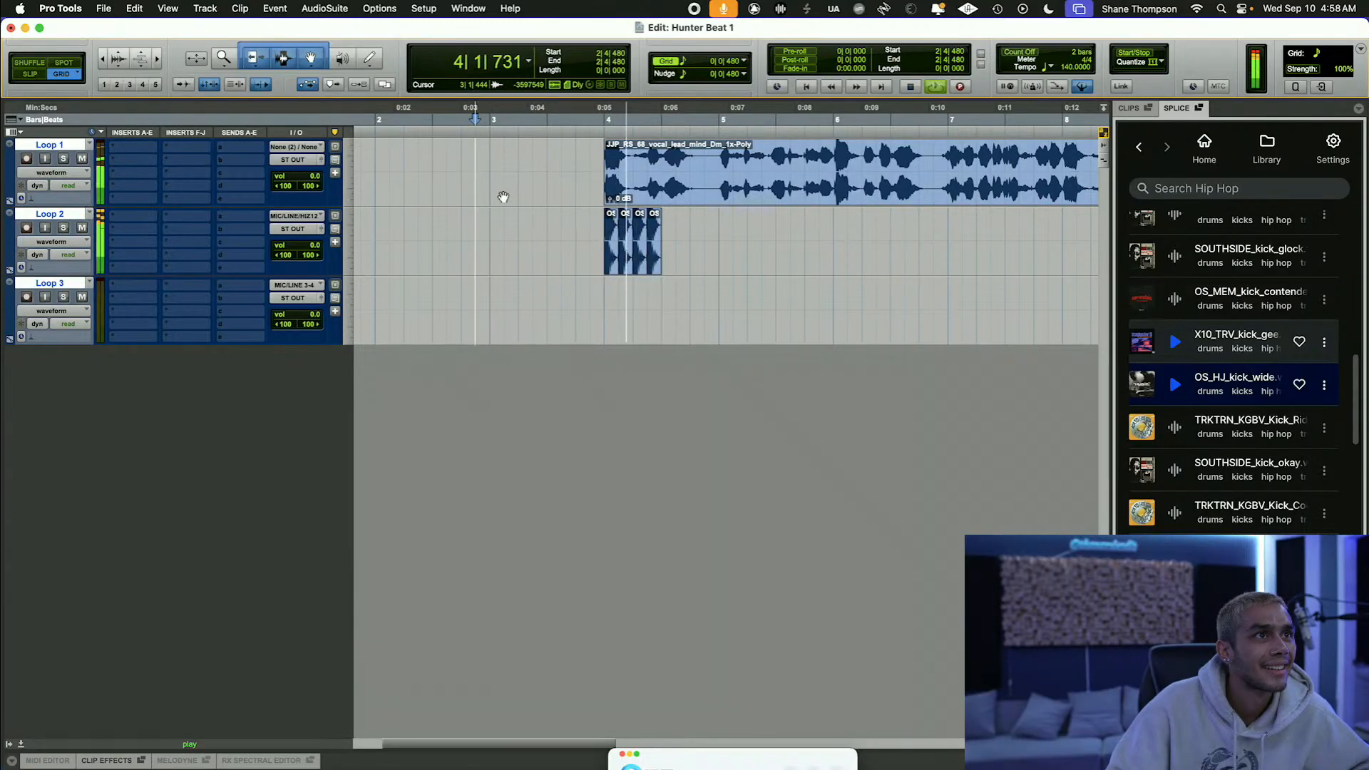
scroll(753, 285, right, 1)
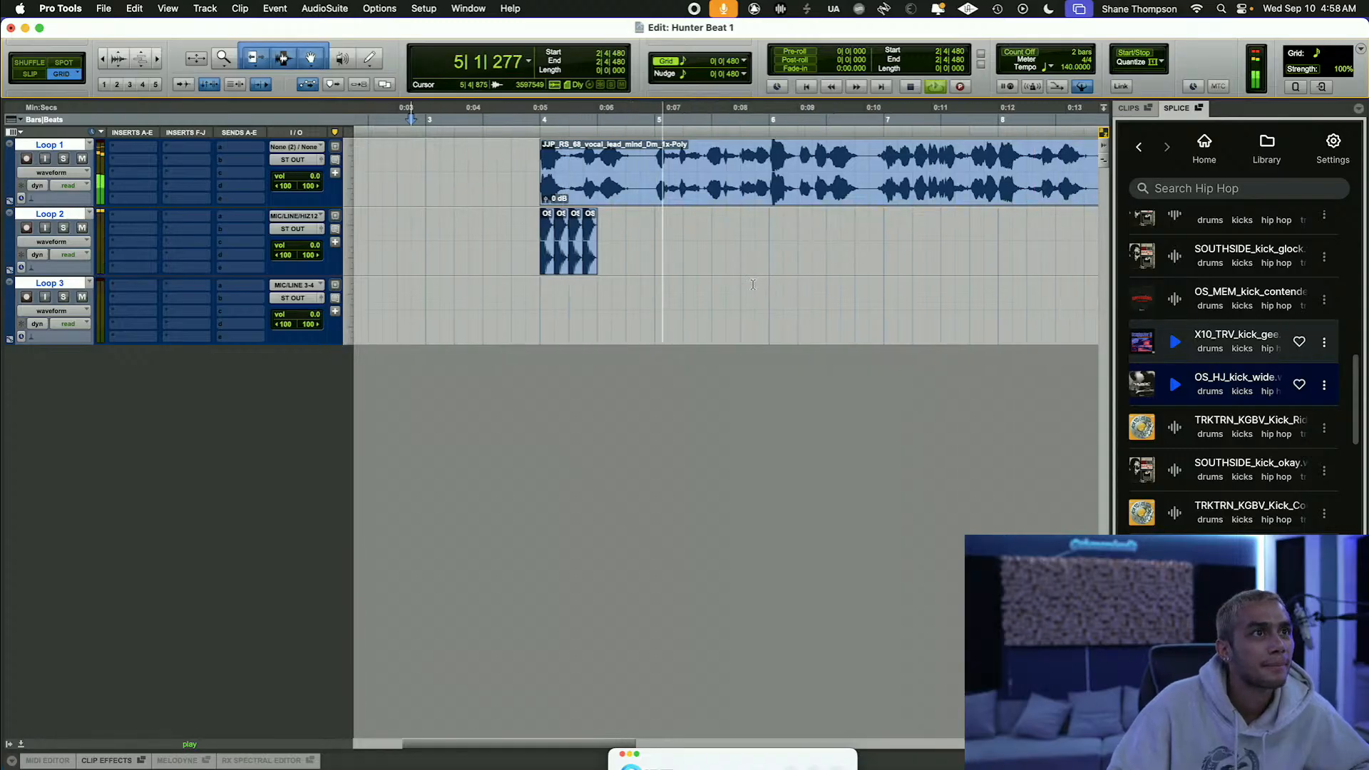
right_click(763, 241)
click(847, 278)
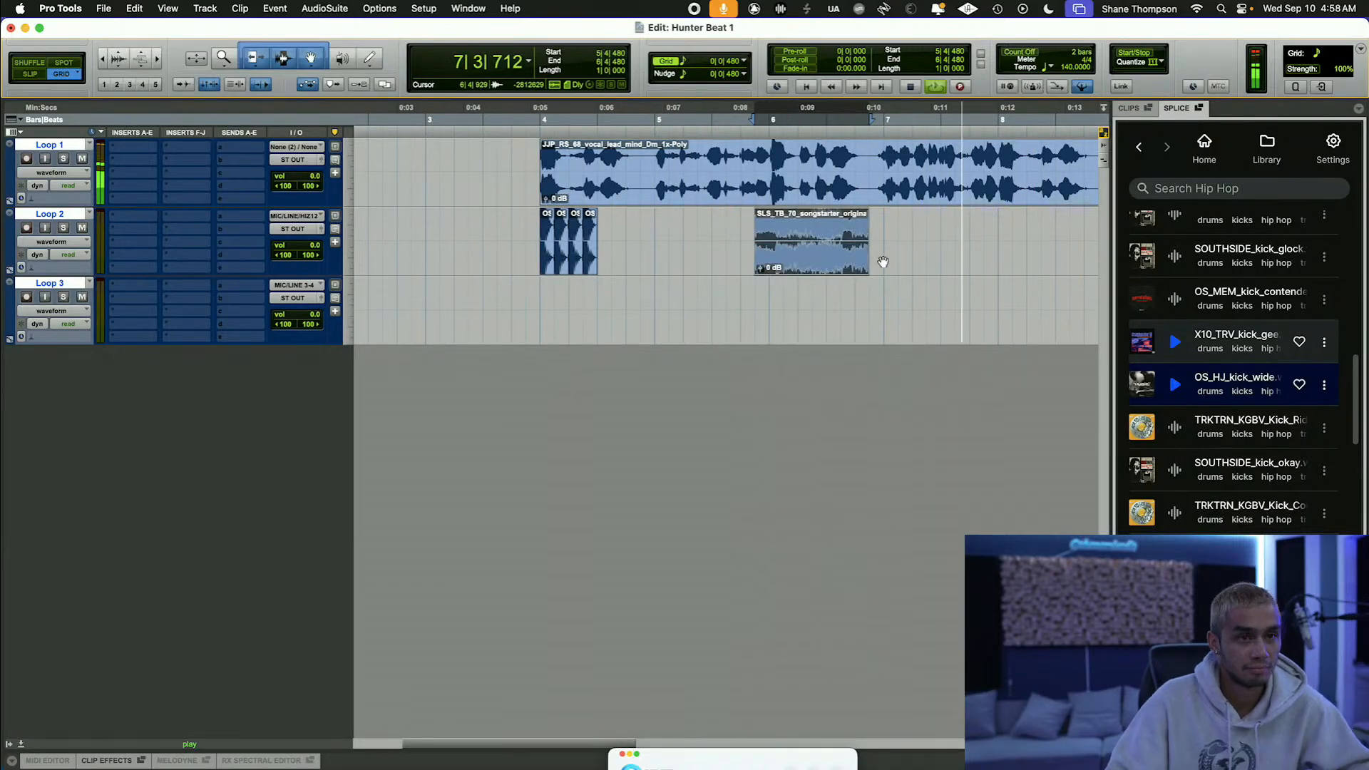
key(super+z)
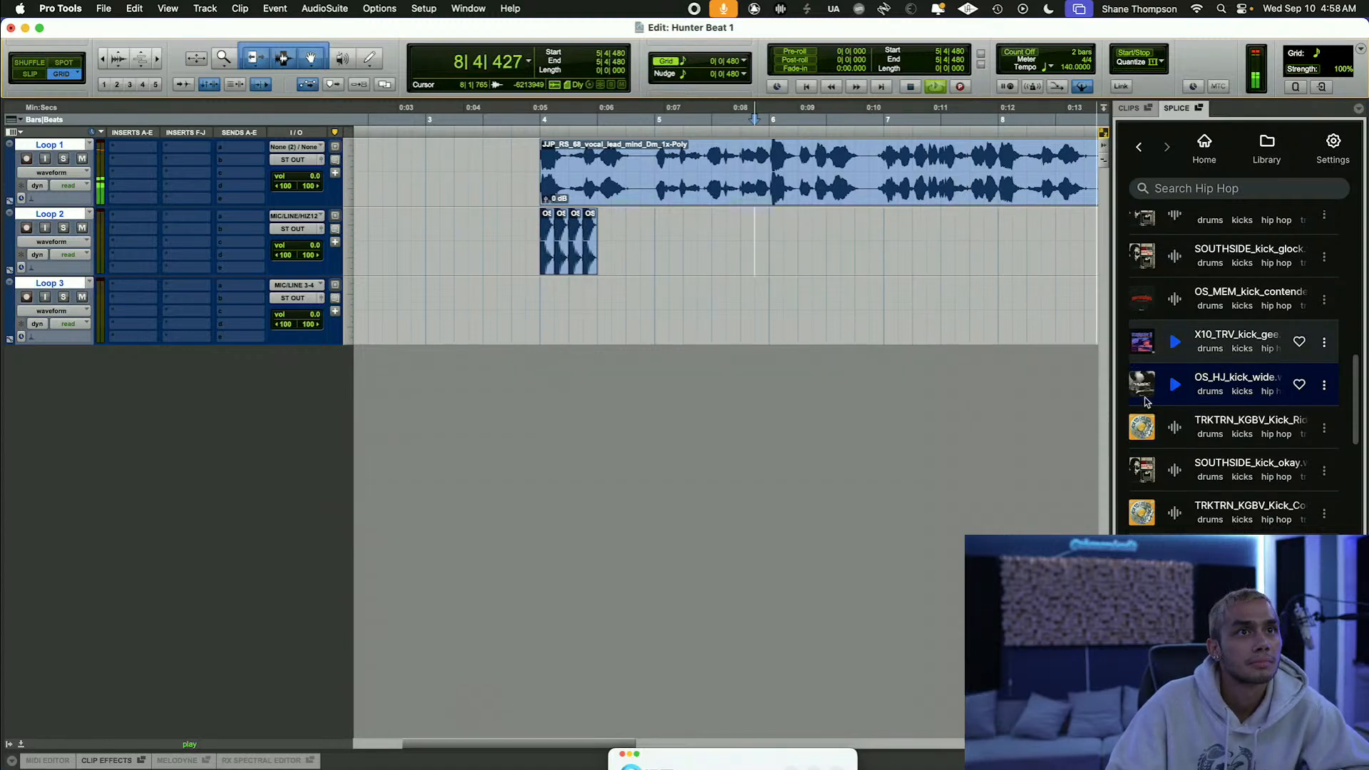
Step: Preview OS_HJ_kick_wide.wav, place it on Loop 2 at 6|1|000, and play from 4|1|000
click(1174, 385)
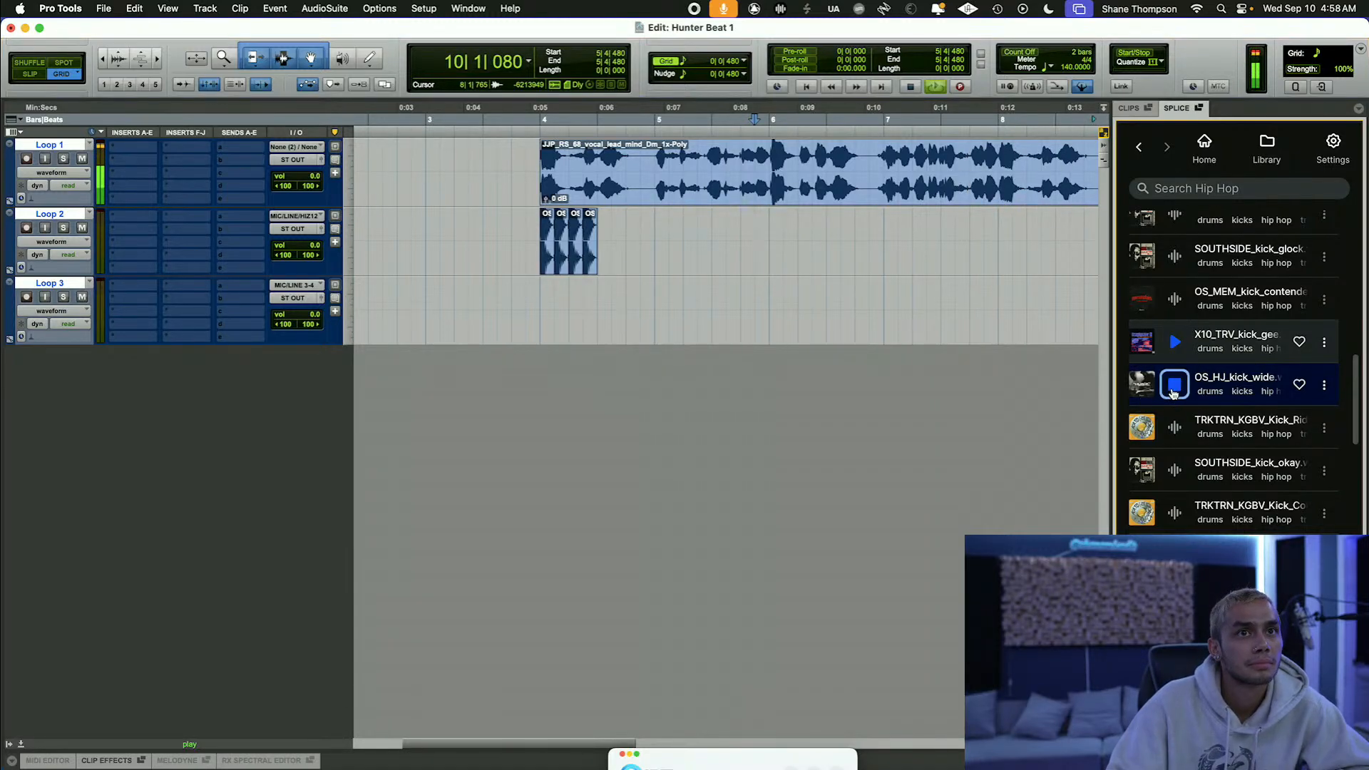
drag(1143, 394, 753, 261)
click(508, 108)
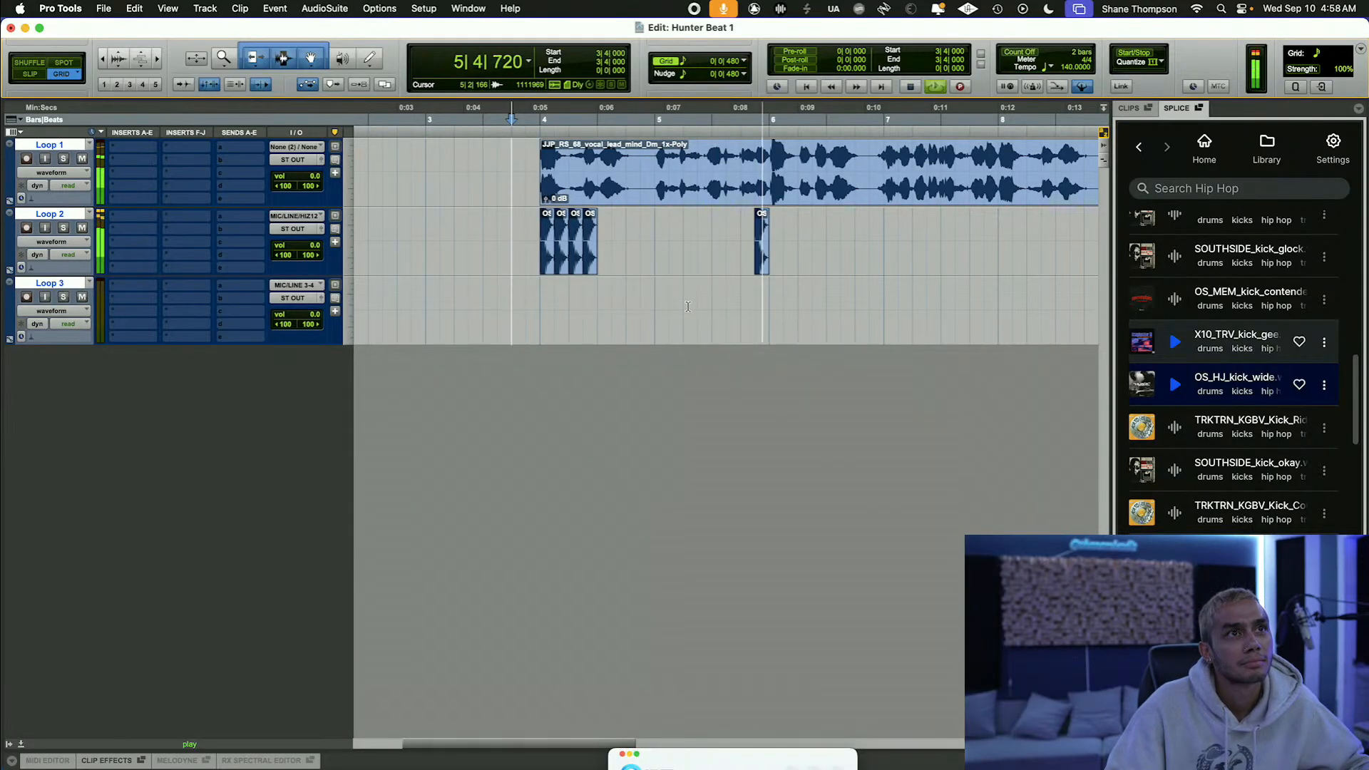
drag(758, 268, 775, 268)
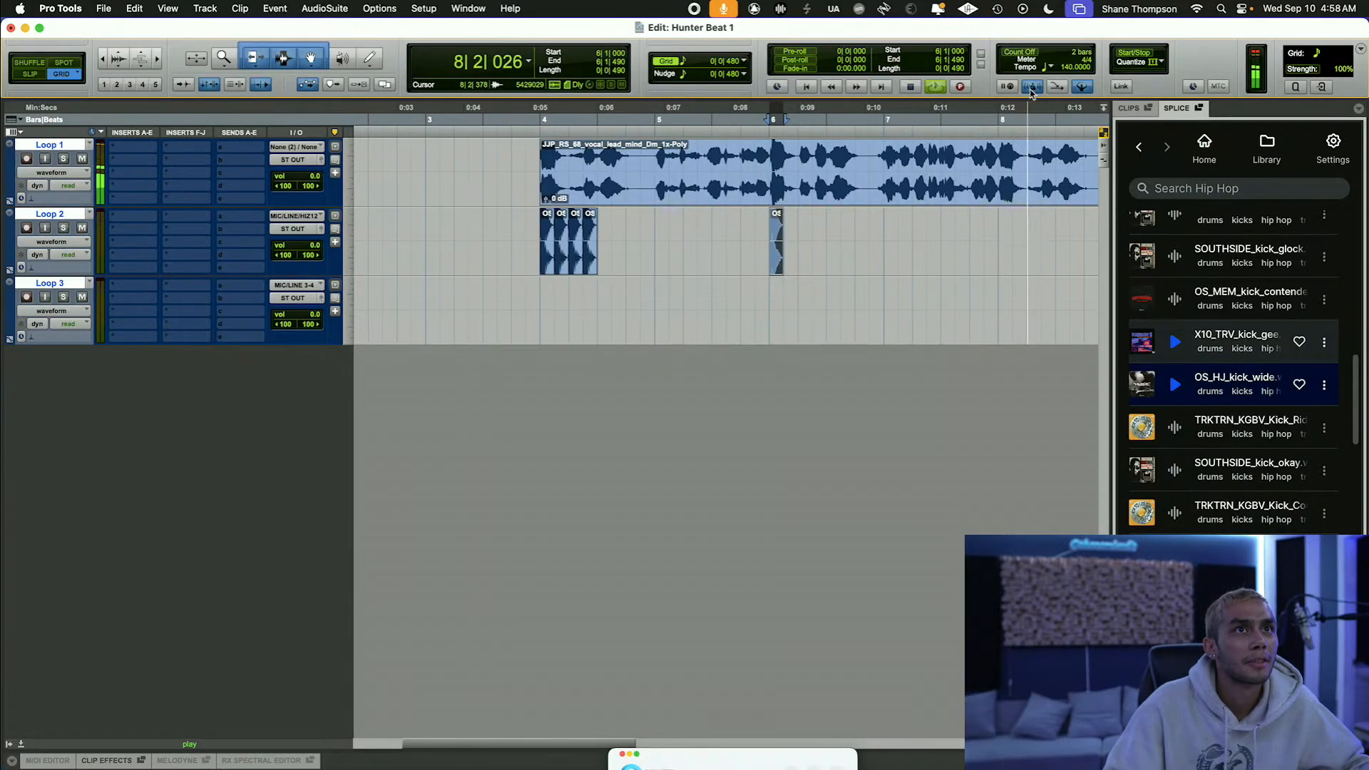
click(542, 116)
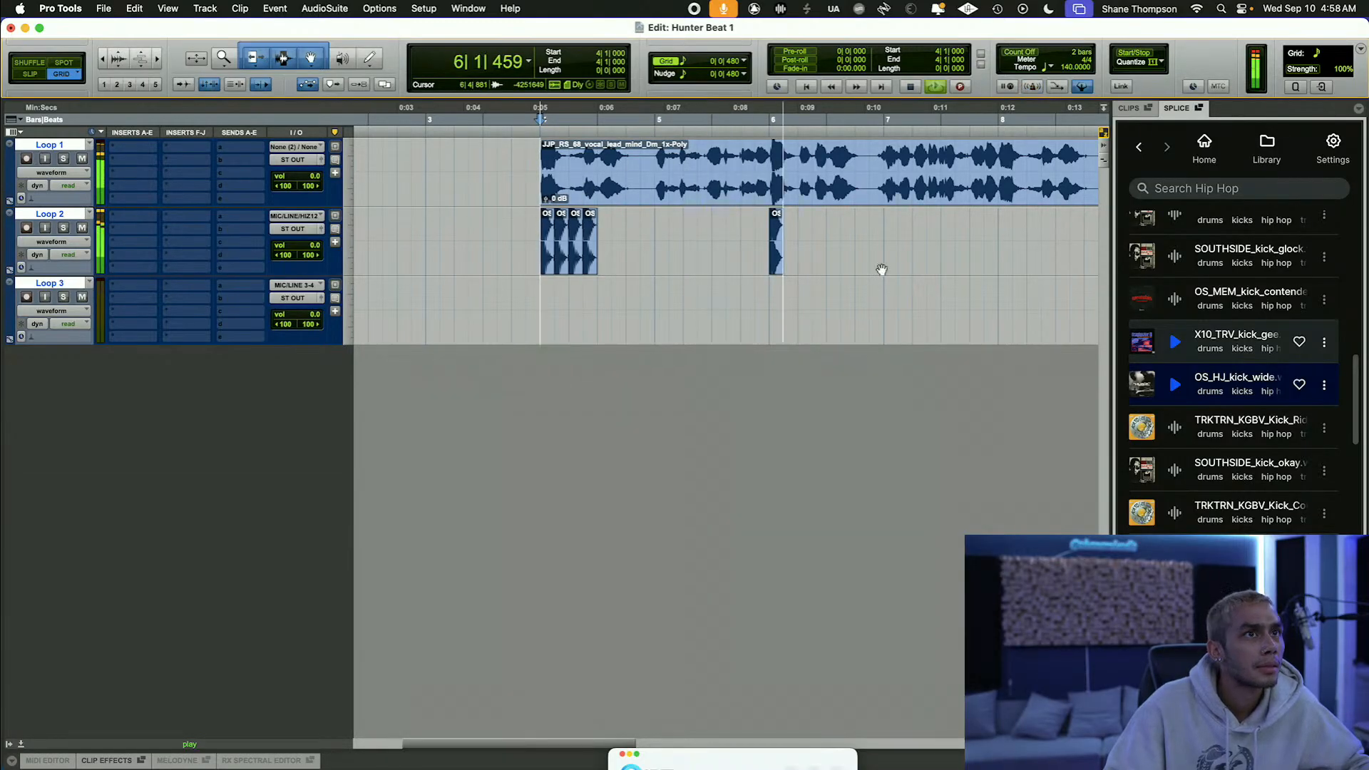
click(839, 242)
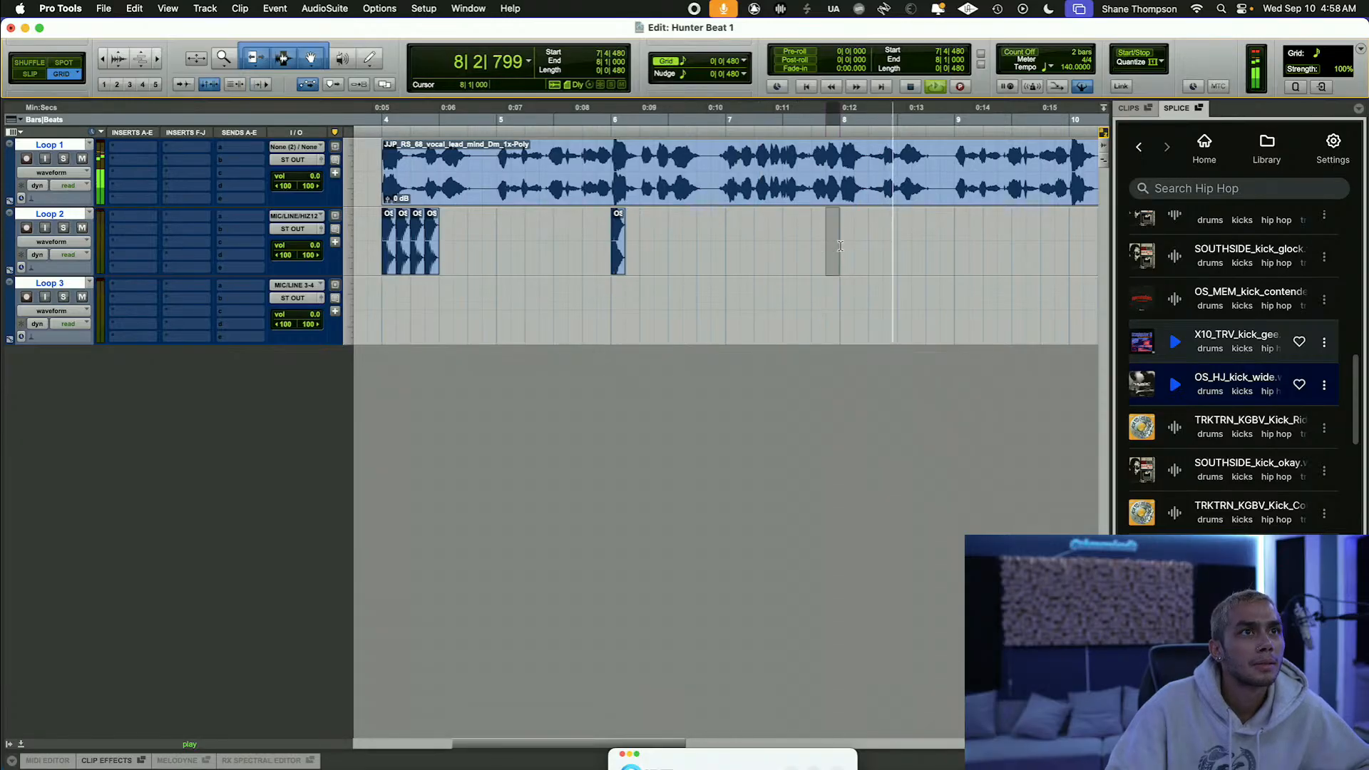
right_click(842, 243)
click(870, 285)
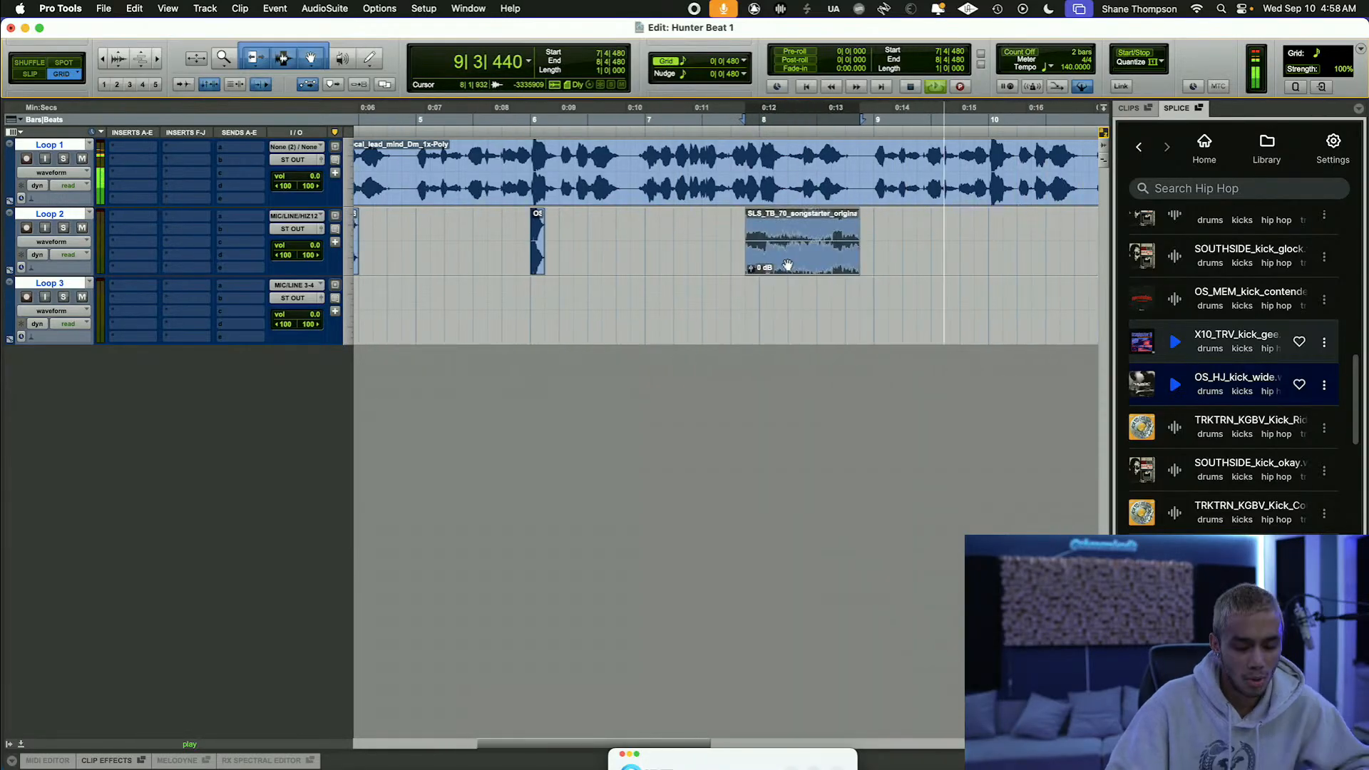
key(super+z)
Step: Place OS_HJ_kick_wide.wav on Loop 2 at 7|4|480, copy the clip, and play from 4|1|000
drag(1197, 388, 749, 257)
right_click(741, 246)
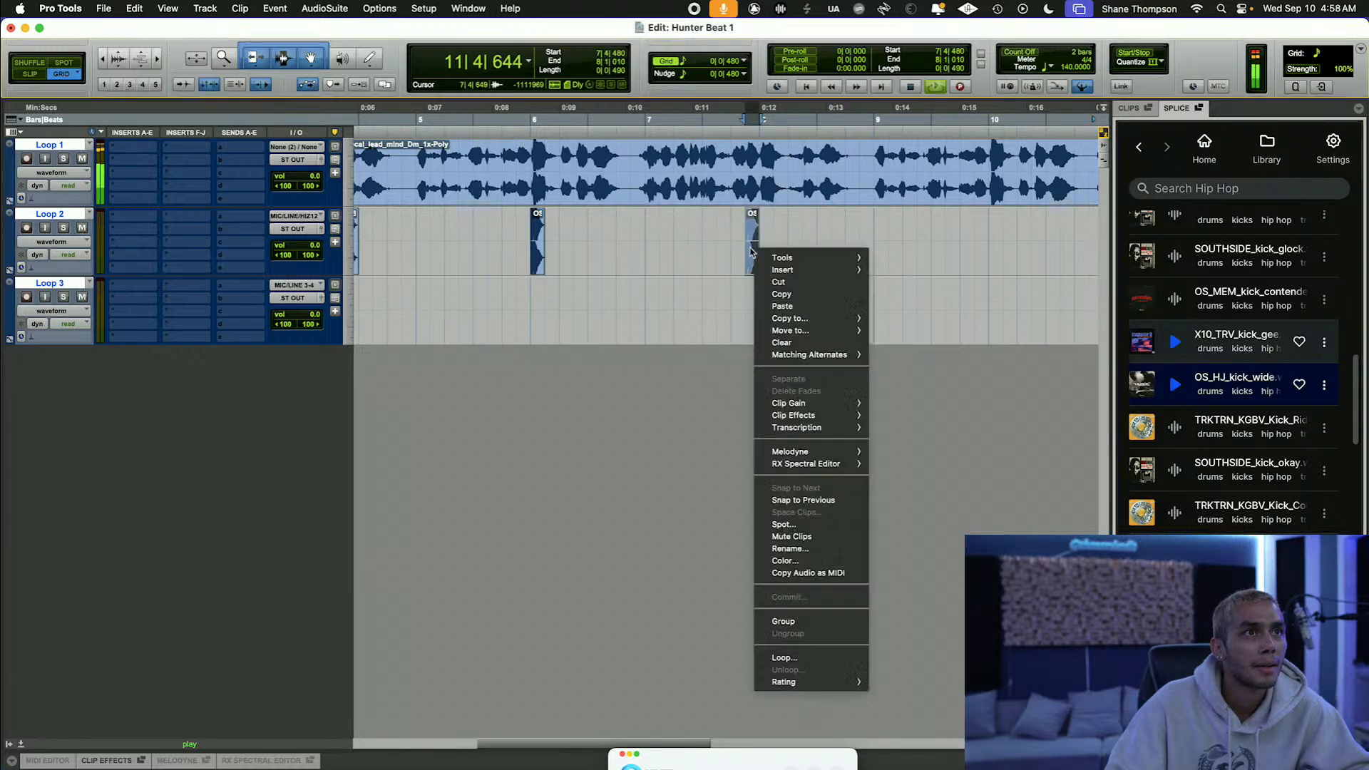
click(788, 283)
scroll(580, 109, left, 5)
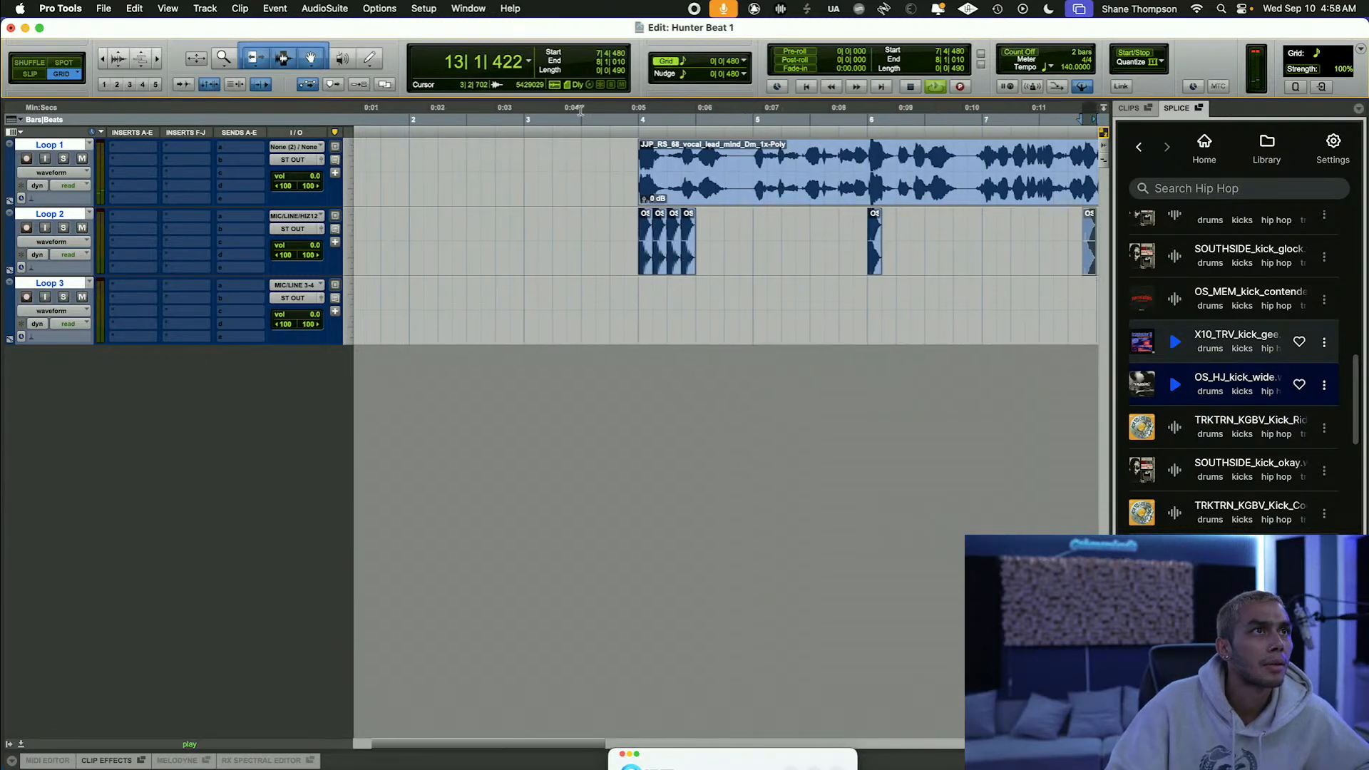
scroll(714, 250, right, 5)
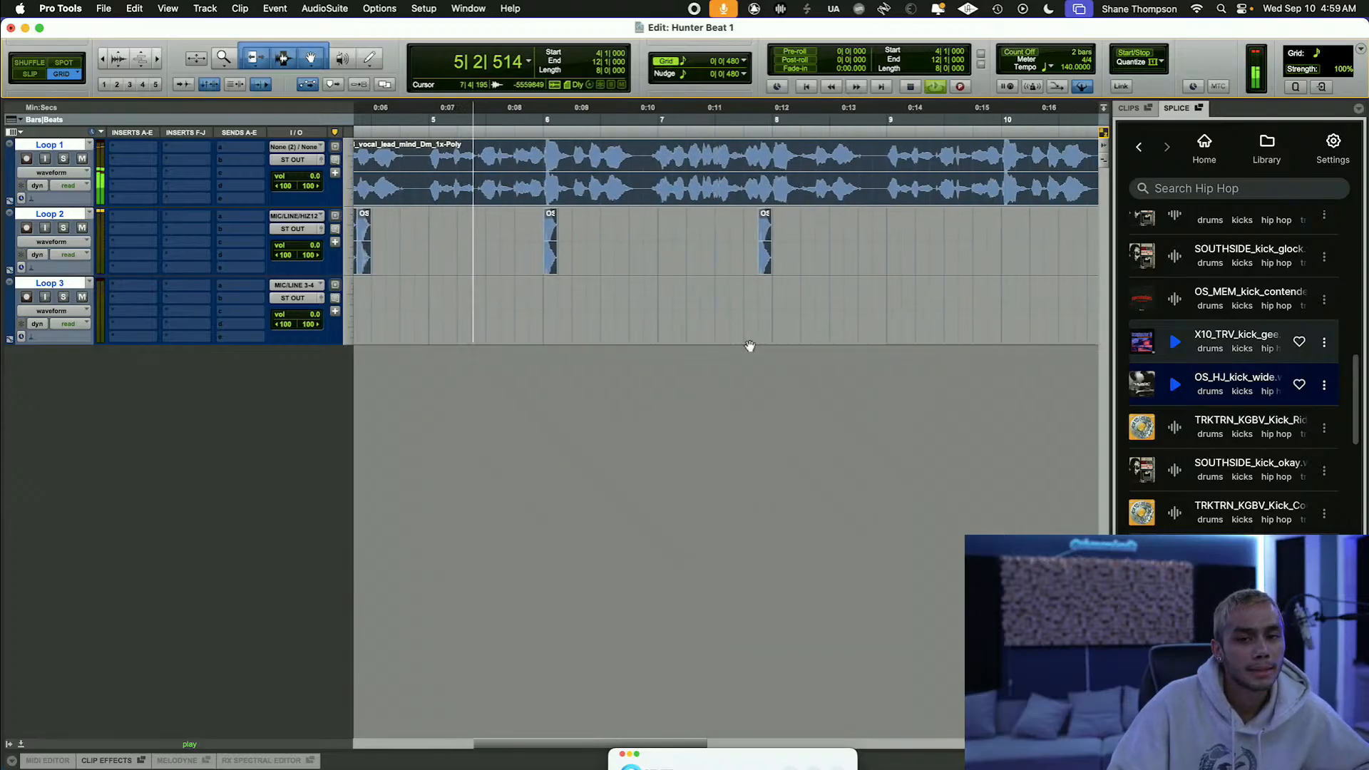
Step: Paste the copied kick on Loop 2 at 7|2|480
scroll(745, 307, right, 2)
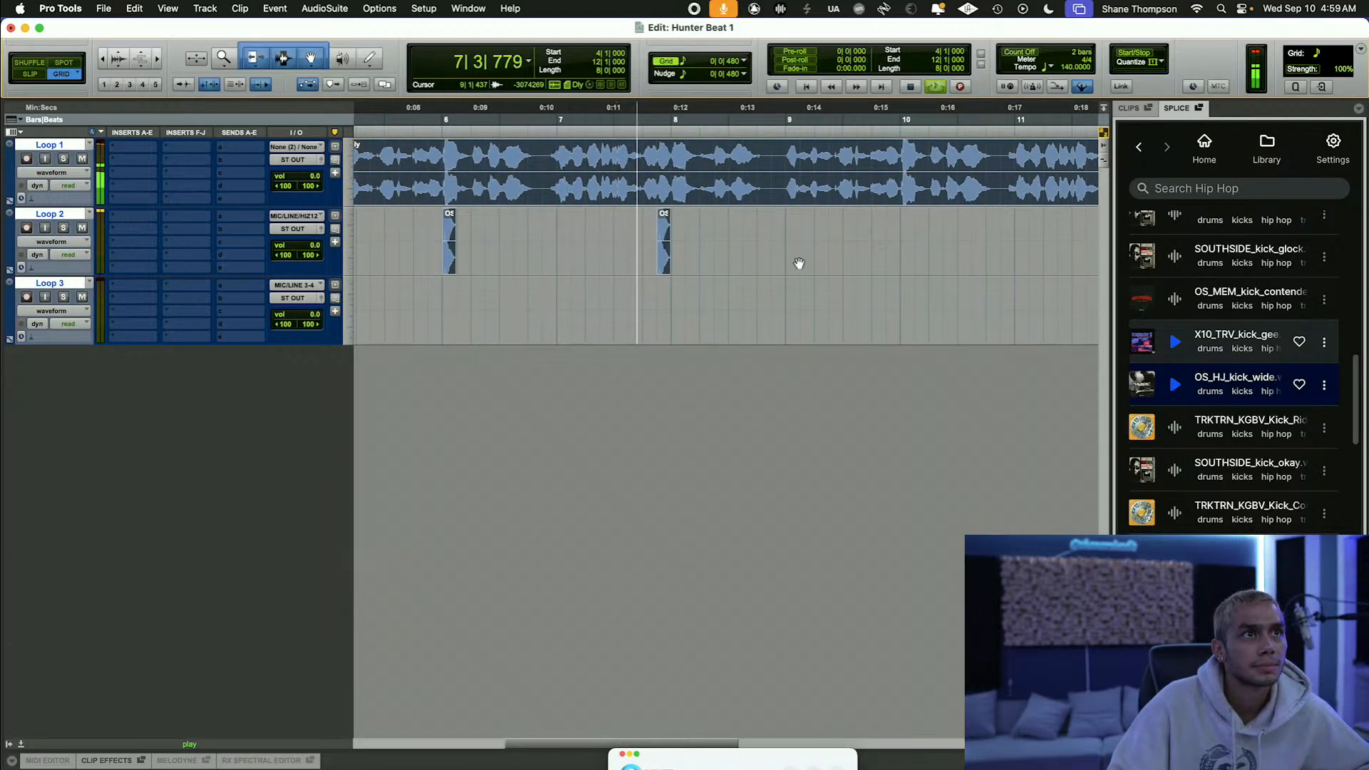
drag(615, 234, 611, 241)
right_click(611, 241)
click(628, 301)
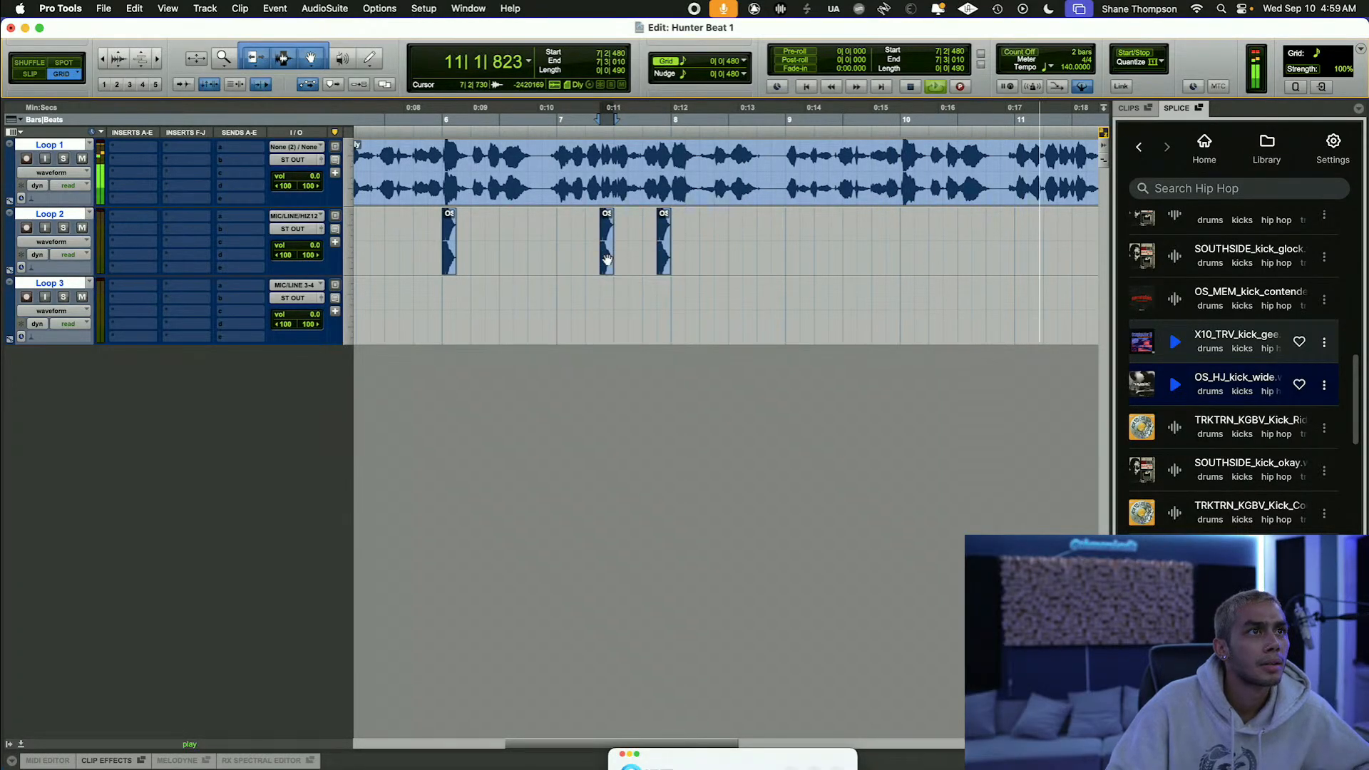
Step: Move the pasted kick to 7|2|000 and paste further kicks on Loop 2 at 7|3|000 and 7|4|000
key(minus)
drag(615, 236, 643, 243)
right_click(625, 240)
click(641, 305)
click(647, 247)
right_click(642, 242)
click(678, 305)
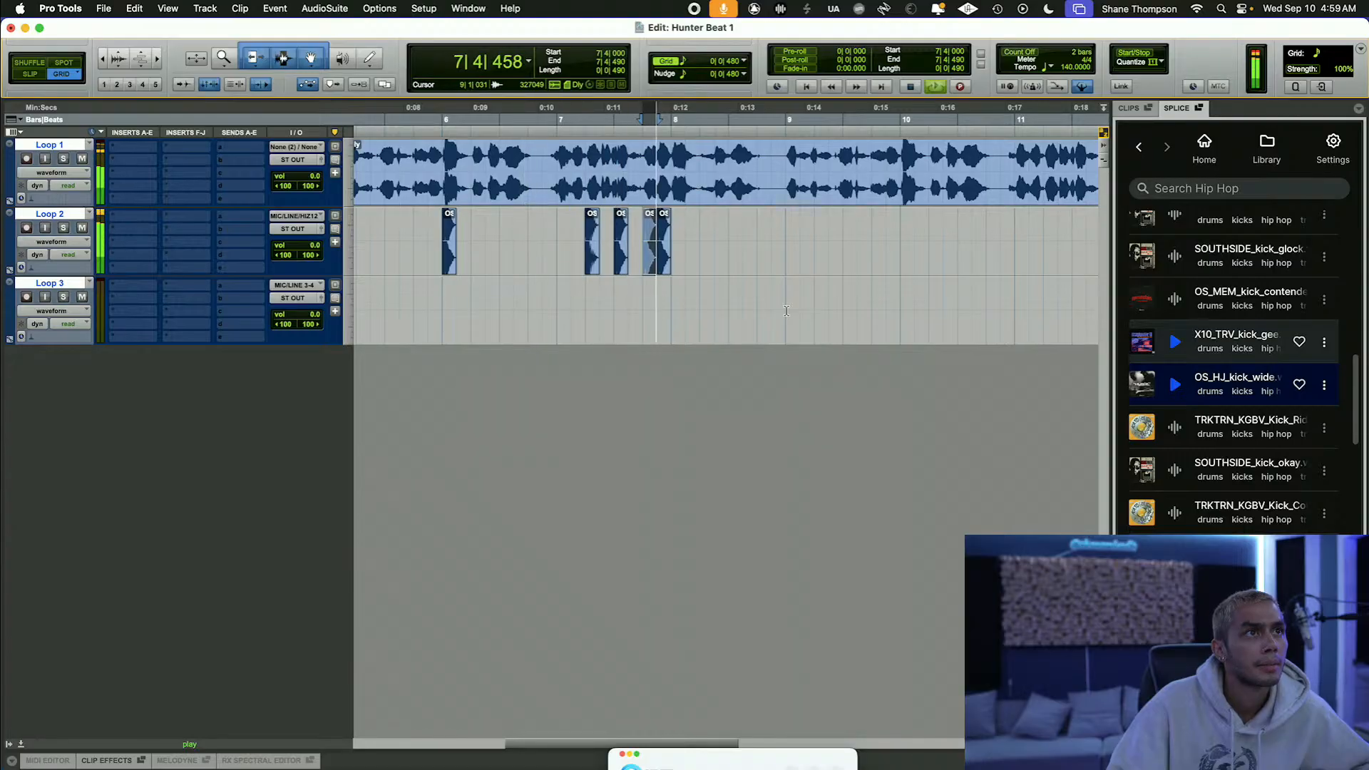
Step: Rearrange the bar 7 kicks to 7|1|000, 7|2|480, 7|3|480 and 7|4|000, and add another kick at 7|2|000
drag(594, 268, 637, 273)
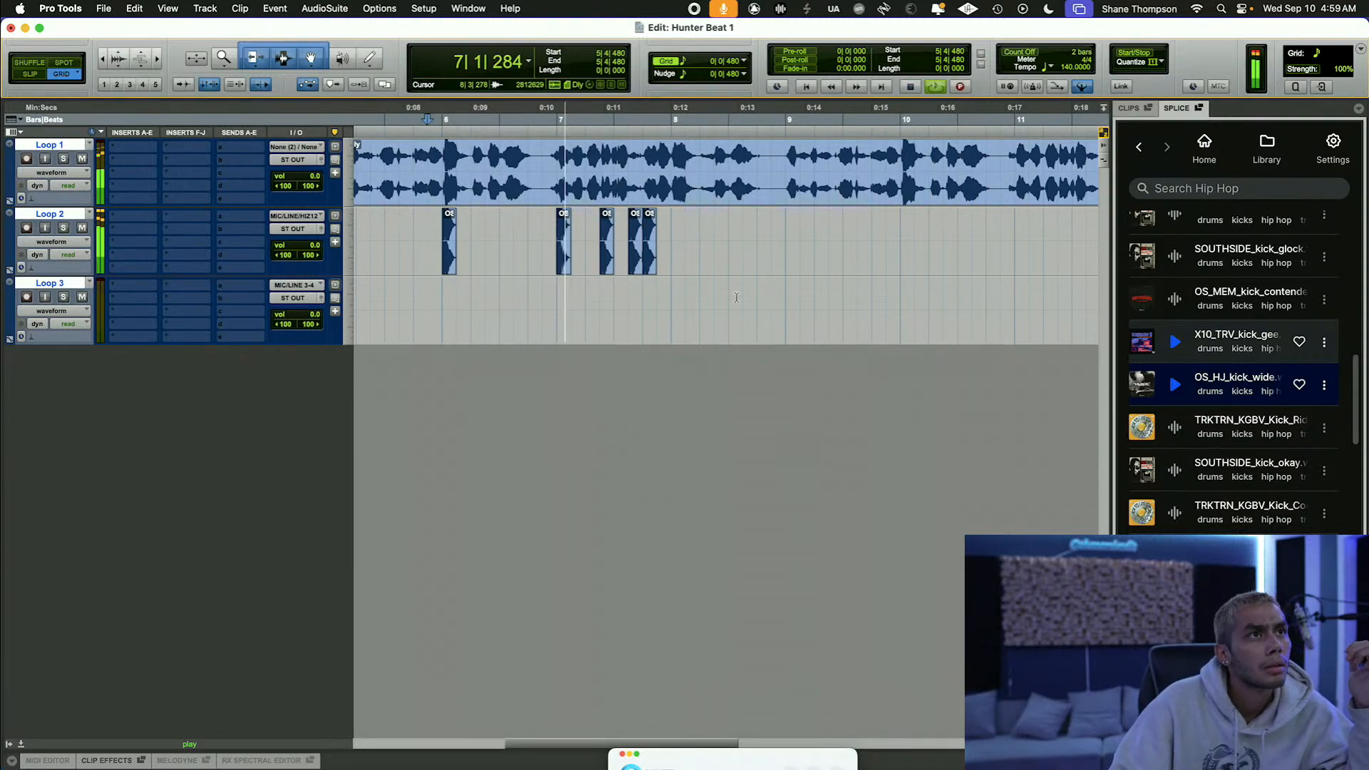
click(605, 271)
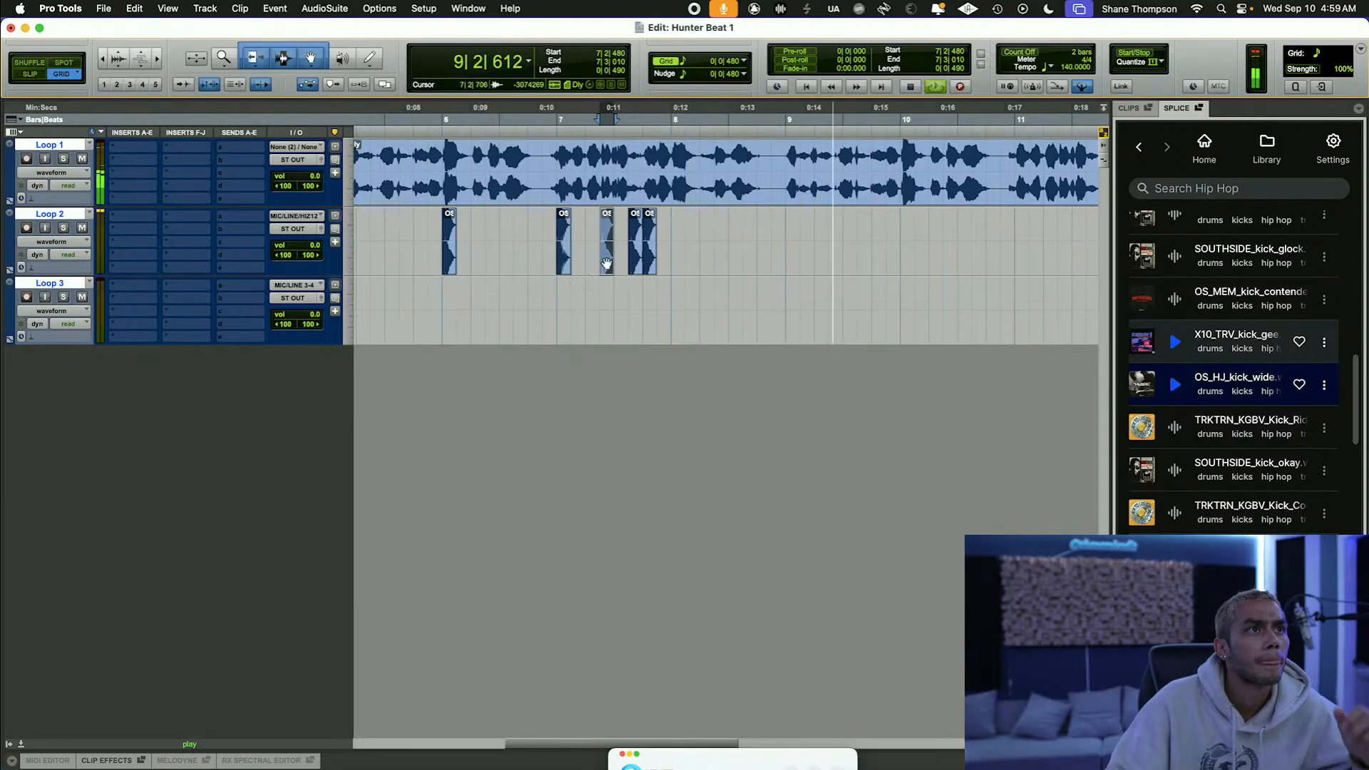
drag(606, 266, 596, 266)
key(super+d)
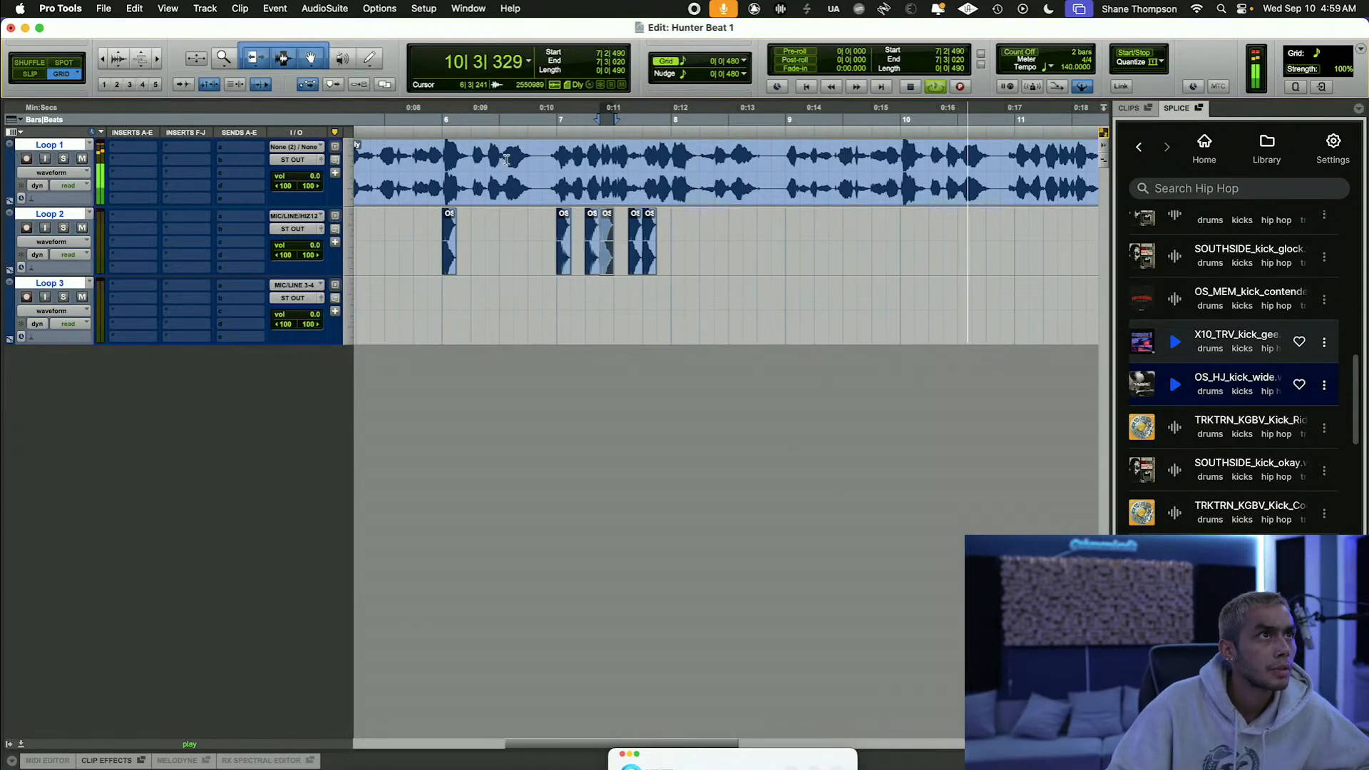
Step: Add a kick directly after the last one in bar 7 on Loop 2, and play the pattern from 5|4|000
click(413, 250)
key(space)
key(space)
click(650, 267)
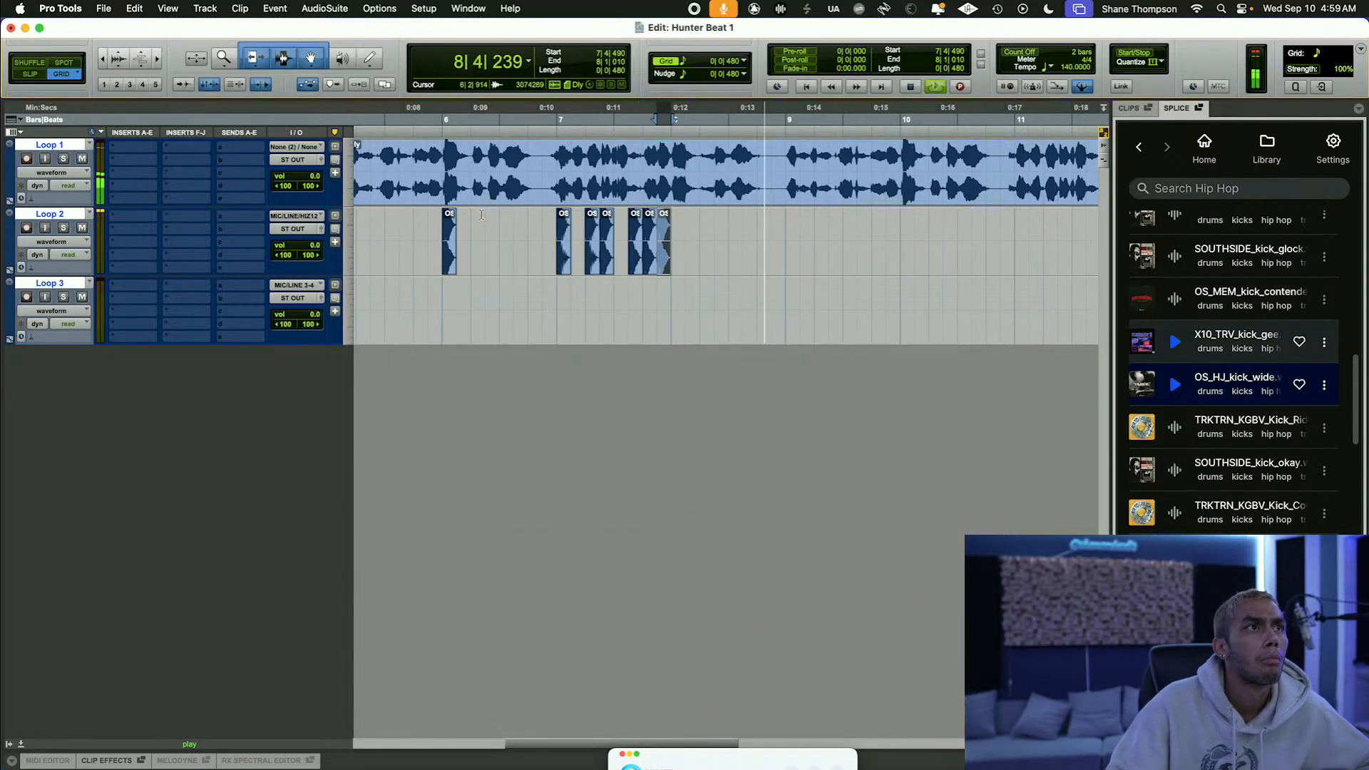
key(space)
key(space)
Step: Duplicate the Loop 2 kick pattern from 6|1|000 to 8|1|000 twice to fill up to bar 12, and play from 3|3|000
key(super+bracketleft)
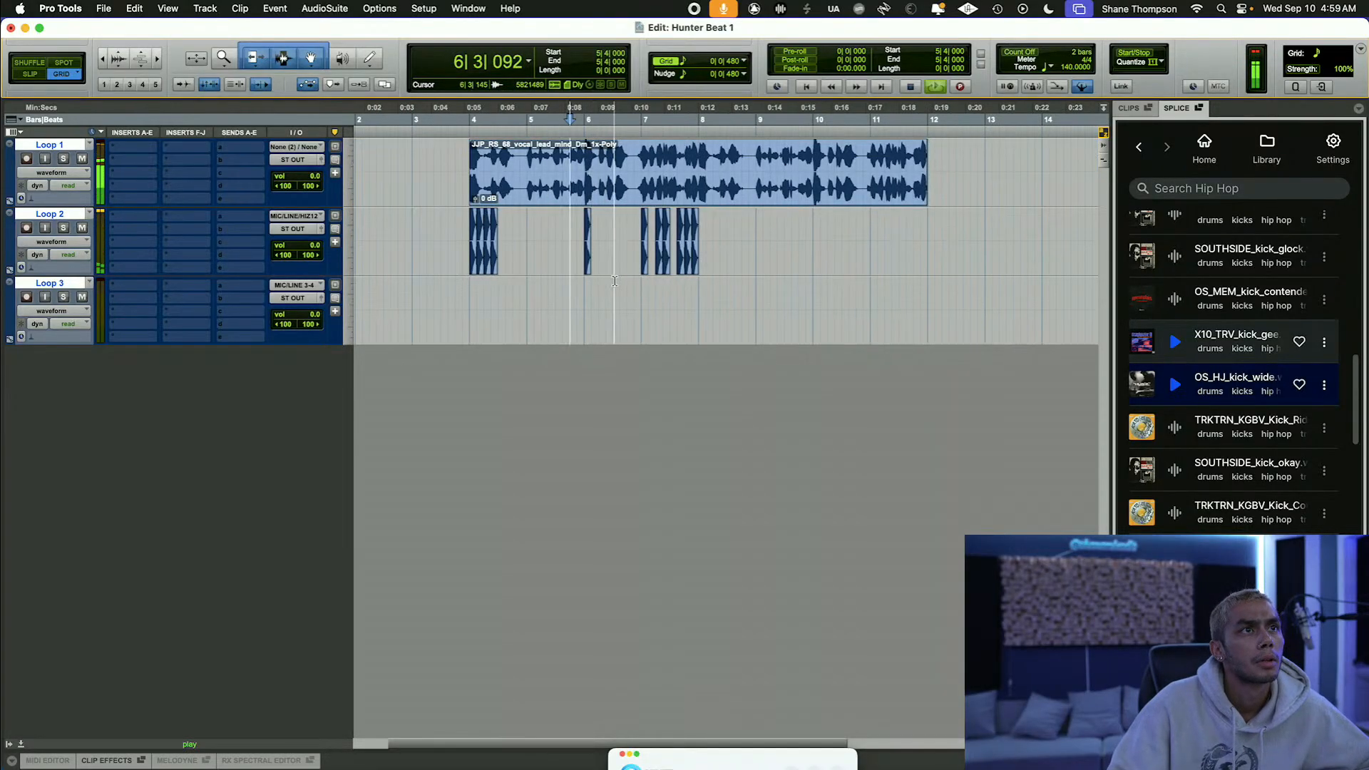
drag(465, 263, 585, 269)
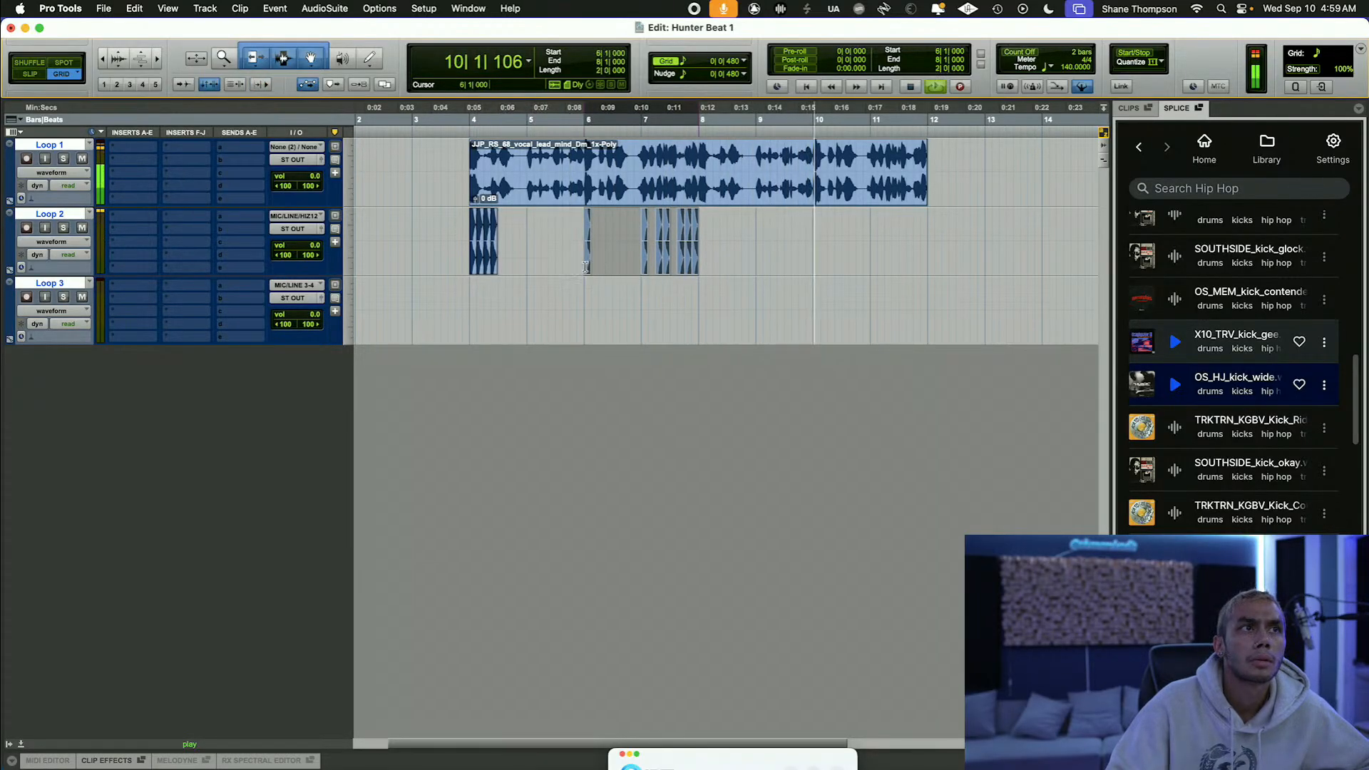
key(super+d)
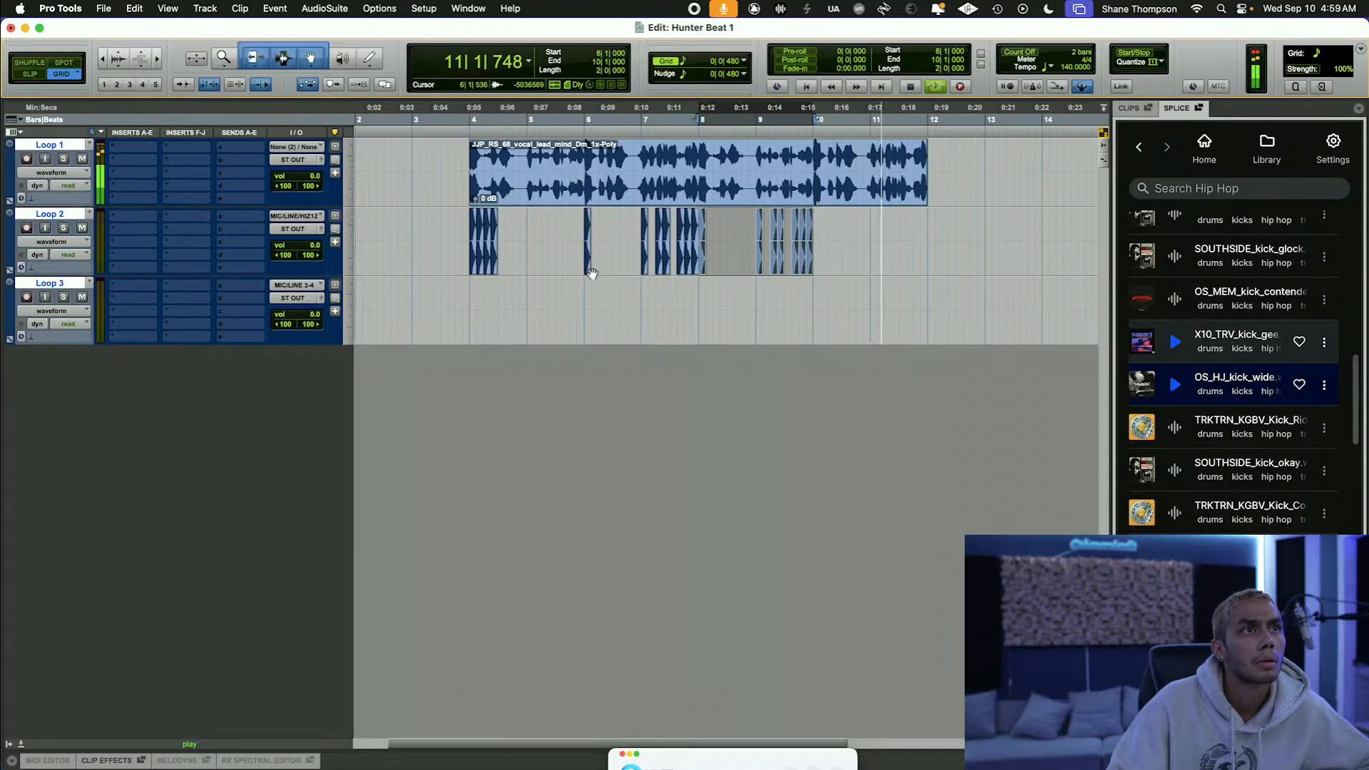
key(super+d)
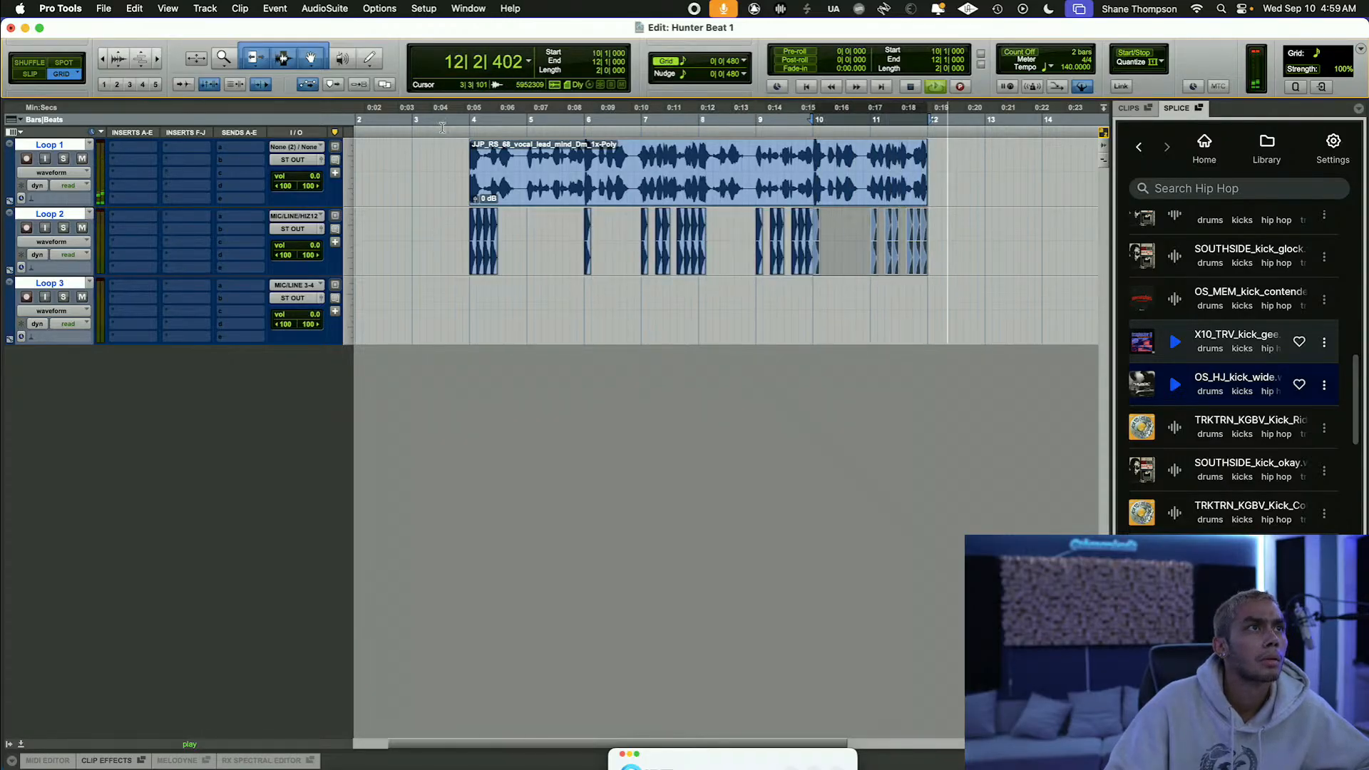
key(space)
key(space)
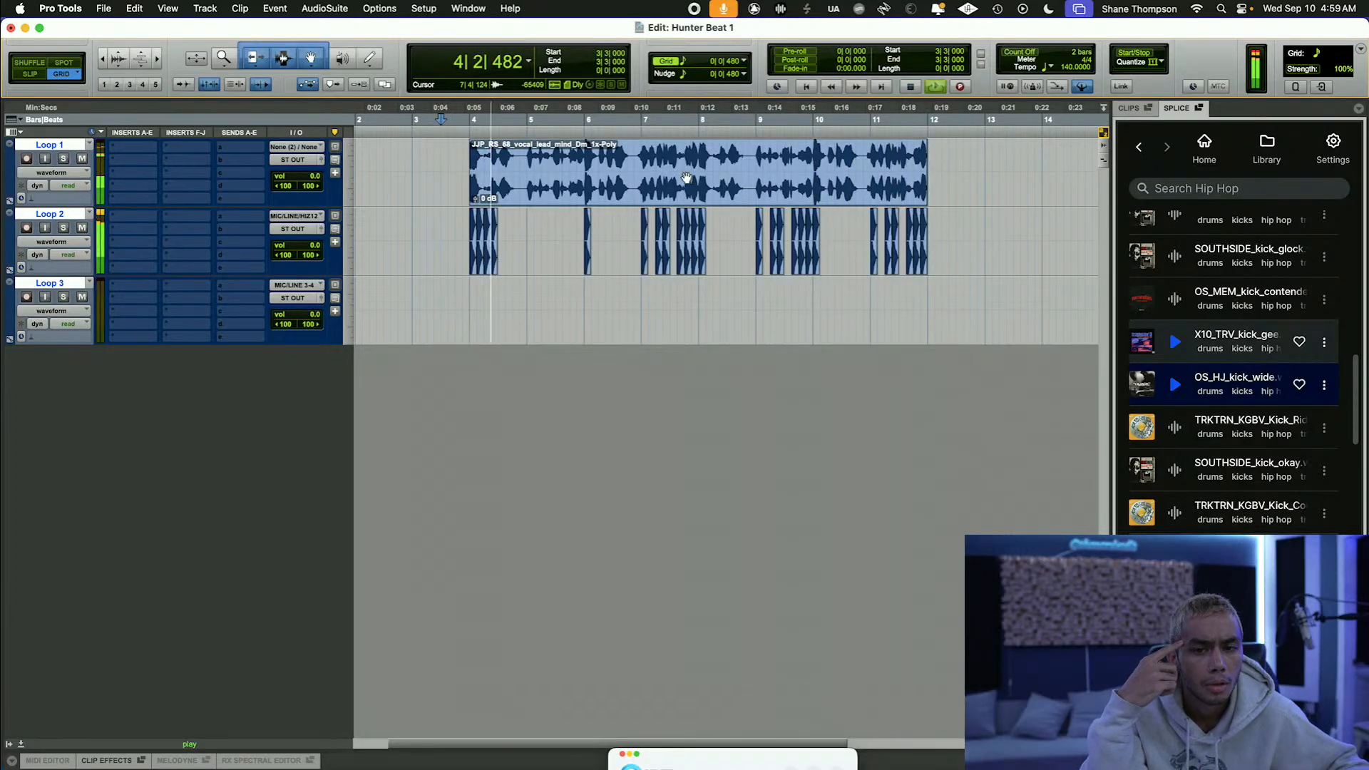
key(space)
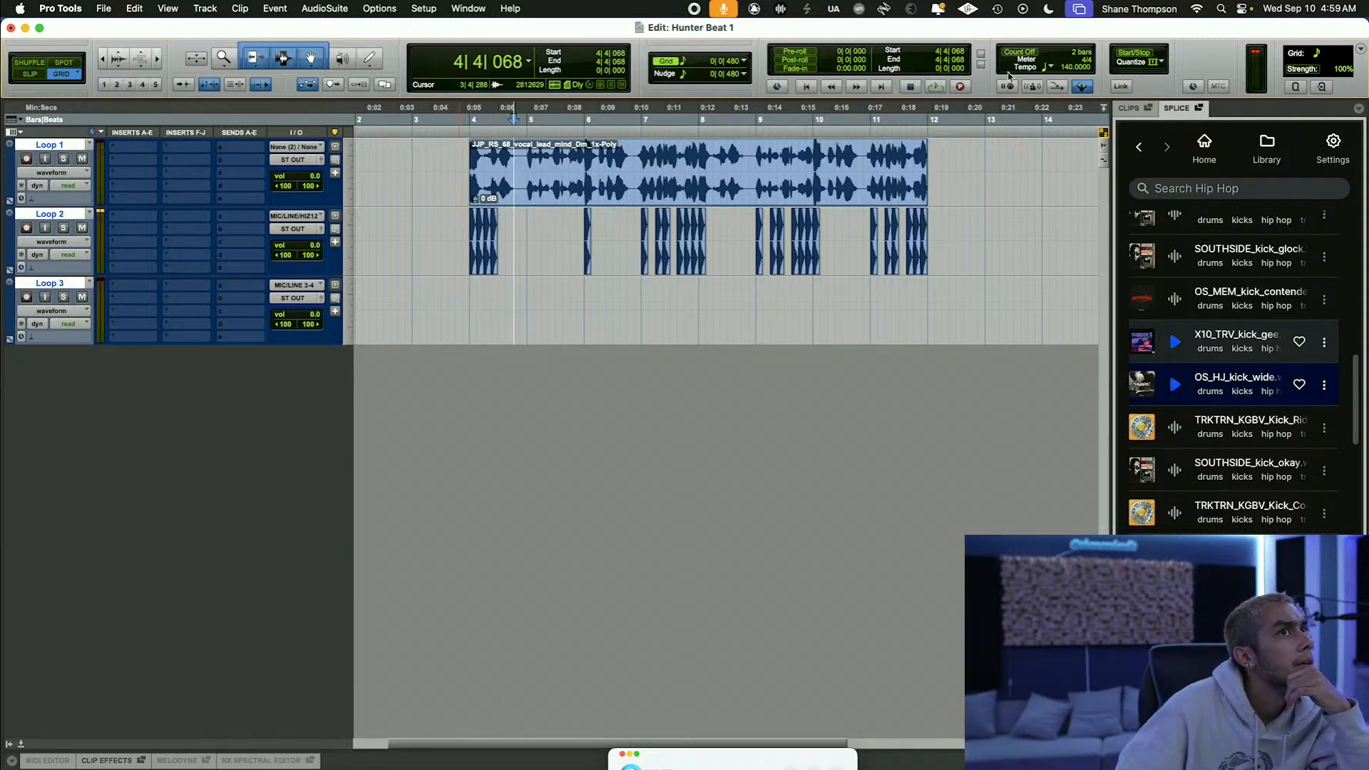
Step: Turn on the metronome and play the range from 4|1|000 to 12|1|000 across the tracks
click(1032, 87)
drag(472, 146, 928, 146)
key(space)
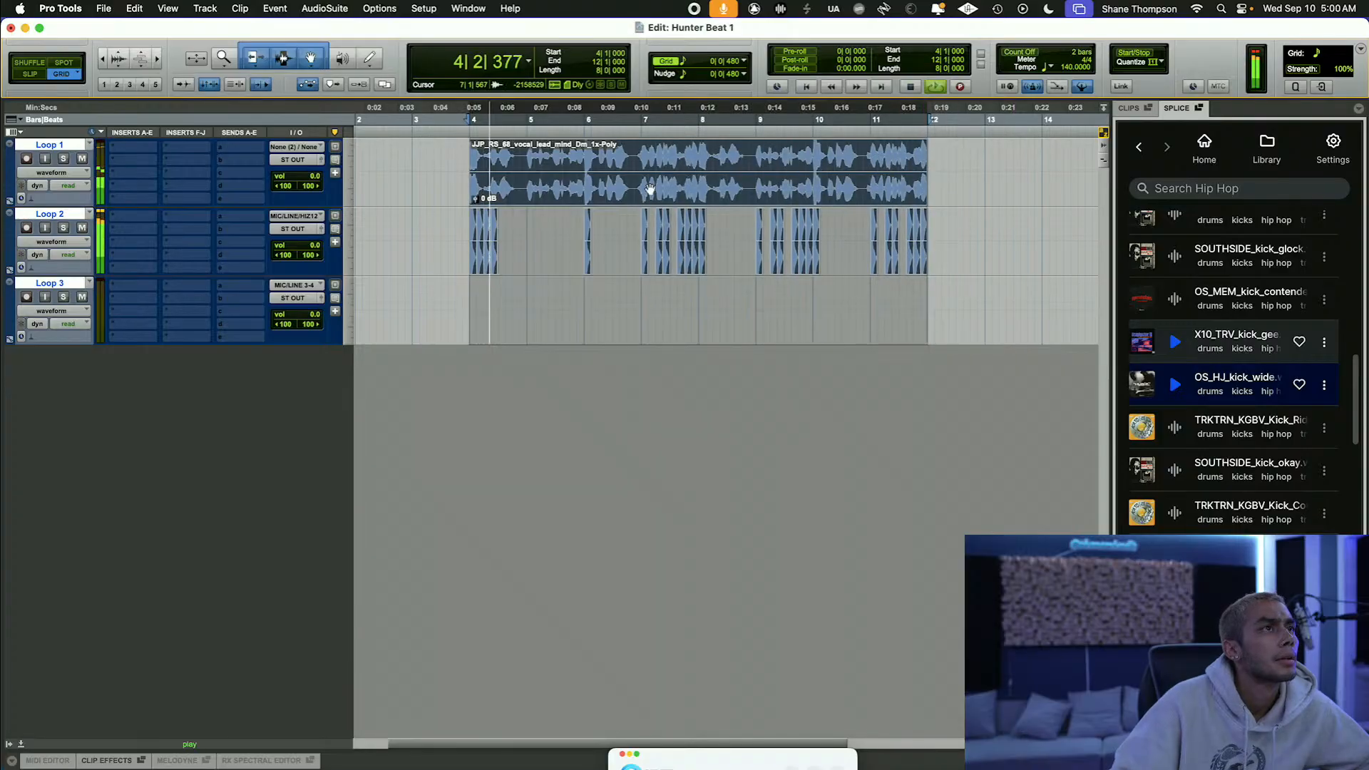
key(space)
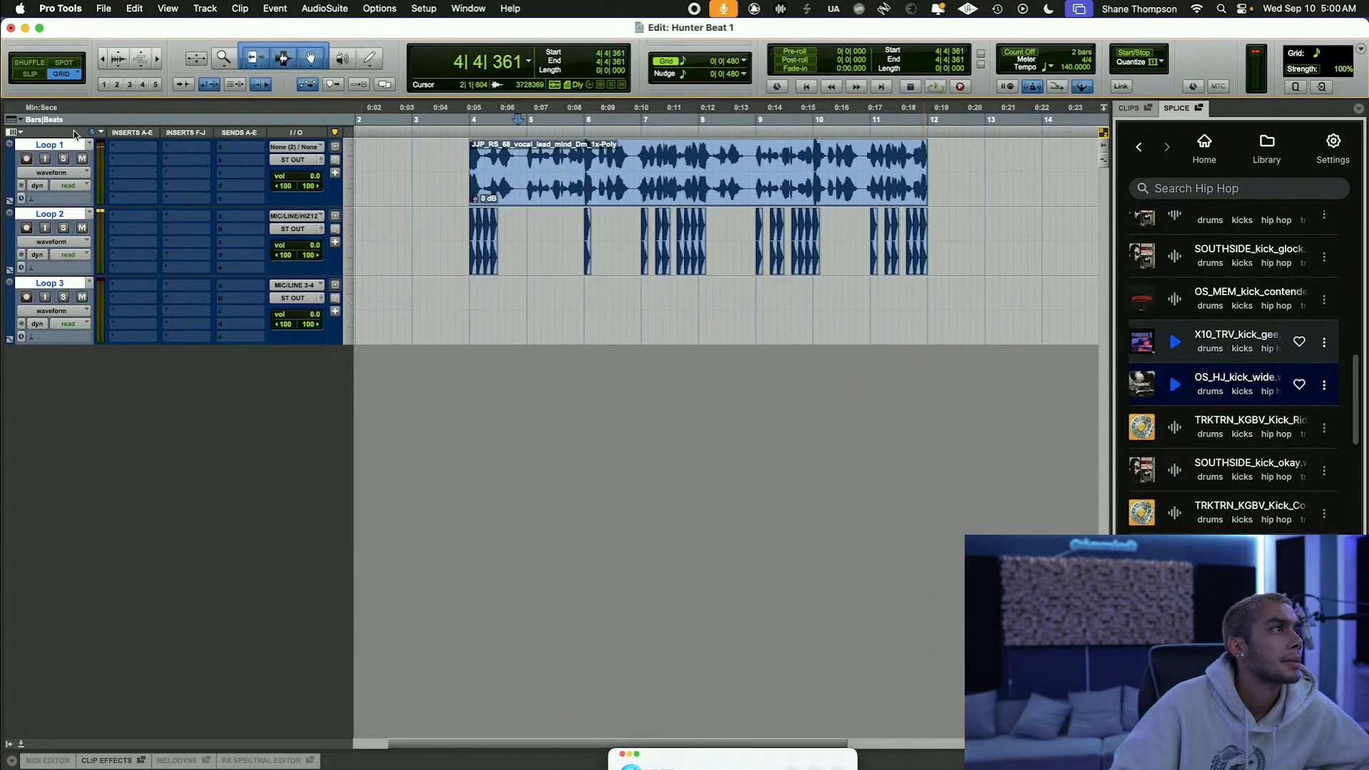
Step: Create one mono audio track in samples named "CLick" and move it above Loop 1
click(246, 7)
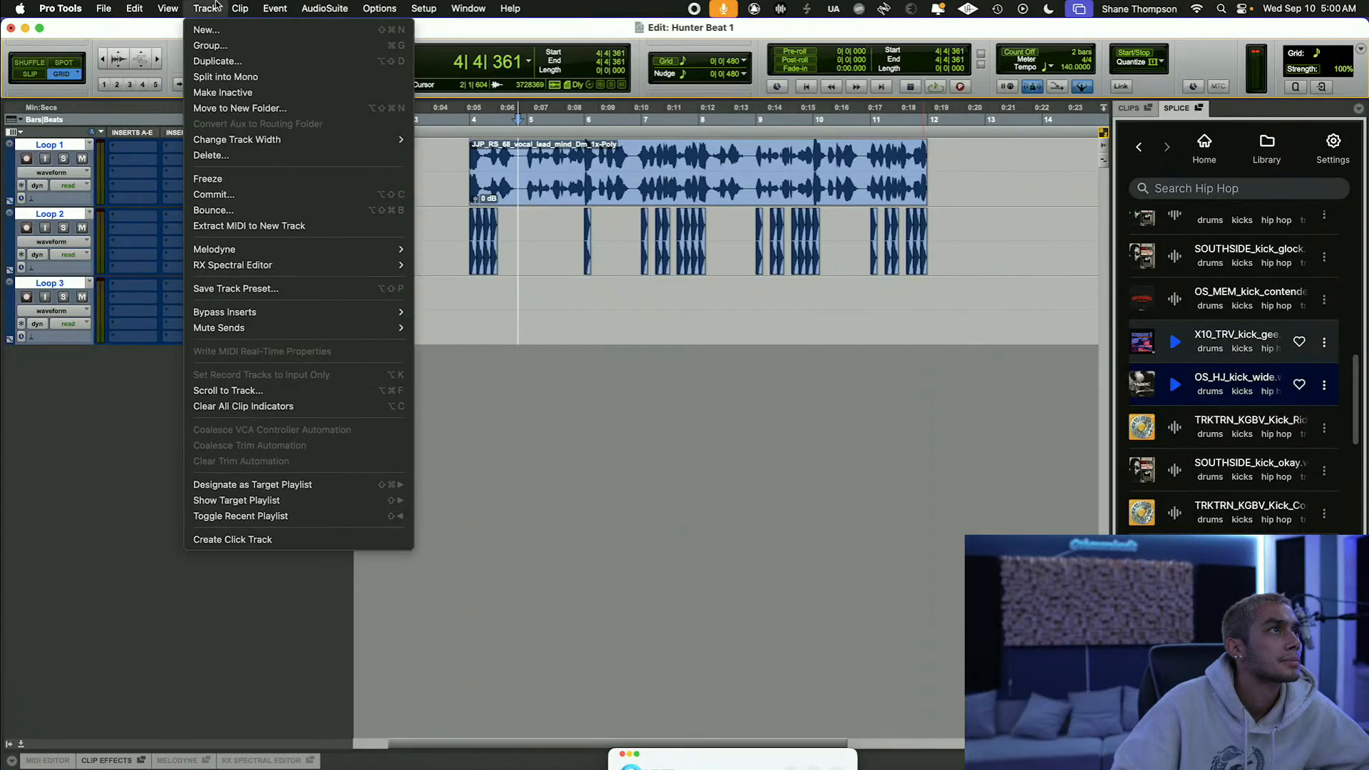
mouse_move(212, 6)
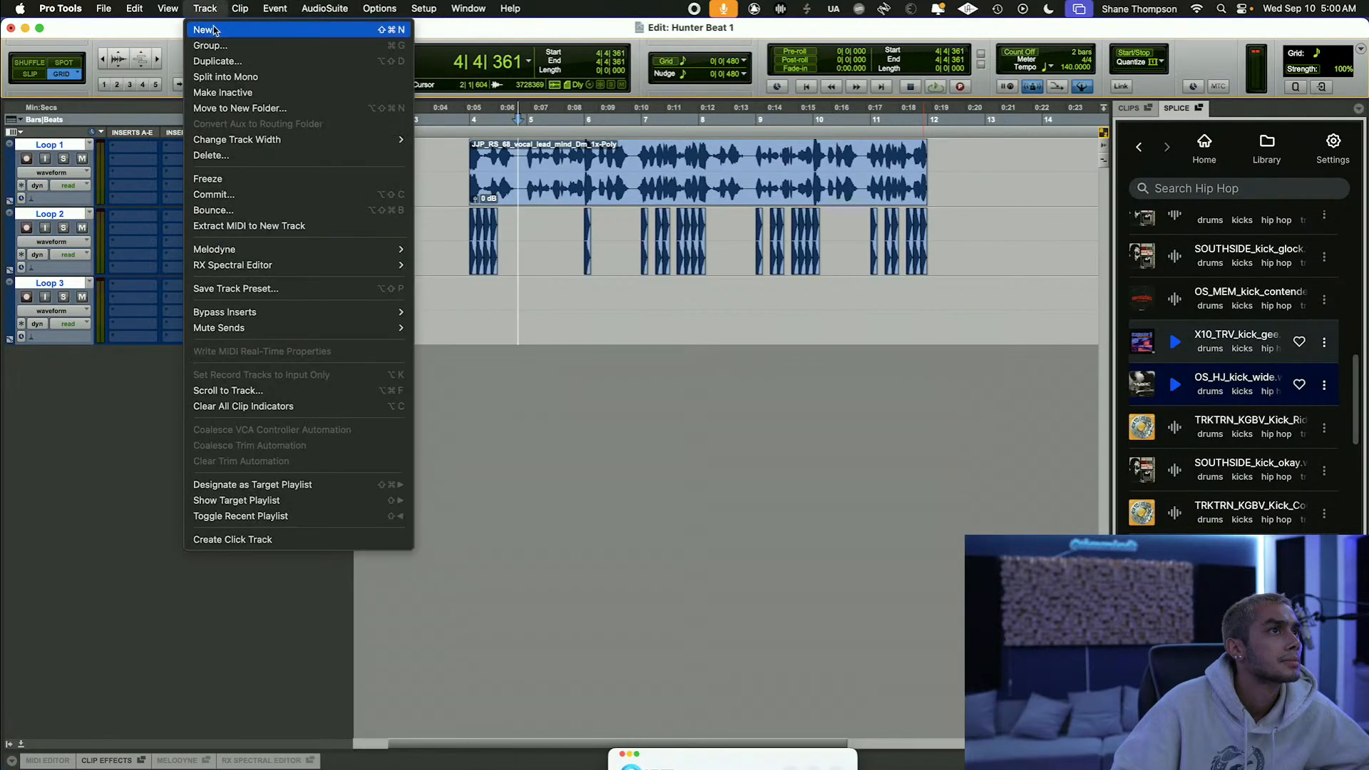
click(207, 29)
click(542, 284)
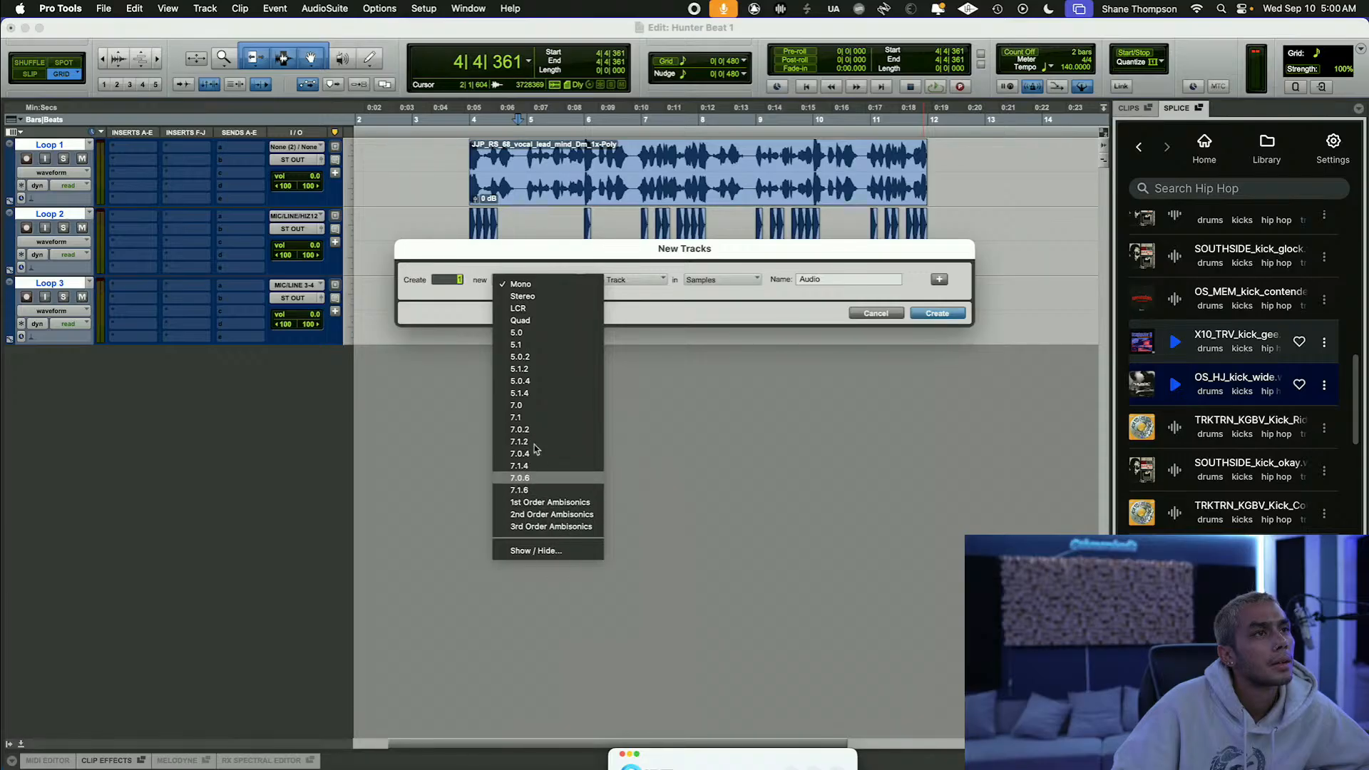
click(531, 287)
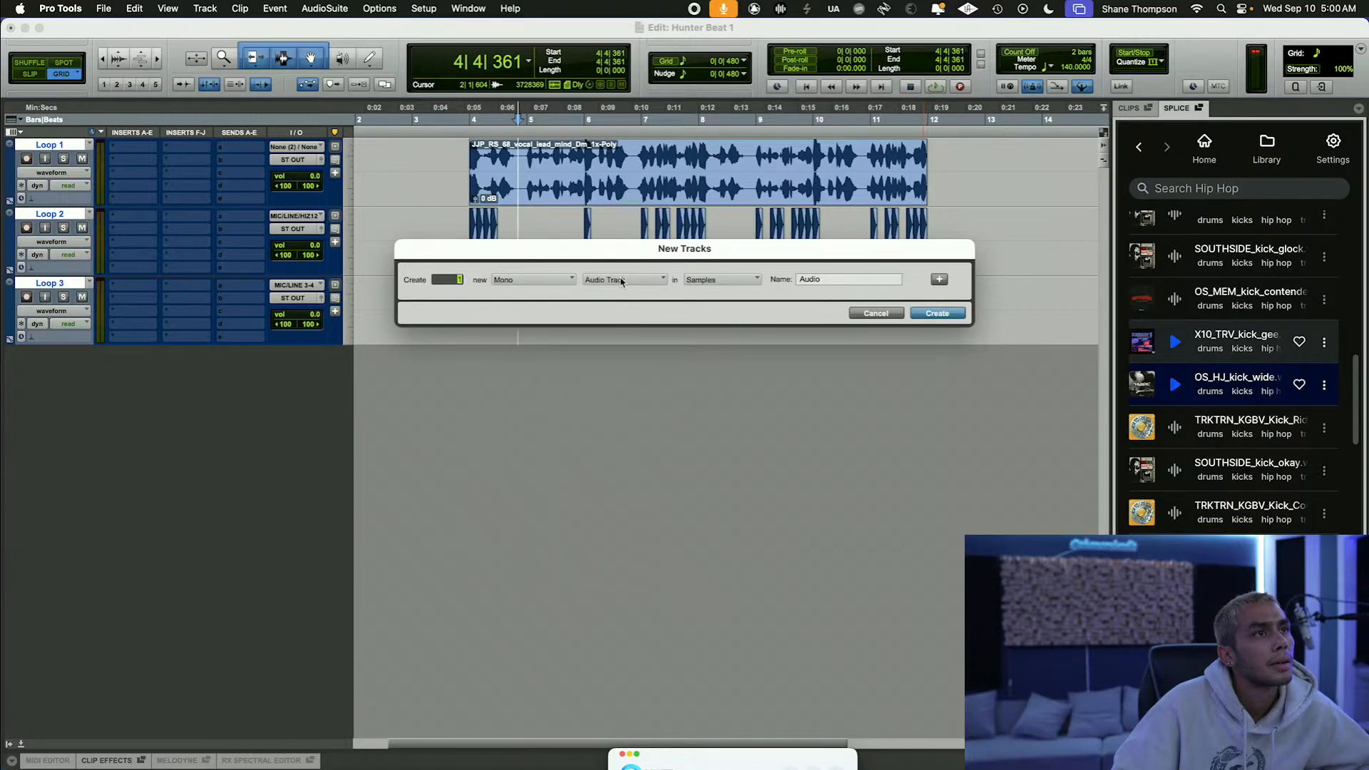
click(623, 281)
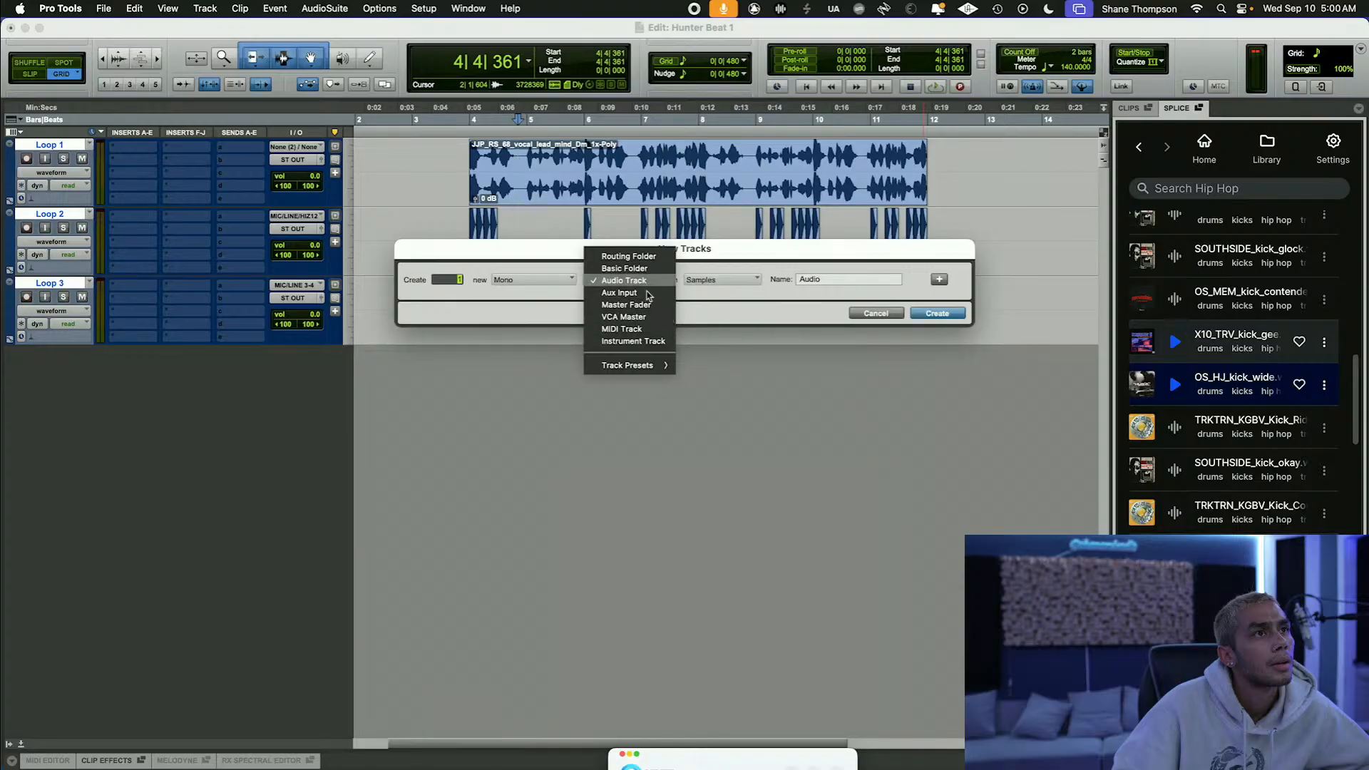
click(706, 296)
click(711, 279)
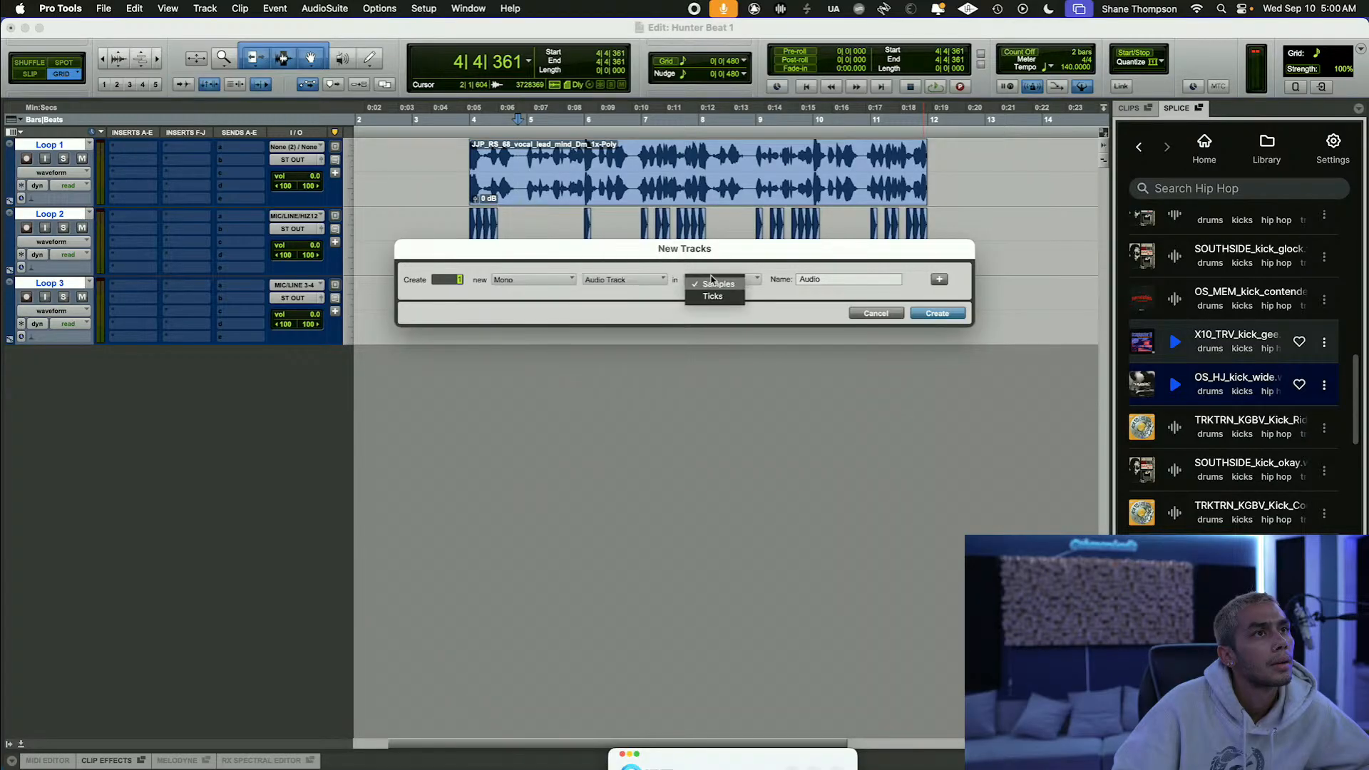
click(720, 284)
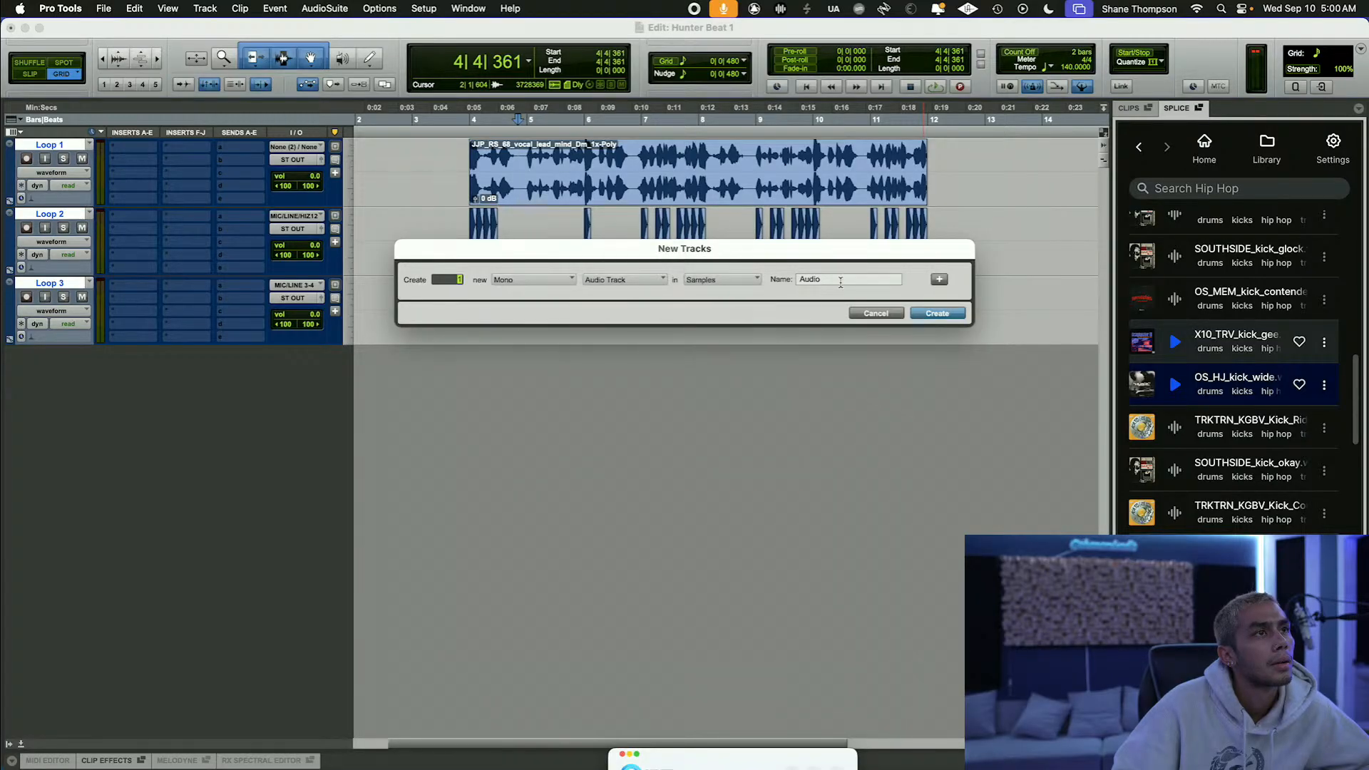
key(BackSpace)
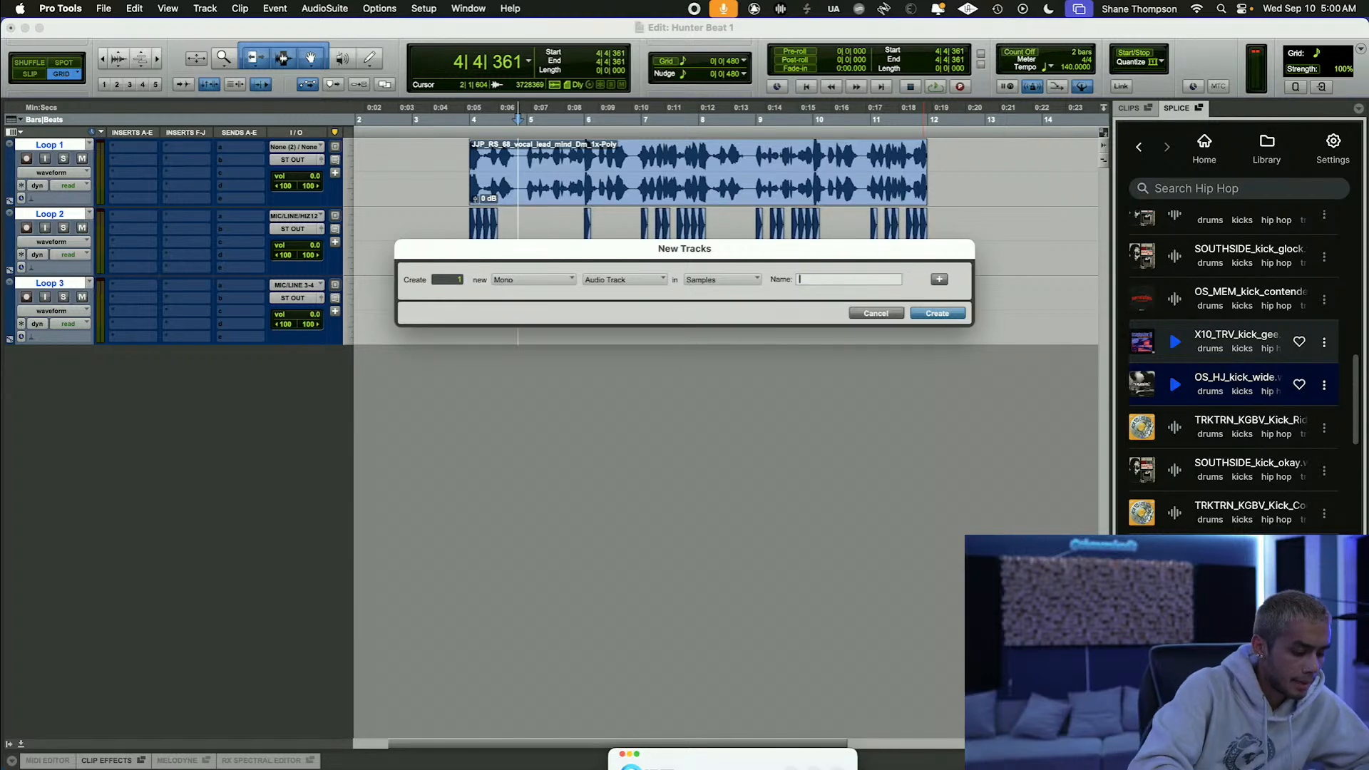
text(CLick)
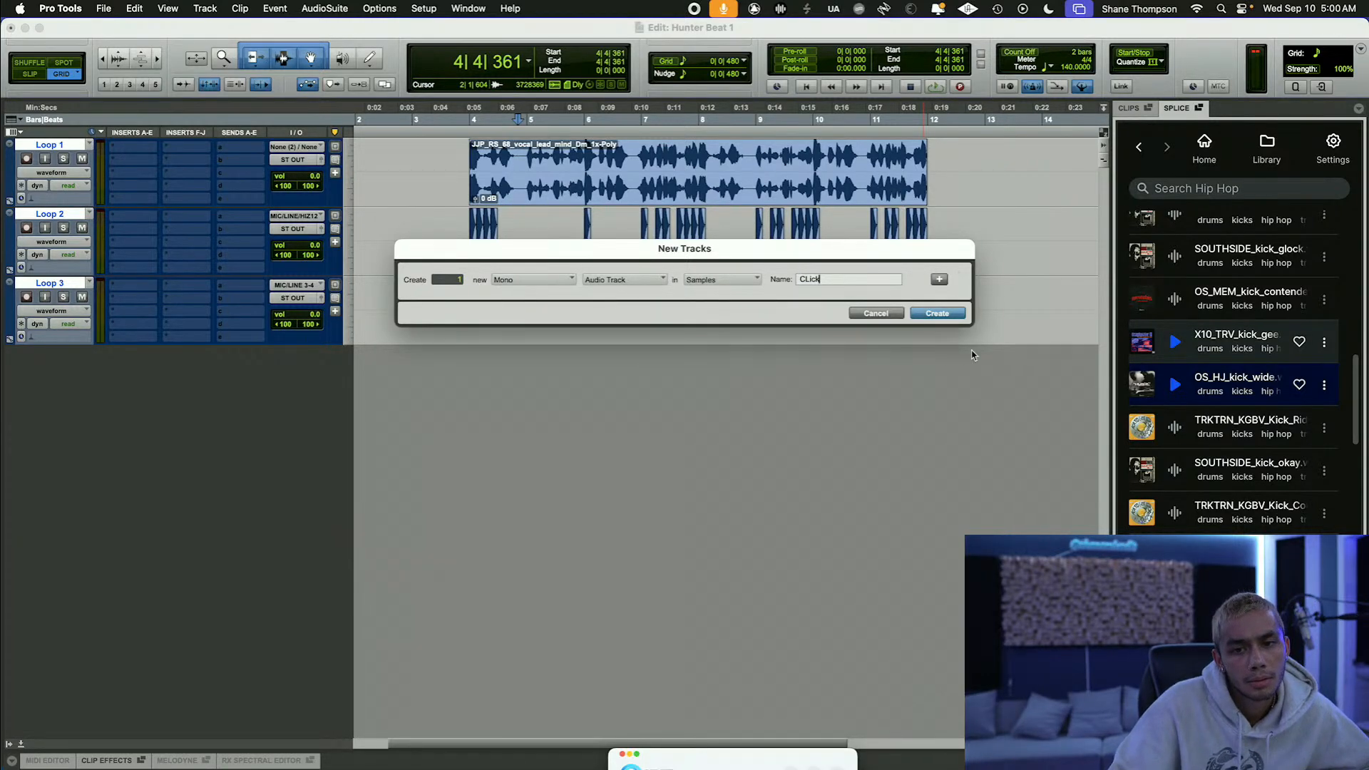
click(937, 314)
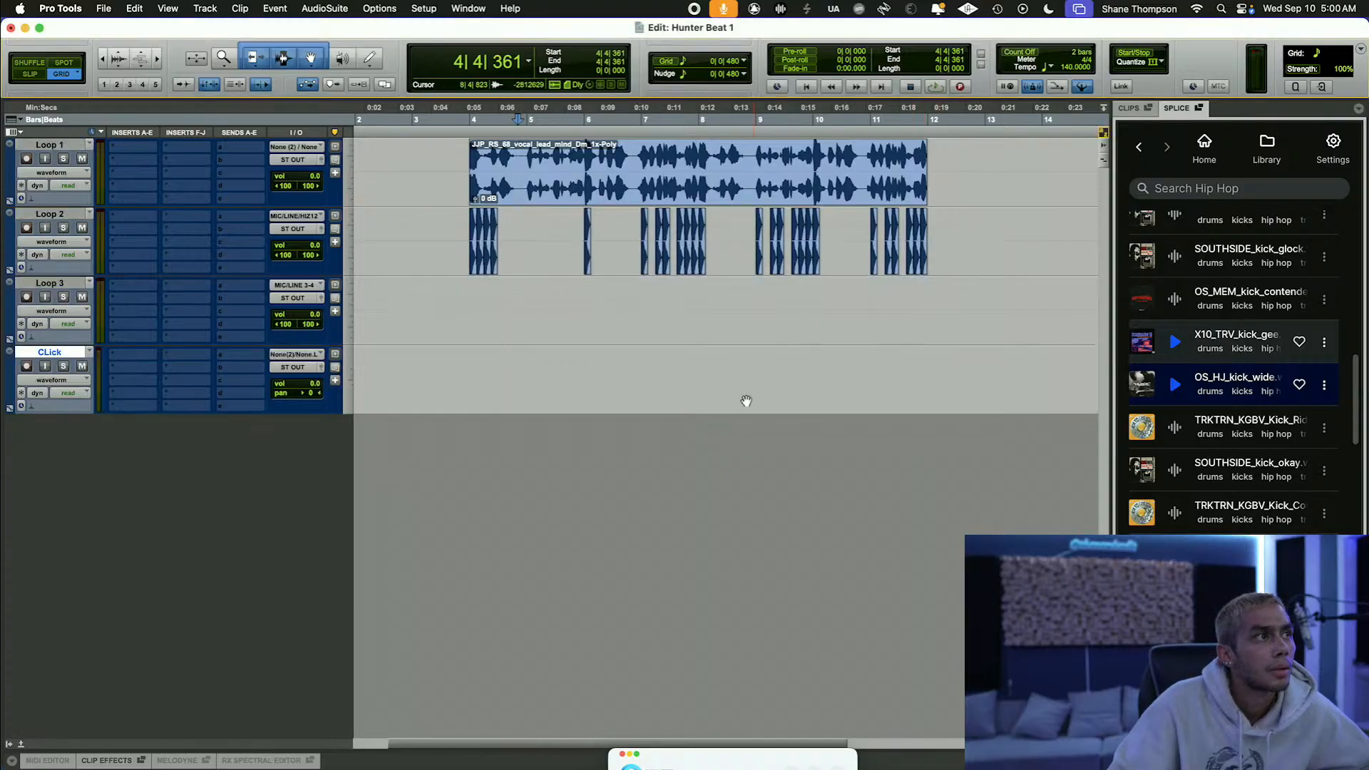
drag(50, 354, 114, 155)
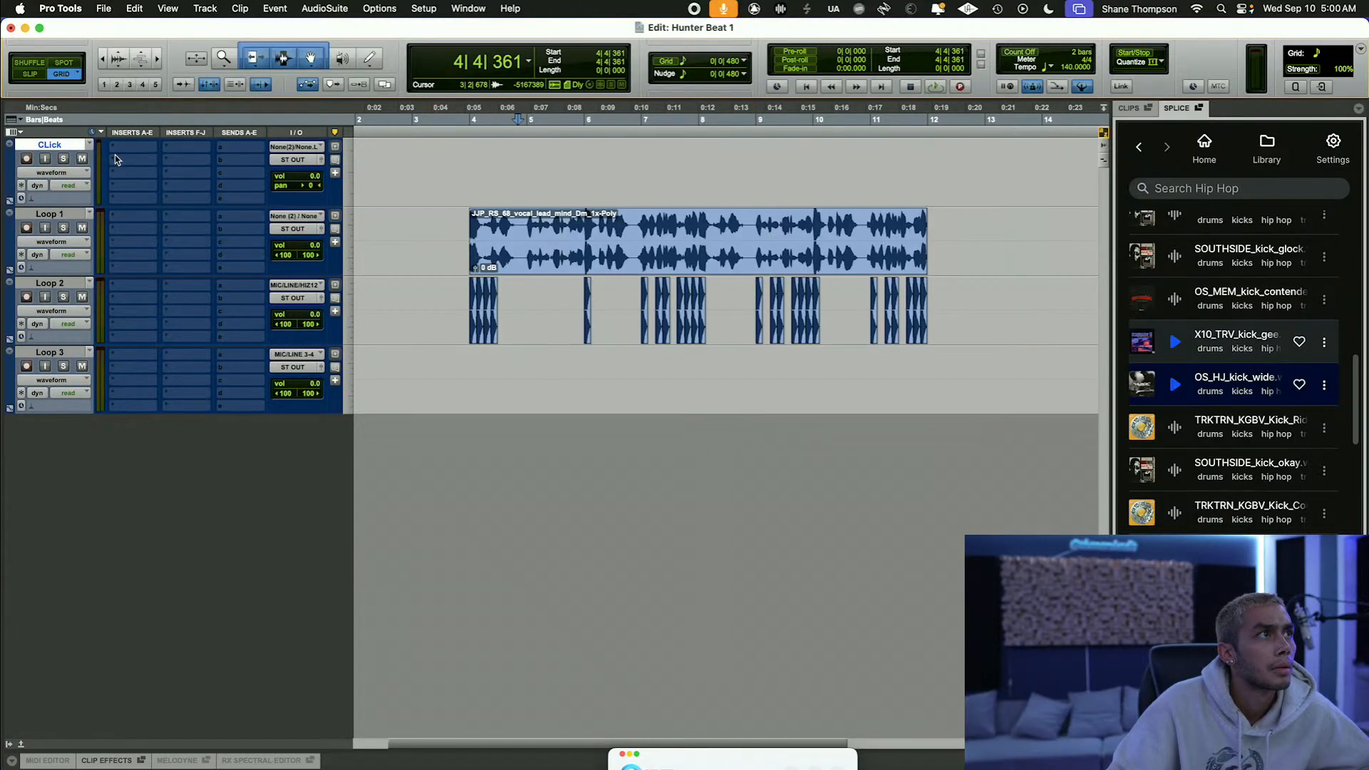
Step: Insert the Click II (mono) plug-in on the CLick track and close its window
click(121, 151)
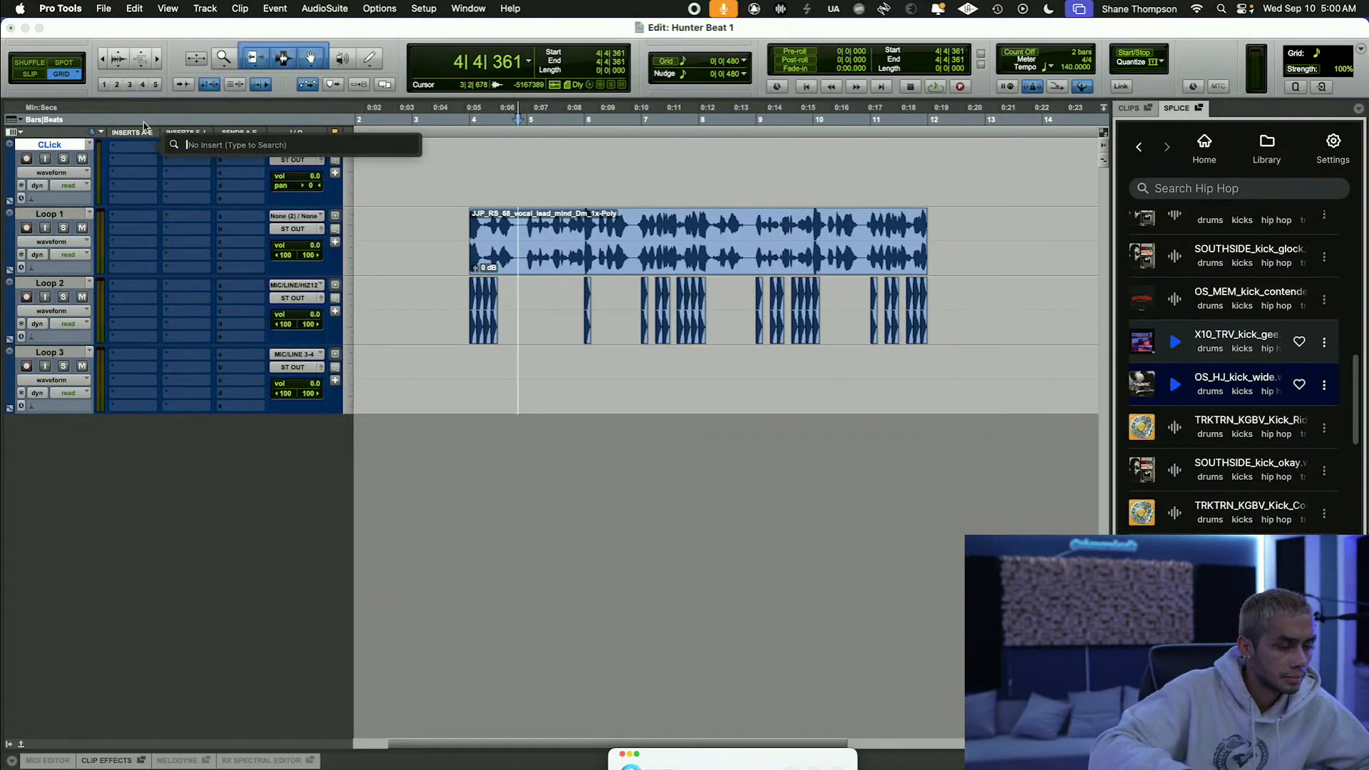
text(metr)
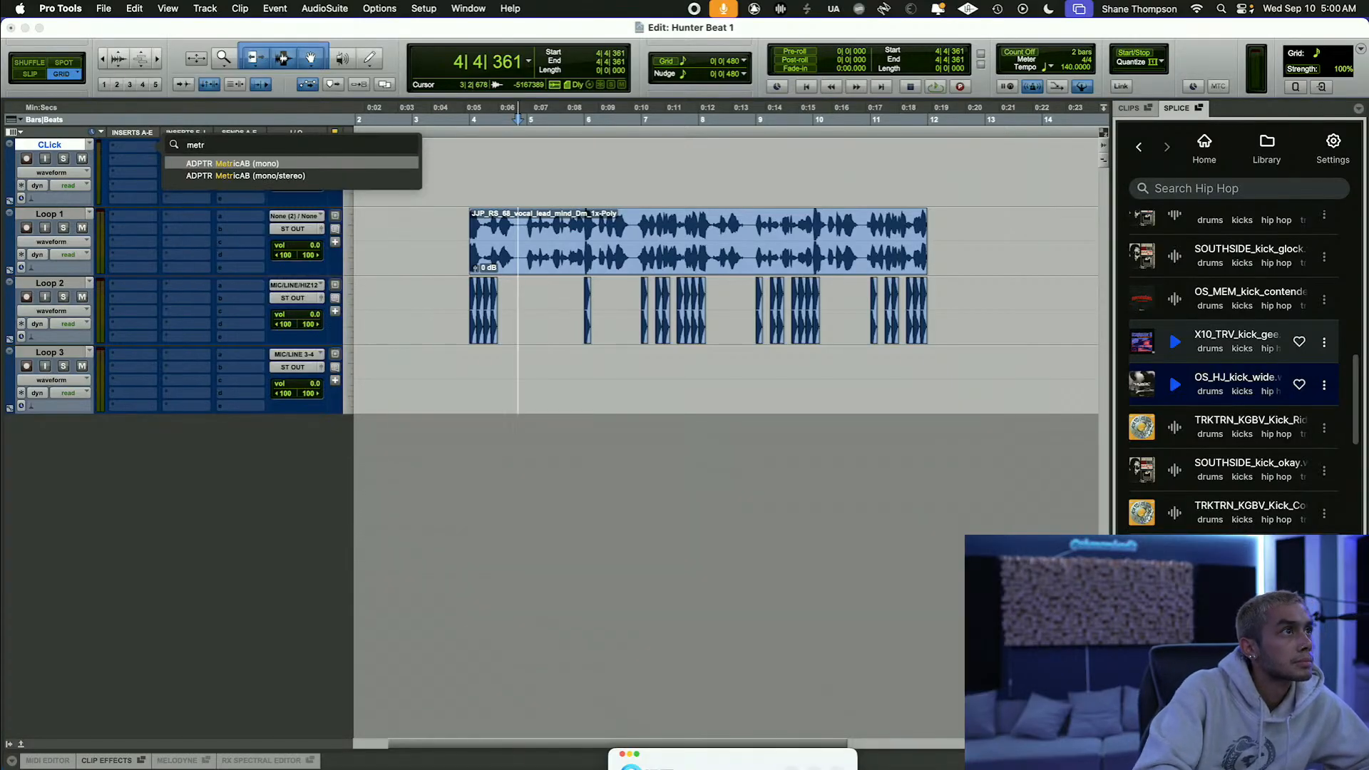
text(onome)
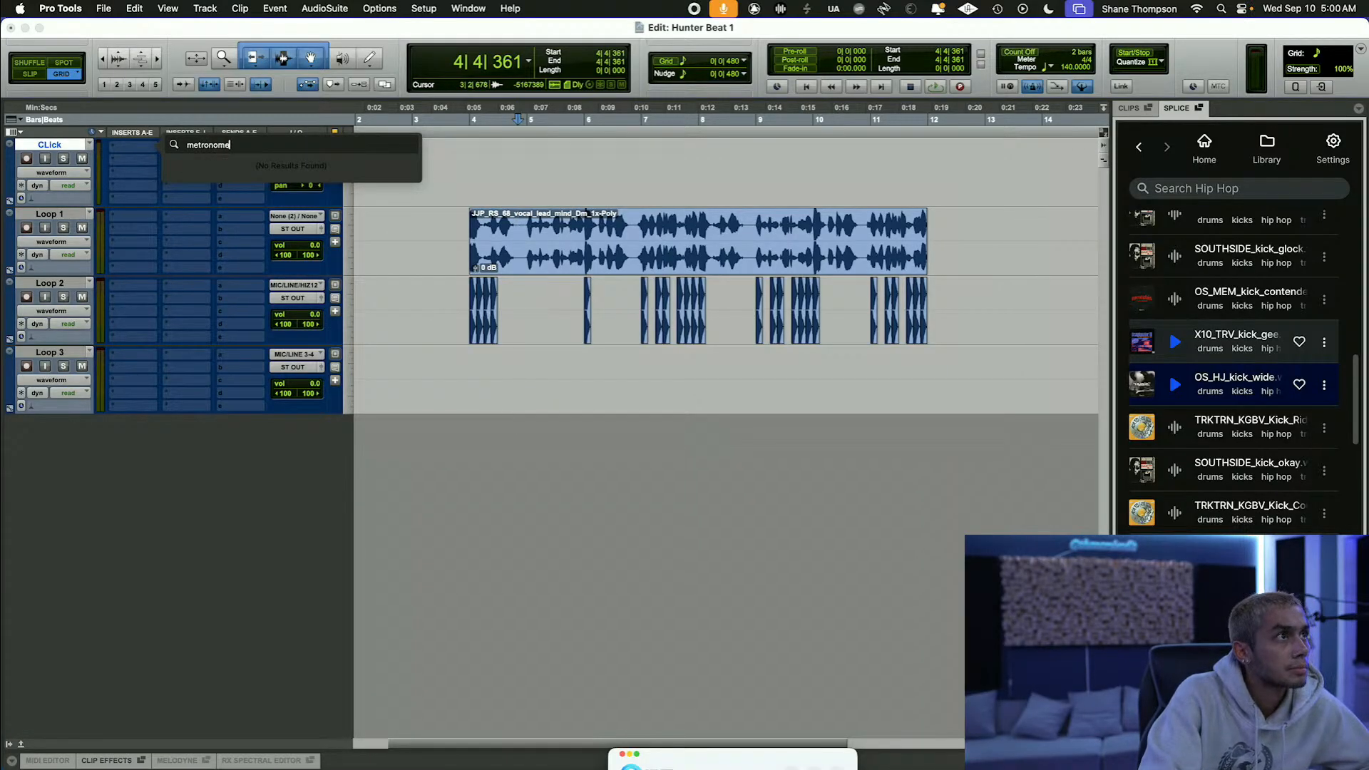
key(BackSpace)
key(BackSpace)
key(BackSpace)
key(BackSpace)
key(BackSpace)
text(click)
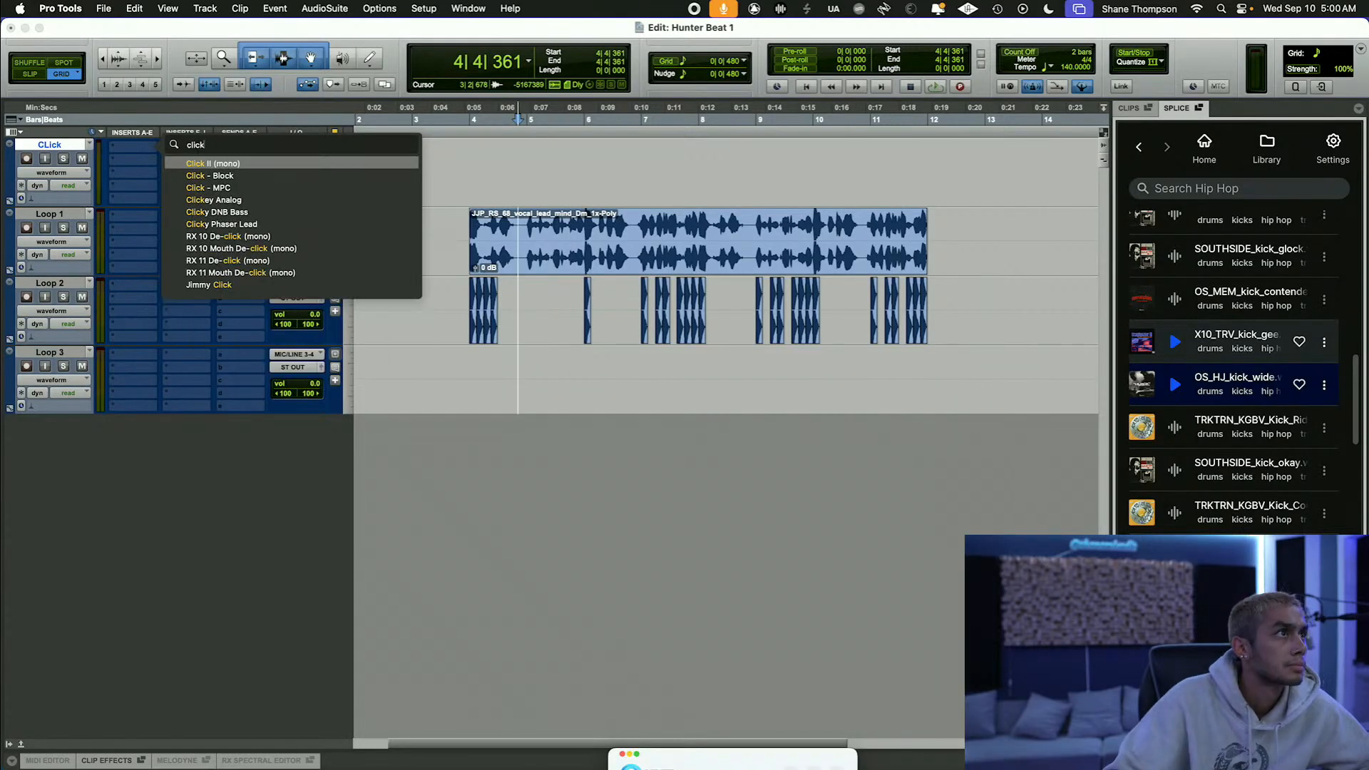
click(178, 164)
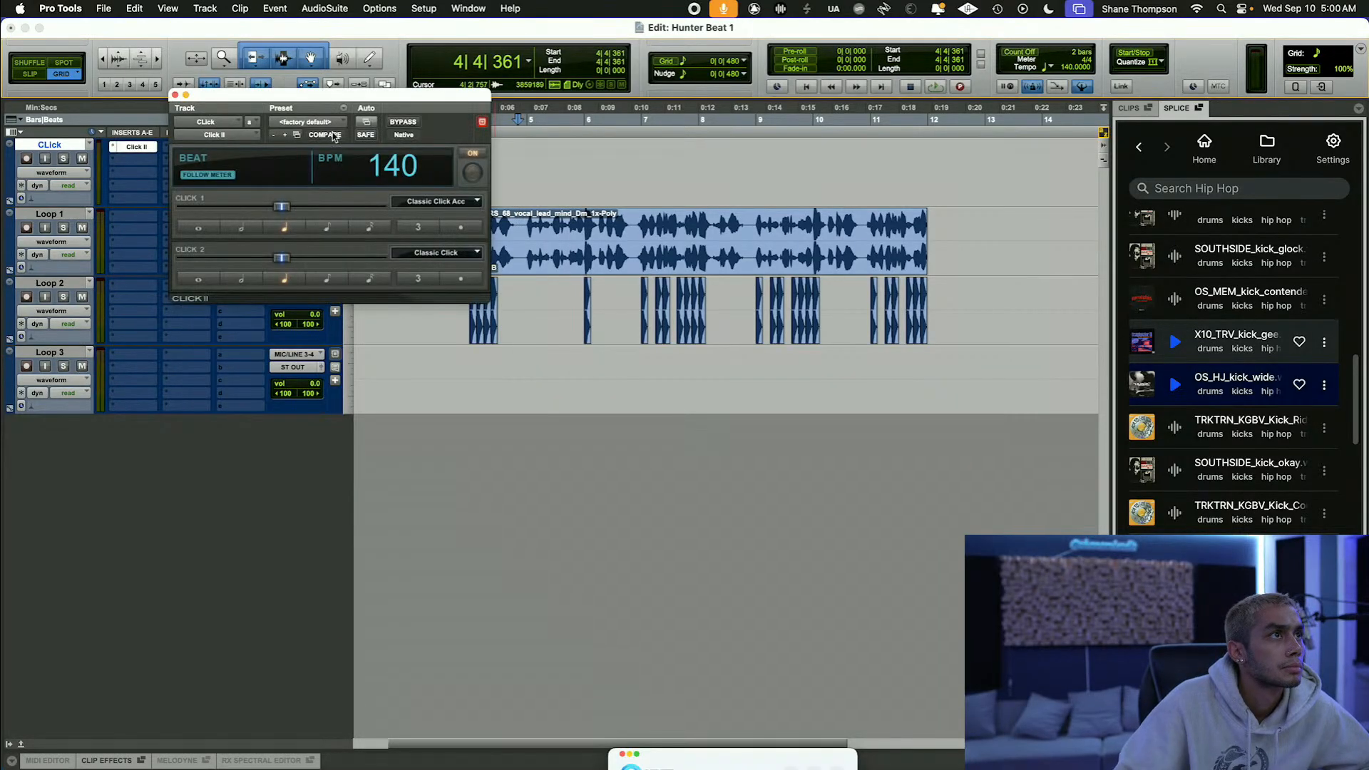
click(175, 95)
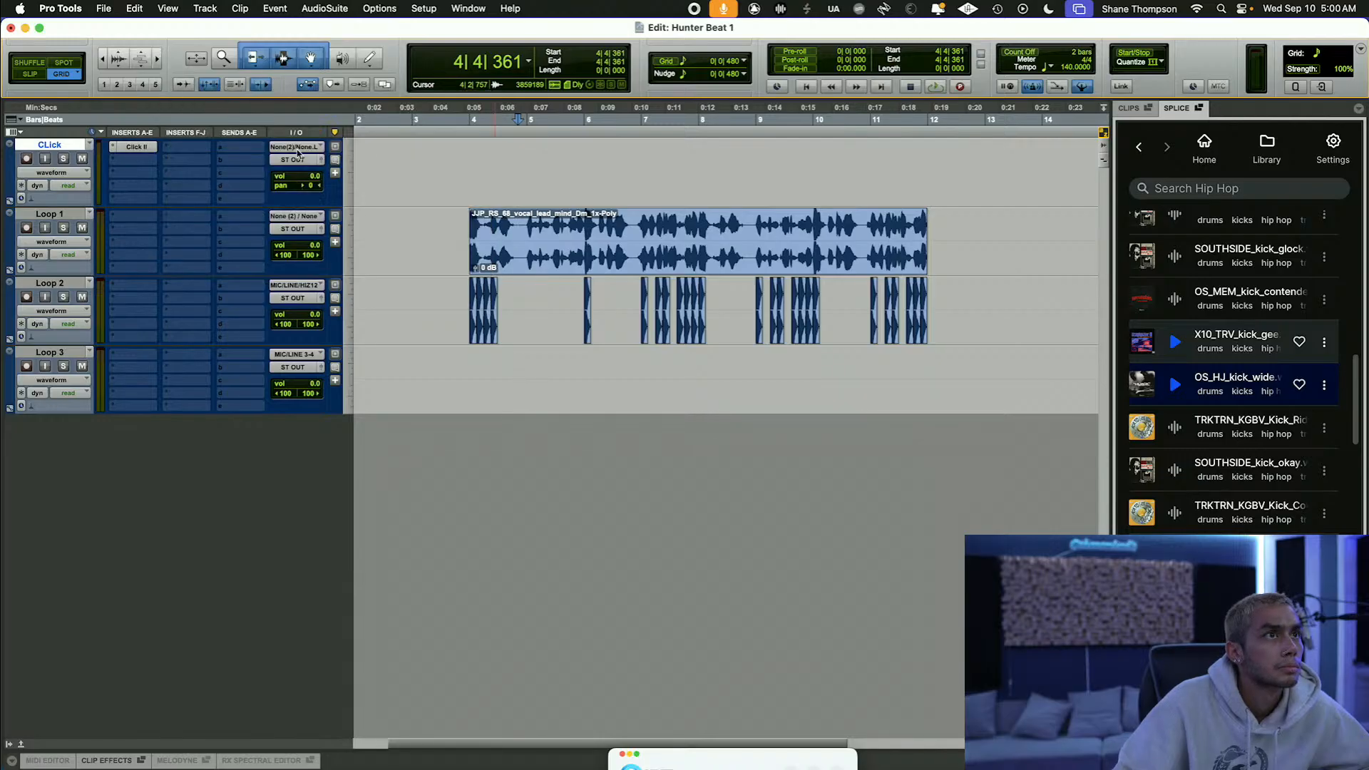
click(218, 120)
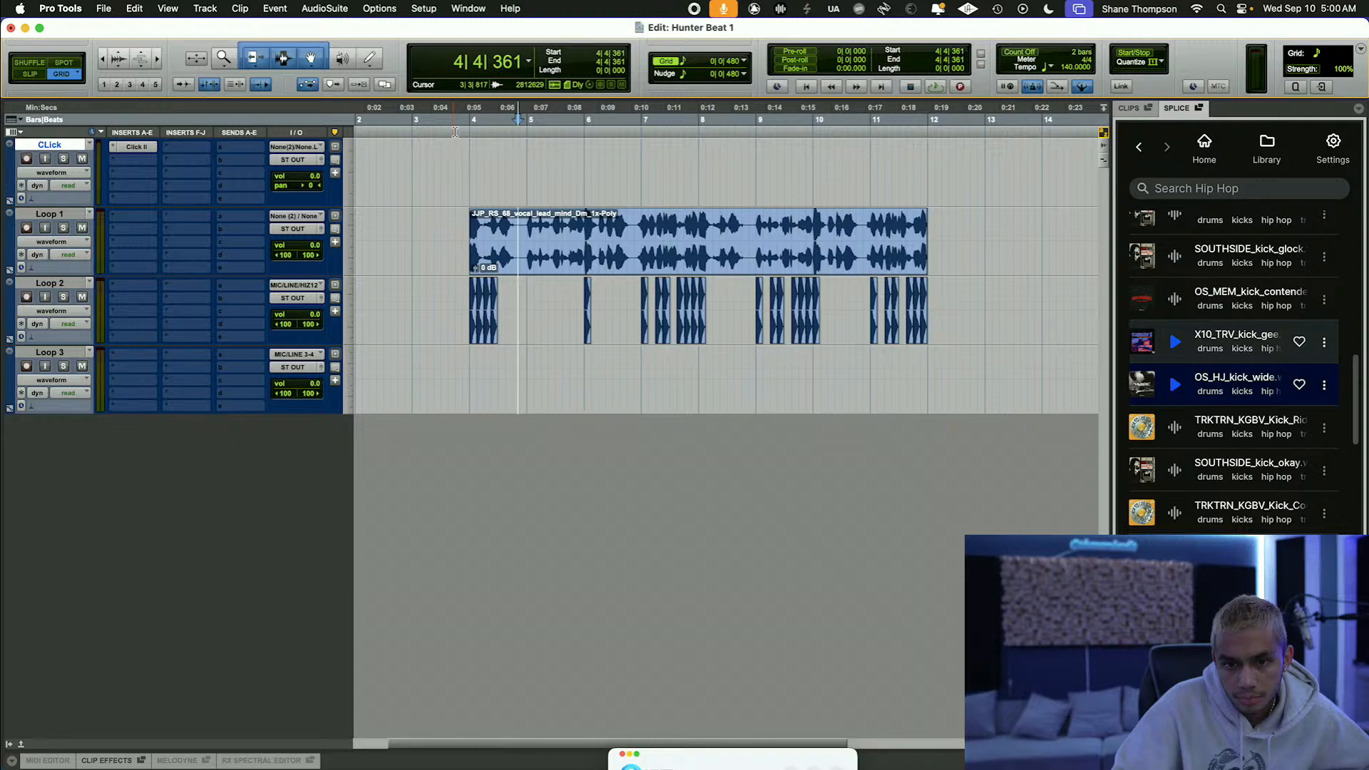
Step: Try trimming the Loop 1 vocal clip at 5|1|000 and undo the trims
drag(471, 116, 927, 170)
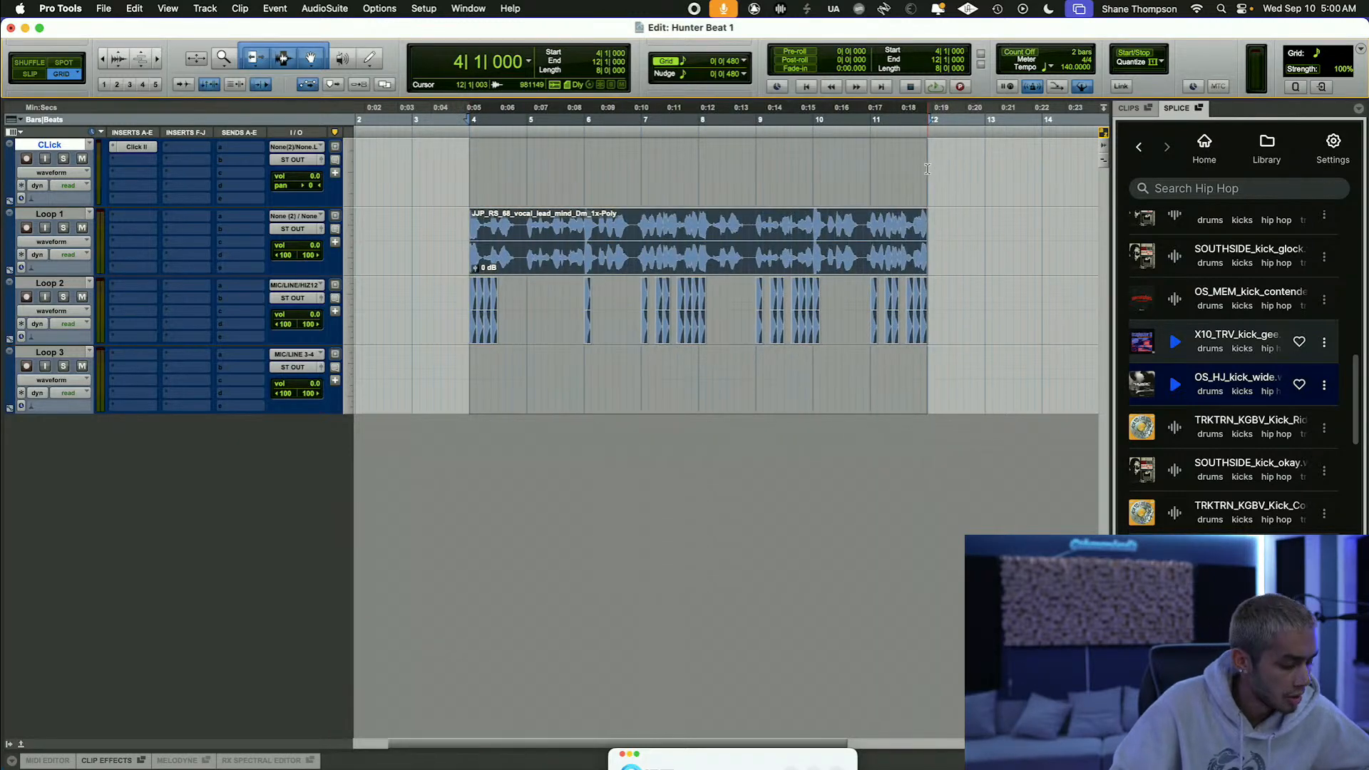
click(528, 221)
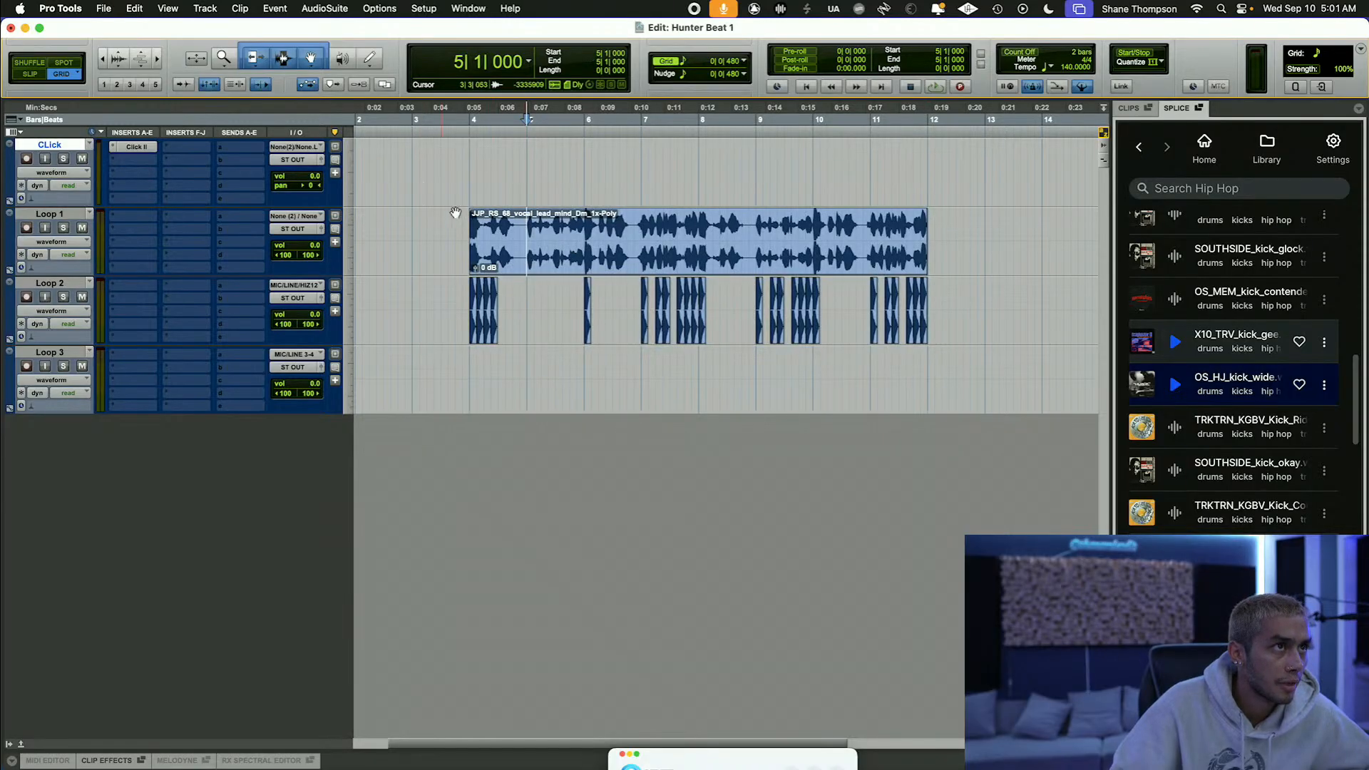
key(a)
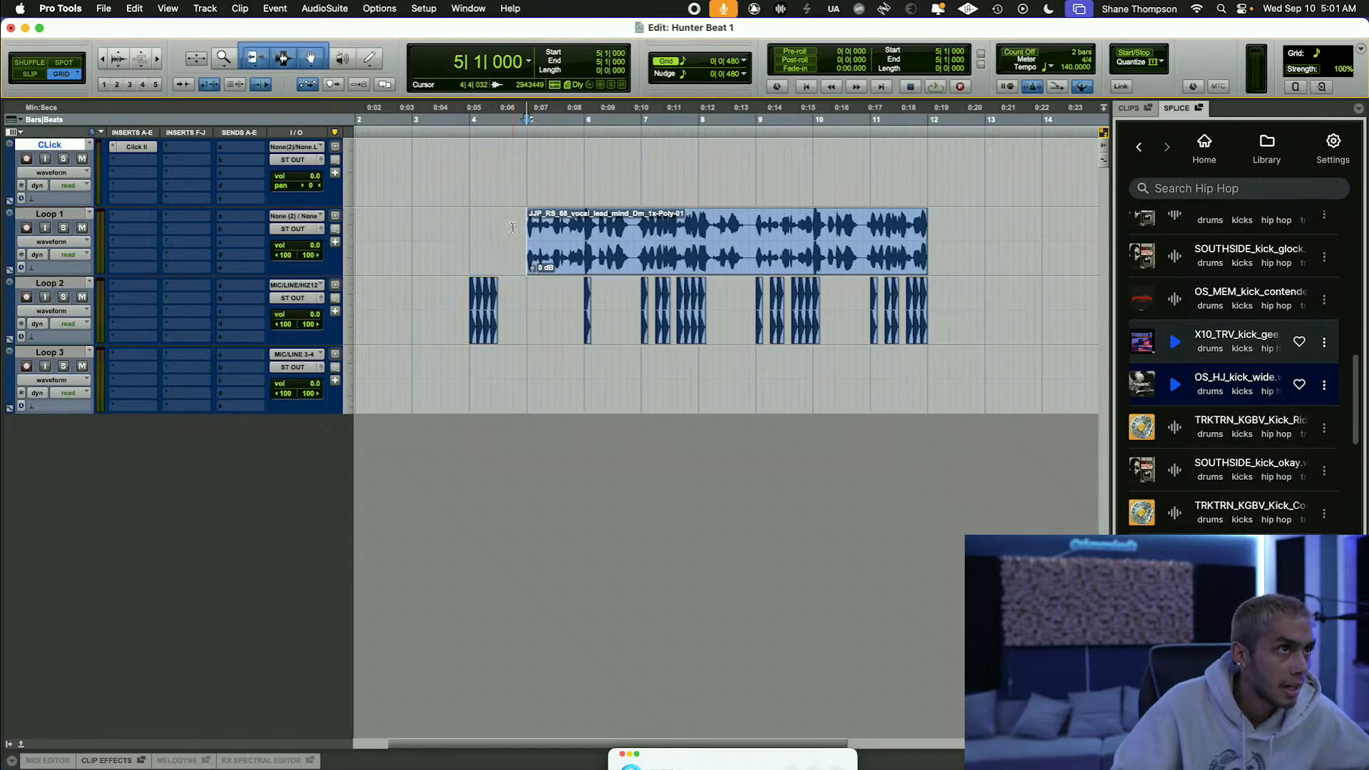
key(super+z)
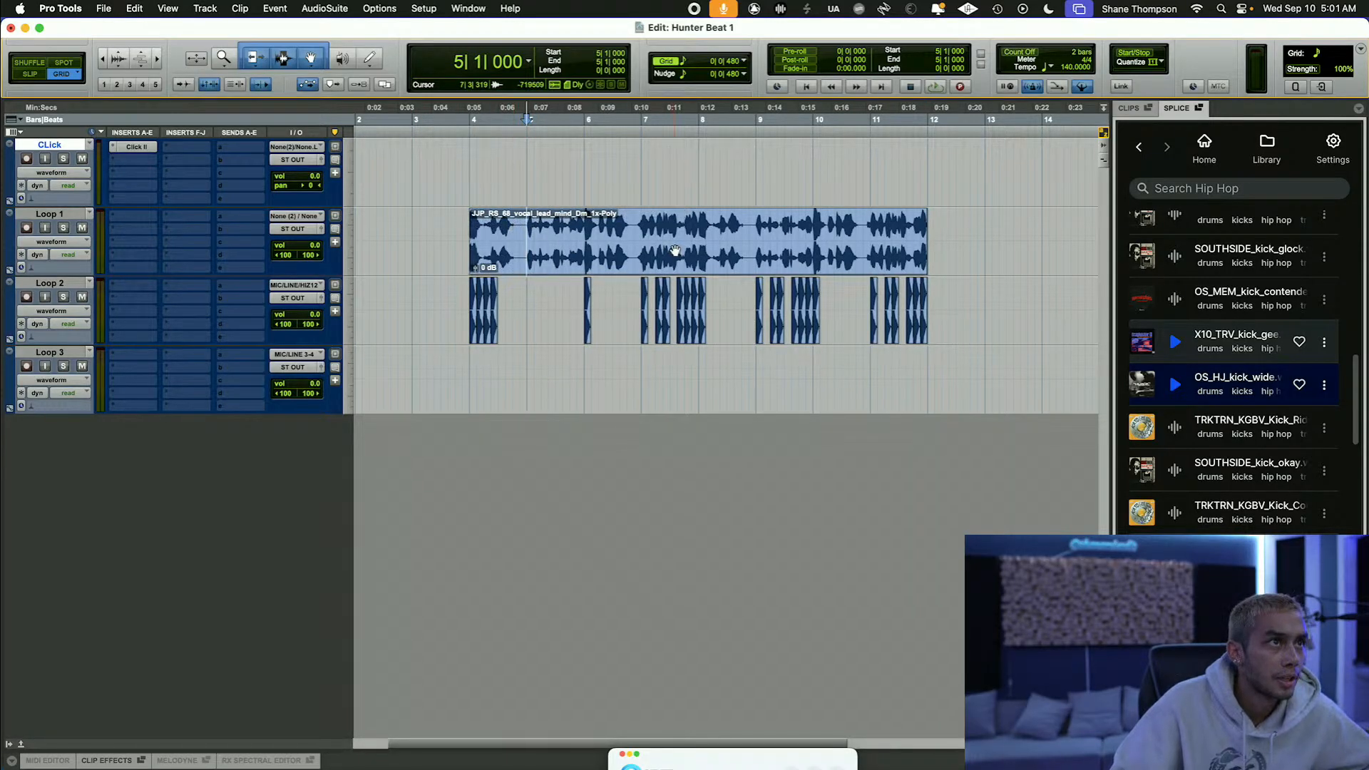
key(s)
key(super+z)
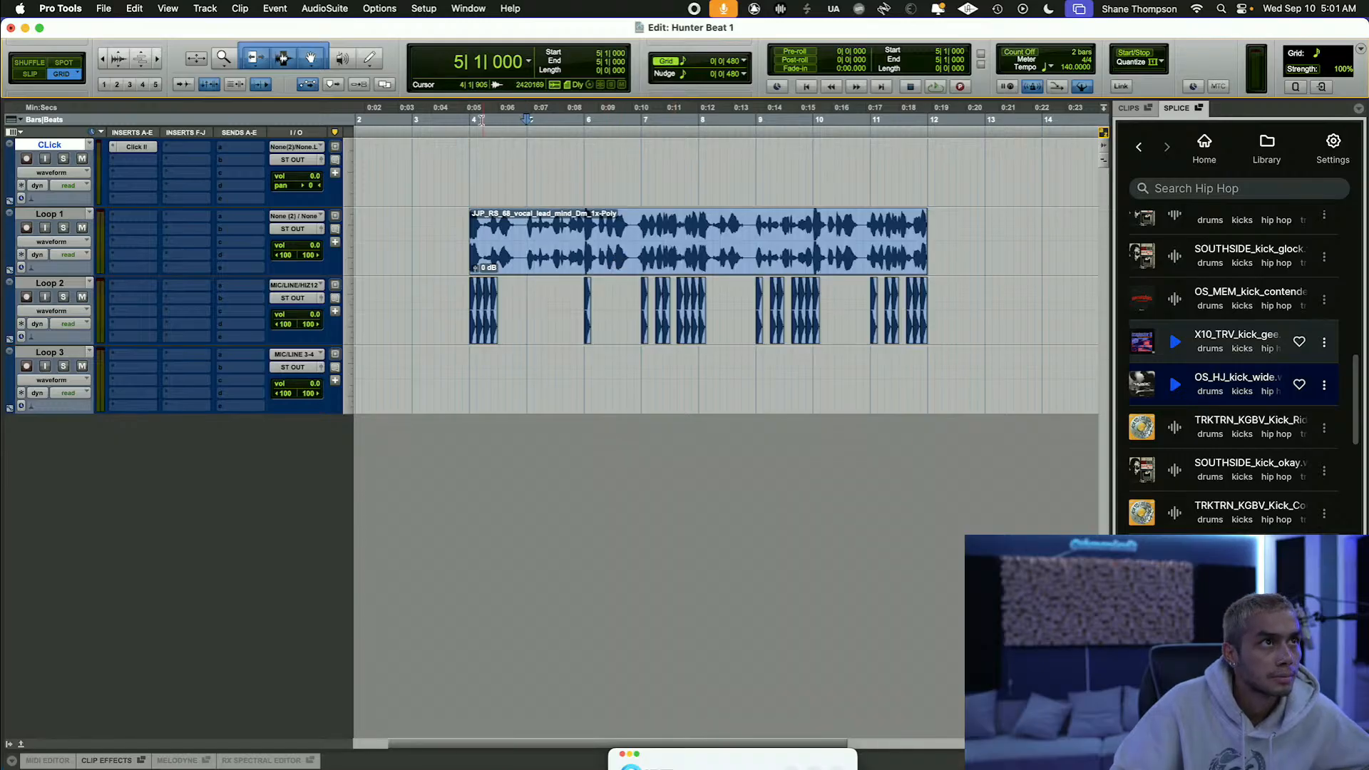
Step: Play the range from 4|1|000 to 12|1|000 and raise the CLick track's volume to +3.0
drag(482, 120, 929, 151)
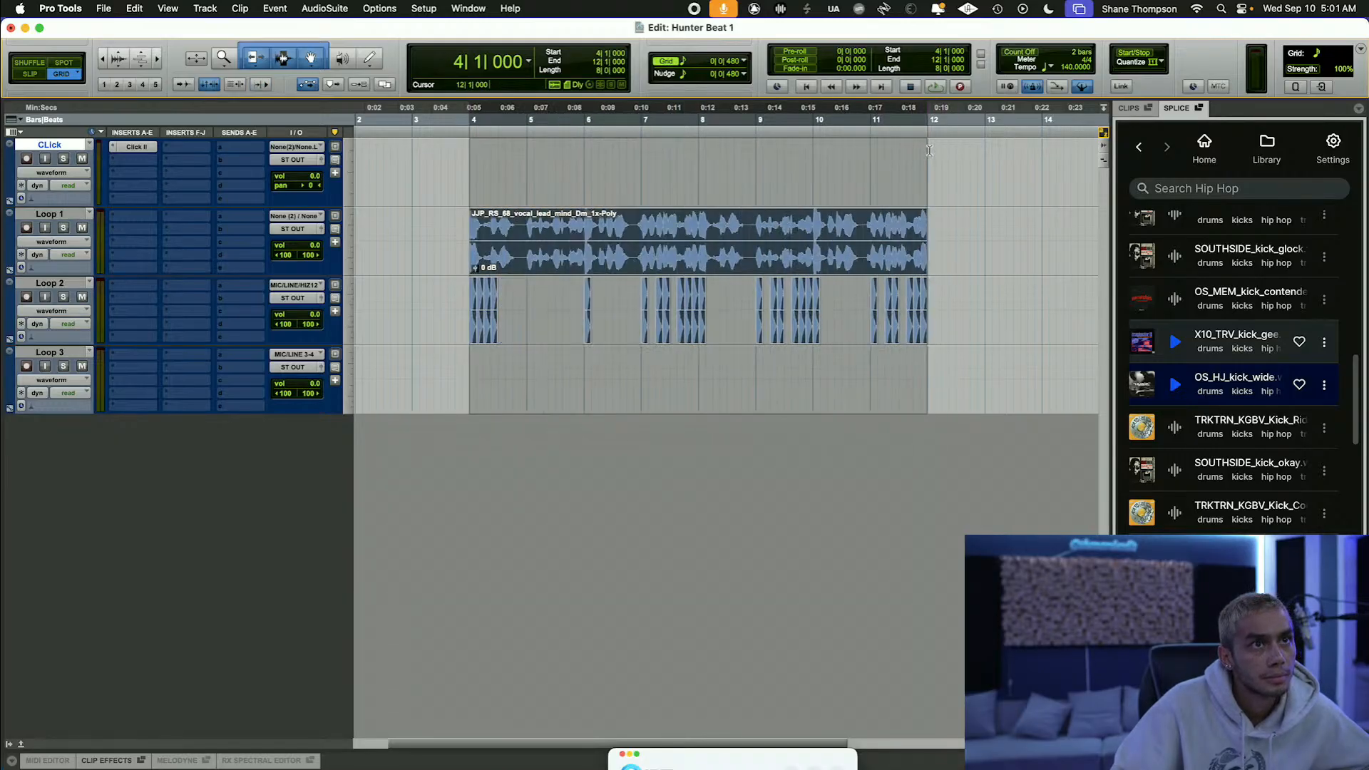
key(space)
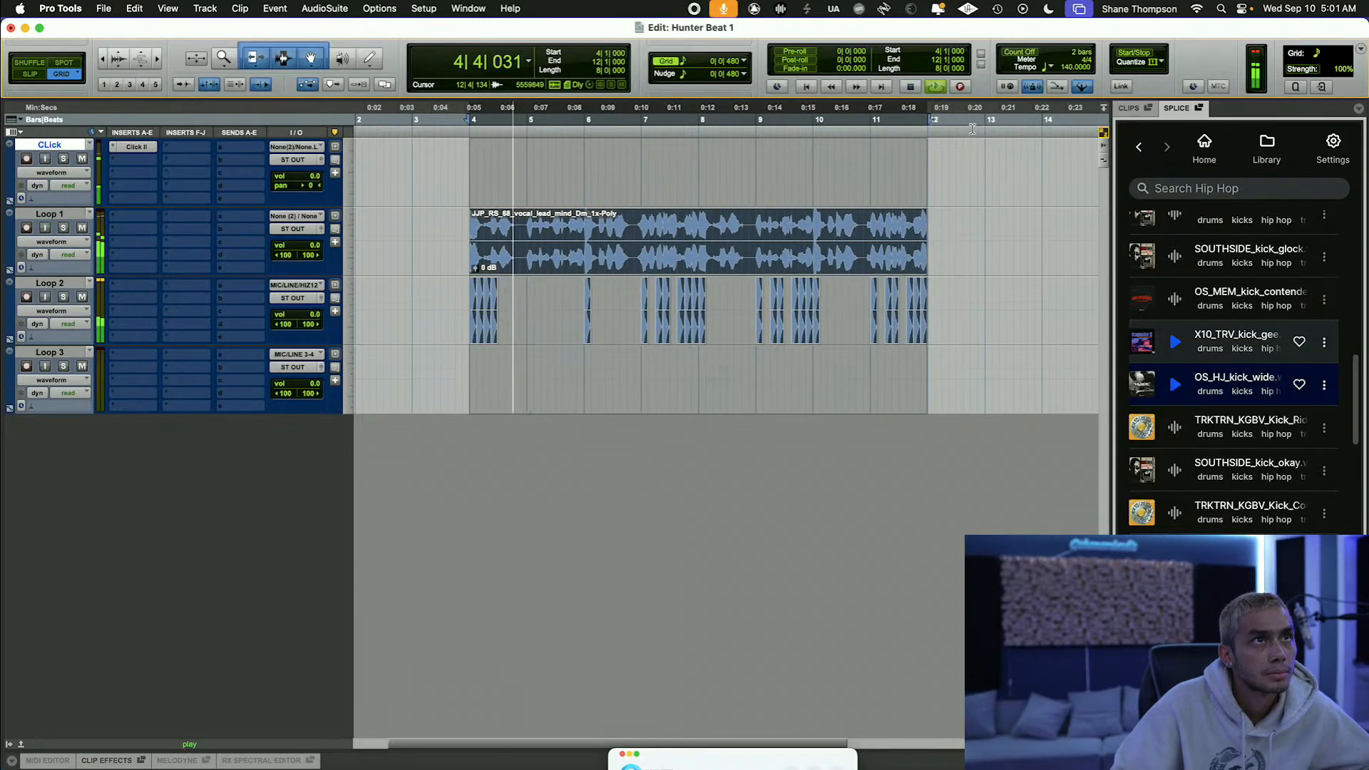
drag(295, 181, 295, 177)
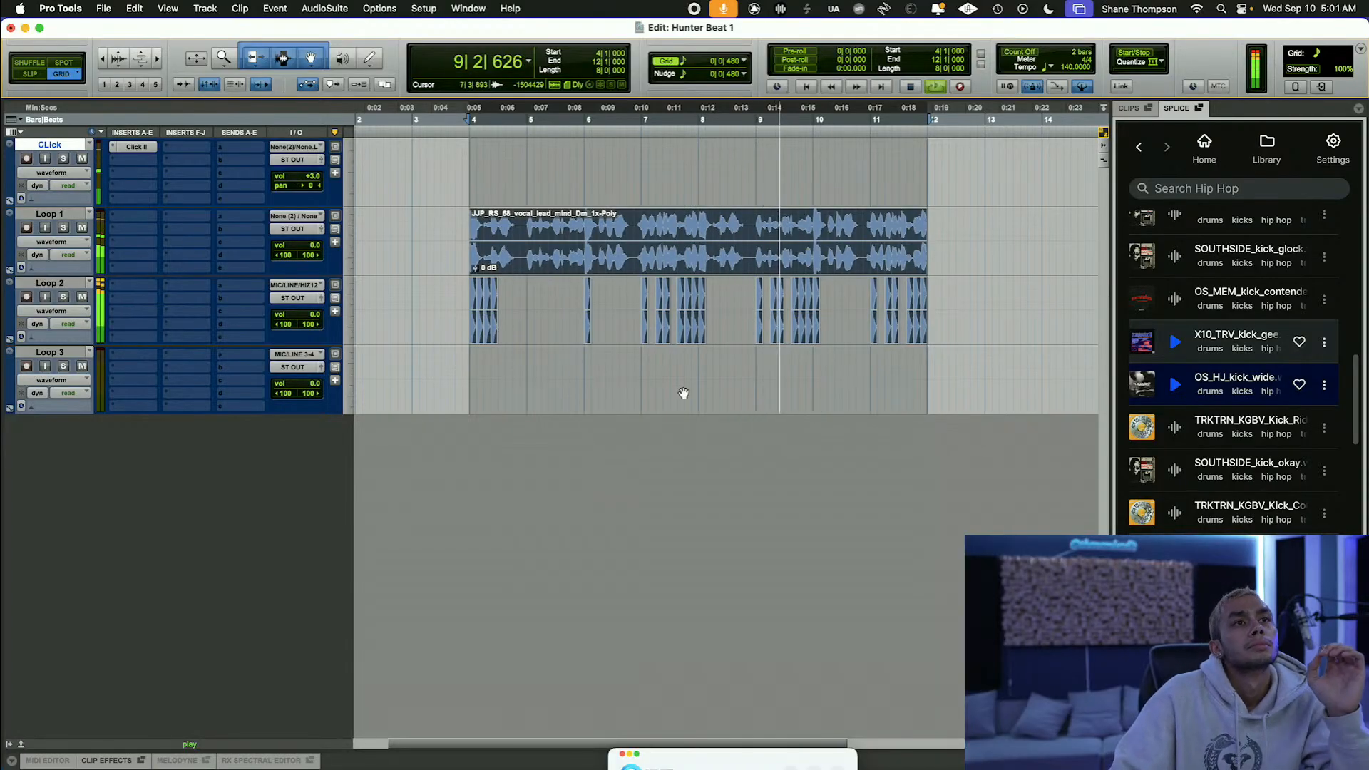
Step: Delete the Loop 2 kicks at 10|1|000, 8|1|000, 9|2|000 and 9|3|480 during playback
click(815, 333)
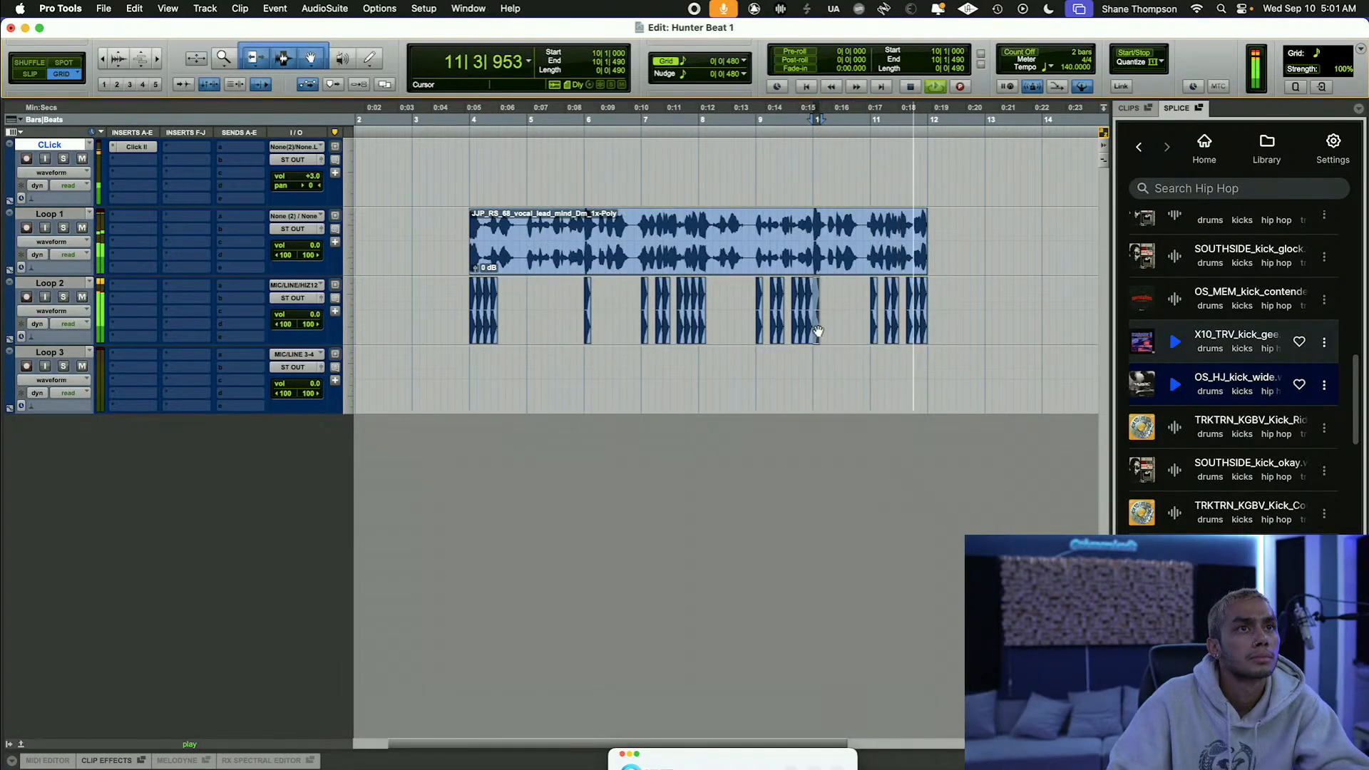
click(824, 358)
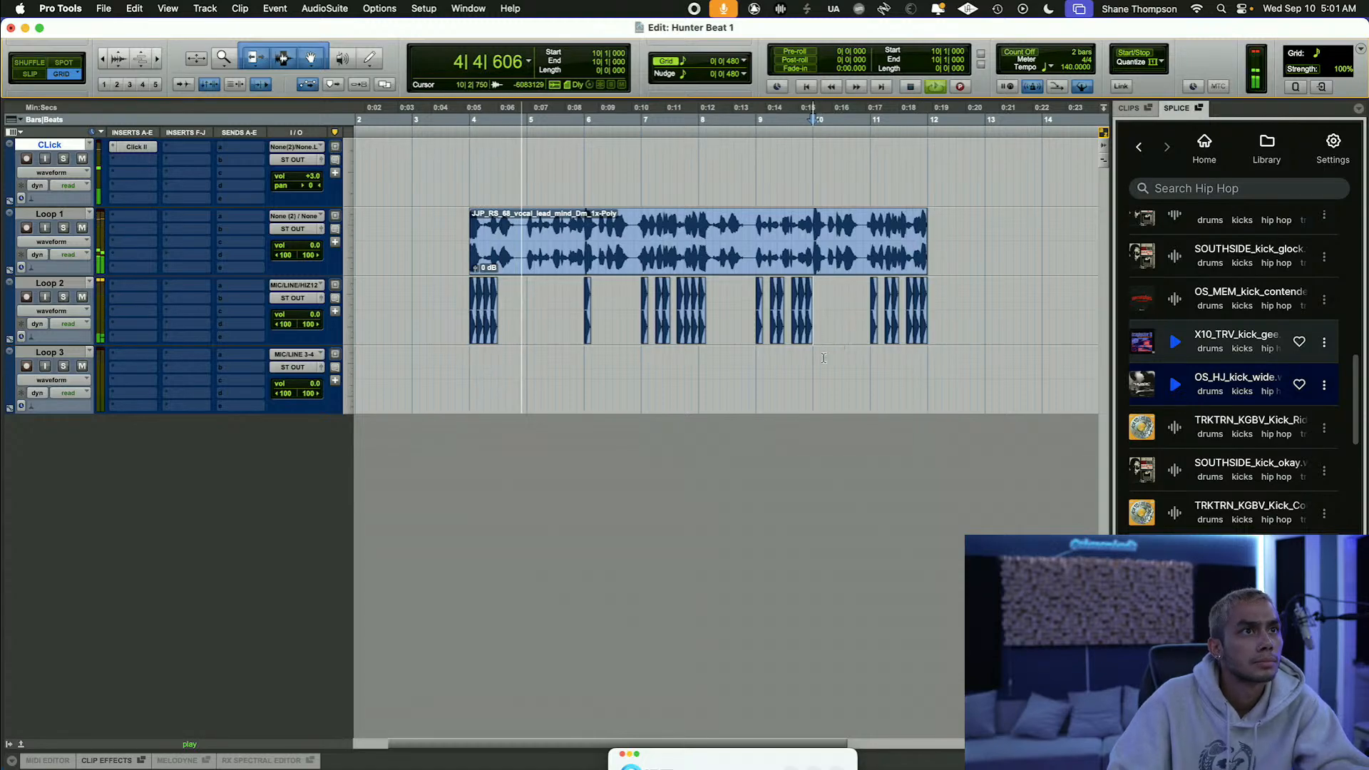
click(696, 336)
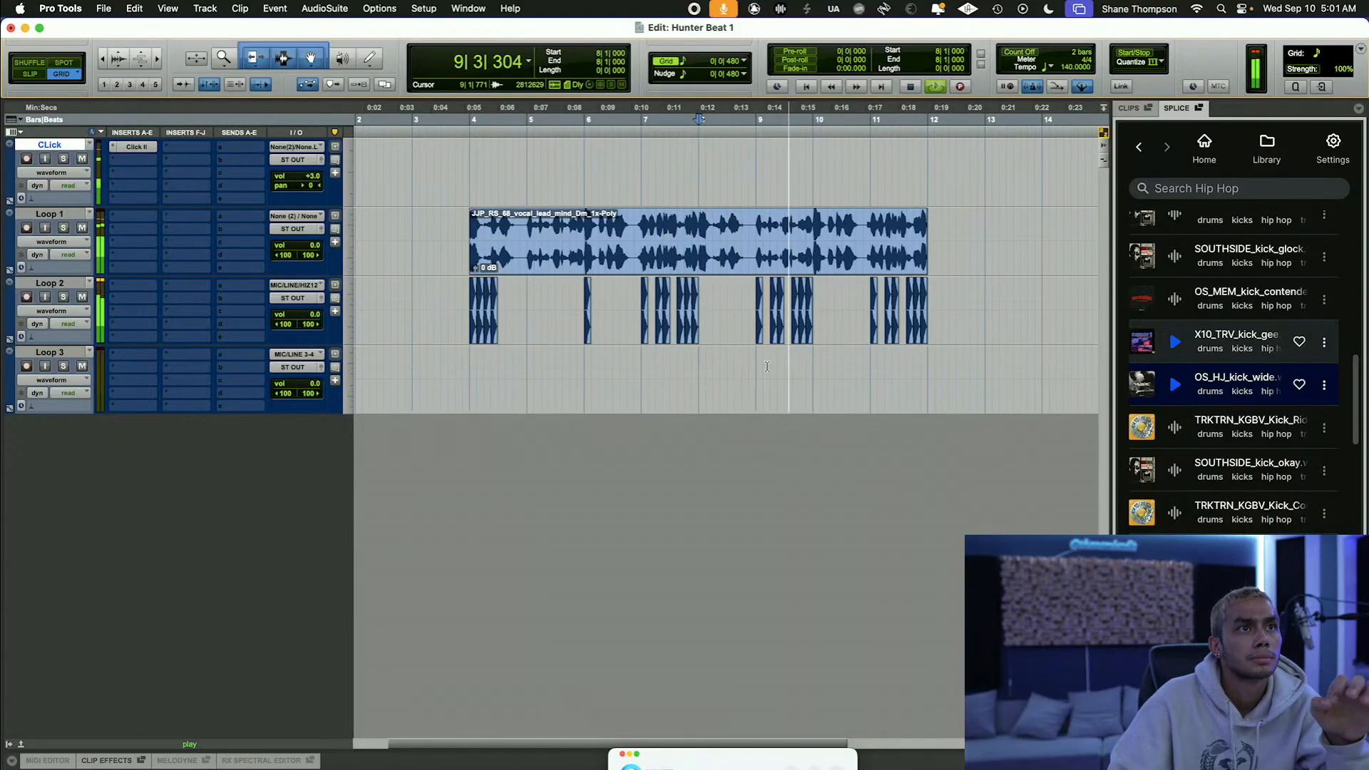
click(771, 340)
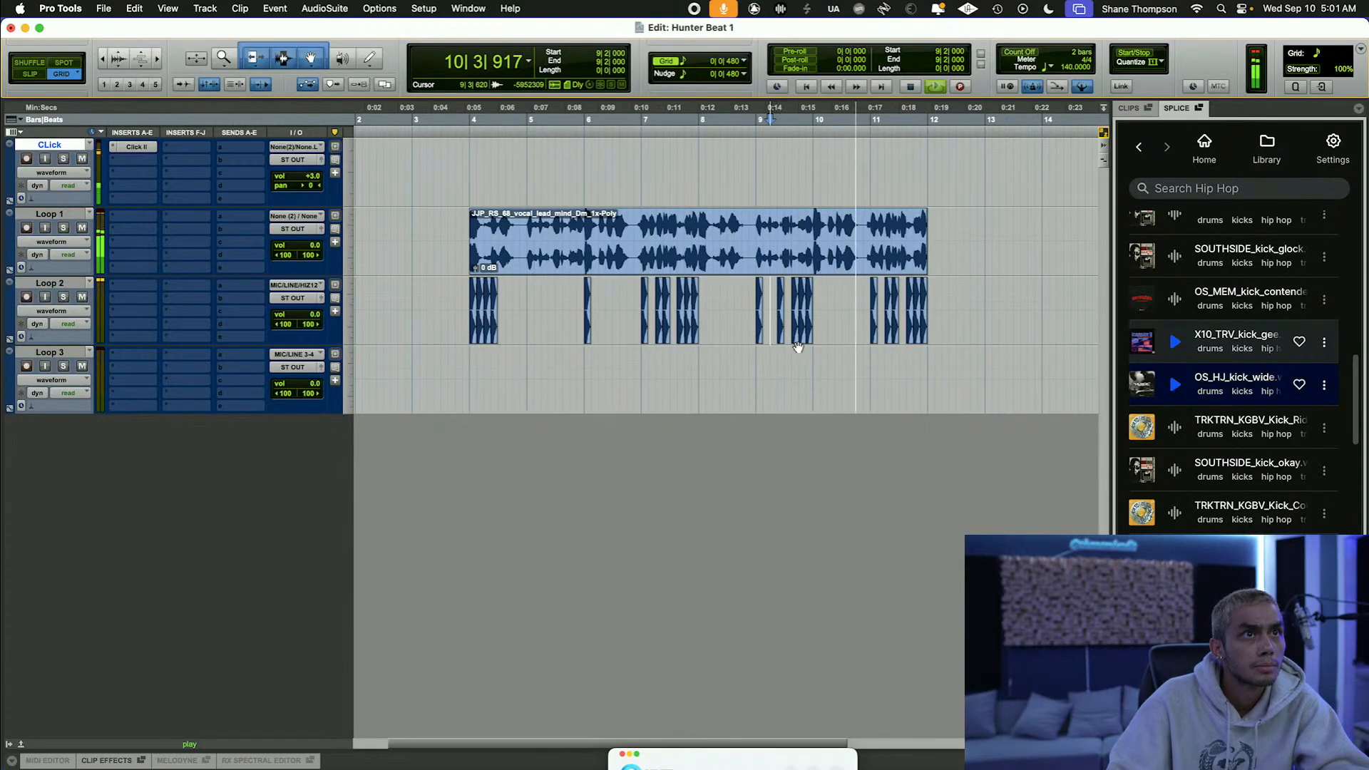
click(798, 340)
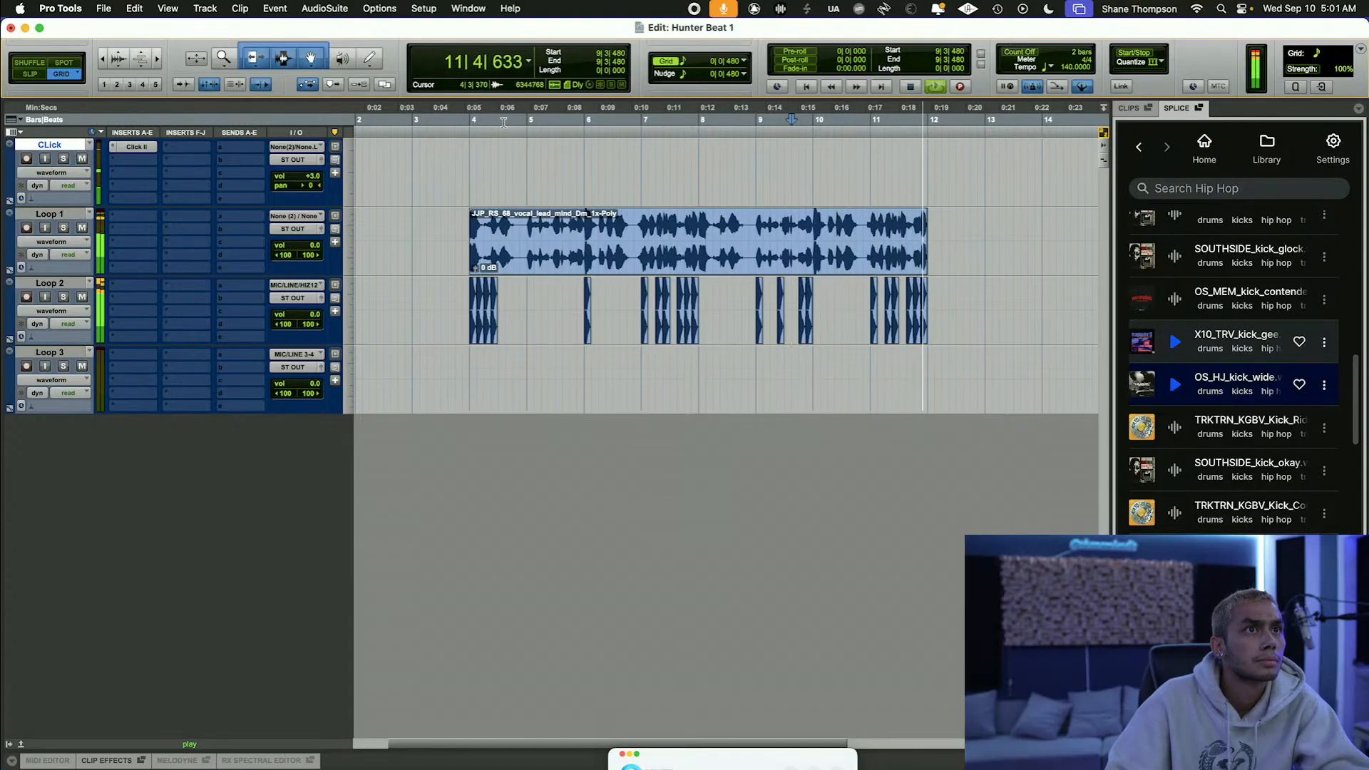
Step: Delete the Loop 2 kick at 4|2|480, play from 4|1|000, and restore it by duplicating the kick at 4|2|000
click(495, 321)
key(Delete)
click(471, 120)
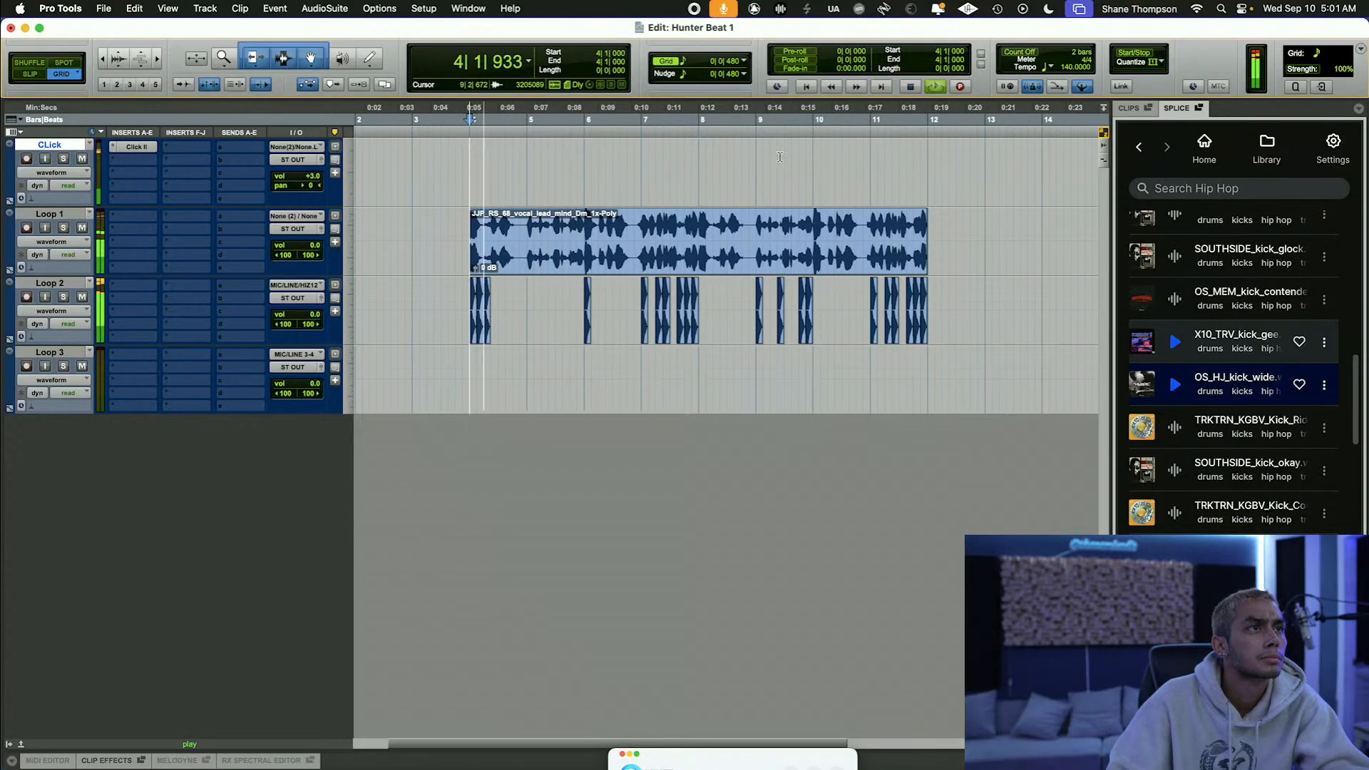
click(487, 335)
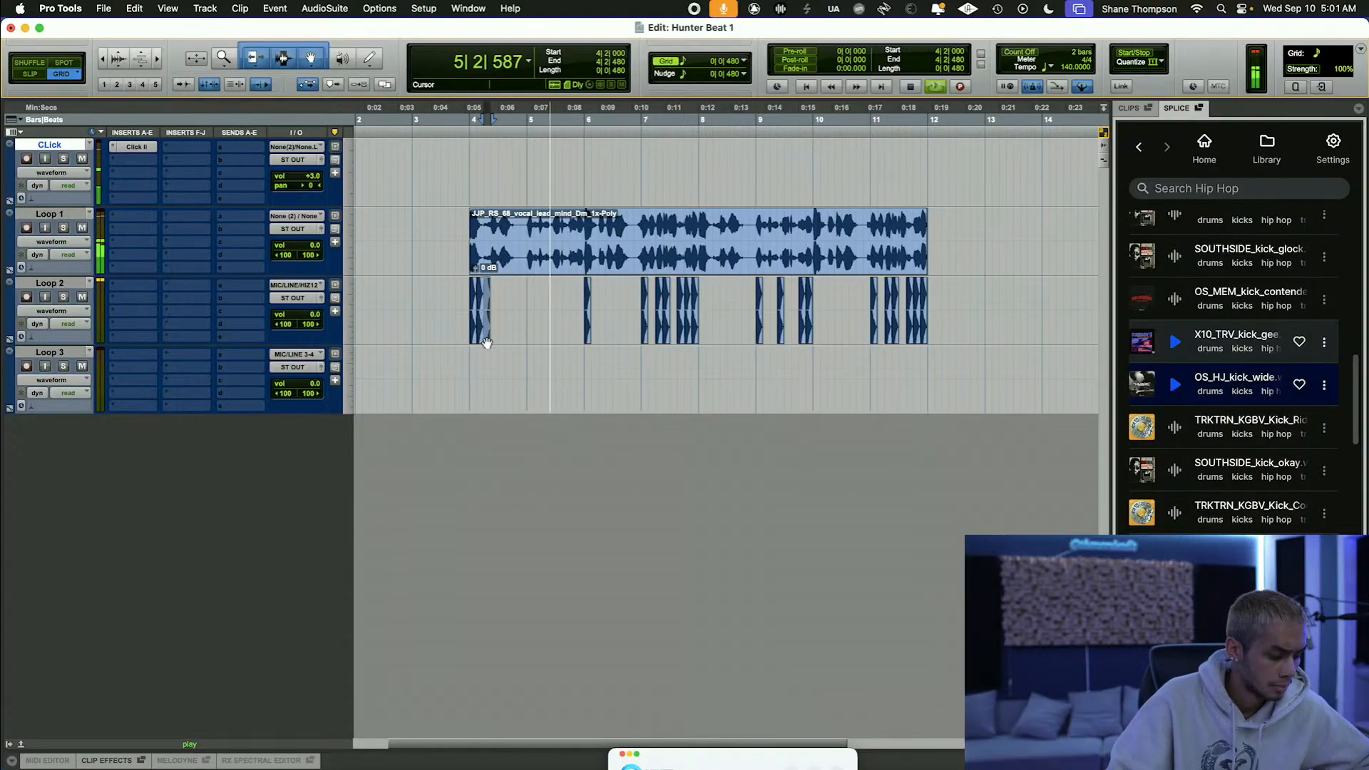
key(super+d)
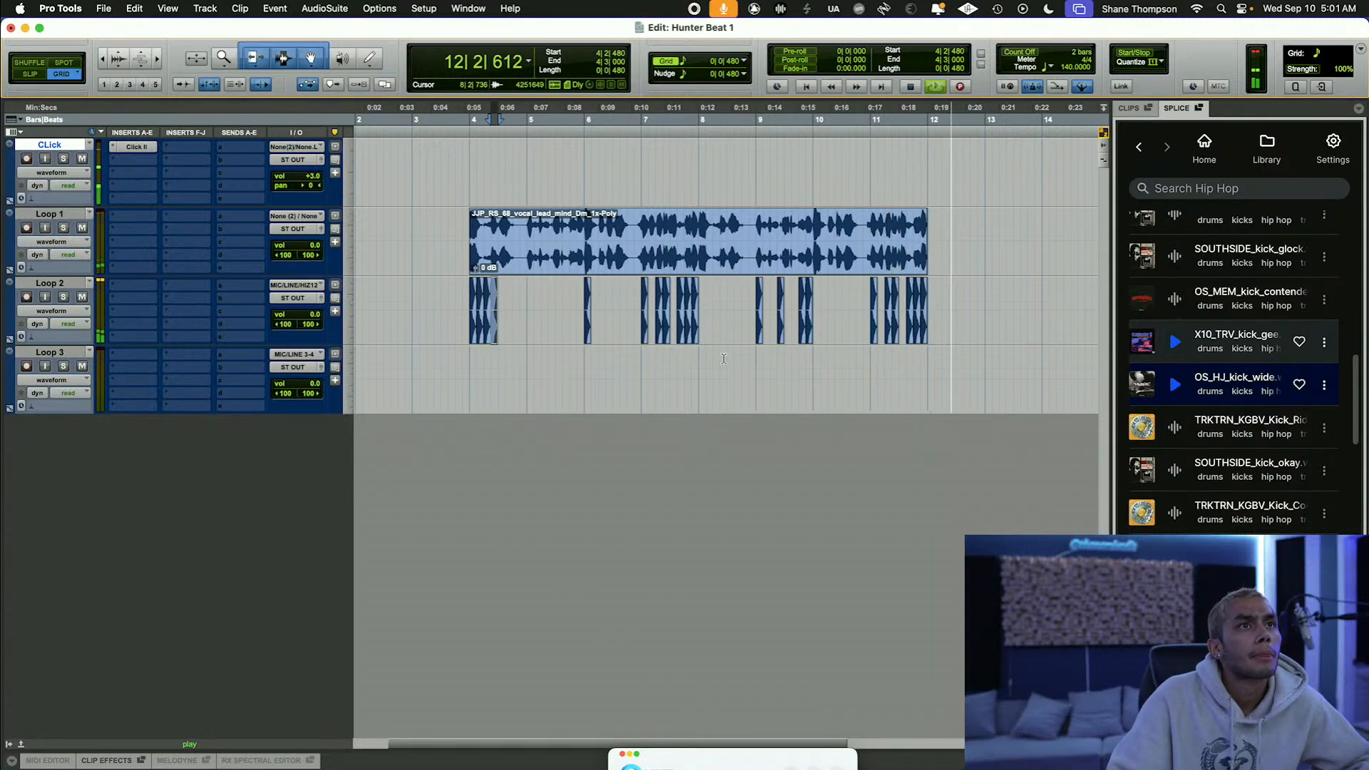
key(space)
Step: Replace the kicks filter with 808 in the Hip Hop trap sample results
click(734, 382)
scroll(1233, 234, up, 3)
scroll(1233, 234, up, 5)
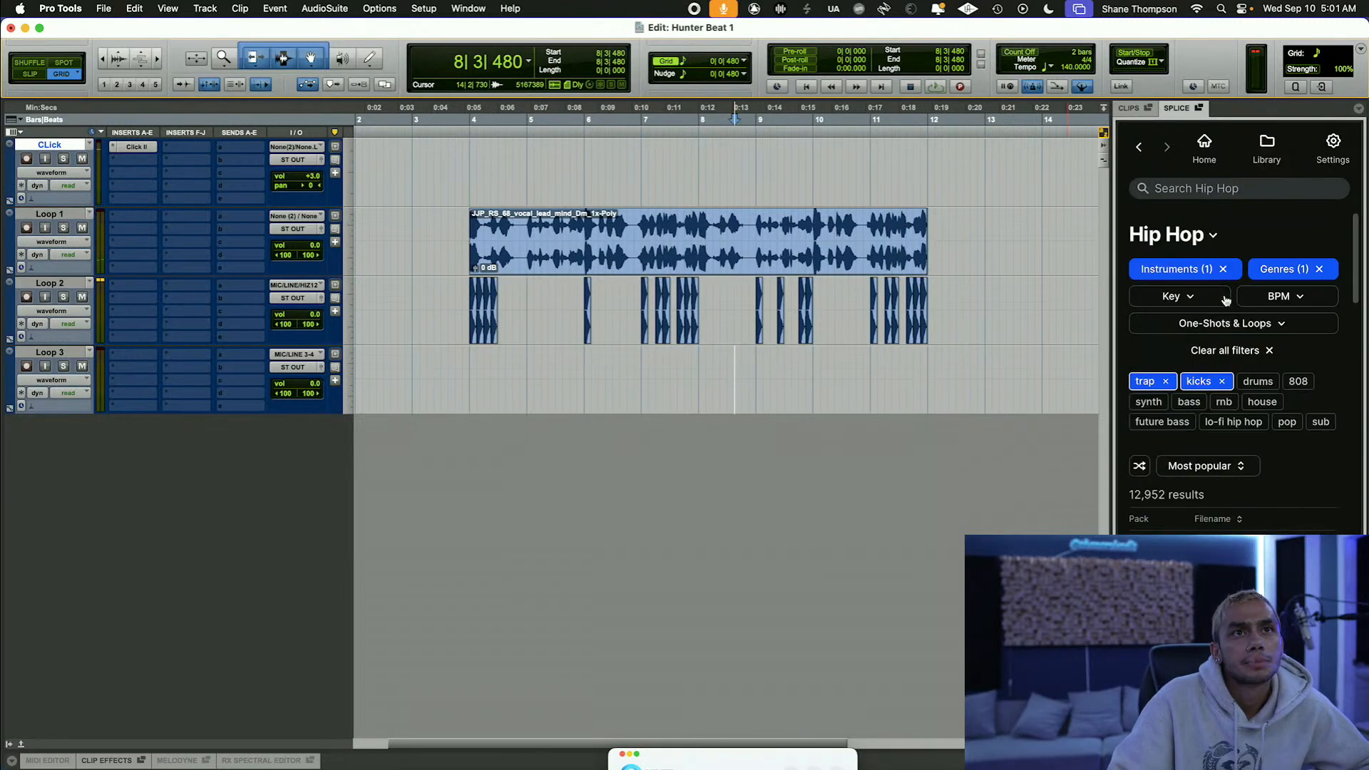
click(1222, 381)
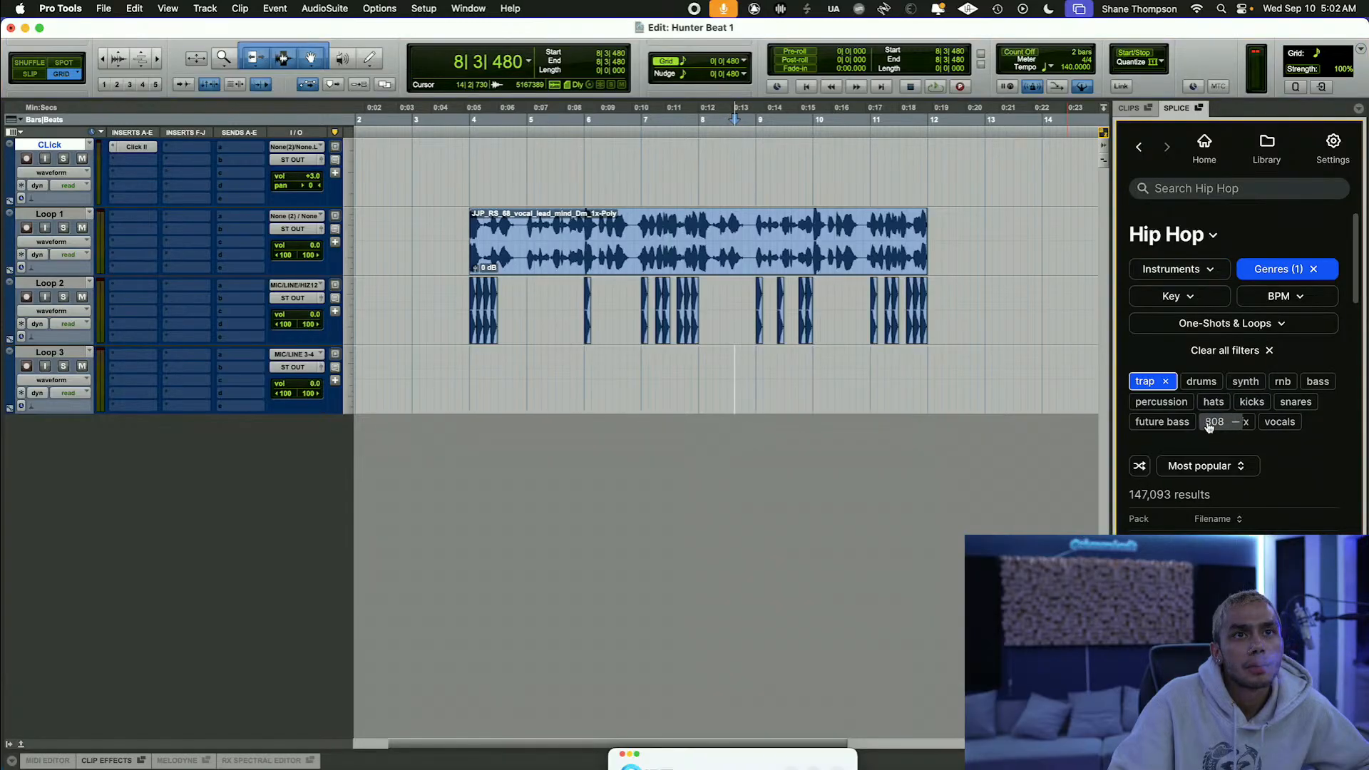
click(1212, 423)
Step: Audition the OS_MEM_808_moogy_C sample and place it on the Loop 3 track at 5|1|000
scroll(1190, 479, down, 1)
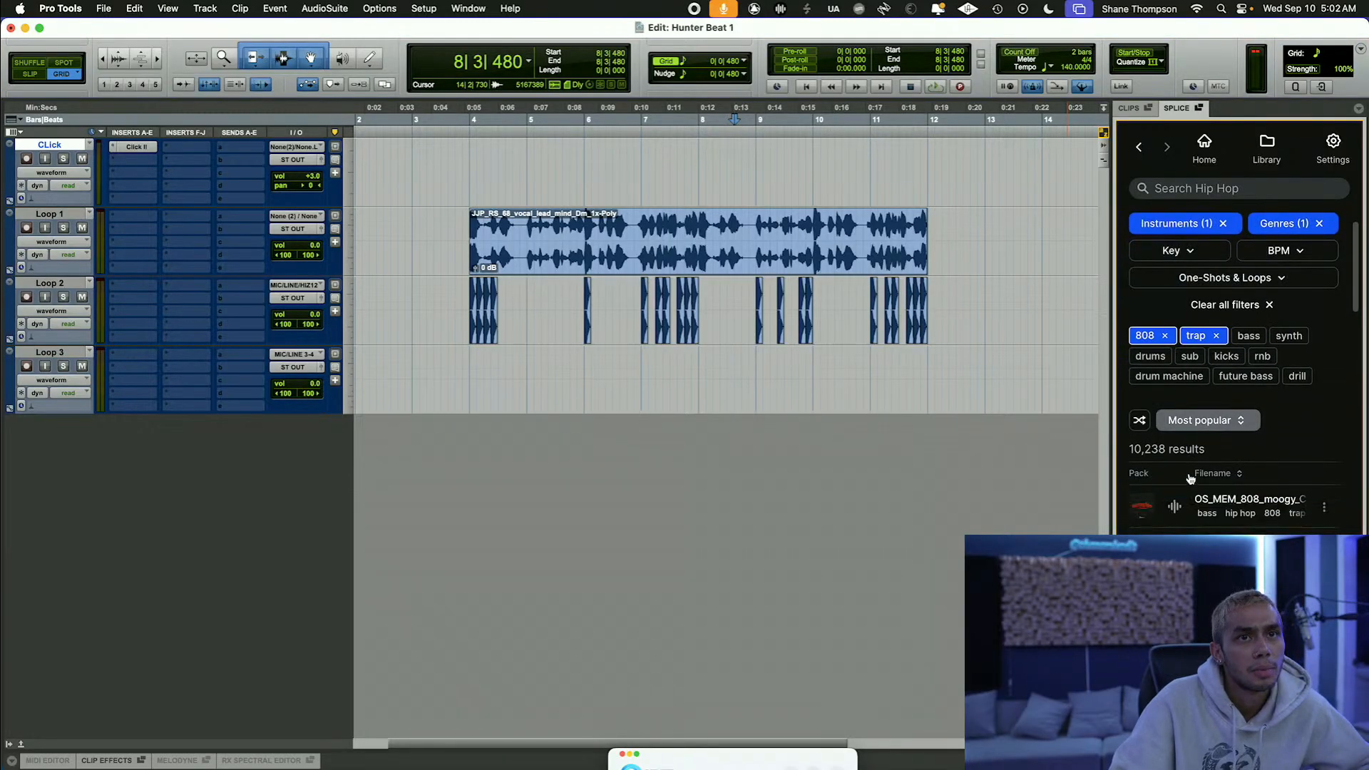
click(1177, 509)
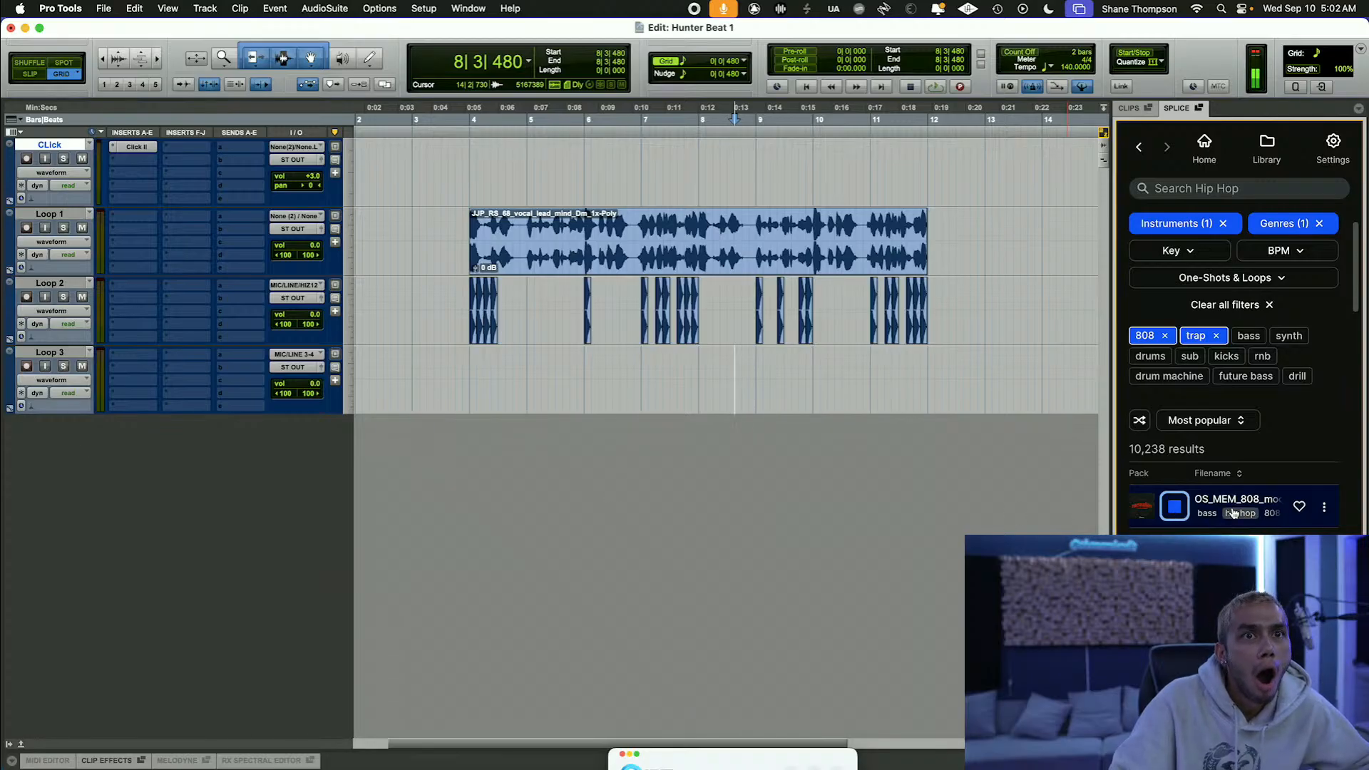
drag(1211, 524, 525, 384)
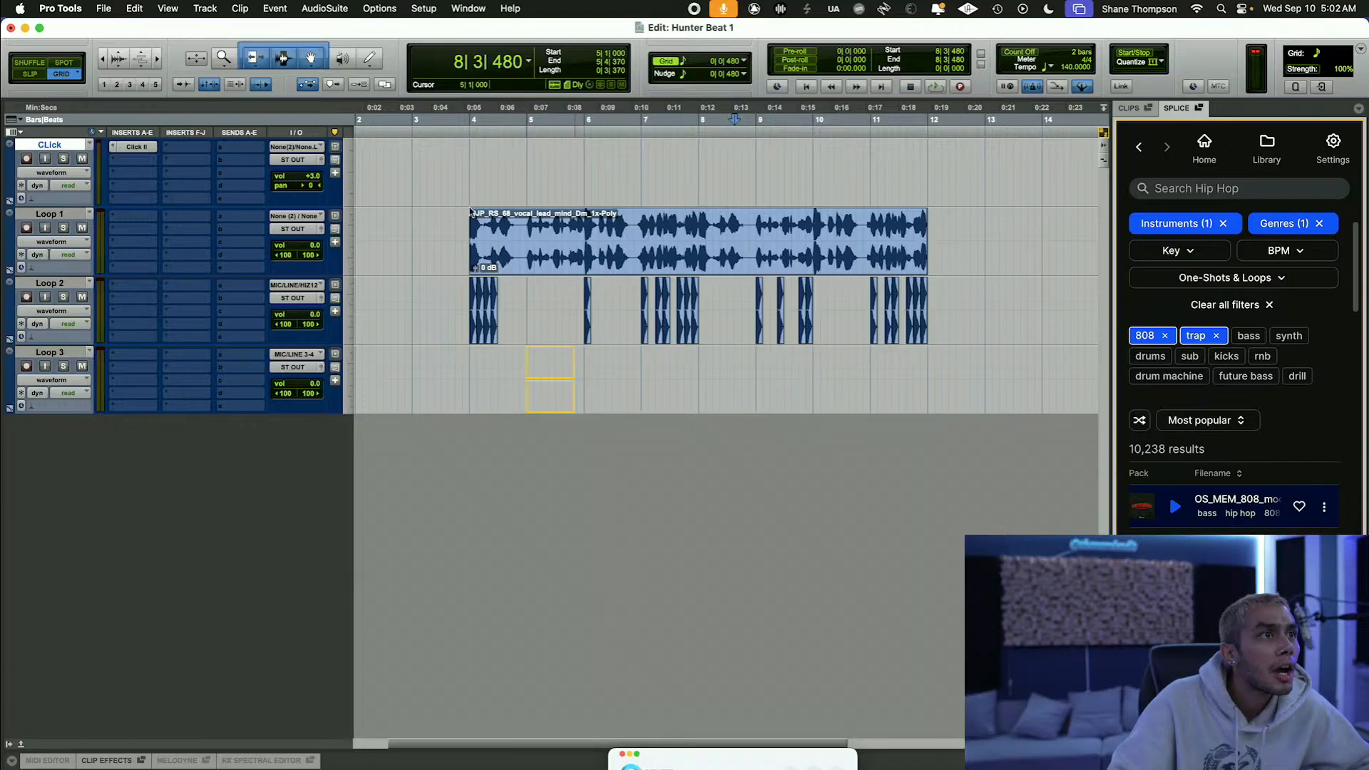
Step: Play from 3|3|480, move the Loop 3 808 clip to 6|1|000, and restart playback to hear it
click(448, 114)
key(space)
key(super+bracketright)
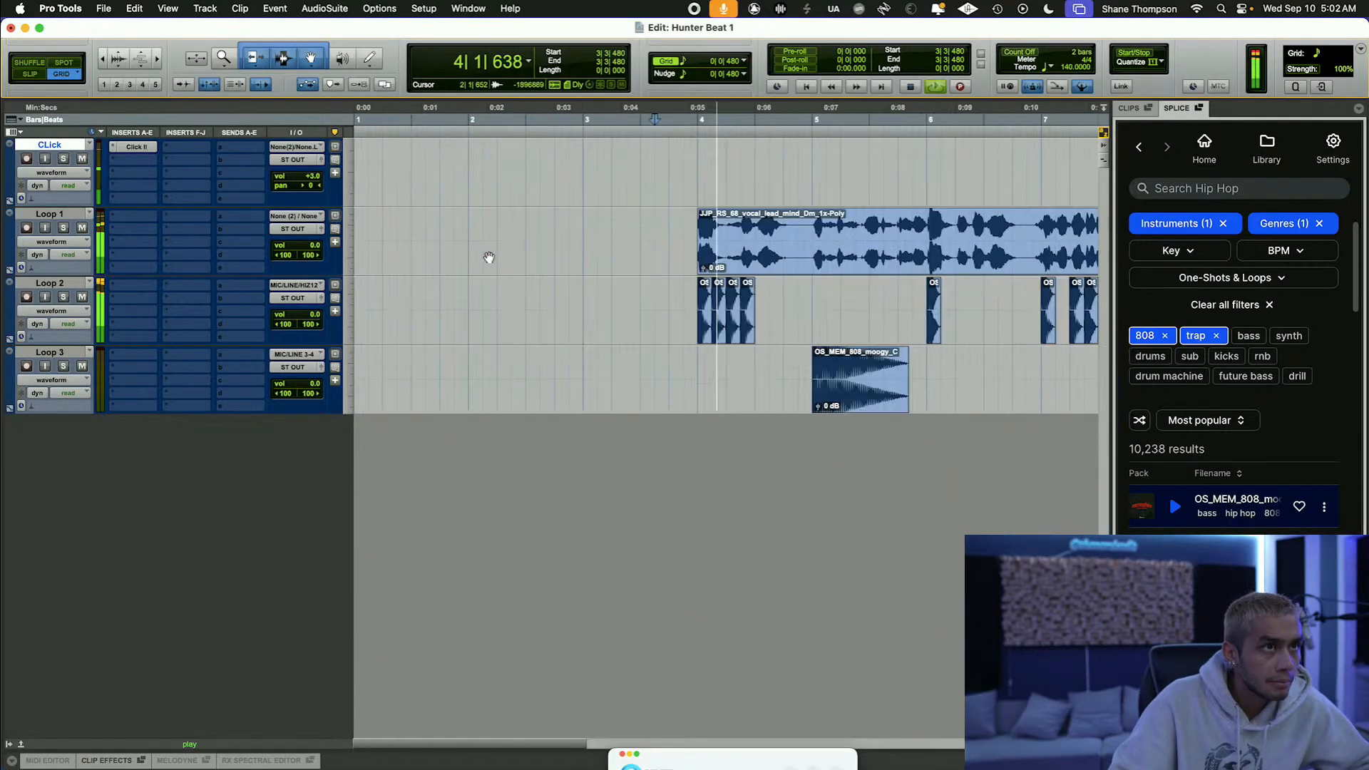
scroll(489, 258, right, 3)
click(654, 399)
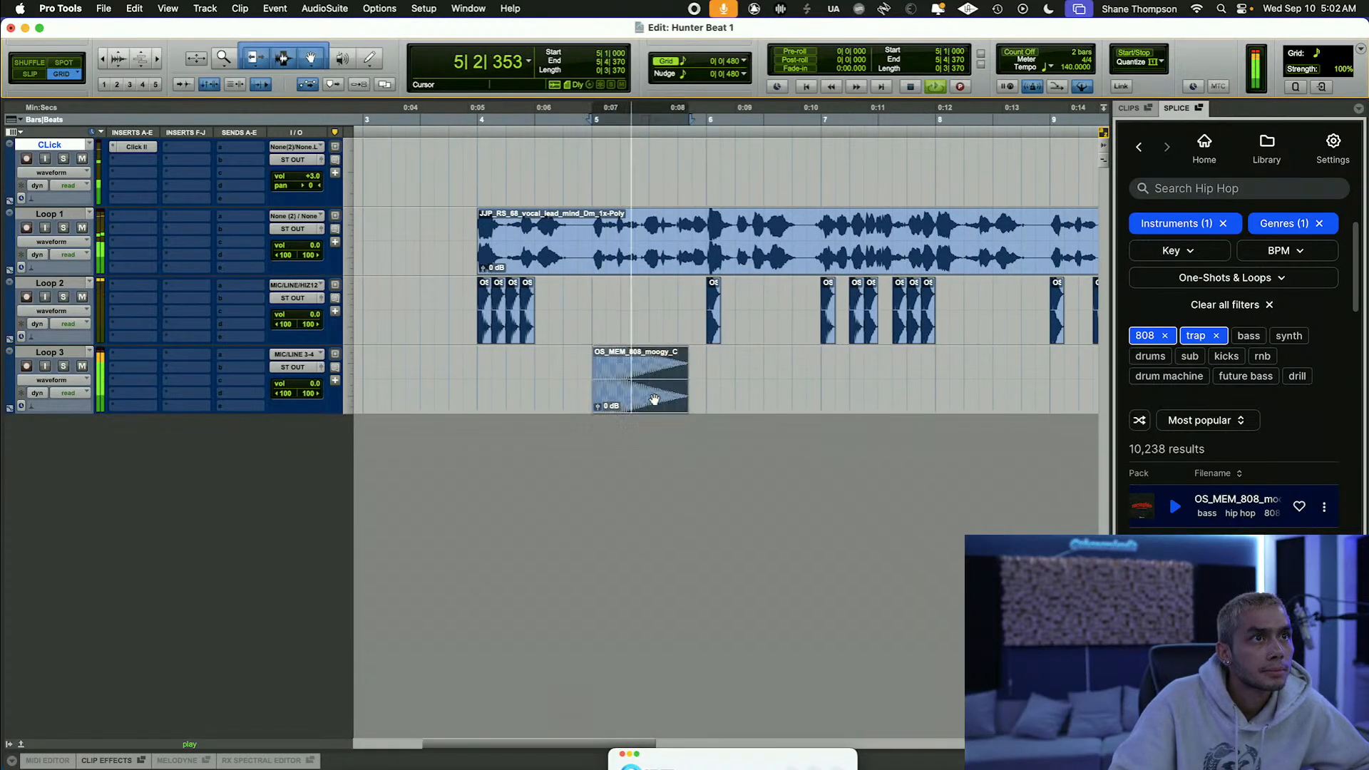
drag(654, 399, 768, 399)
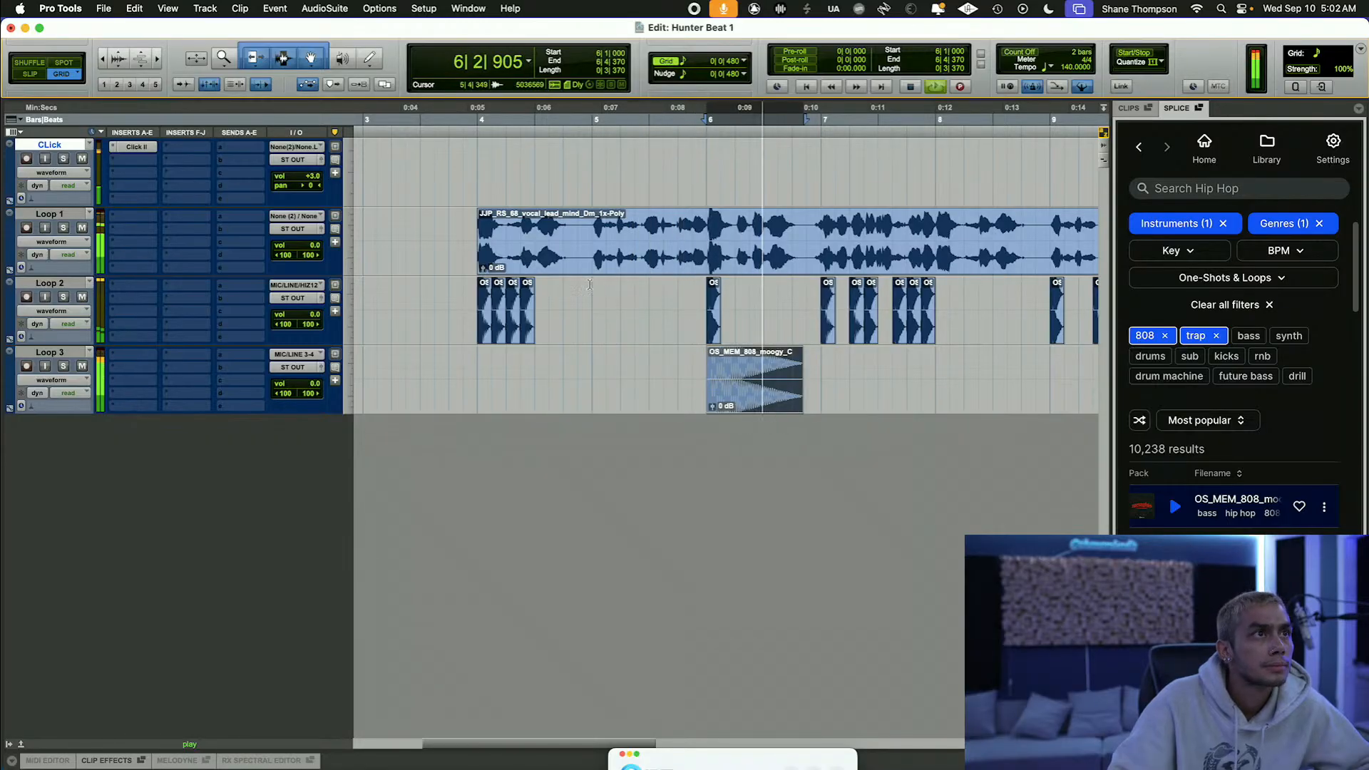
key(space)
key(space)
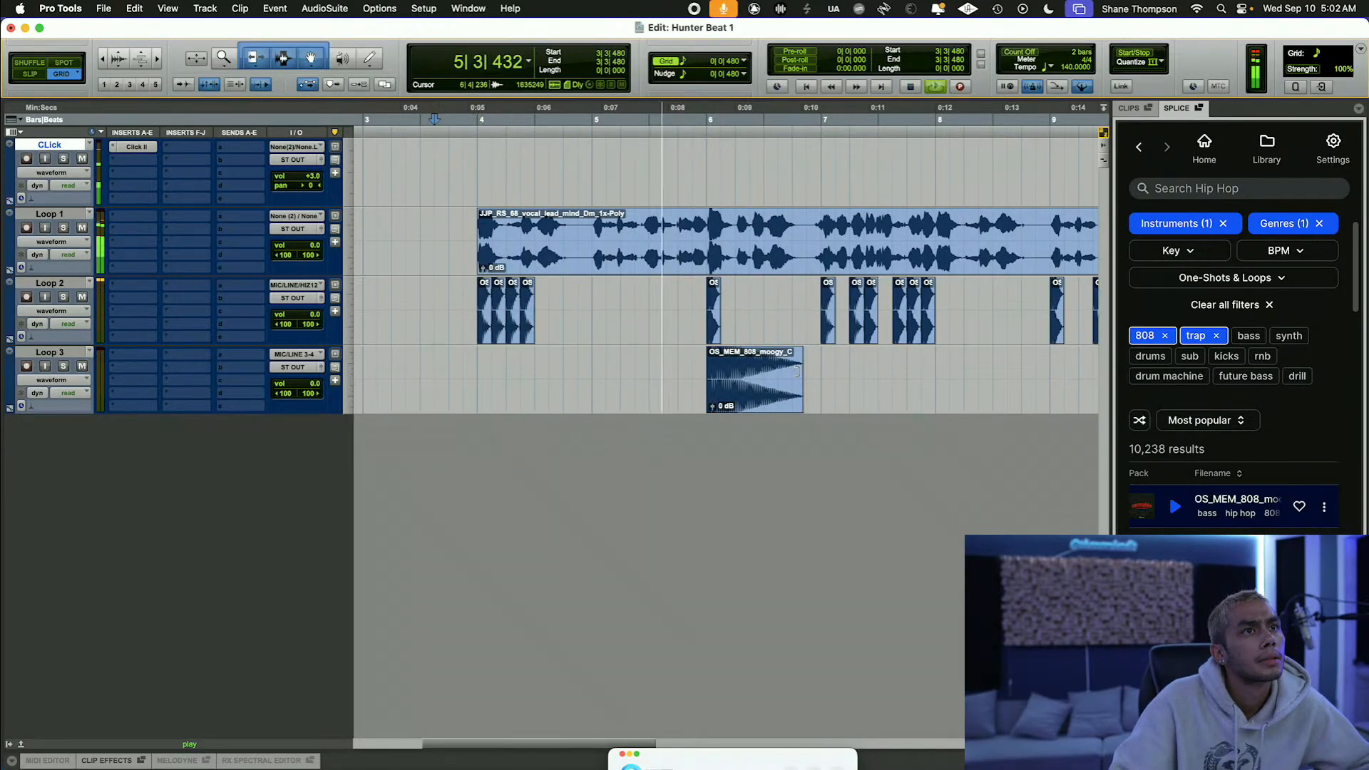
Step: Try trimming the 808 clip on Loop 3 to about one beat, then stop playback
drag(798, 371, 734, 385)
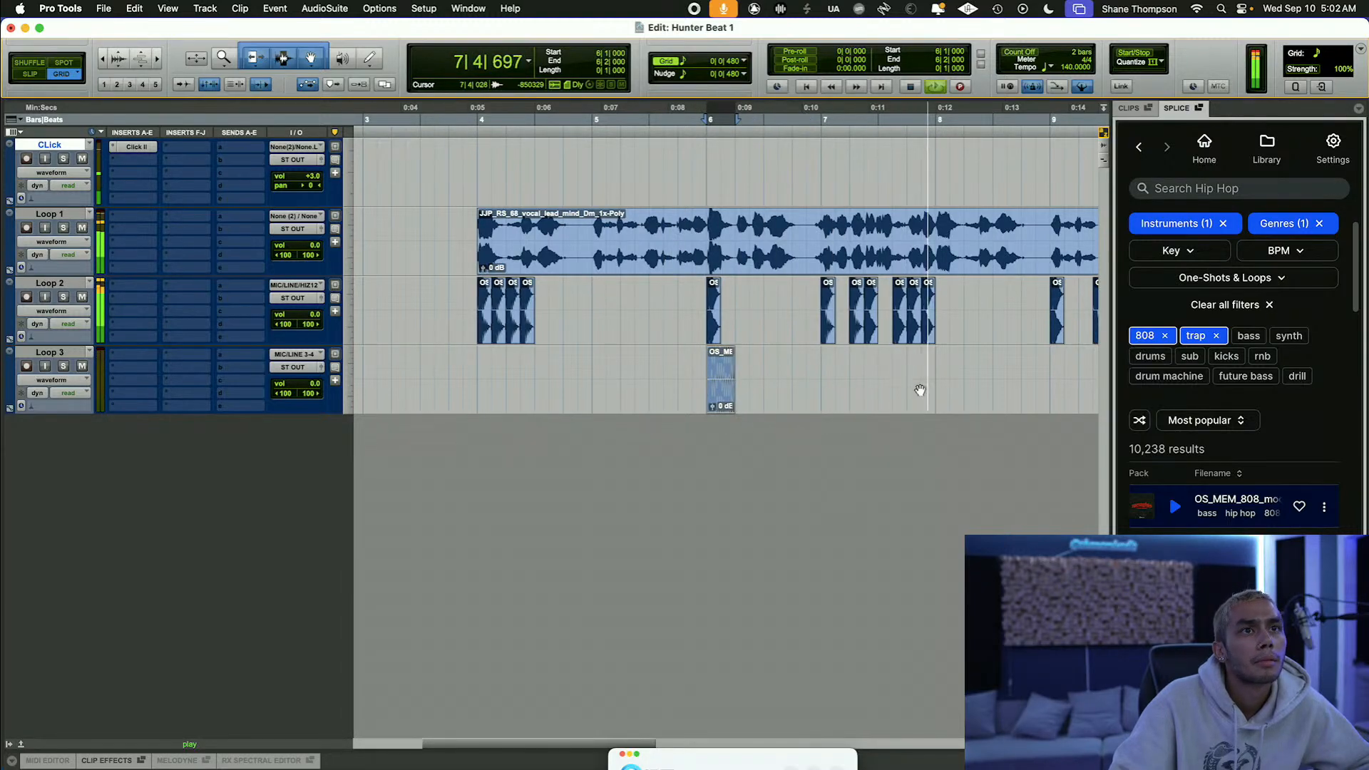
key(space)
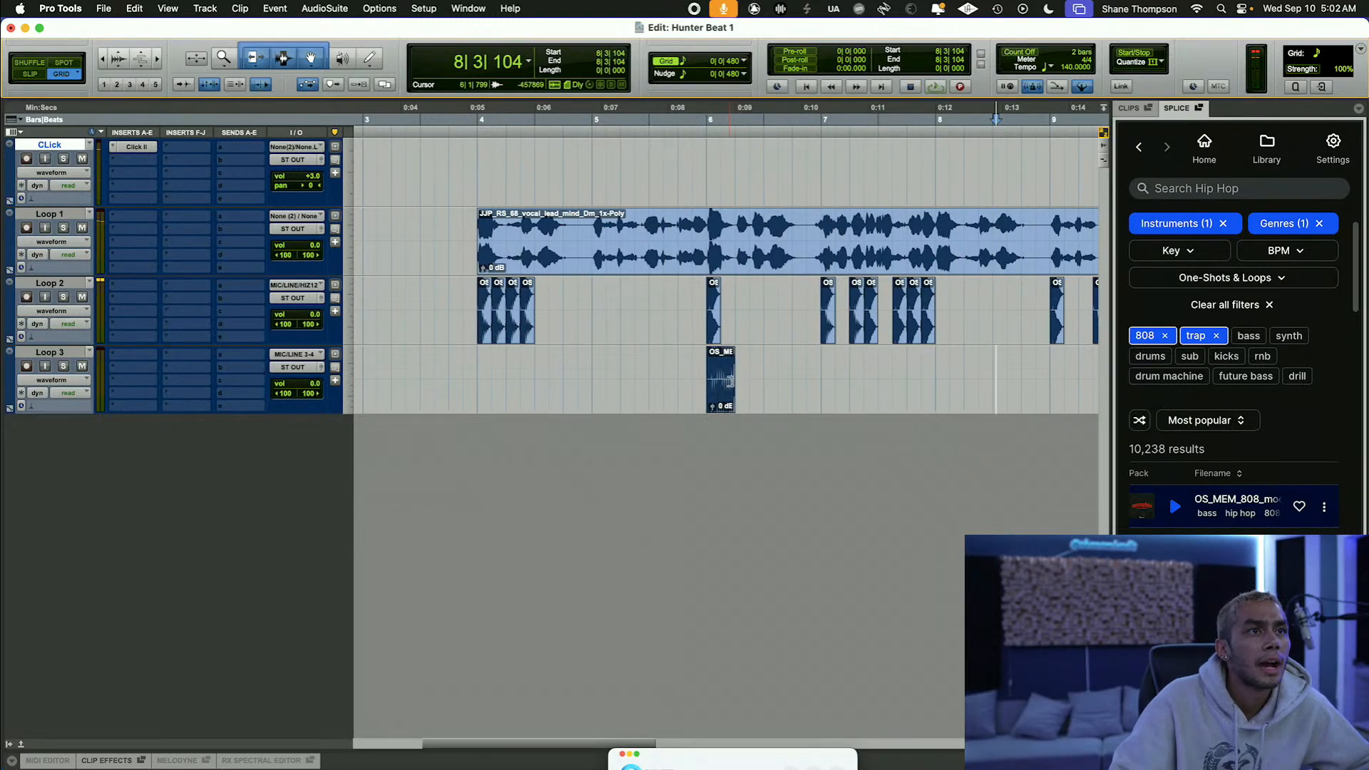
Step: Audition the full-length 808 clip on Loop 3 starting at 6|1|480, then return it to the start of bar 6
mouse_move(731, 382)
mouse_down()
mouse_move(829, 393)
mouse_move(747, 401)
mouse_up()
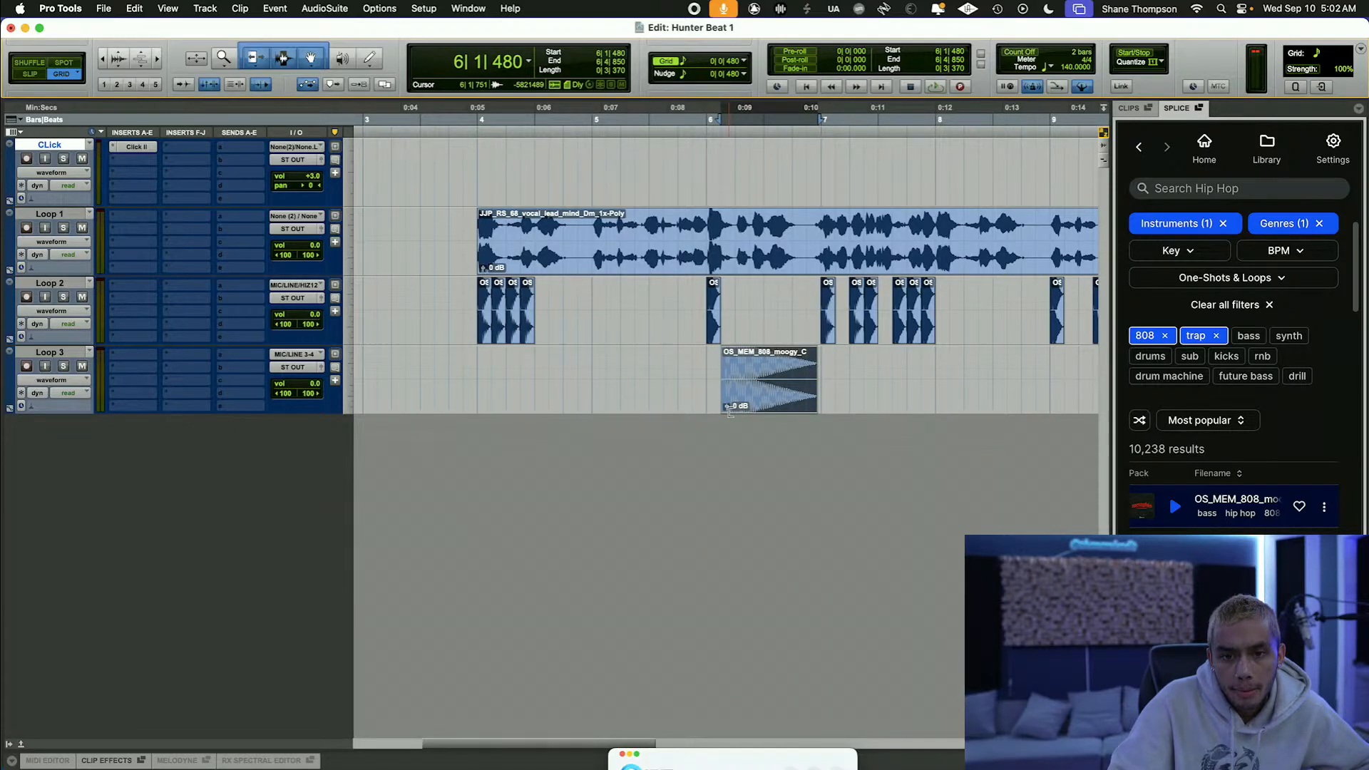
key(r)
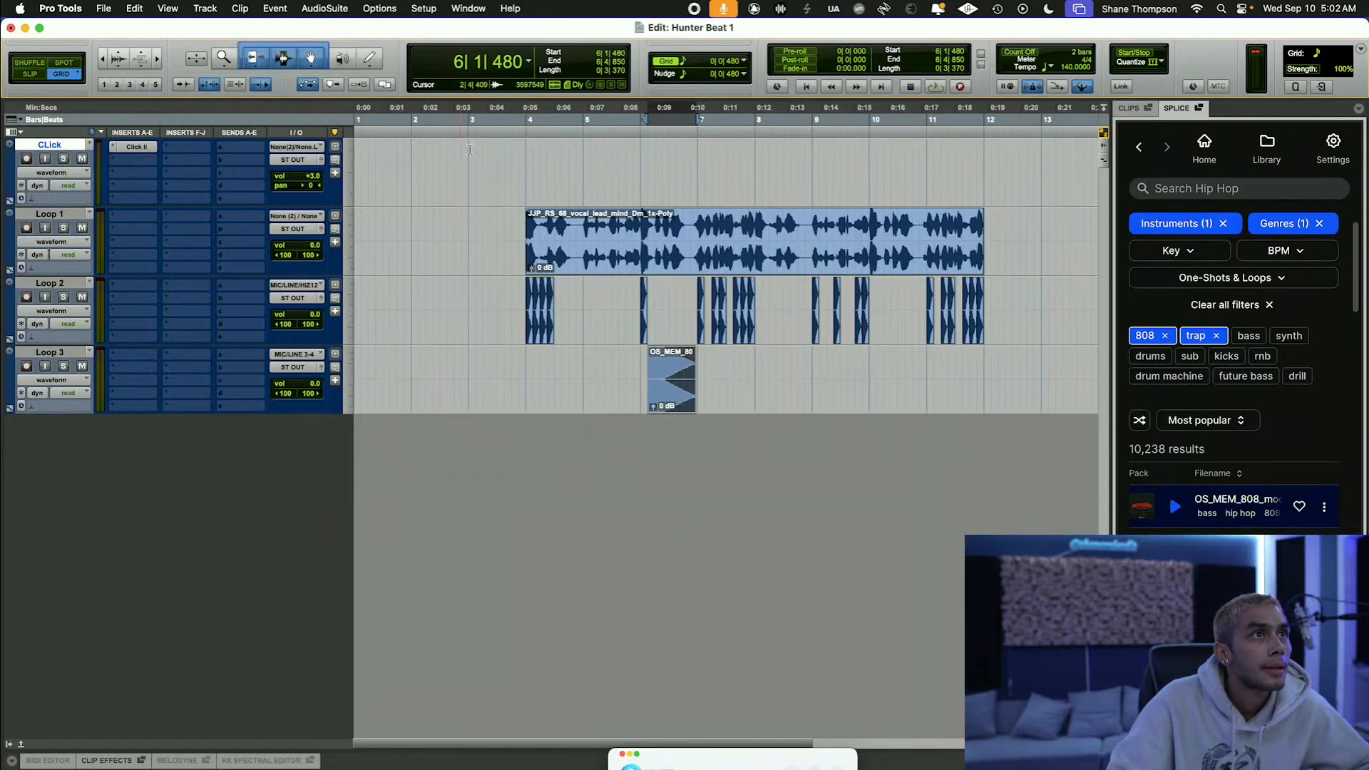
drag(526, 114, 986, 117)
key(space)
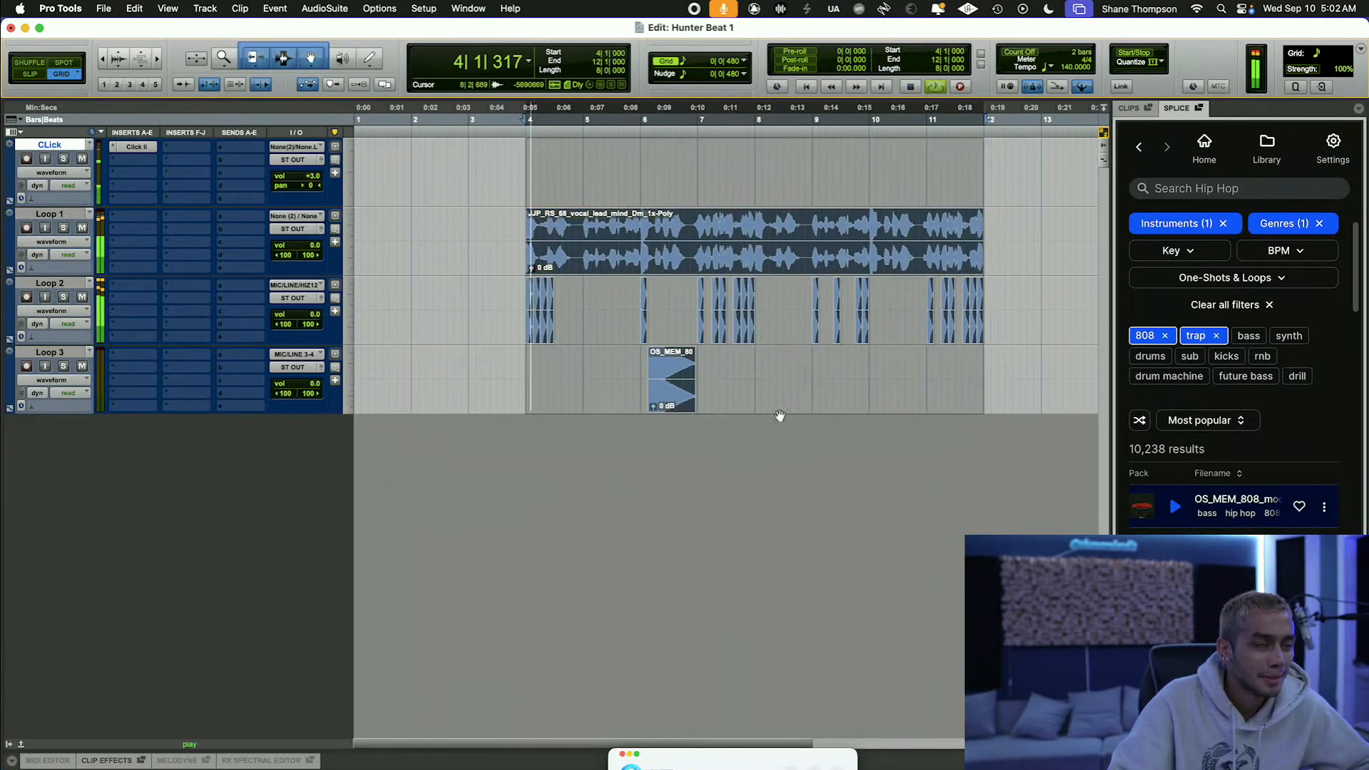
key(t)
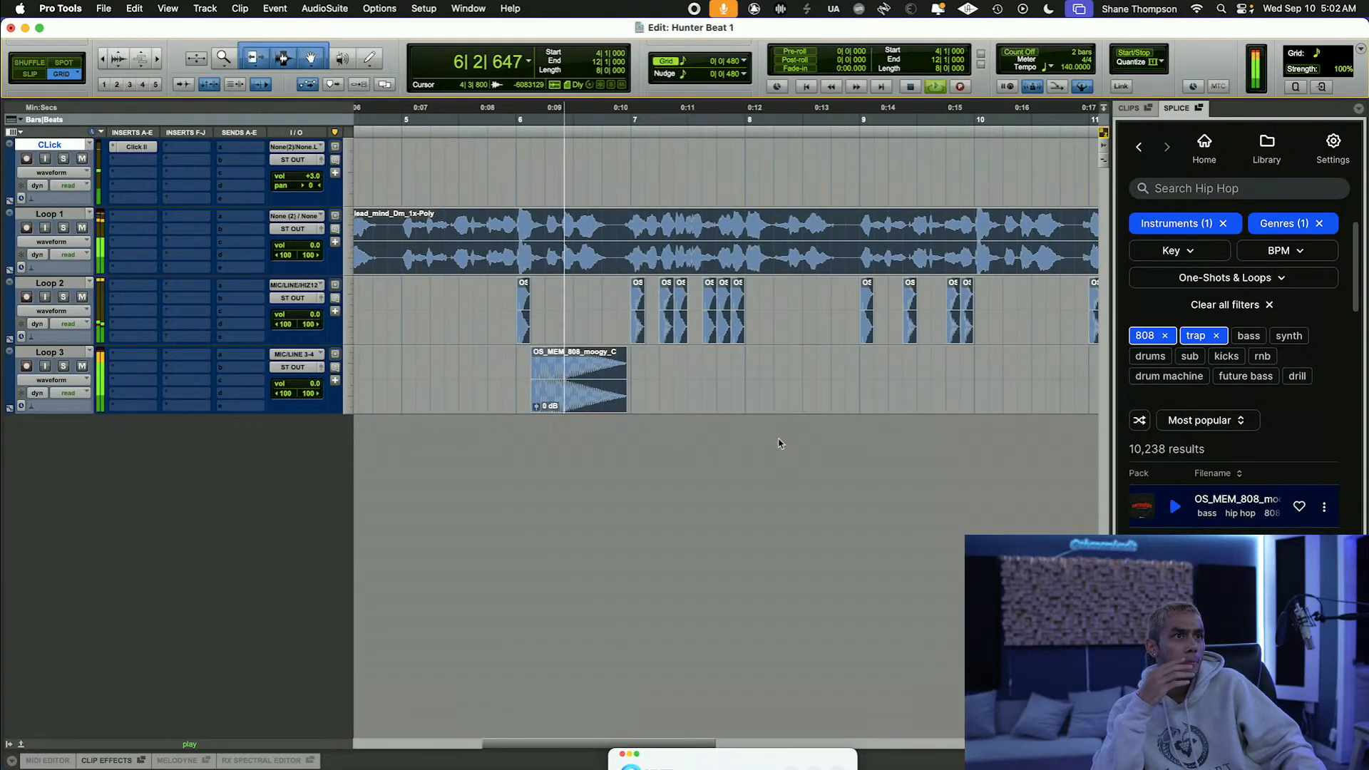
key(space)
drag(560, 401, 544, 401)
Step: Select bars 4 to 12 and play the range to hear the 808 against the other loops
scroll(543, 393, left, 5)
scroll(641, 125, right, 7)
drag(535, 115, 942, 199)
key(space)
scroll(734, 396, left, 2)
scroll(706, 400, left, 4)
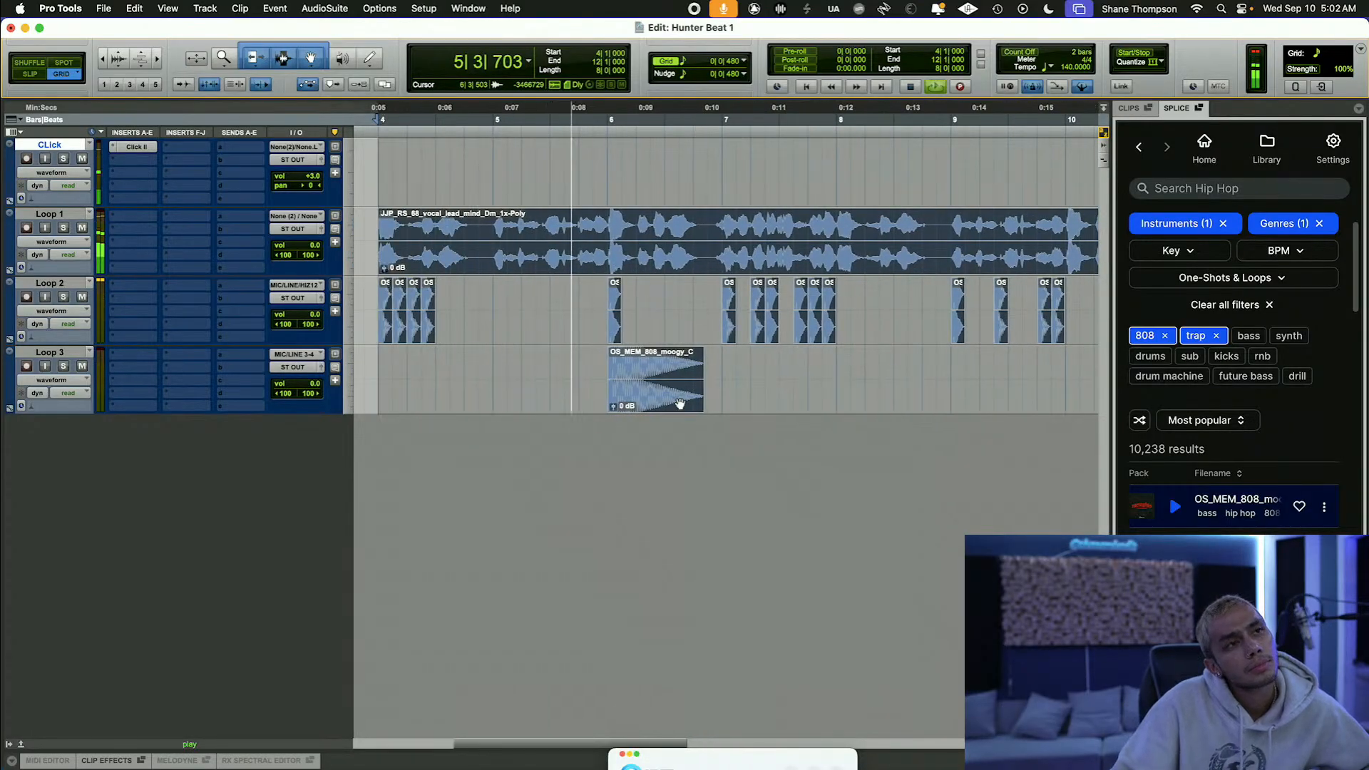
scroll(692, 405, right, 5)
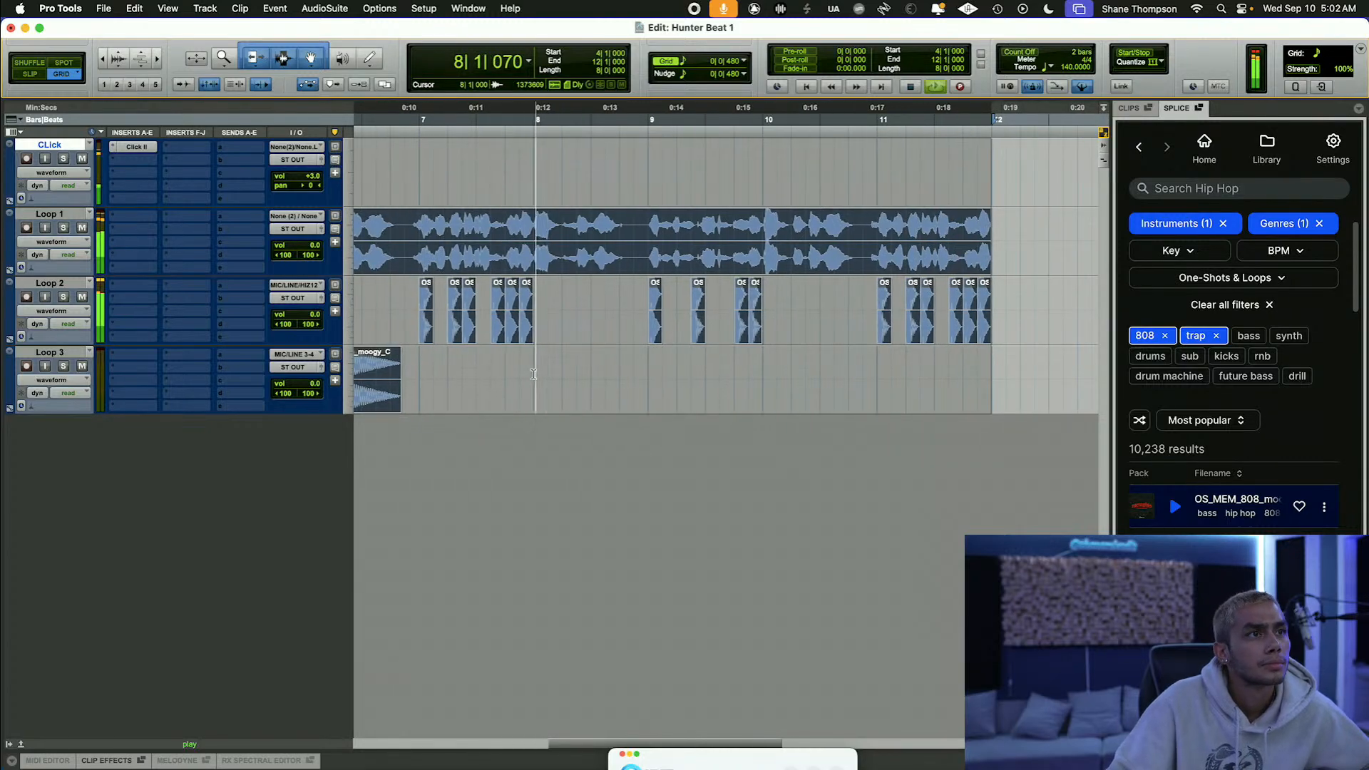
Step: Try pasting the copied clip onto Loop 3 at bar 8, then delete it
drag(534, 375, 589, 383)
right_click(558, 384)
click(589, 400)
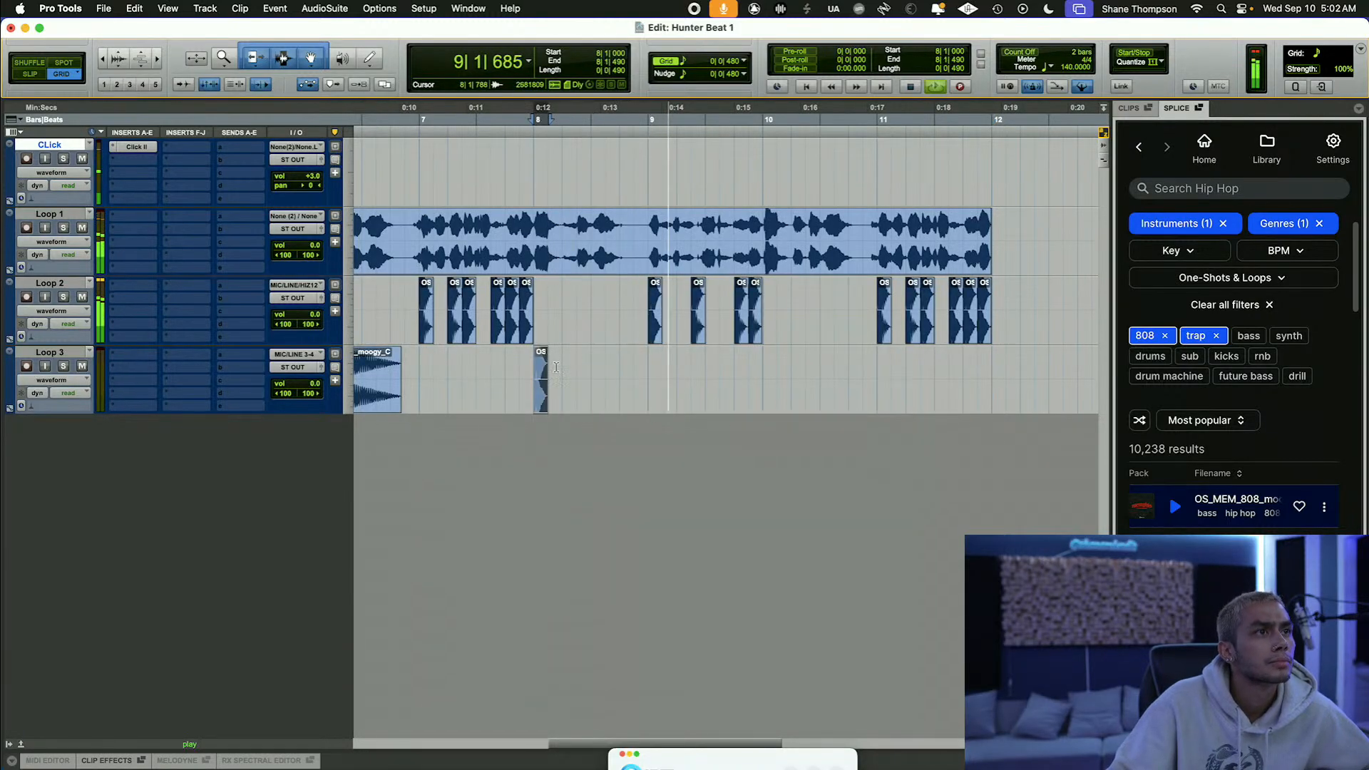
click(553, 370)
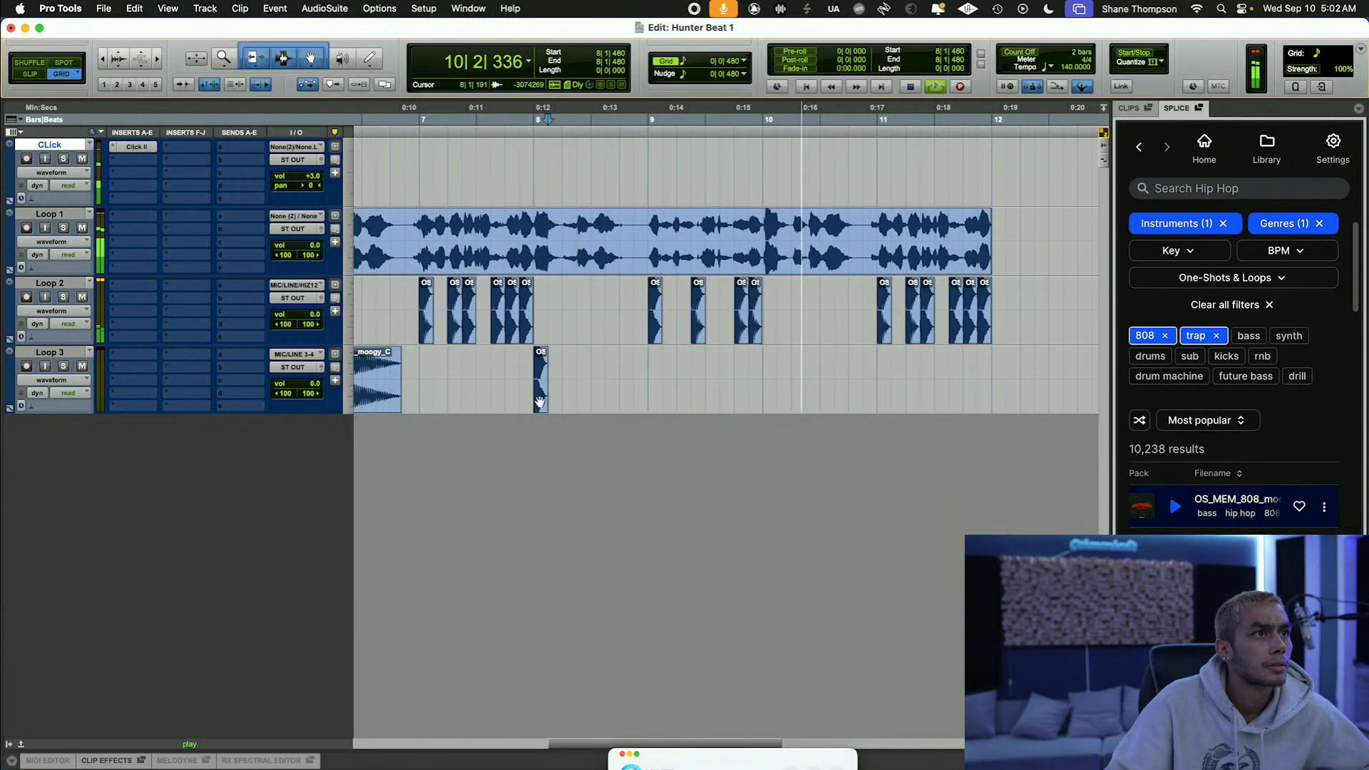
scroll(540, 402, left, 3)
key(Delete)
Step: Try copying the bar 6 808 clip on Loop 3 and pasting it, then undo the paste
click(556, 398)
right_click(558, 398)
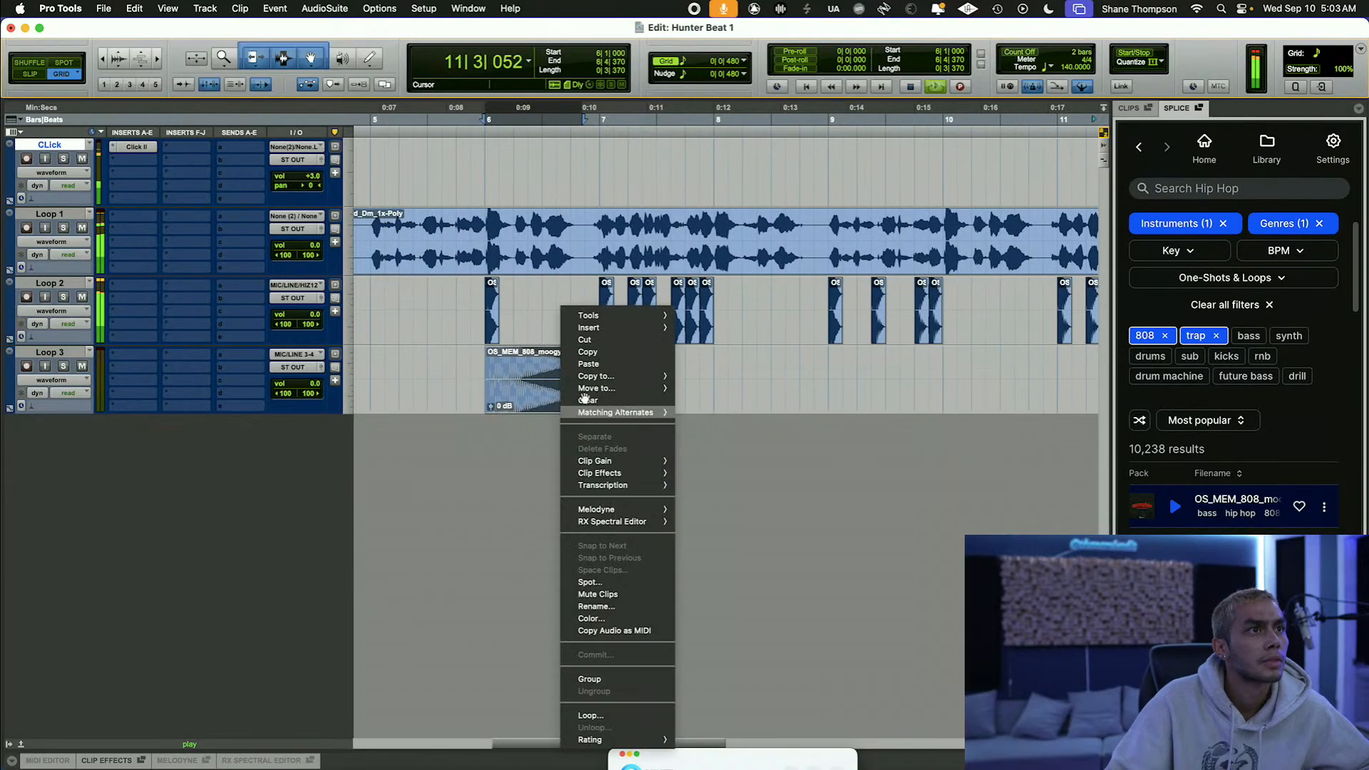
click(589, 353)
key(super+v)
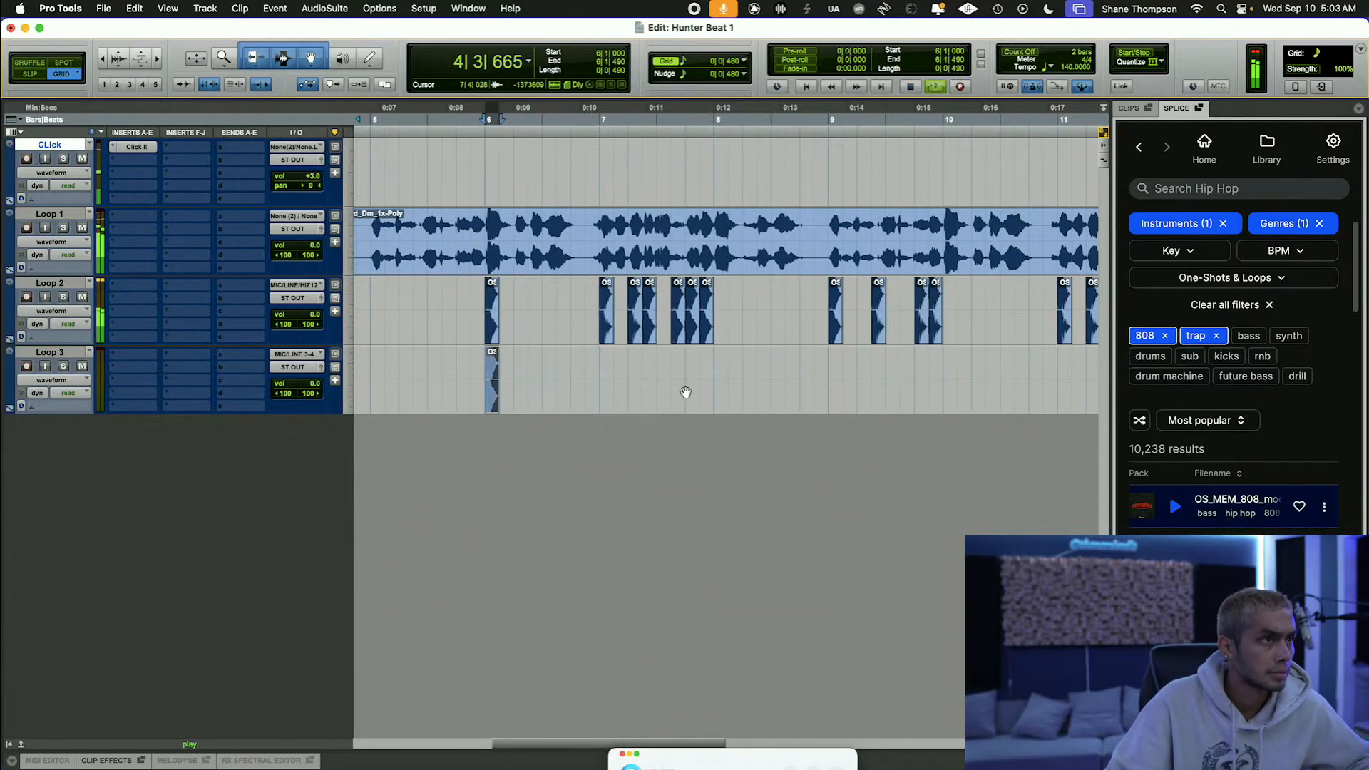
key(super+z)
Step: Copy the bar 6 808 clip and paste it on Loop 3 at 7|4|480
right_click(558, 369)
click(557, 363)
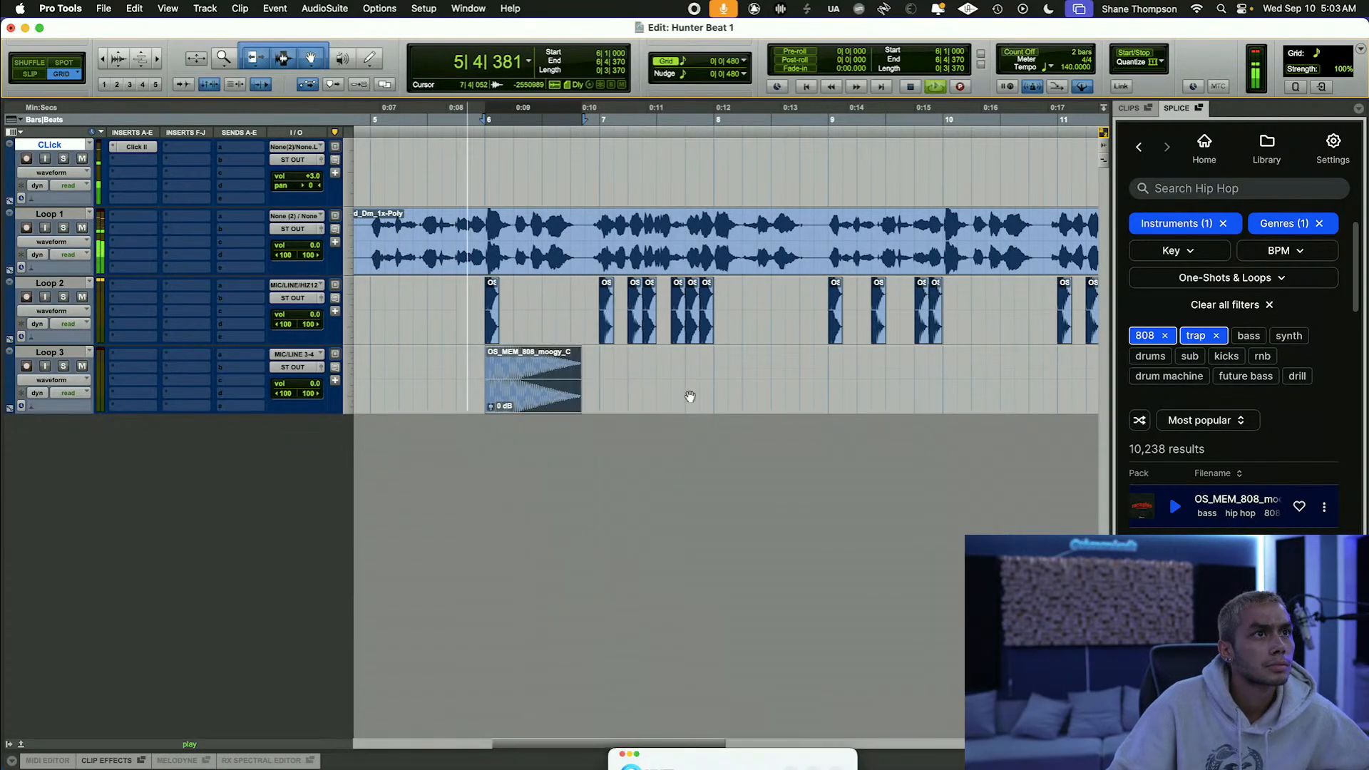
right_click(728, 350)
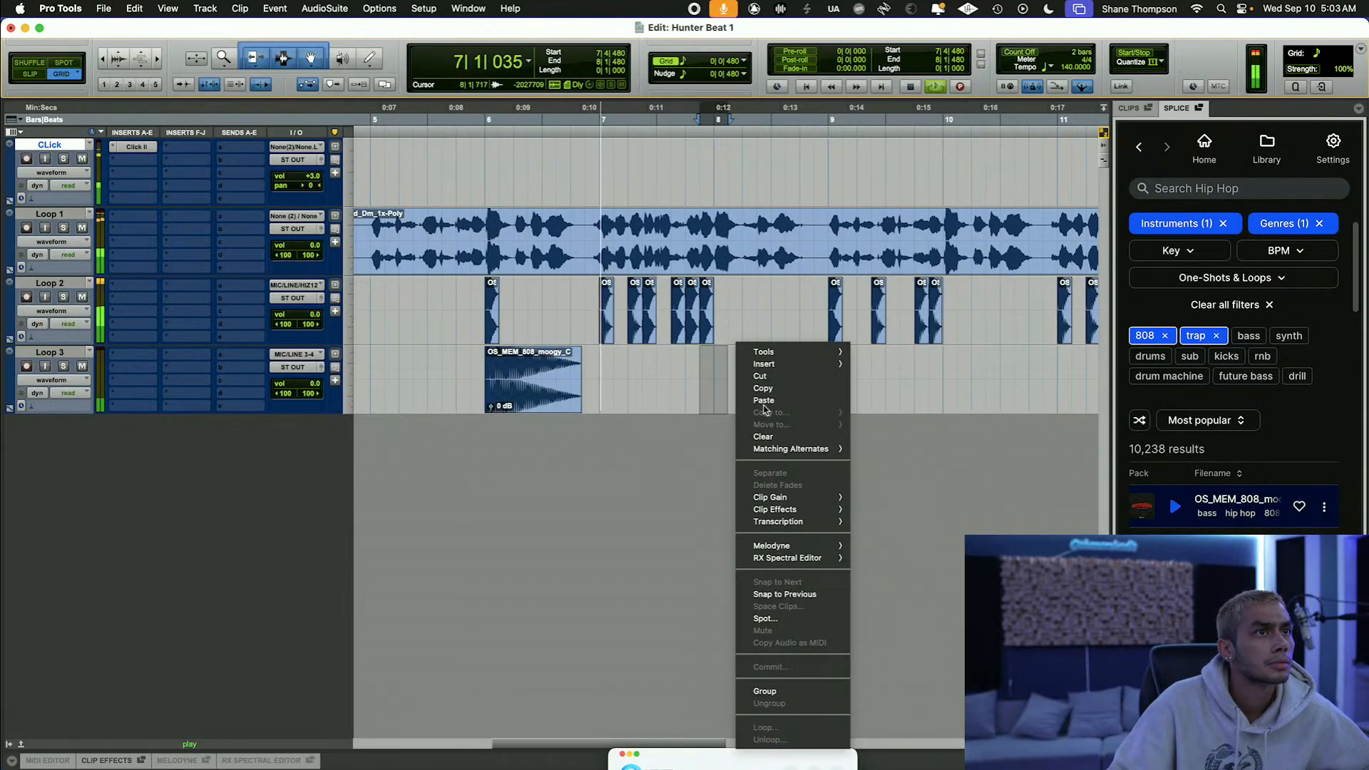
click(765, 405)
drag(766, 406, 739, 405)
Step: Move the second 808 clip on Loop 3 to the start of bar 8 and play from 5|3|480
click(515, 124)
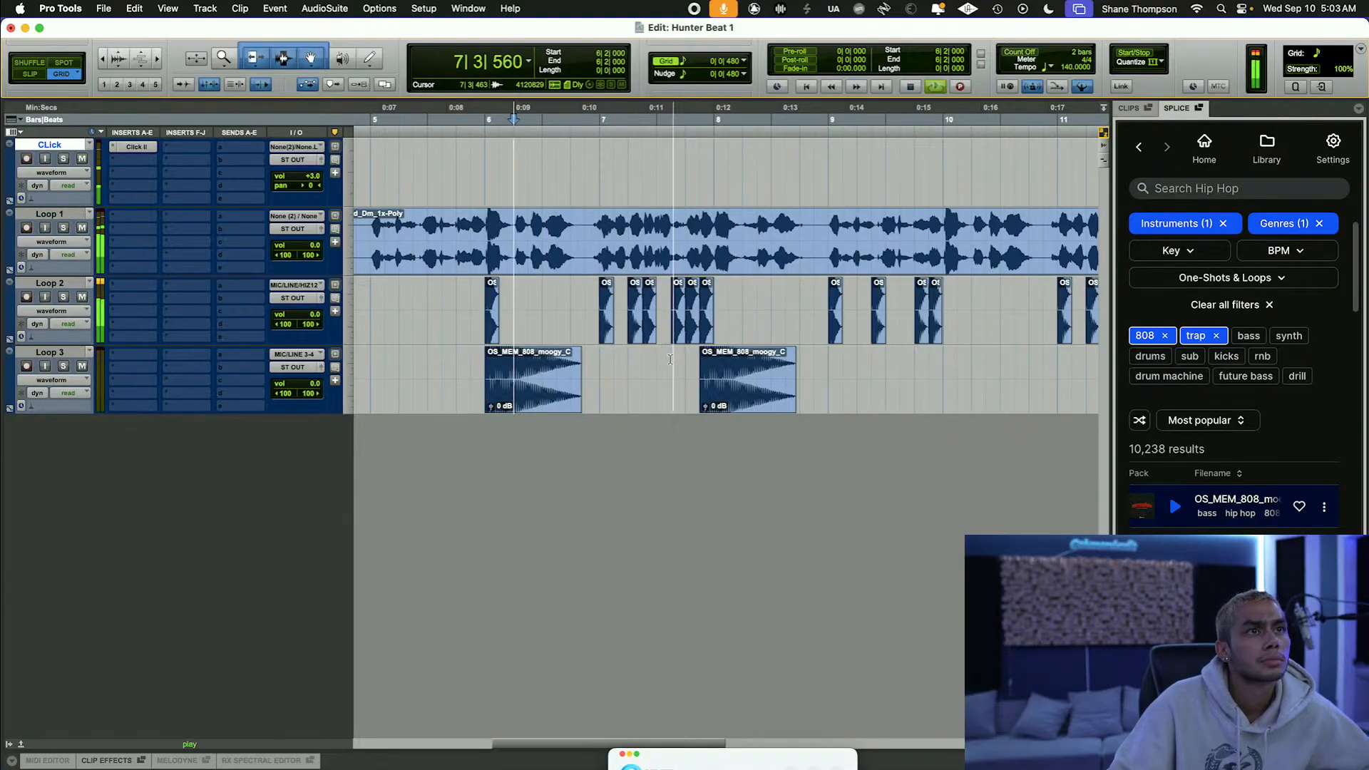
key(space)
drag(724, 398, 733, 398)
key(space)
click(440, 117)
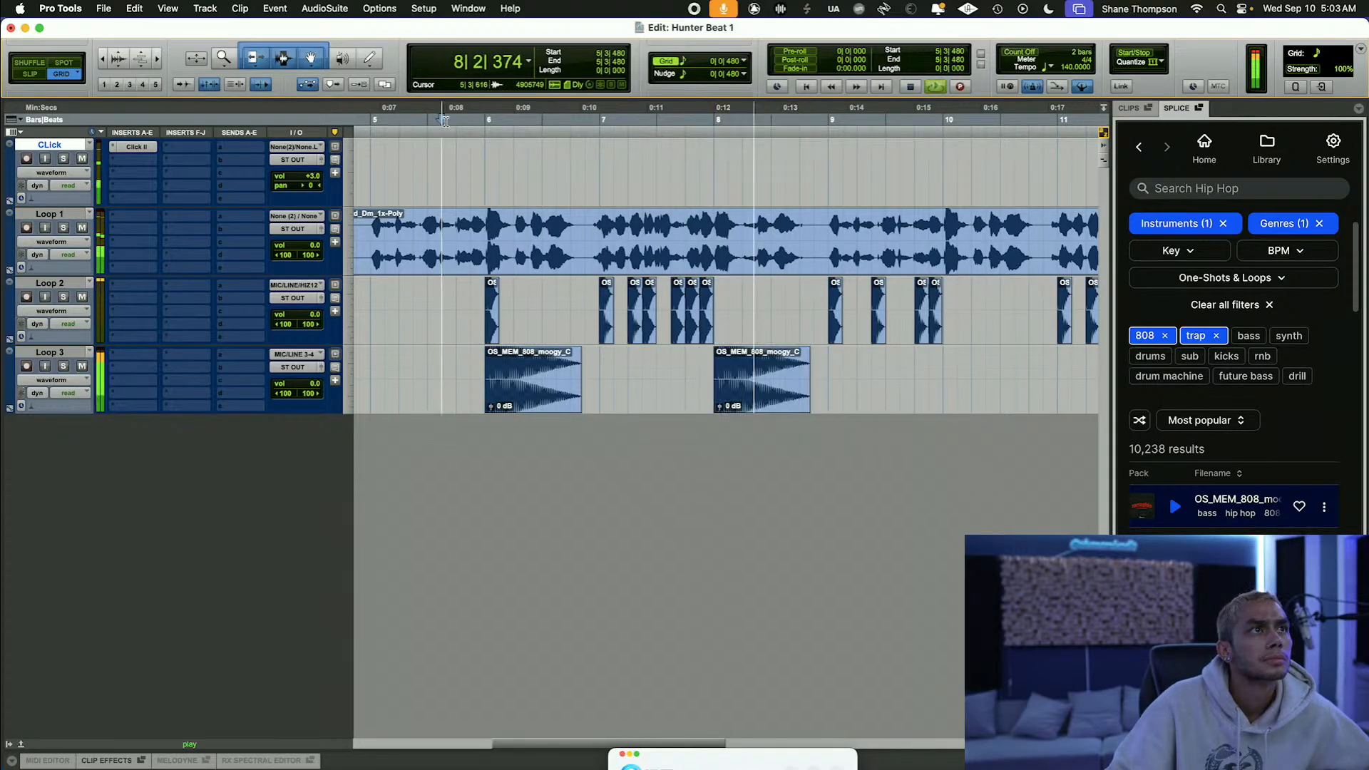
Step: Audition the bar 6 clip on Loop 2 half a beat earlier, then move it back to bar 6
key(r)
key(t)
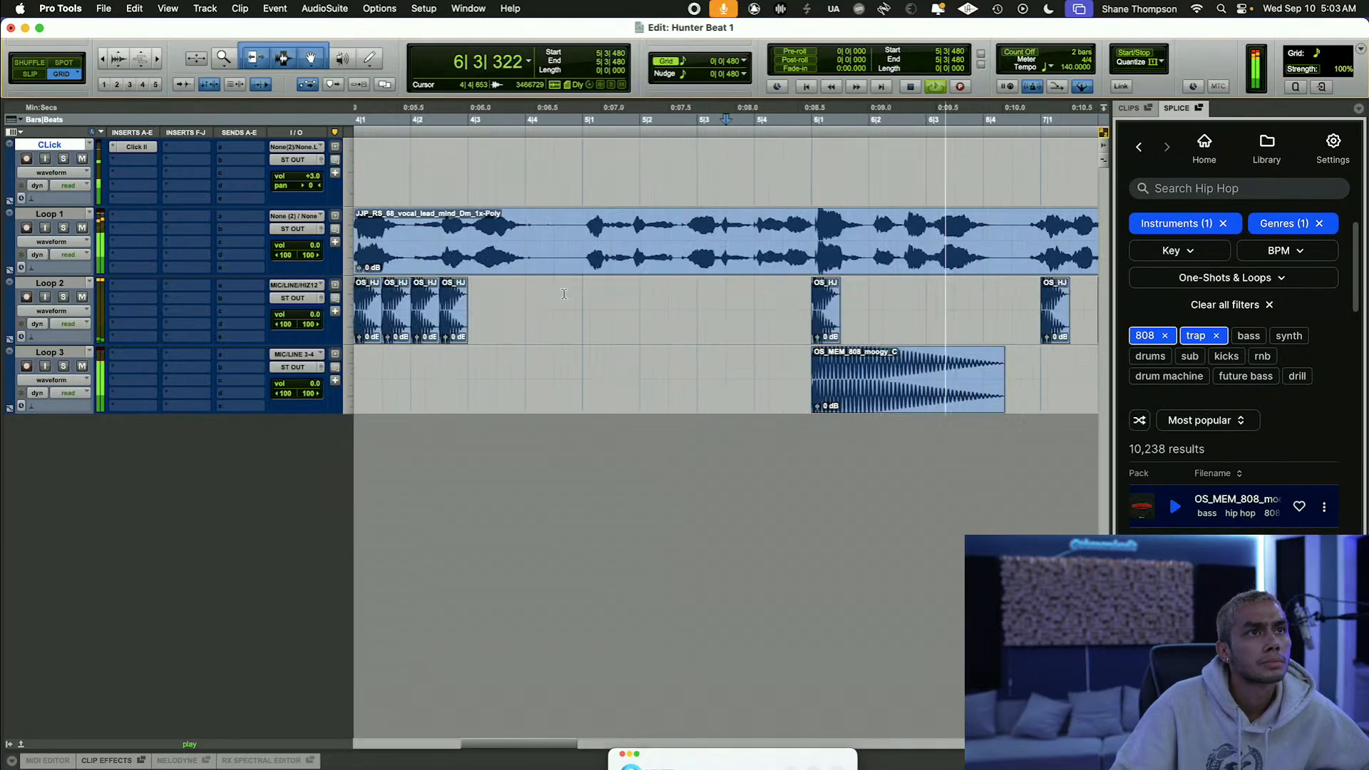
drag(827, 334, 799, 334)
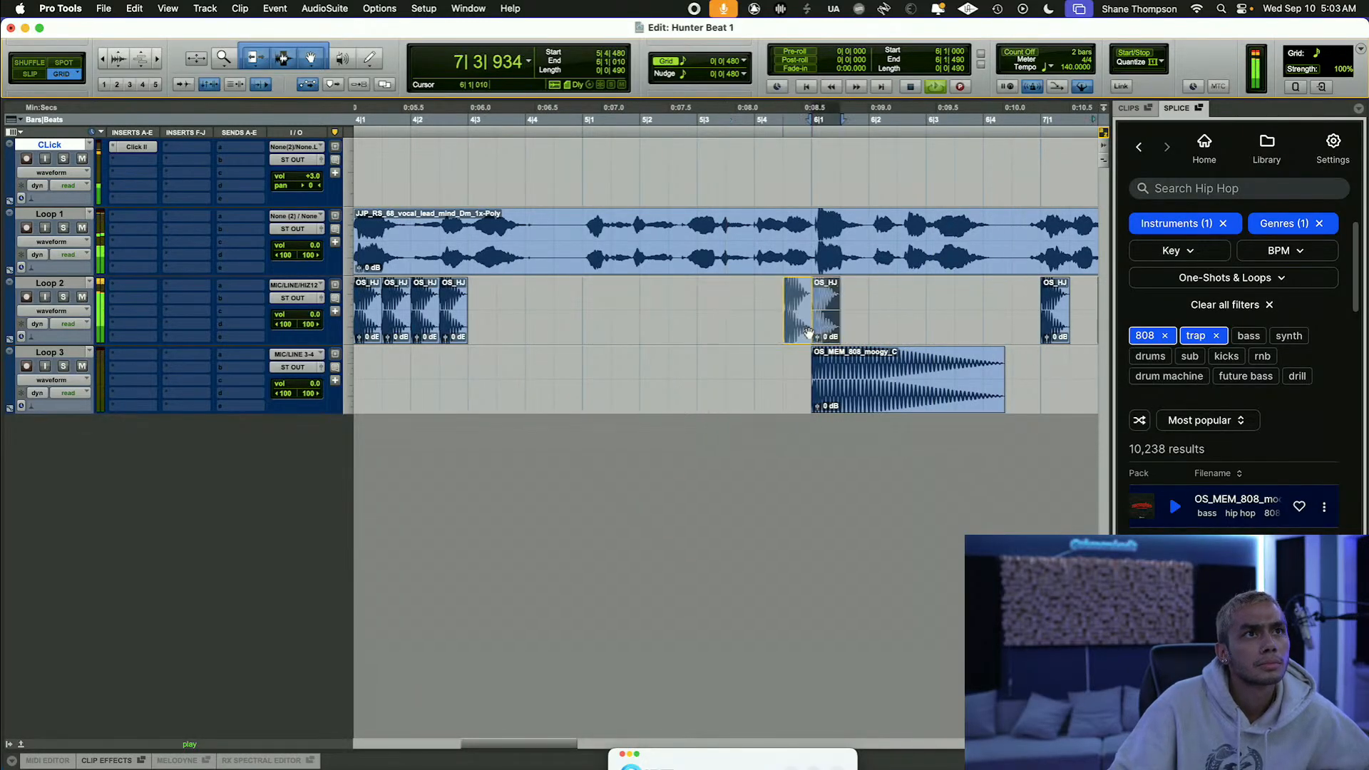
key(r)
click(513, 144)
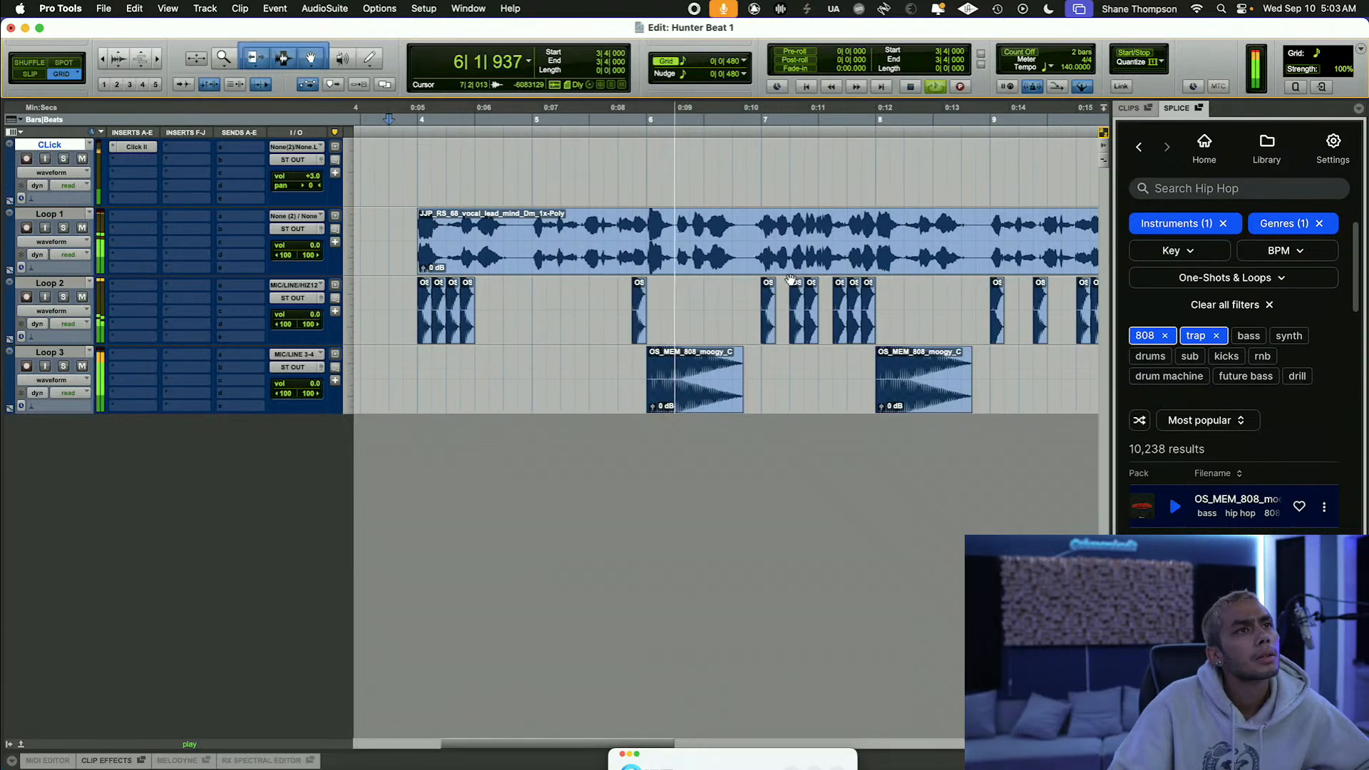
drag(641, 333, 656, 334)
scroll(801, 374, right, 5)
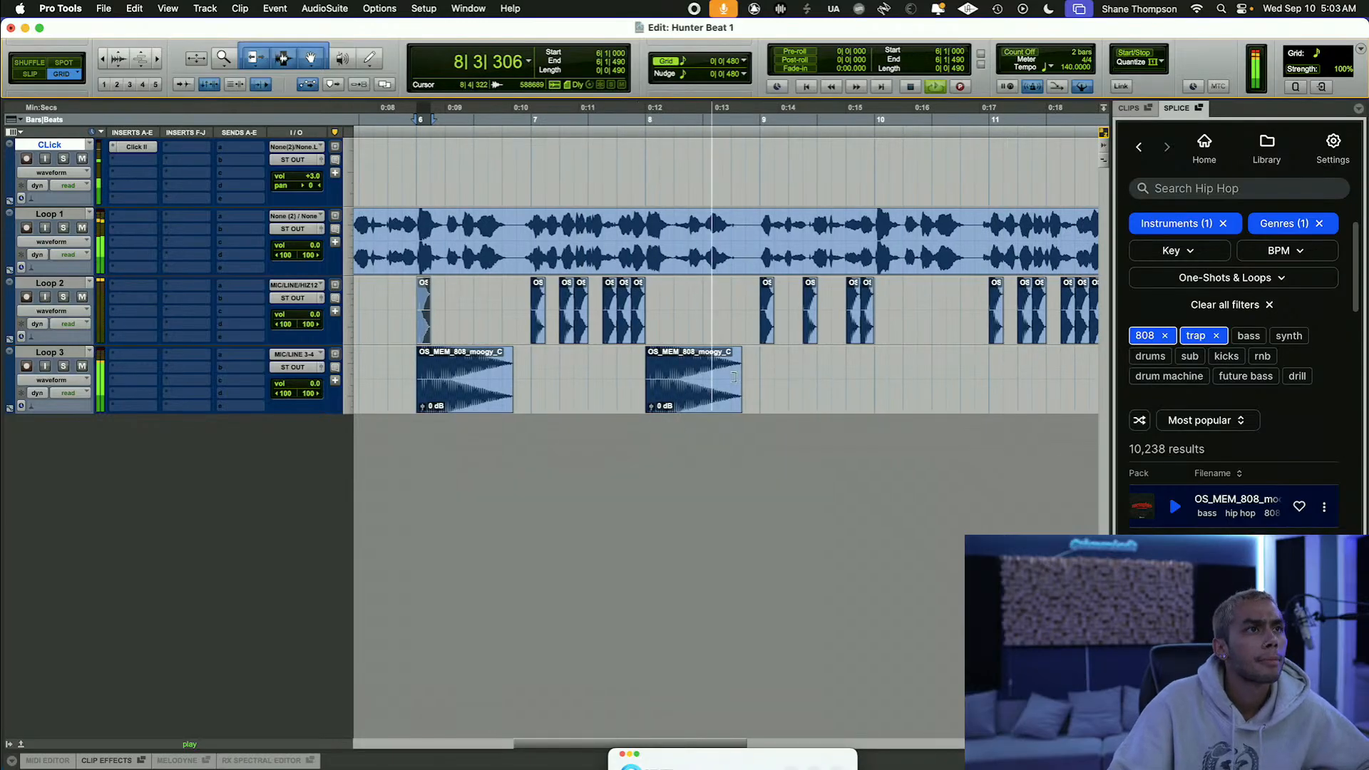
Step: Move the second 808 clip on Loop 3 half a beat earlier to 7|4|480 and play from 5|4|000
click(508, 401)
drag(653, 382, 638, 382)
click(398, 139)
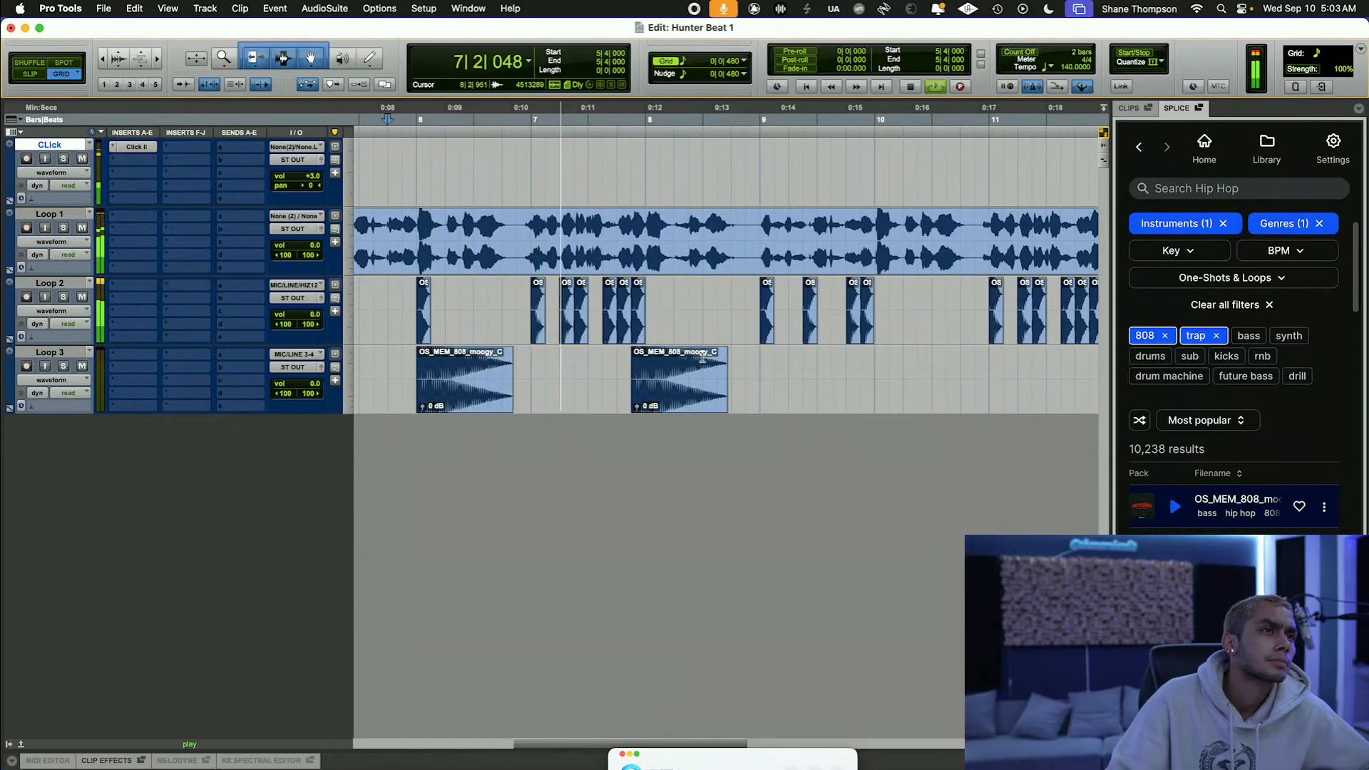
Step: Delete the Loop 2 clip just before bar 8 and play from 5|4|000
click(639, 331)
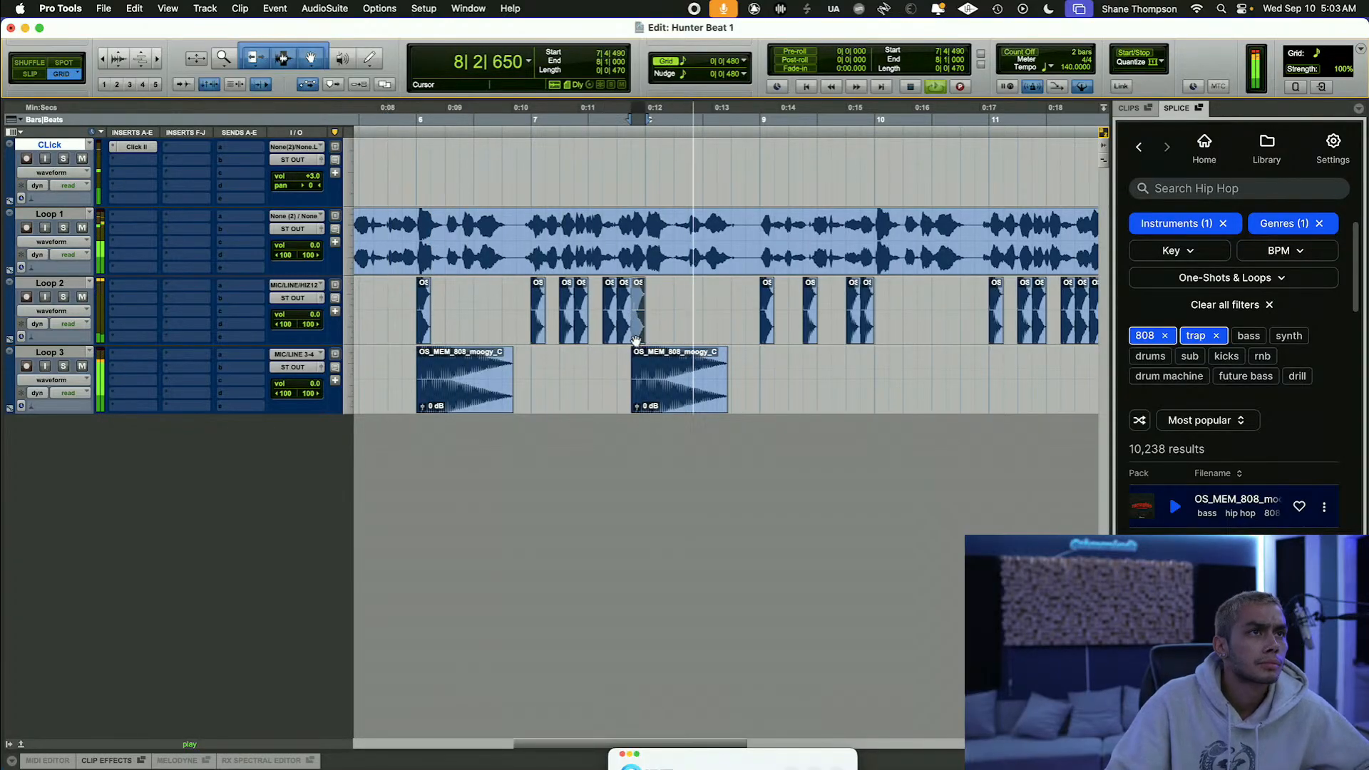
key(Delete)
click(406, 142)
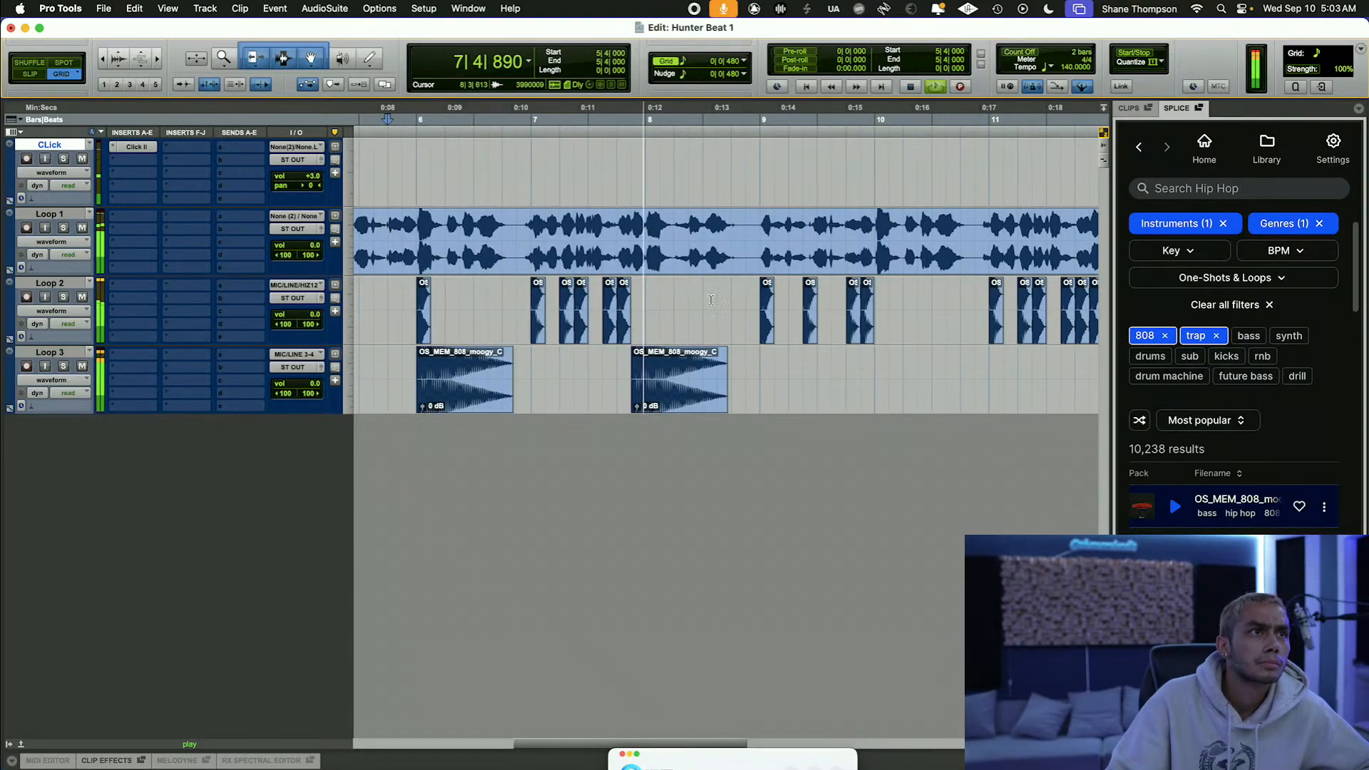
Step: Shift the remaining bar 7 clips on Loop 2 half a beat earlier and duplicate the last one at 7|4|000
click(531, 337)
drag(529, 338, 522, 340)
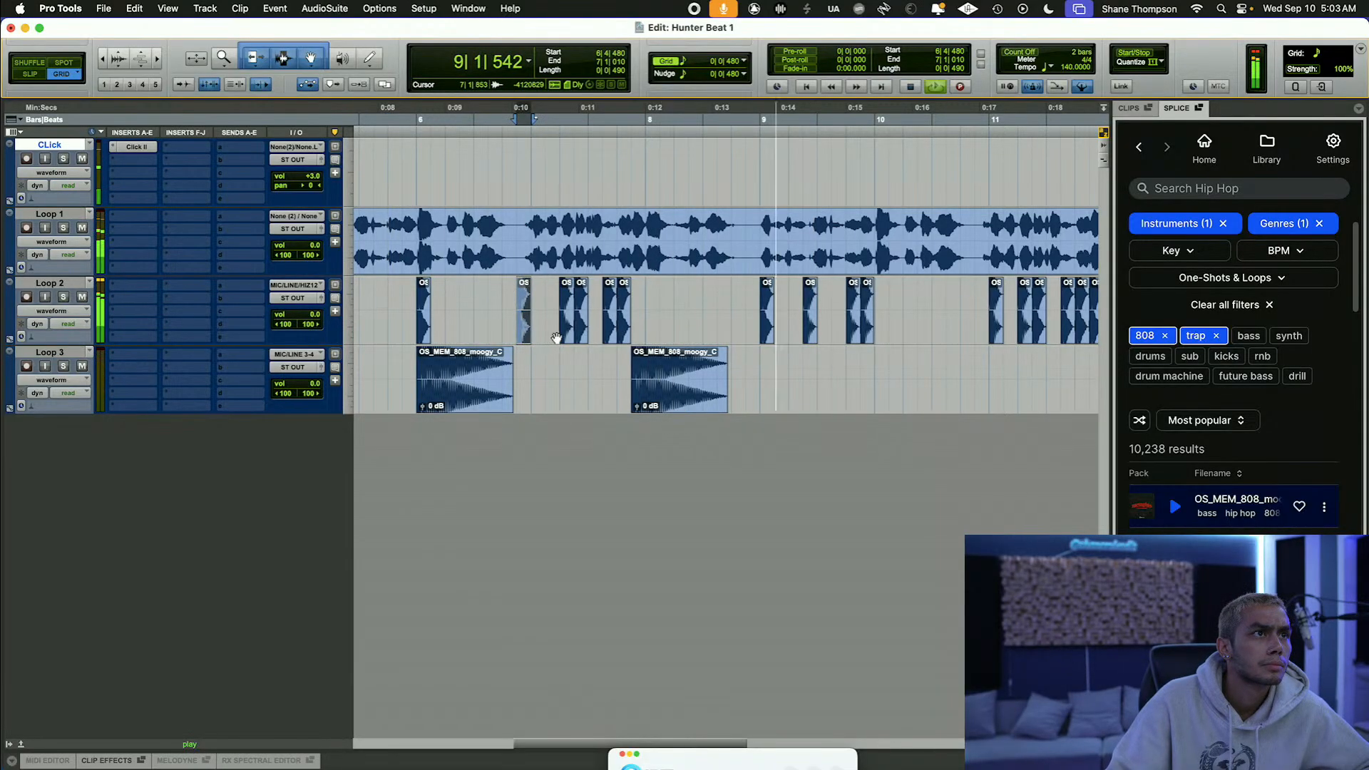
click(561, 339)
shift+click(524, 339)
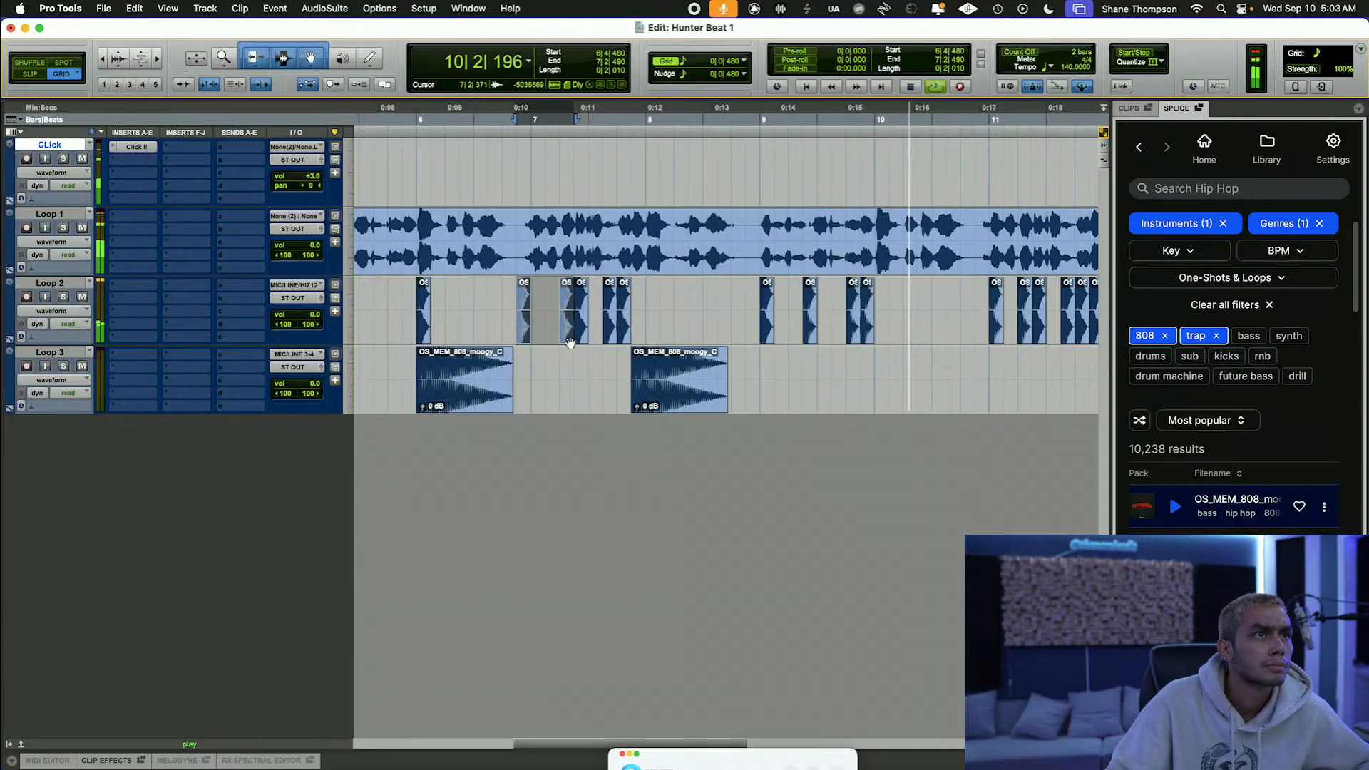
drag(524, 339, 611, 343)
key(super+z)
click(617, 339)
key(super+d)
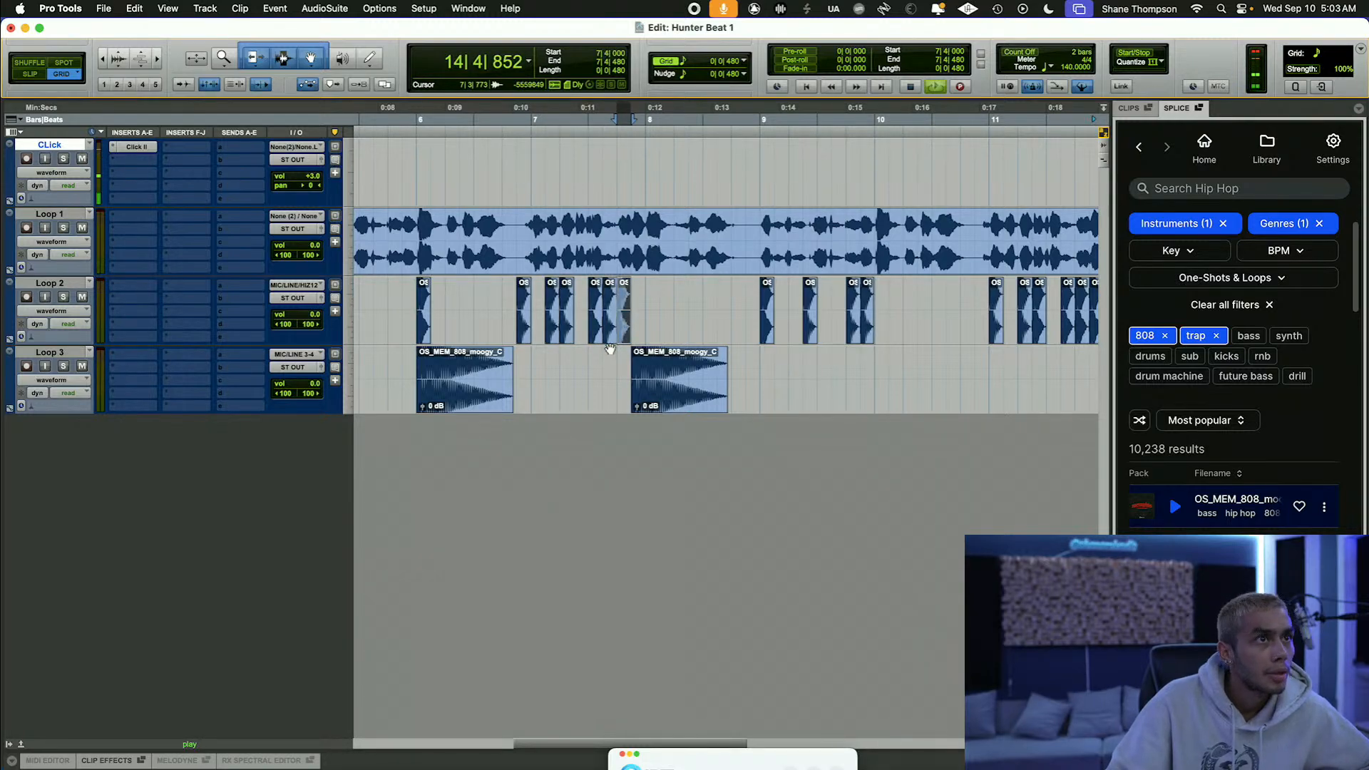
Step: Play the arrangement from 3|4|000 to check the shifted Loop 2 pattern with the 808s
key(r)
click(444, 122)
key(space)
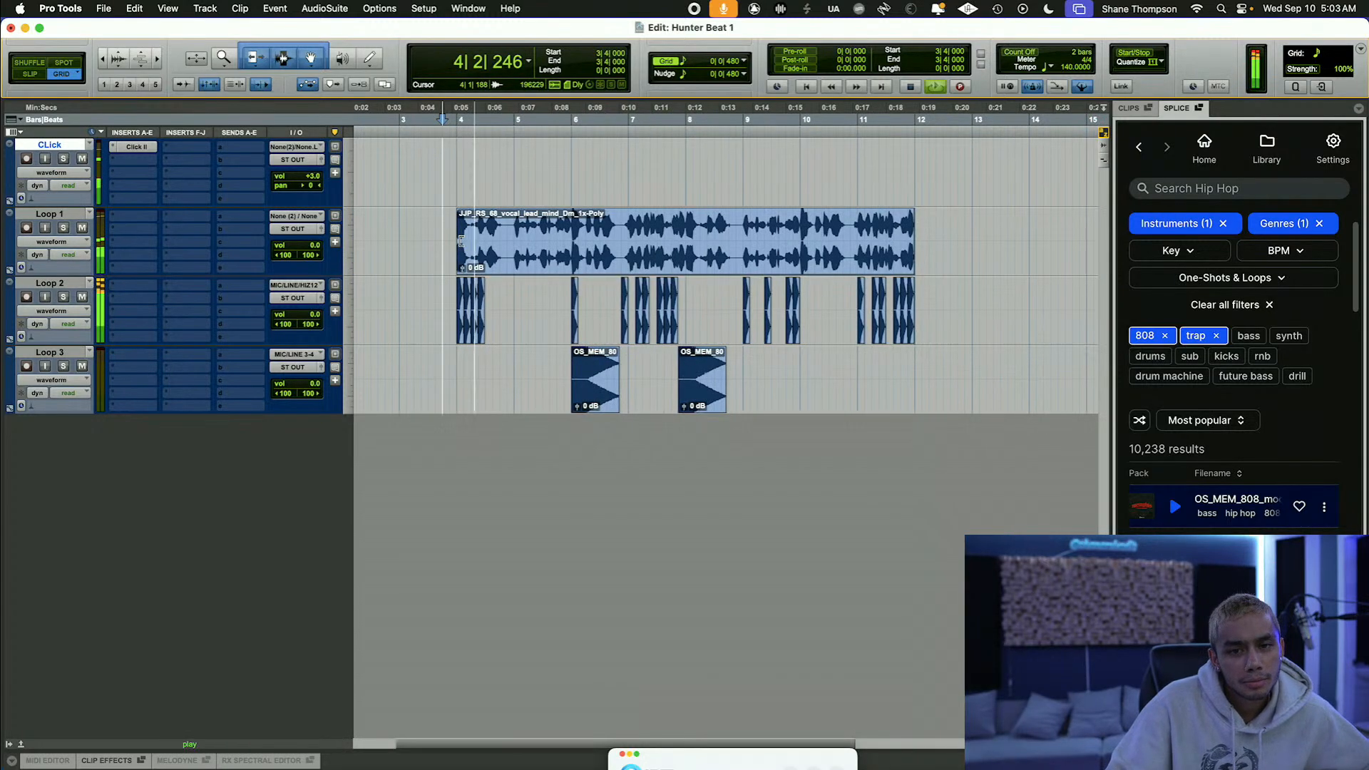
key(t)
scroll(585, 281, right, 5)
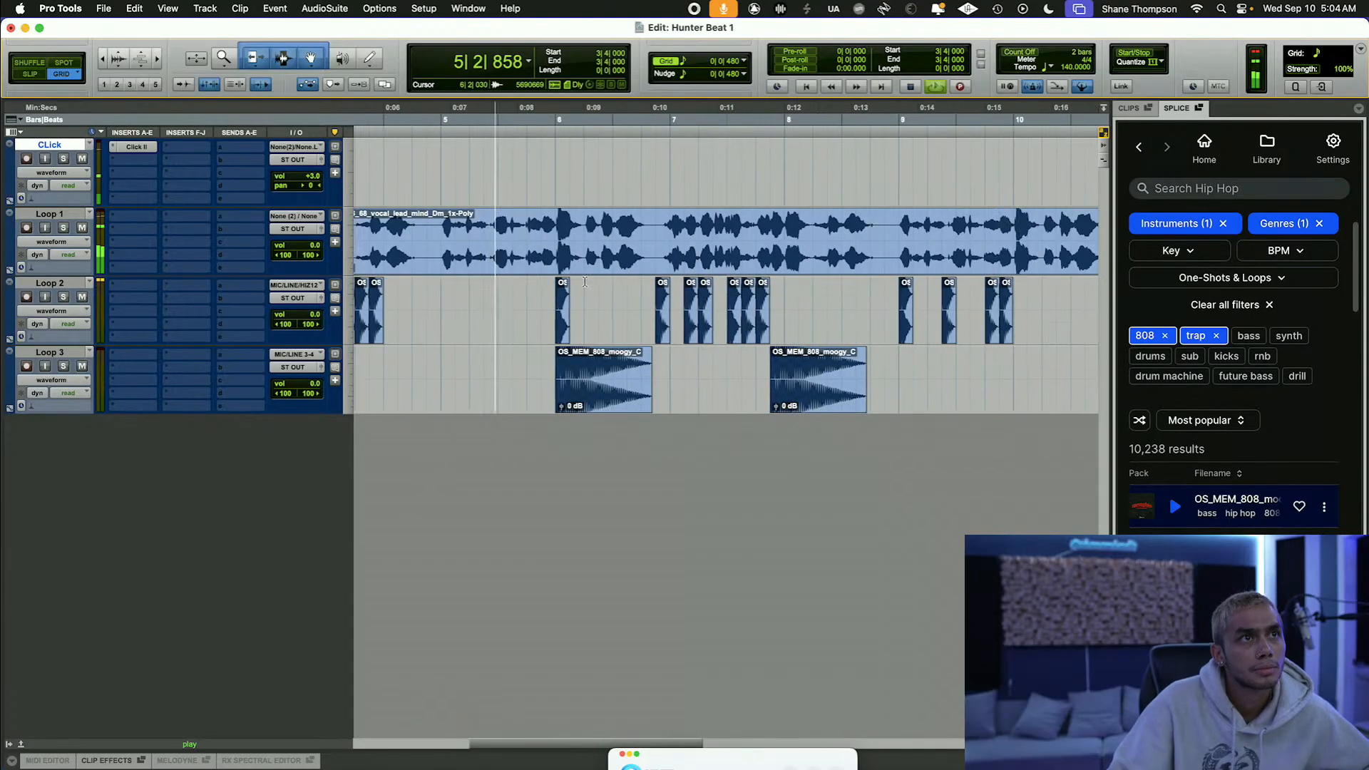
scroll(585, 282, right, 3)
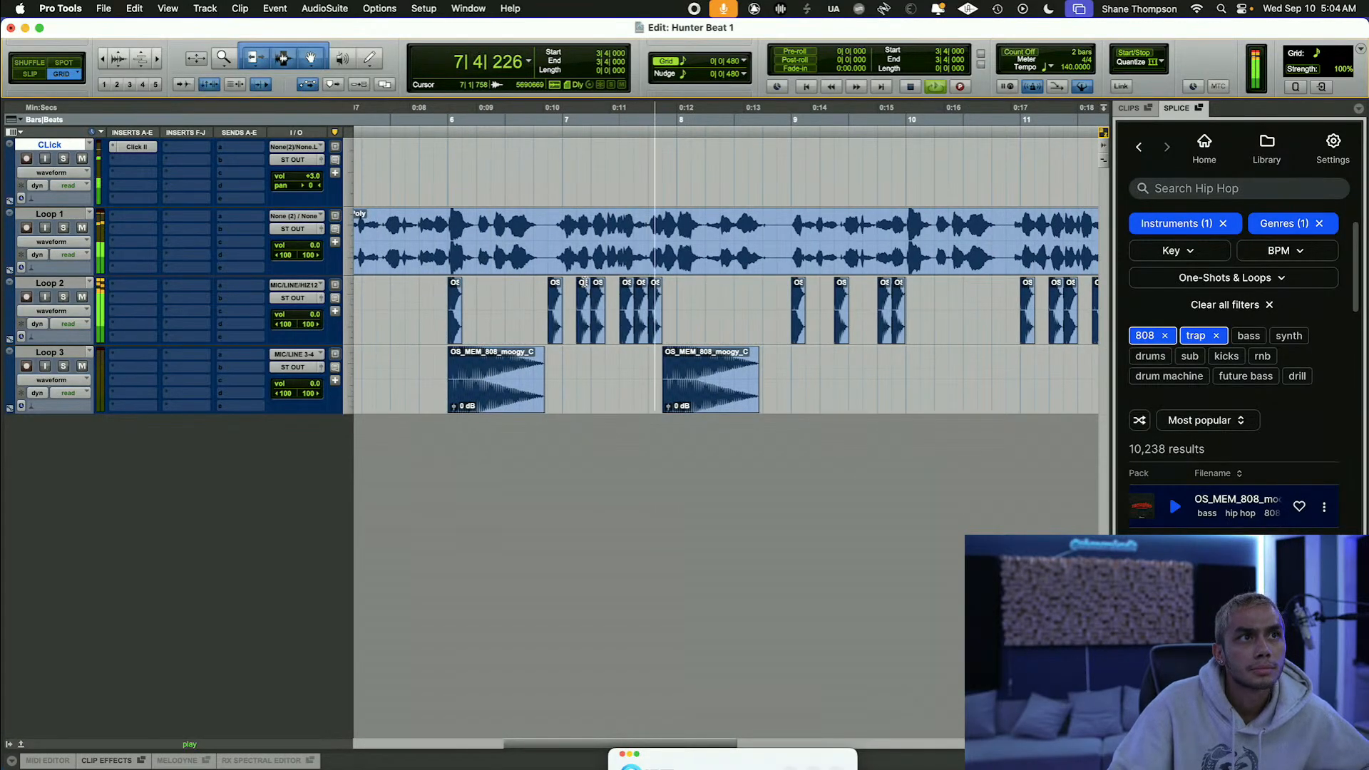
Step: Undo the shifting, duplication and deletion of the bar 7 clips on Loop 2
key(super+z)
key(super+z)
key(super+z)
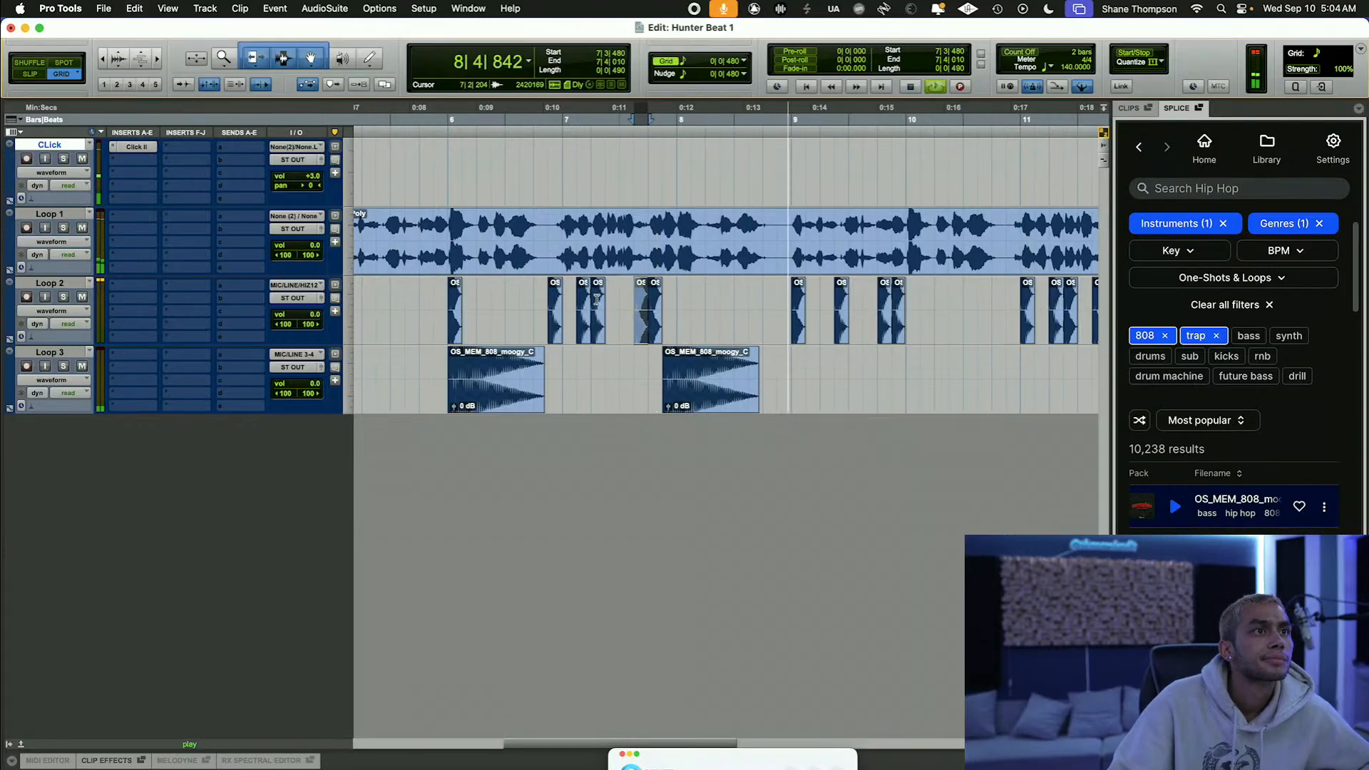
key(super+z)
key(super+z)
key(super+z)
key(super+z)
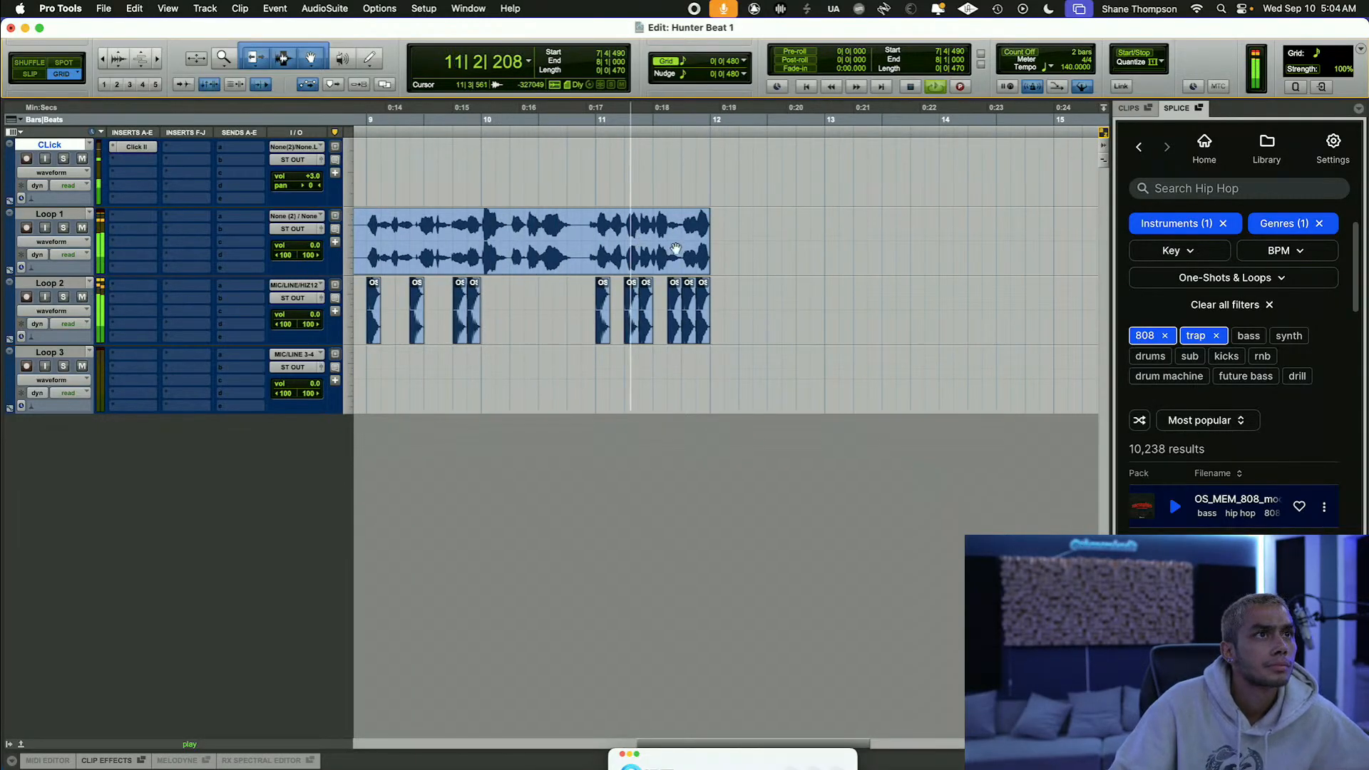
Step: Play the arrangement from 3|4|480 to hear the restored Loop 2 pattern with both 808 clips
scroll(559, 196, left, 10)
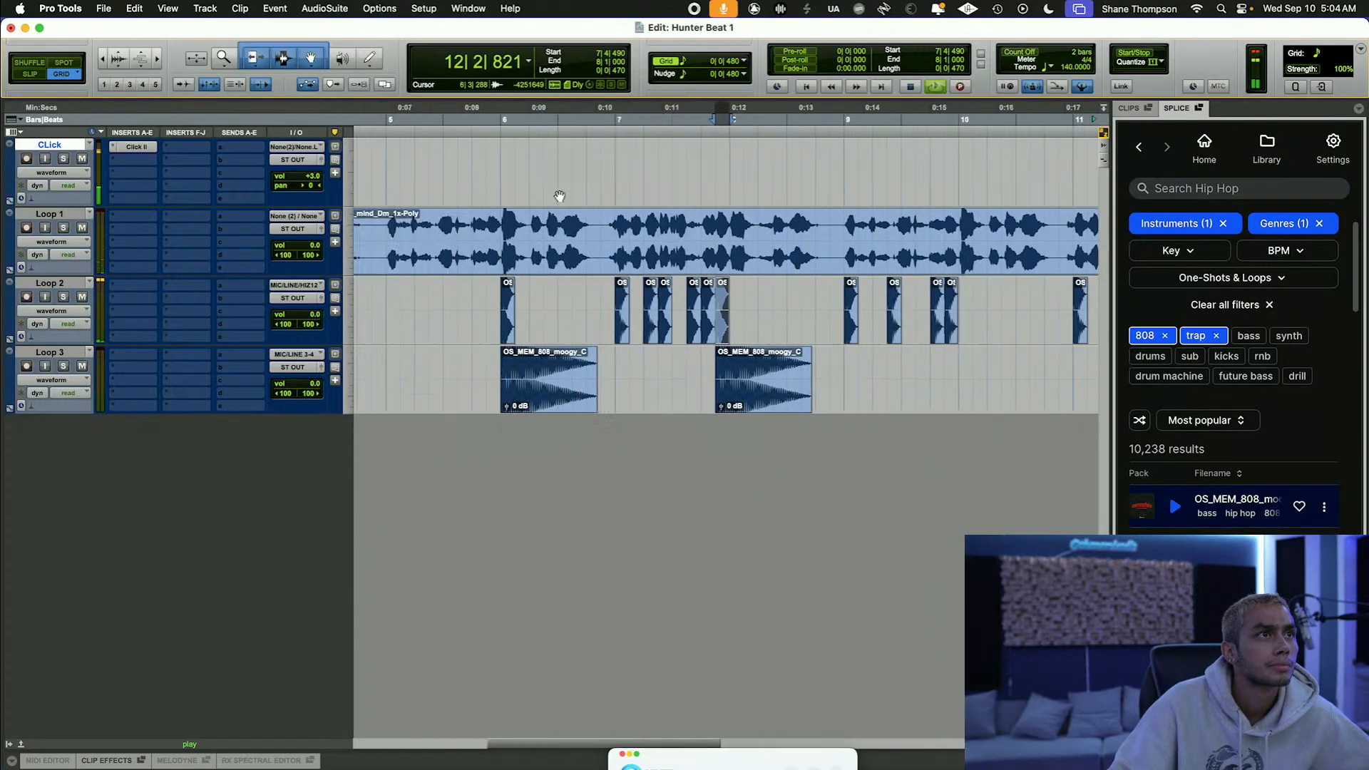
click(545, 115)
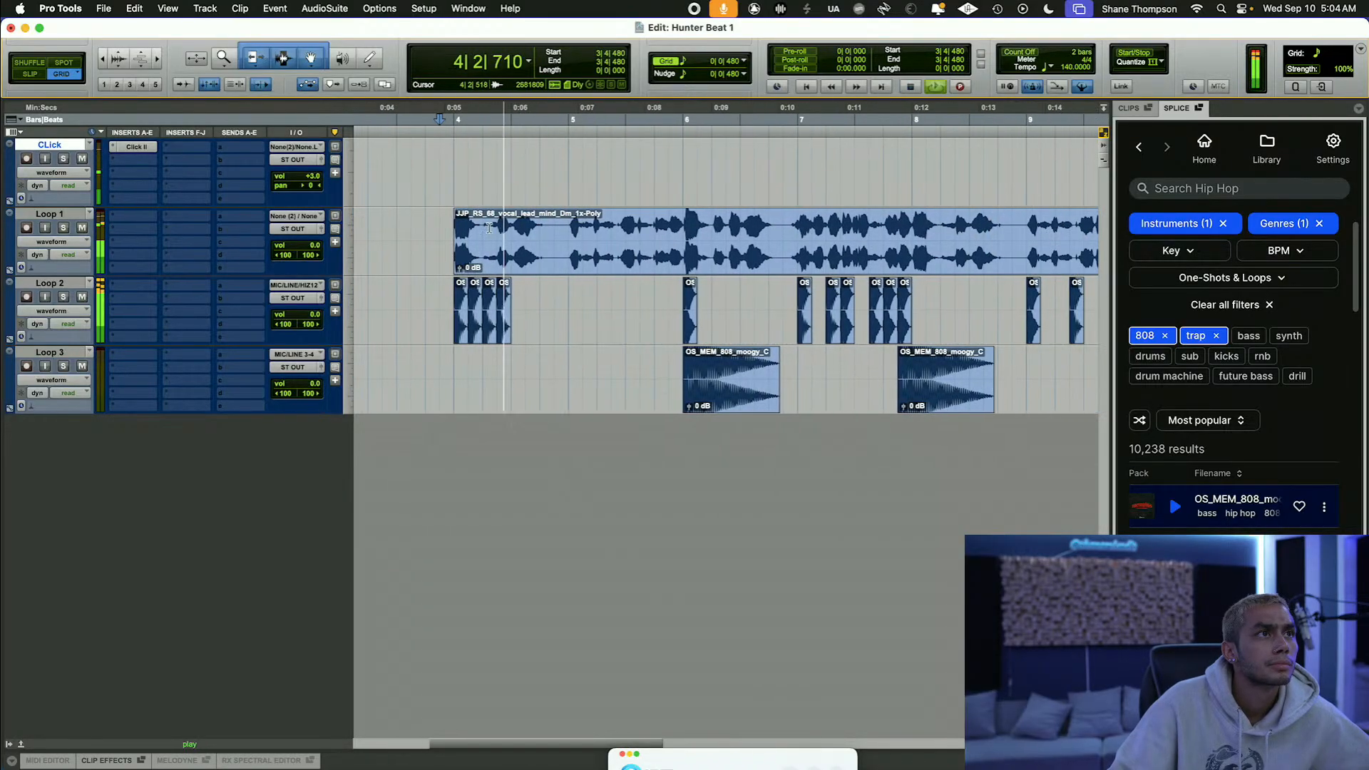
scroll(571, 228, right, 5)
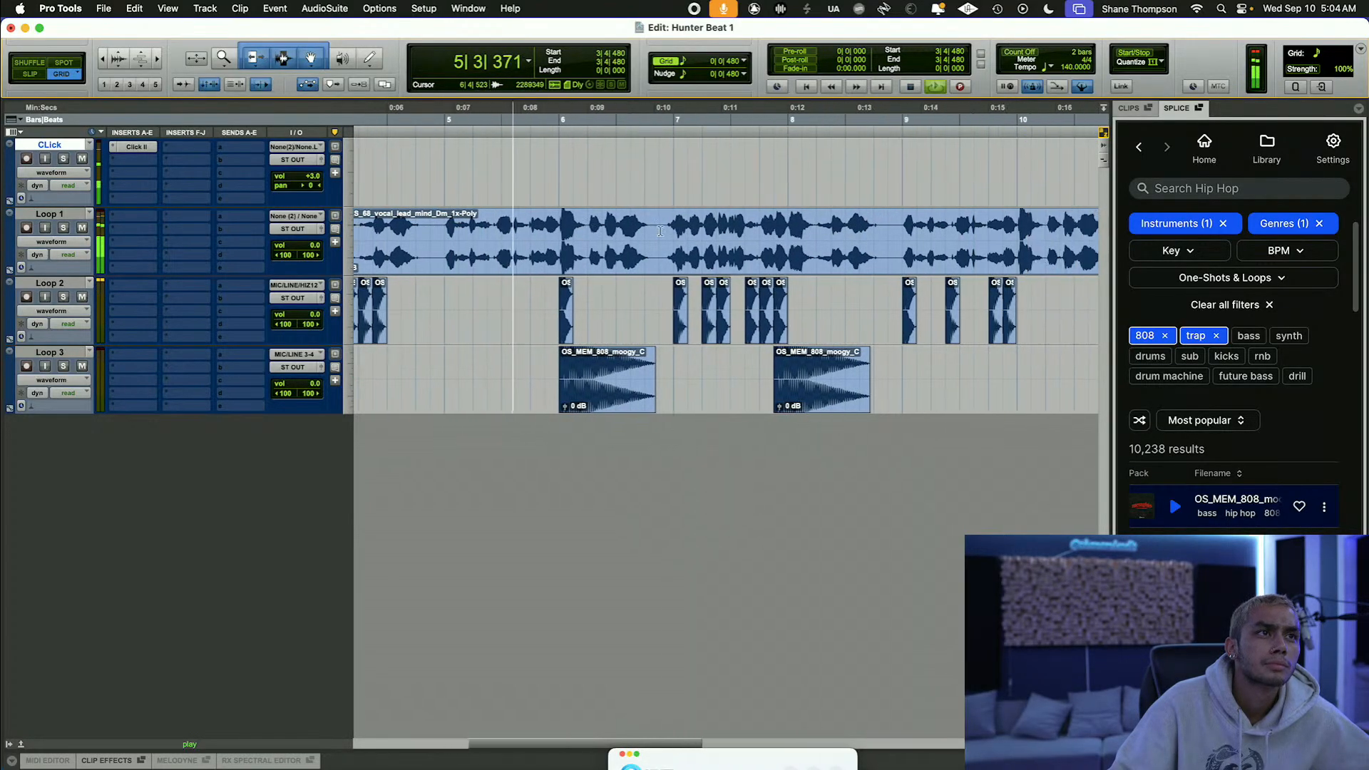
scroll(684, 299, right, 3)
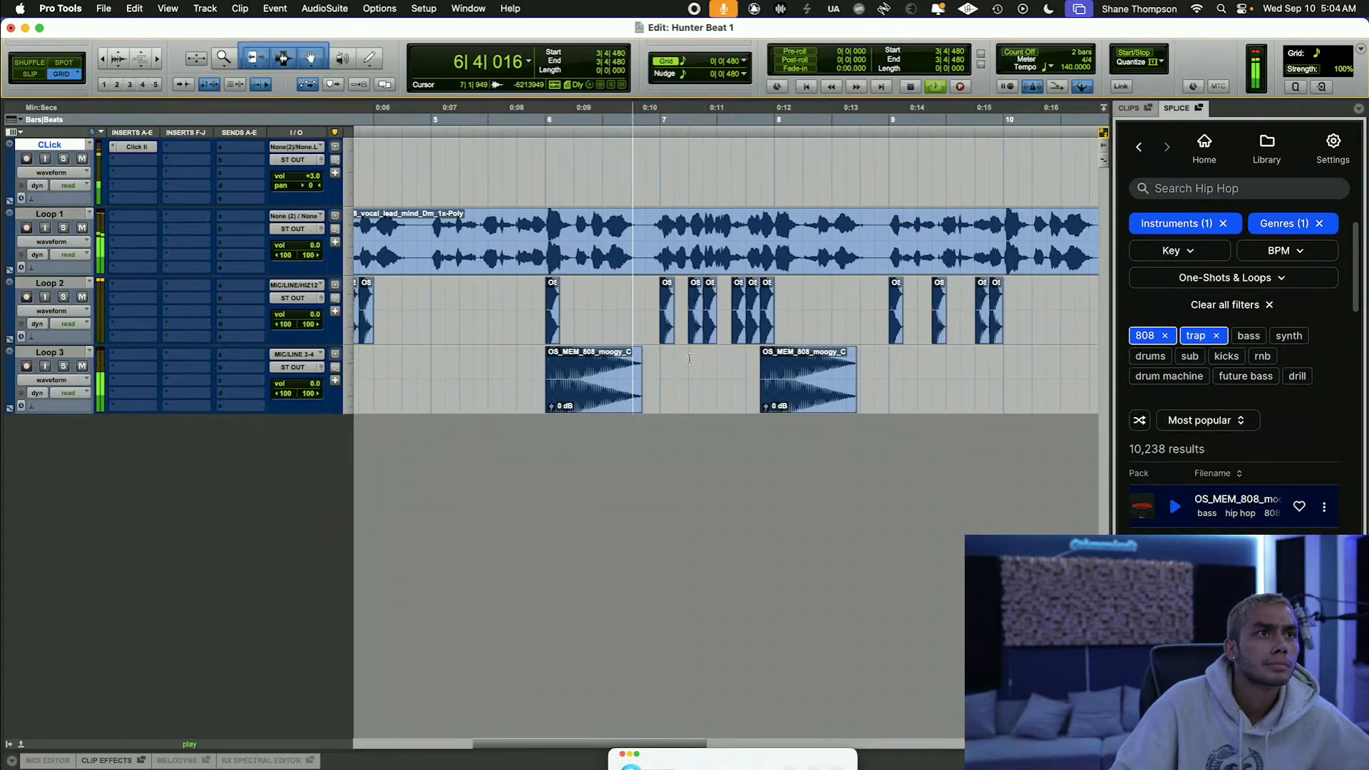
Step: Move the second 808 clip on Loop 3 two bars later, to 9|4|480
drag(719, 369, 836, 374)
key(space)
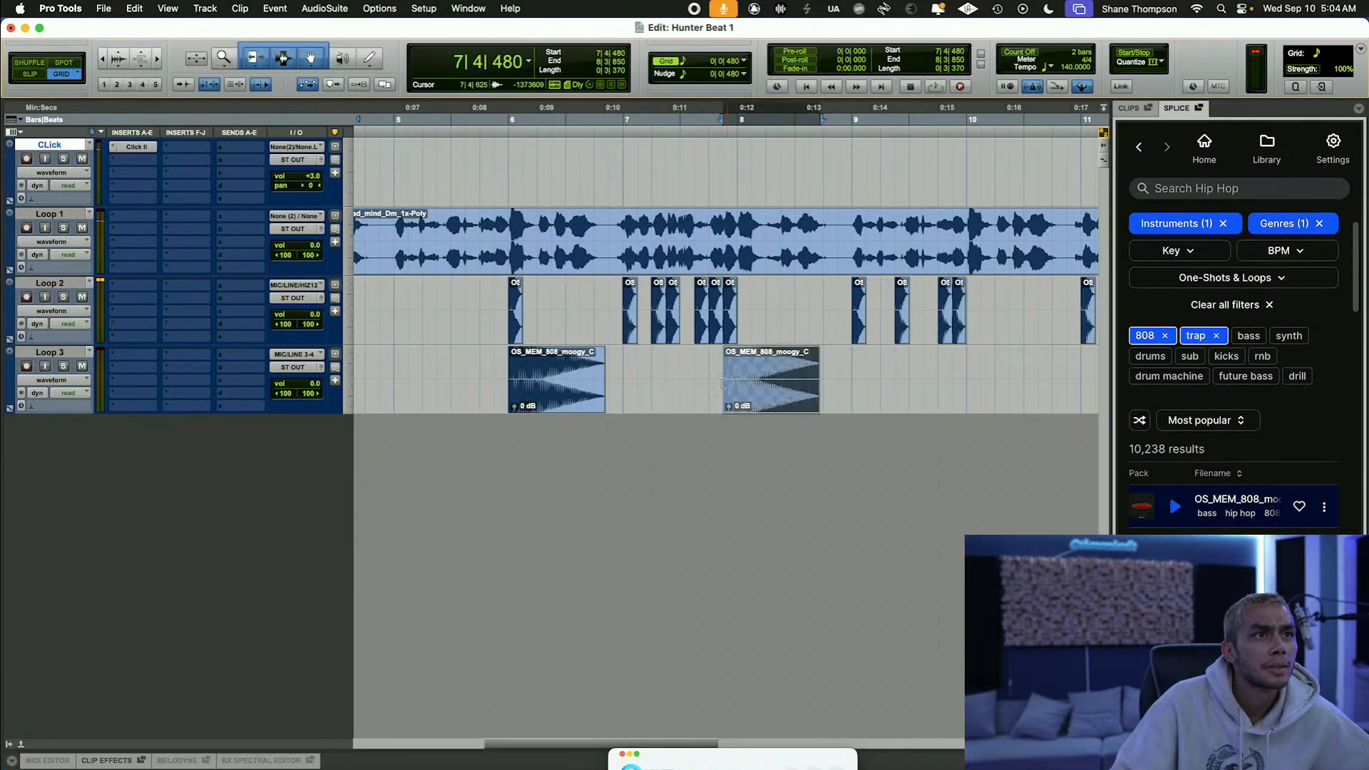
drag(710, 378, 984, 412)
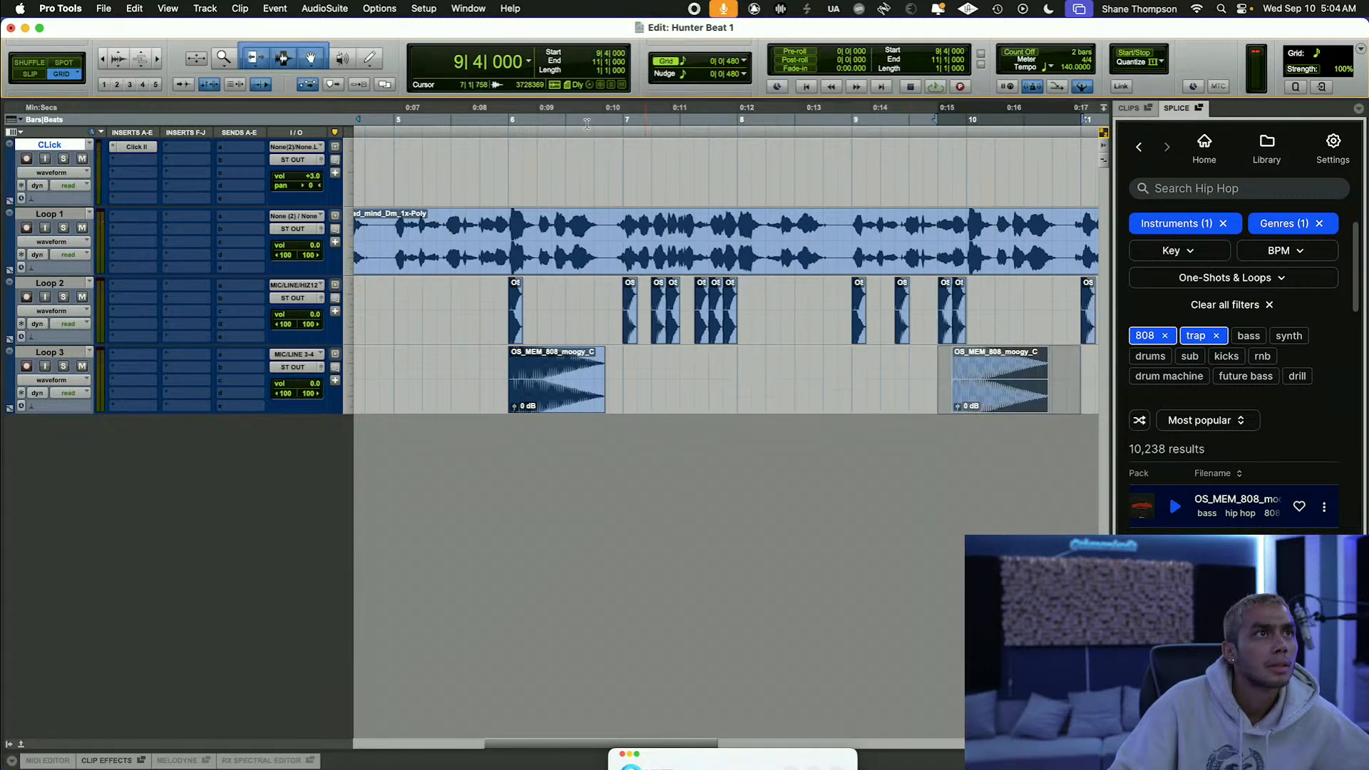
Step: Play the arrangement from 5|3|480 to check the timing of the relocated 808 clip
click(468, 299)
key(space)
scroll(593, 283, right, 2)
scroll(593, 283, right, 4)
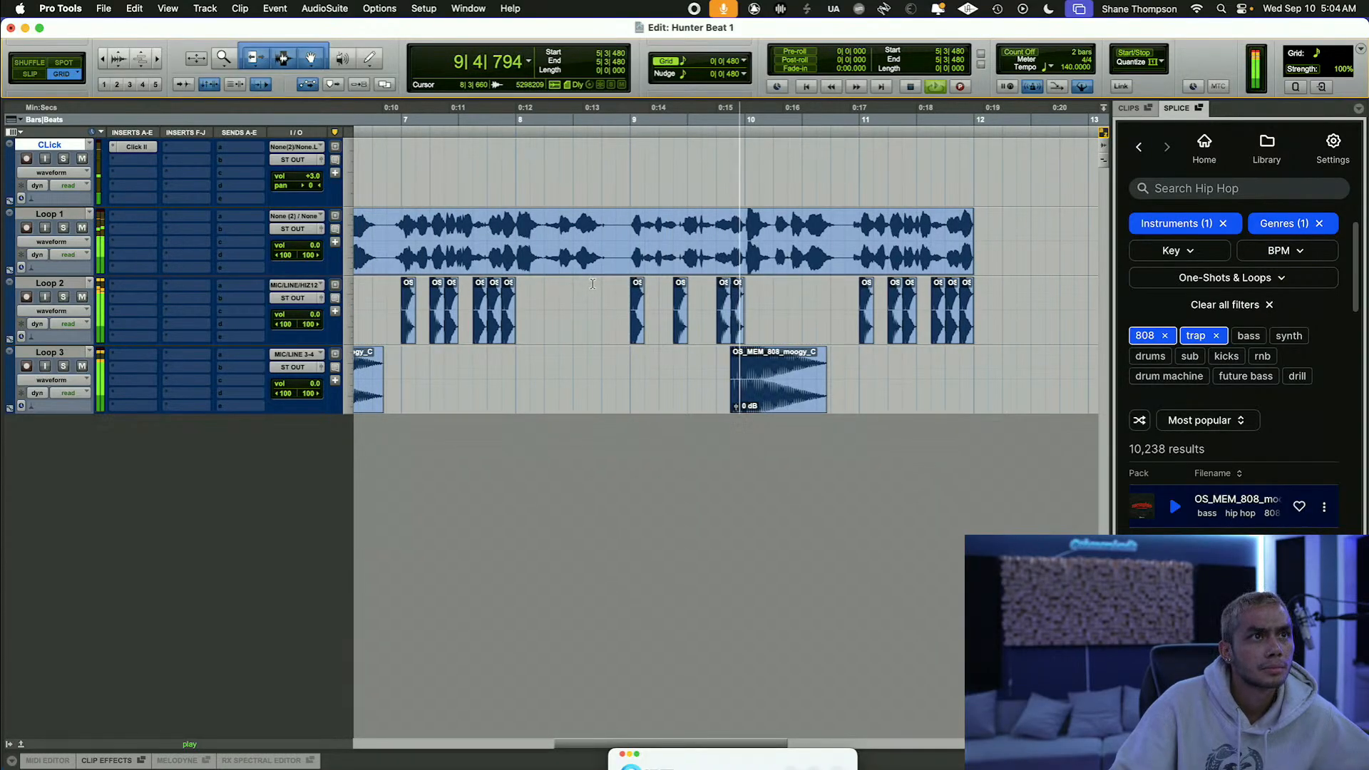
Step: Shift the second 808 clip on Loop 3 half a beat later so it starts at 10|1|000
drag(717, 381, 866, 410)
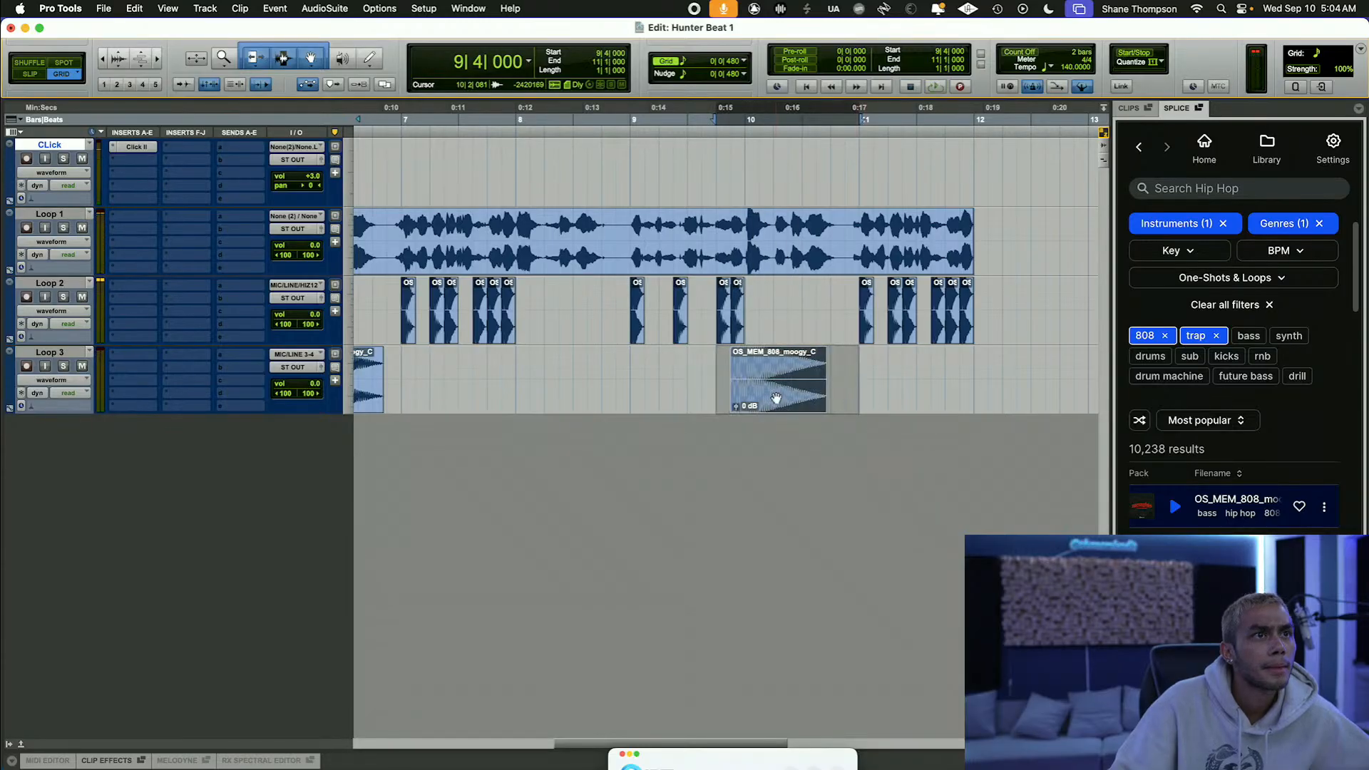
drag(776, 398, 791, 400)
key(r)
key(r)
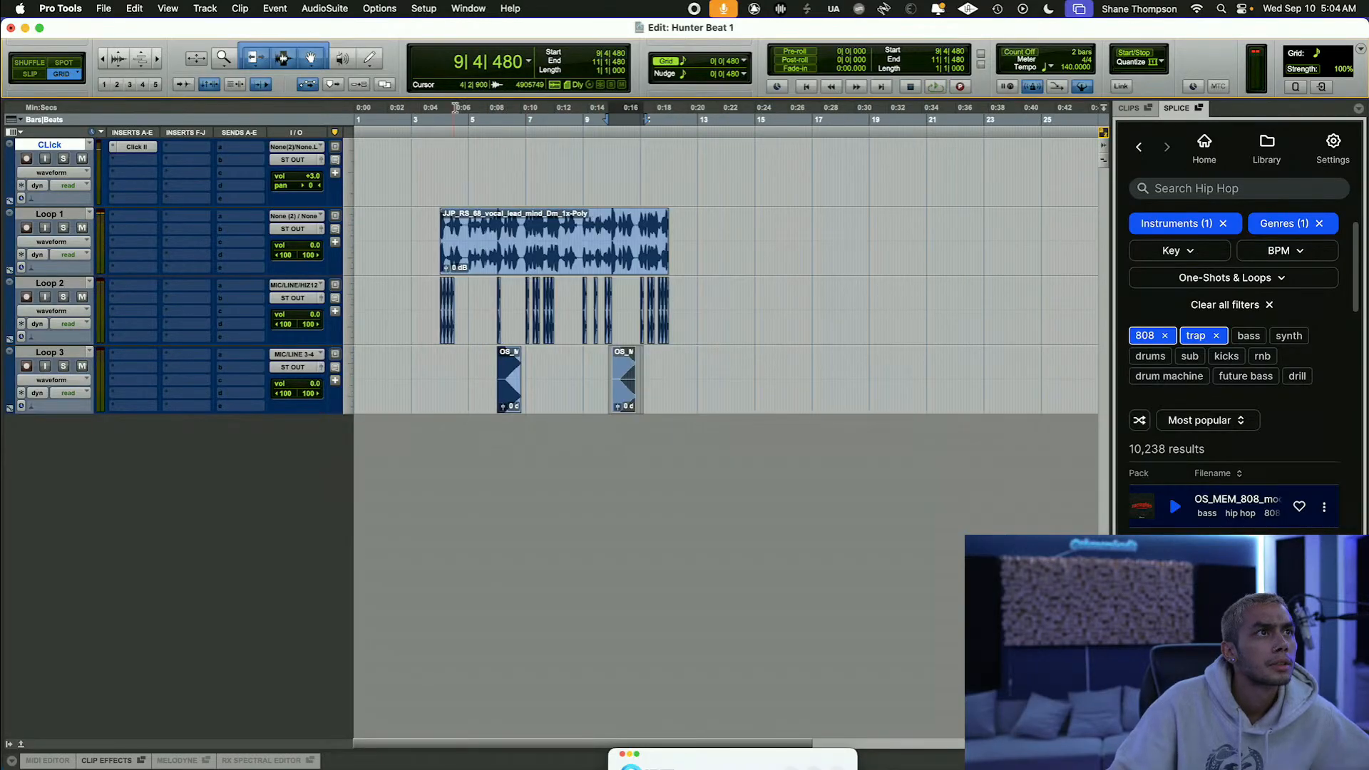
Step: Play the arrangement from 3|4|480 to hear both 808 clips against the vocal and drum pattern
click(438, 108)
key(space)
key(t)
key(t)
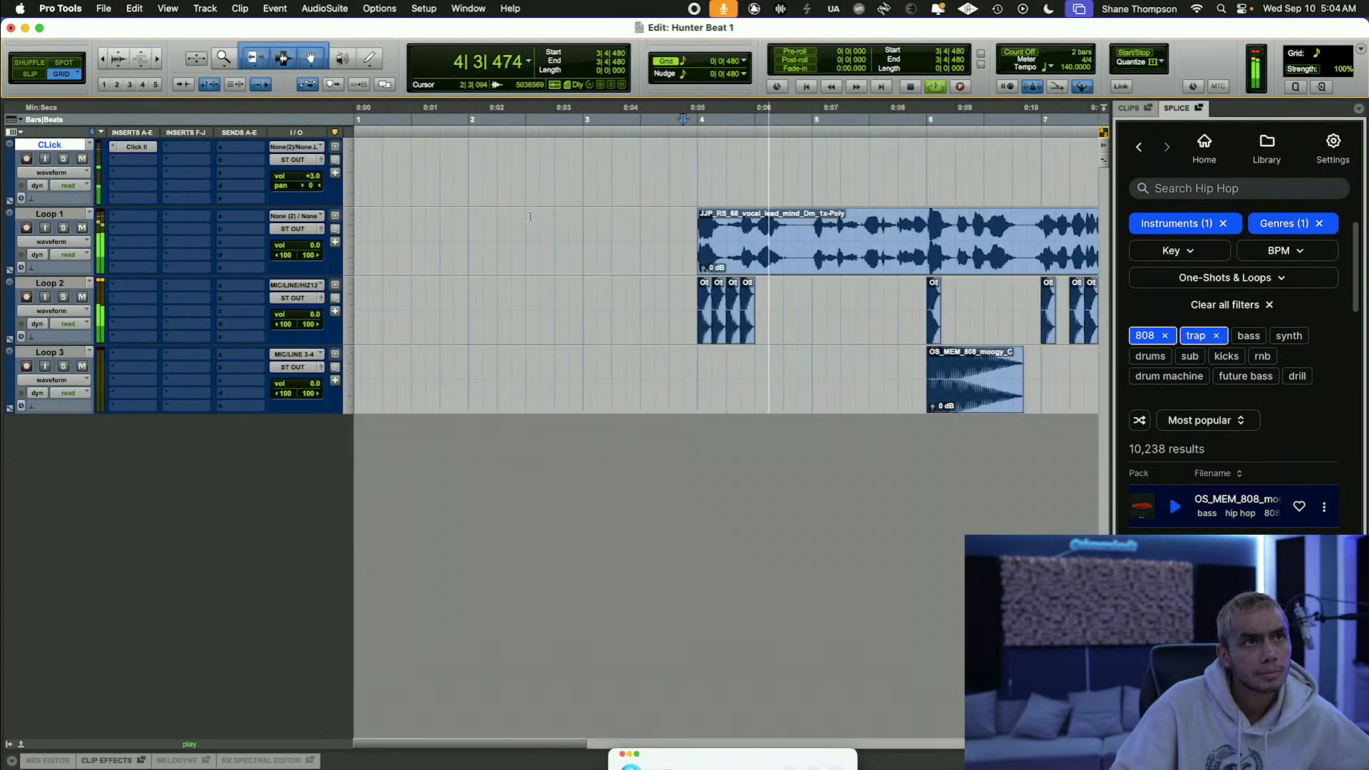
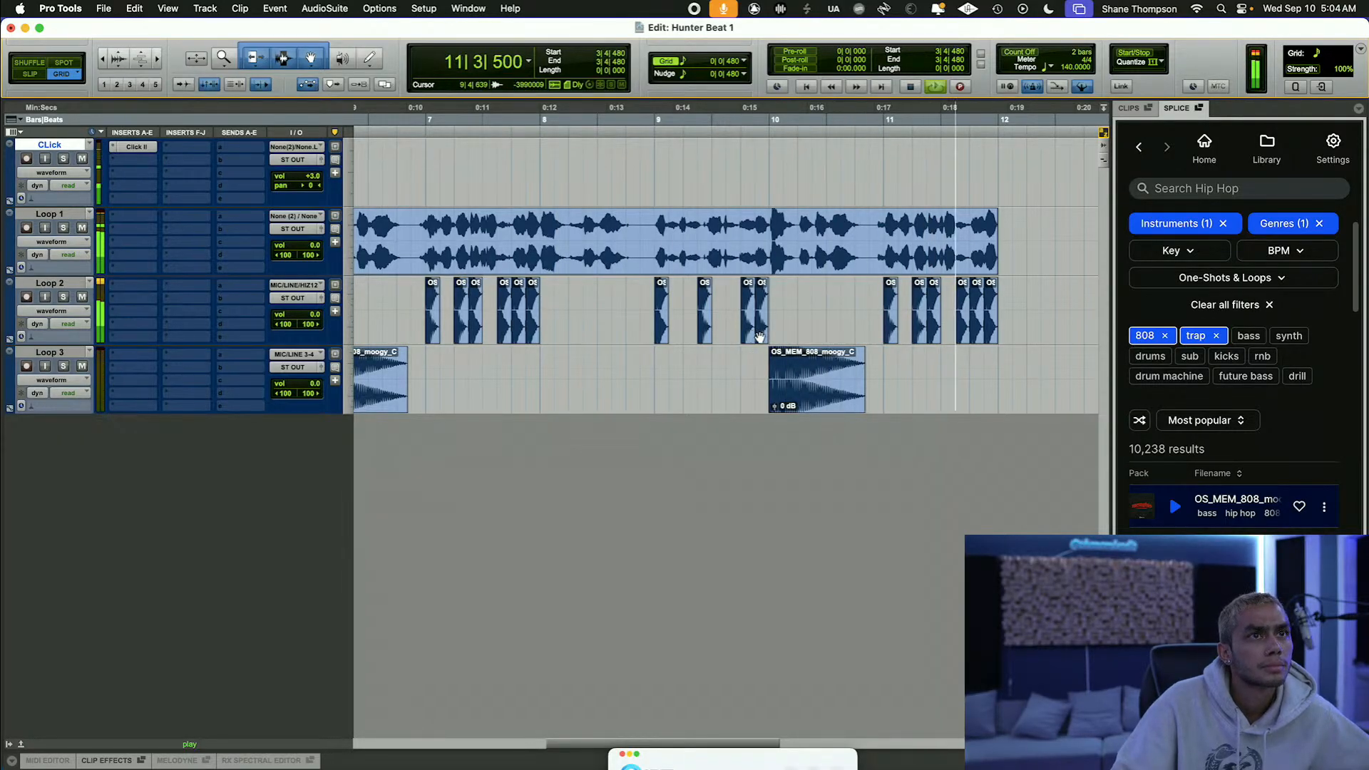
key(r)
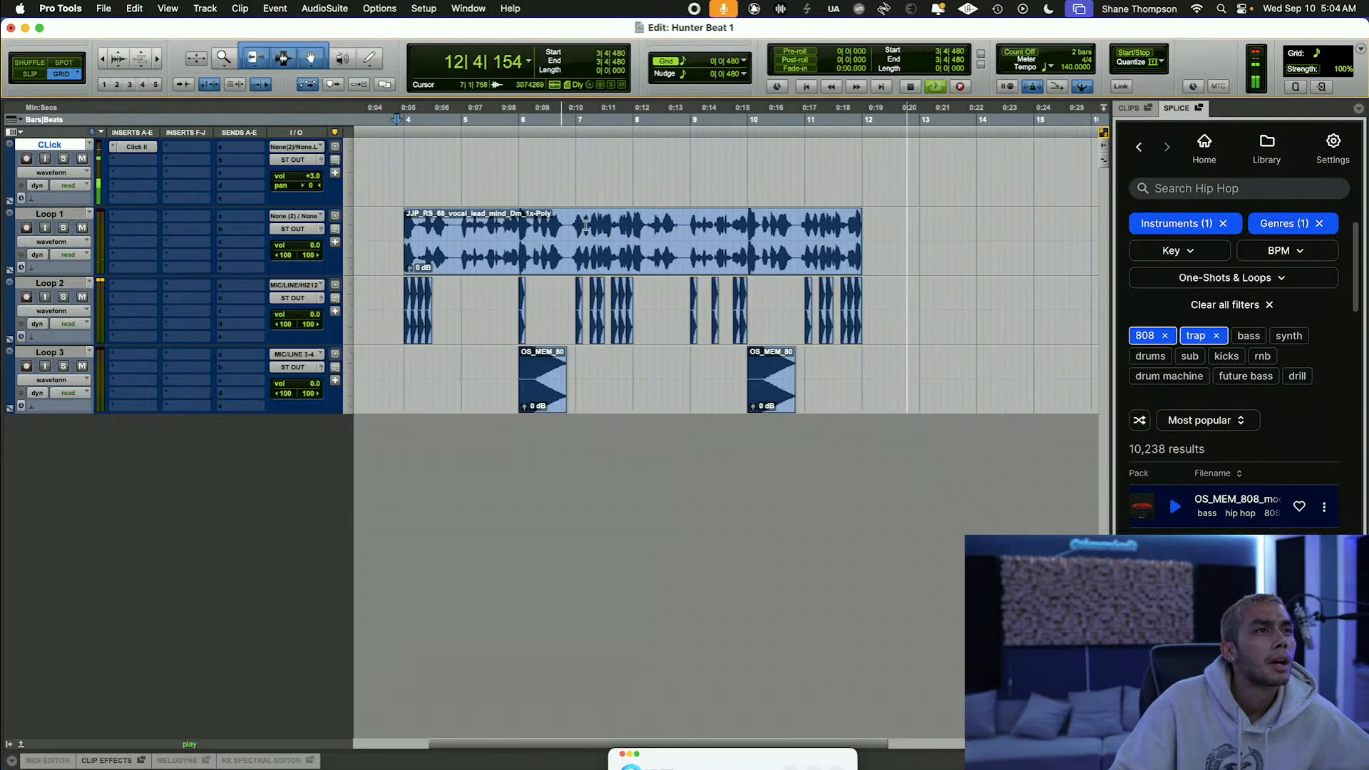
Step: Replay the arrangement from 4|1|000, following the vocal and drum clips around bars 8 to 11
key(space)
click(408, 114)
key(space)
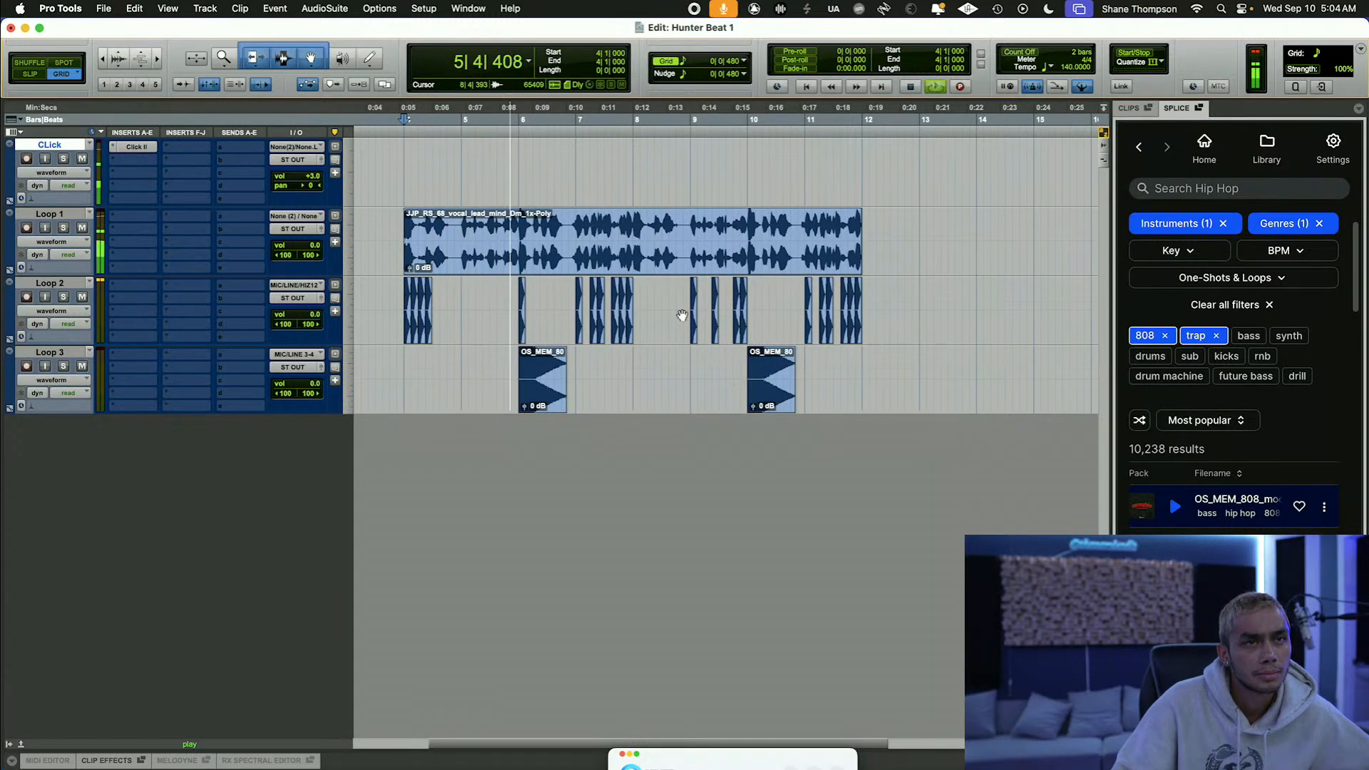
key(t)
key(t)
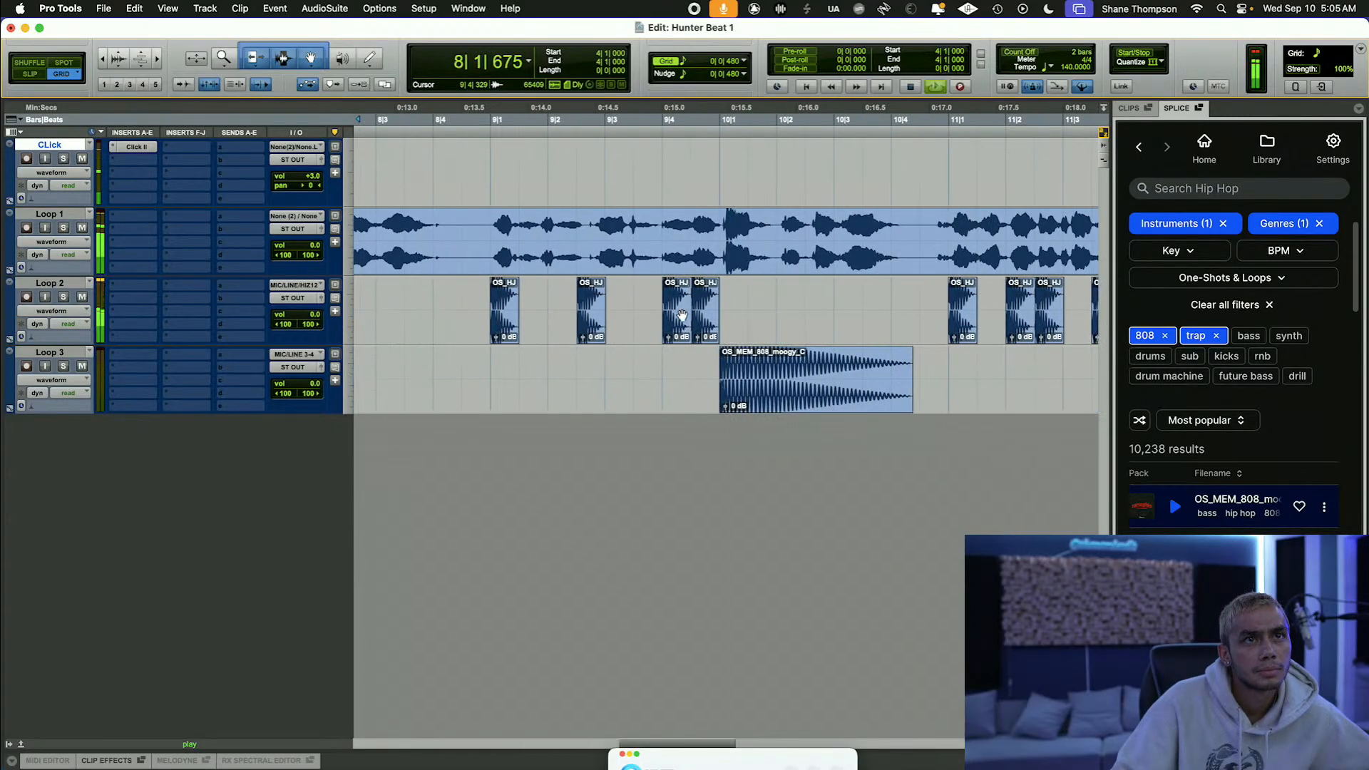
scroll(454, 236, left, 3)
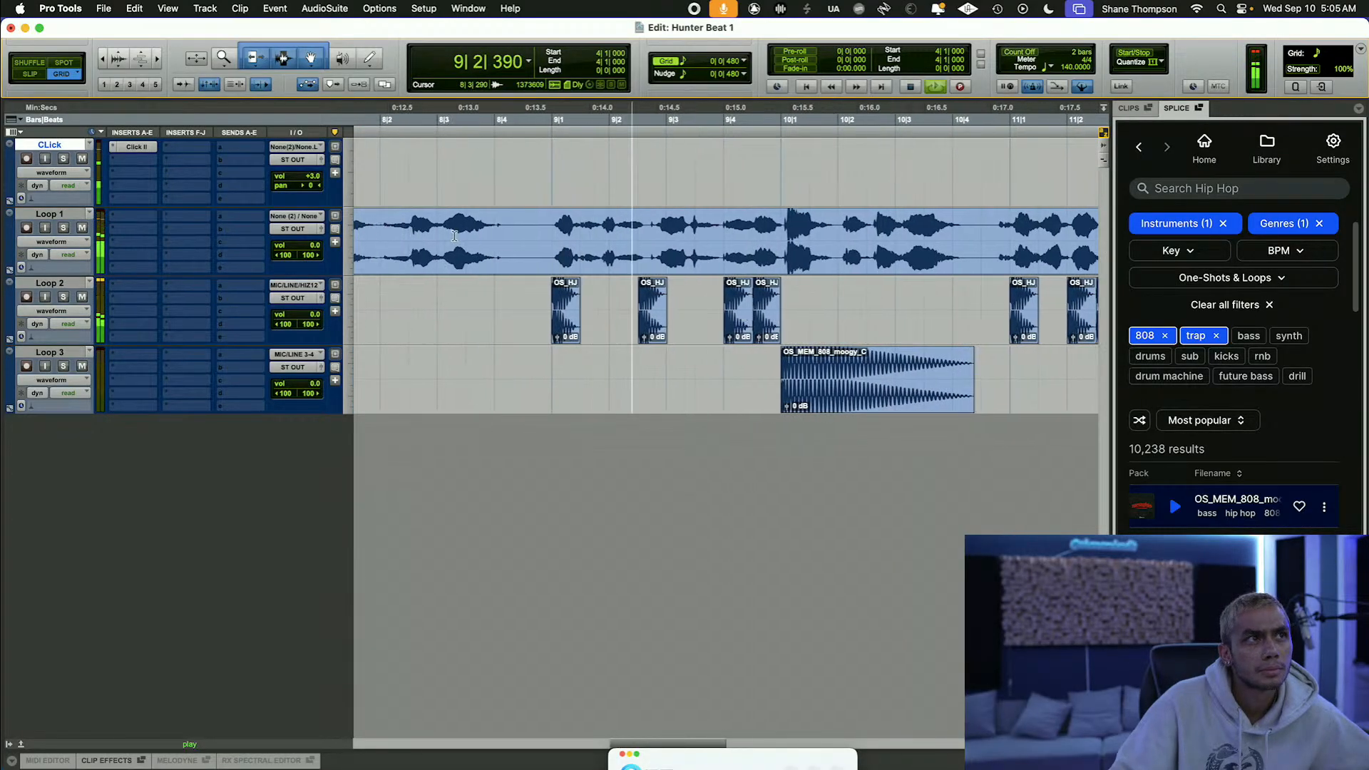
Step: Audition the vocal loop from 8|2|000 and again from 8|1|000 to locate the phrase at bar 8
click(394, 136)
key(space)
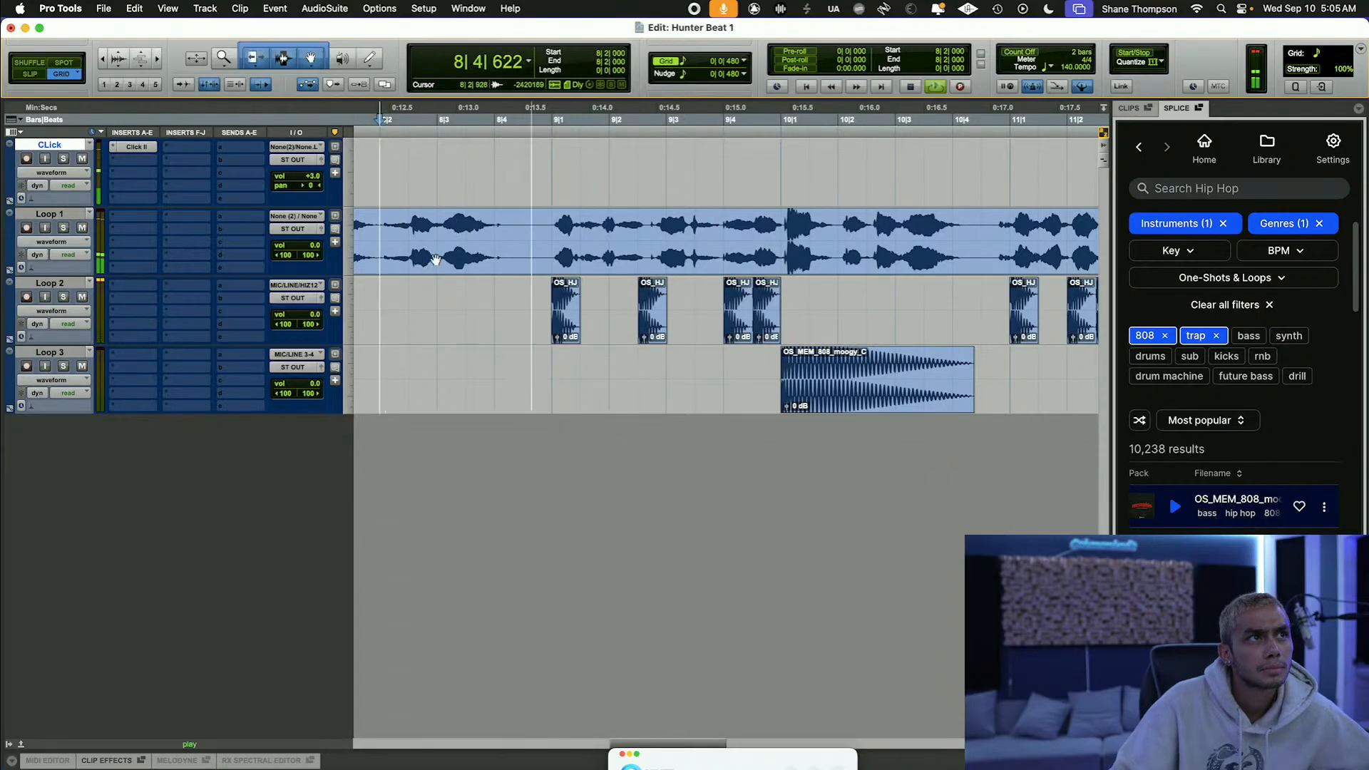
key(r)
key(space)
click(486, 151)
key(space)
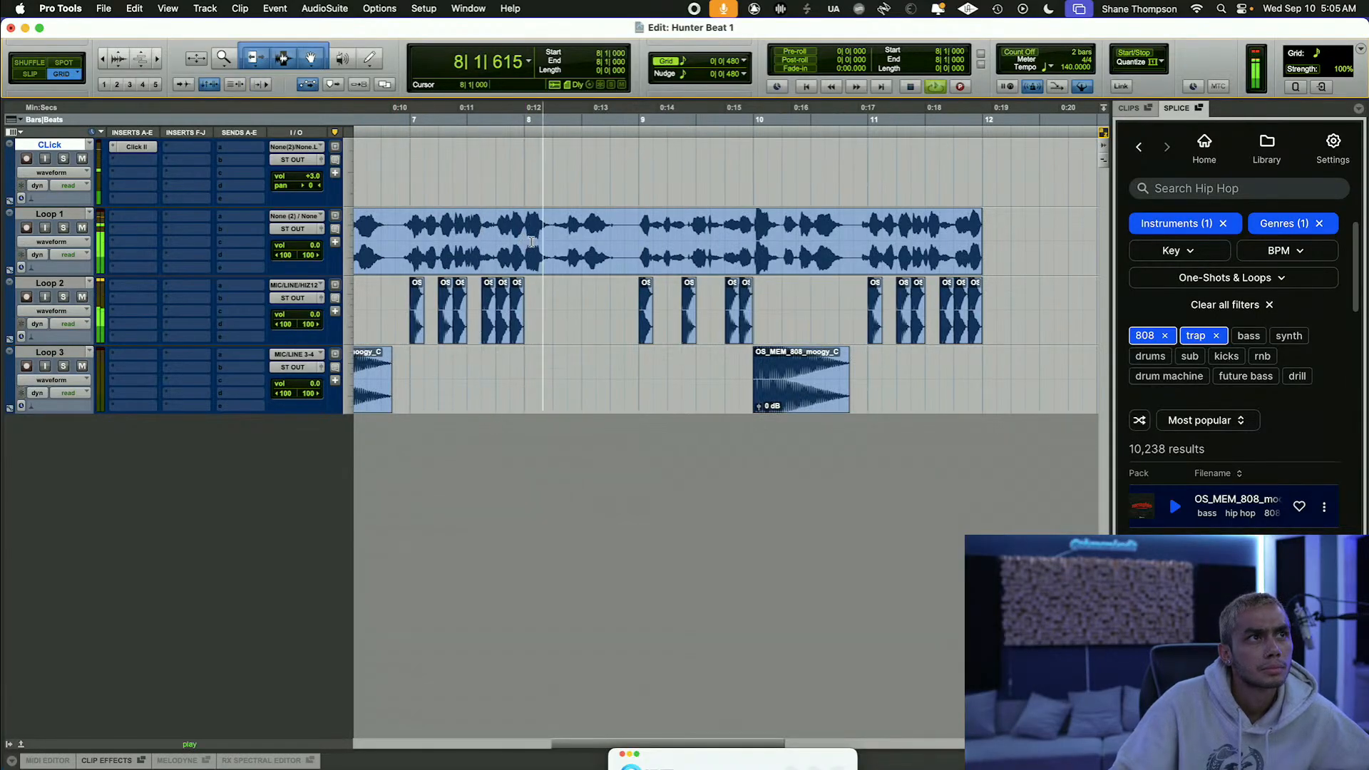
Step: Copy the one-beat vocal phrase at 8|1|000 on Loop 1 and paste it at 11|1|000, repeating it on all four beats of bar 11
drag(527, 250, 547, 251)
right_click(547, 251)
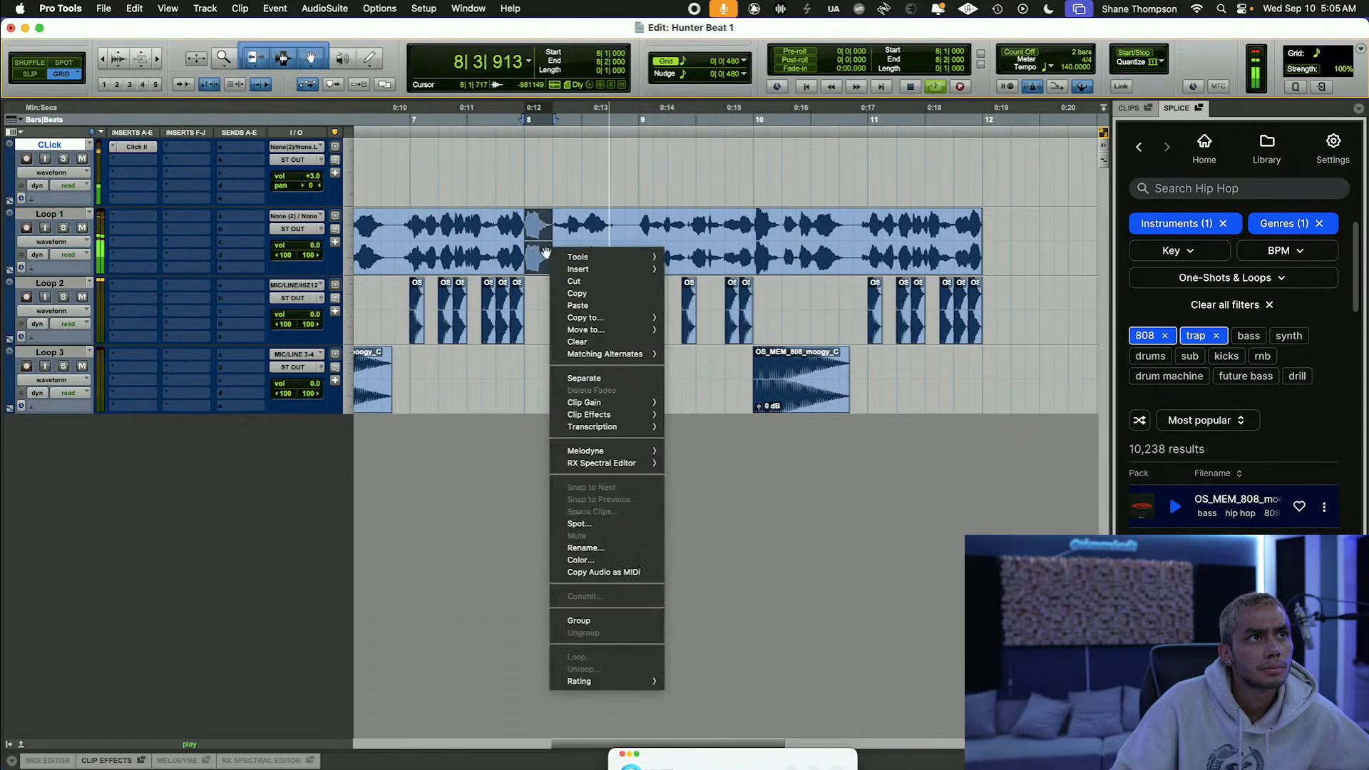
click(576, 294)
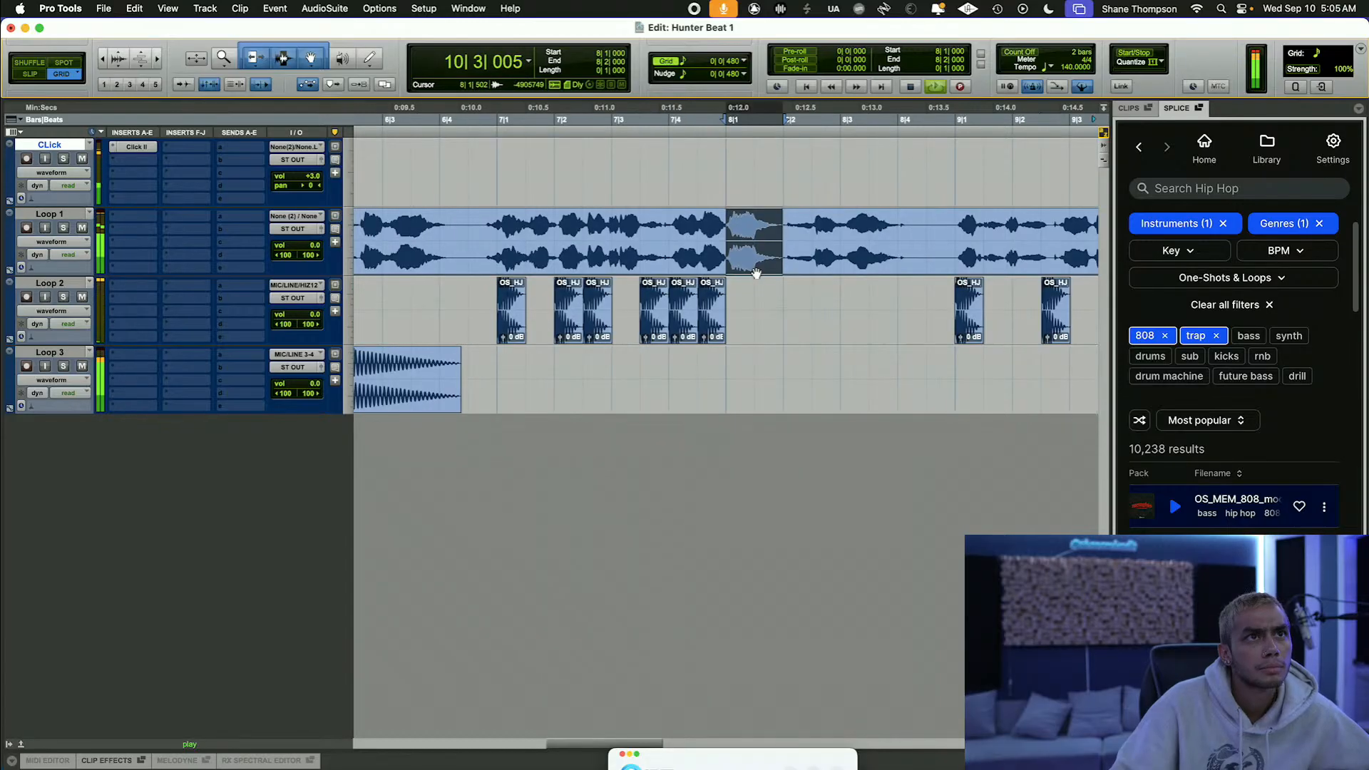
key(t)
scroll(799, 274, right, 2)
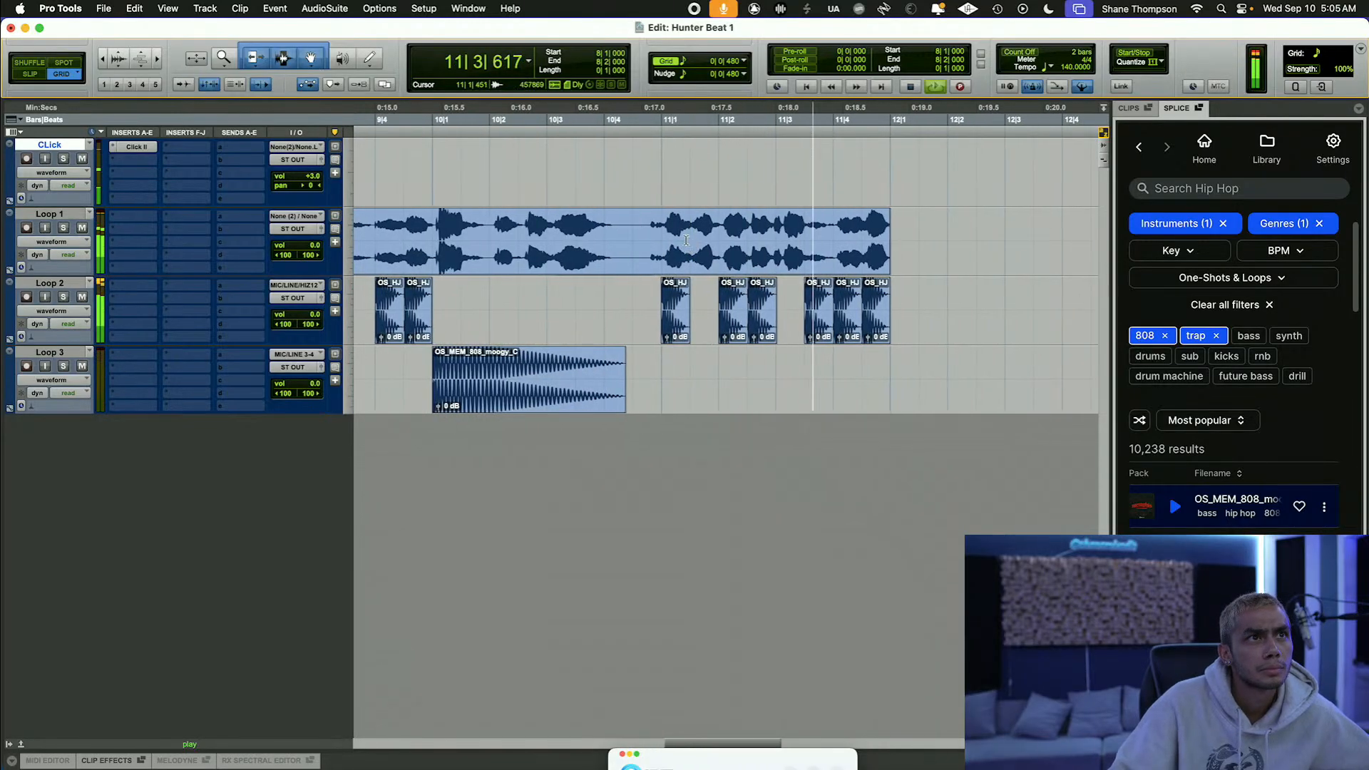
click(676, 240)
key(n)
right_click(677, 240)
click(710, 298)
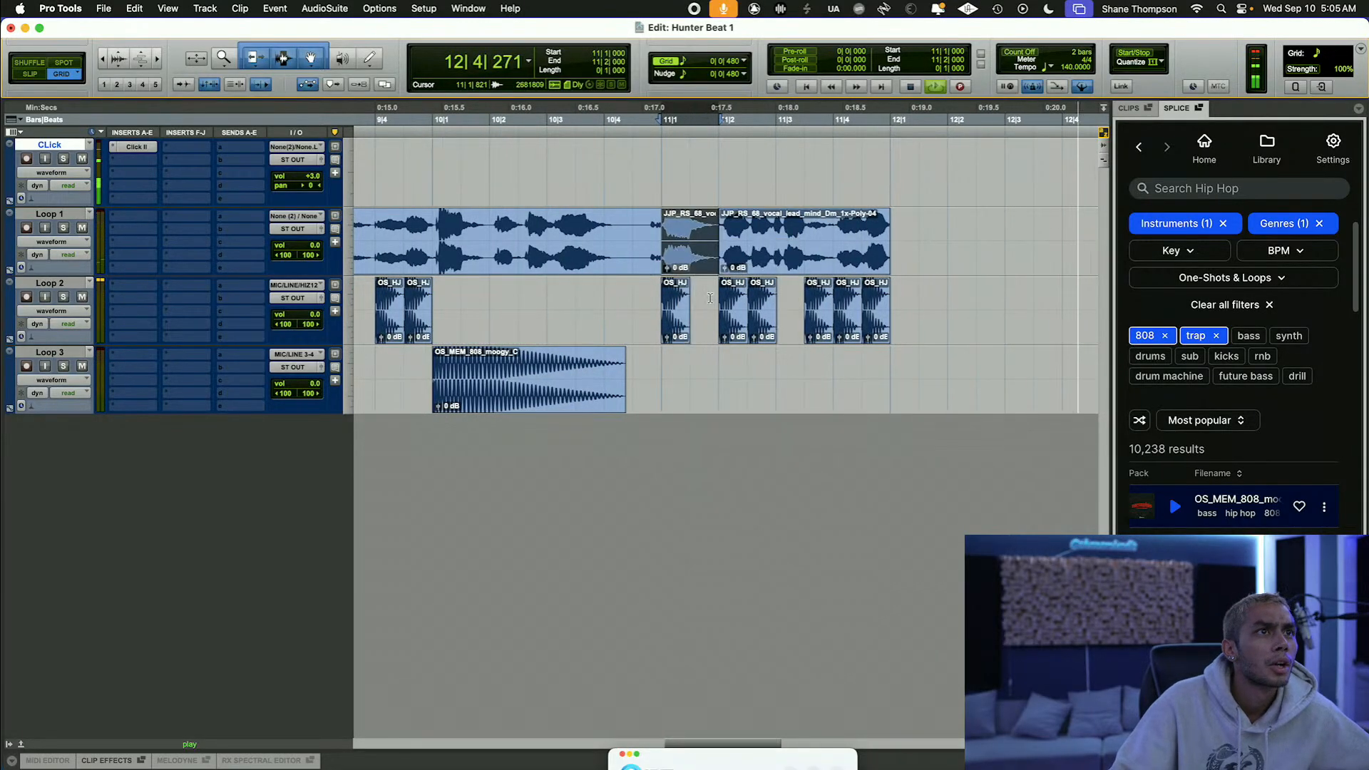
key(r)
Step: Play the arrangement from 8|4|000 to check the repeated vocal phrase in bar 11
key(space)
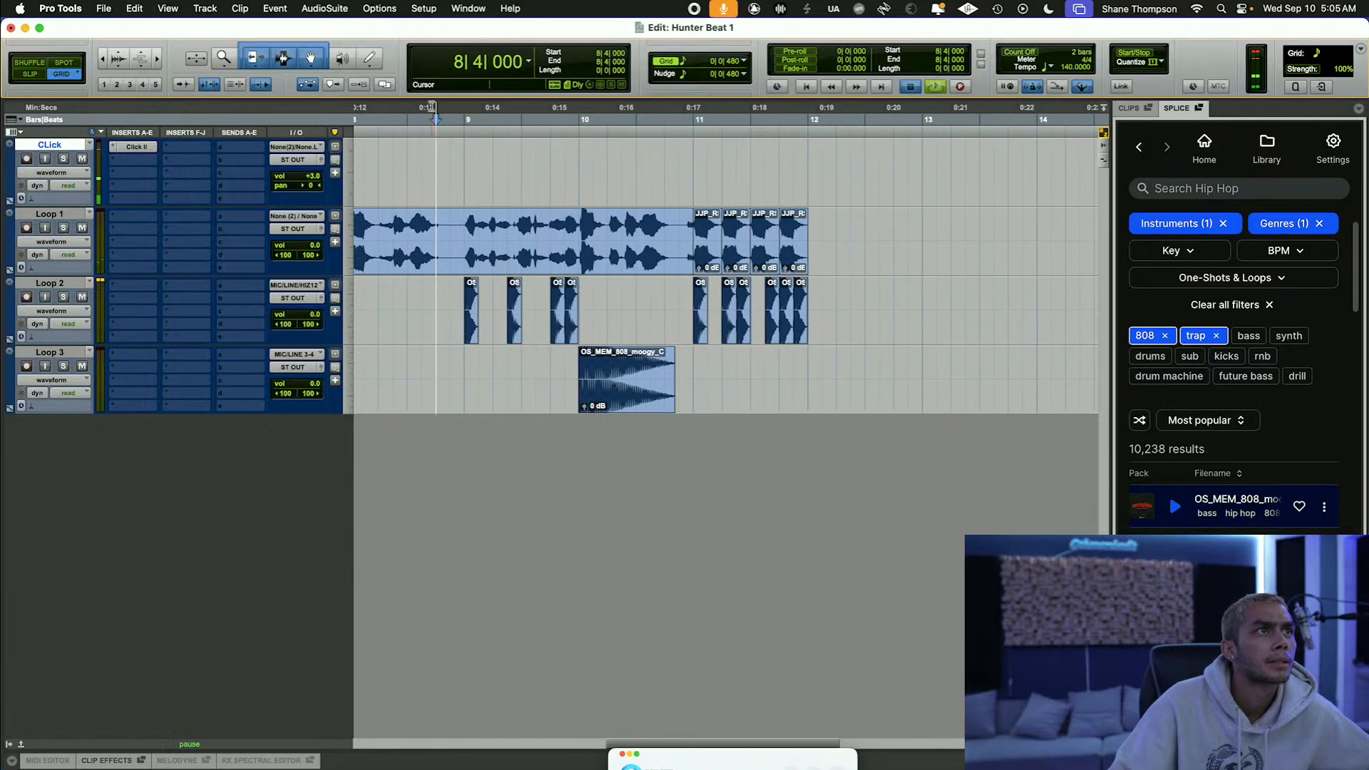
key(space)
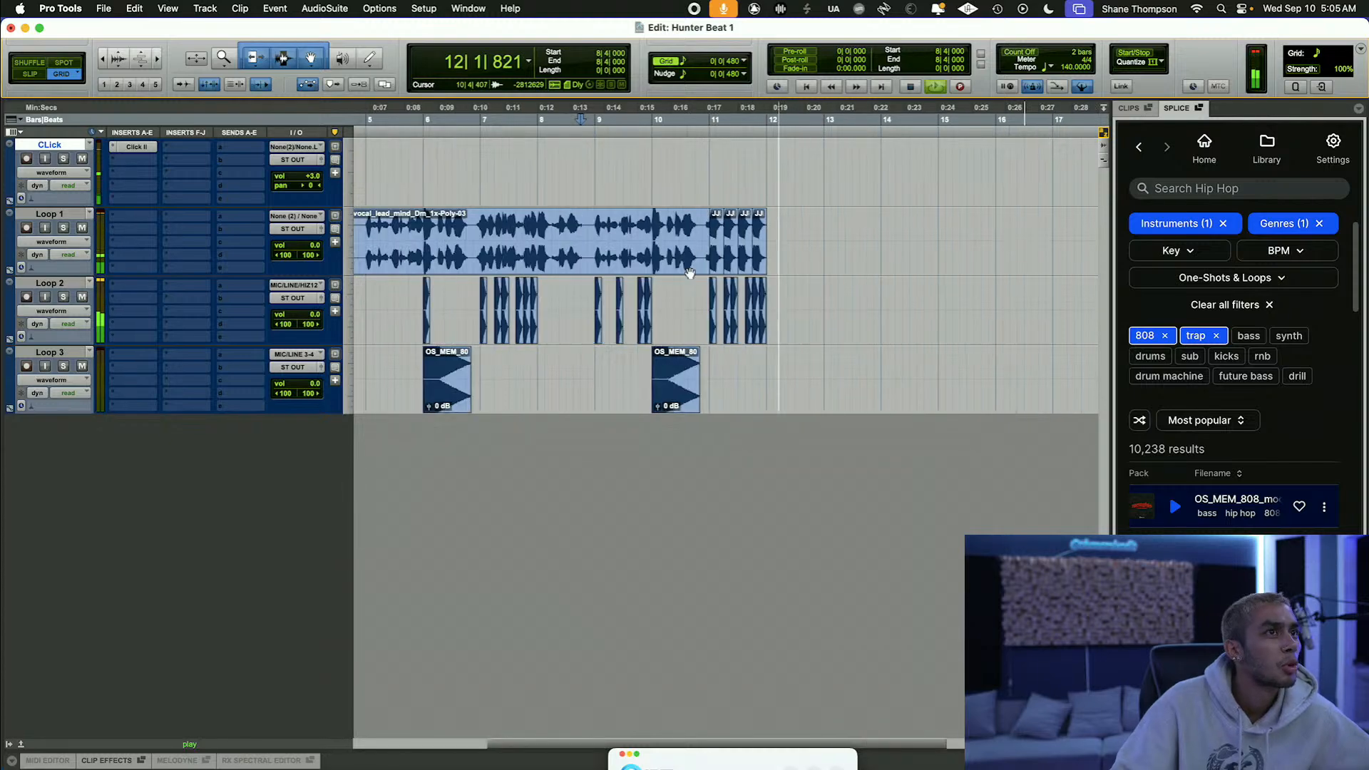
key(r)
scroll(547, 249, left, 2)
scroll(547, 249, left, 2)
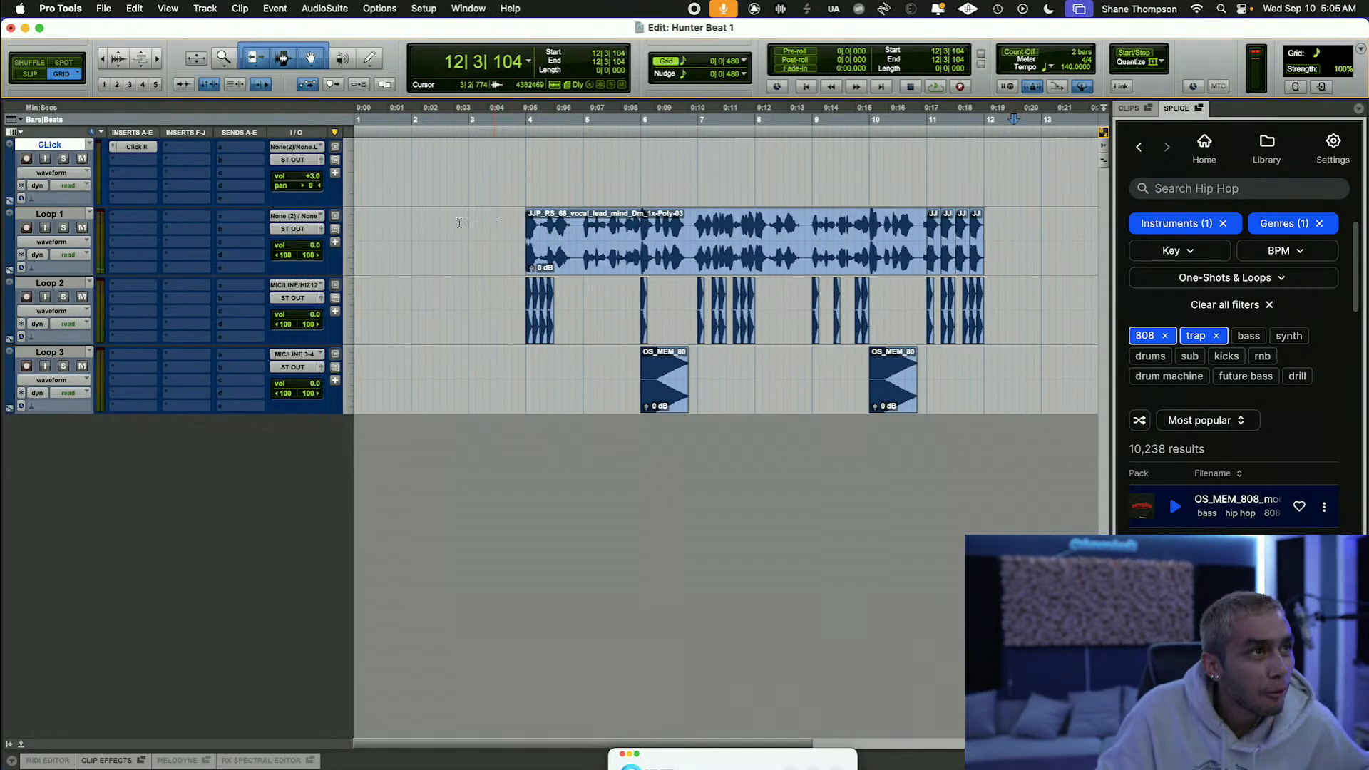
Step: Rename the Loop 2 track as Kick and the Loop 3 track as 808
right_click(69, 292)
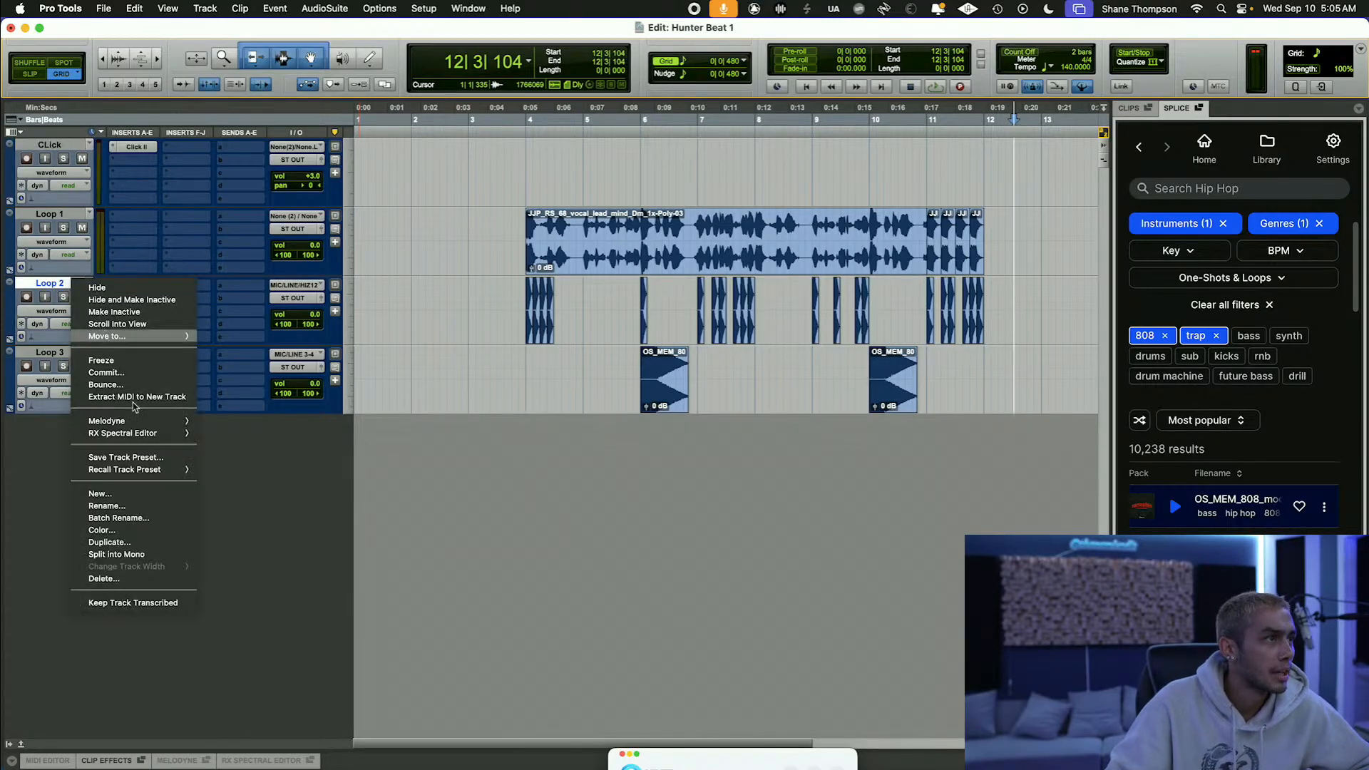
click(139, 508)
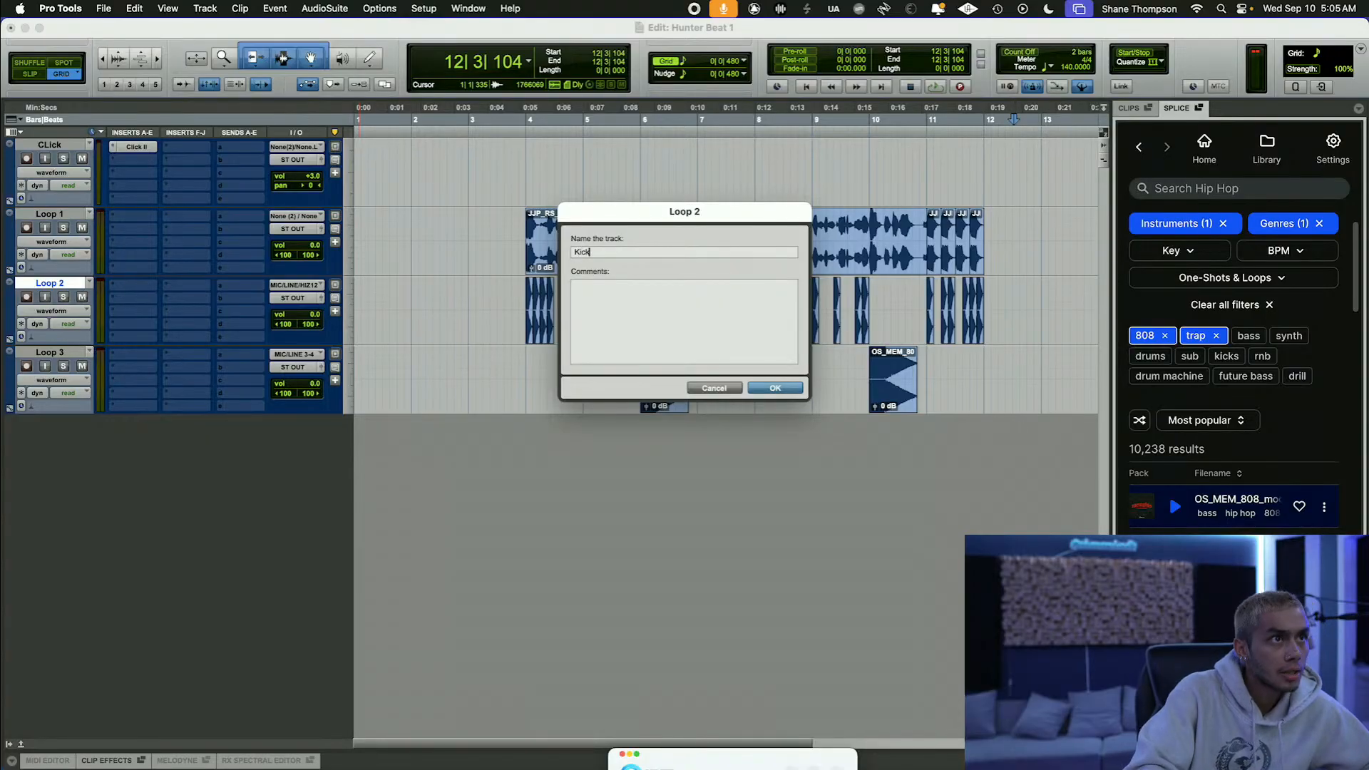
key(Return)
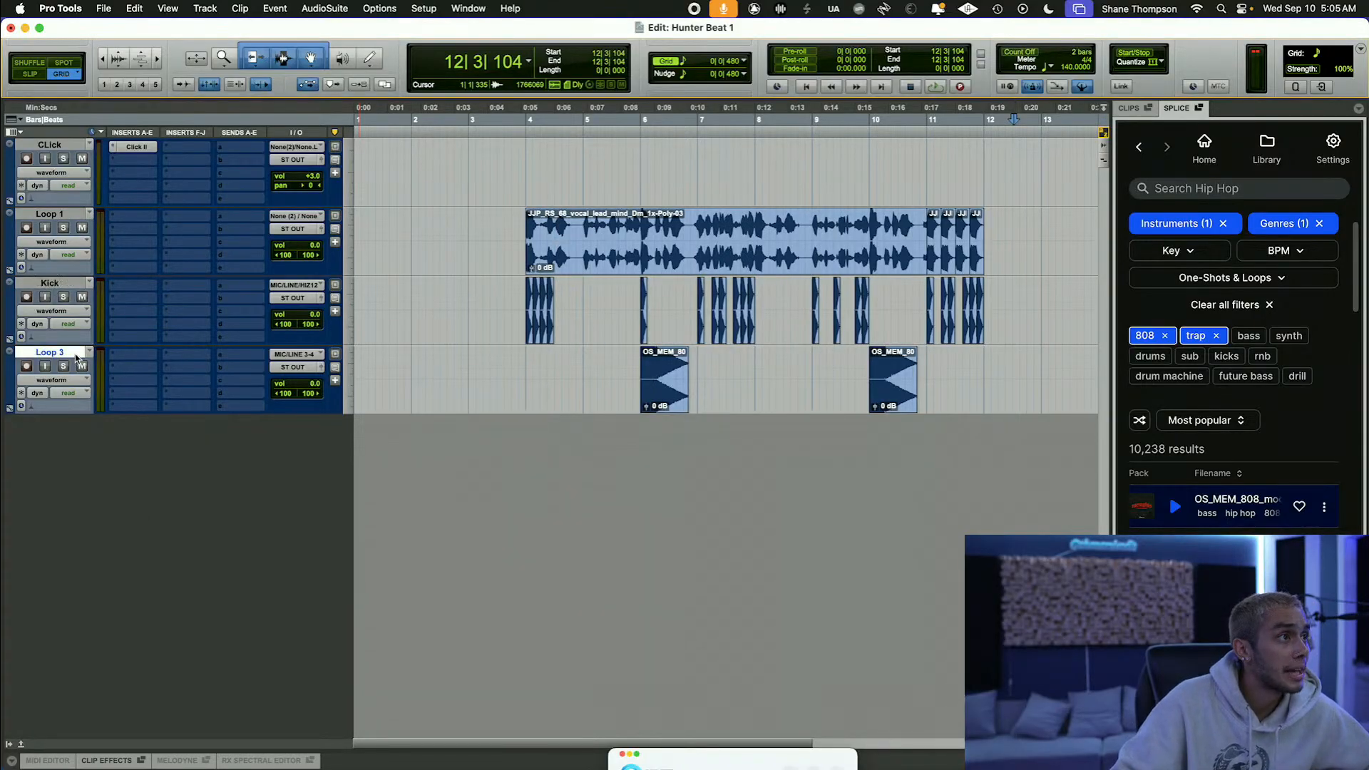
right_click(76, 358)
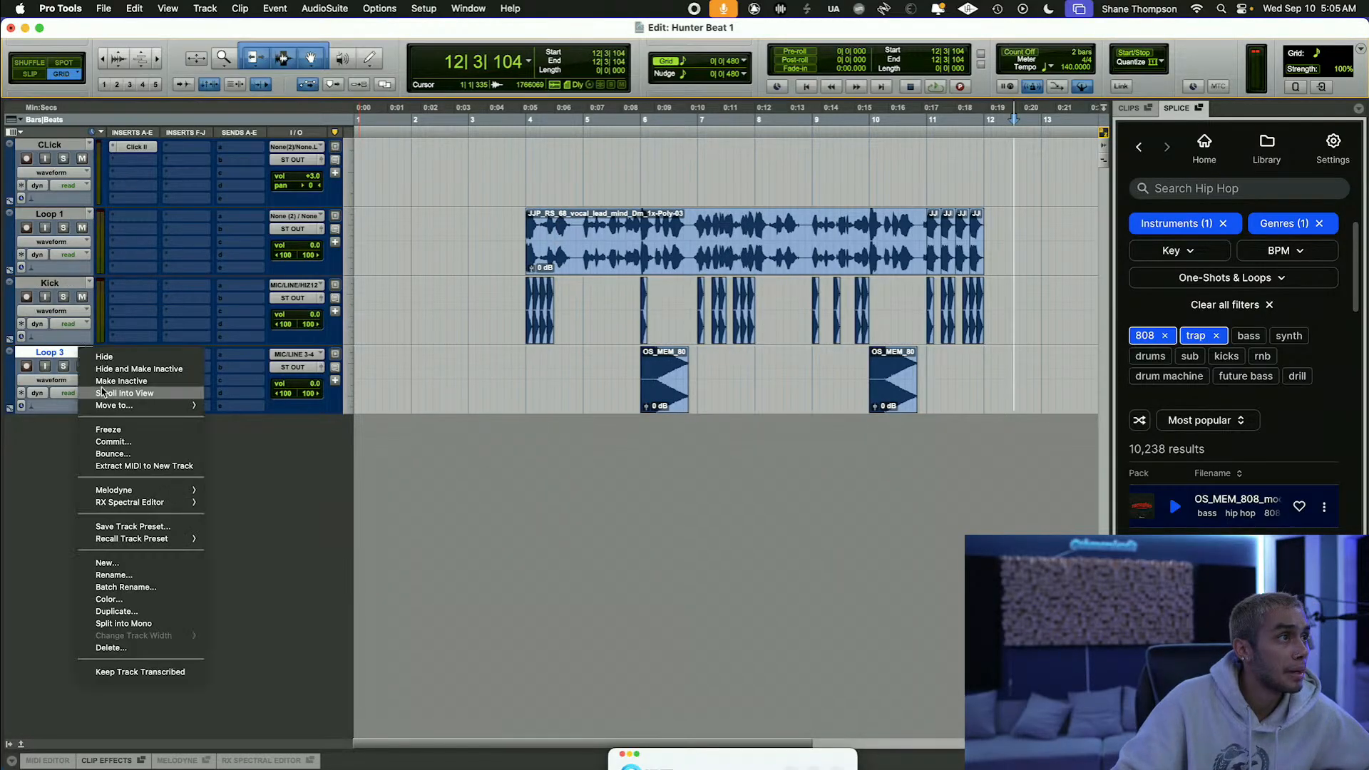
click(138, 576)
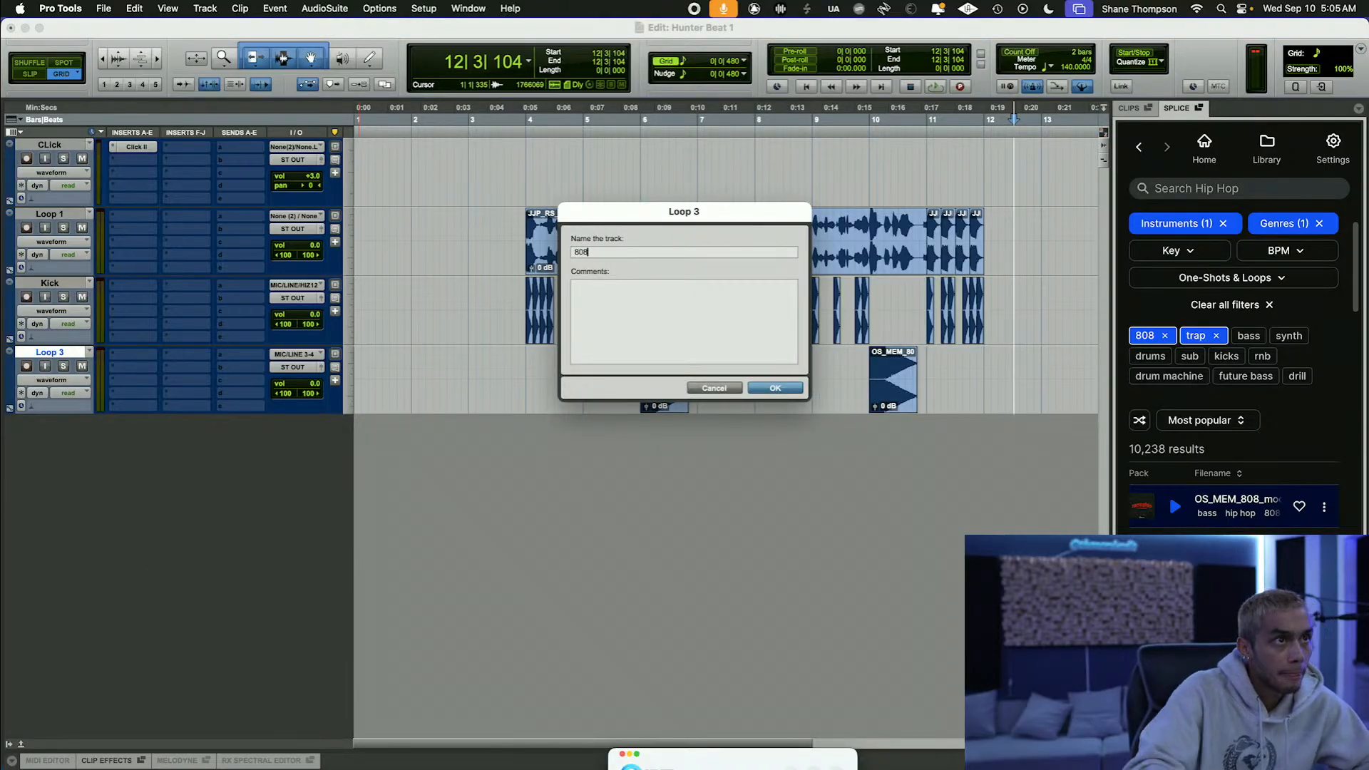
click(766, 388)
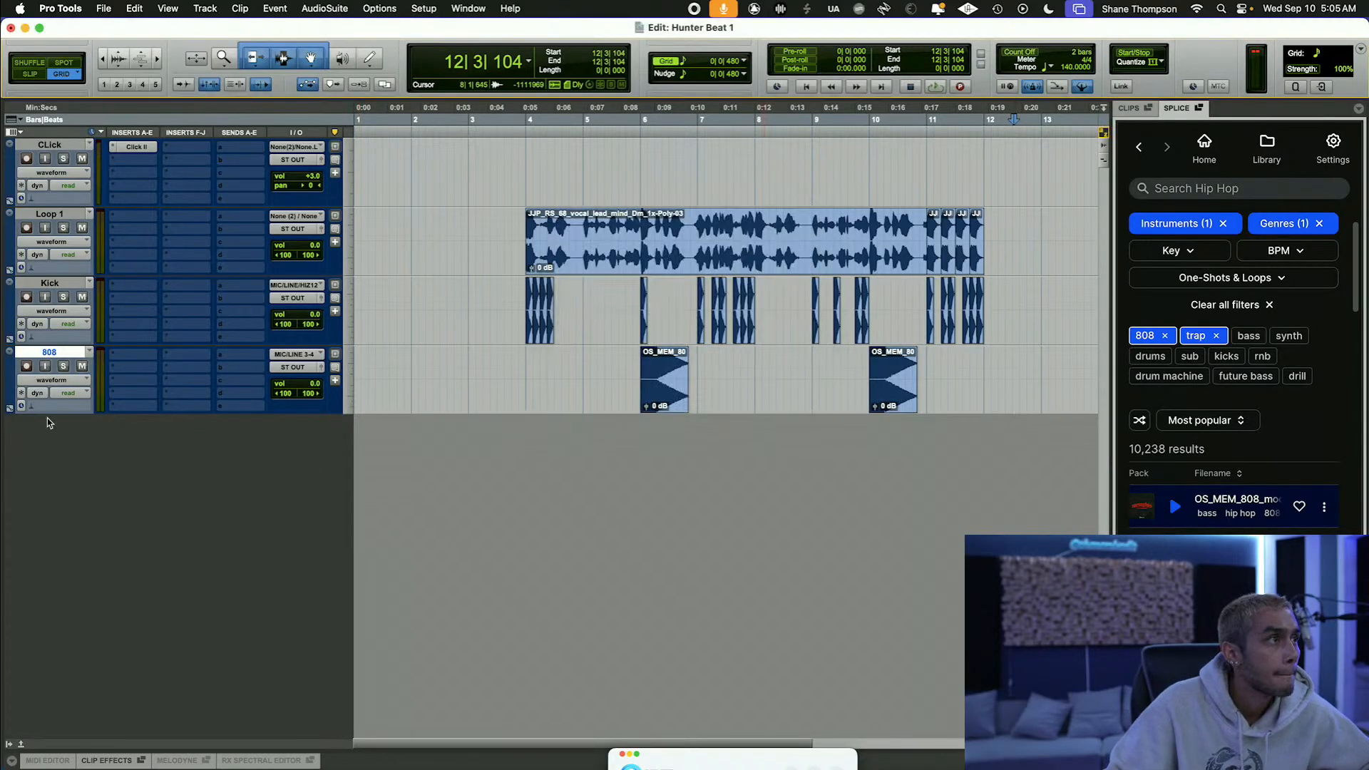
Step: Duplicate the 808 track once without its clips and rename the copy as Bass
right_click(60, 360)
click(118, 612)
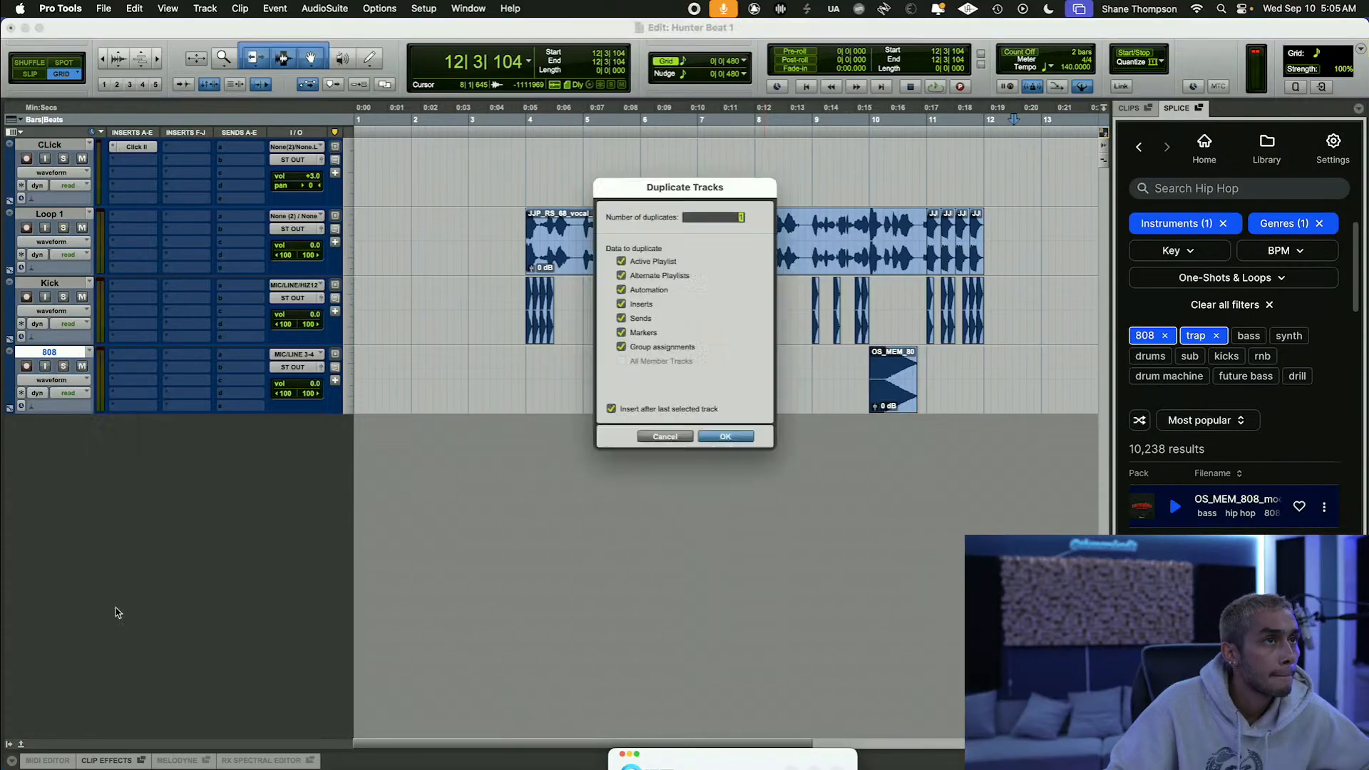
click(726, 437)
right_click(77, 420)
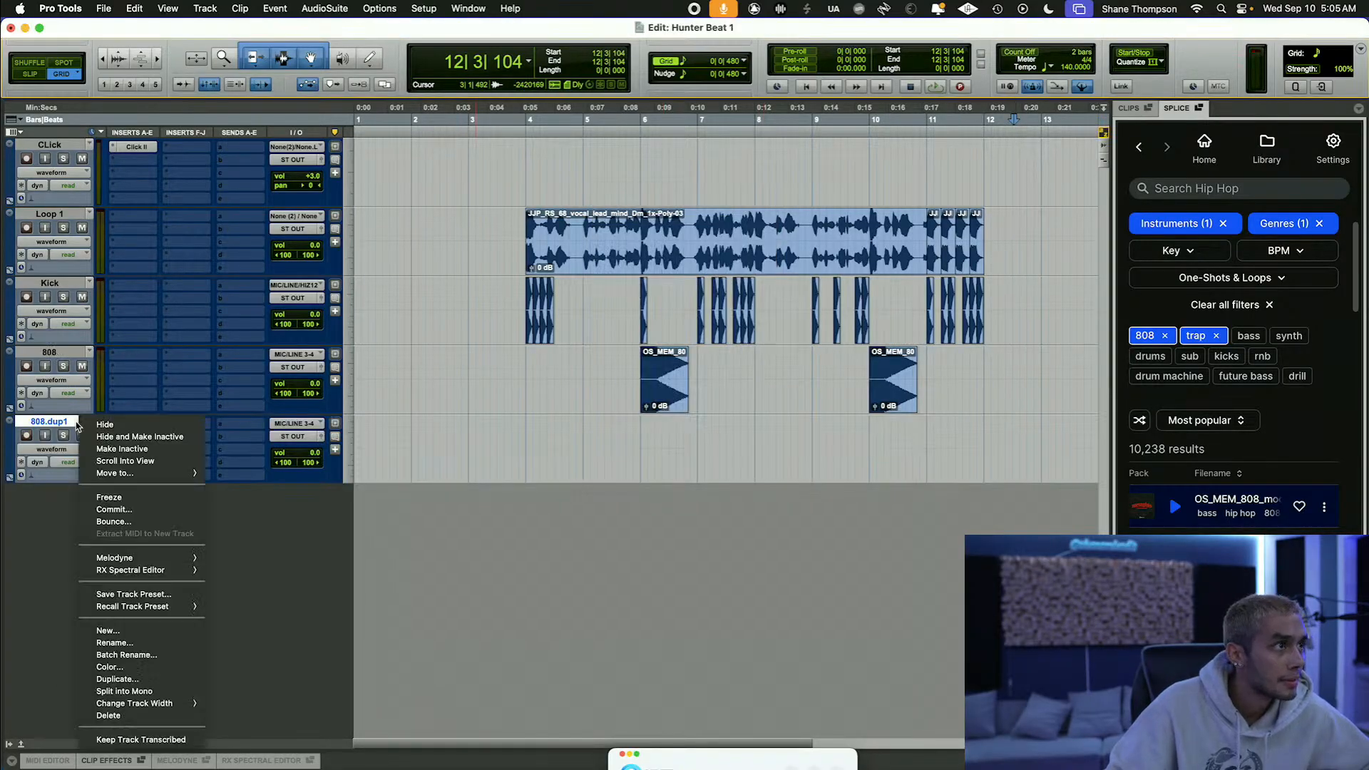
click(135, 644)
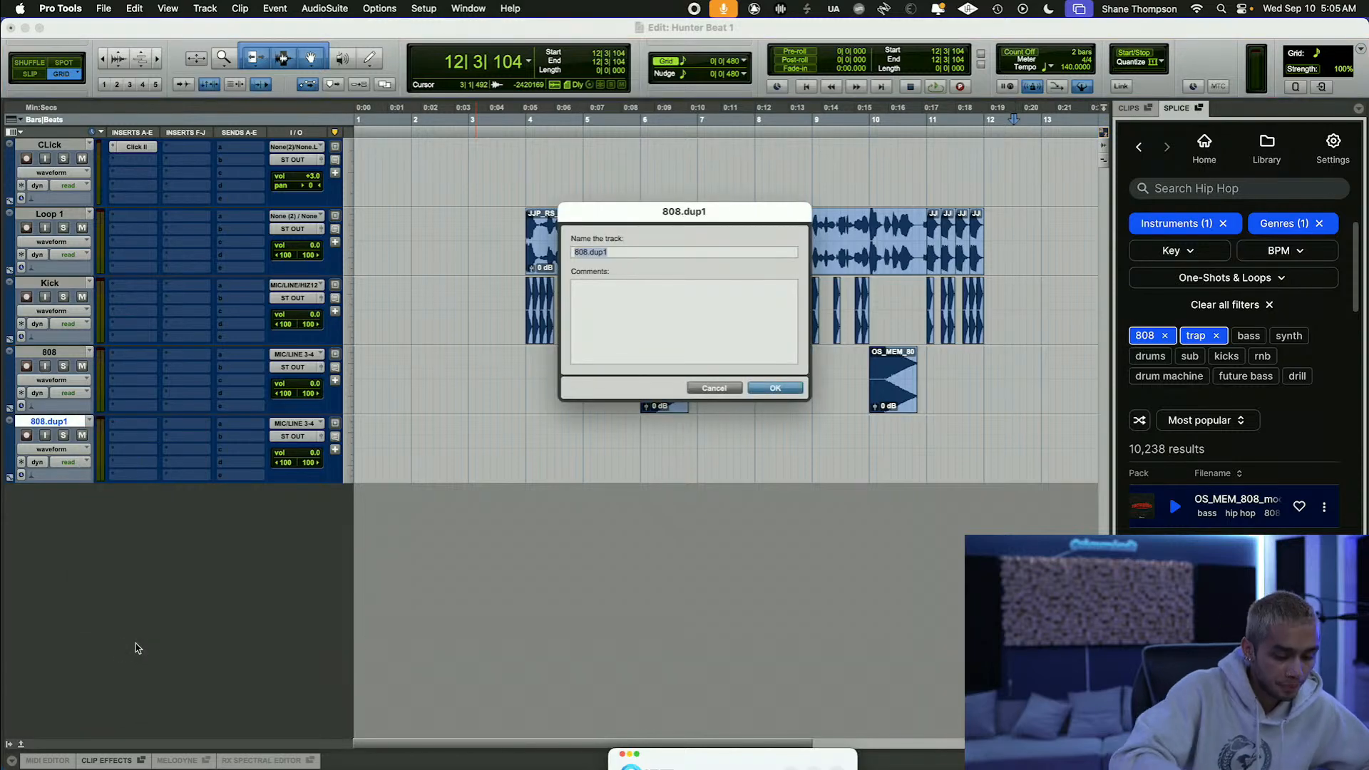
key(BackSpace)
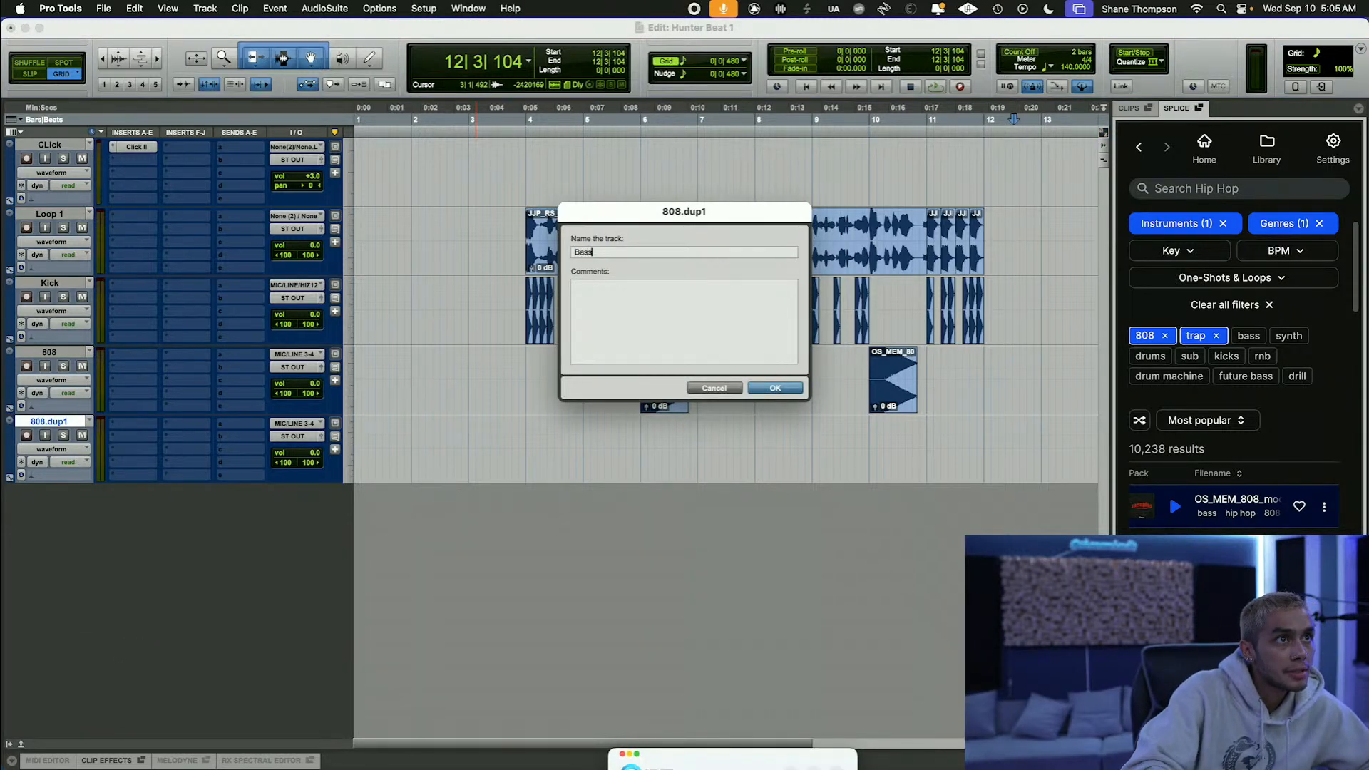
key(Return)
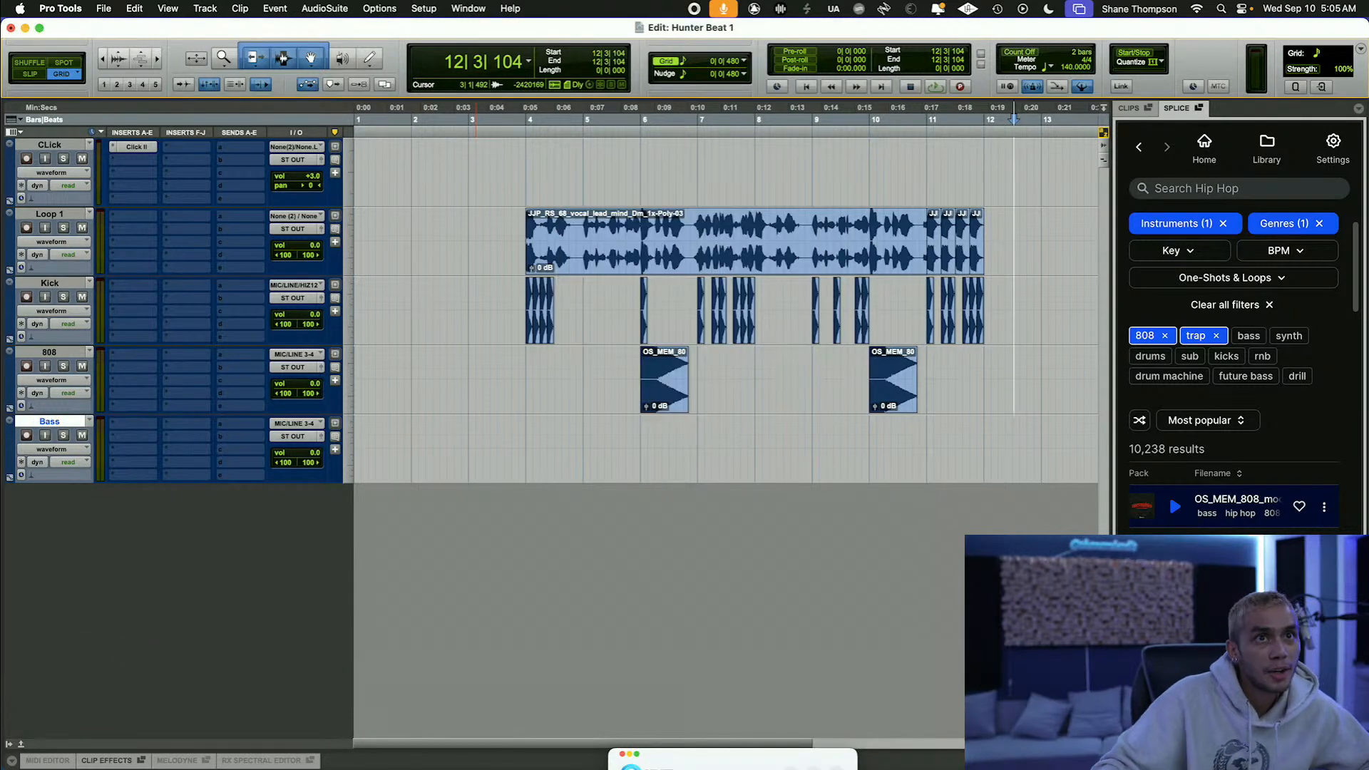
Step: Replace the 808 tag with drums in the Splice sample filters and preview the first SOUTHSIDE snare sample
click(1165, 336)
click(1202, 335)
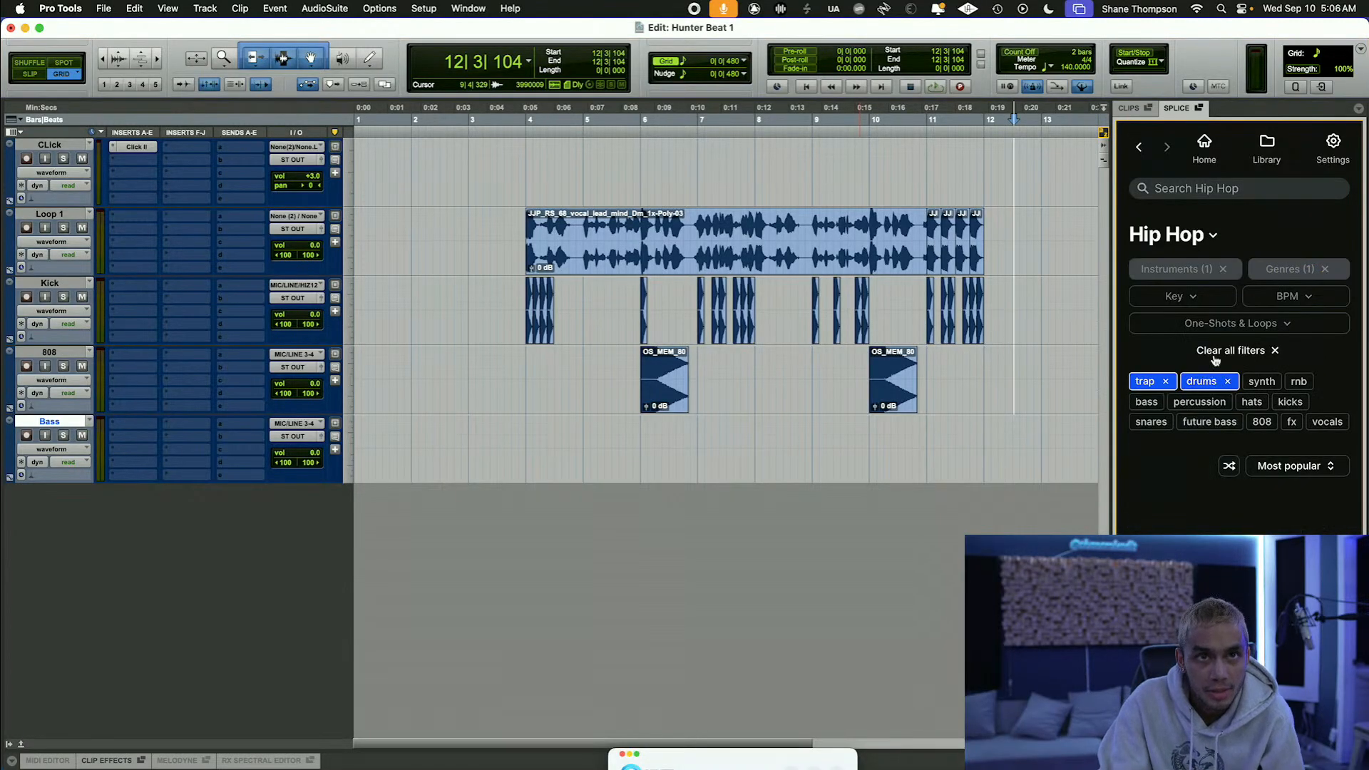
click(1173, 525)
scroll(1173, 521, down, 1)
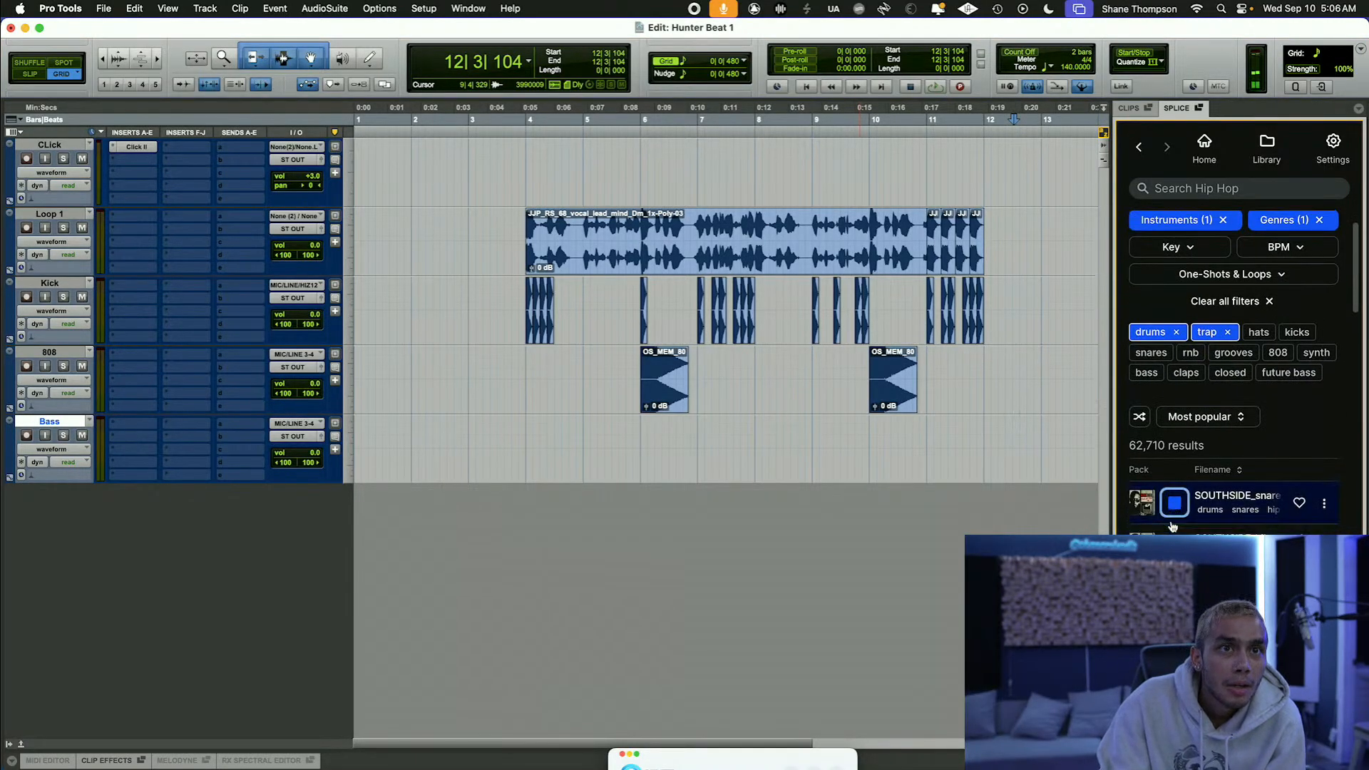
Step: Replace the drums tag with bass in the Splice sample filters, keeping the trap tag
click(1178, 333)
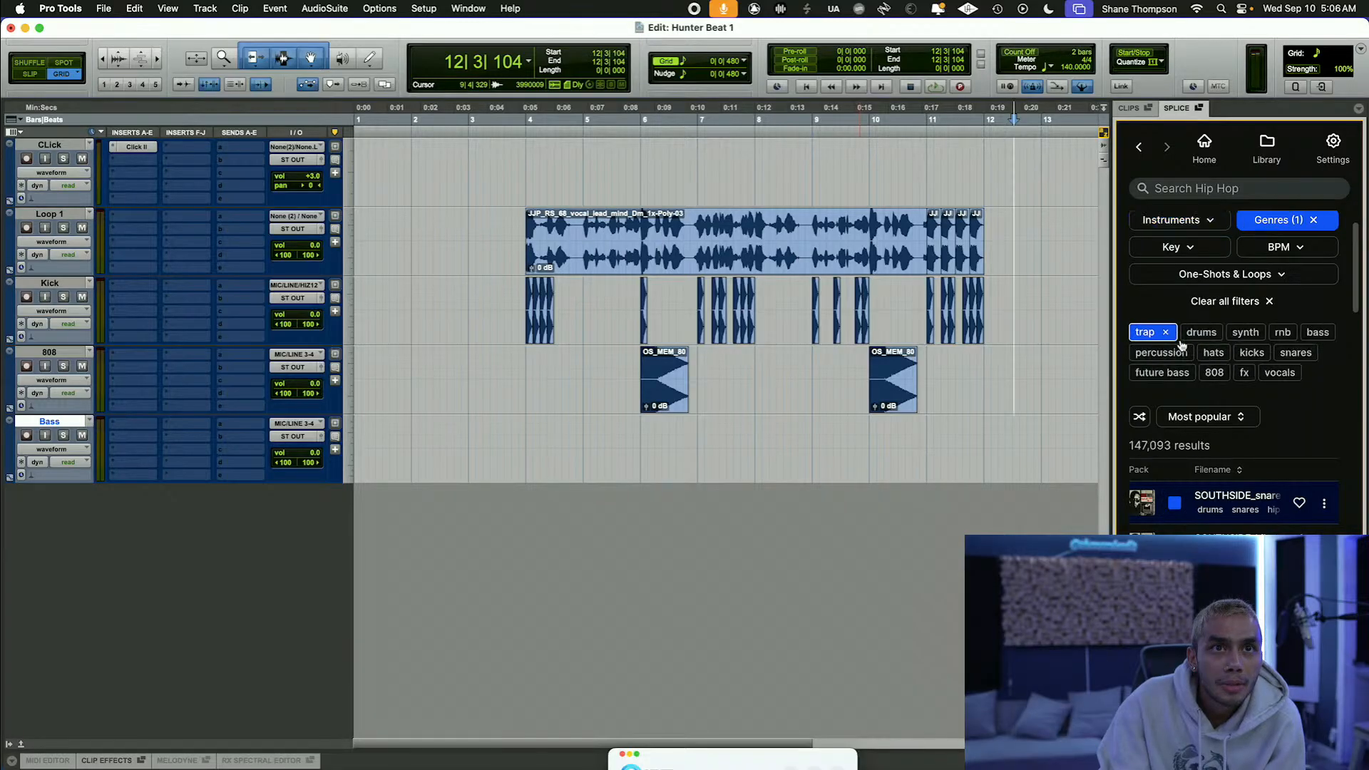
click(1311, 334)
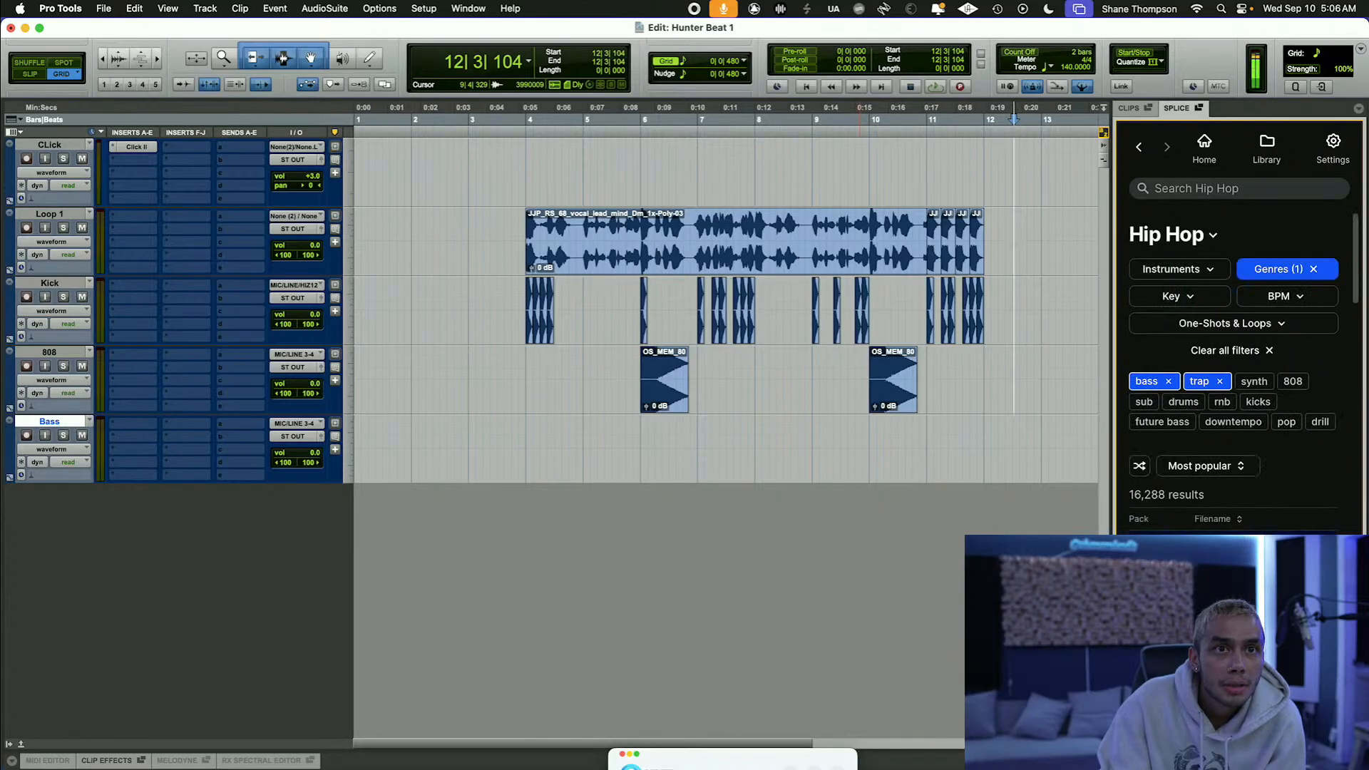
Step: Clear the bass and trap filters in Splice and search for "afro drums"
scroll(1234, 356, down, 1)
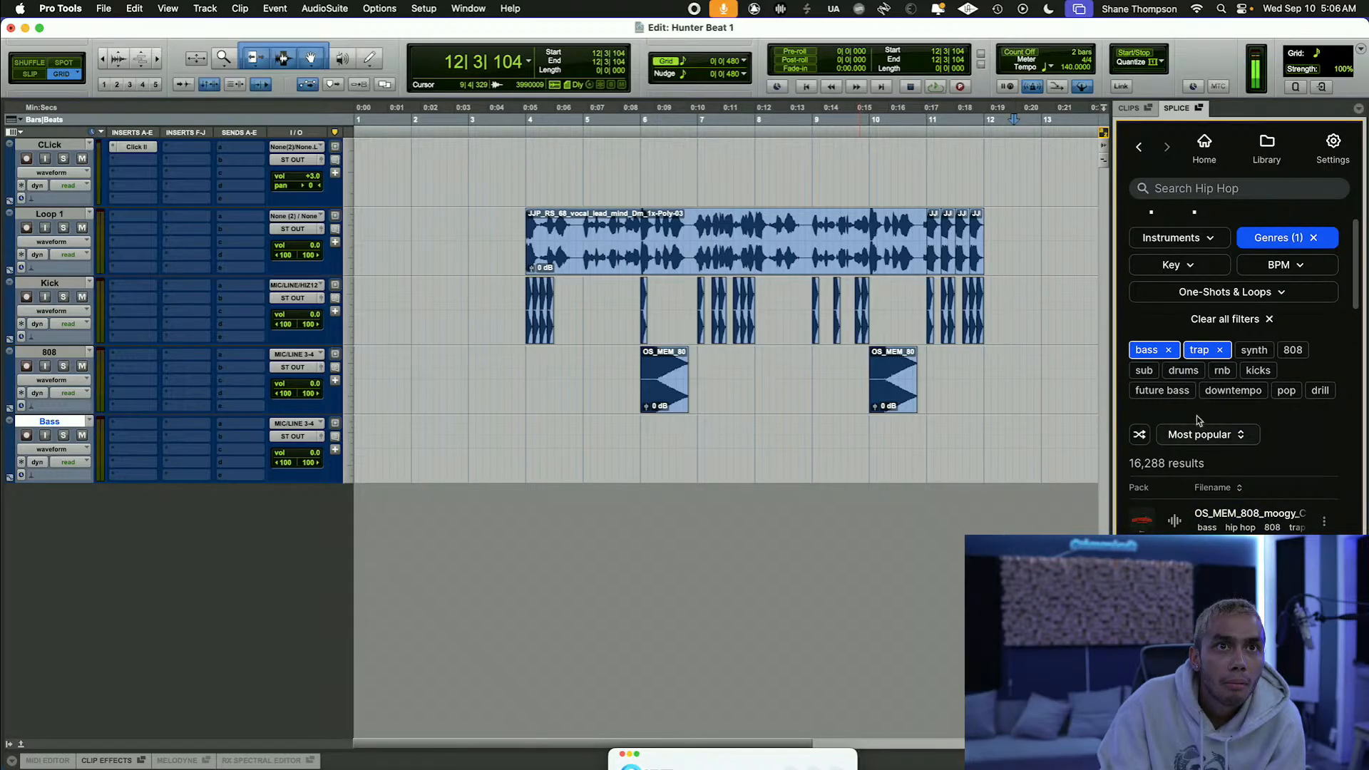
scroll(1198, 421, down, 1)
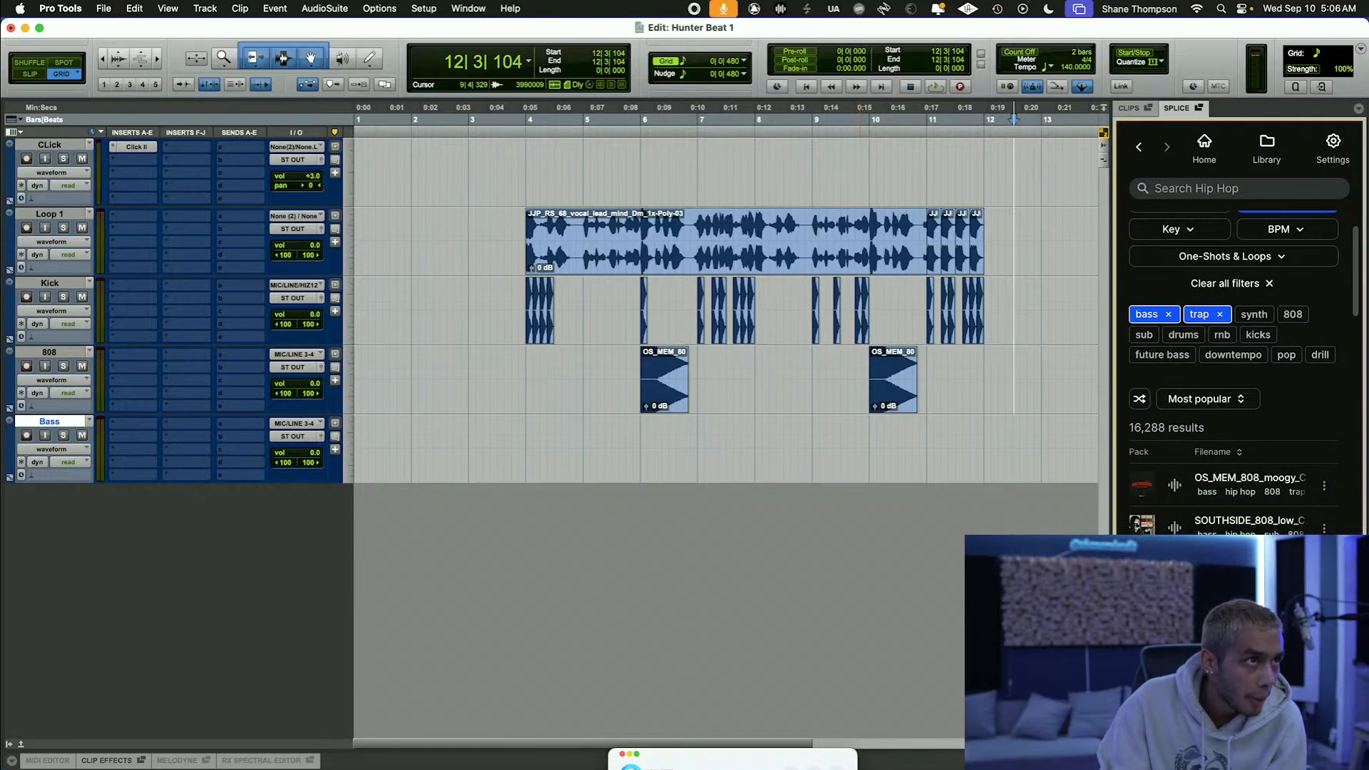
click(1170, 317)
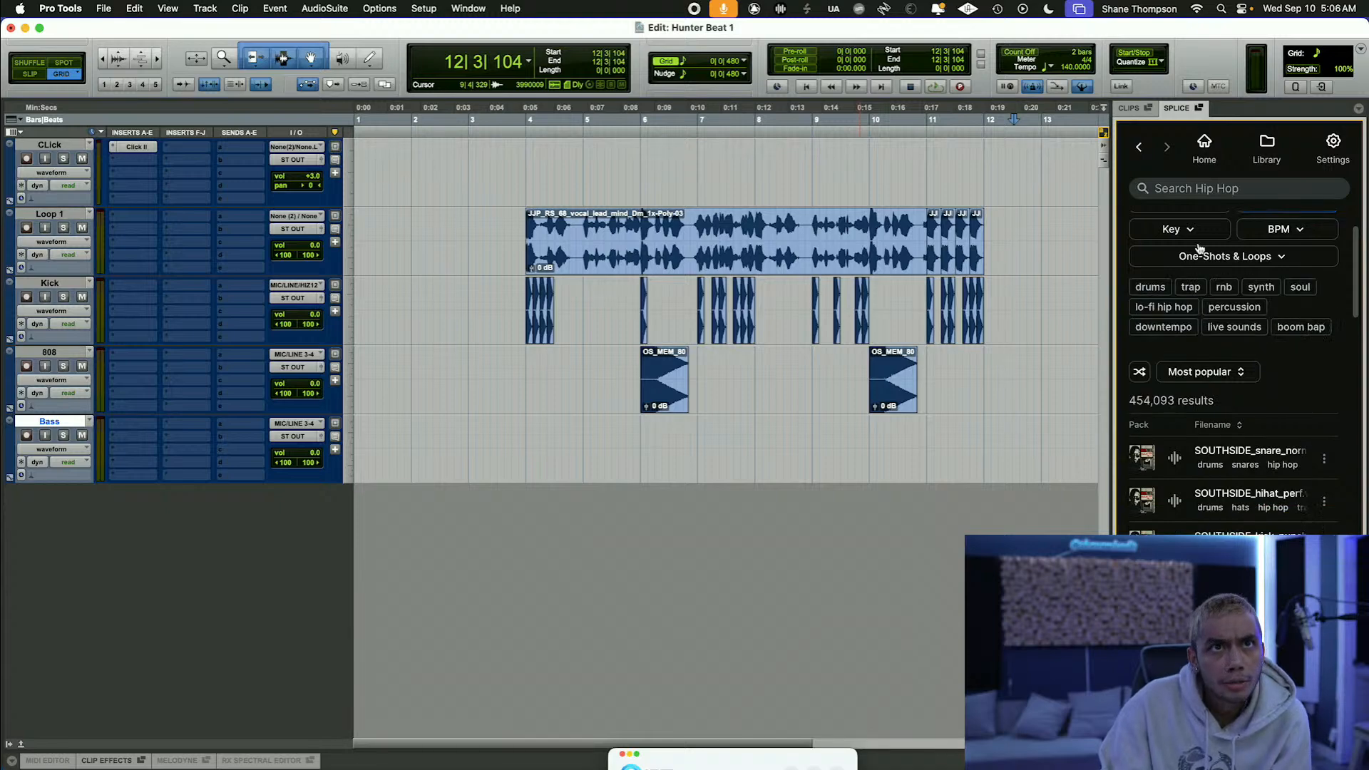
click(1213, 191)
text(af)
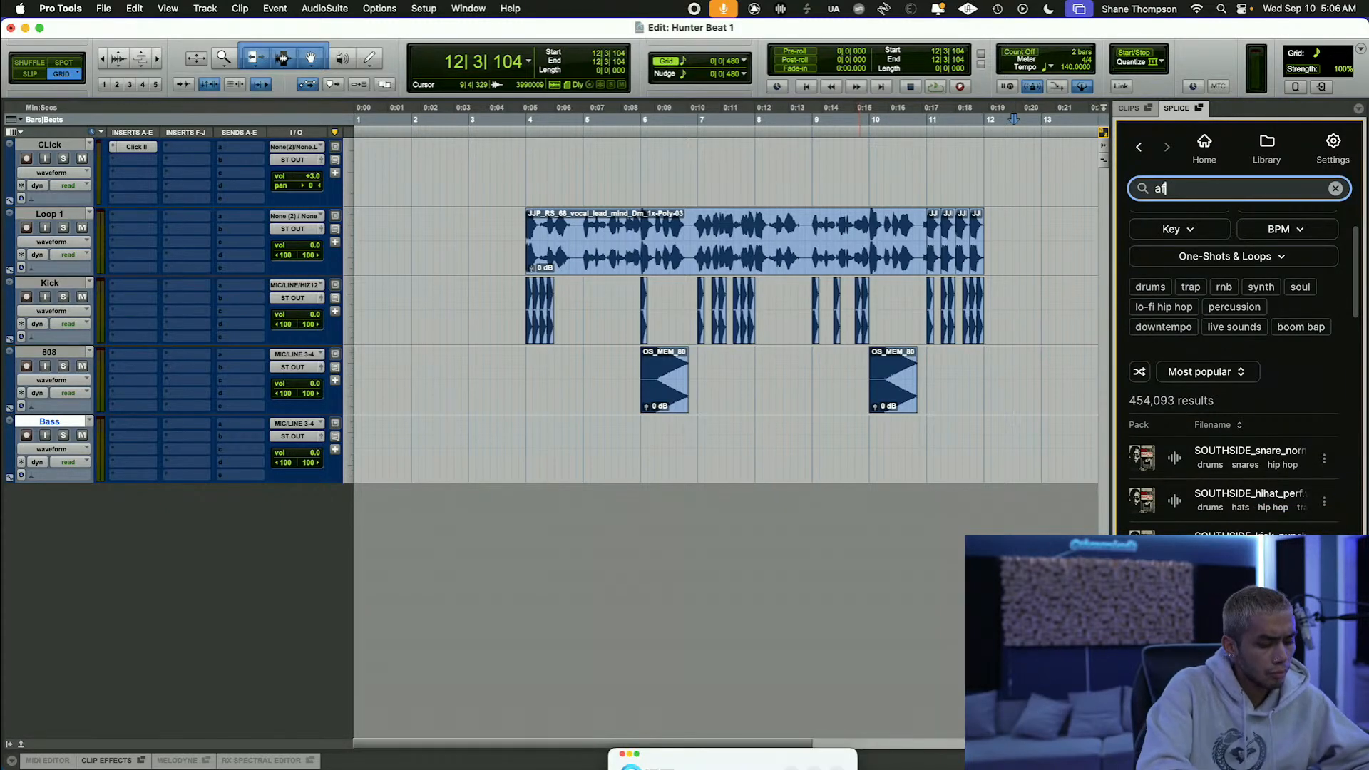
text(ro drums)
key(Return)
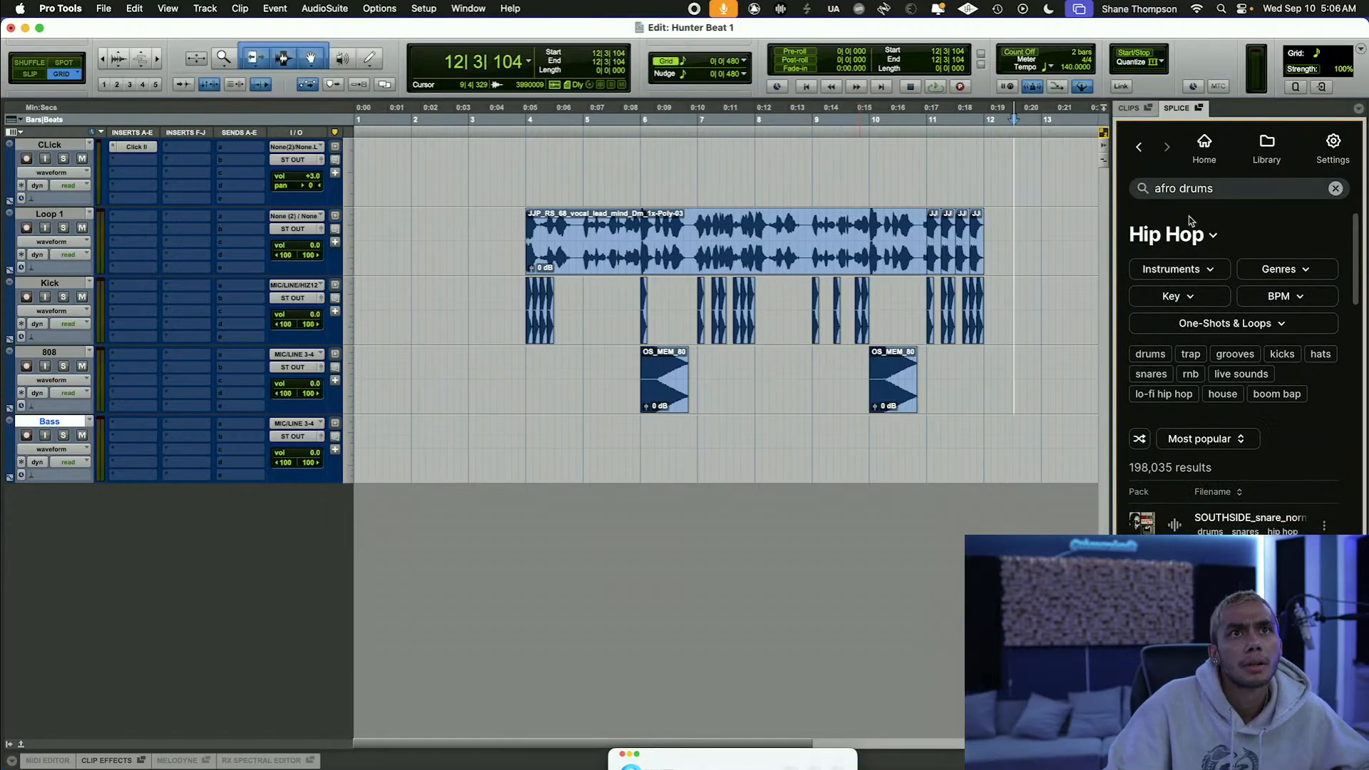
Step: Place a drum one-shot from the results on the Bass track at 6|4|000 and duplicate it four times back to back
scroll(1227, 479, down, 5)
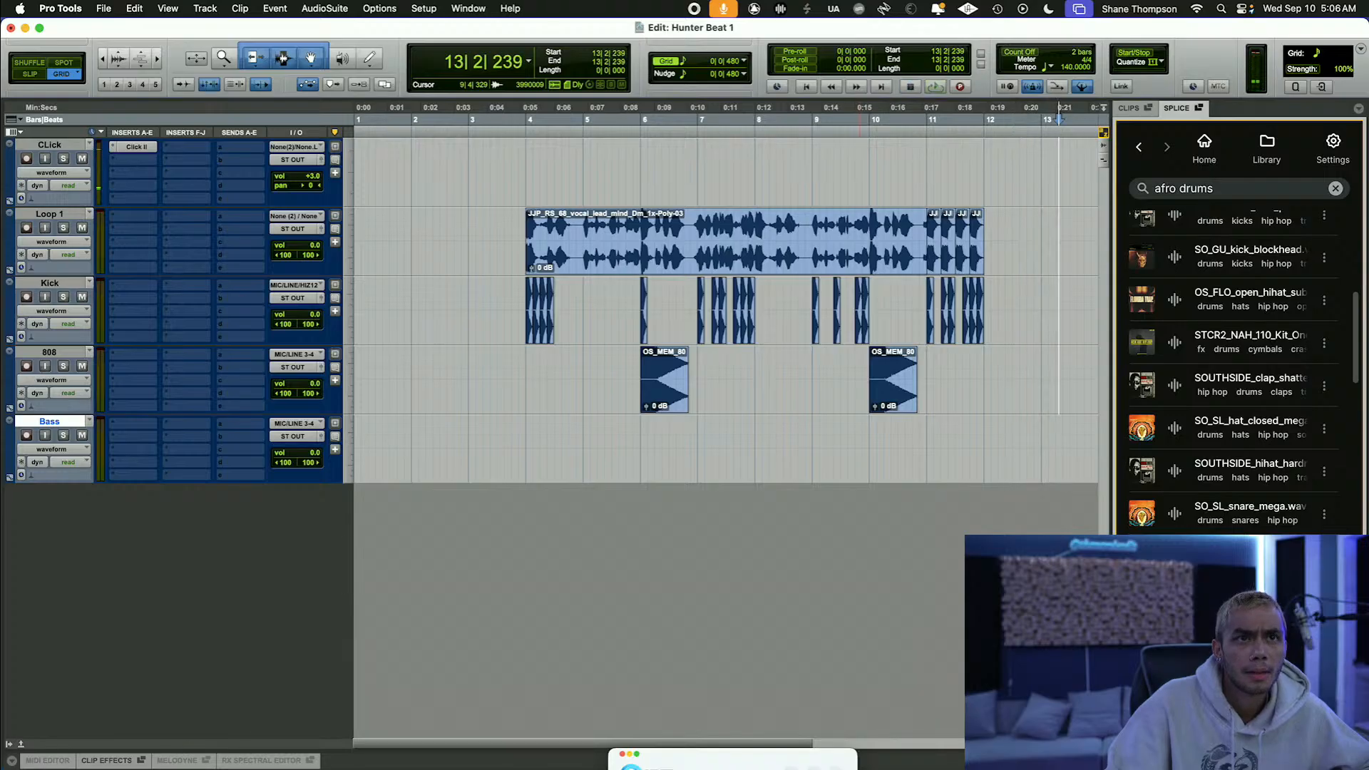
drag(1226, 507, 688, 479)
key(t)
key(t)
key(t)
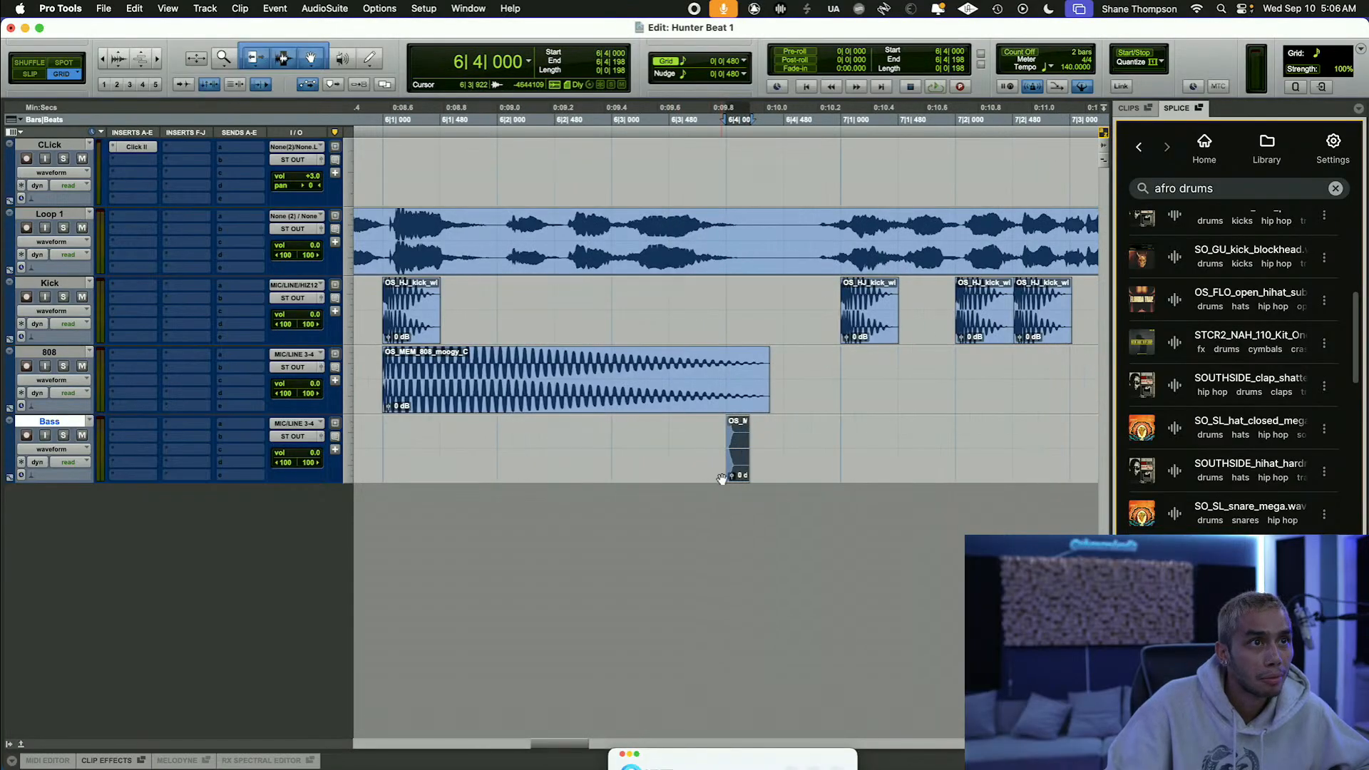
key(super+d)
key(super+d)
key(super+d)
key(super+d)
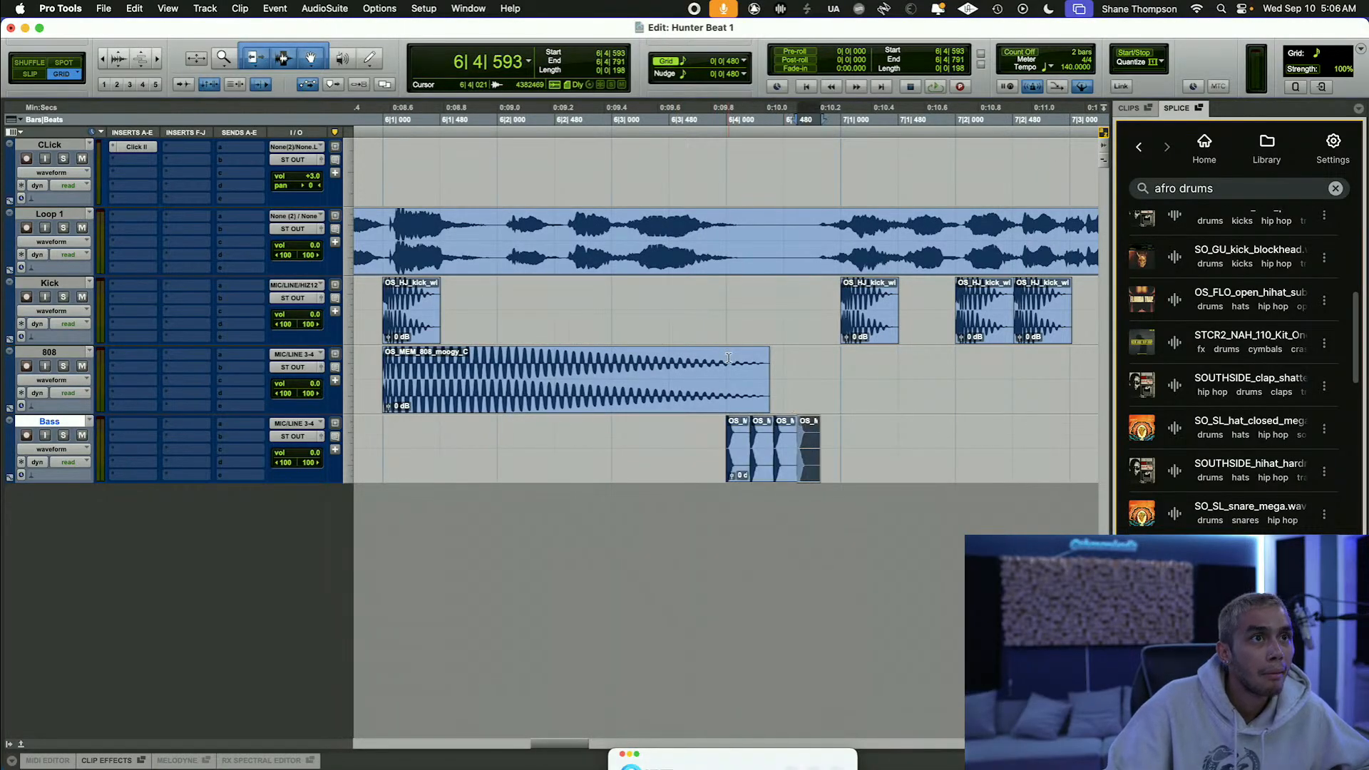
Step: Play the arrangement from 5|4|480 to hear the repeated one-shots with the vocal, kick and 808
key(r)
click(526, 435)
key(space)
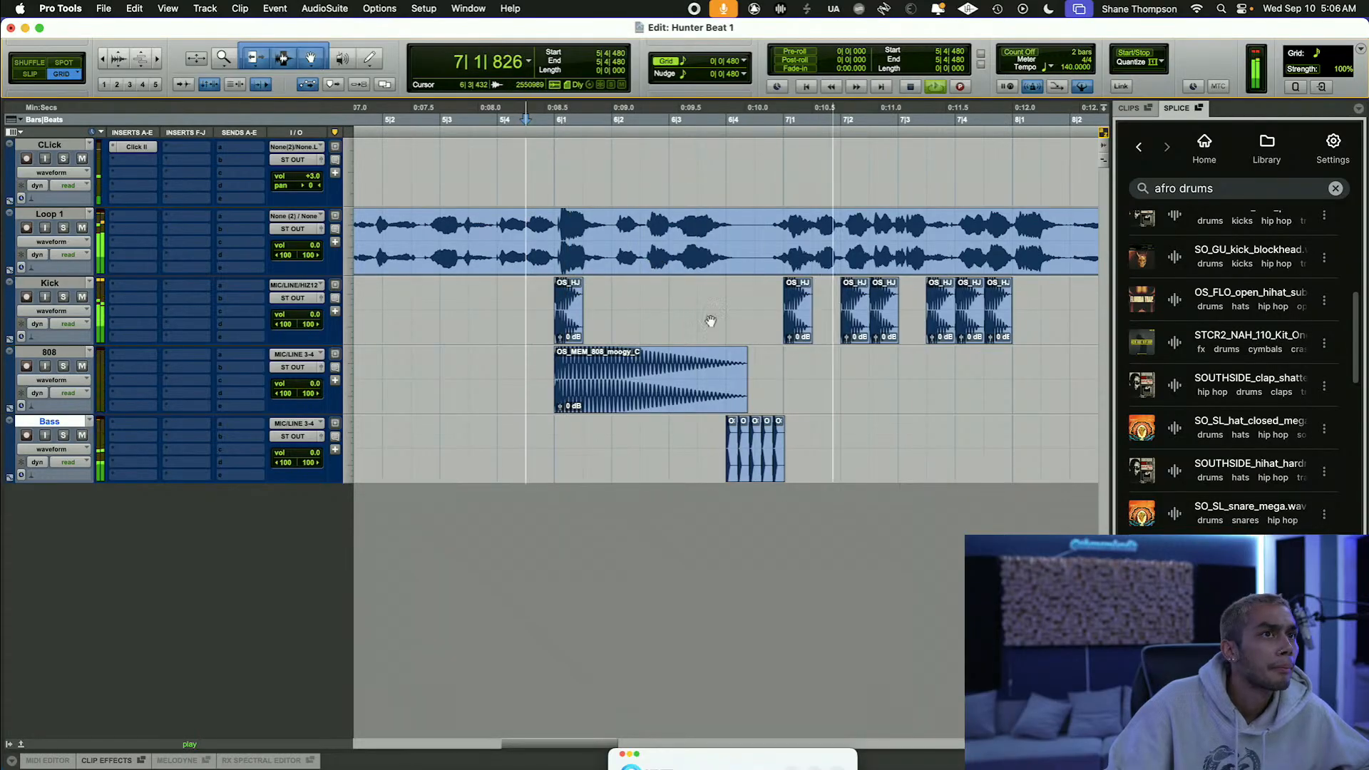
key(r)
key(t)
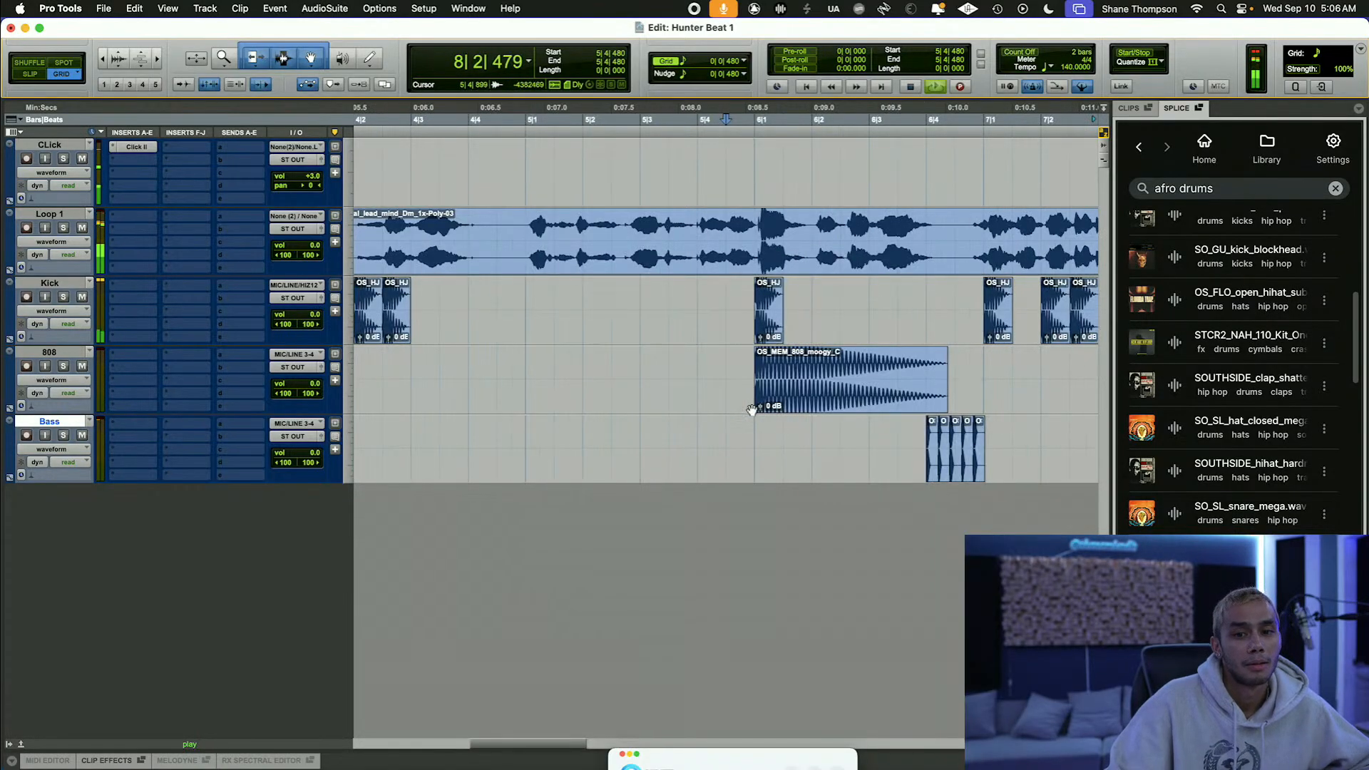
scroll(791, 434, right, 2)
scroll(790, 435, right, 2)
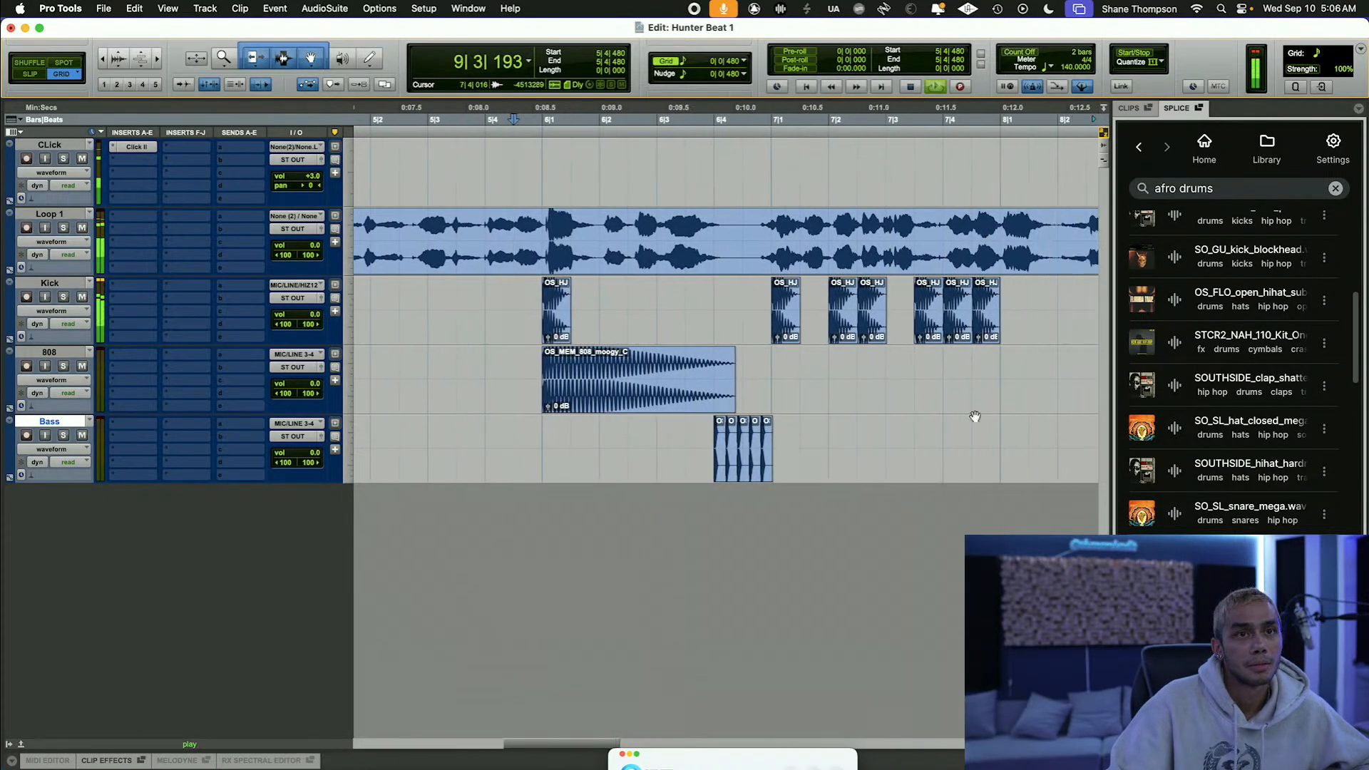
Step: Delete the second and fourth of the five short clips on the Bass track and stop playback
click(731, 466)
key(Delete)
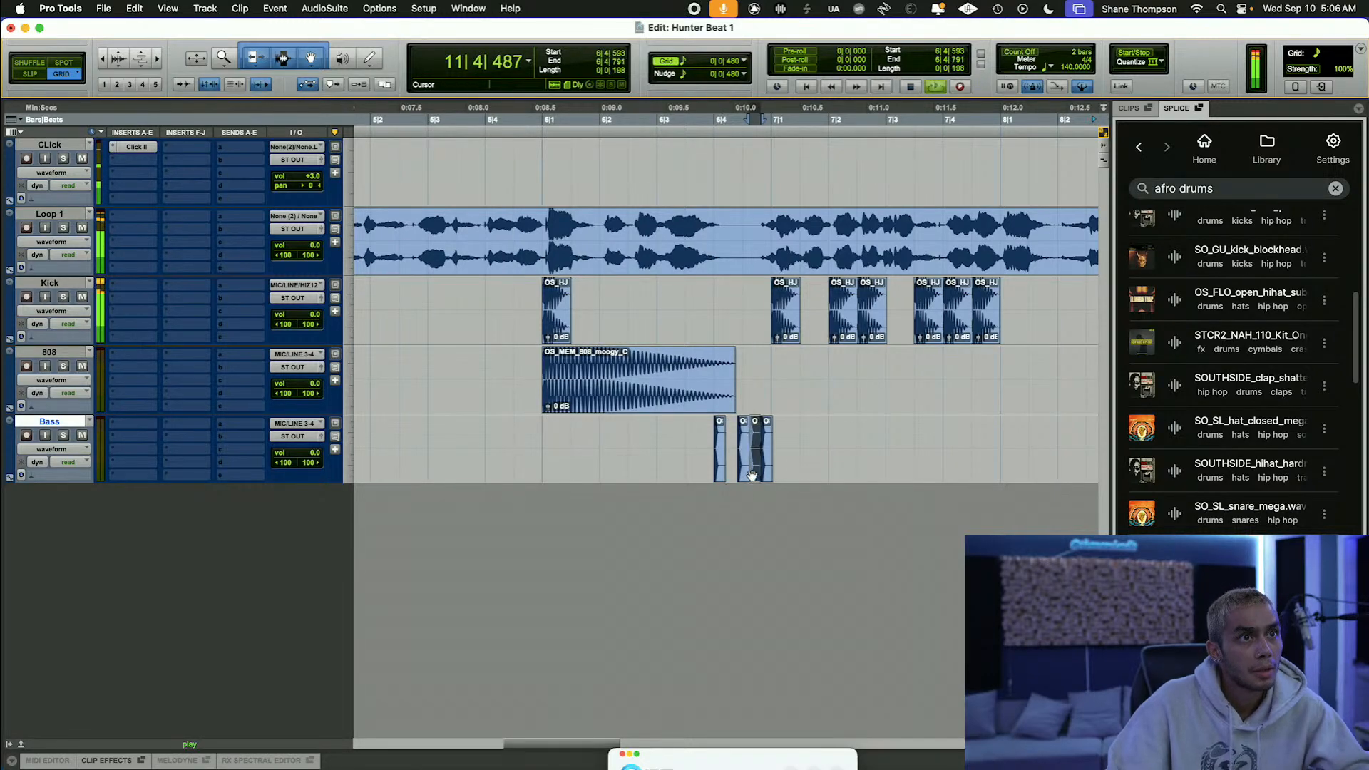
key(Delete)
key(space)
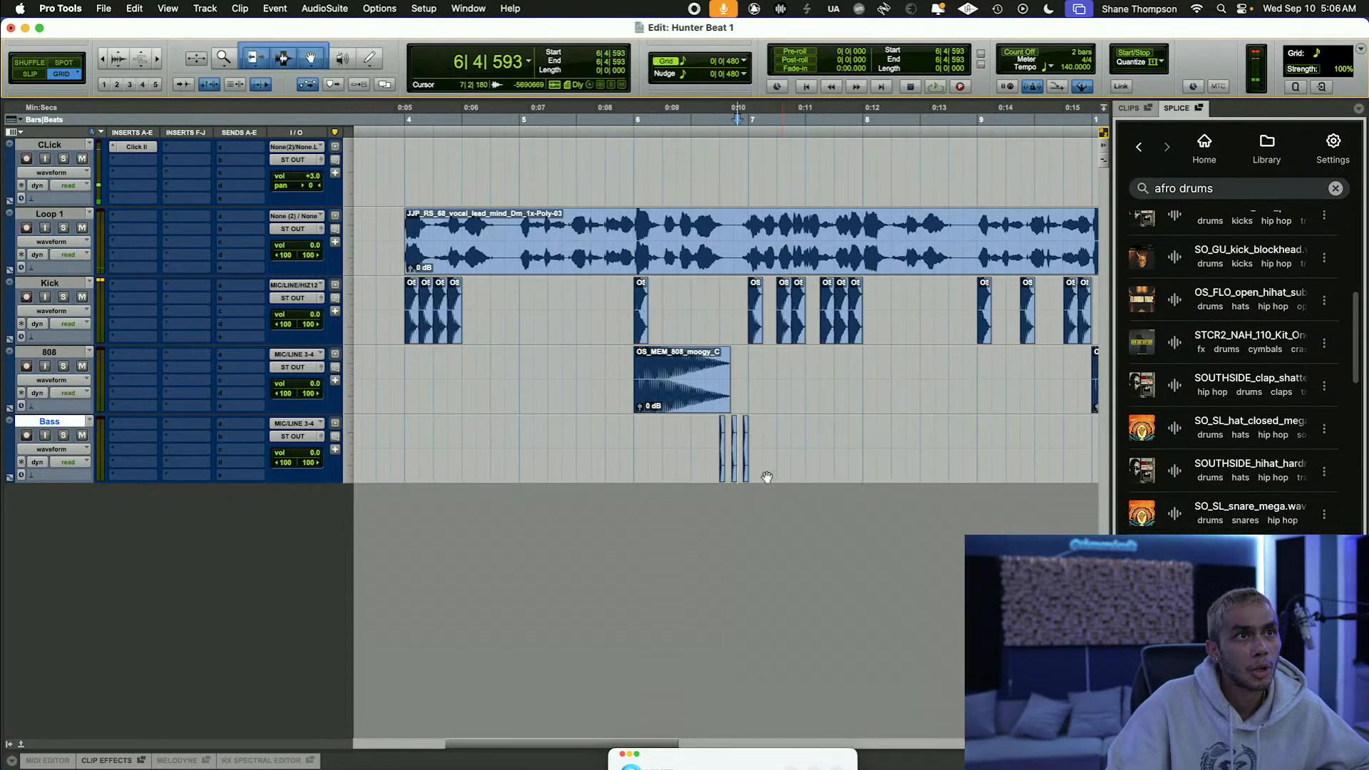
drag(692, 464, 768, 463)
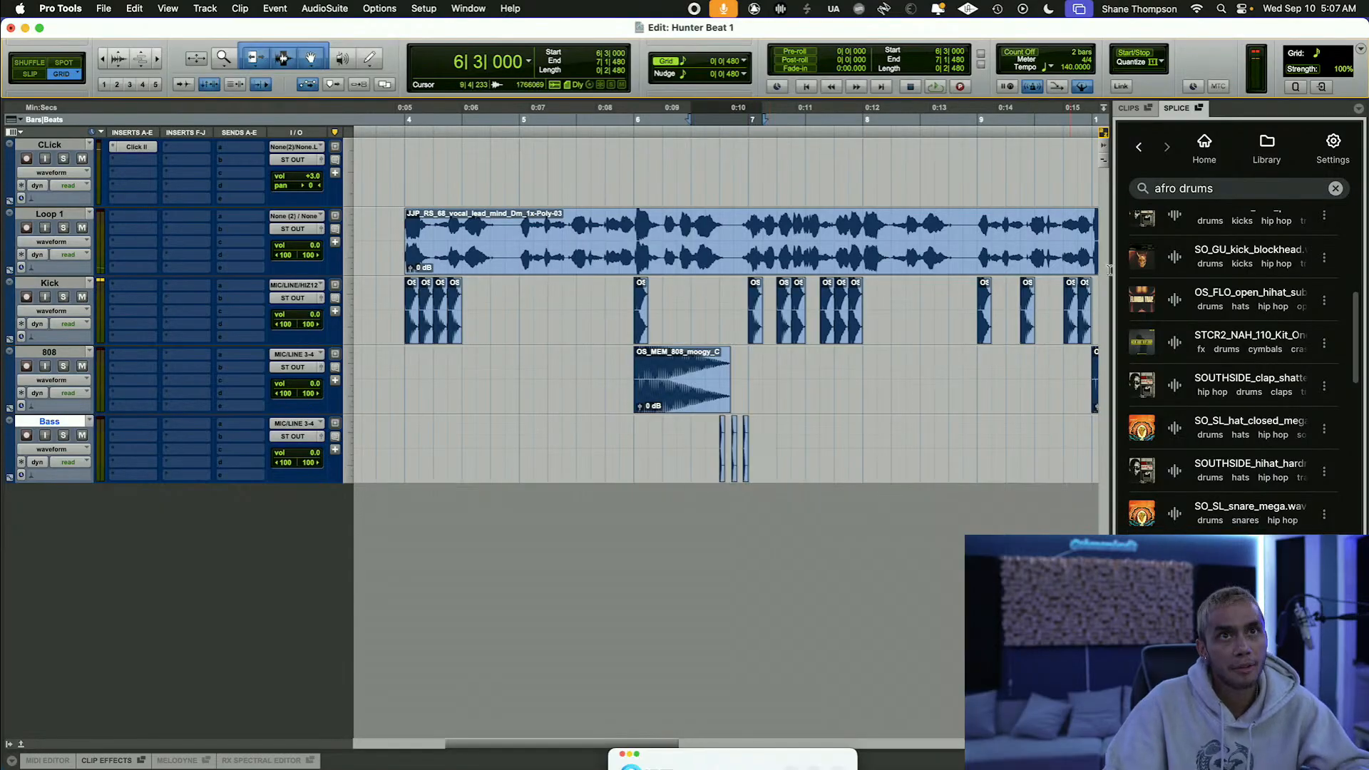
Step: Search Splice for "african drums", limit the results to loops and preview the DECAP percussion loop
click(1219, 191)
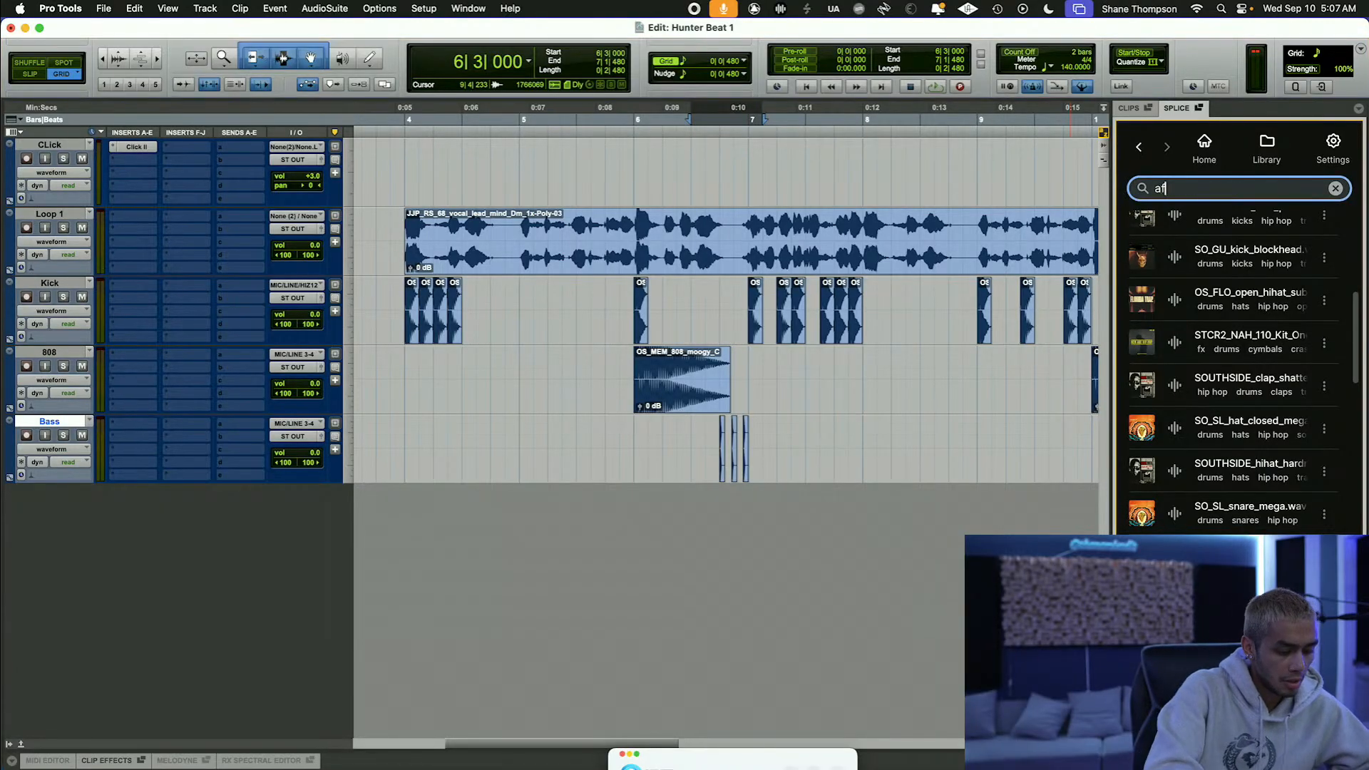
key(Return)
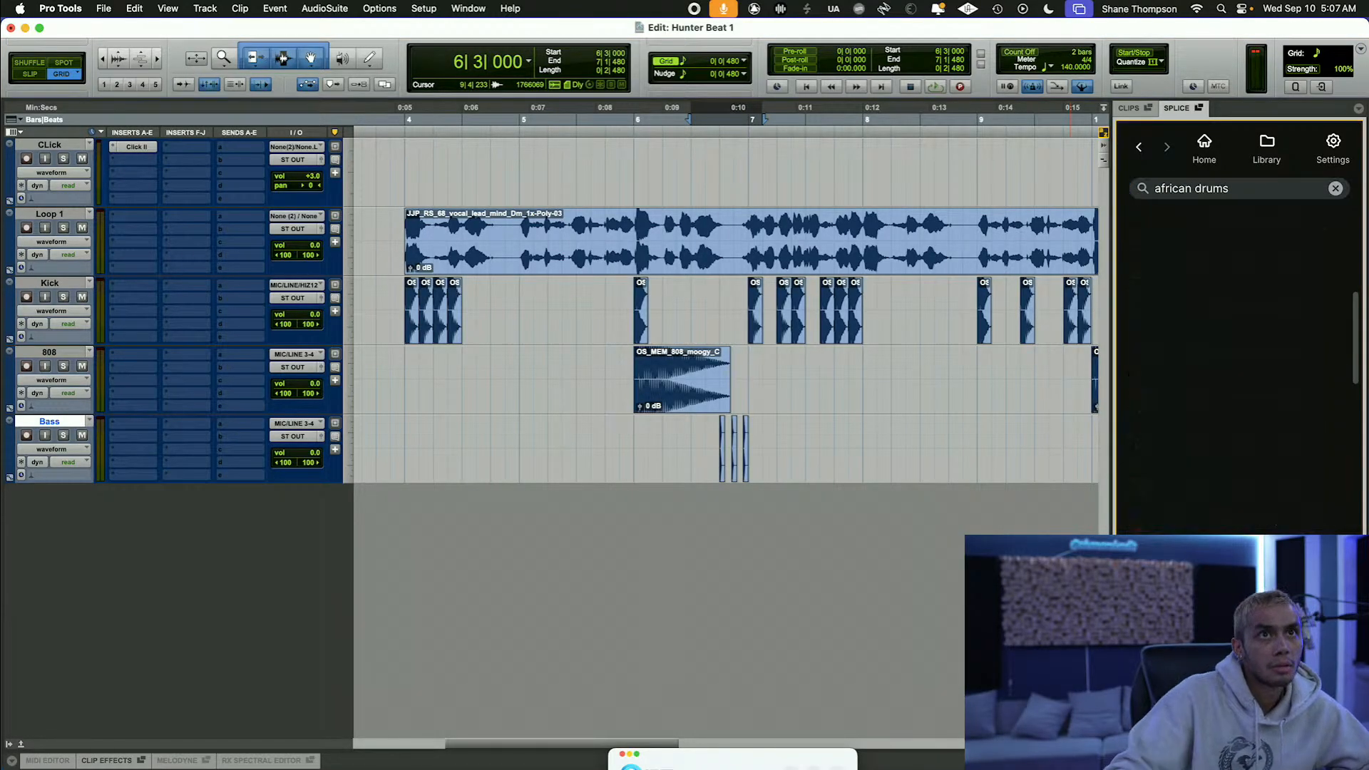
click(1225, 325)
click(1162, 368)
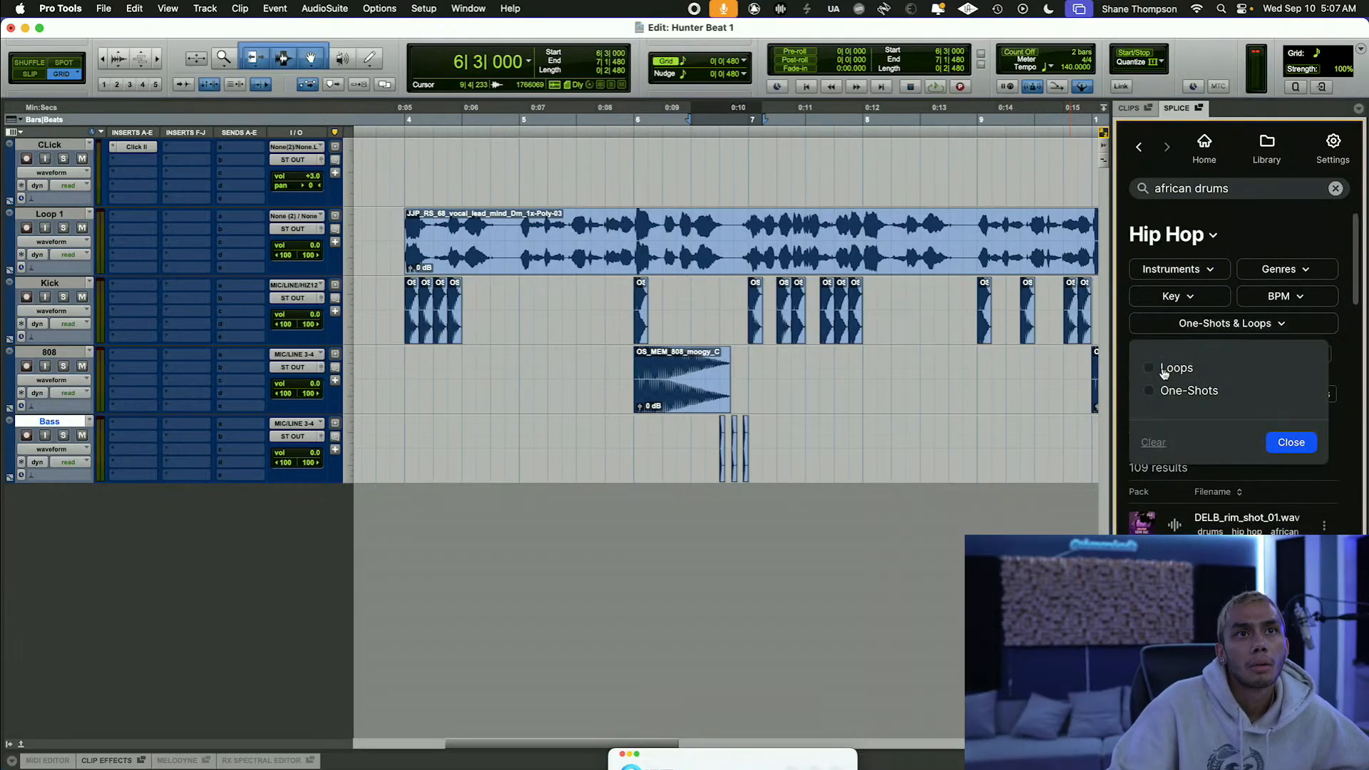
scroll(1228, 470, down, 1)
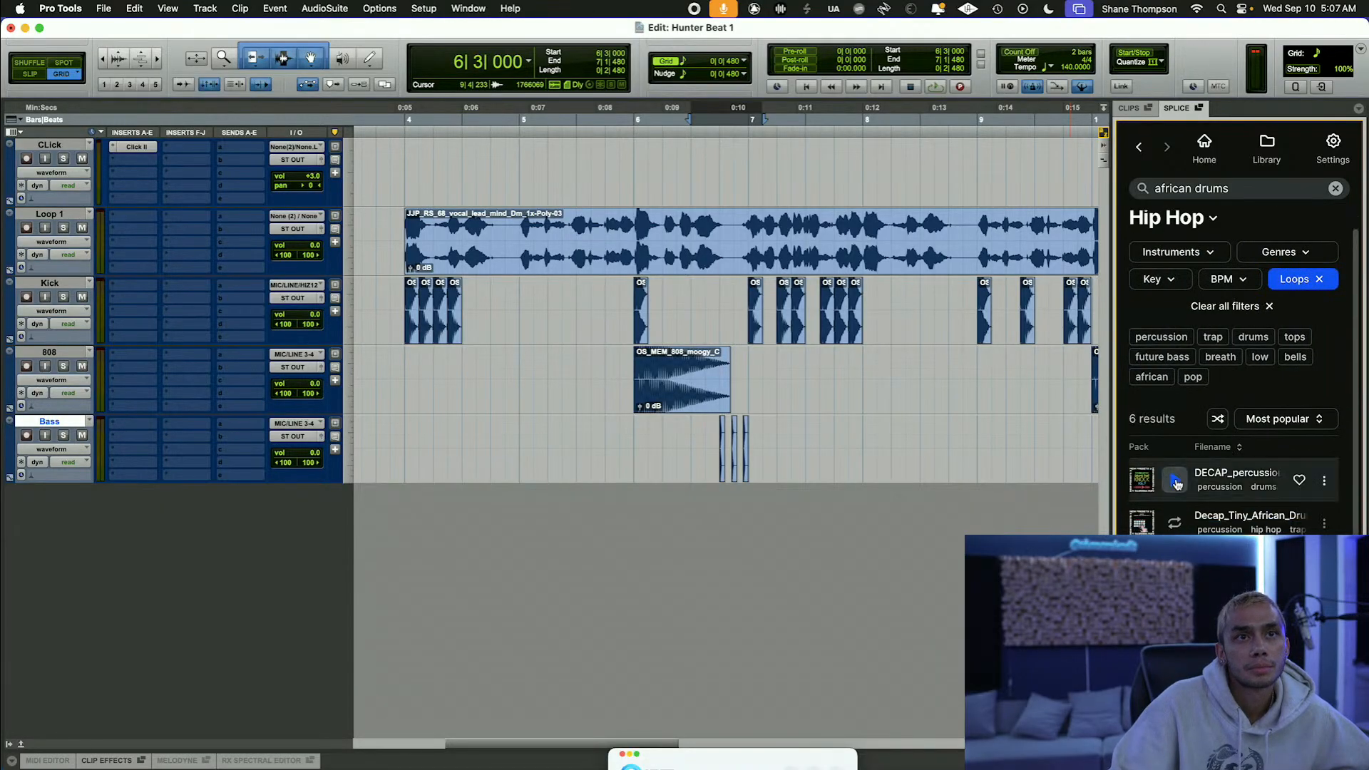
click(1174, 482)
Step: Delete the remaining short one-shot clips around bar 6 from the Bass track
key(r)
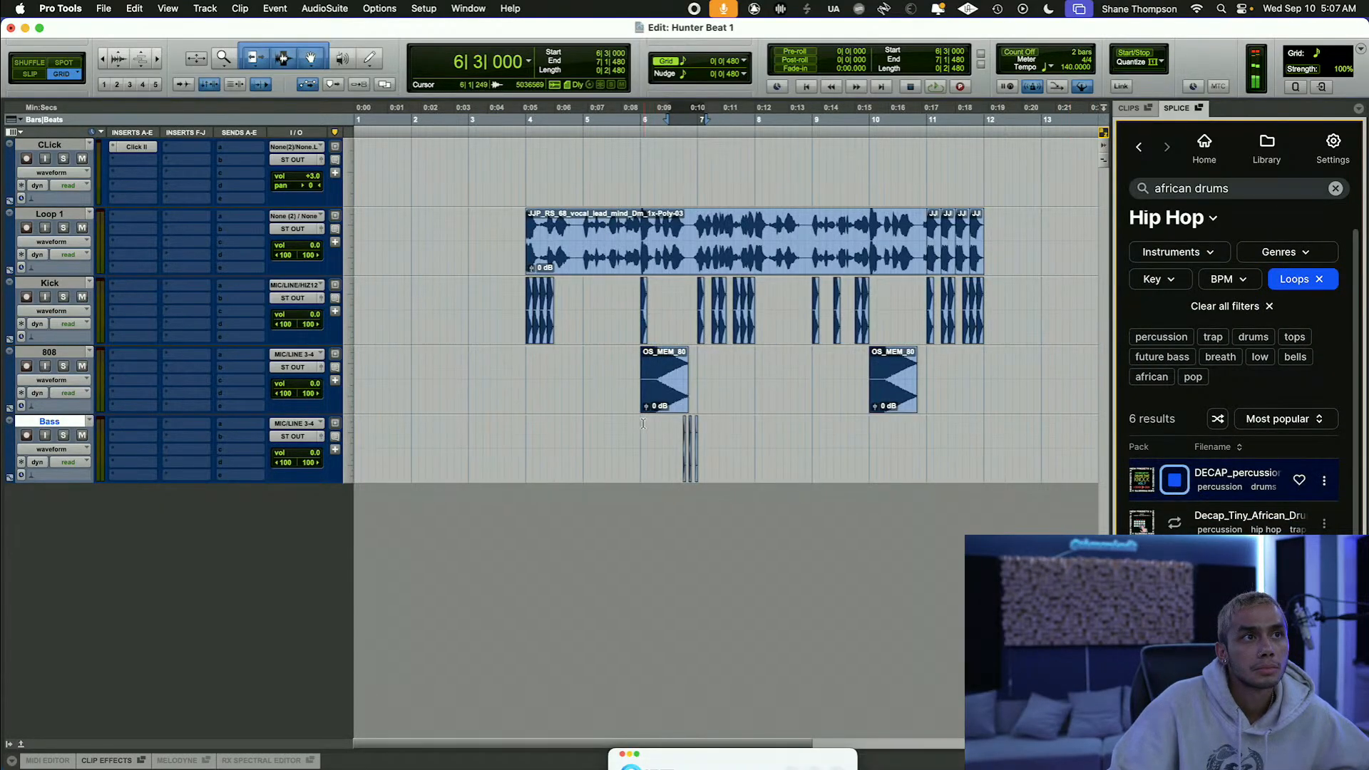
drag(646, 429, 756, 446)
key(Delete)
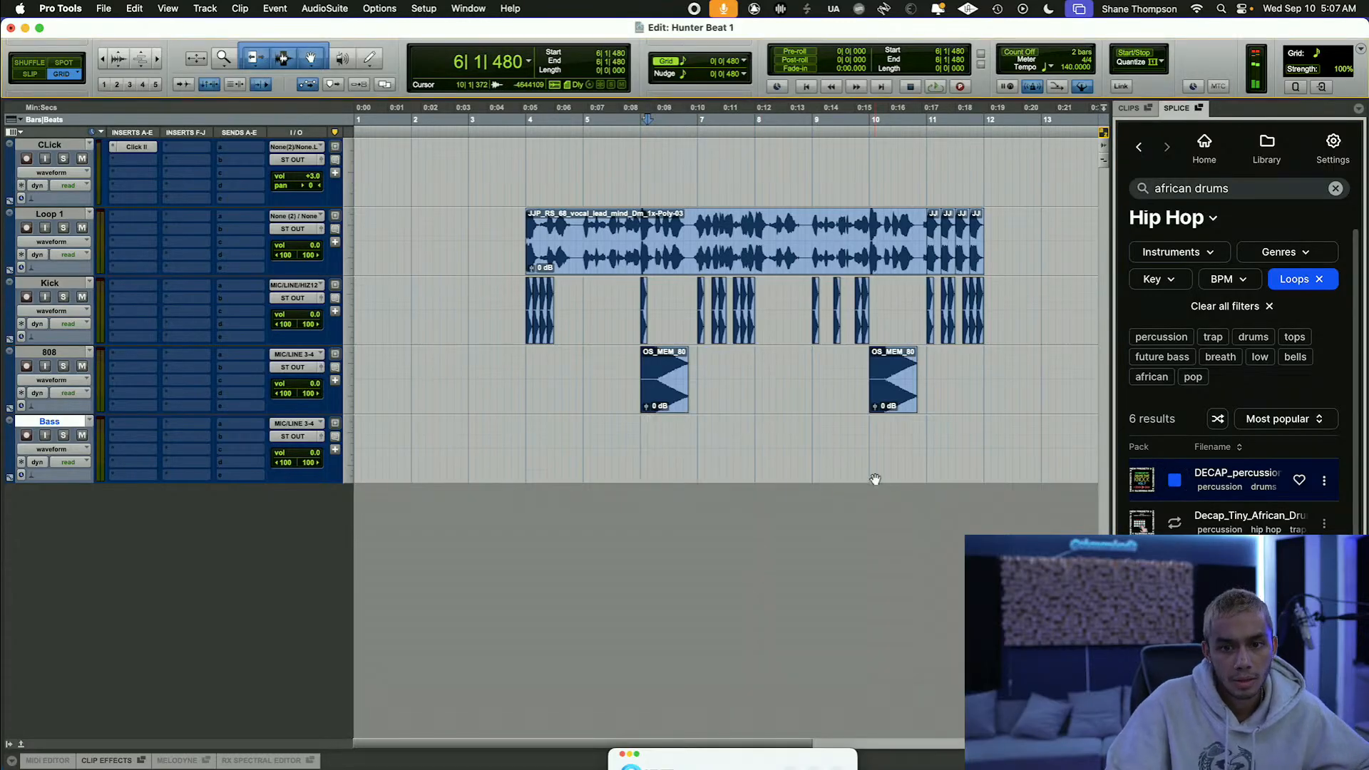
Step: Search Splice for "Afro drum loops" and preview the first three results
triple_click(1212, 189)
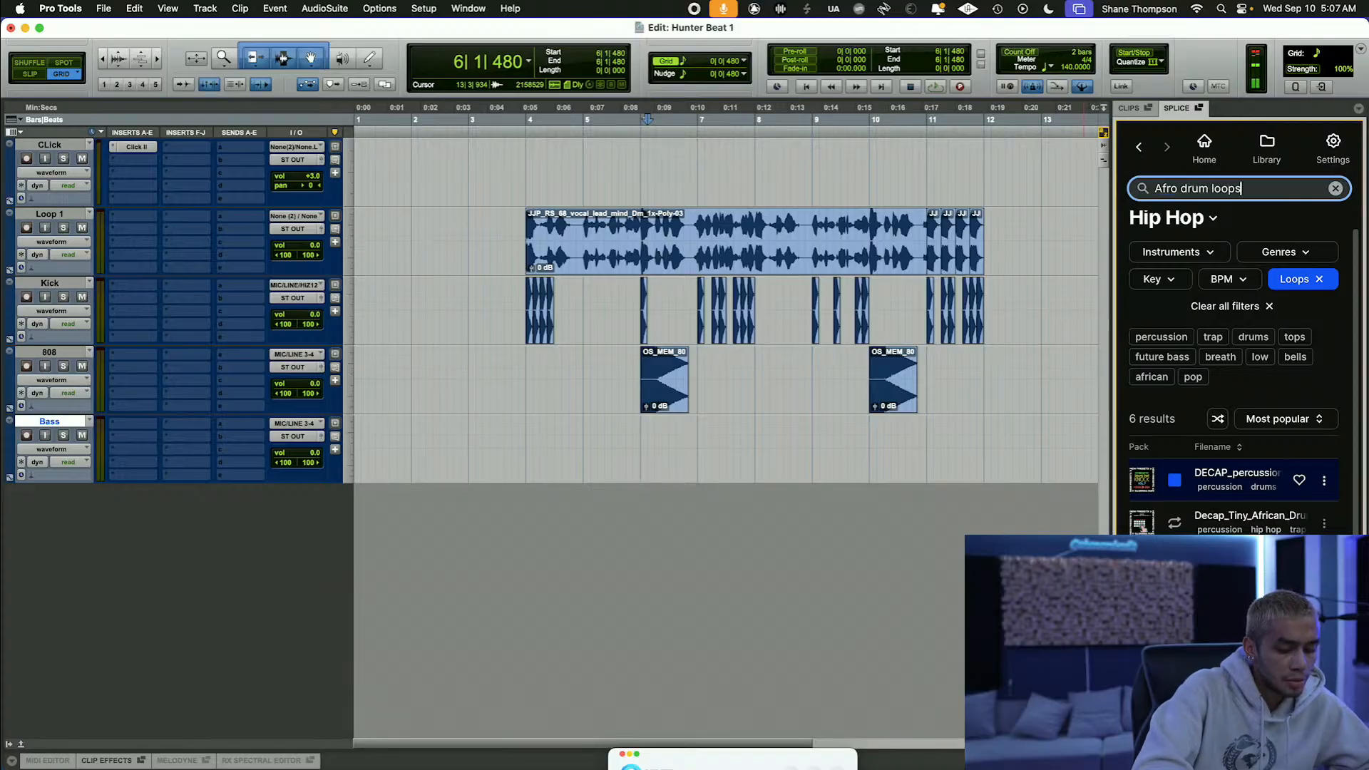
text(Afro drum loops)
key(Return)
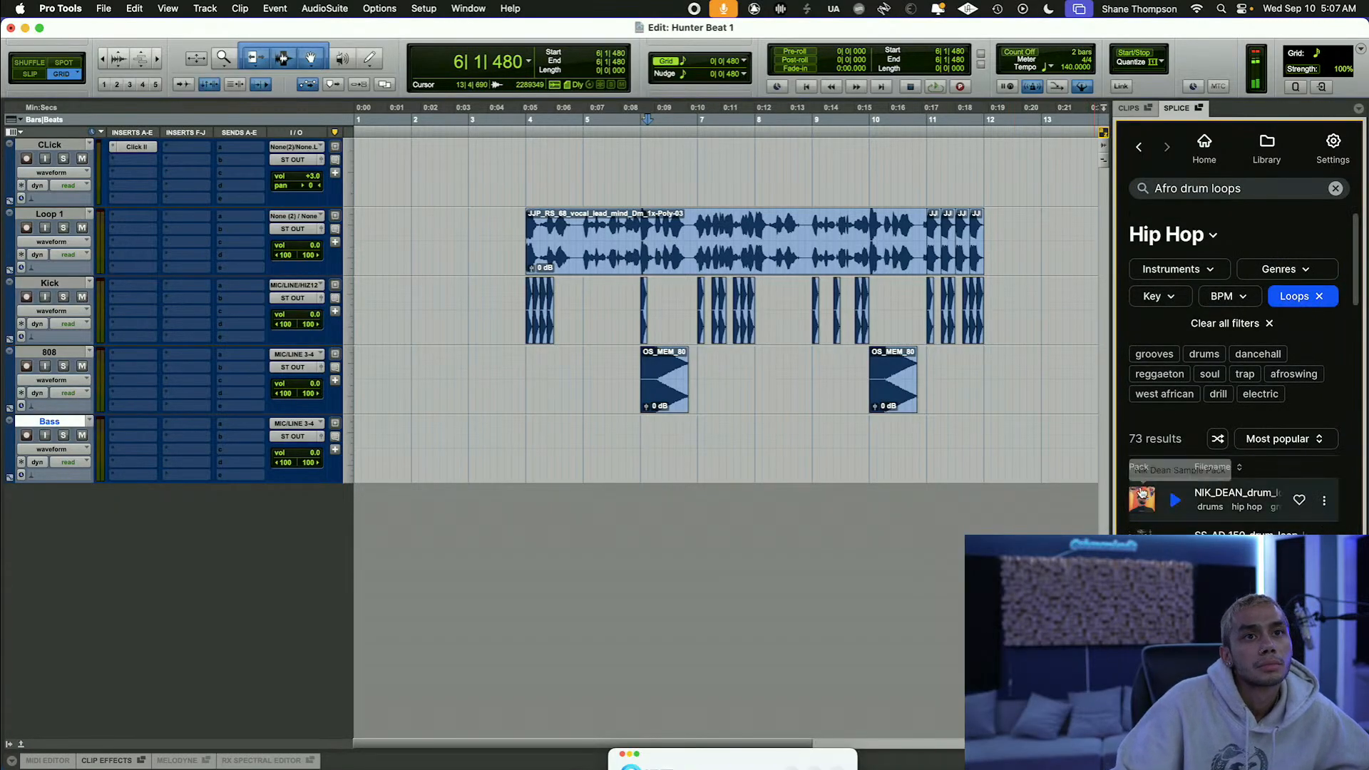
click(1175, 501)
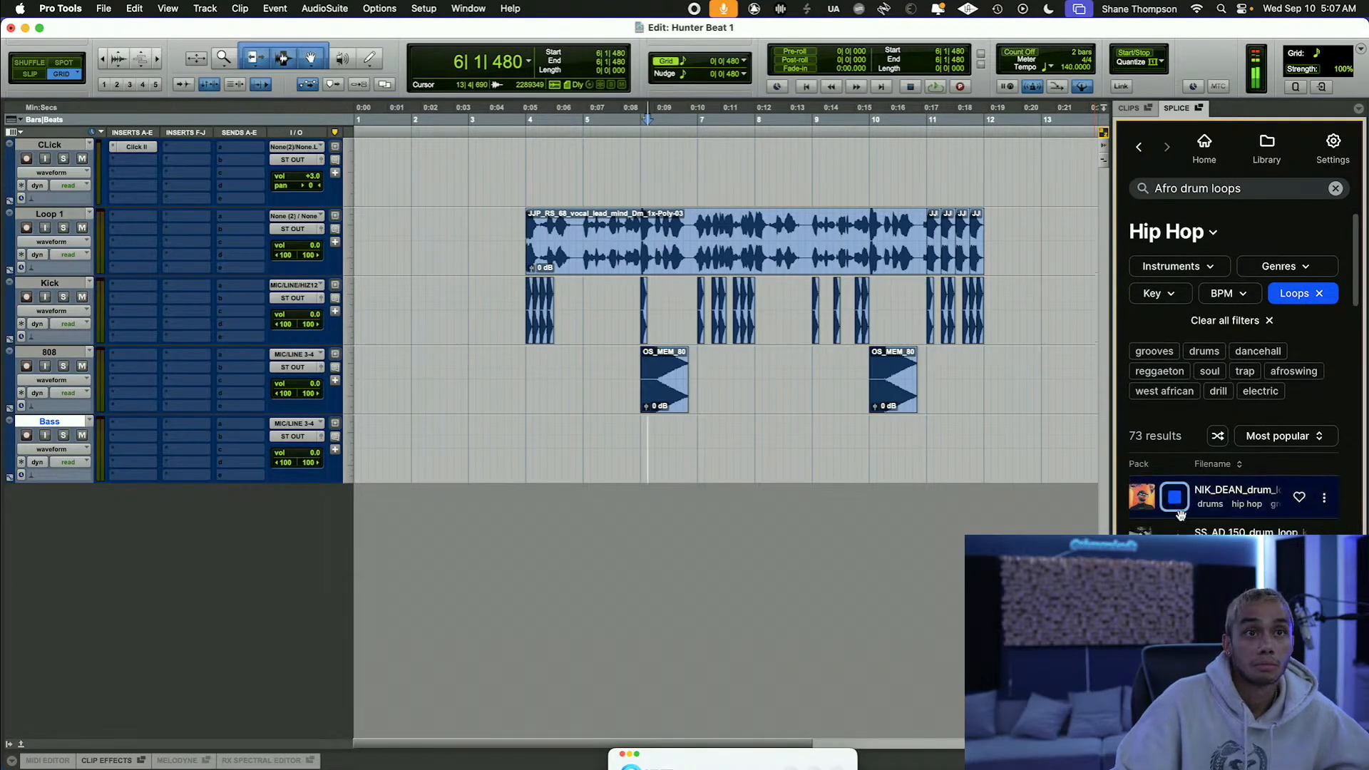
key(Down)
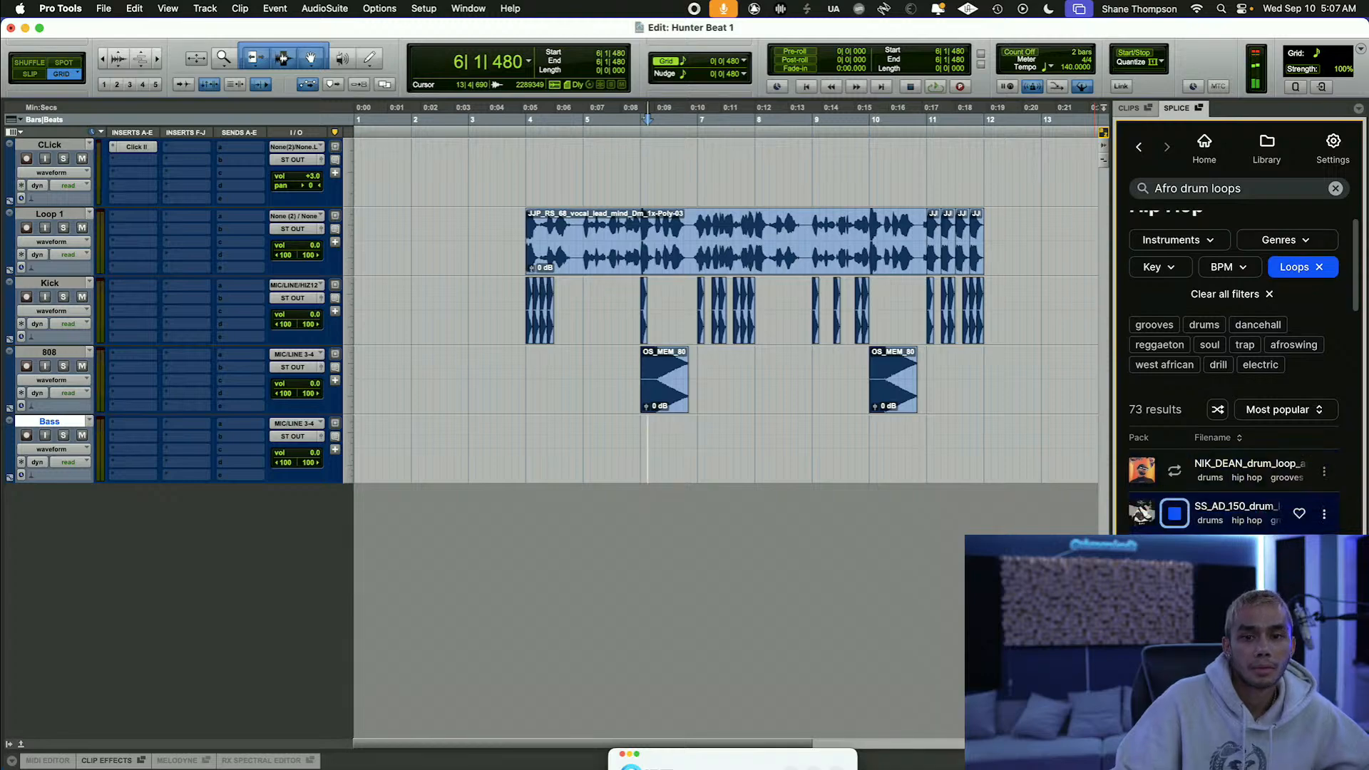
key(Down)
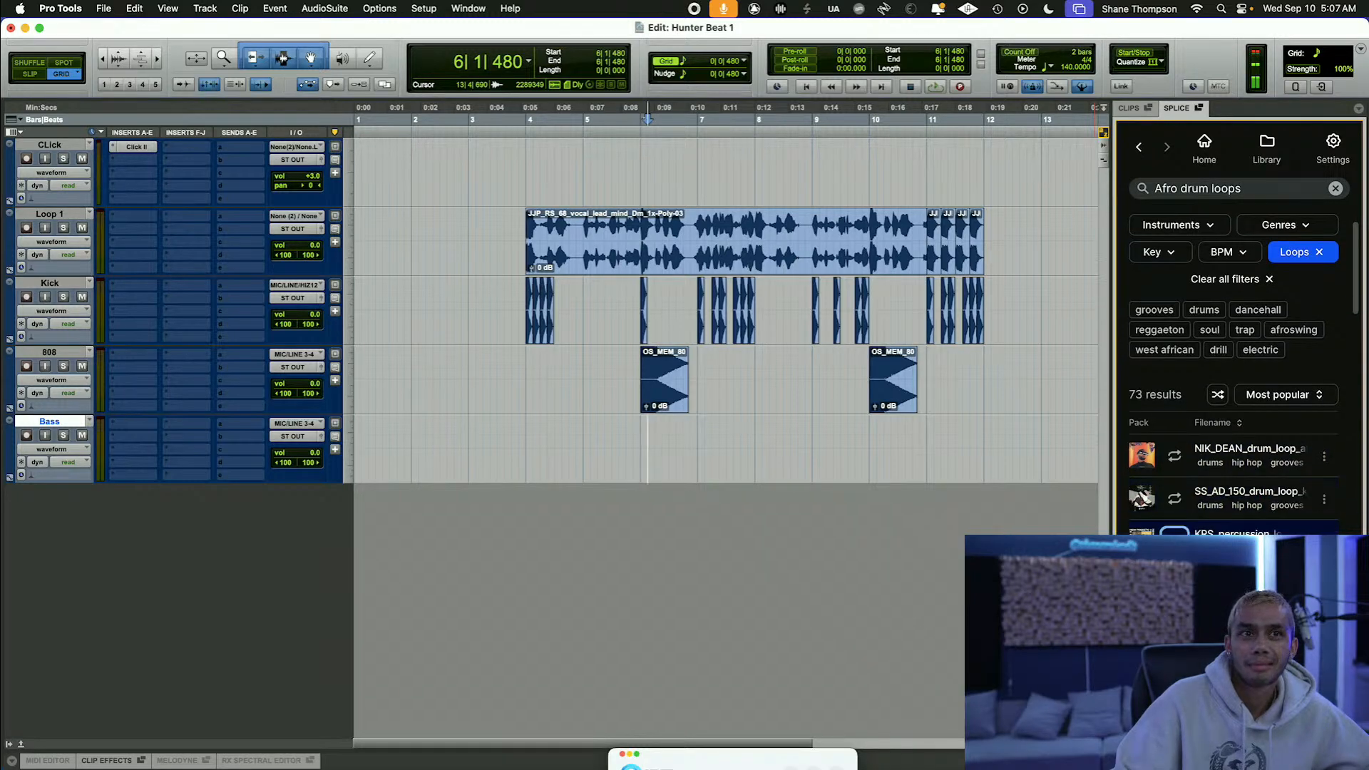
Step: Place KRS_percussion_loop_afro_beat_115 twice back to back from bar 4 on the Bass track and audition bars 4 to 12
drag(750, 510, 577, 470)
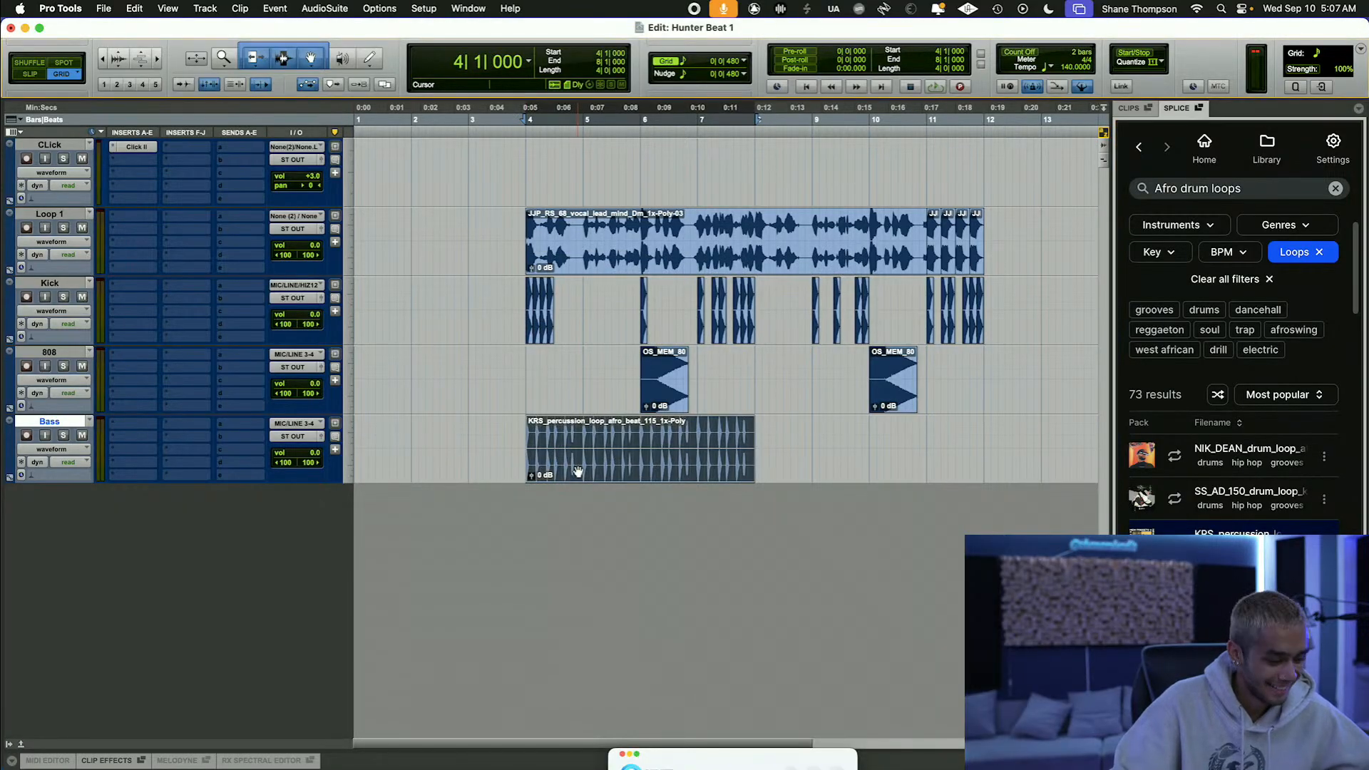
key(super+d)
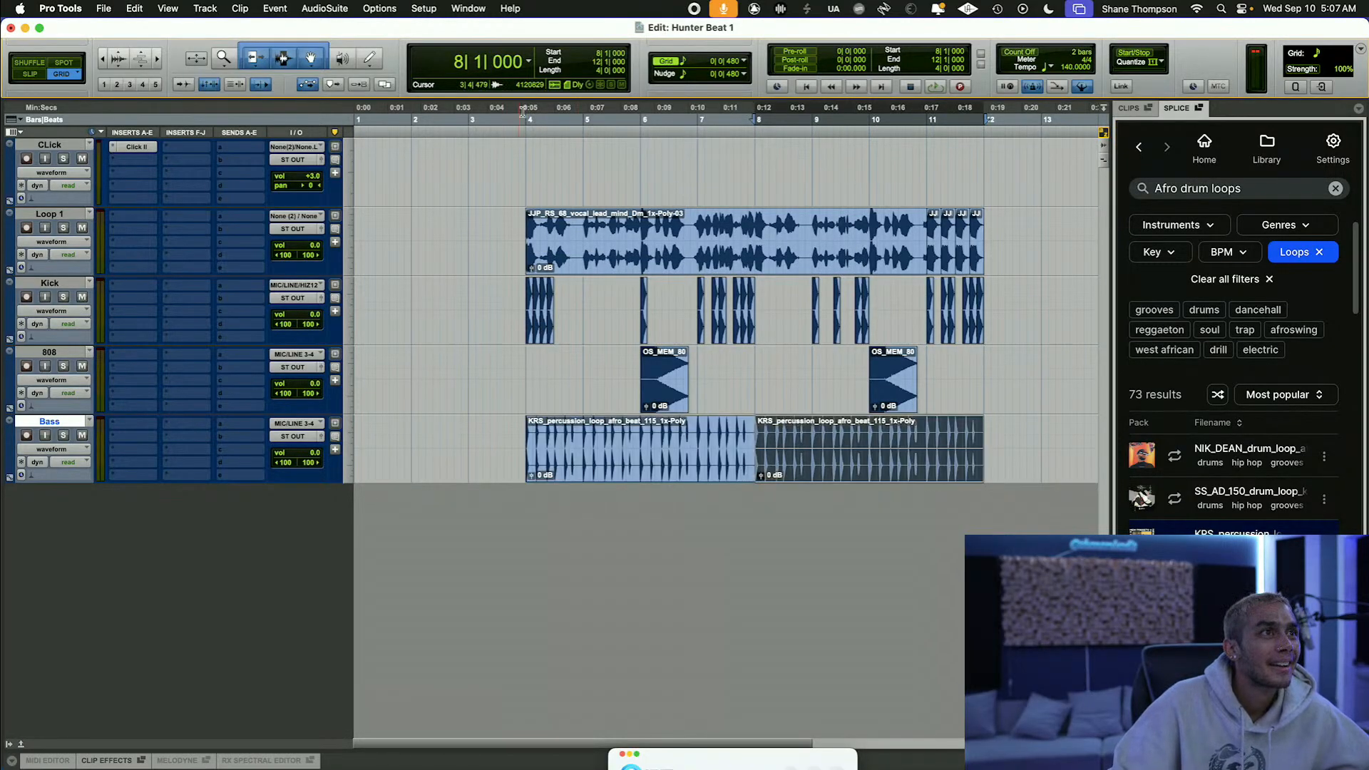
drag(523, 111, 984, 207)
key(space)
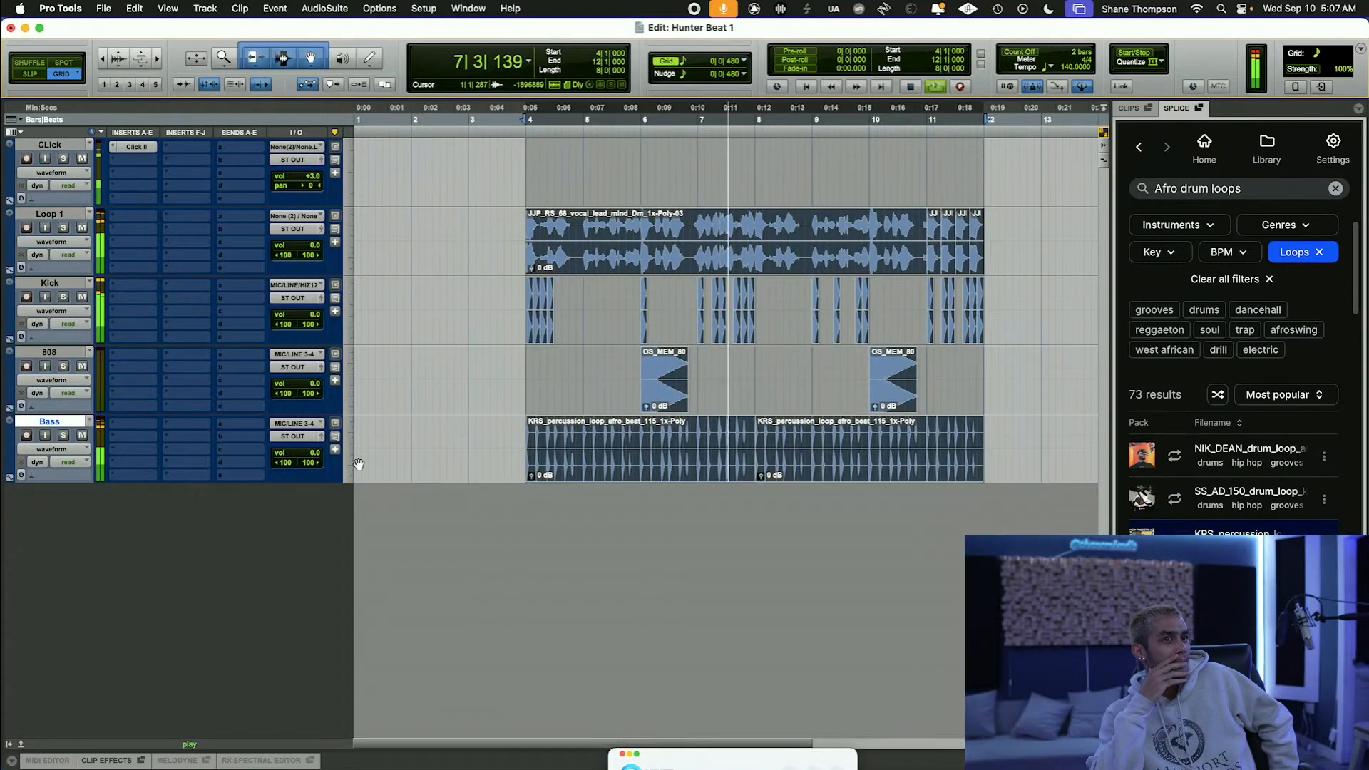
key(space)
Step: Delete both KRS percussion loop clips from the Bass track
click(687, 482)
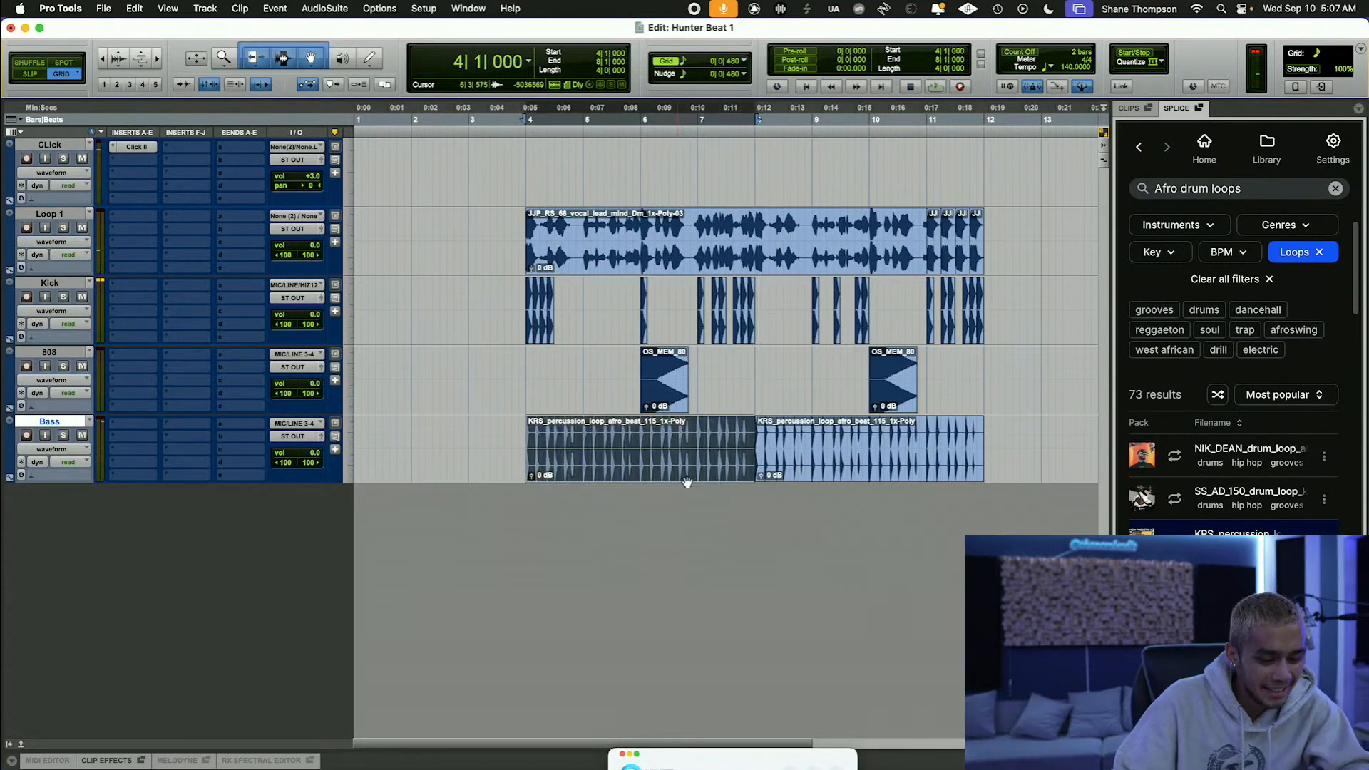
key(Delete)
click(781, 465)
key(Delete)
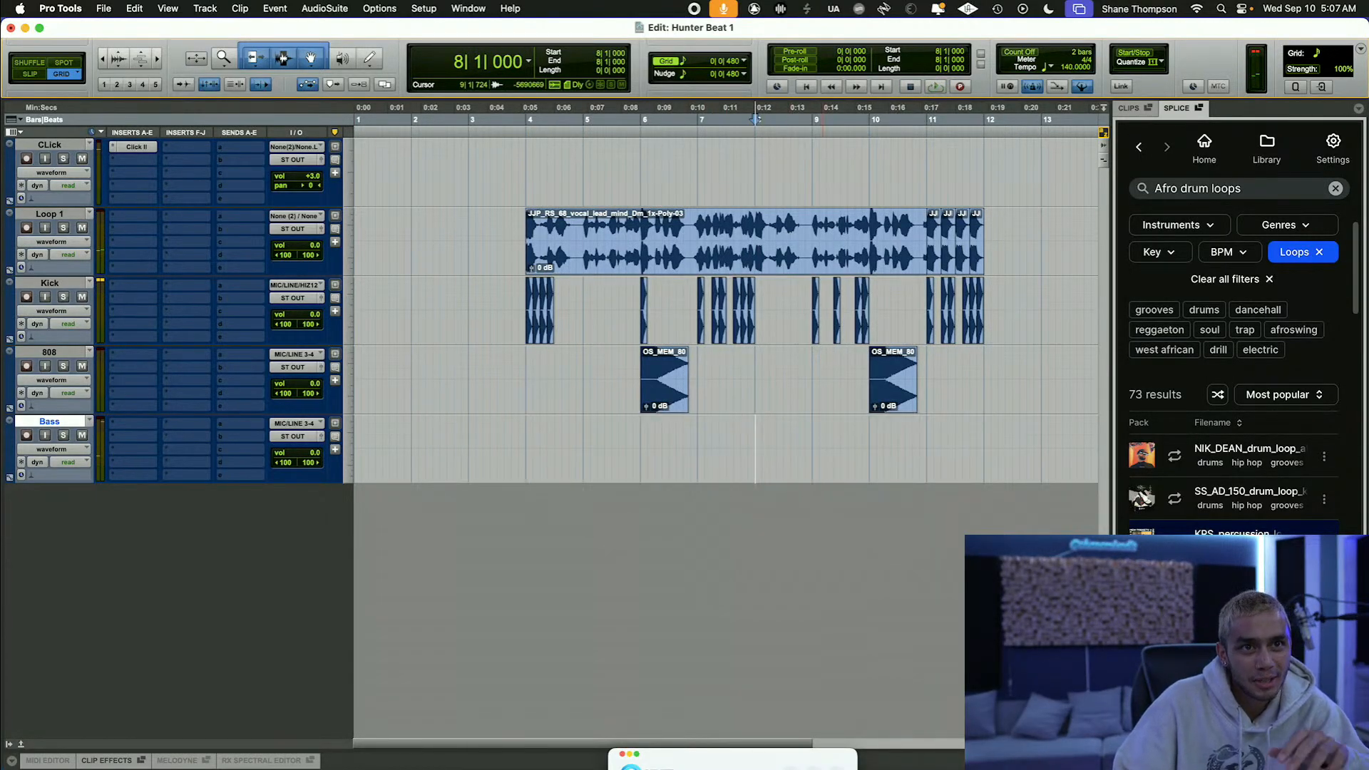
Step: Preview further Afro drum loops and import an SS_AD_136 drum loop onto the Bass track at bar 4
scroll(1234, 357, down, 1)
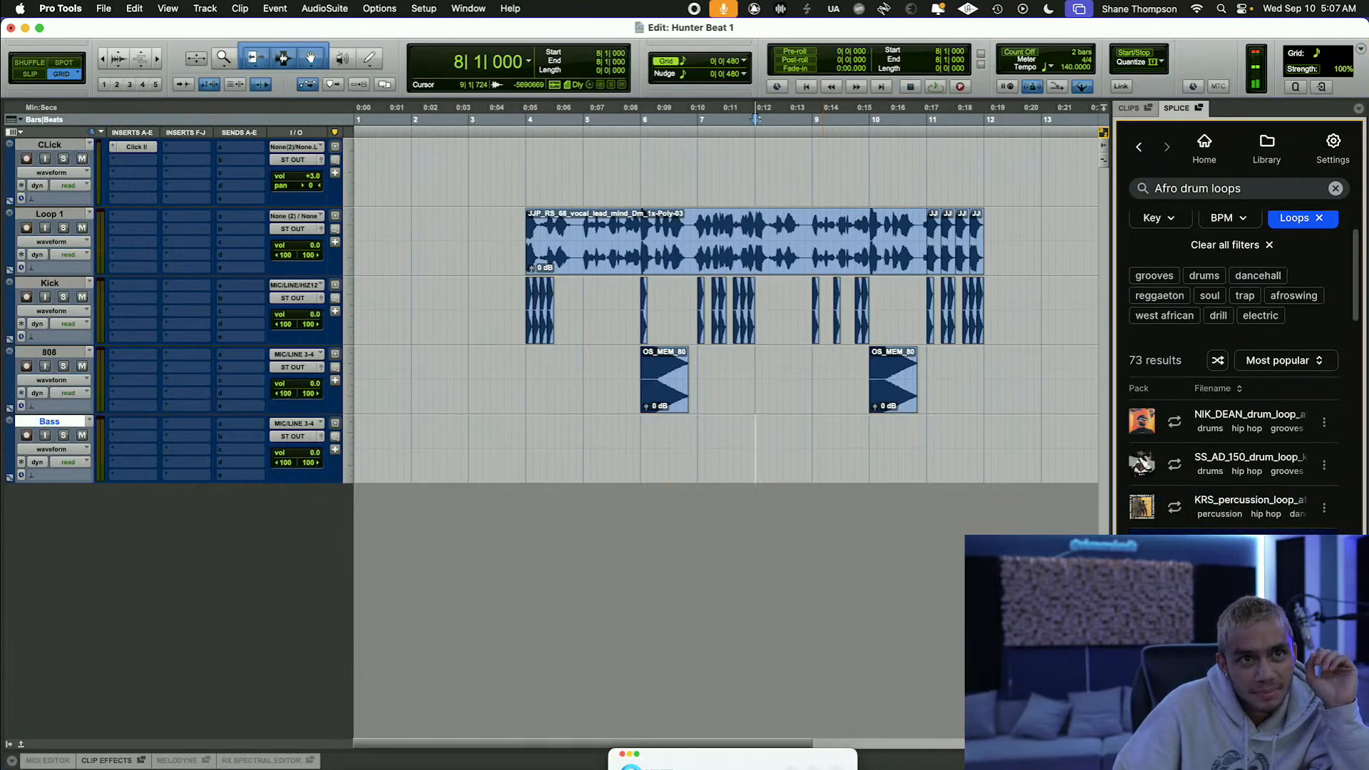
scroll(1233, 356, down, 1)
scroll(1234, 356, down, 1)
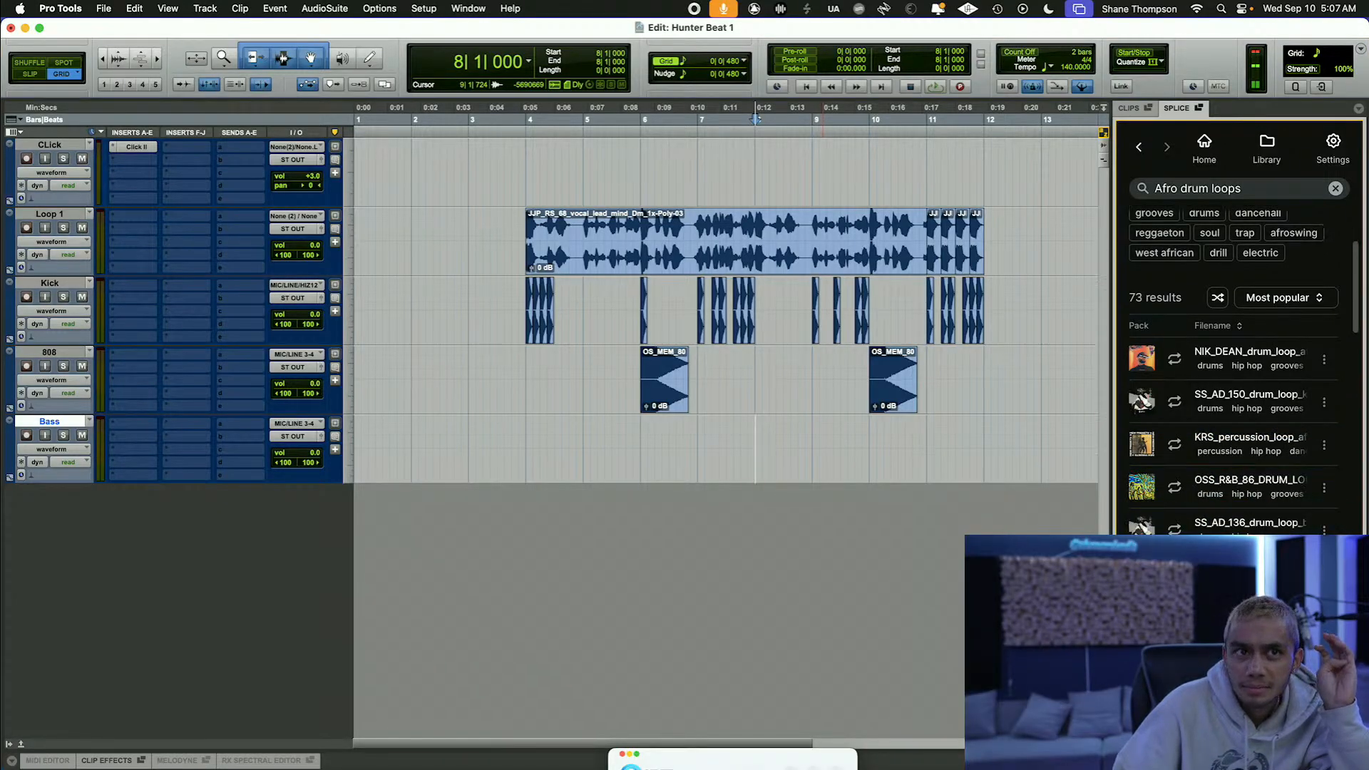
scroll(1234, 357, up, 4)
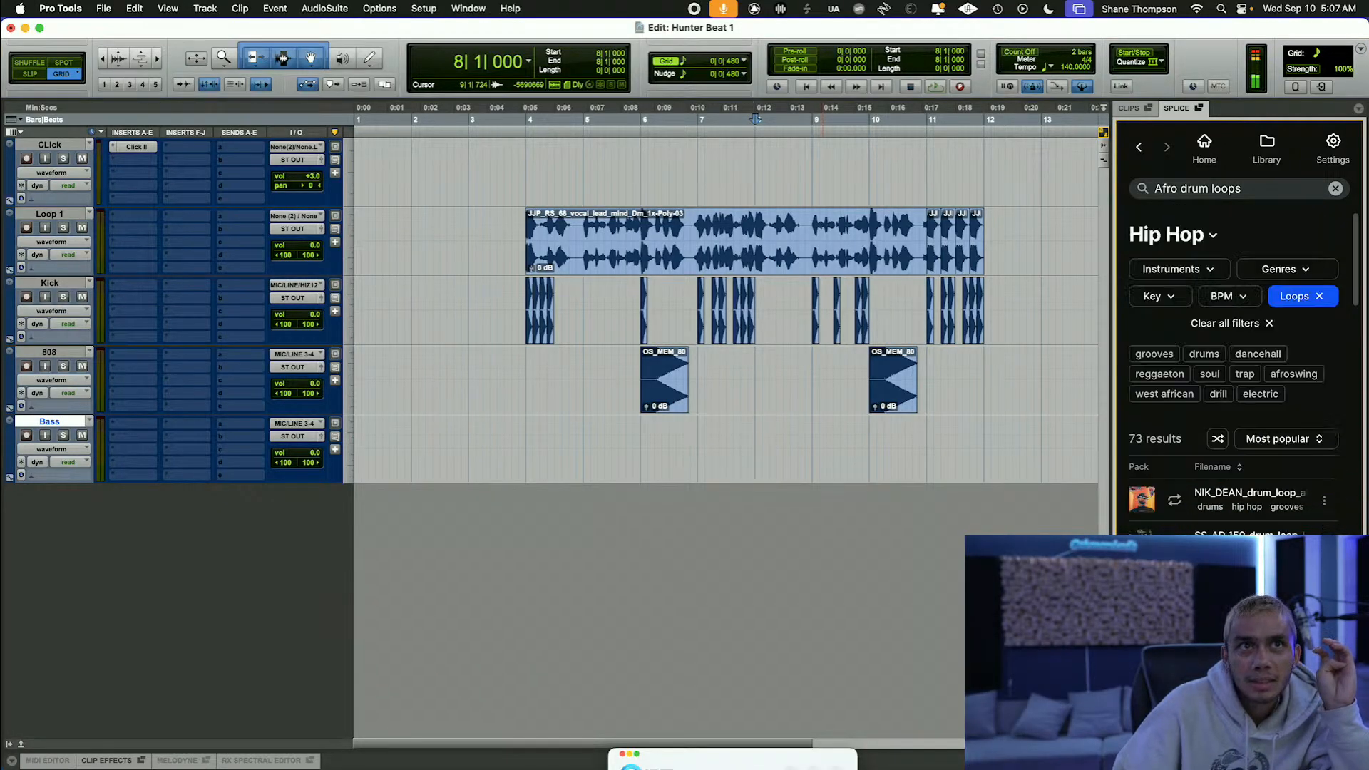
scroll(1175, 334, down, 10)
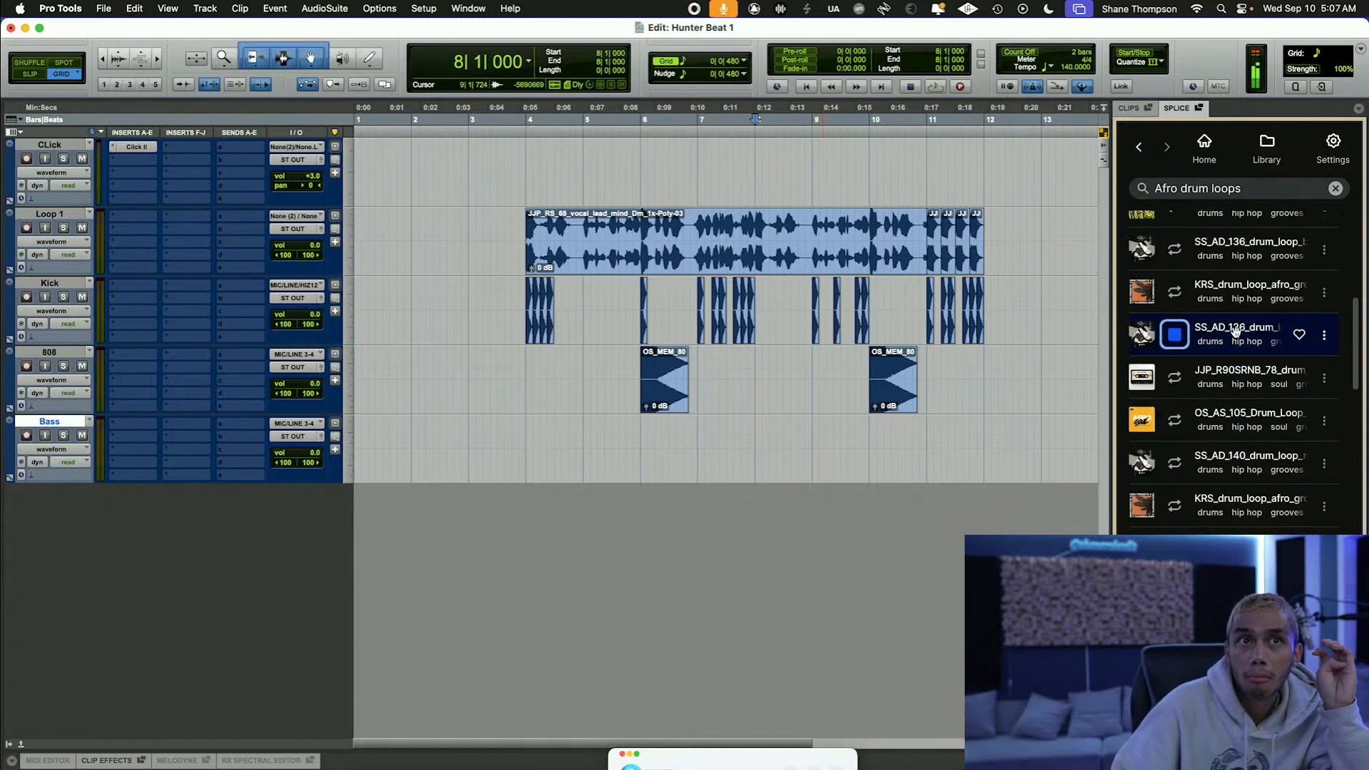
drag(1236, 328, 526, 476)
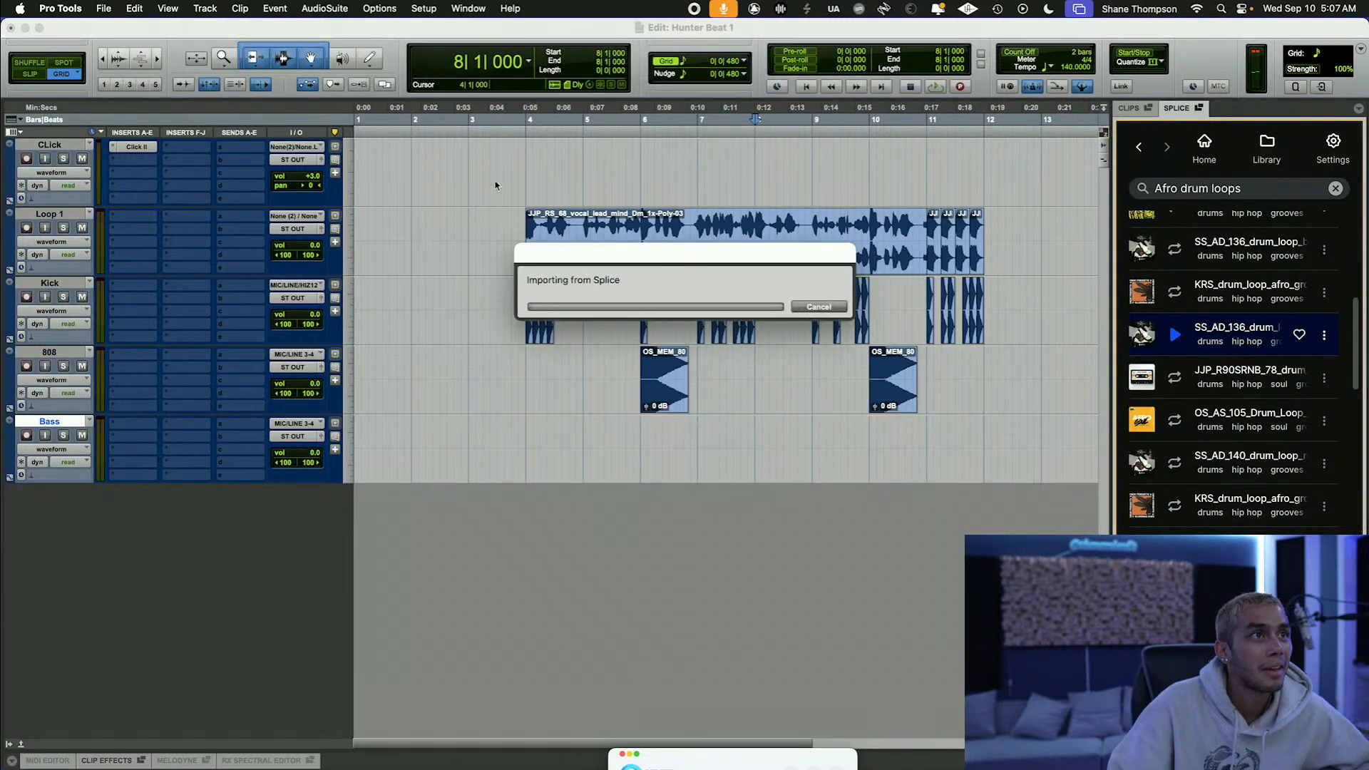
Step: Move the first 808 clip from bar 6 to bar 5 and audition the arrangement from just before bar 4
click(497, 118)
key(space)
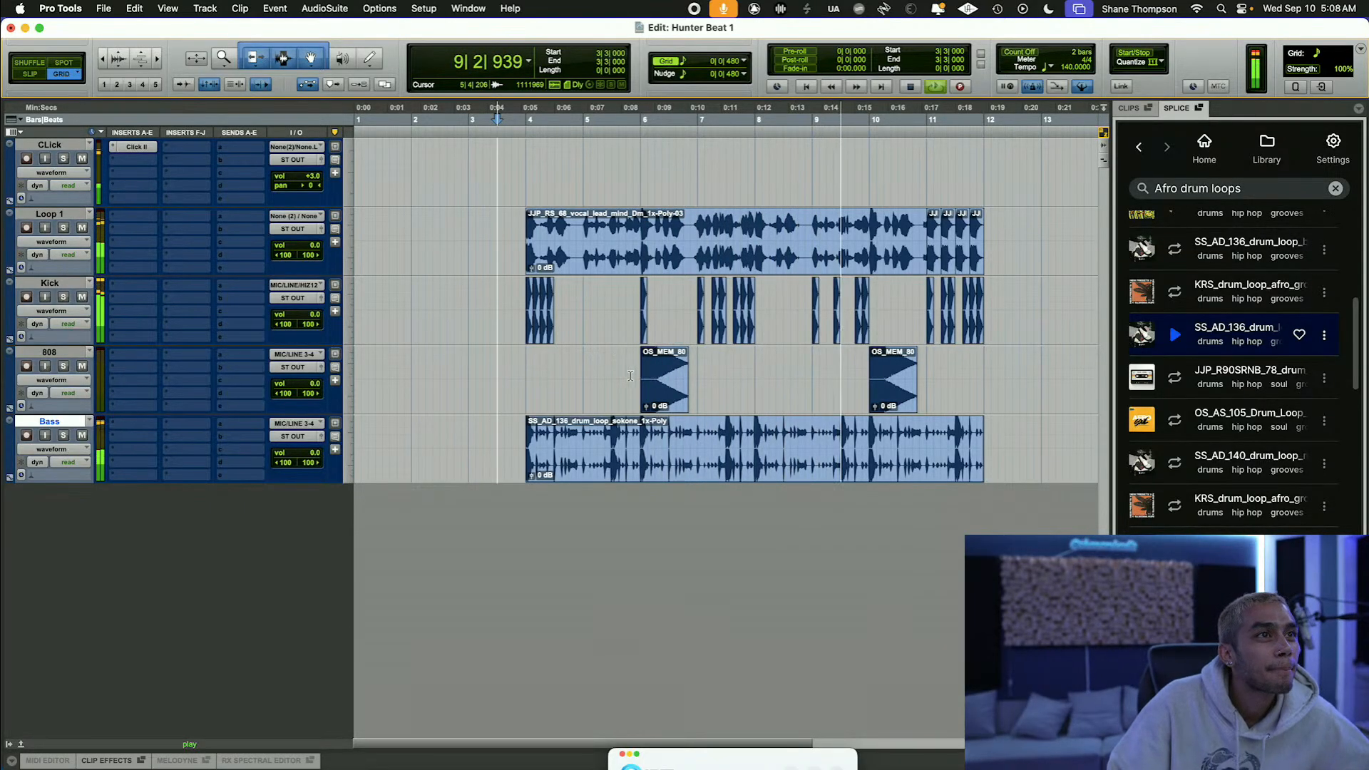
drag(637, 374, 619, 398)
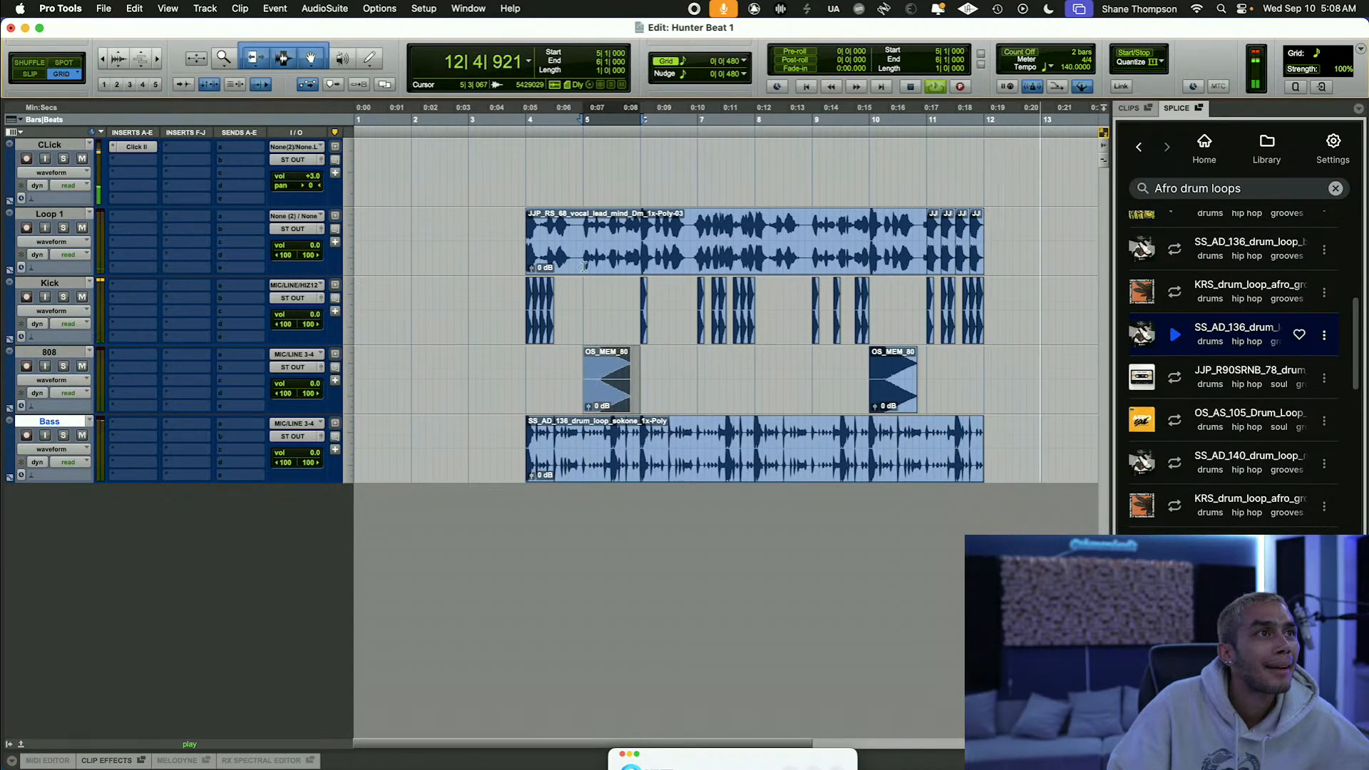
key(space)
click(513, 116)
key(space)
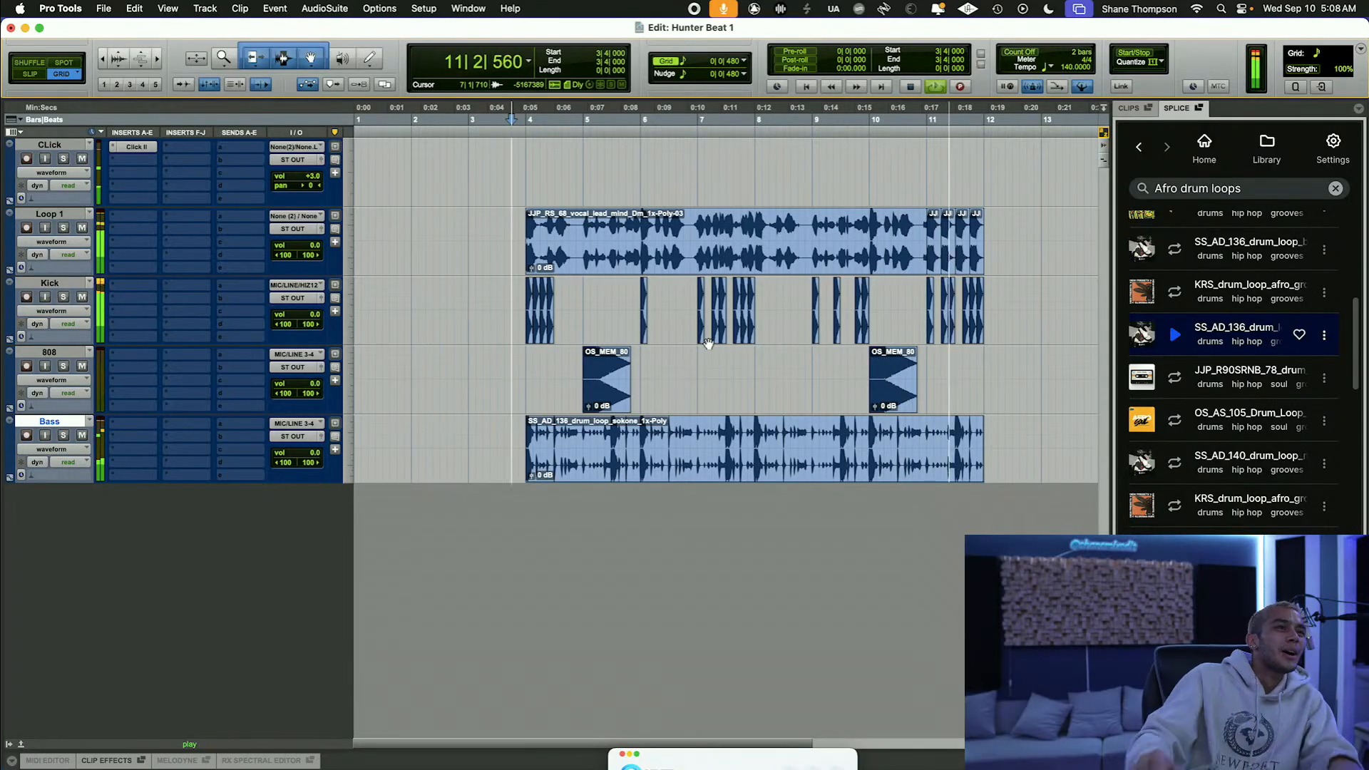
key(space)
Step: Rename the Bass track as African Drum Loops and move it between the Loop 1 and Kick tracks
right_click(55, 428)
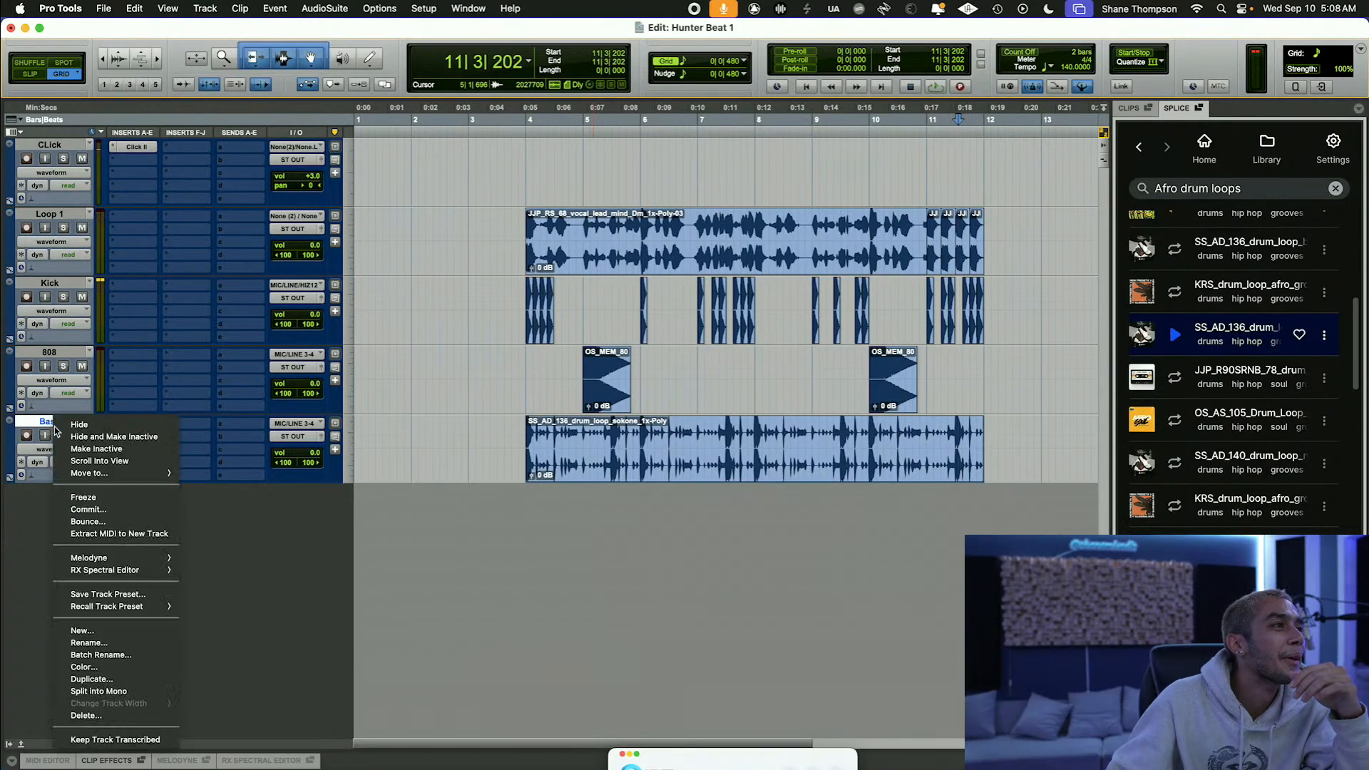
click(123, 646)
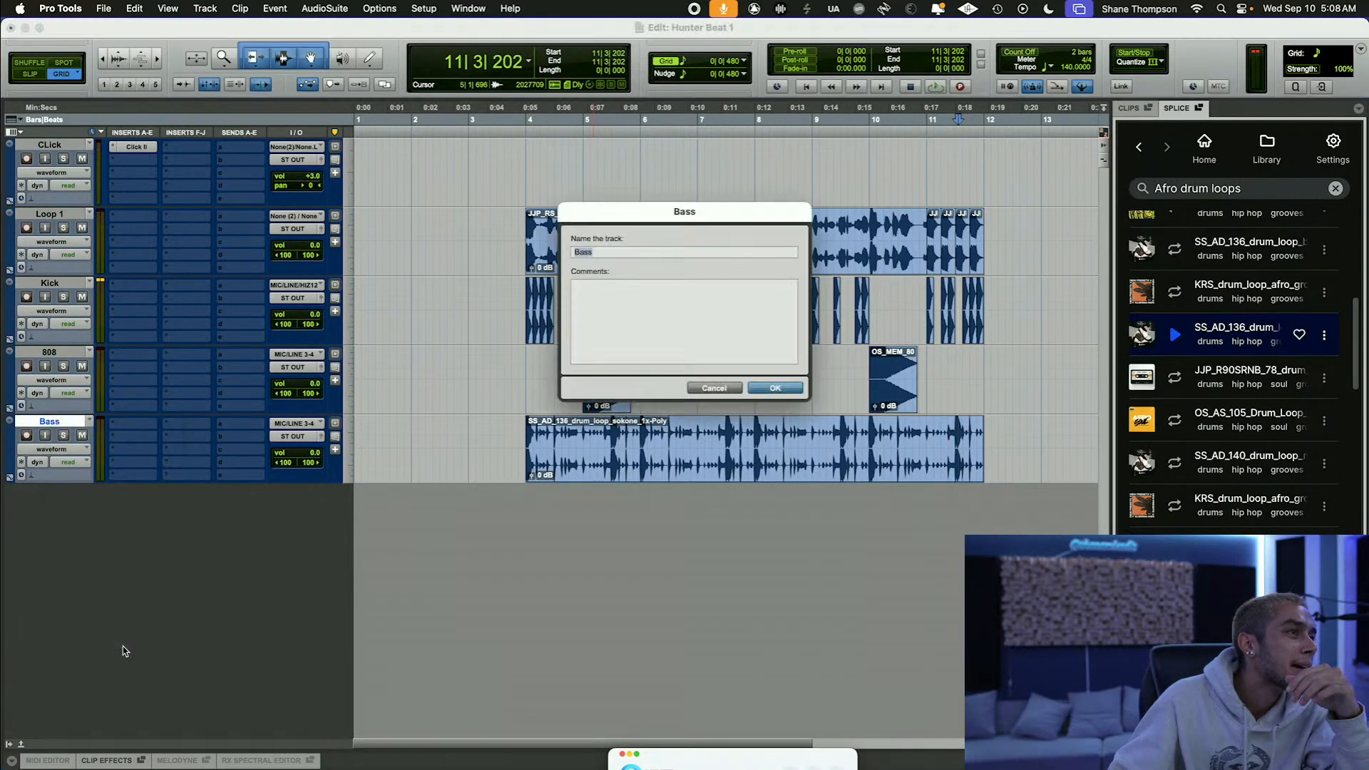
text(Arica)
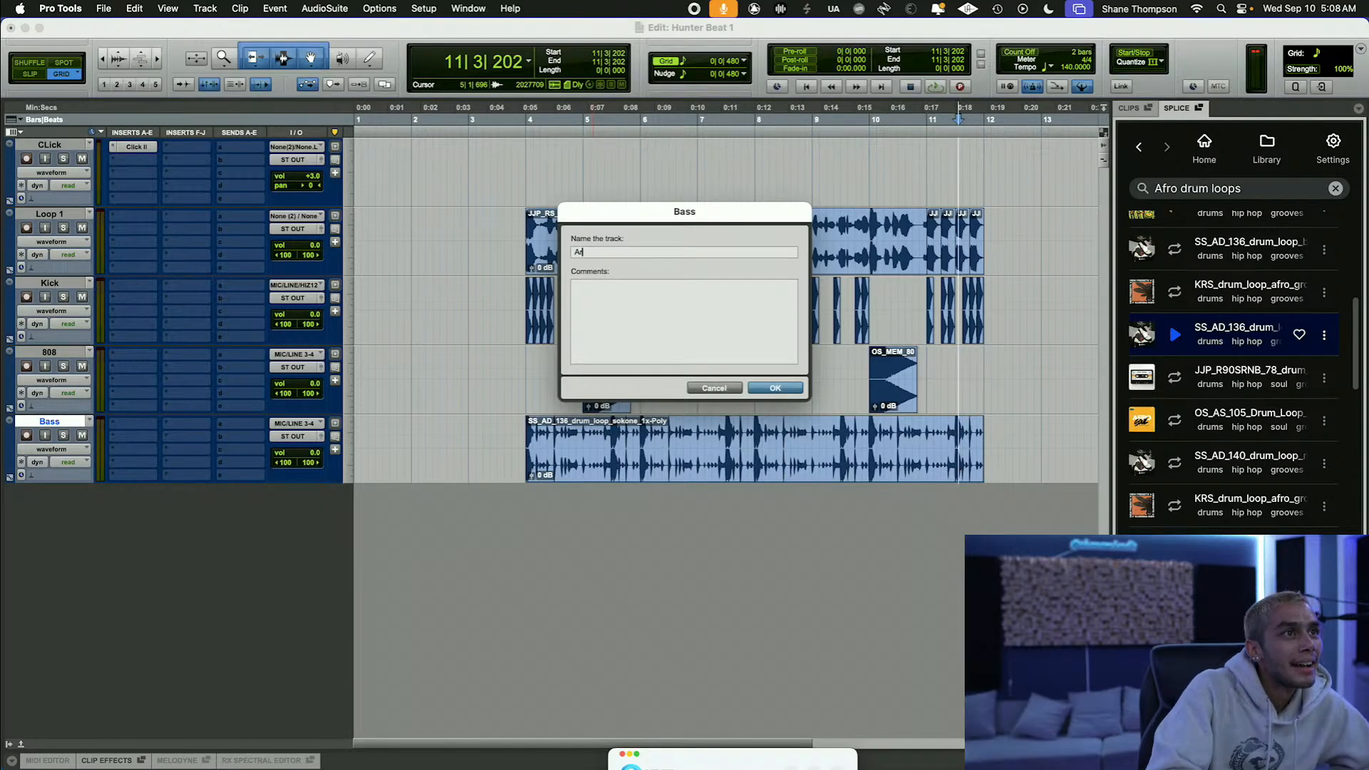
text(frican )
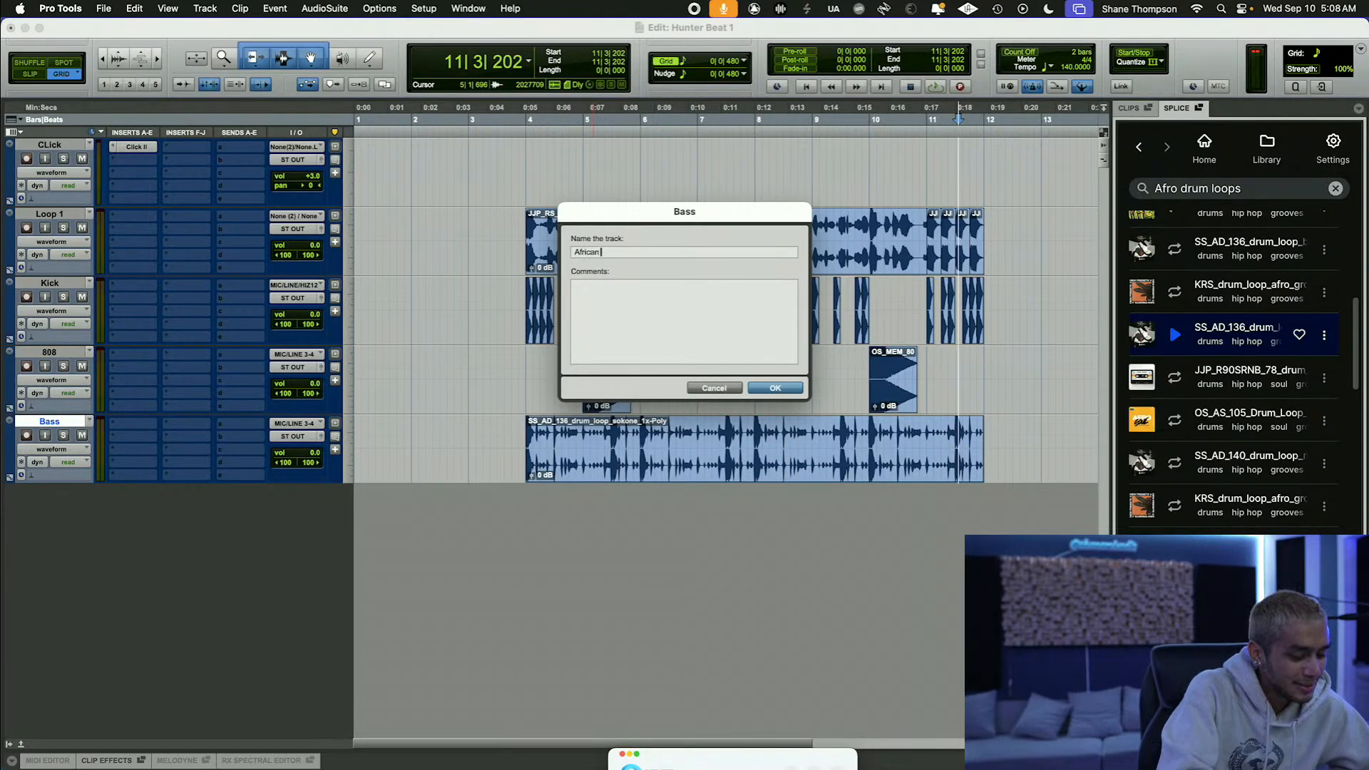
text(Drum Loops)
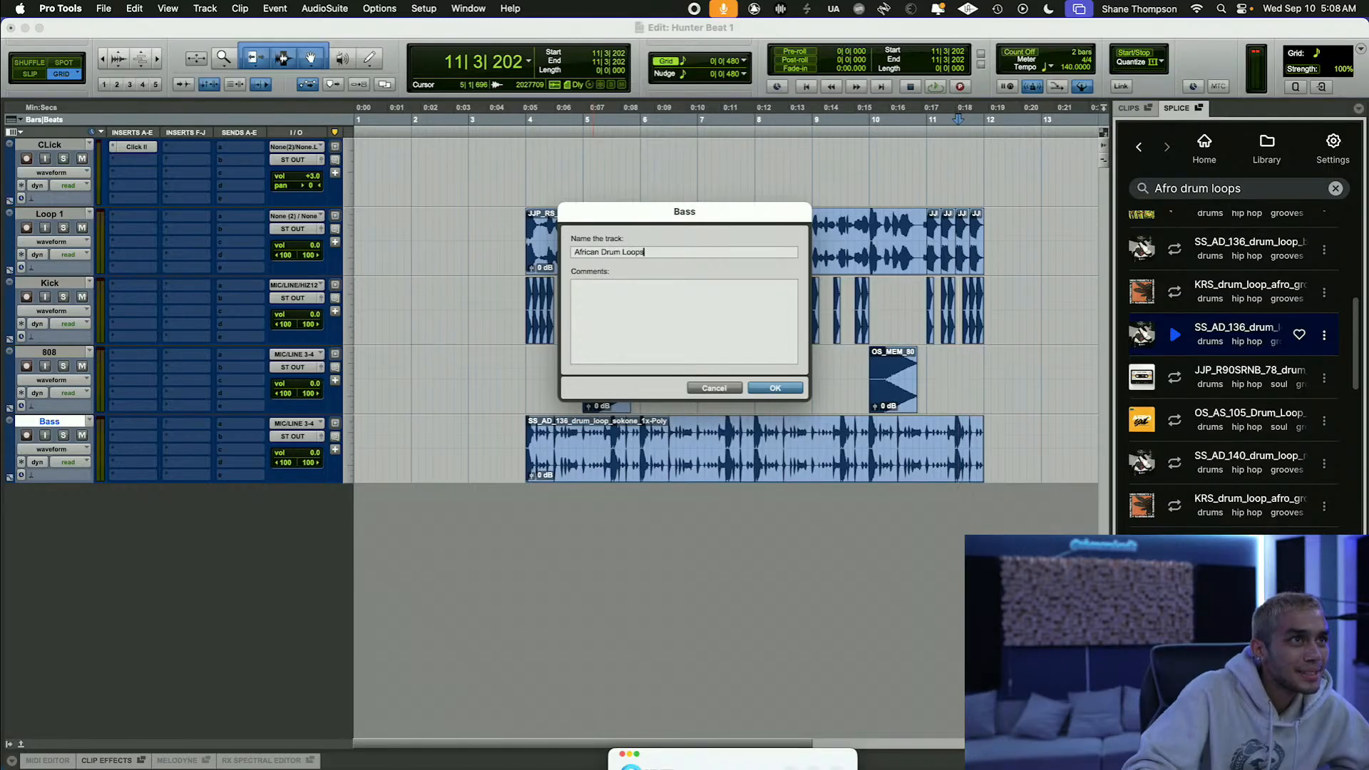
key(Return)
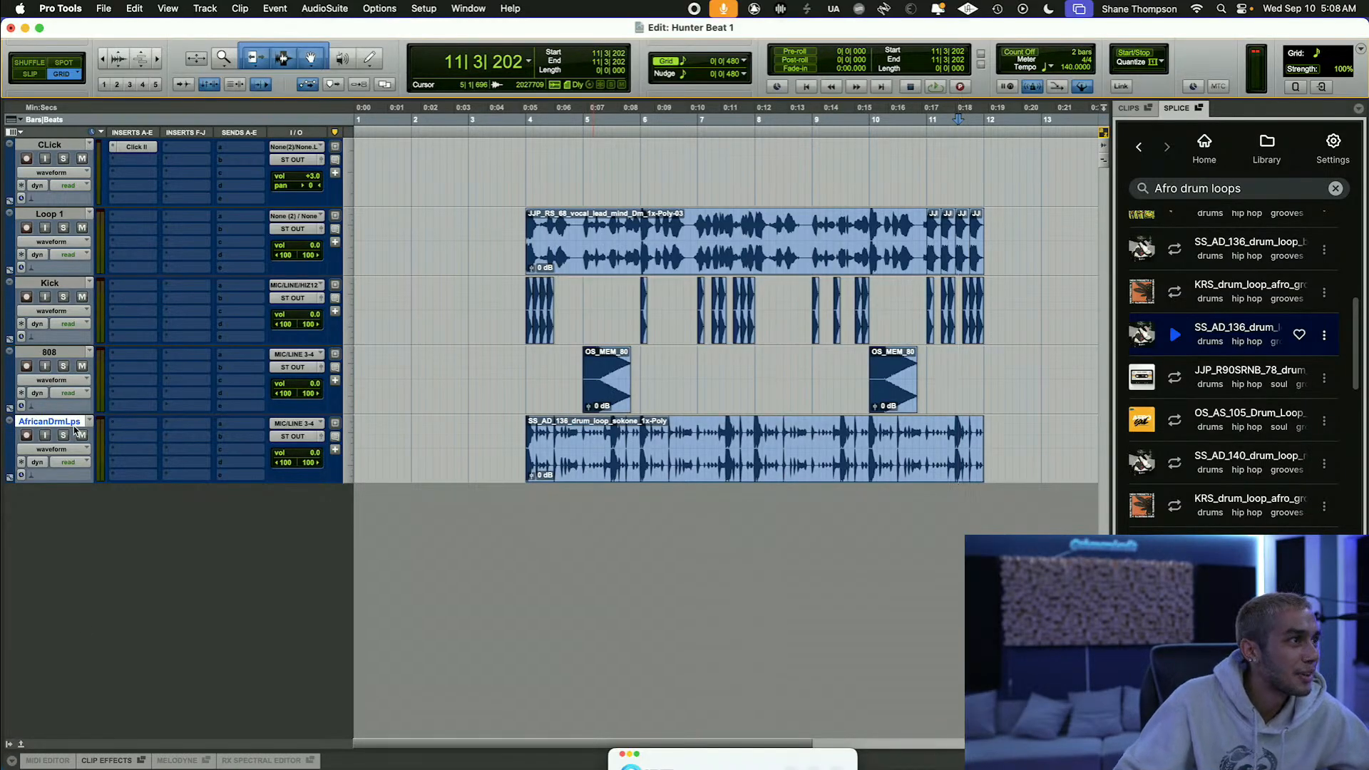
drag(75, 430, 50, 283)
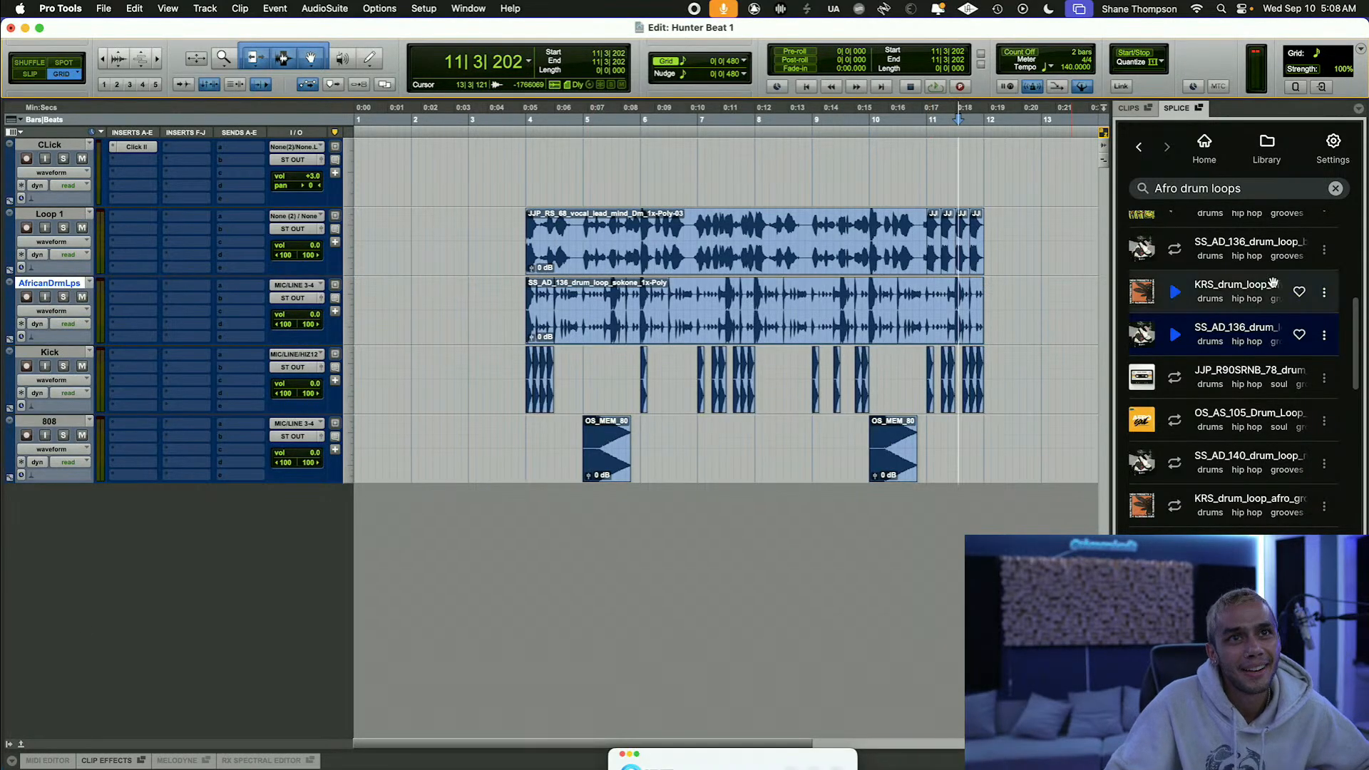
Step: Remove the Loops filter from the Splice results and look through the available genres
scroll(1273, 286, up, 5)
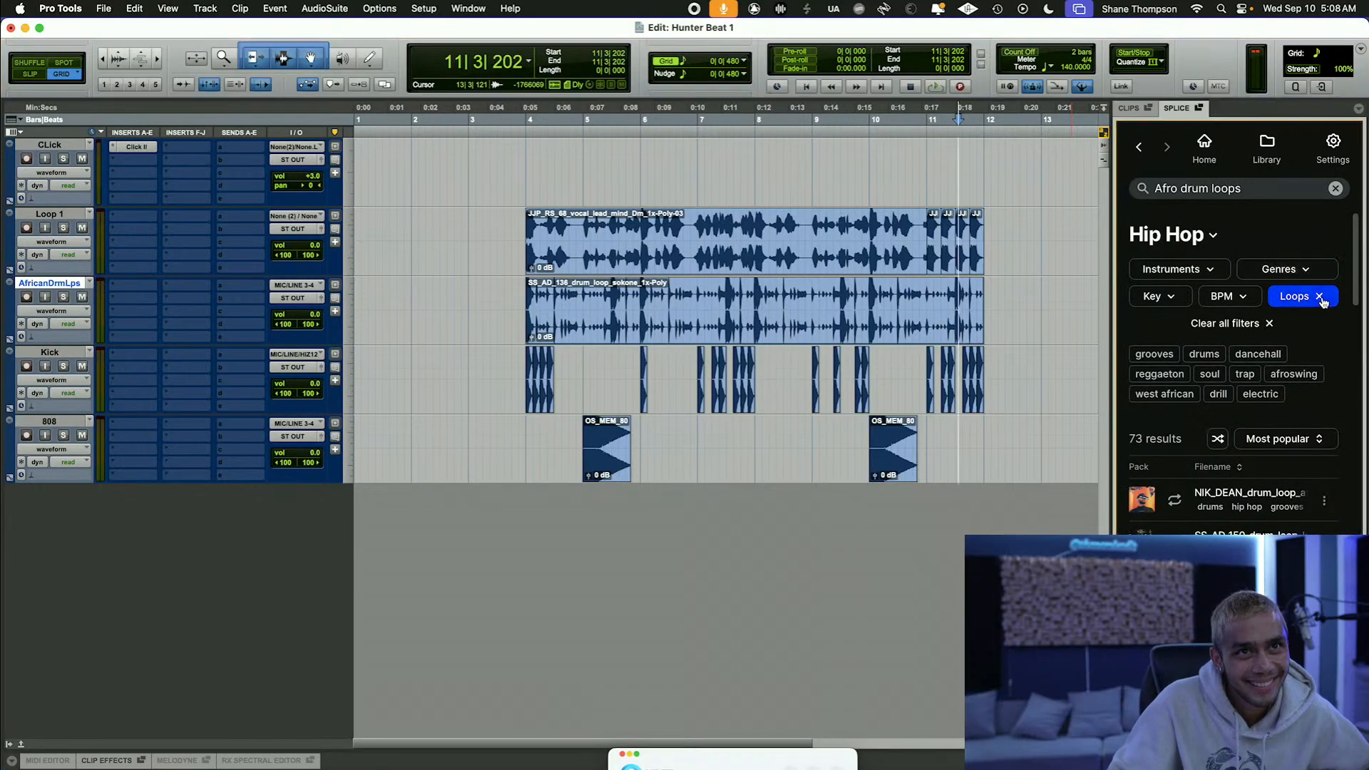
click(1320, 297)
click(1280, 269)
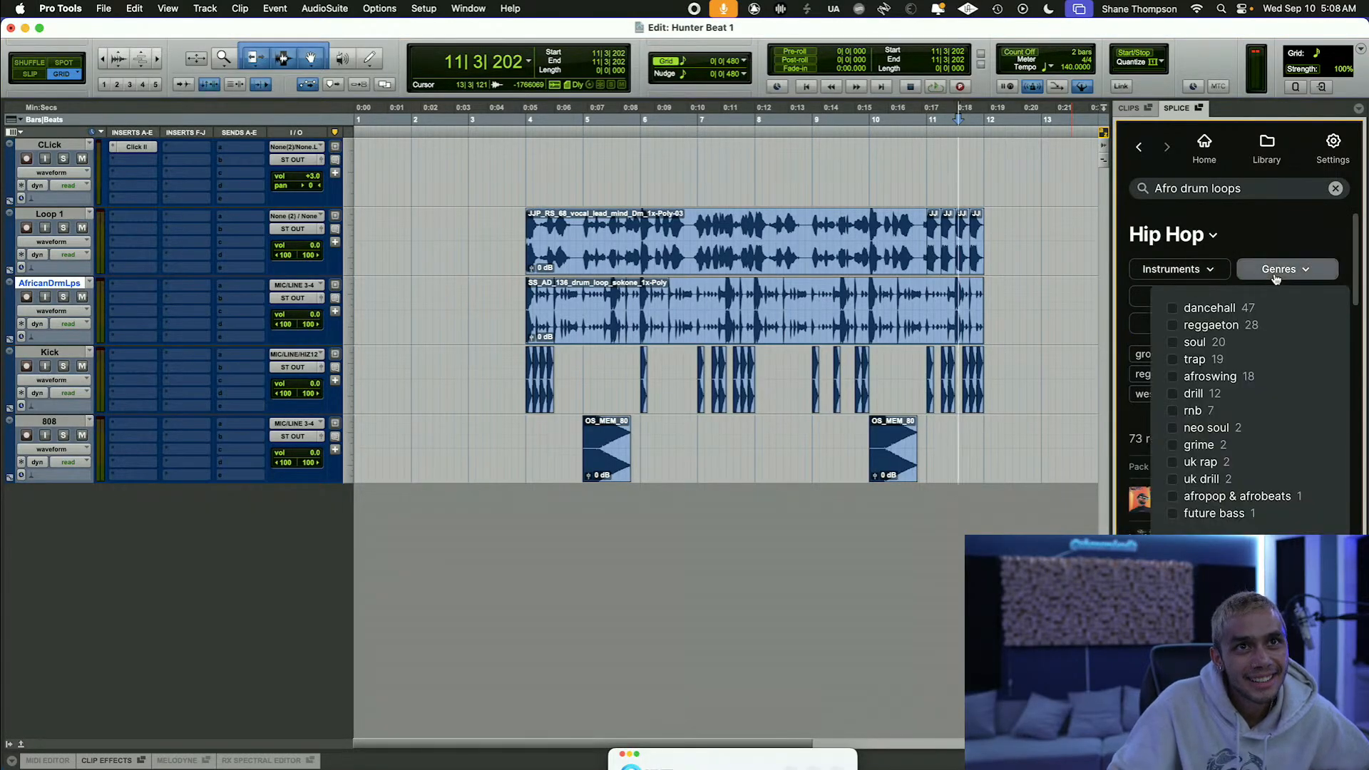
click(1284, 269)
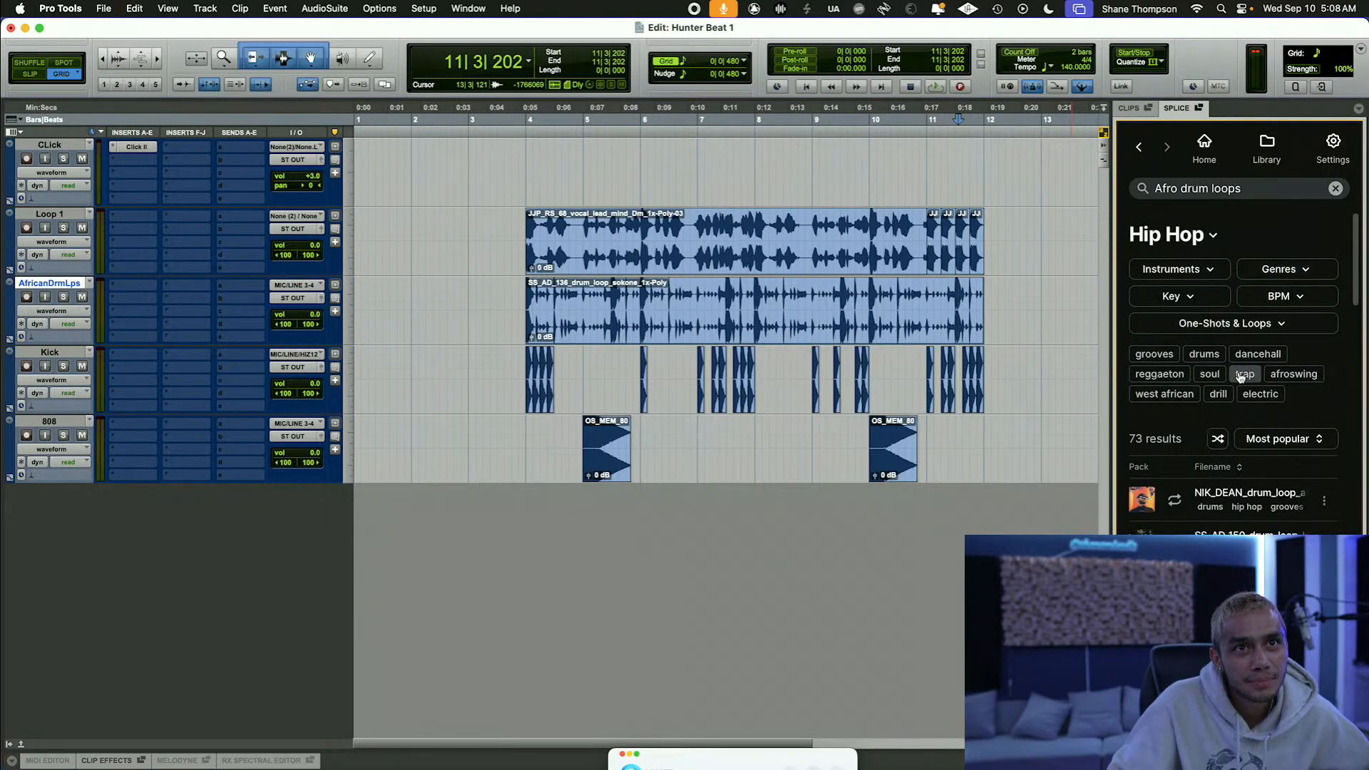
click(1261, 274)
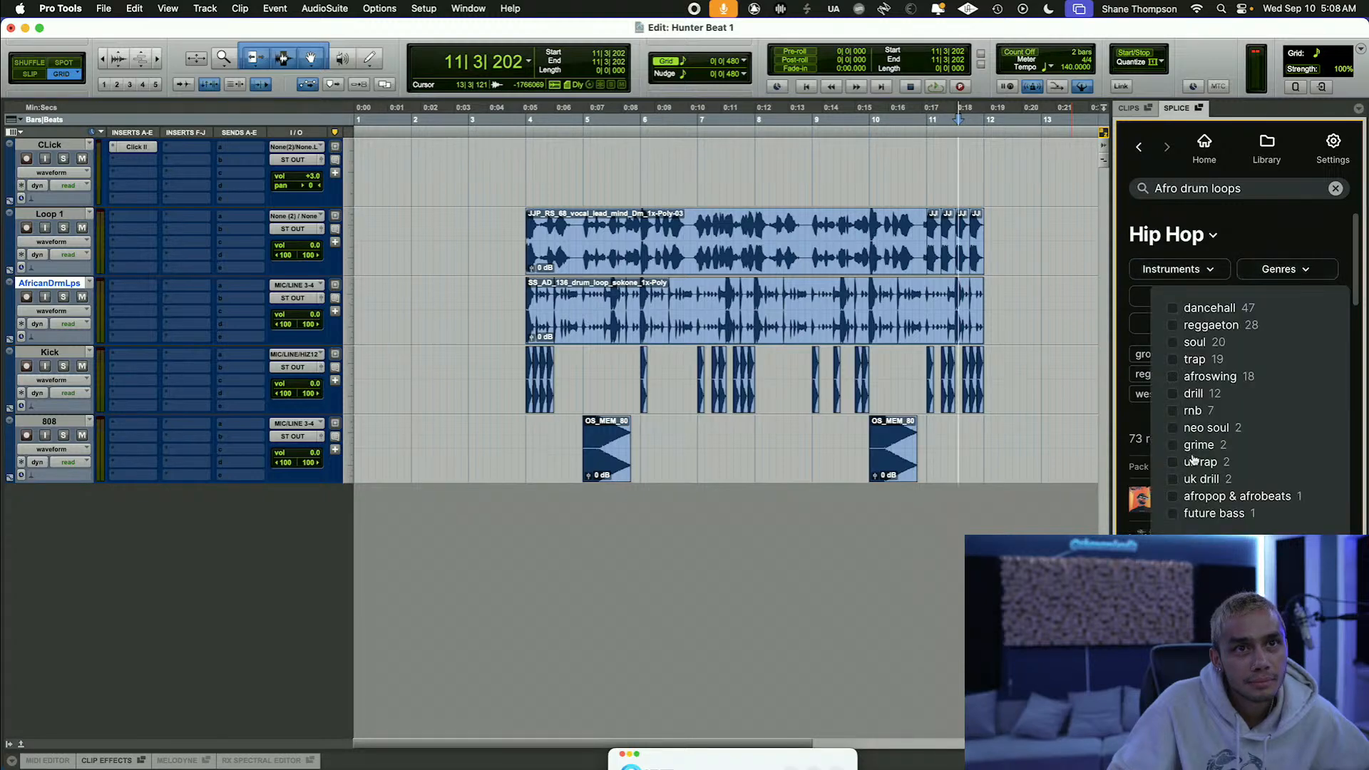
click(1263, 269)
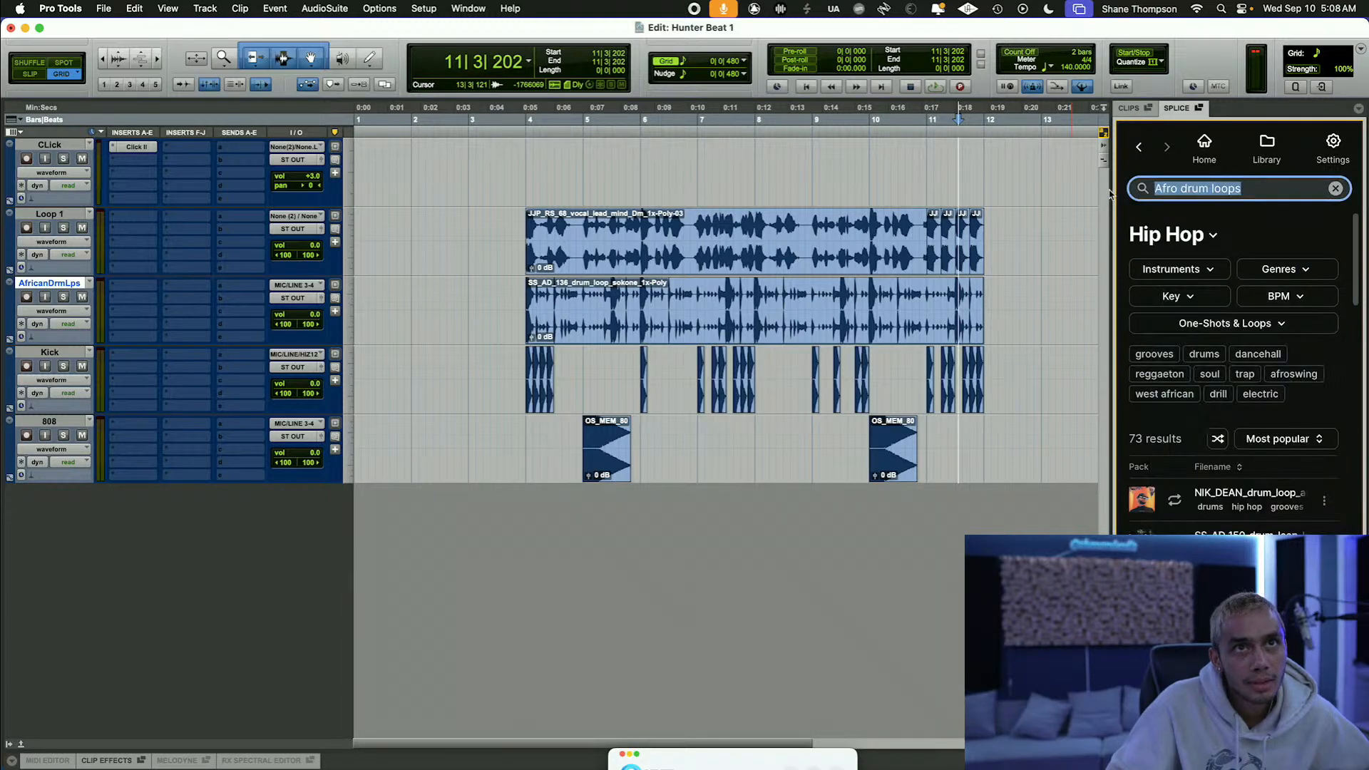
Step: Replace the Splice search with "trap hi hat"
click(1265, 188)
key(BackSpace)
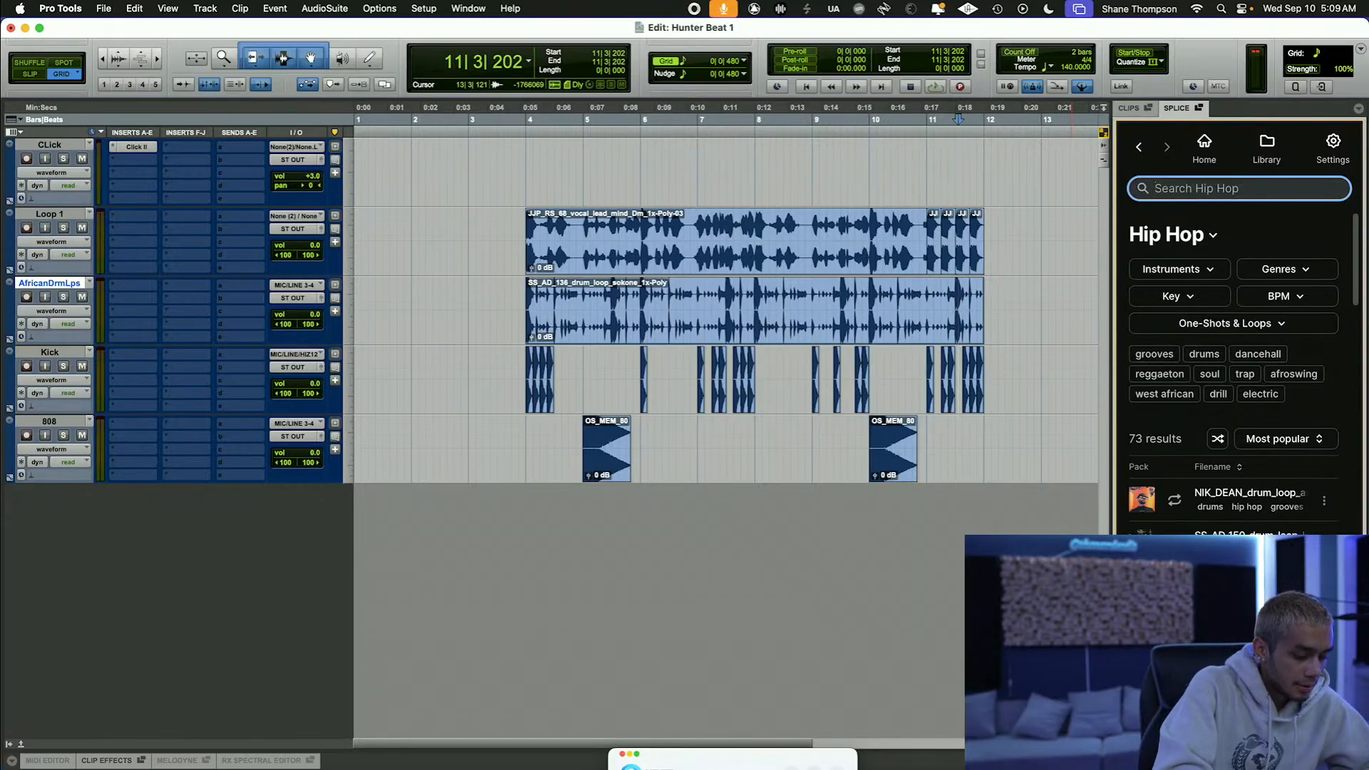
text(t)
key(BackSpace)
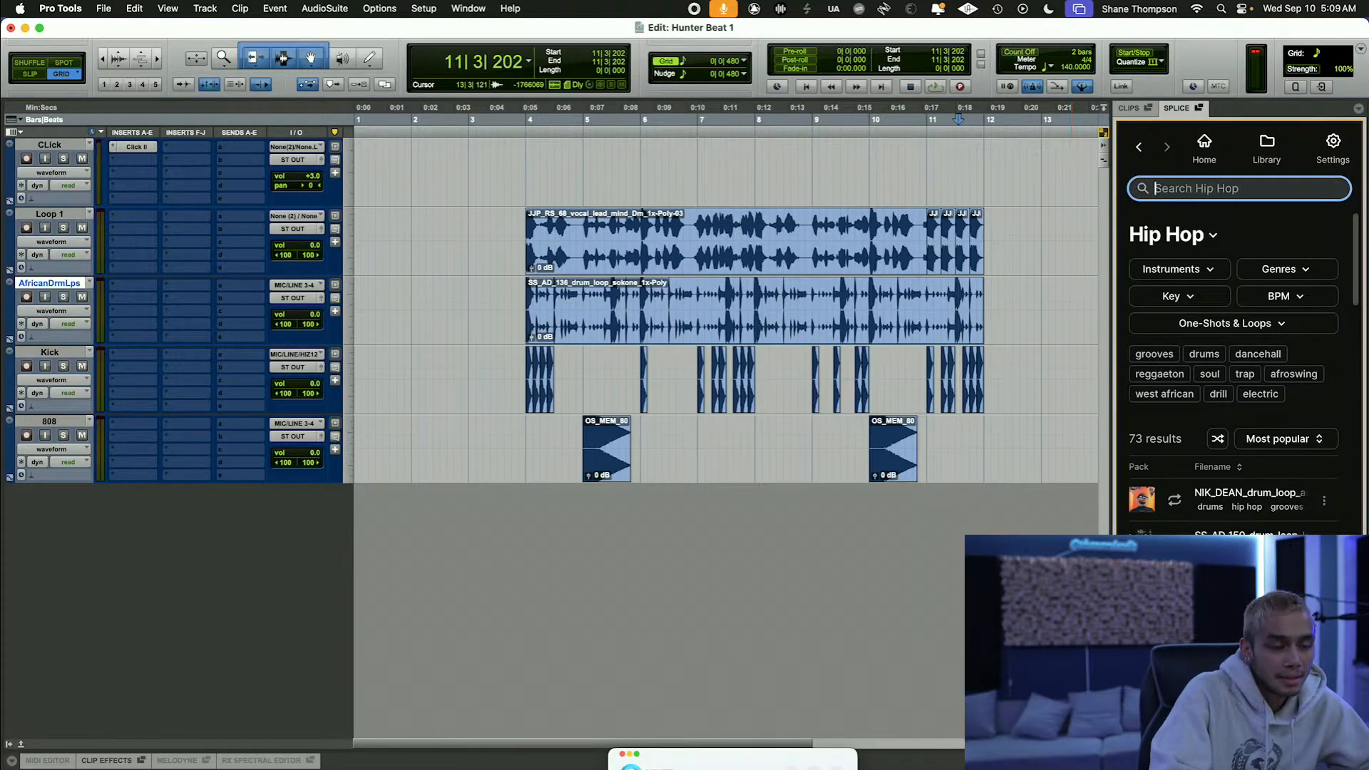
text(trap hi)
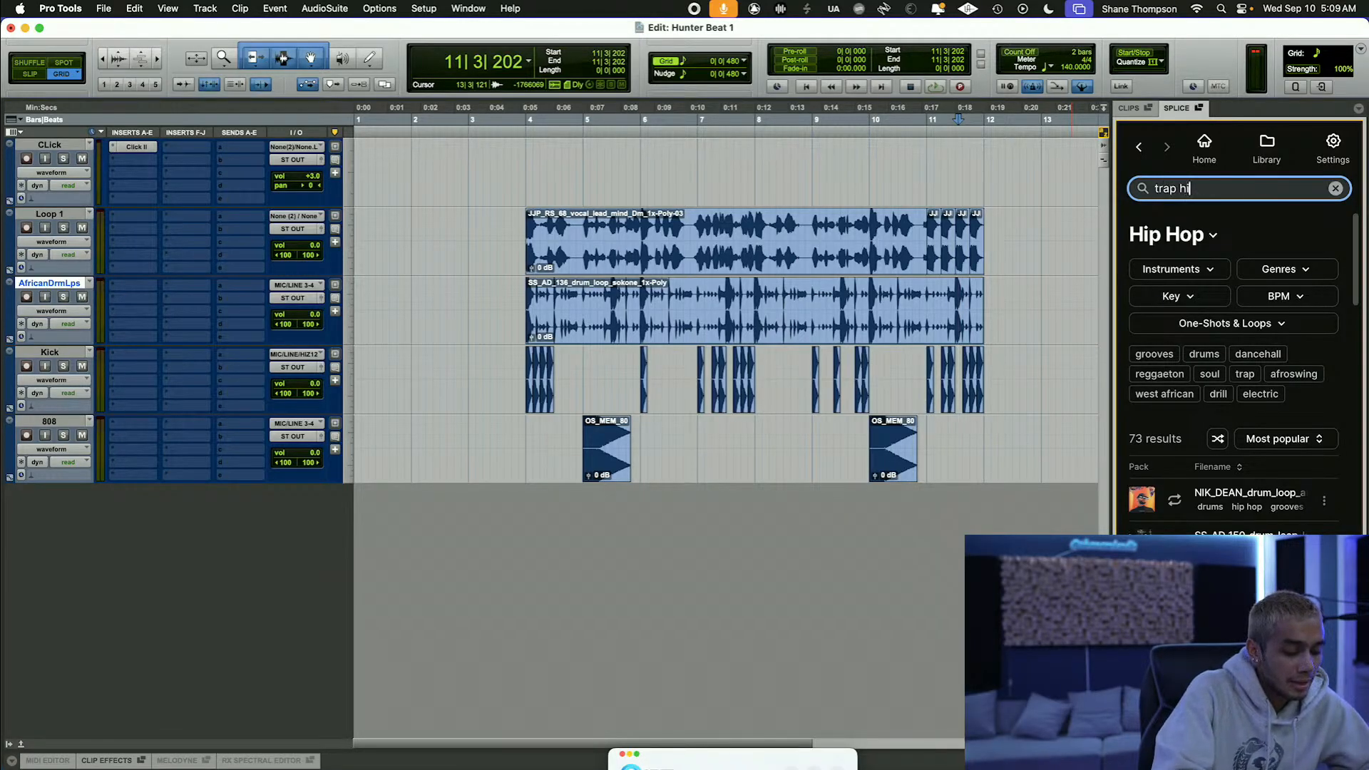
text( hat)
key(Return)
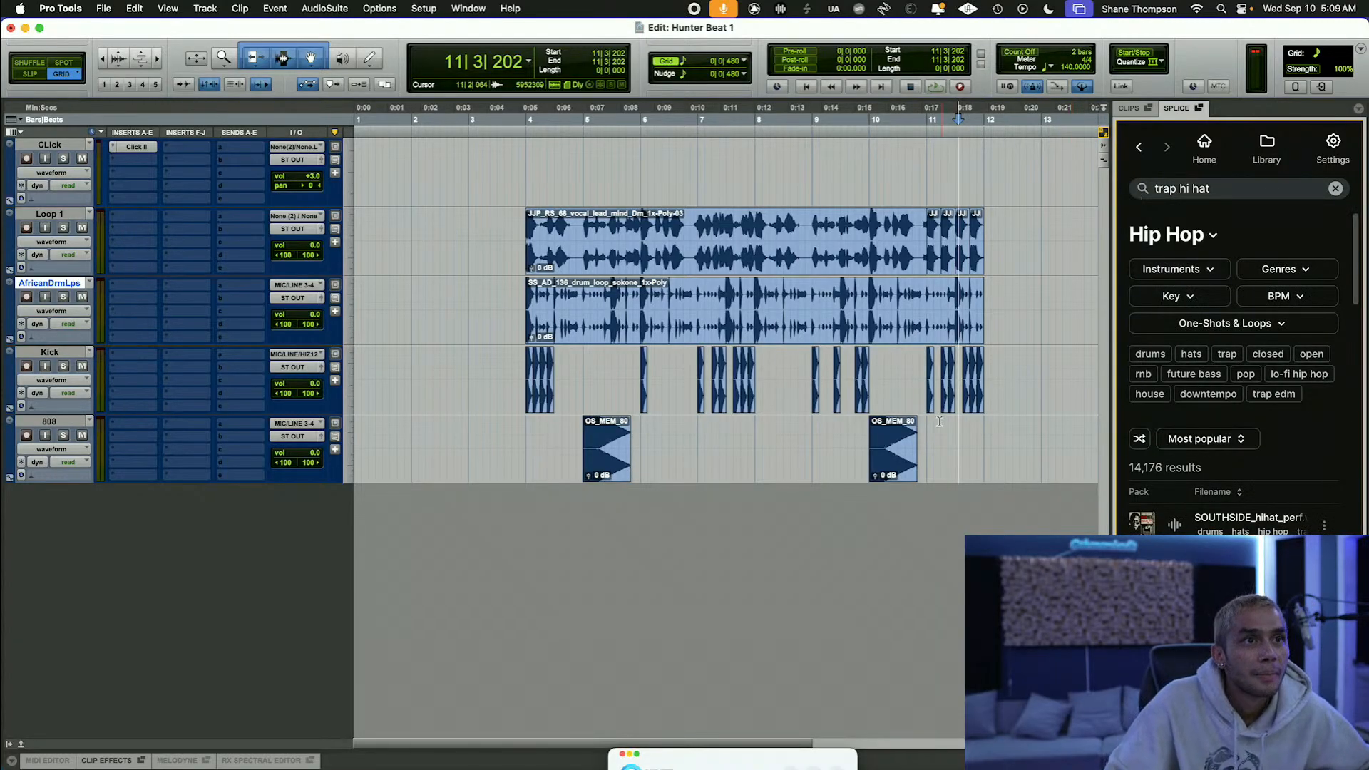
Step: Duplicate the 808 track once without its playlists, placing the copy directly after it
key(super+bracketright)
scroll(591, 454, left, 10)
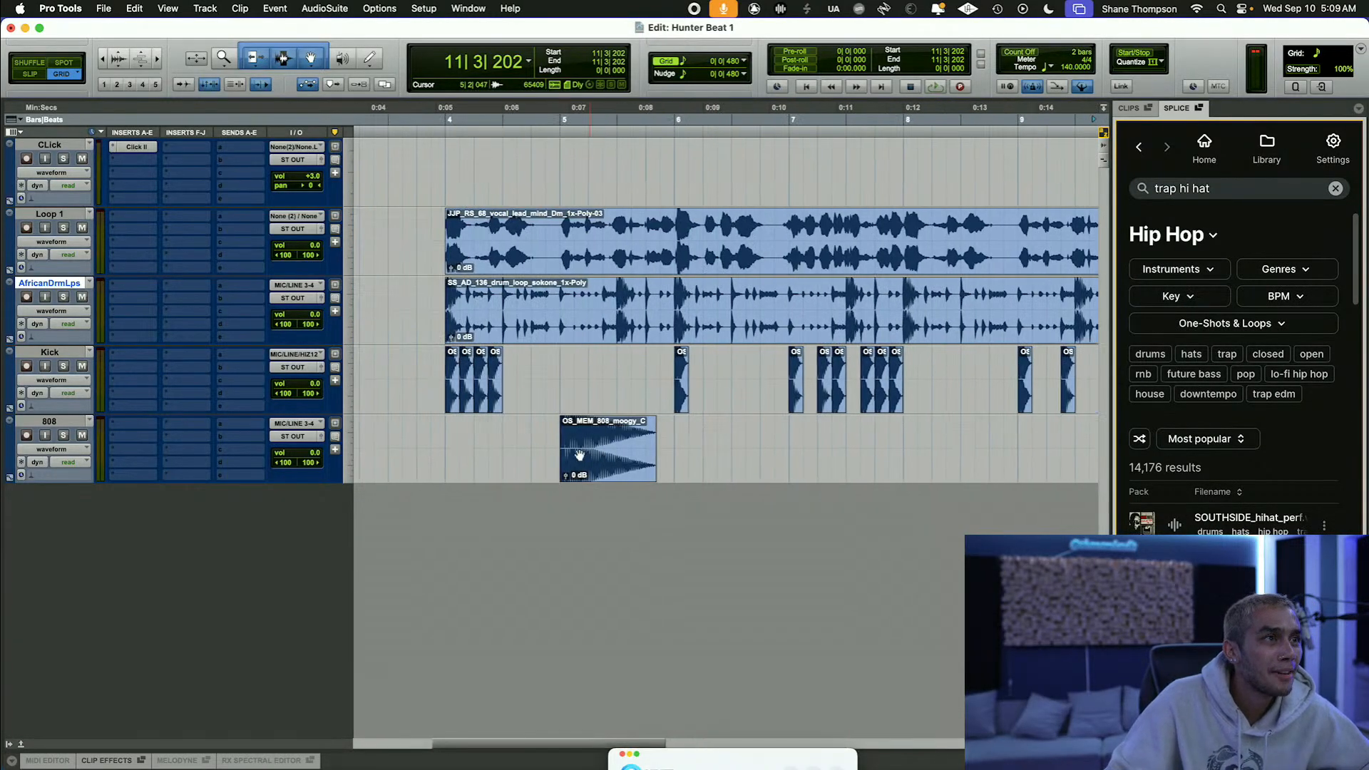
click(67, 426)
right_click(67, 425)
click(91, 683)
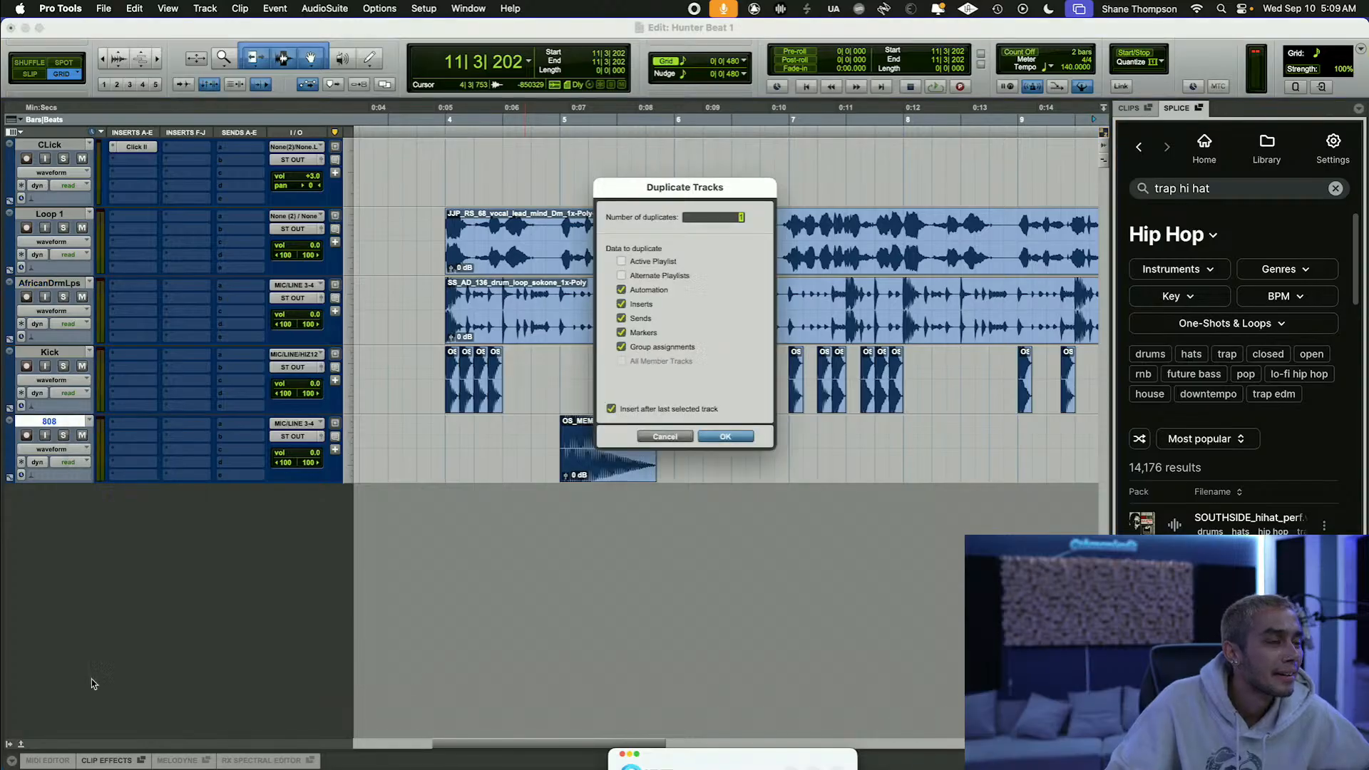
click(725, 437)
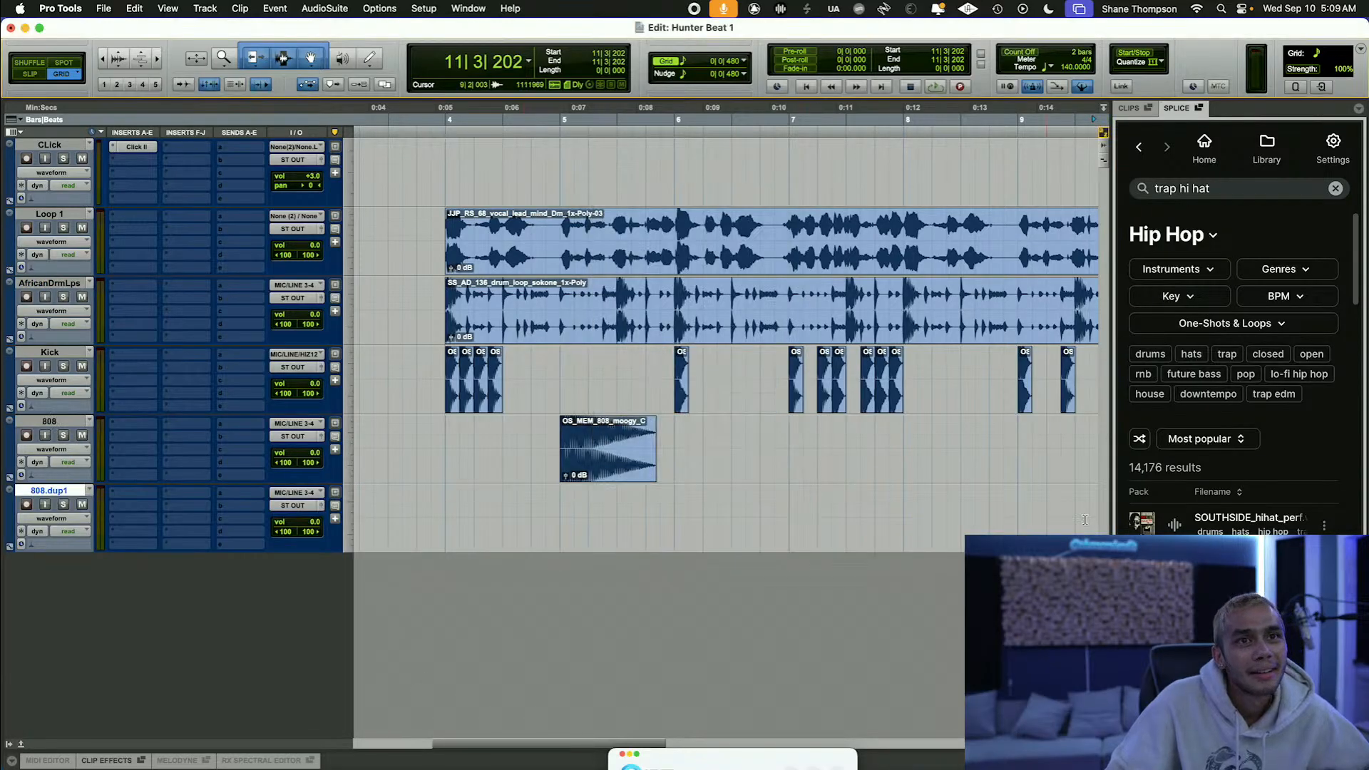
Step: Preview the OS_FLO open hi-hat sample and place it at bar 4 on the 808.dup1 track
scroll(1212, 499, down, 2)
click(1174, 531)
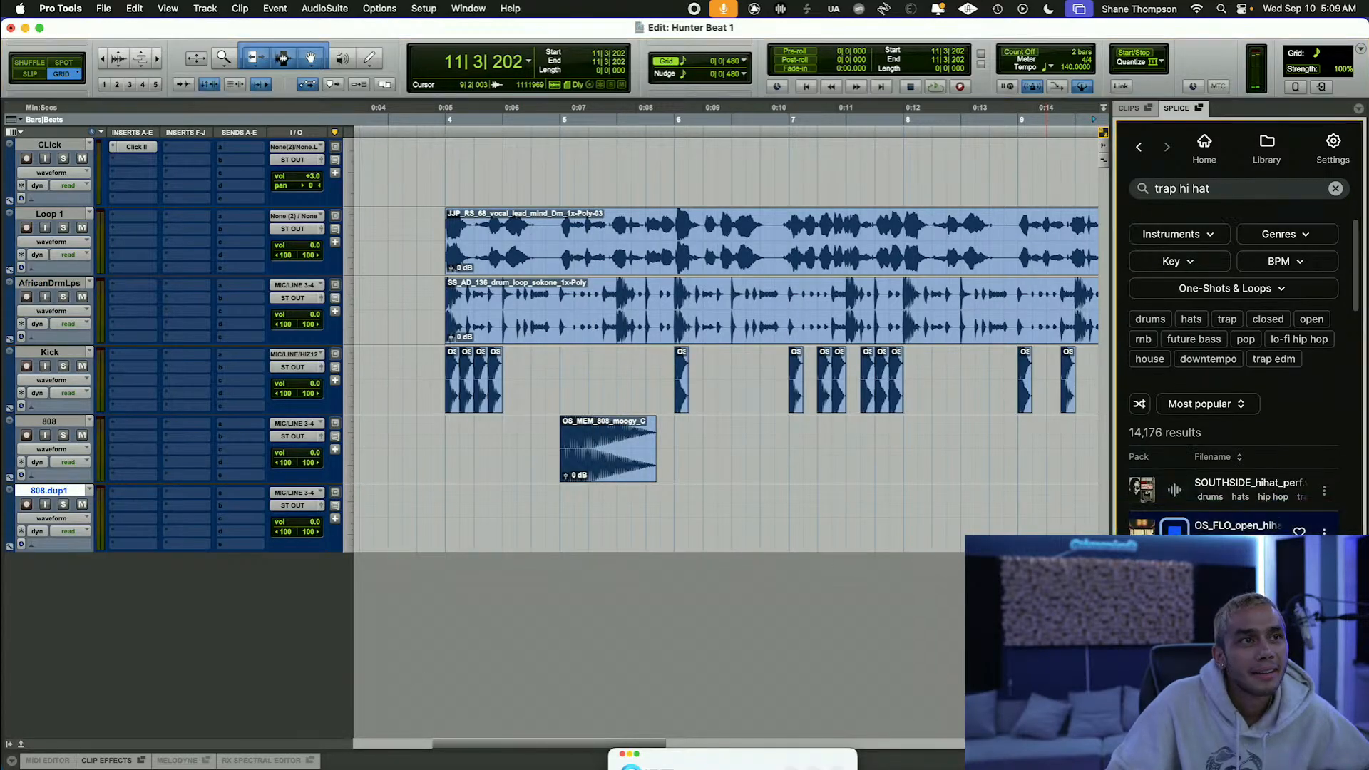
drag(1175, 530, 457, 541)
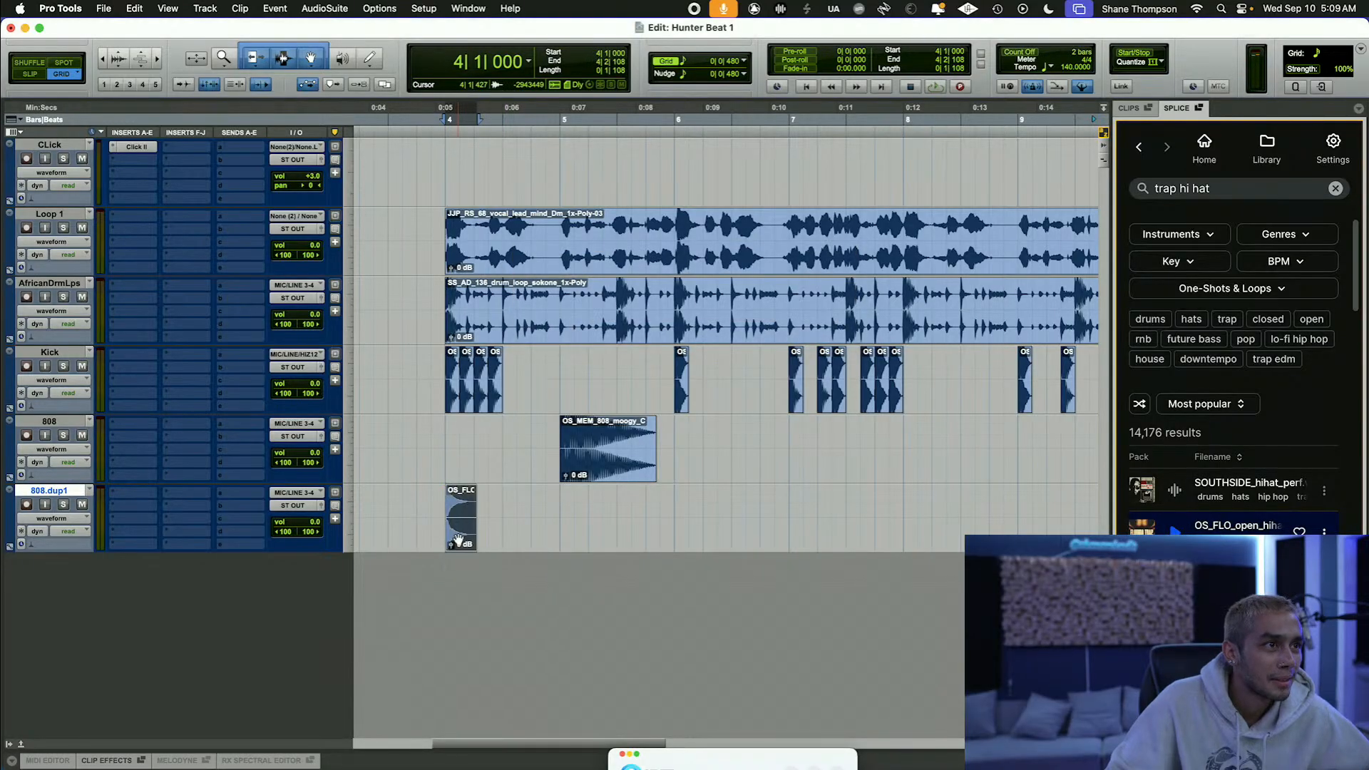
Step: Duplicate the open hi-hat clip back to back along the 808.dup1 track until it reaches bar 12
key(super+d)
key(super+d)
key(super+d)
key(super+d)
key(super+d)
key(super+d)
key(super+d)
key(super+d)
key(super+d)
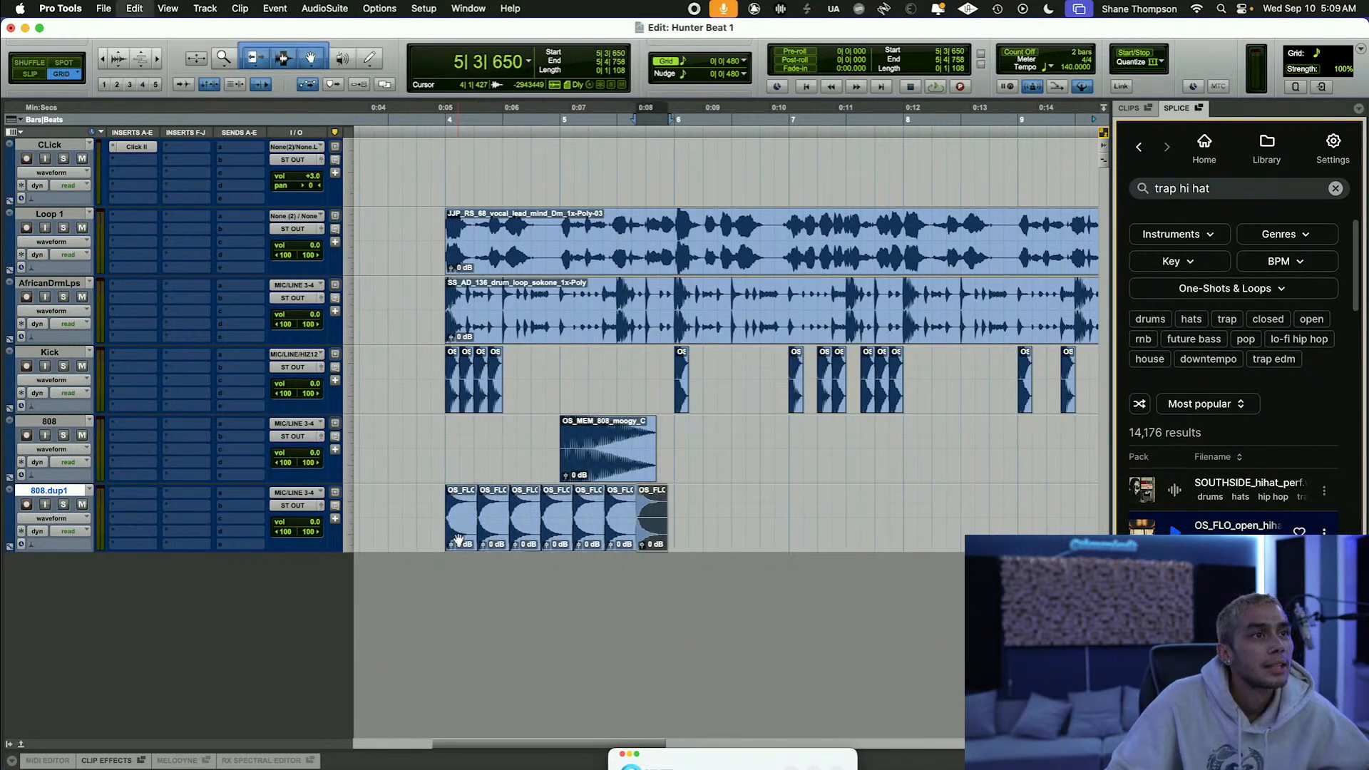
key(super+d)
key(super+d)
key(super+d)
key(super+d)
key(super+d)
key(super+d)
key(super+d)
key(super+d)
key(super+d)
key(super+d)
key(super+d)
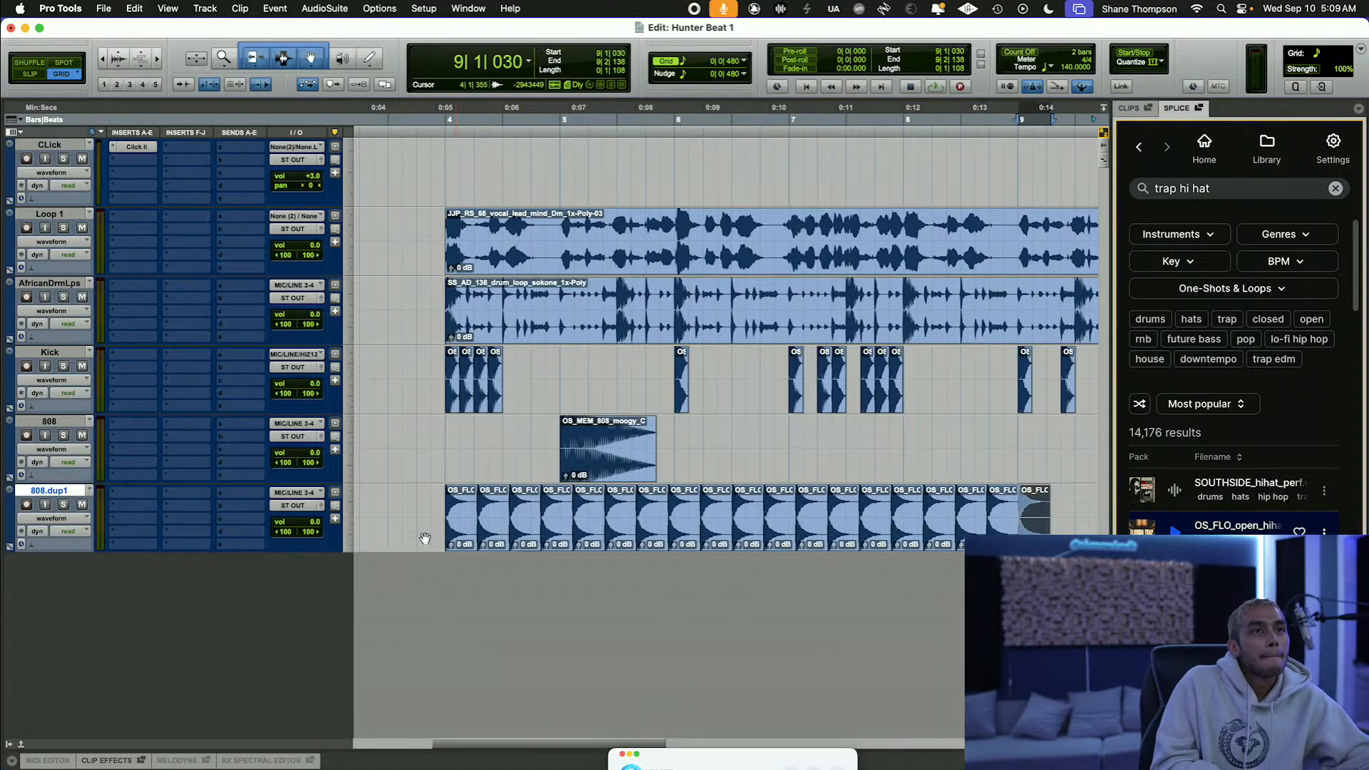
key(super+d)
key(super+d)
key(super+d)
key(super+d)
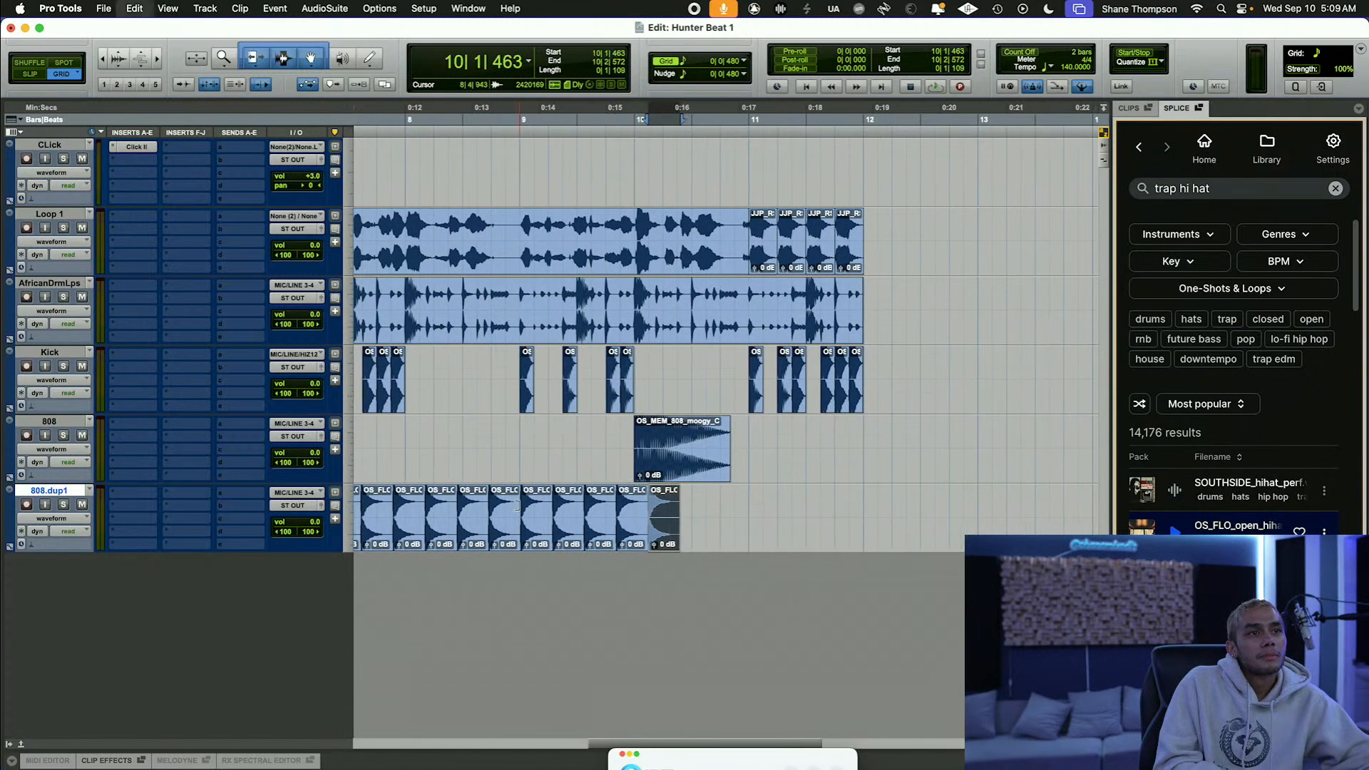
key(super+d)
key(super+d)
key(super+d)
key(super+d)
key(super+bracketleft)
key(super+bracketleft)
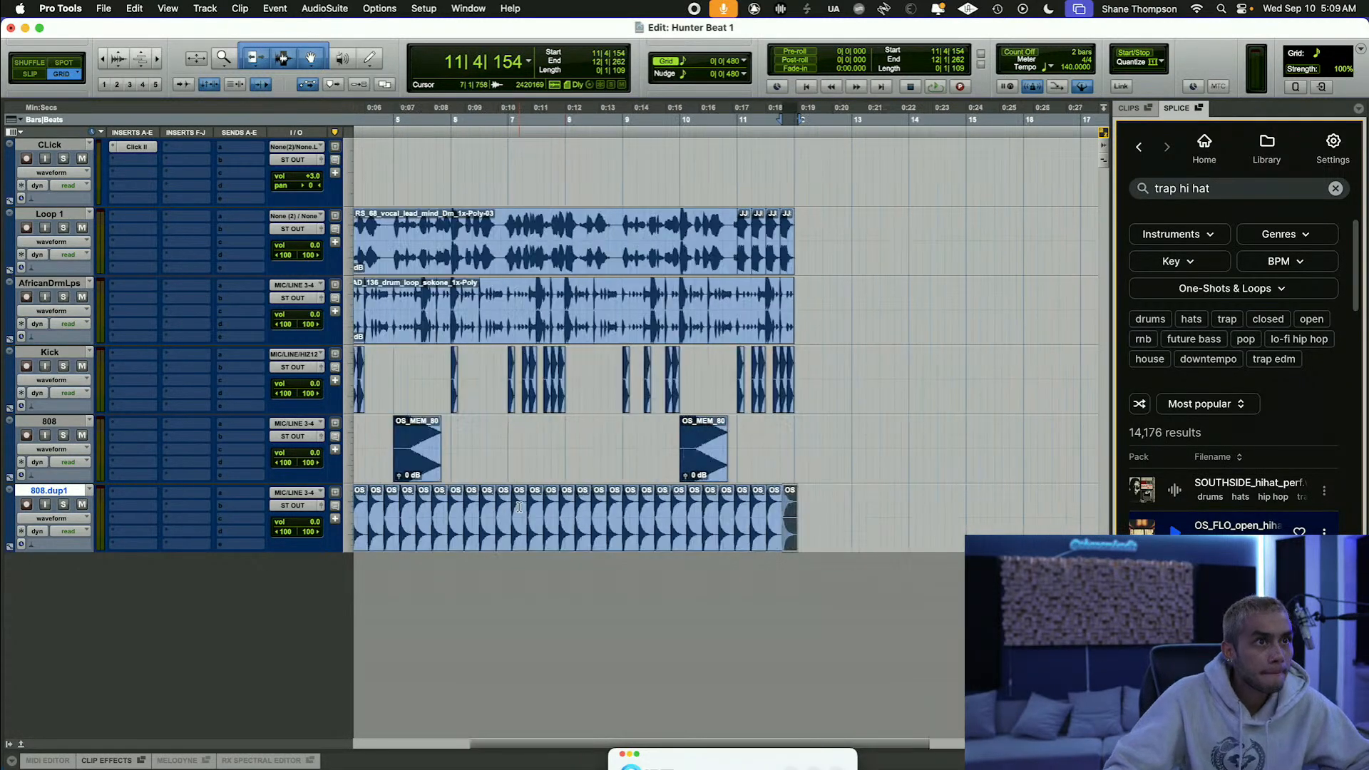
Step: Audition the open hi-hat pattern with all tracks from just before bar 4
drag(435, 108, 676, 371)
key(space)
key(t)
key(t)
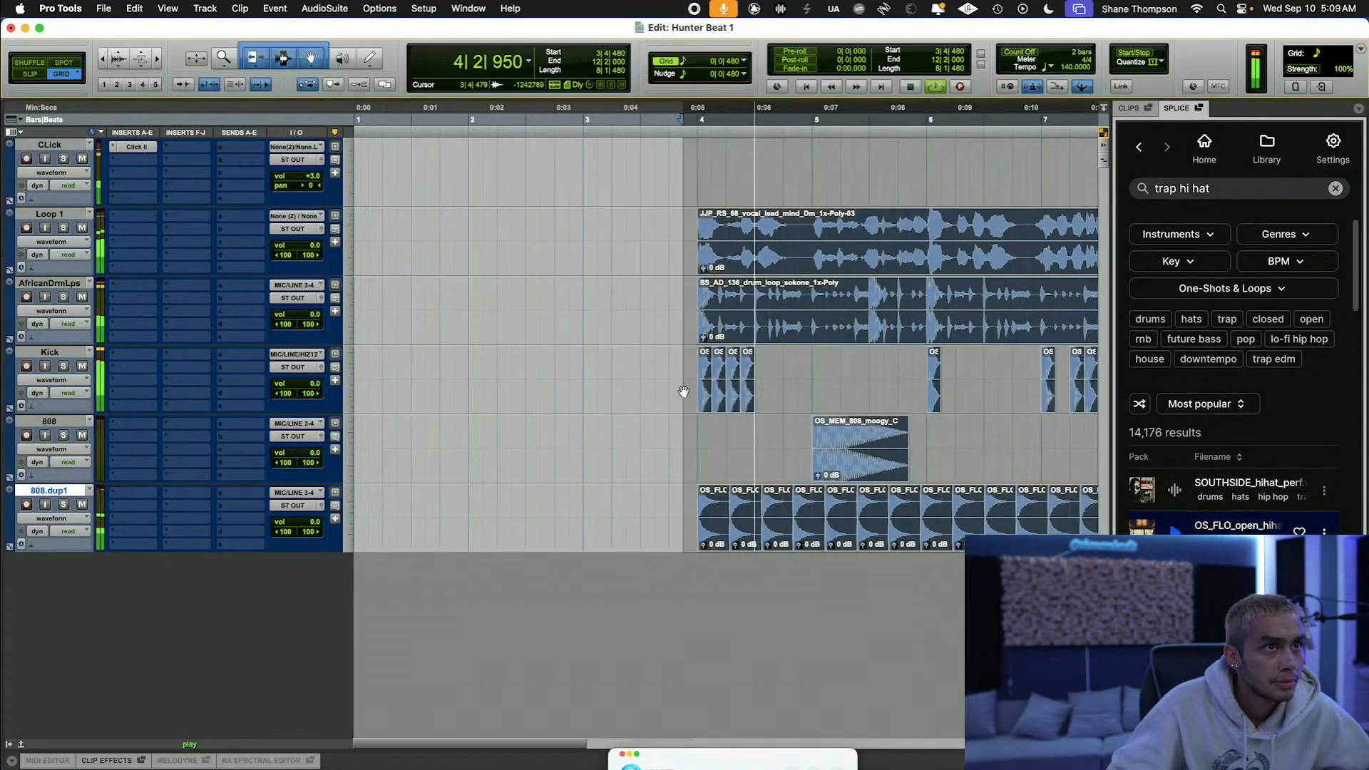
scroll(684, 390, right, 3)
scroll(542, 528, right, 2)
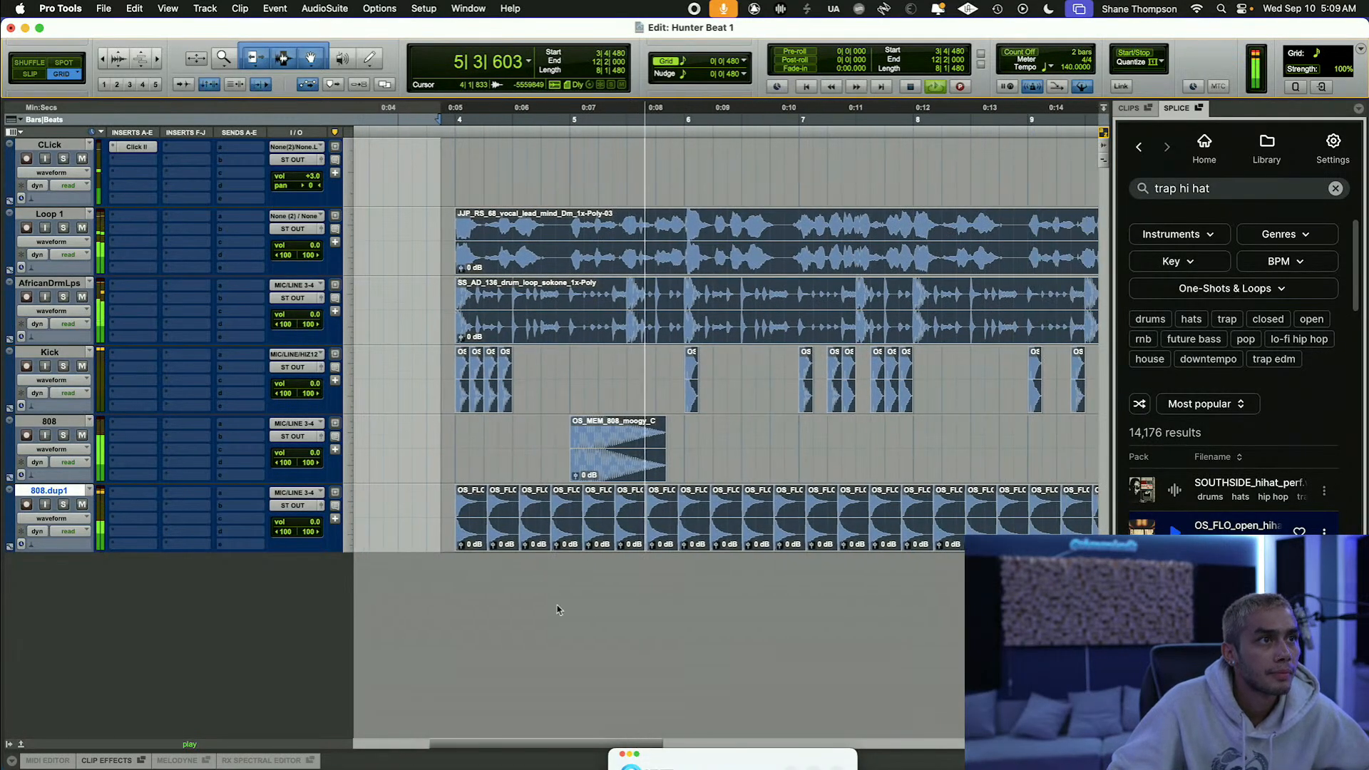
key(space)
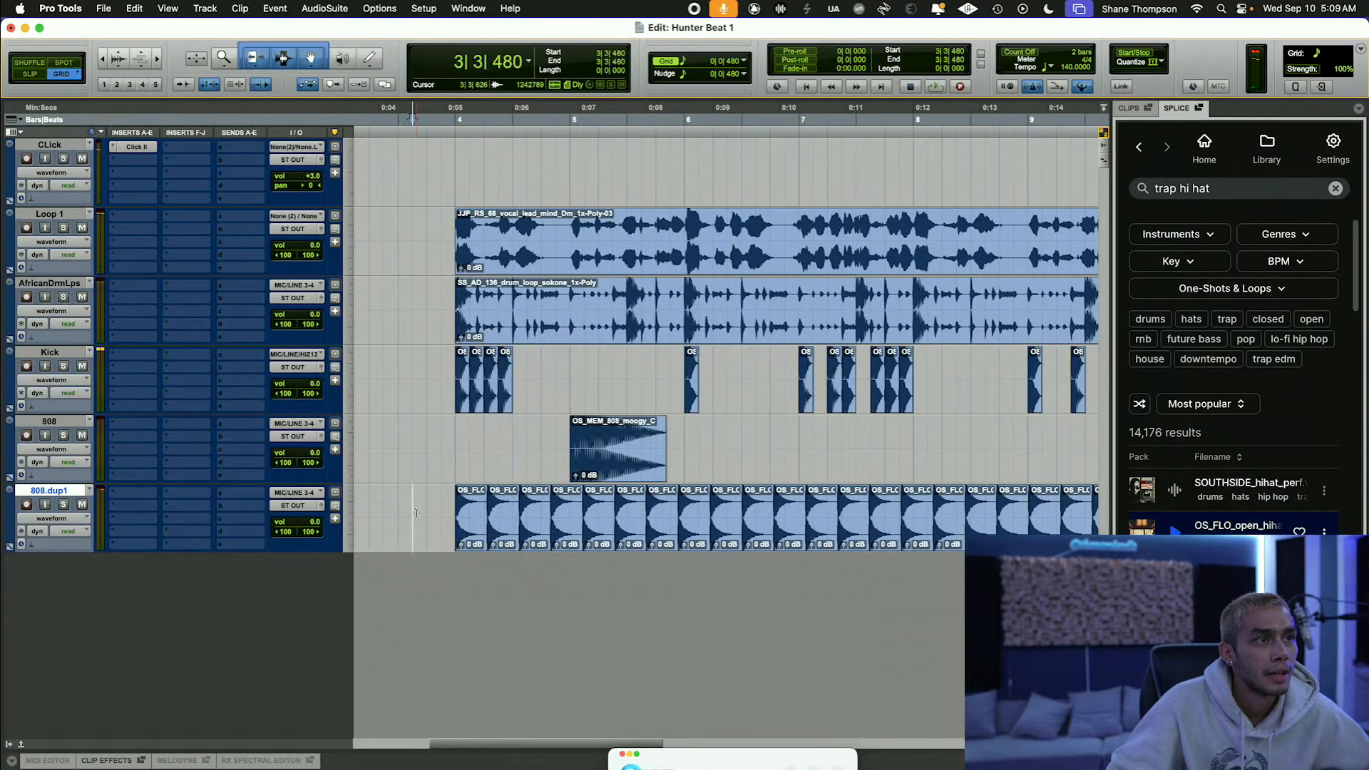
Step: Delete all the open hi-hat clips from the 808.dup1 track
scroll(628, 524, right, 10)
drag(416, 514, 798, 531)
key(Delete)
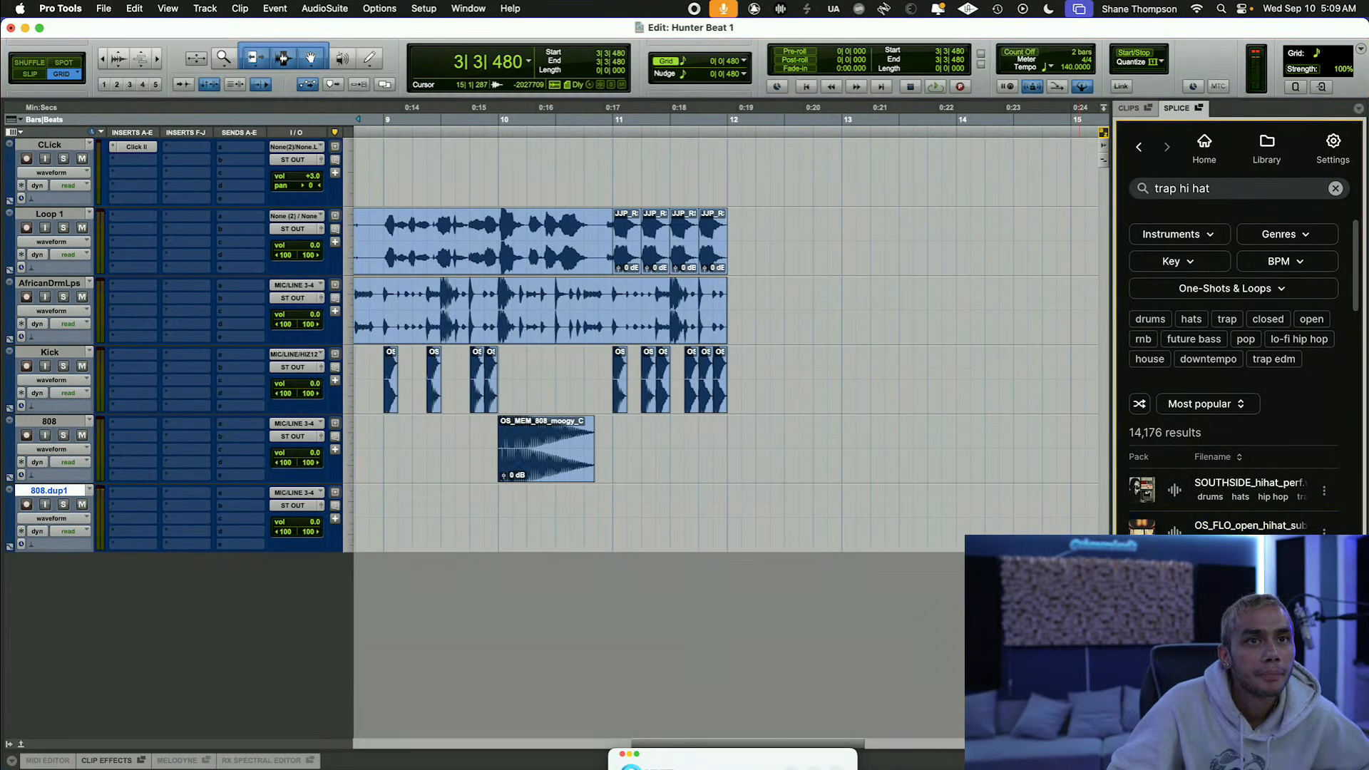
Step: Place the SOUTHSIDE hi-hat sample at bar 4 on the 808.dup1 track and paste the copied clip at 4|1|480
scroll(678, 546, left, 10)
drag(1248, 490, 657, 538)
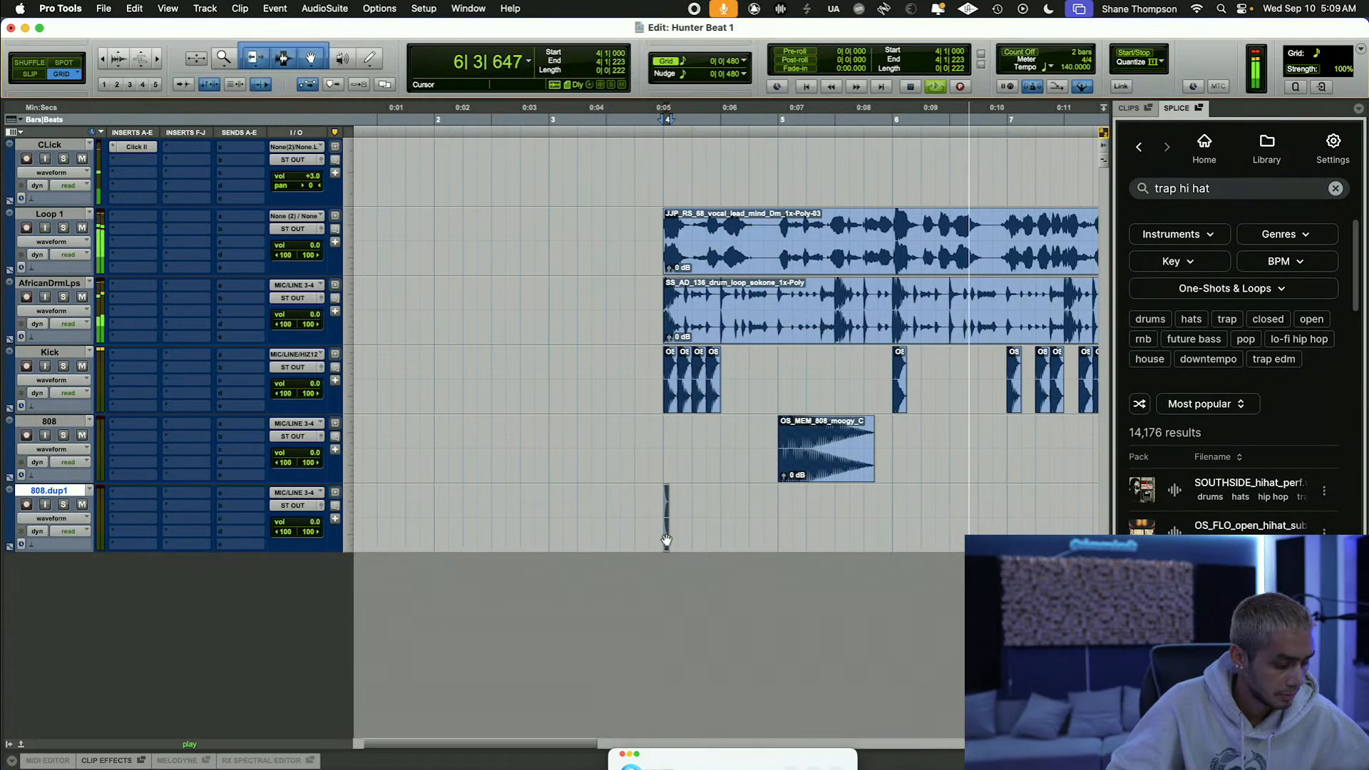
drag(682, 507, 694, 508)
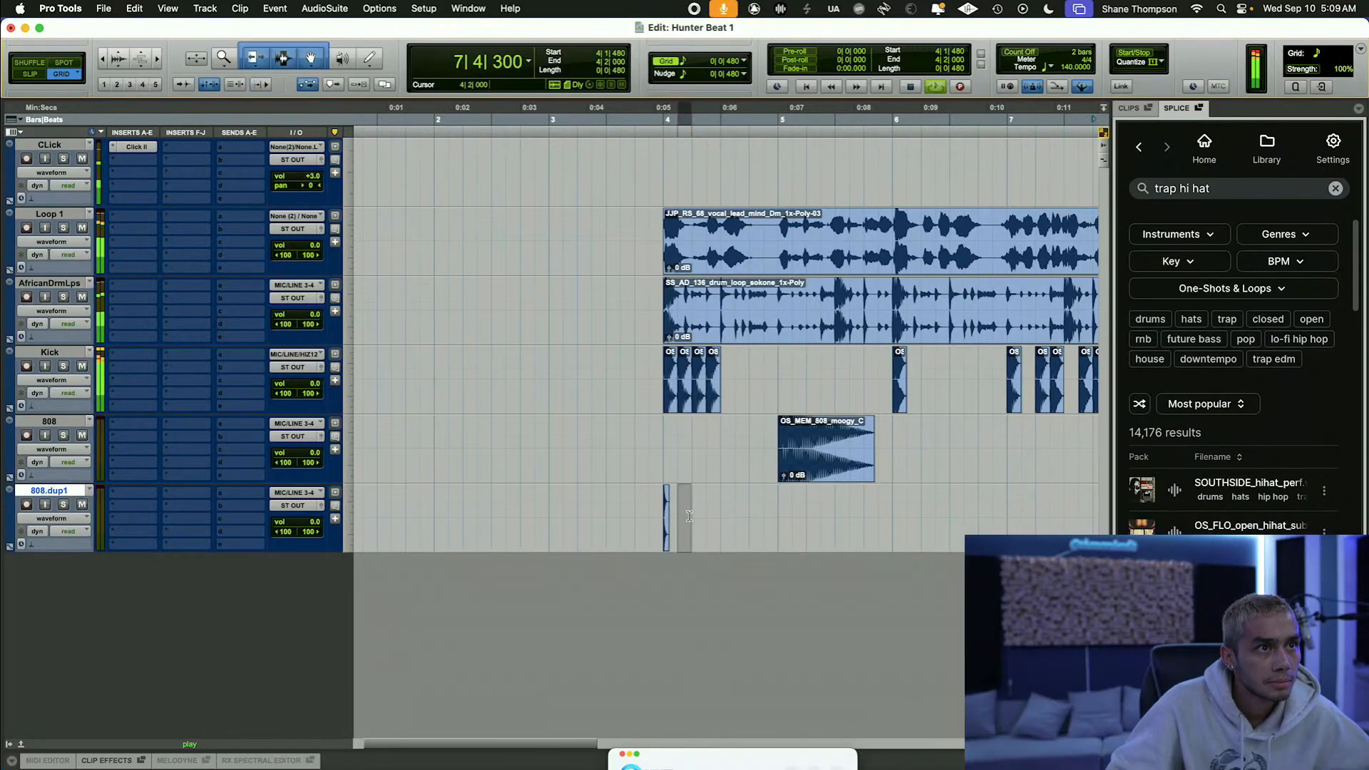
right_click(691, 507)
click(720, 401)
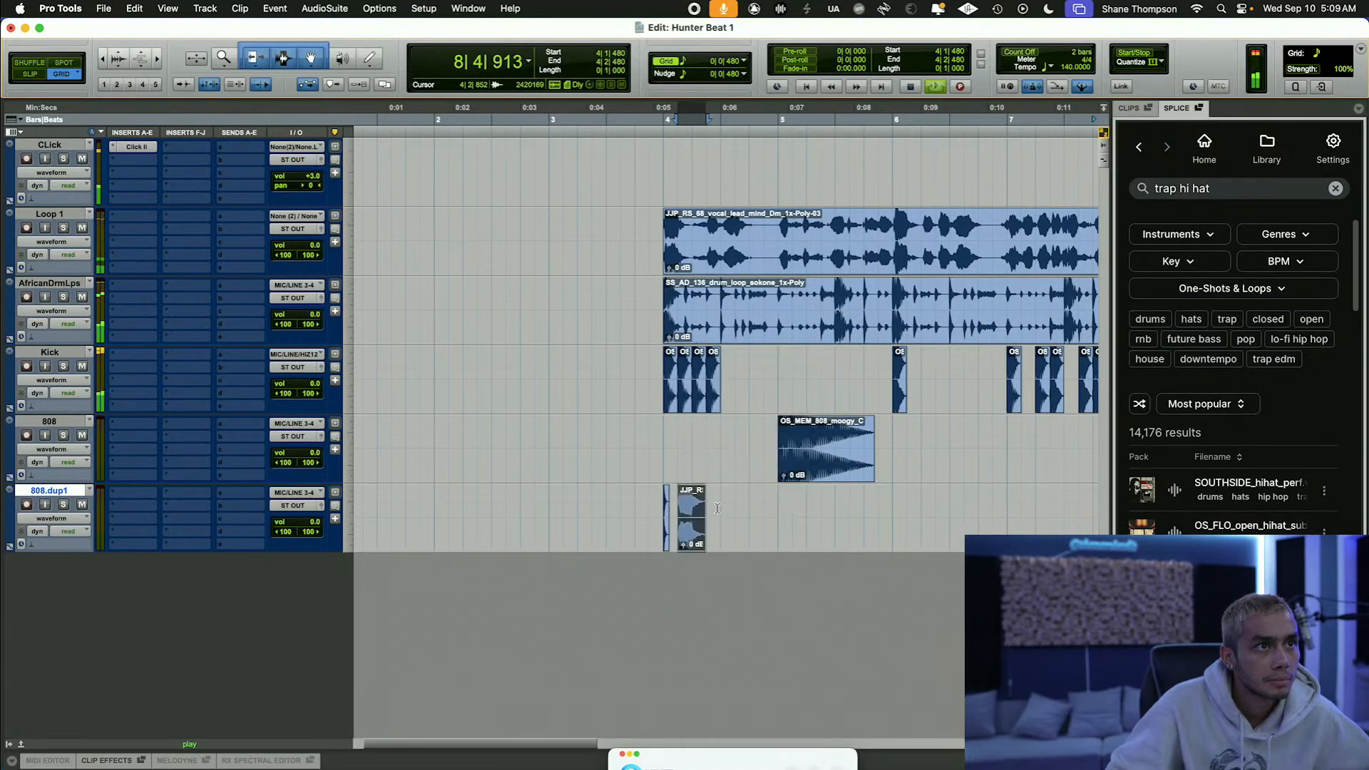
Step: Undo the last paste and repeat the SOUTHSIDE hi-hat clip every half beat through bar 4 on the 808.dup1 track
key(super+z)
key(t)
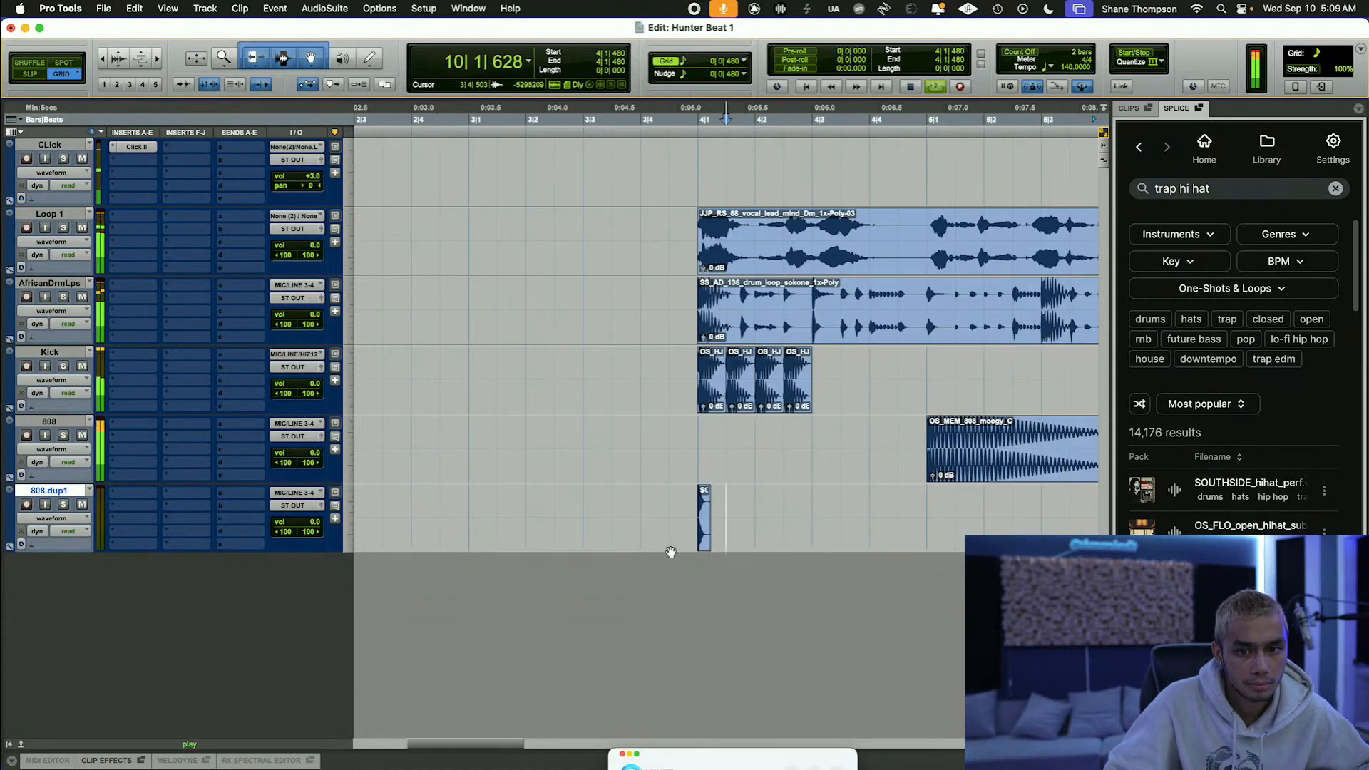
scroll(661, 556, right, 2)
drag(598, 503, 624, 523)
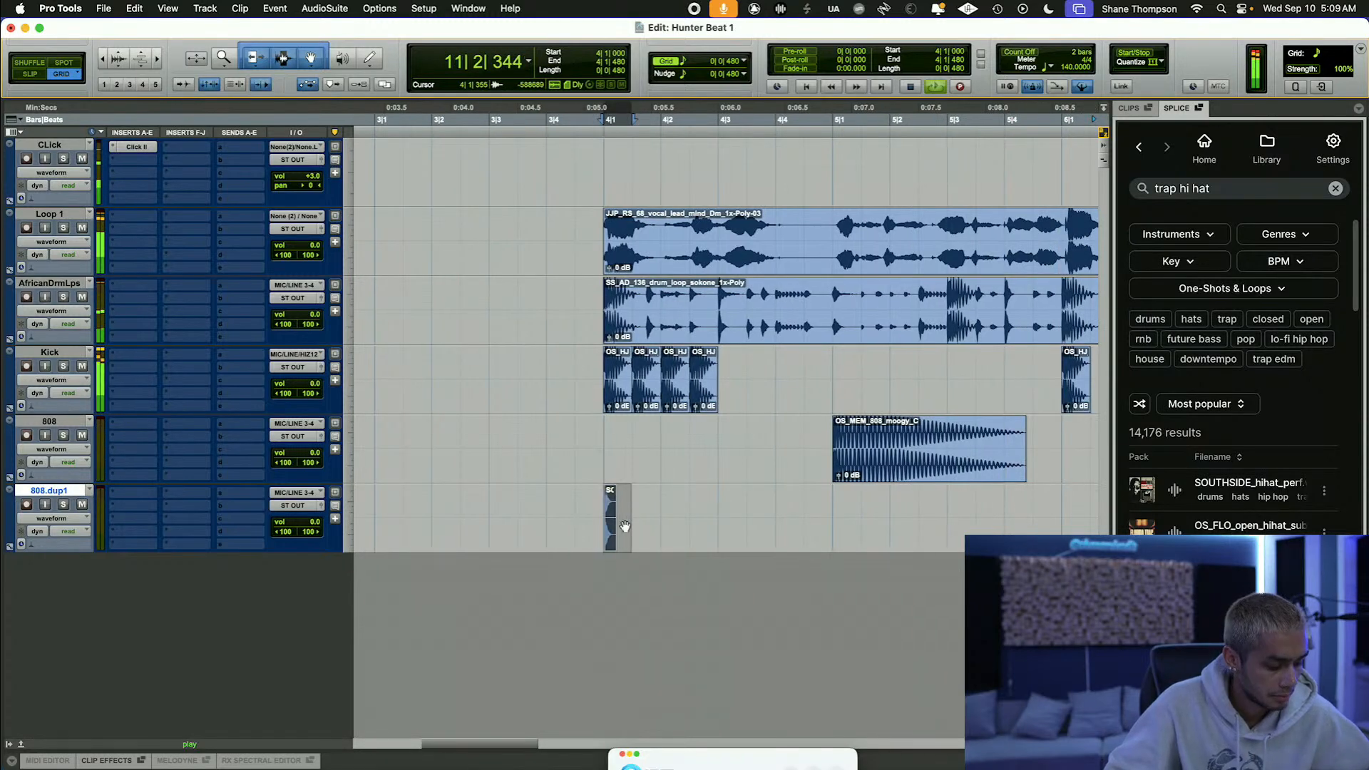
key(super+d)
key(super+d)
key(super+d)
key(super+d)
key(super+d)
key(super+d)
key(super+d)
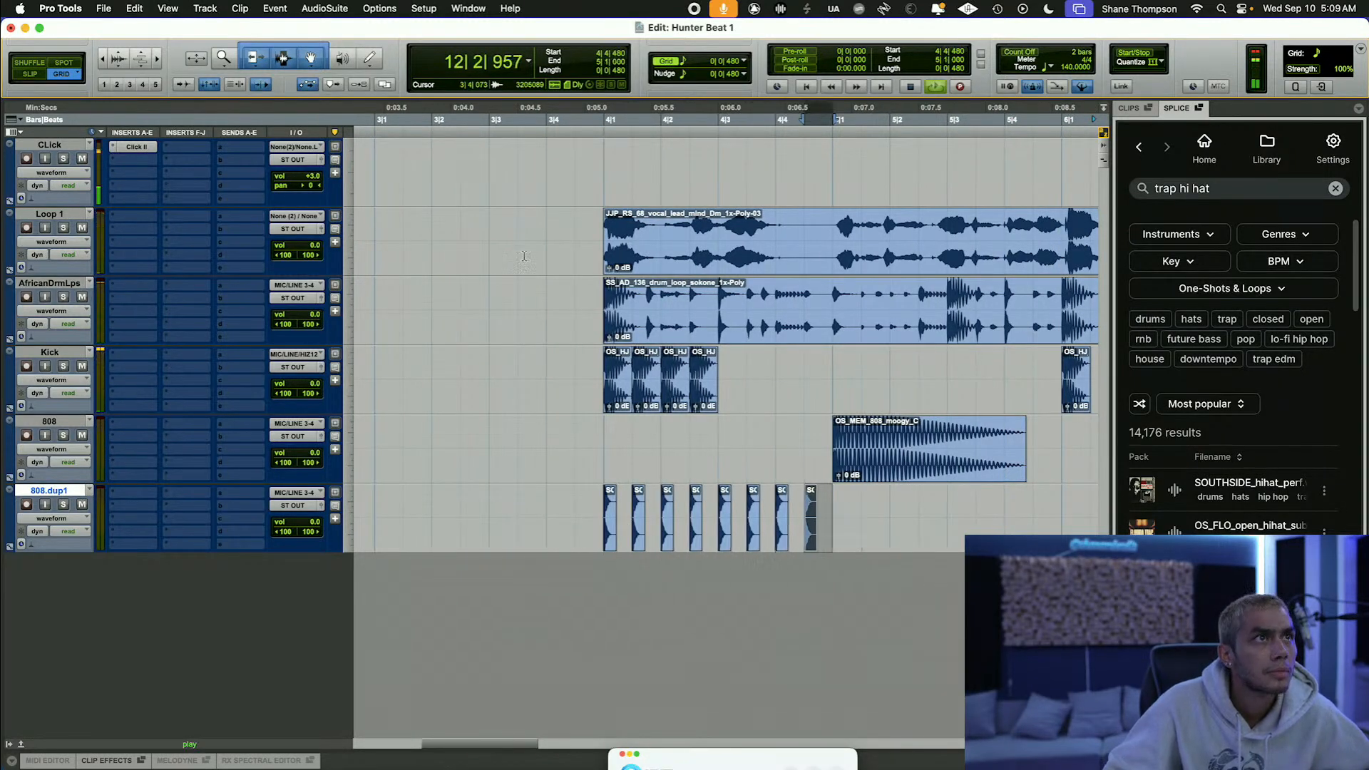
Step: Play from just before bar 4 and thin the hi-hat pattern by deleting the clips at 4|1|480, 4|2|480 and 4|3|480
click(515, 117)
key(space)
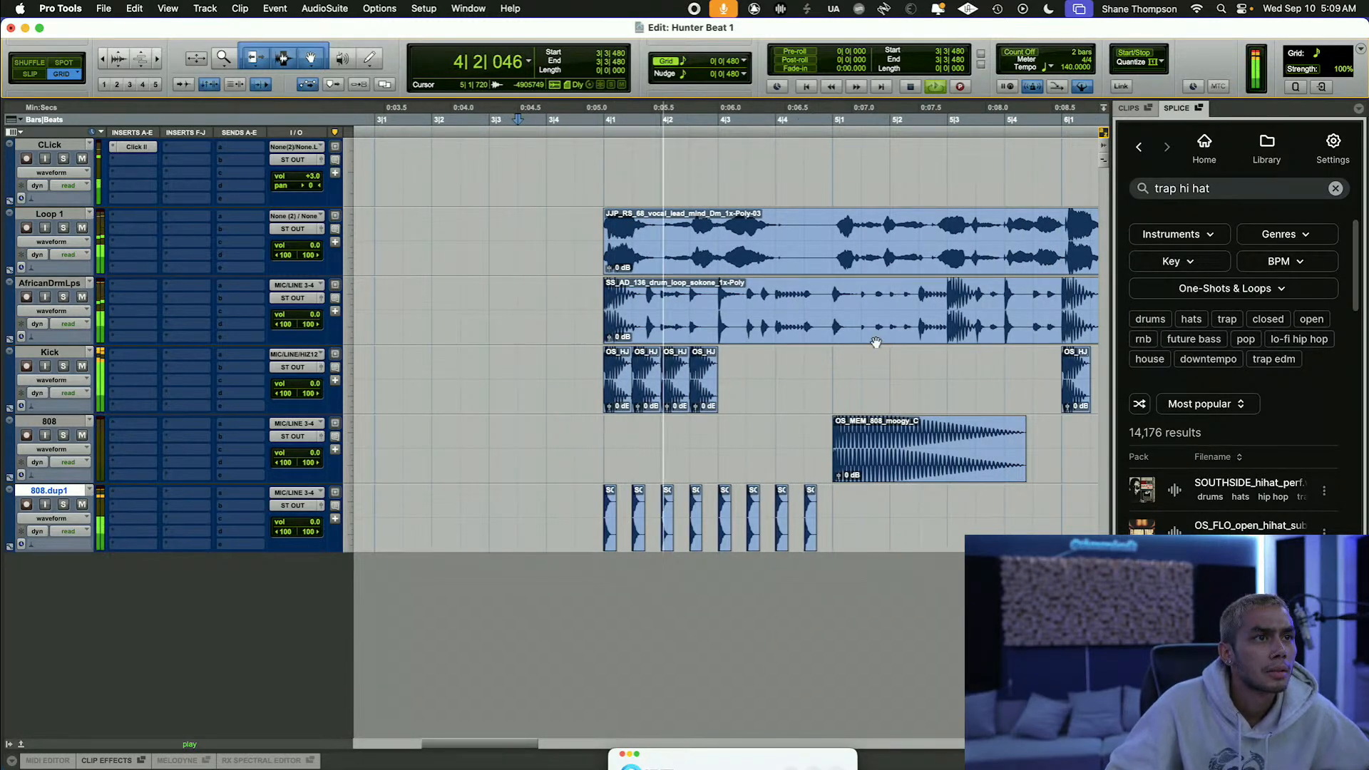
click(642, 536)
key(Delete)
click(696, 536)
key(Delete)
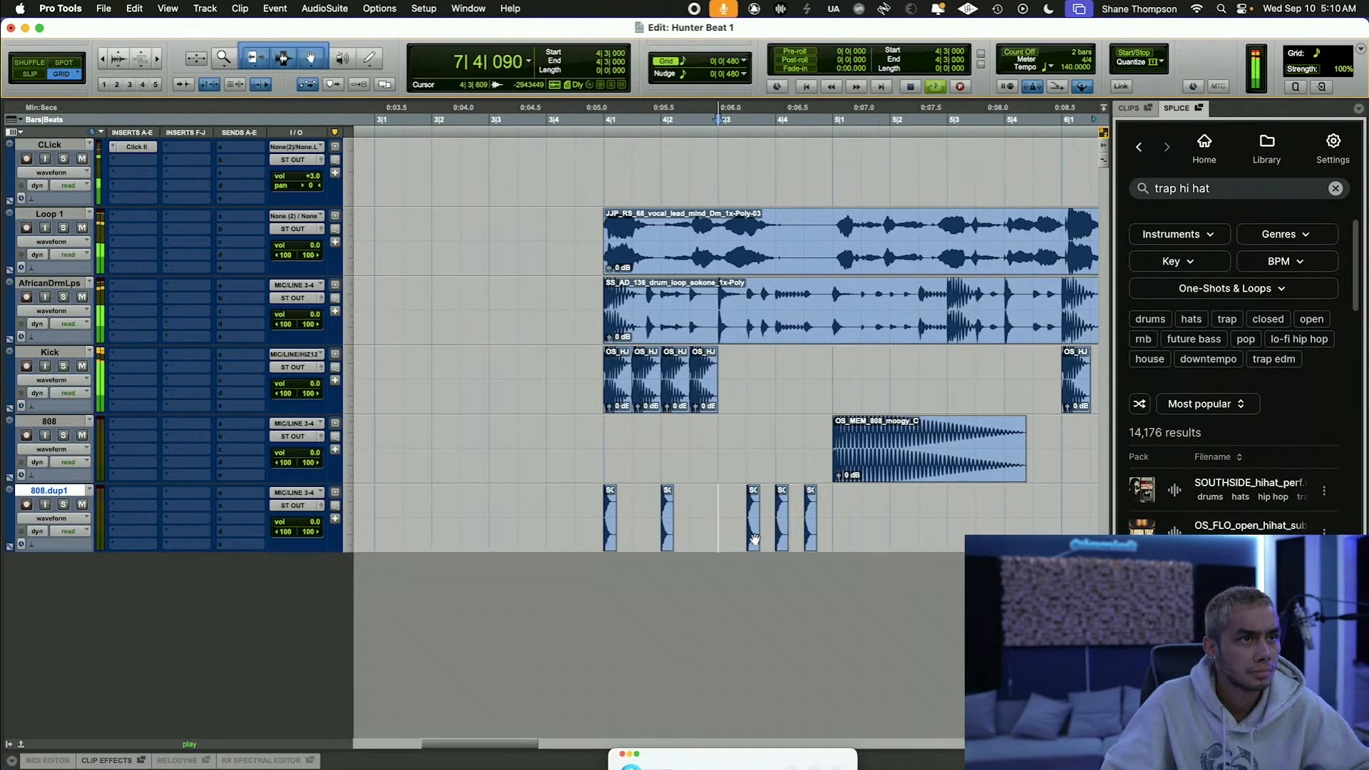
key(super+v)
click(754, 546)
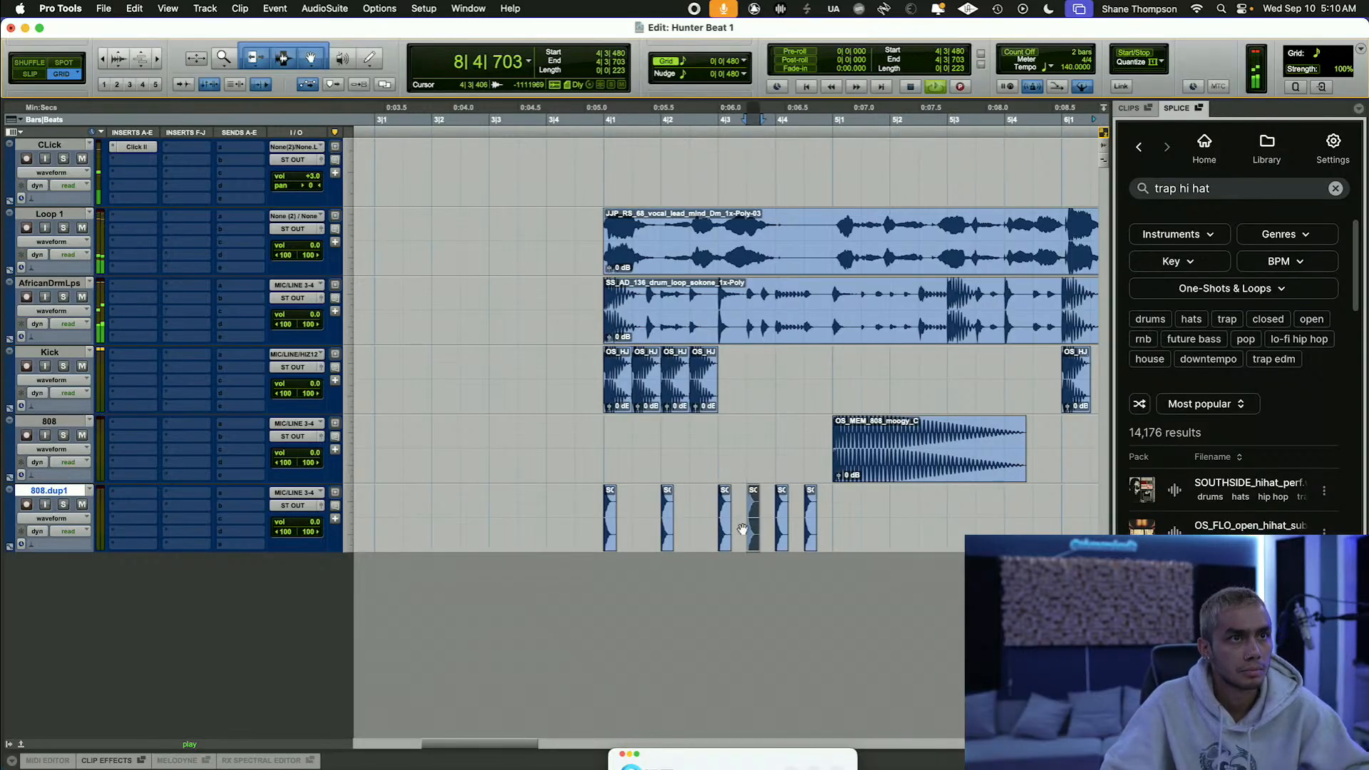
click(519, 235)
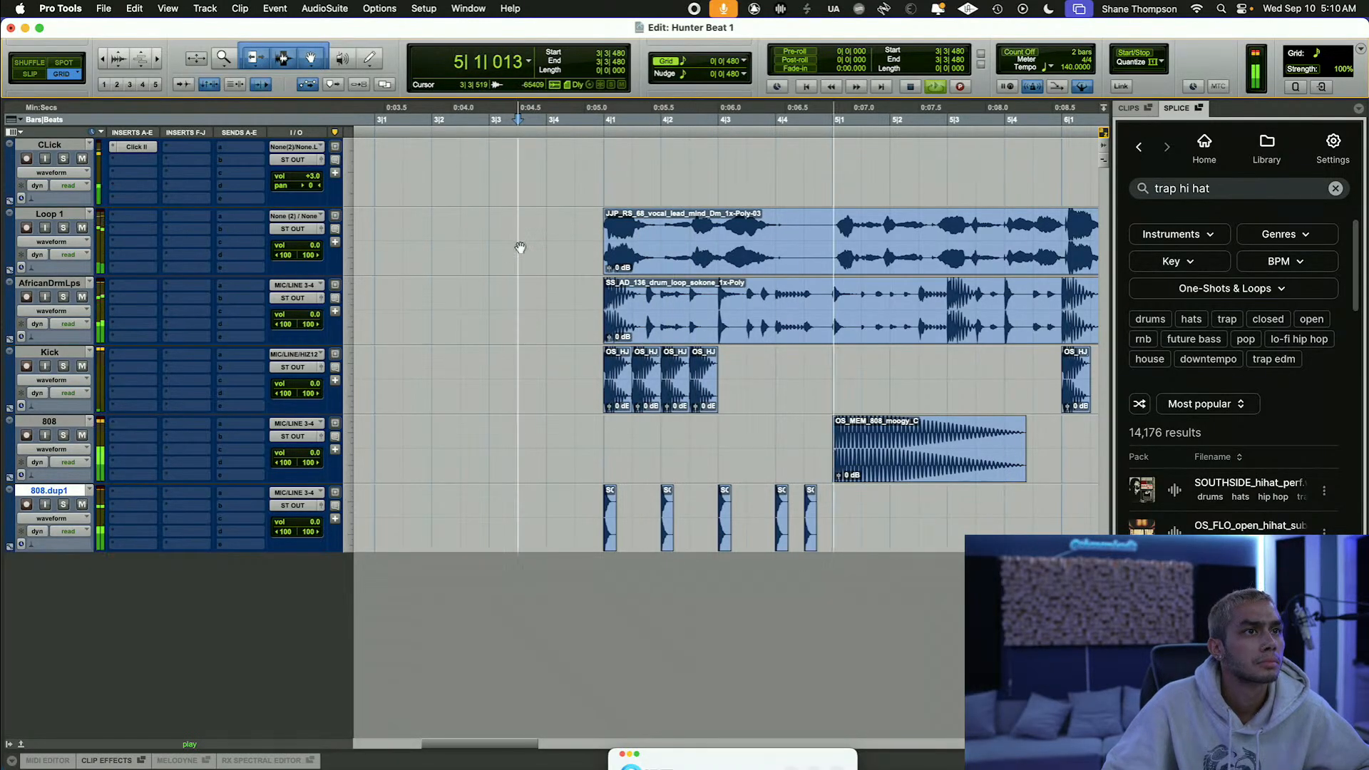
Step: Duplicate the one-bar hi-hat pattern from bar 4 back to back along the 808.dup1 track until it reaches bar 12
key(r)
drag(675, 511, 779, 572)
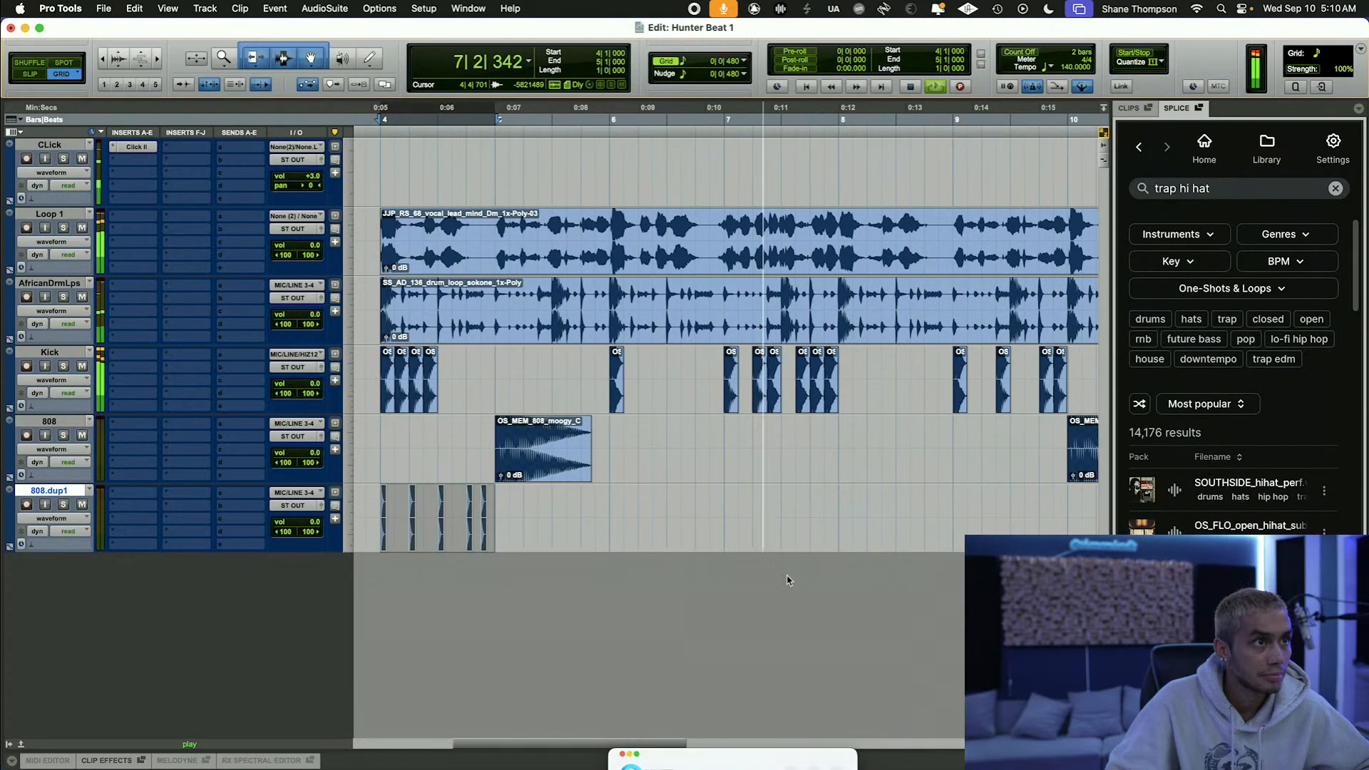
key(super+d)
key(super+d)
key(super+d)
key(super+d)
key(super+d)
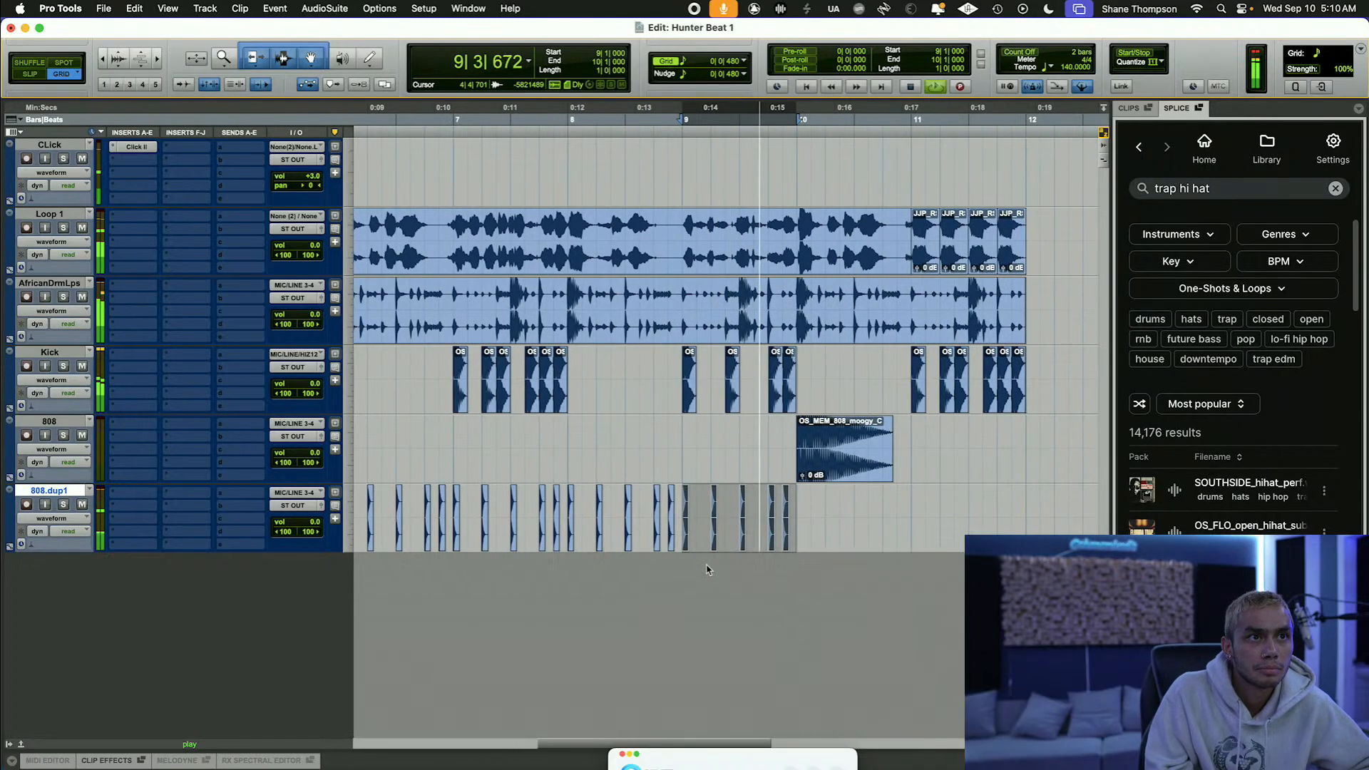
key(super+d)
key(super+d)
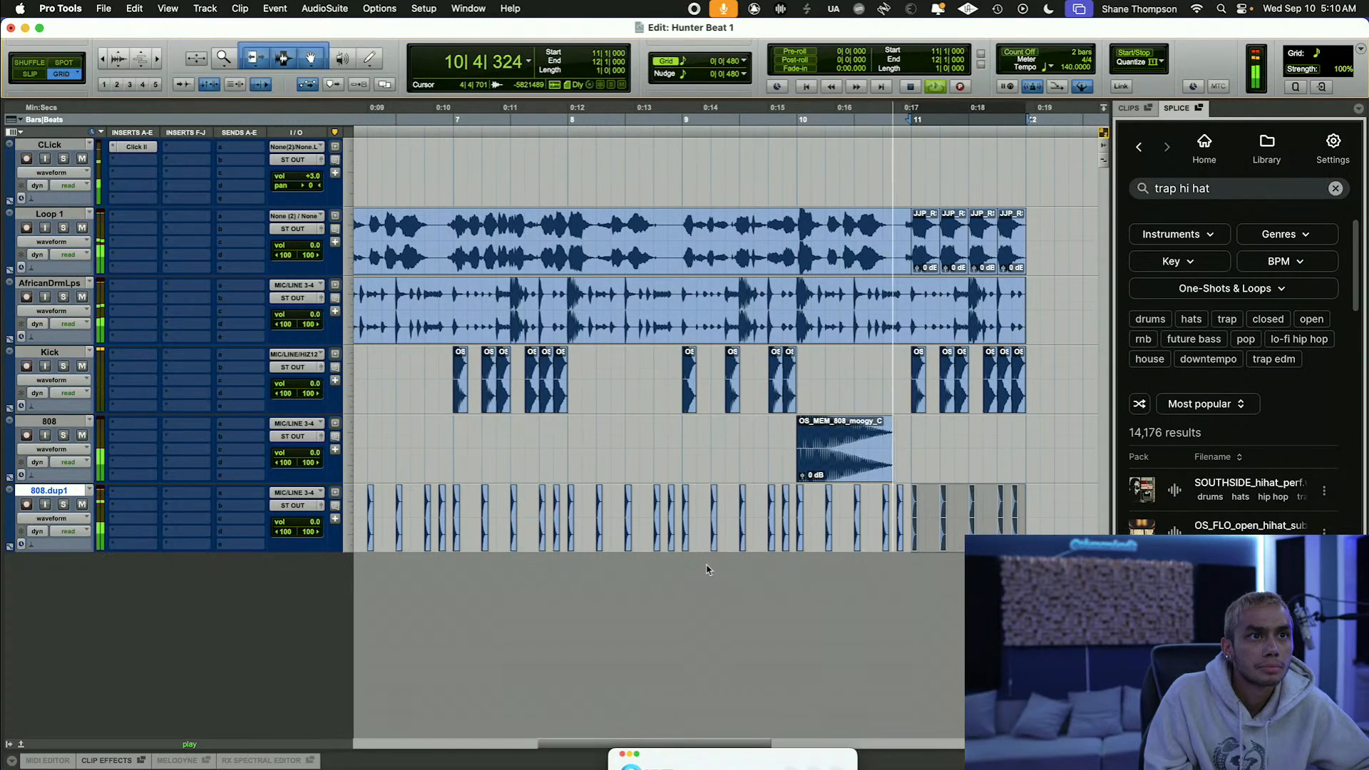
Step: Select all tracks from bar 4 to bar 12 and audition the beat with the hi-hat pattern
scroll(706, 570, left, 10)
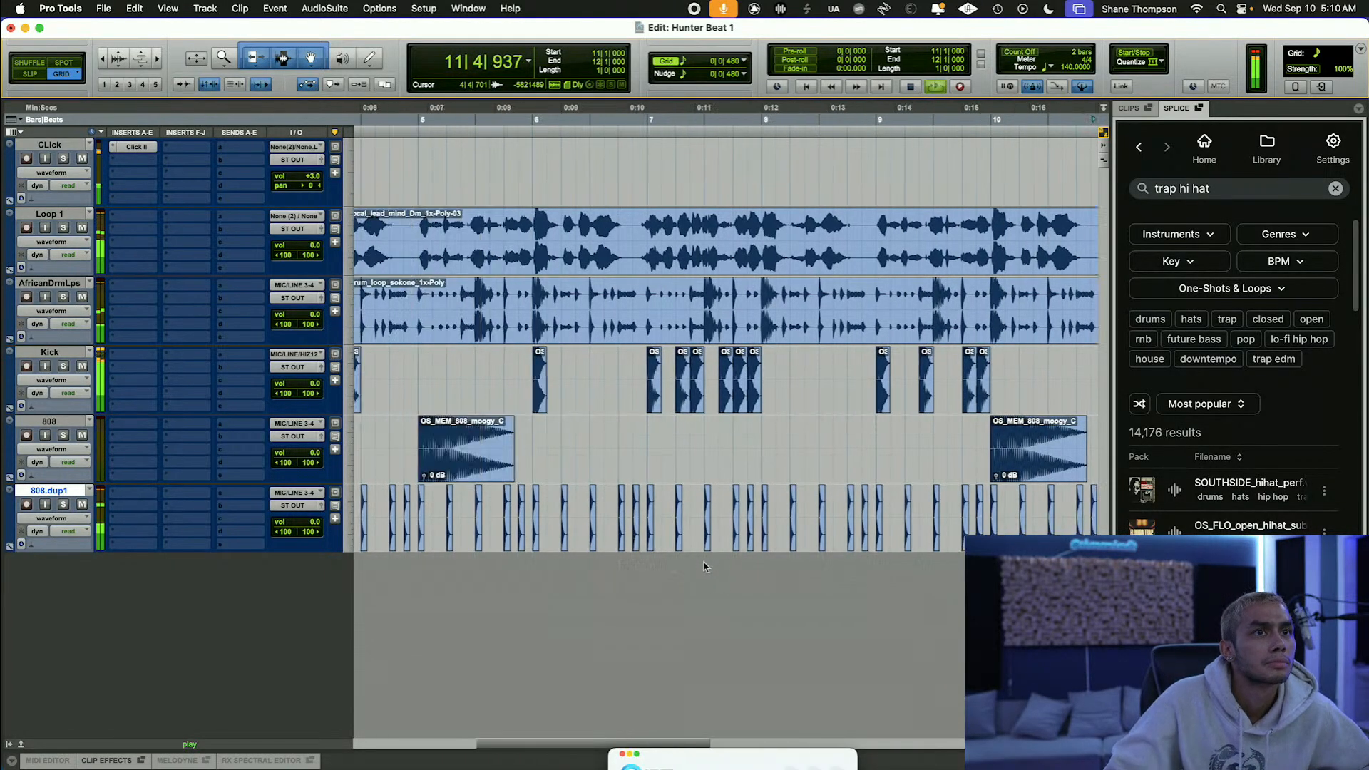
drag(596, 112, 689, 202)
scroll(641, 401, left, 10)
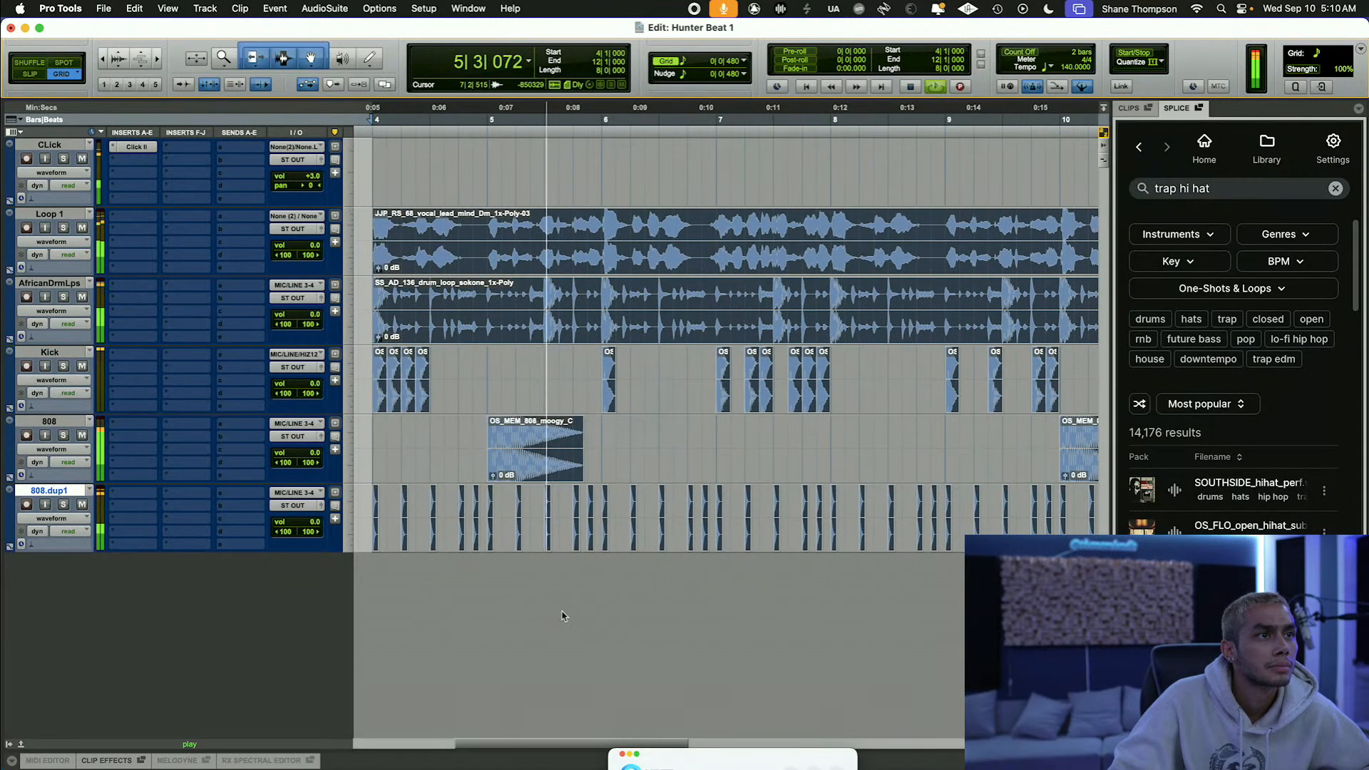
scroll(563, 616, right, 2)
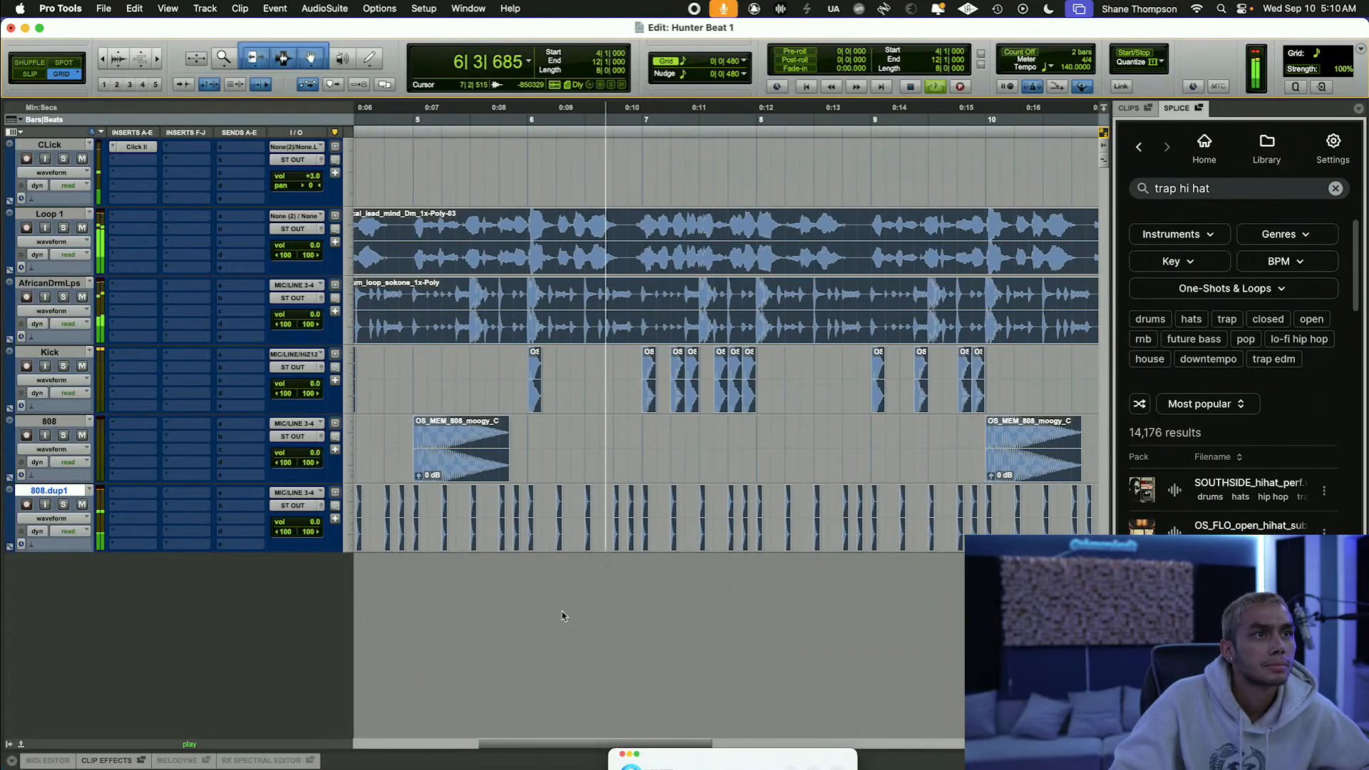
key(super+bracketleft)
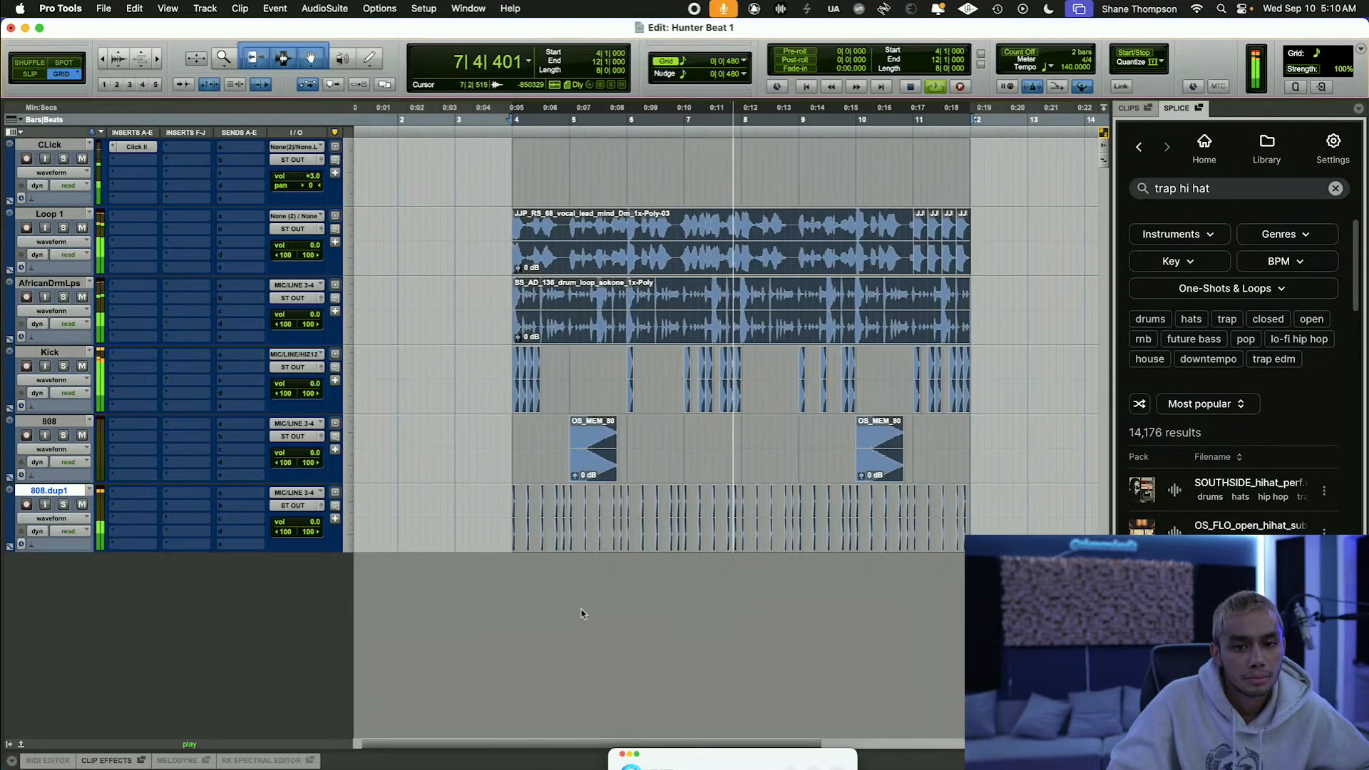
Step: Rename the 808.dup1 track as Hi Hat
right_click(74, 493)
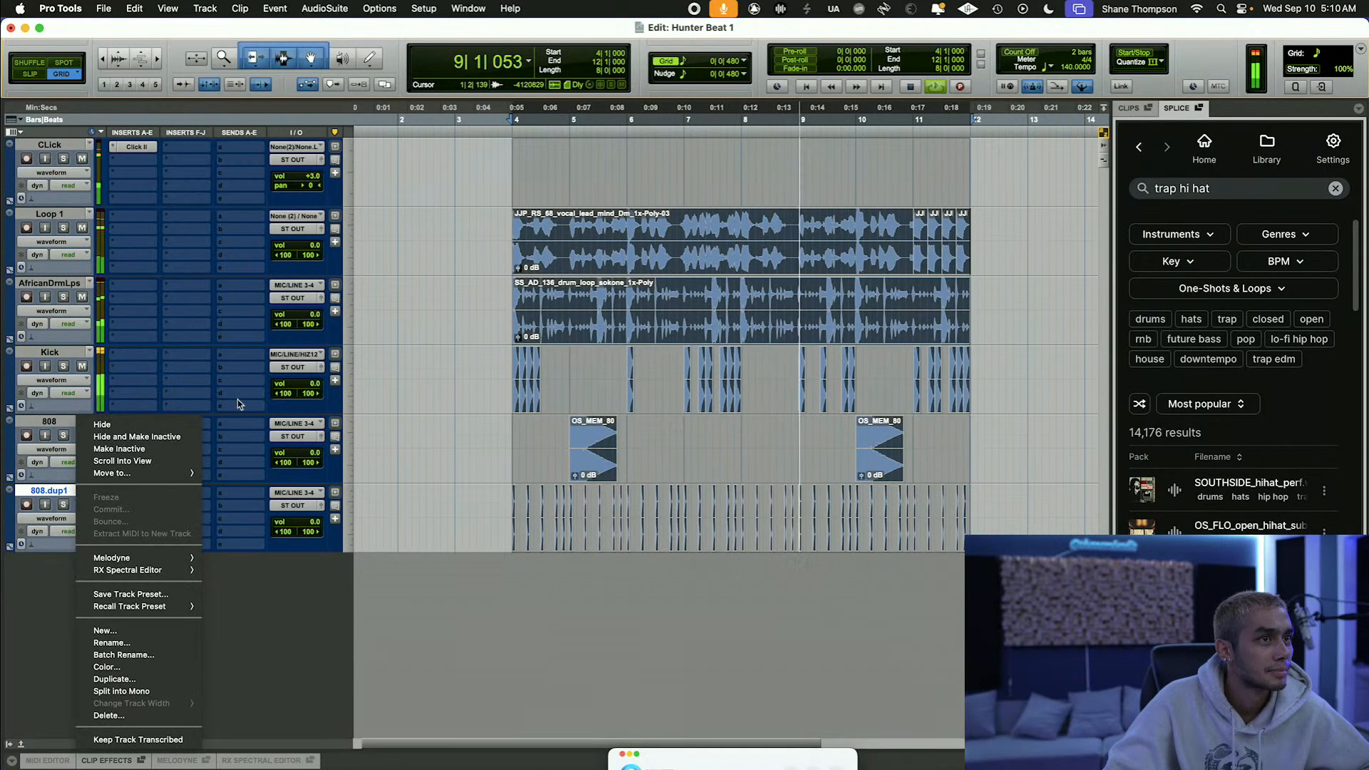
click(221, 379)
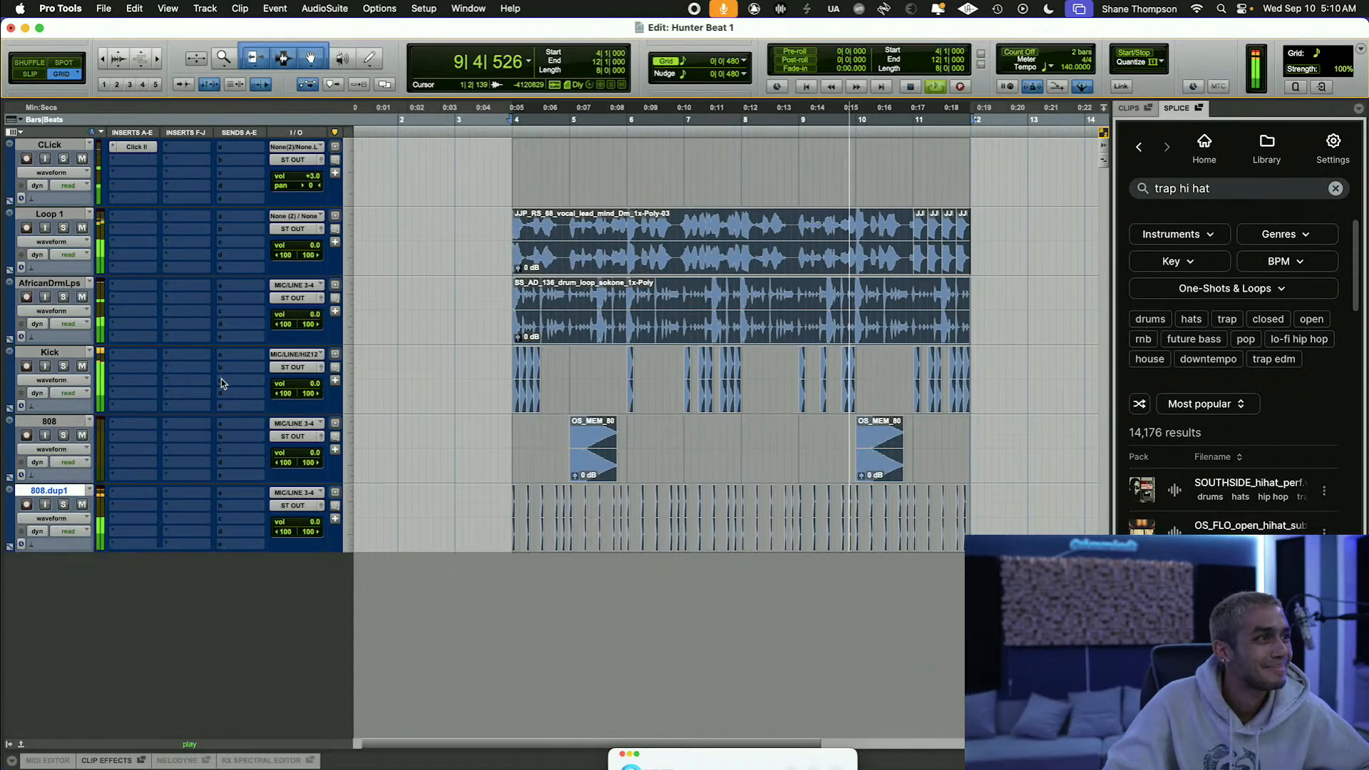
right_click(54, 492)
click(113, 640)
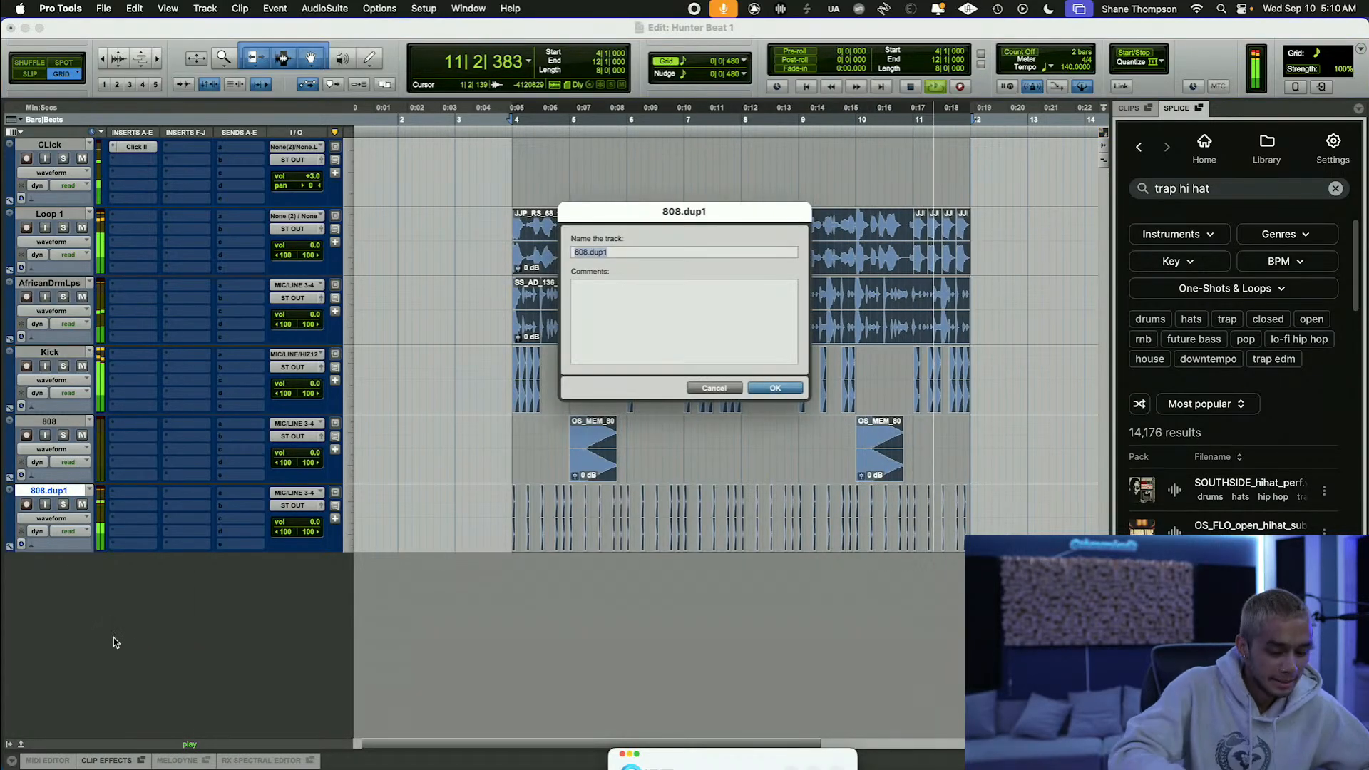
key(BackSpace)
text(Snare)
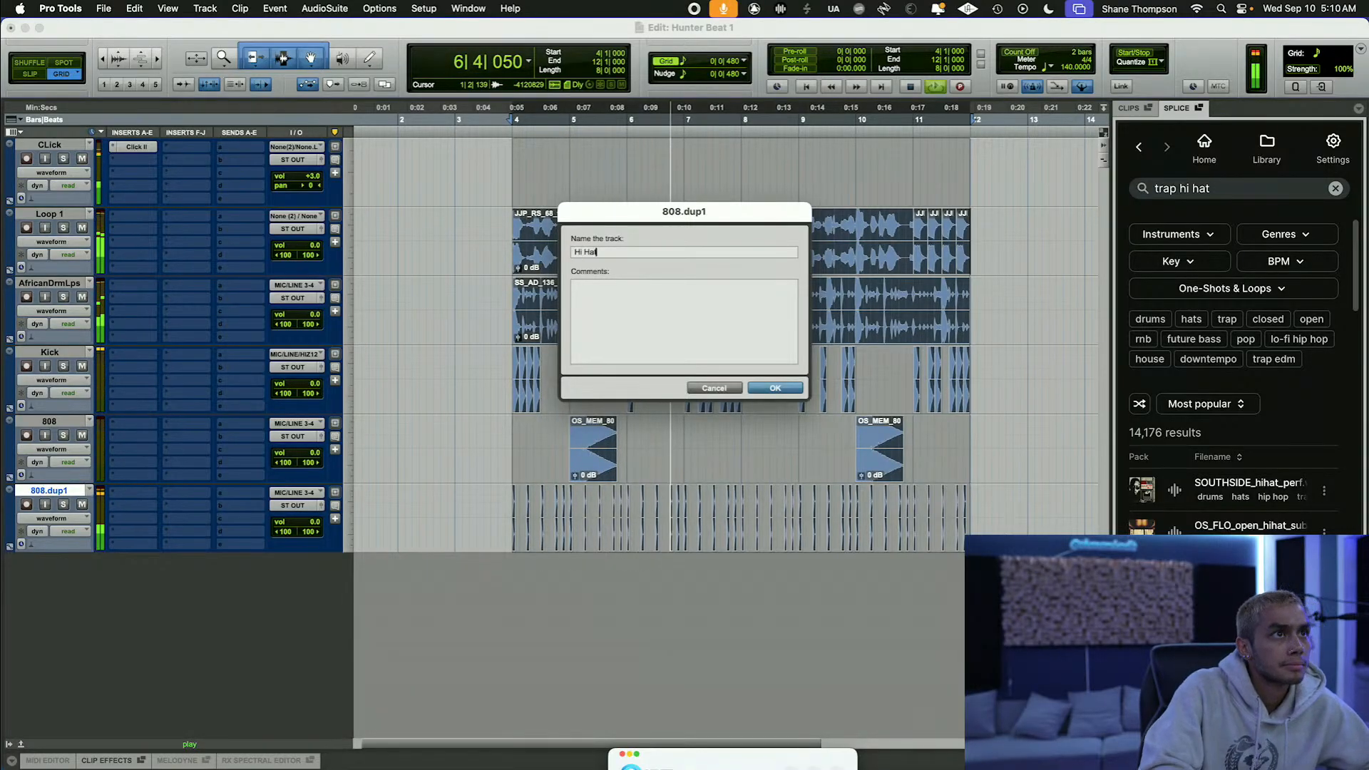
key(Return)
Step: Duplicate the Hi Hat track without its clips and rename the copy as Snare
right_click(82, 500)
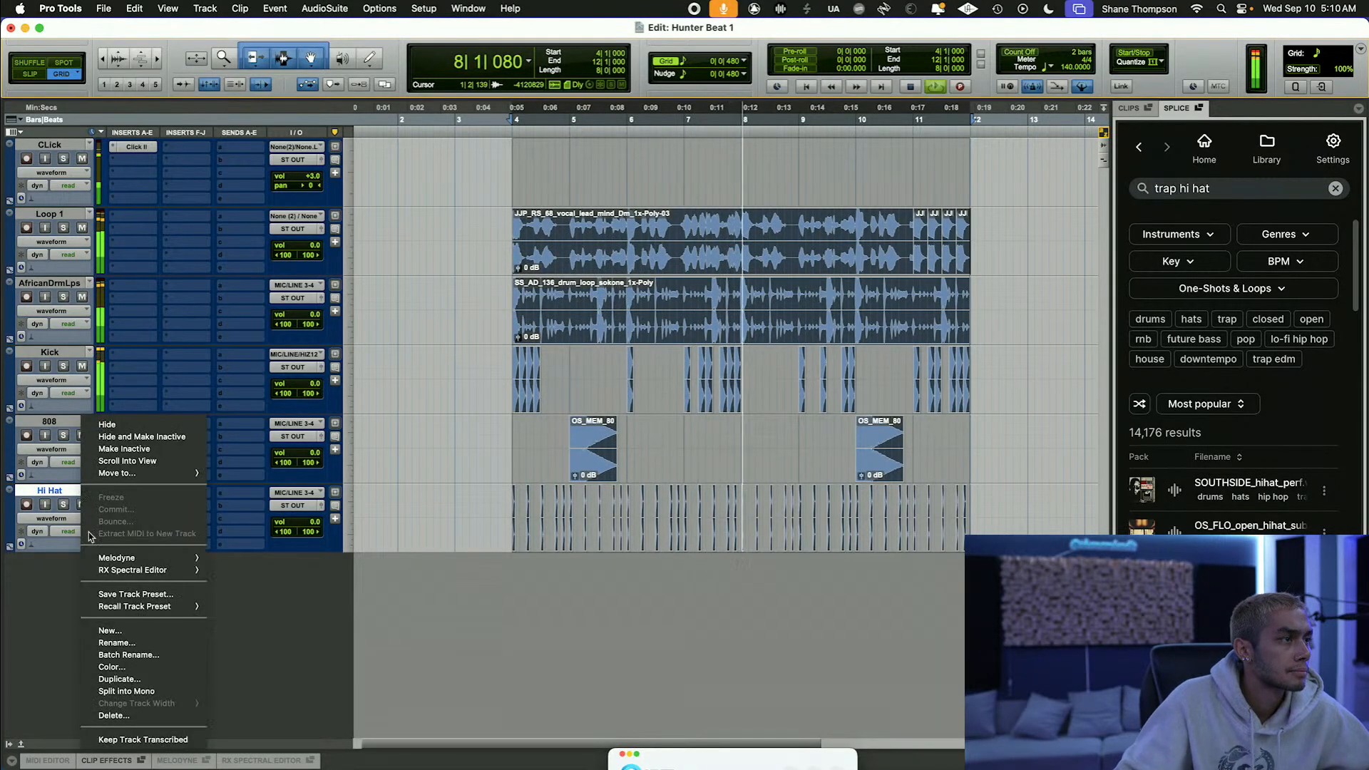
click(136, 681)
click(733, 438)
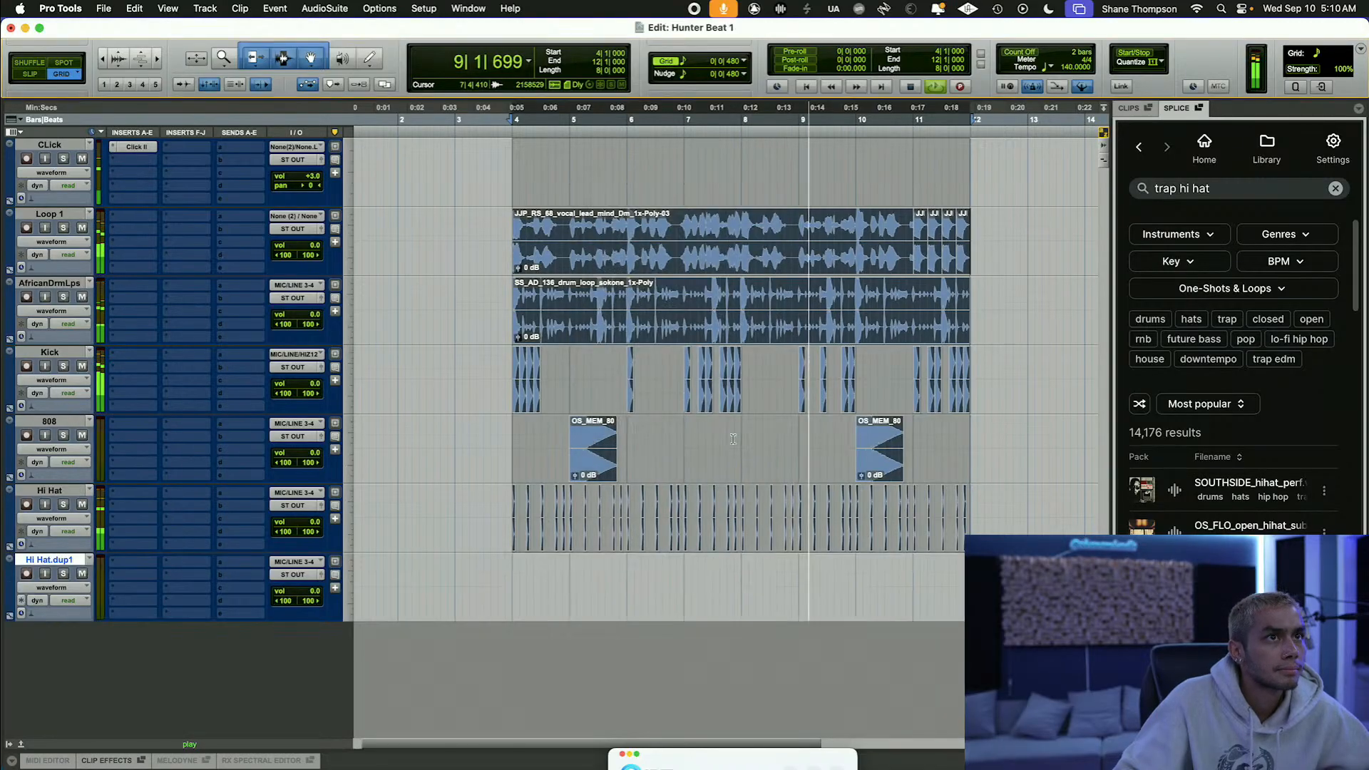
right_click(62, 563)
click(114, 640)
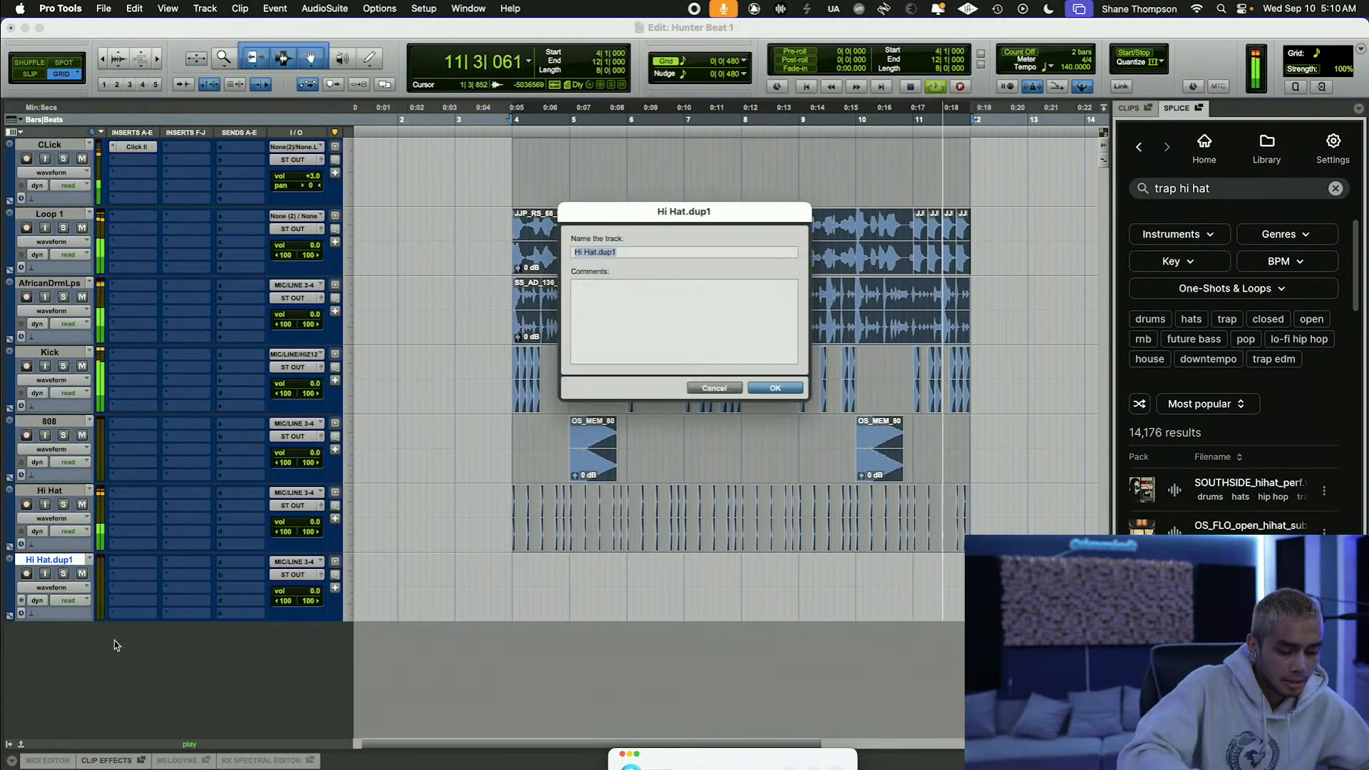
text(Snare)
key(Return)
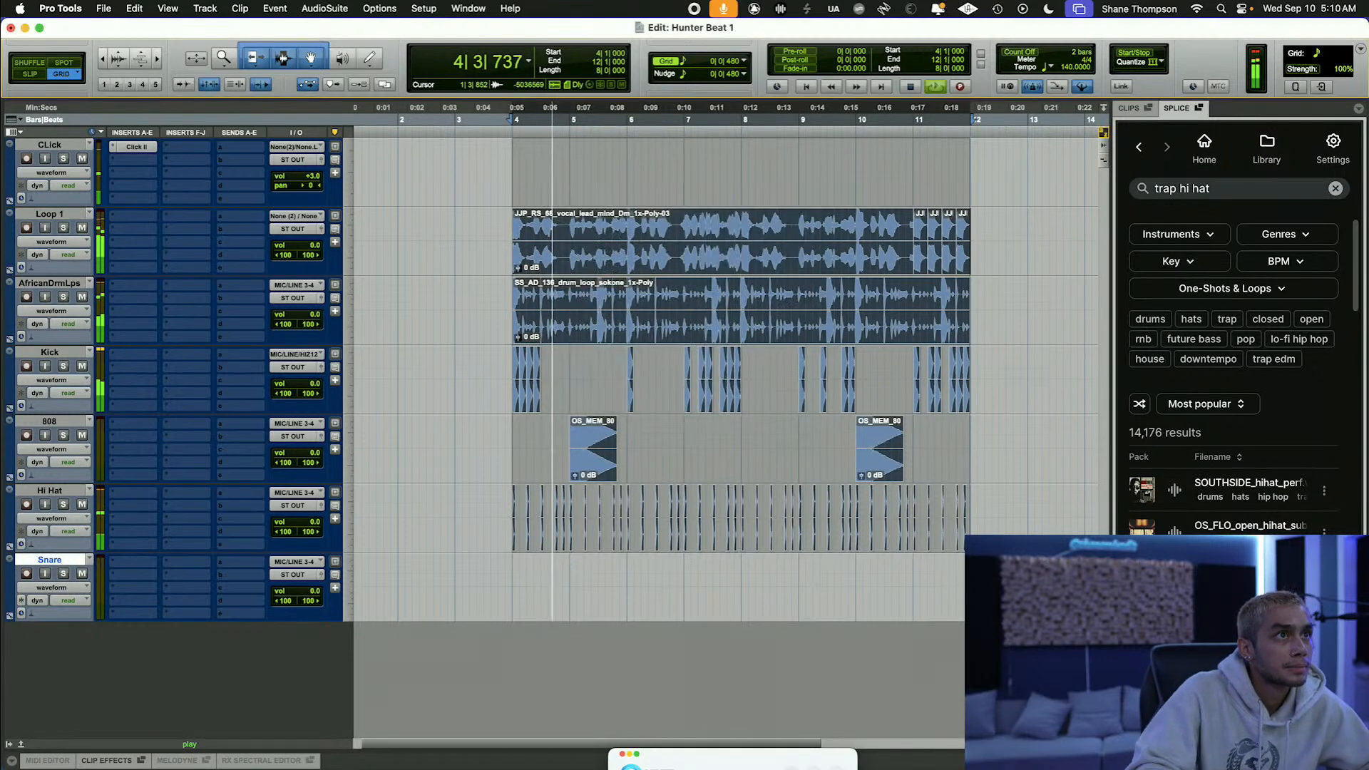
Step: Search the Splice library for "trap snare"
click(1247, 191)
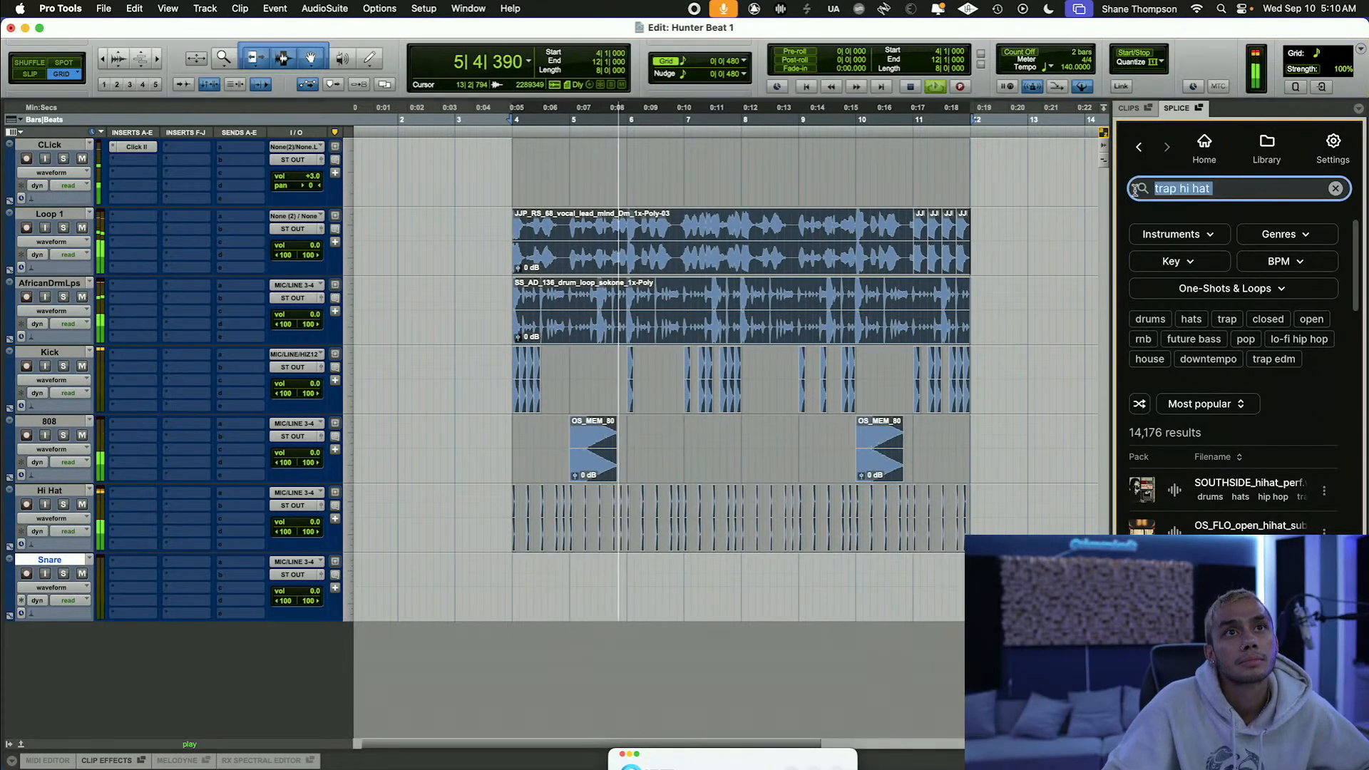
key(BackSpace)
text(tr)
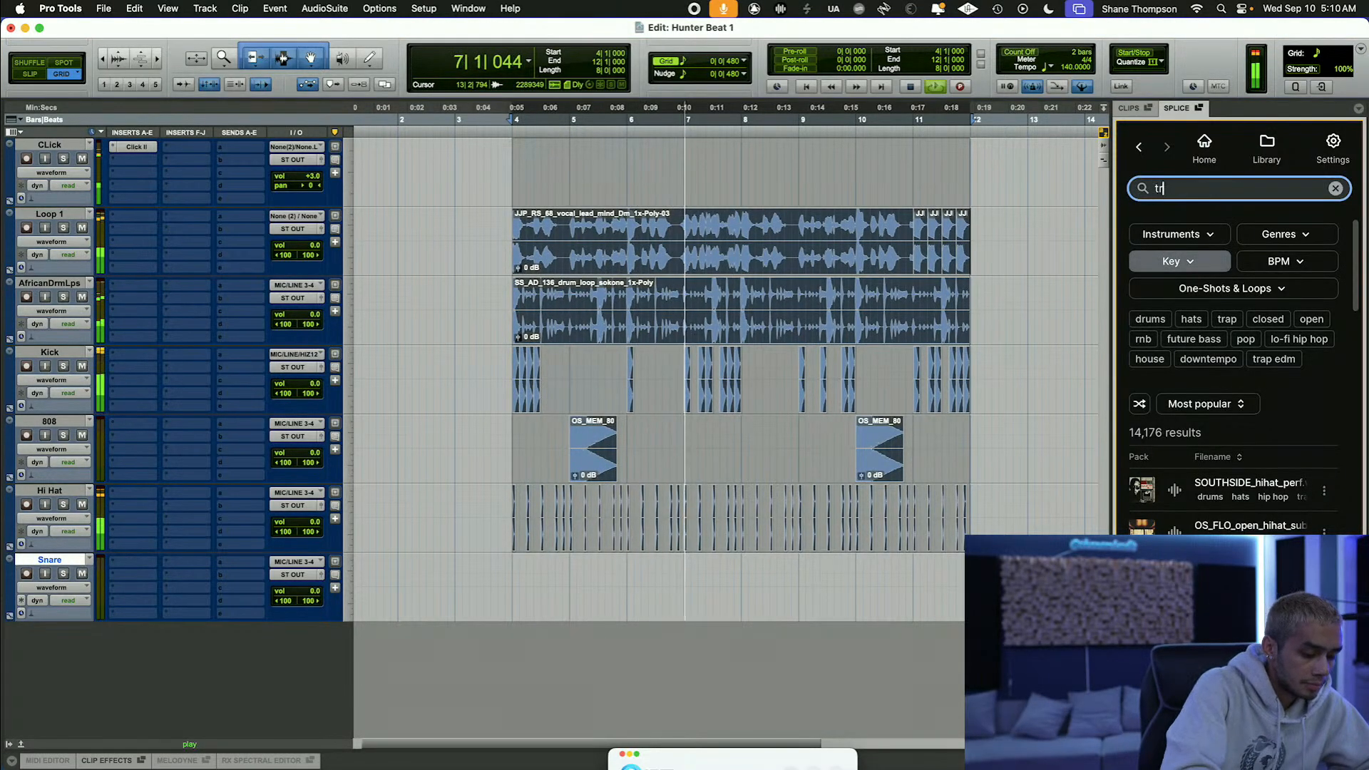
text(ap snare)
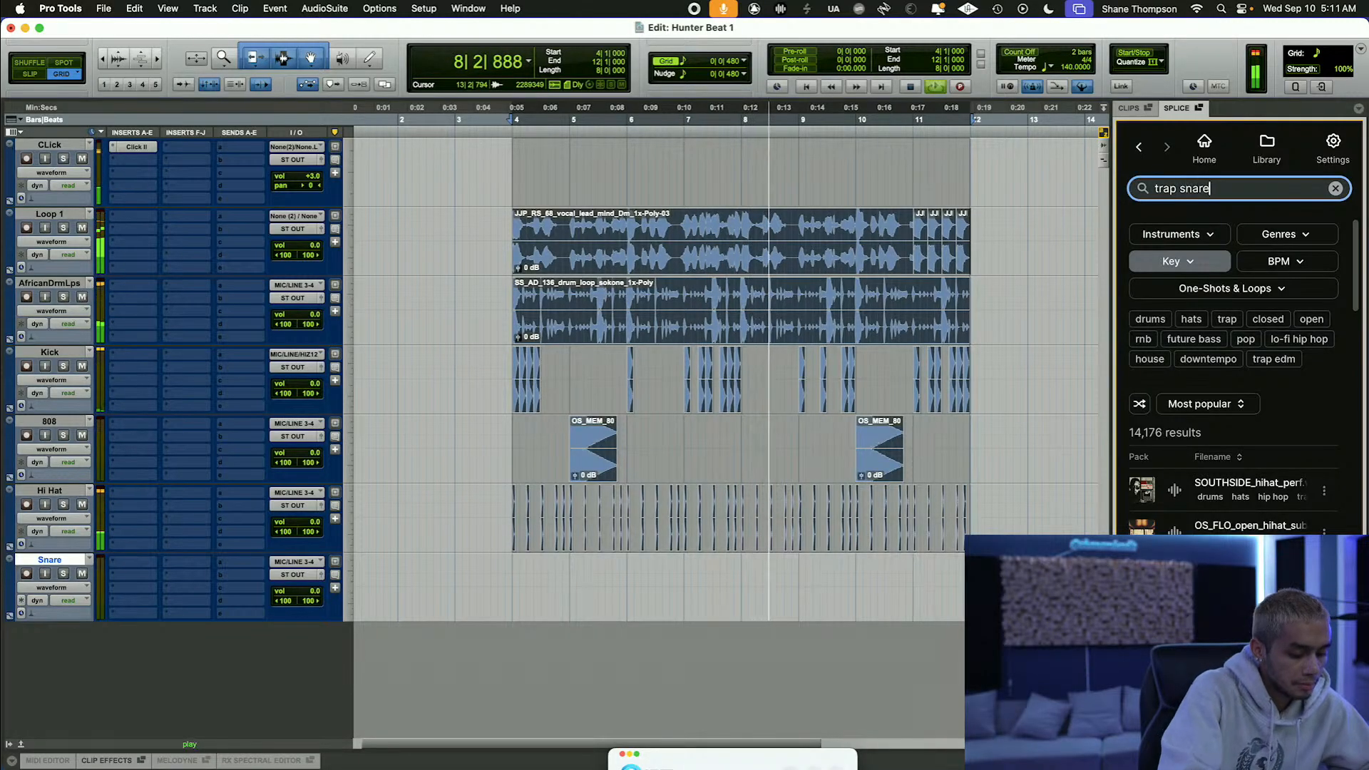
key(Return)
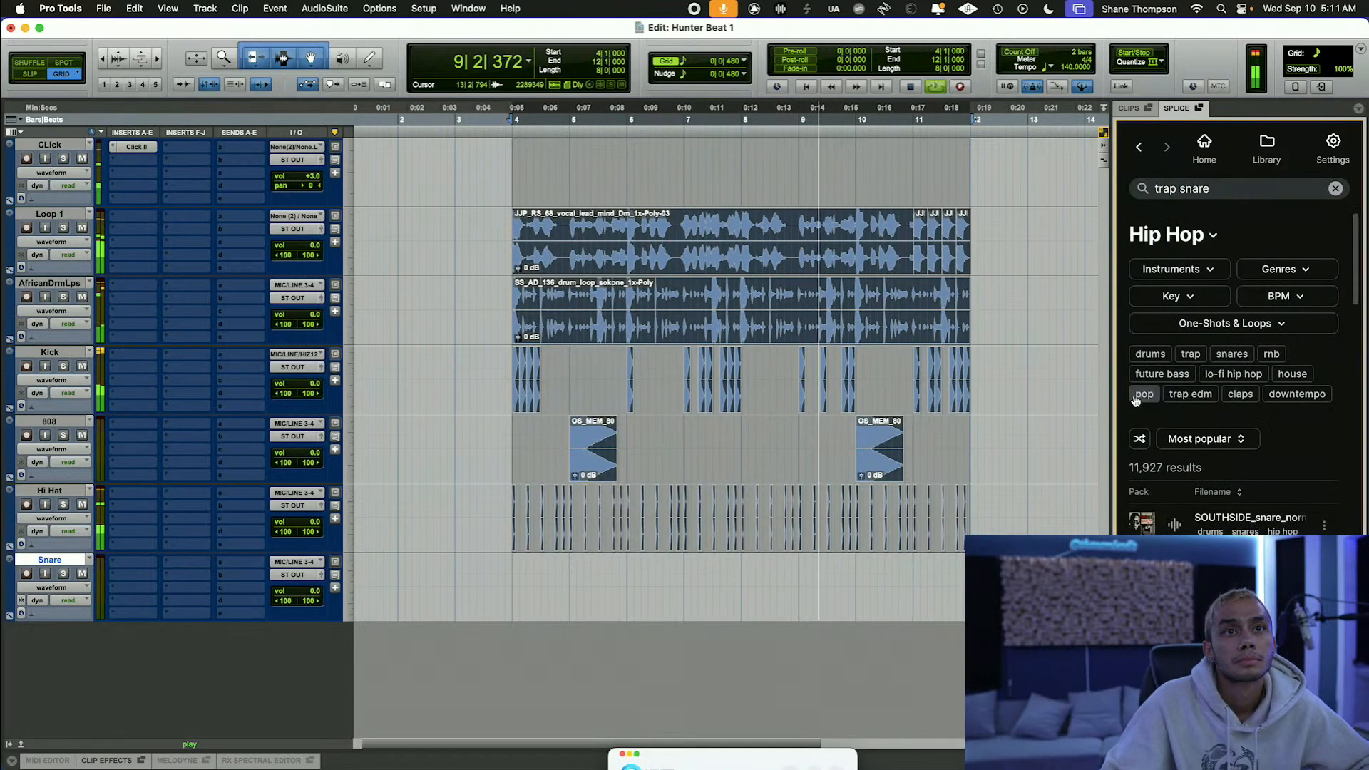
Step: Audition several snare samples from the Splice results, including SOUTHSIDE, KMRBI and OS_MEM snares
key(space)
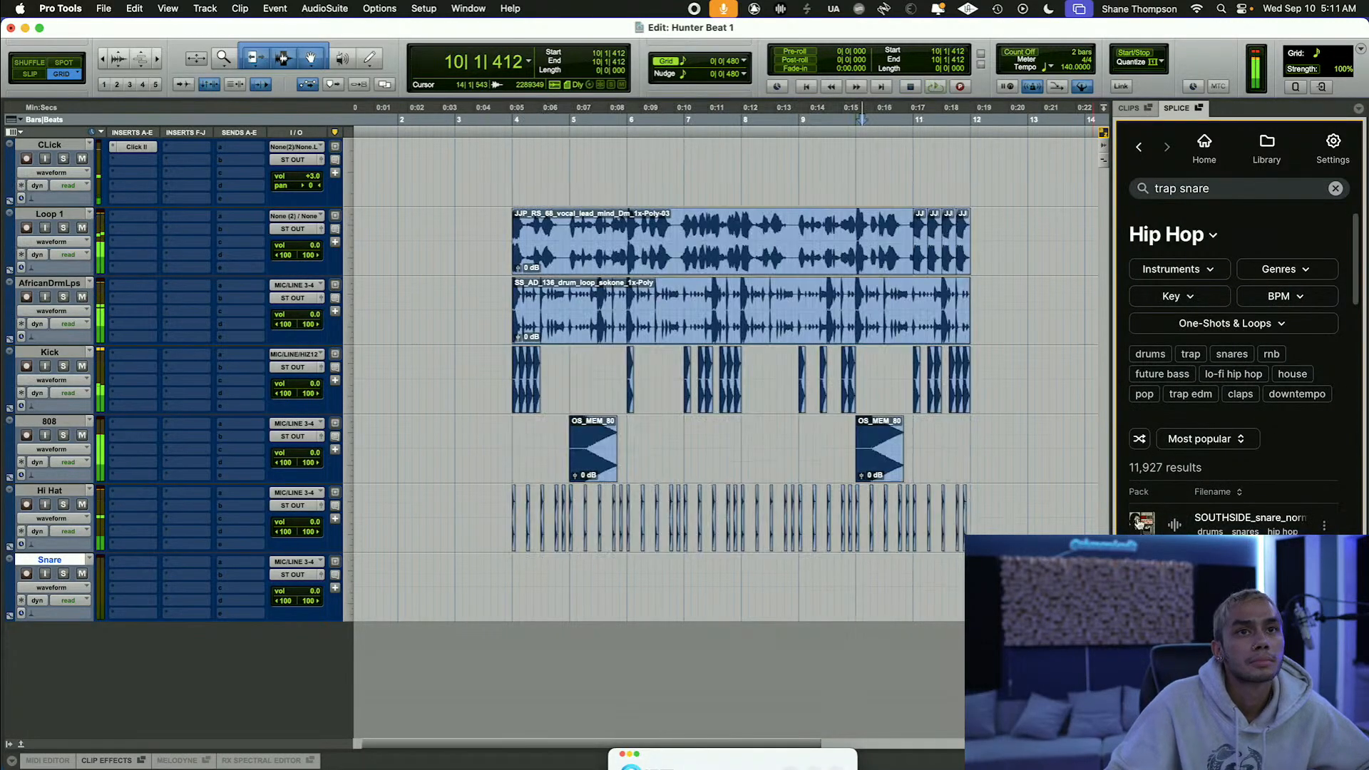
click(1175, 526)
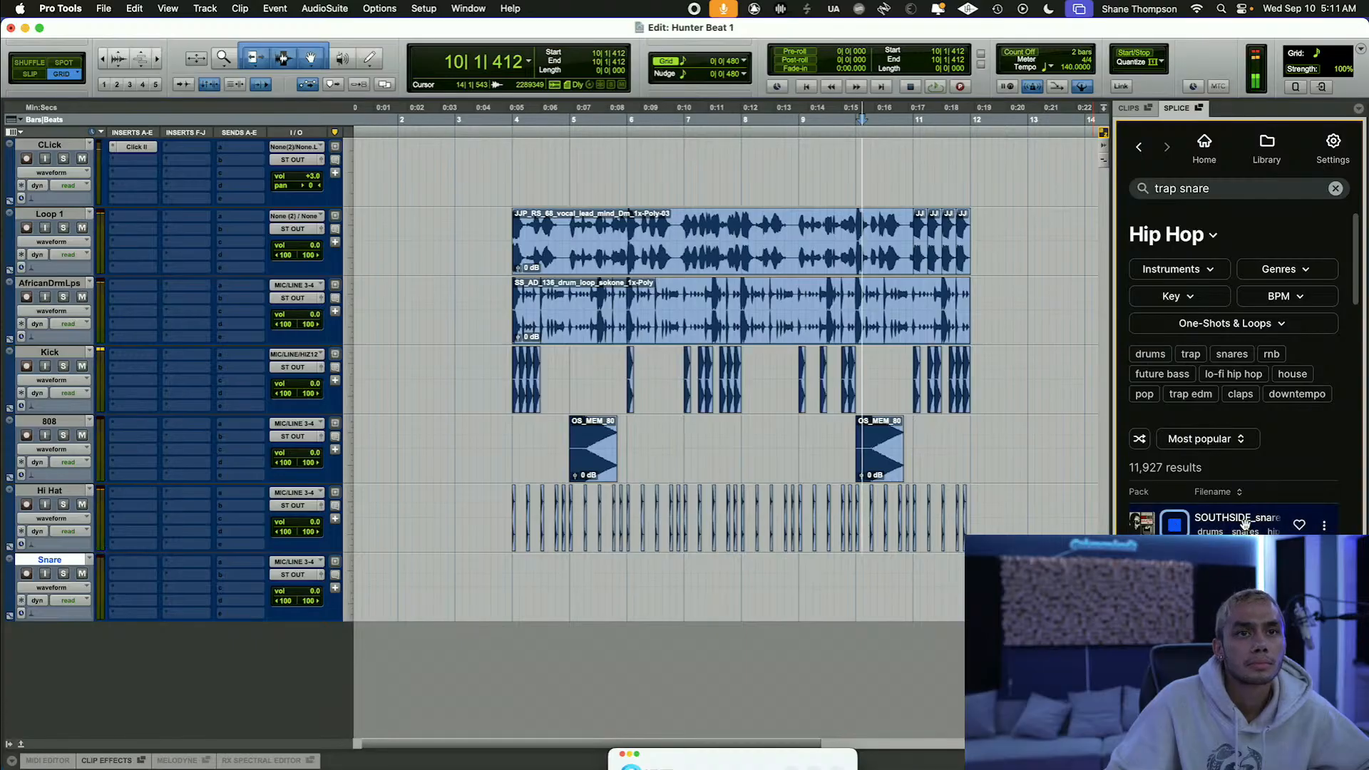
key(space)
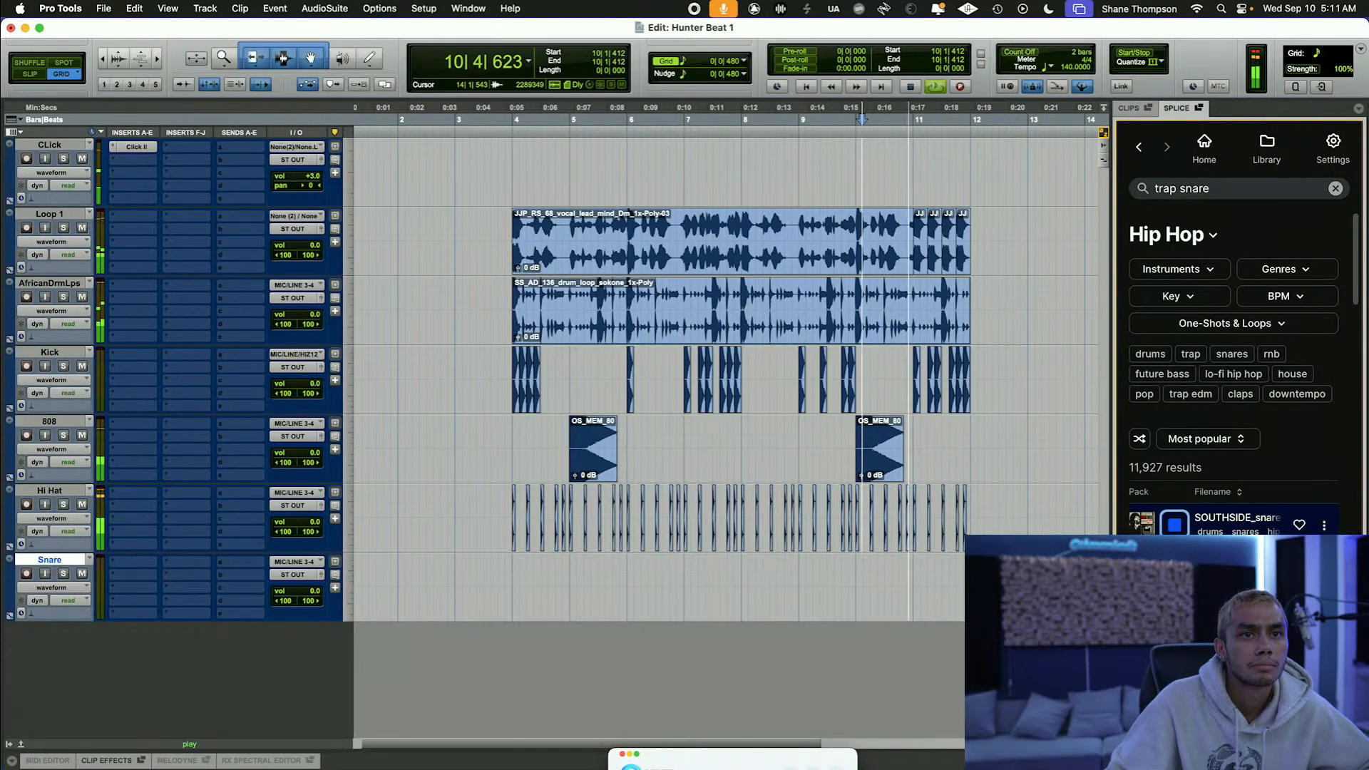
scroll(1213, 392, down, 3)
key(space)
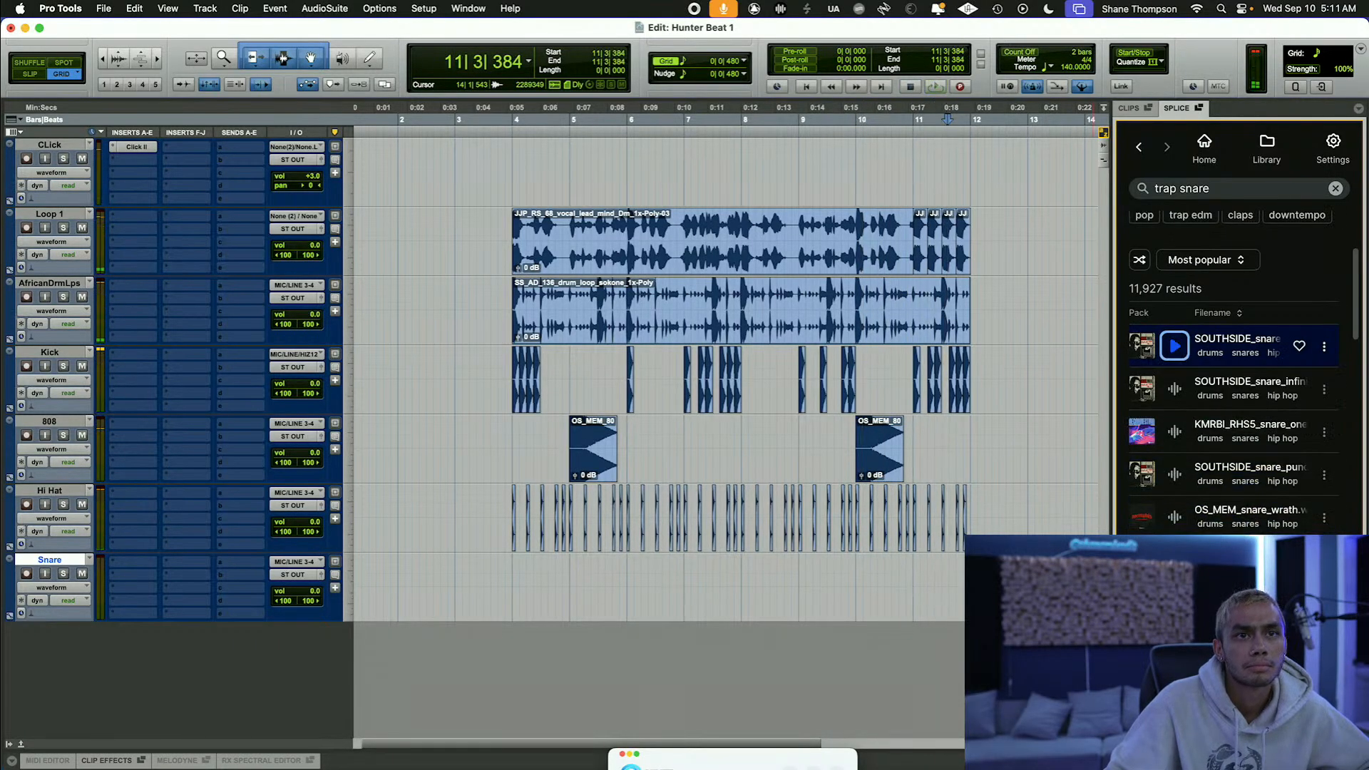
click(1177, 525)
click(1176, 432)
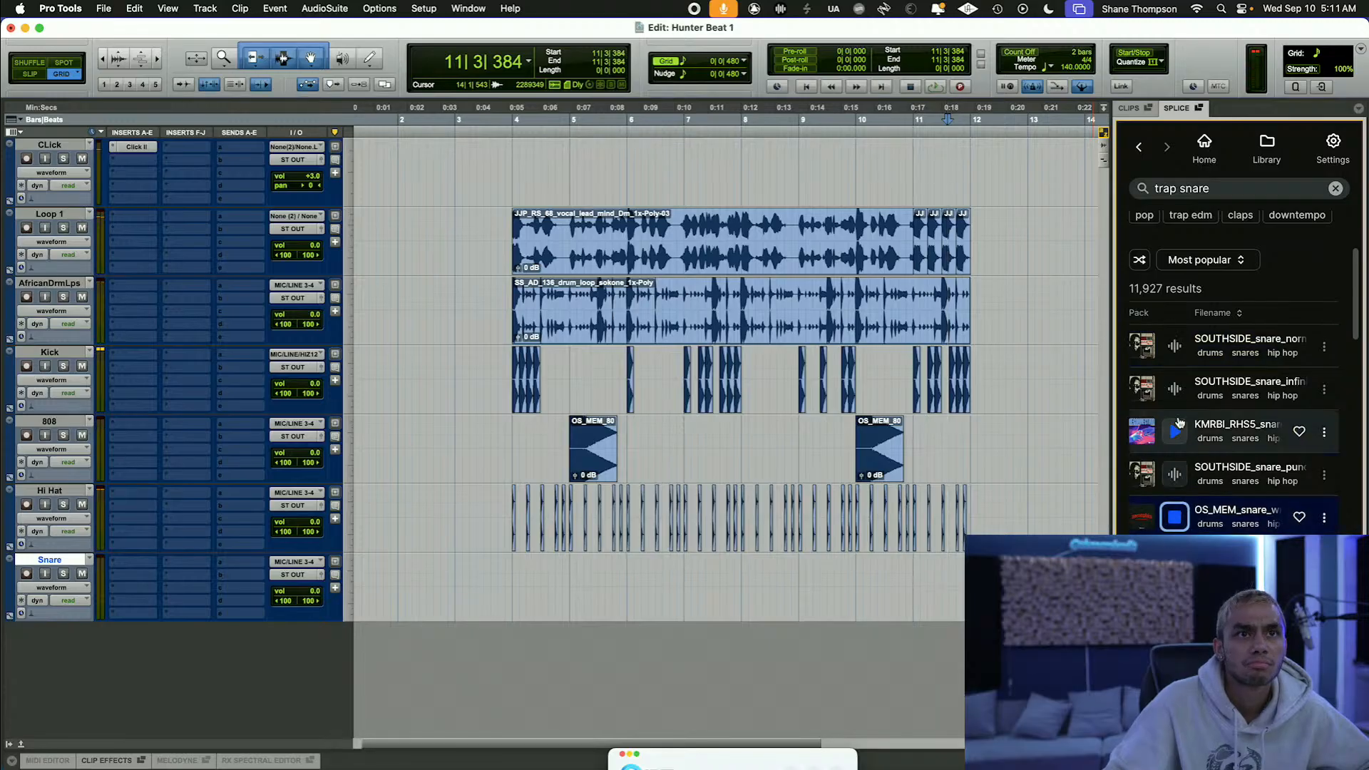
click(1175, 475)
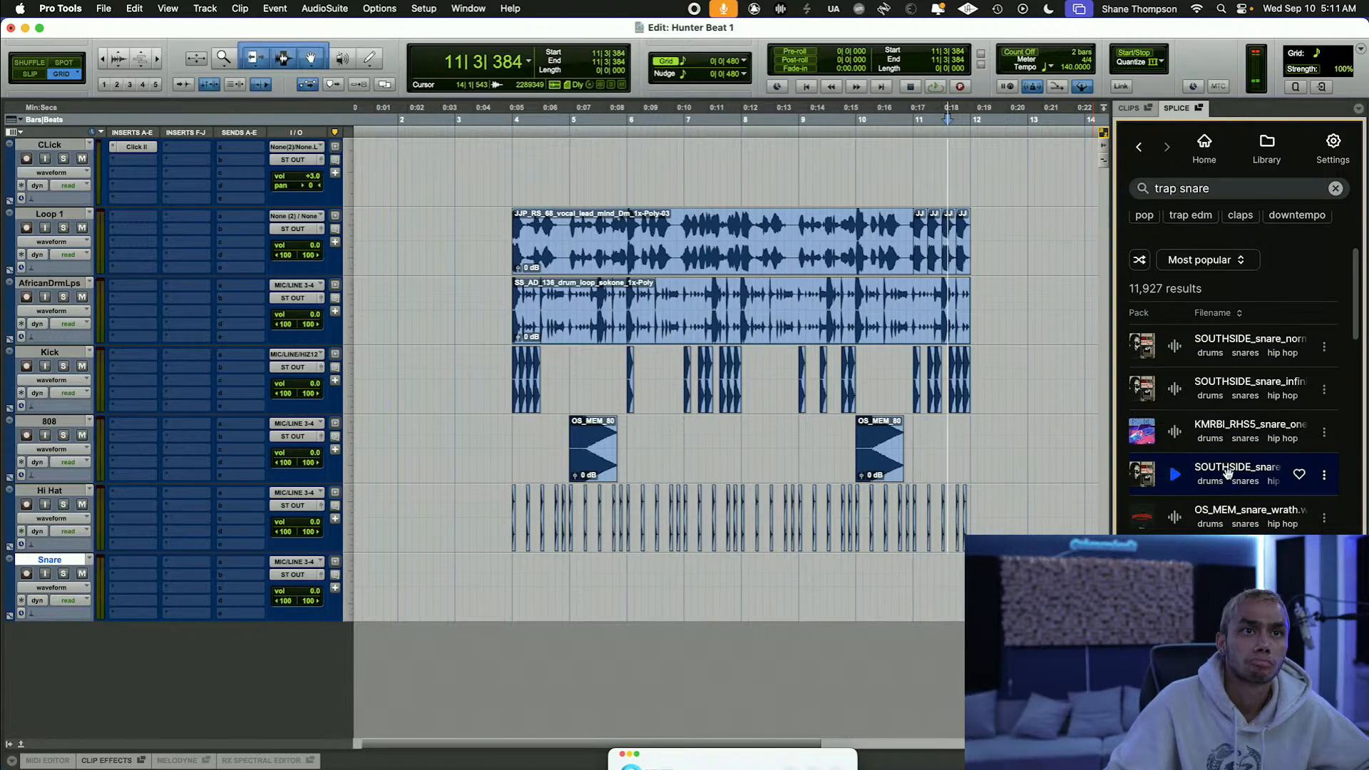
Step: Import the auditioned SOUTHSIDE snare sample onto the Snare track at bar 4 and move its clip to 4|1|480
drag(1228, 472, 515, 599)
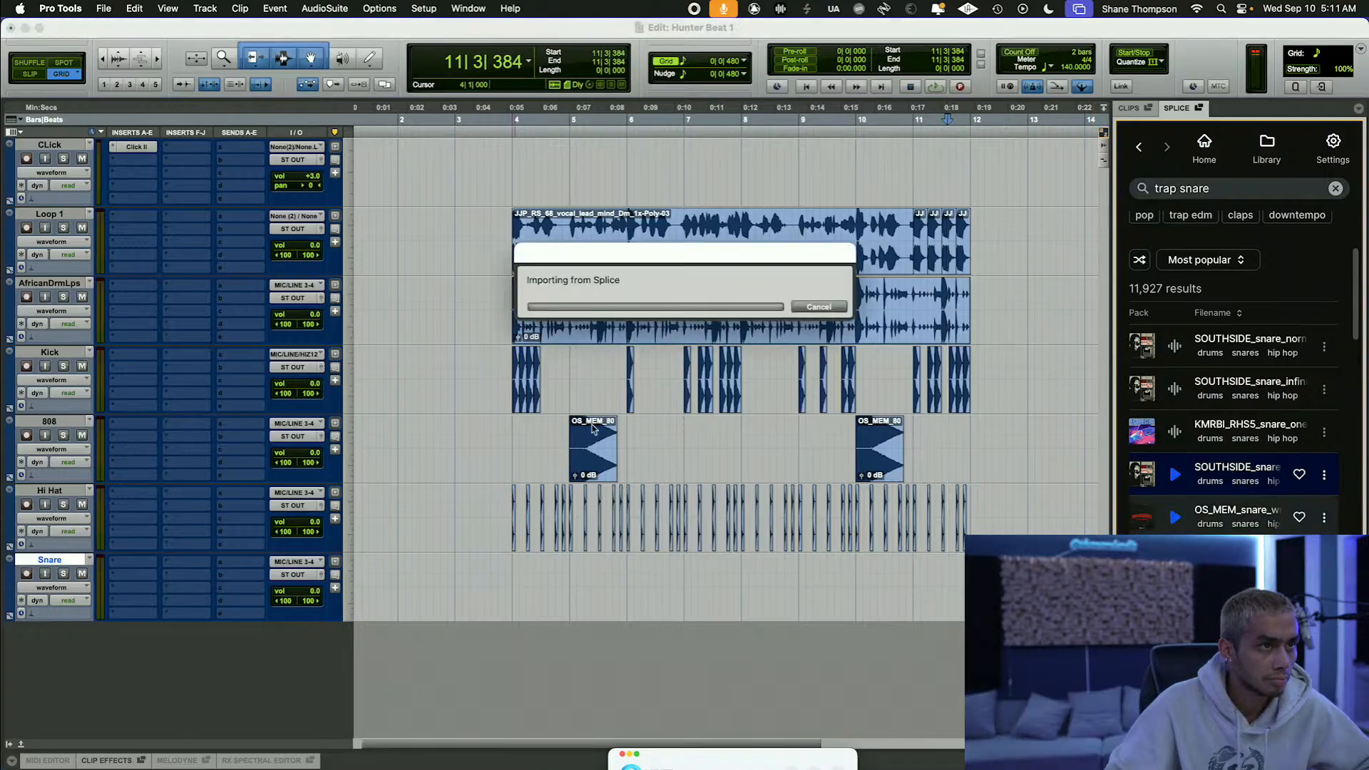
key(t)
scroll(579, 619, left, 10)
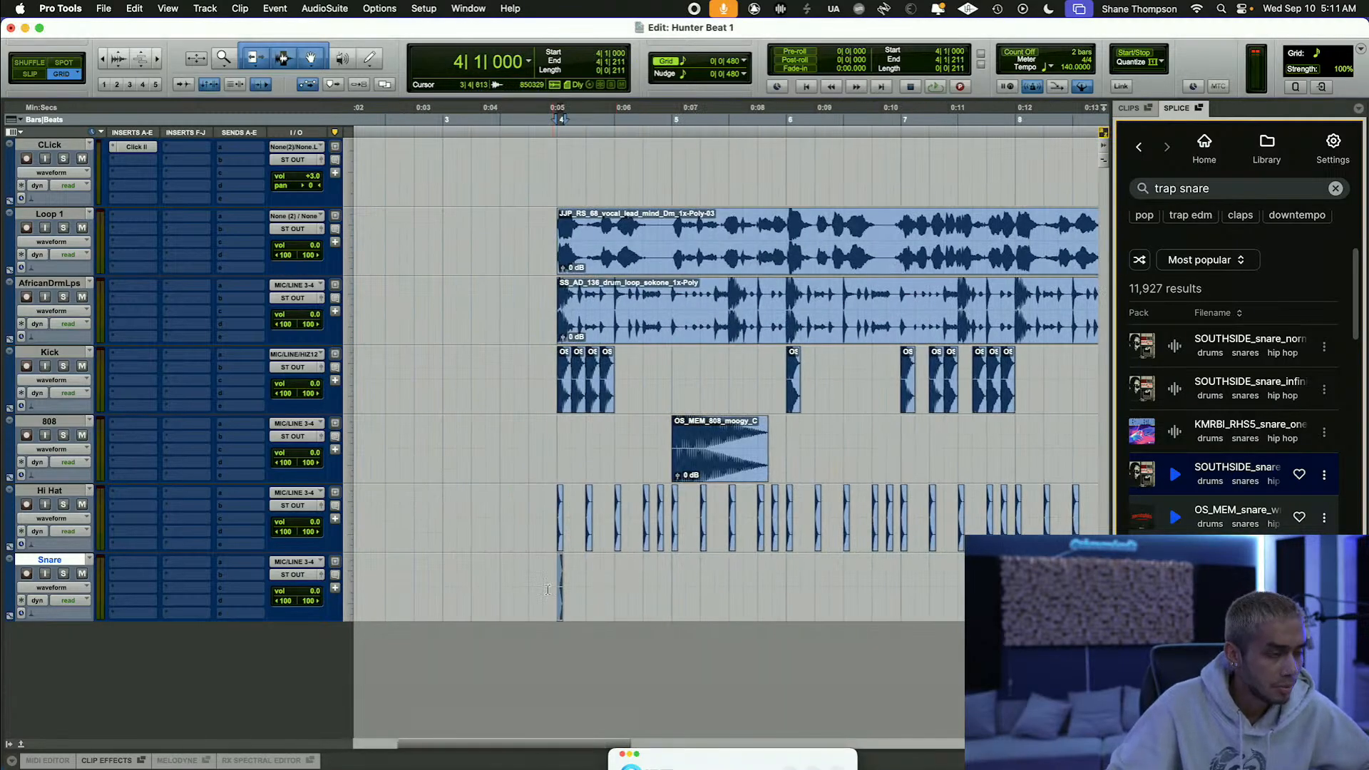
key(t)
drag(727, 606, 767, 611)
click(761, 589)
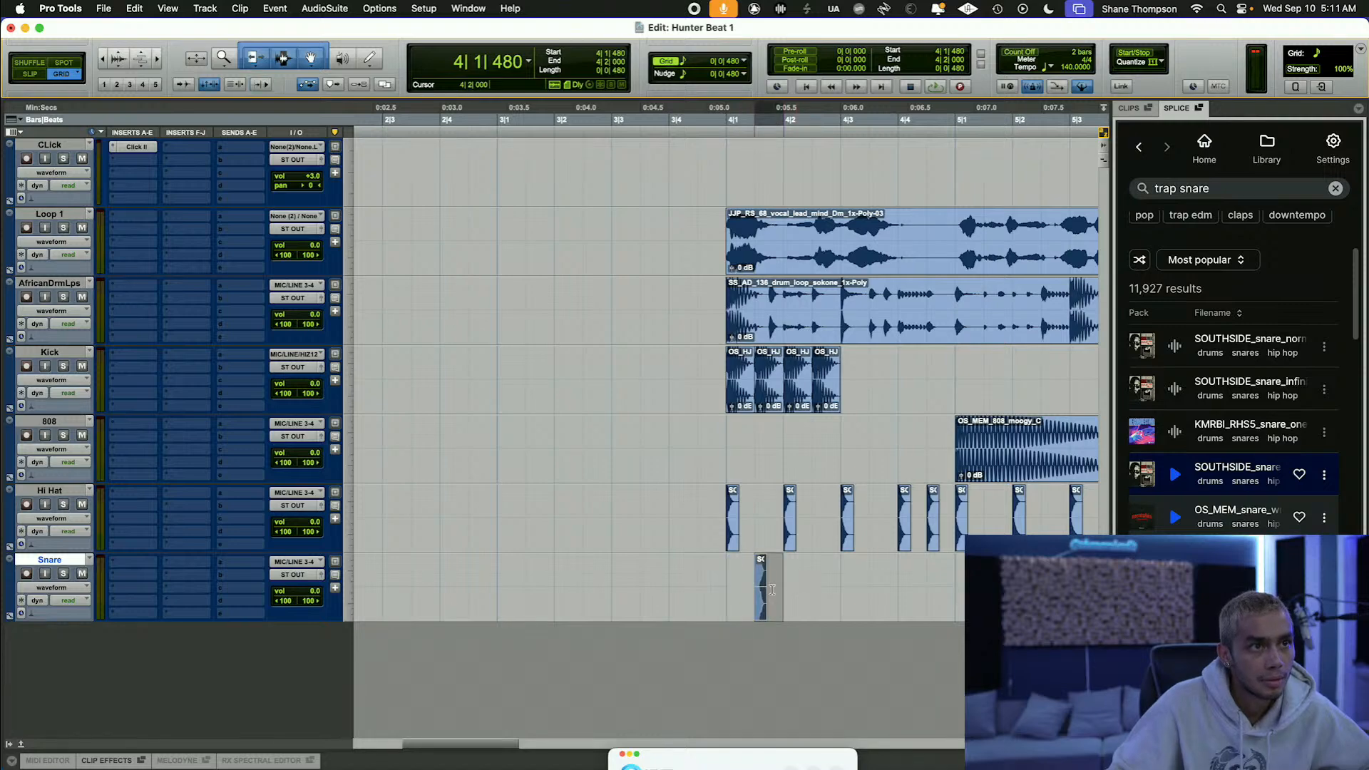
Step: Copy the snare clip at 4|1|480 and paste it at 4|2|480 and 4|3|480 on the Snare track
right_click(774, 592)
click(800, 352)
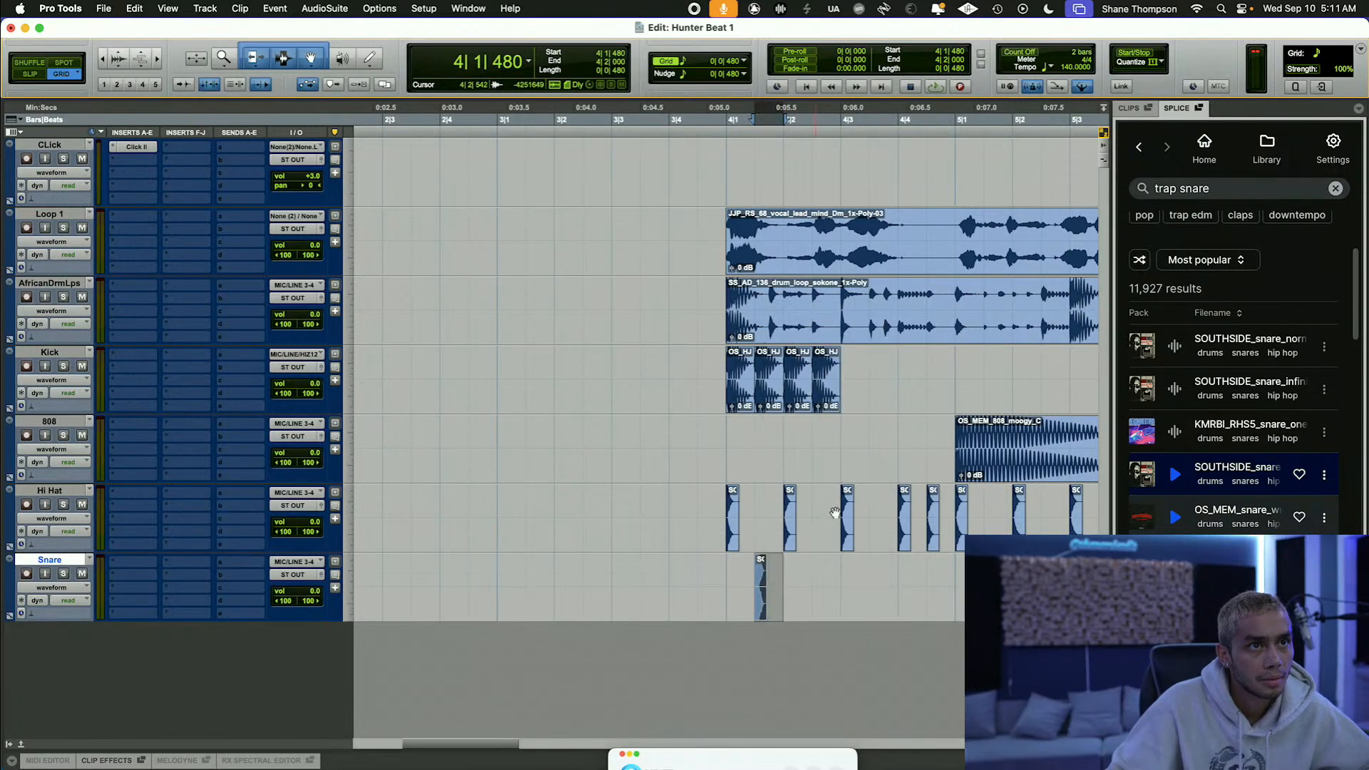
click(822, 571)
right_click(829, 585)
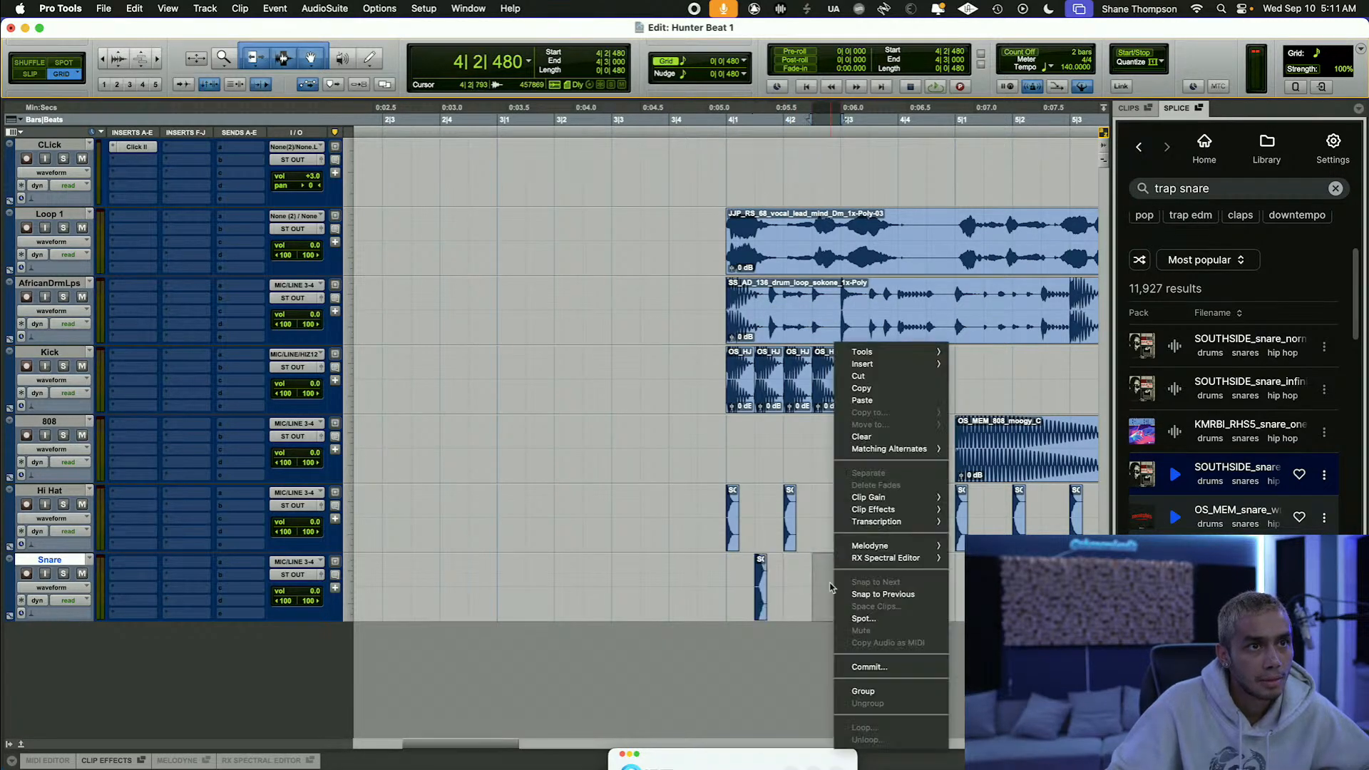
click(863, 403)
click(874, 572)
right_click(889, 584)
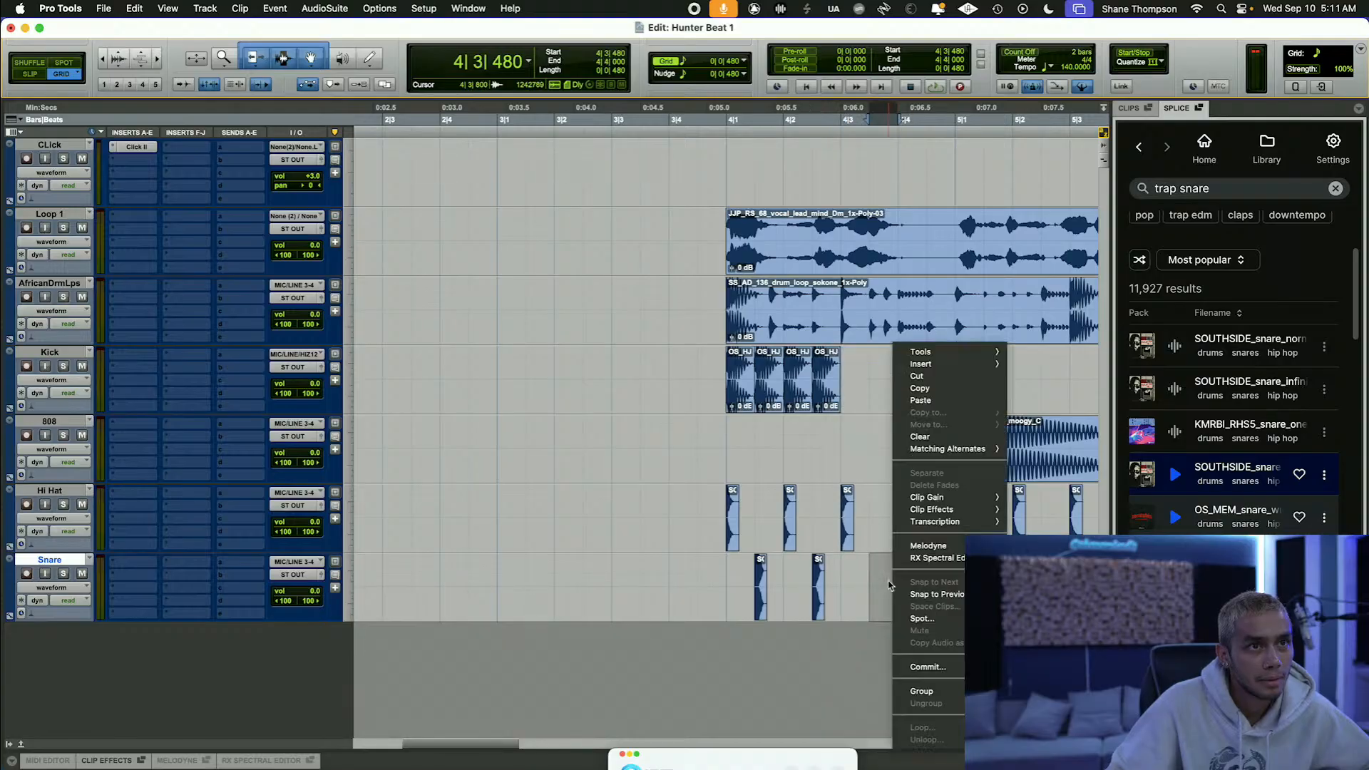
click(921, 400)
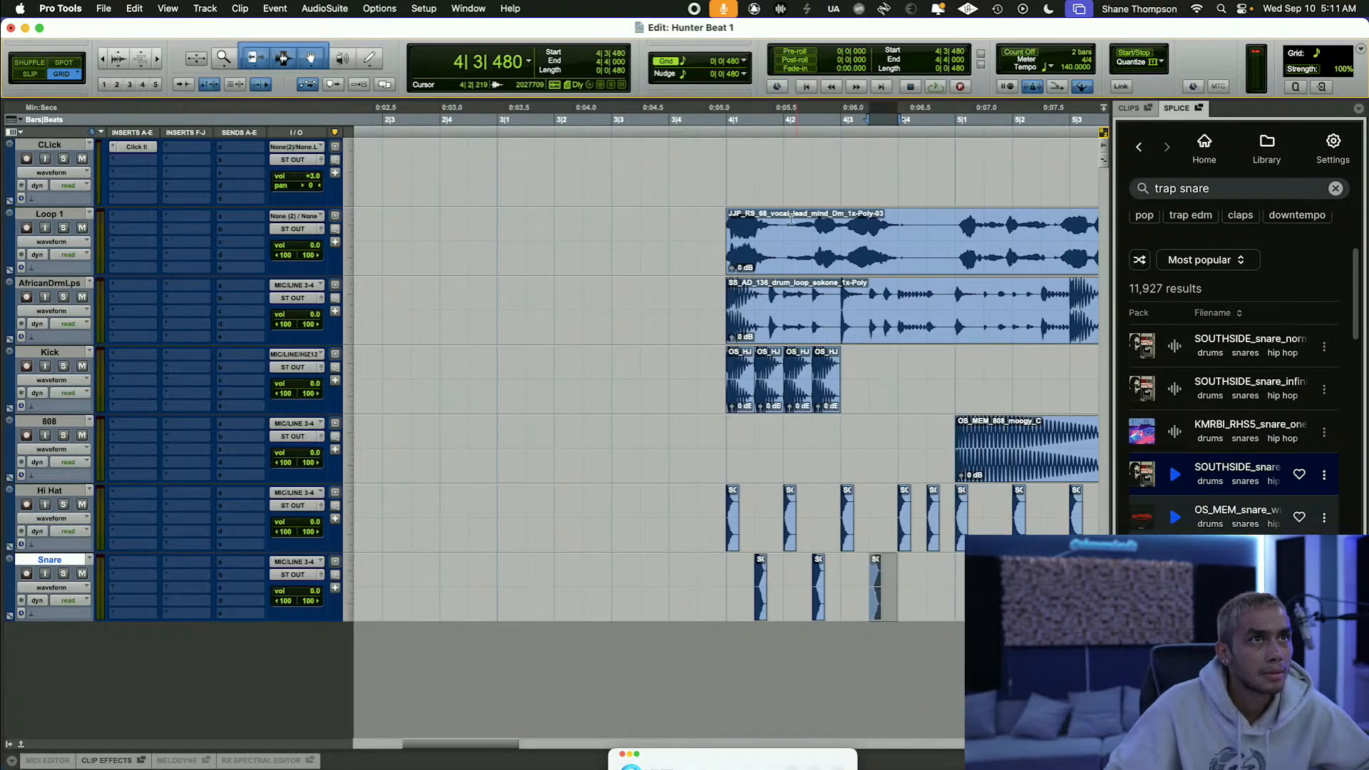
Step: Play back bar 4 to hear the three snare hits against the other tracks
drag(724, 122, 956, 122)
key(space)
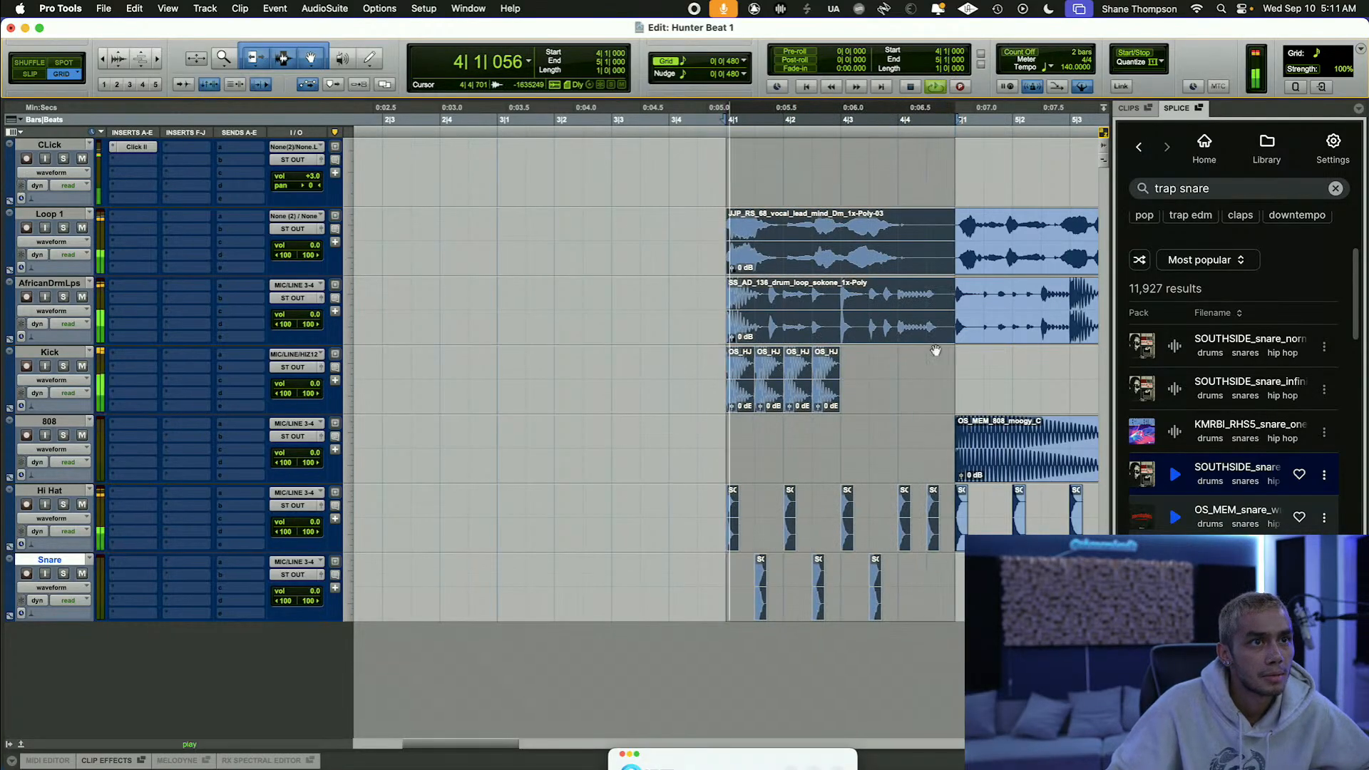
key(space)
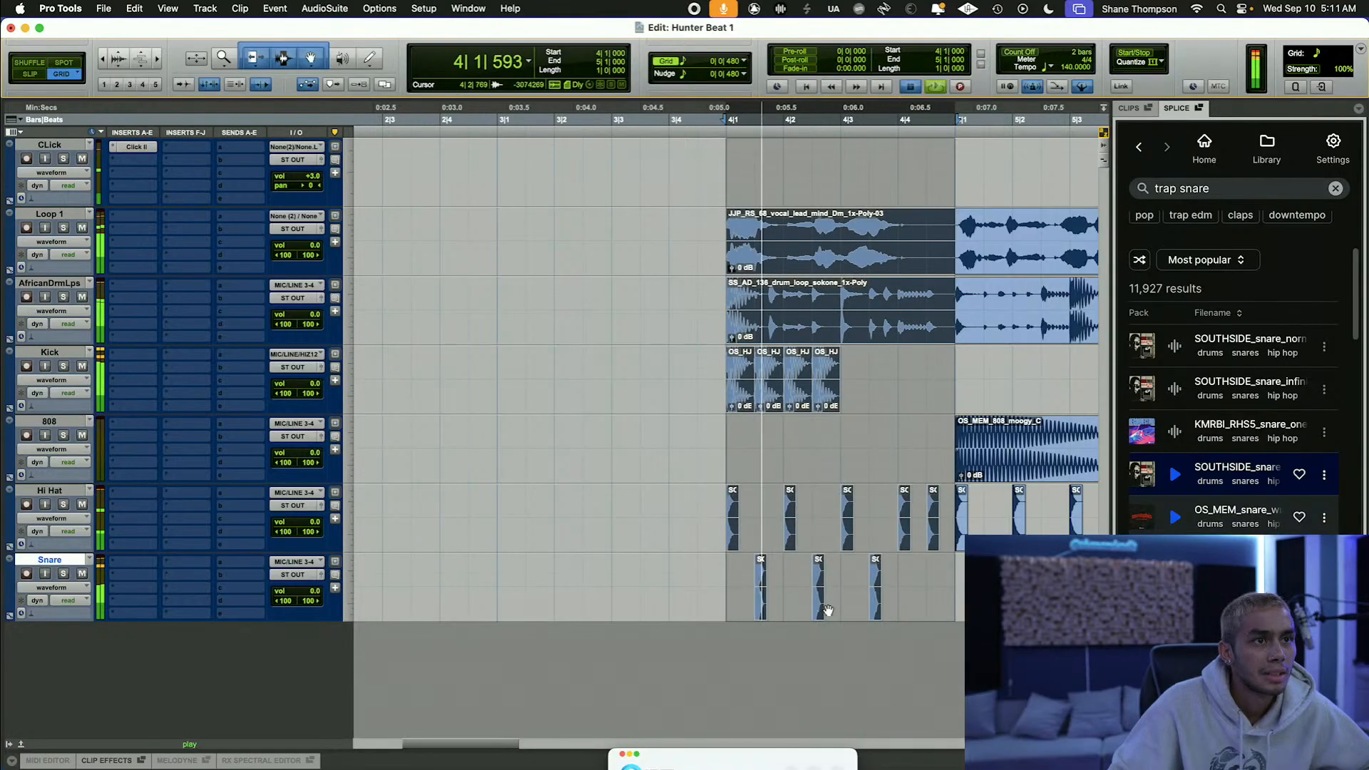
Step: Remove the first snare clip in bar 4 and move the other two to 4|4|000 and 4|4|480
mouse_move(761, 607)
mouse_down()
mouse_move(717, 599)
mouse_move(763, 595)
mouse_up()
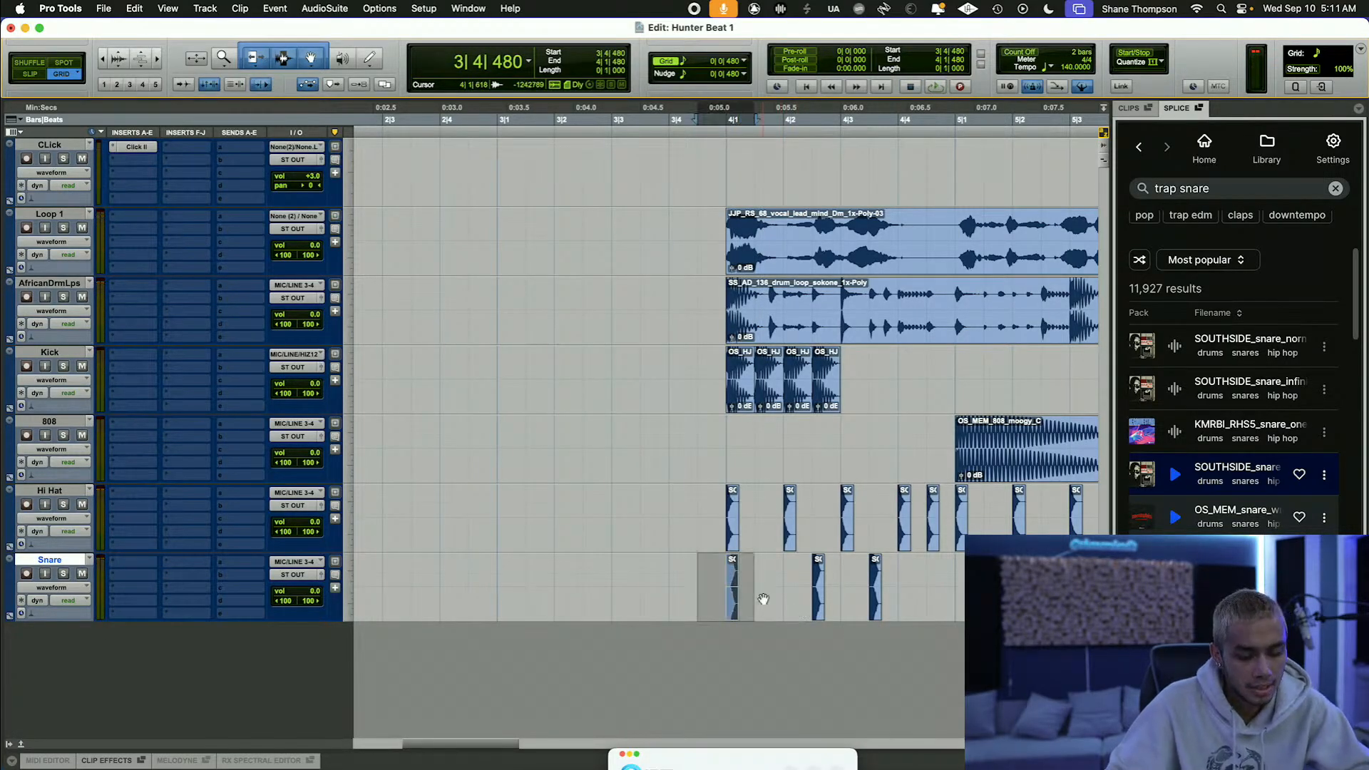
key(Delete)
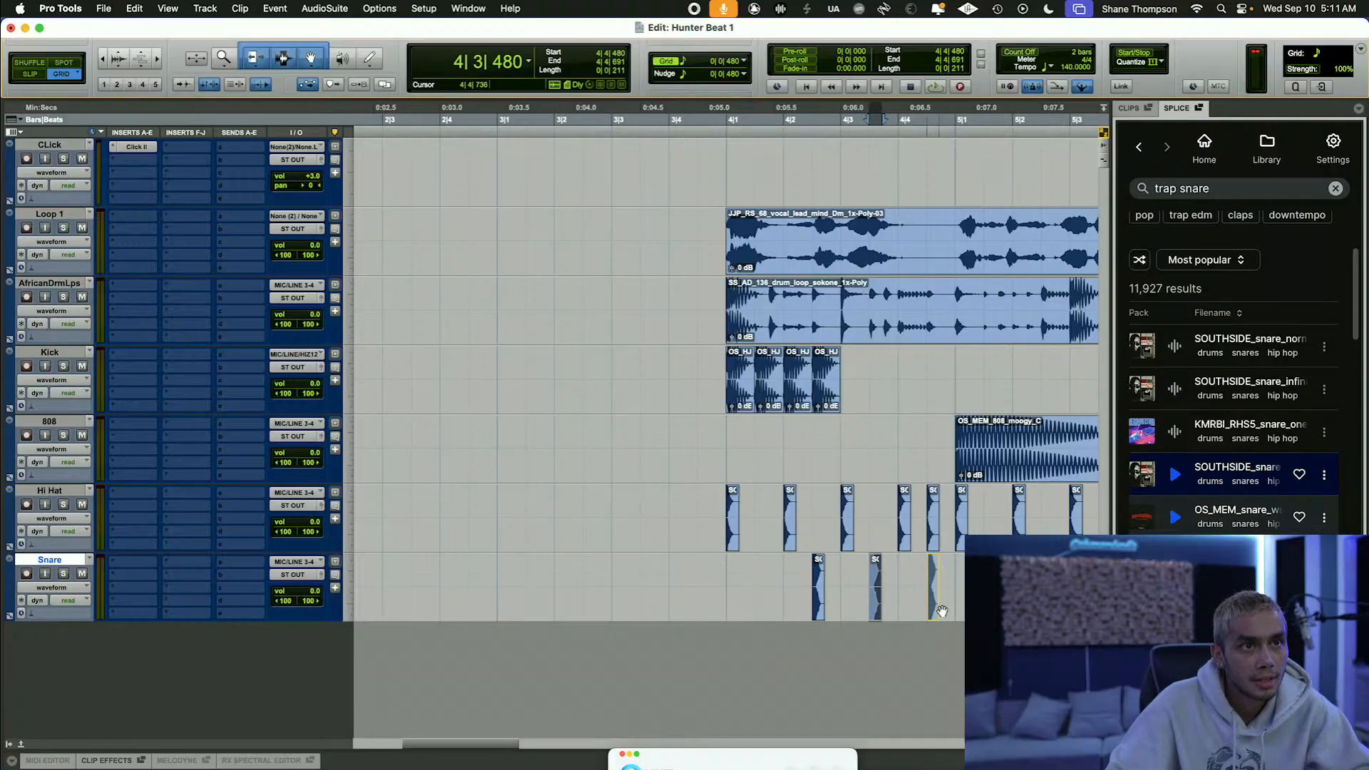
drag(941, 611, 911, 623)
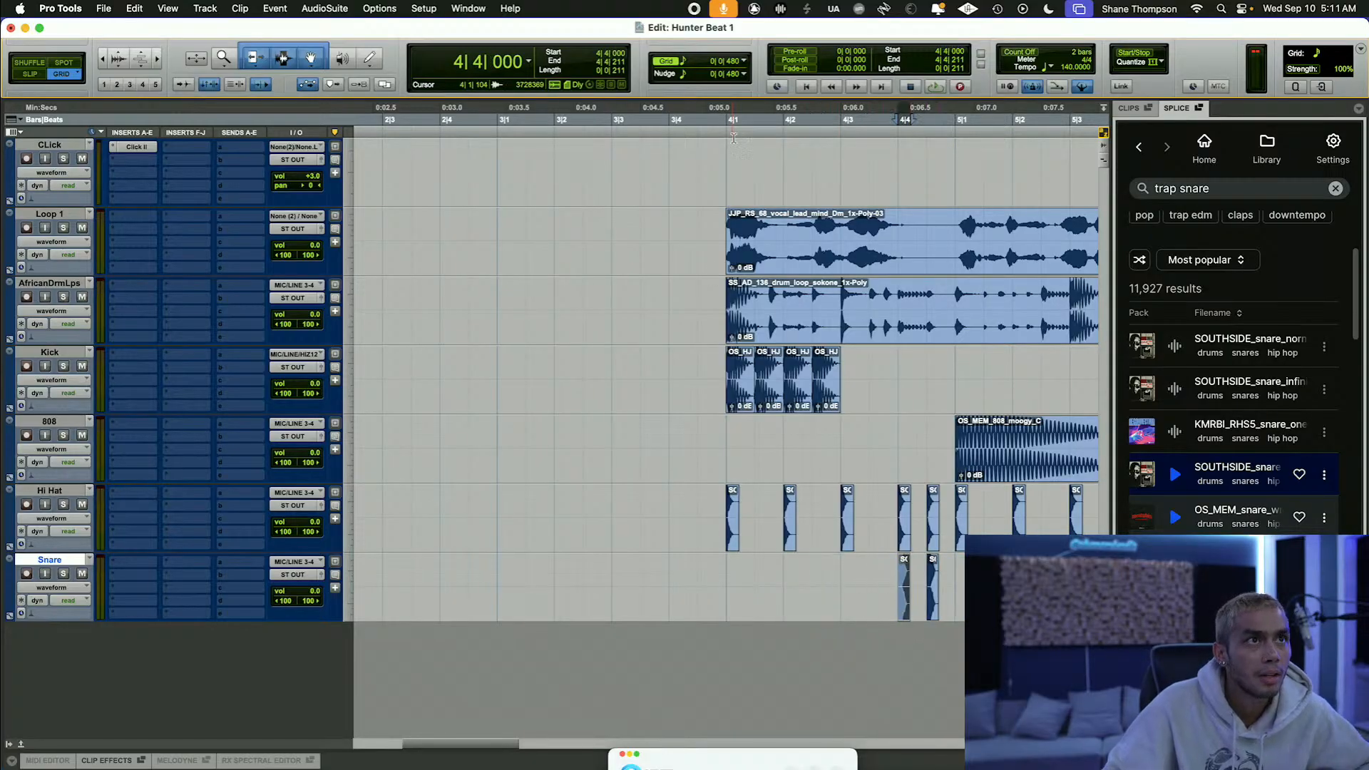
Step: Play back bar 4 to check the rearranged snare hits
drag(725, 129, 956, 130)
key(space)
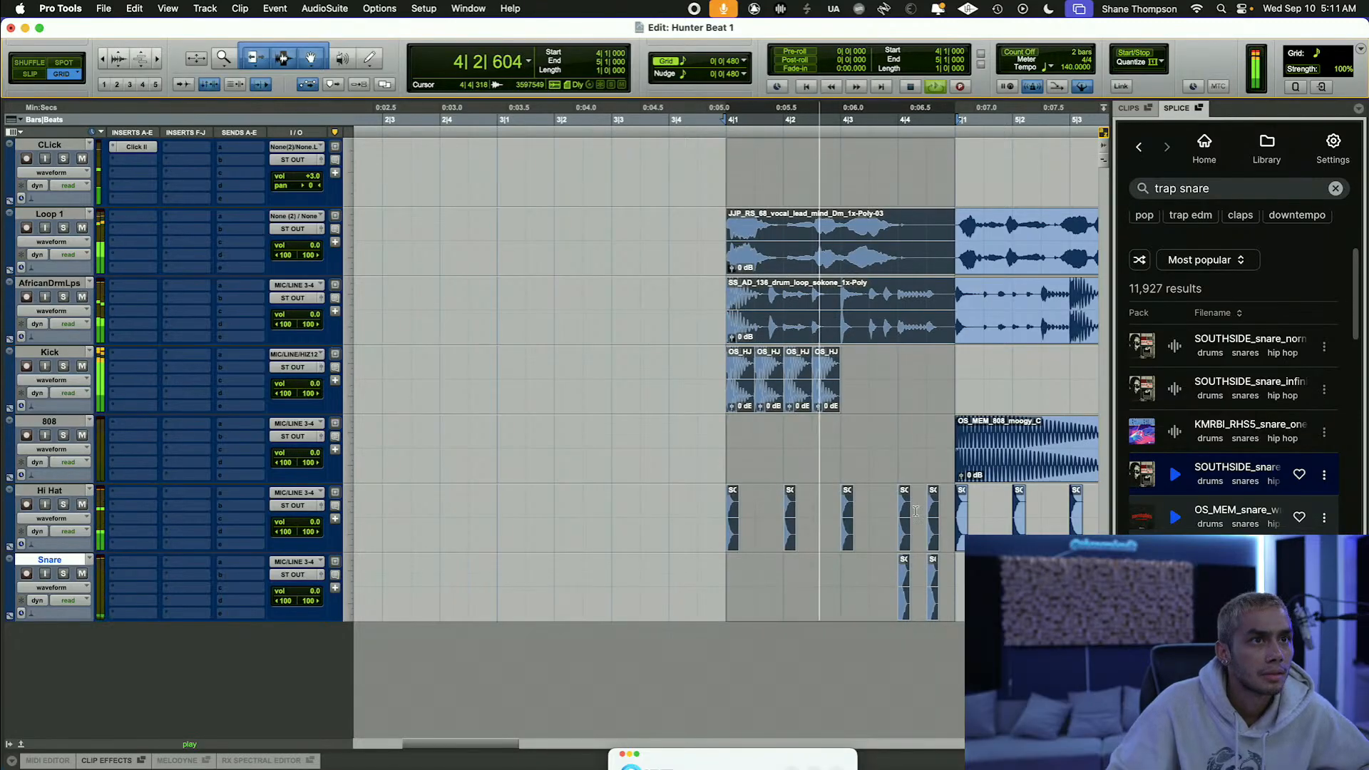
key(super+bracketleft)
key(space)
Step: Delete the snare clips in bar 4 and place the OS snare sample from Splice at 4|3|000 instead
drag(705, 574, 807, 610)
scroll(802, 596, right, 4)
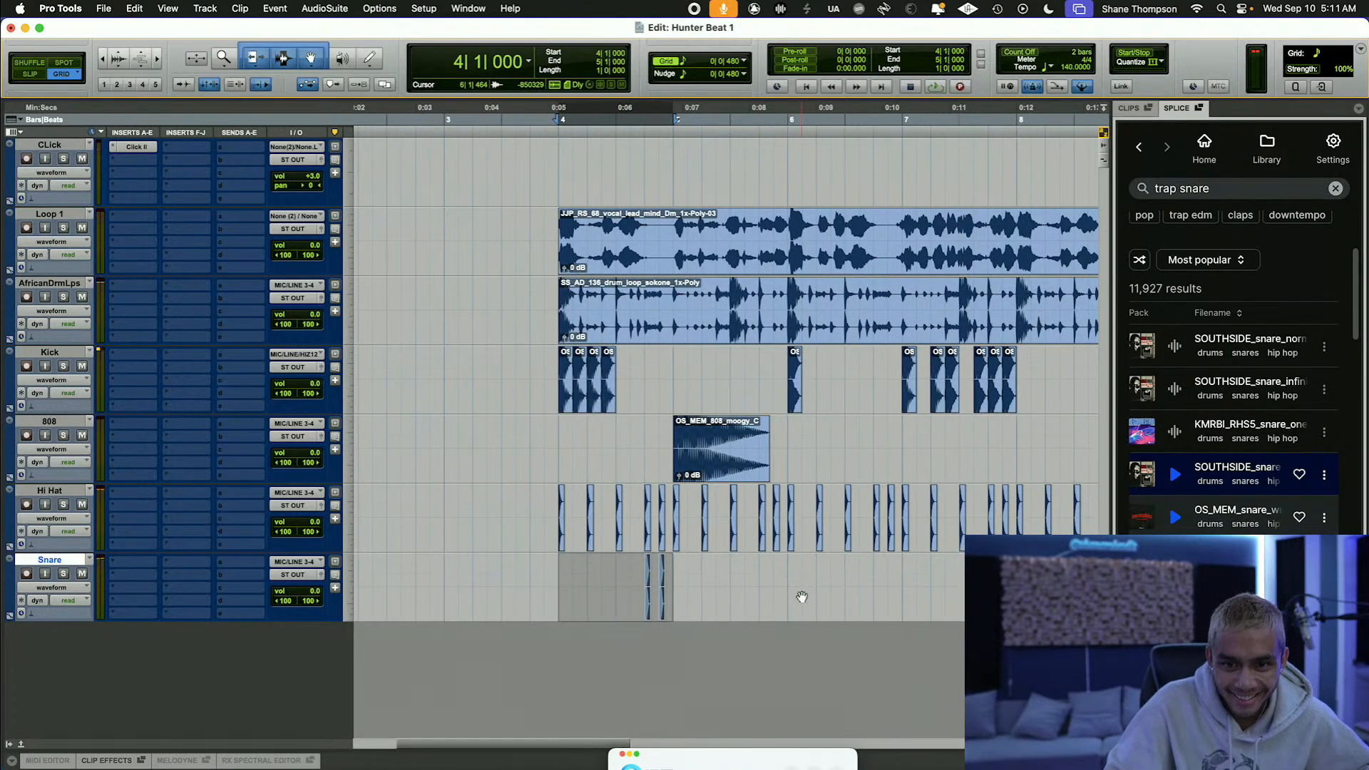
key(Delete)
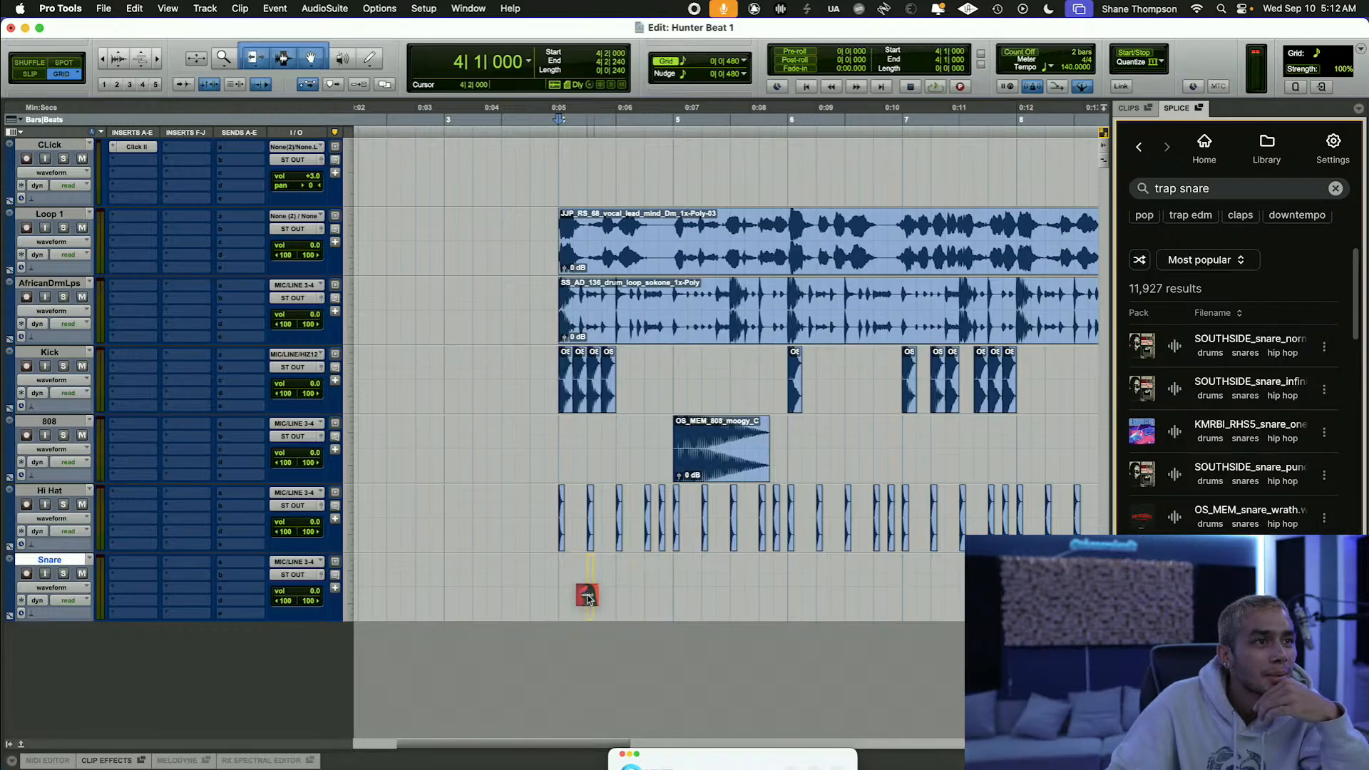
drag(612, 602, 612, 603)
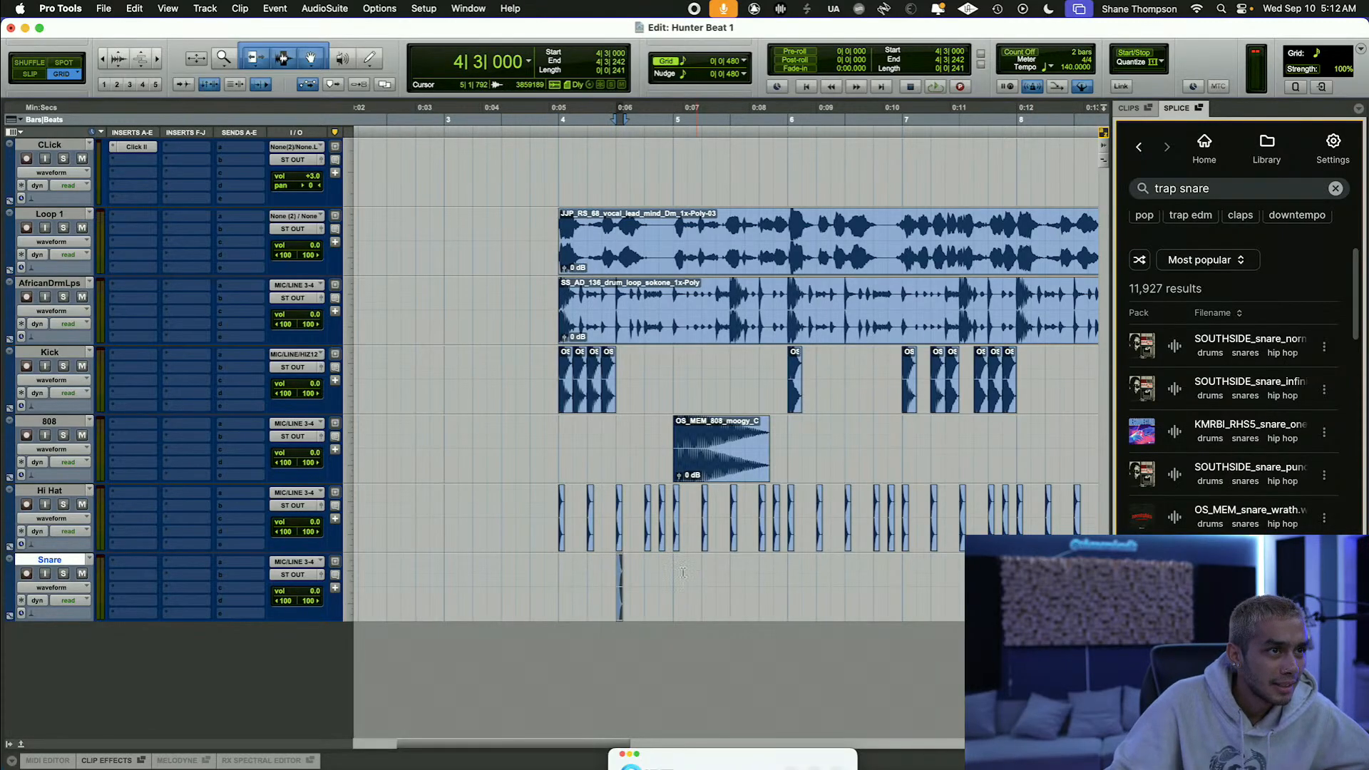
Step: Copy the new snare clip to 4|4|000 and duplicate it again at 4|4|480
key(t)
click(734, 581)
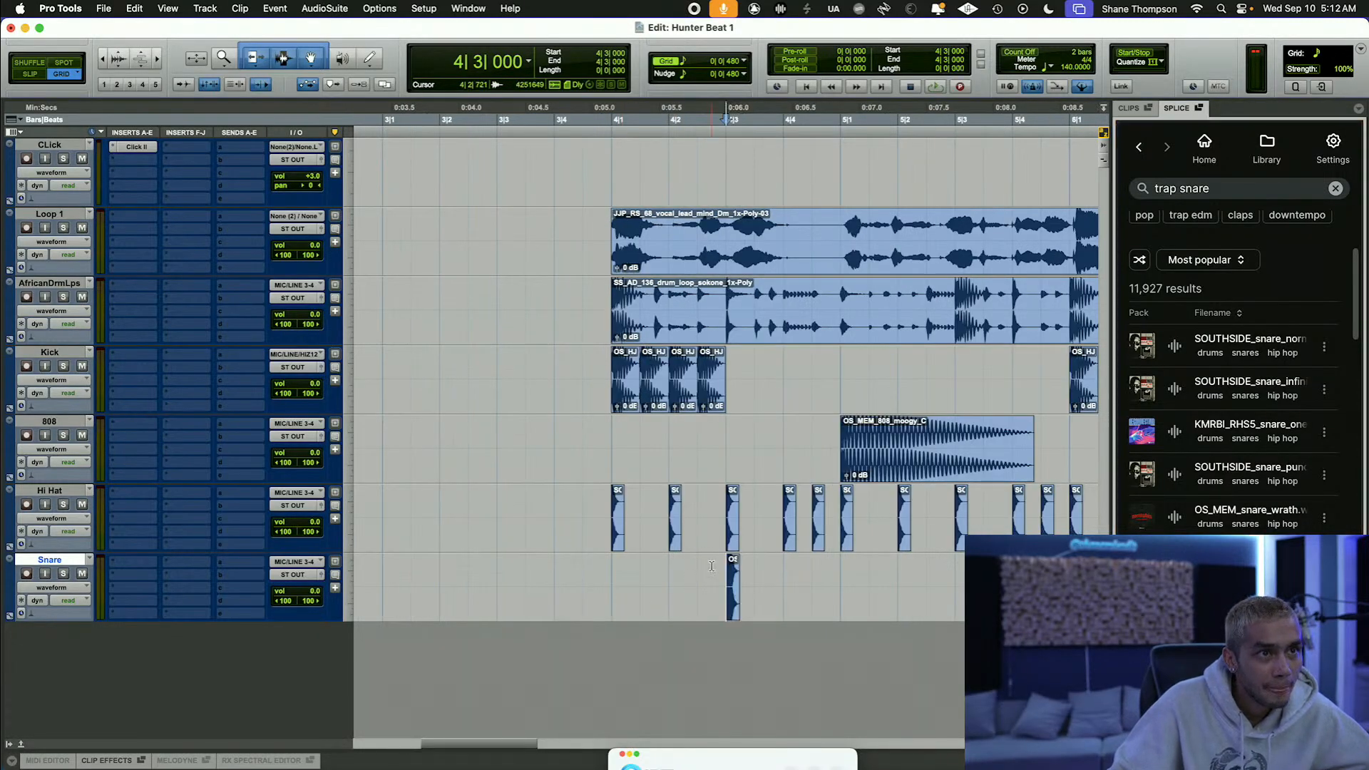
right_click(745, 581)
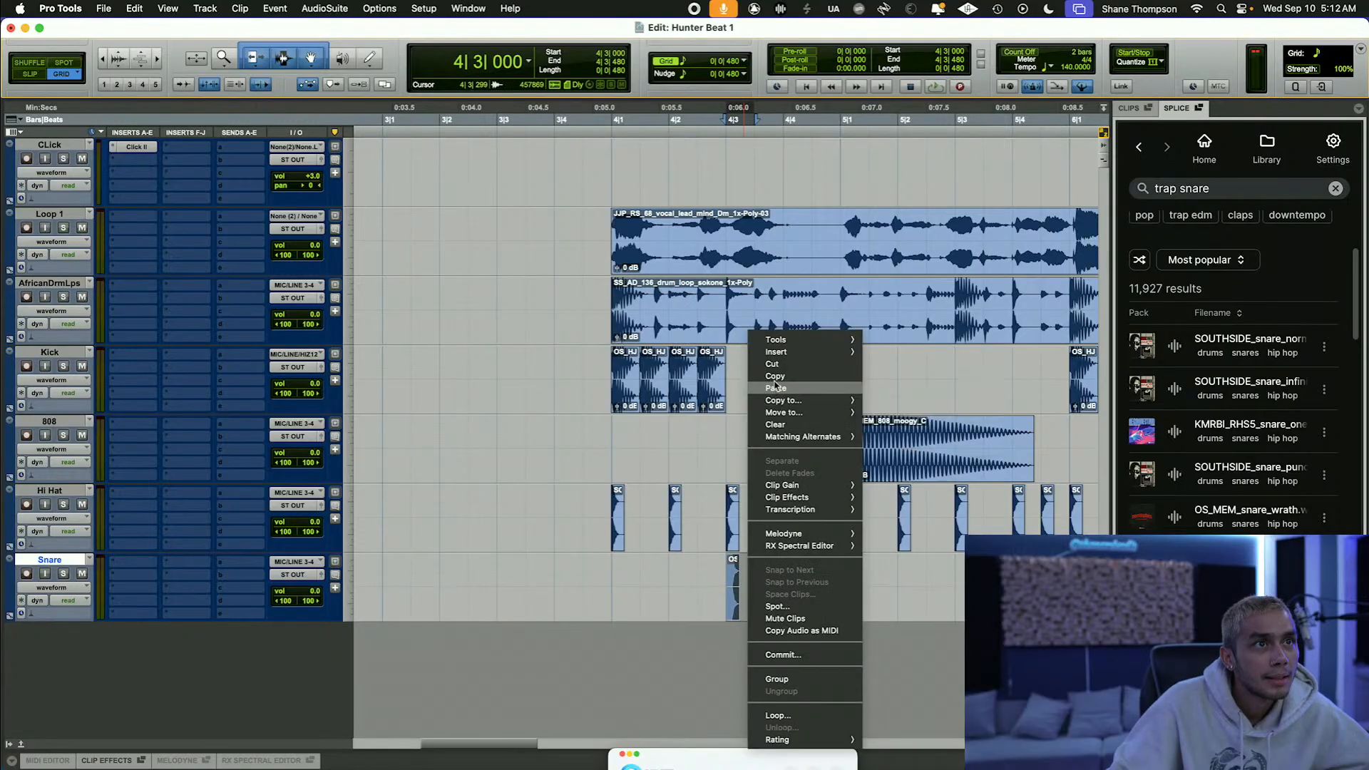
click(795, 583)
click(797, 584)
right_click(801, 583)
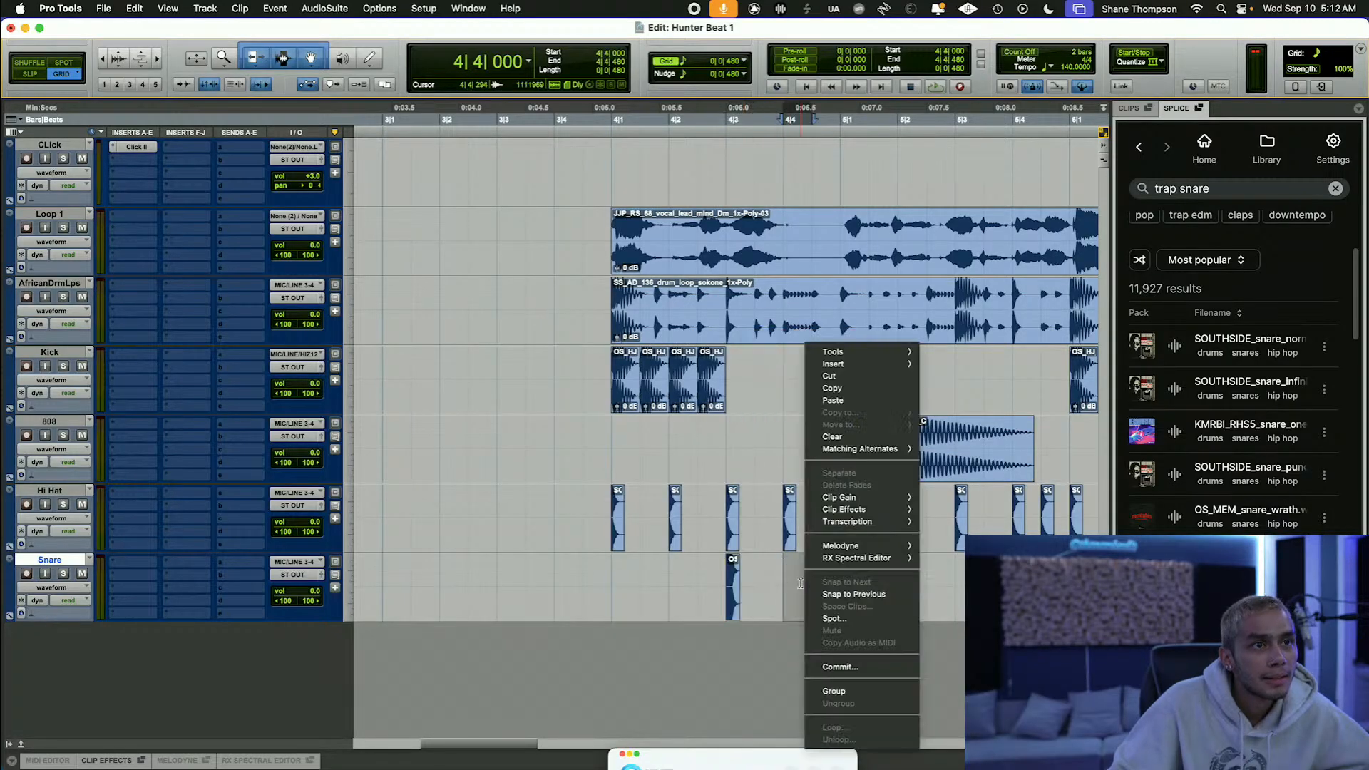
click(834, 400)
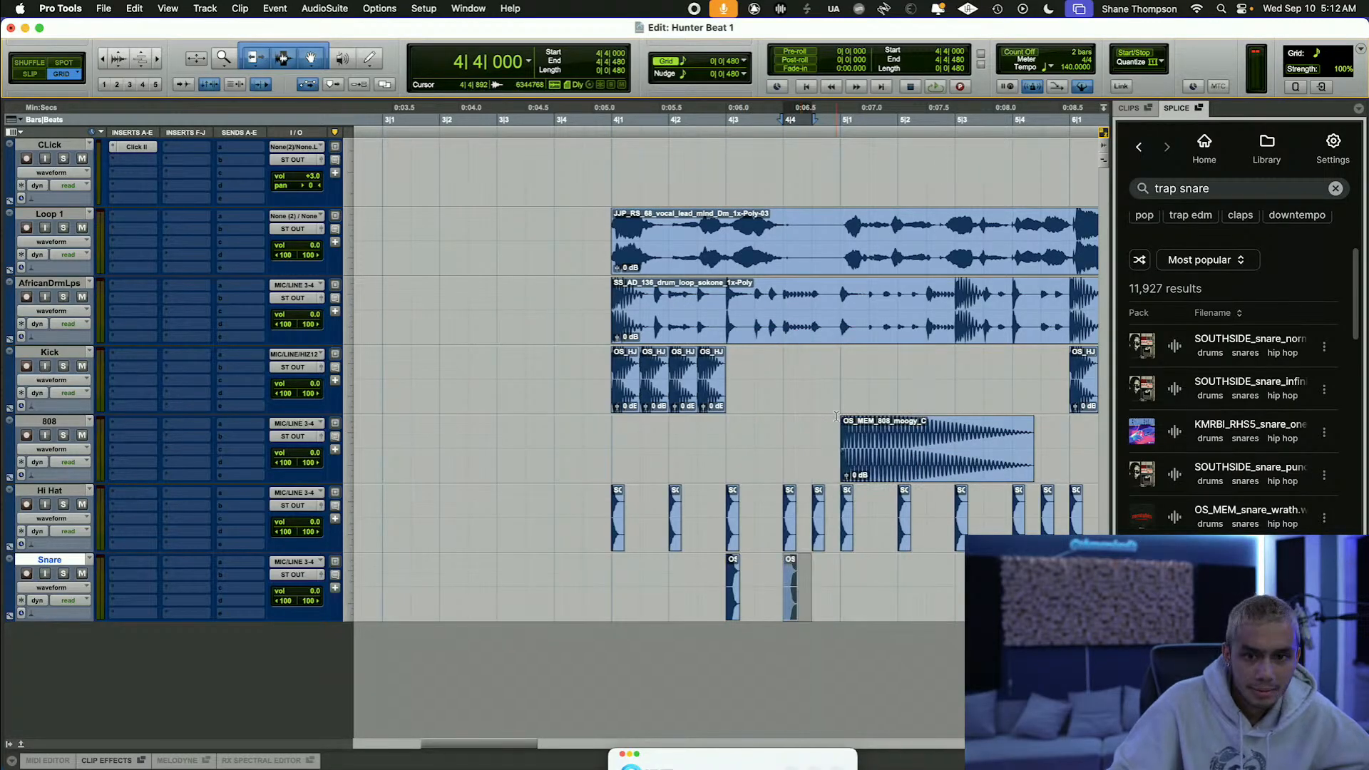
key(super+d)
Step: Select bar 4 up to bar 12 and play it back to hear the new snare pattern
key(super+bracketleft)
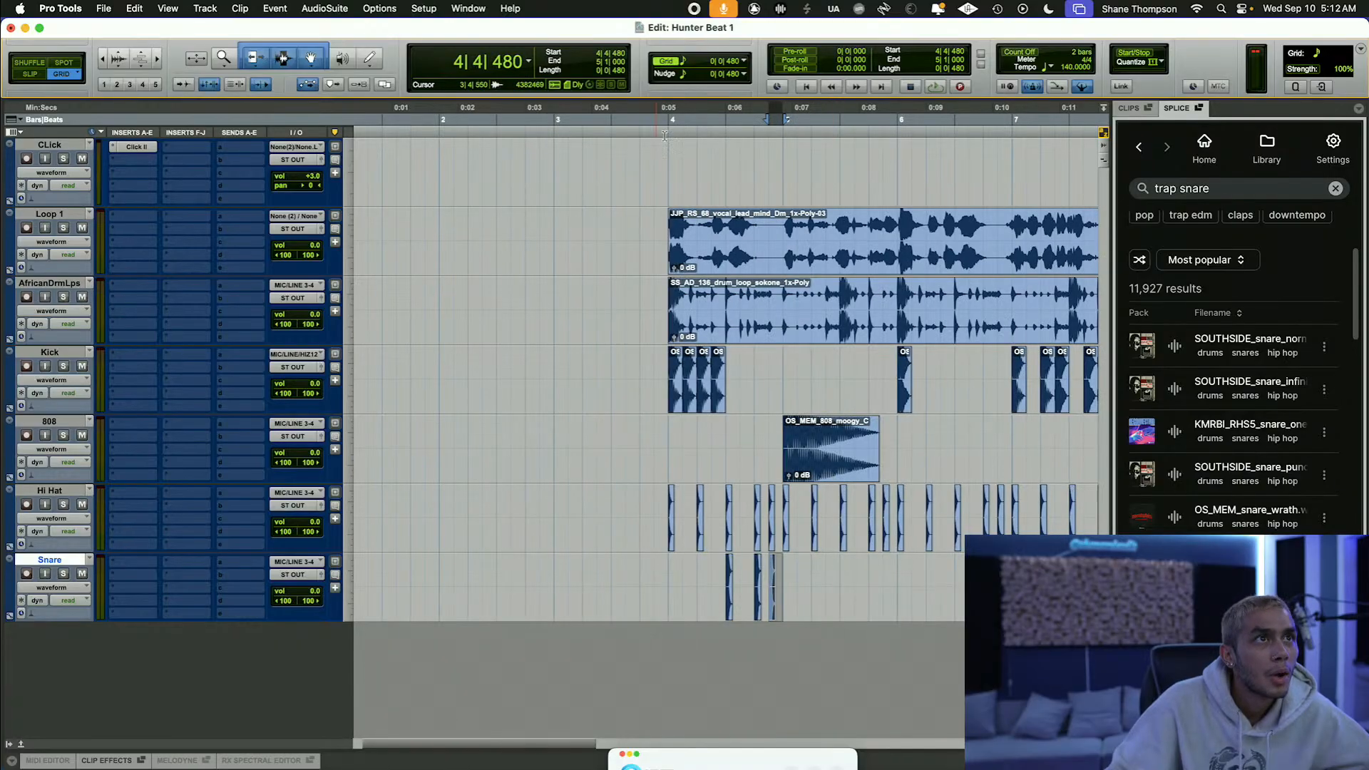
drag(665, 136, 1021, 240)
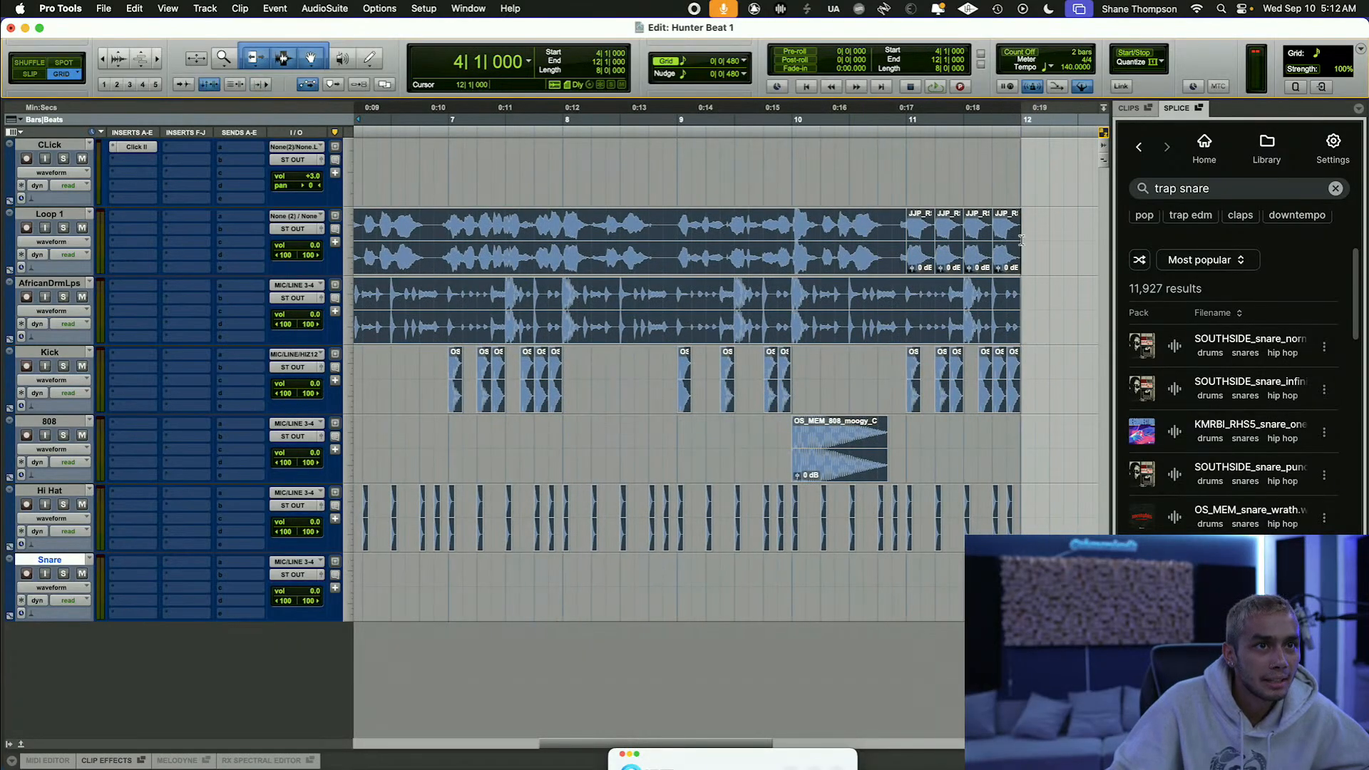
key(space)
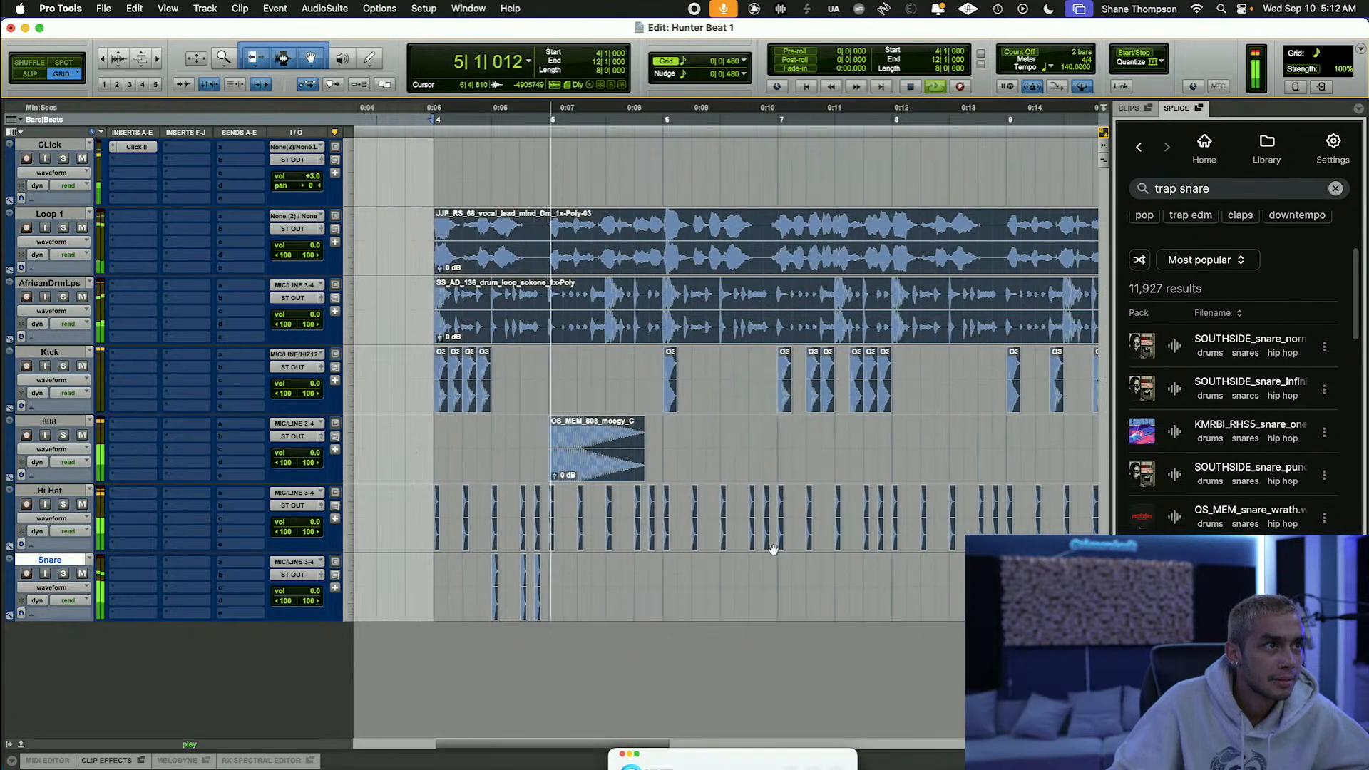
key(space)
Step: Duplicate the one-bar snare pattern of bar 4 repeatedly so that it fills the Snare track through bar 11
drag(571, 570, 689, 600)
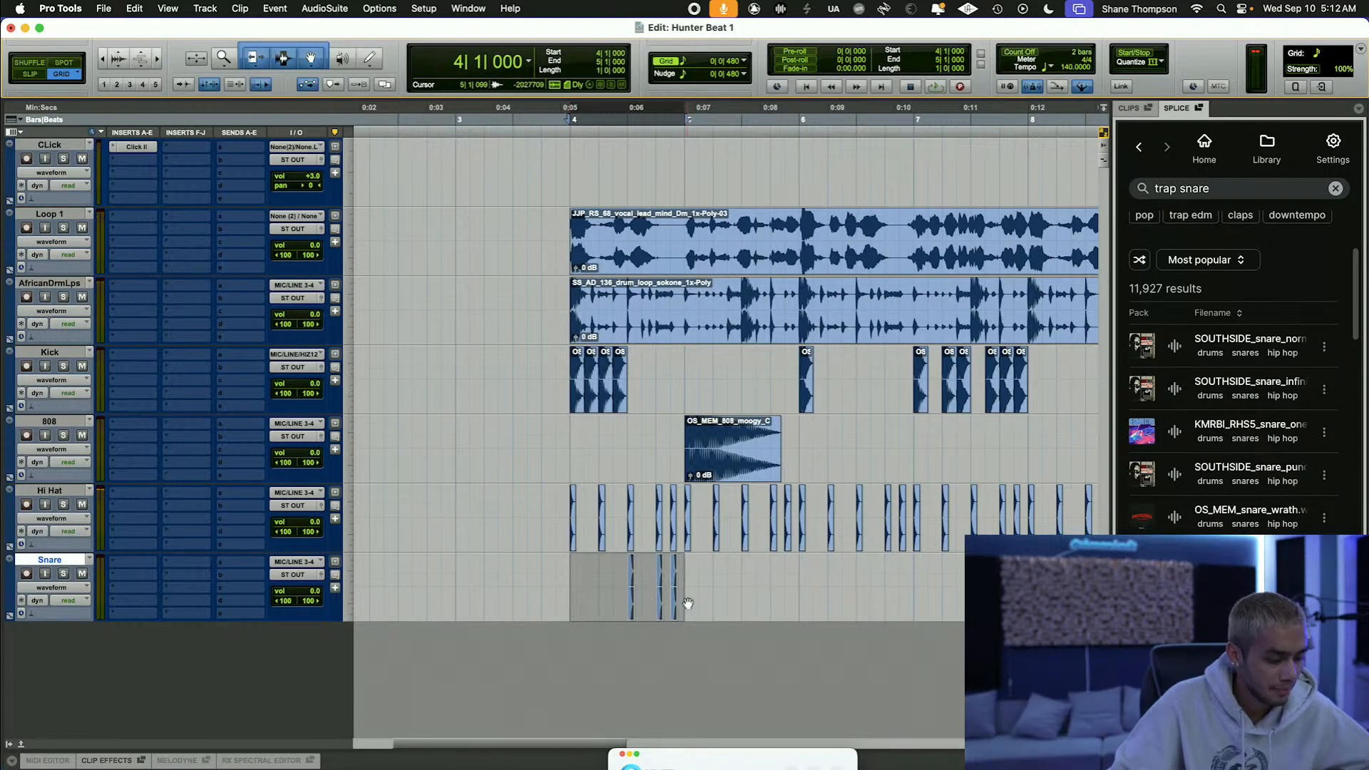
key(super+d)
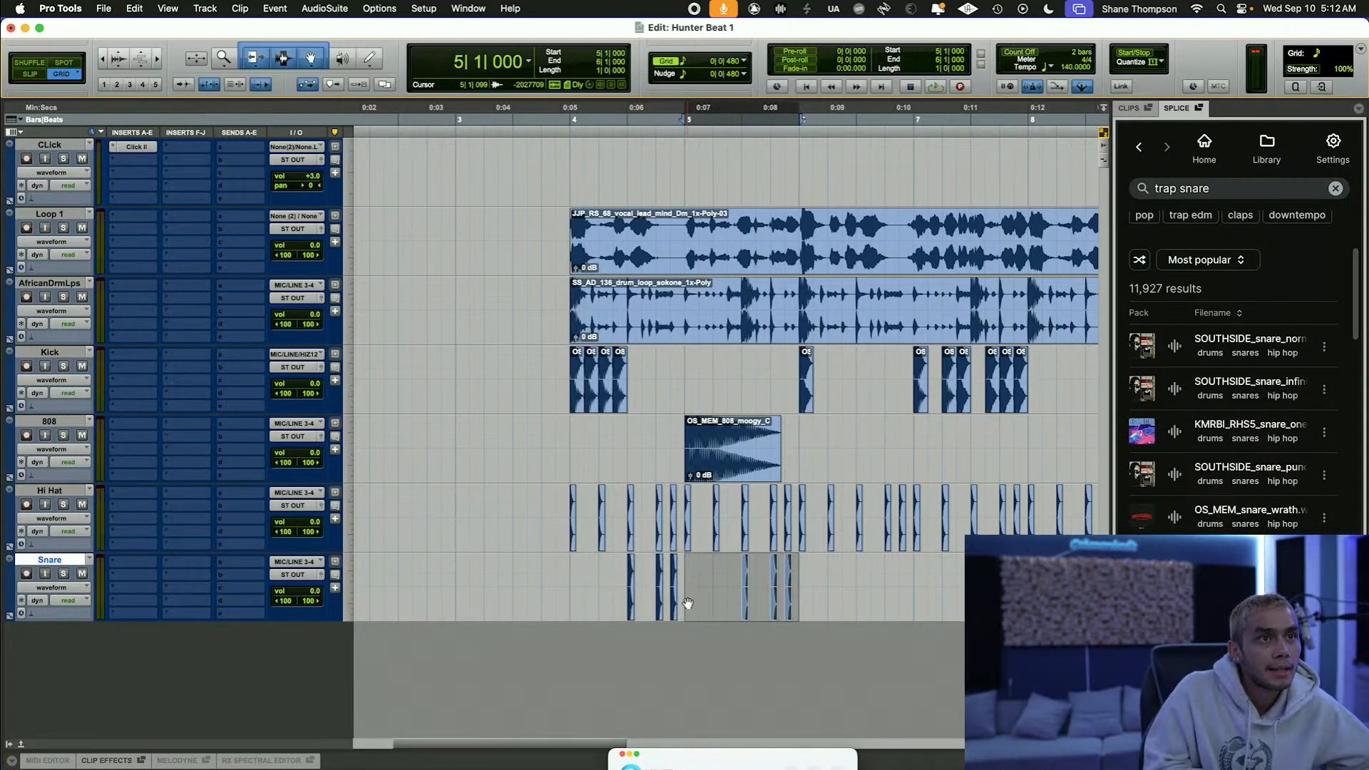
scroll(687, 604, right, 5)
key(super+d)
key(super+d)
key(super+d)
key(super+d)
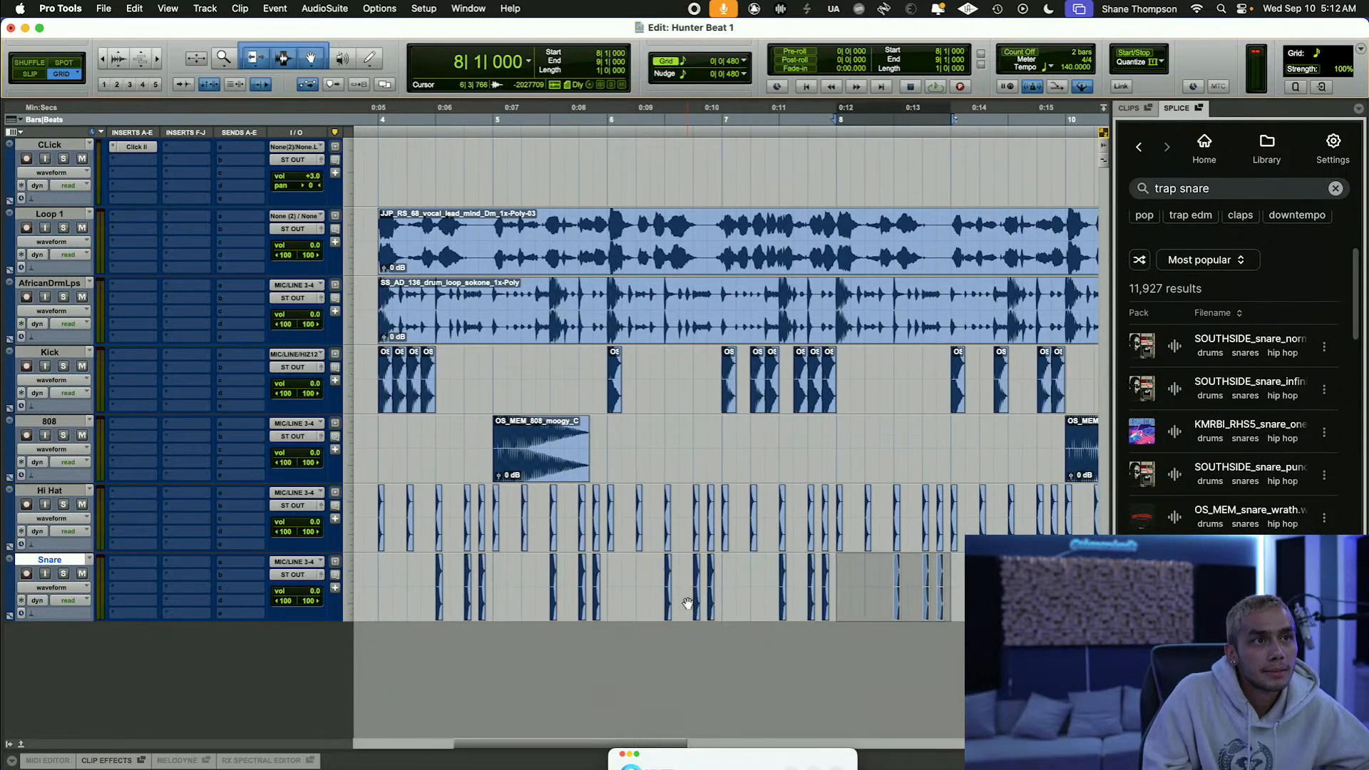
scroll(687, 604, right, 5)
key(super+d)
scroll(688, 604, right, 5)
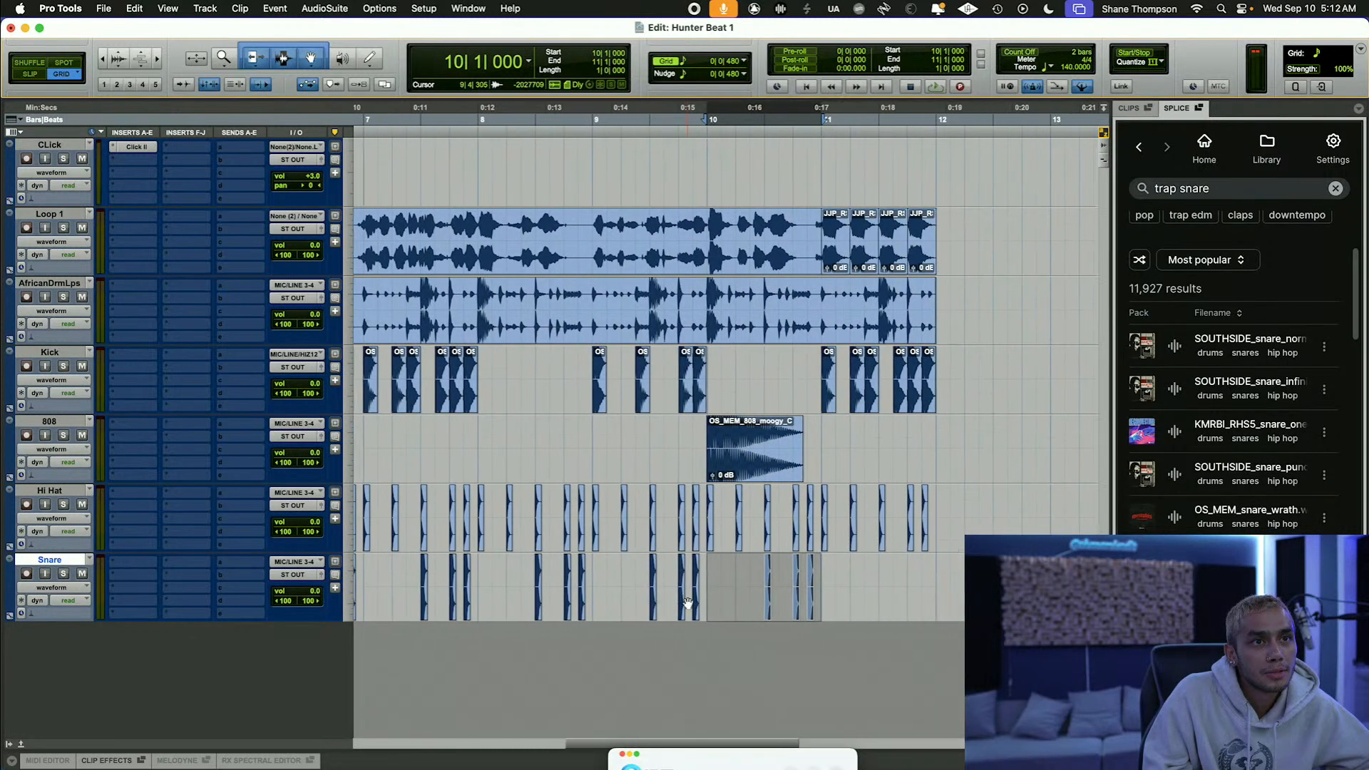
key(super+d)
Step: Play back the beat from bar 4 to bar 12 and lower the Snare track's volume to -12.6 dB
key(super+bracketleft)
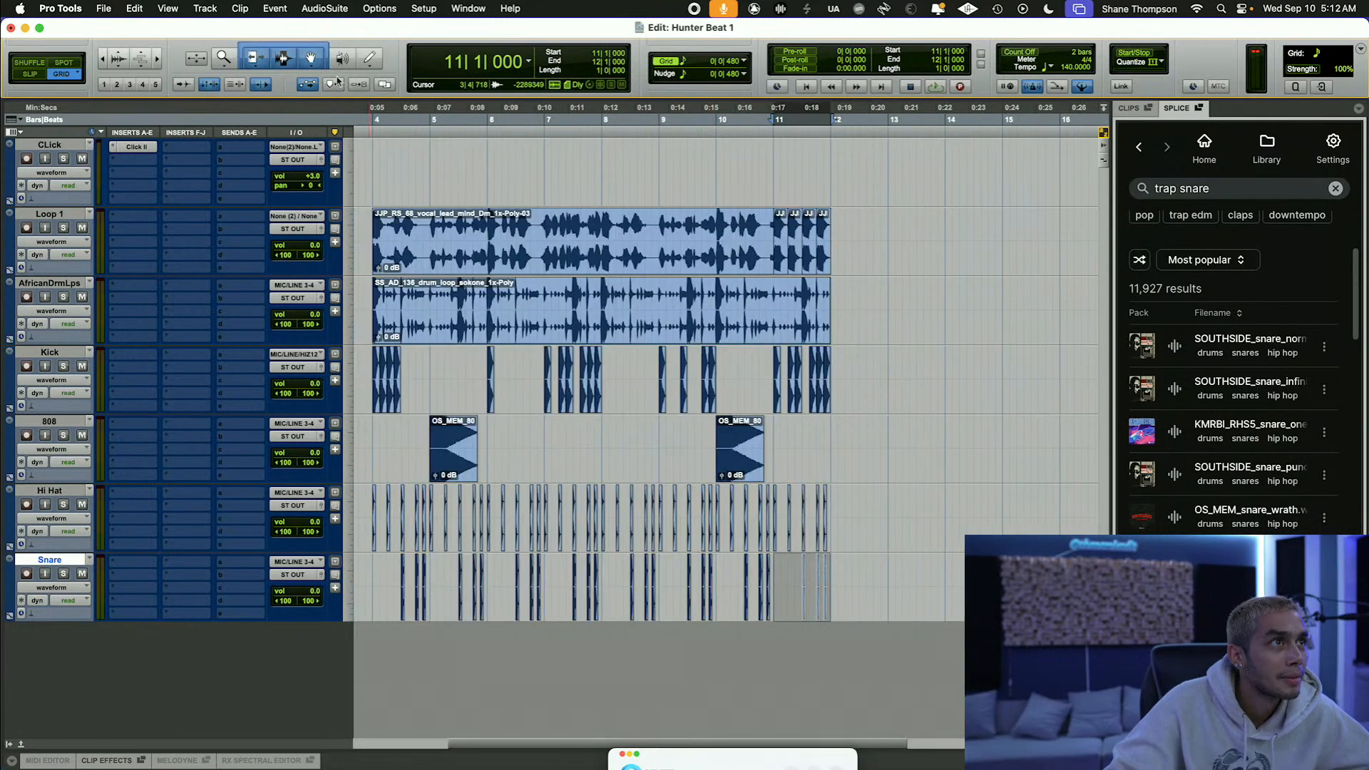
drag(375, 108, 831, 201)
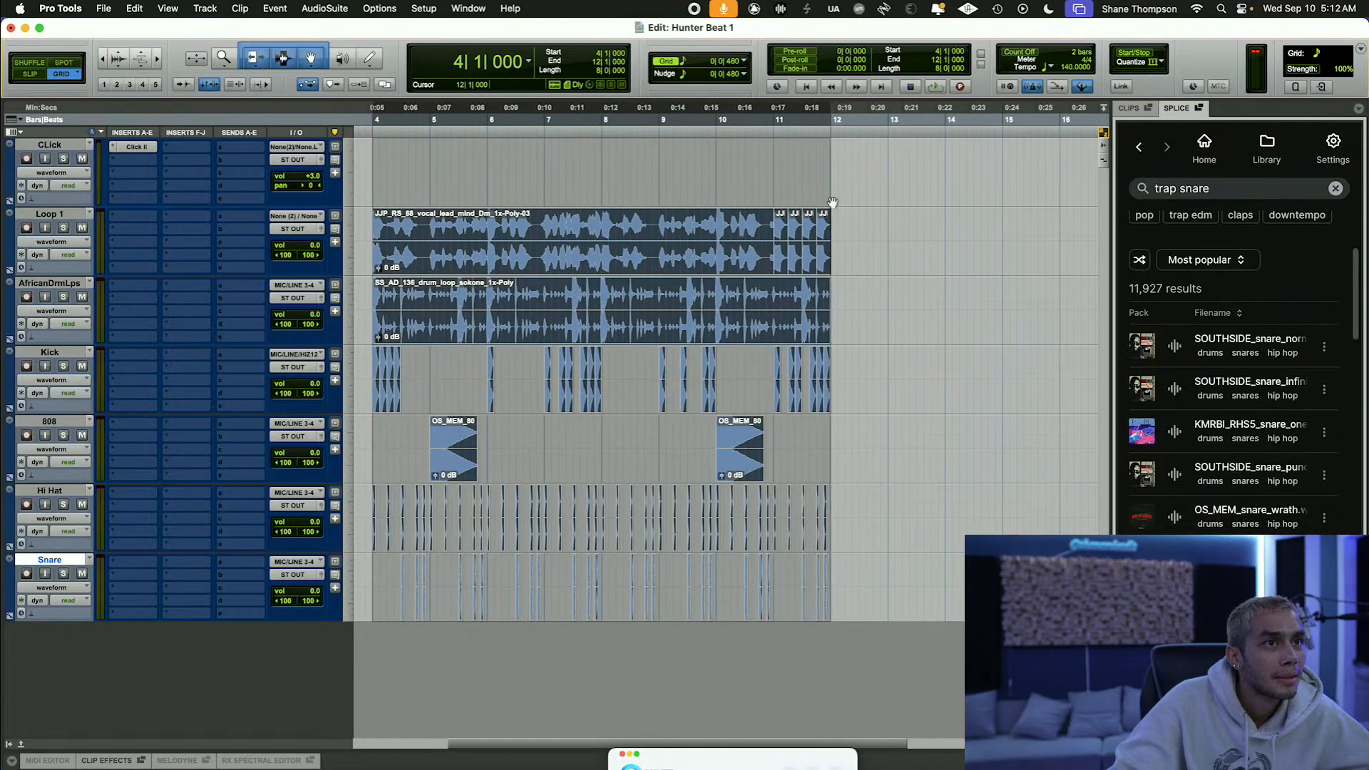
key(space)
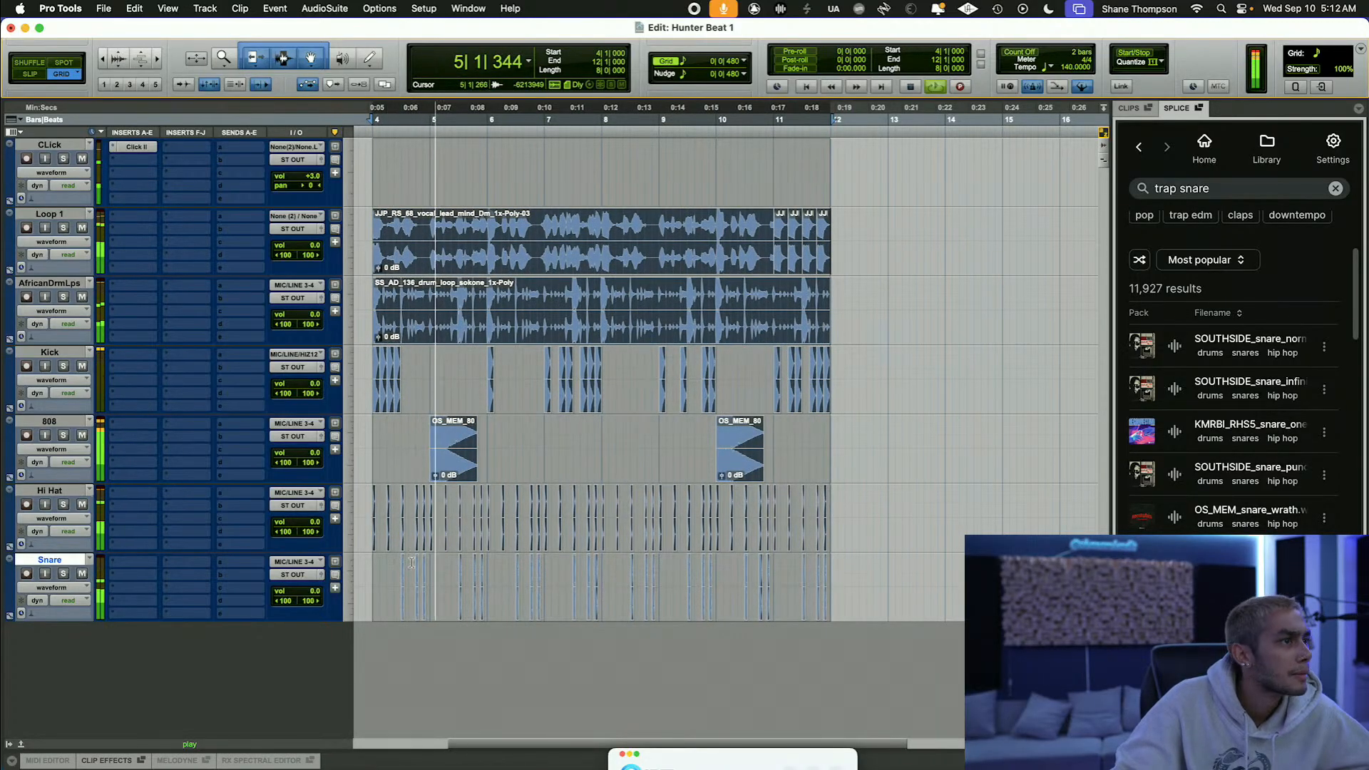
drag(314, 591, 315, 597)
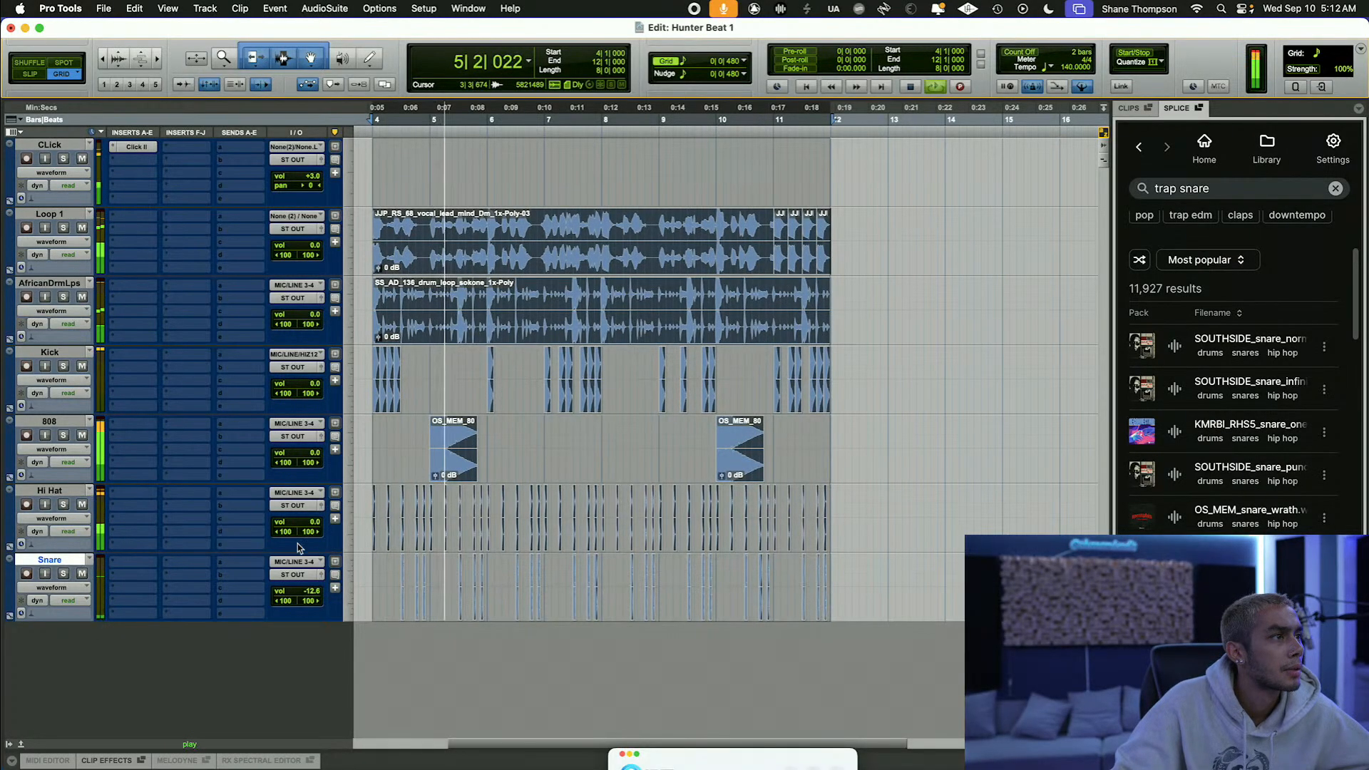
key(space)
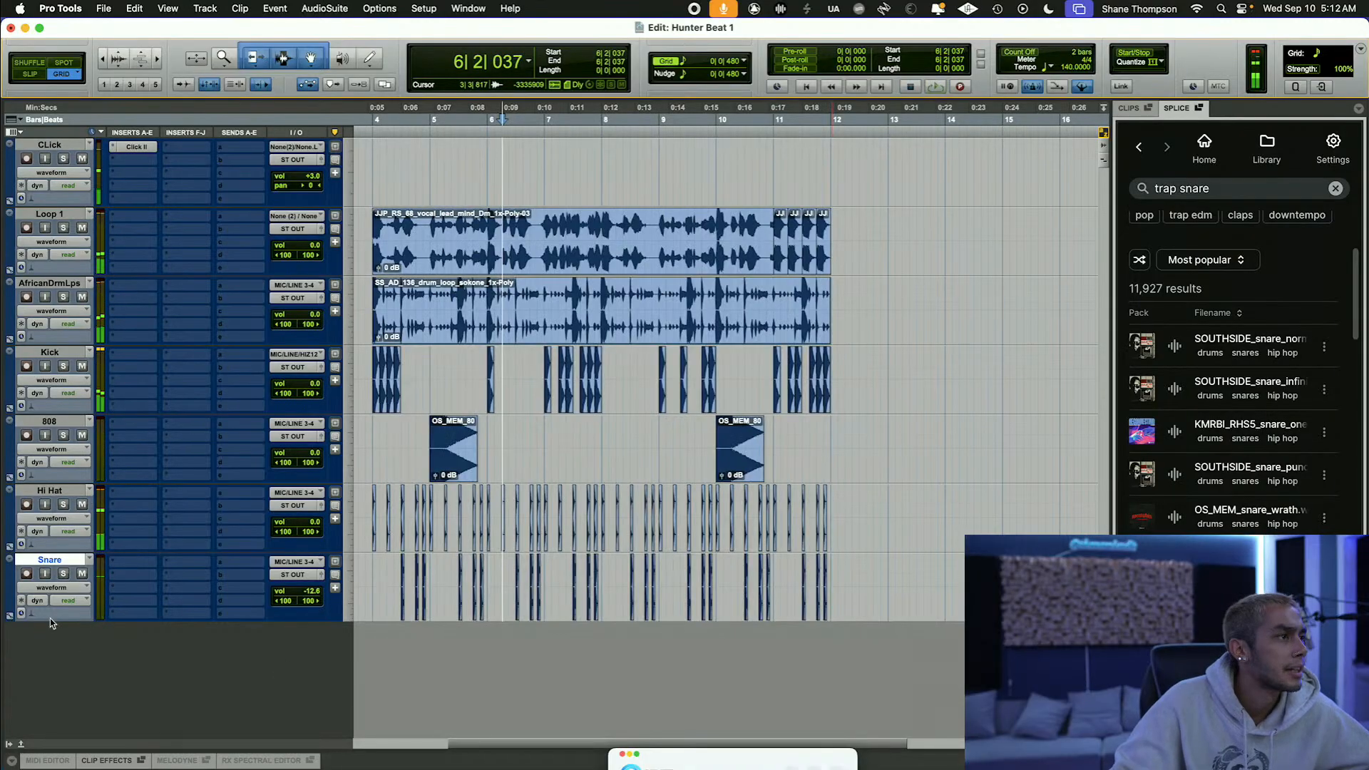
Step: Duplicate the Snare track once without its active playlist, inserting the copy after it
right_click(48, 561)
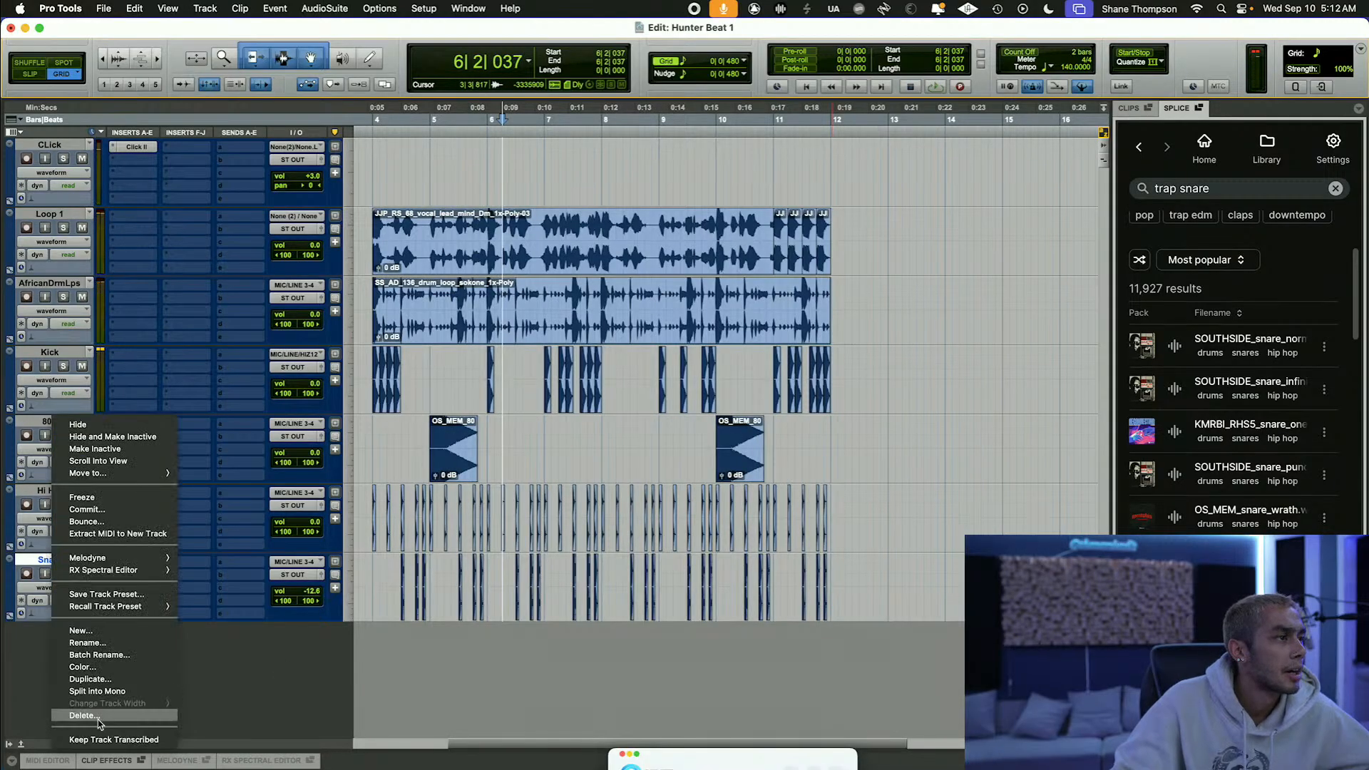
click(92, 680)
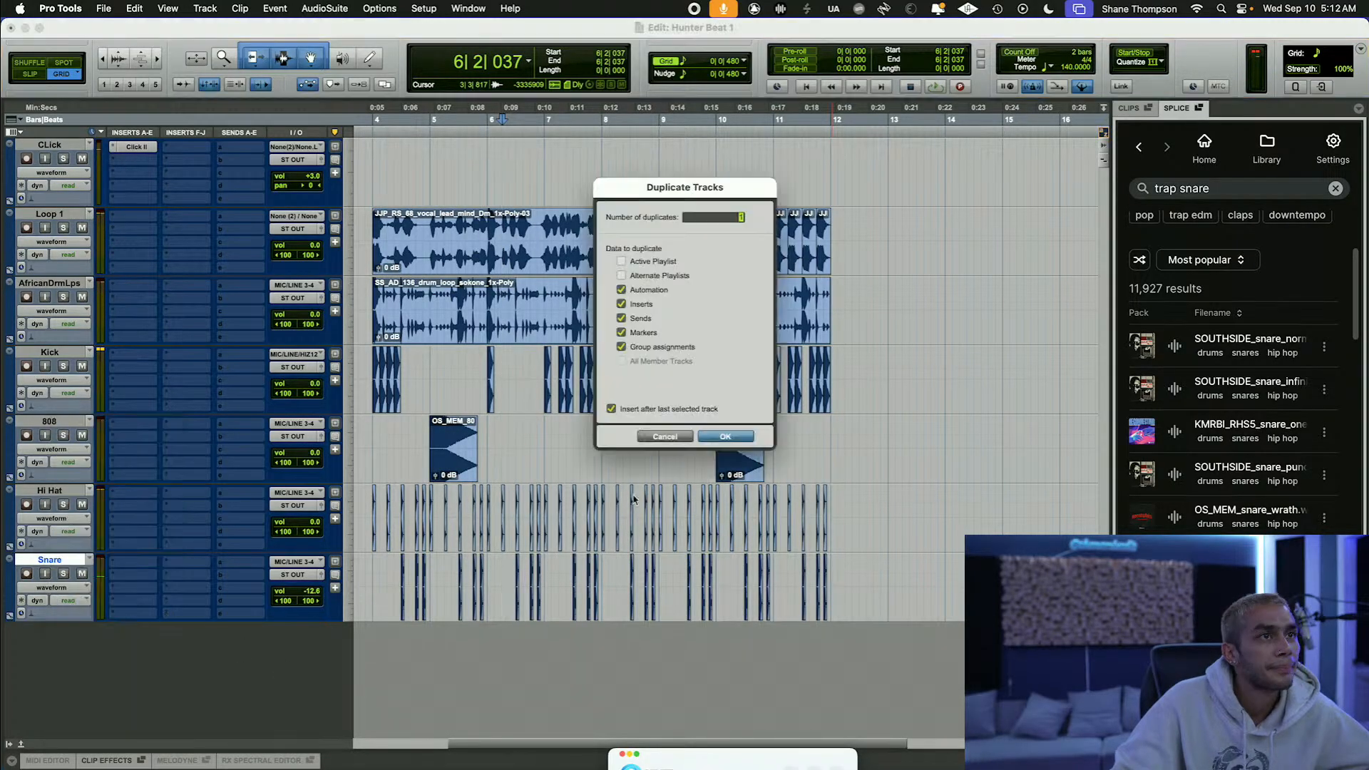
click(738, 437)
Step: Search the Splice library for "trap clap"
click(1187, 188)
key(BackSpace)
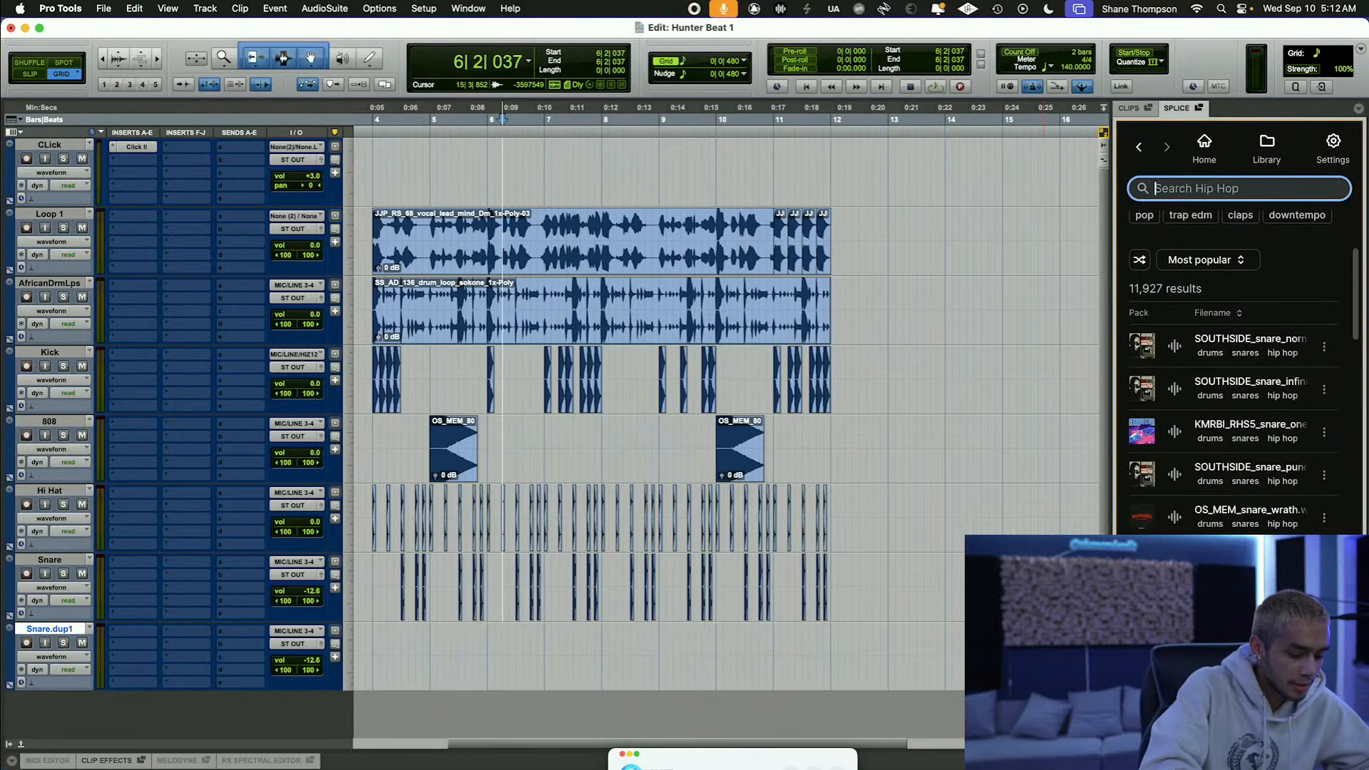
text(trap clap)
key(Return)
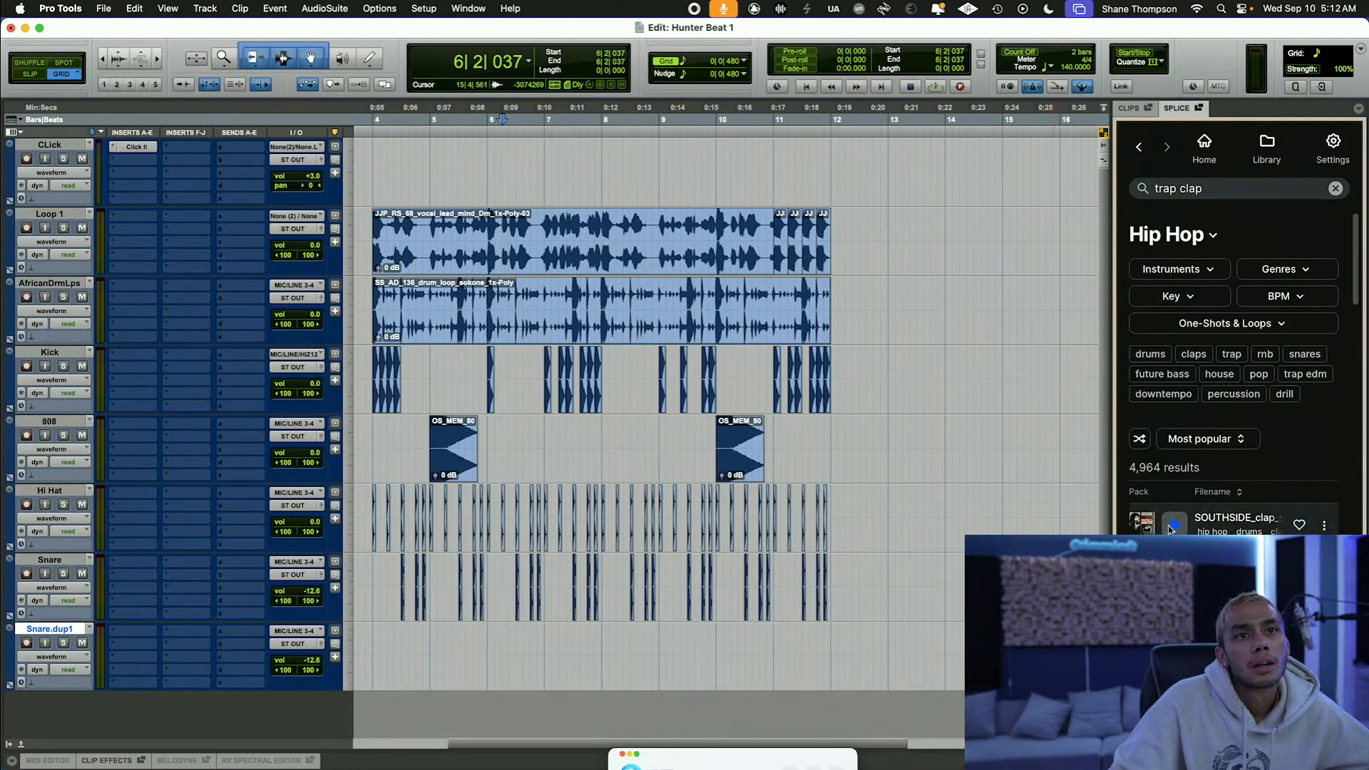
Step: Audition clap samples from the Splice results, including X10_TRV_clap_fizzy
scroll(1170, 529, down, 3)
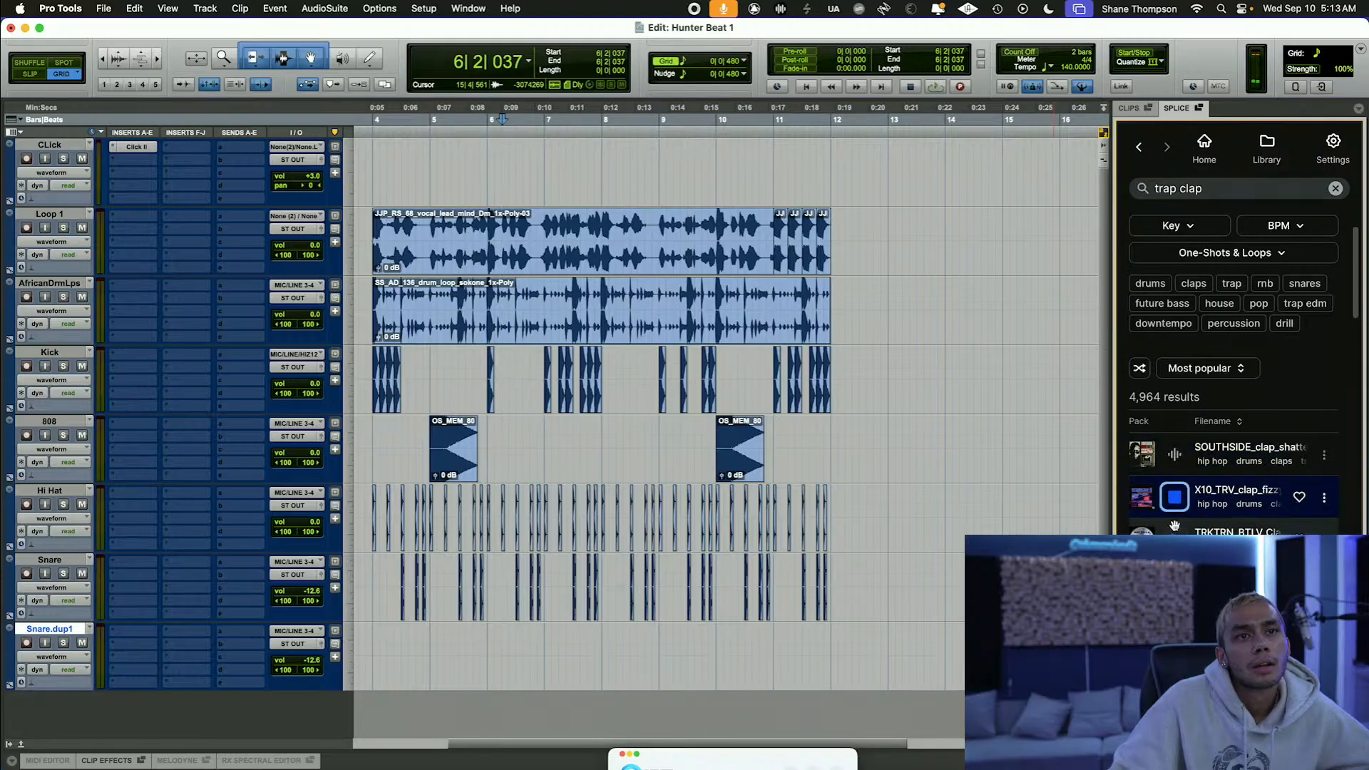
scroll(1205, 508, down, 2)
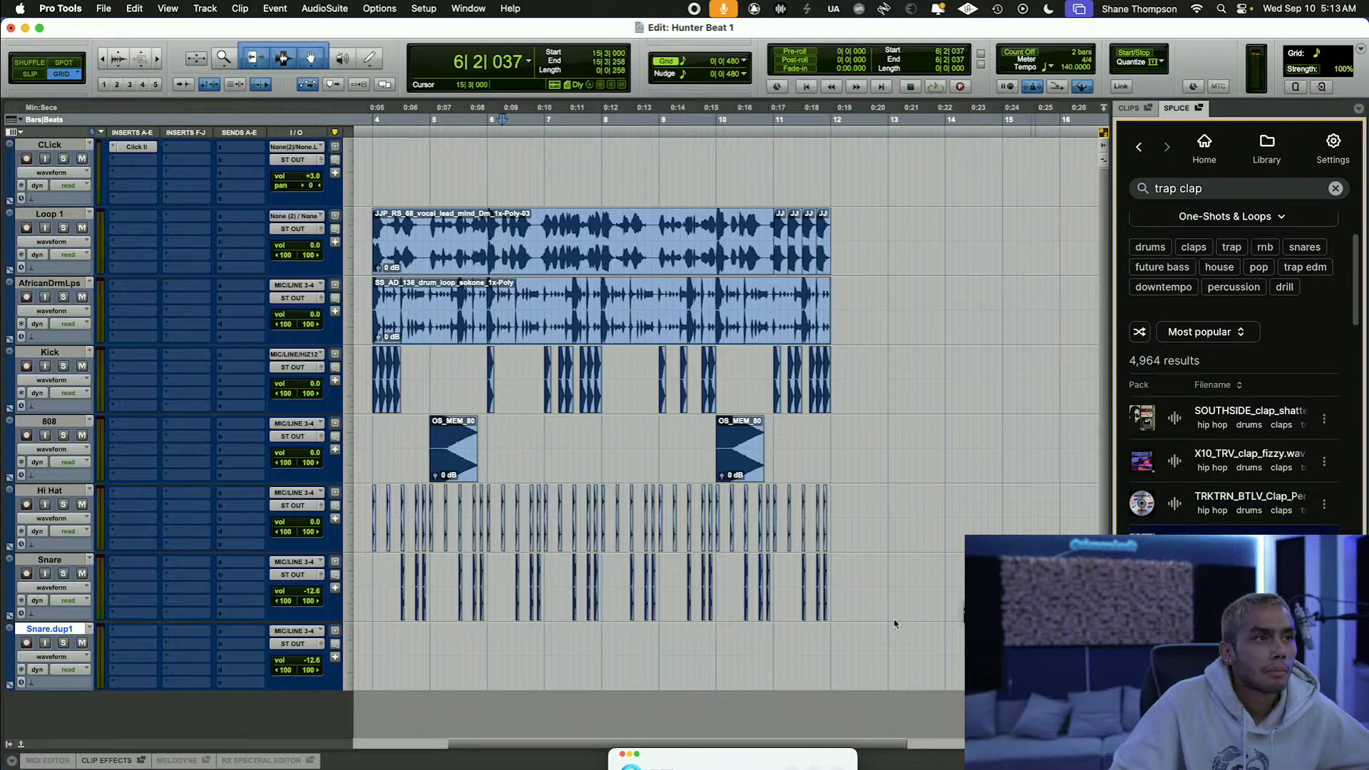
Step: Place the SOUTHSIDE_clap_monster sample on the Snare.dup1 track and align its start to bar 4 beat 1
drag(445, 670, 375, 671)
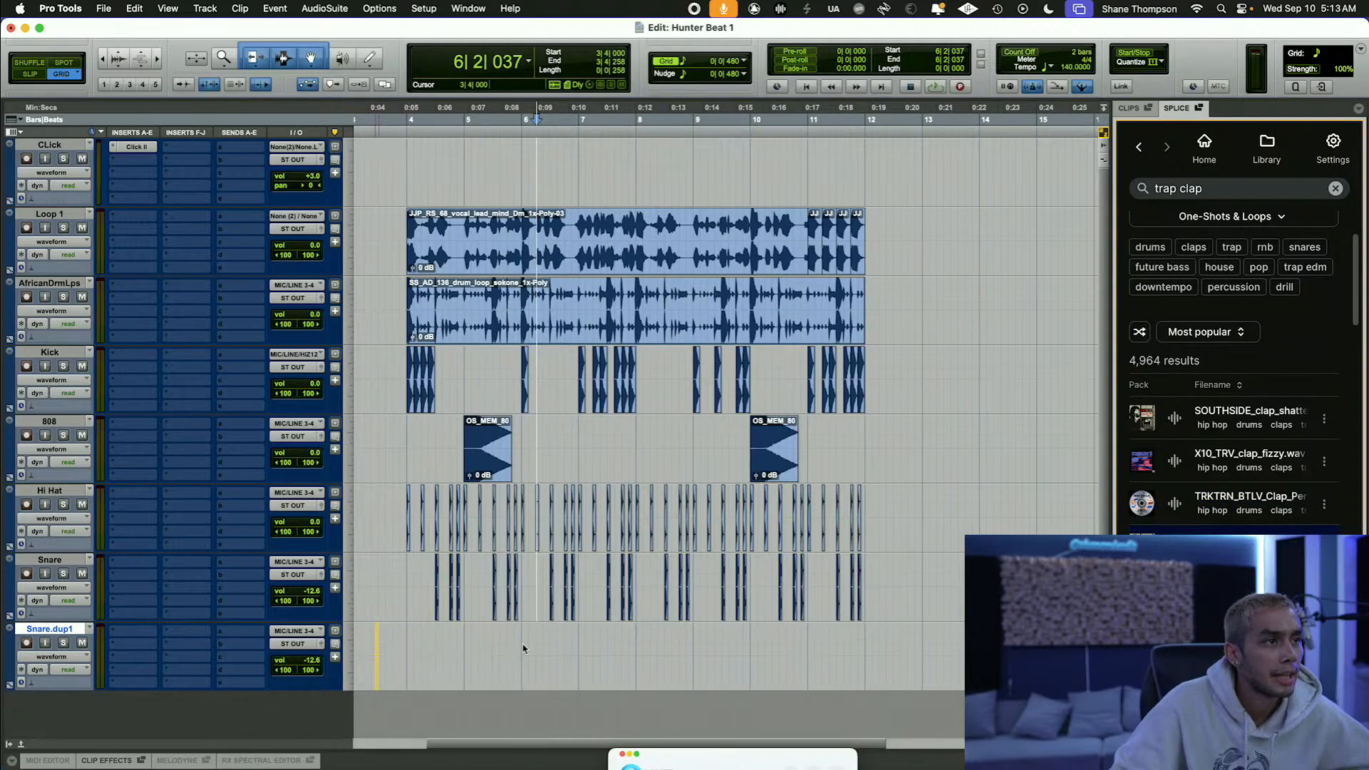
key(t)
key(t)
key(t)
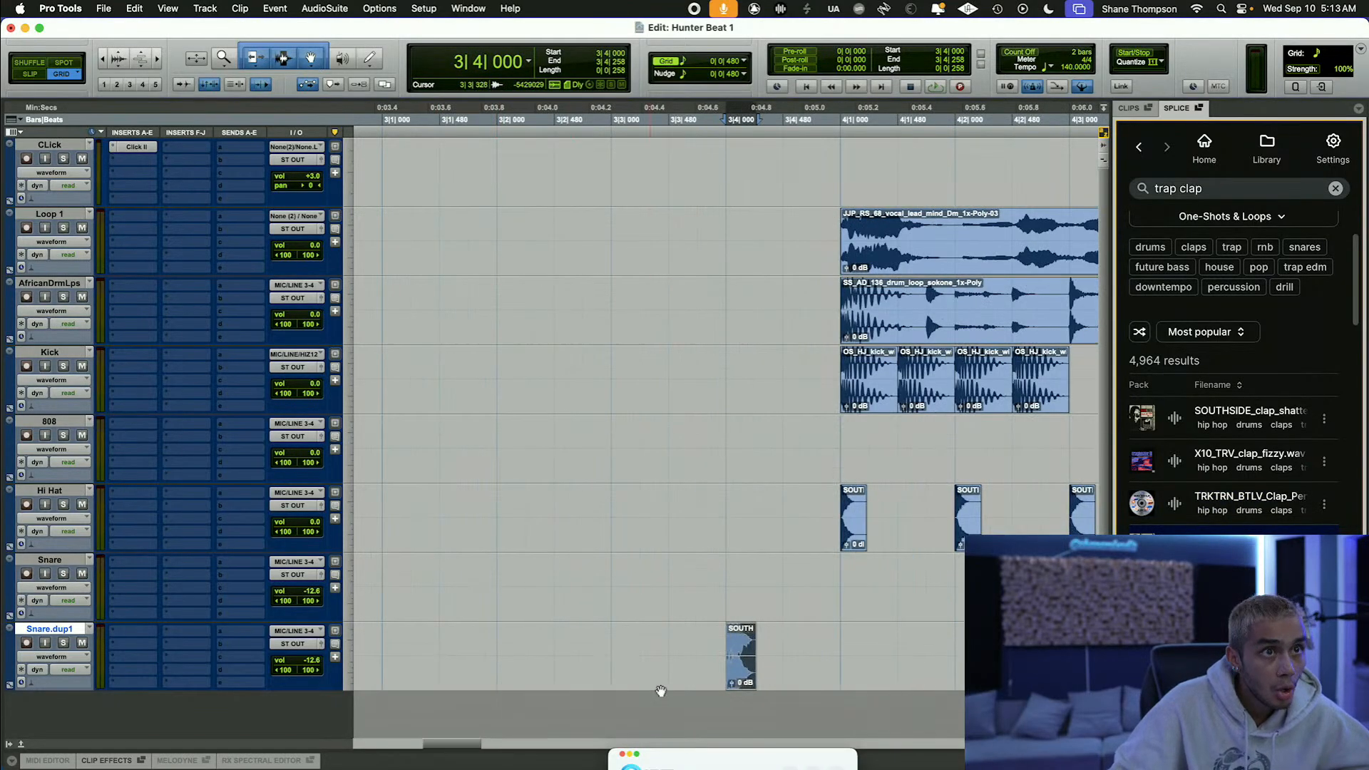
scroll(515, 684, right, 3)
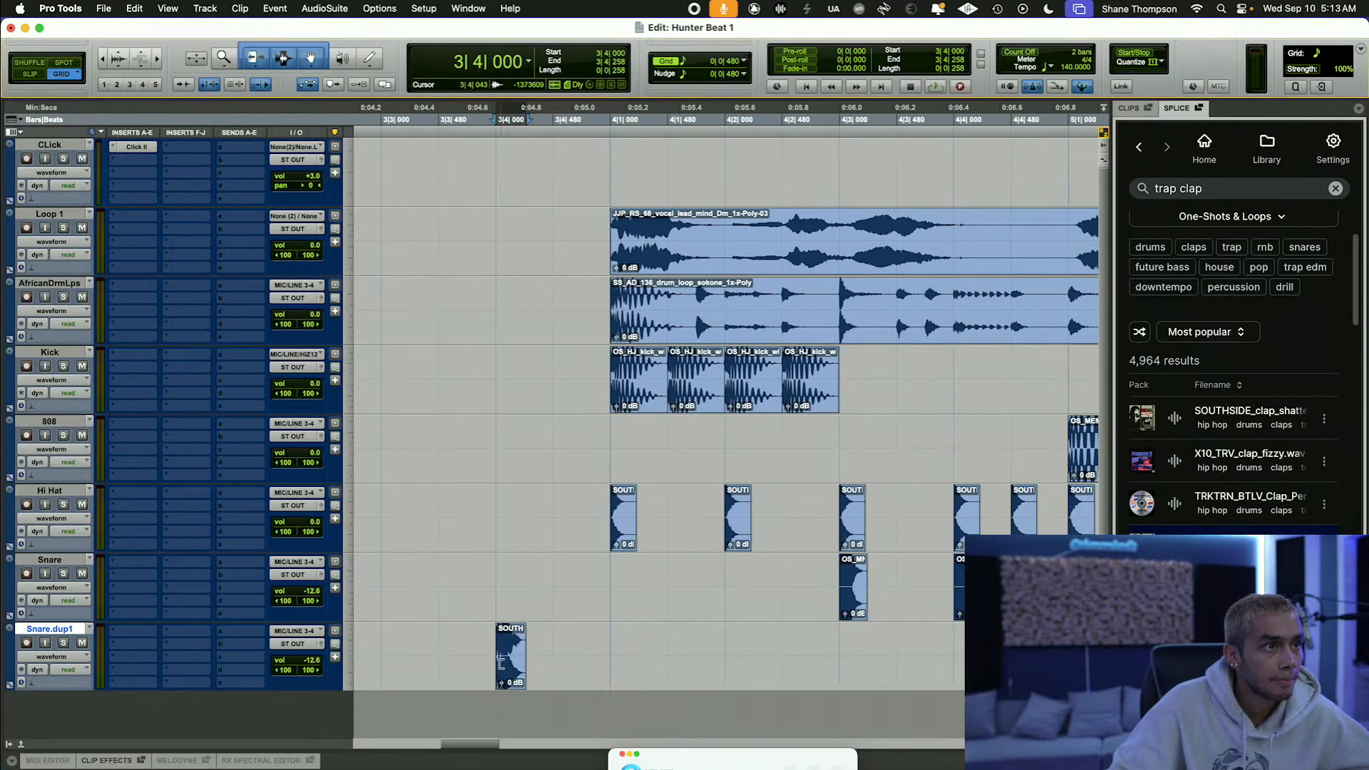
drag(511, 671, 632, 669)
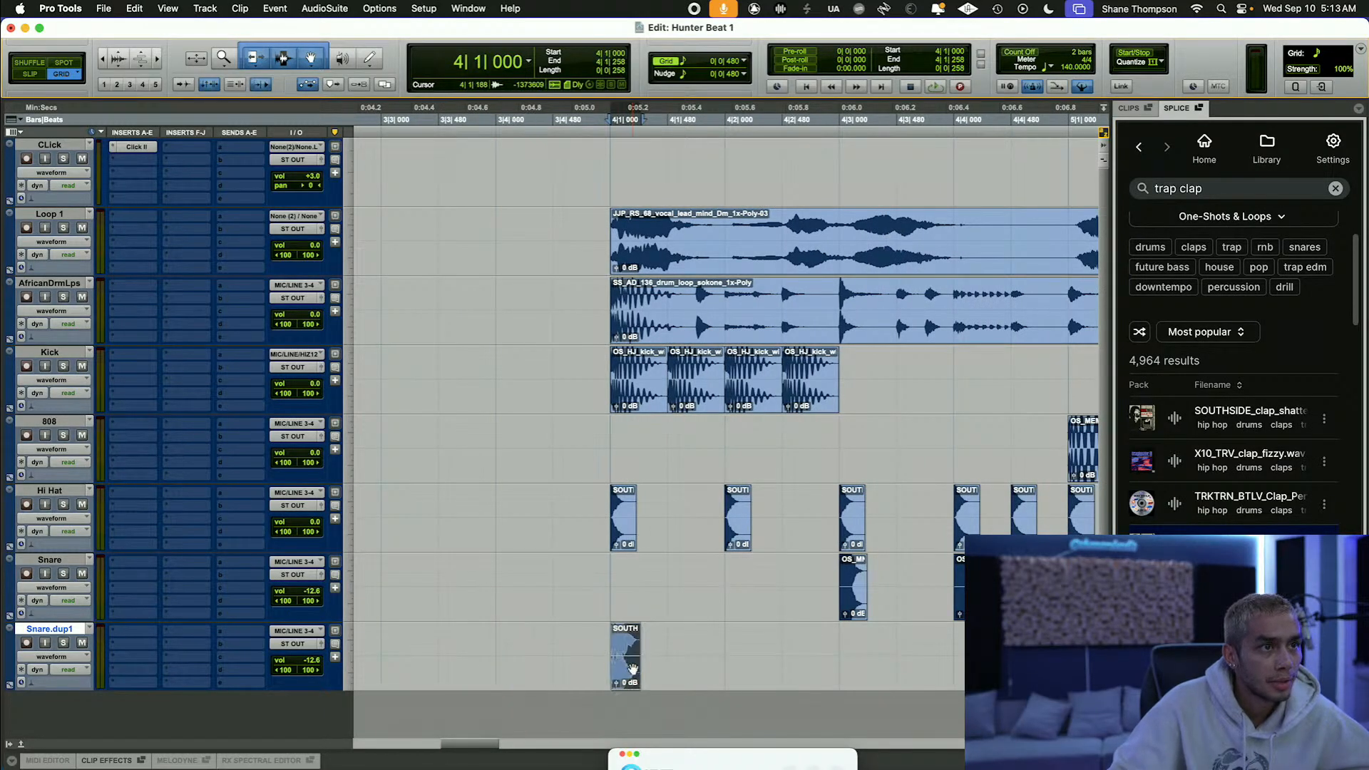
Step: Copy the clap clip and paste it on the same track at bar 4 beat 2
right_click(625, 652)
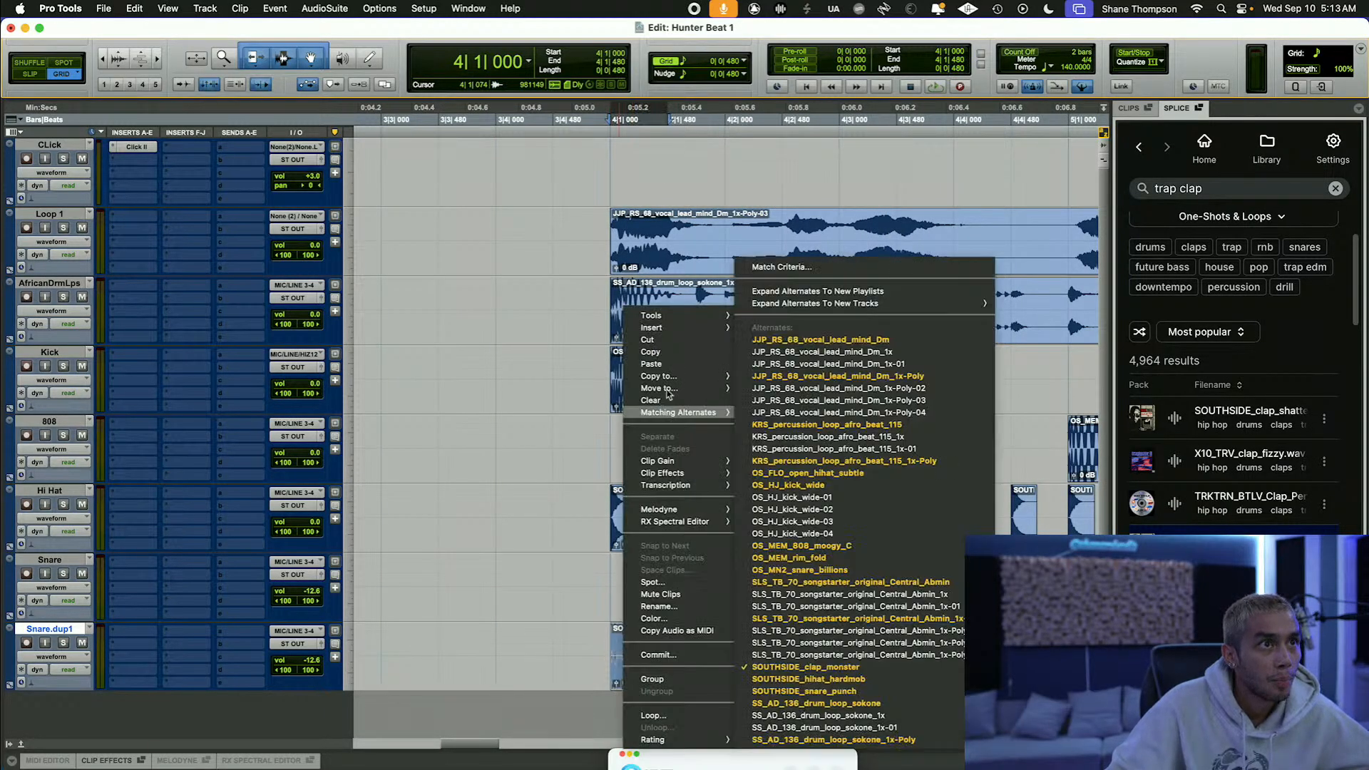
click(671, 357)
click(748, 656)
right_click(750, 656)
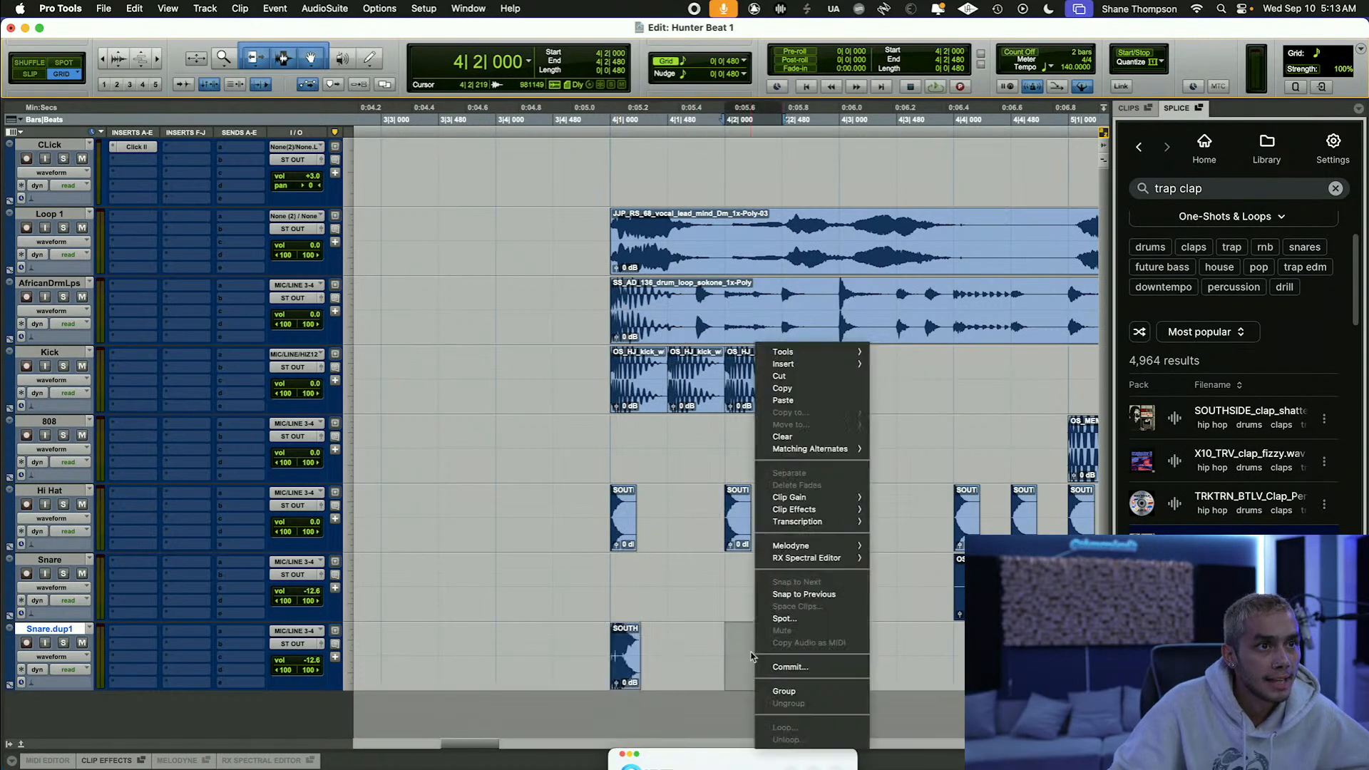
click(783, 401)
key(r)
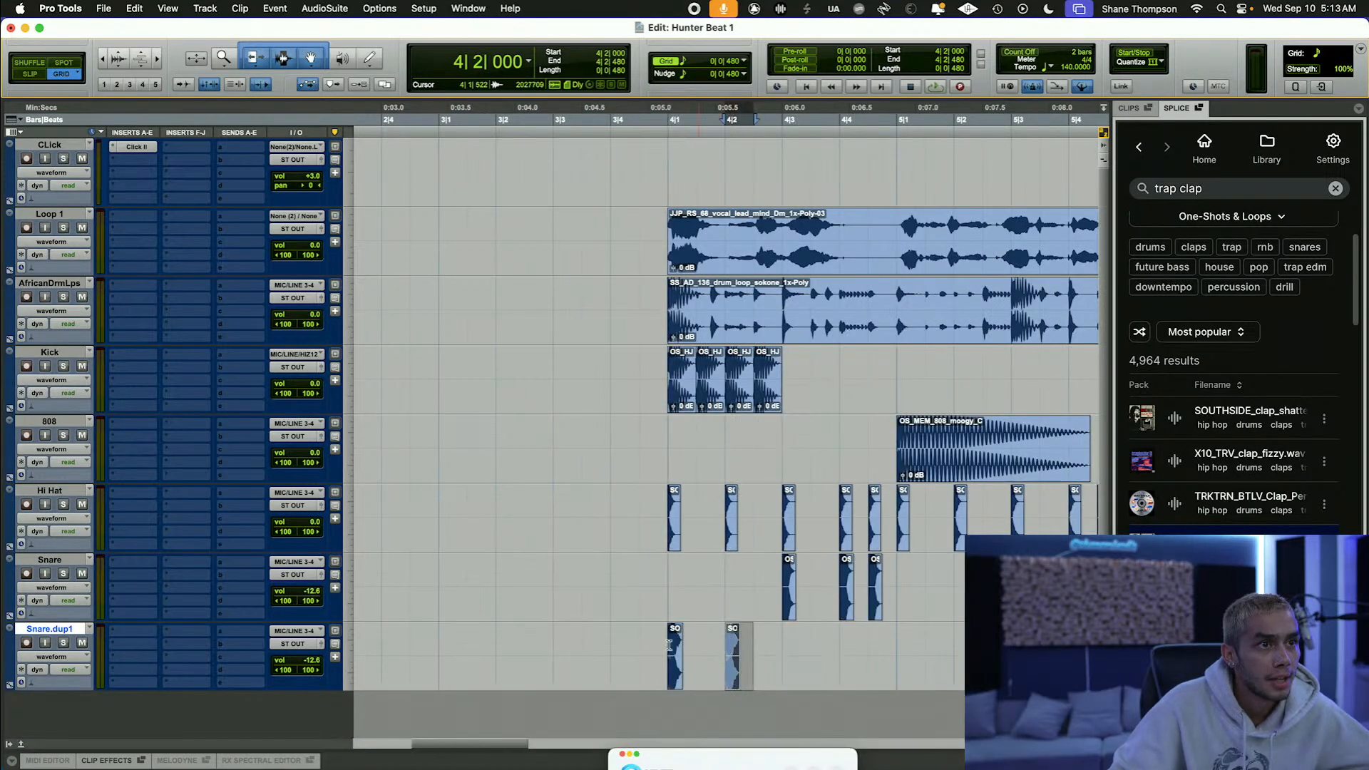
Step: Play back the beat from bar 3 beat 4 to hear the two claps
drag(670, 646, 818, 657)
click(626, 212)
key(space)
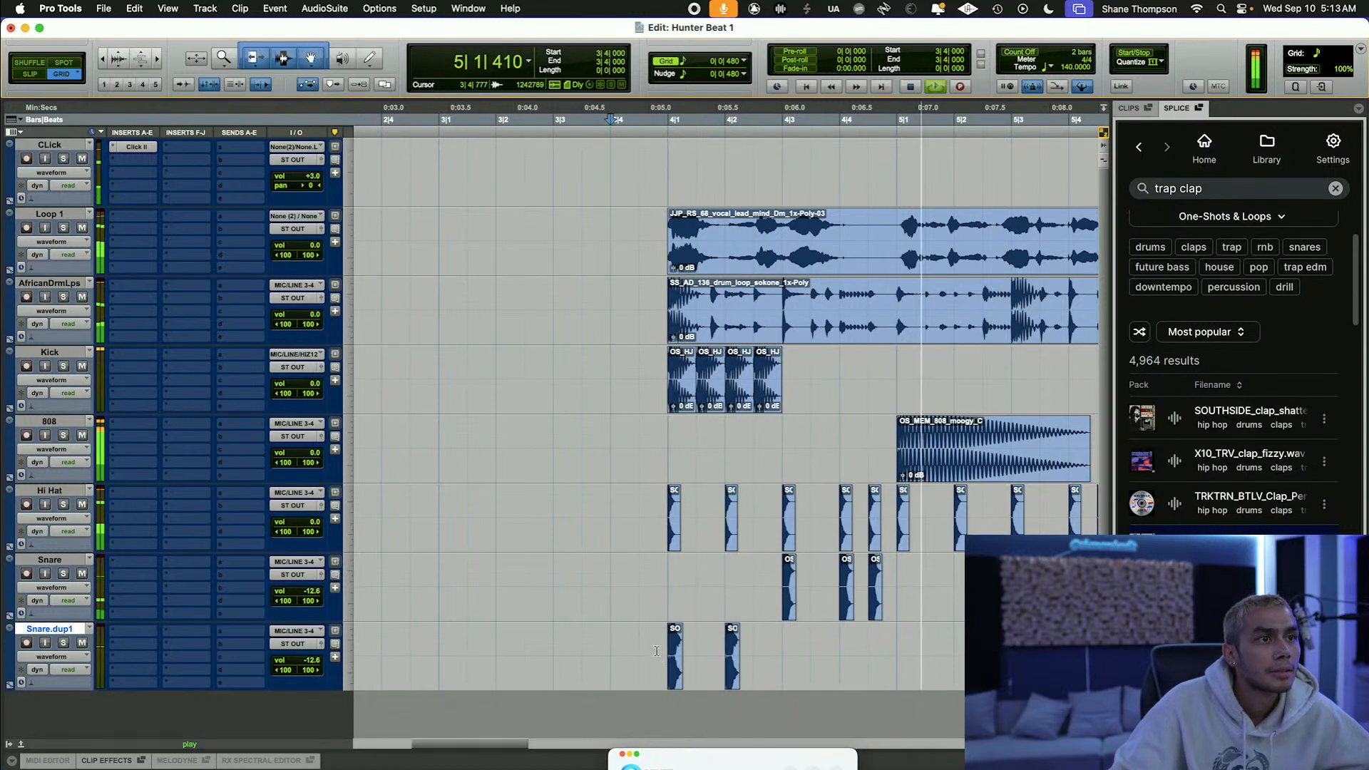
Step: Repeat the bar 4 clap pattern on the Snare.dup1 track through the end of bar 11 and stop playback
drag(671, 650, 900, 669)
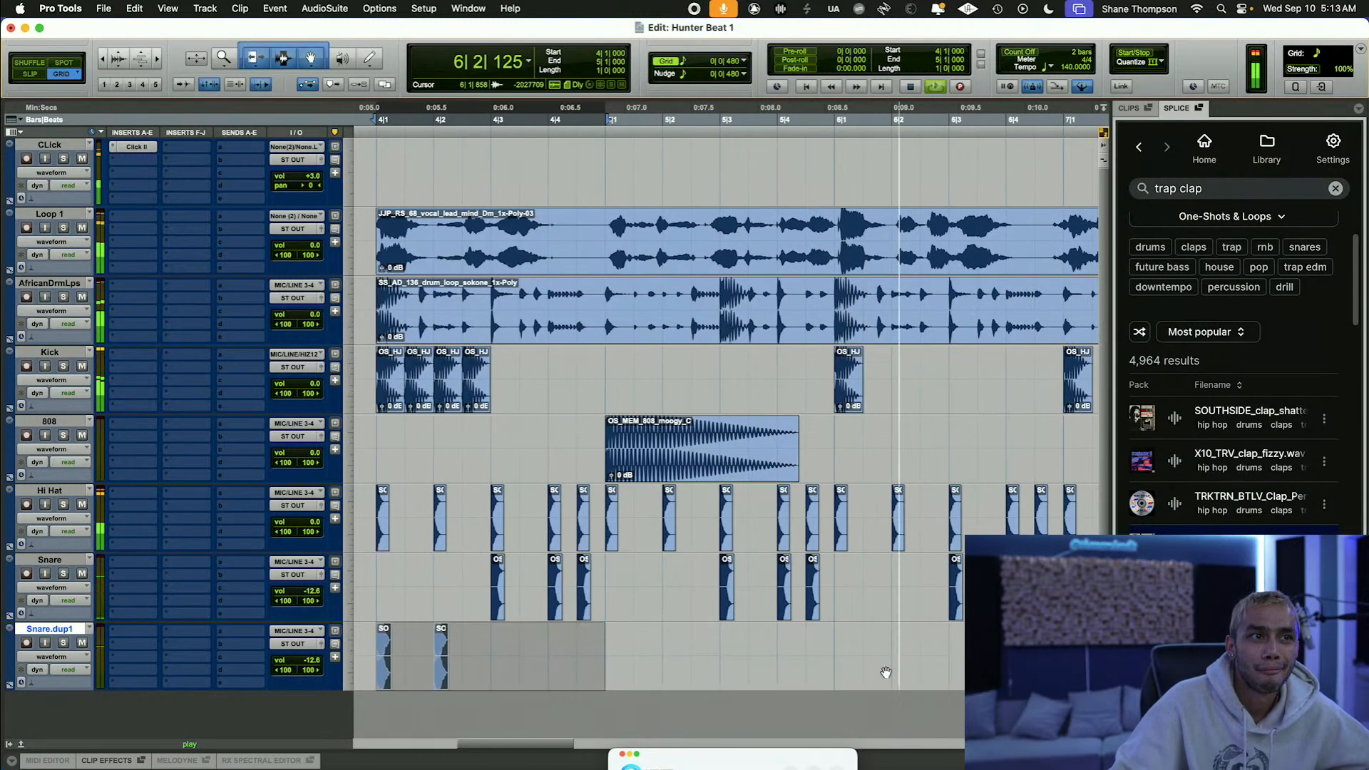
key(super+d)
key(super+d)
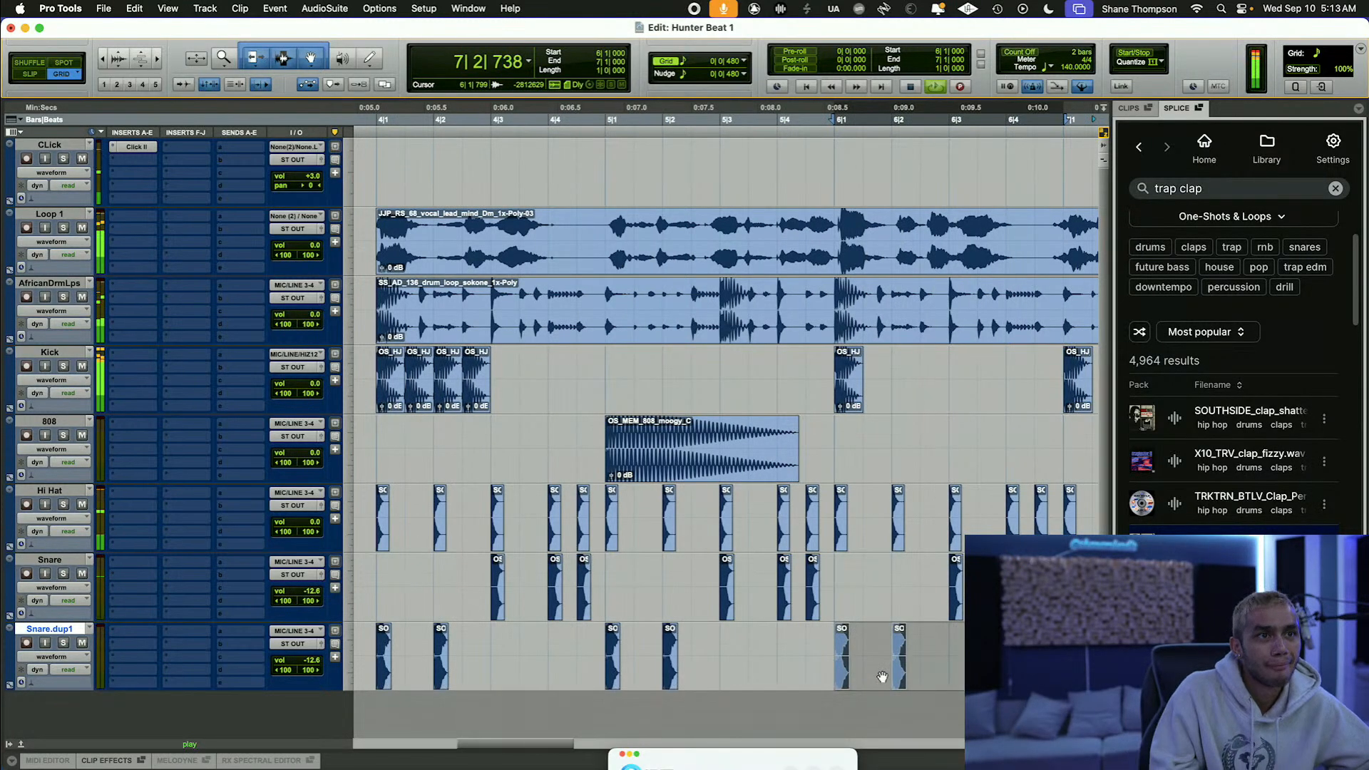
key(super+d)
scroll(882, 676, down, 1)
scroll(883, 676, right, 5)
key(super+d)
scroll(883, 676, right, 3)
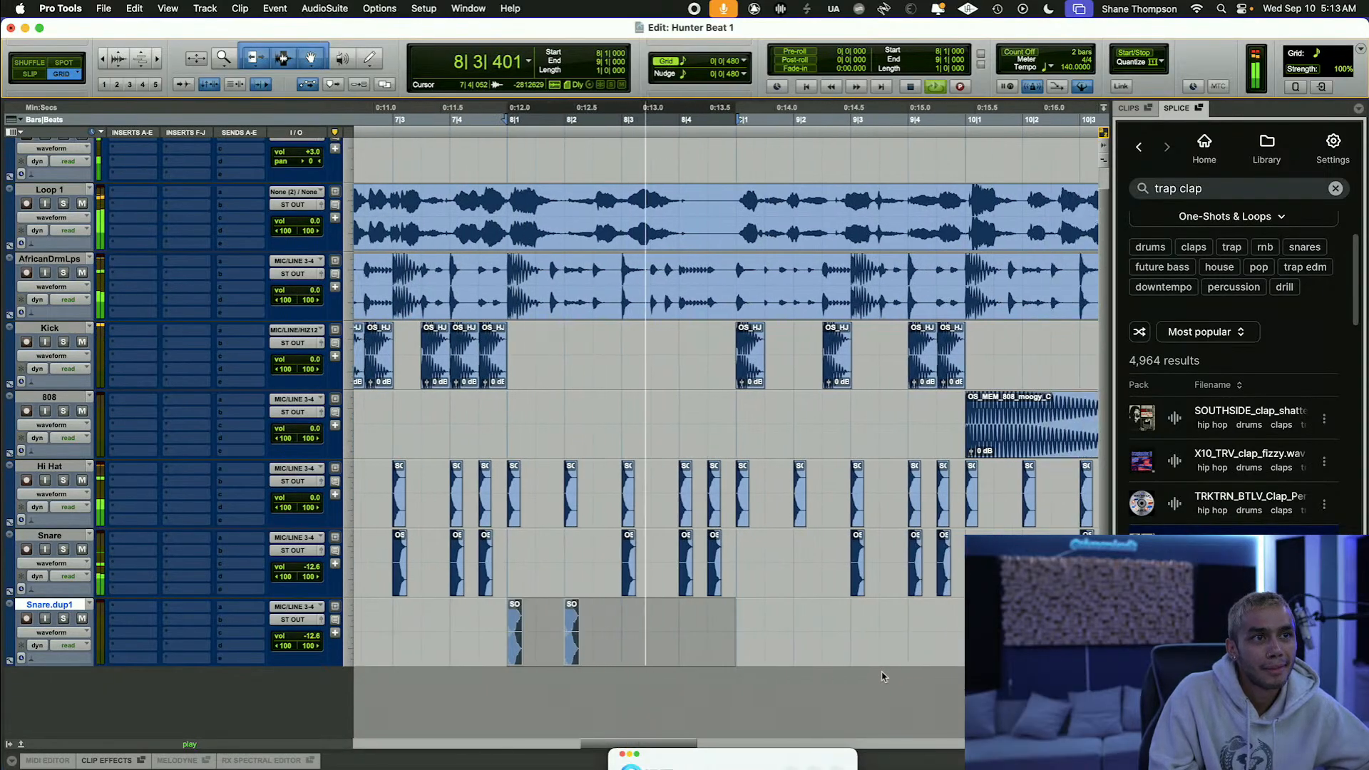
key(super+d)
scroll(883, 676, right, 3)
scroll(883, 676, right, 1)
scroll(882, 676, right, 4)
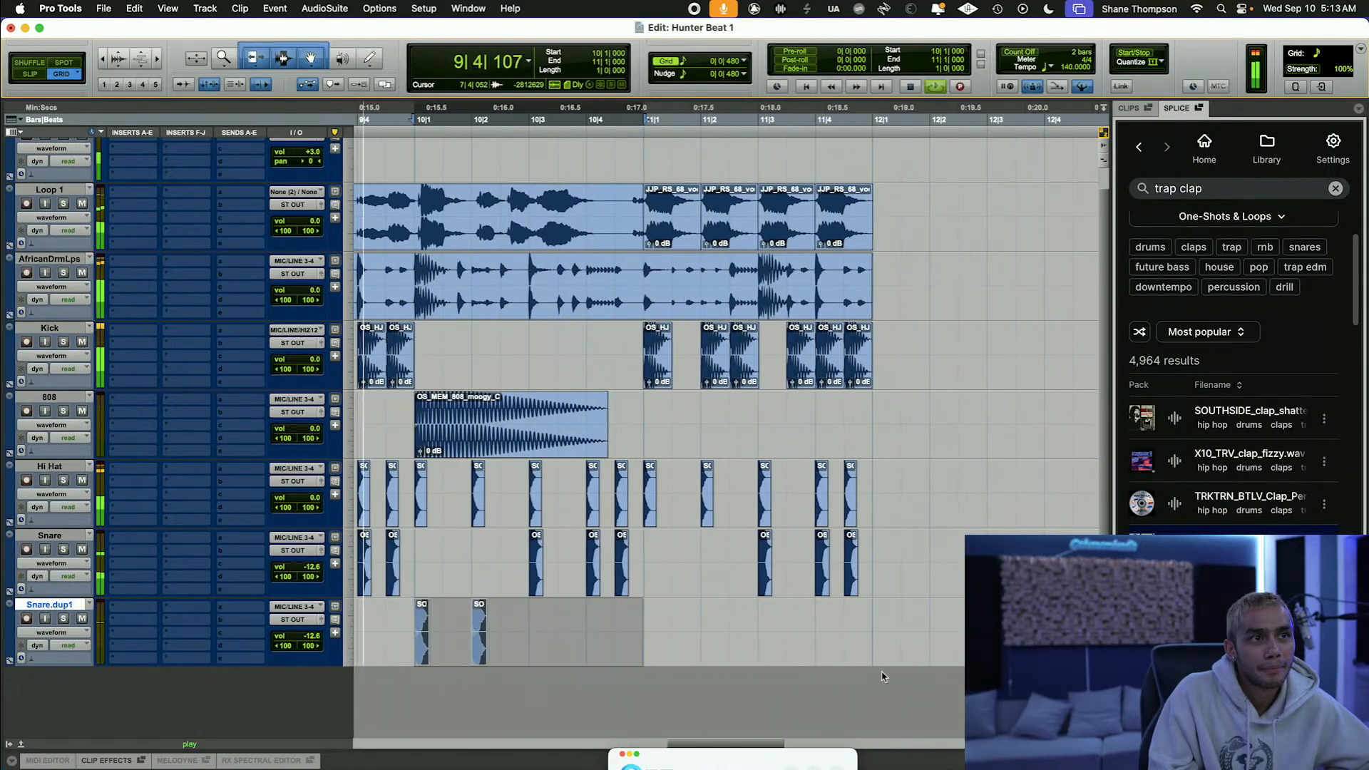
key(super+d)
key(super+bracketleft)
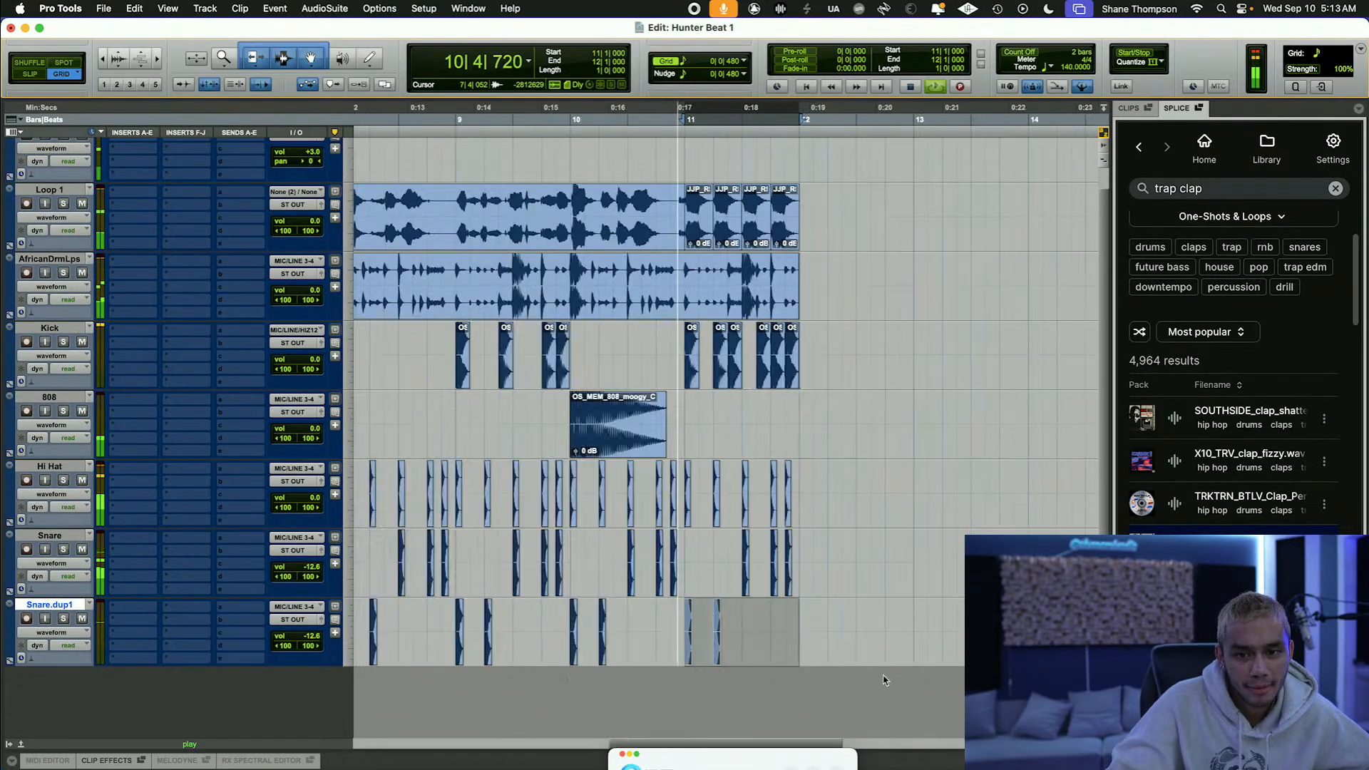
key(super+bracketleft)
scroll(760, 564, up, 1)
scroll(760, 565, left, 4)
key(space)
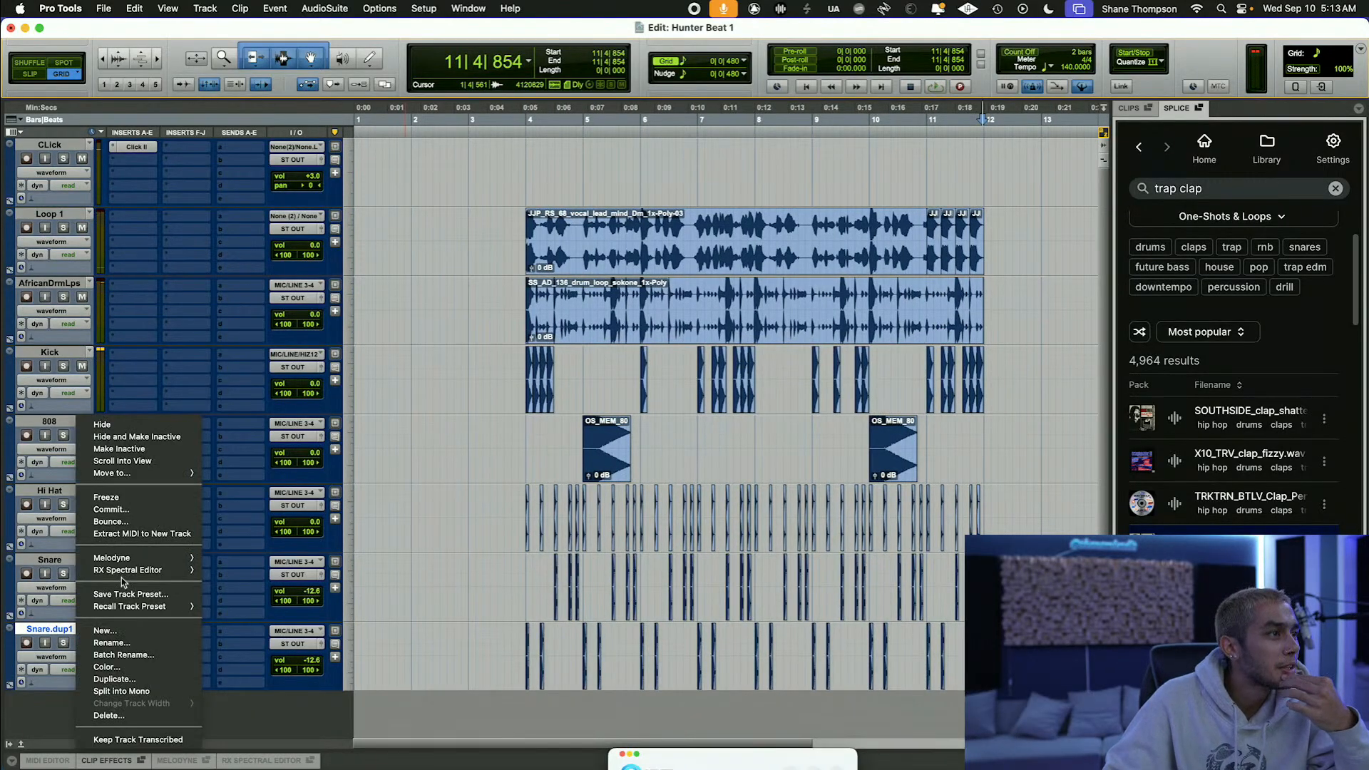
Step: Rename the Snare.dup1 track as Clap
click(114, 643)
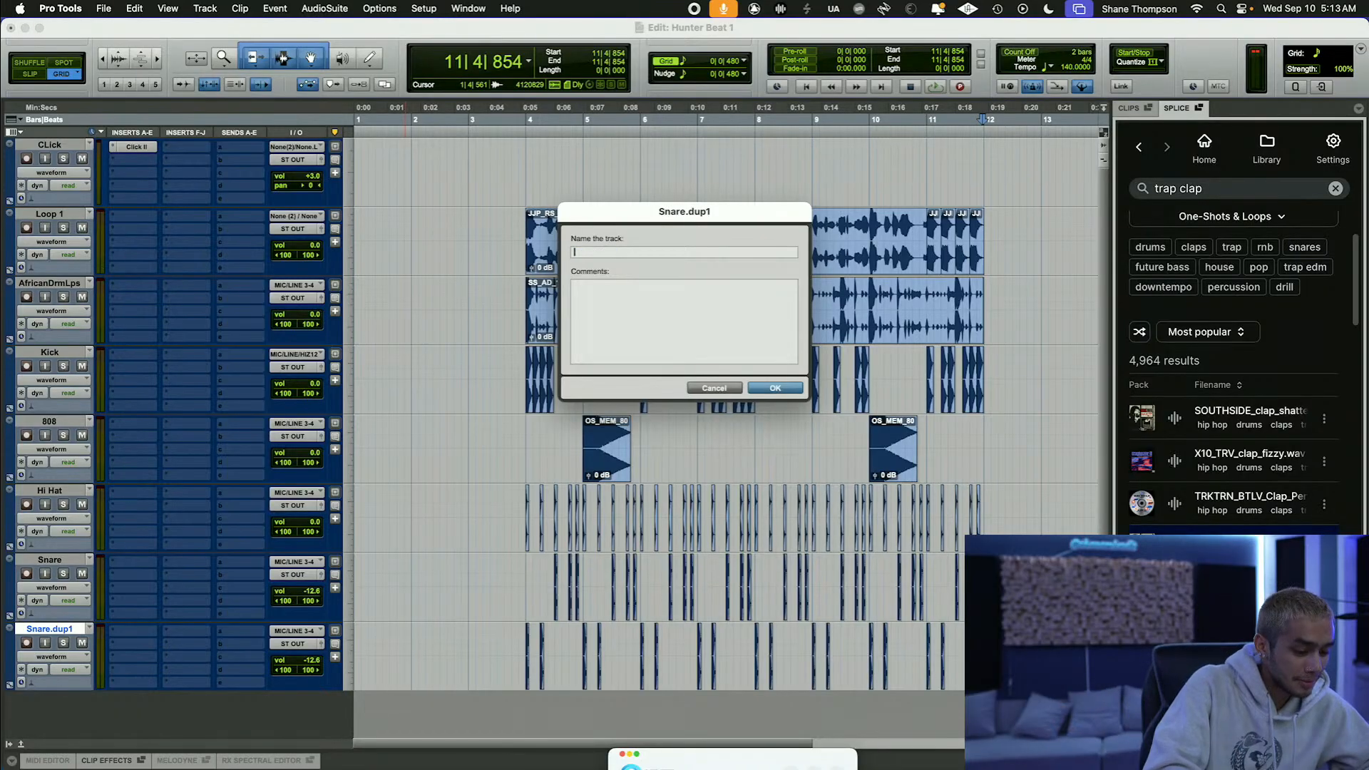
key(Return)
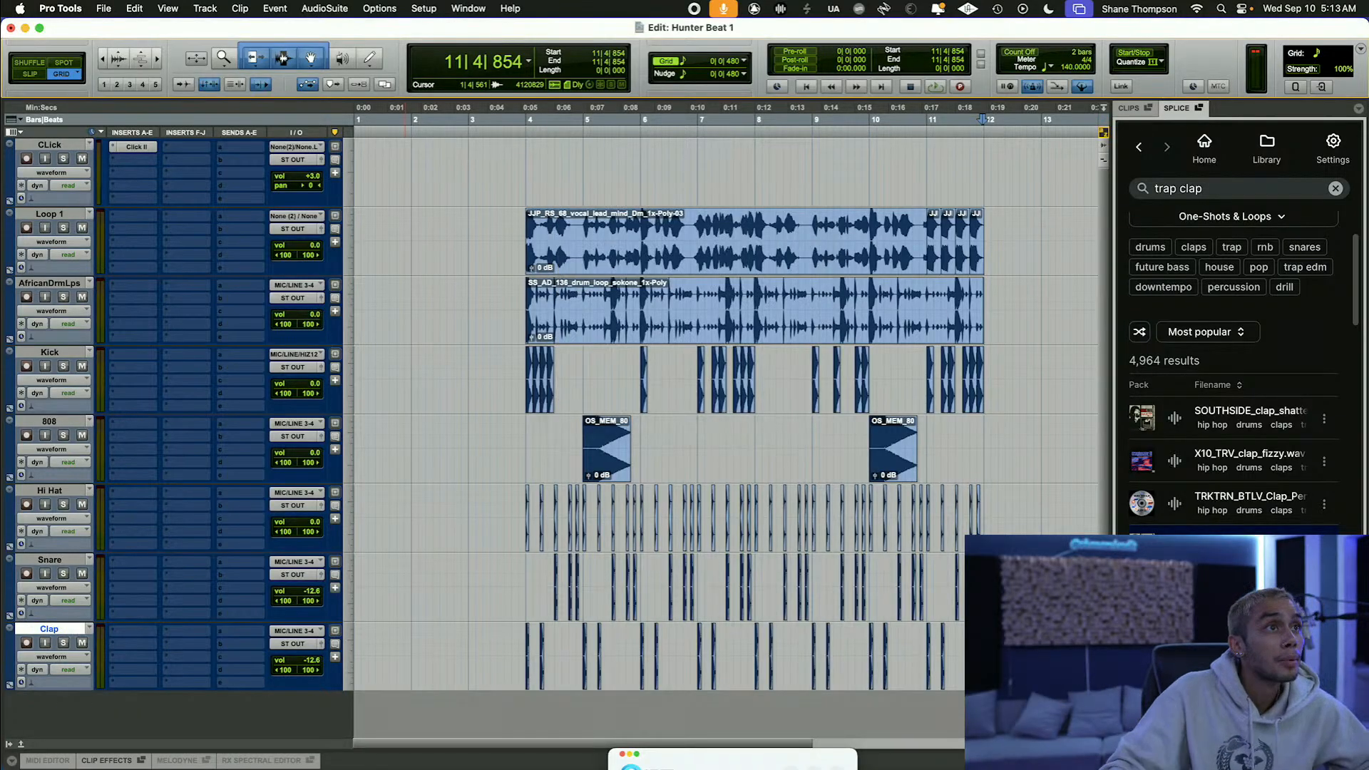
Step: Search the Splice library for "spanish guiatr loop" and audition the guitar loops in the results
click(1336, 186)
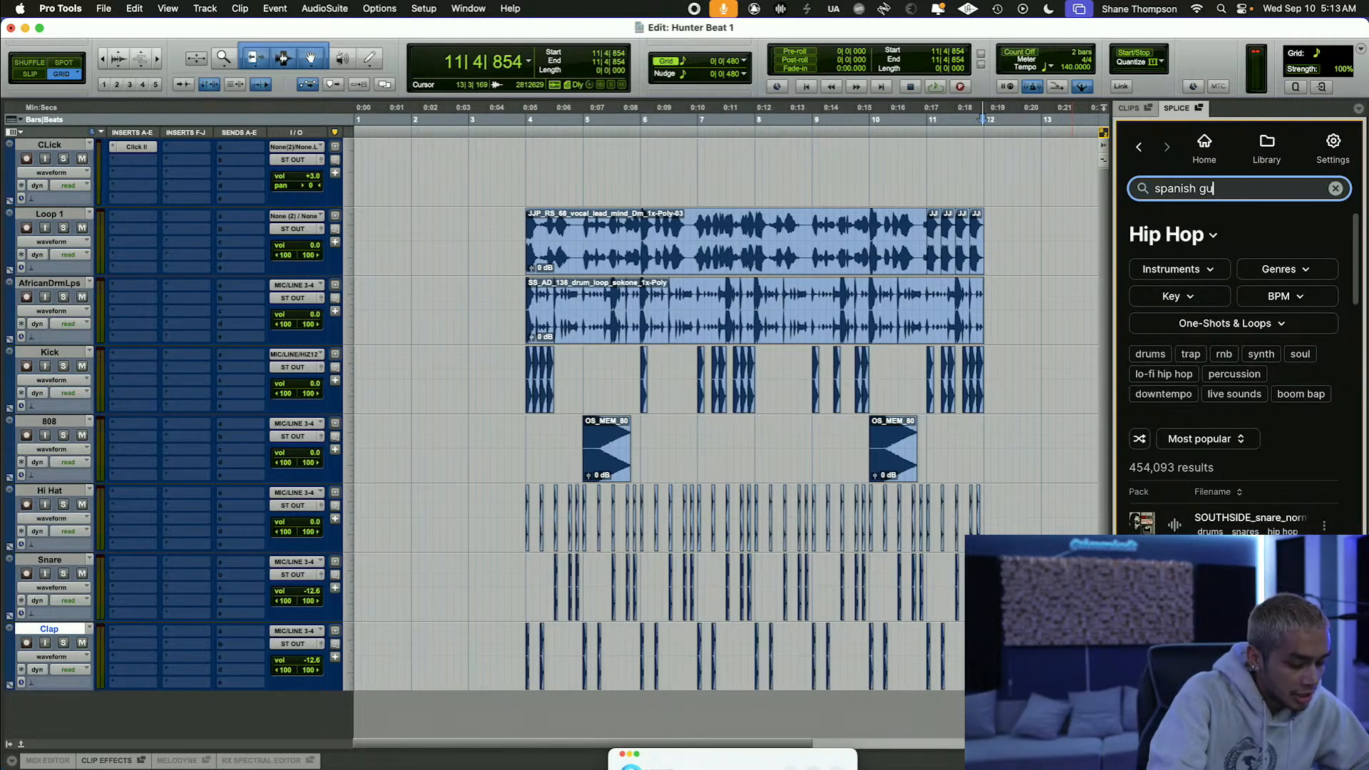
key(Return)
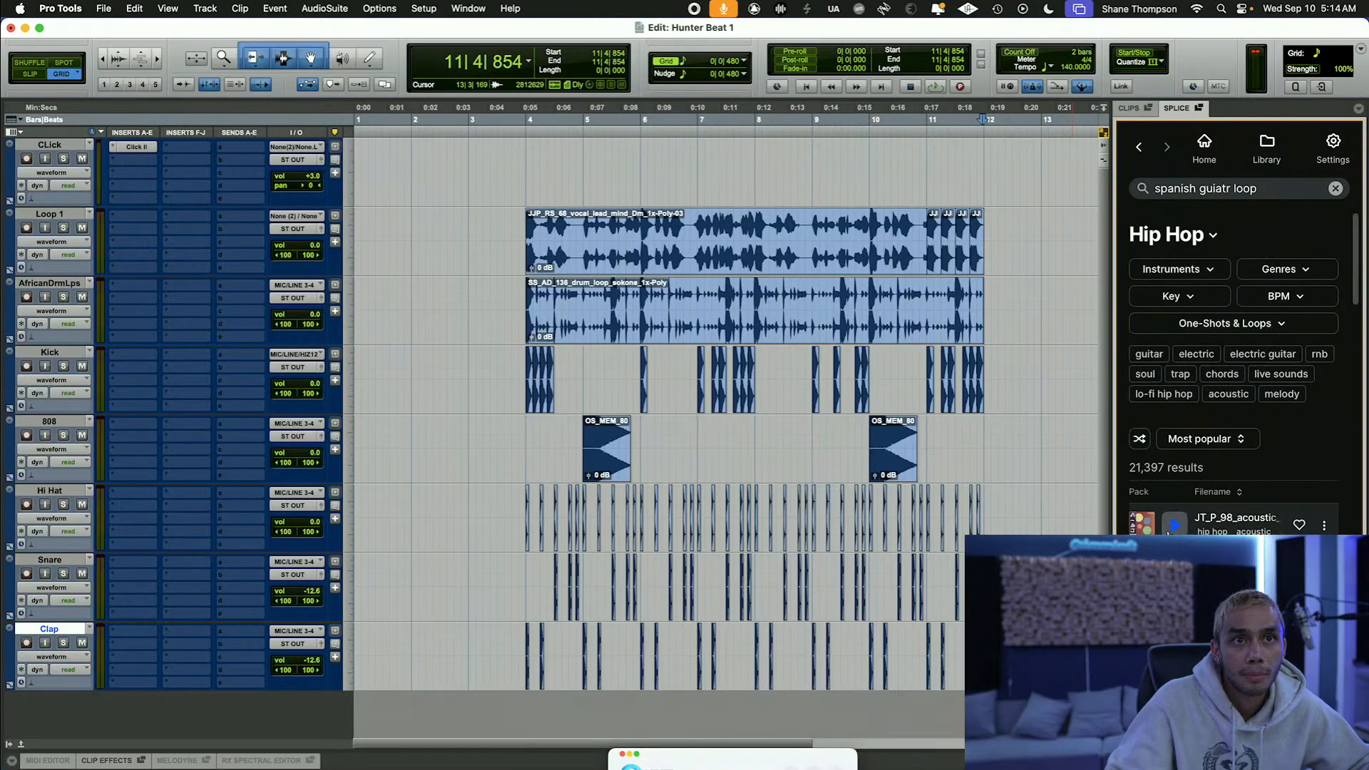
click(1168, 530)
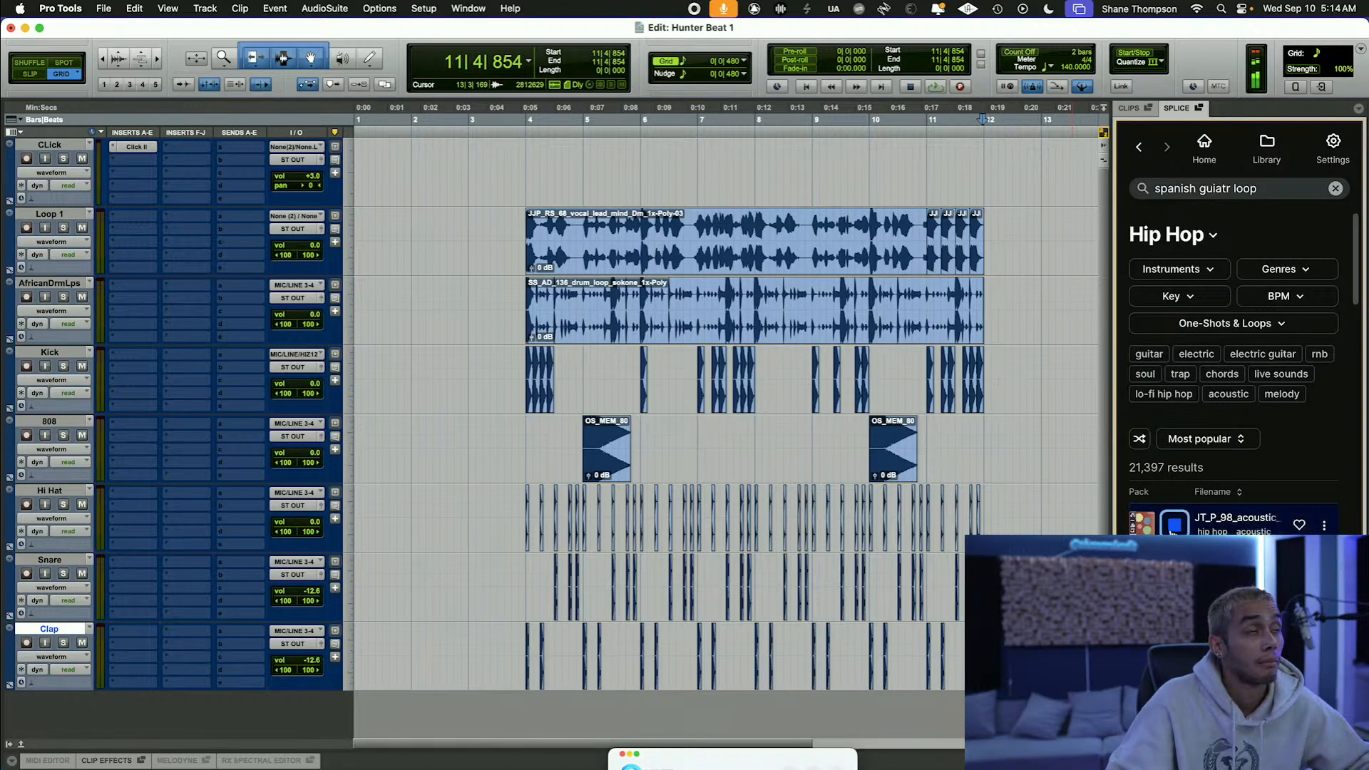
scroll(1171, 534, down, 1)
scroll(1171, 534, down, 1)
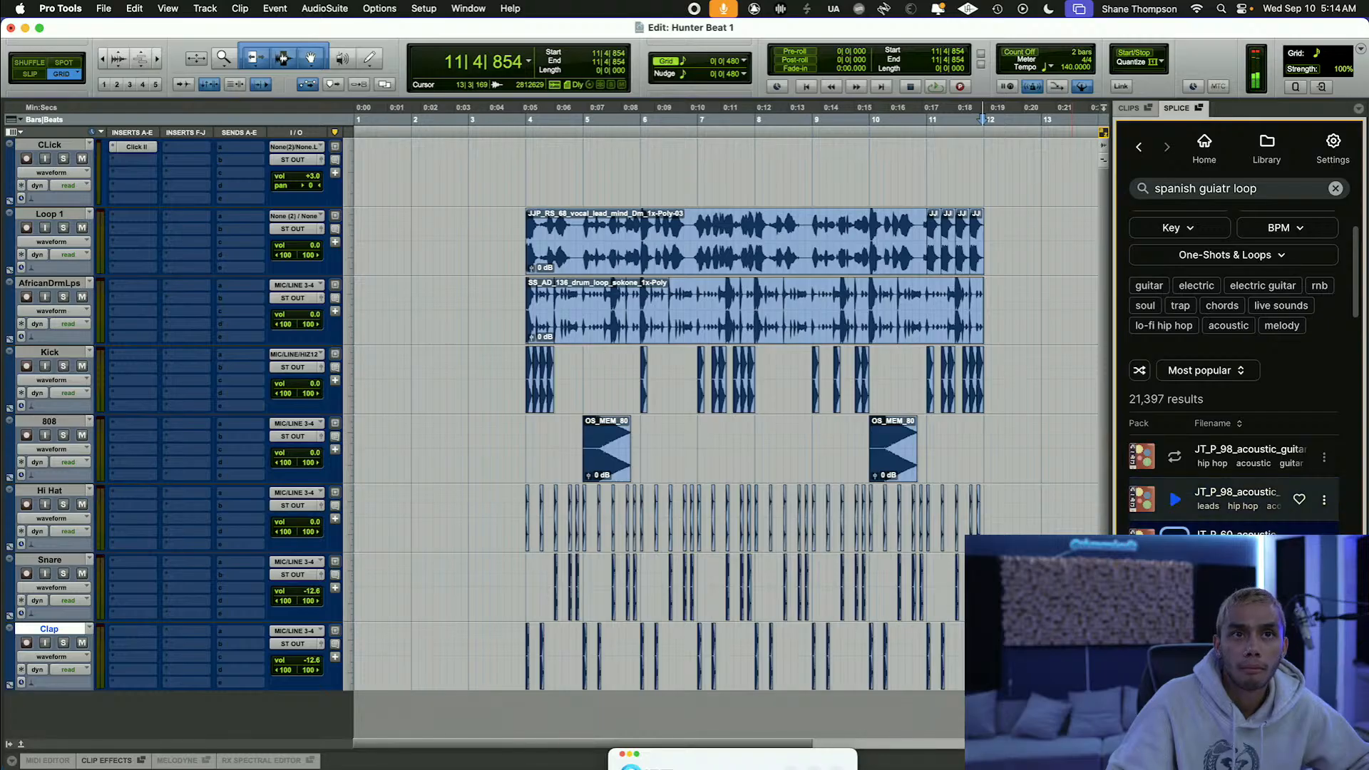
scroll(1172, 533, down, 1)
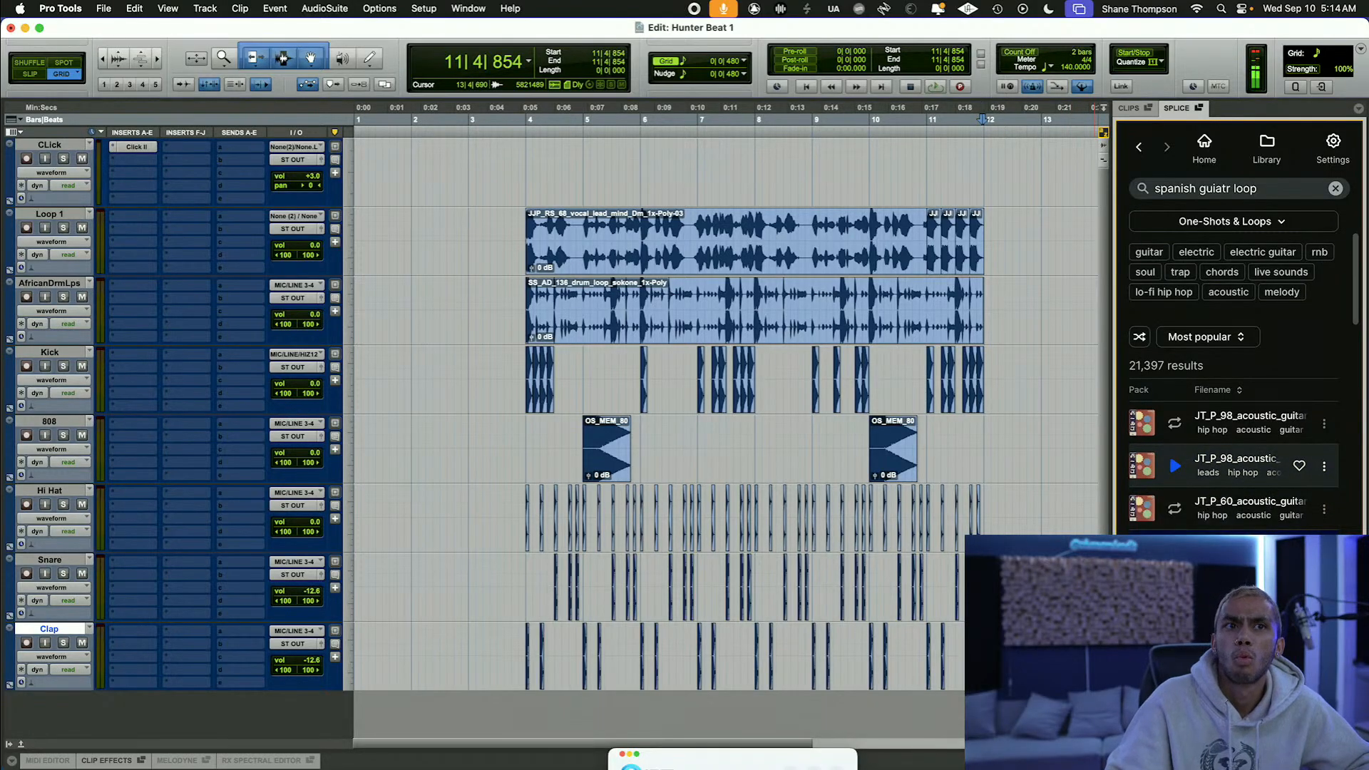
Step: Duplicate the AfricanDrmLps track without its clips, inserting the copy directly after it
right_click(70, 287)
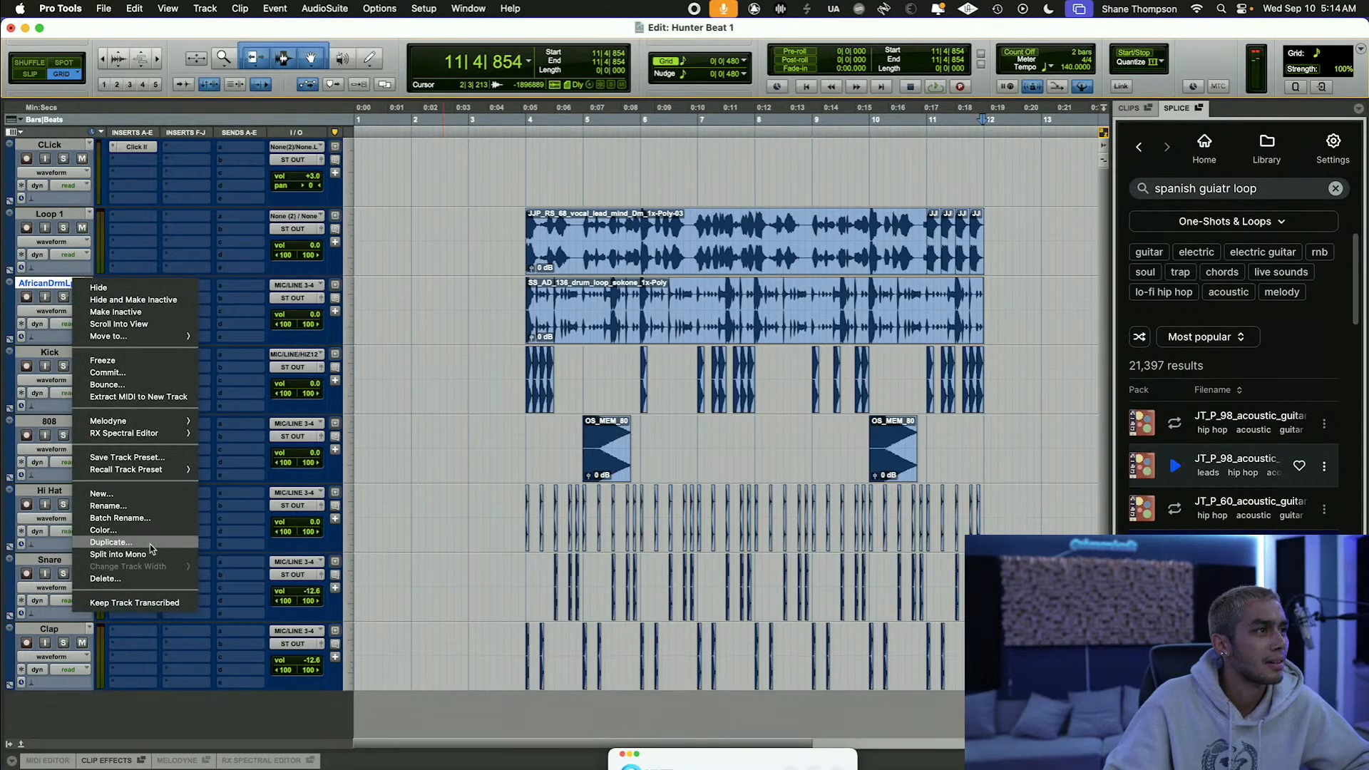
click(151, 545)
click(724, 436)
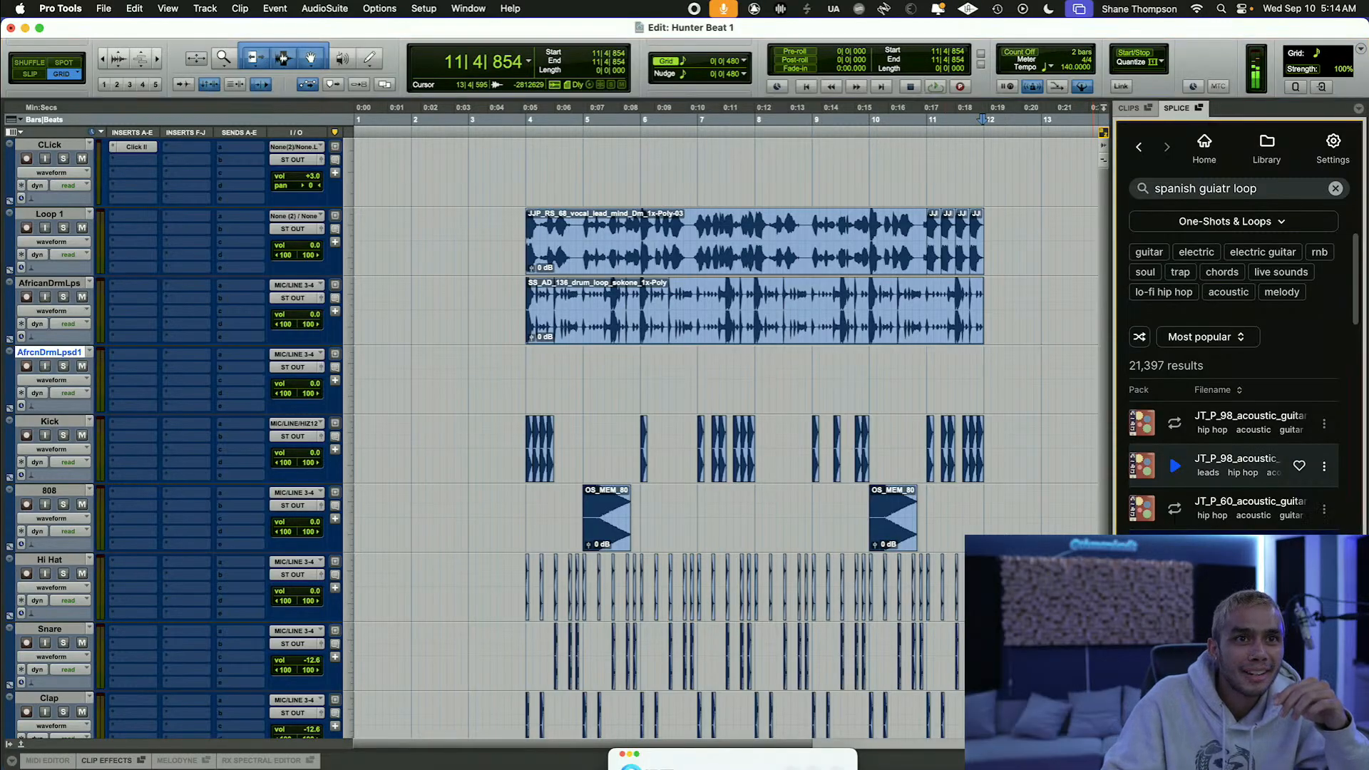
Step: Place the BB3_75 guitar stack mellow loop on the AfrcnDrmLpsd1 track at bar 4 and play the beat from bar 3
drag(1142, 508, 528, 388)
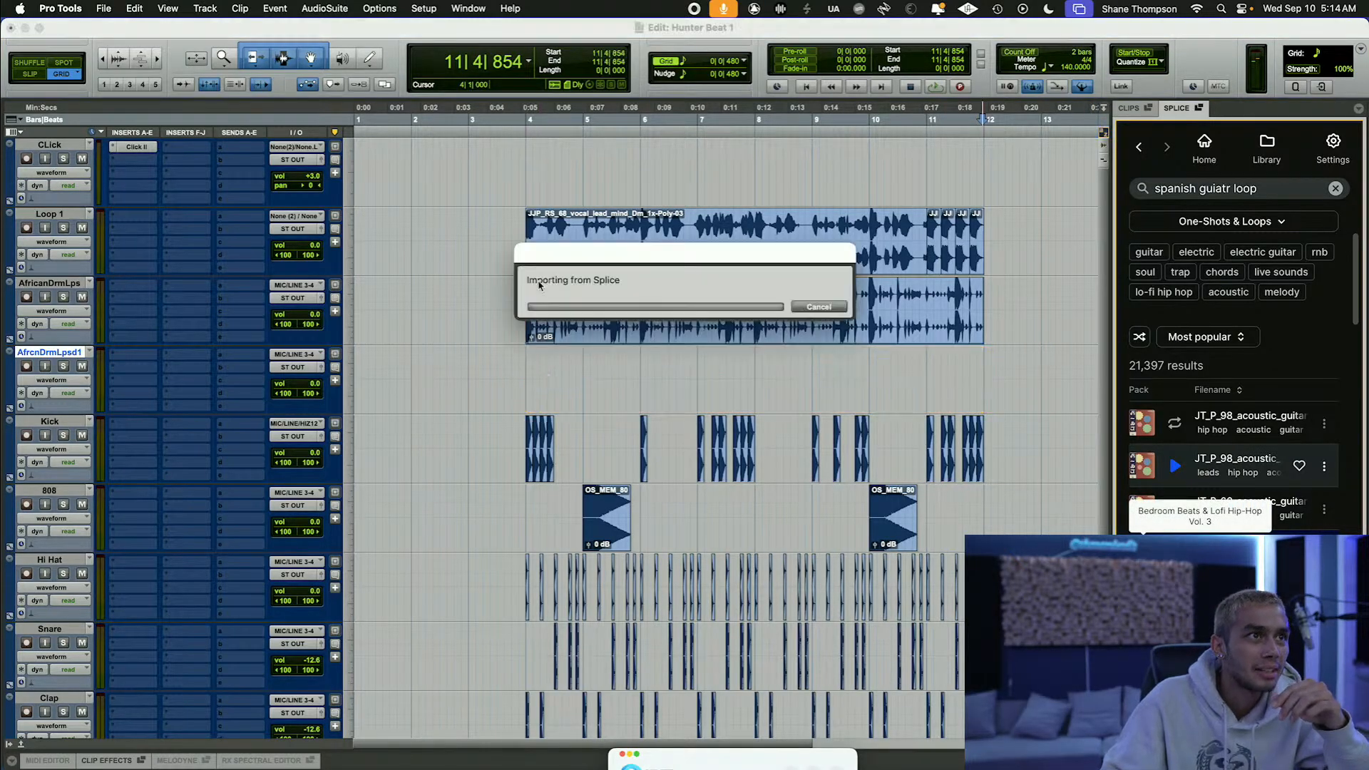
click(479, 114)
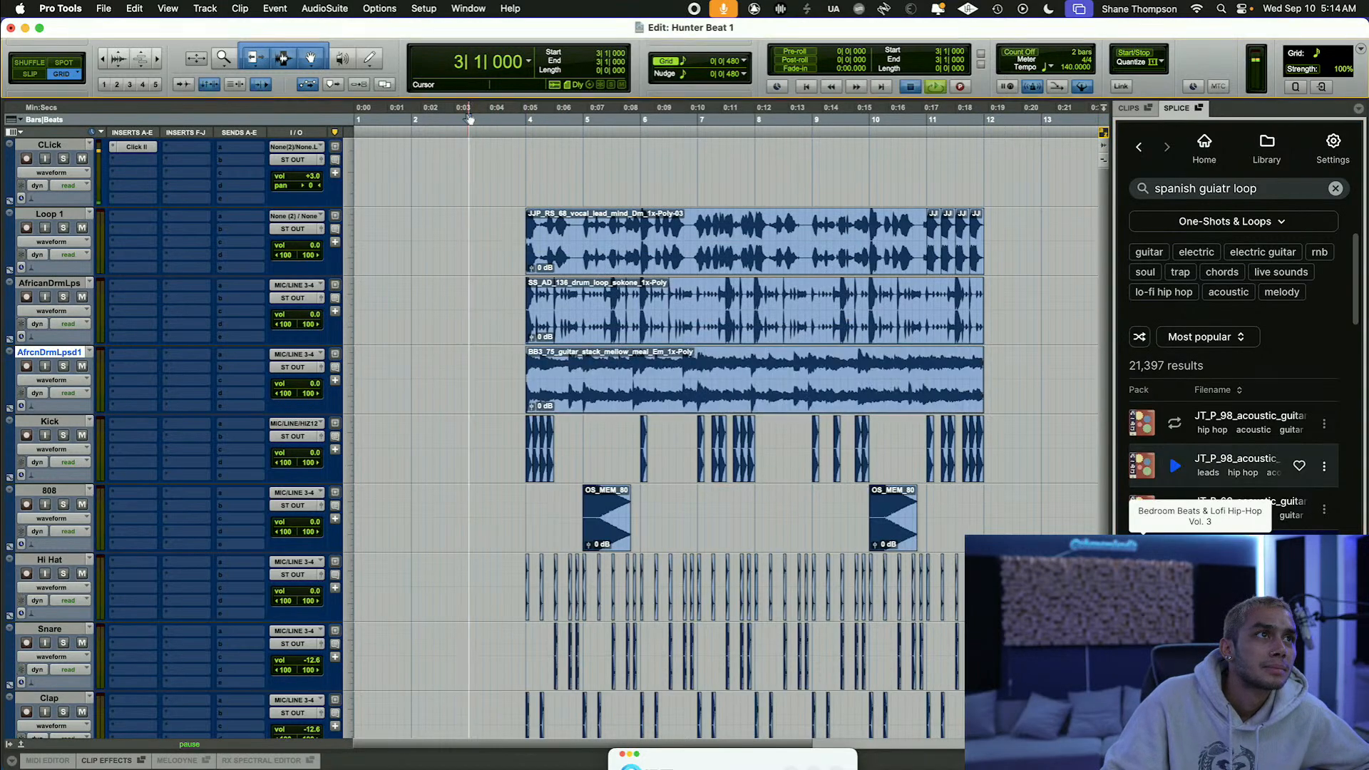
key(space)
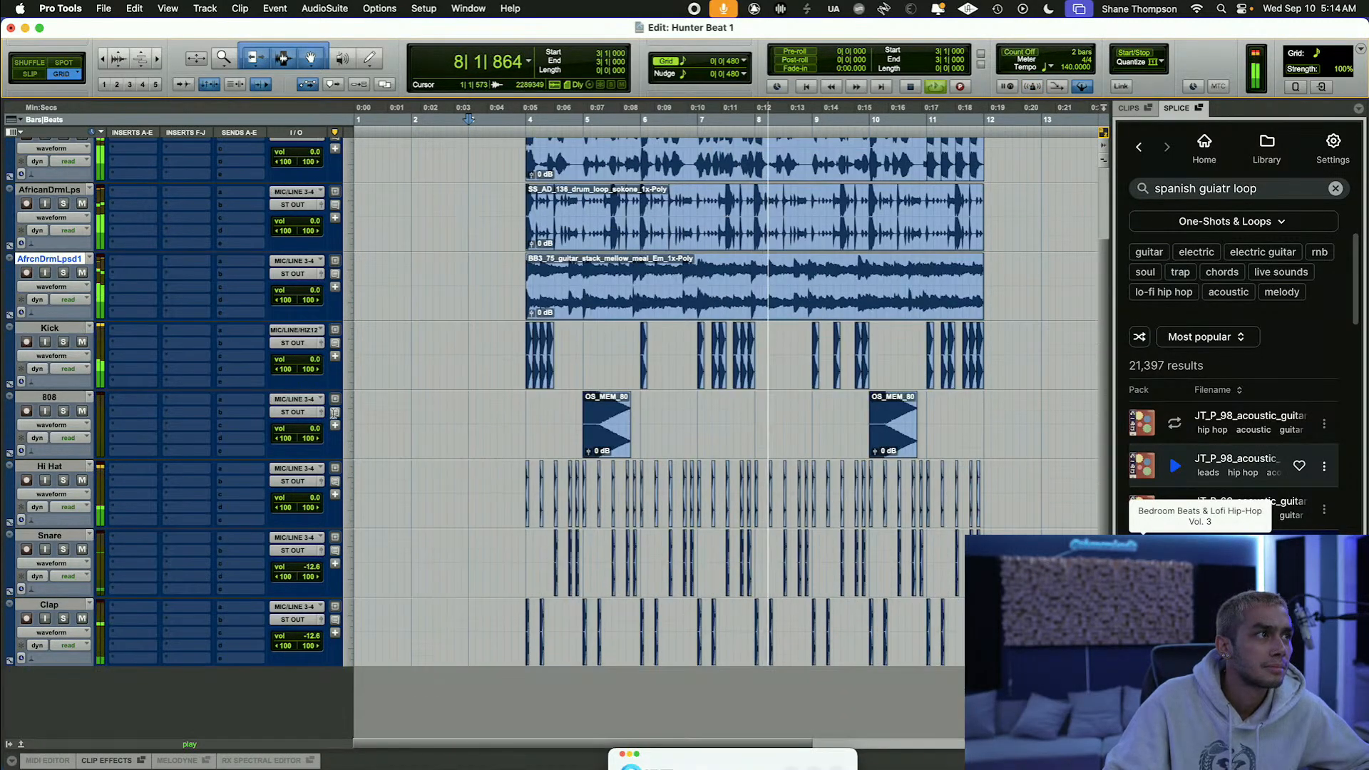
scroll(42, 330, down, 3)
key(space)
Step: Mute the Kick, 808, Hi Hat, Snare and Clap tracks together
click(41, 329)
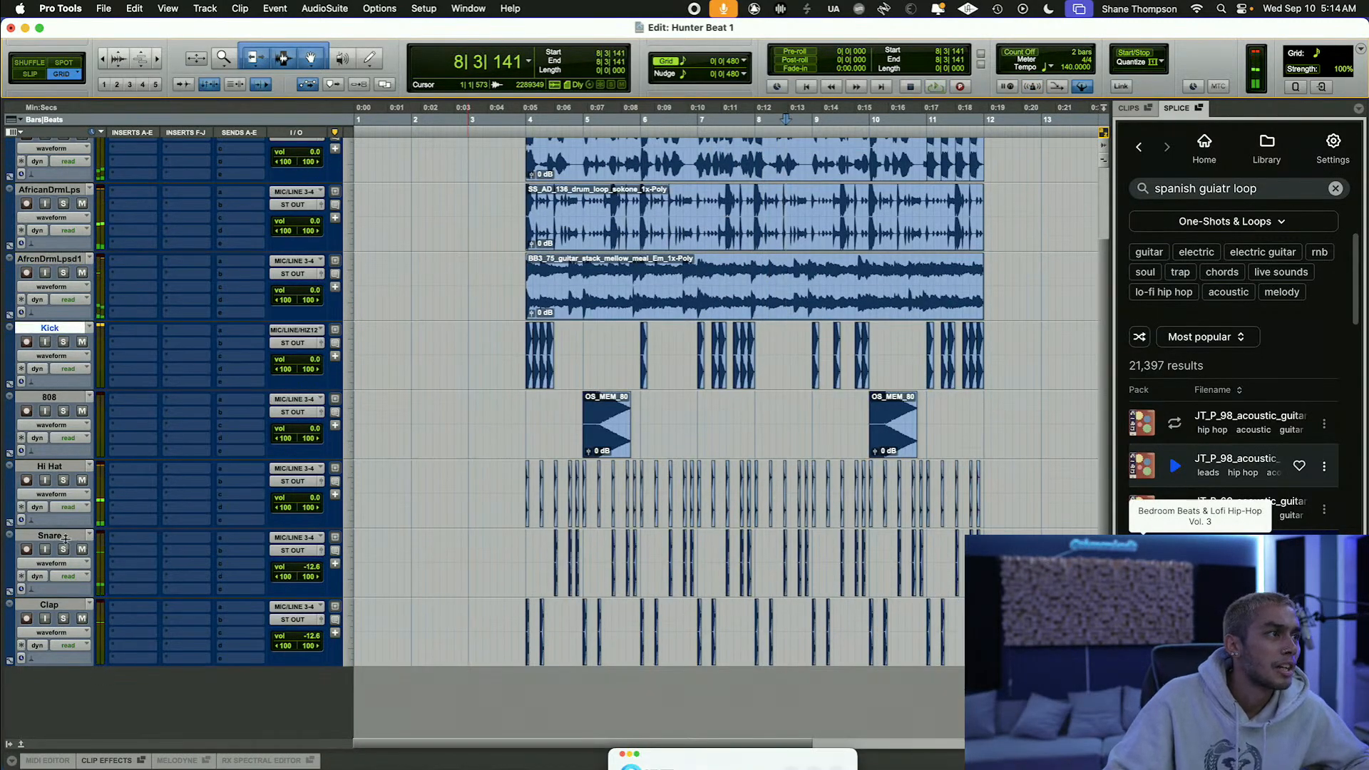
shift+click(57, 606)
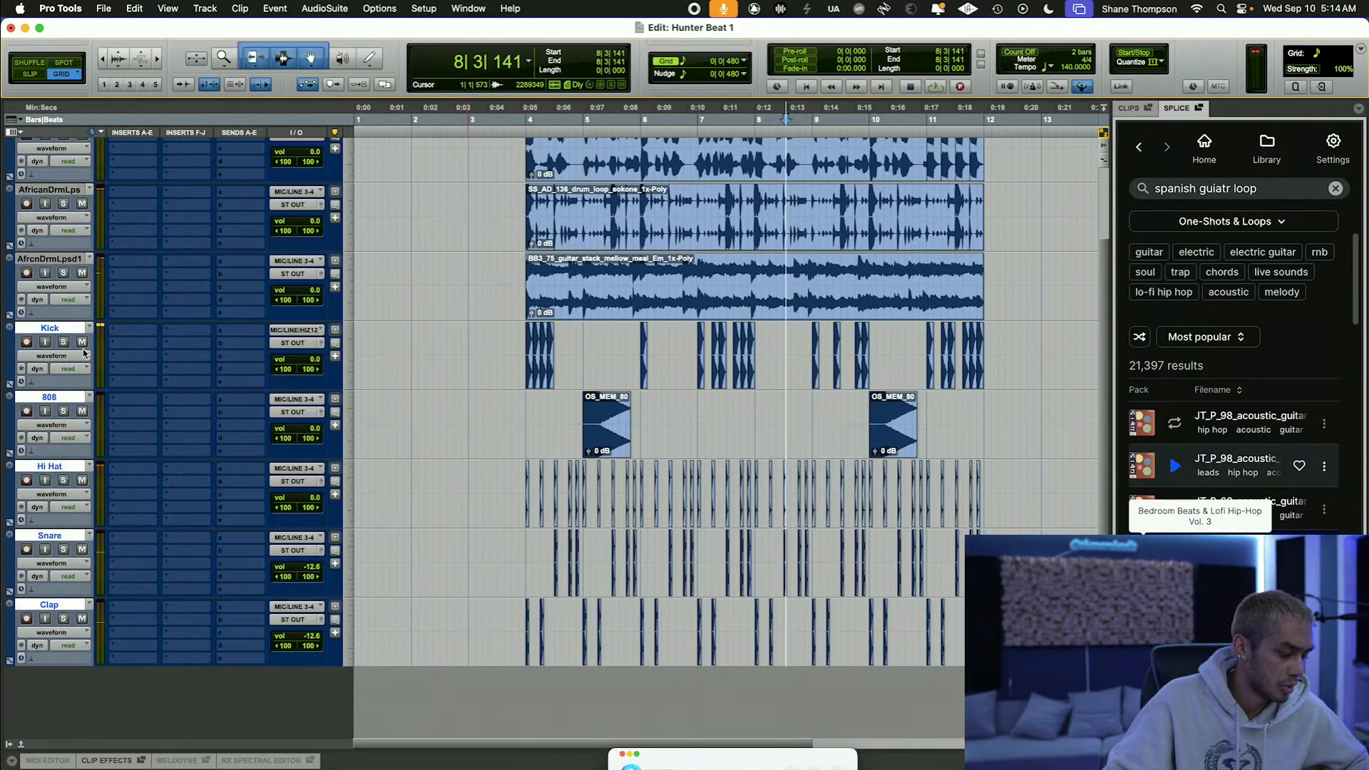
scroll(438, 364, up, 3)
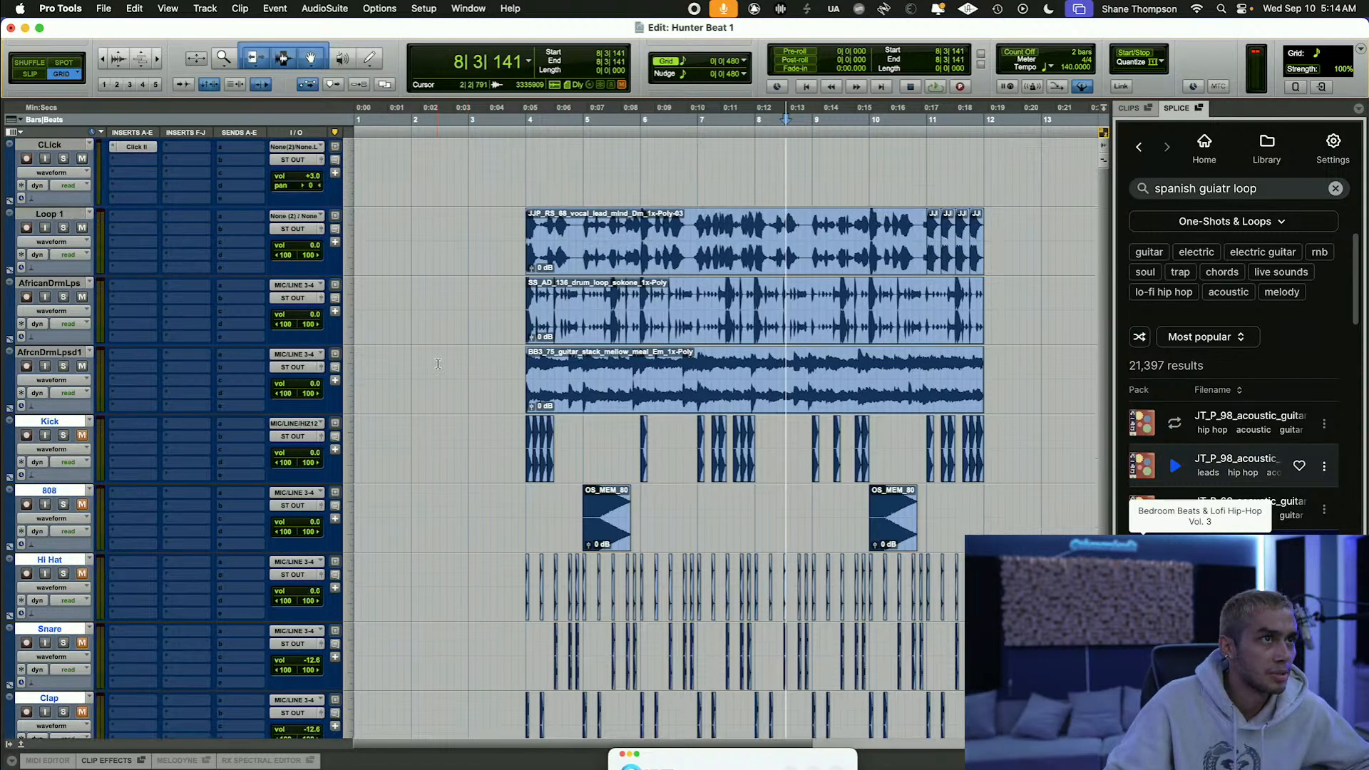
Step: Play the unmuted loops from bar 4 and delete the guitar clip from the AfrcnDrmLpsd1 track
drag(527, 125, 974, 236)
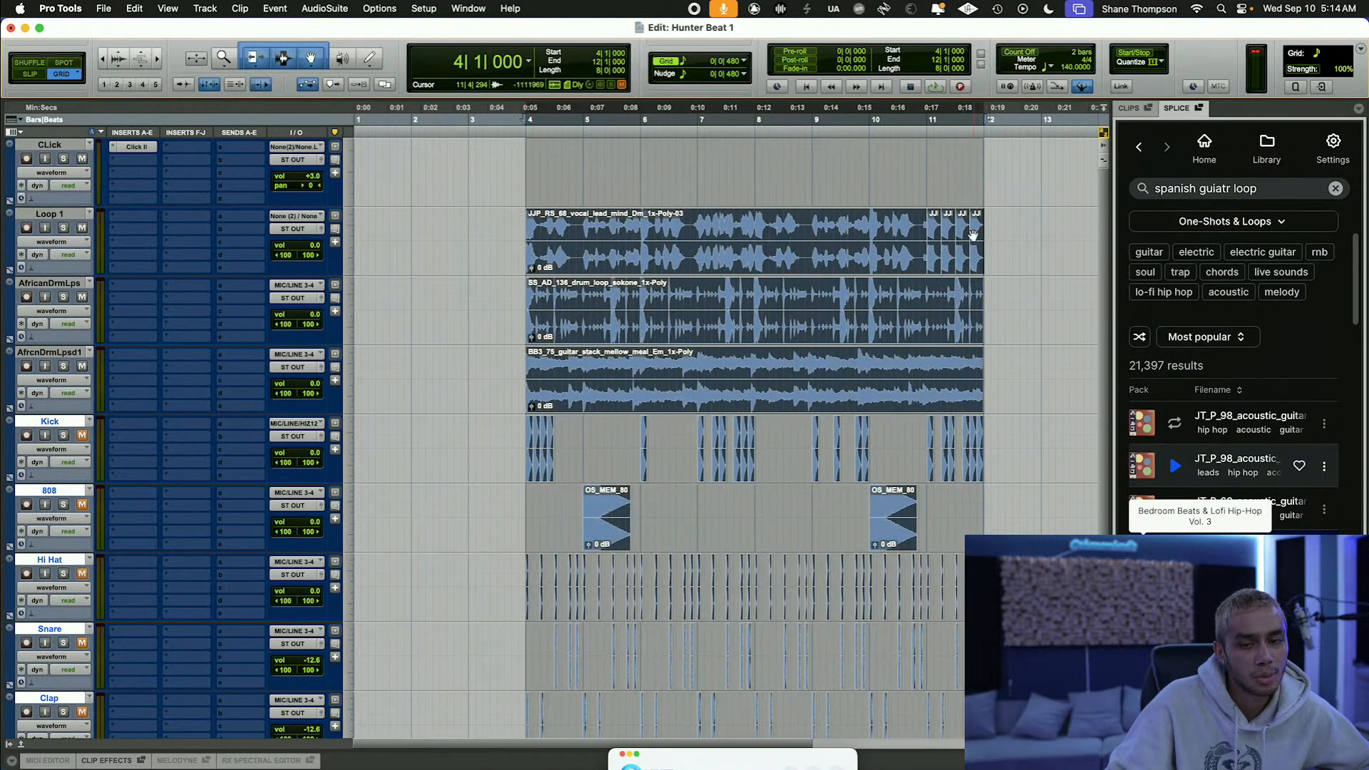
key(space)
key(space)
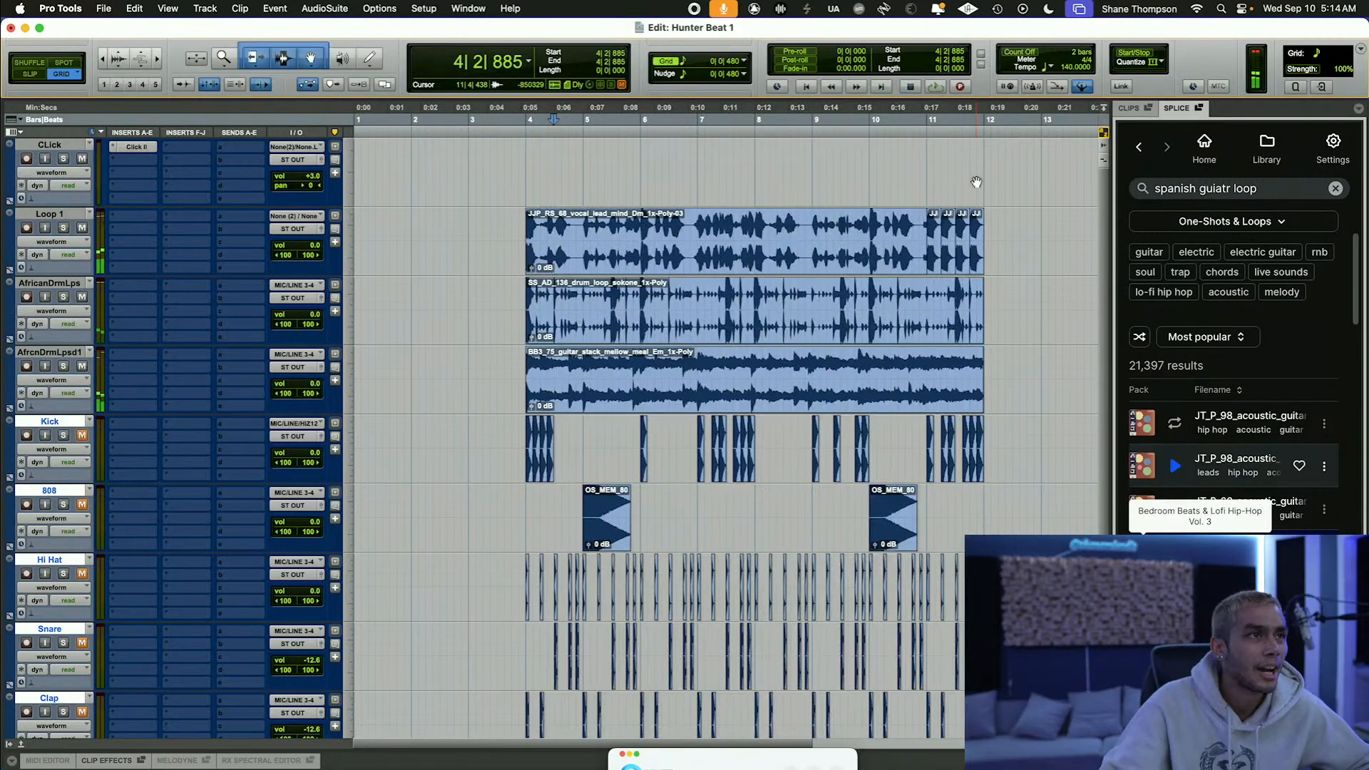
click(573, 403)
key(Delete)
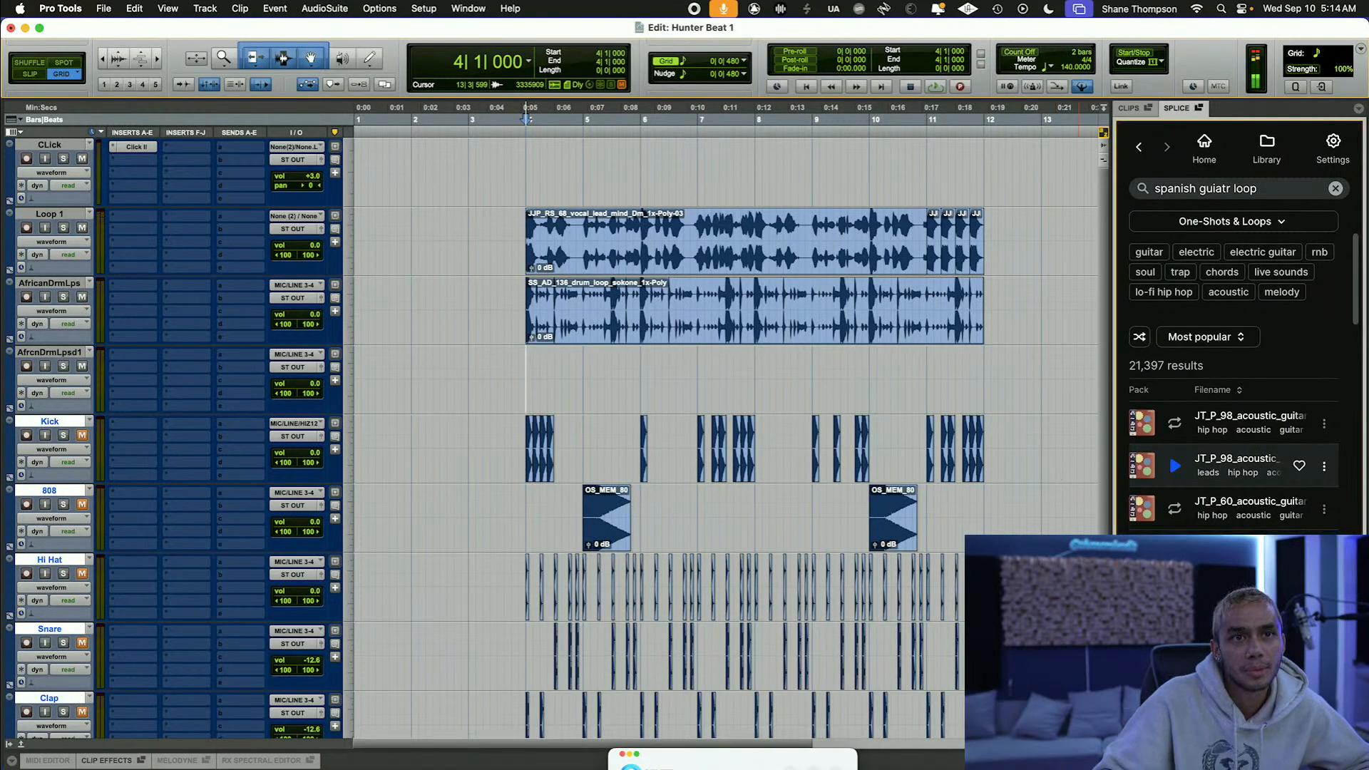
Step: Audition further guitar loops from the Splice results, including the OS_FLO_150 electric and OS_LD3_145_Dm loops
scroll(1234, 371, down, 1)
scroll(1234, 371, down, 2)
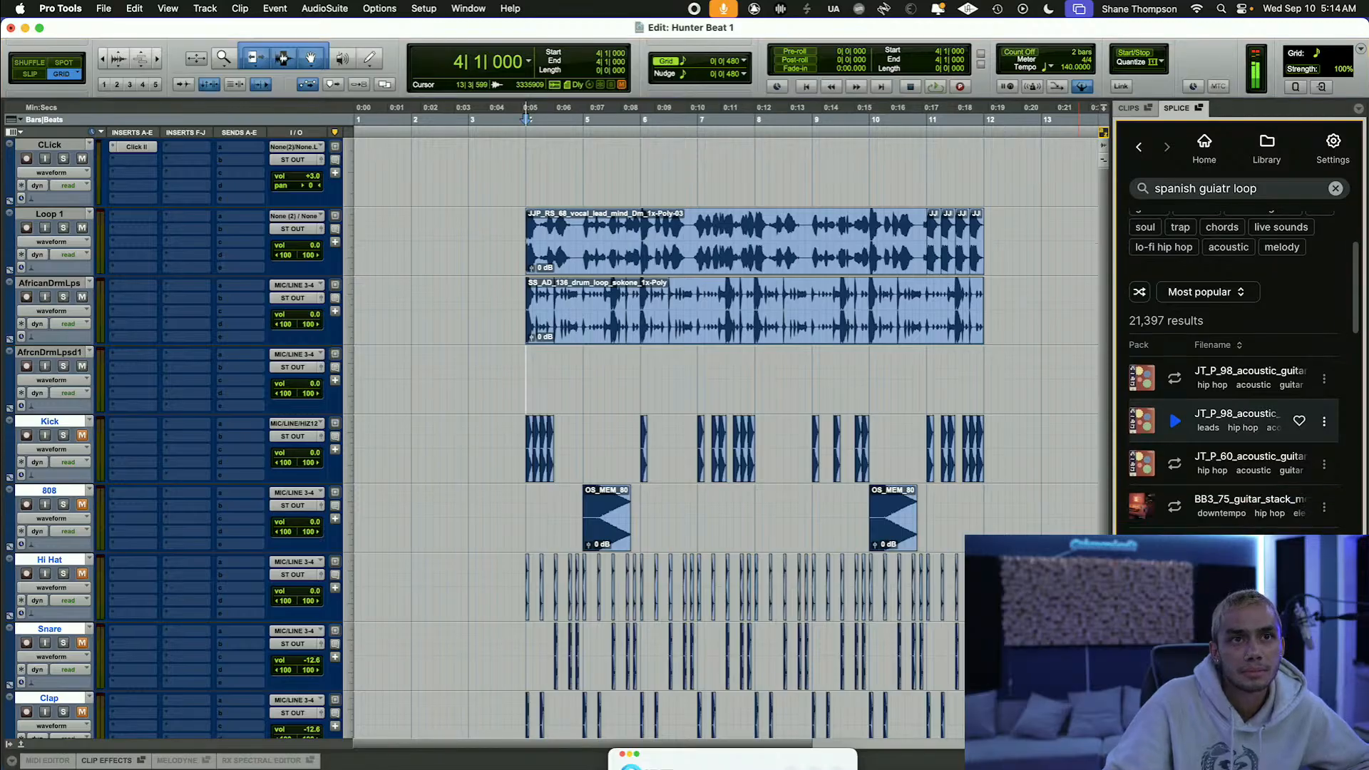
scroll(1233, 399, down, 5)
click(1175, 468)
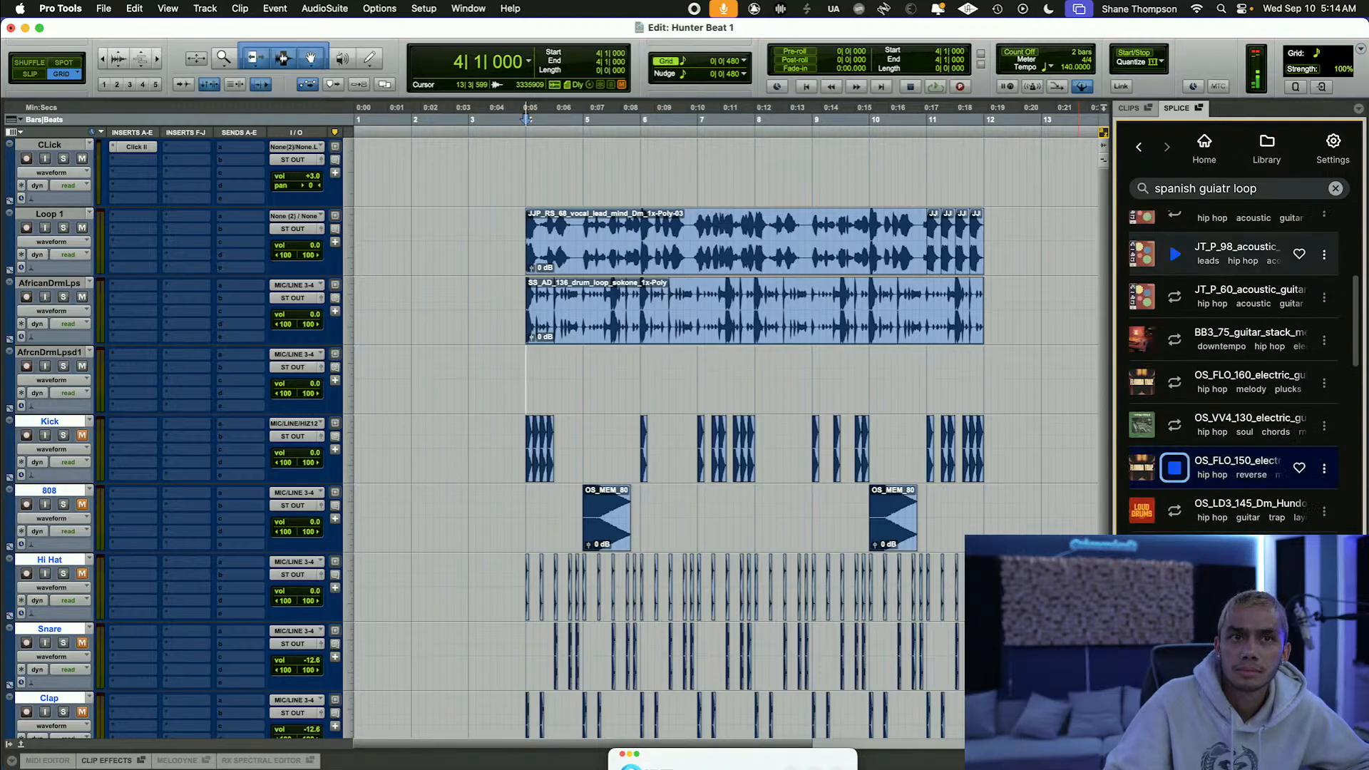
click(1176, 511)
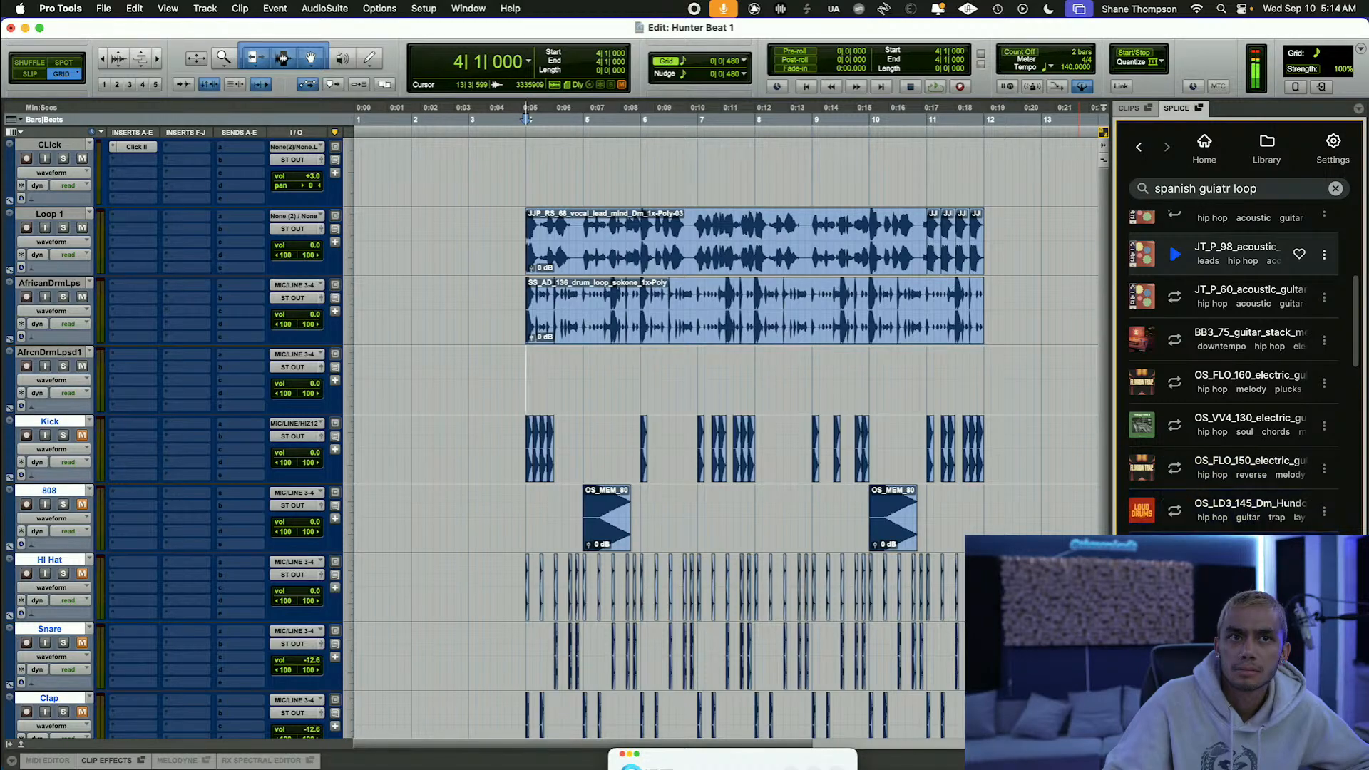
Step: Audition more of the Splice guitar loops, down to LEX_GSPBRJ_166, while playing the beat selection from bar 4 to bar 12
key(Down)
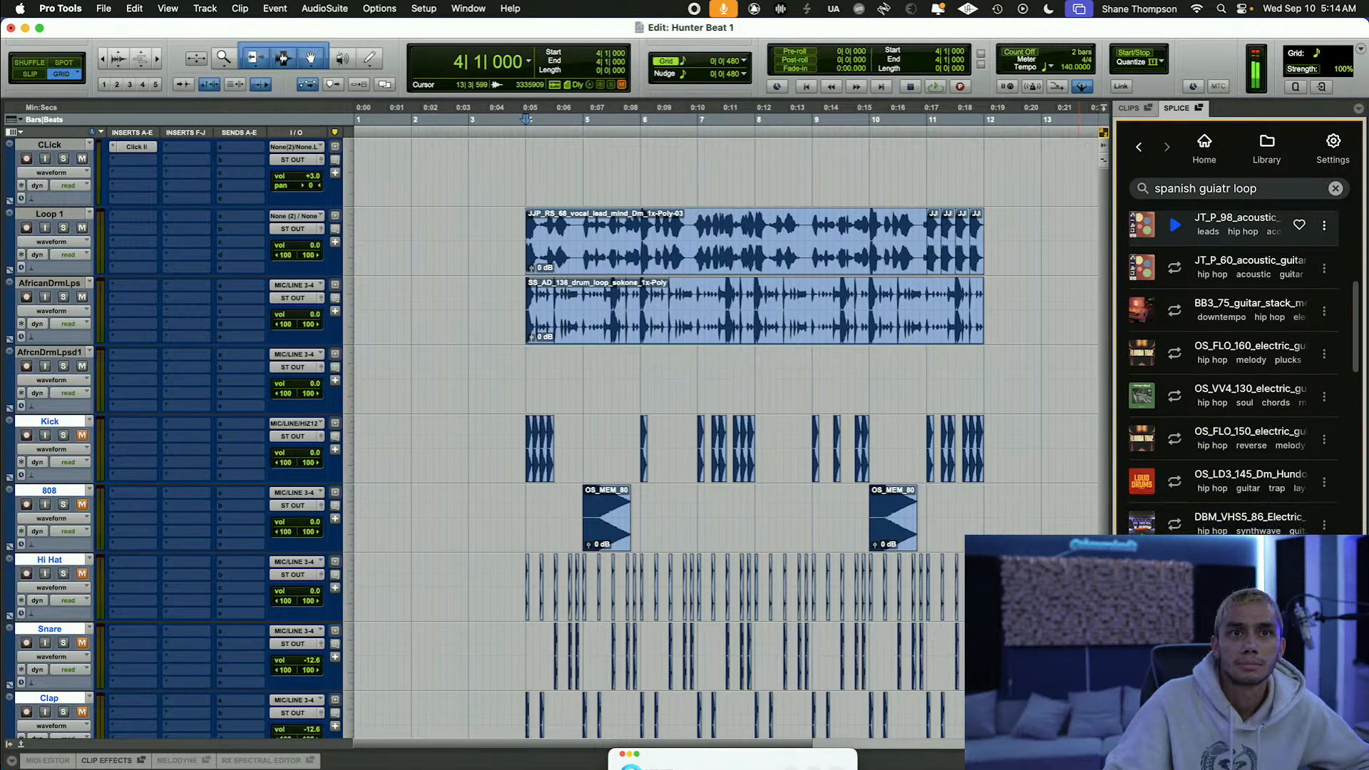
key(Down)
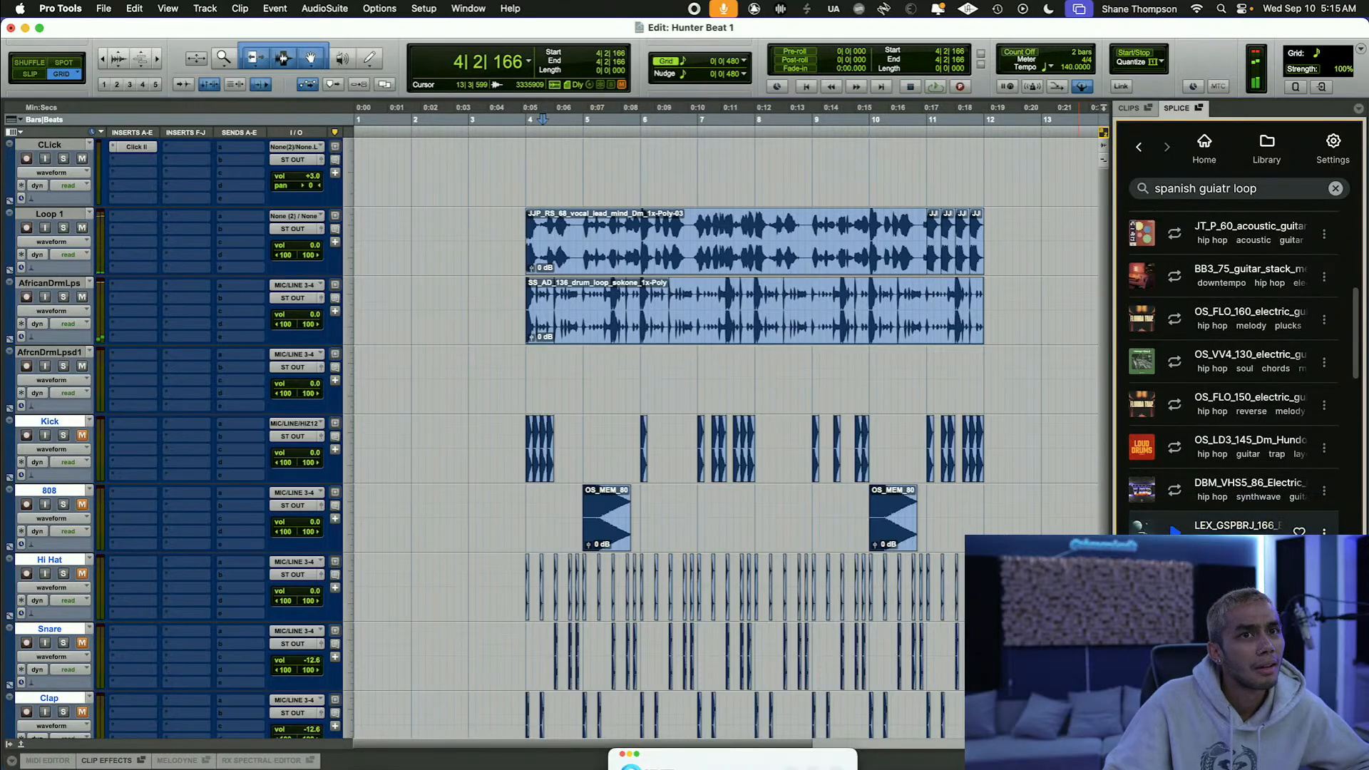
key(space)
drag(521, 220, 977, 216)
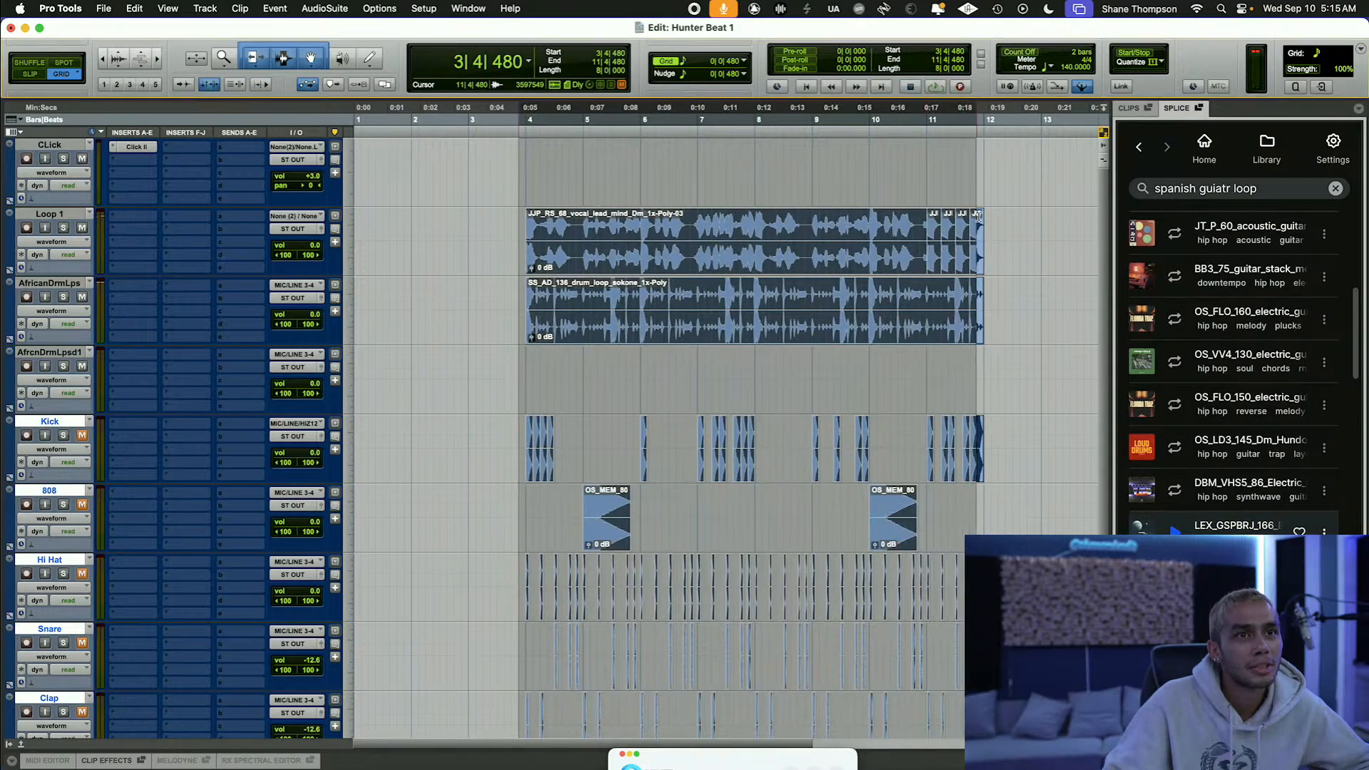
key(n)
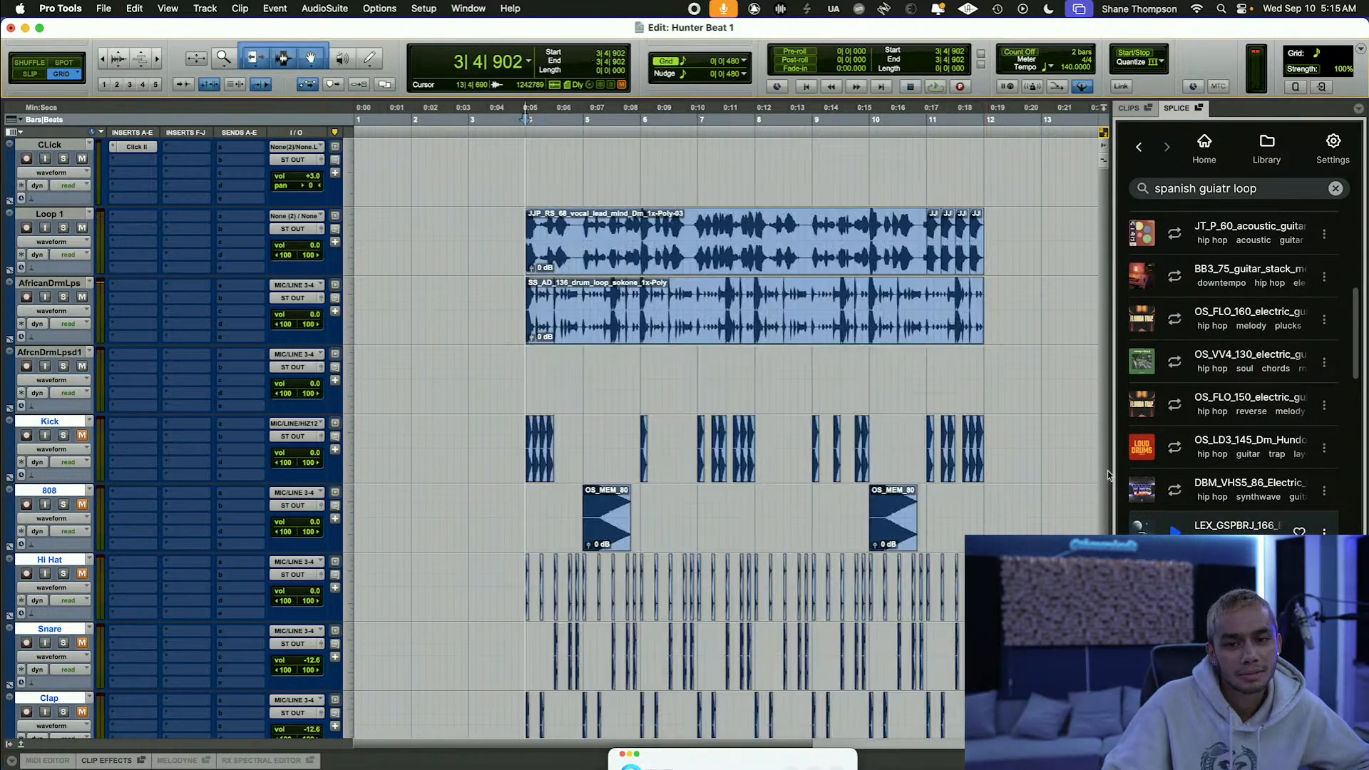
key(space)
key(space)
drag(981, 115, 531, 239)
key(space)
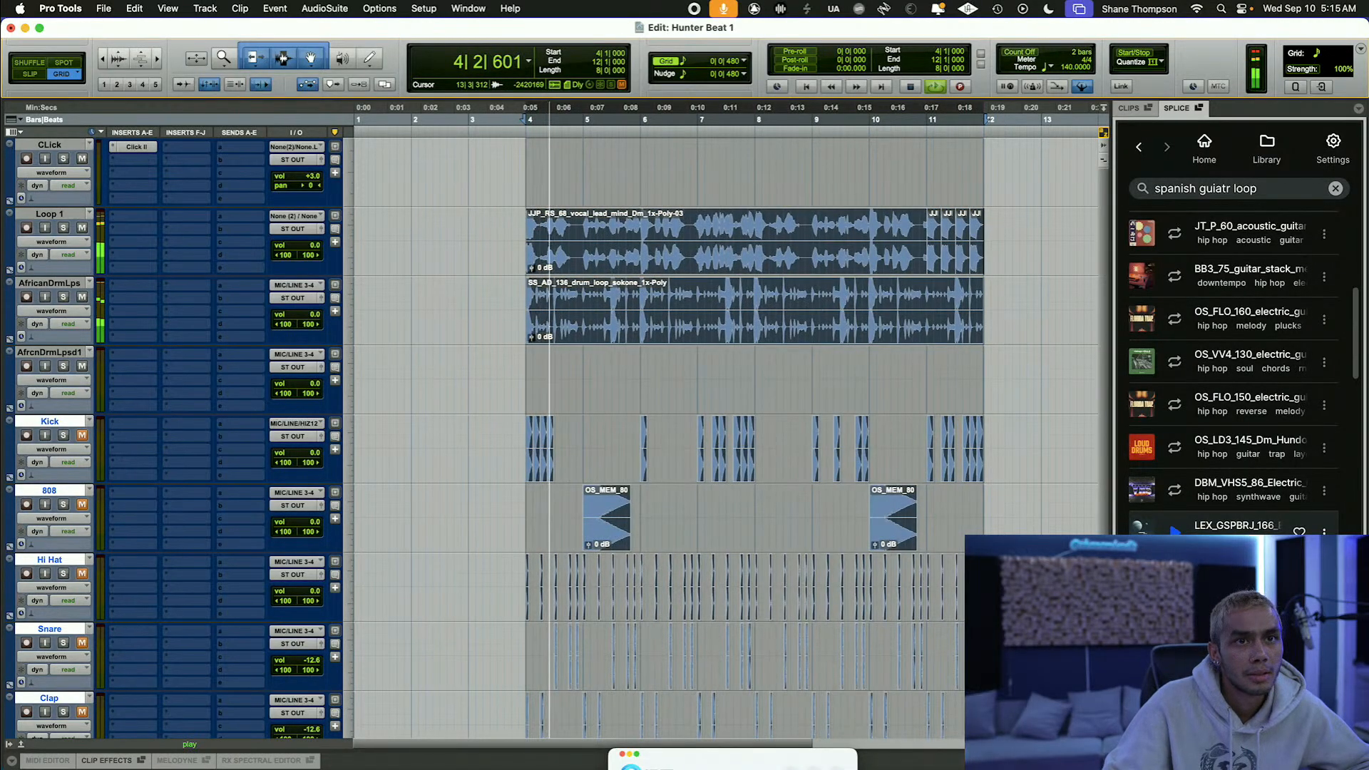
scroll(1234, 371, down, 2)
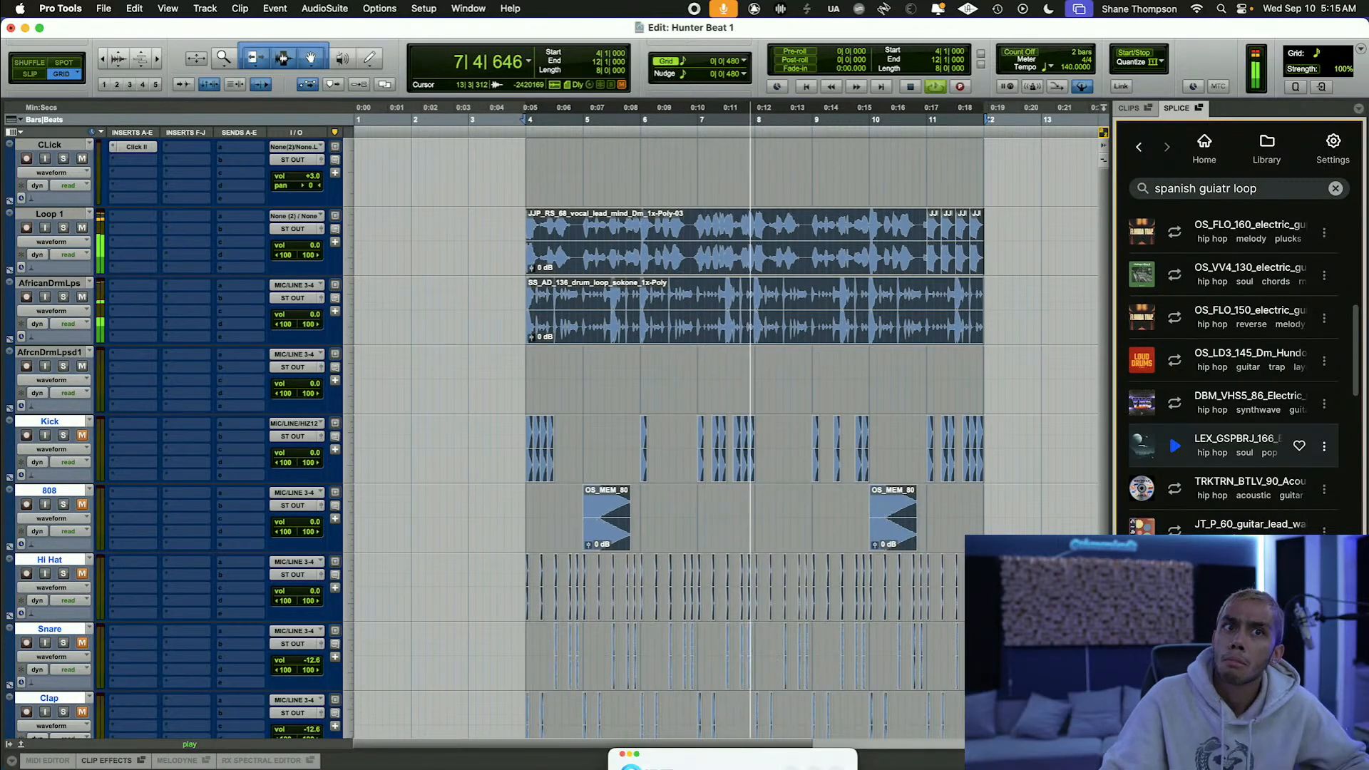
key(space)
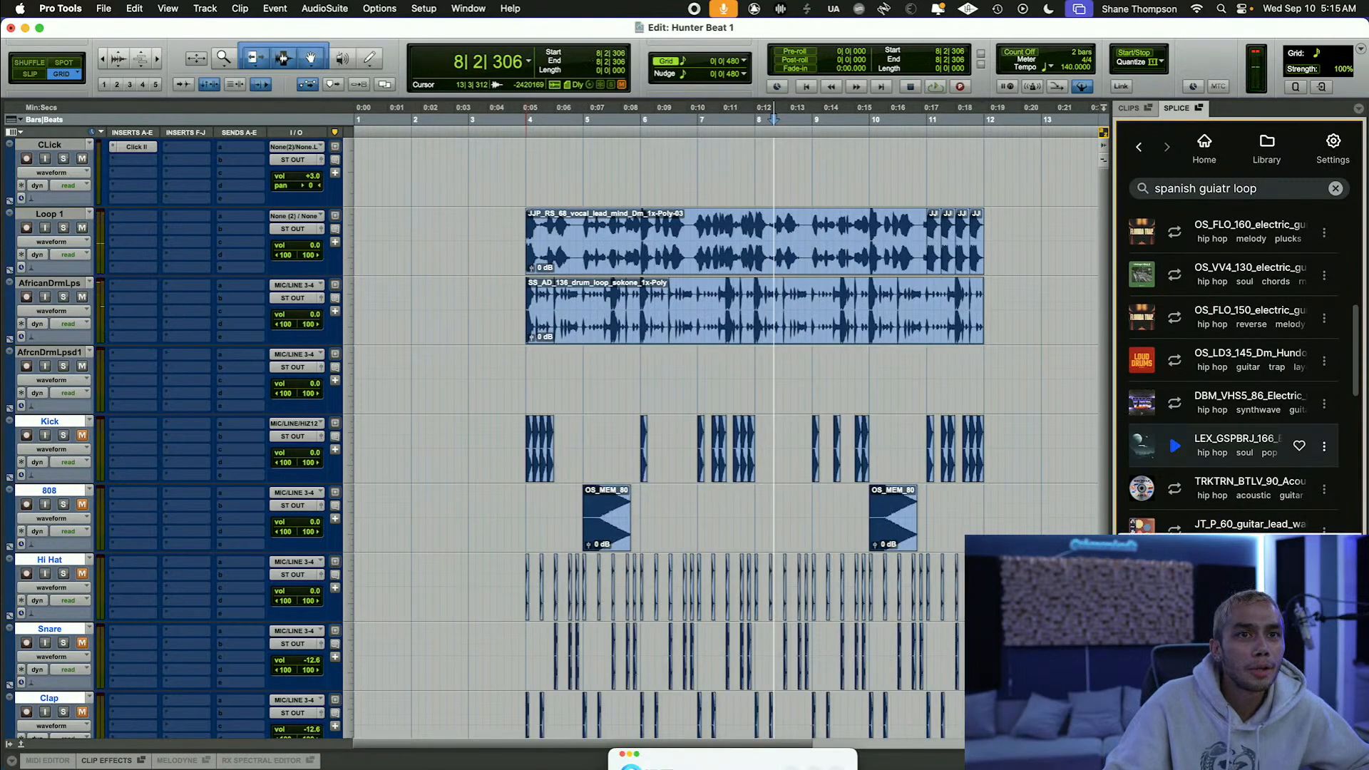
Step: Place the RKU_TG_124 electric guitar time flies loop on the AfrcnDrmLpsd1 track at bar 4 and play from bar 3
drag(1141, 446, 526, 386)
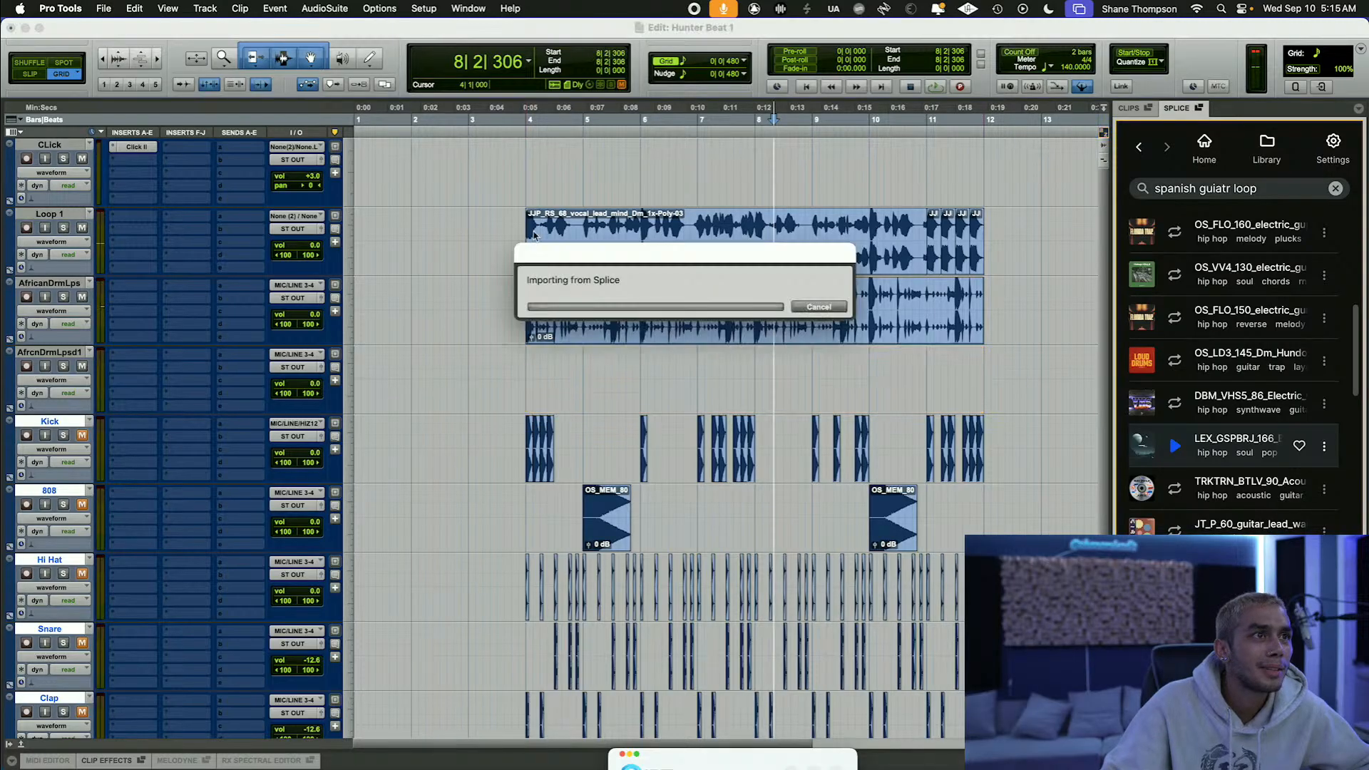
click(467, 116)
key(space)
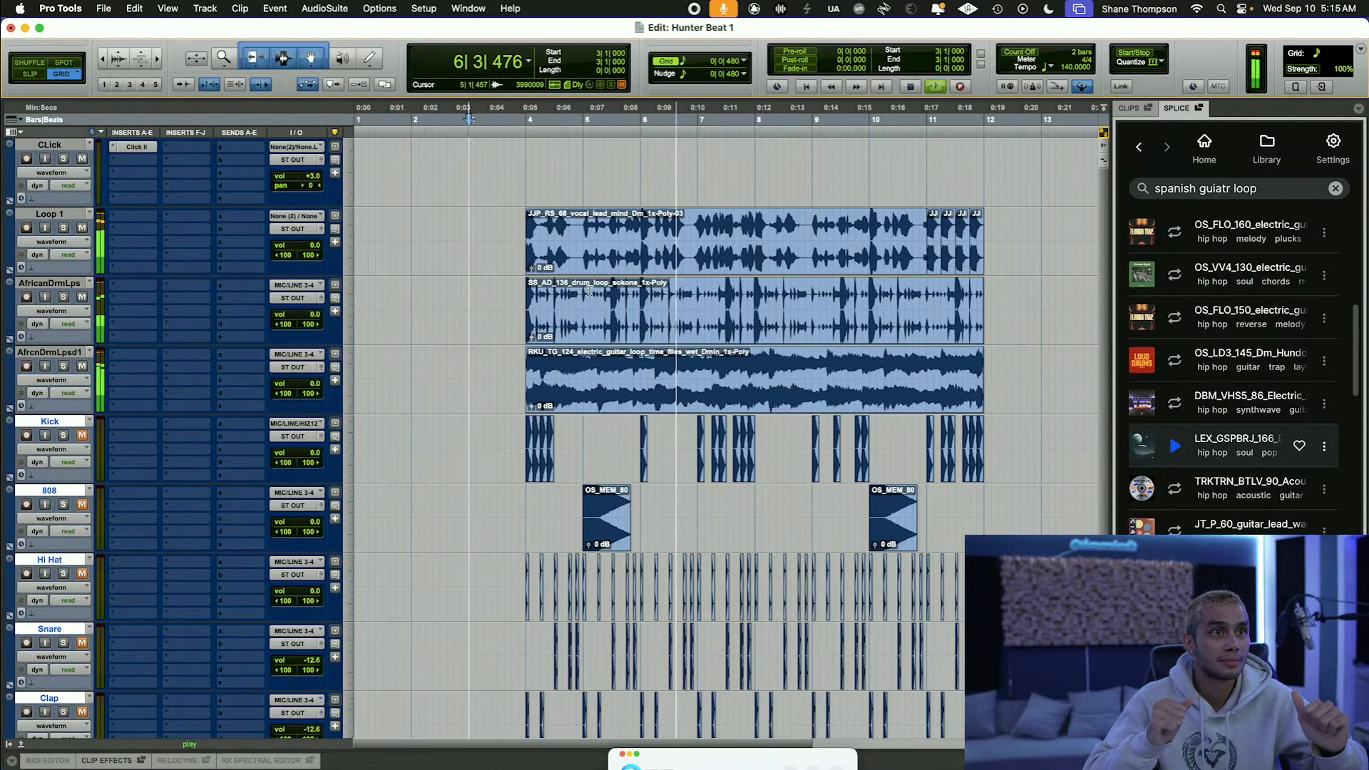
key(super+bracketright)
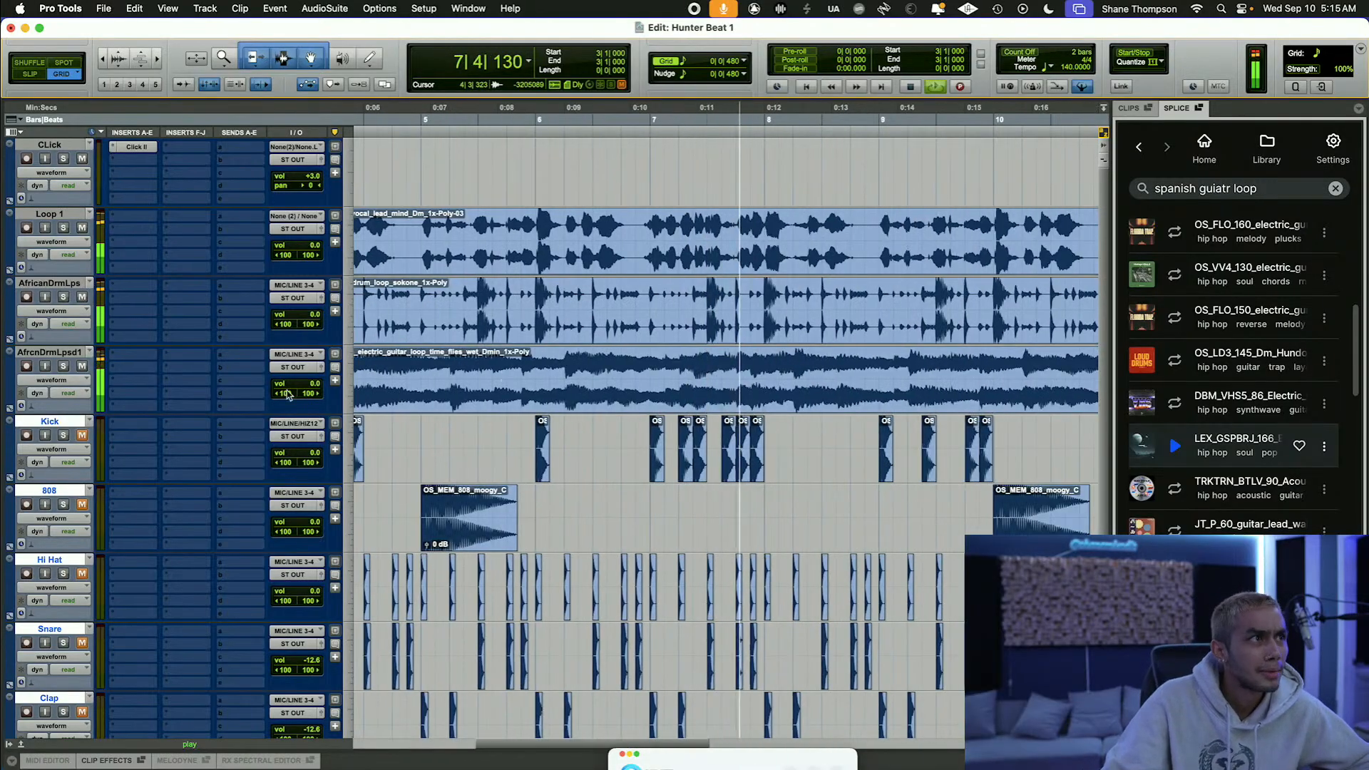
key(space)
Step: Duplicate the AfrcnDrmLpsd1 track once without its active or alternate playlists, inserting the copy directly after it
click(56, 356)
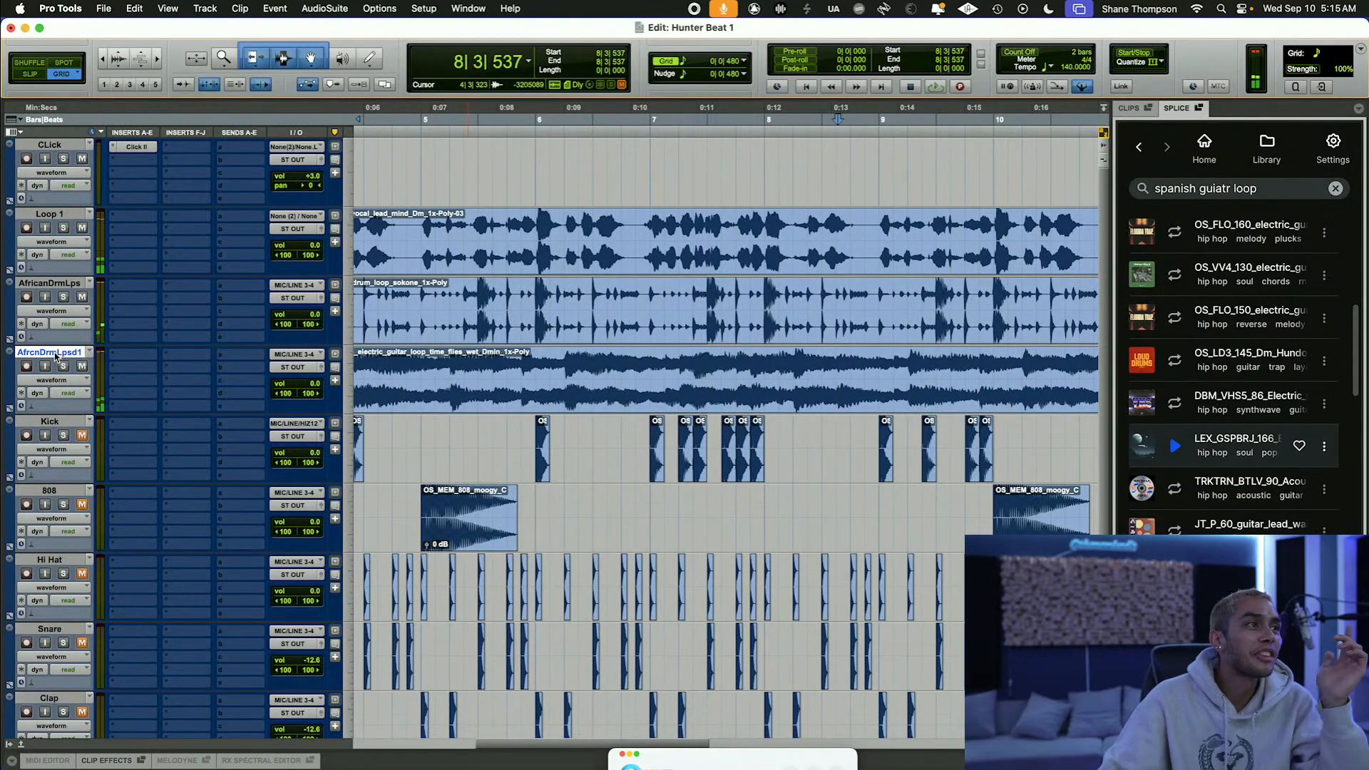
right_click(56, 357)
click(111, 619)
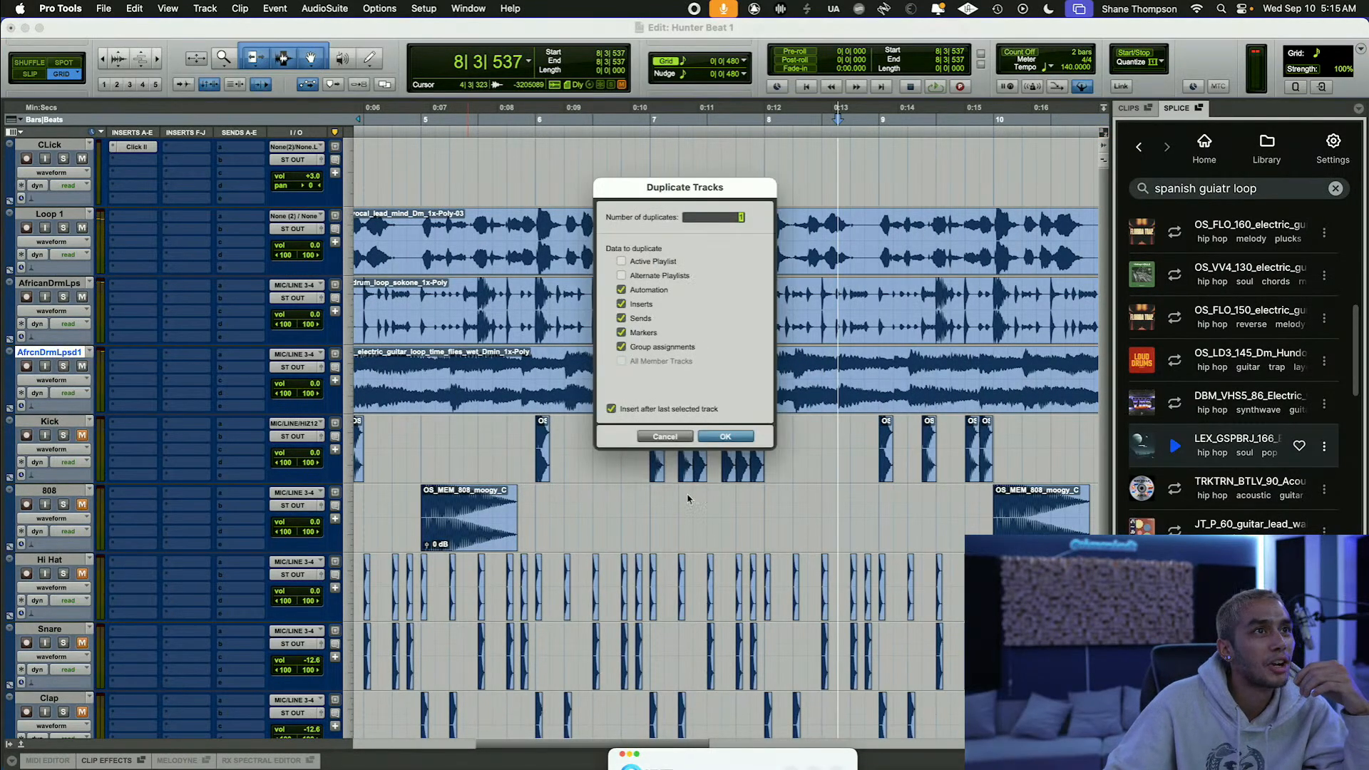
click(724, 437)
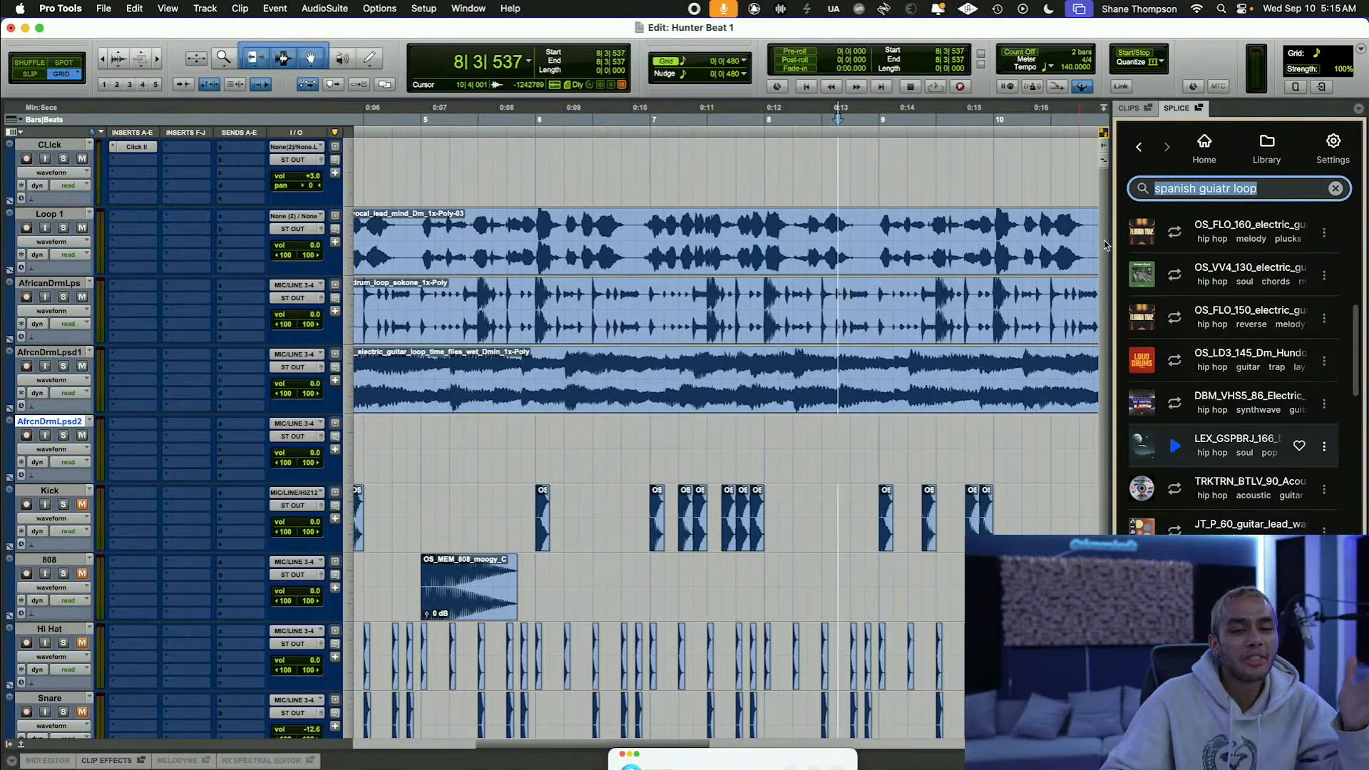
Step: Search Splice for "bass guitar loop" and audition the RKU_RTJ4_75 bass guitar loops
key(BackSpace)
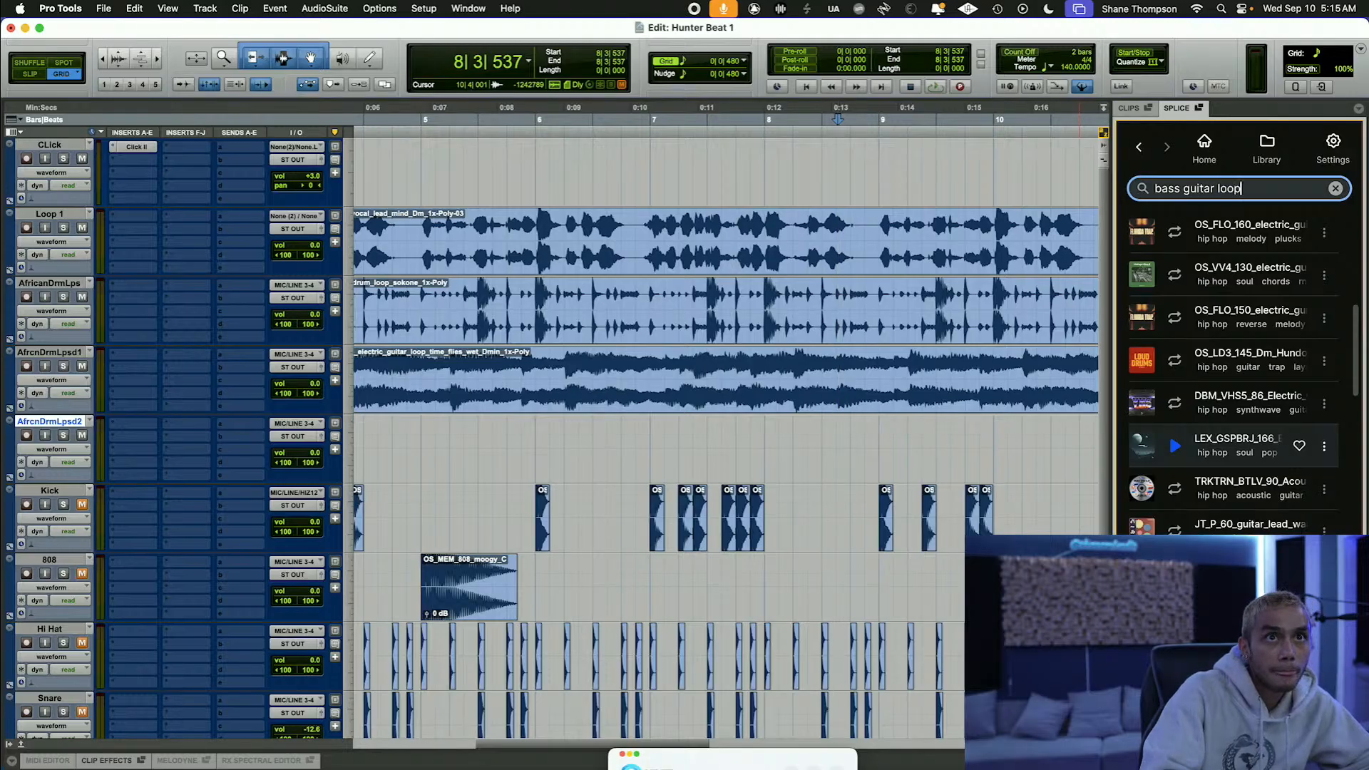
key(Return)
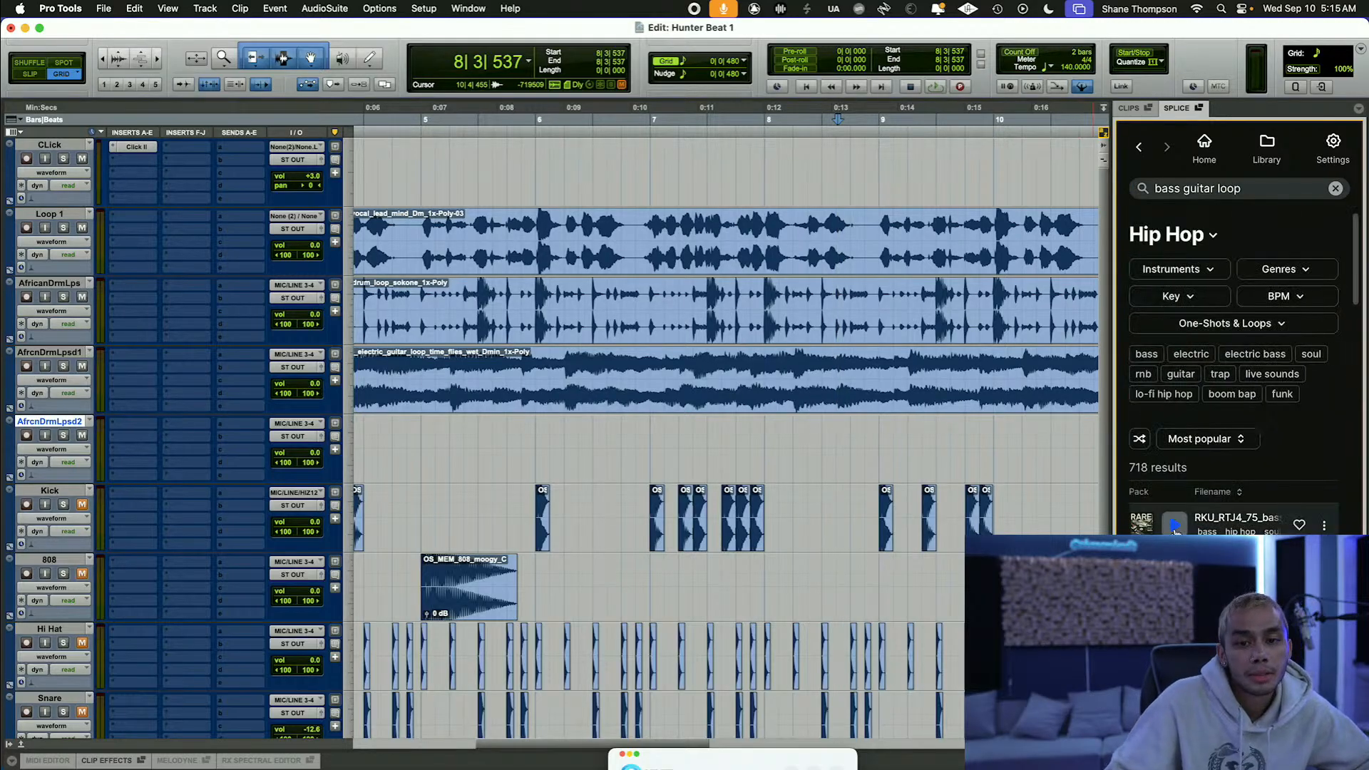
click(1175, 526)
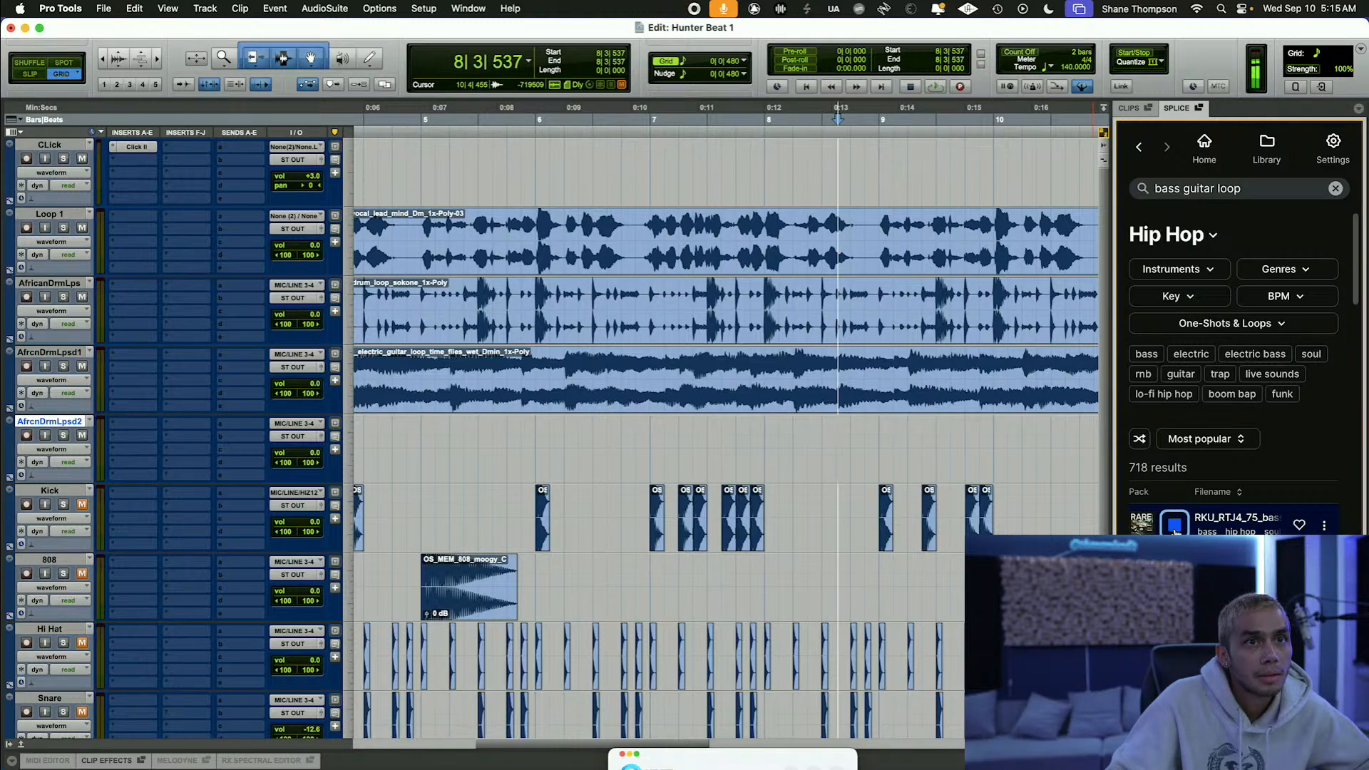
scroll(1174, 545, down, 2)
key(r)
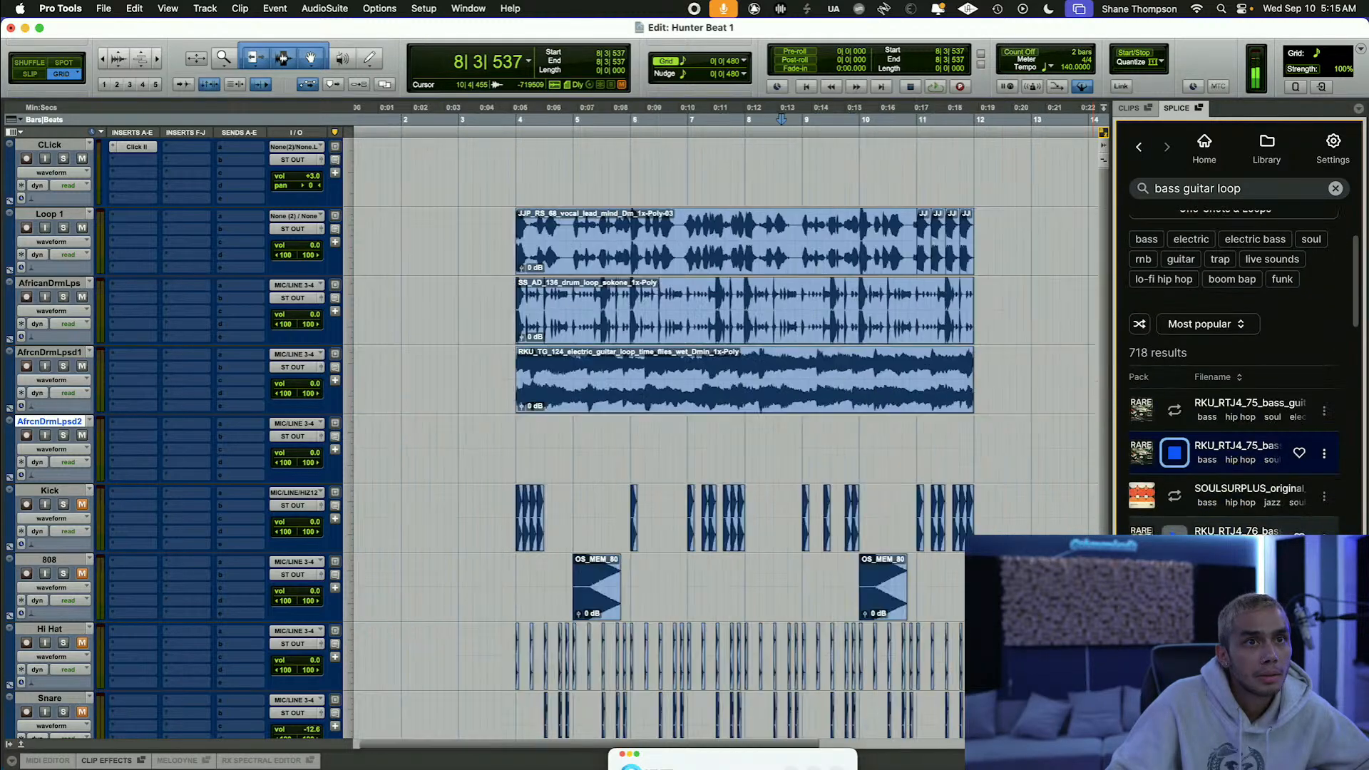
Step: Audition the SOULSURPLUS original and RKU_RTJ4_76 bass guitar loops against the beat selection from bar 4 to bar 12
drag(518, 223, 970, 220)
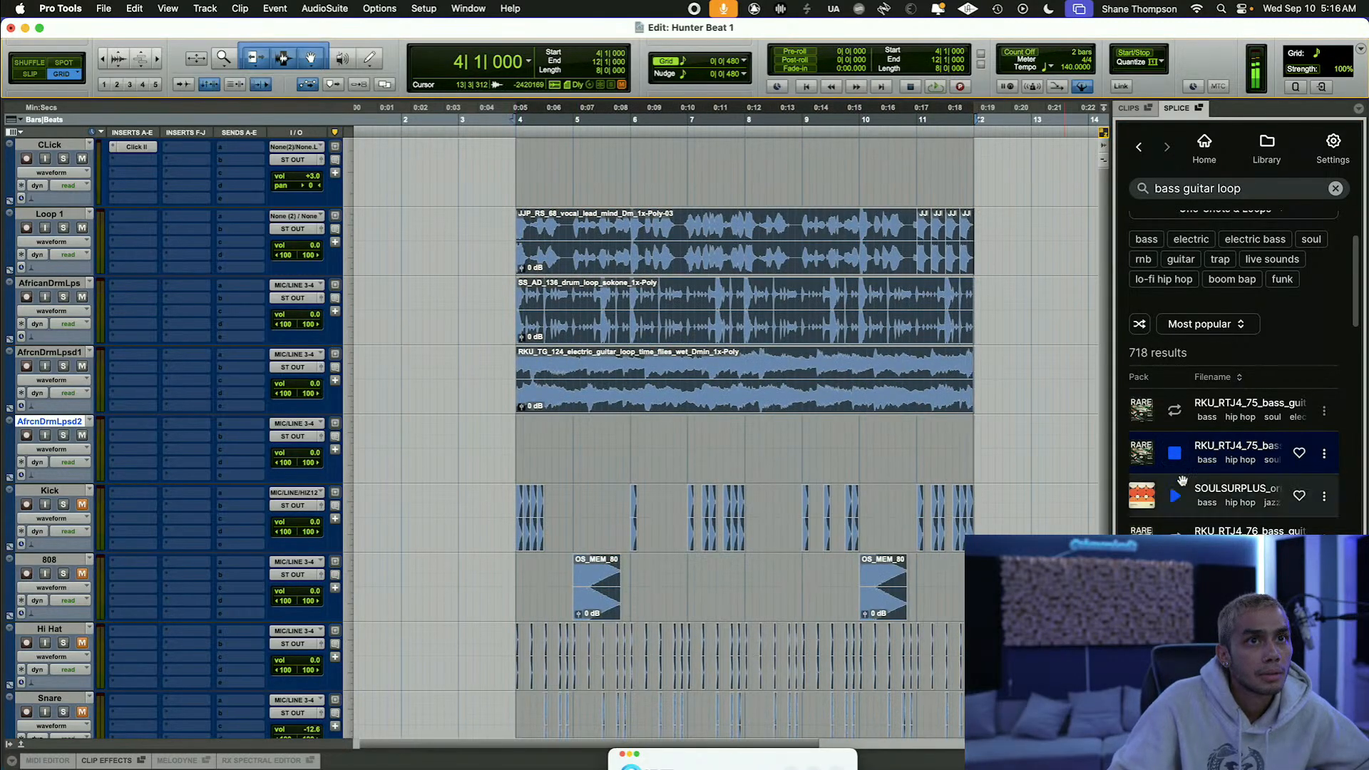
key(space)
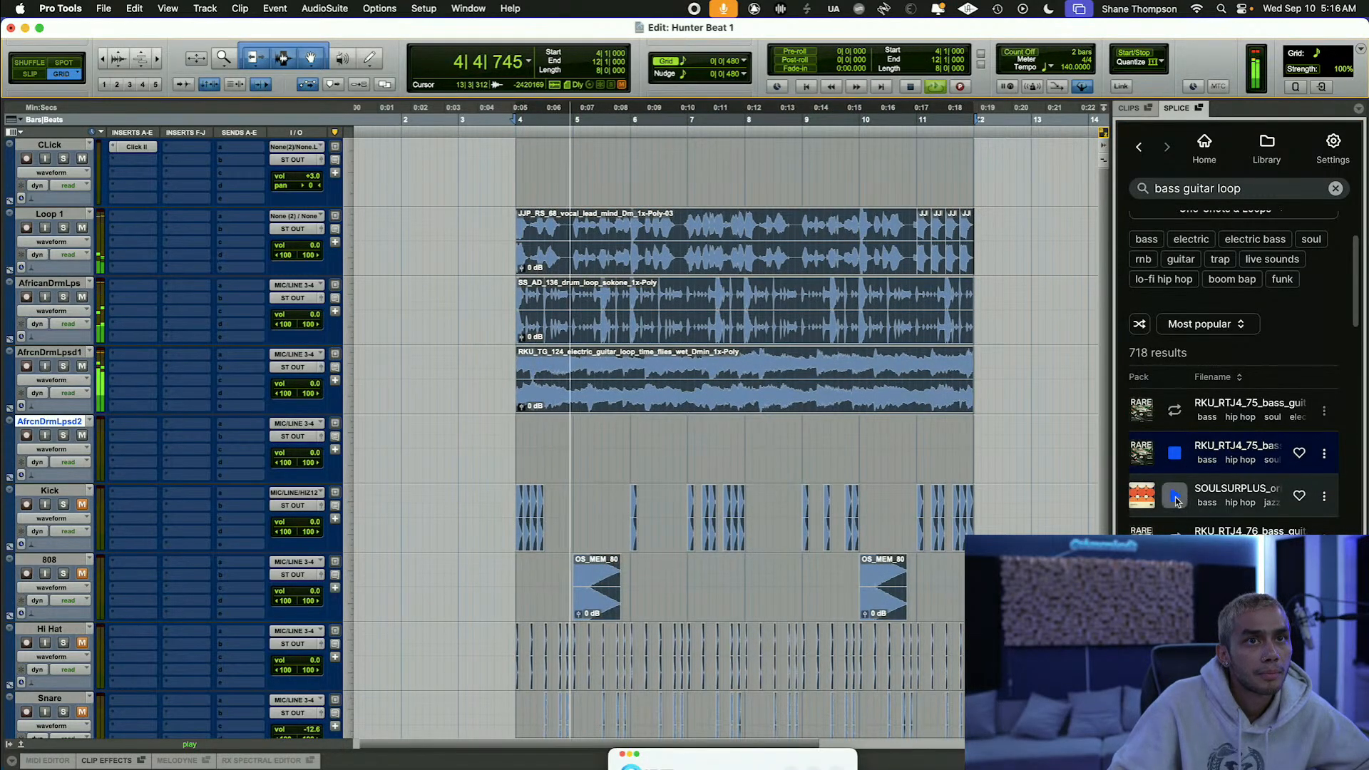
click(1176, 497)
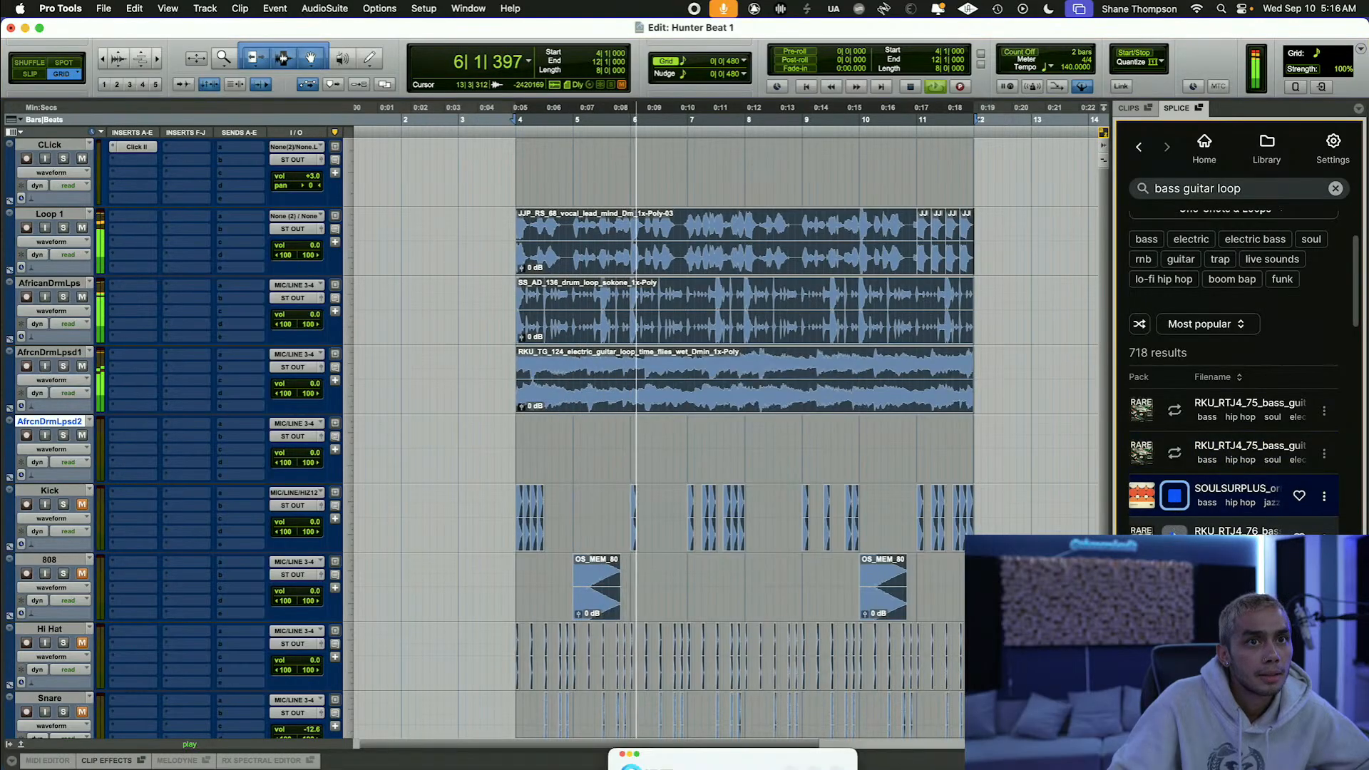
key(space)
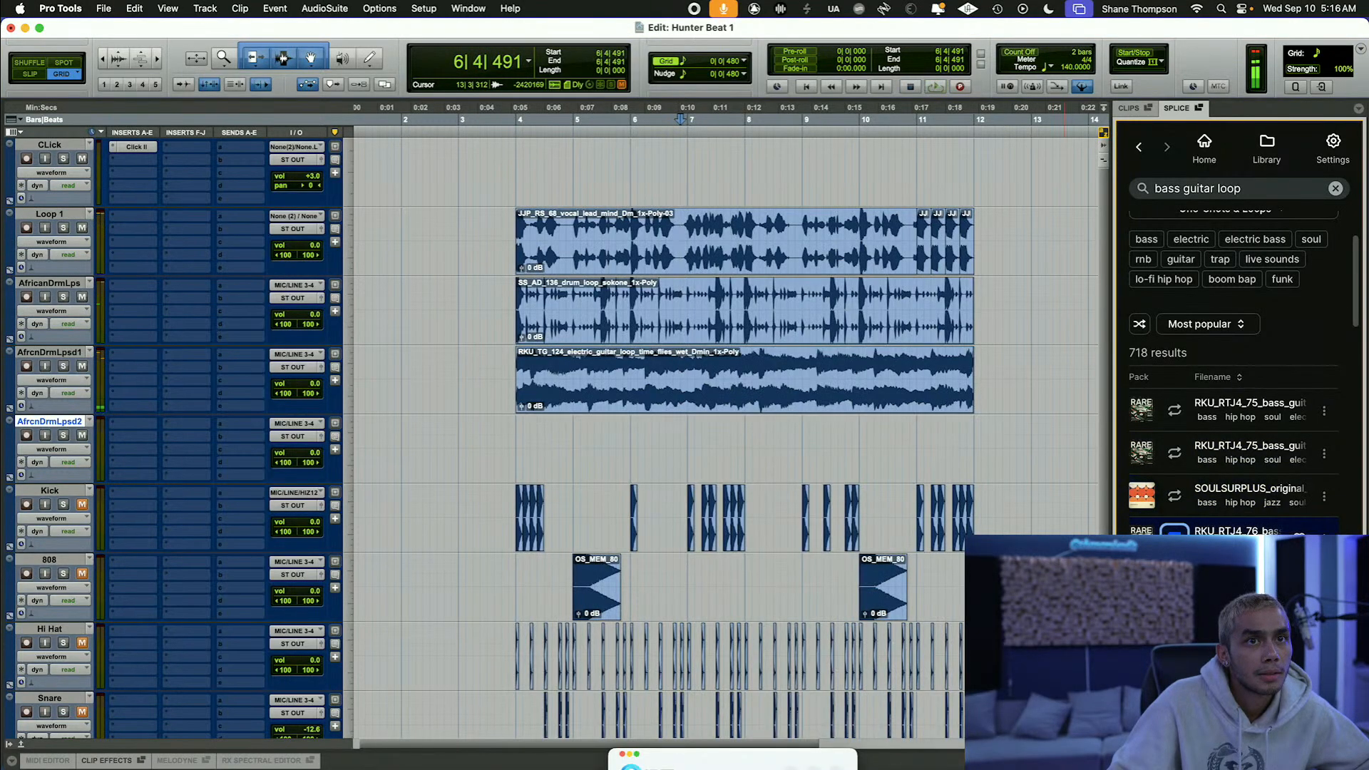
scroll(1213, 428, down, 1)
scroll(1234, 392, down, 1)
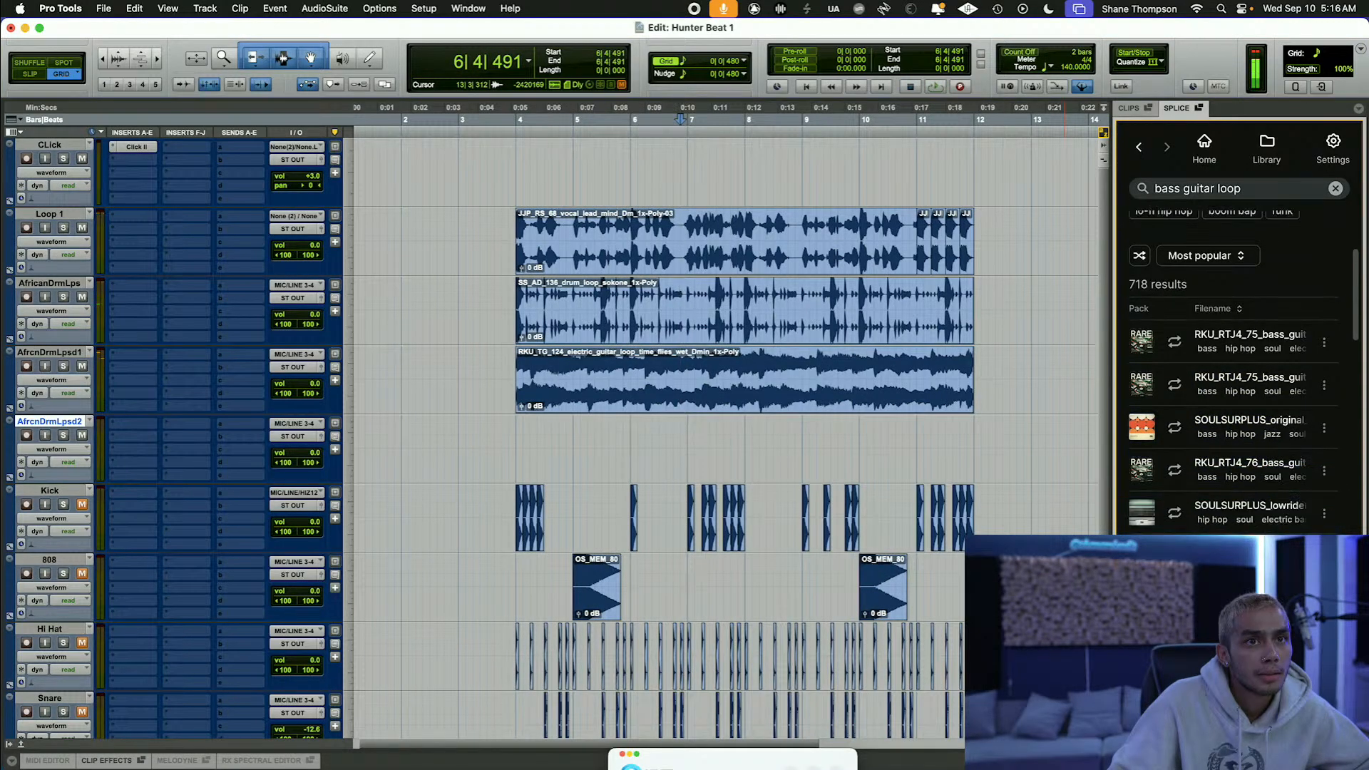
key(space)
Step: Refine the Splice search to "bass guitar loop trap"
click(1269, 197)
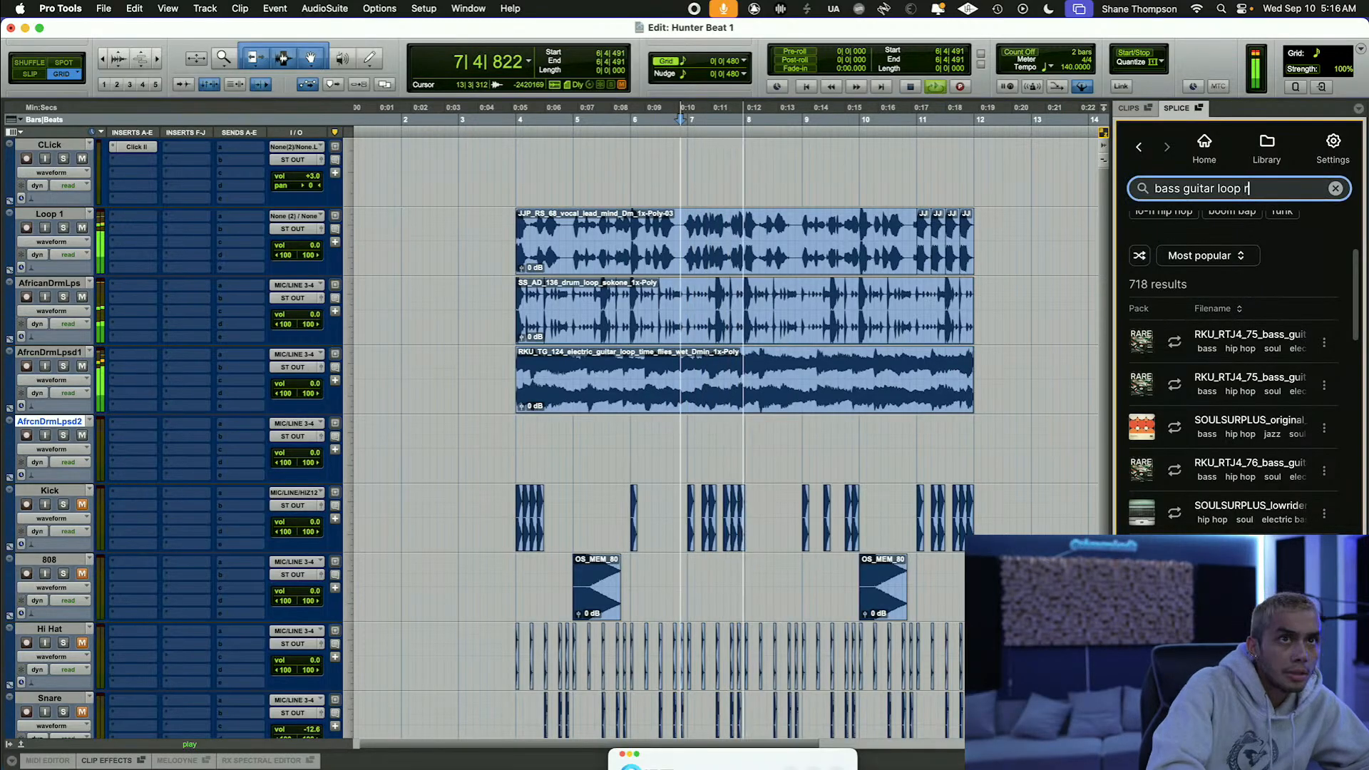
text(trap)
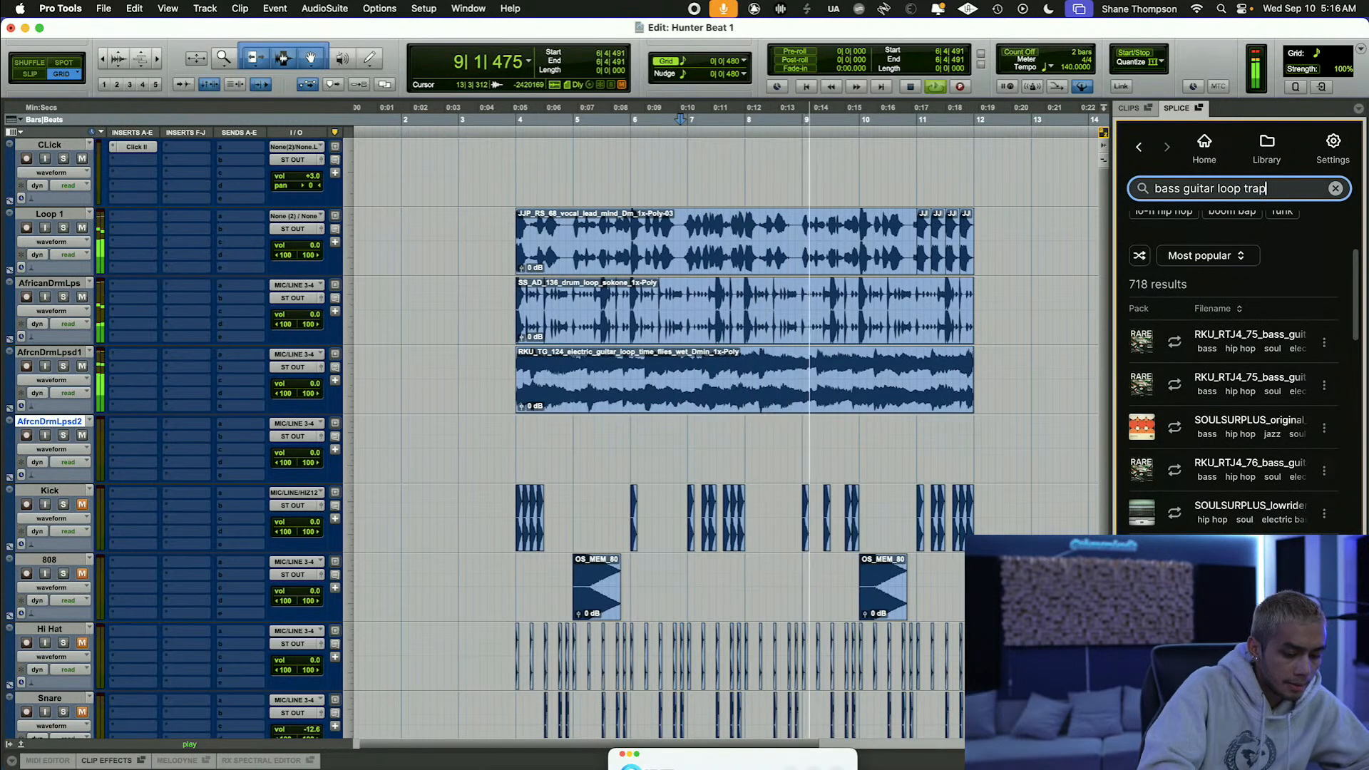
key(Return)
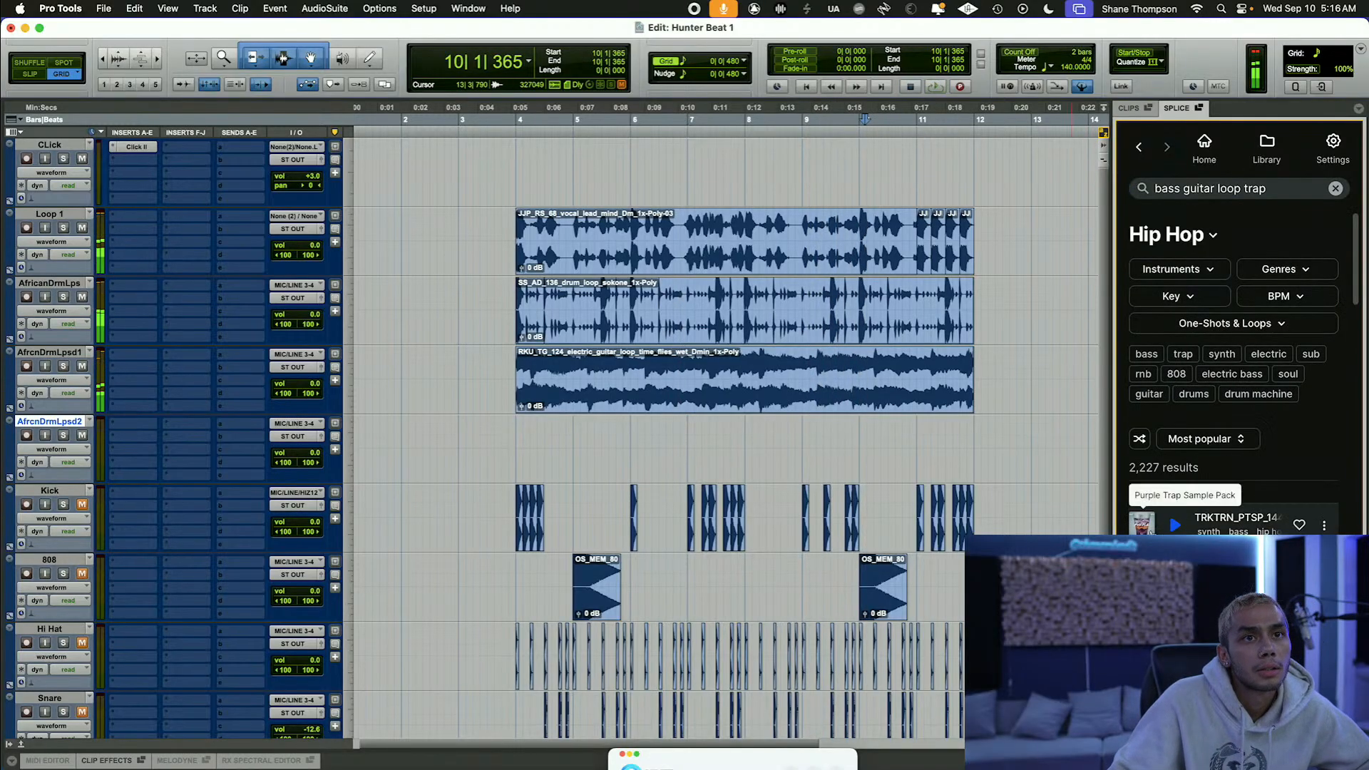
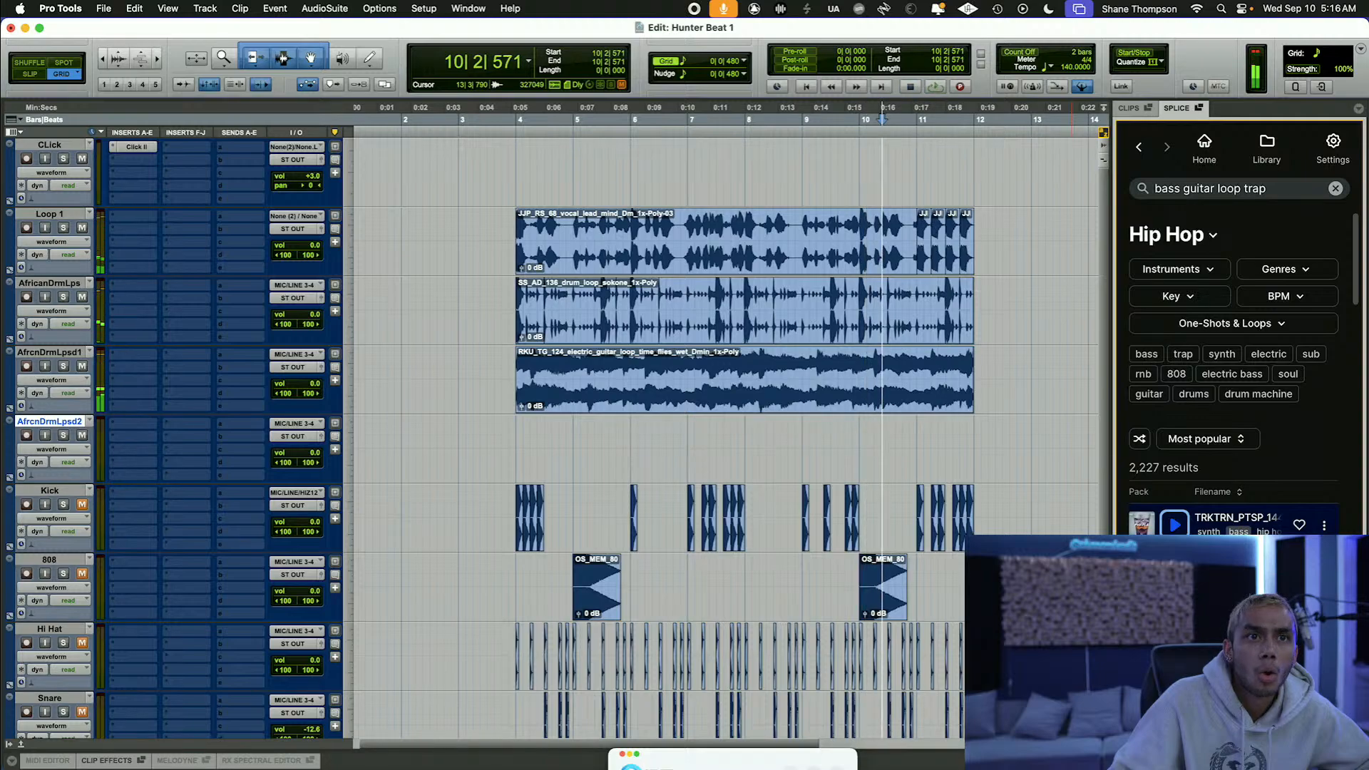
Step: Place the TRKTRN_PTSP_144 808 bass loop hound on the 808 track at bar 4, unmute the track and play the beat
drag(1175, 524, 521, 600)
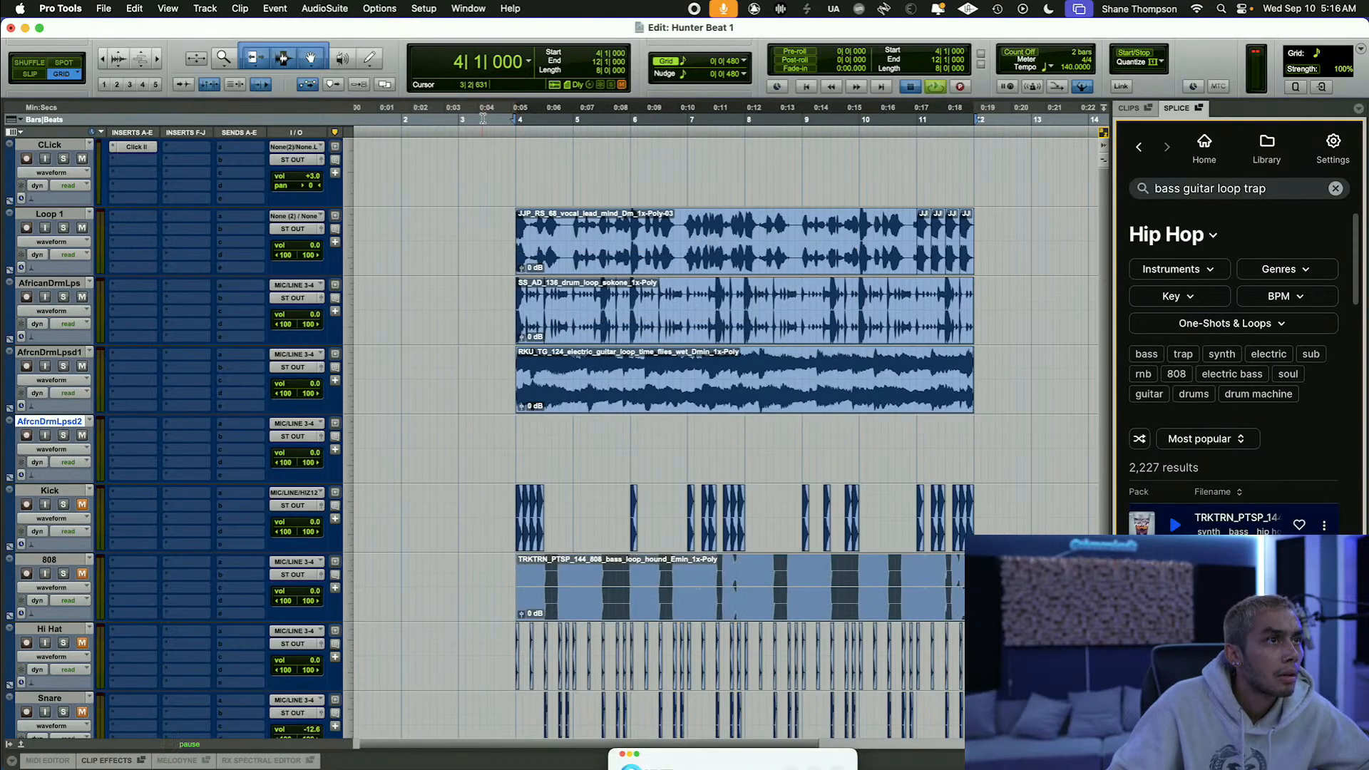
key(space)
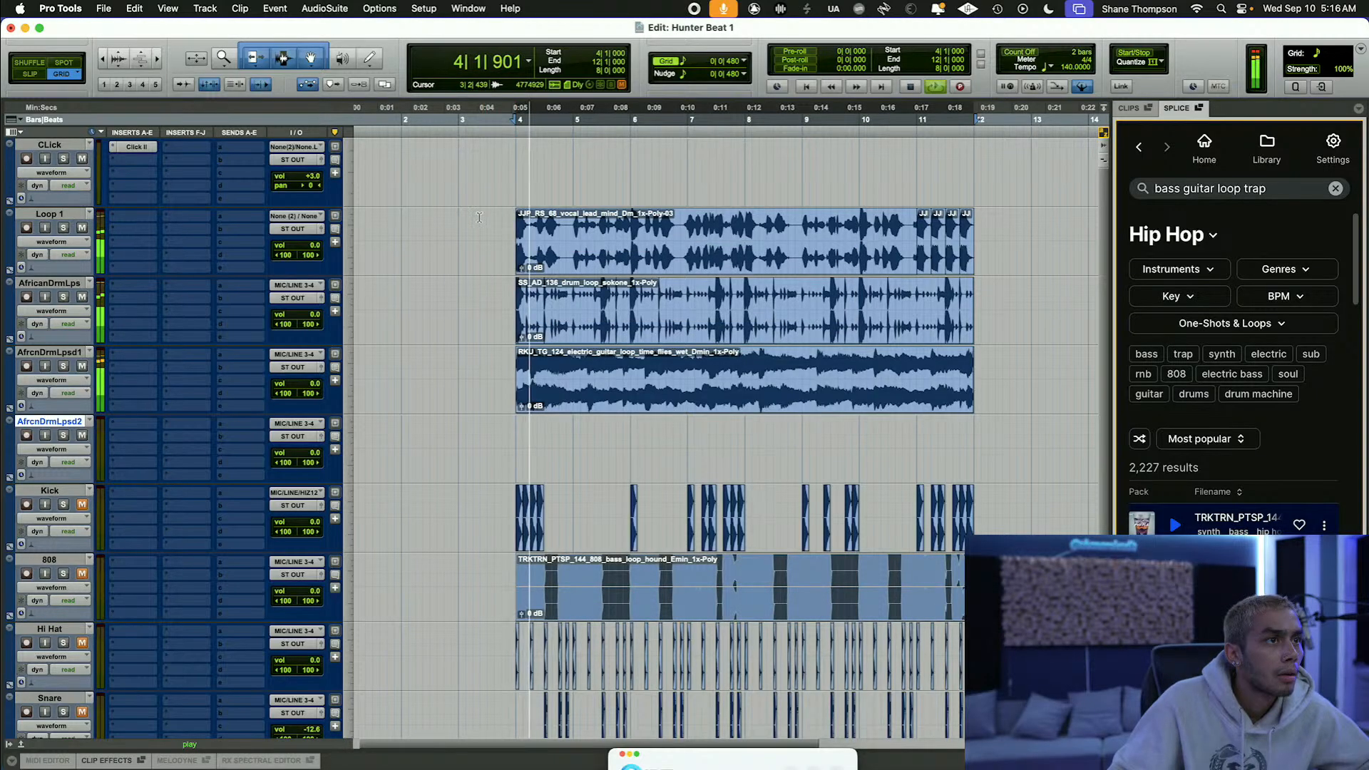
click(84, 573)
key(space)
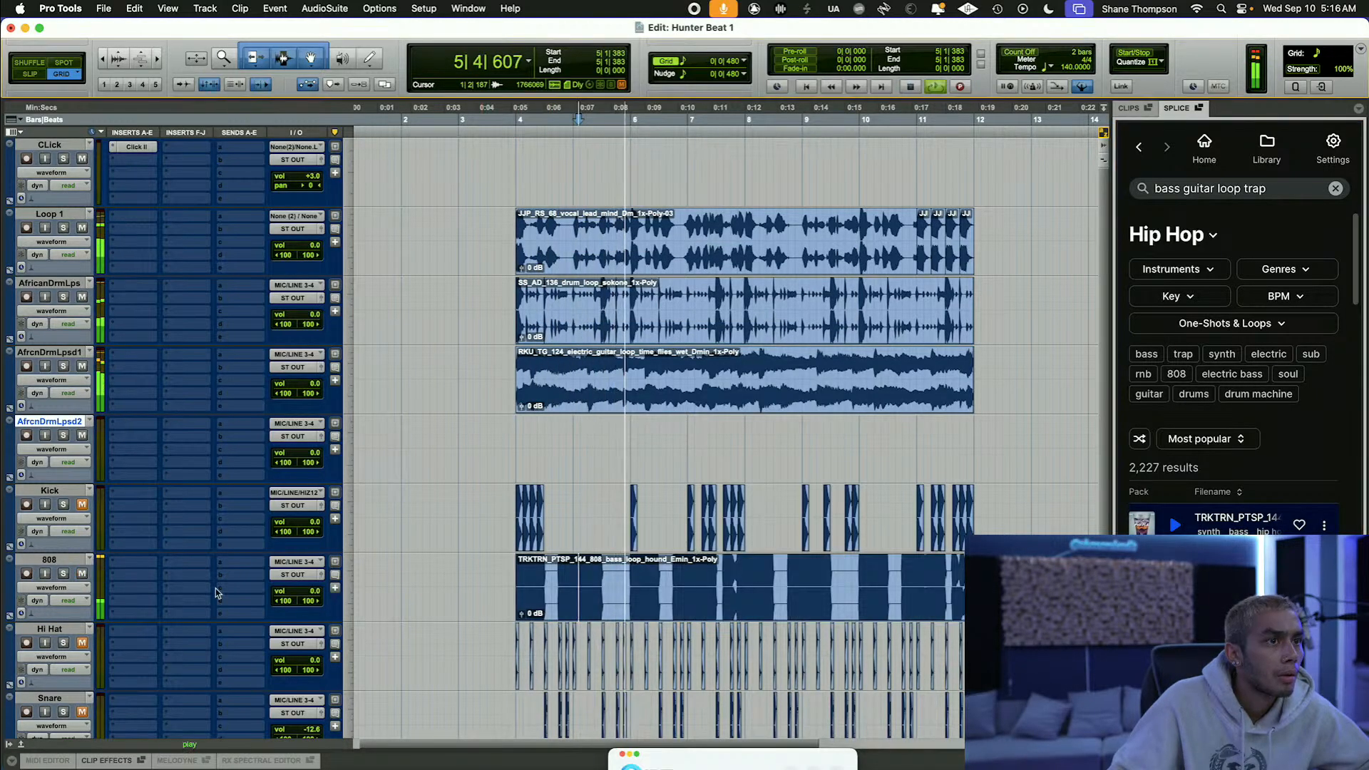
Step: Lower the 808 track's volume, move the track directly below AfrcnDrmLpsd1 and play from just before bar 4
drag(295, 592, 297, 603)
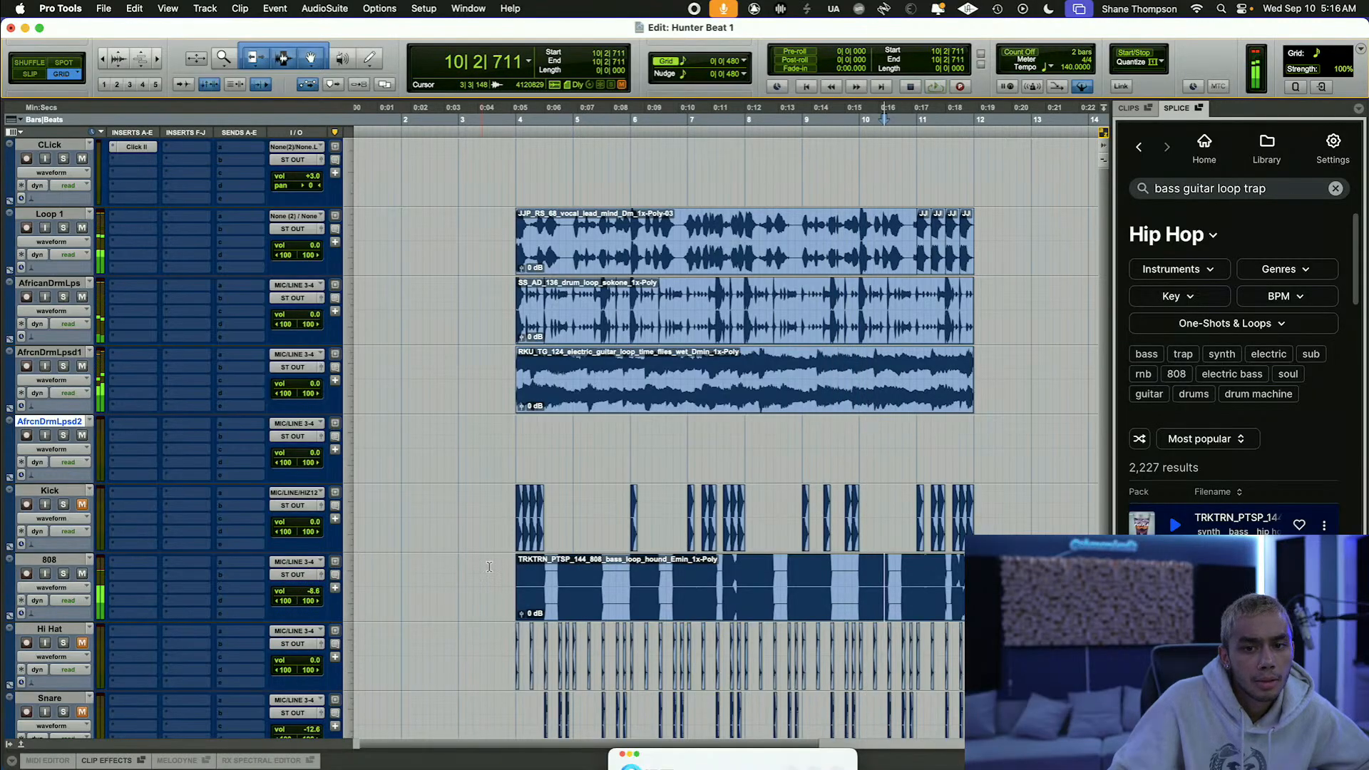
drag(307, 594, 306, 600)
drag(46, 562, 48, 423)
click(499, 267)
key(space)
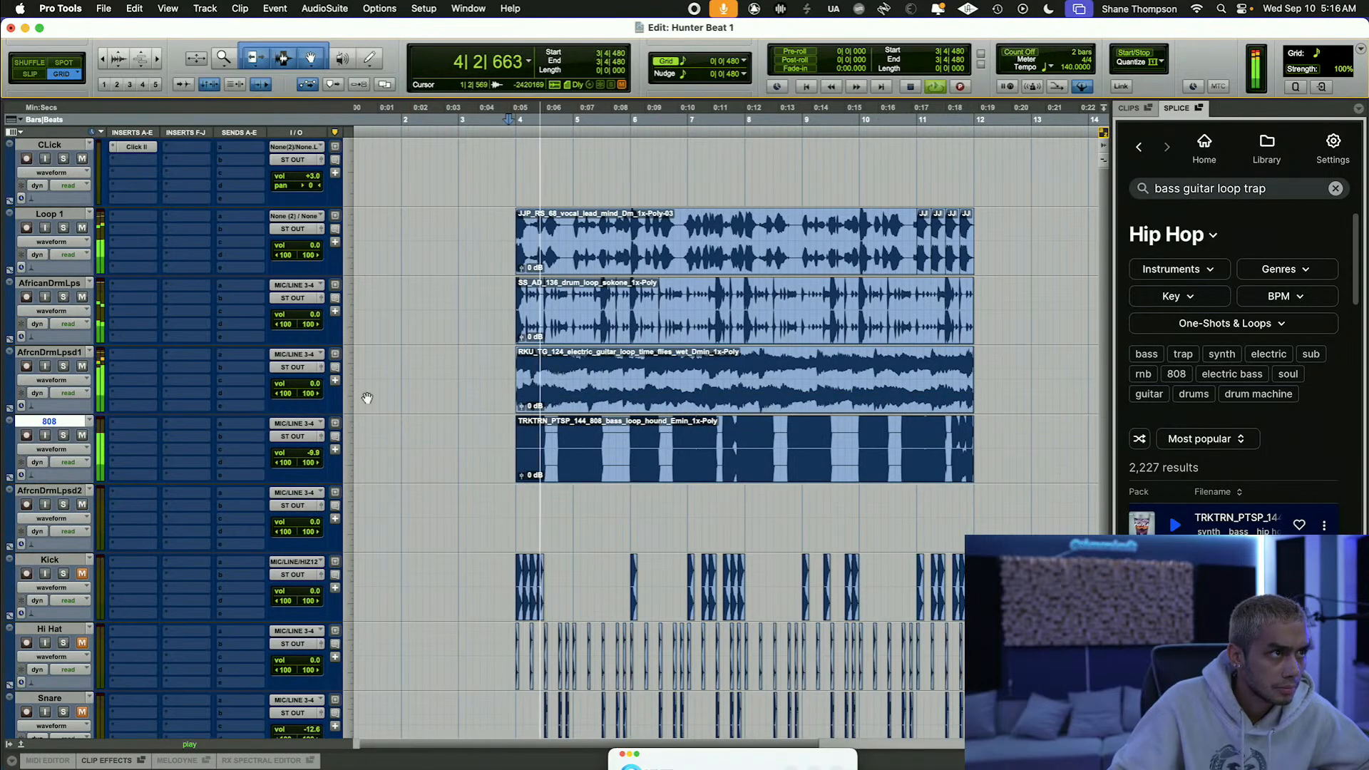
click(146, 360)
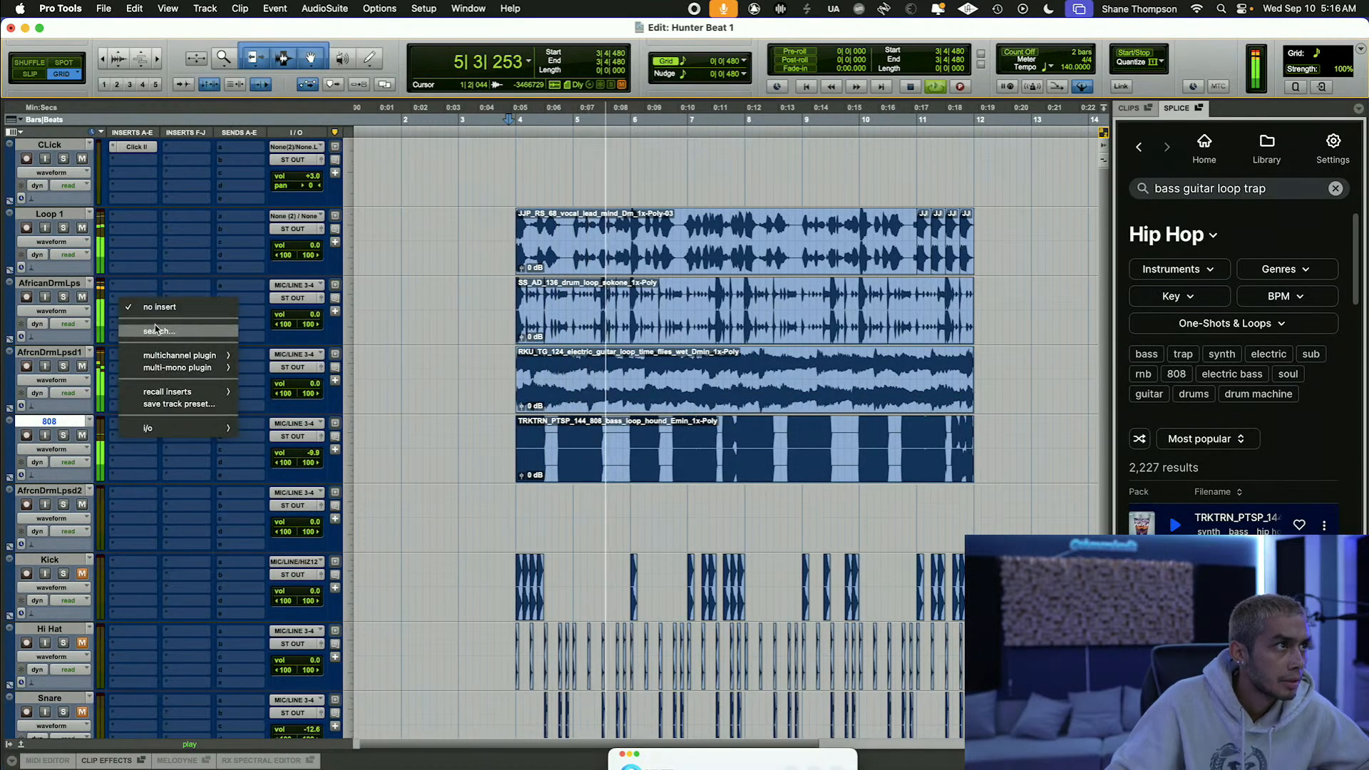
text(soun)
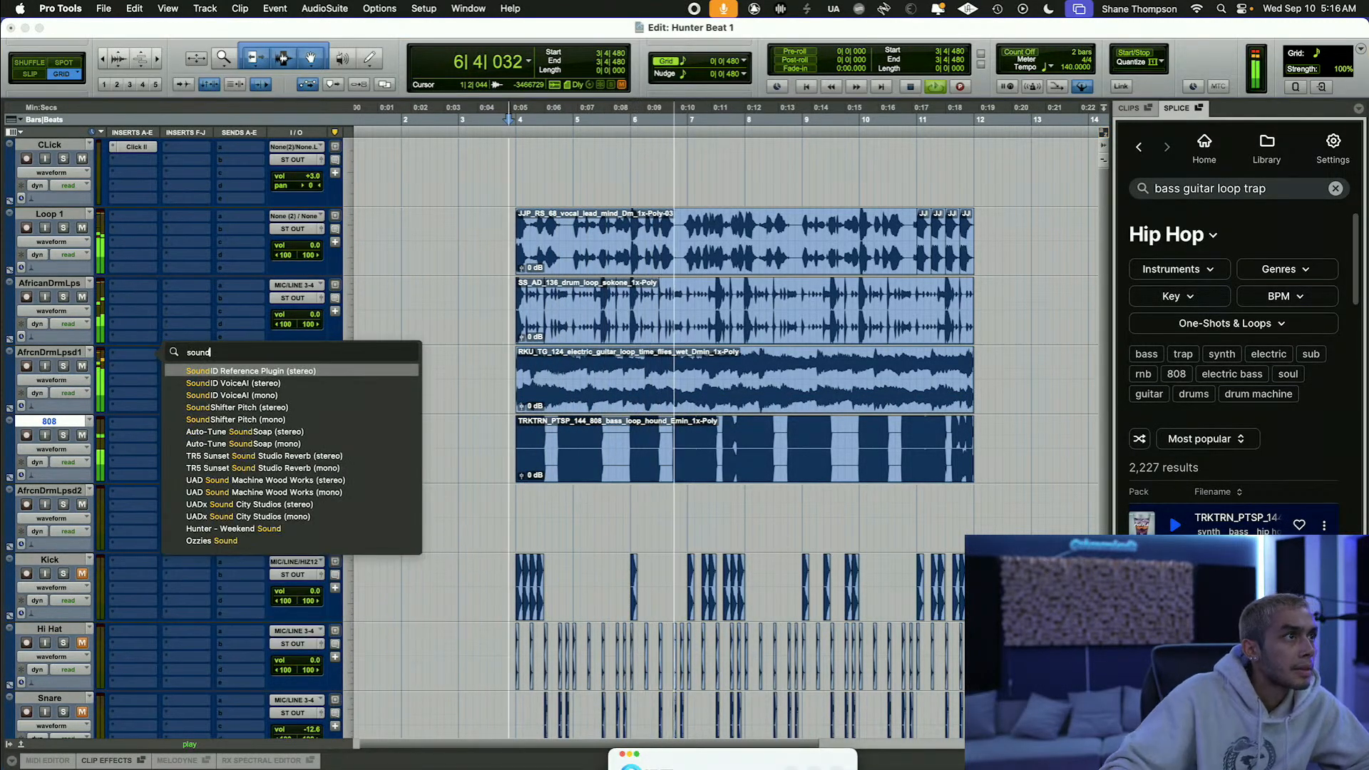
text(d)
key(Down)
key(Down)
key(Down)
key(Down)
key(Down)
click(522, 487)
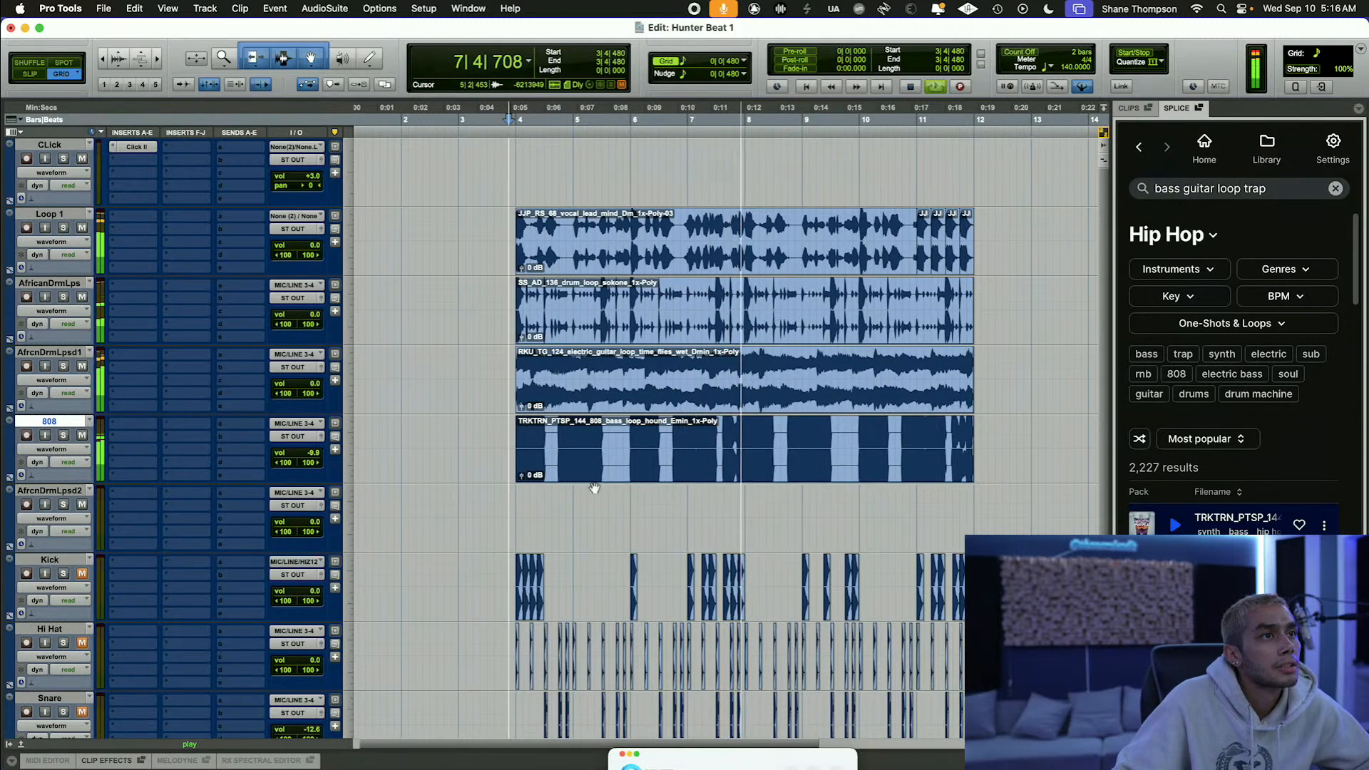
Step: Delete the TRKTRN_PTSP_144 bass loop clip from the 808 track
click(536, 472)
key(Delete)
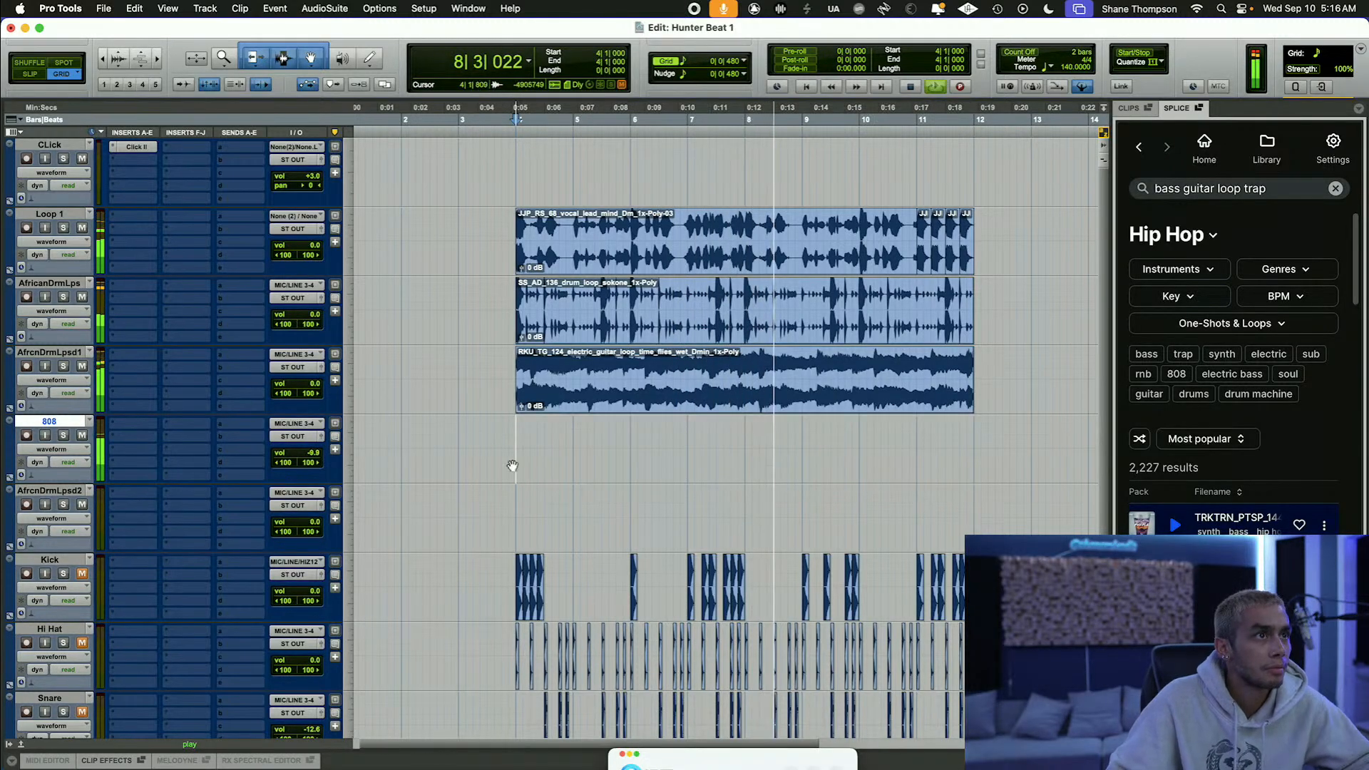
Step: Insert SoundShifter Pitch (stereo) on the AfrcnDrmLpsd1 track, transpose it by 1 semitone and play the beat from bar 4
click(131, 367)
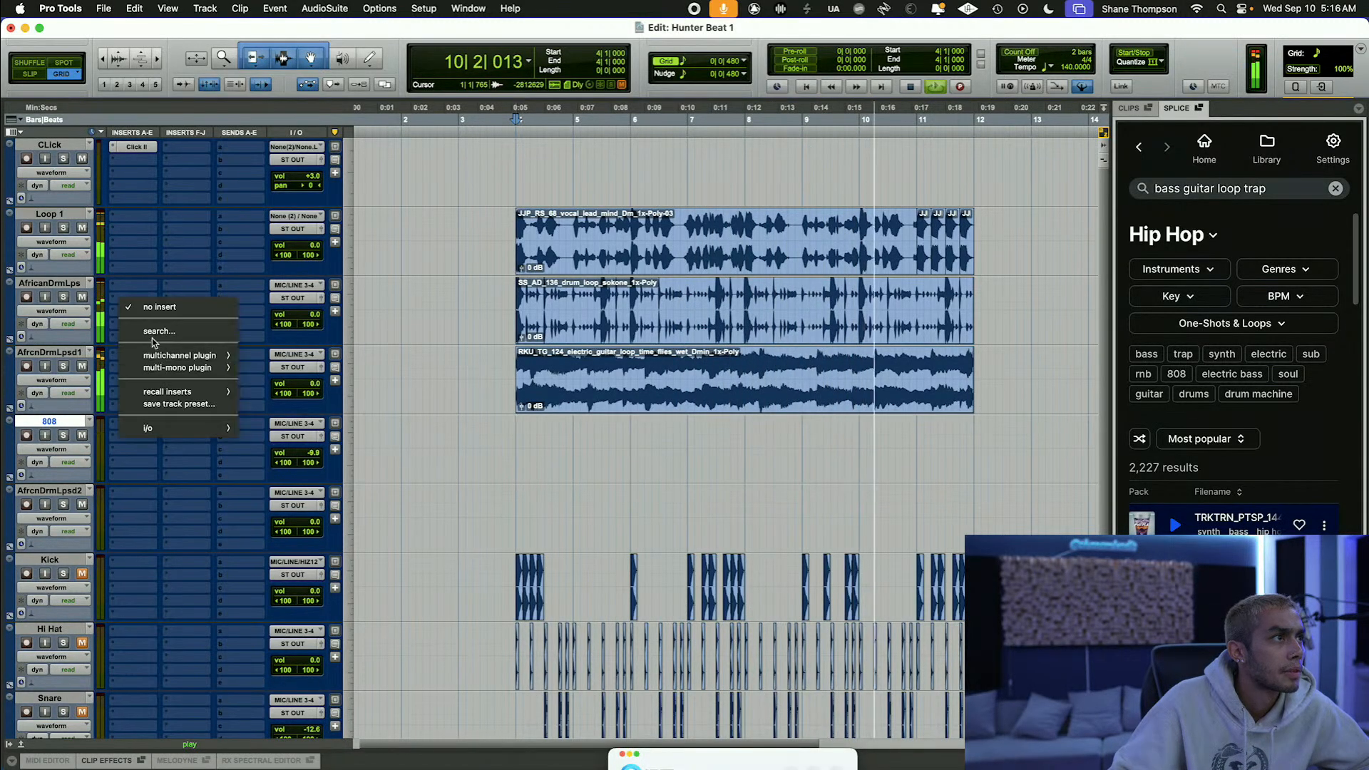
text(sound)
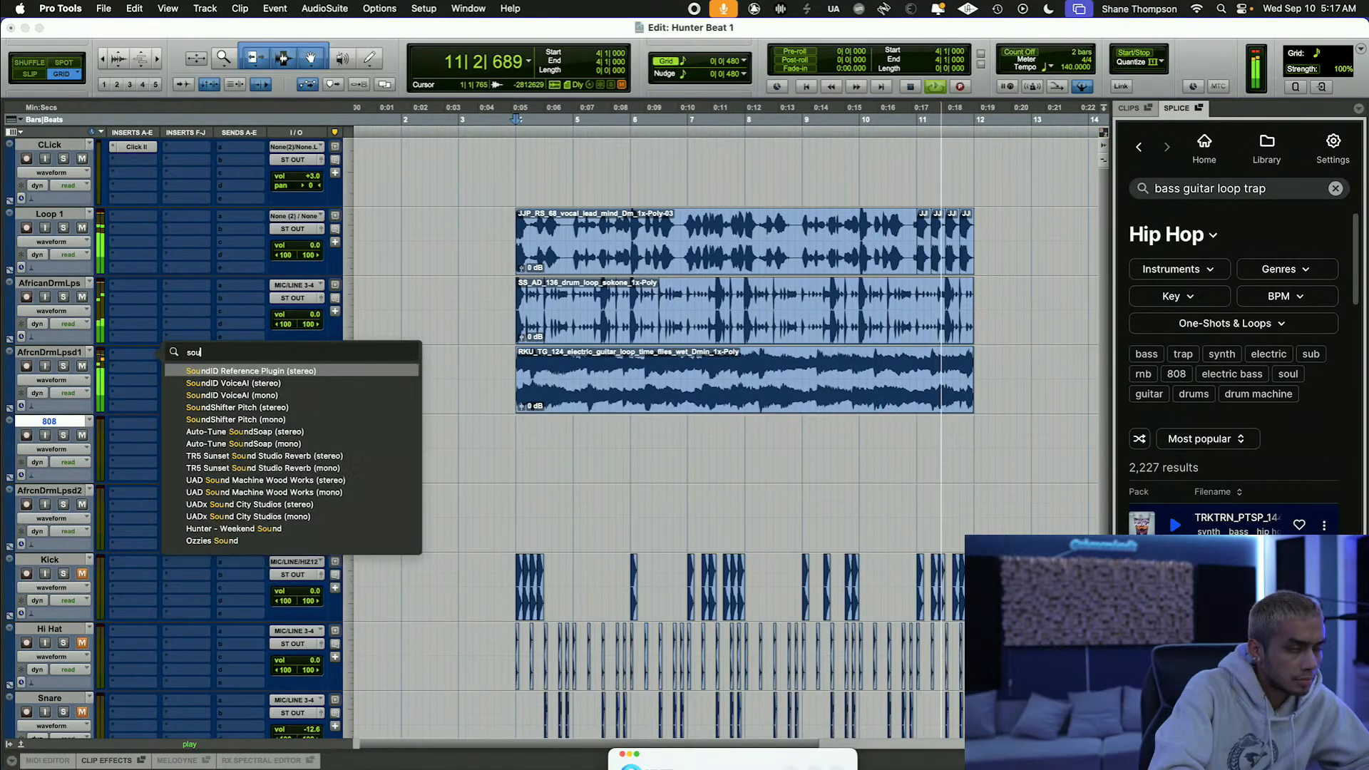
click(208, 408)
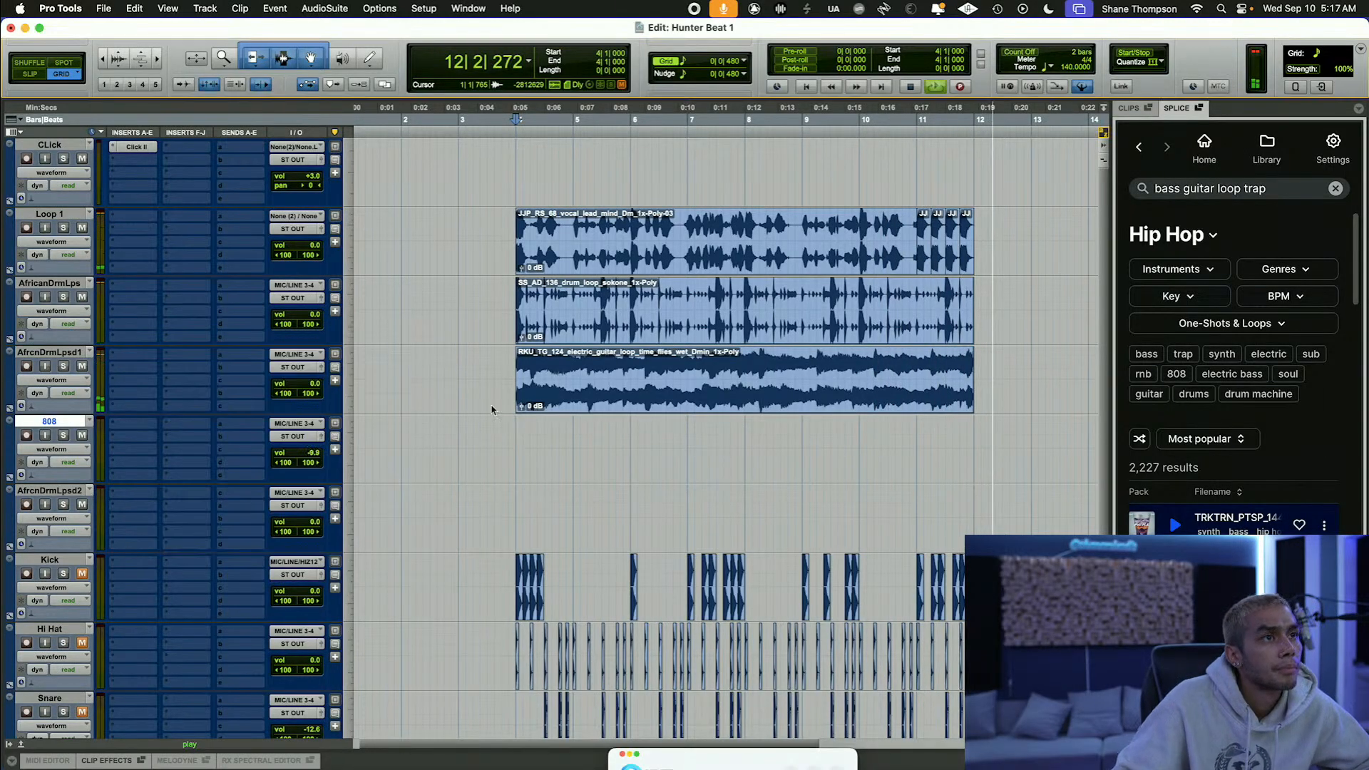
click(288, 204)
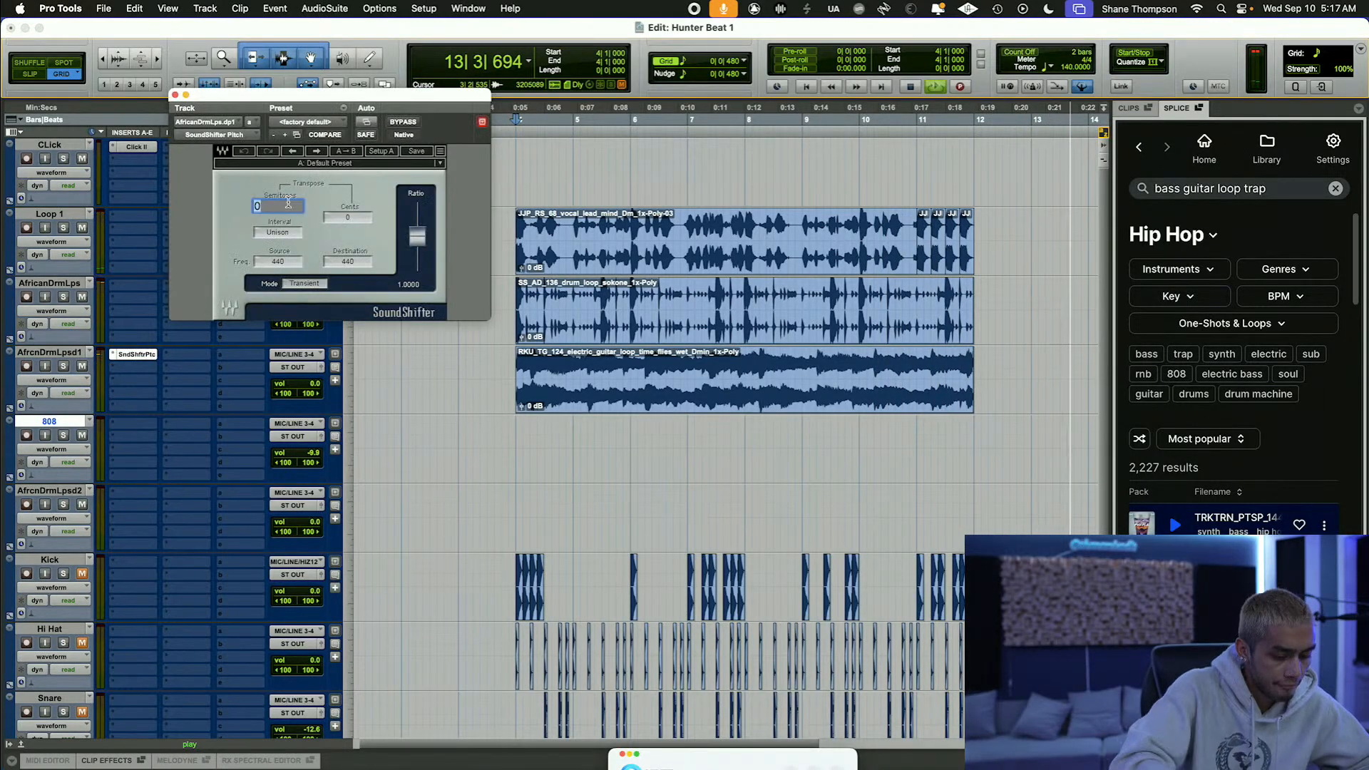
text(1)
key(Return)
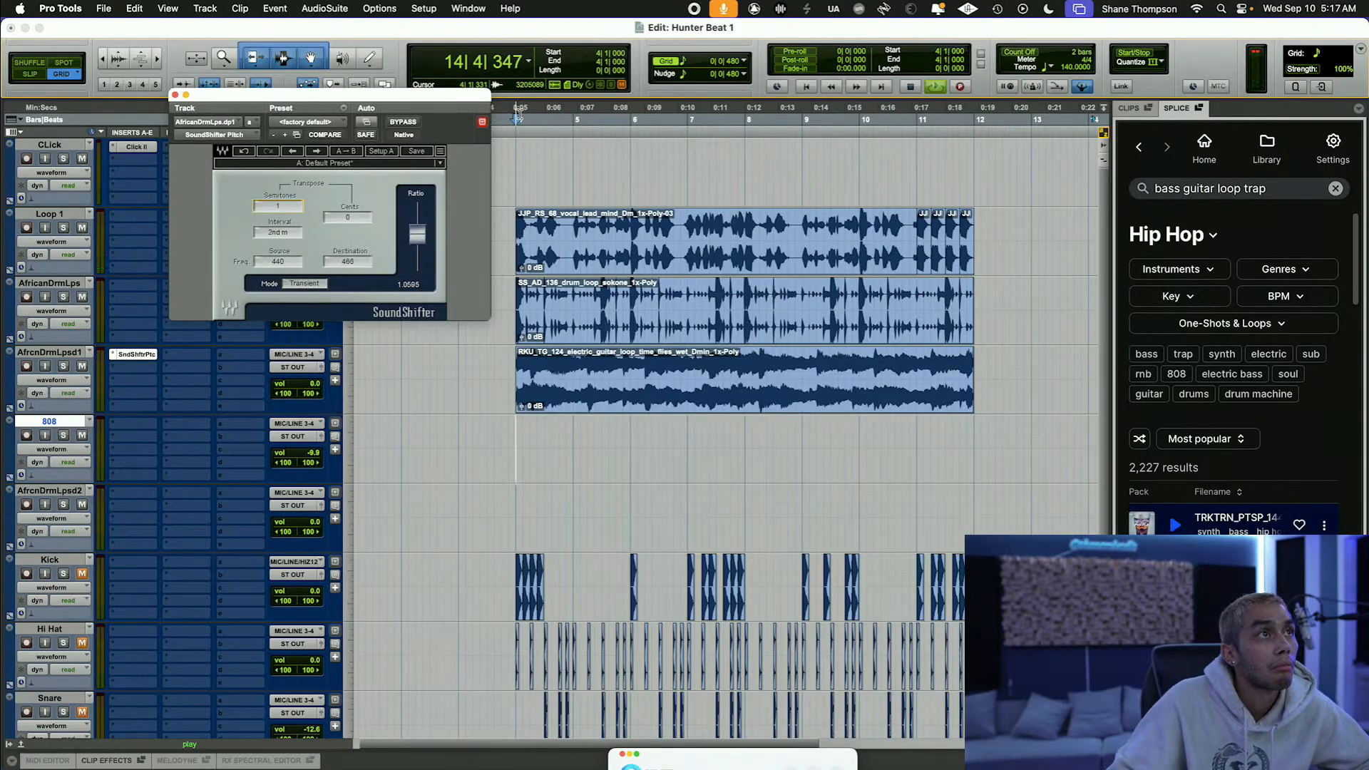
click(518, 114)
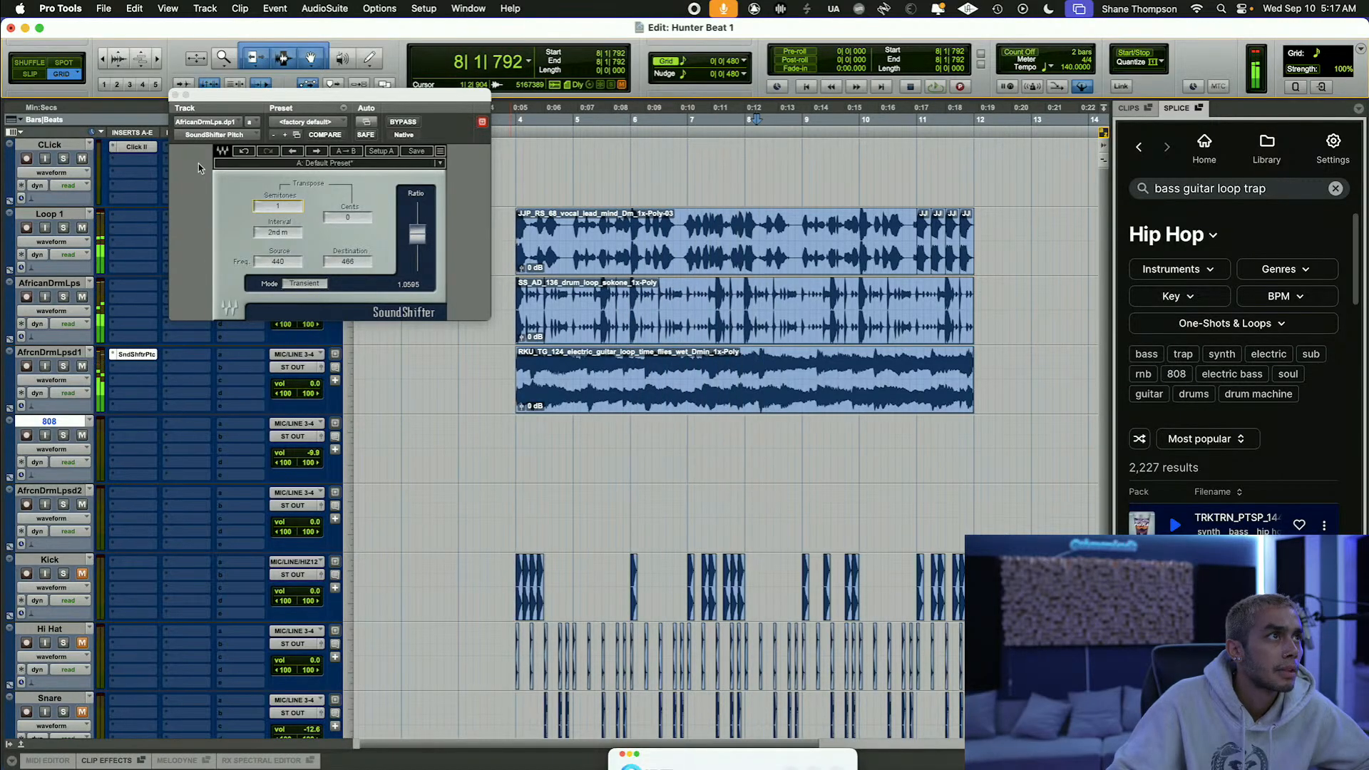
Step: Close the pitch plug-in window and remove the SoundShifter Pitch insert from the AfrcnDrmLpsd1 track
click(174, 95)
click(116, 358)
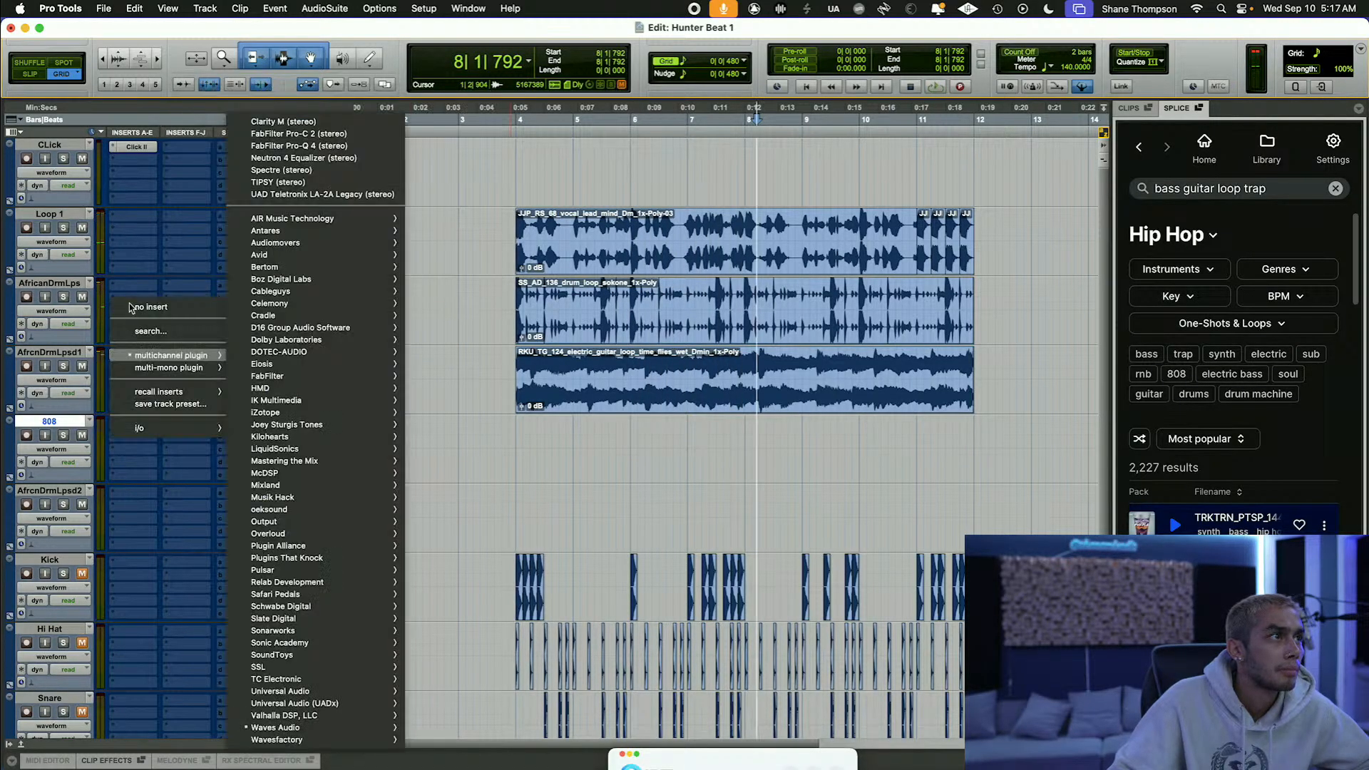
click(137, 306)
Step: Delete the RKU_TG_124 electric guitar loop clip from the AfrcnDrmLpsd1 track
drag(509, 107, 759, 114)
drag(519, 113, 975, 191)
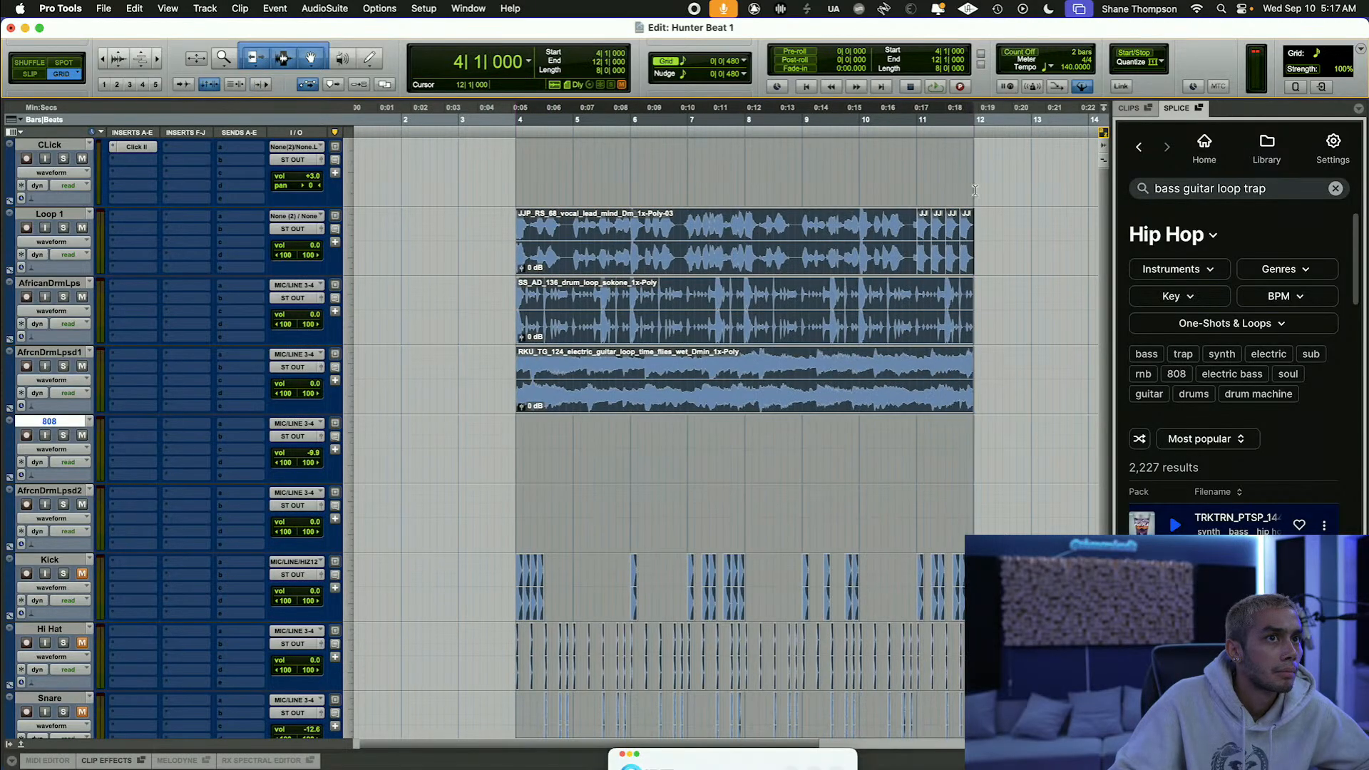
click(821, 499)
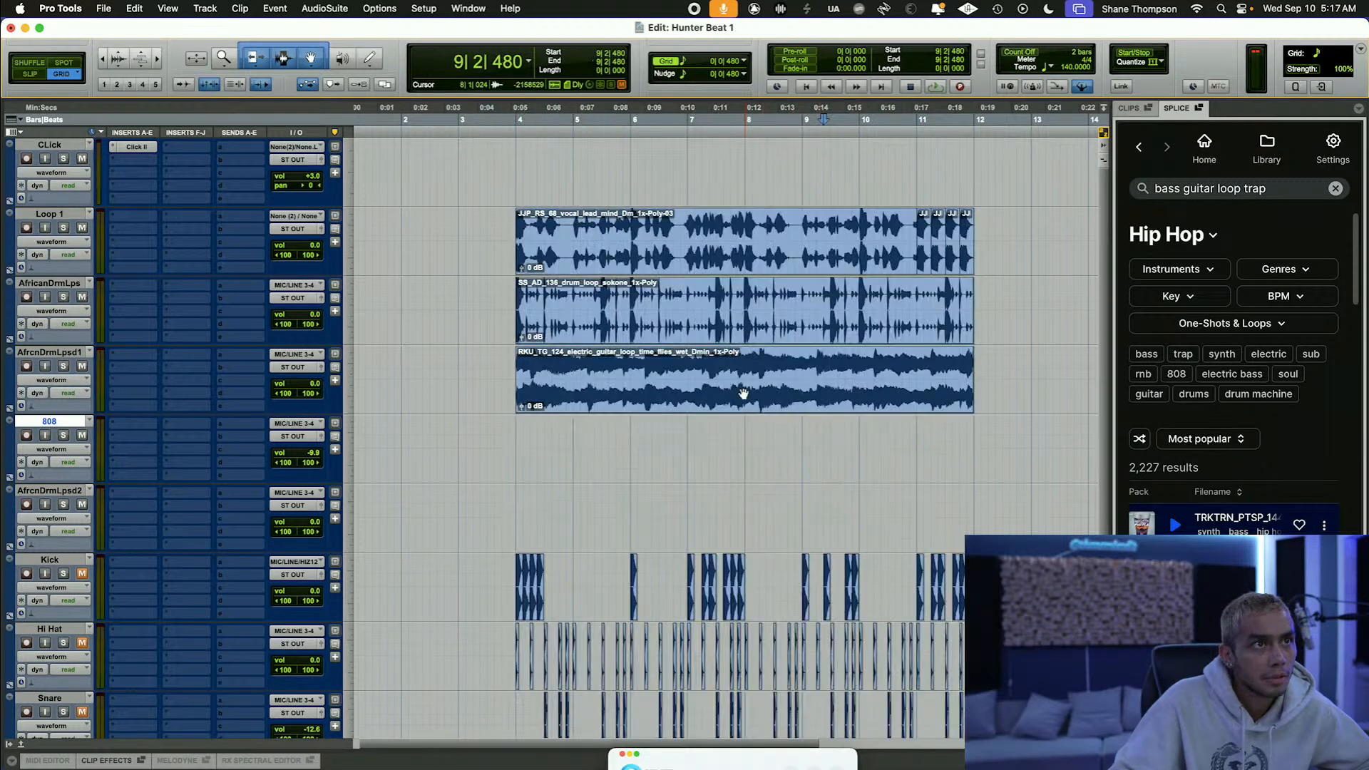
click(727, 401)
key(Delete)
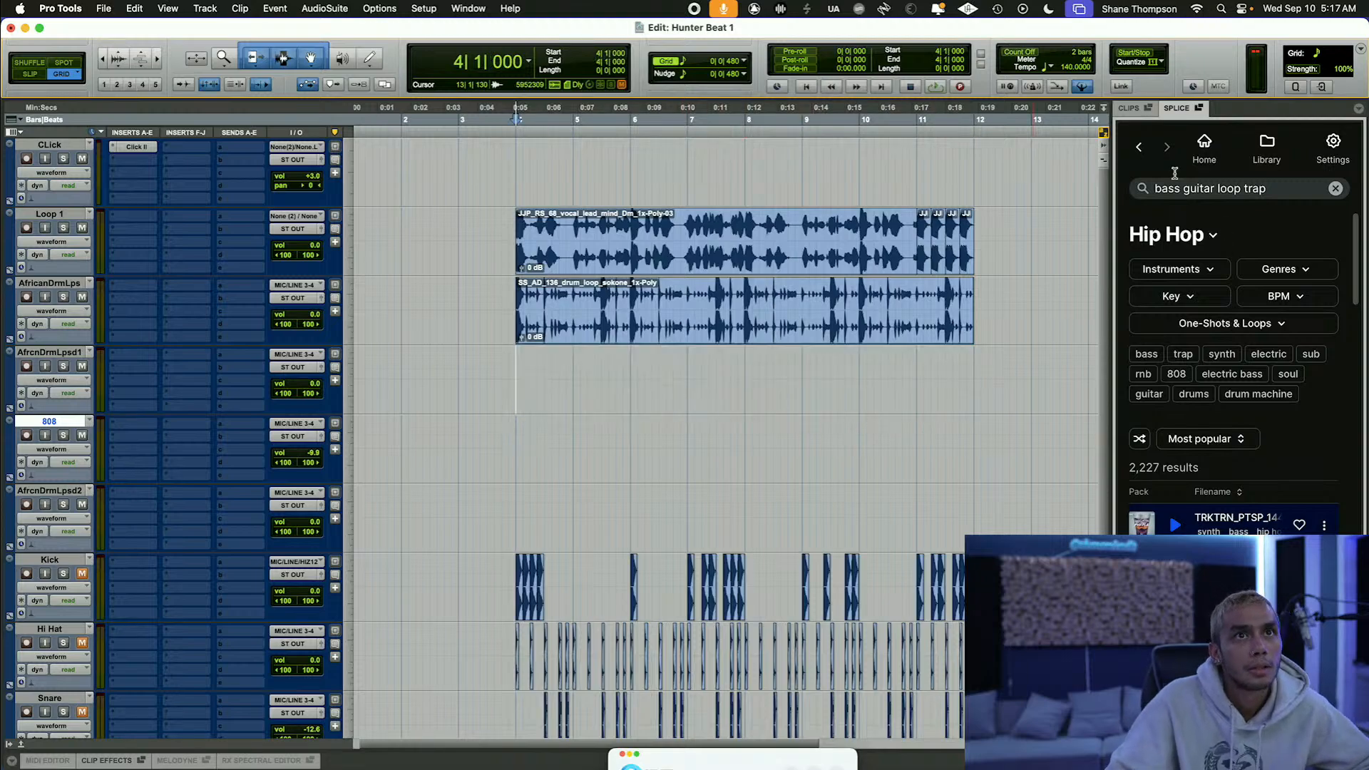
Step: Return to the Splice home page and search for "guitar loop"
click(1140, 149)
click(1141, 150)
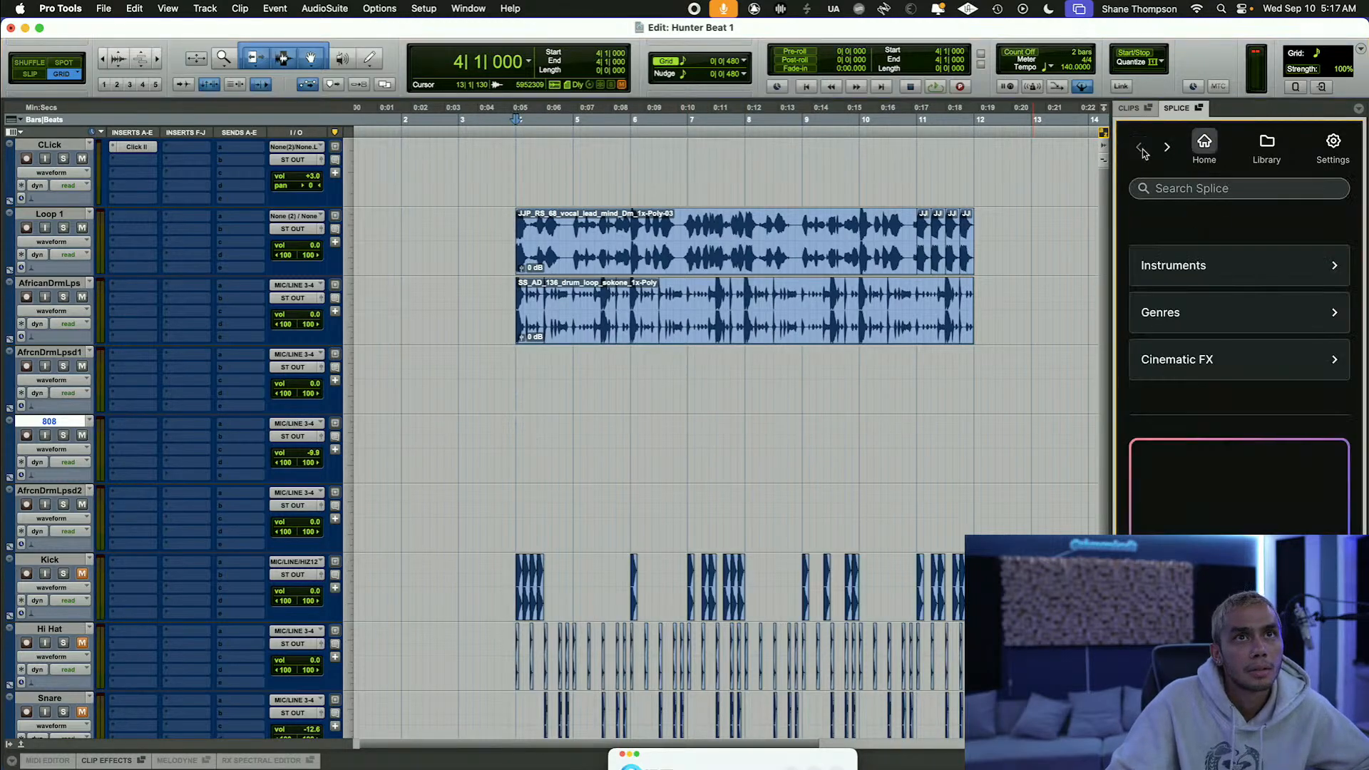
click(1183, 193)
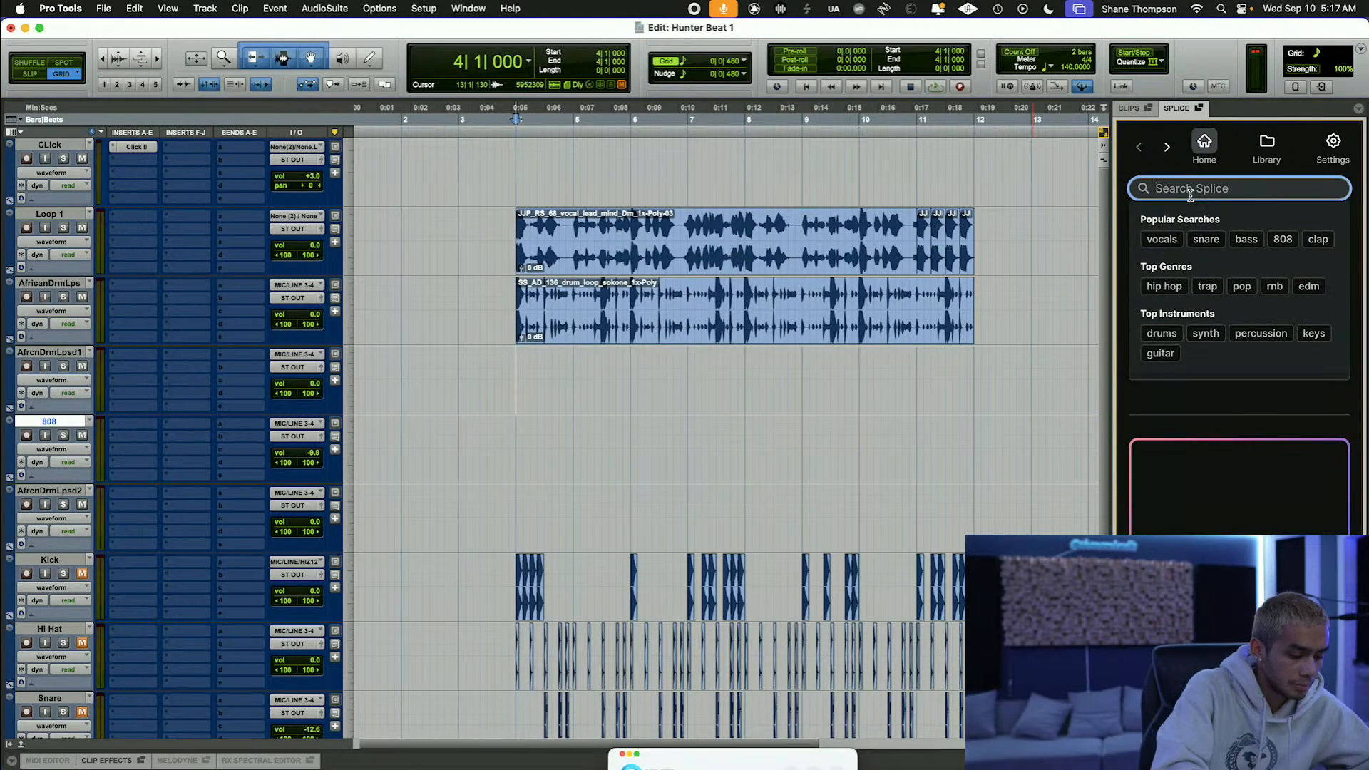
text(guit)
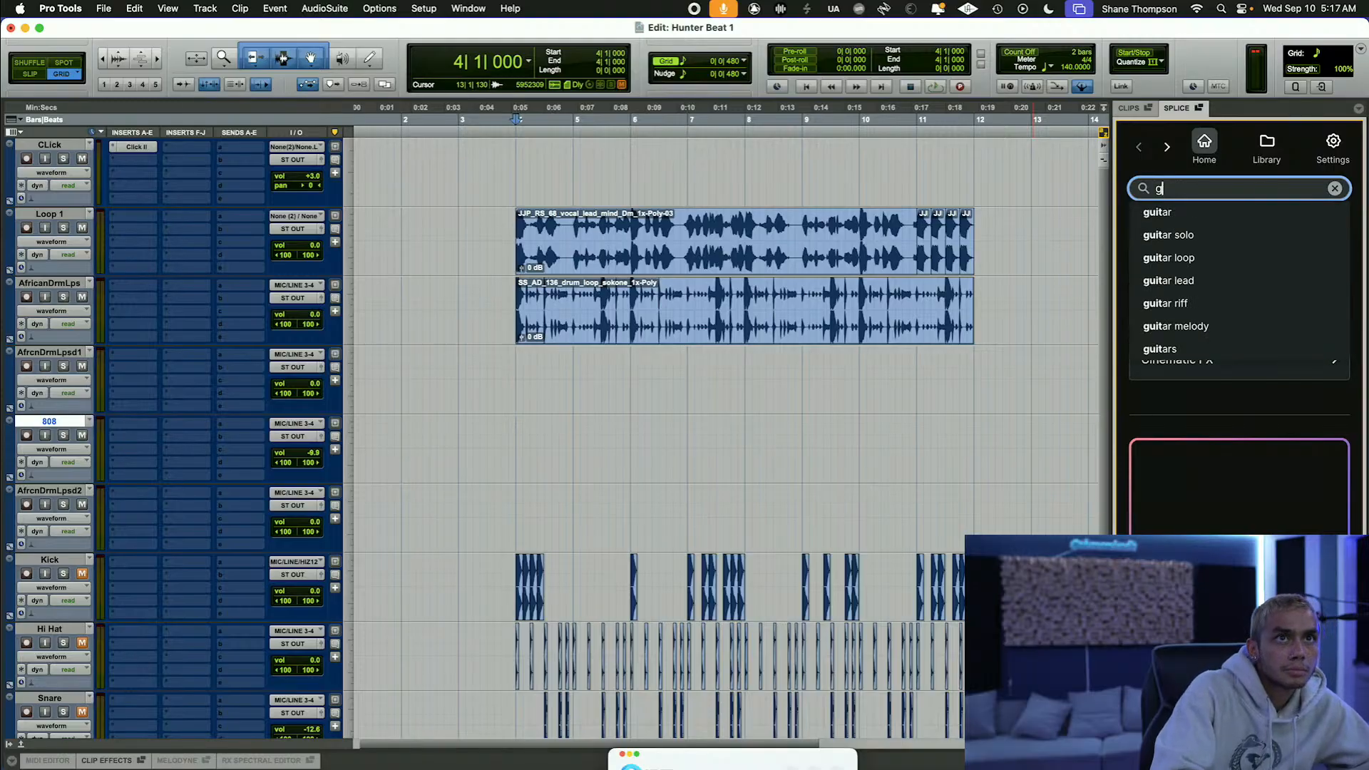
key(BackSpace)
text(guitar loop)
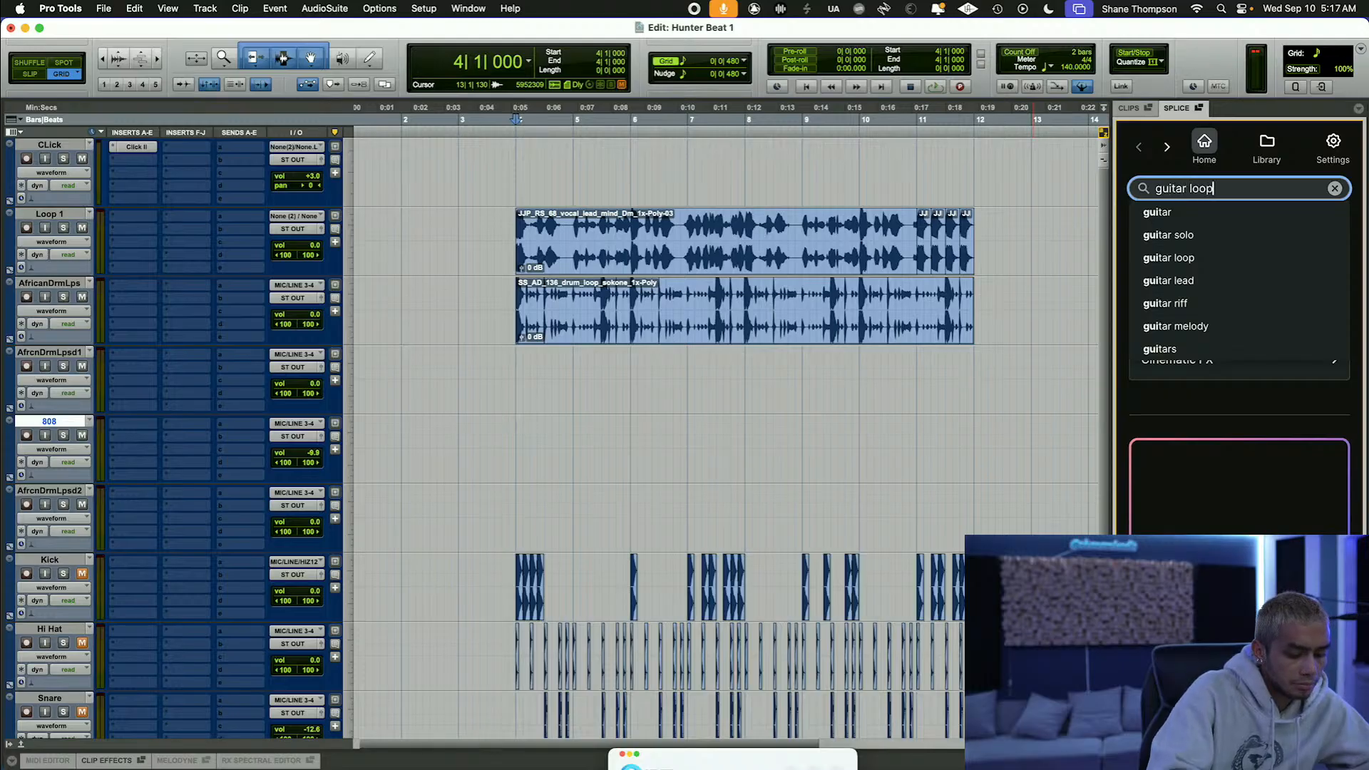
key(Return)
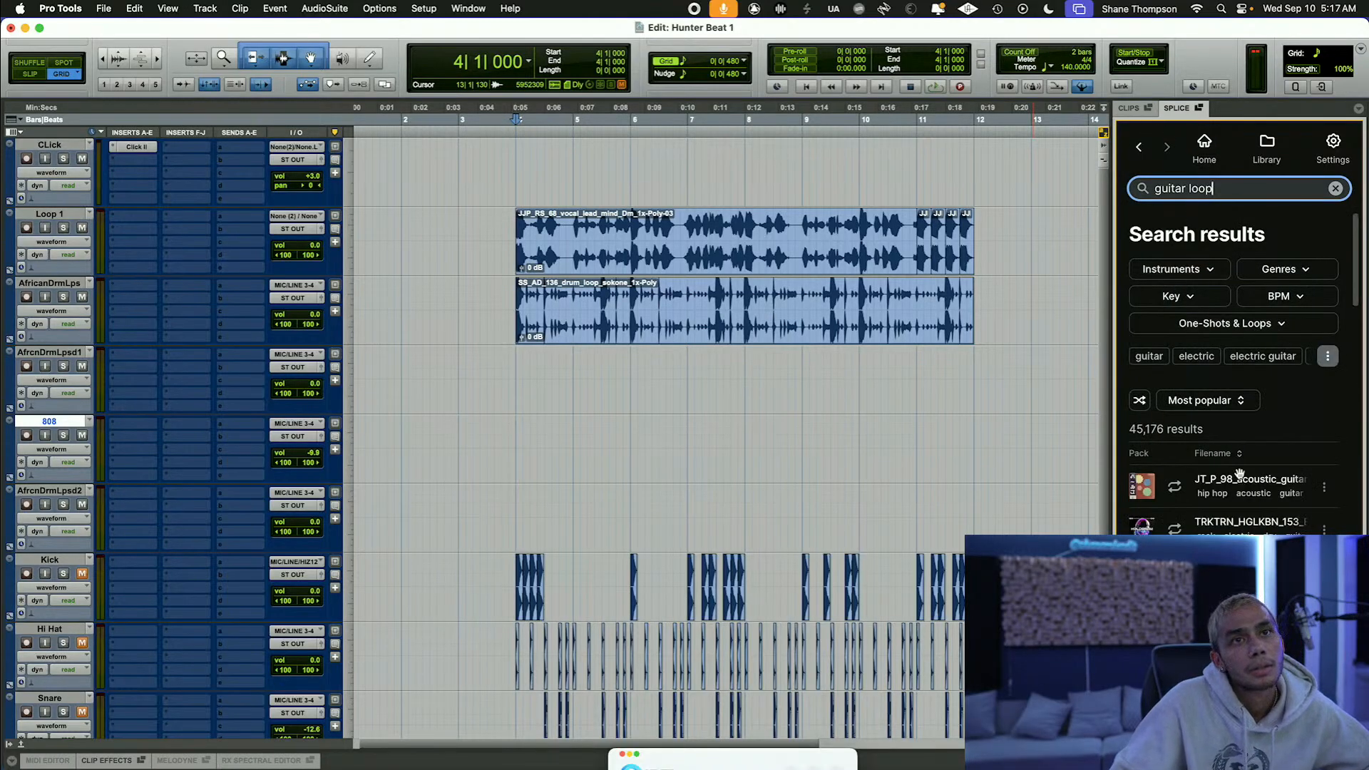
Step: Preview the JT_P_98 acoustic guitar loop and refine the Splice search to "guitar loop trap"
scroll(1174, 479, down, 1)
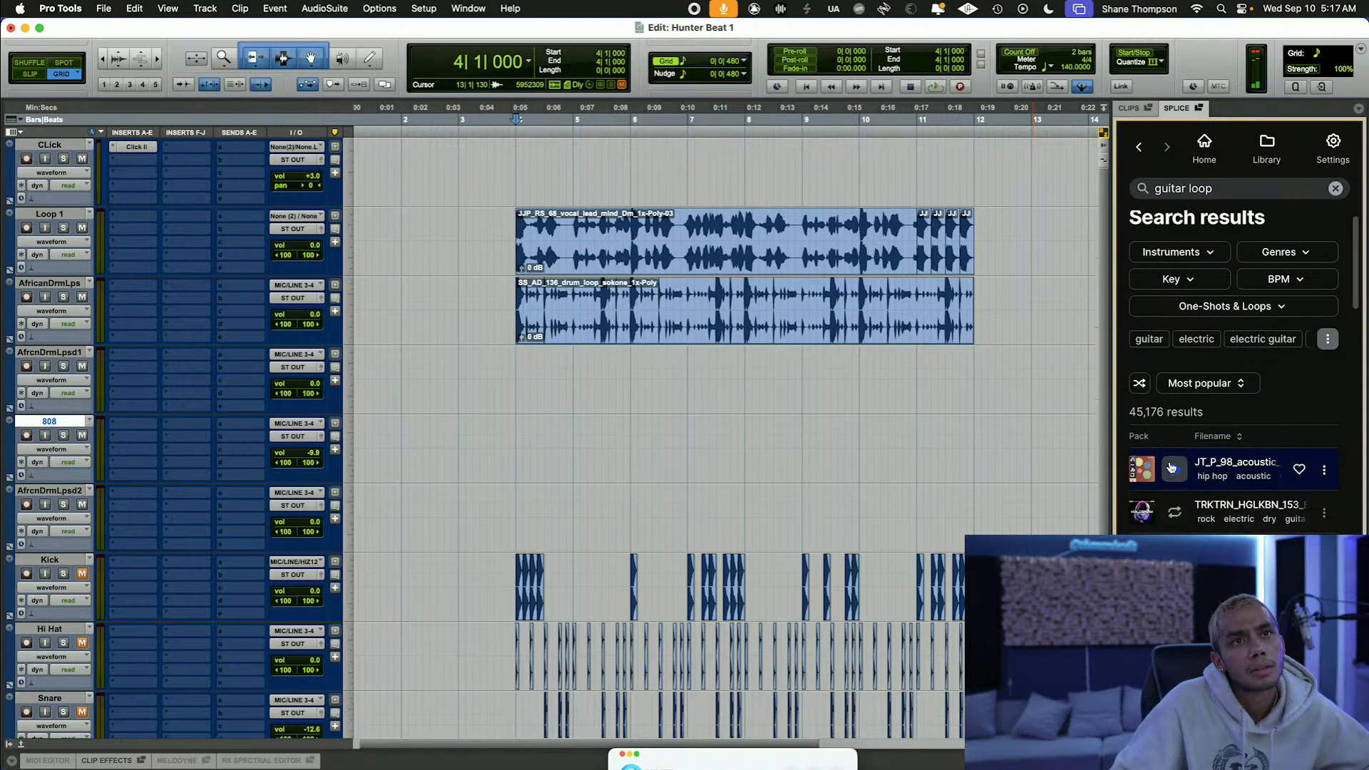
click(1172, 468)
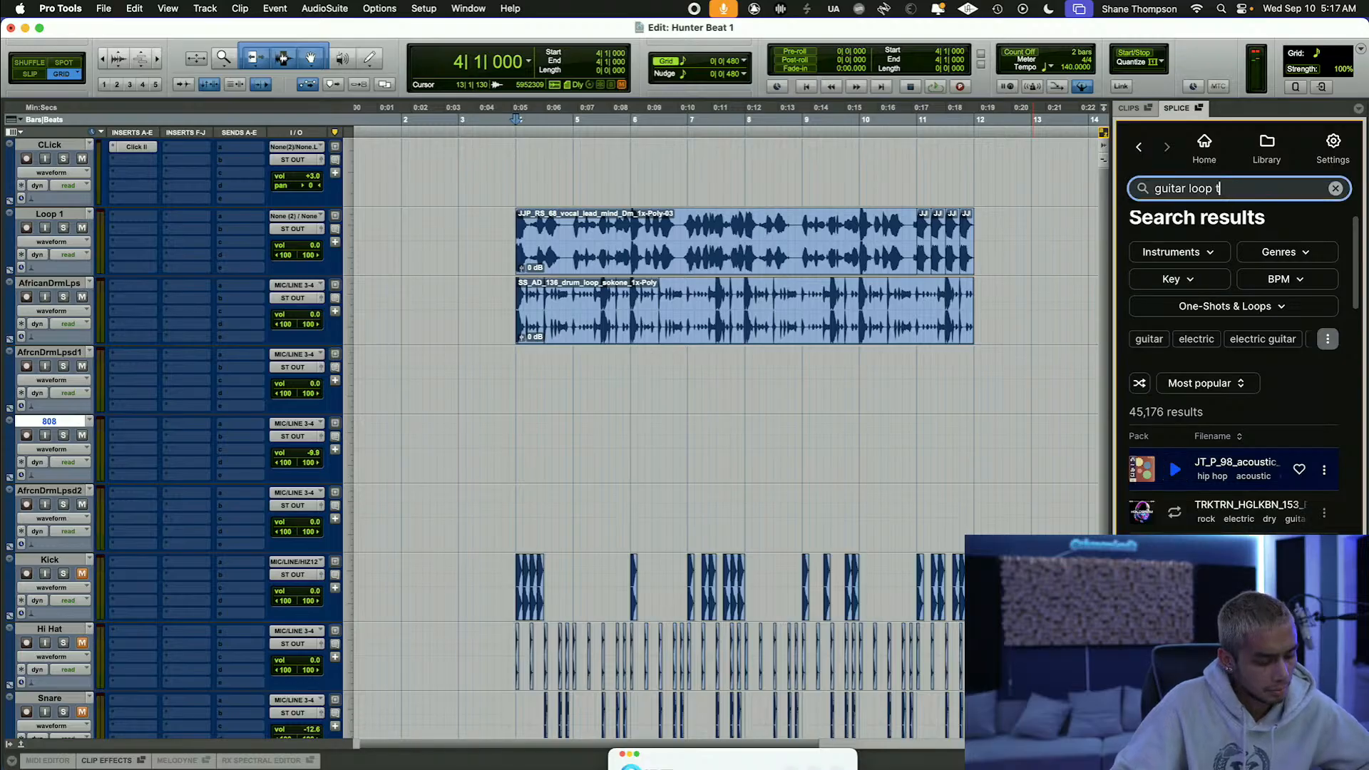
key(Return)
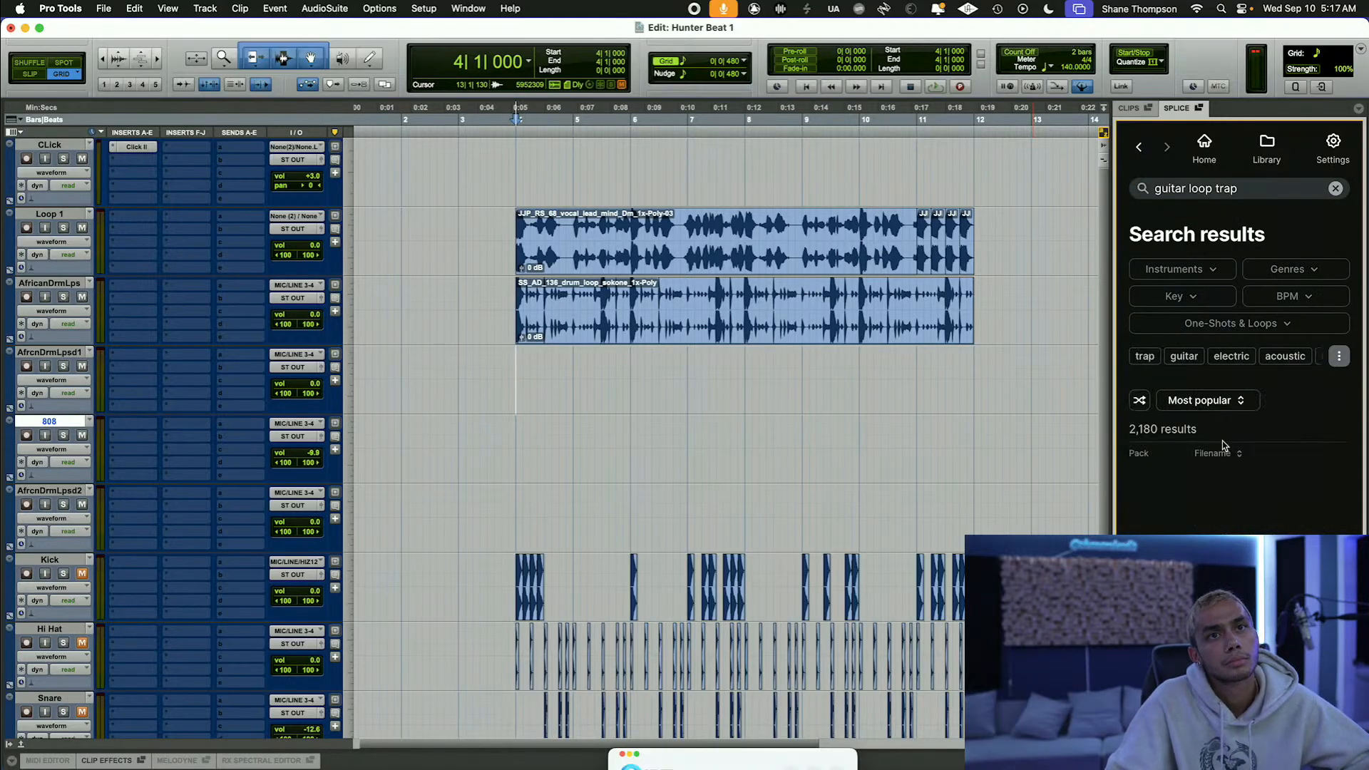
Step: Preview the AHA_LP_85 acoustic guitar loop, place it on the AfrcnDrmLpsd1 track at bar 4 and play from just before it
click(1174, 491)
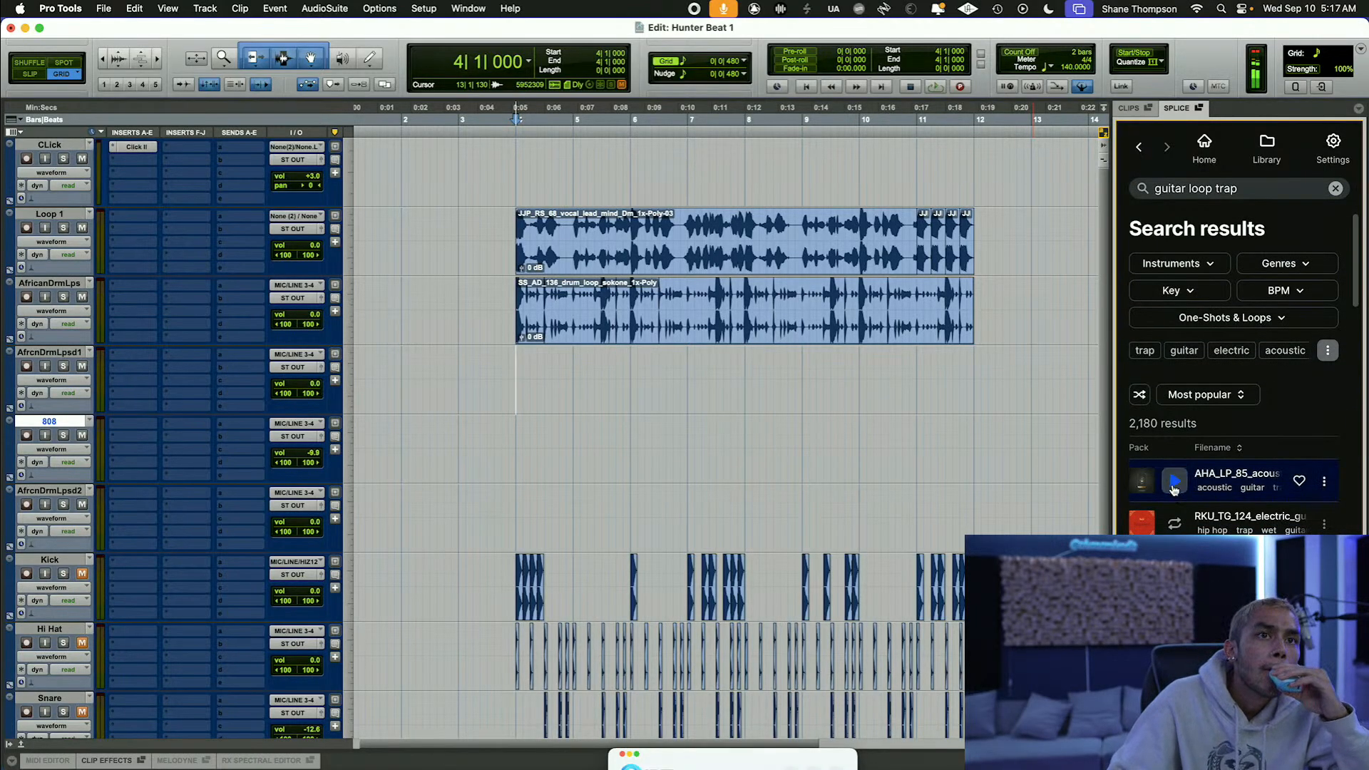
drag(670, 423, 516, 401)
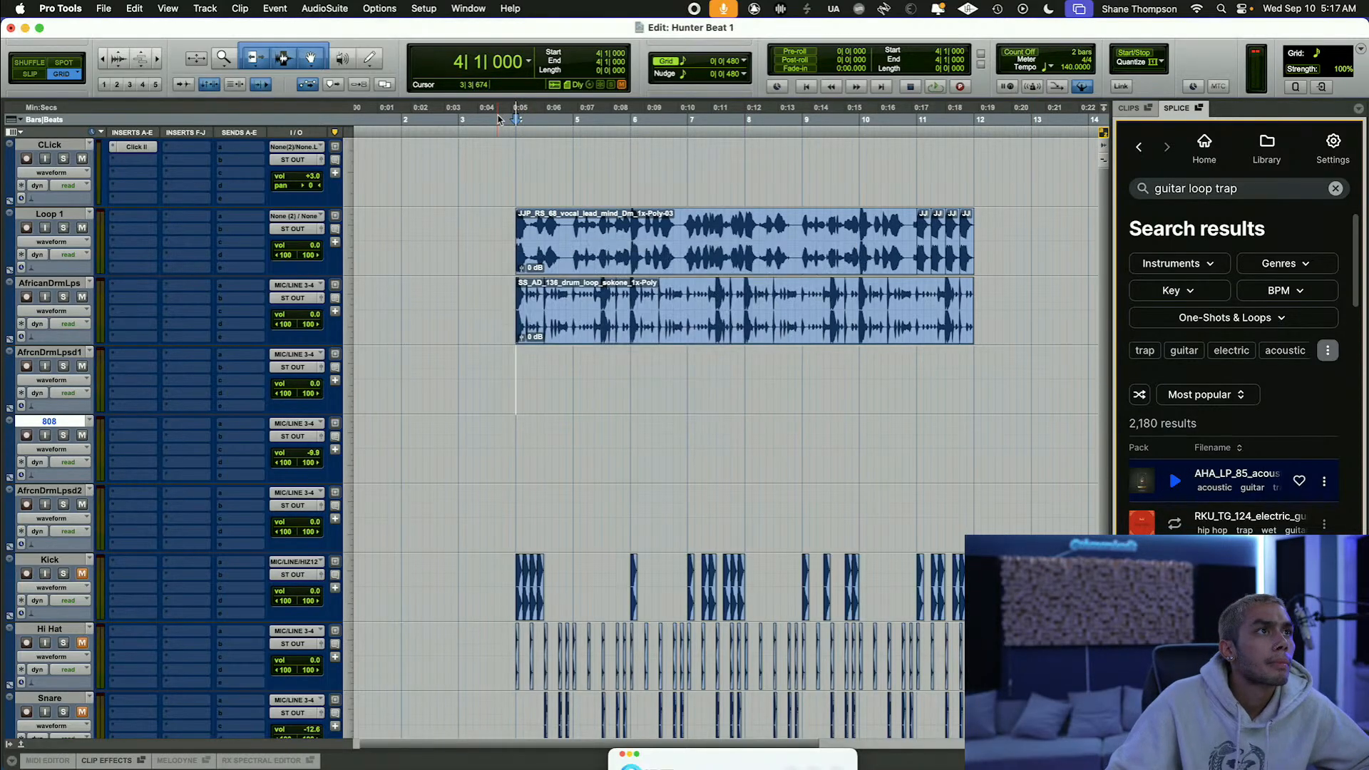
click(499, 119)
key(space)
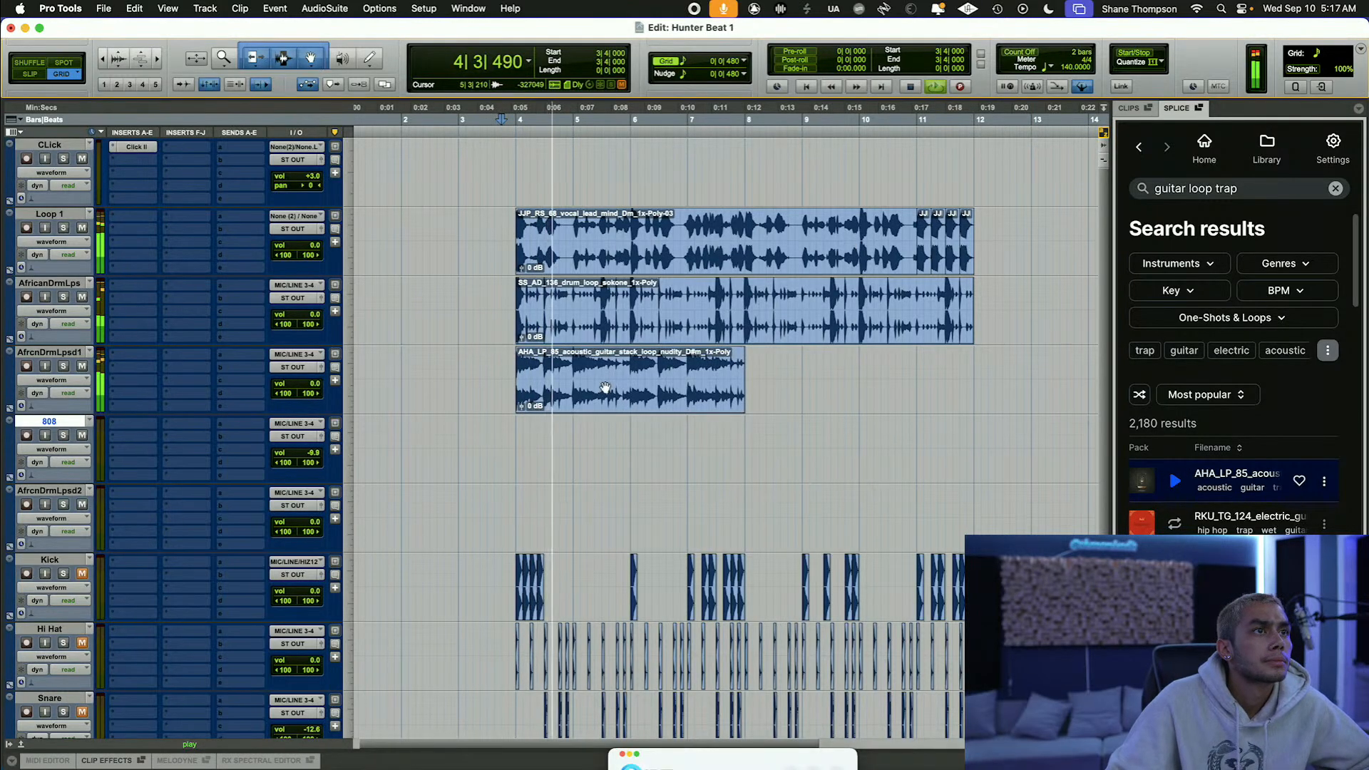
Step: Stop playback and delete the AHA_LP_85 acoustic guitar clip from the AfrcnDrmLpsd1 track
key(space)
click(611, 395)
key(Delete)
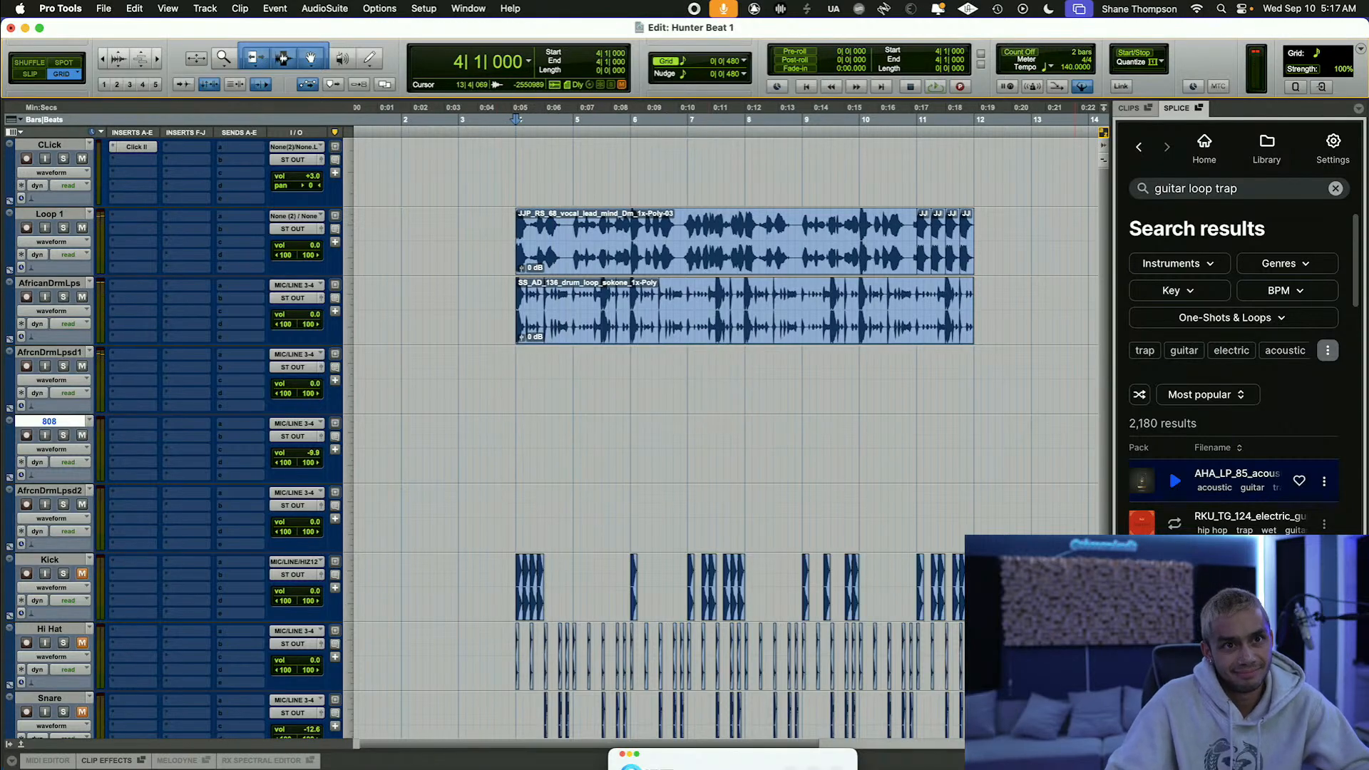
Step: Preview the LEX_RSPBRJ_140 electric guitar loop from the search results, and play the session from bar 4
scroll(1170, 468, down, 3)
click(1174, 495)
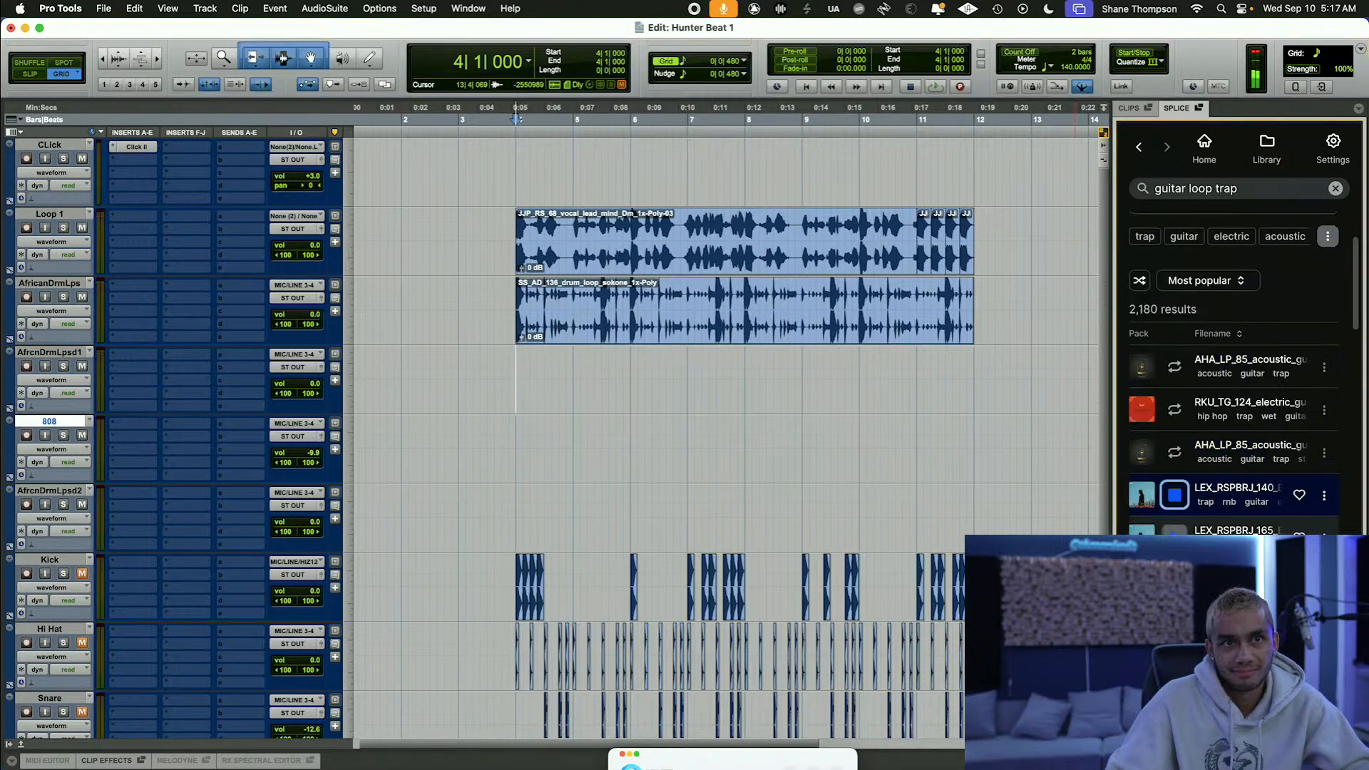
scroll(1234, 371, down, 1)
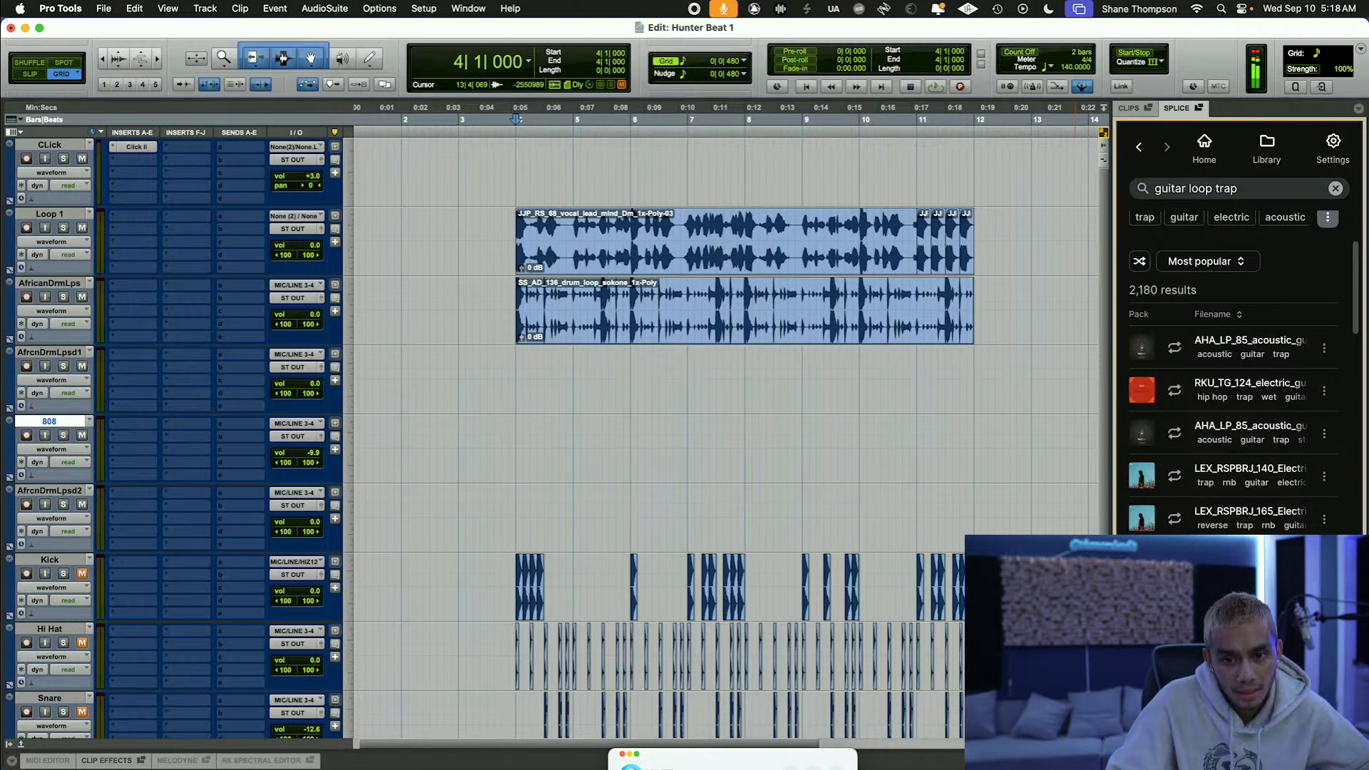
key(space)
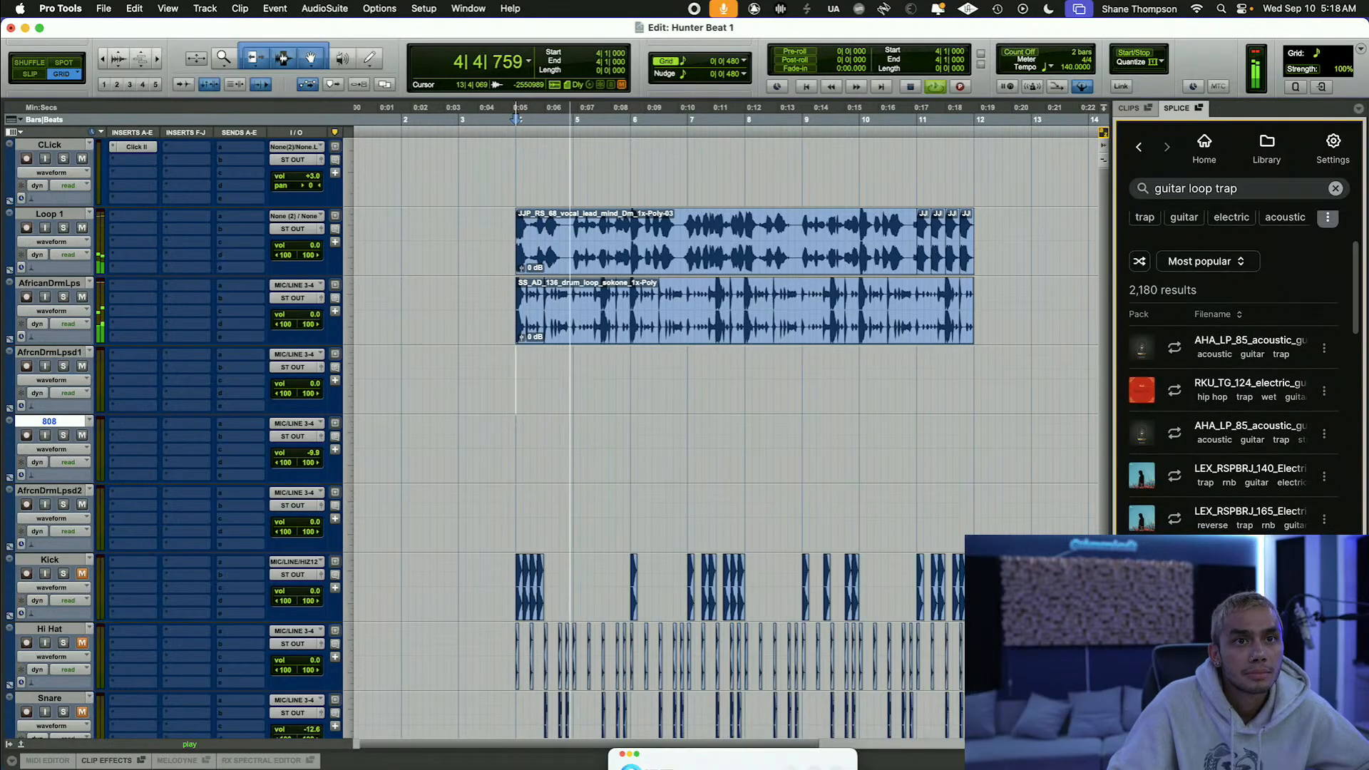
Step: Search Splice for "breakbeat guitar loop" and preview the BOS_GGXL_110 drum loop from the results
click(1121, 191)
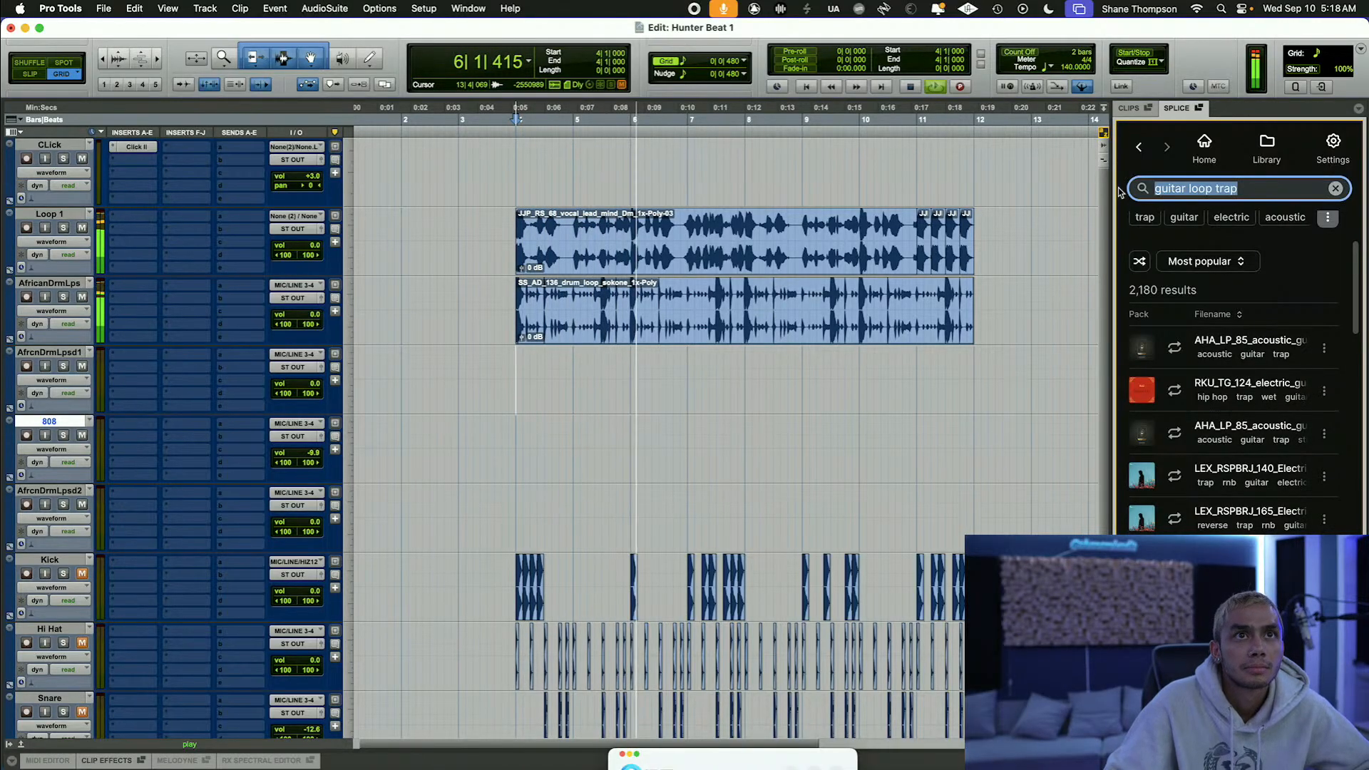
key(BackSpace)
text(bte)
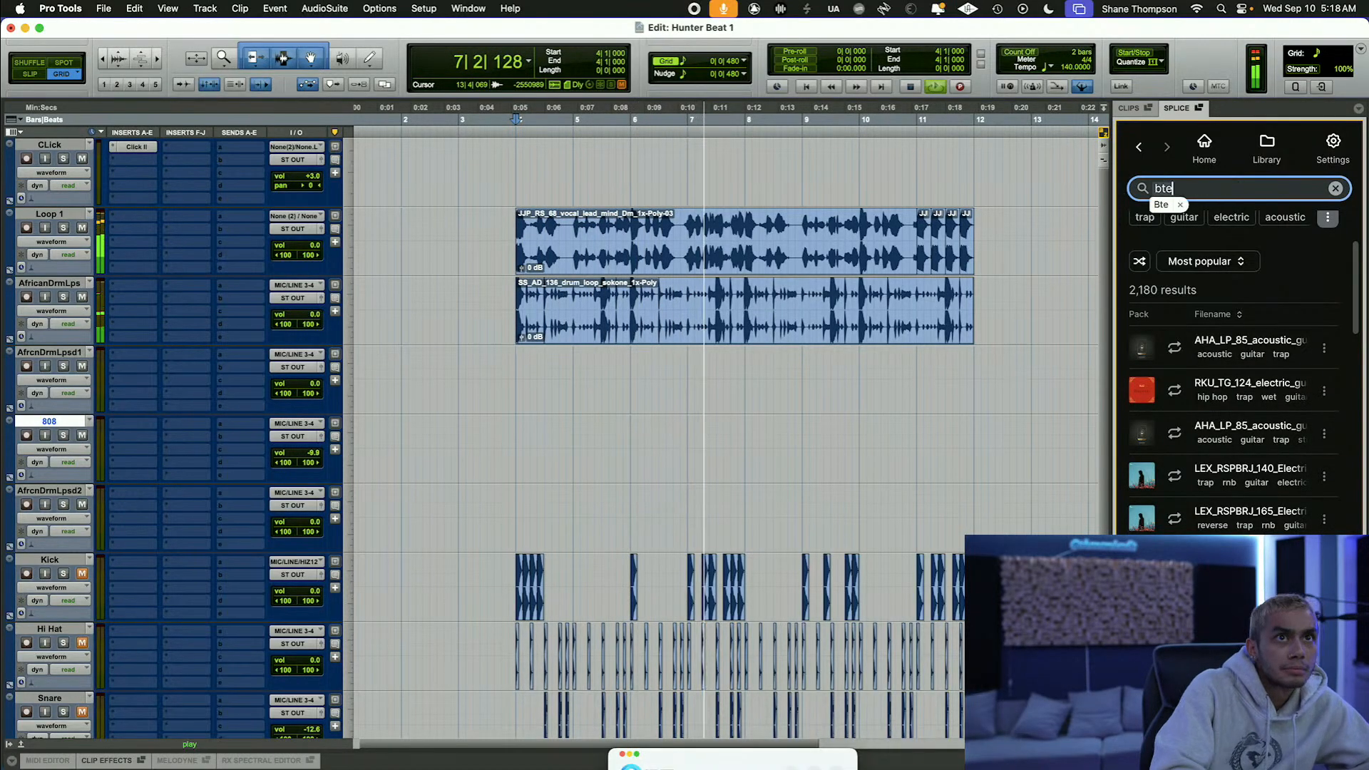
key(BackSpace)
key(BackSpace)
text(re)
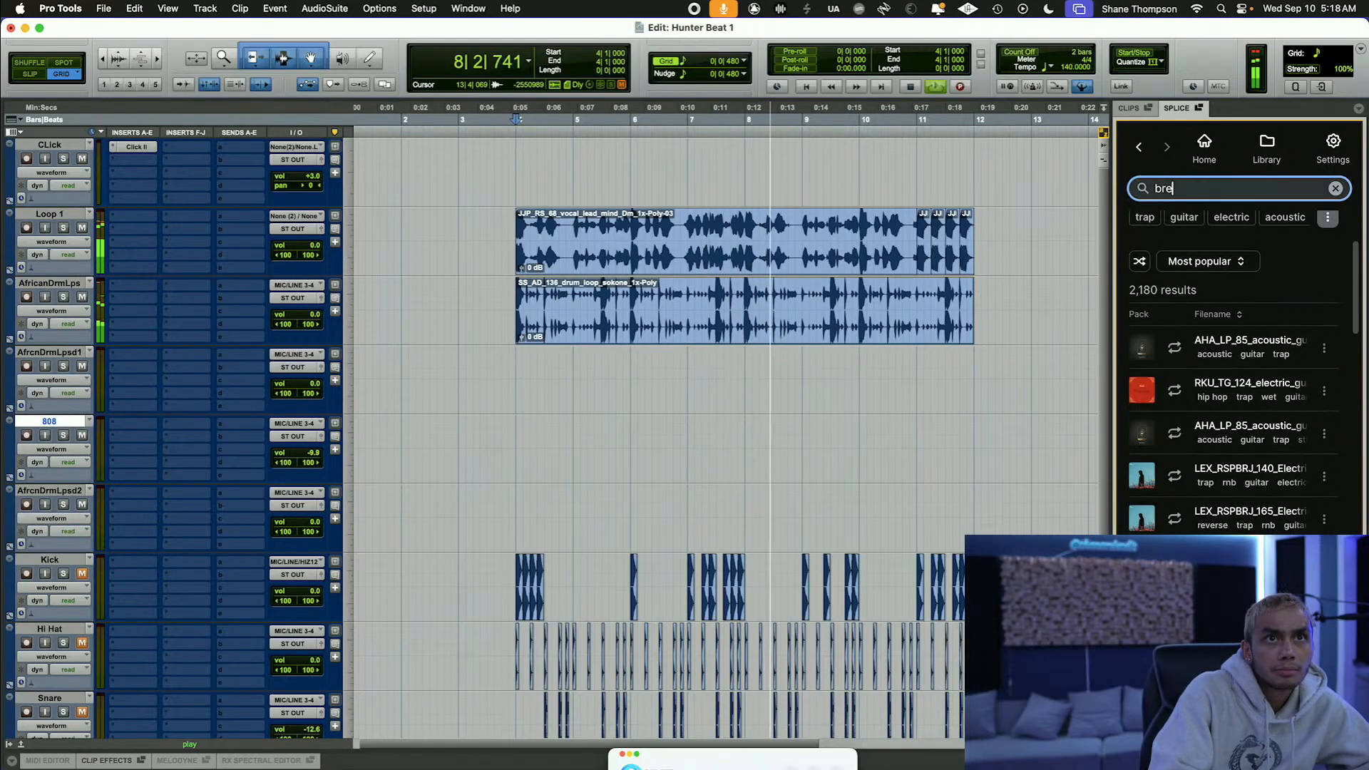
text(akbeat g)
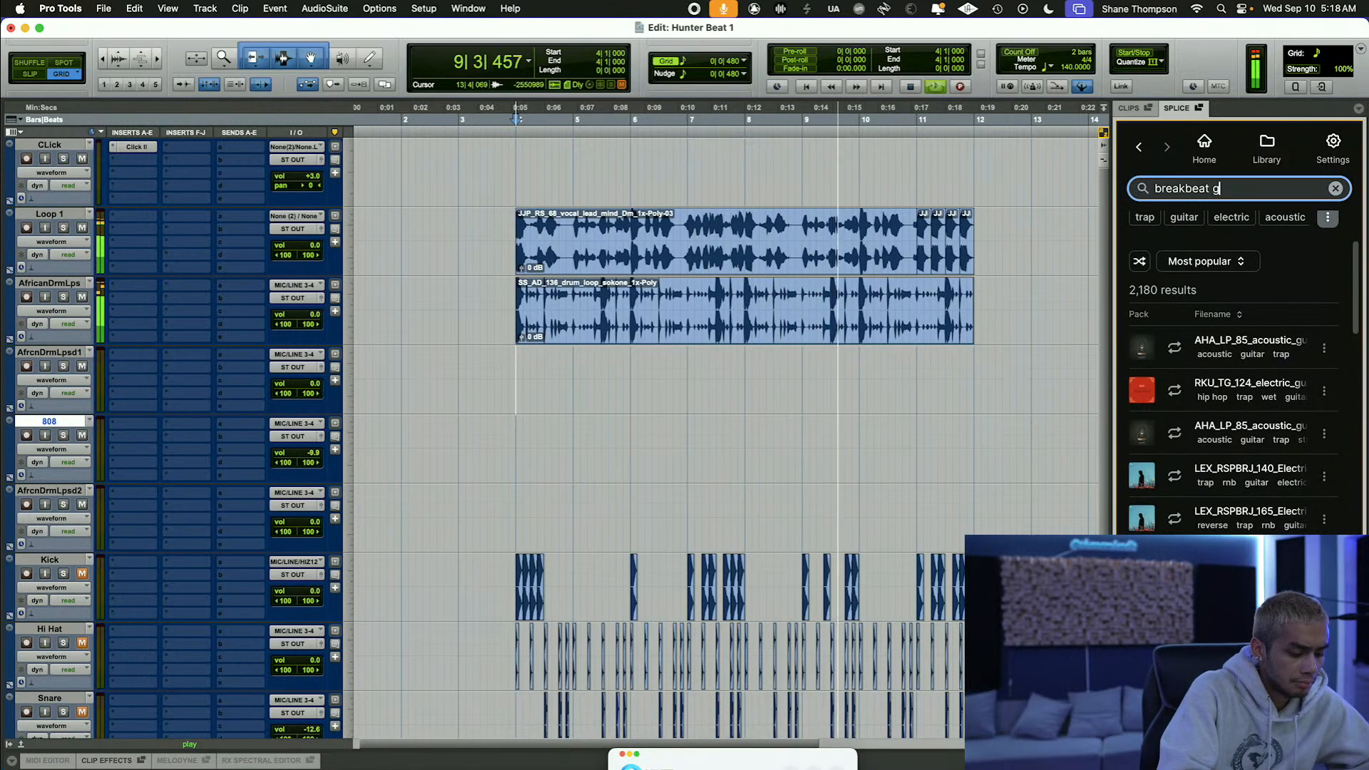
text(uitar loop)
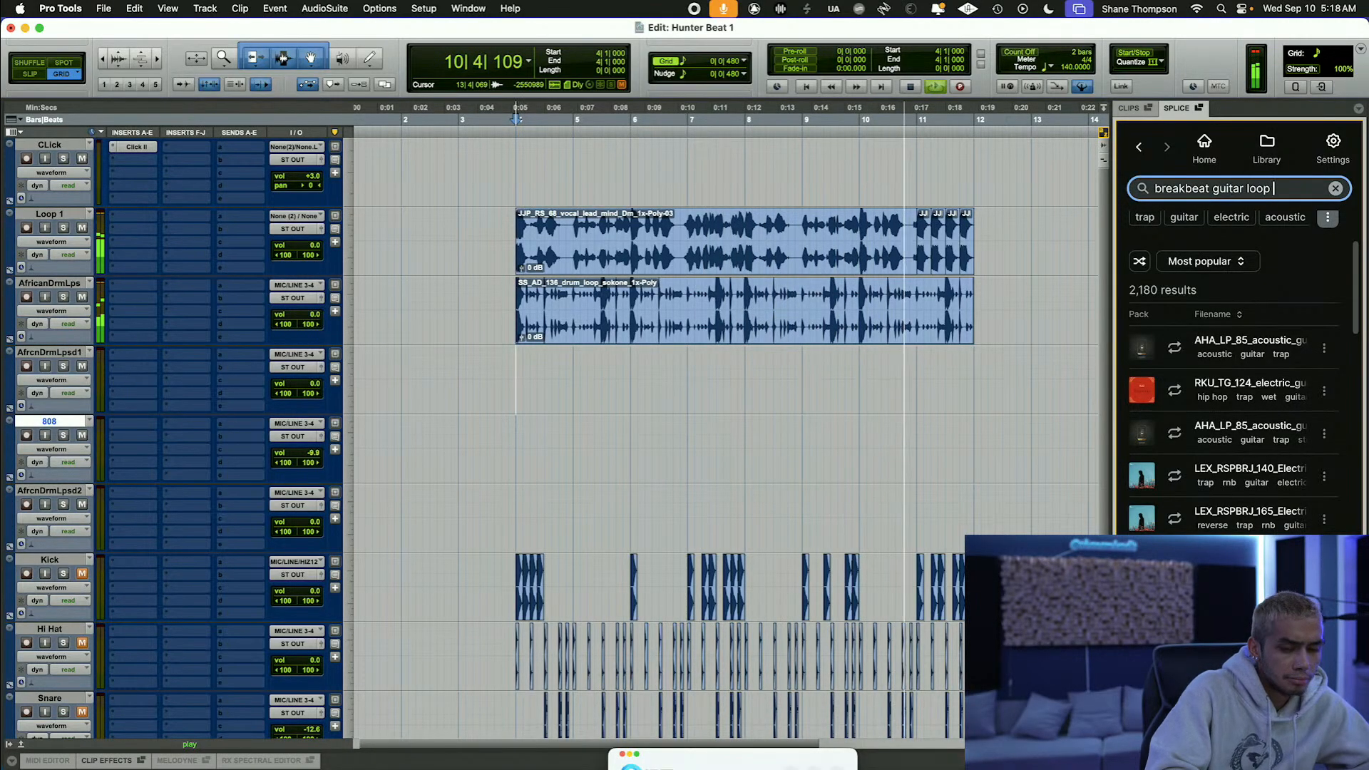
key(Return)
click(1175, 464)
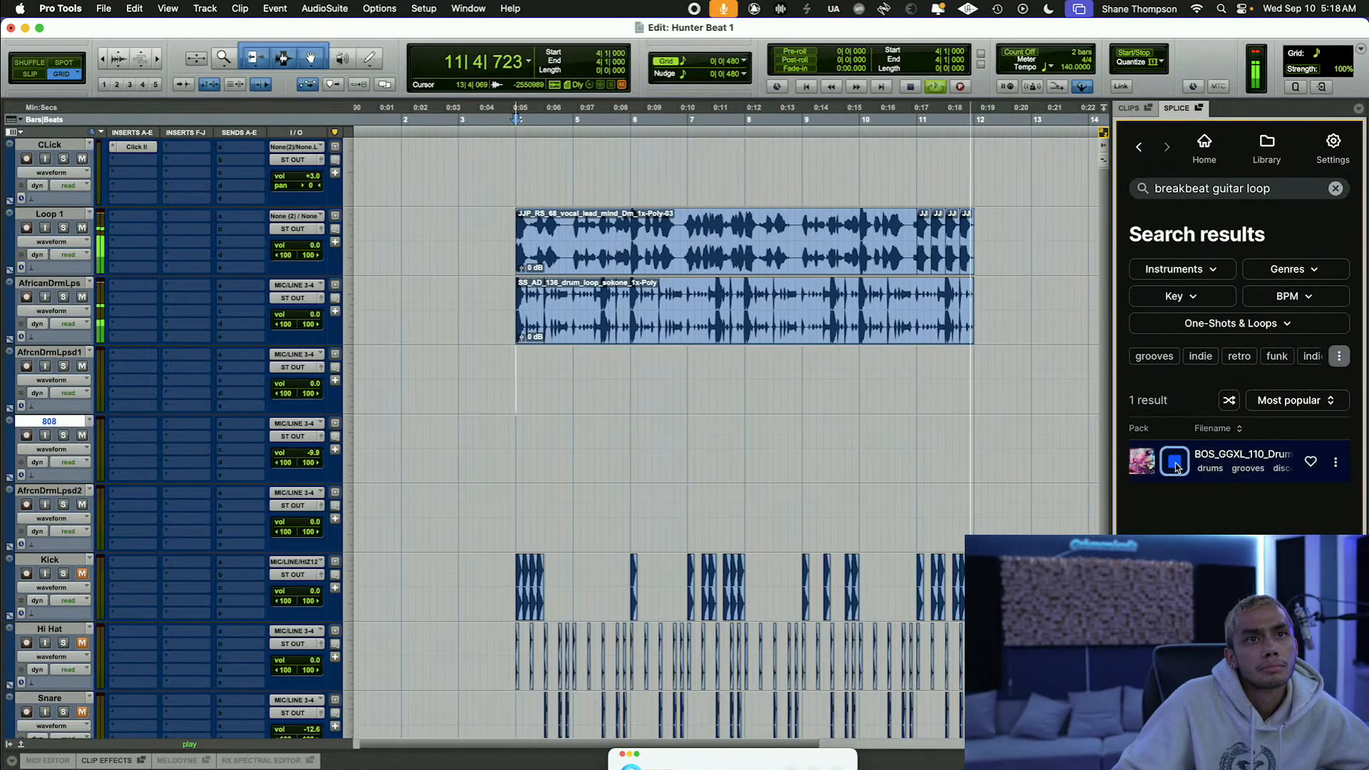
click(1176, 463)
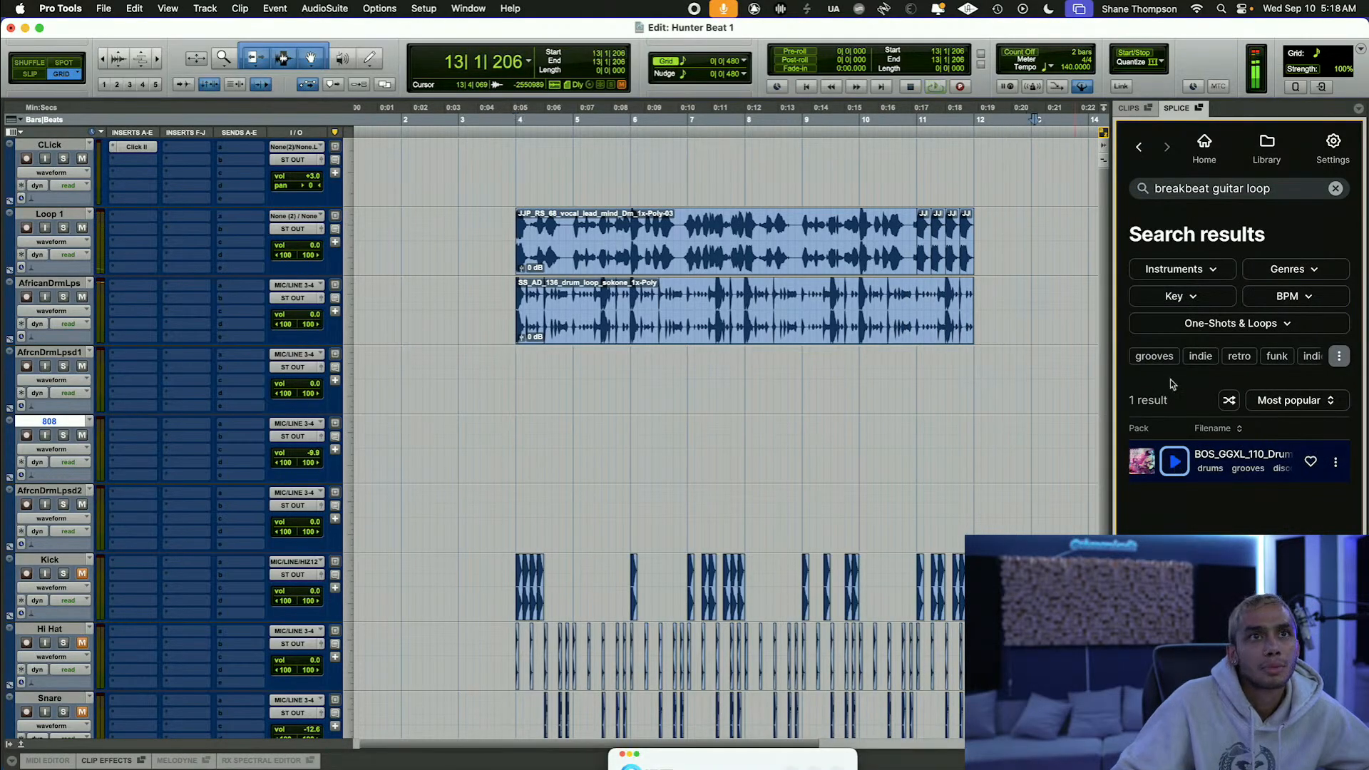
Step: Replace the Splice search with "trap guitar loop"
click(1252, 186)
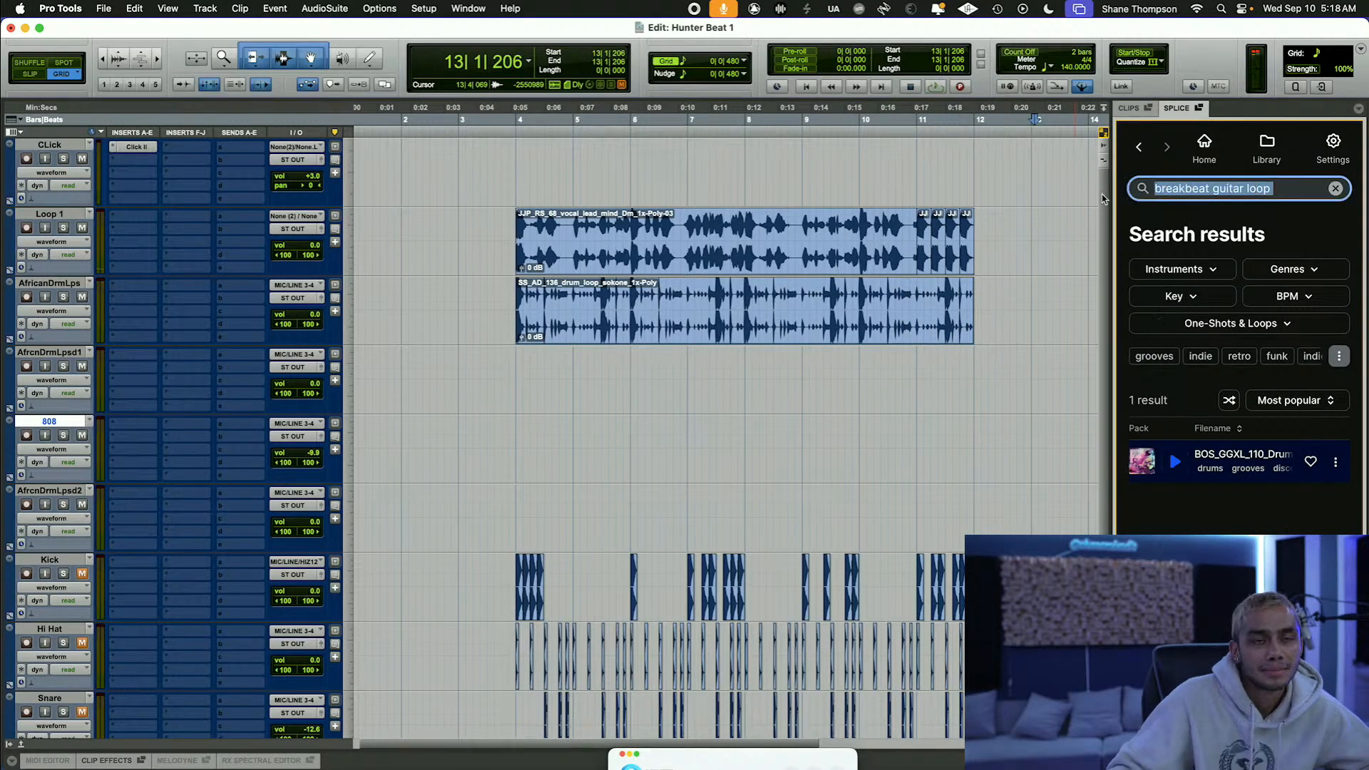
text(t)
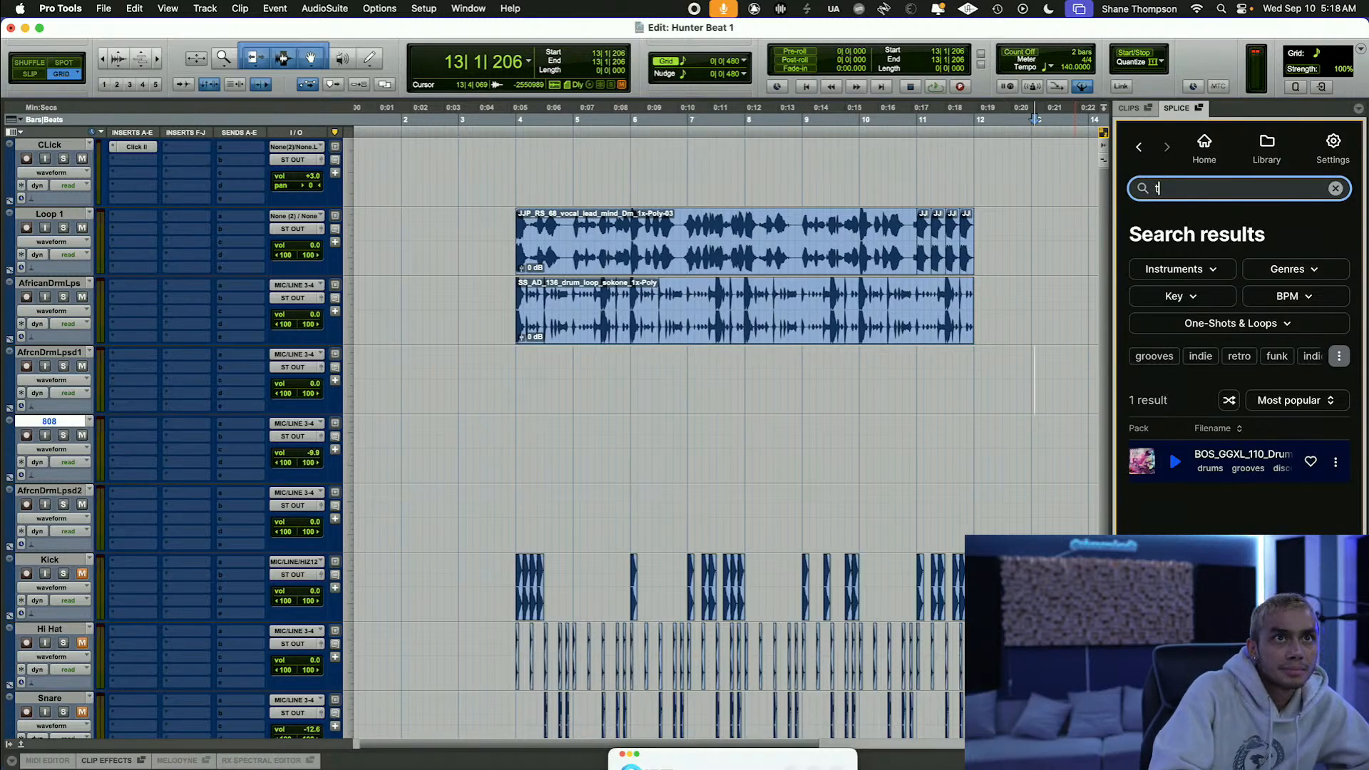
text(rap guit)
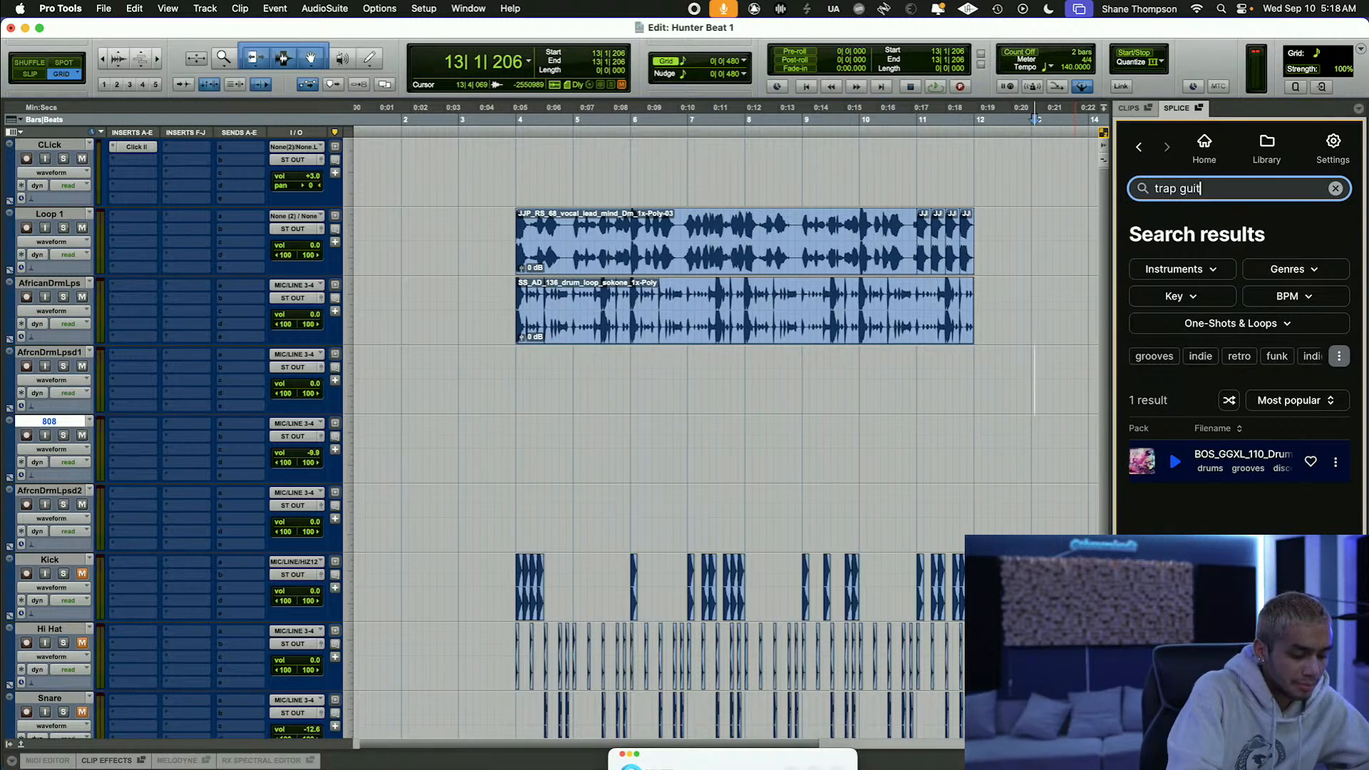
text(ar loop)
key(Return)
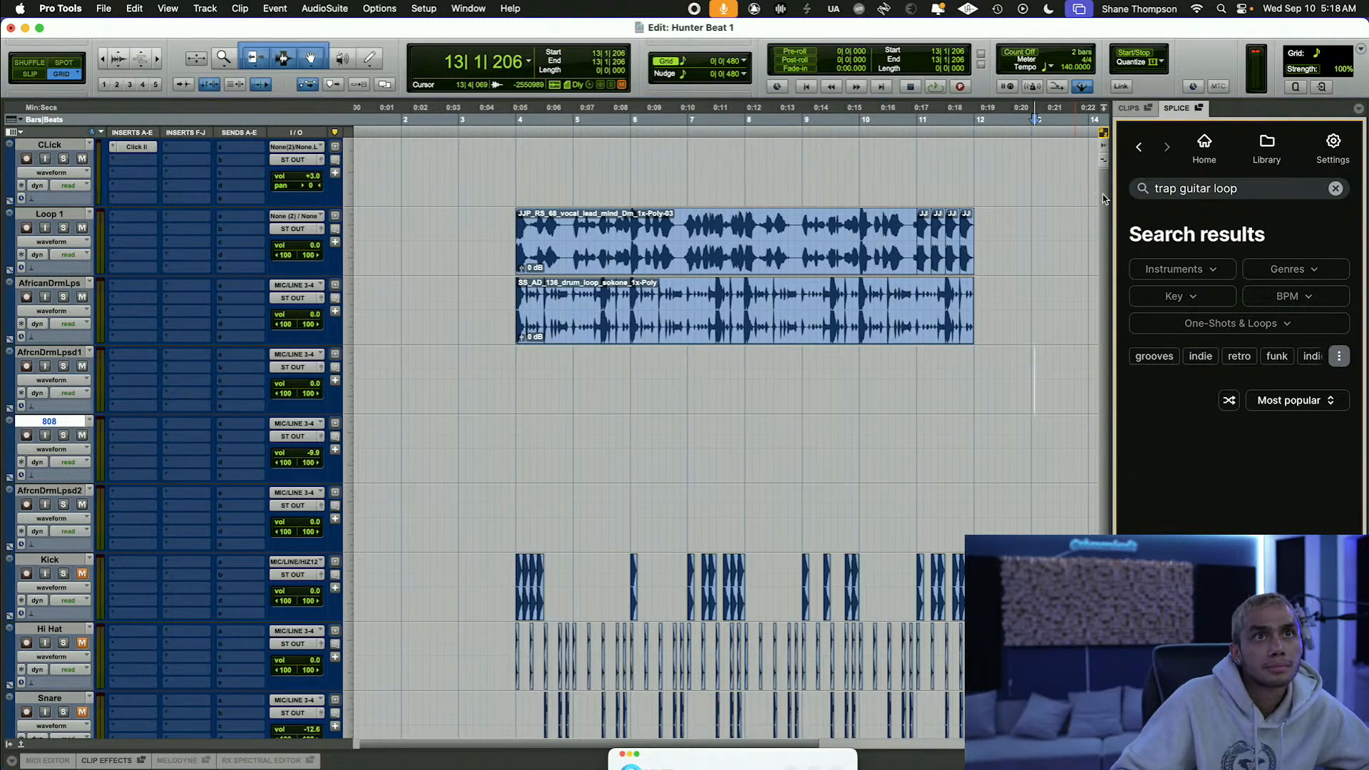
Step: Preview guitar loops from the search results, including RKU_TG_124, LEX_RSPBRJ_154, AHA_LP_85 and the shs_rage_guitar loops
scroll(1175, 442, down, 3)
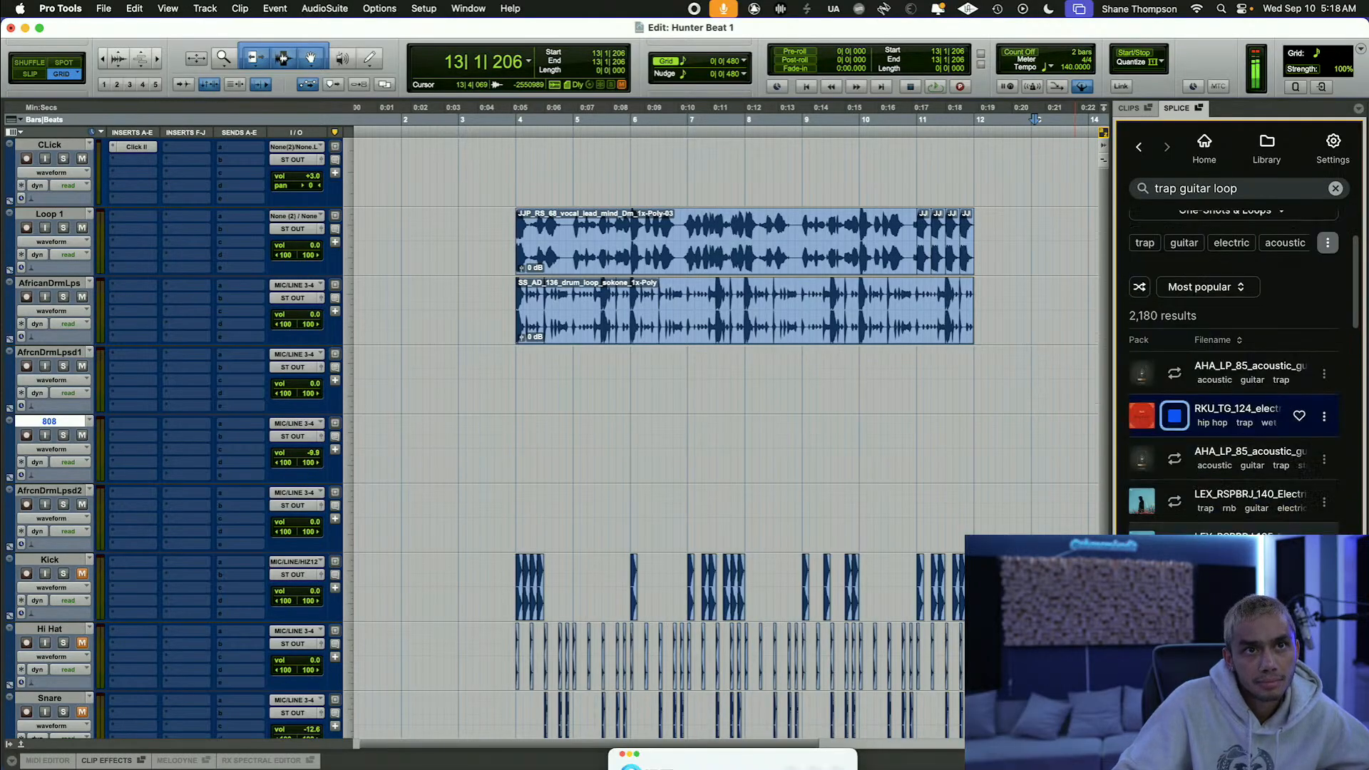
scroll(1174, 449, down, 3)
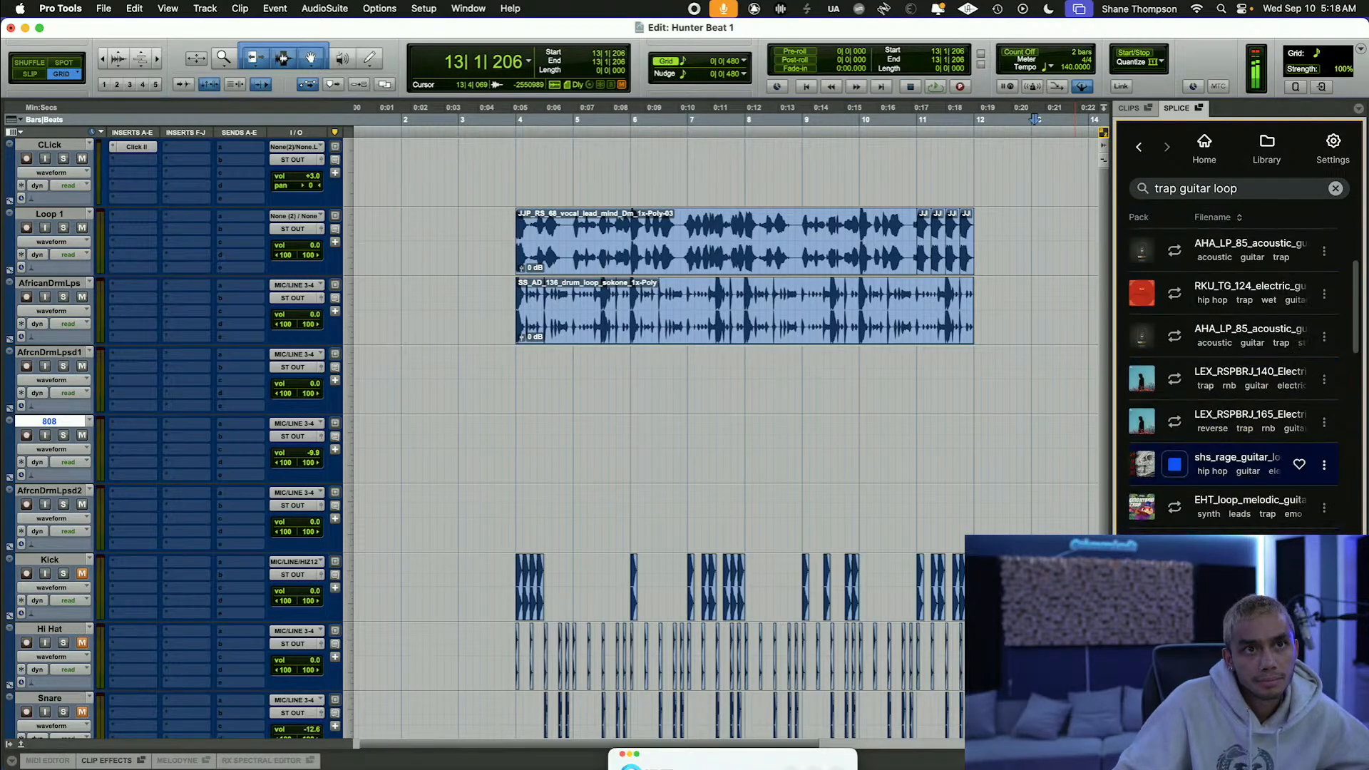
scroll(1174, 464, down, 1)
scroll(1232, 371, down, 1)
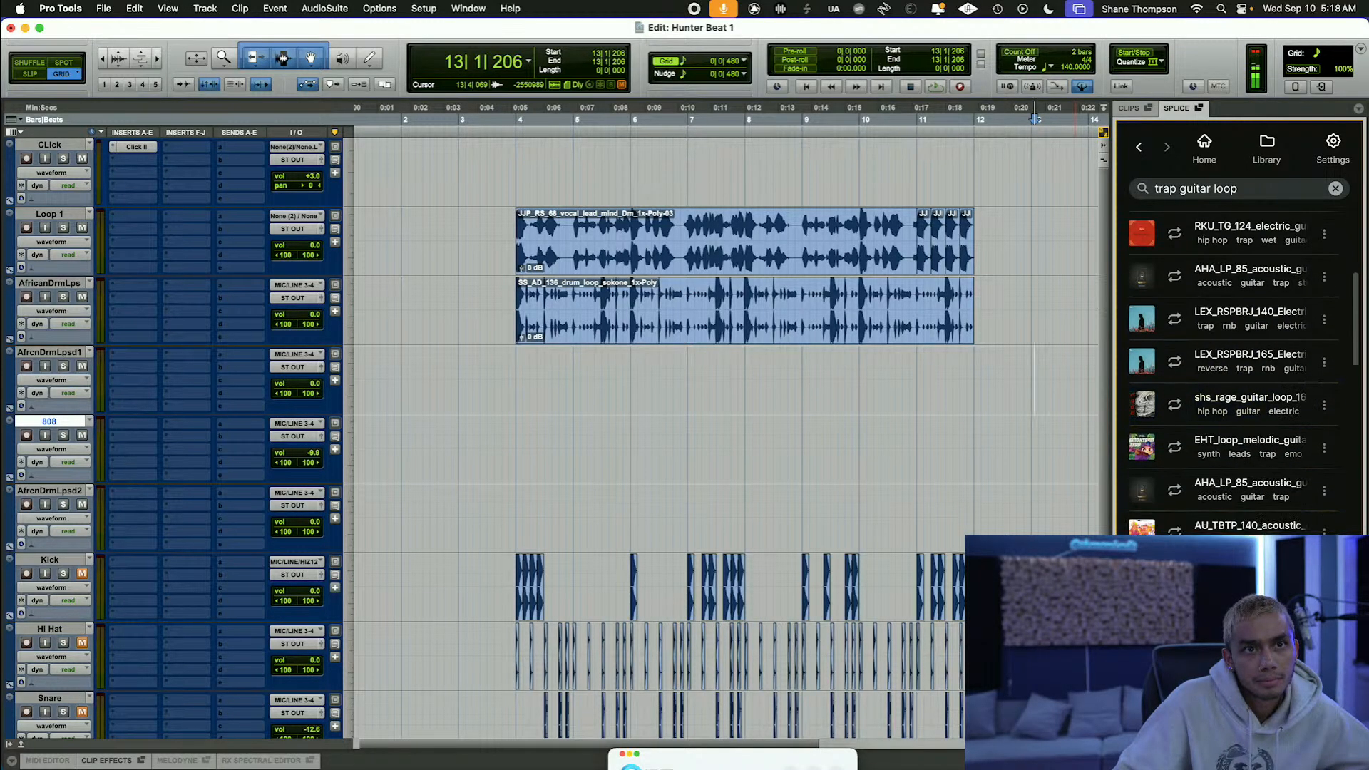
scroll(1175, 442, down, 5)
click(1175, 436)
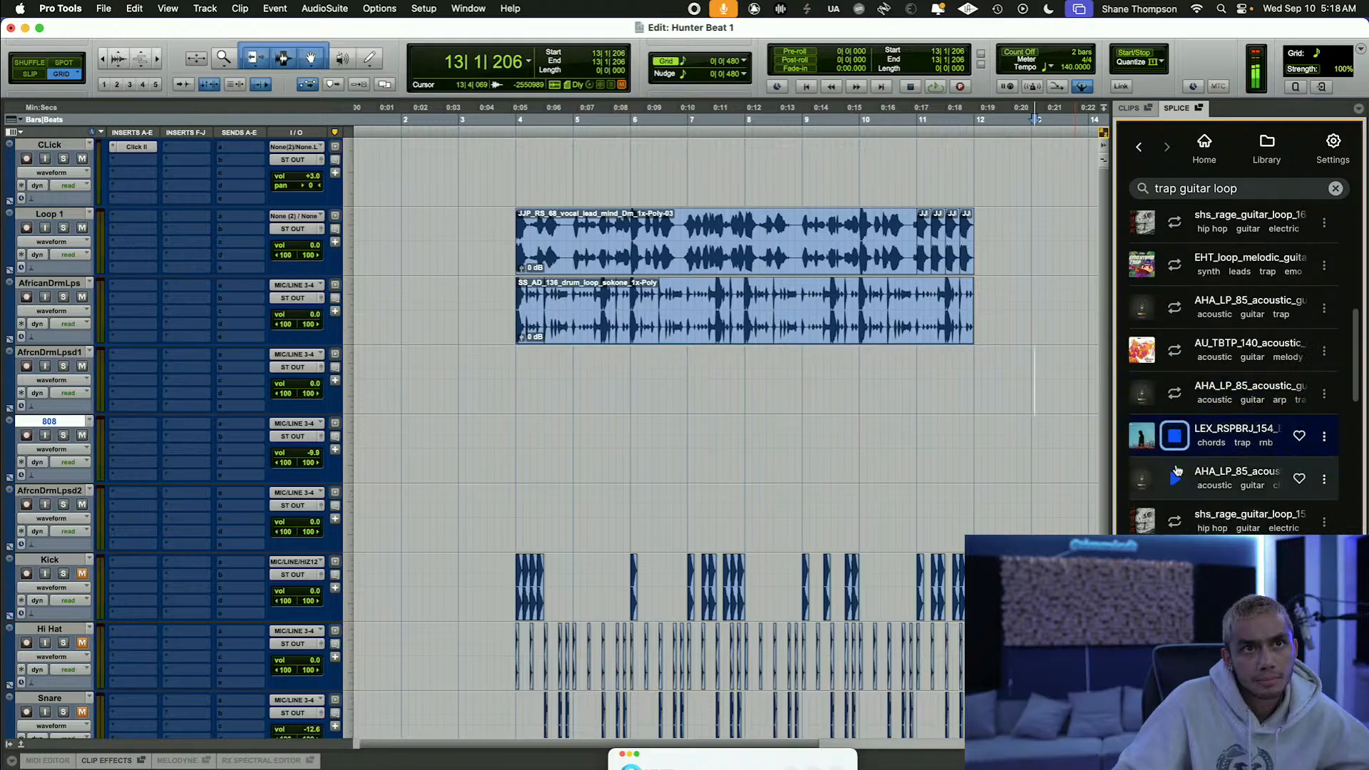
click(1177, 483)
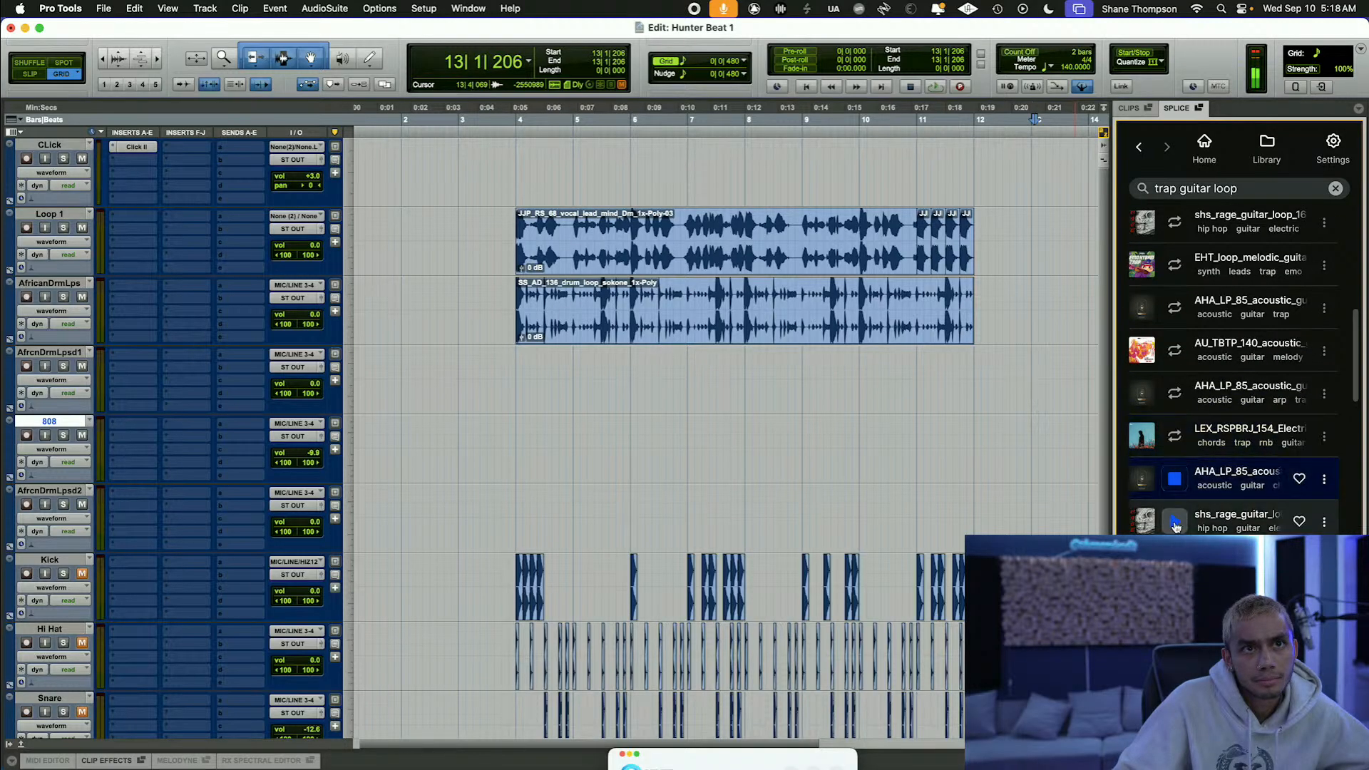
click(1175, 521)
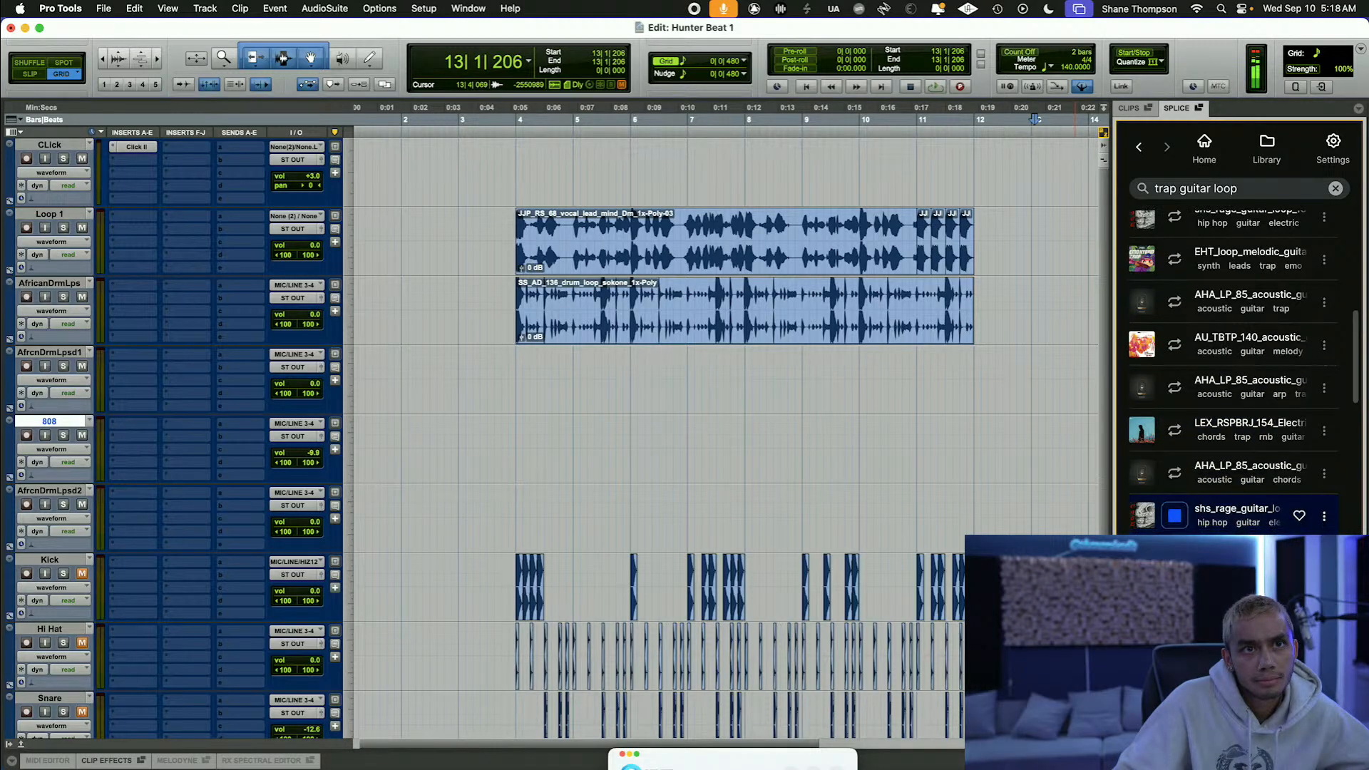
key(Down)
key(Down)
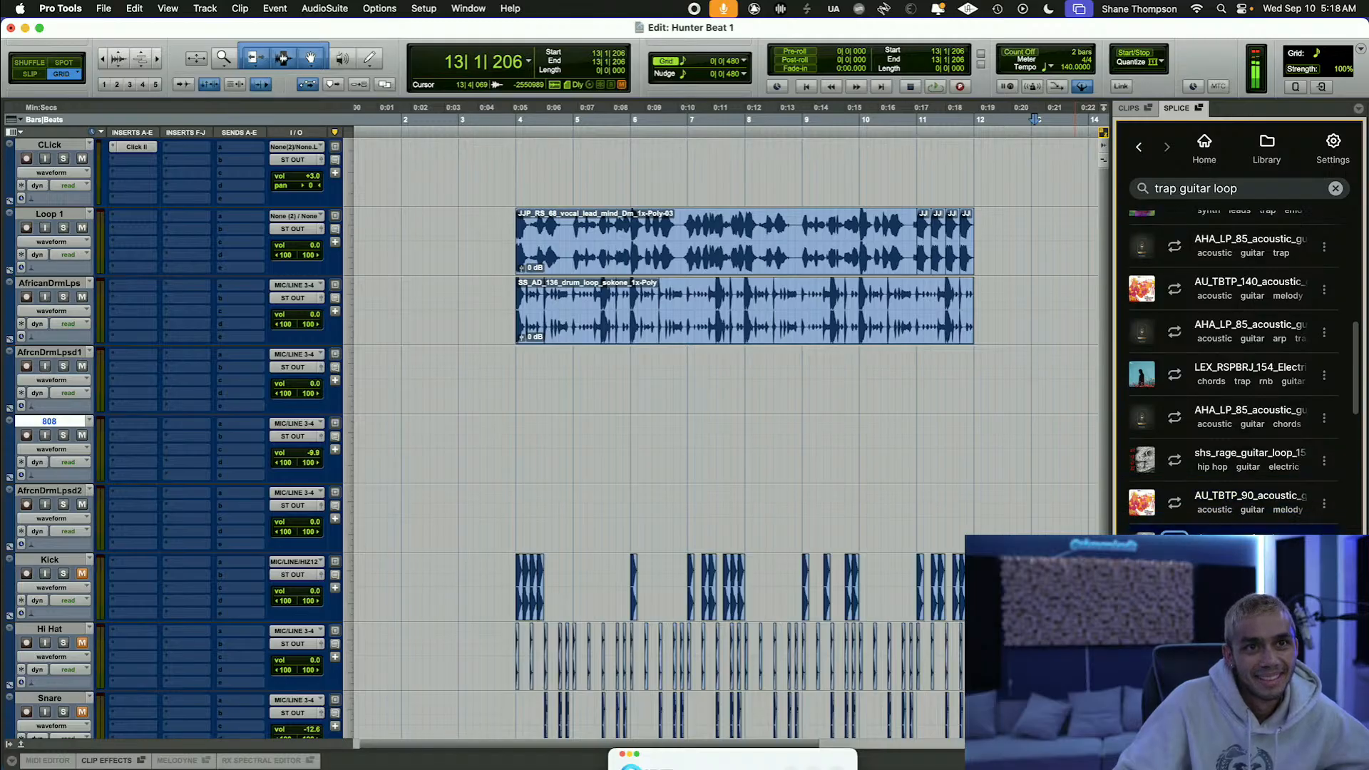
Step: Search Splice for "plug n b guitar loop" and preview the first two OS_SNB_65 drum loops
click(1248, 188)
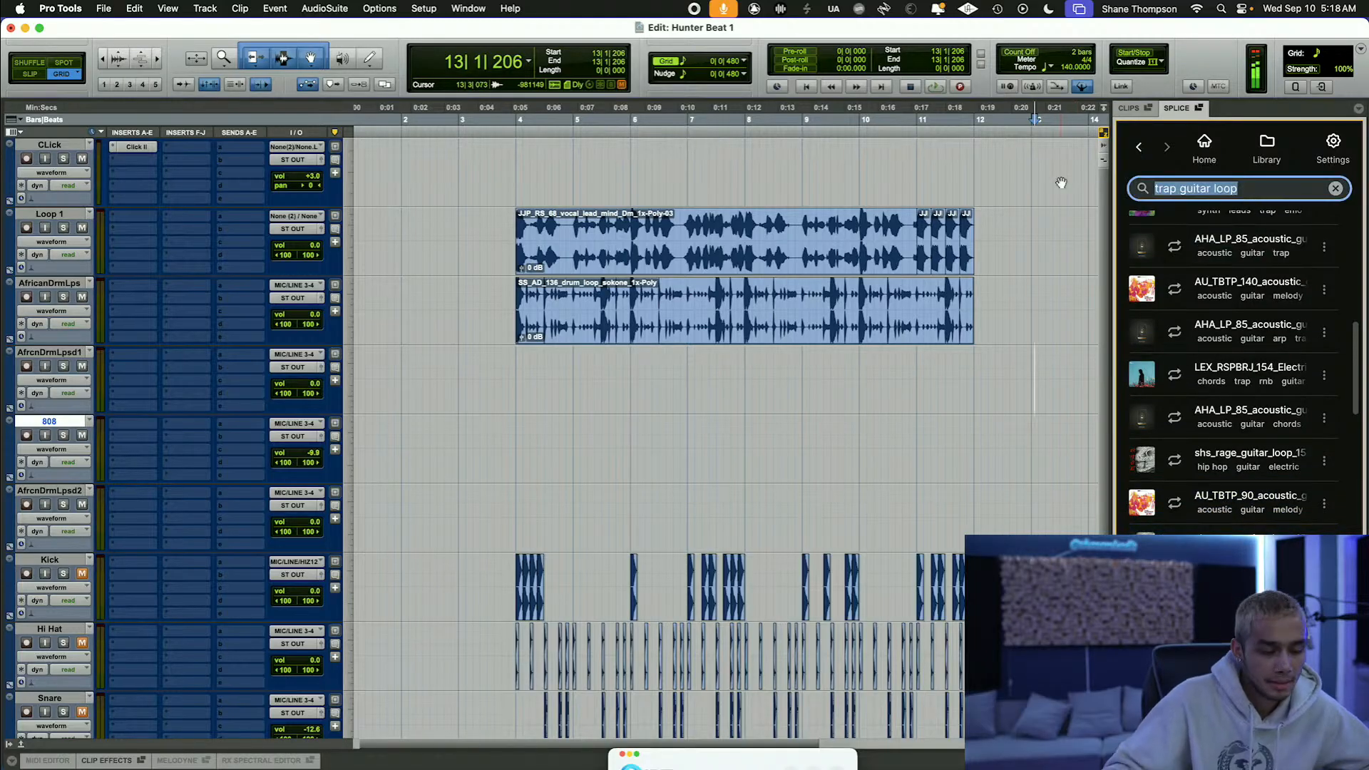
key(BackSpace)
text(plug)
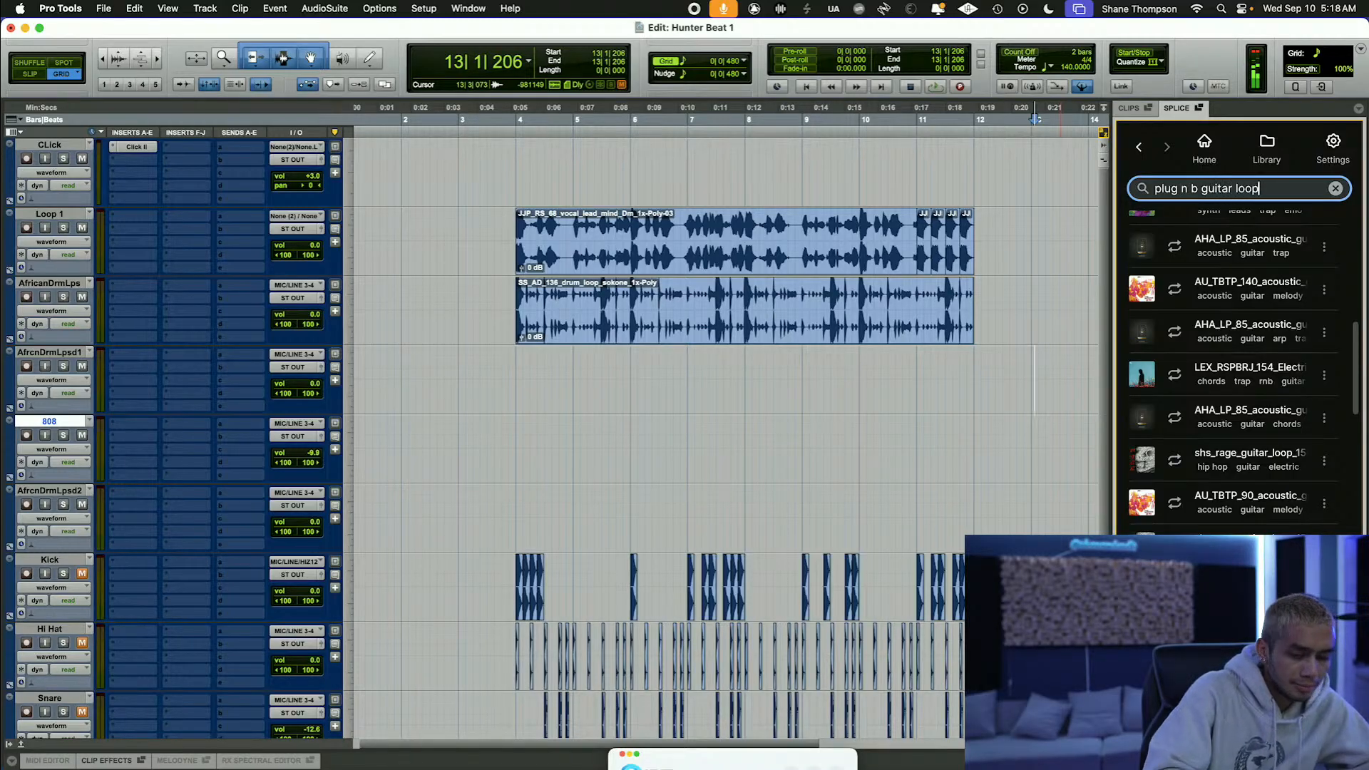
text(n b guitar loop)
key(Return)
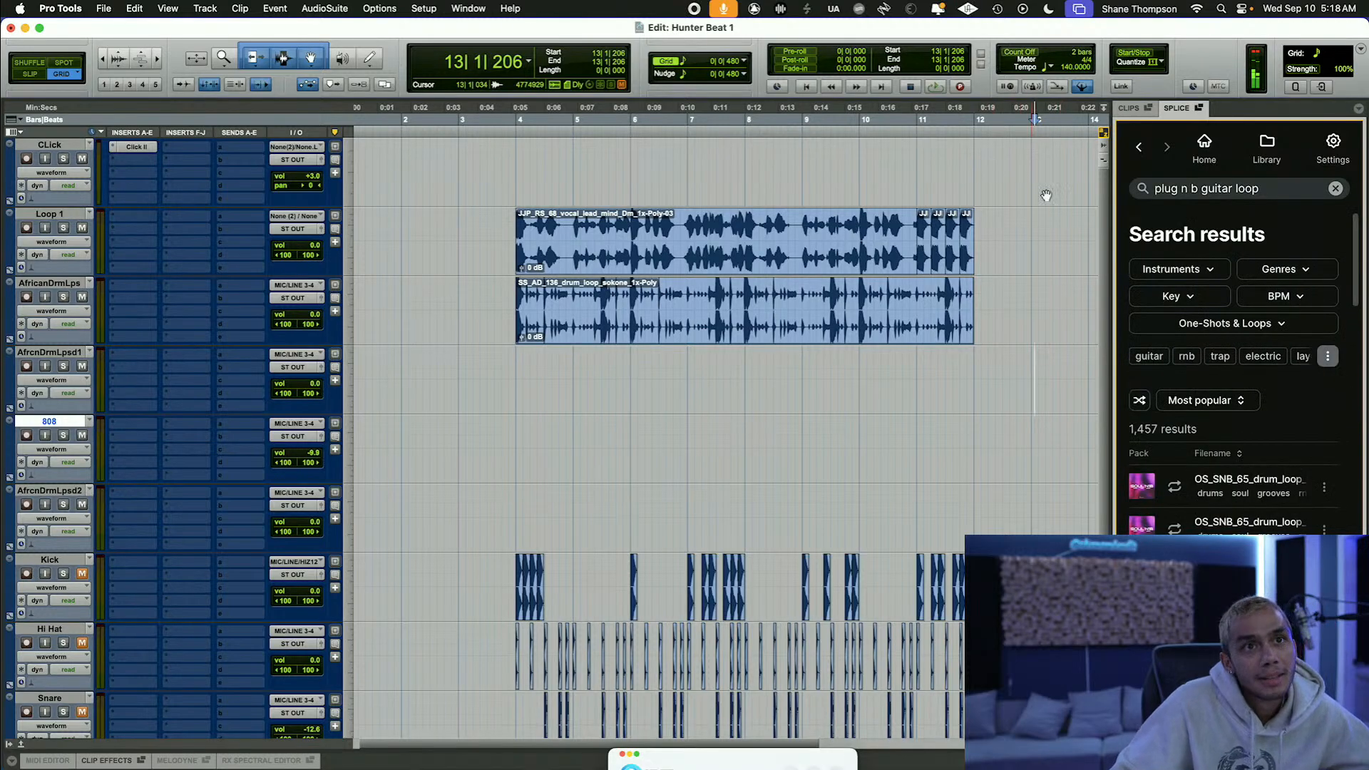
click(1174, 486)
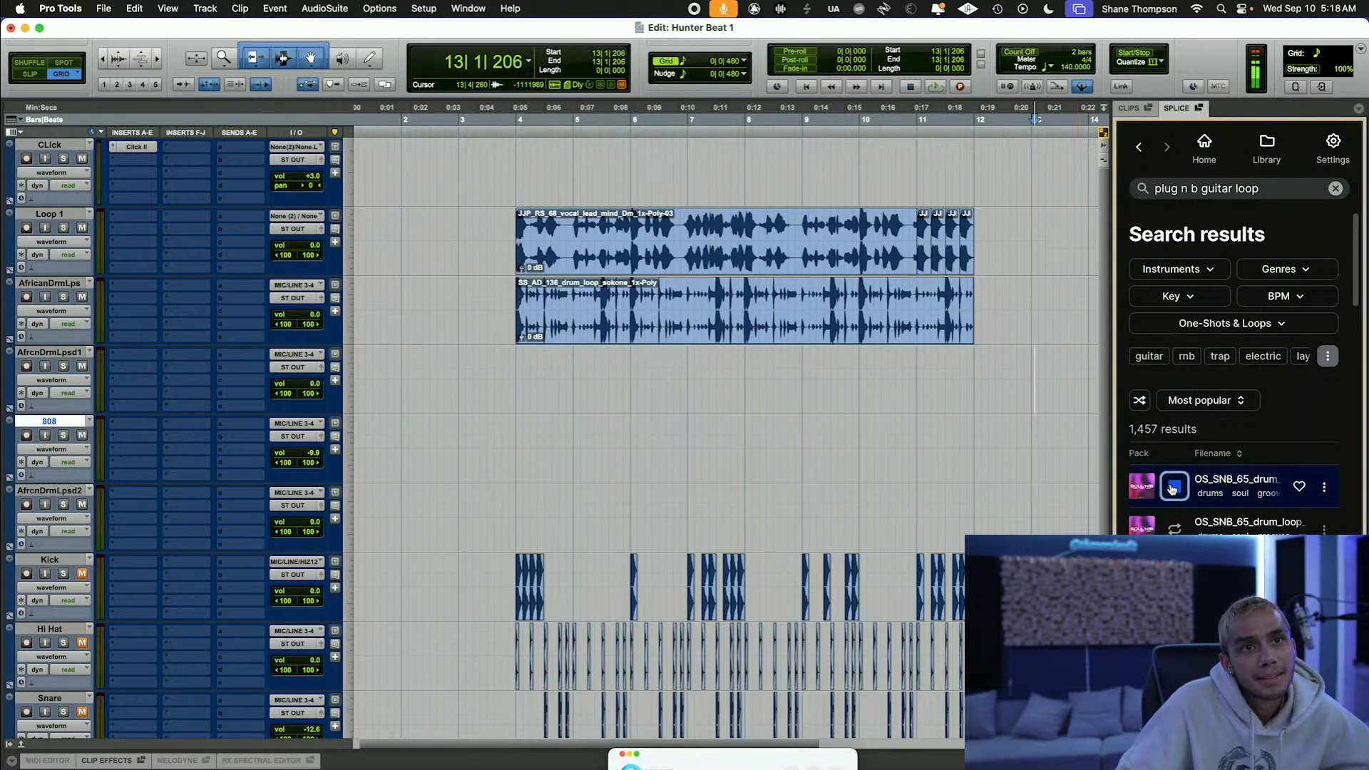
click(1169, 527)
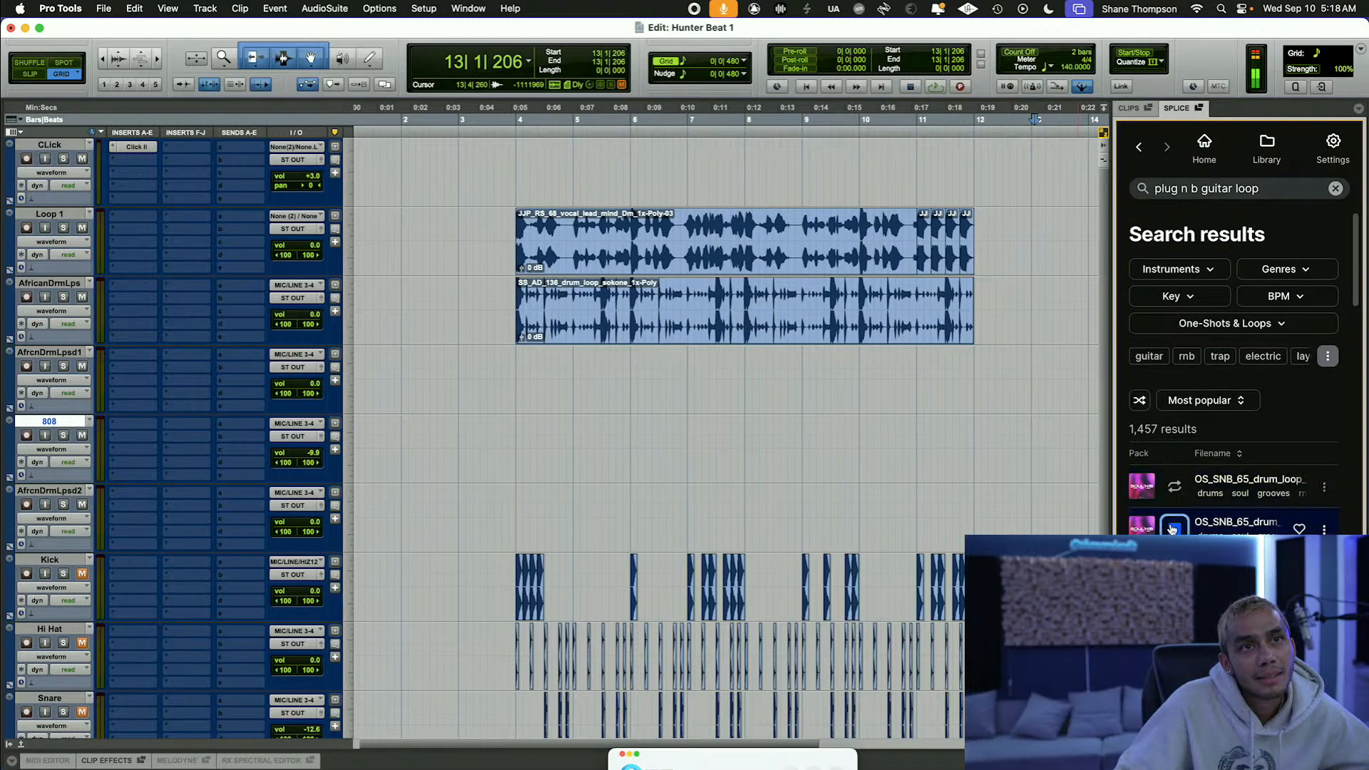
Step: Shorten the search to "plug n b guitar", filter the results to Loops, and preview the first OS_SNB_65 drum loop
double_click(1248, 188)
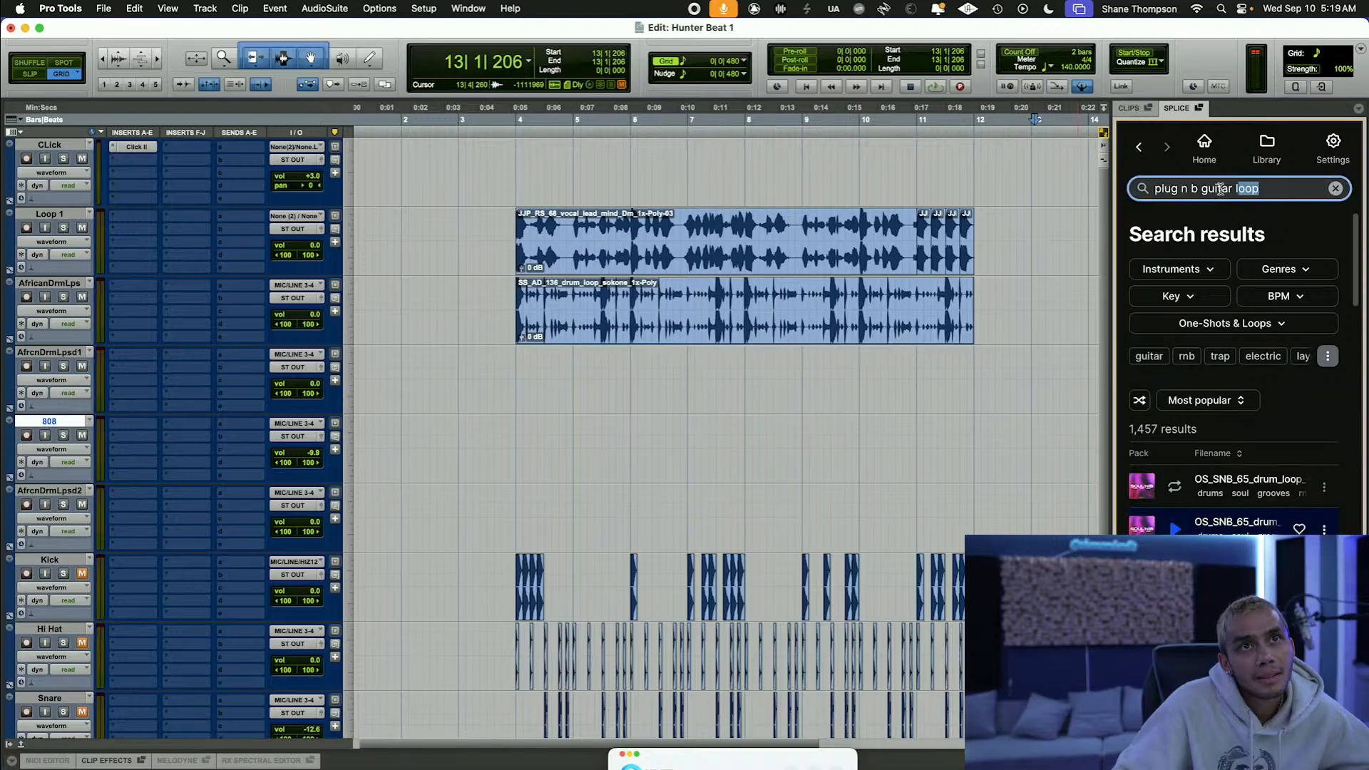
click(1302, 326)
click(1154, 368)
click(1291, 442)
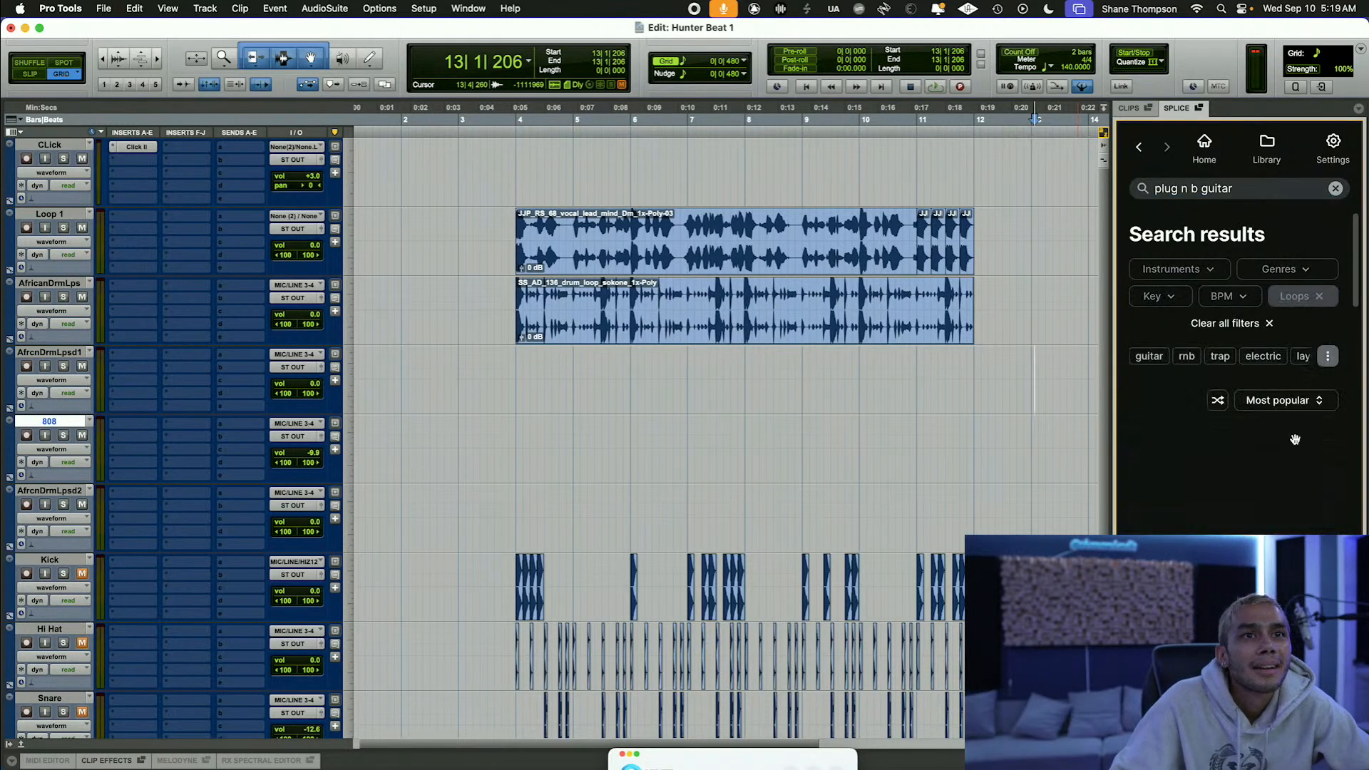
click(1175, 486)
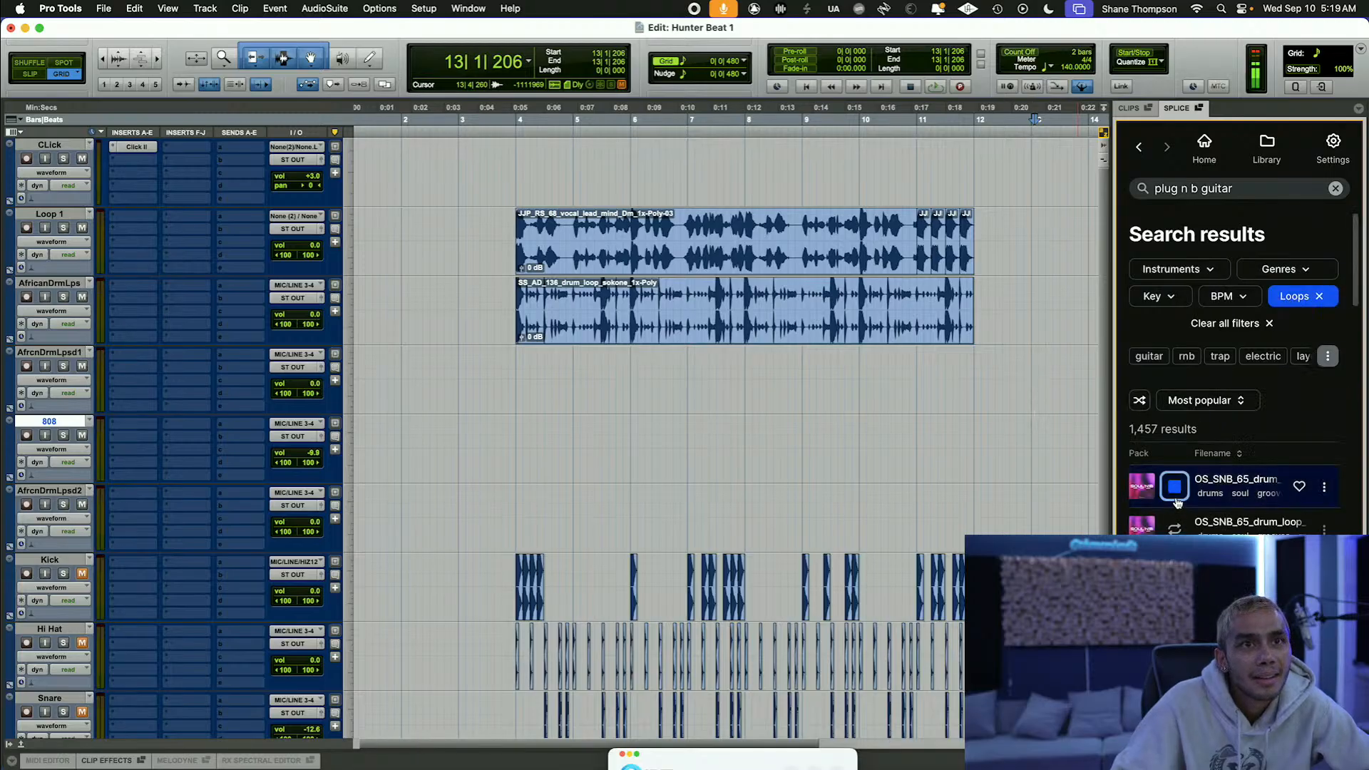
Step: Search Splice for "trap guitar loop" with the Loops filter kept on
click(1245, 191)
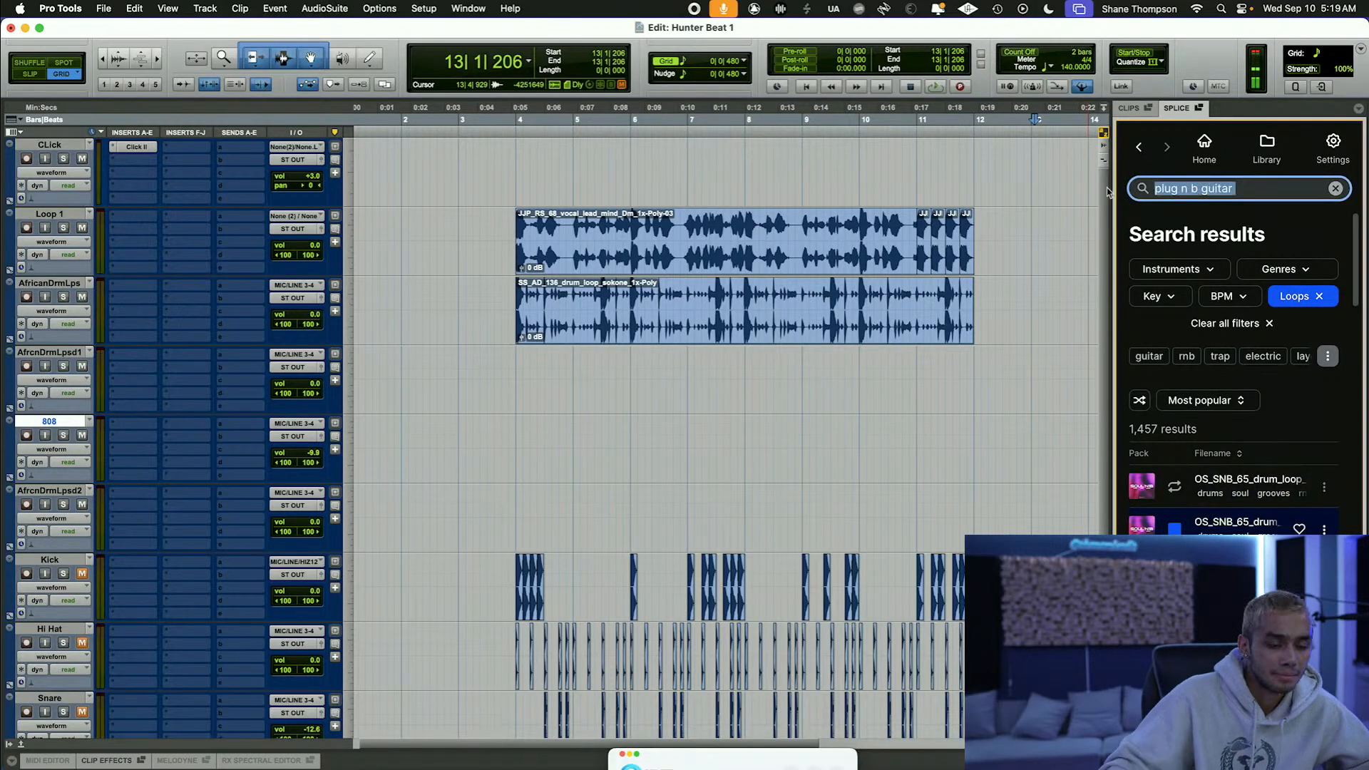
key(super+a)
key(BackSpace)
text(tra)
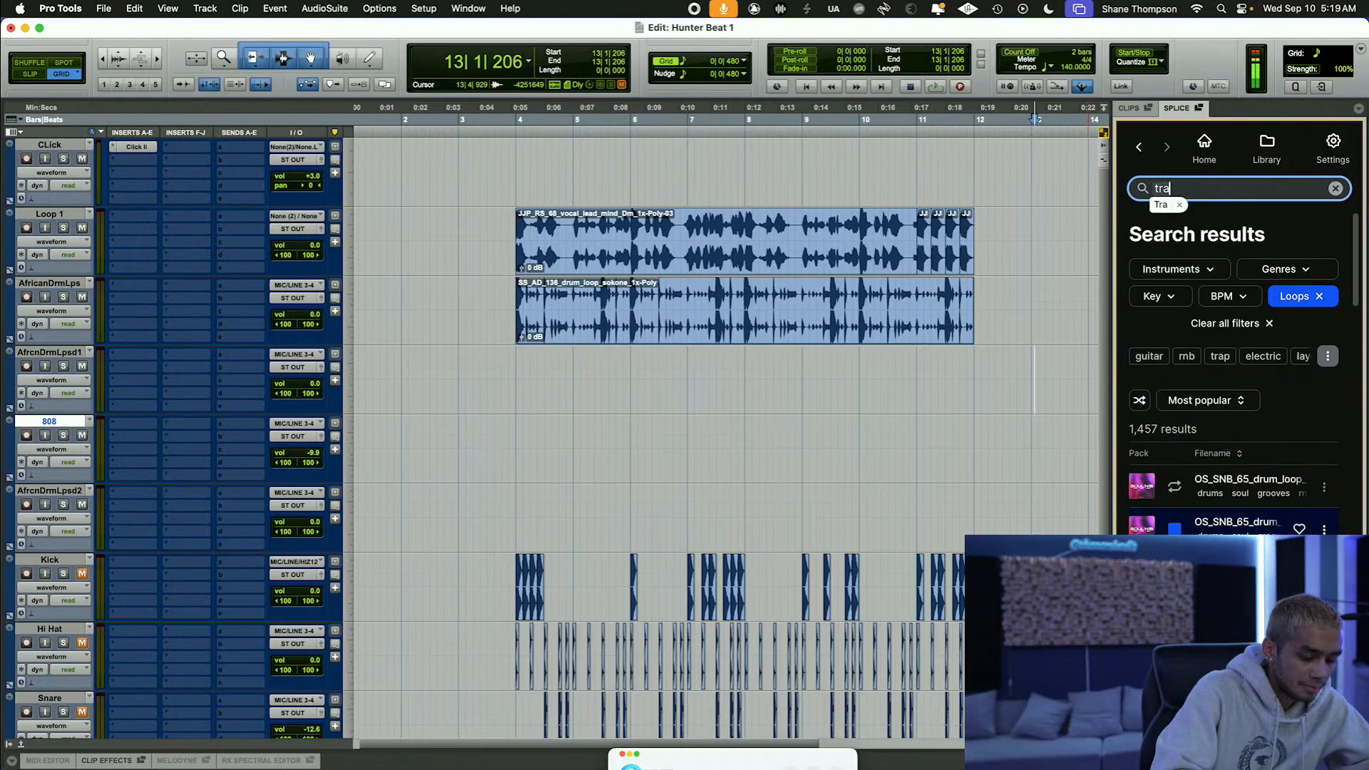
text(p guitar)
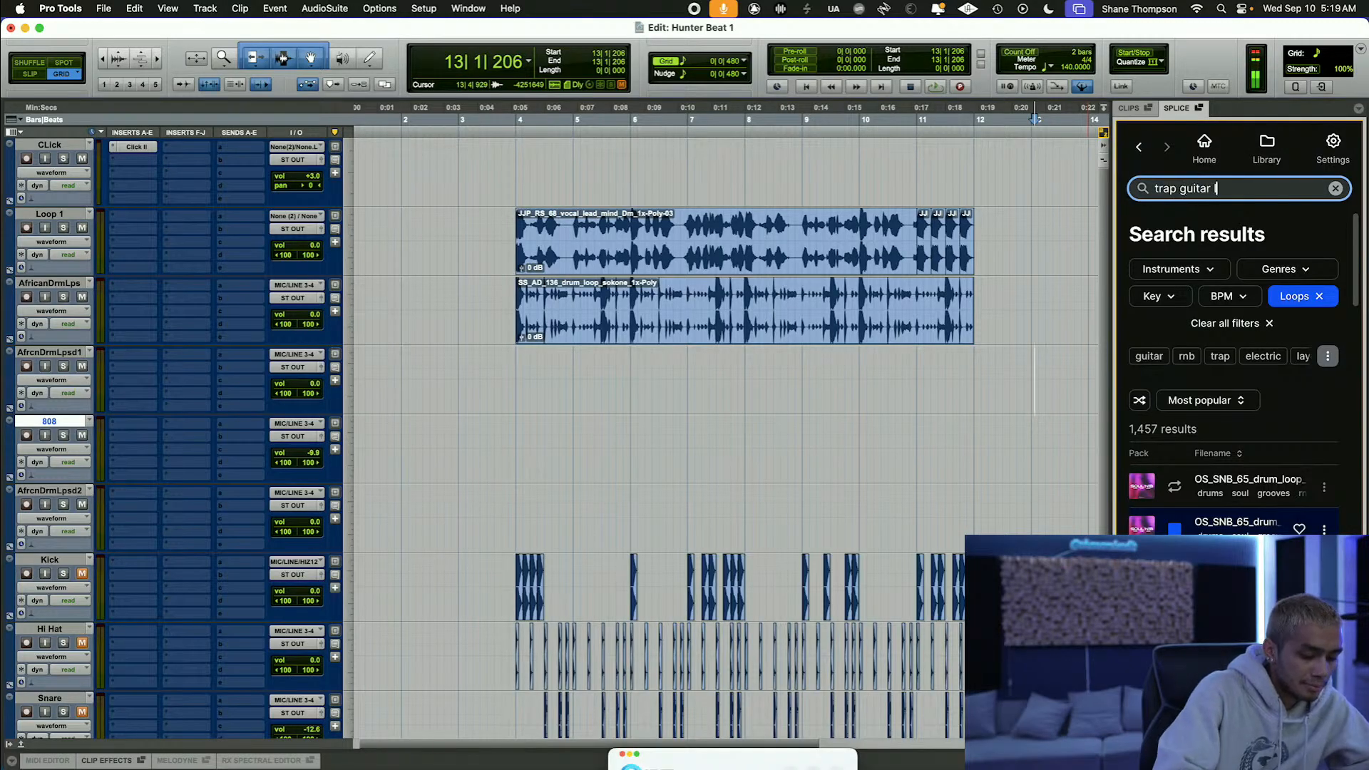
text( loop)
key(Return)
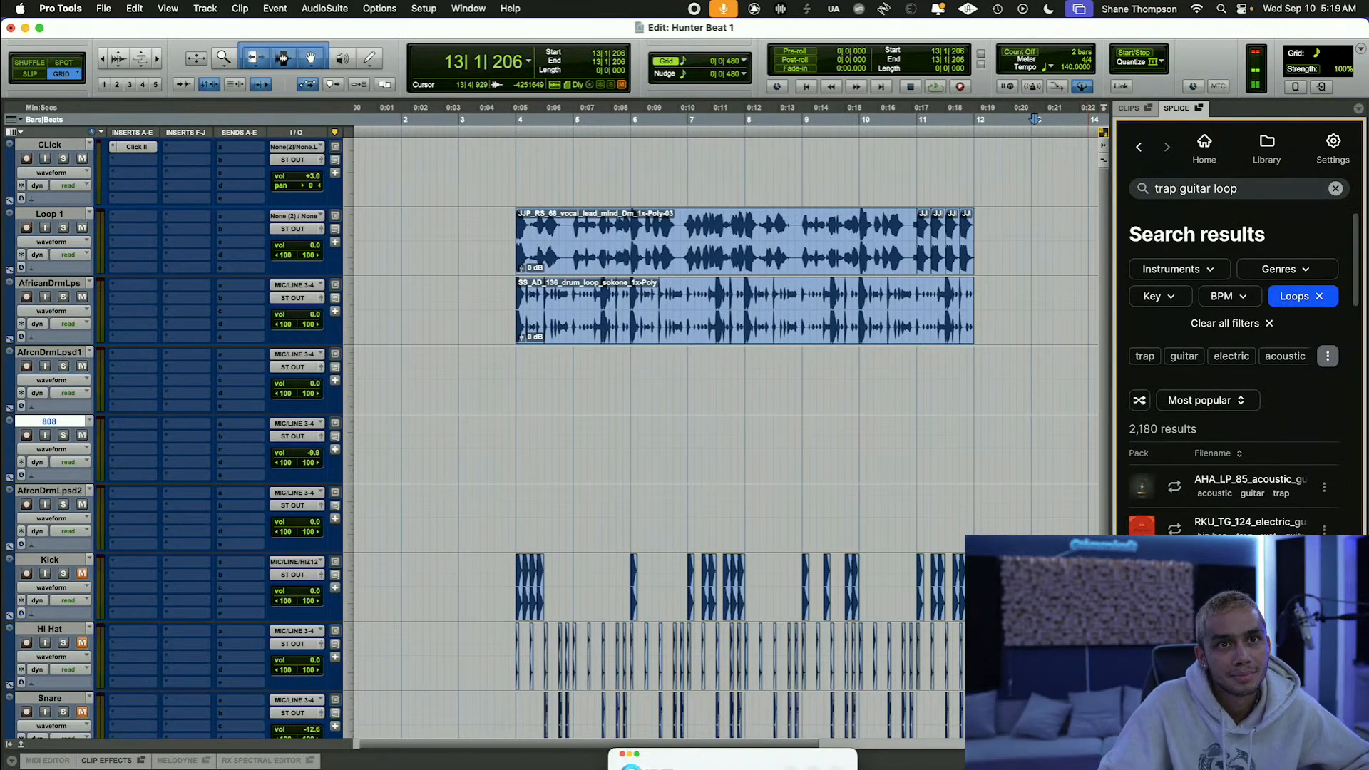
Step: Go to the next page of results and preview the FL_TVS_140 guitar loop and the AHA_LP_140 acoustic guitar loop
scroll(1233, 371, down, 10)
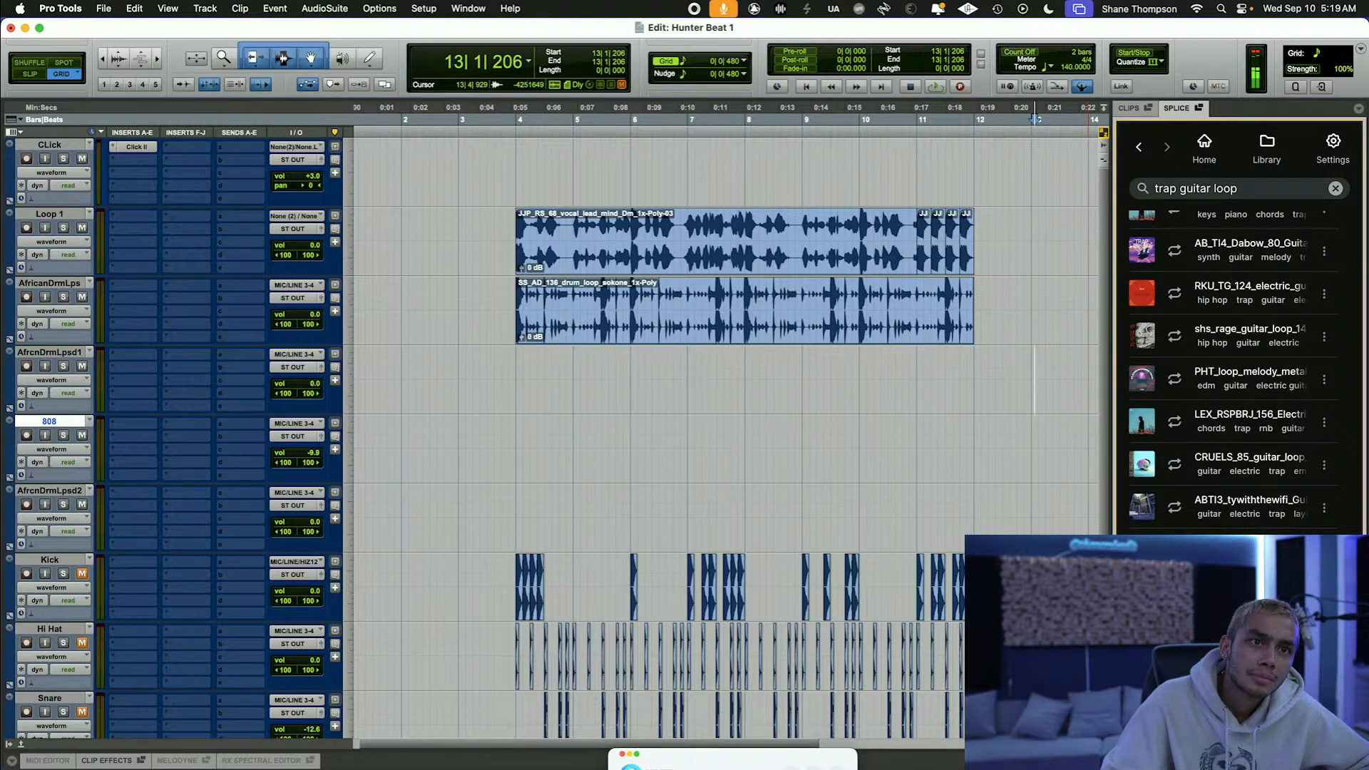
scroll(1234, 371, up, 10)
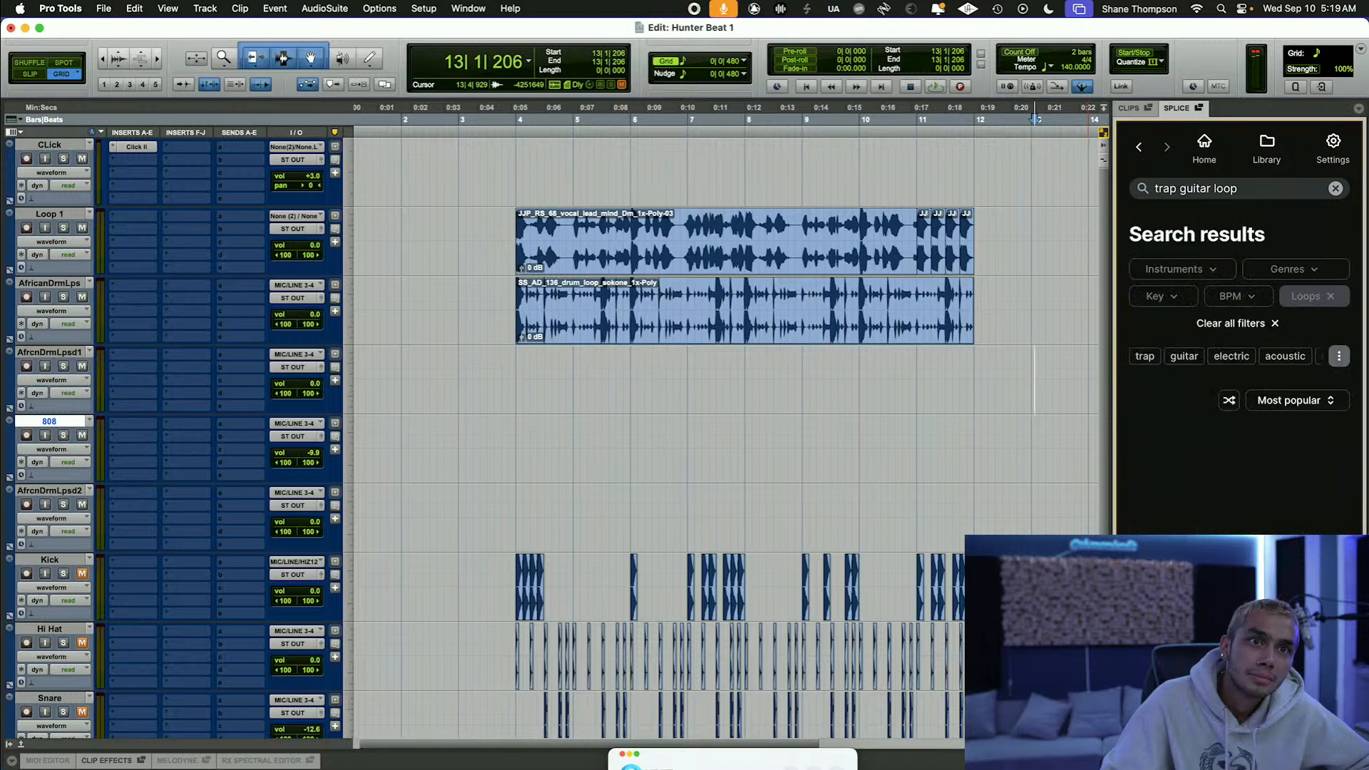
click(1175, 488)
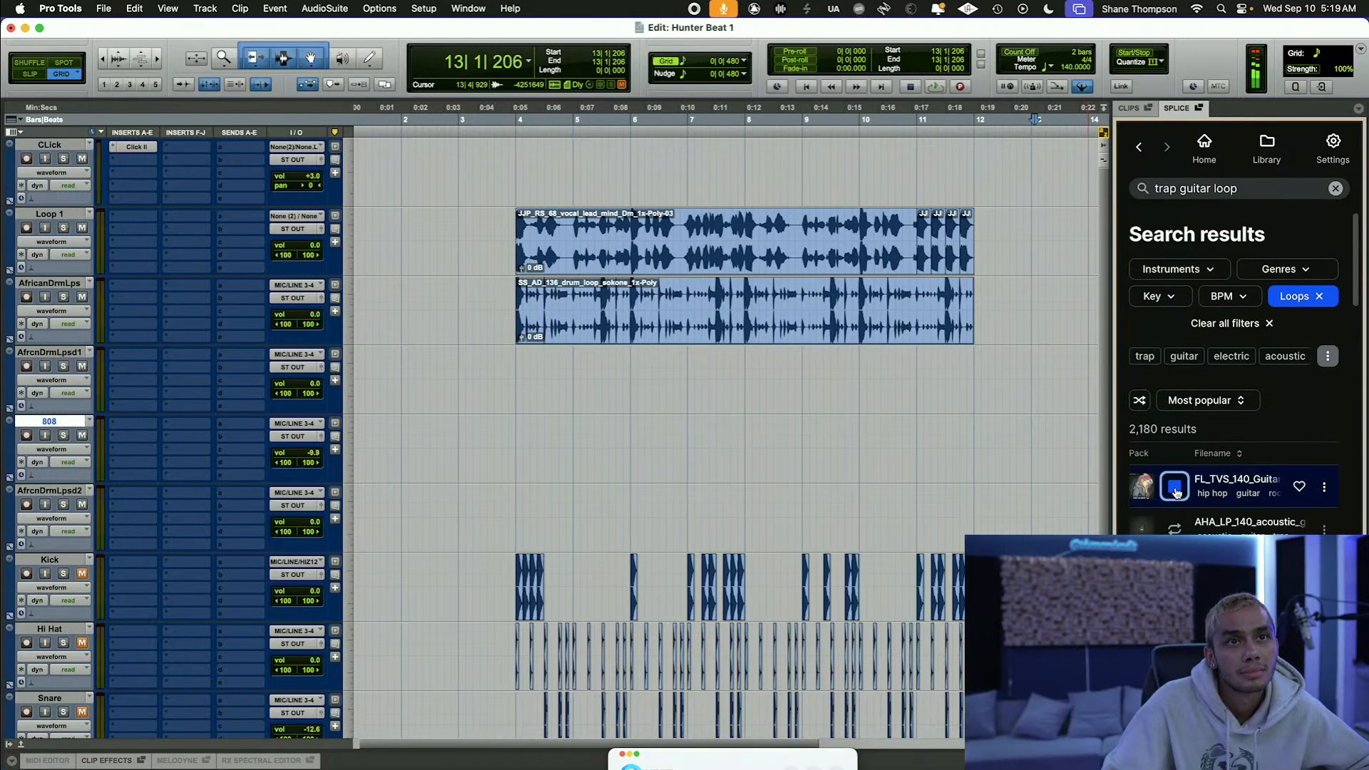
click(1174, 529)
scroll(1176, 534, down, 1)
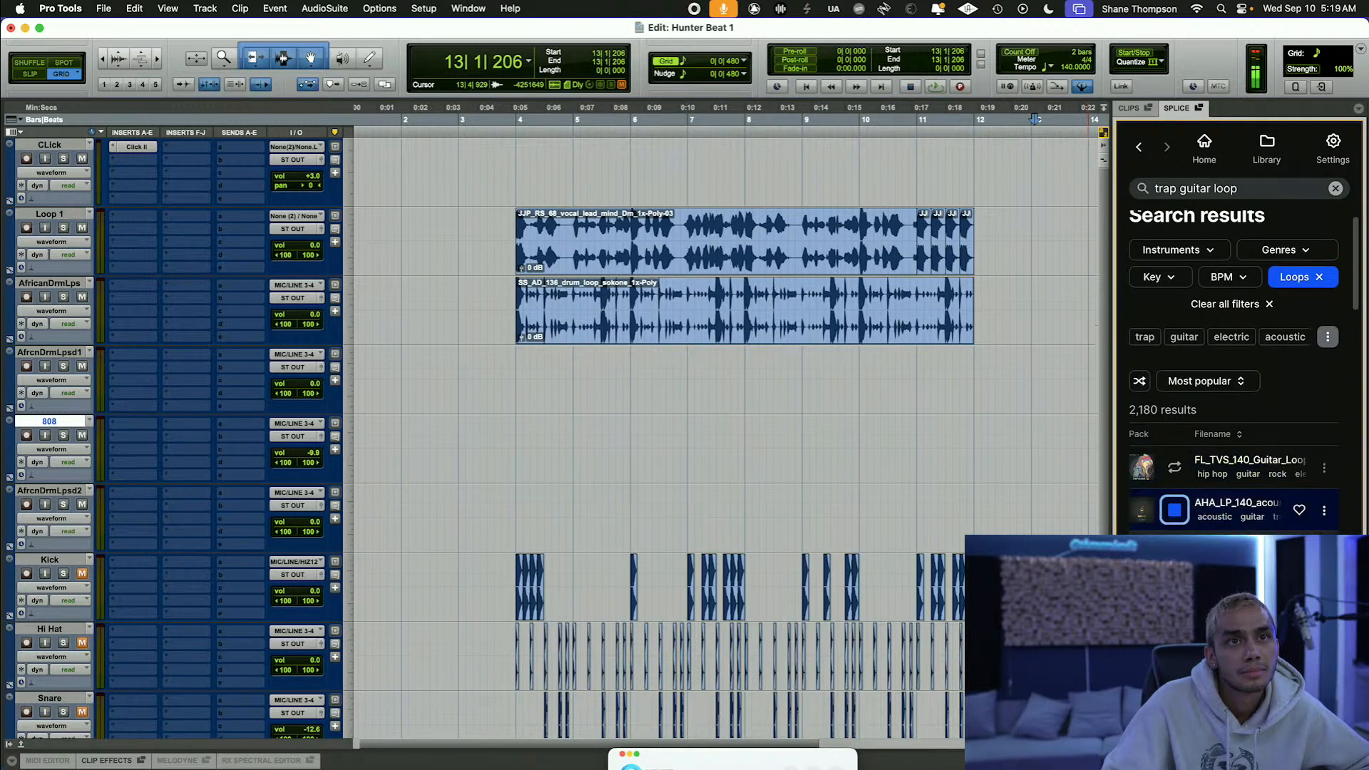
Step: Try the AHA_LP_140 acoustic guitar loop on the AfrcnDrmLpsd1 track at bar 4, play it with the session, and delete the clip
drag(1211, 516, 520, 397)
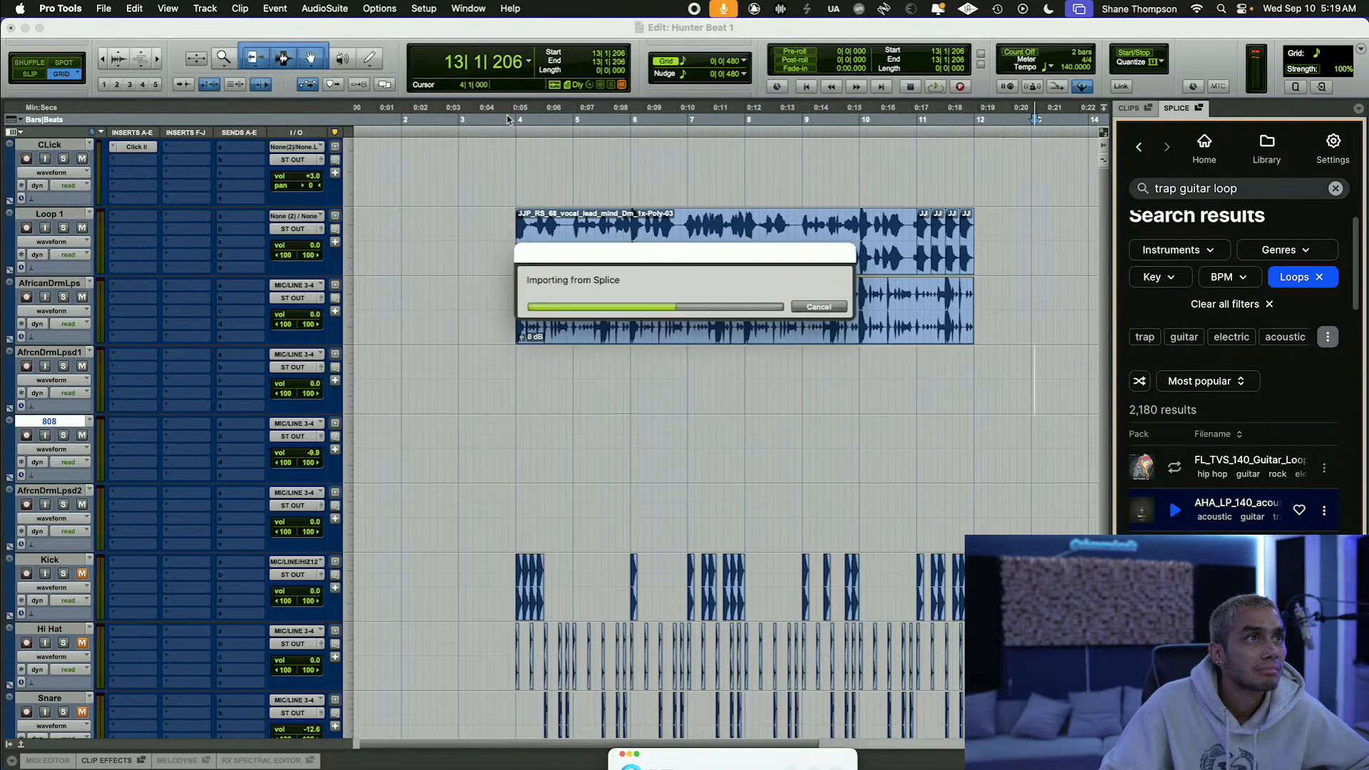
key(space)
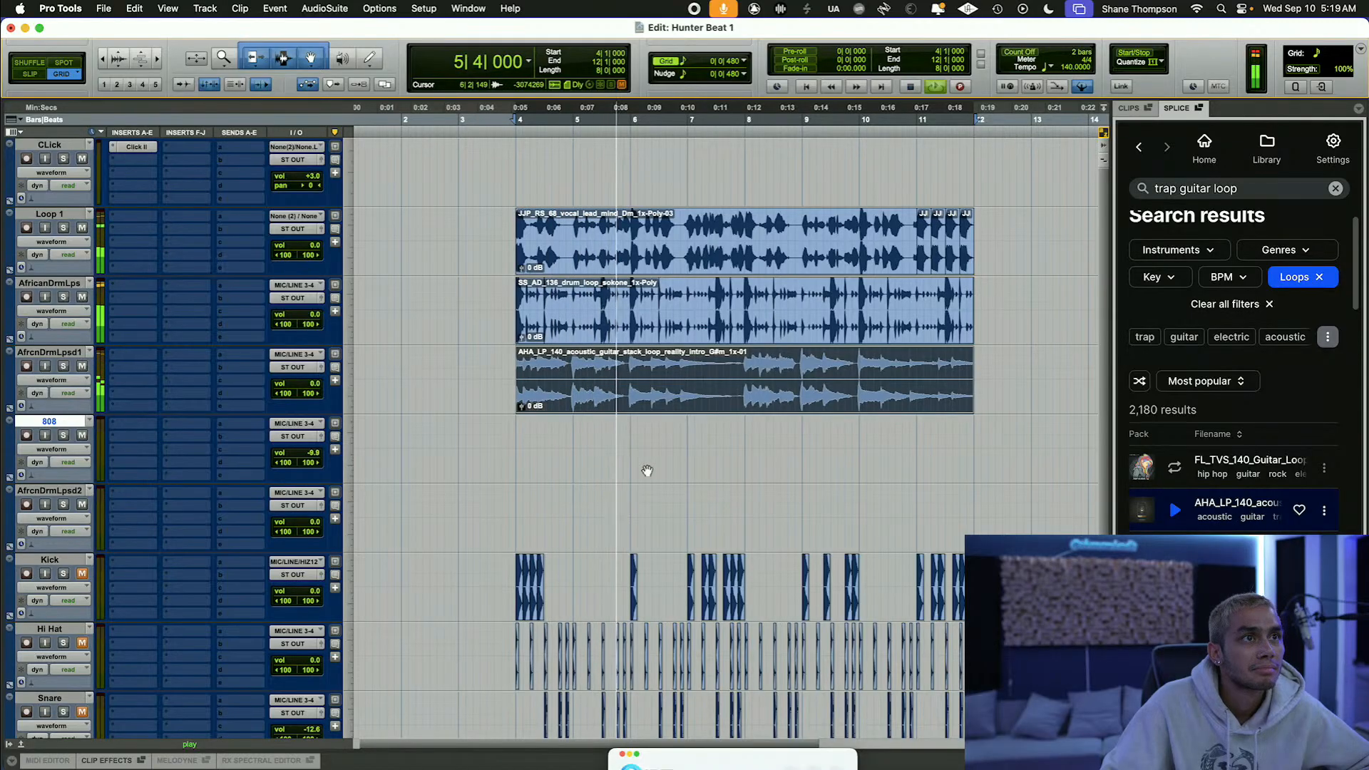
key(space)
click(635, 407)
key(Delete)
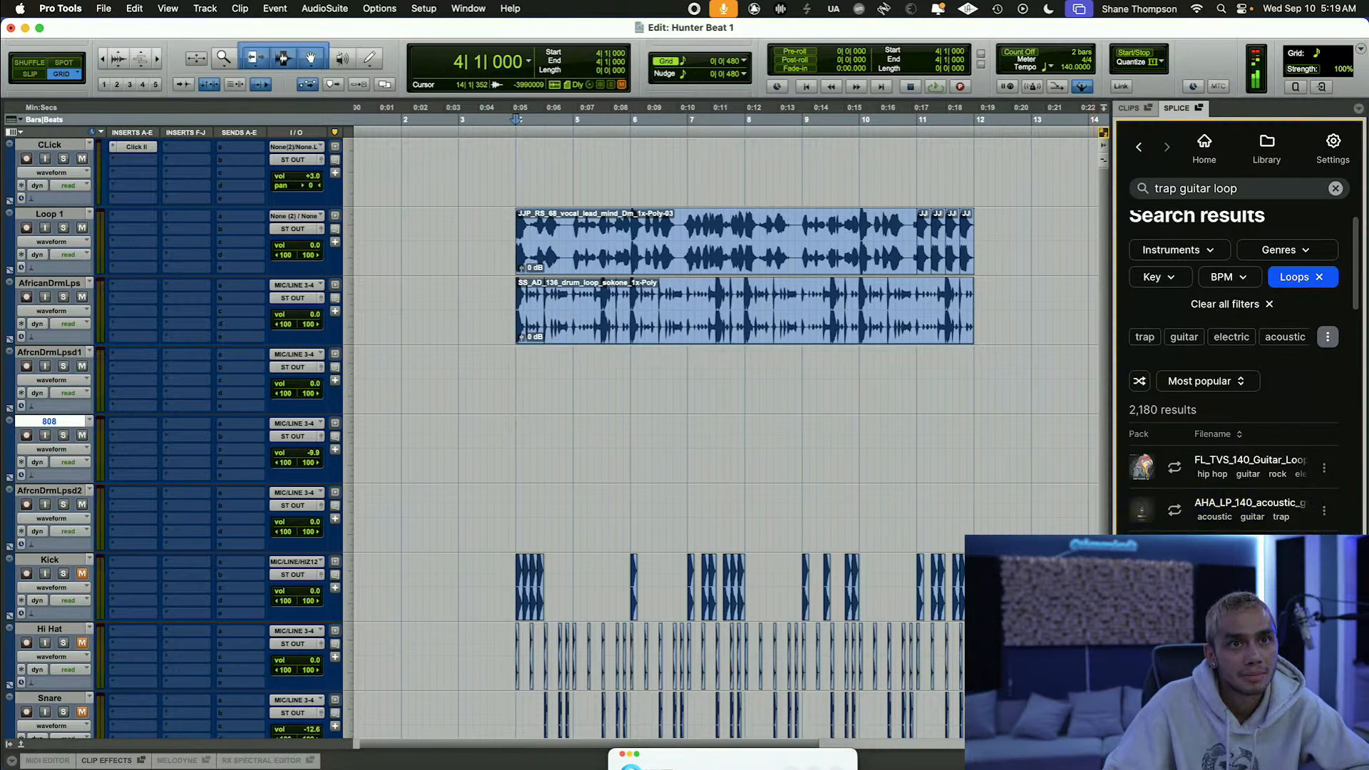
Step: Try the PMFE_808_loop_150 loop on the AfrcnDrmLpsd1 track at bar 4, play it with the session, and undo its placement
scroll(1243, 399, down, 1)
scroll(1234, 371, down, 1)
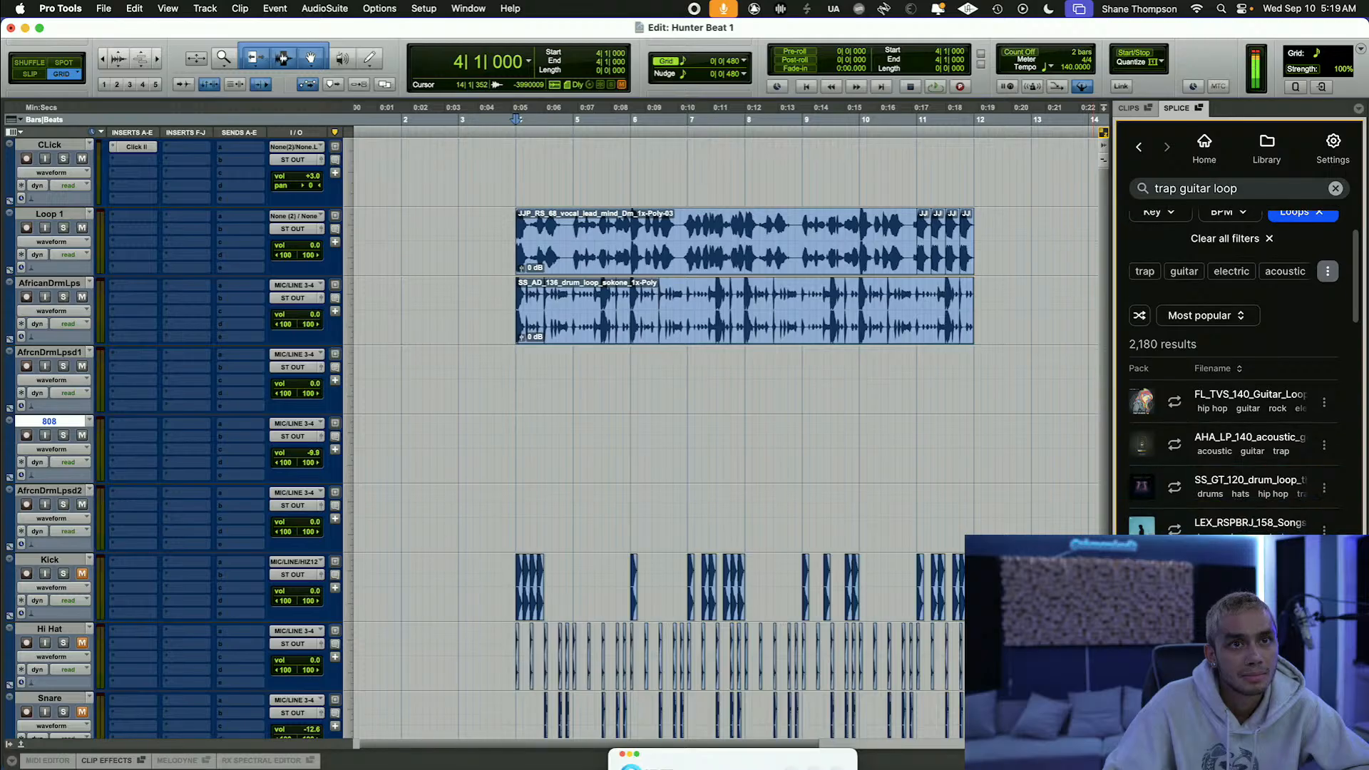
drag(1226, 573, 517, 387)
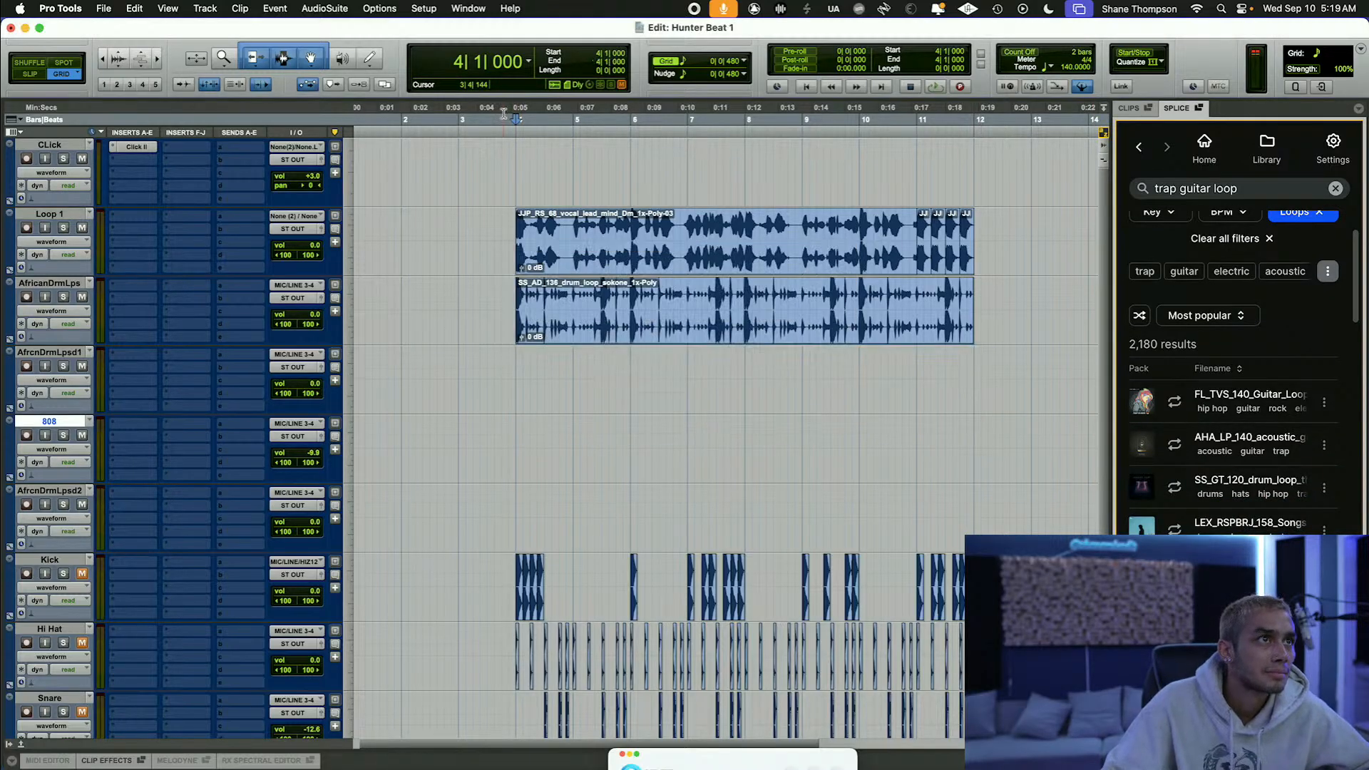
click(503, 111)
key(space)
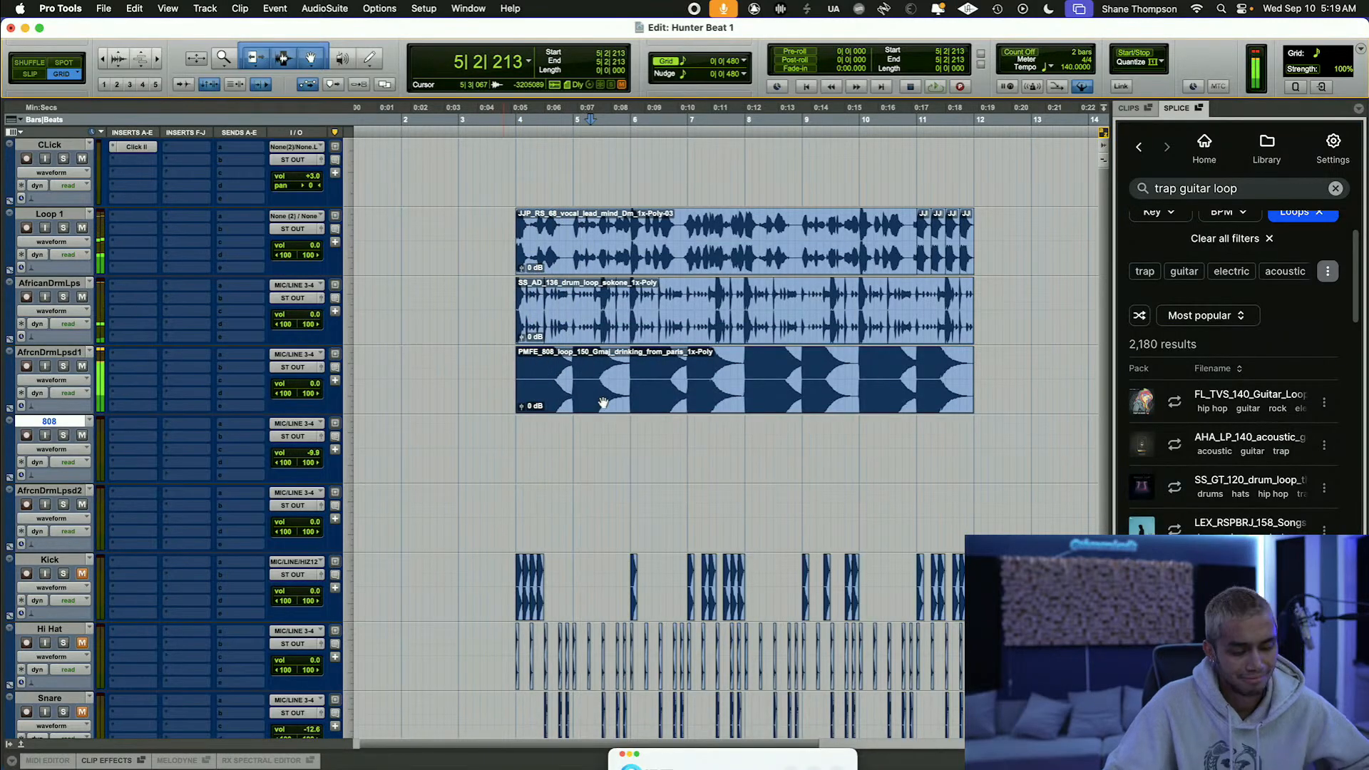
key(super+z)
Step: Preview the SS_GT2_150 drum loop from the search results
scroll(1212, 492, down, 3)
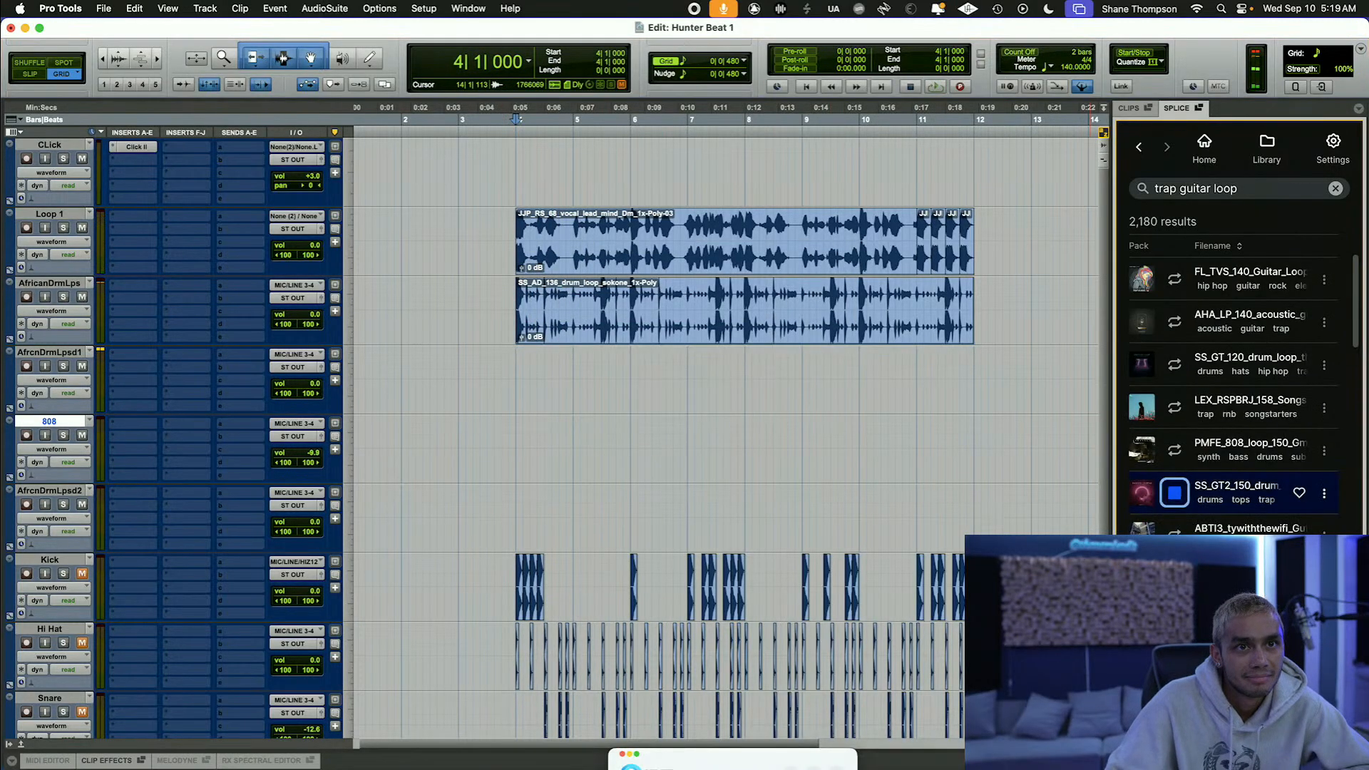
Step: Browse the "trap guitar loop" results and audition candidate loops for the beat
scroll(1234, 392, down, 1)
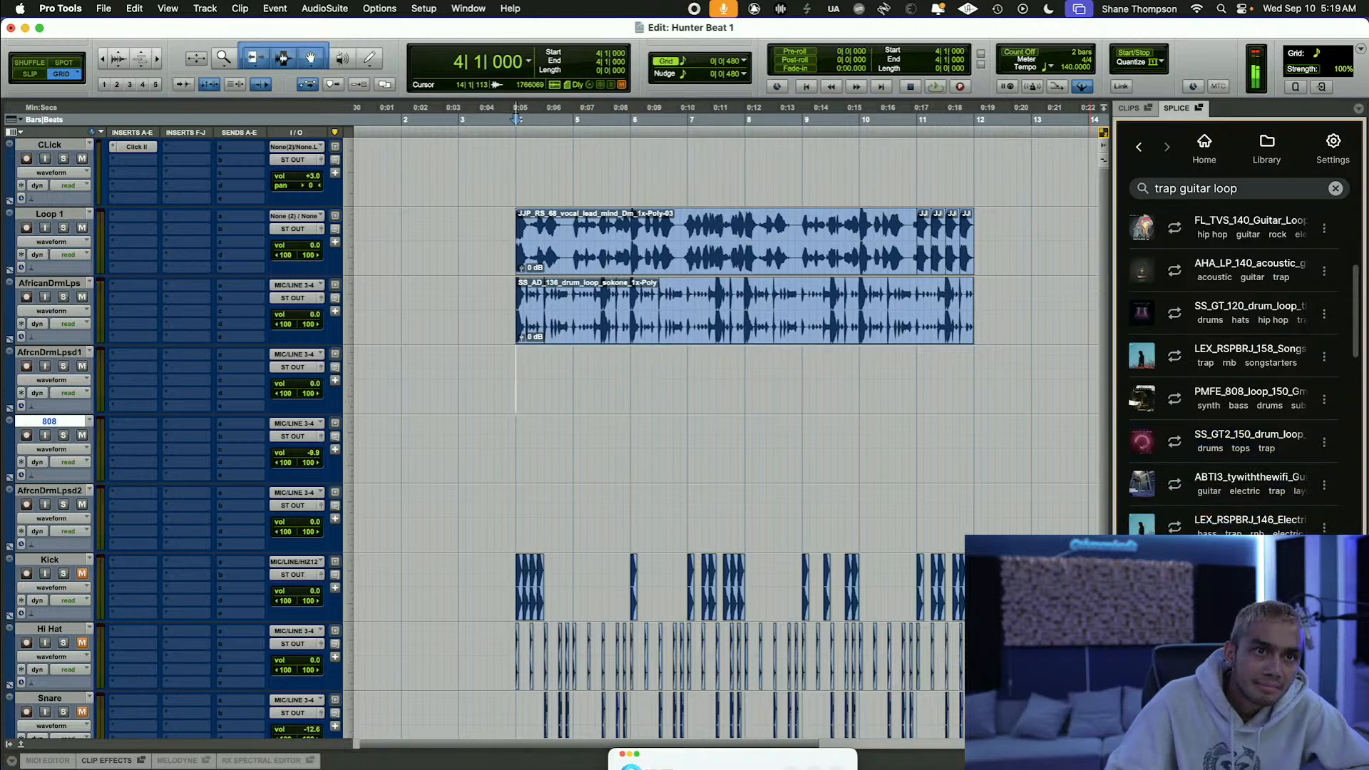
scroll(1241, 370, down, 3)
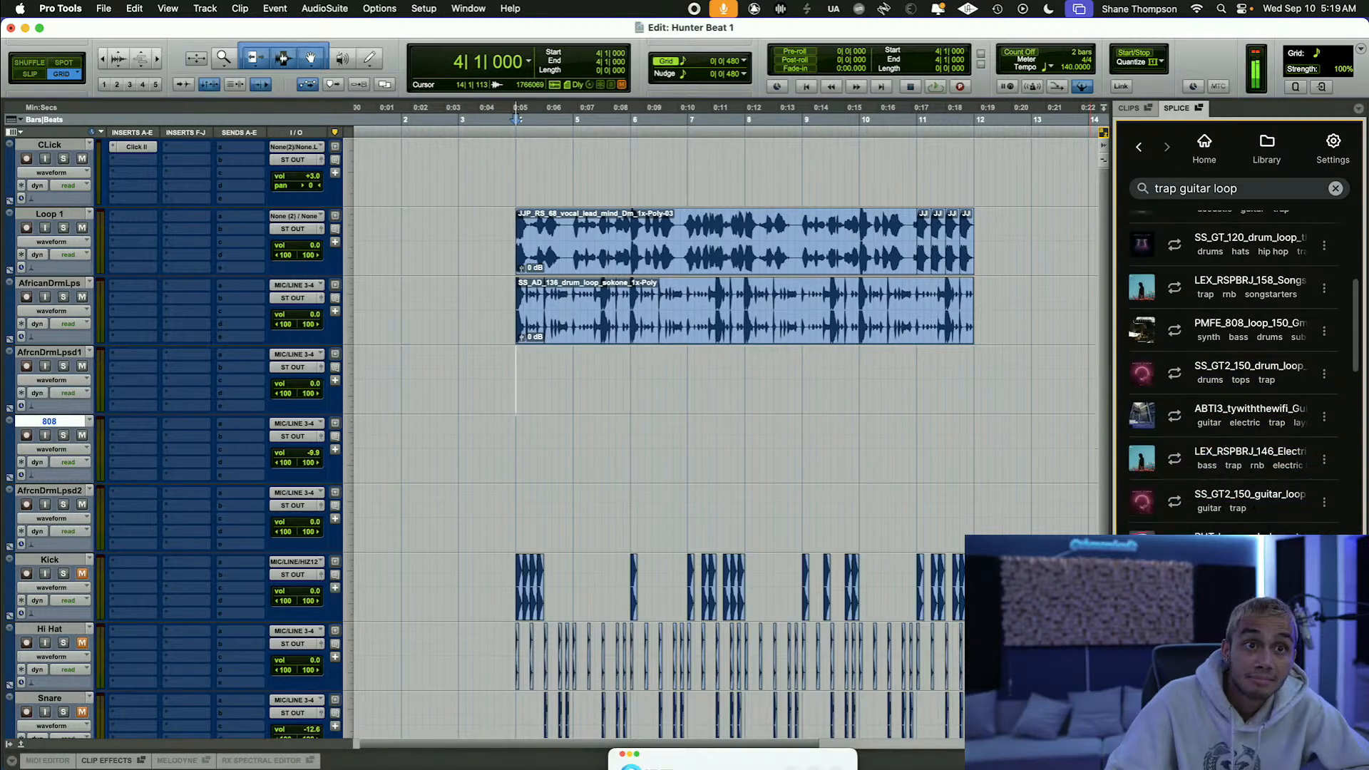
scroll(1241, 524, down, 1)
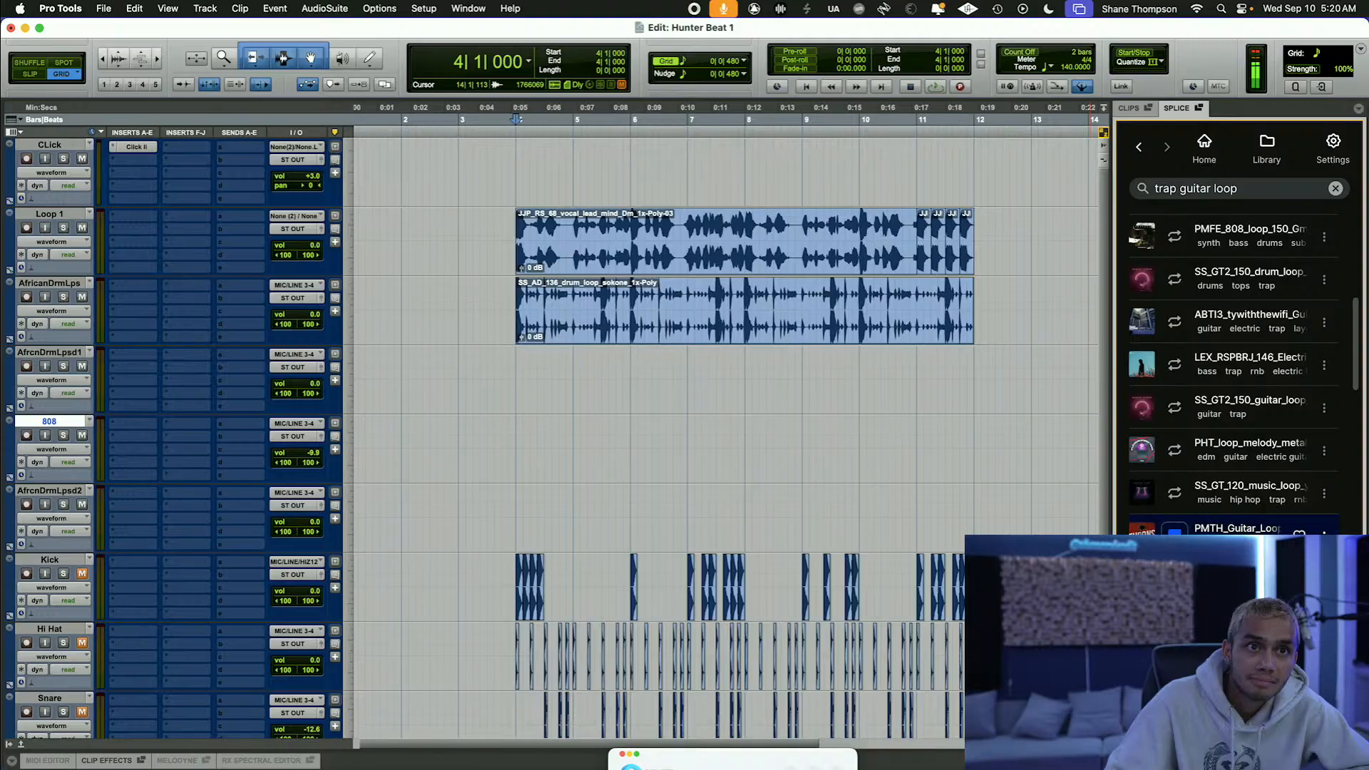
scroll(1241, 524, down, 1)
scroll(1170, 476, down, 2)
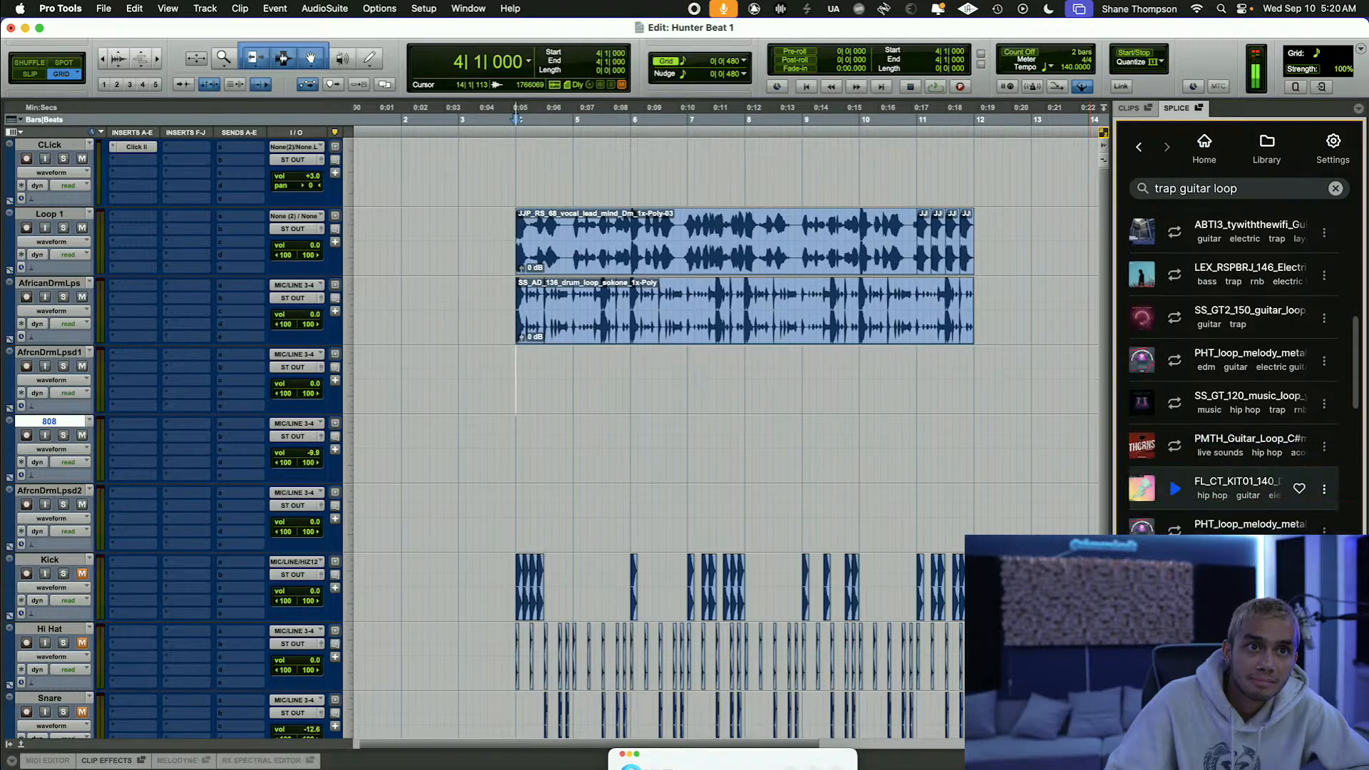
click(1173, 572)
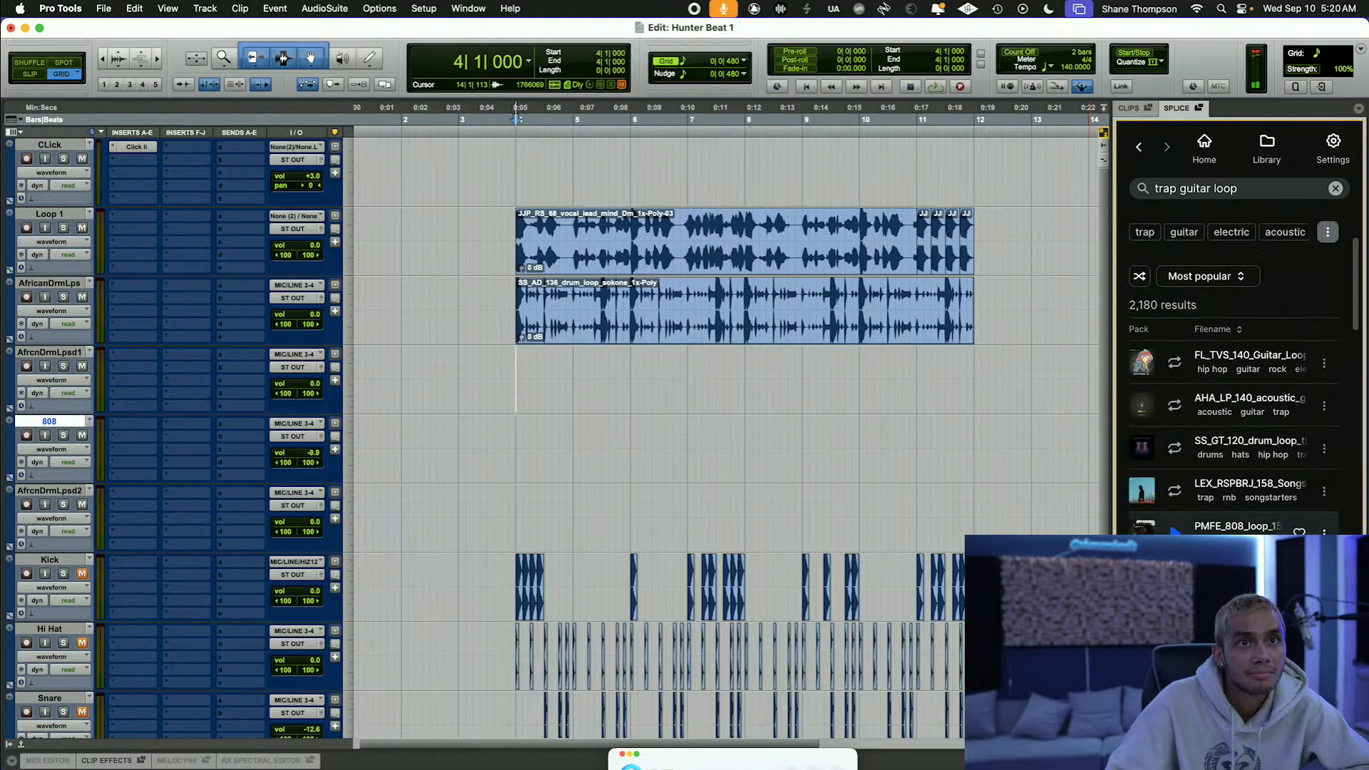
scroll(1174, 571, down, 10)
scroll(1166, 475, up, 1)
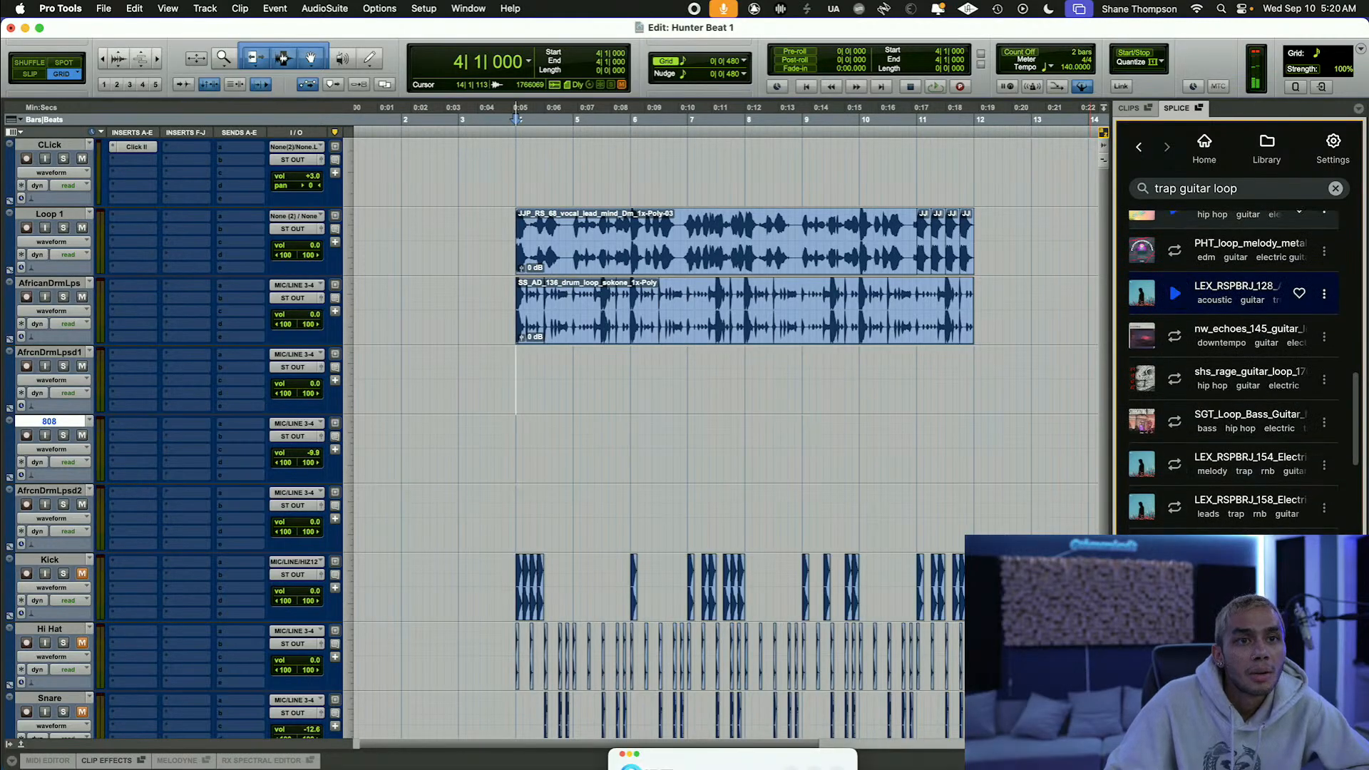
scroll(1168, 221, up, 10)
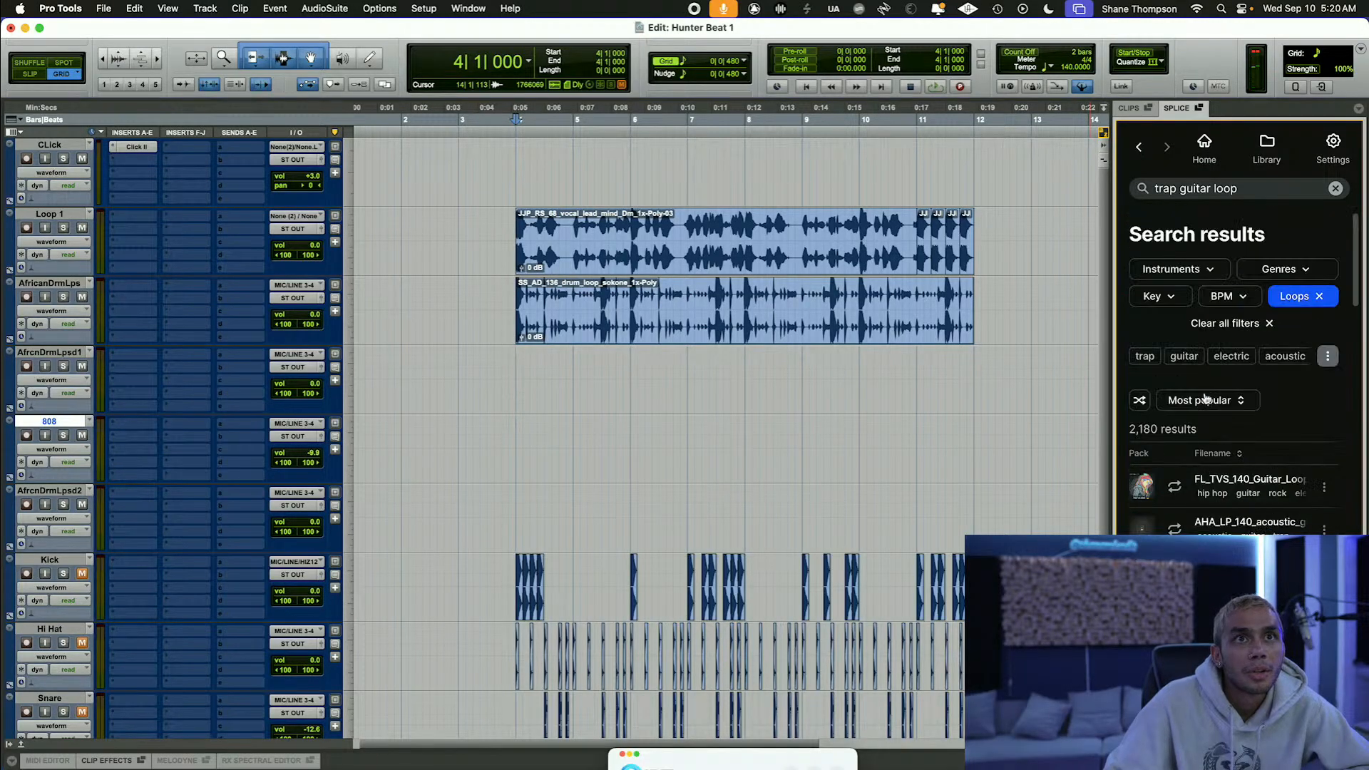
Step: Run a Splice Search with Sound using the Loop 1 lead vocal from bar 4 to bar 8 as the reference
click(1201, 150)
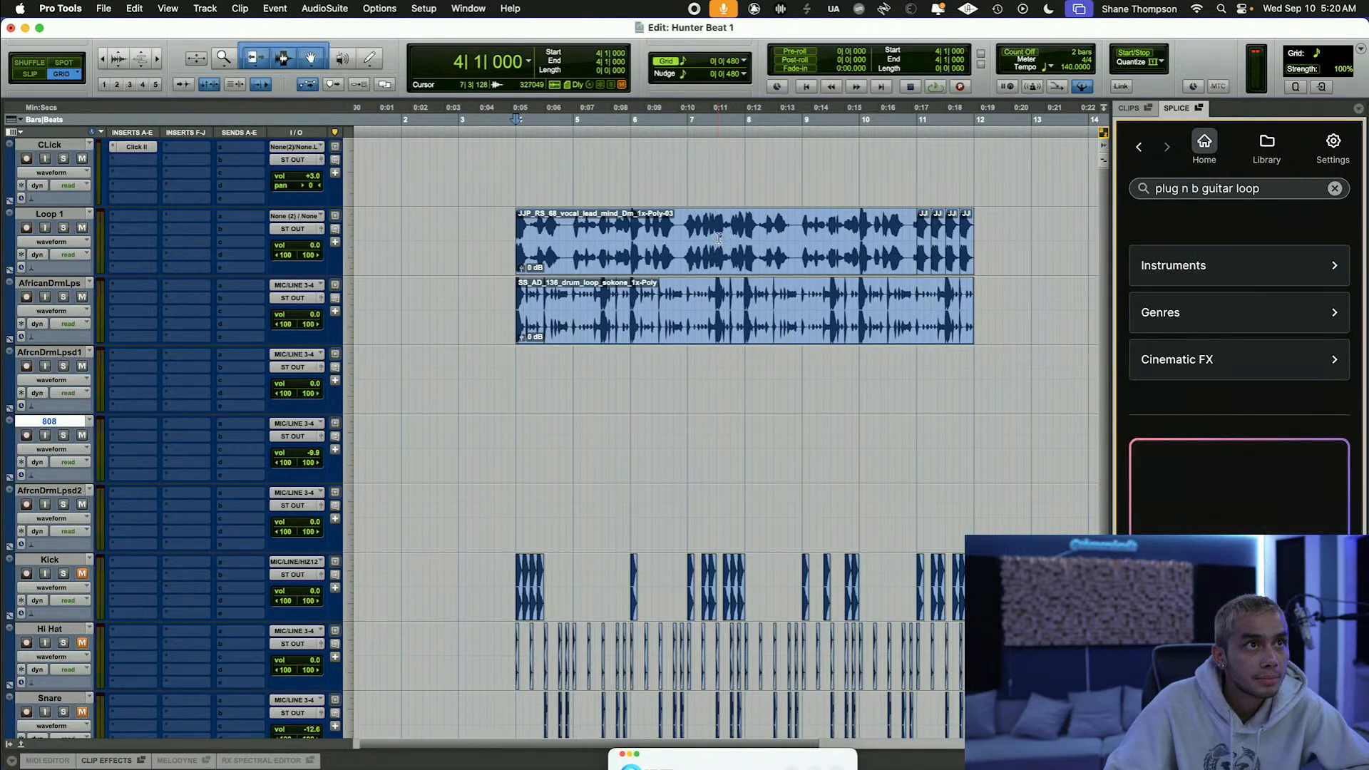
mouse_move(719, 239)
mouse_down()
mouse_move(875, 378)
mouse_move(720, 259)
mouse_up()
right_click(750, 264)
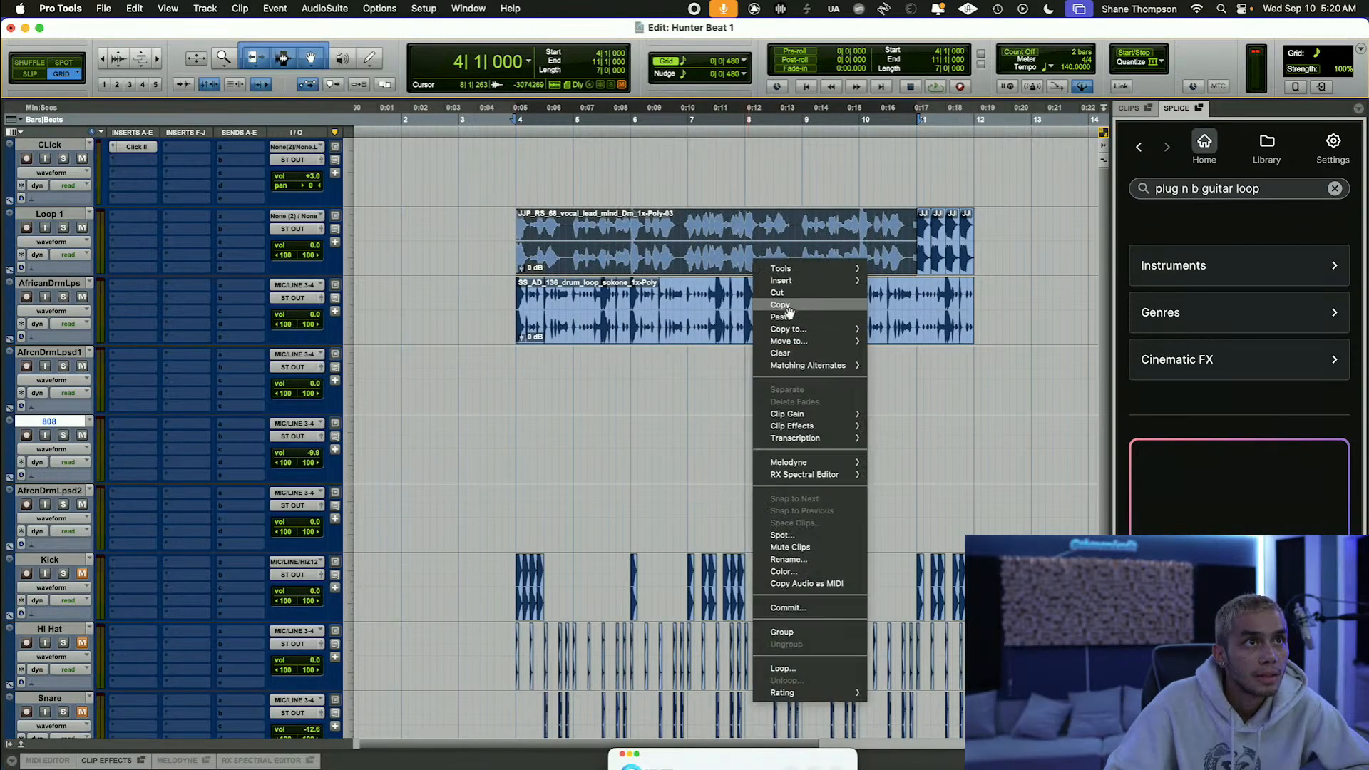
click(789, 307)
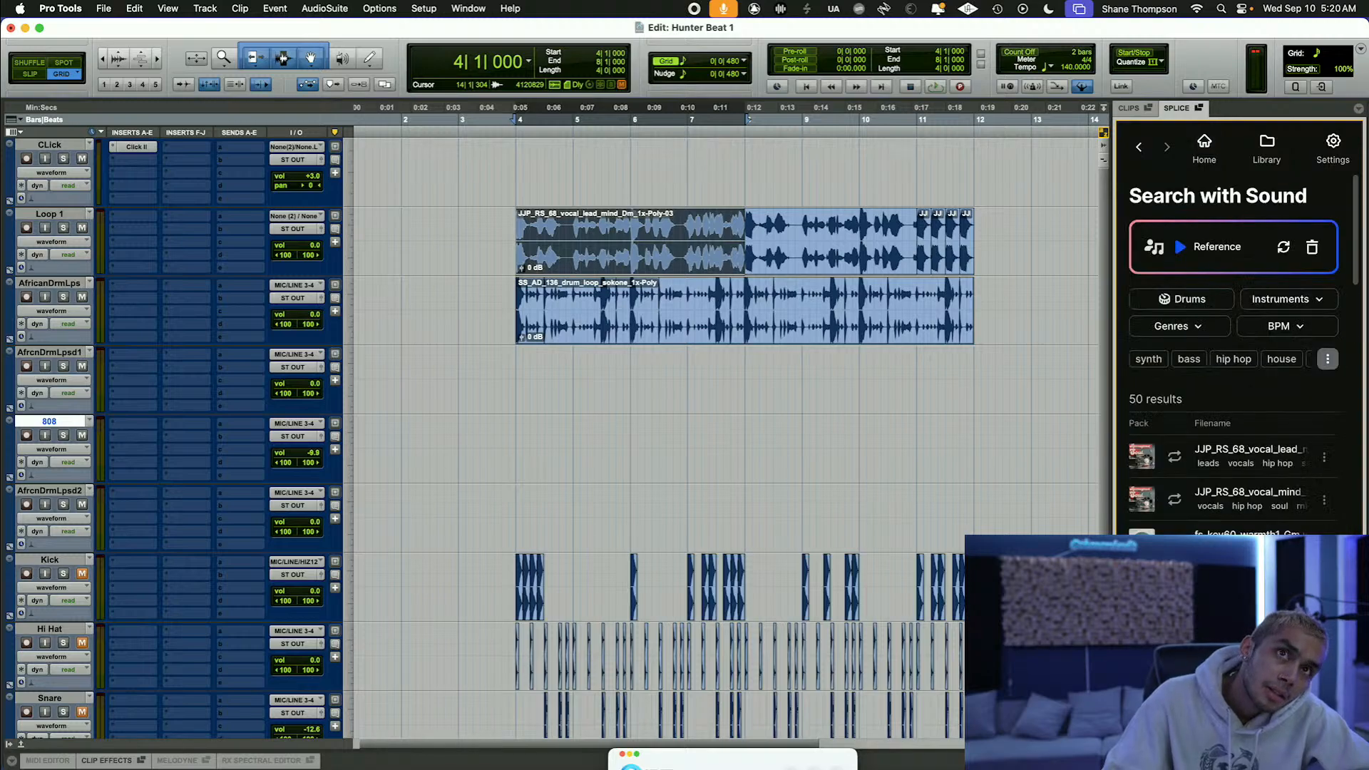
Step: Audition the first two vocal matches and import JJP_RS_68_vocal_mind_full_Dm onto the AfrcnDrmLpsd1 track at bar 4
click(1178, 462)
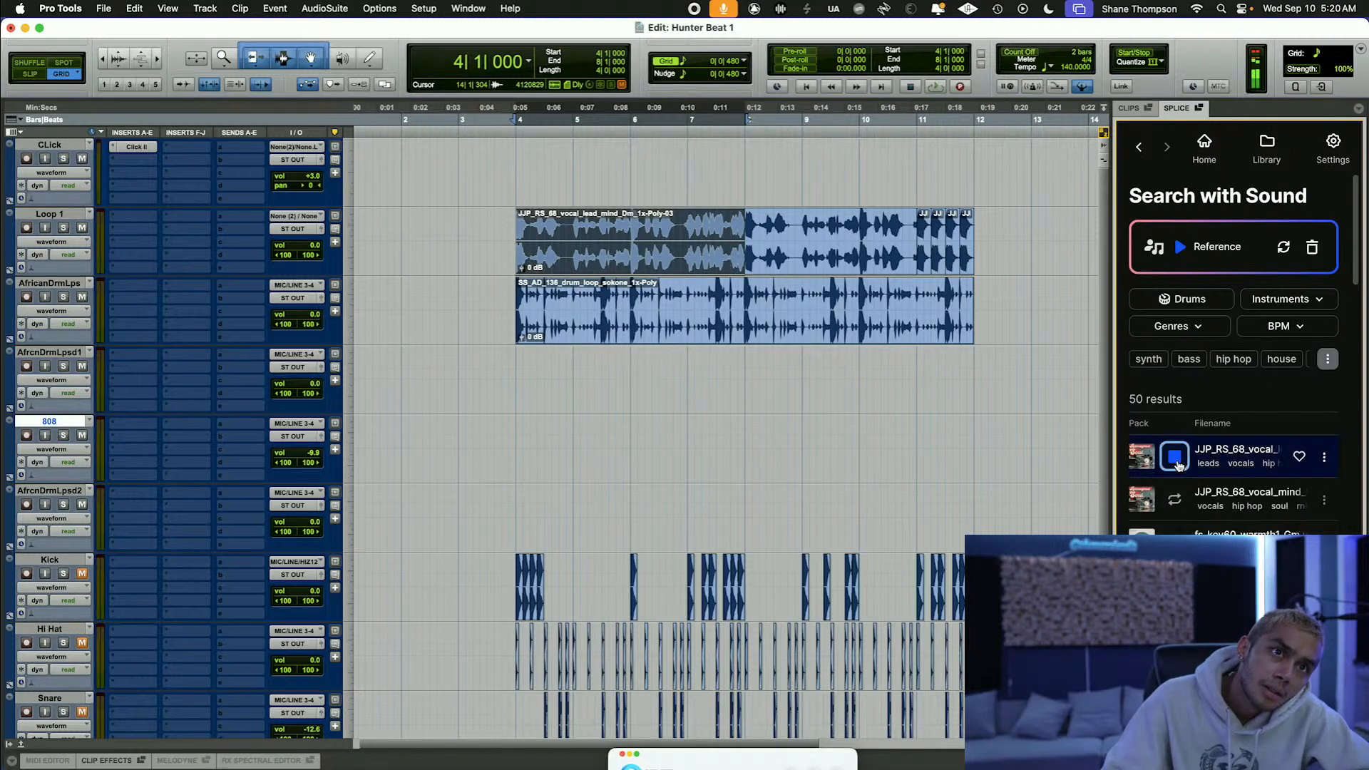
click(1176, 501)
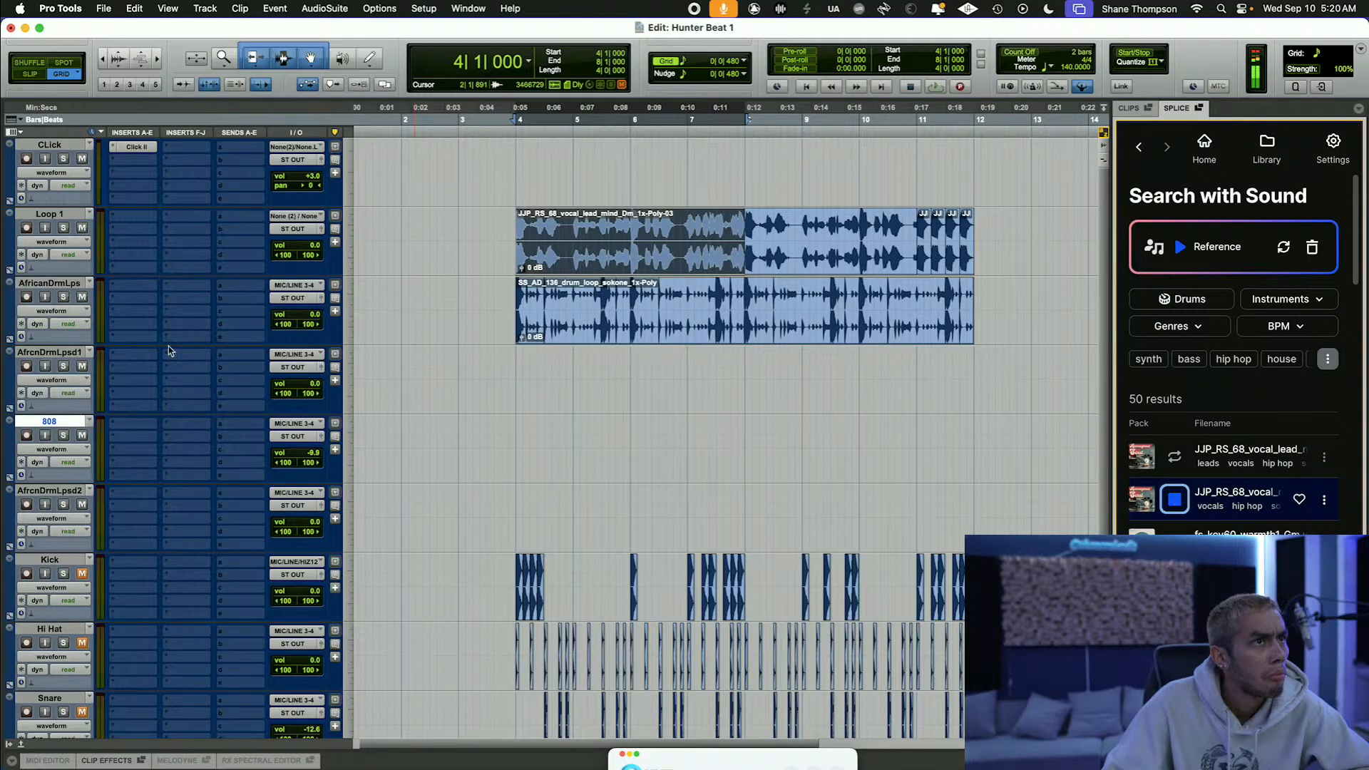
drag(1263, 494, 513, 396)
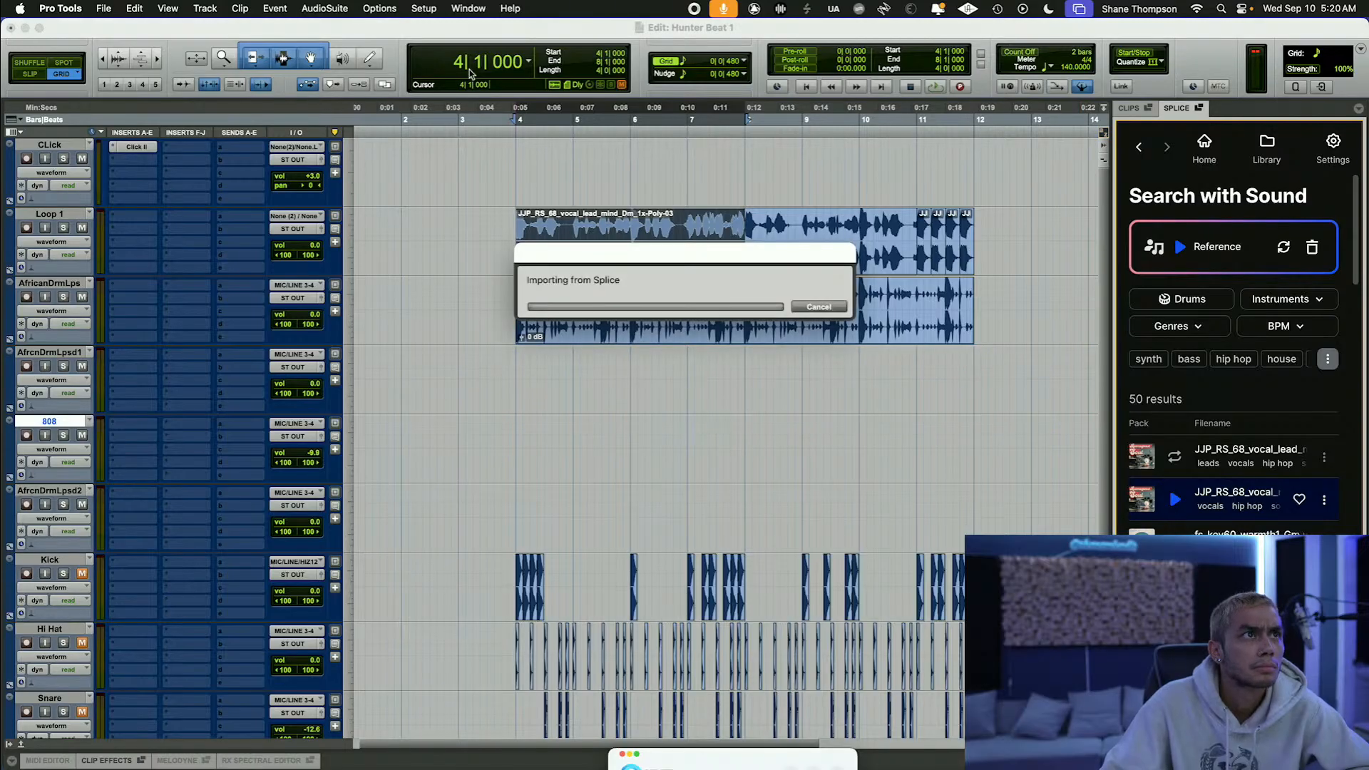
Step: Play the beat from just before bar 4 and clear bar 5 of the lead vocal on Loop 1
click(508, 117)
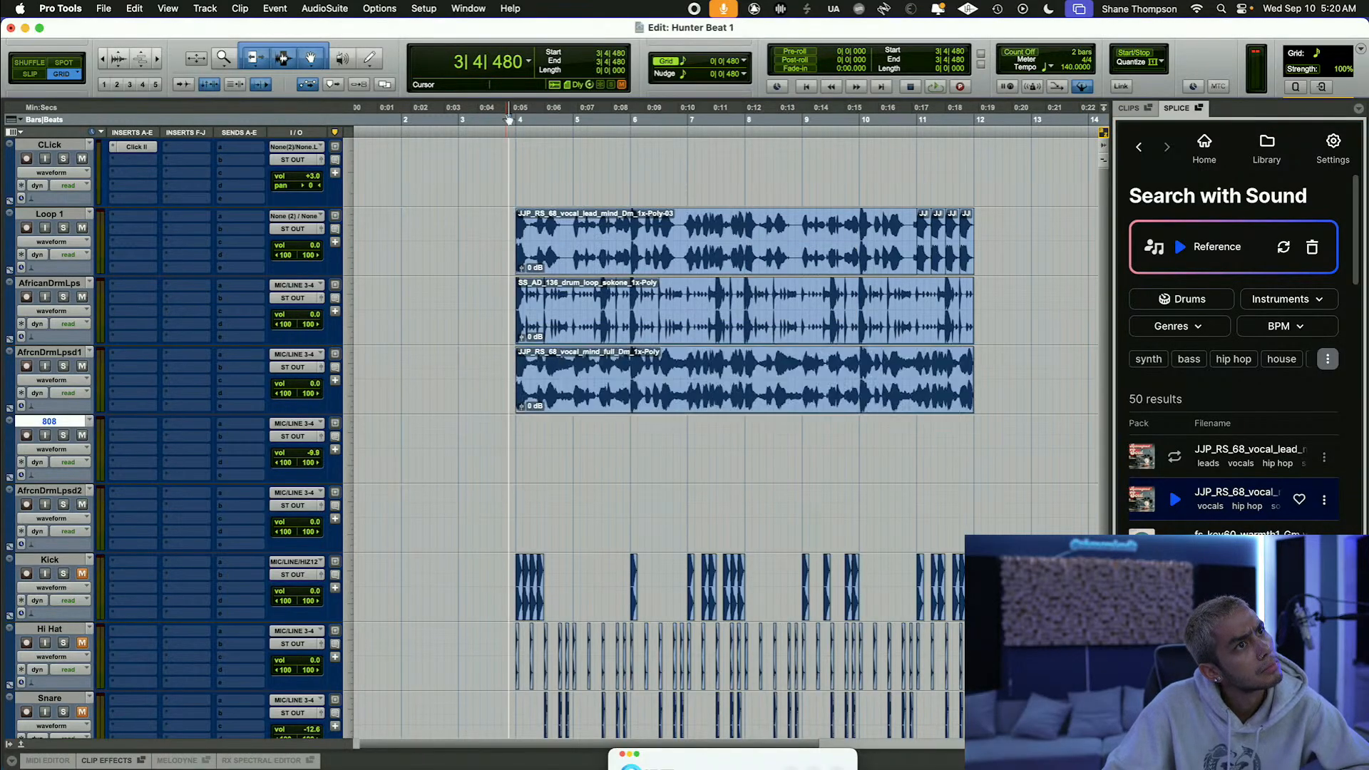
key(space)
key(t)
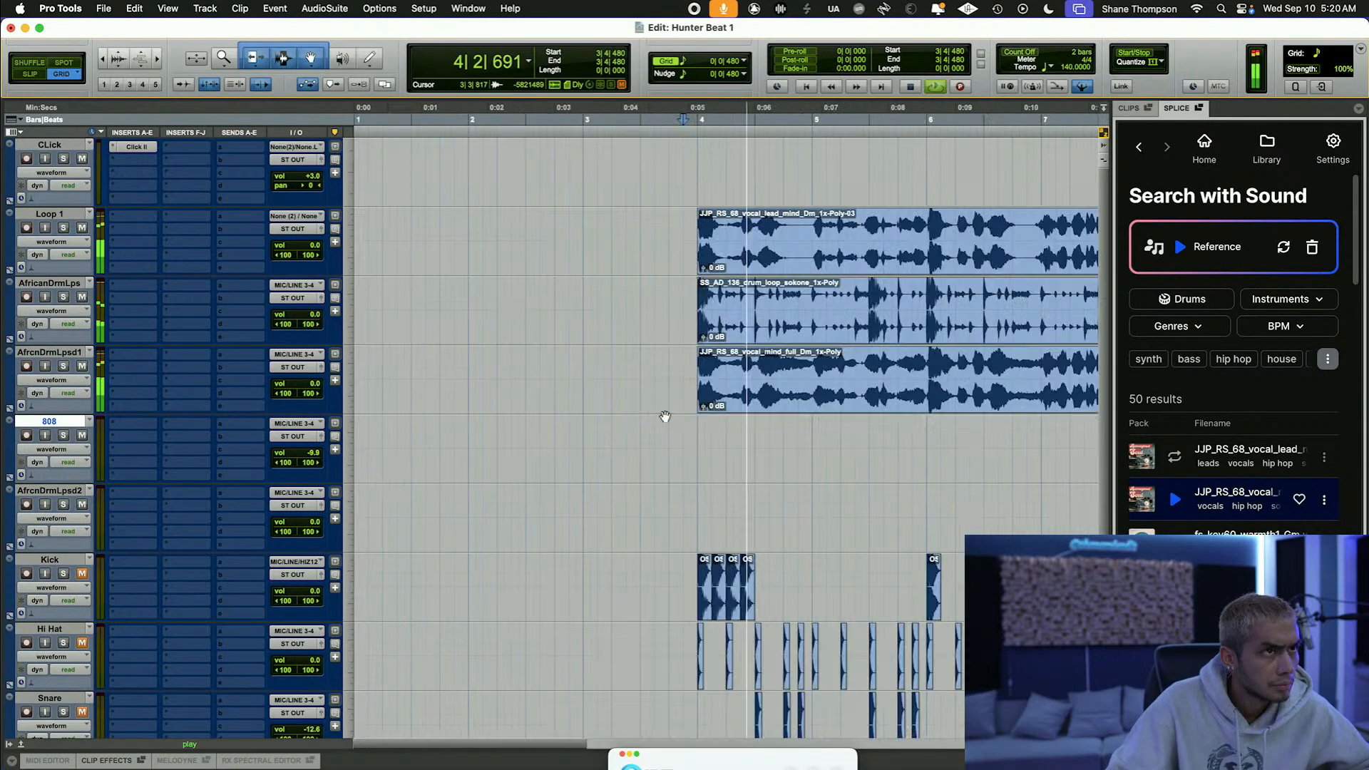
drag(814, 231, 927, 234)
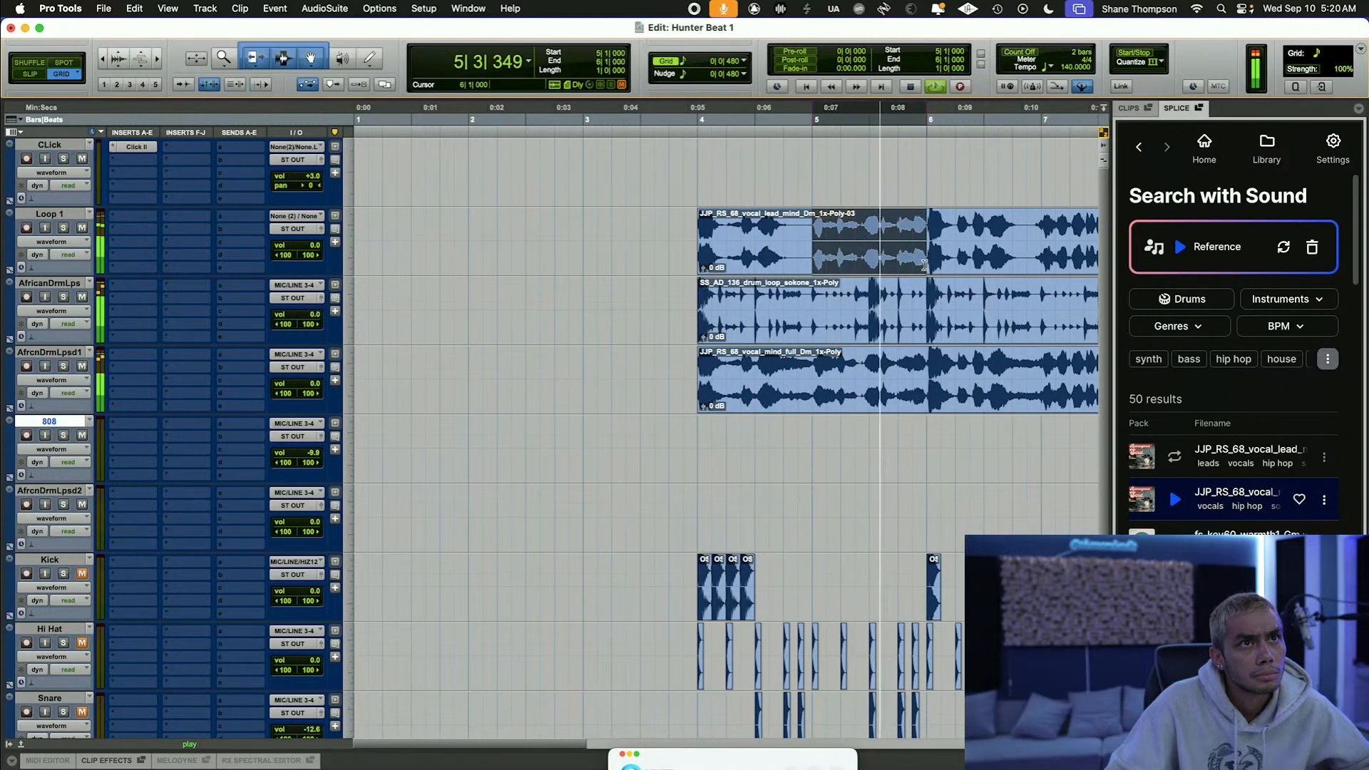
key(BackSpace)
Step: Trim the start of the full vocal clip on AfrcnDrmLpsd1 to bar 5 and play from bar 4
click(811, 375)
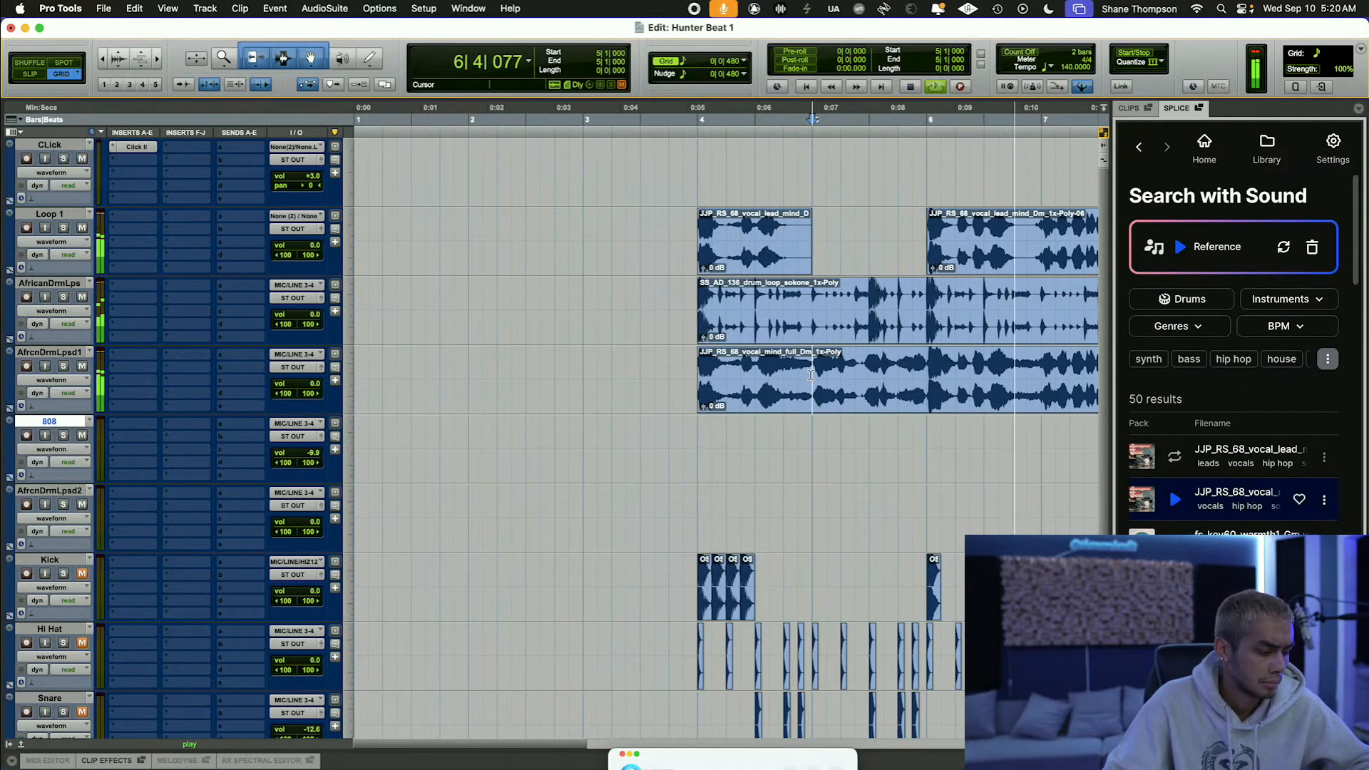
key(a)
click(699, 120)
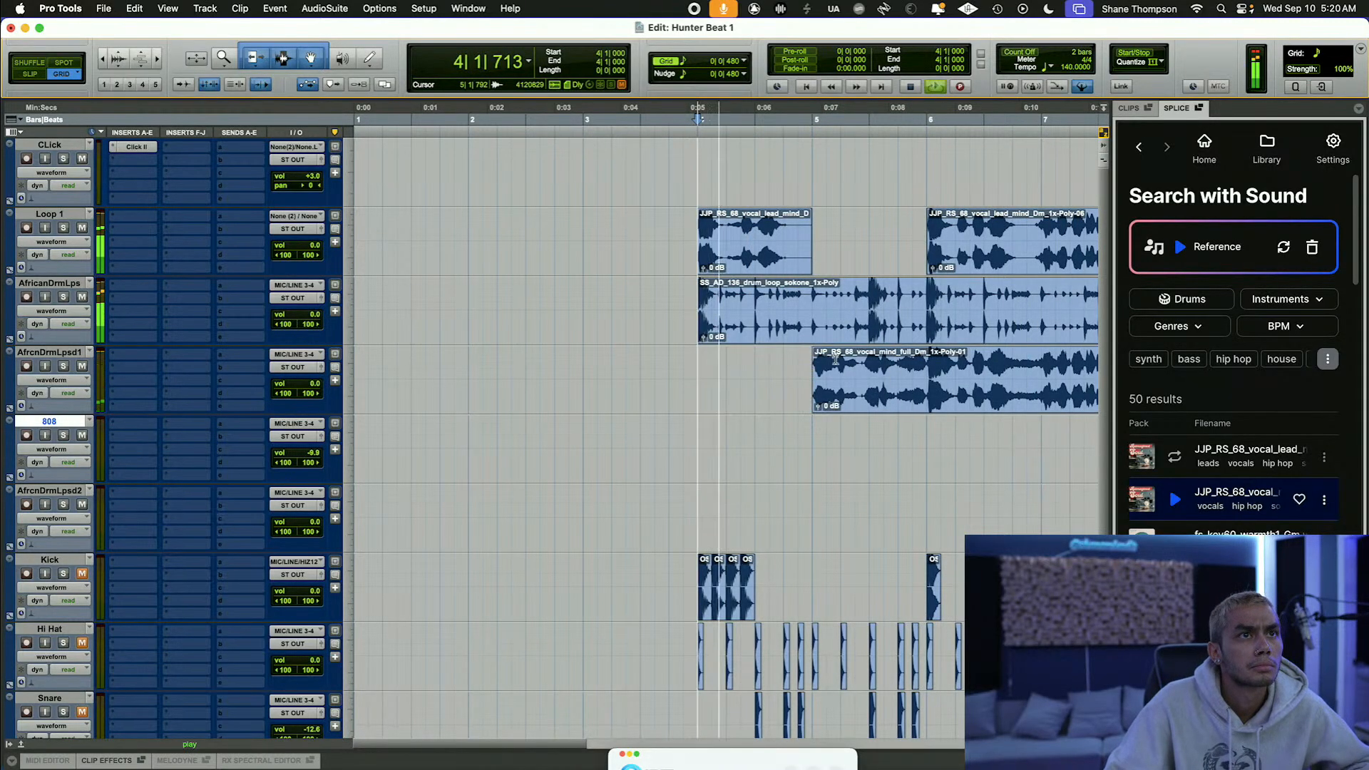
Step: Clear the full vocal on AfrcnDrmLpsd1 from bar 6 to 7|2|480
scroll(777, 327, right, 3)
scroll(778, 326, down, 1)
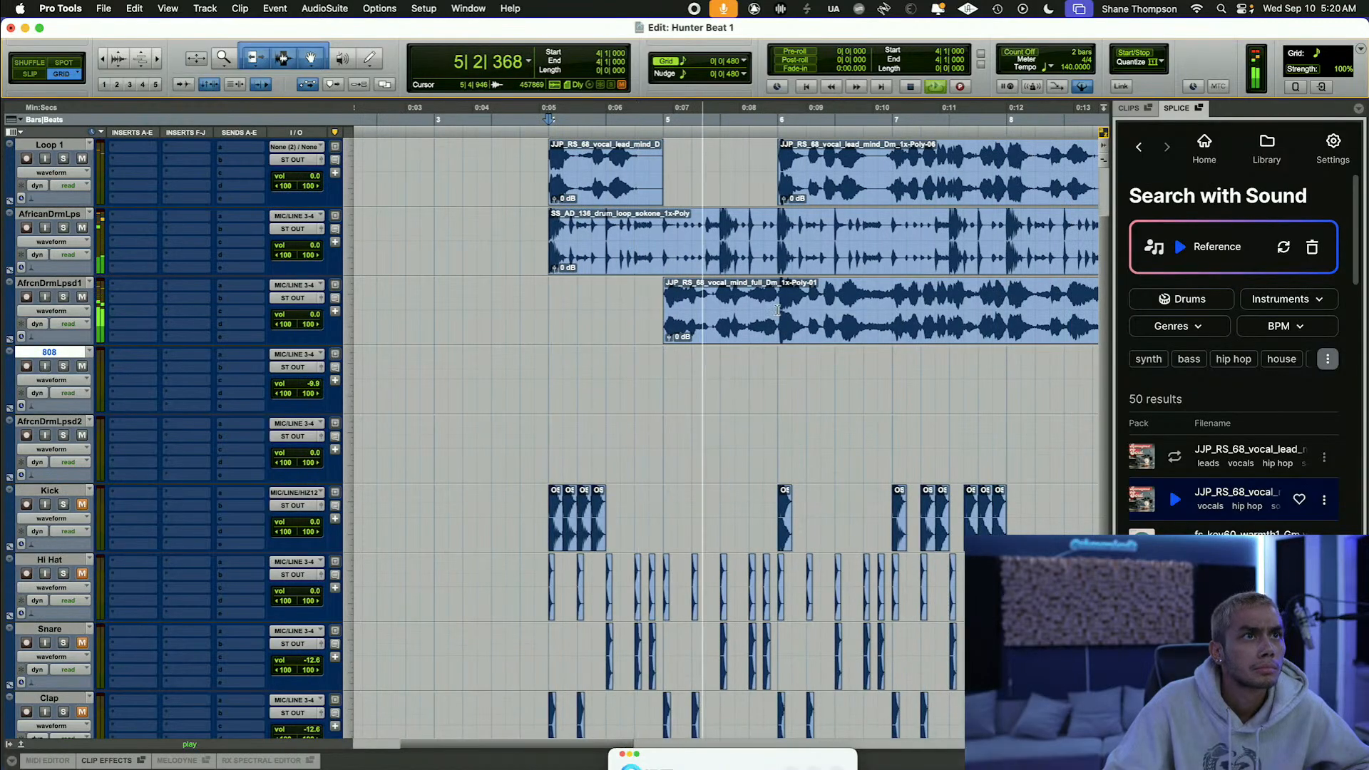
drag(779, 326, 904, 329)
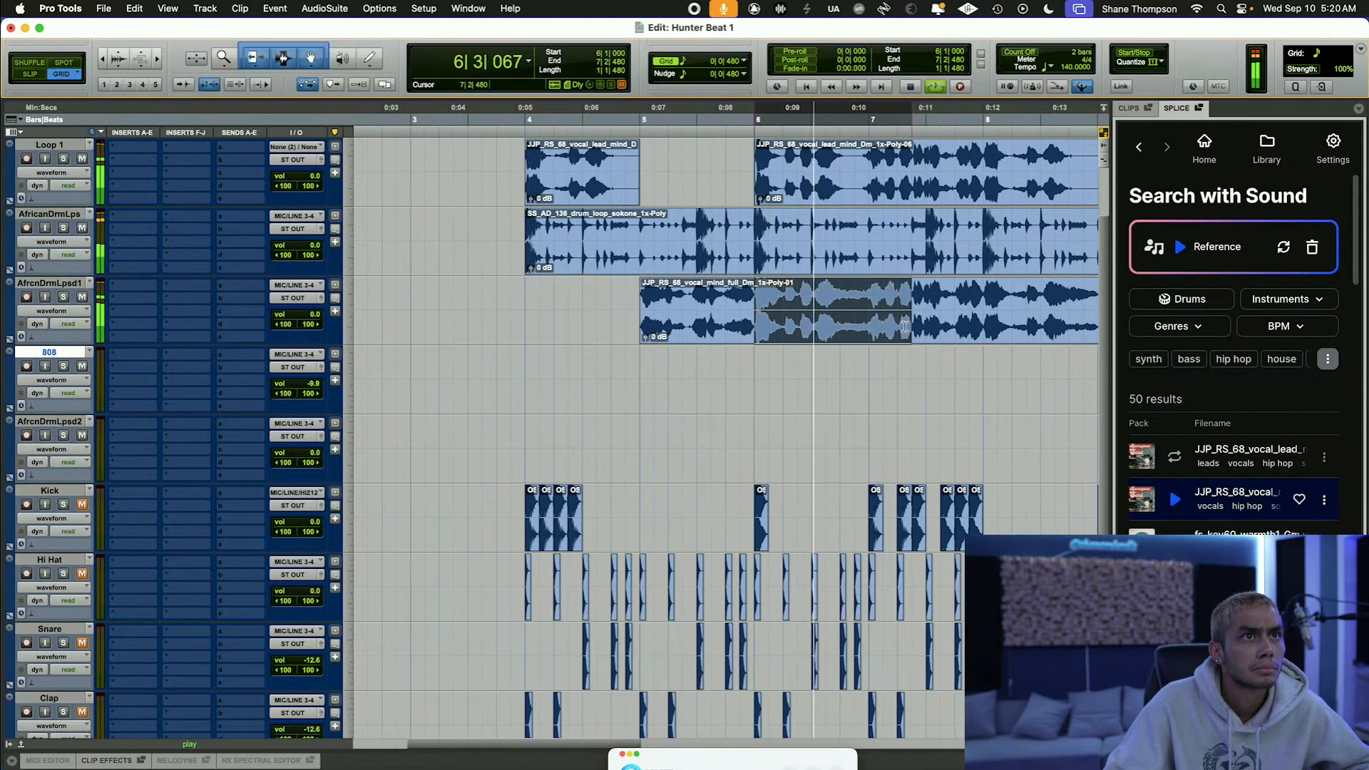
key(Delete)
scroll(829, 409, up, 1)
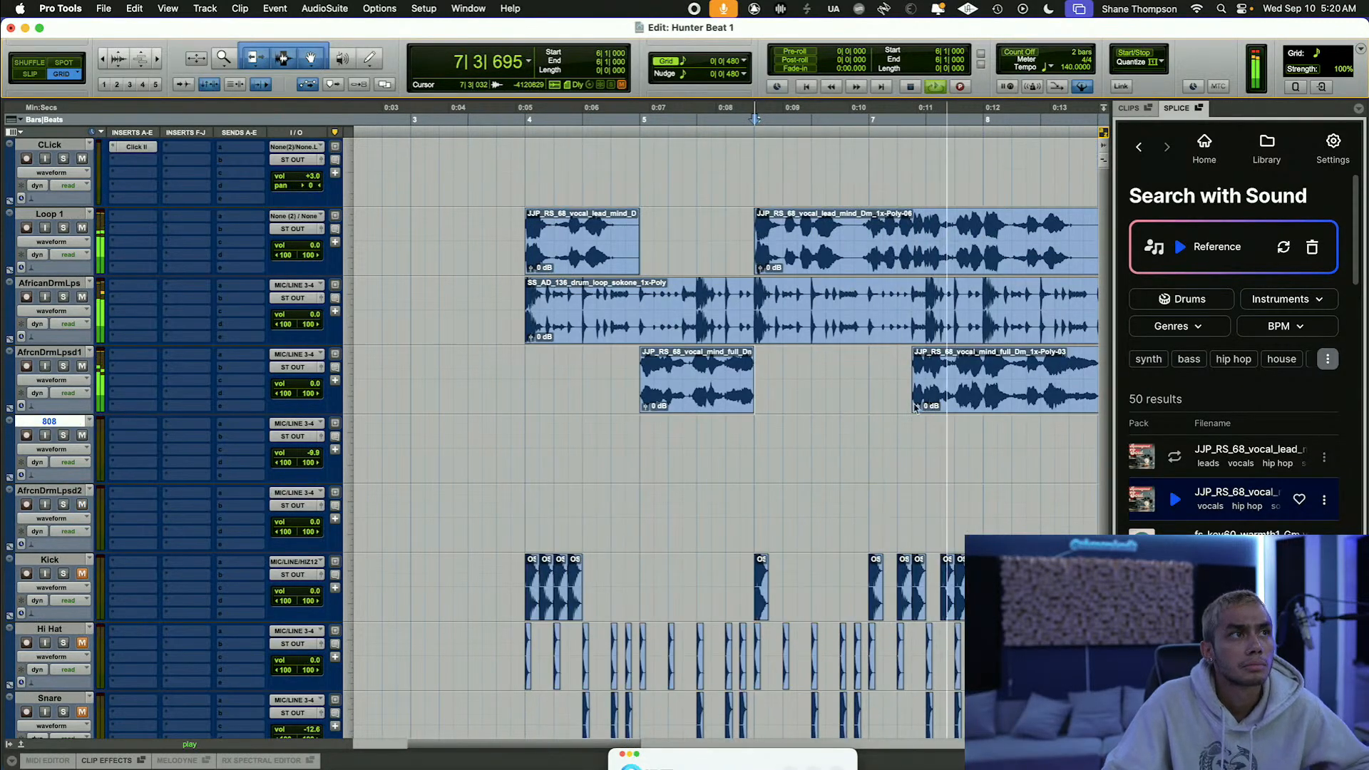
Step: Trim the start of the second full vocal clip on AfrcnDrmLpsd1 to bar 8
scroll(828, 409, right, 7)
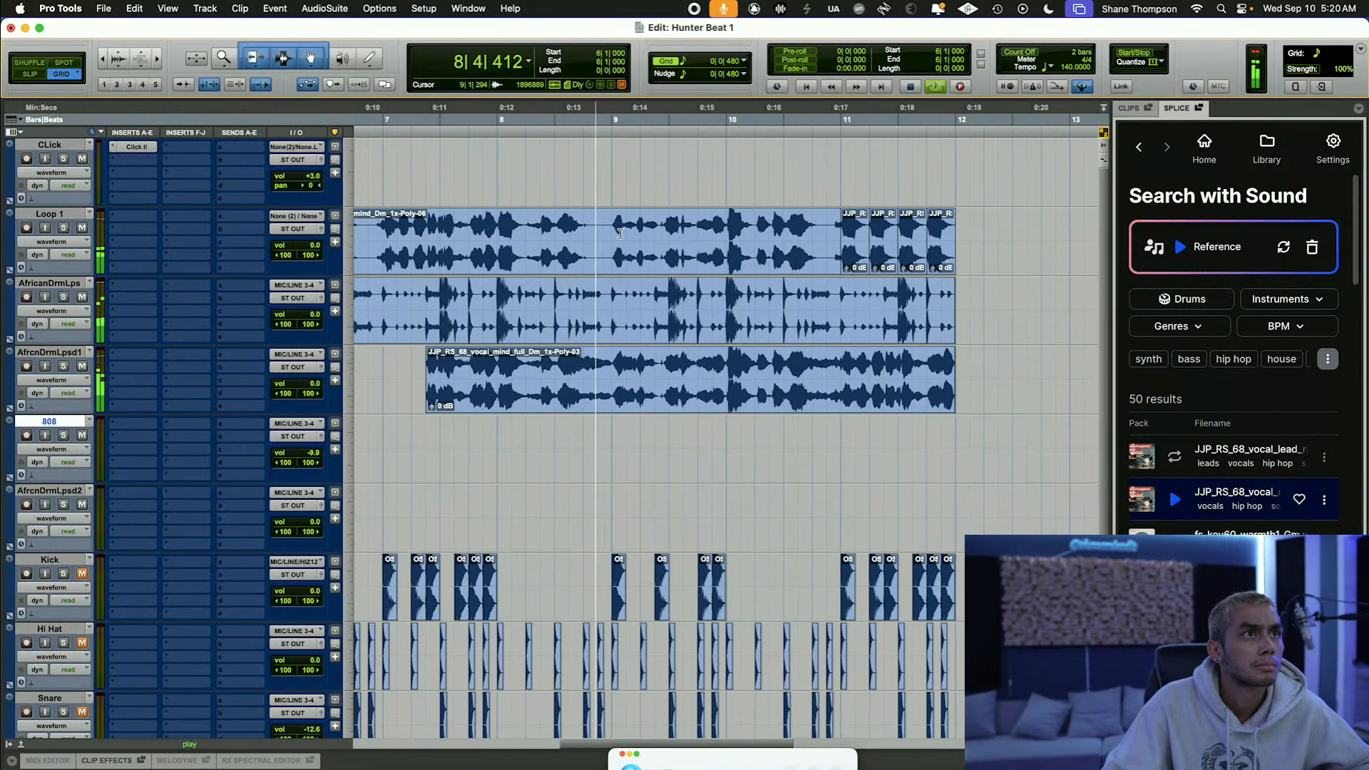
click(615, 235)
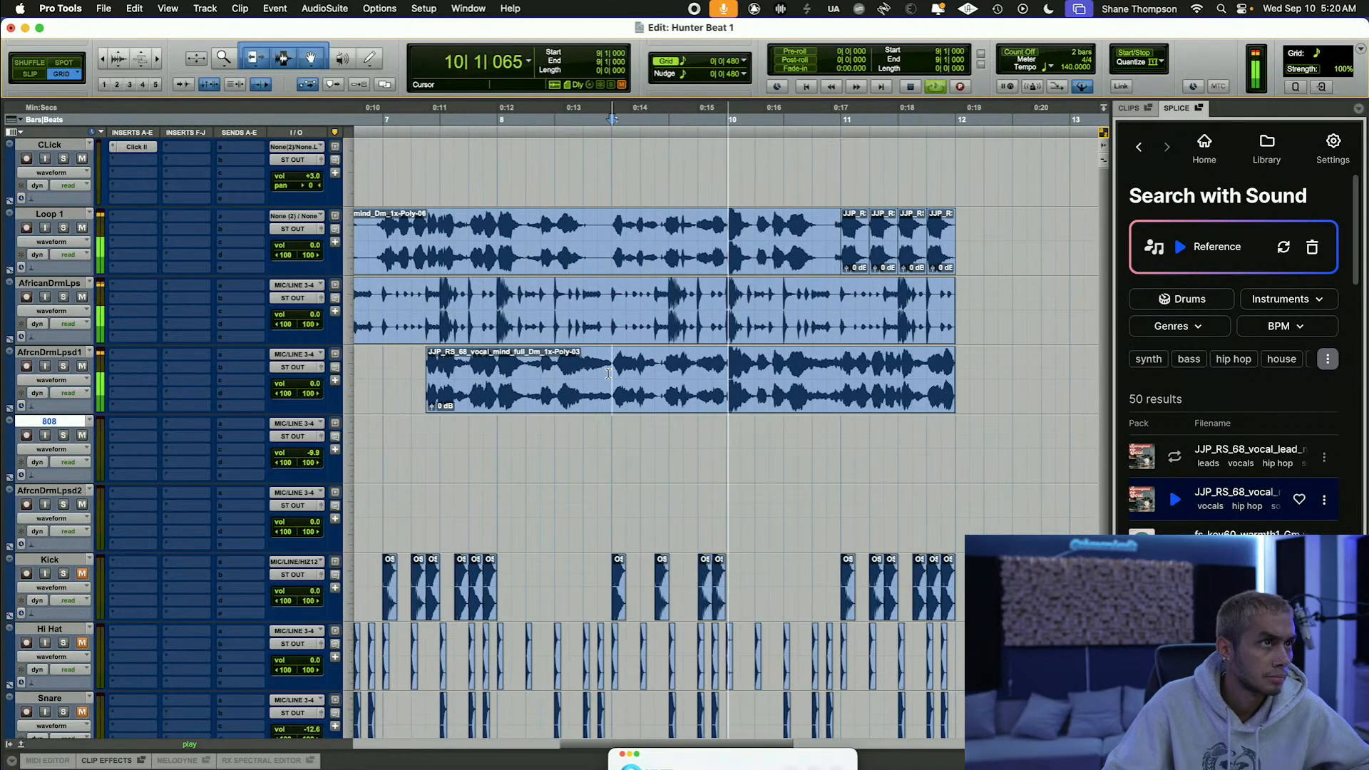
click(496, 236)
key(semicolon)
key(semicolon)
key(a)
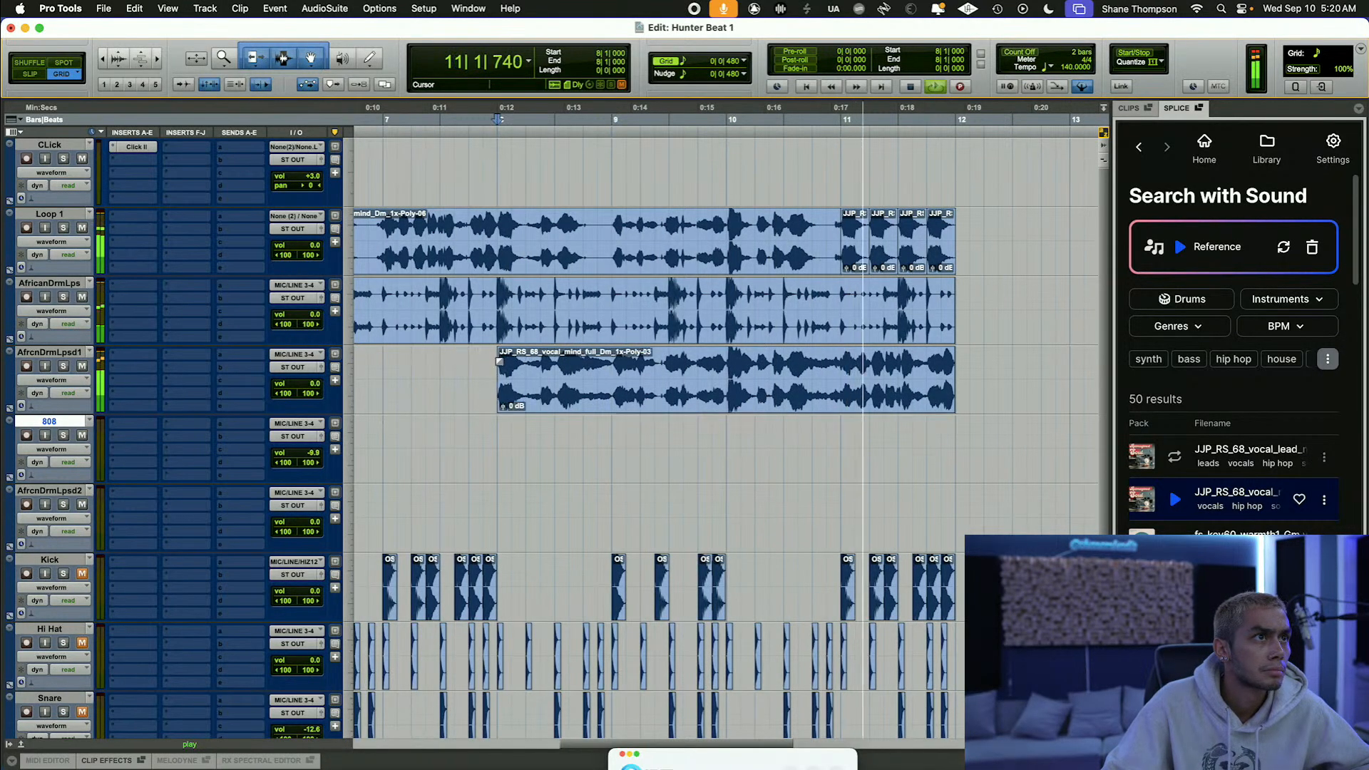
Step: Clear bar 8 of the lead vocal on Loop 1 and the full vocal on AfrcnDrmLpsd1 from bar 10 onward
drag(496, 235, 613, 235)
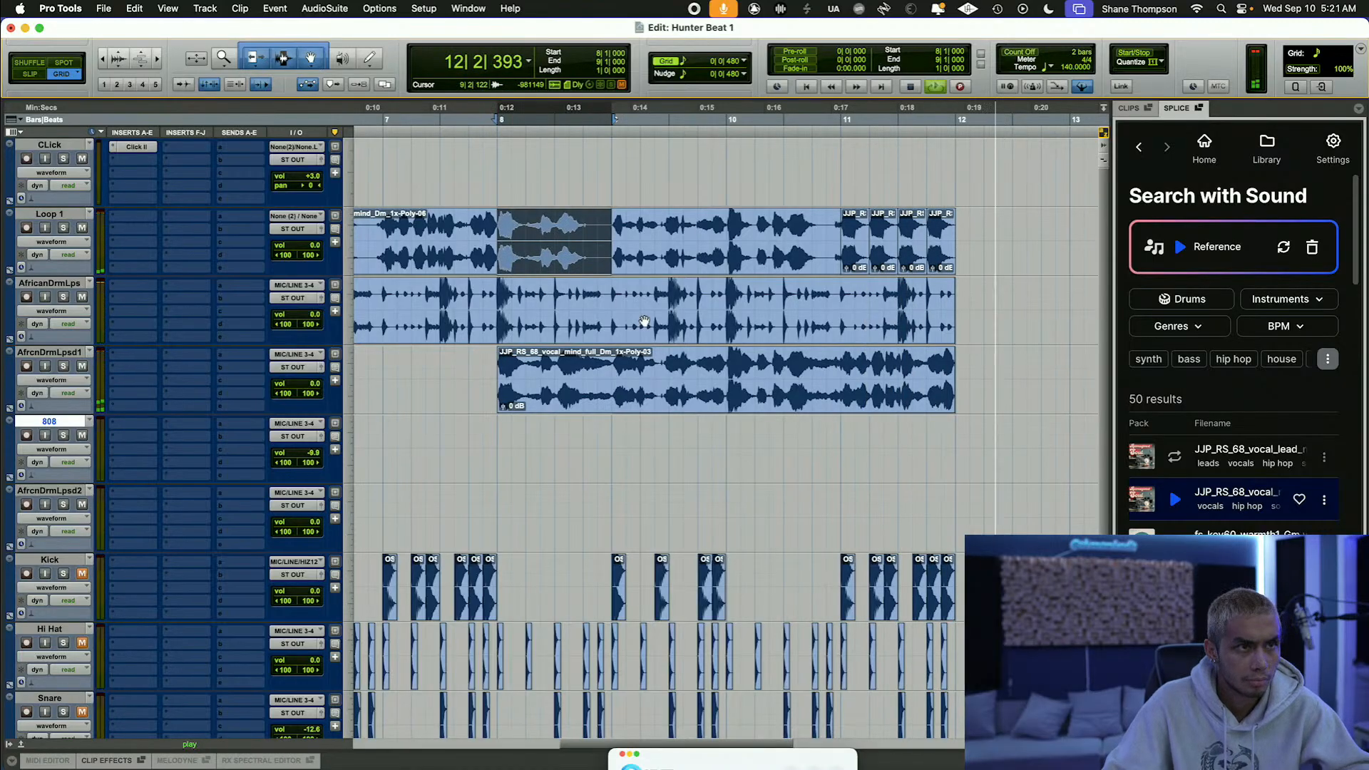
key(BackSpace)
drag(733, 371, 1033, 378)
key(BackSpace)
Step: Play the arrangement from just before bar 4 and move the AfrcnDrmLpsd1 track directly below Loop 1
scroll(521, 127, left, 10)
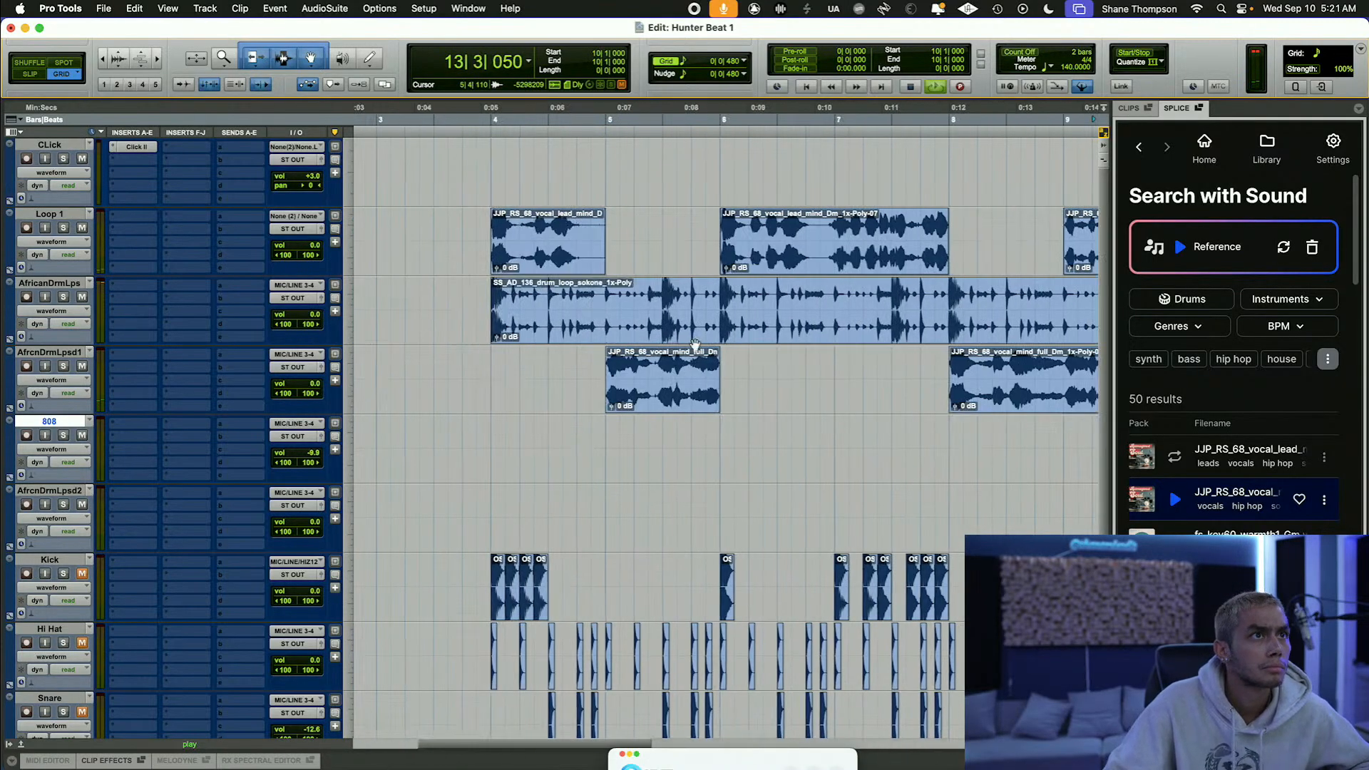
click(521, 127)
key(space)
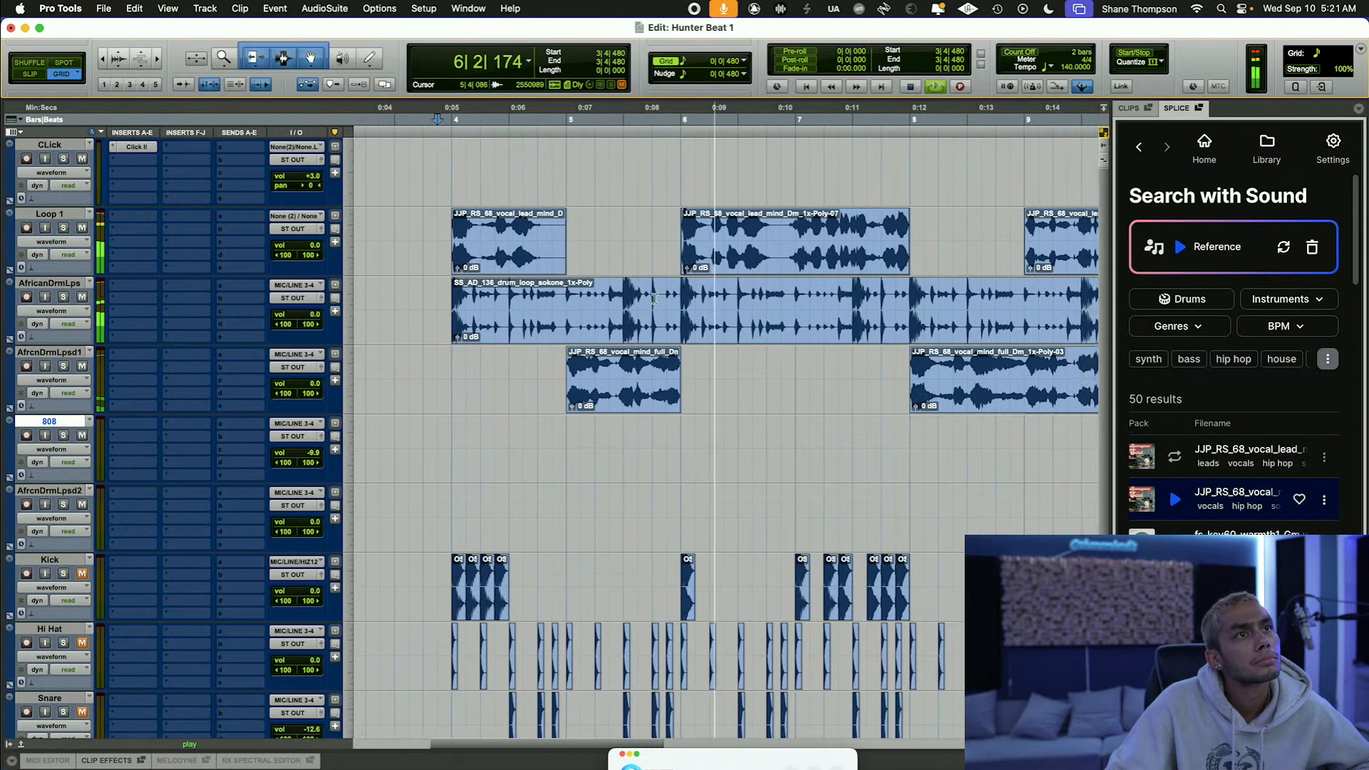
drag(77, 352, 74, 253)
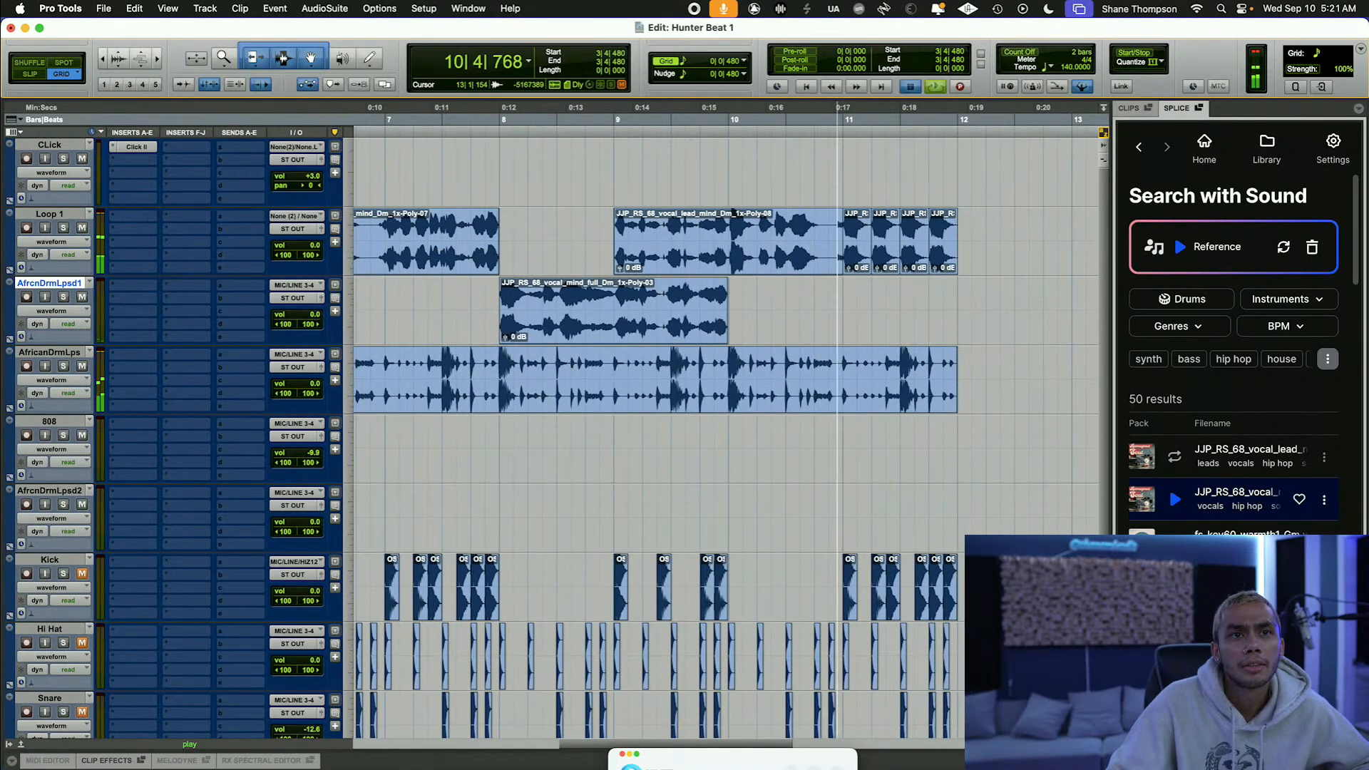
key(space)
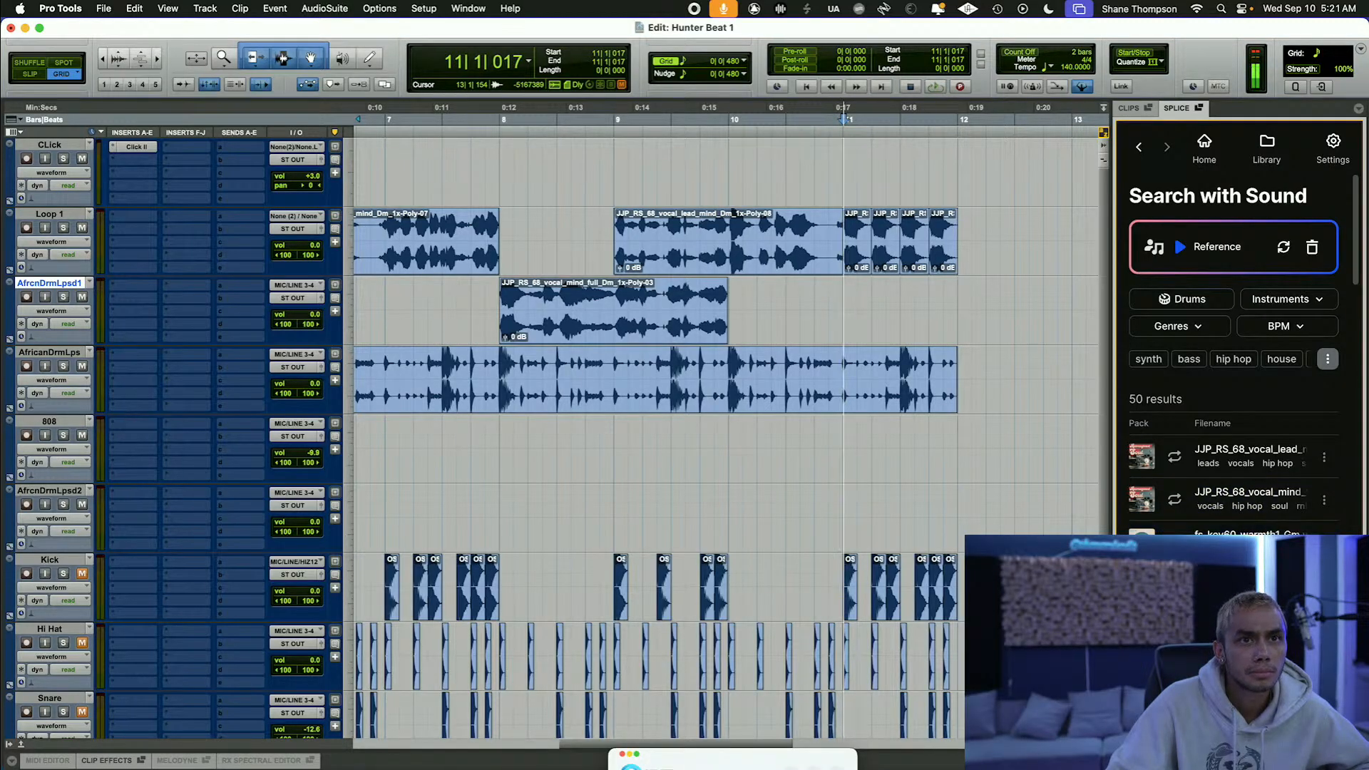
Step: Import the TSP_S2GE_132_bass_synth_congo_bass_Cmin loop onto the 808 track at bar 4 and play from bar 3
scroll(1233, 356, down, 2)
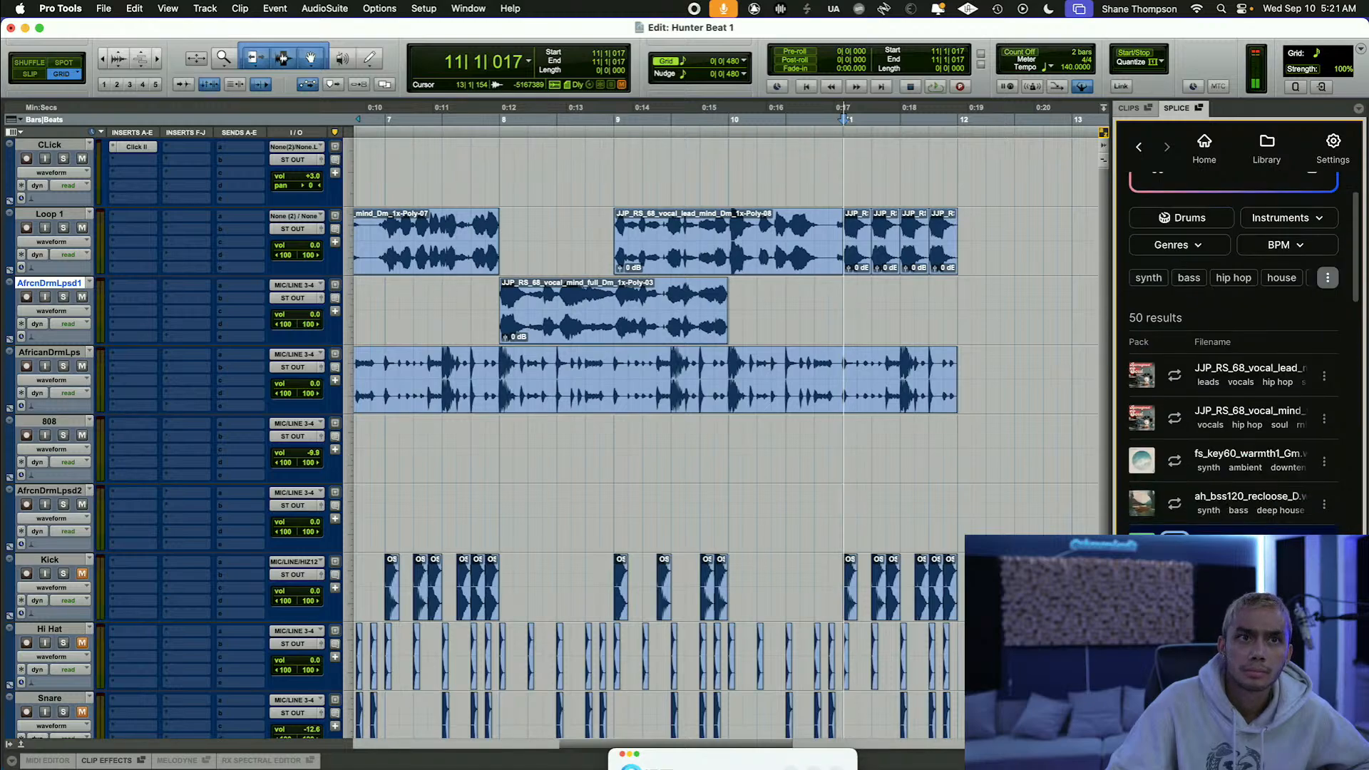
scroll(803, 511, left, 10)
drag(1212, 546, 703, 464)
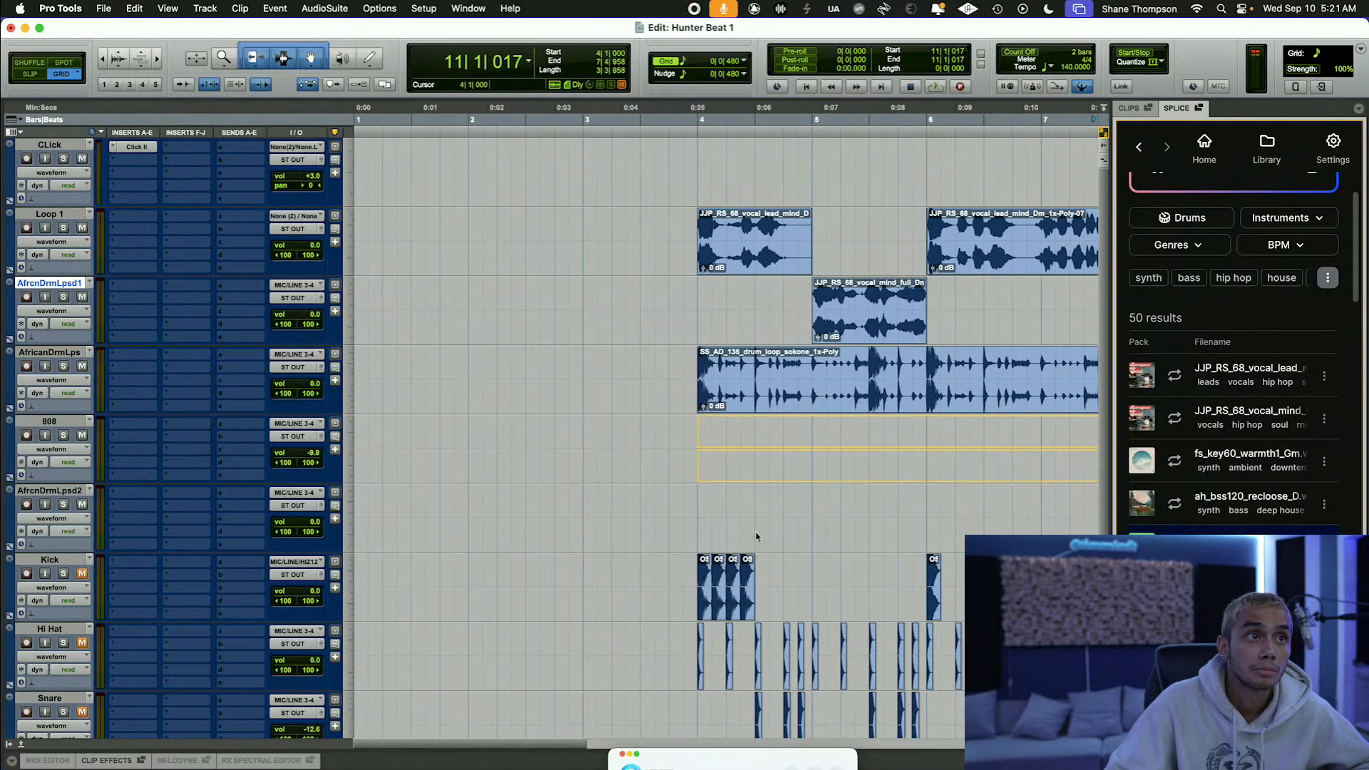
drag(757, 537, 757, 537)
click(589, 122)
key(space)
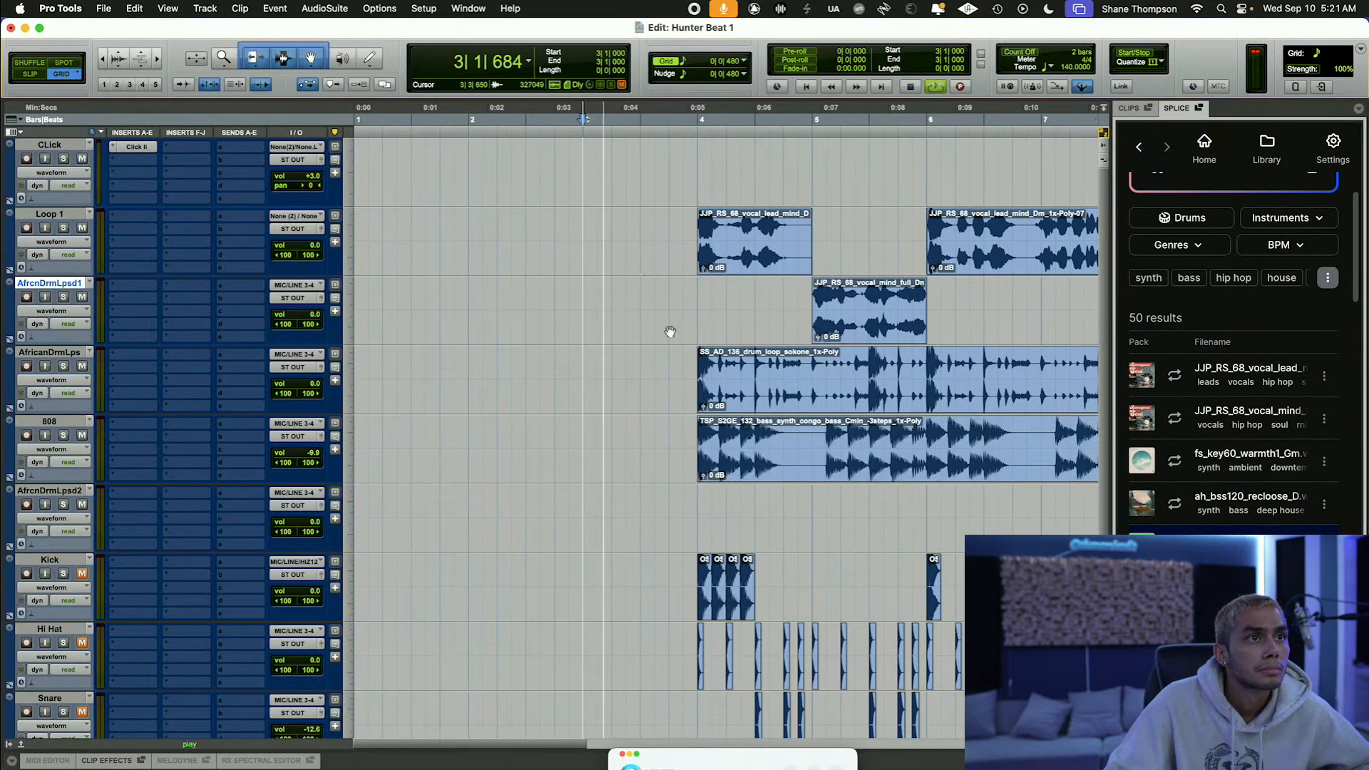
Step: Delete the congo bass synth clip from the 808 track
key(r)
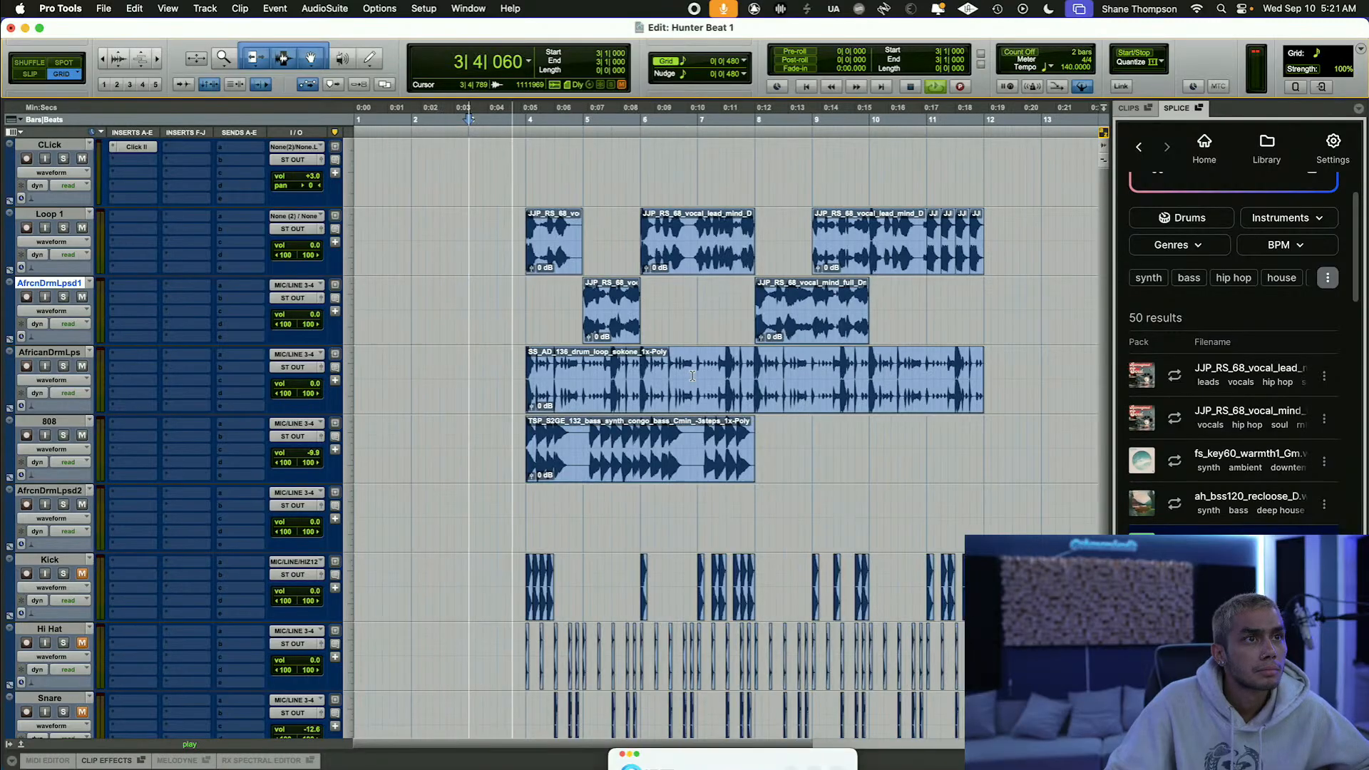
click(714, 467)
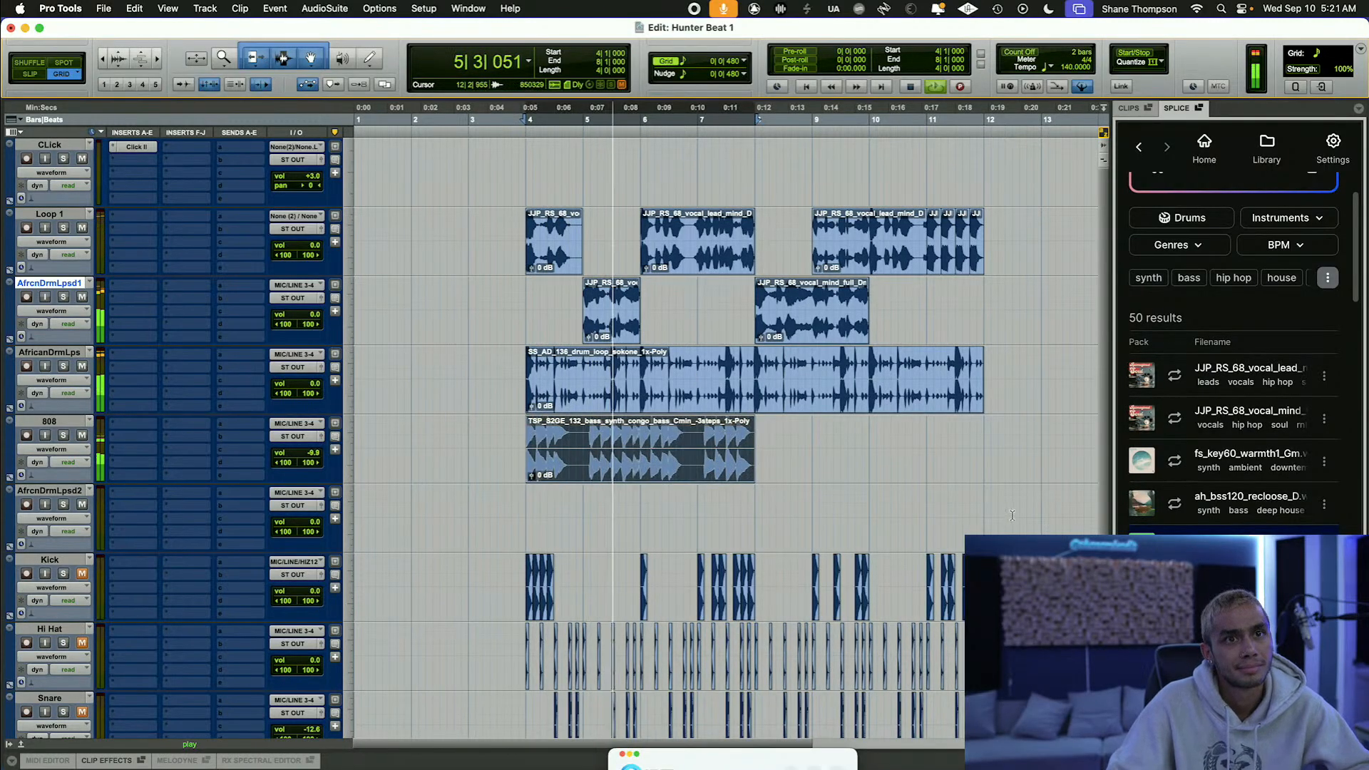
key(Delete)
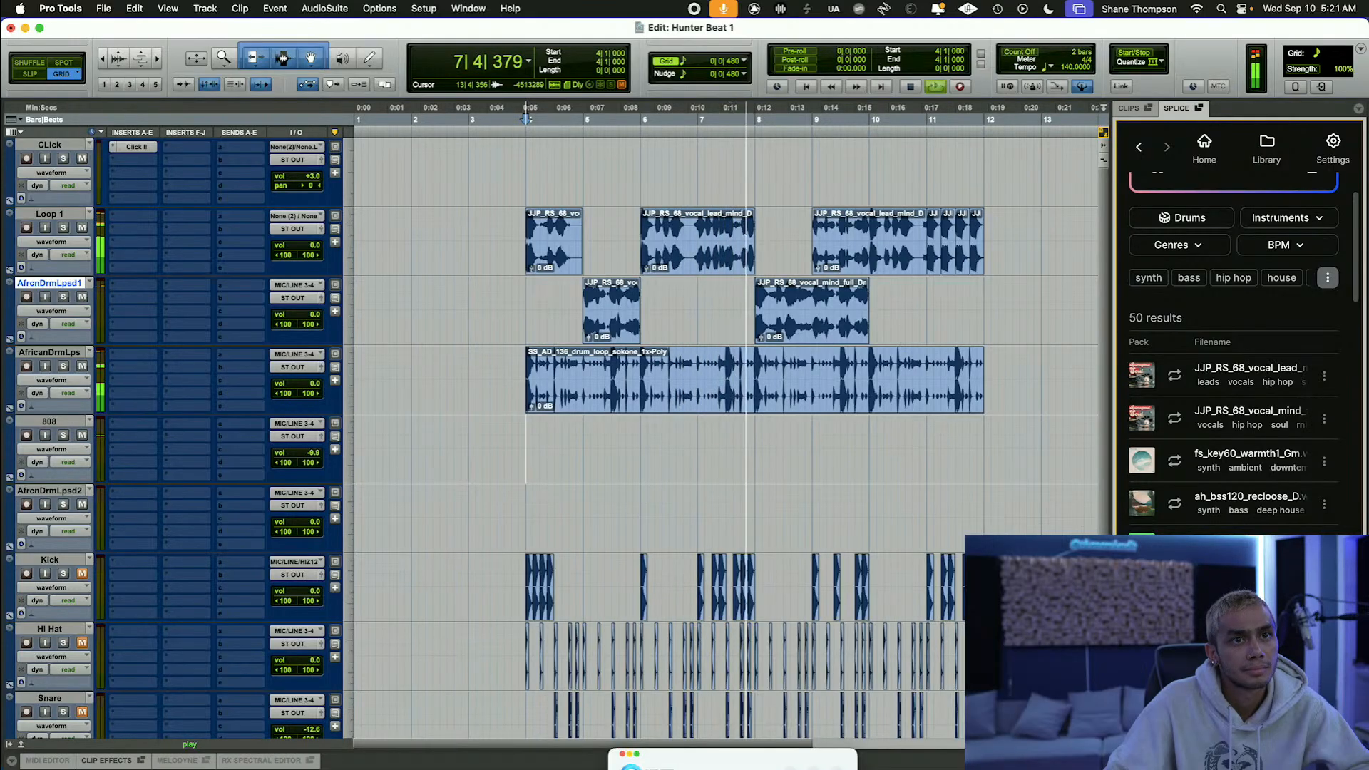
Step: Browse the Splice reference matches and audition loops such as RKU_OFB_140, ELX_TD_woodwind_loop and CPA_SBM_140 against the playing beat
scroll(1234, 392, down, 1)
scroll(1178, 532, down, 5)
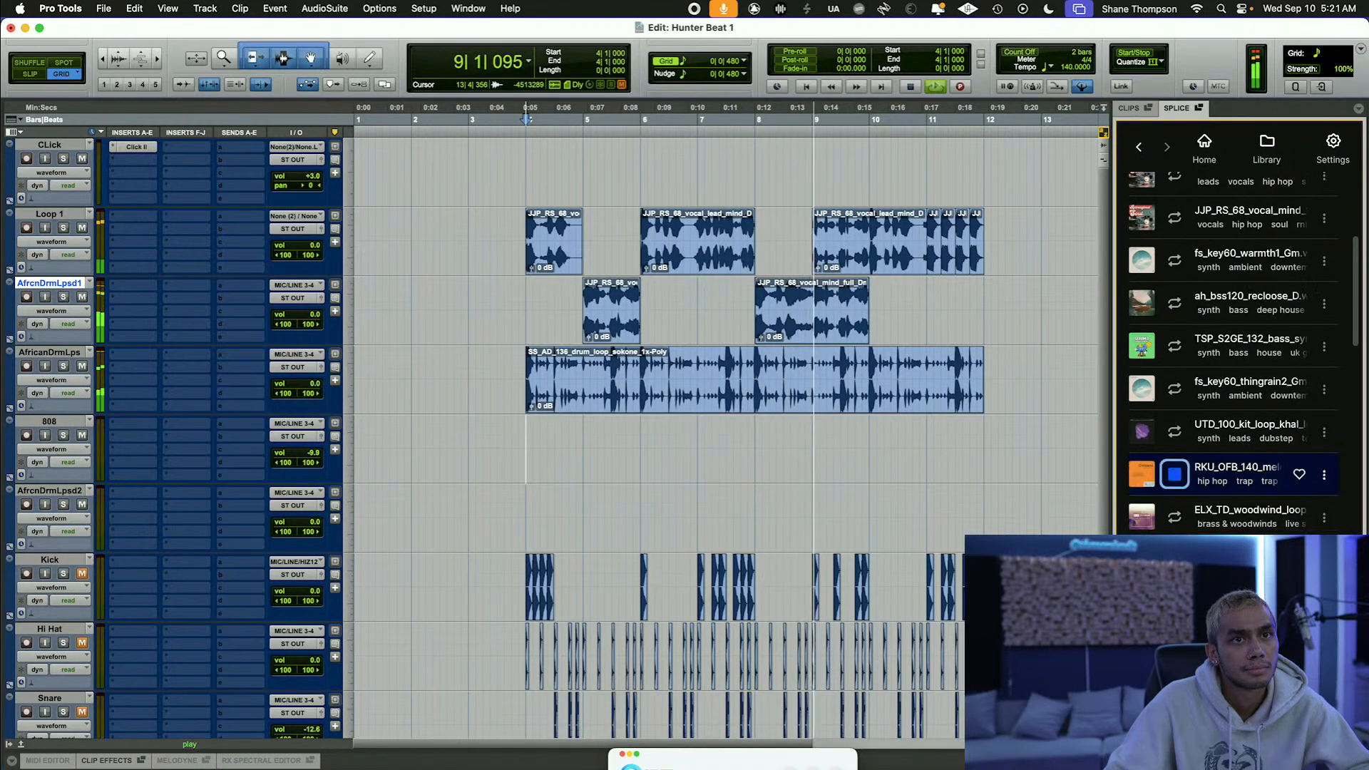
click(1176, 518)
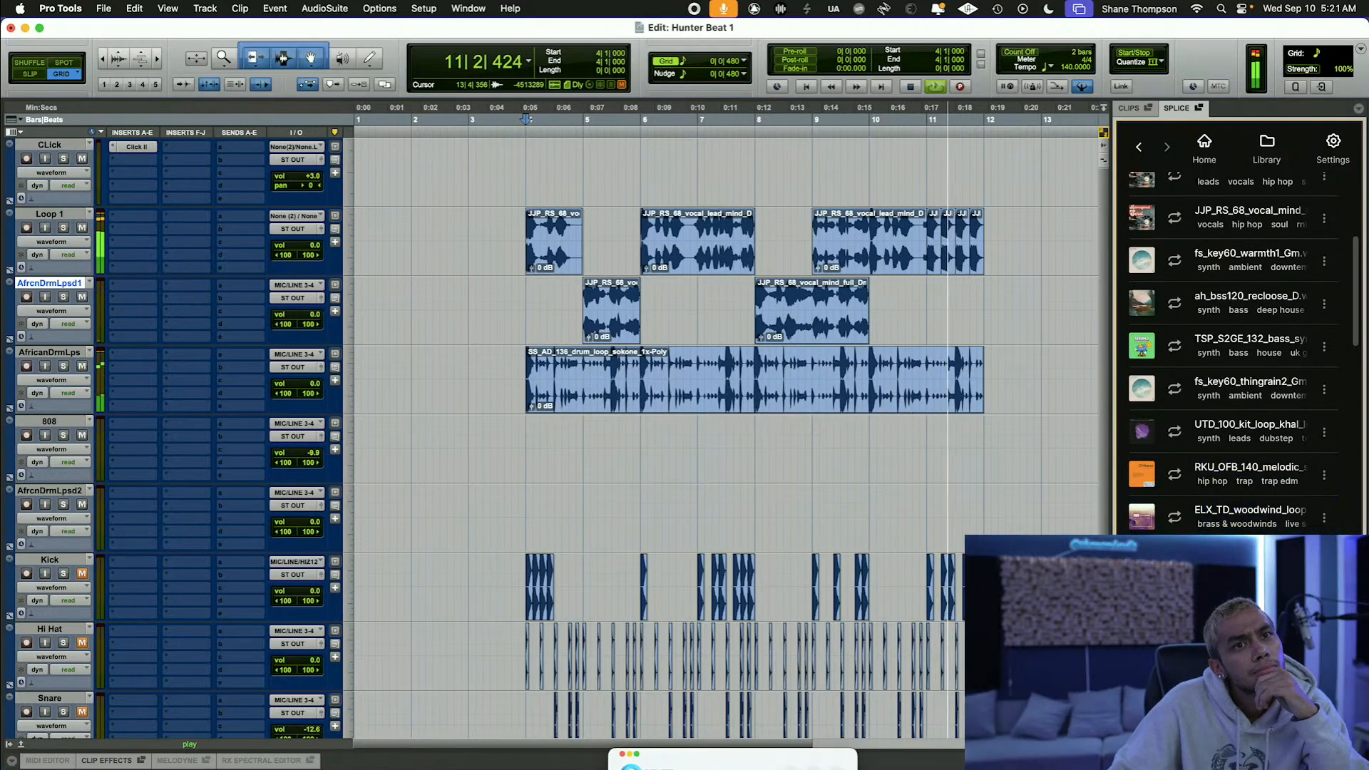
scroll(1177, 525, down, 1)
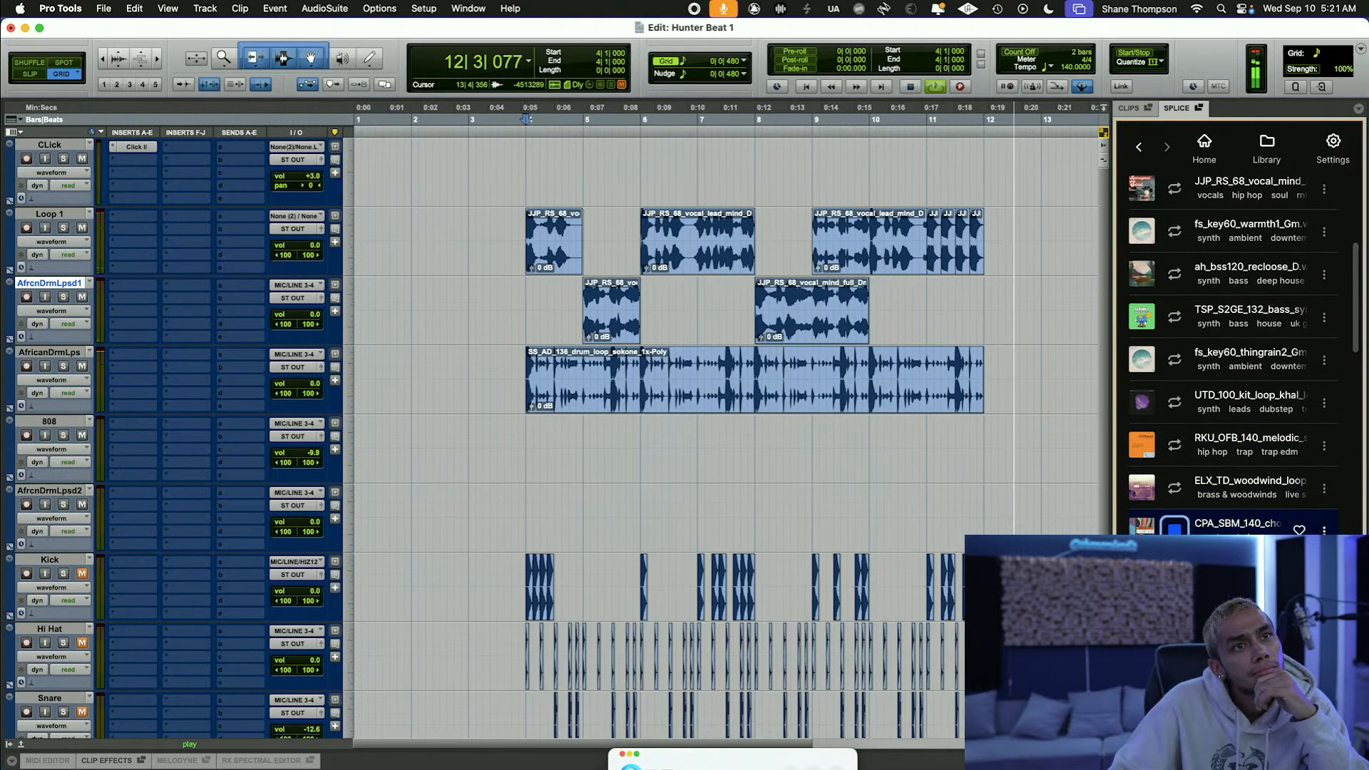
scroll(1177, 526, down, 1)
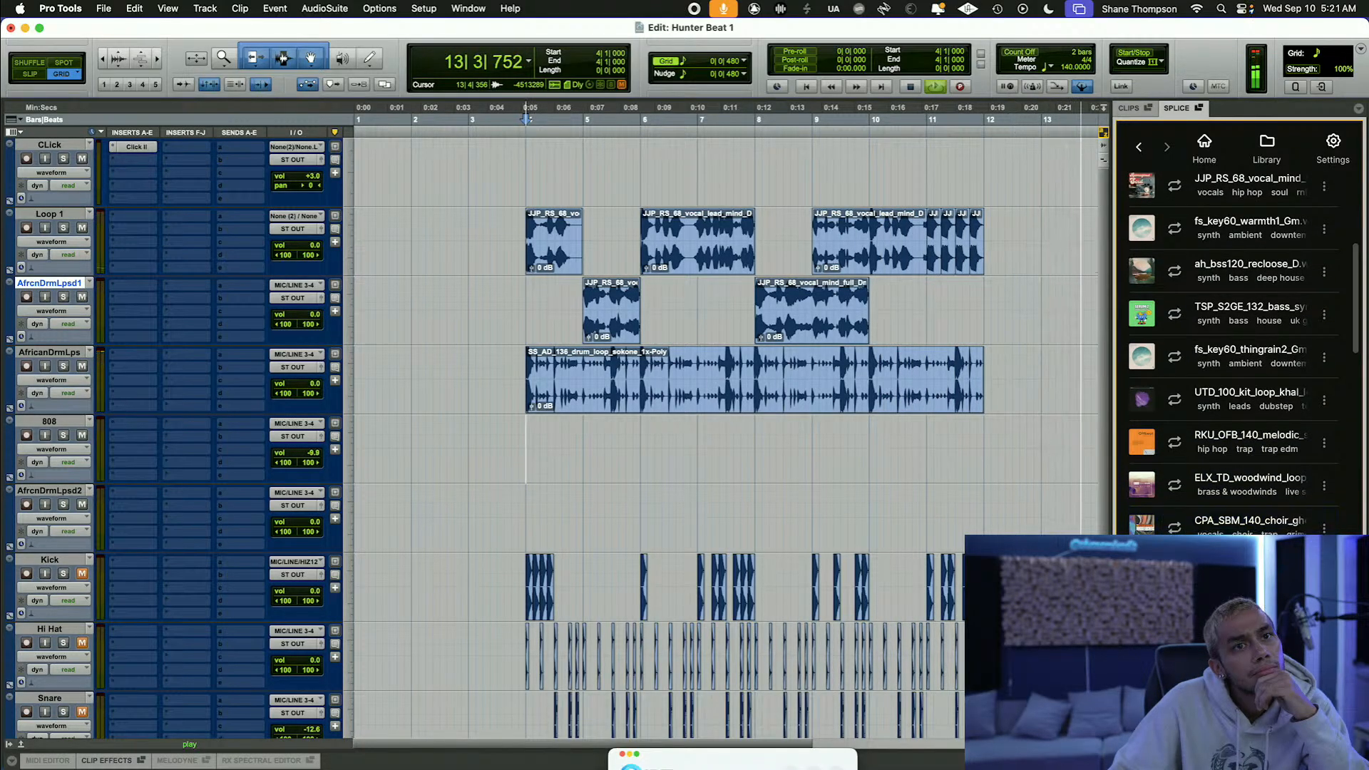
scroll(1177, 526, up, 10)
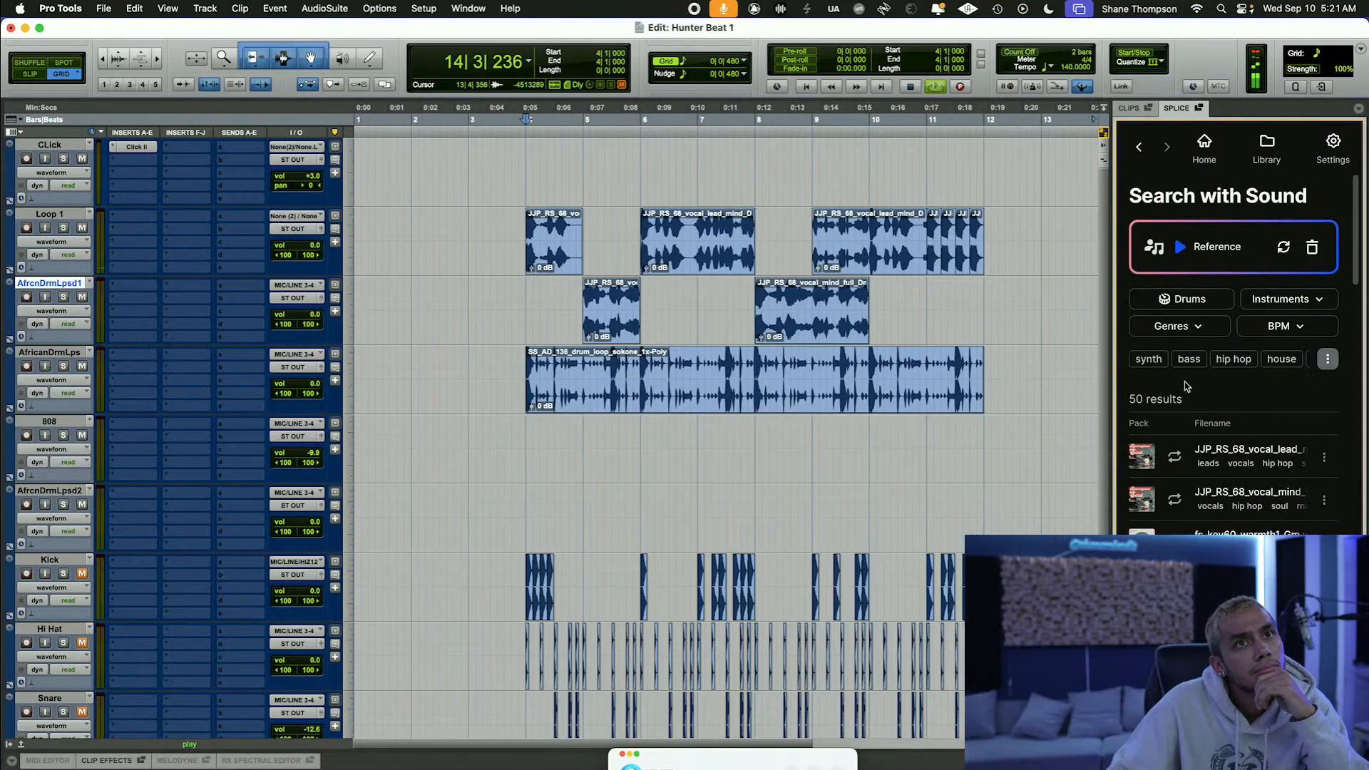
Step: Filter the matching samples to guitar and audition the first three loops, through Sa2_guitarsoul
click(1288, 299)
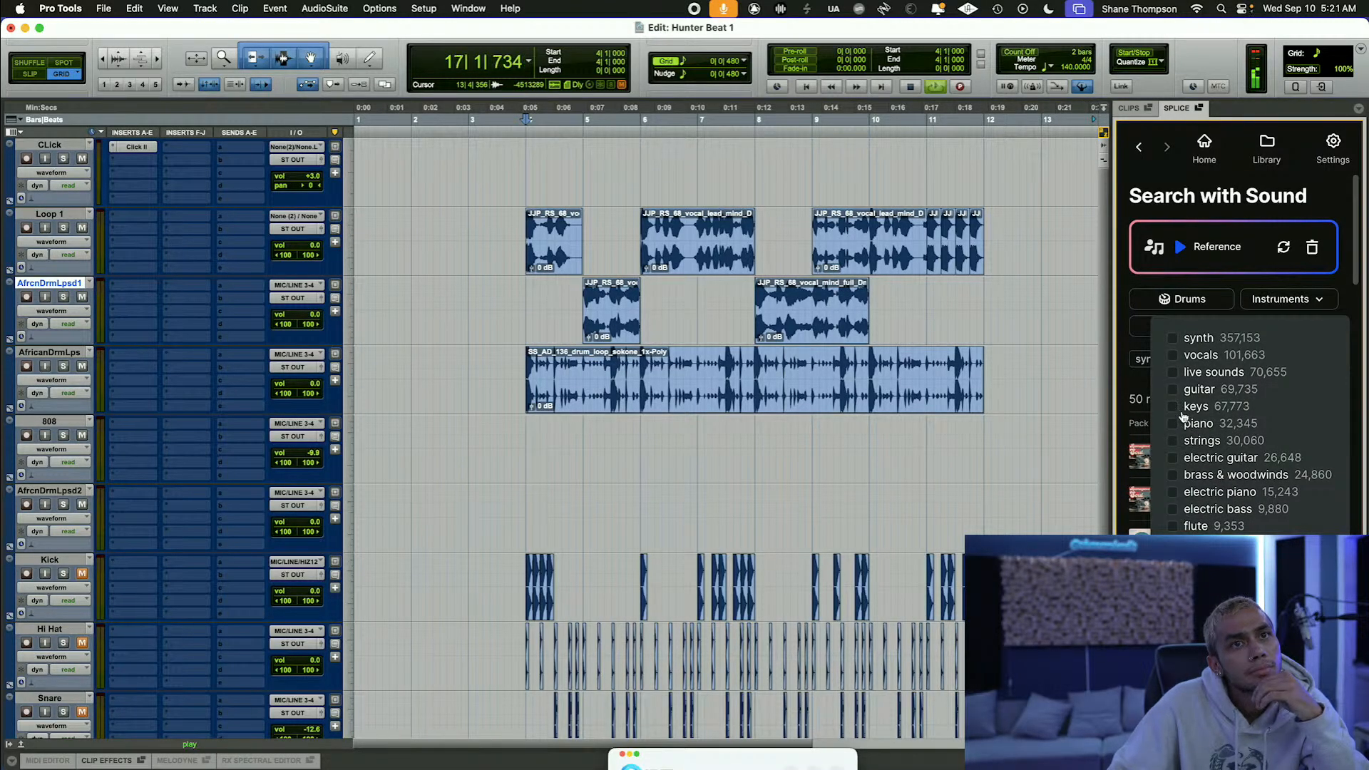
click(1173, 390)
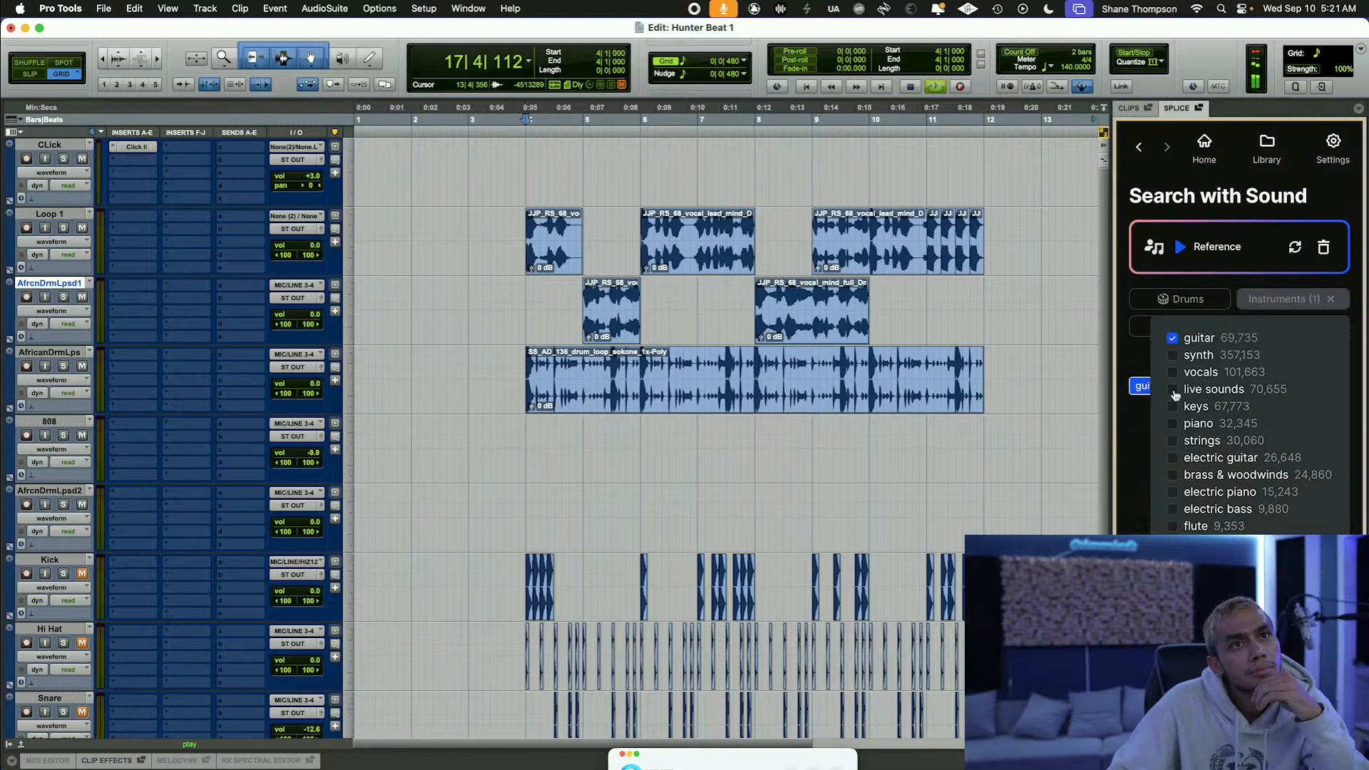
click(1250, 281)
click(1174, 485)
key(Down)
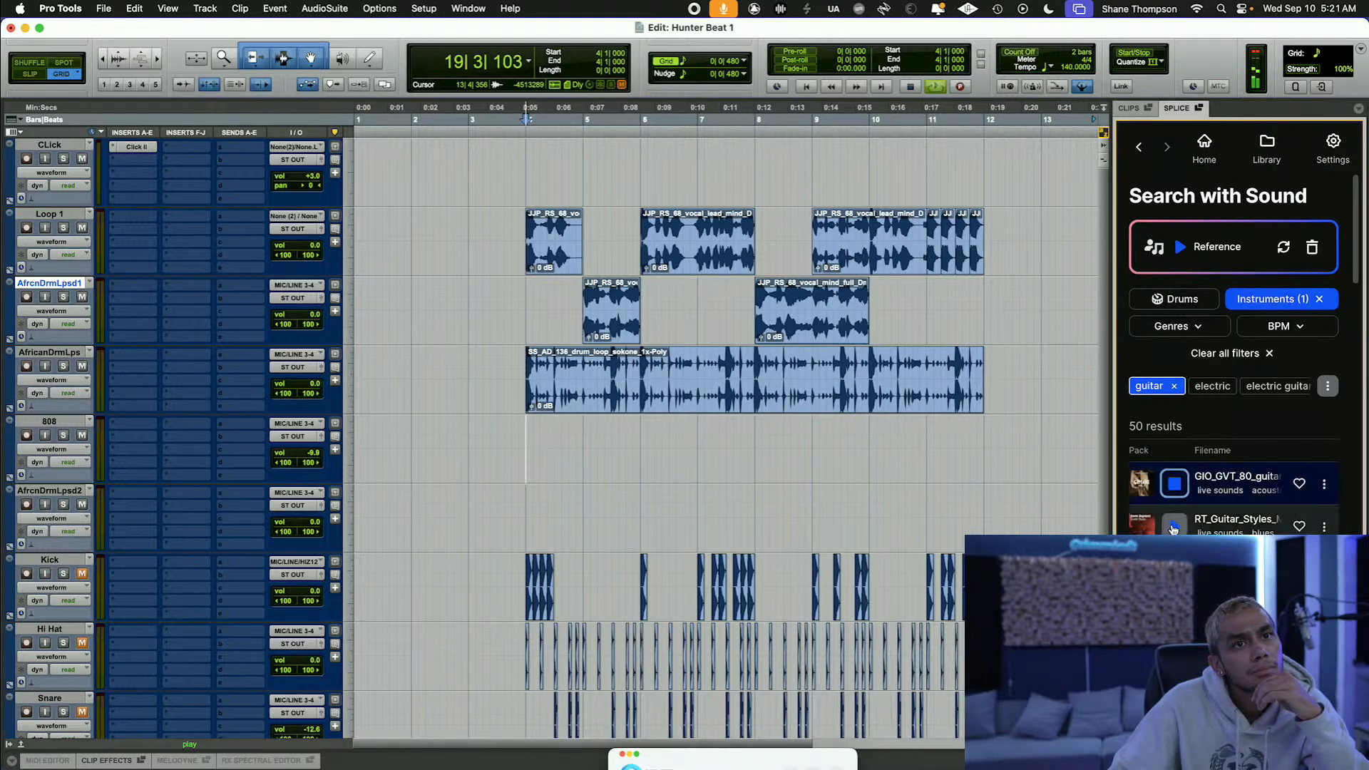
key(Down)
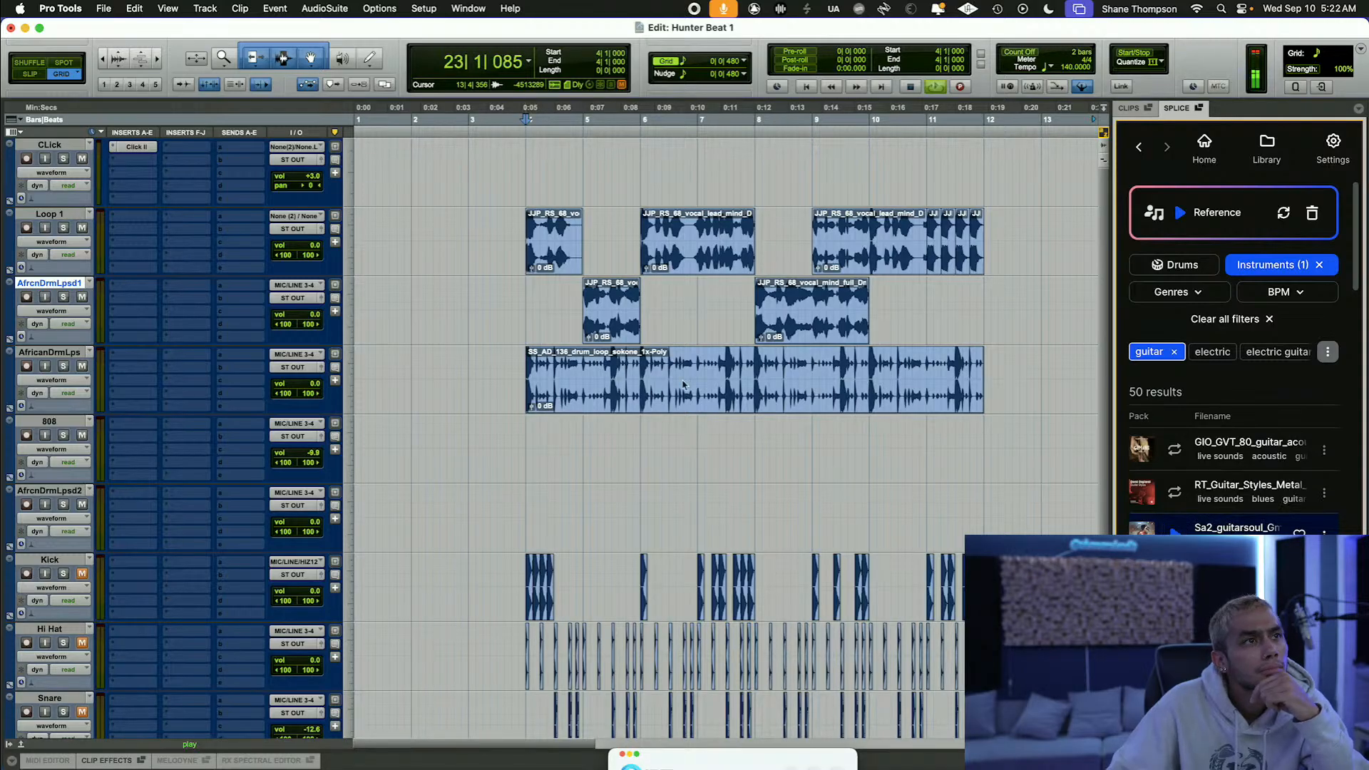
Step: Try the Sa2_guitarsoul_Gminor_90BPM loop duplicated from bar 4 on the AfricanDrmLps track, play it, and undo the duplication and import
drag(1148, 529, 528, 386)
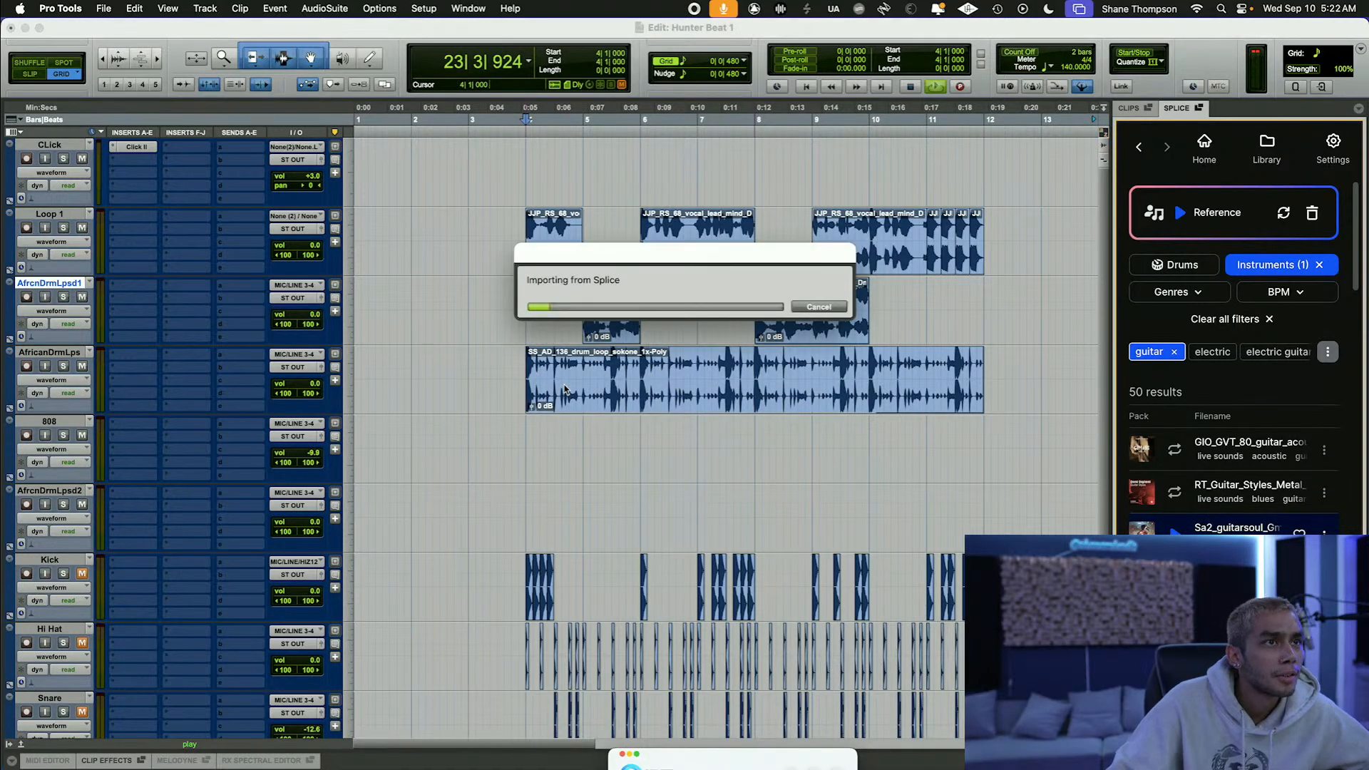
key(super+d)
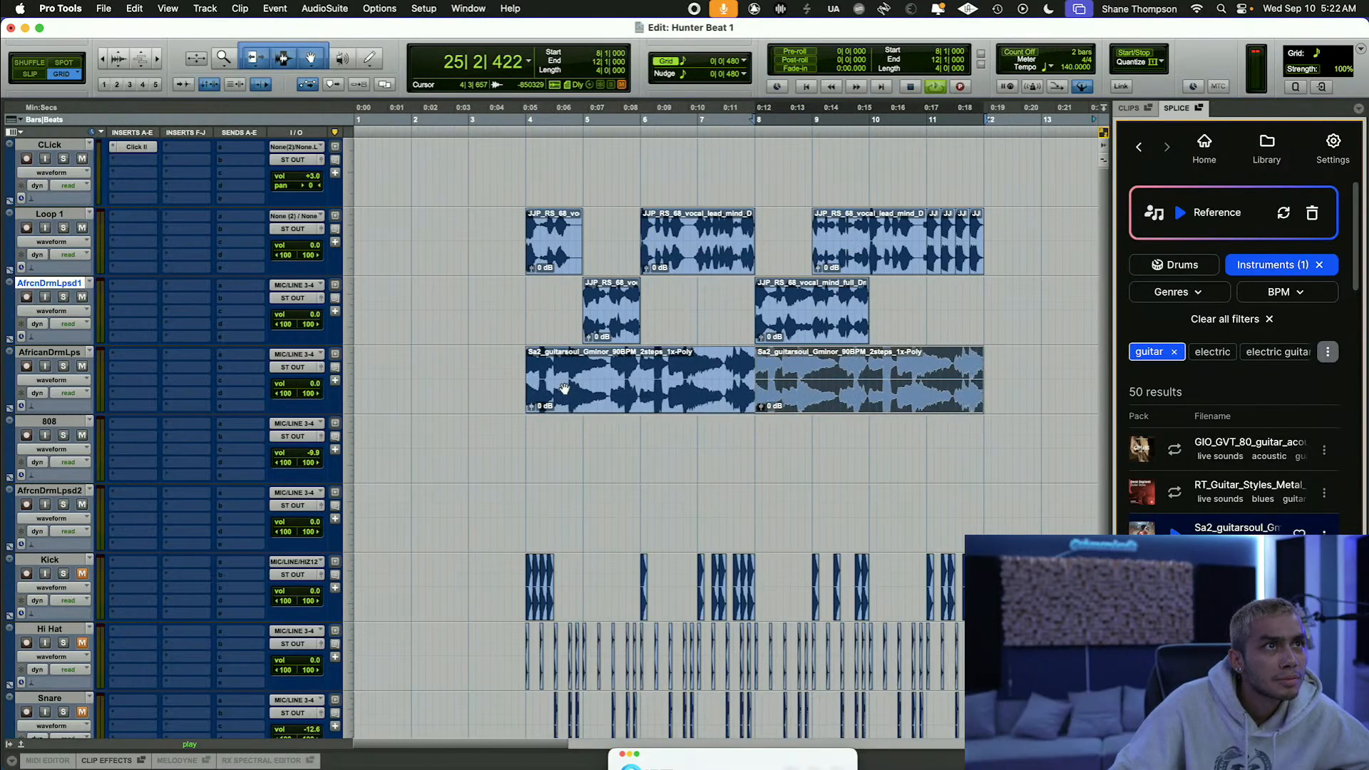
click(506, 107)
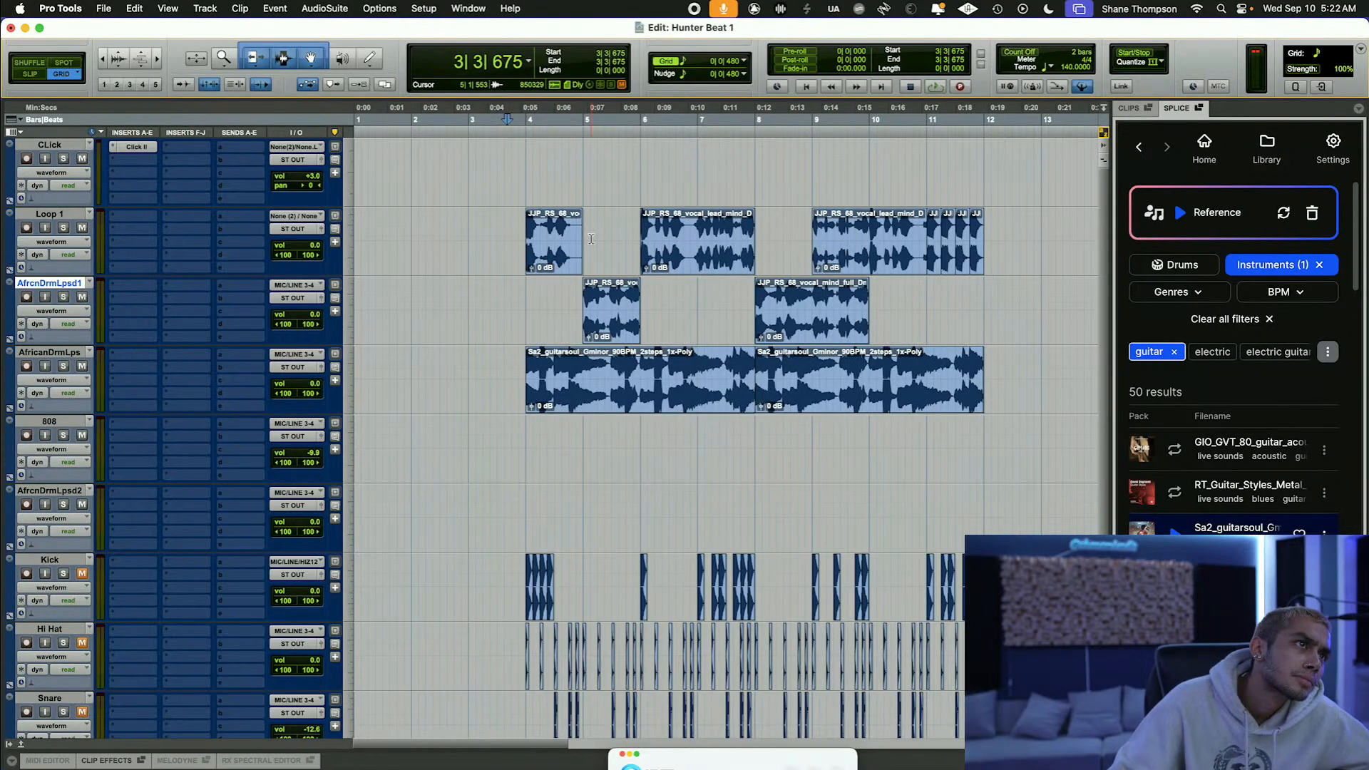
key(space)
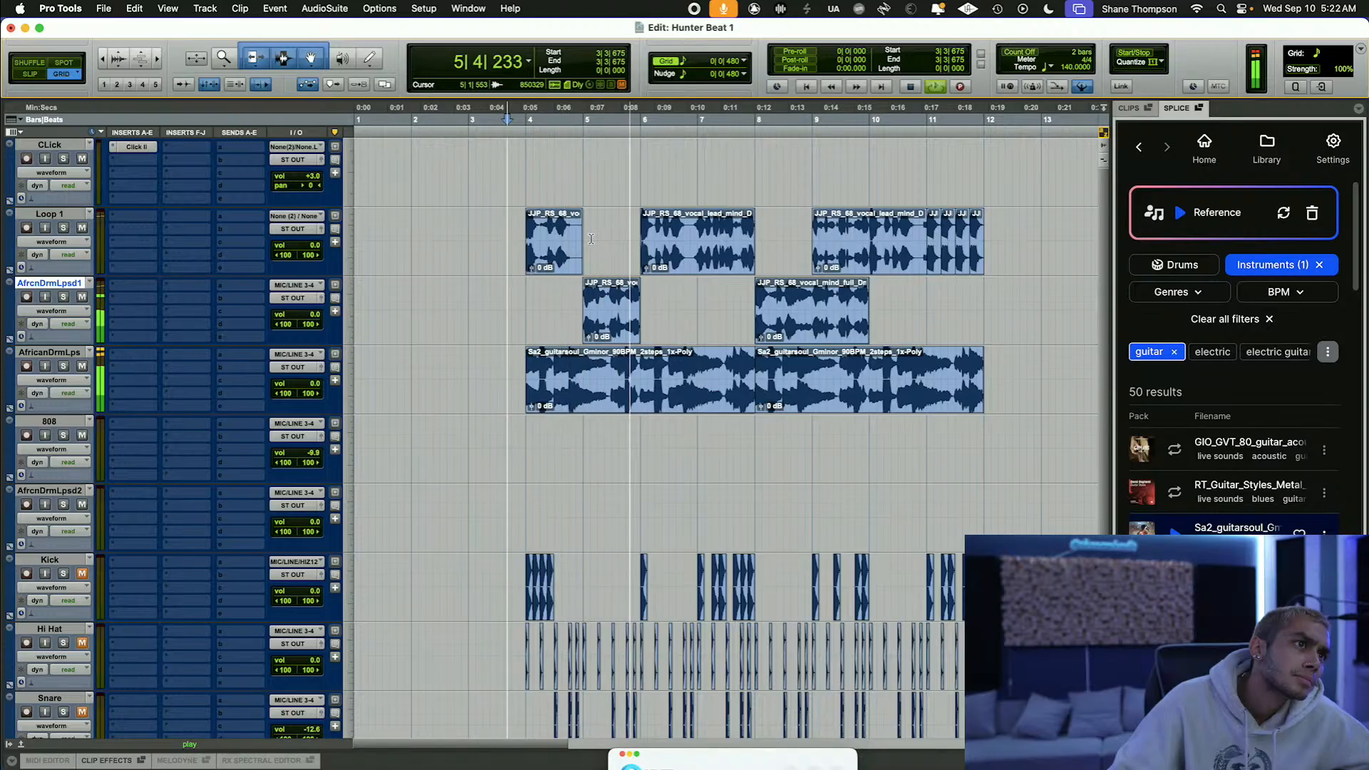
key(super+z)
key(super+z)
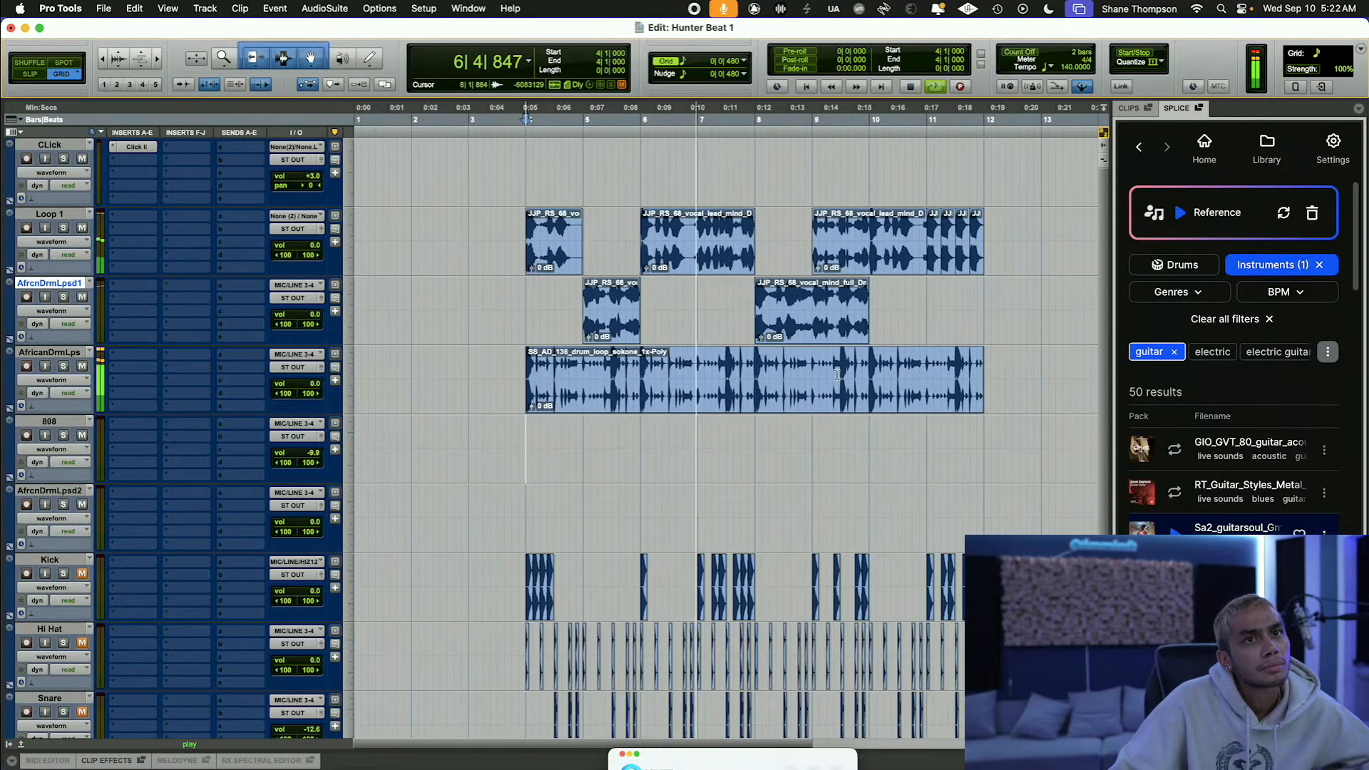
Step: Mute the SS_AD_136_drum_loop_sokone clip on the AfricanDrmLps track and play the arrangement from bar 4
right_click(872, 405)
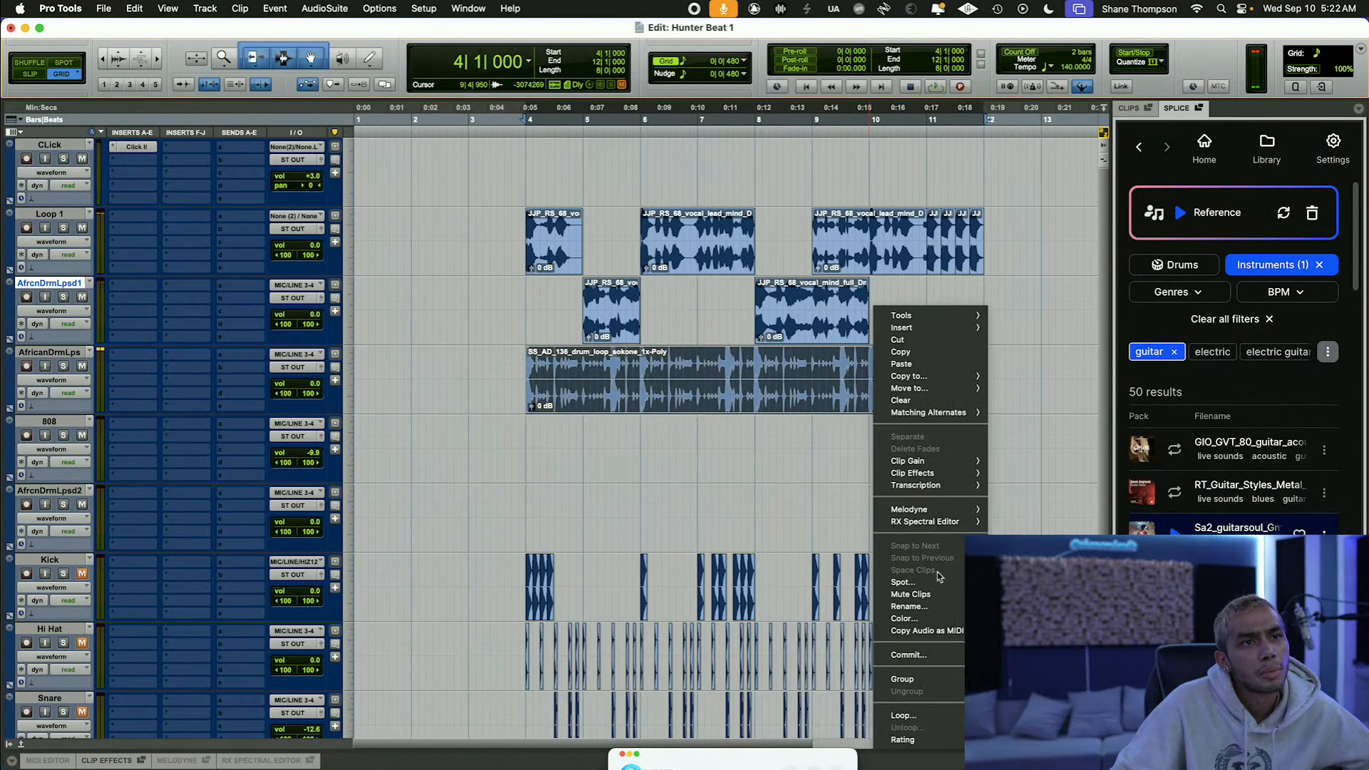
click(912, 595)
key(space)
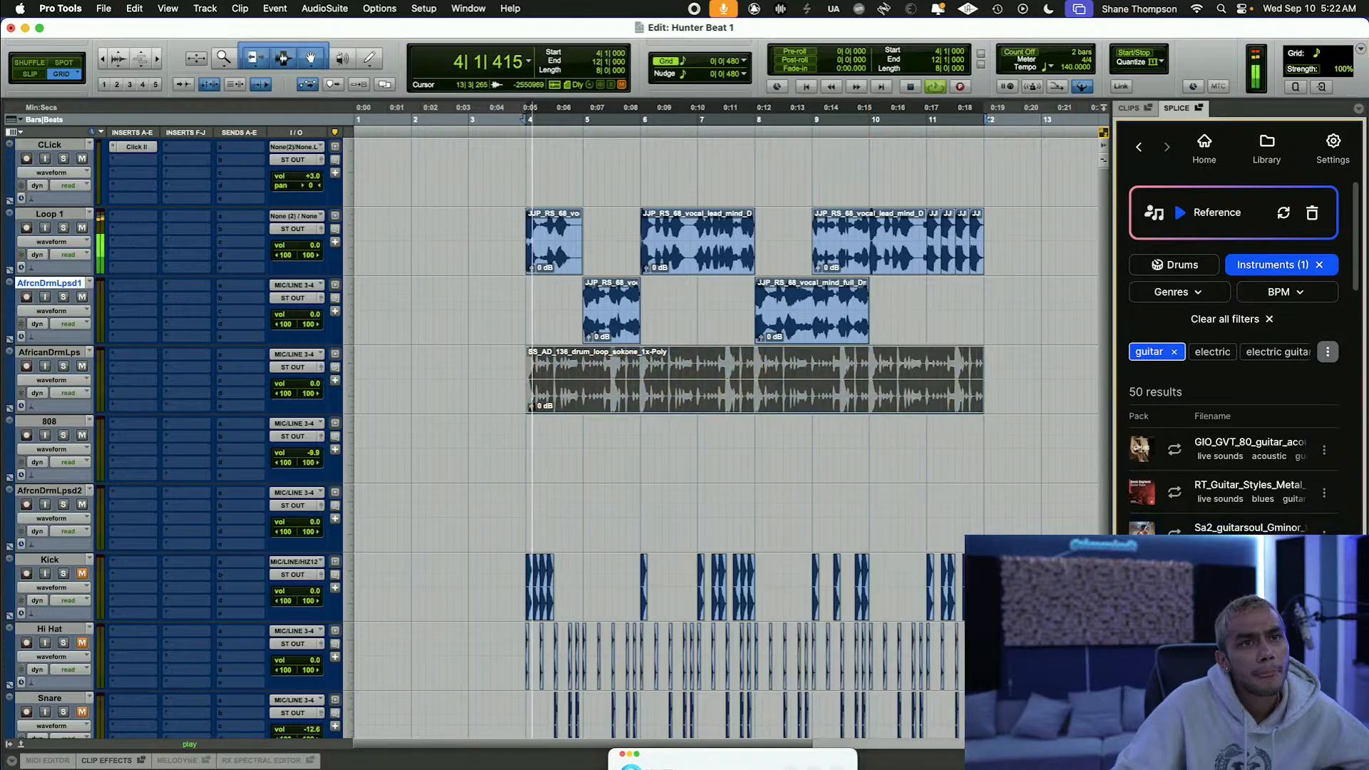
scroll(1234, 357, down, 1)
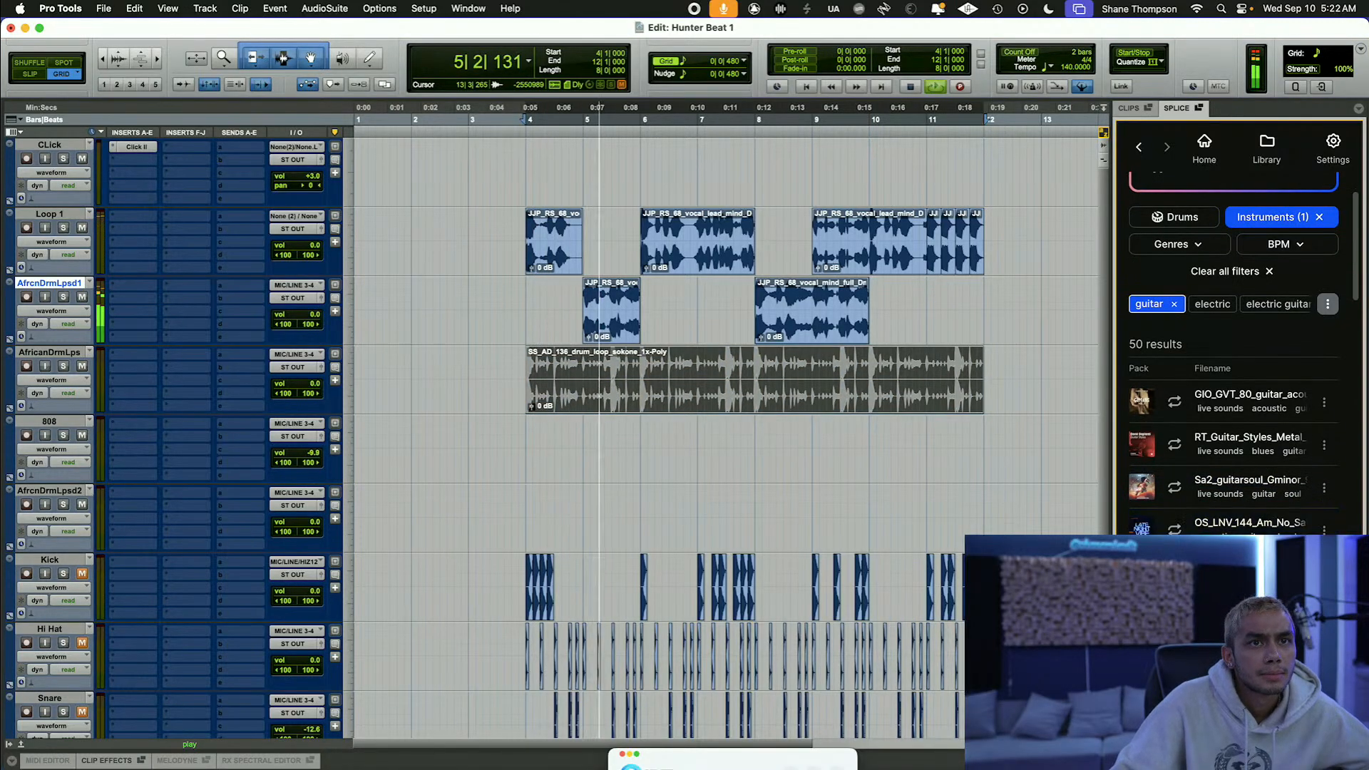
scroll(1234, 371, down, 1)
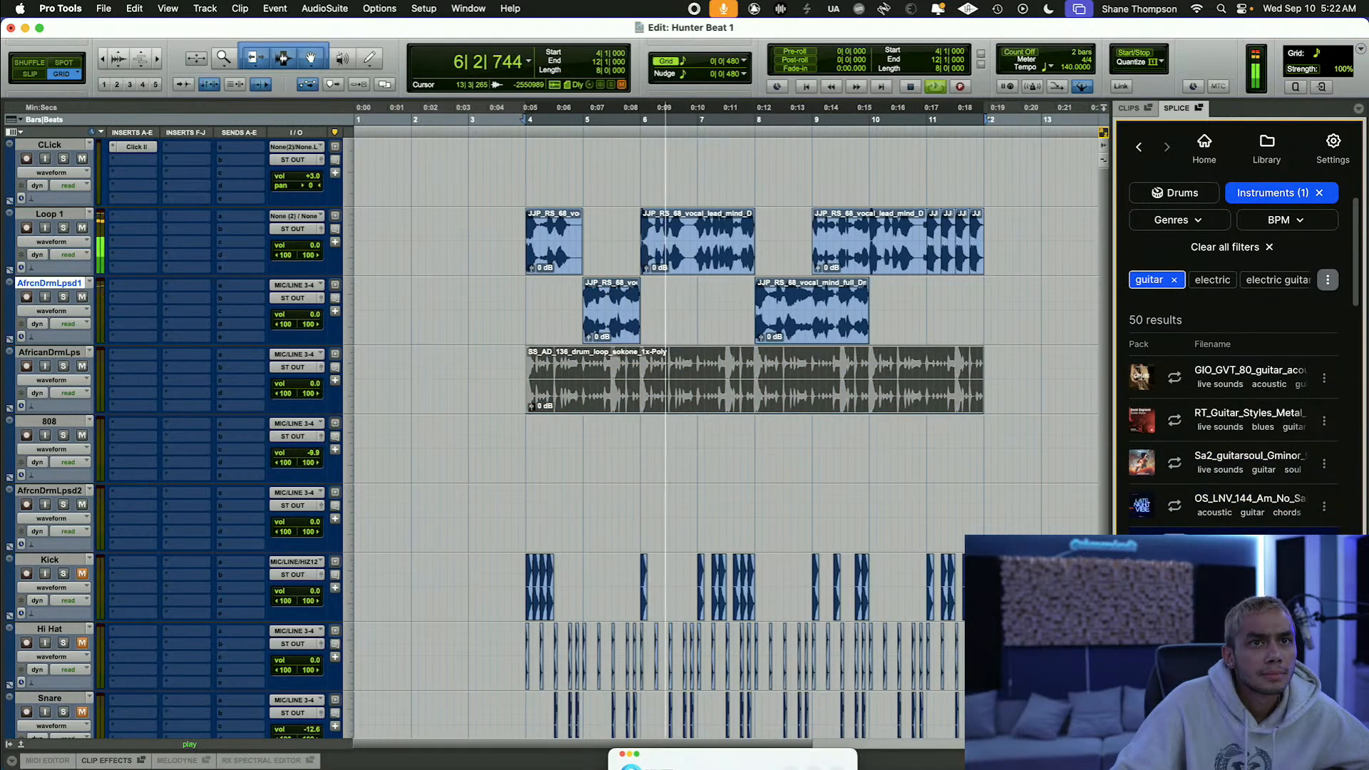
key(space)
key(super+m)
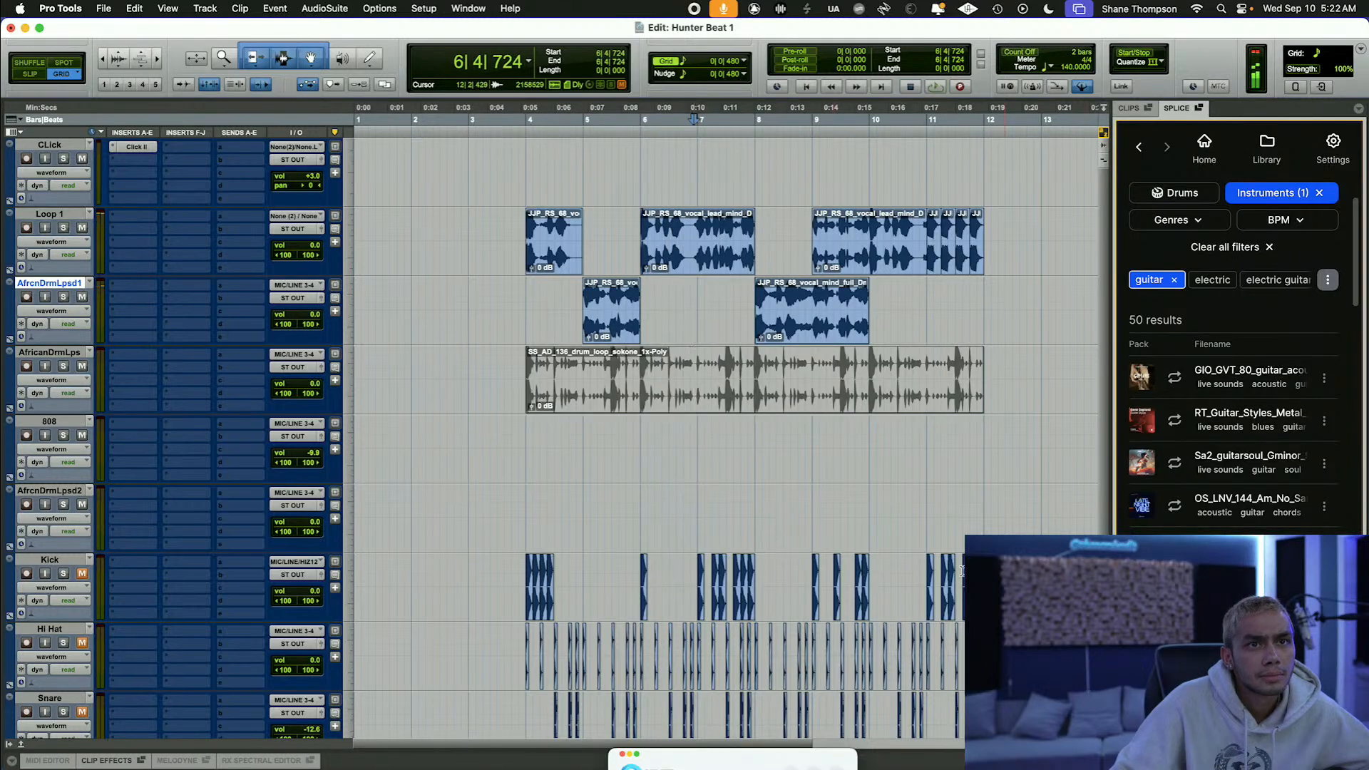
Step: Audition more guitar loops further down the filtered results, including OS_MTS_144, VDP_Loop_Chord and DS_DHT_180
scroll(962, 571, down, 1)
scroll(962, 570, up, 1)
scroll(1174, 485, down, 5)
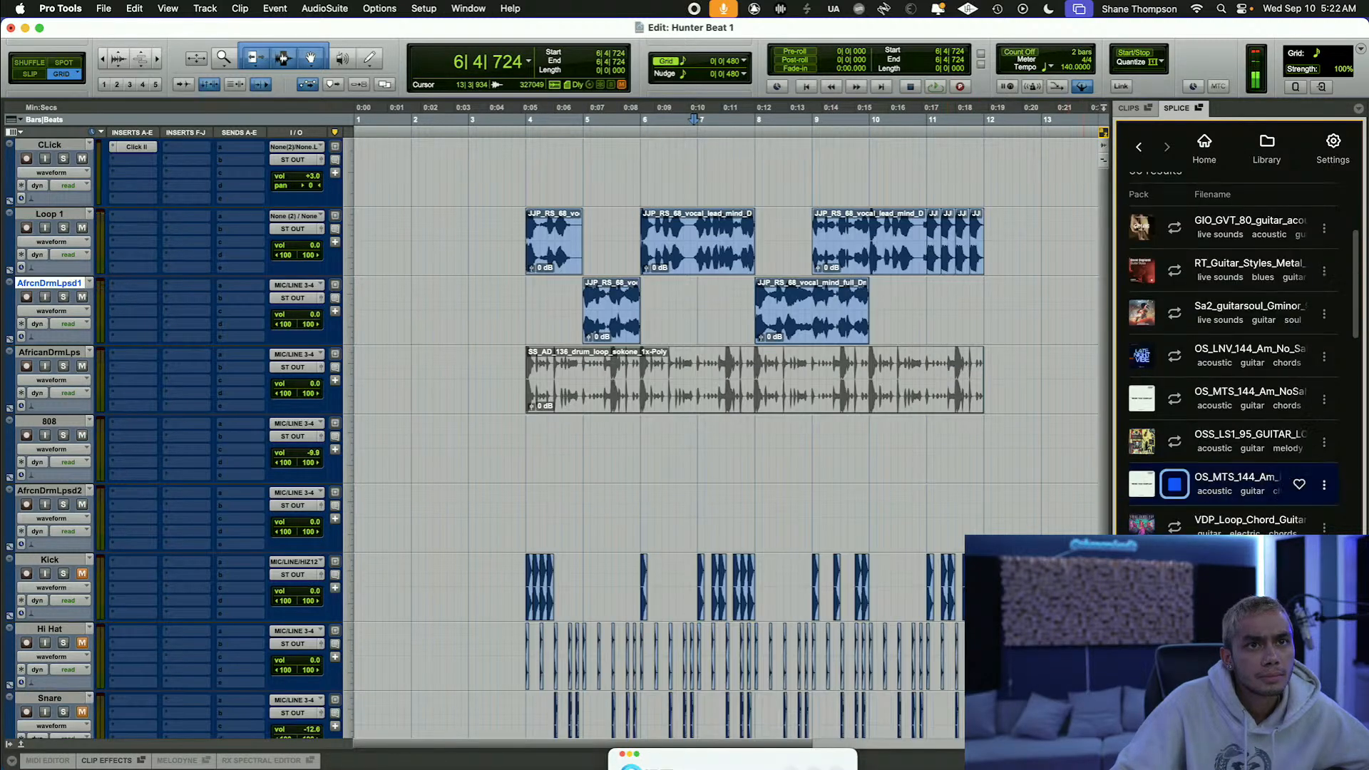
scroll(1175, 485, down, 1)
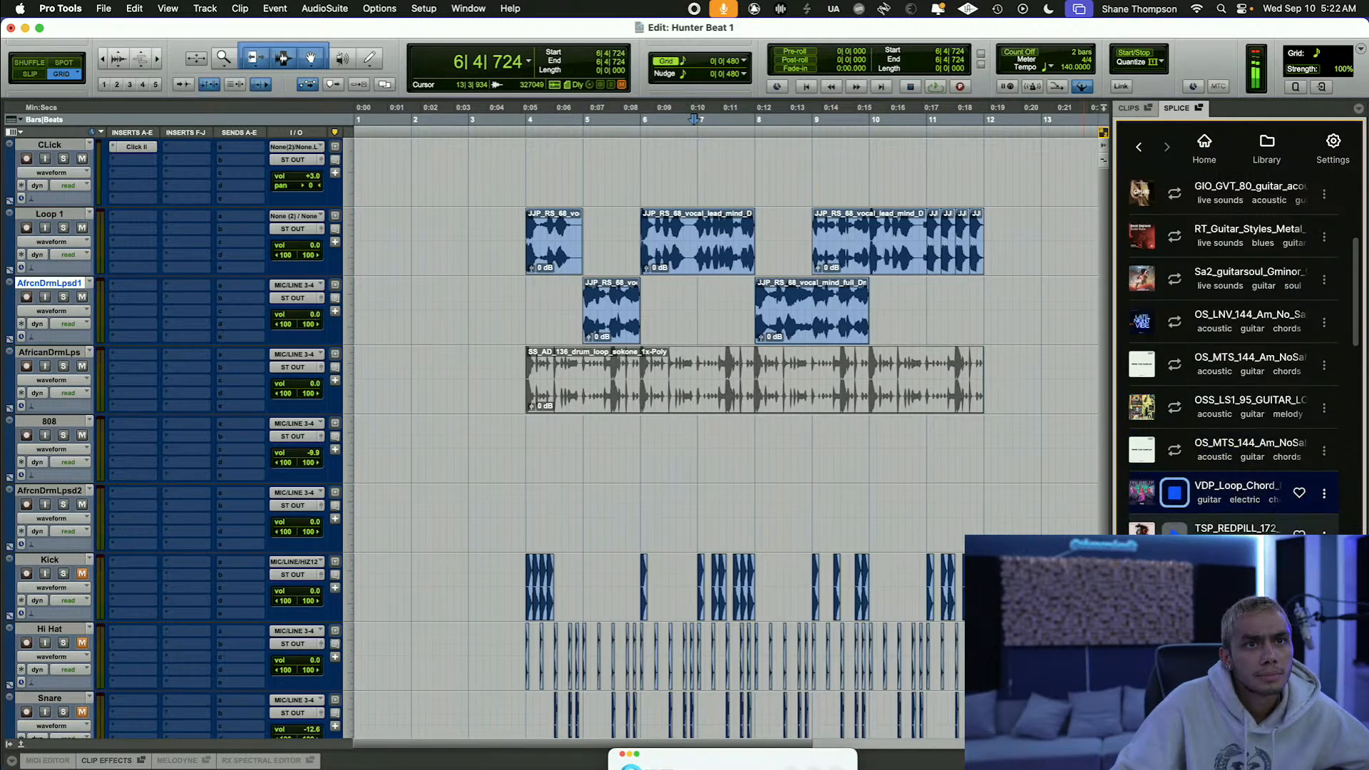
scroll(1175, 492, down, 1)
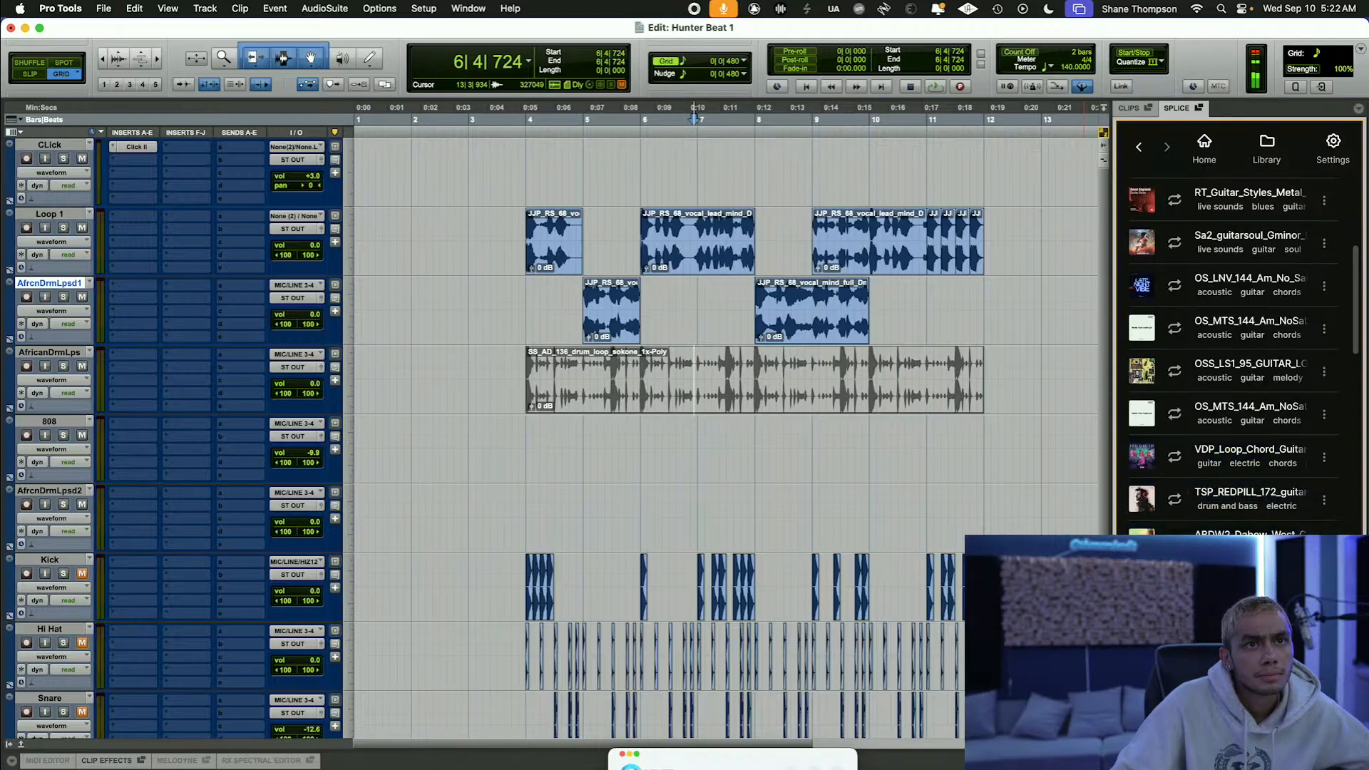
scroll(1233, 356, down, 1)
scroll(1232, 353, down, 1)
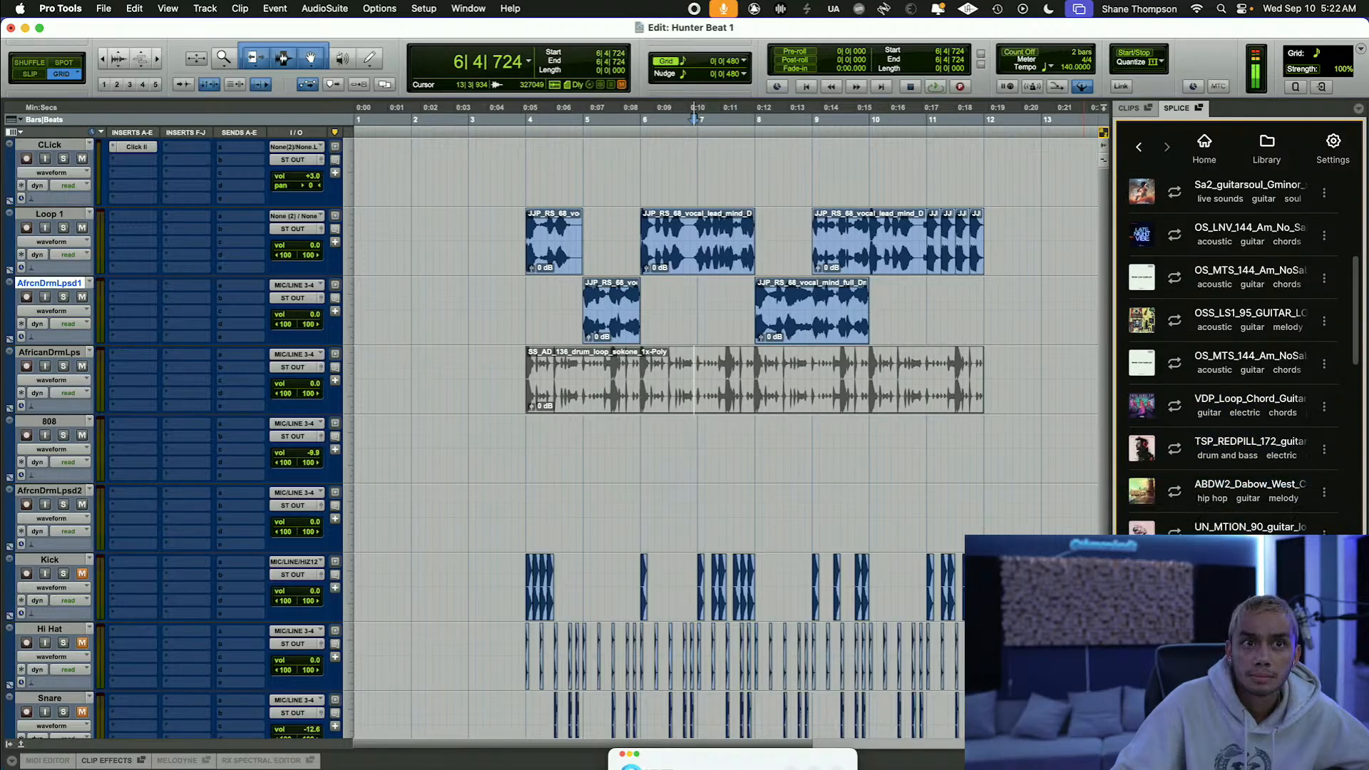
scroll(1175, 475, down, 4)
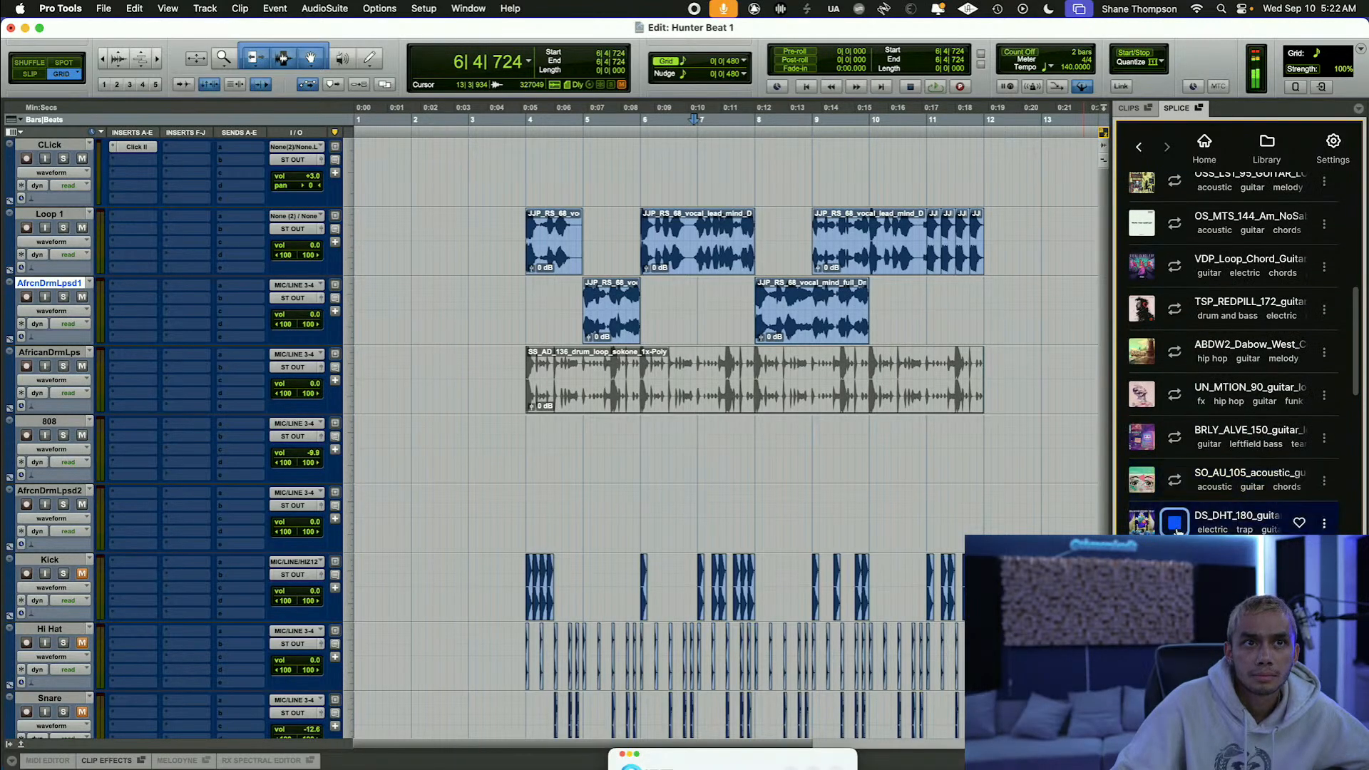
scroll(1174, 522, down, 3)
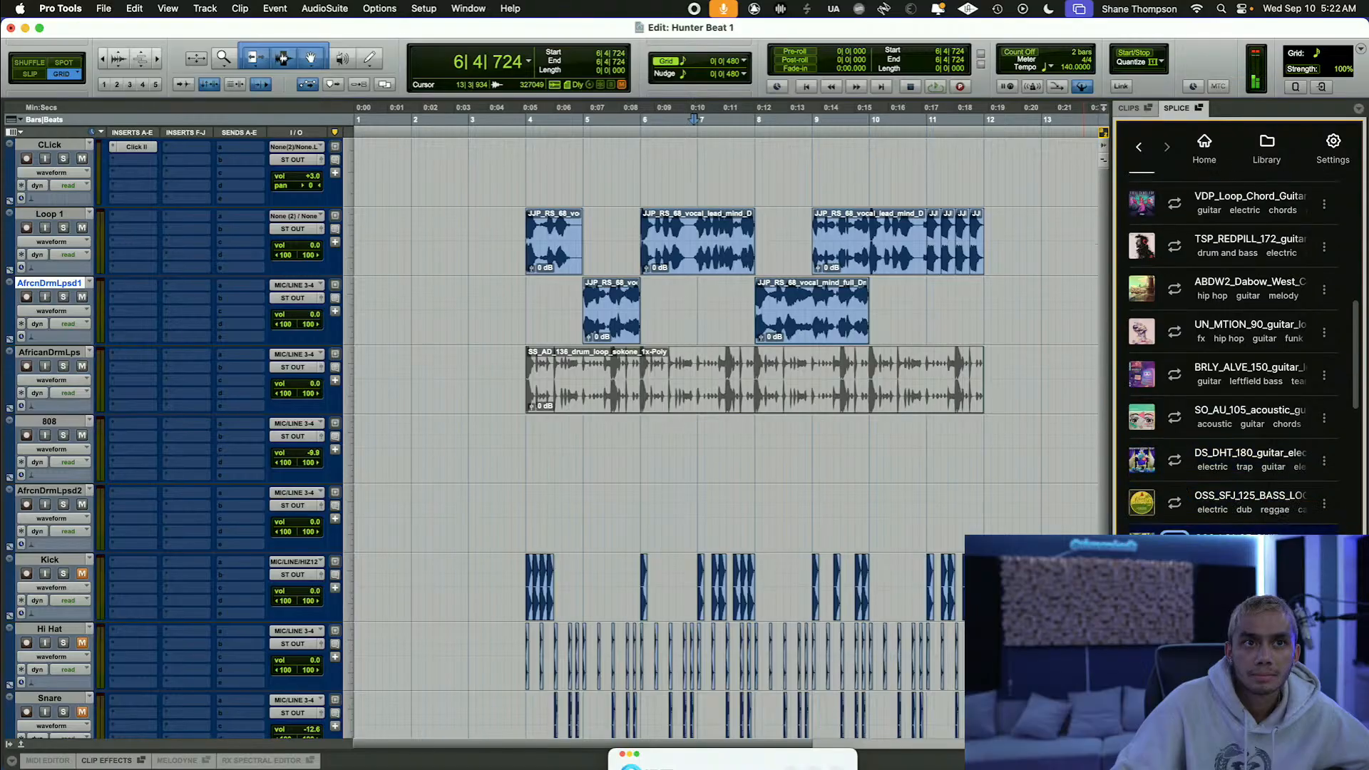
Step: Remove the guitar filter from the sample search
scroll(1180, 388, up, 10)
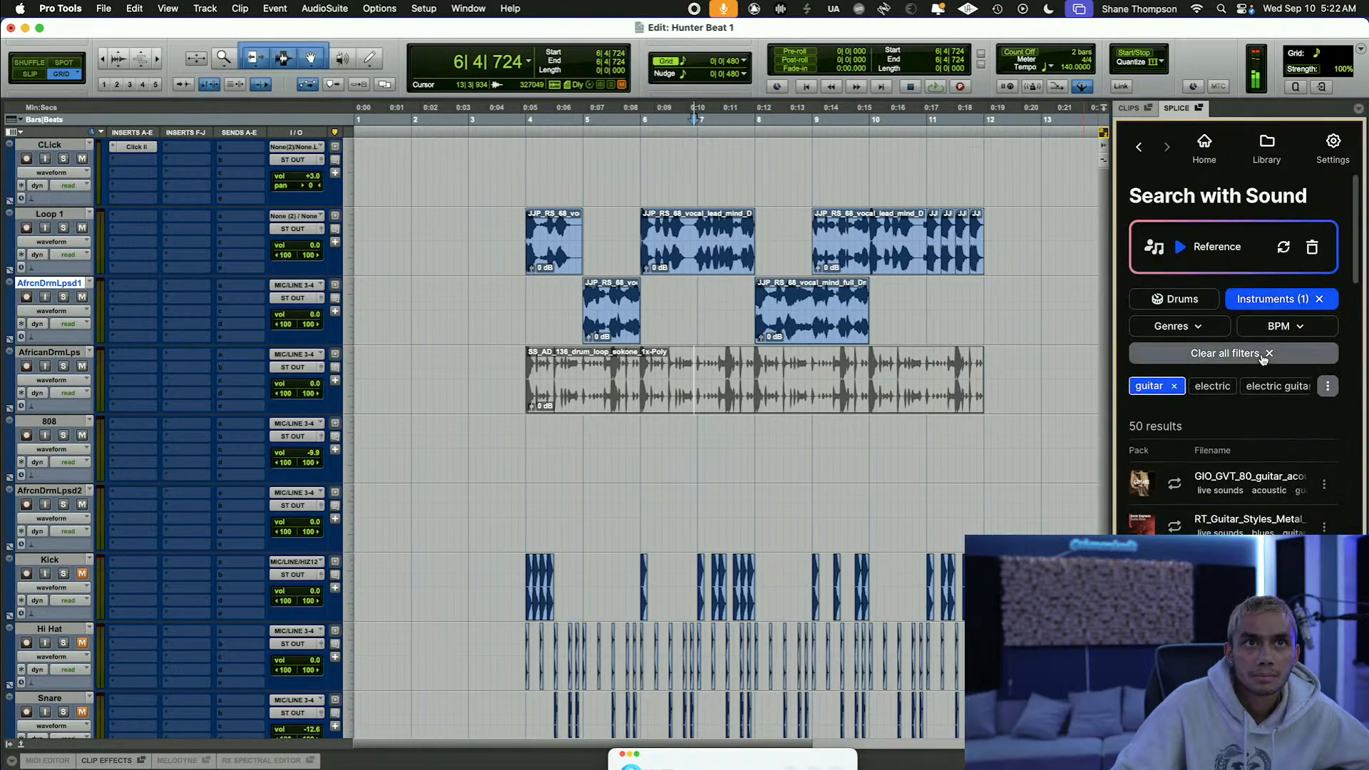
click(1173, 387)
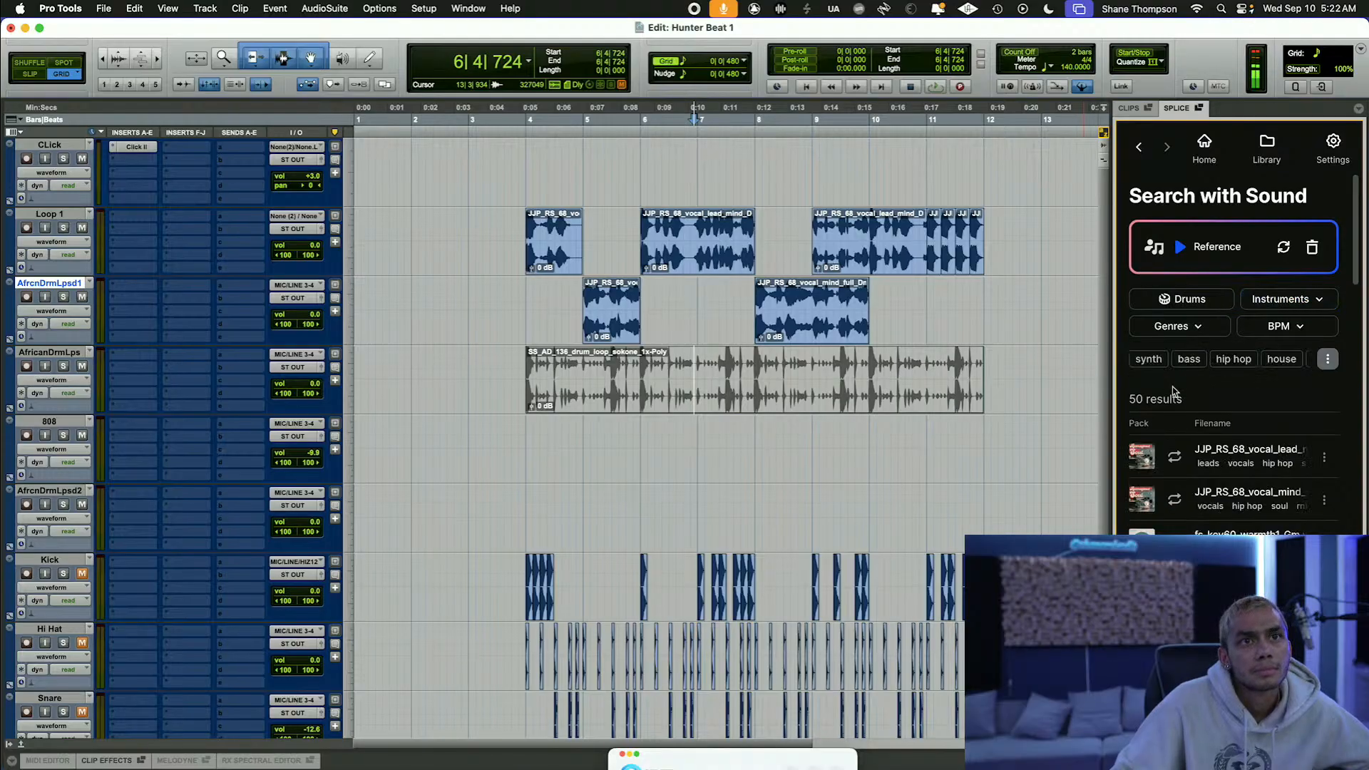
Step: Try filtering the matching samples by the rnb genre, then clear all filters
click(1181, 330)
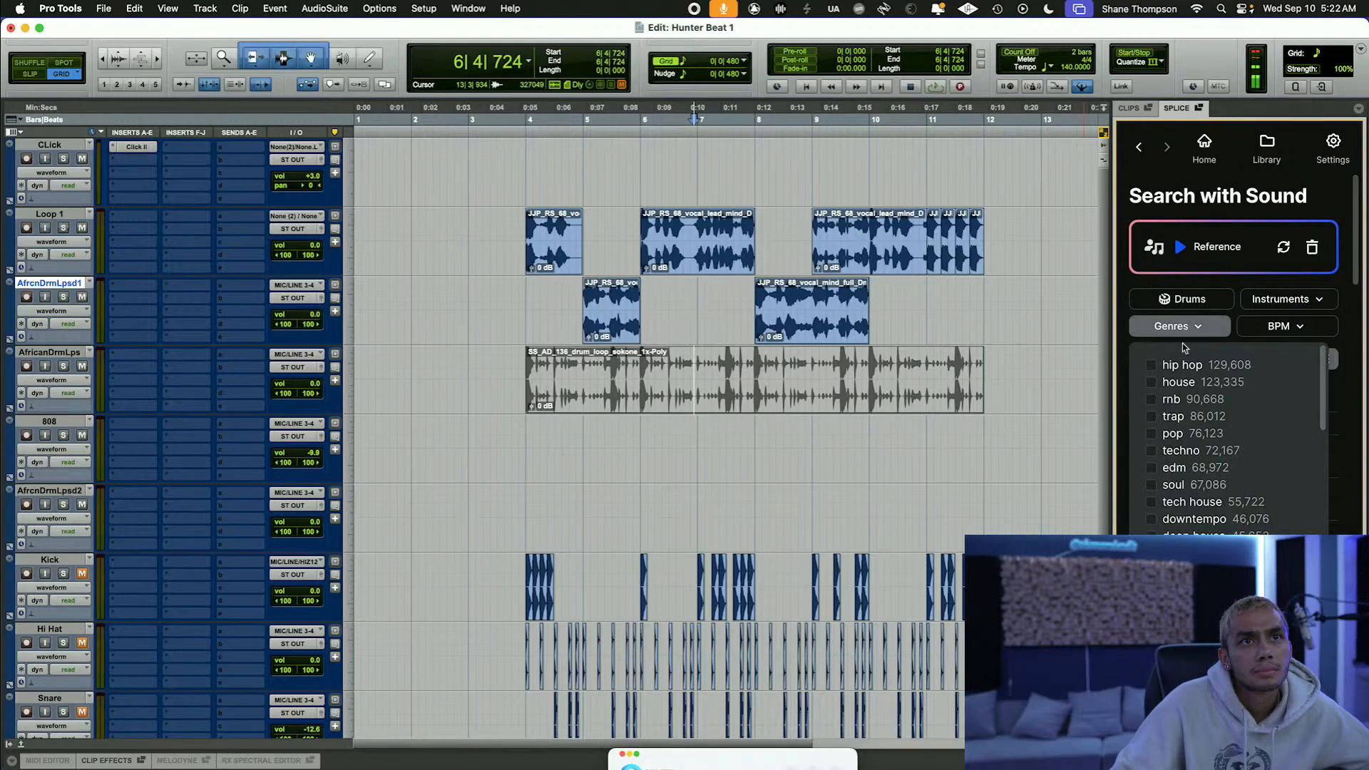
click(1152, 399)
click(1345, 355)
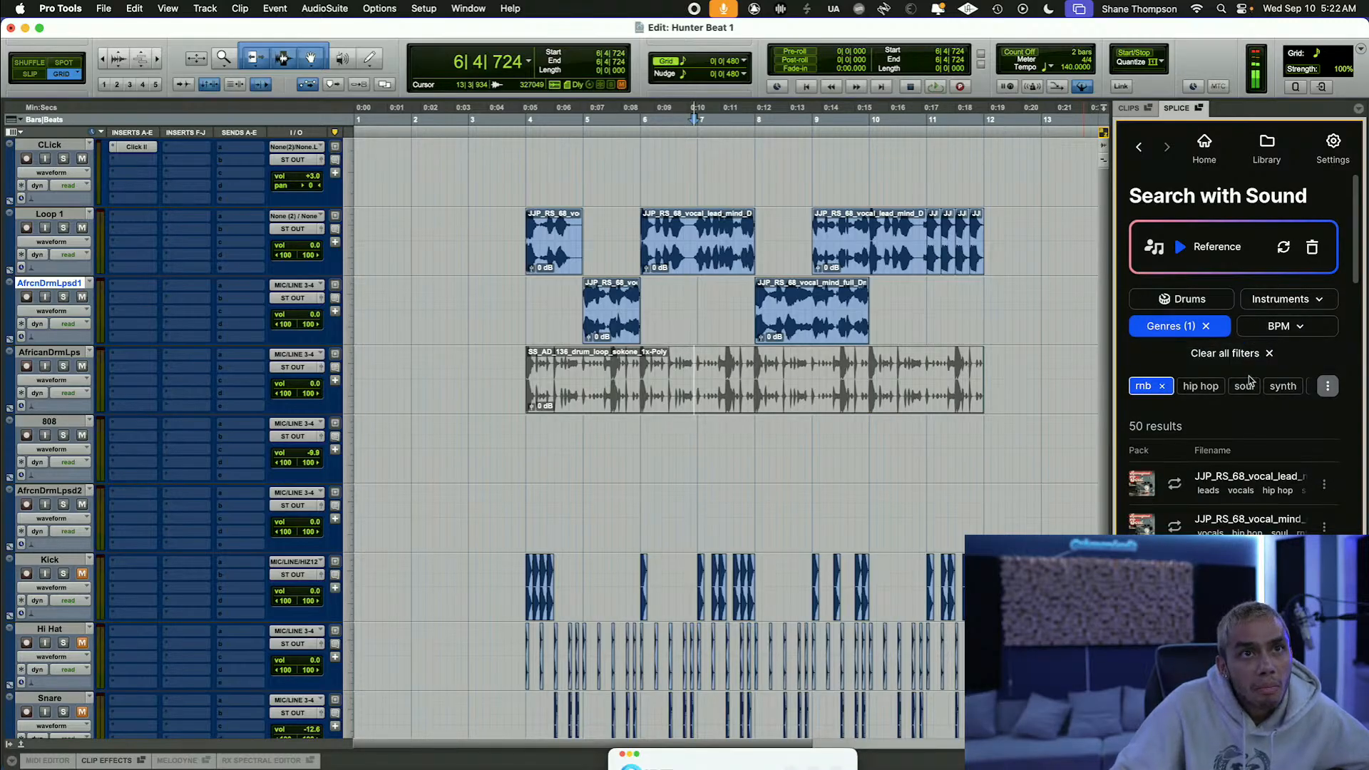
click(1267, 358)
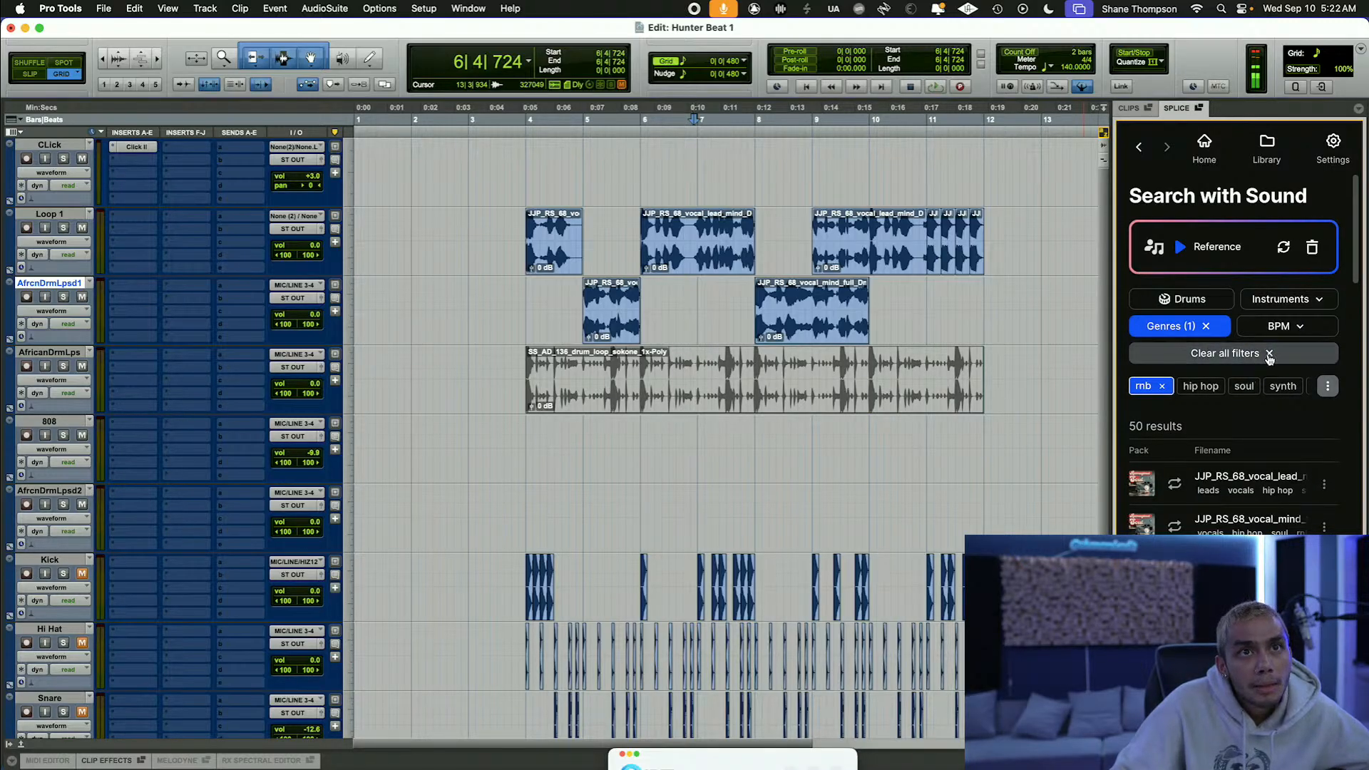
click(1191, 328)
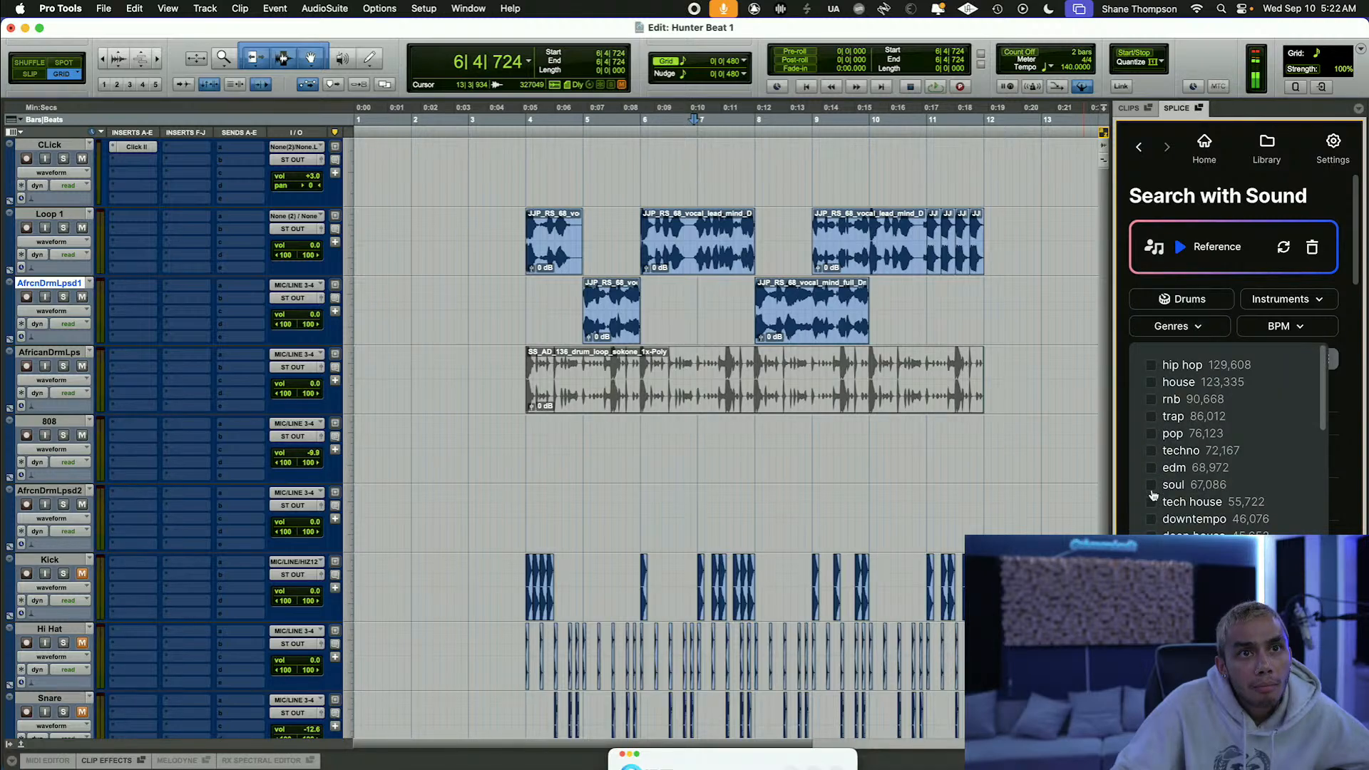
click(1152, 418)
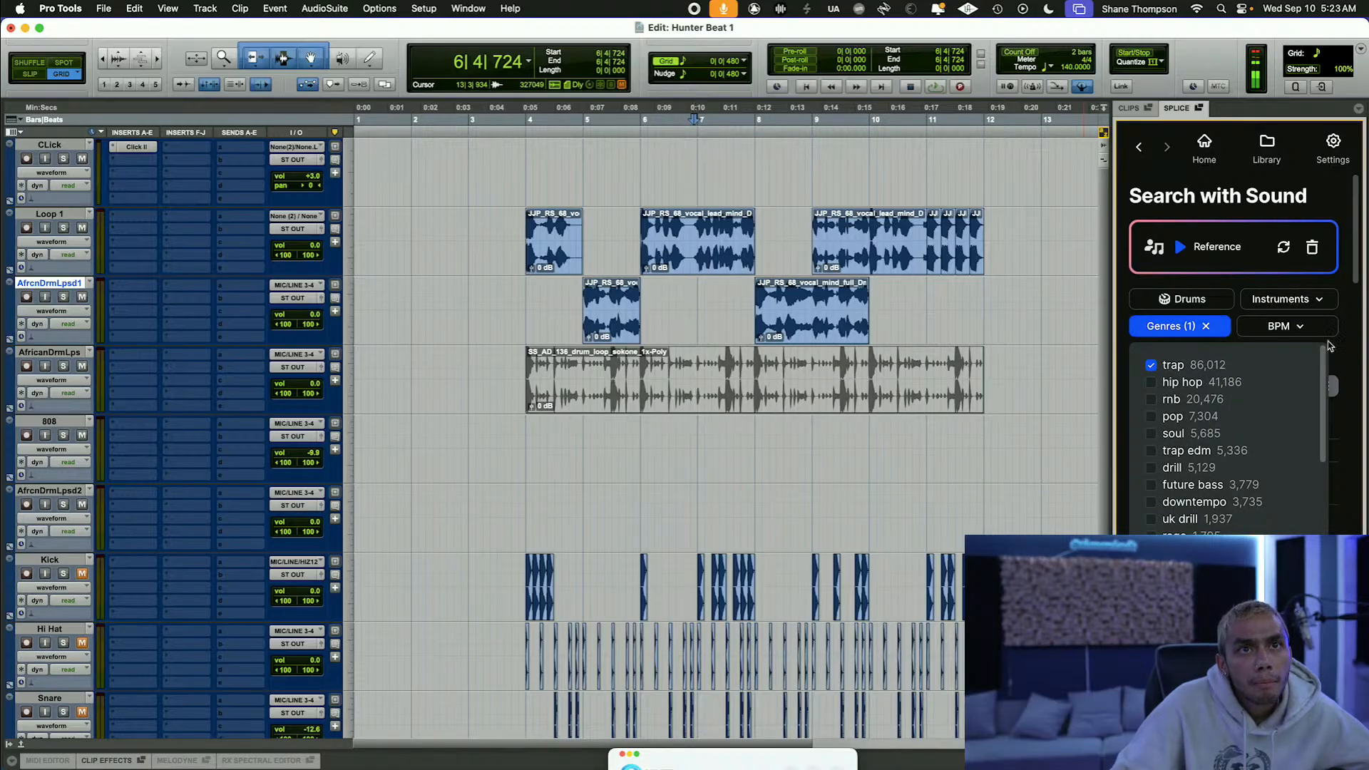
click(1151, 365)
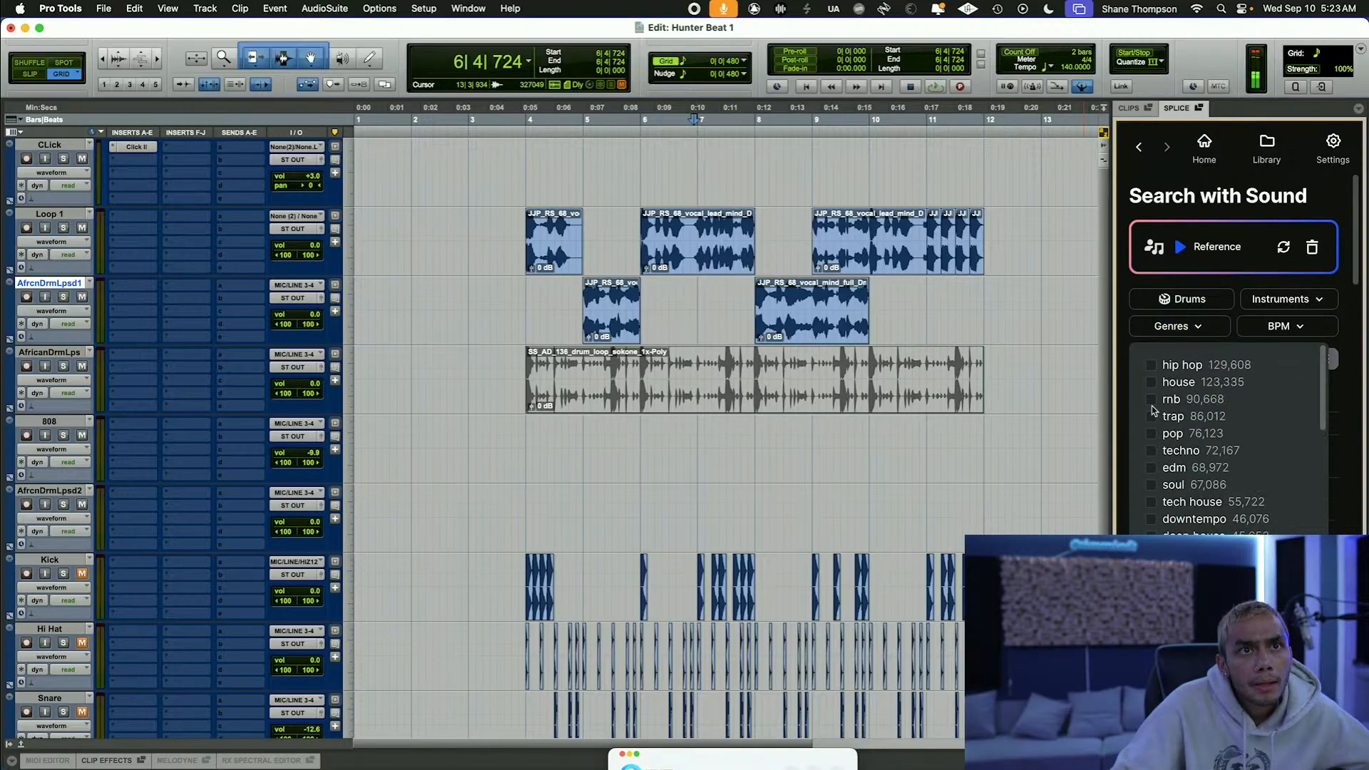
Step: Filter the matching samples by the rnb genre and the guitar instrument
scroll(1219, 505, down, 10)
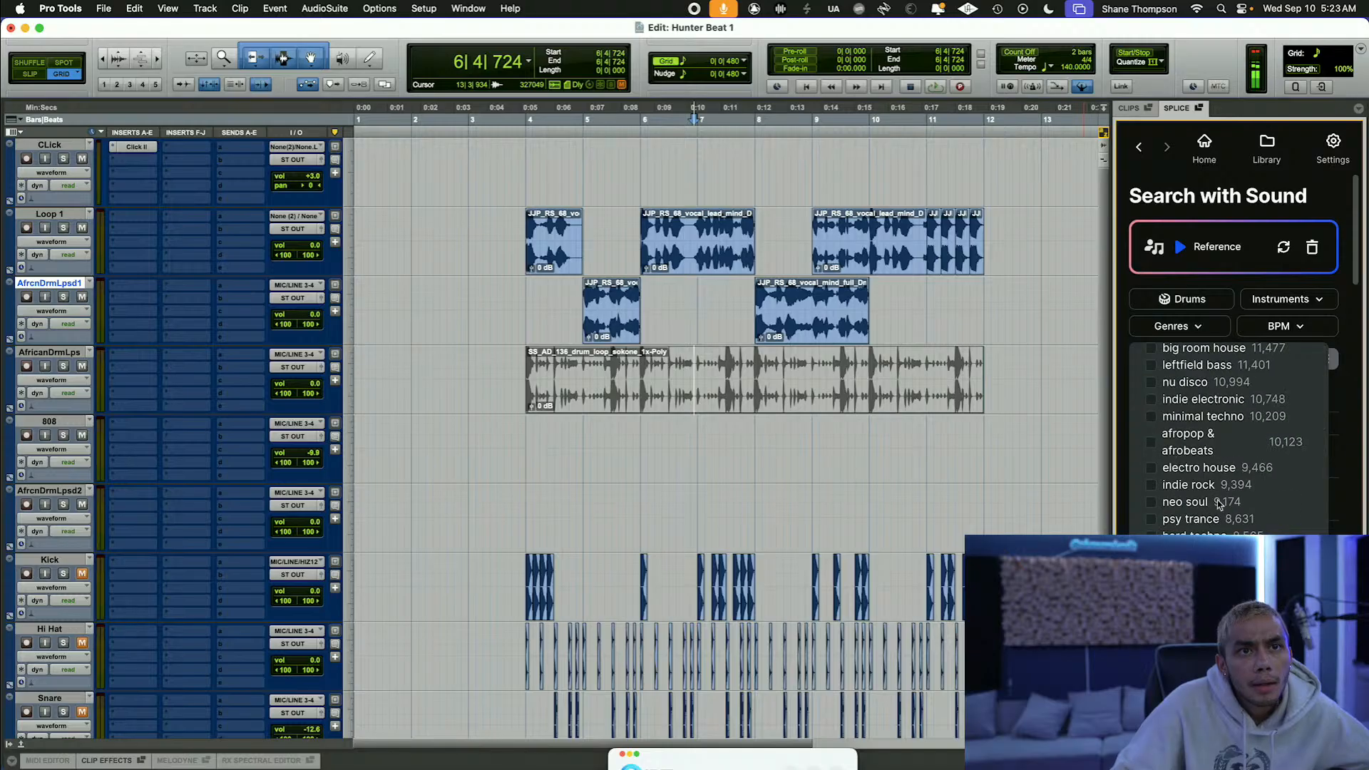
scroll(1219, 503, up, 10)
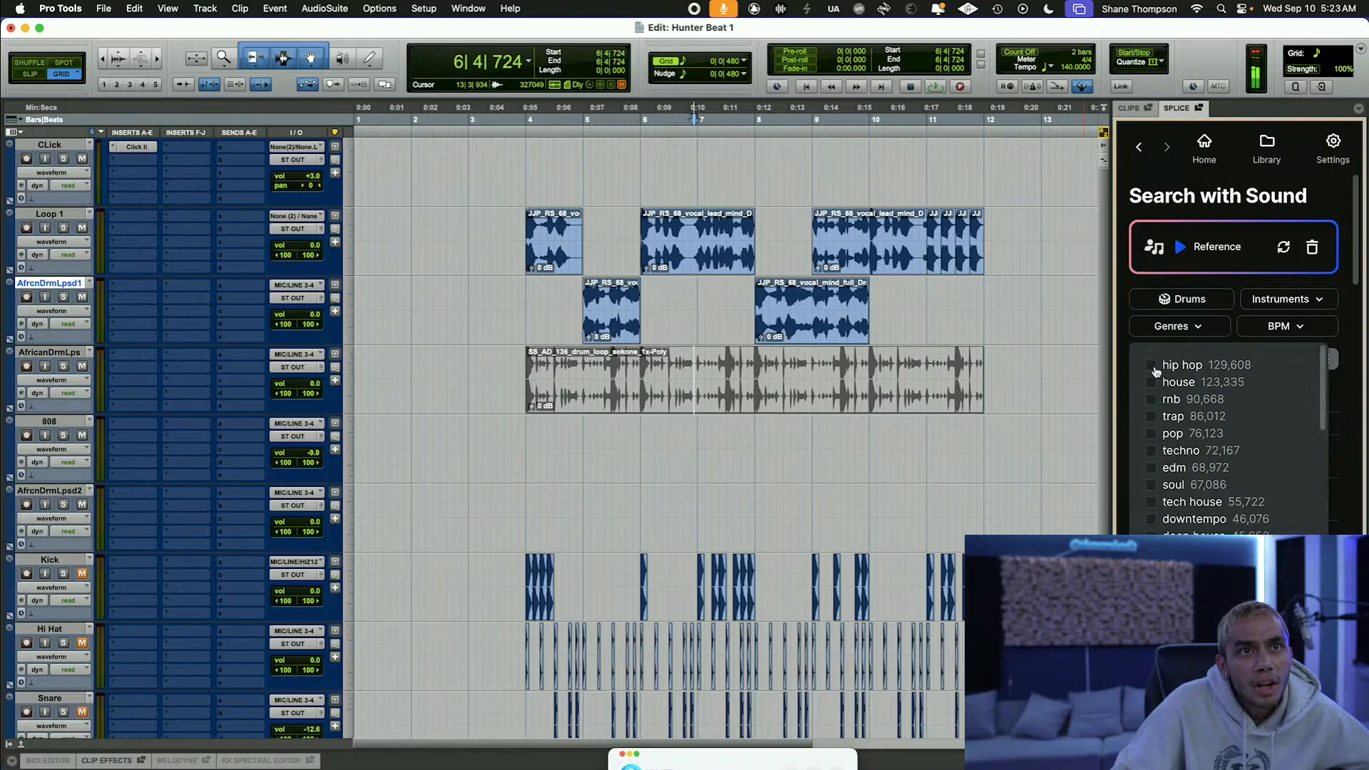
click(1152, 400)
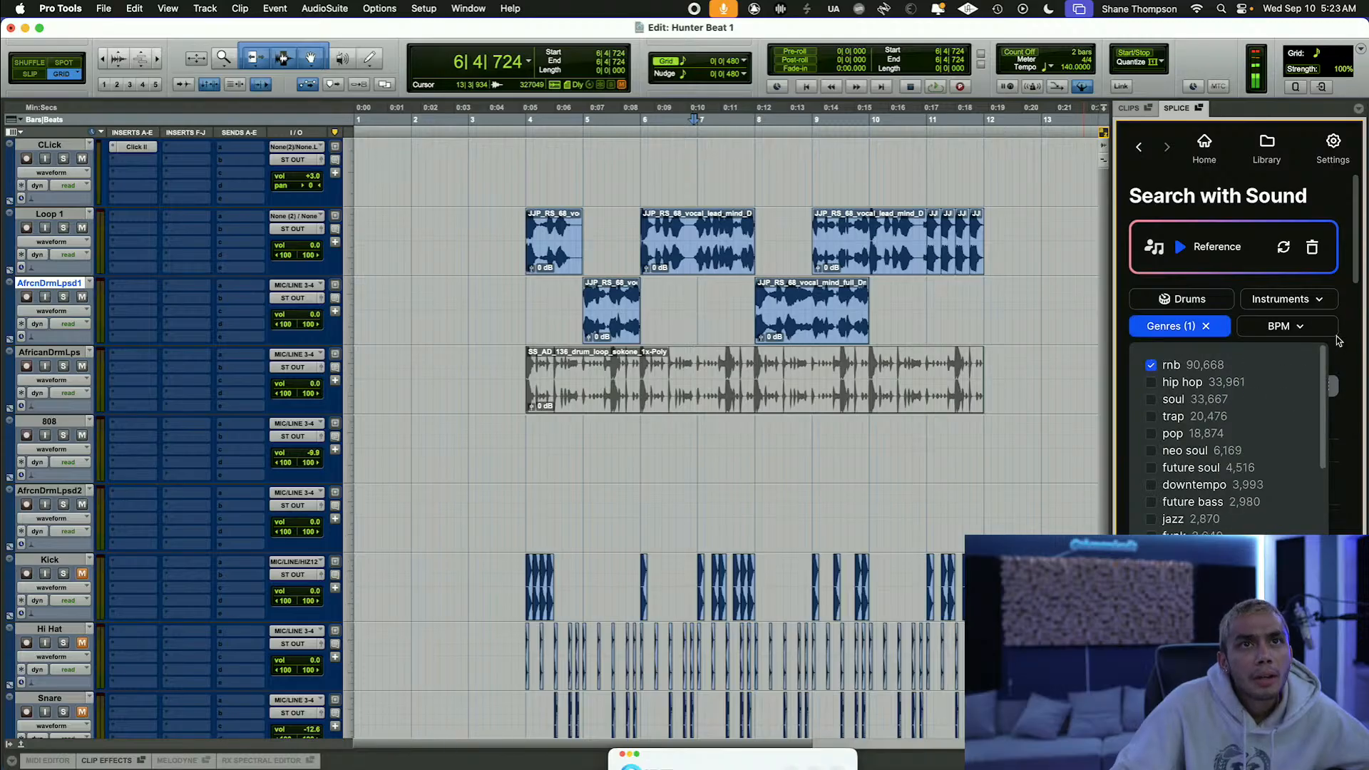
click(1350, 338)
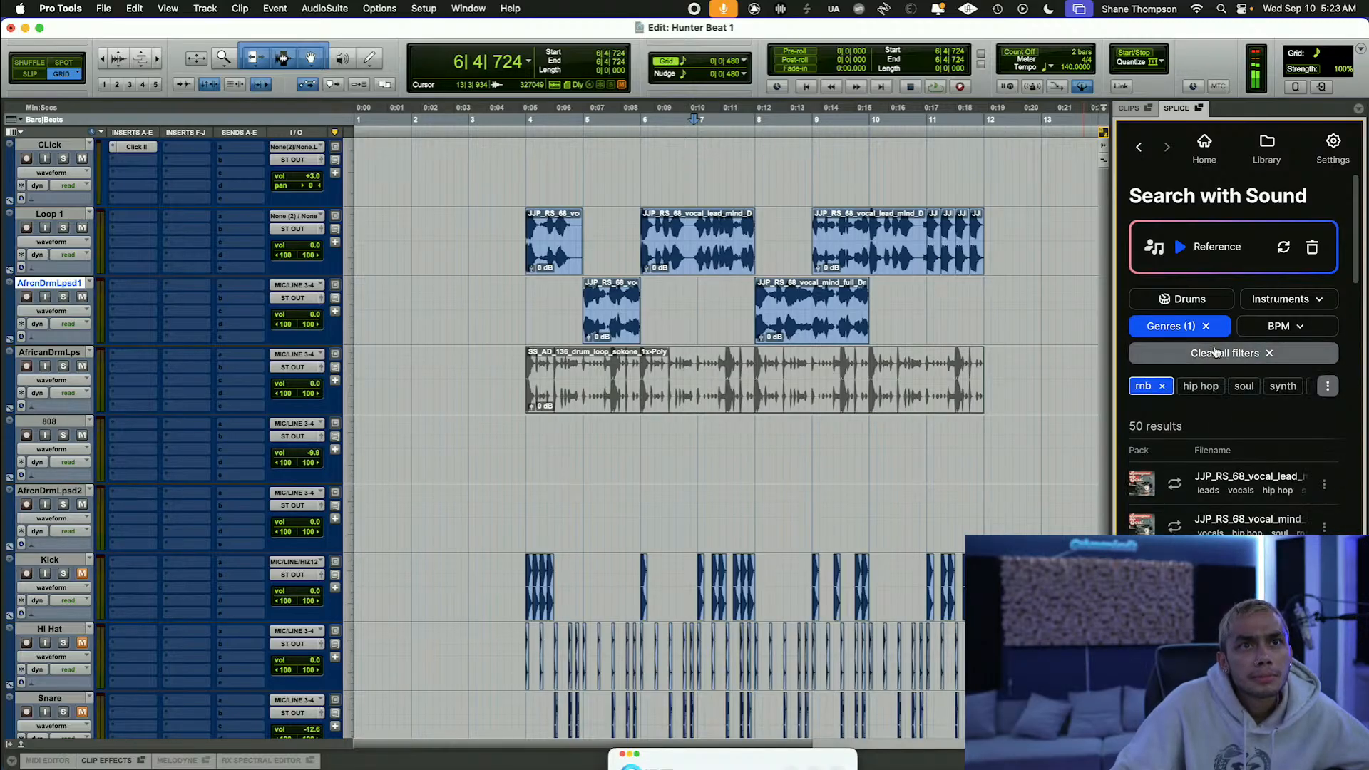
click(1274, 301)
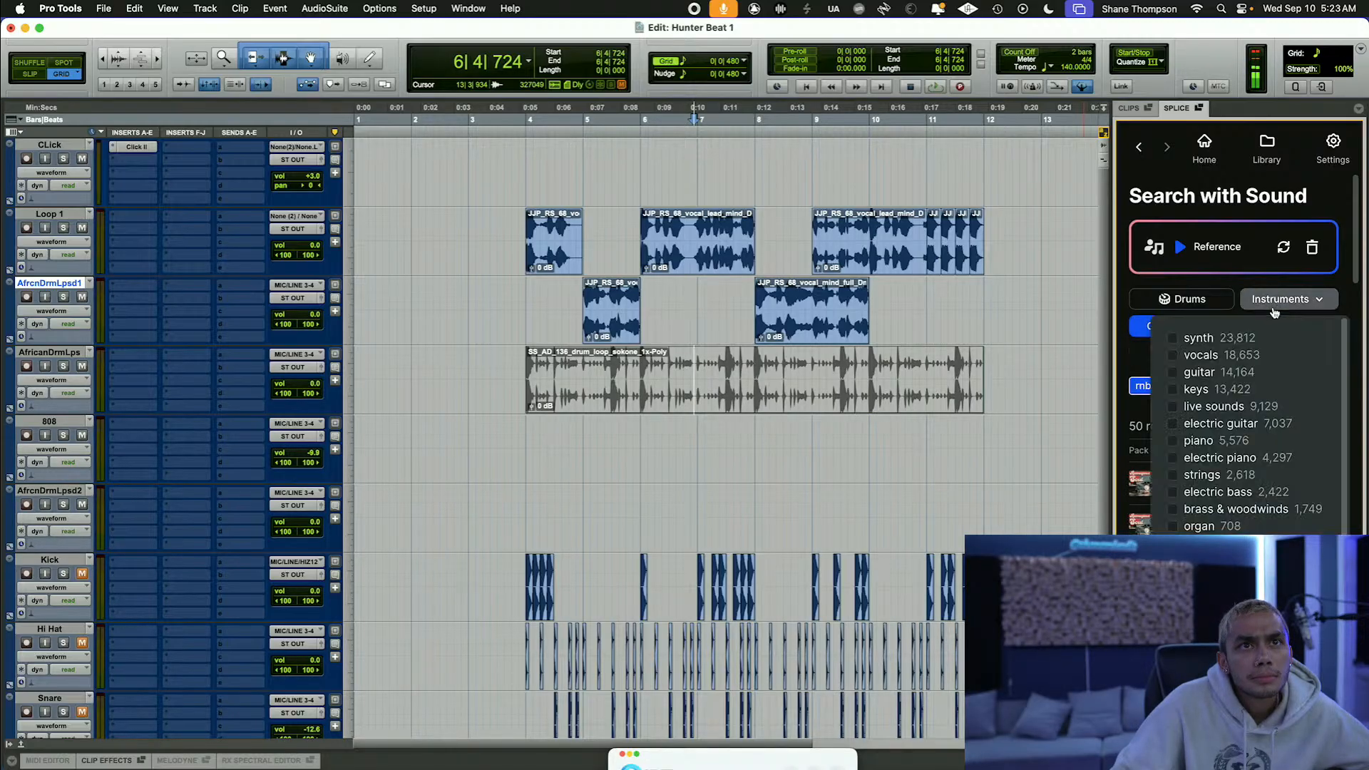
click(1181, 377)
click(1344, 282)
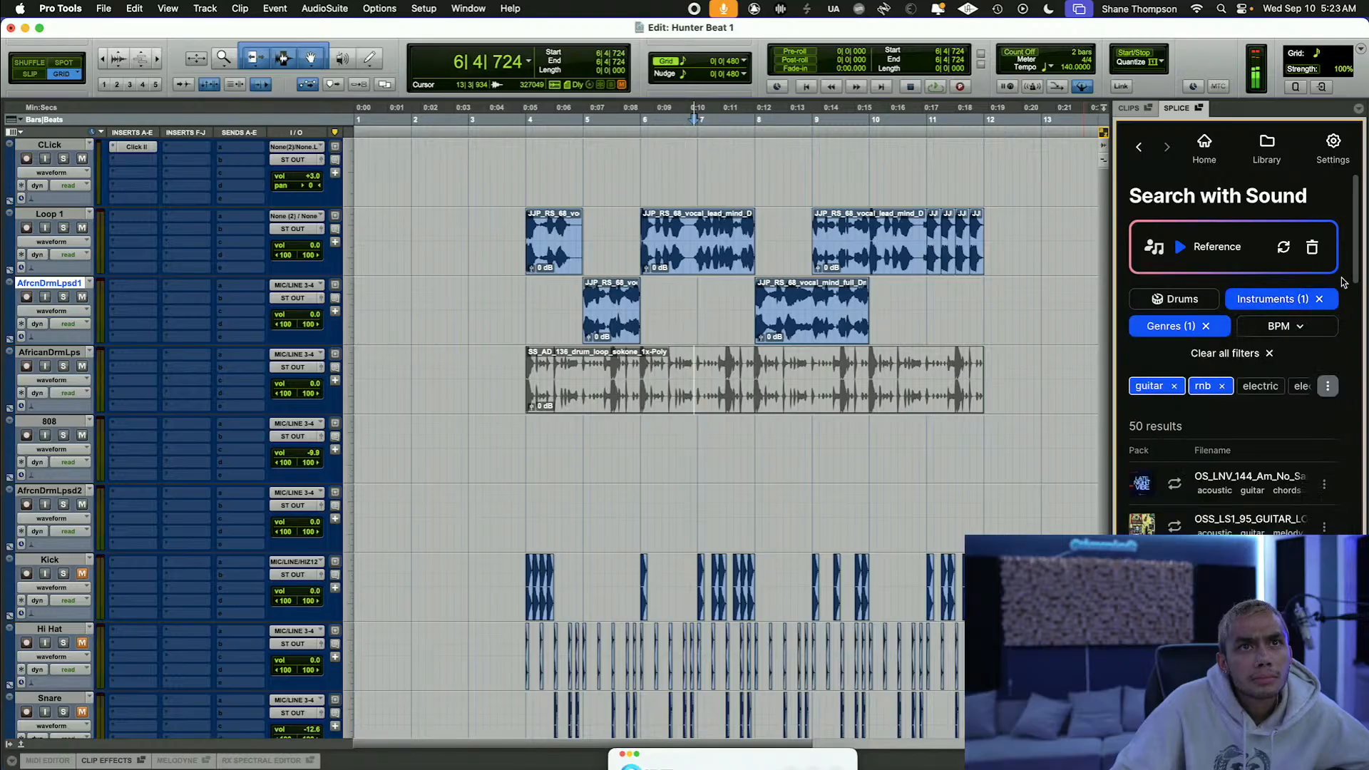
Step: Audition the first guitar loops in the results, including OS_LNV_144 and OSS_LS1_95, expand the tag list and browse further results
click(1177, 485)
key(Down)
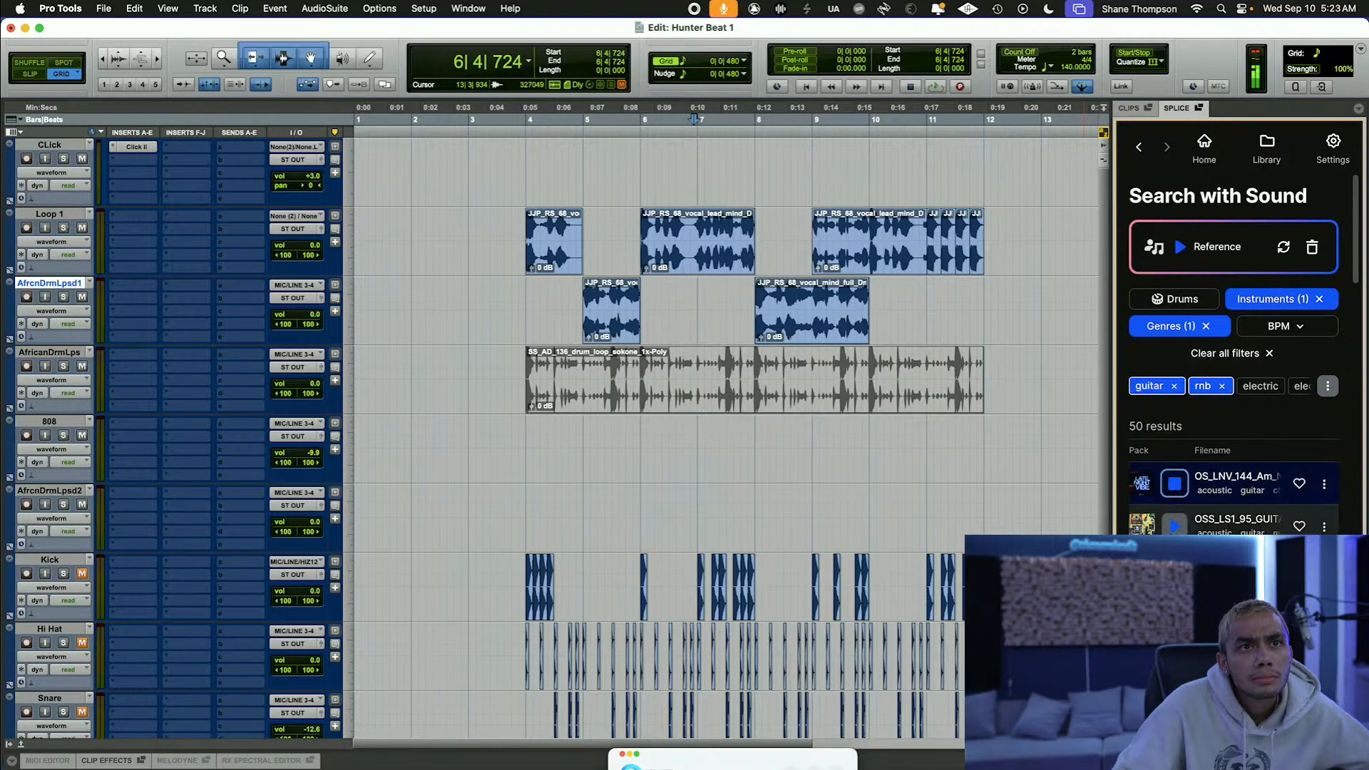
key(Down)
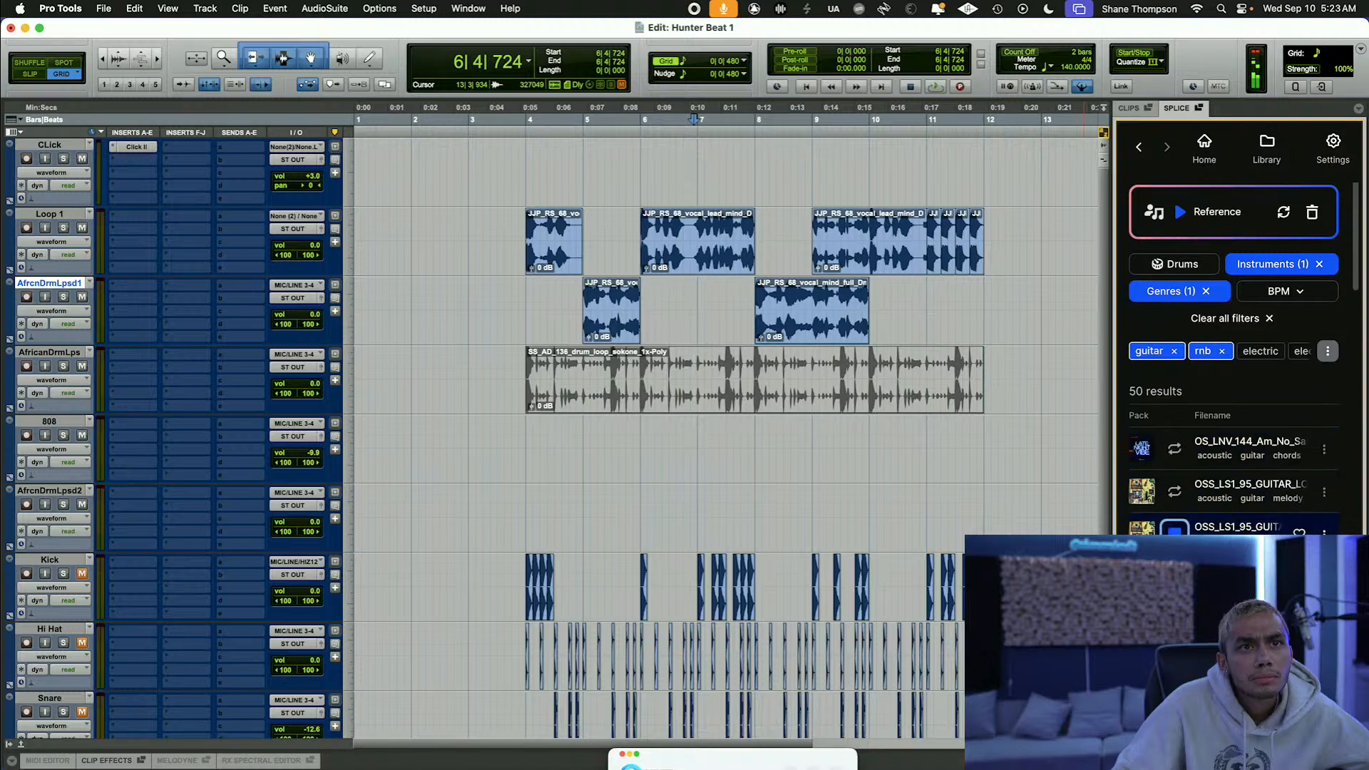
key(Down)
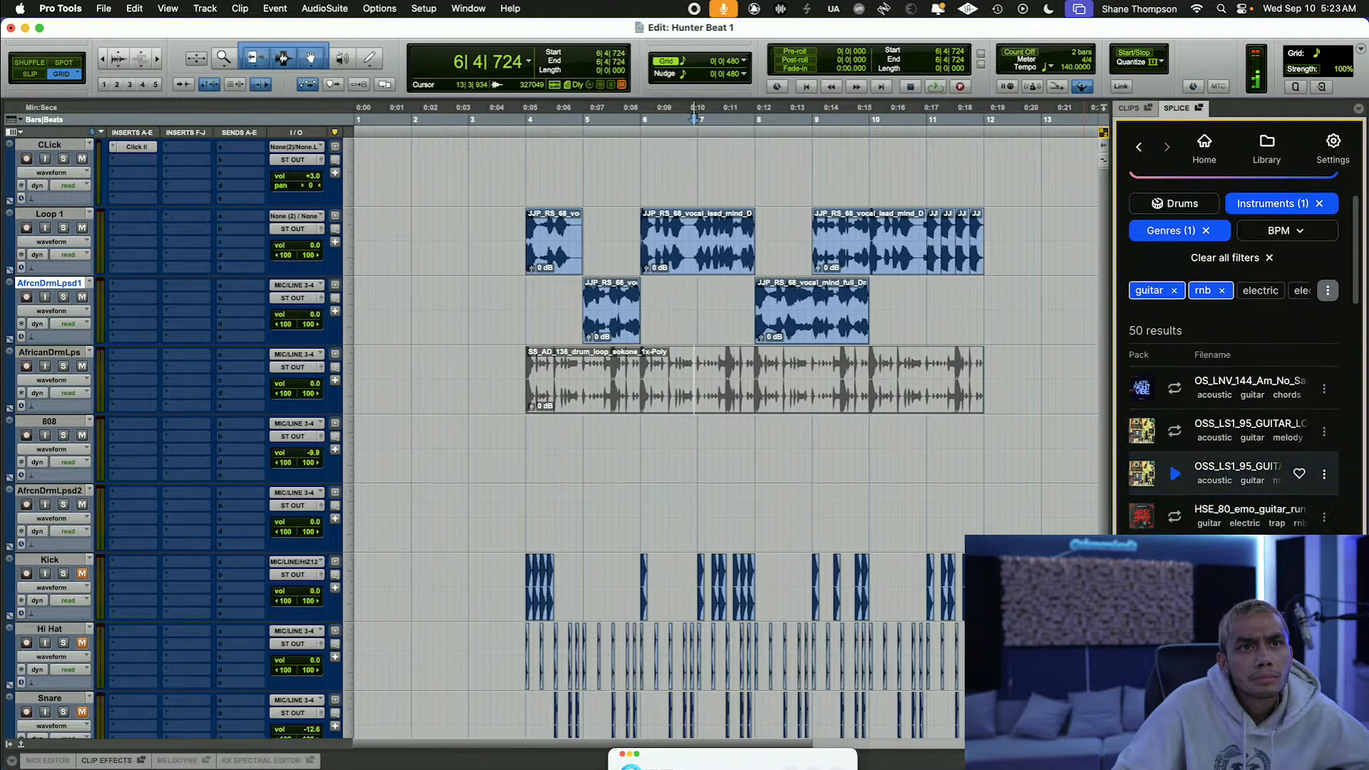
key(Down)
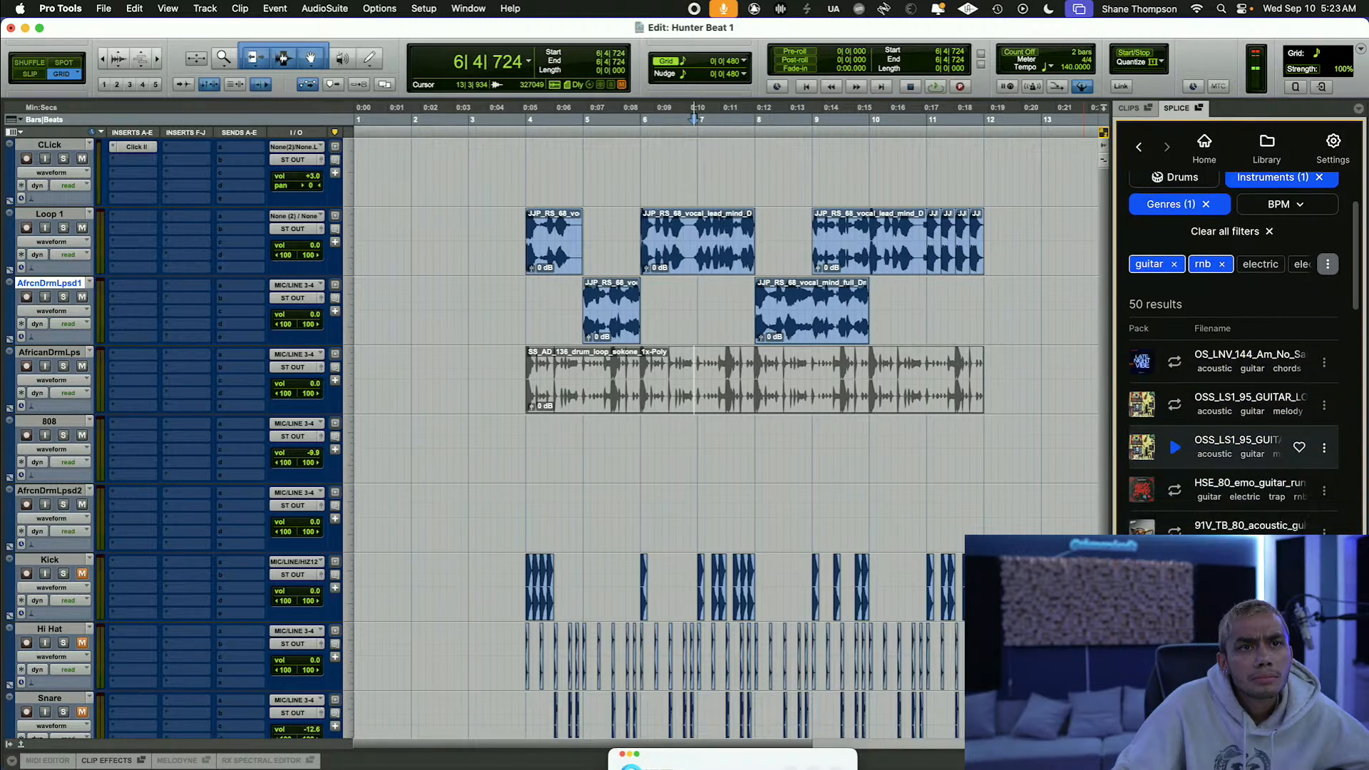
scroll(1232, 294, up, 5)
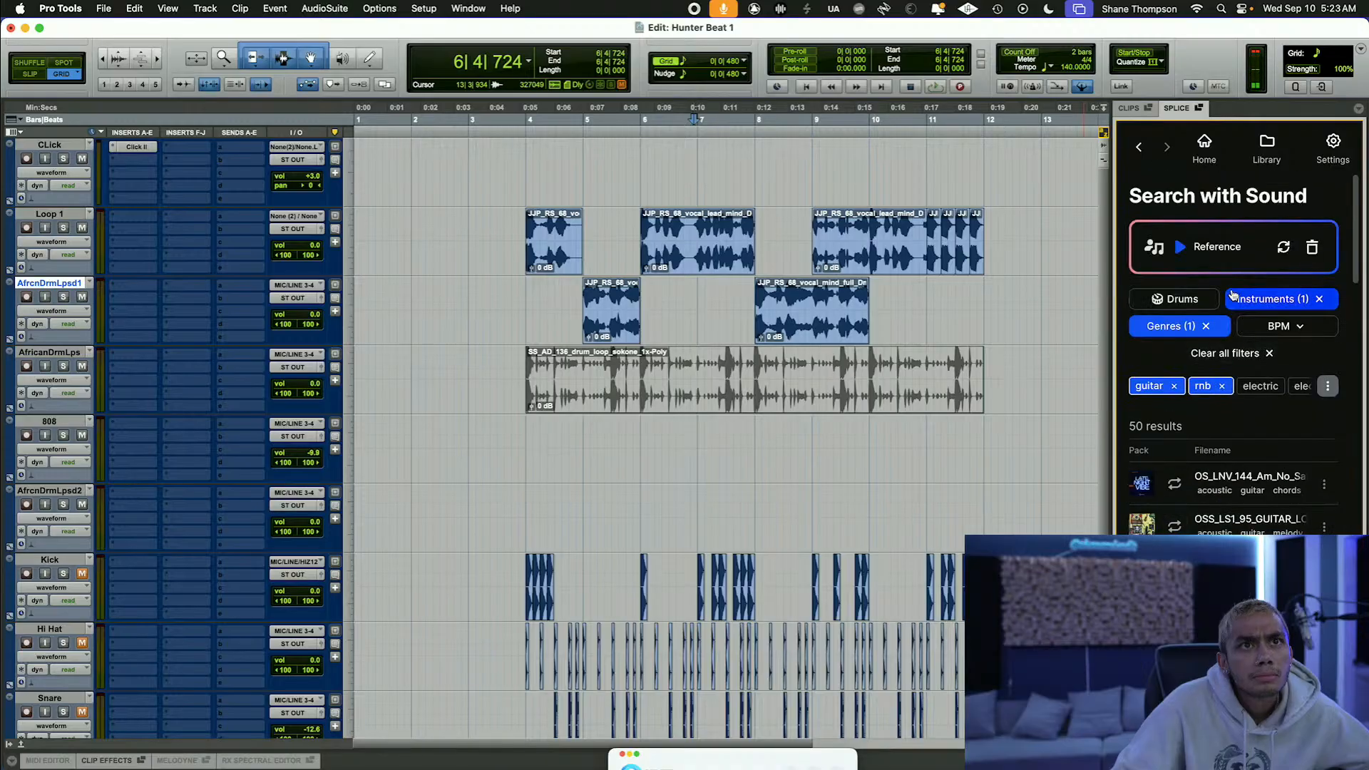
click(1328, 389)
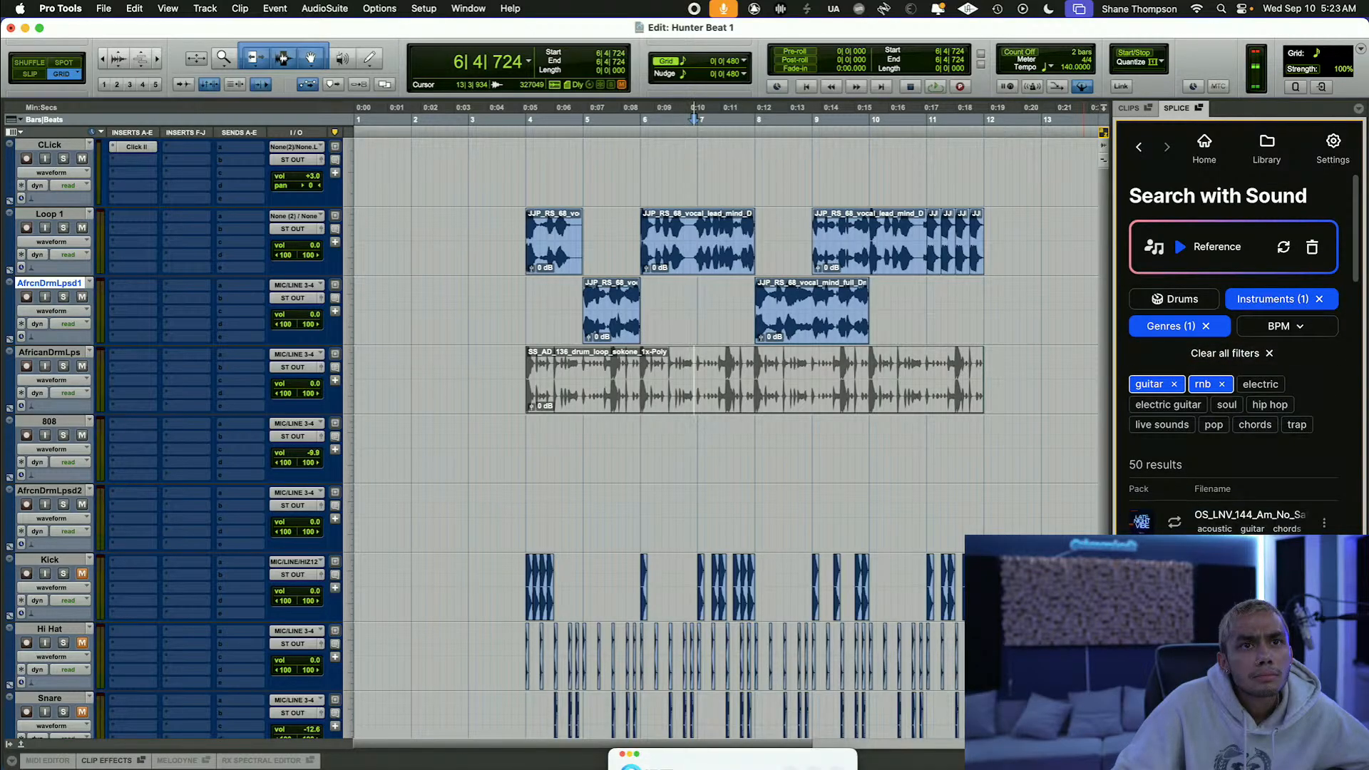
scroll(1233, 356, down, 10)
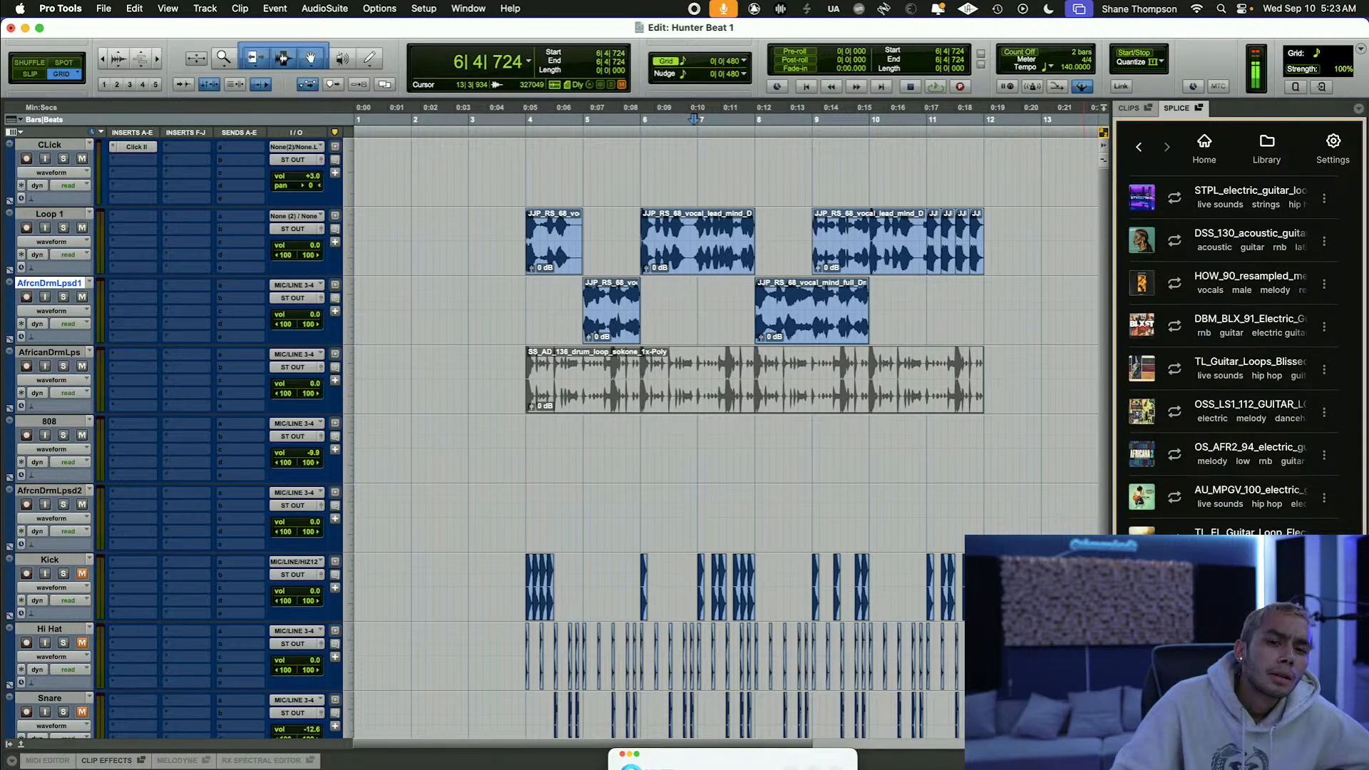
scroll(1233, 357, up, 1)
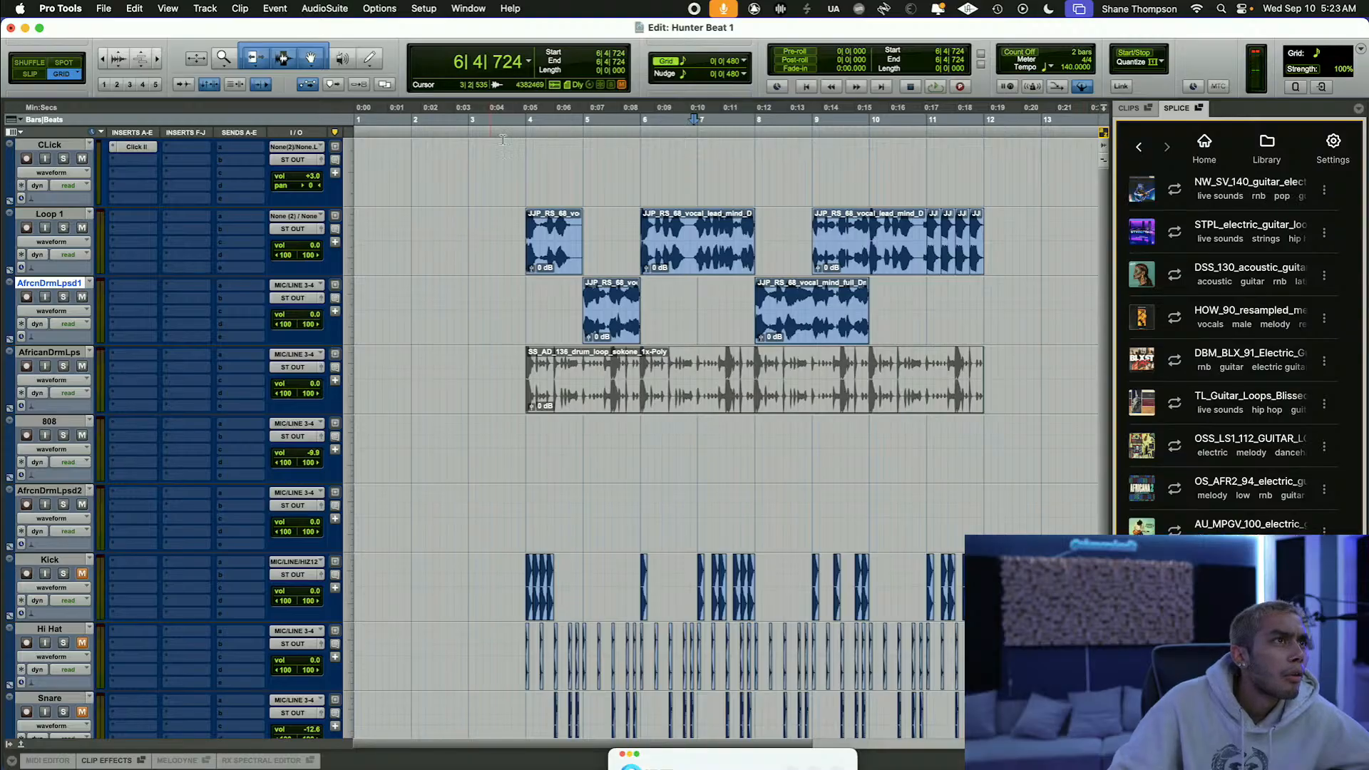
Step: Unmute the SS_AD_136_drum_loop_sokone clip on the AfricanDrmLps track and play the arrangement from bar 4
right_click(592, 385)
click(636, 594)
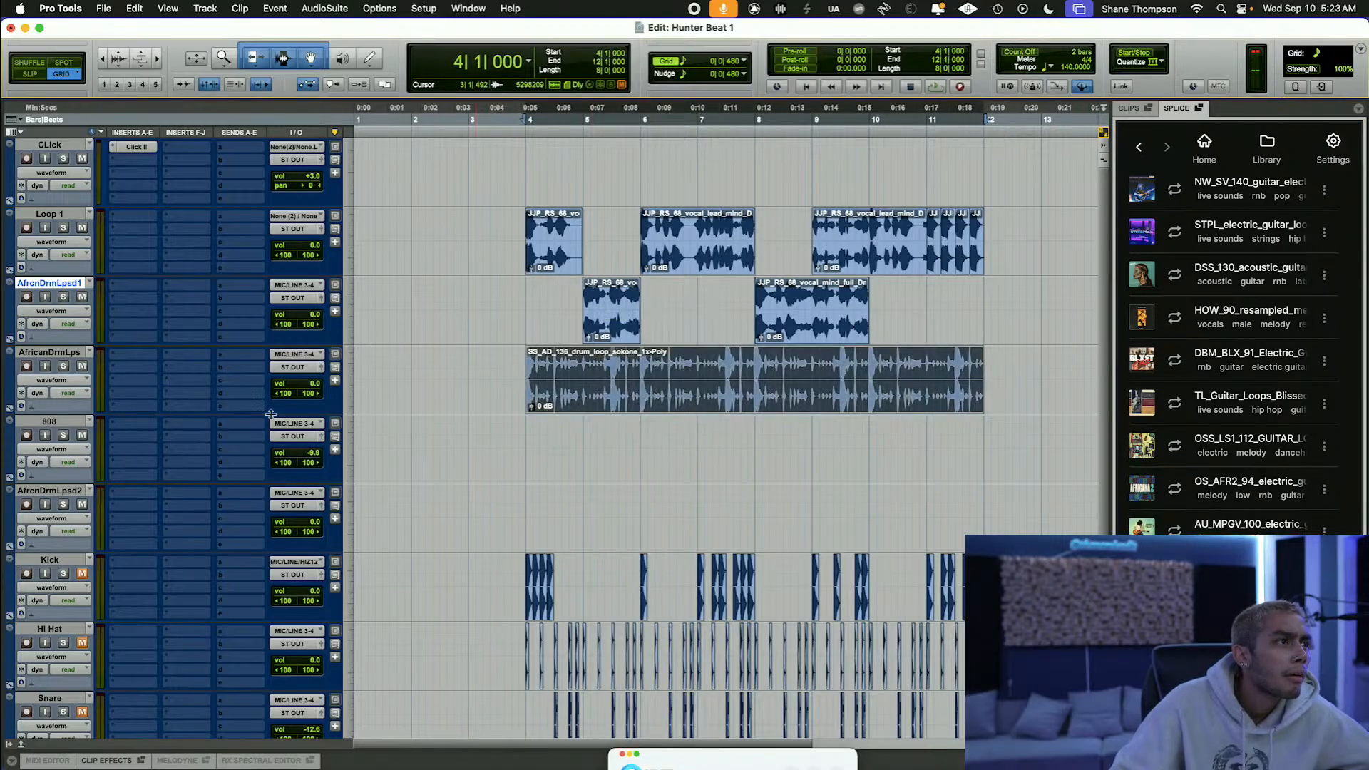
scroll(109, 469, down, 2)
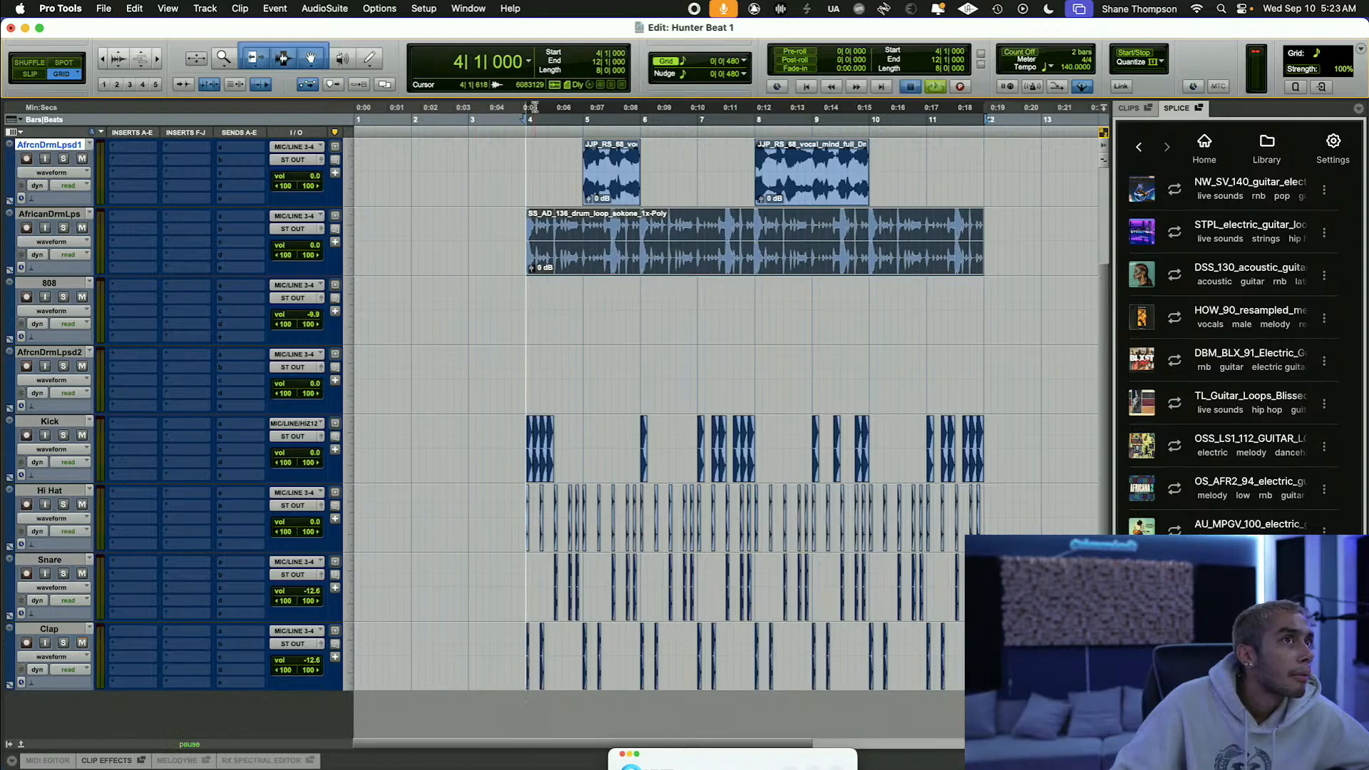
key(space)
scroll(546, 165, up, 1)
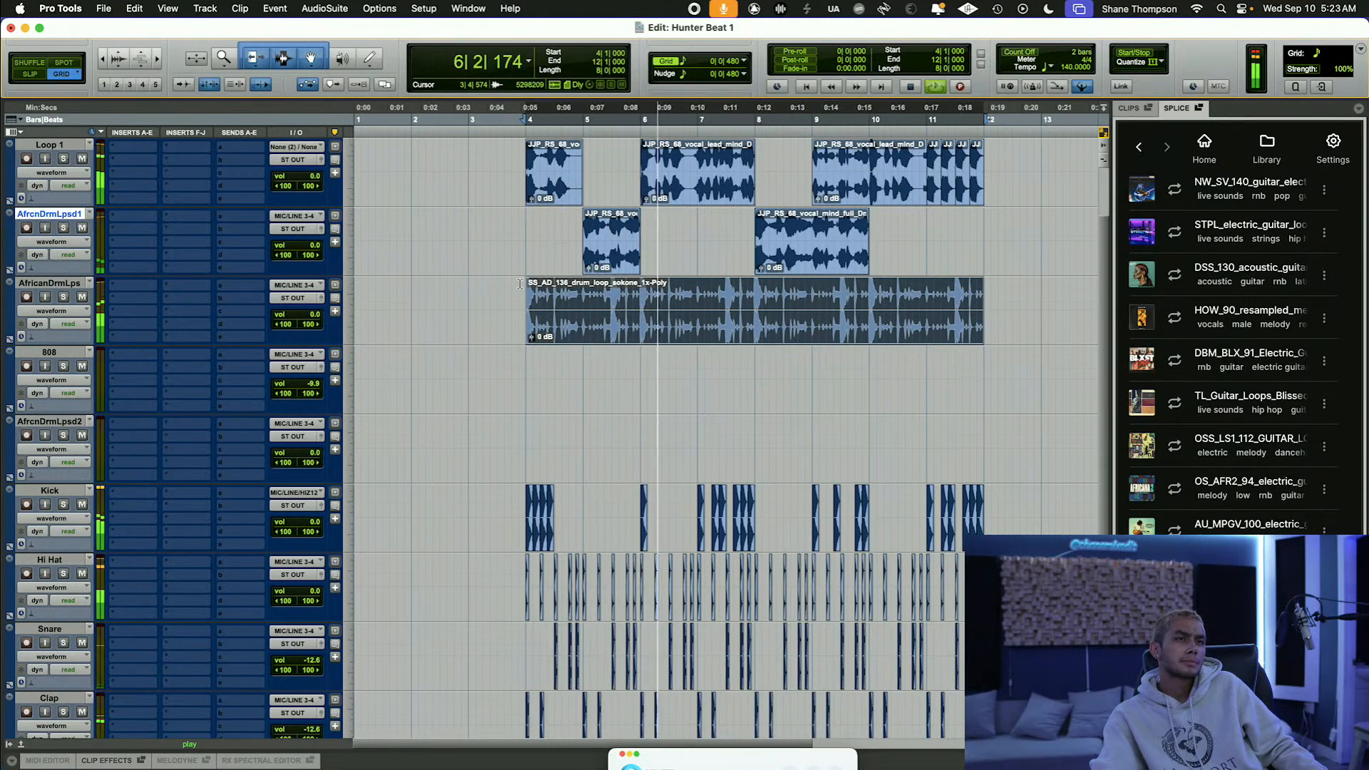
scroll(520, 284, up, 1)
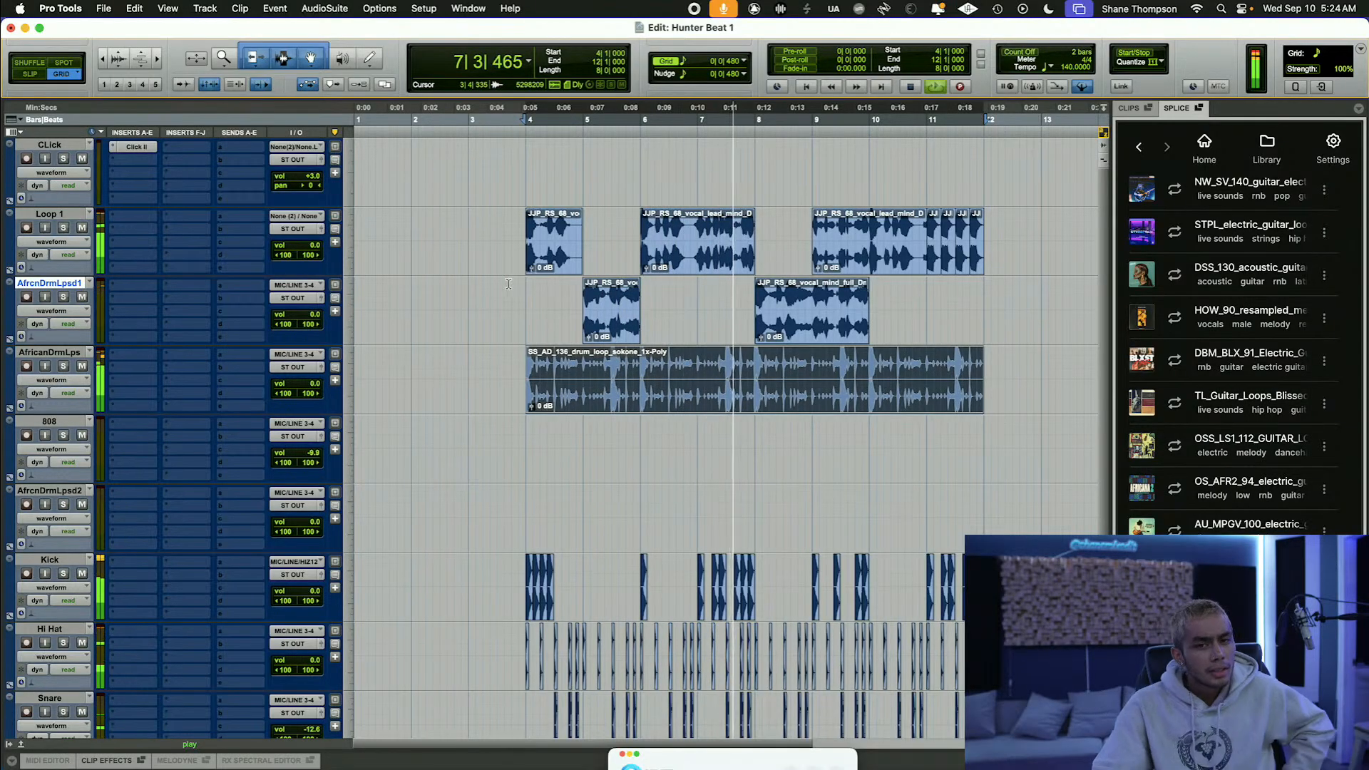
scroll(308, 551, down, 5)
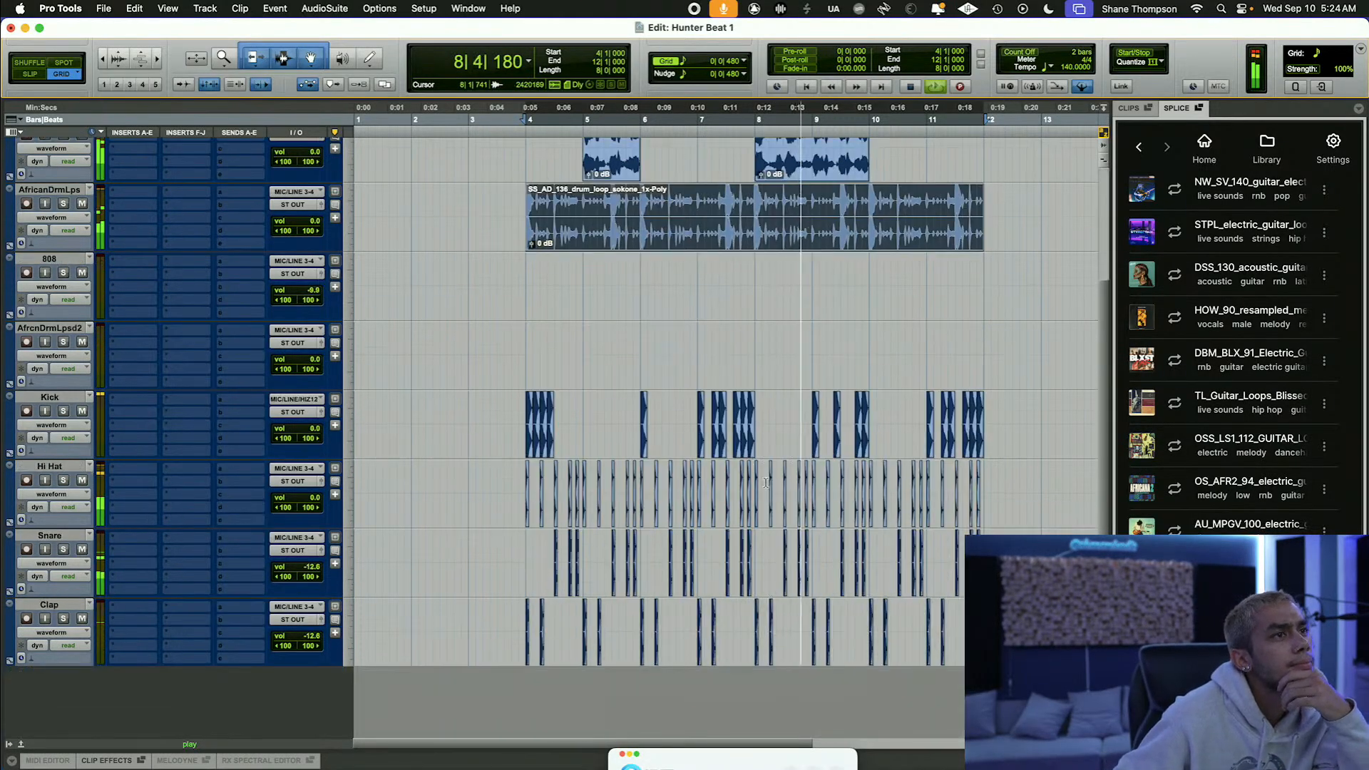
scroll(69, 193, up, 3)
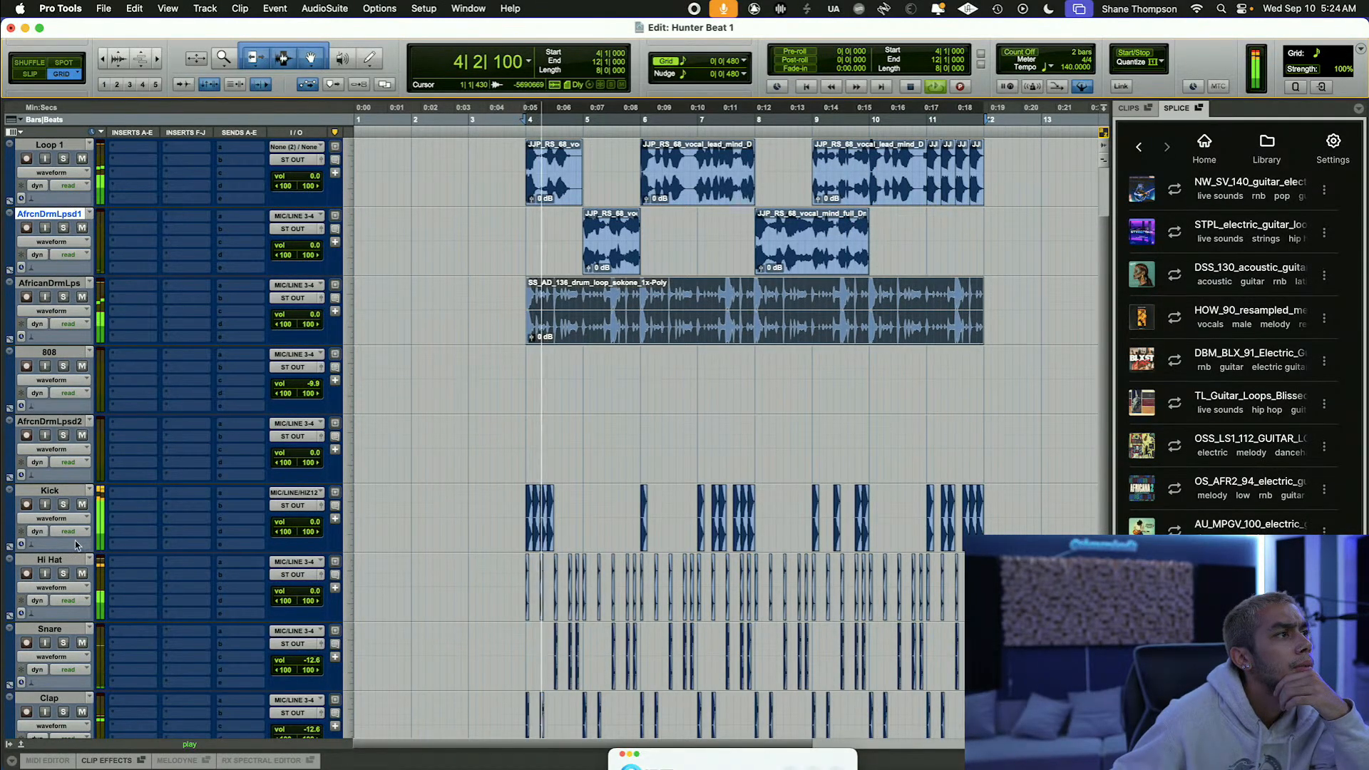
scroll(129, 659, down, 3)
scroll(129, 659, up, 5)
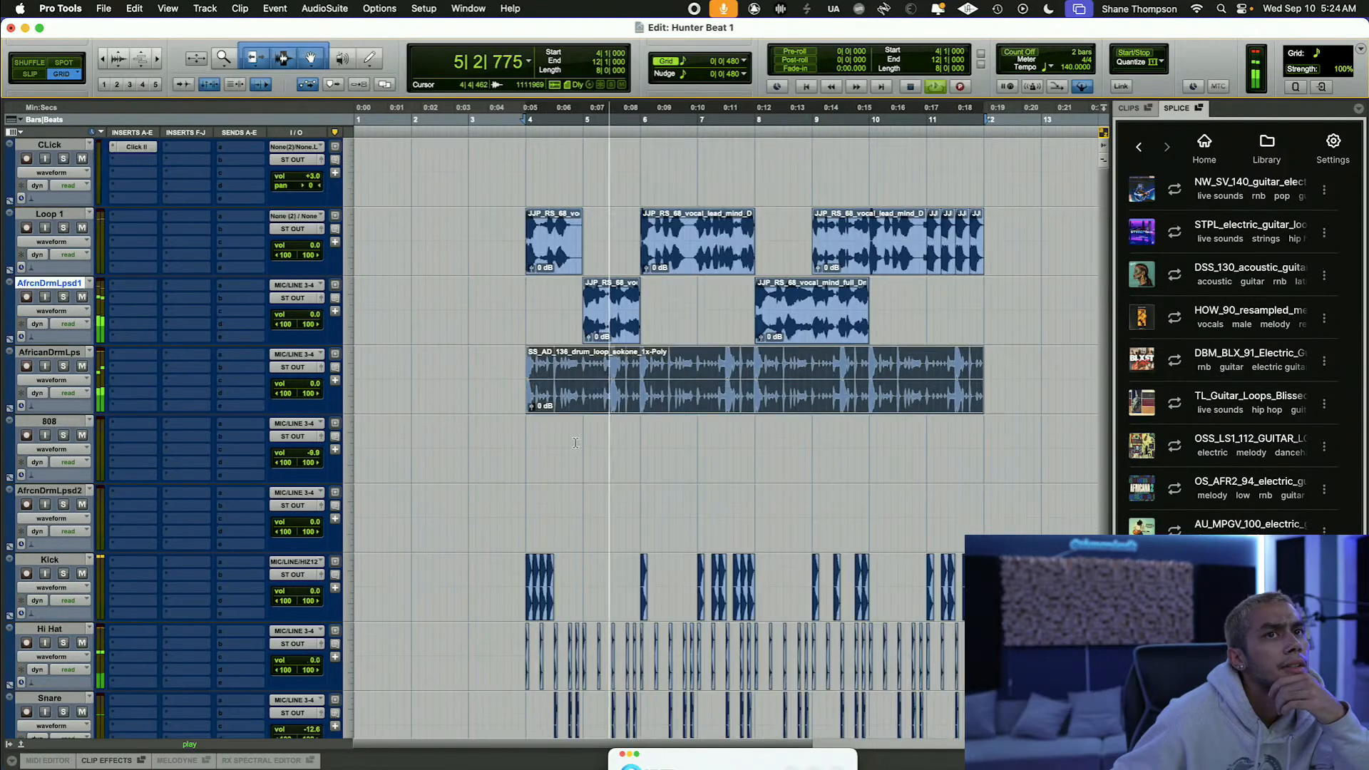
scroll(129, 659, down, 4)
scroll(1302, 325, down, 5)
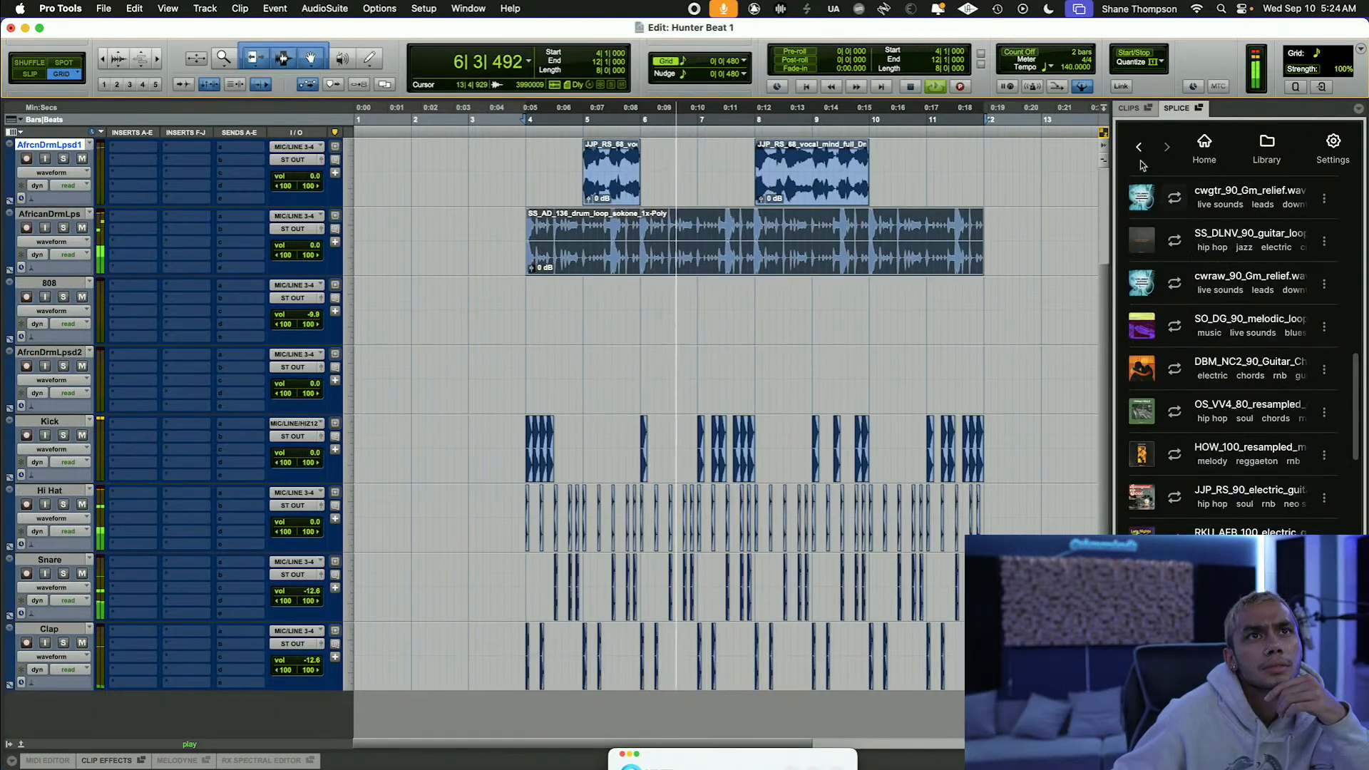
scroll(1284, 314, up, 5)
Step: Browse the 808 category of the drum samples in Splice and audition the RARE_2S_NHW_RP_808 sample
click(1203, 146)
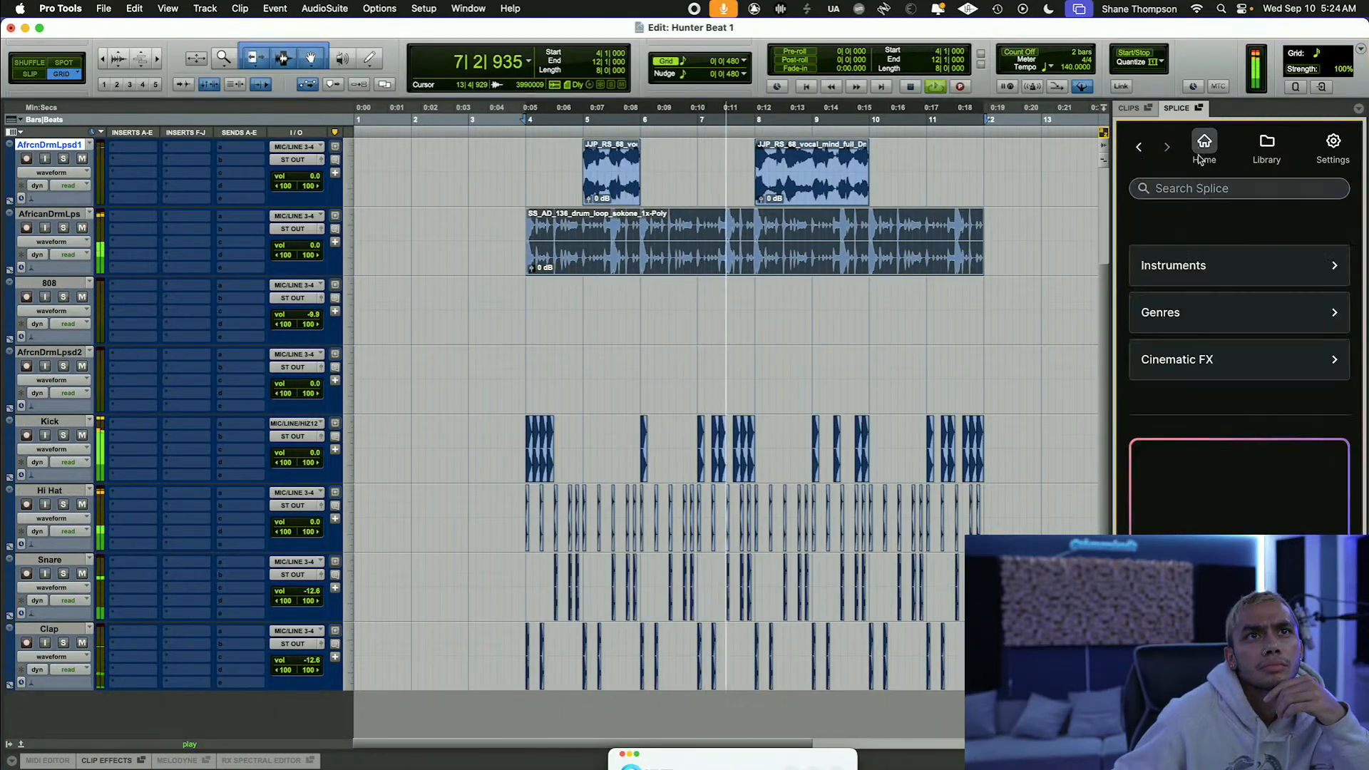
click(1188, 290)
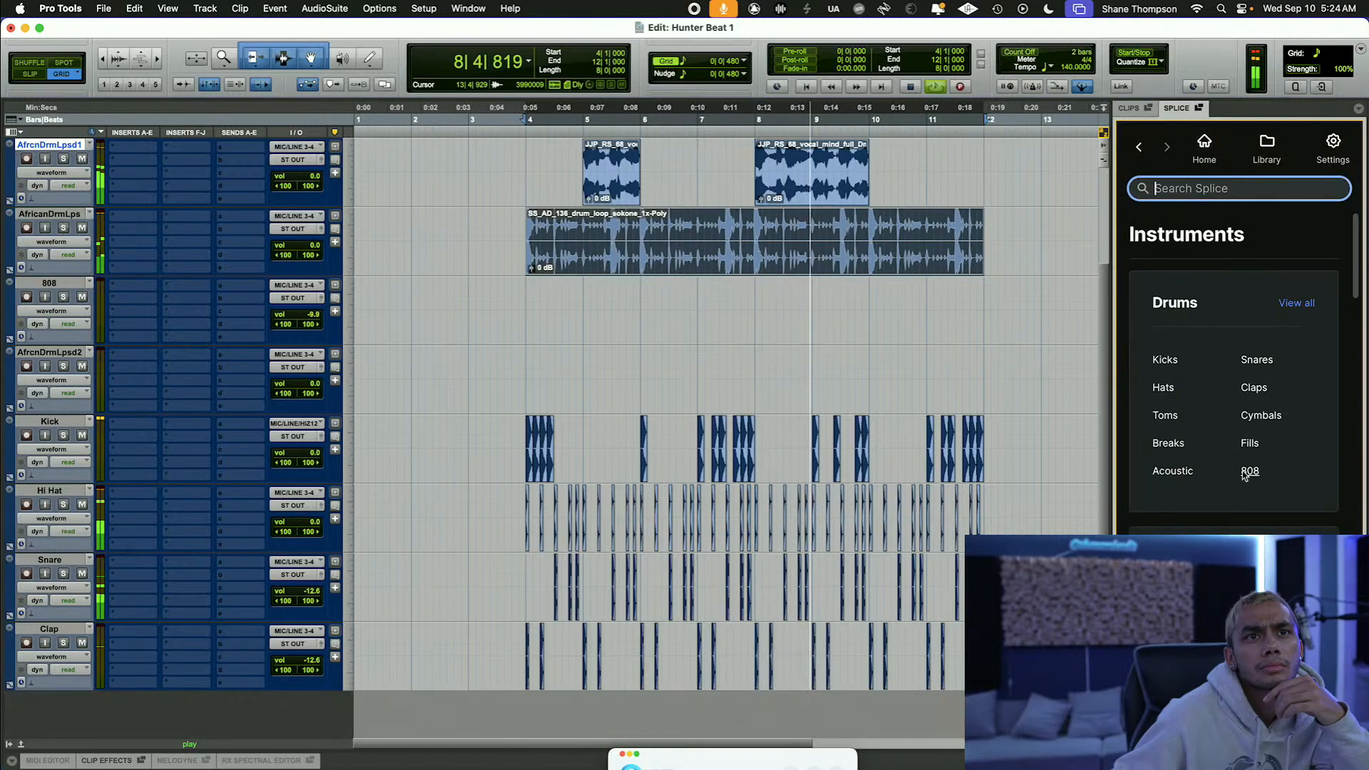
click(1245, 473)
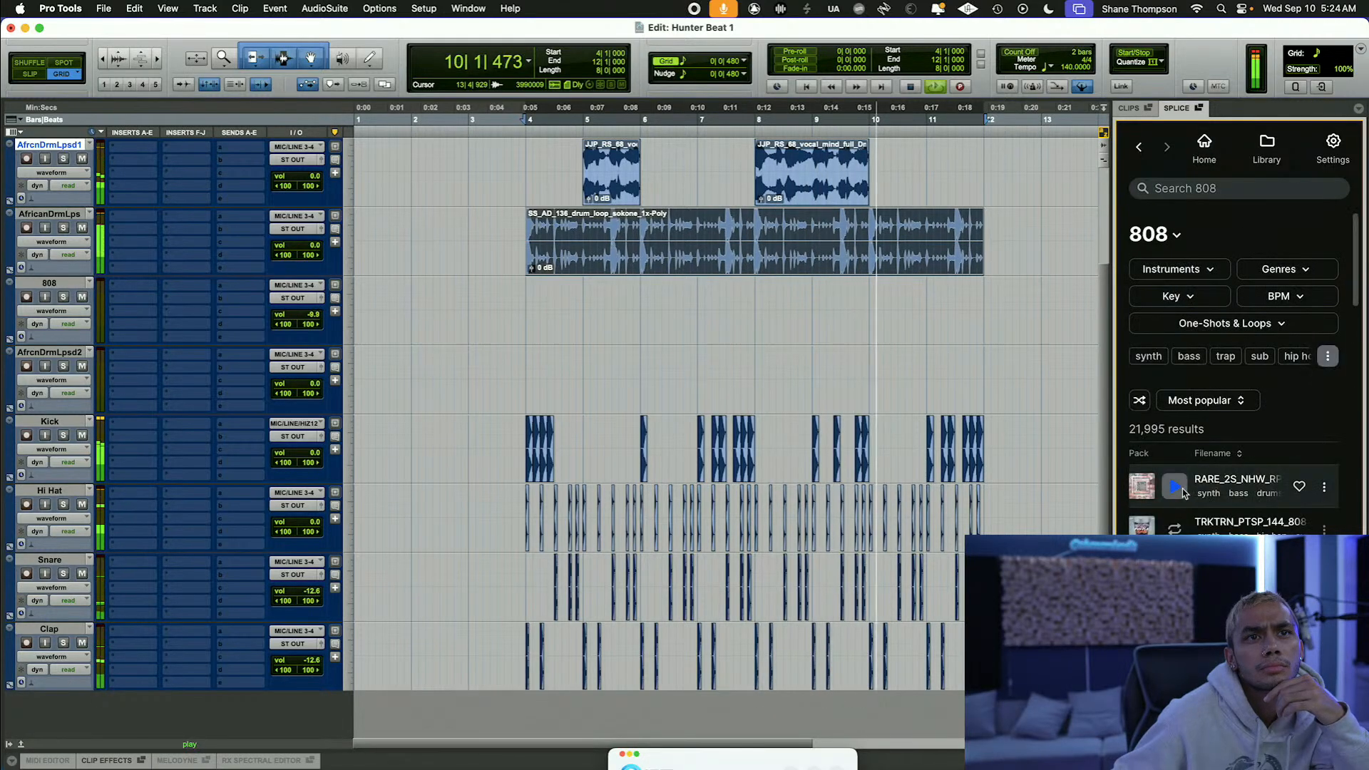
click(1181, 490)
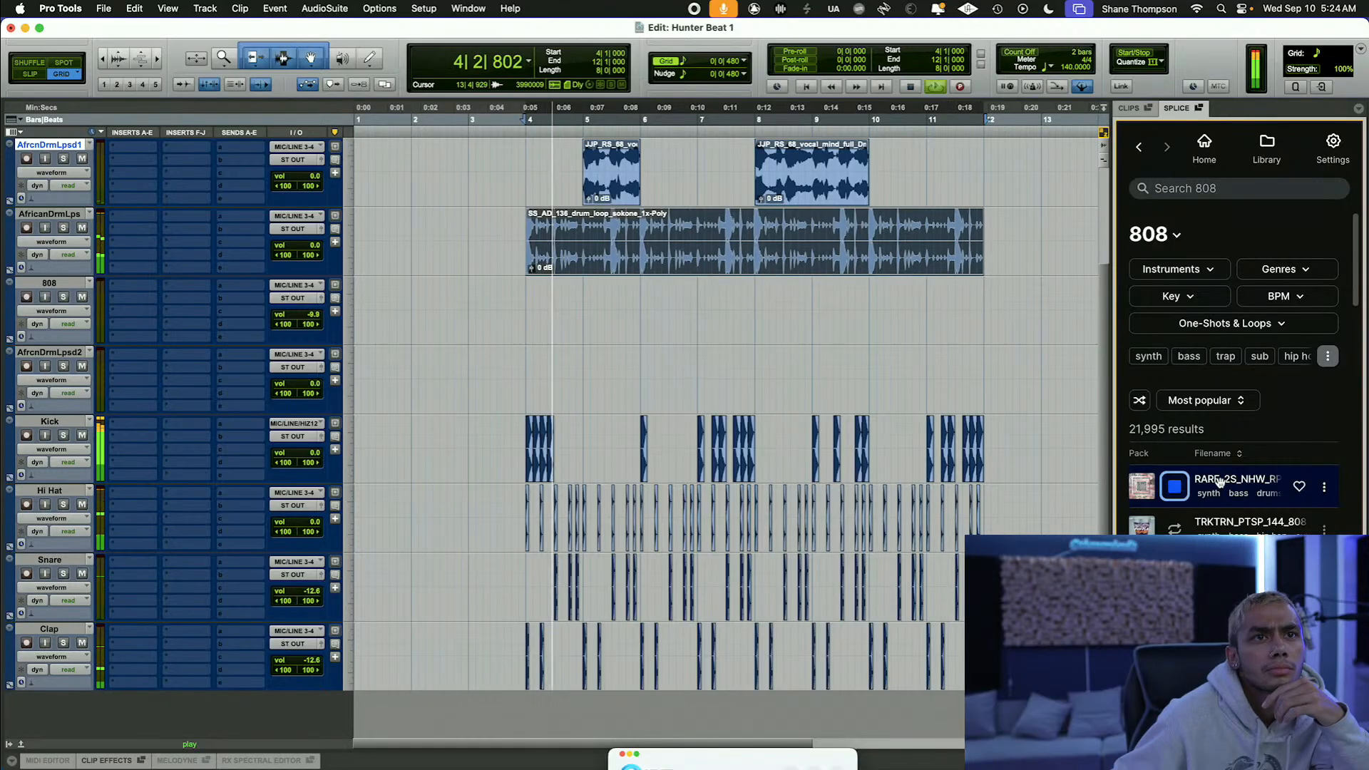
Step: Import the RARE_2S_NHW_RP_808 sample onto the AfrcnDrmLpsd2 track at beat 3 of bar 4
drag(1220, 482, 559, 375)
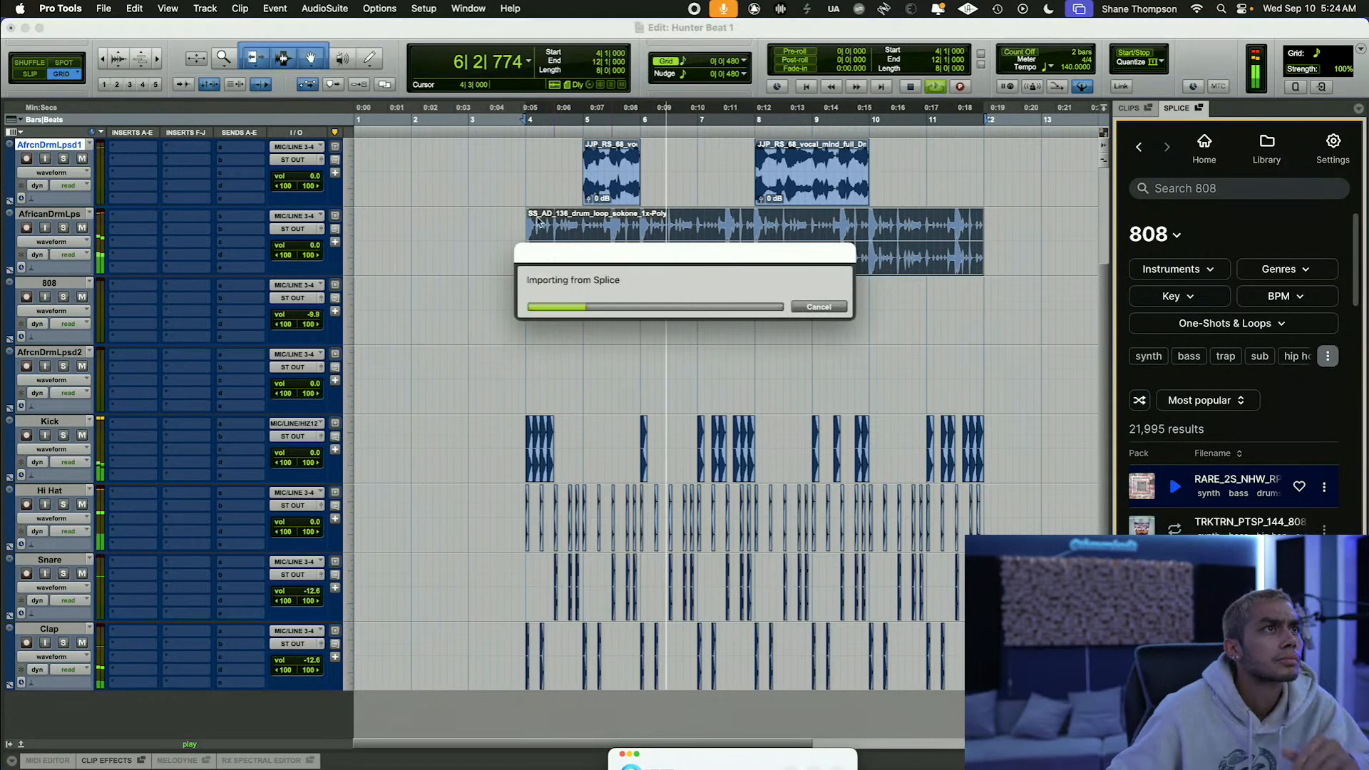
key(t)
key(space)
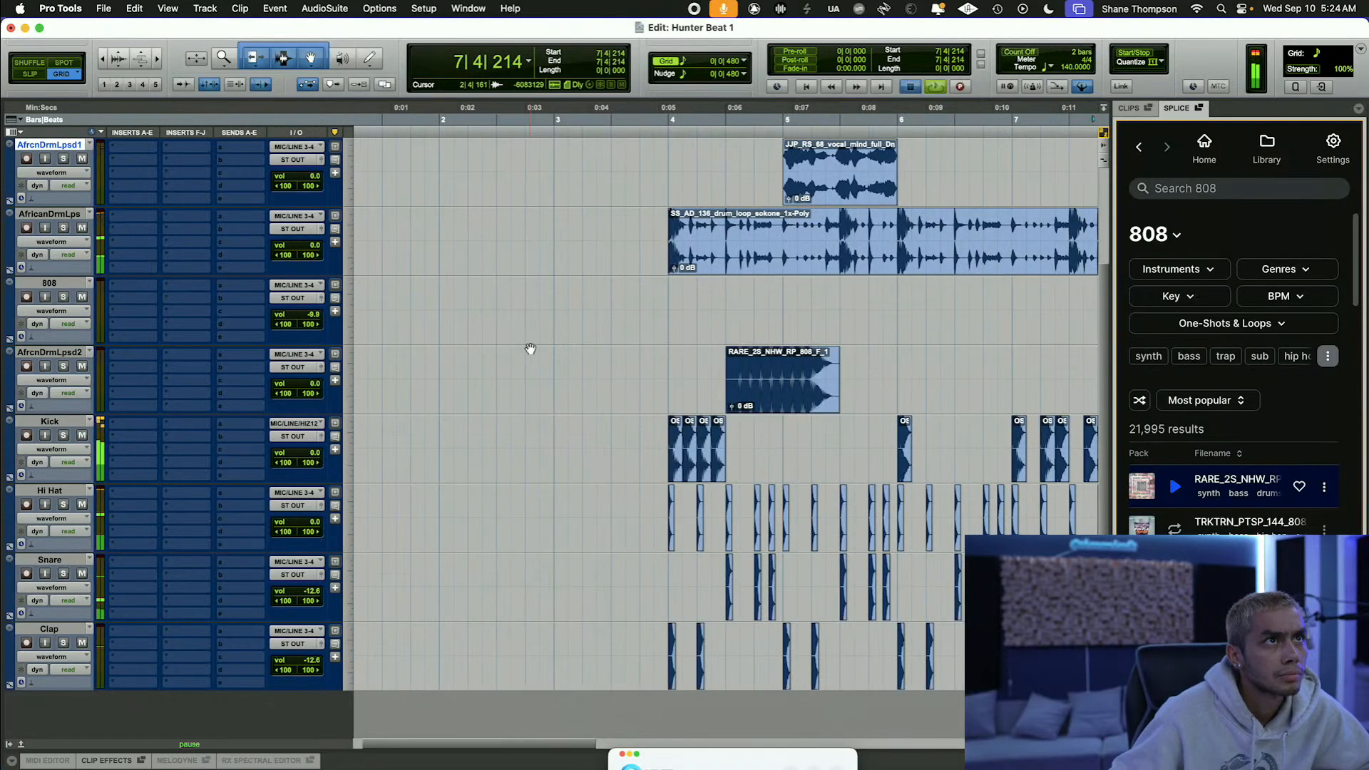
Step: Play the arrangement from the start of bar 4 to hear the new 808 clip with the drums
key(space)
drag(669, 180, 954, 187)
key(n)
key(space)
key(space)
scroll(789, 314, left, 8)
key(space)
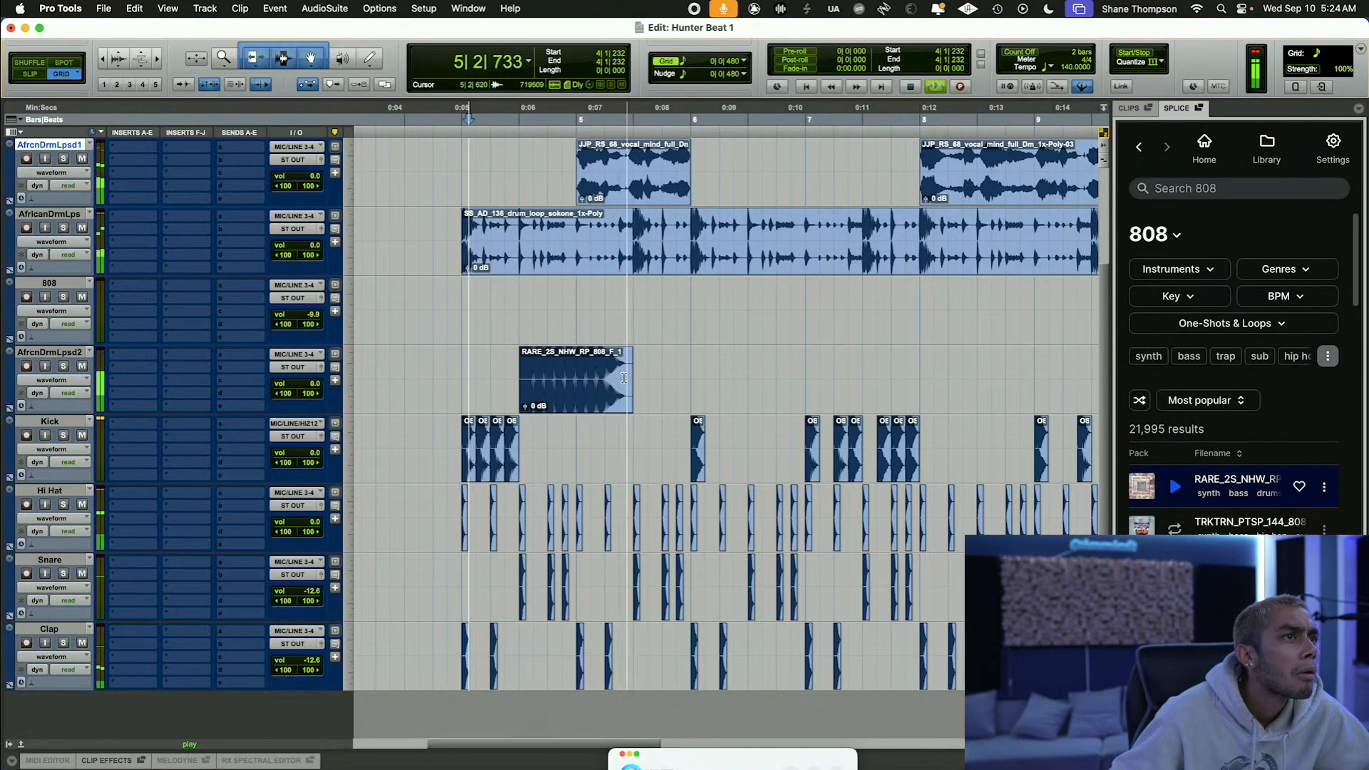
Step: Trim the 808 clip to one beat, duplicate it directly after itself, and play from beat 4 of bar 3
drag(624, 378, 547, 386)
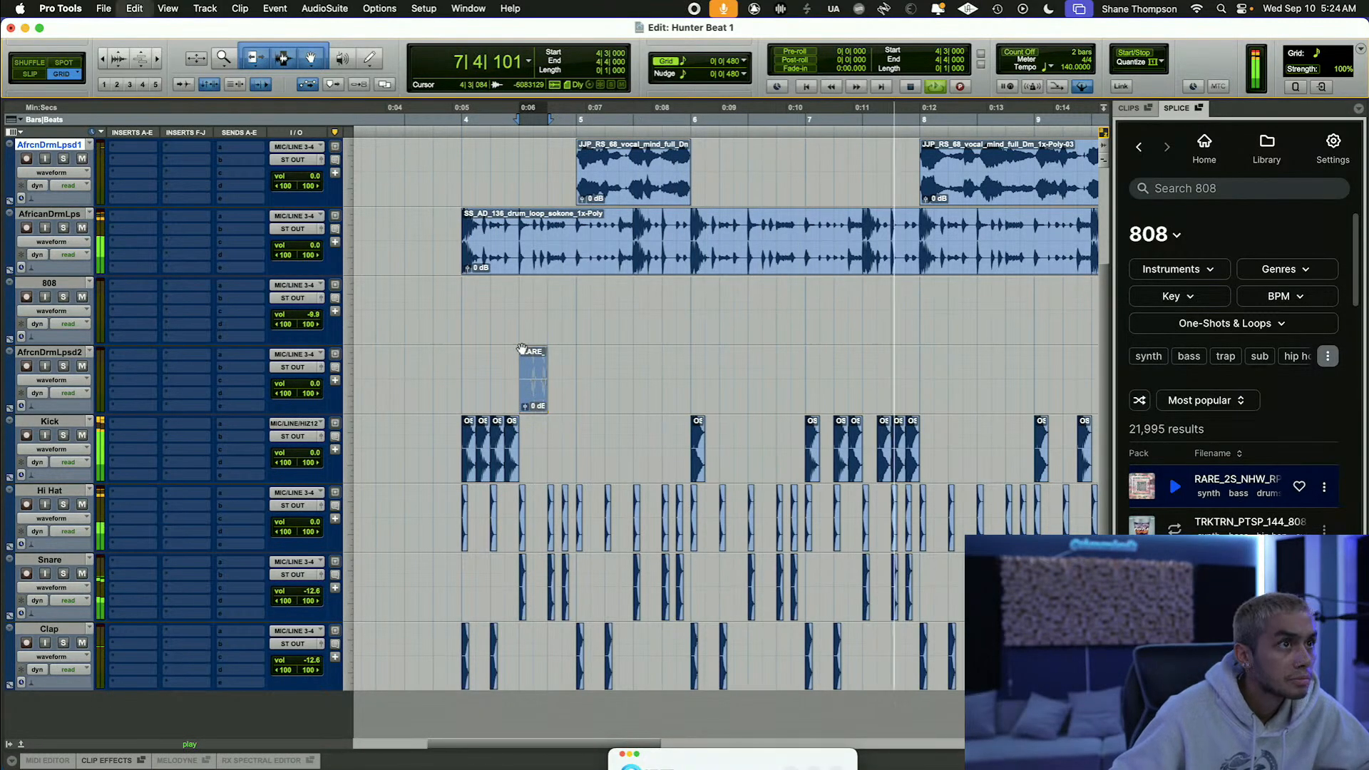
key(super+d)
click(433, 214)
key(space)
key(space)
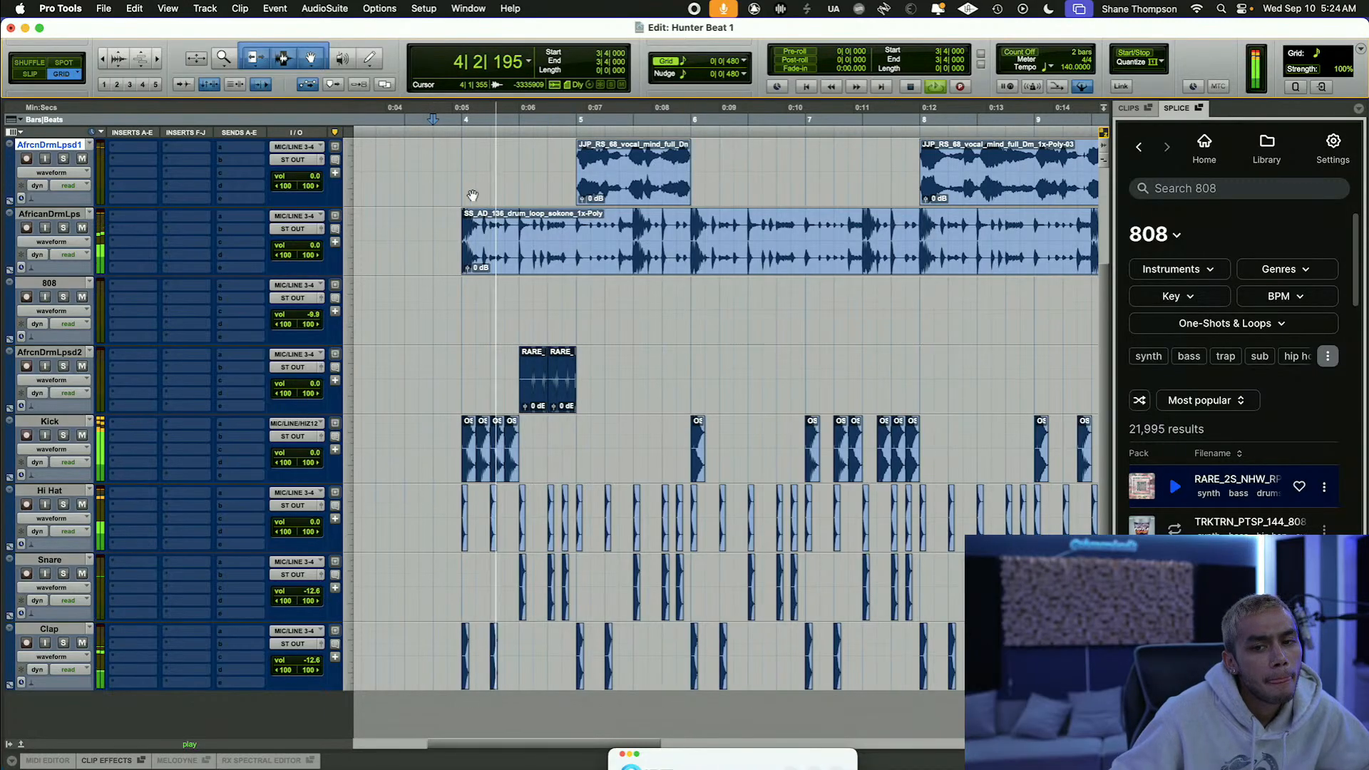
Step: Move the two 808 clips to the start of bar 4, aligned with the first kicks, and play from beat 4 of bar 3
drag(505, 381, 472, 399)
click(553, 426)
click(433, 121)
key(space)
key(space)
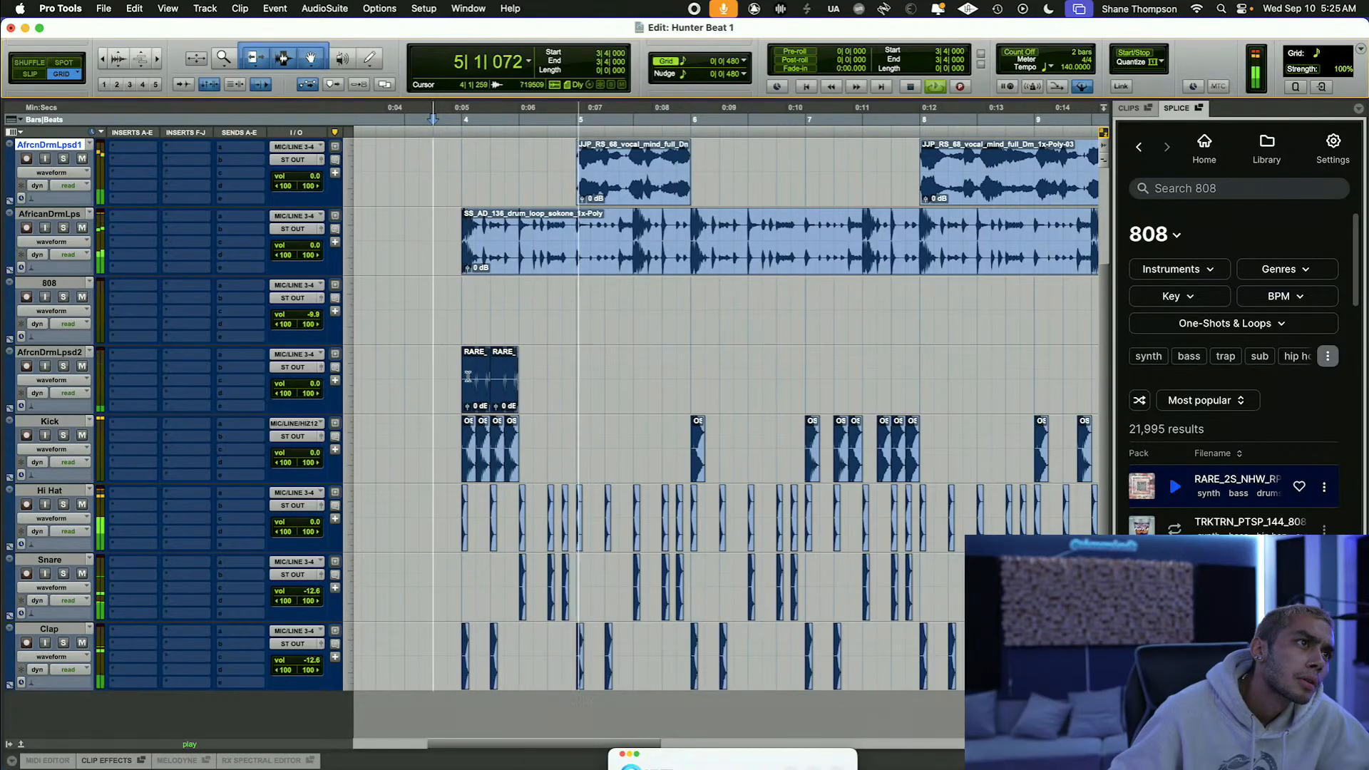
Step: Move the second 808 clip to the start of bar 6, extend it to one bar, and delete the remaining 808 clip at bar 4
drag(508, 405, 835, 405)
drag(451, 358, 516, 361)
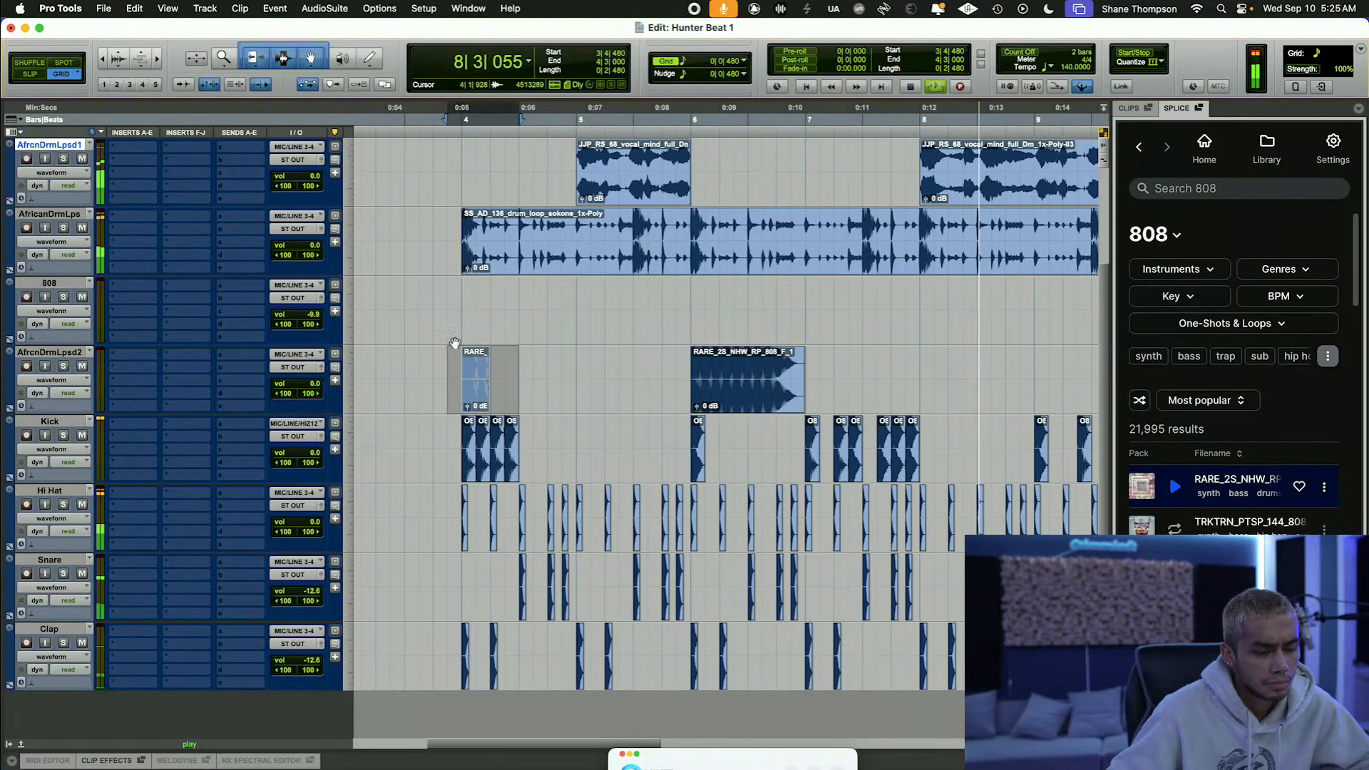
key(Delete)
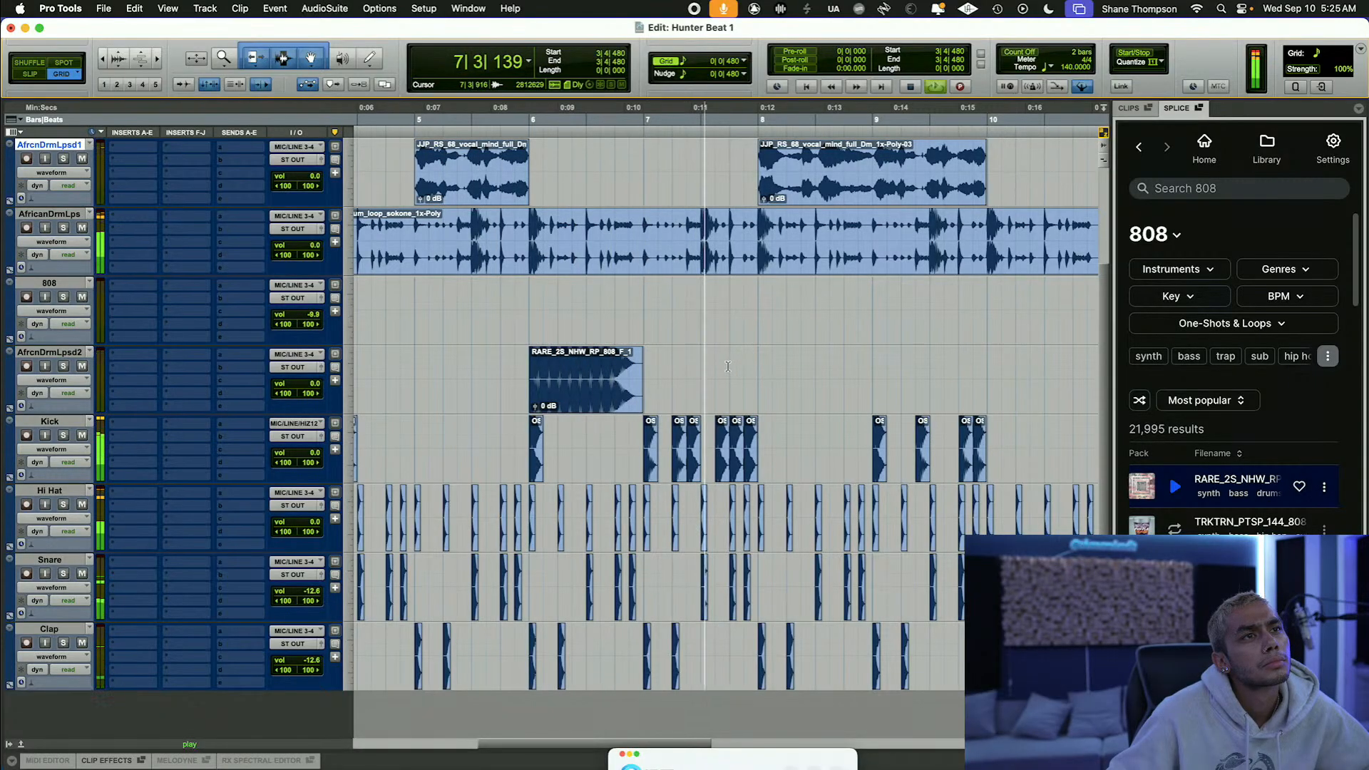
drag(759, 378, 865, 399)
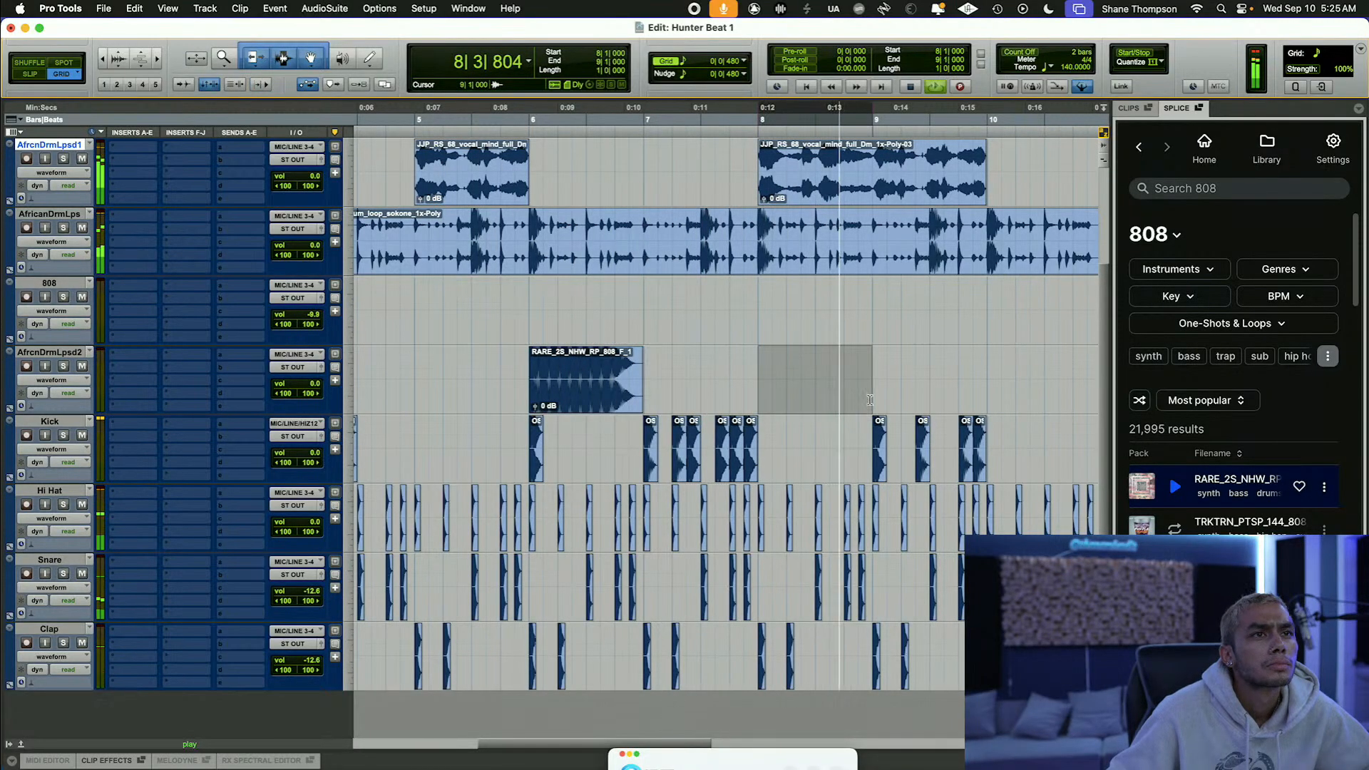
right_click(863, 400)
click(864, 400)
key(super+bracketleft)
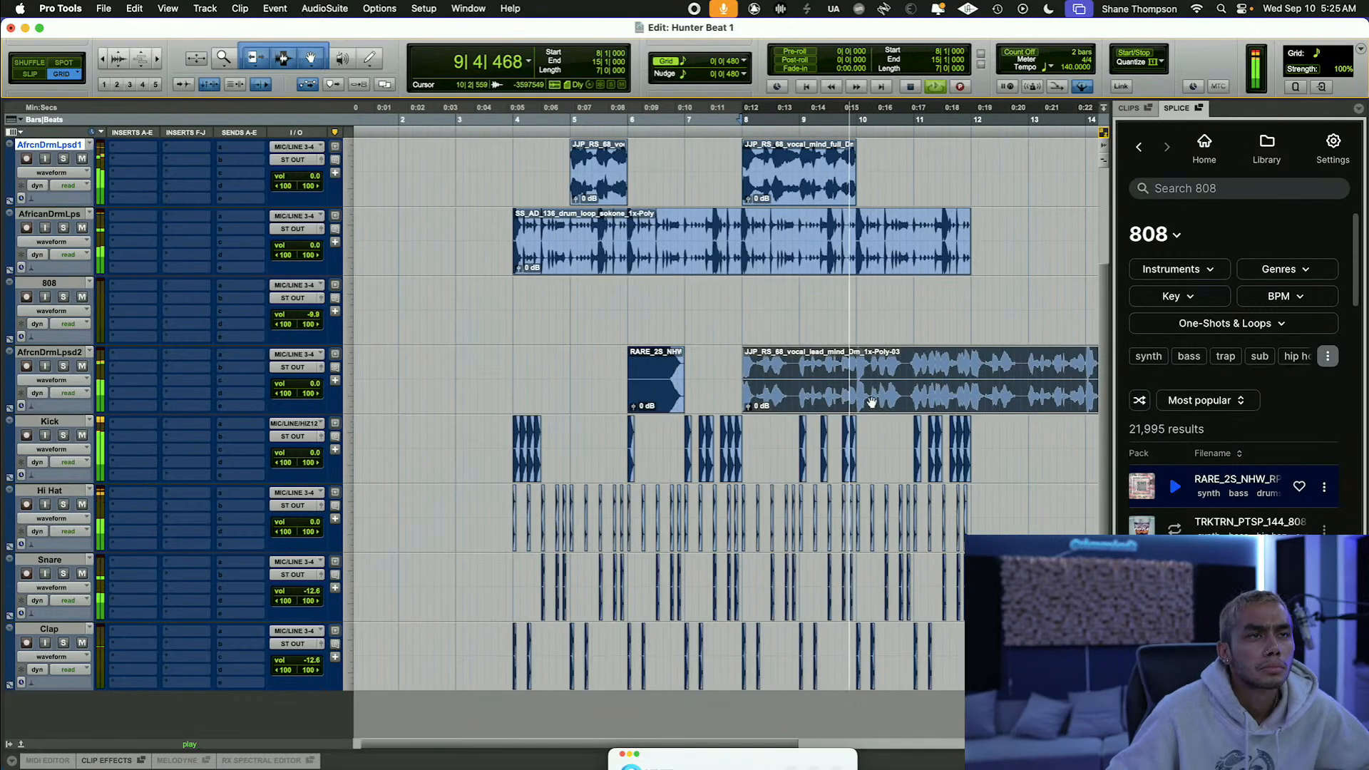
key(super+z)
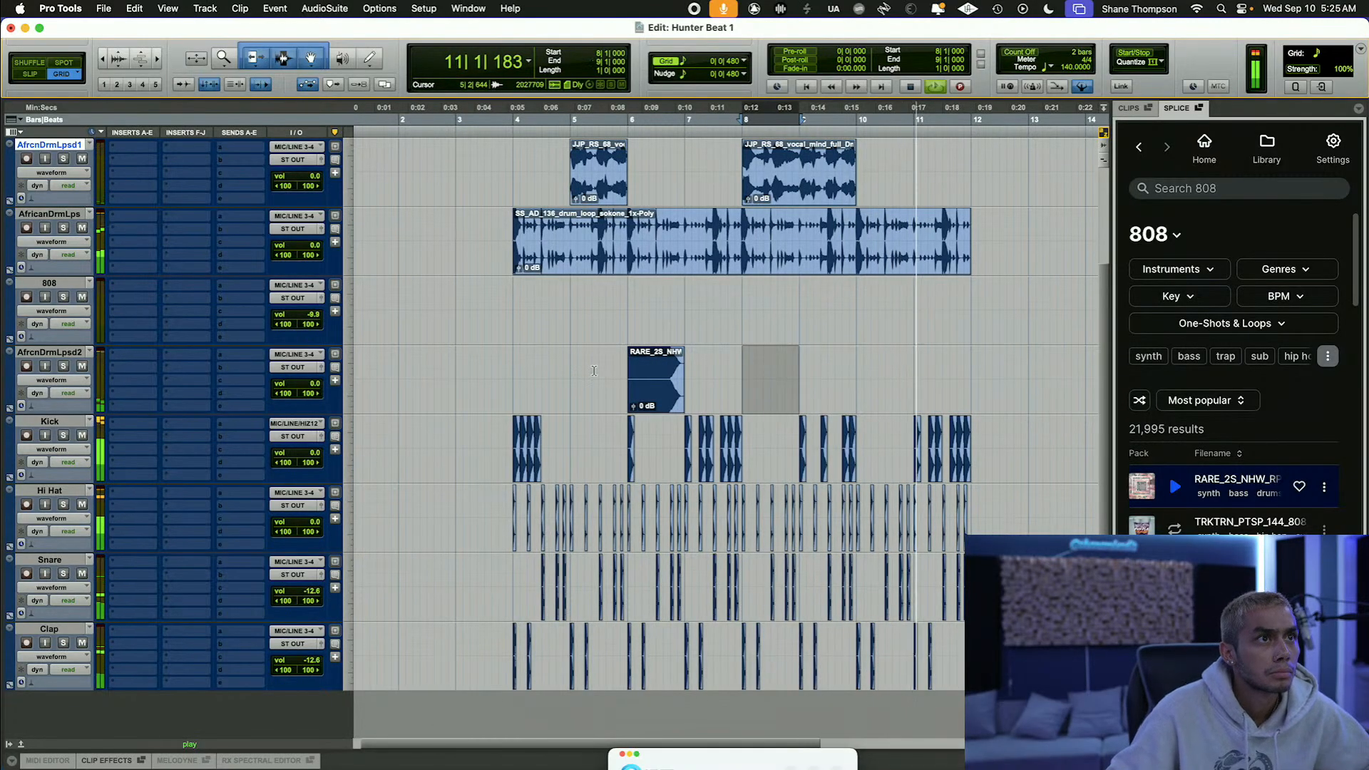
Step: Copy the one-bar 808 clip from bar 6 to the start of bar 8 and play the arrangement from 3|3|480
click(640, 369)
drag(640, 372, 672, 384)
key(super+z)
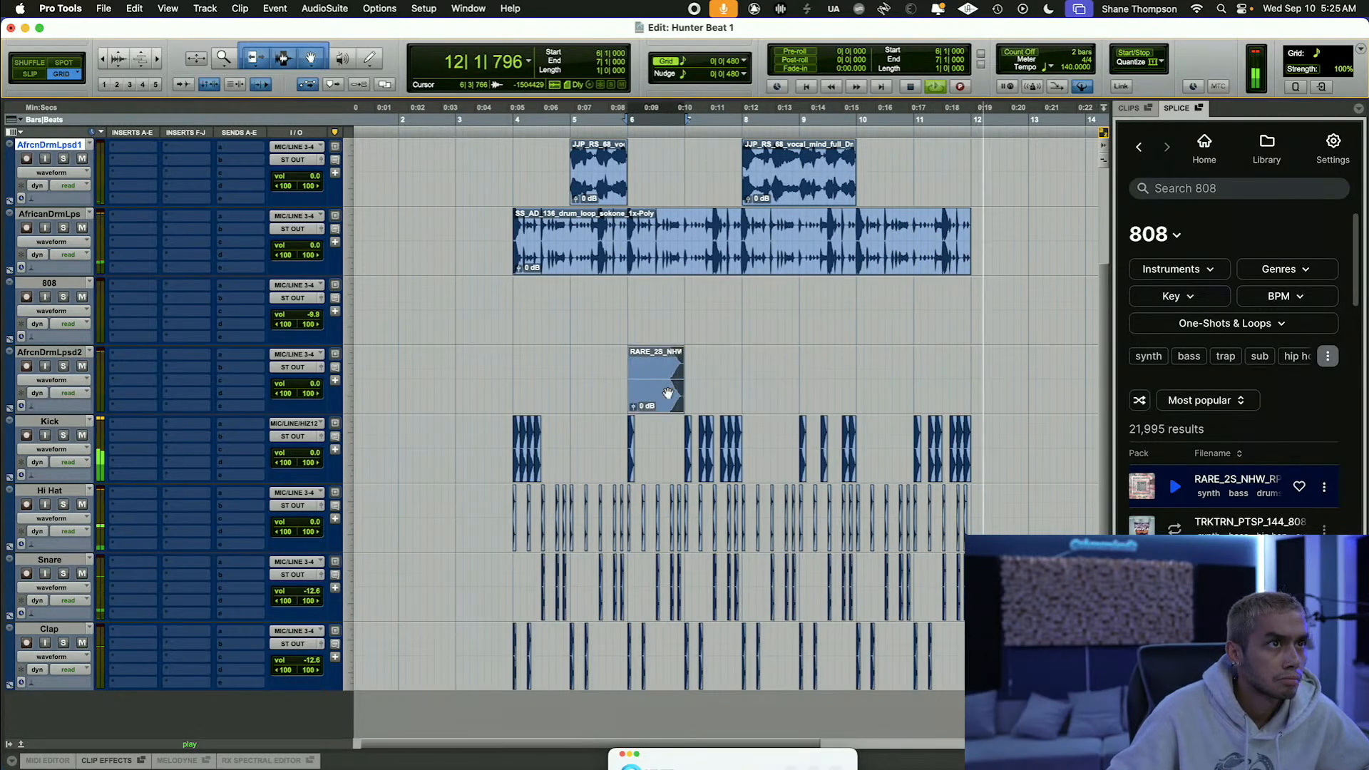
right_click(672, 390)
click(698, 352)
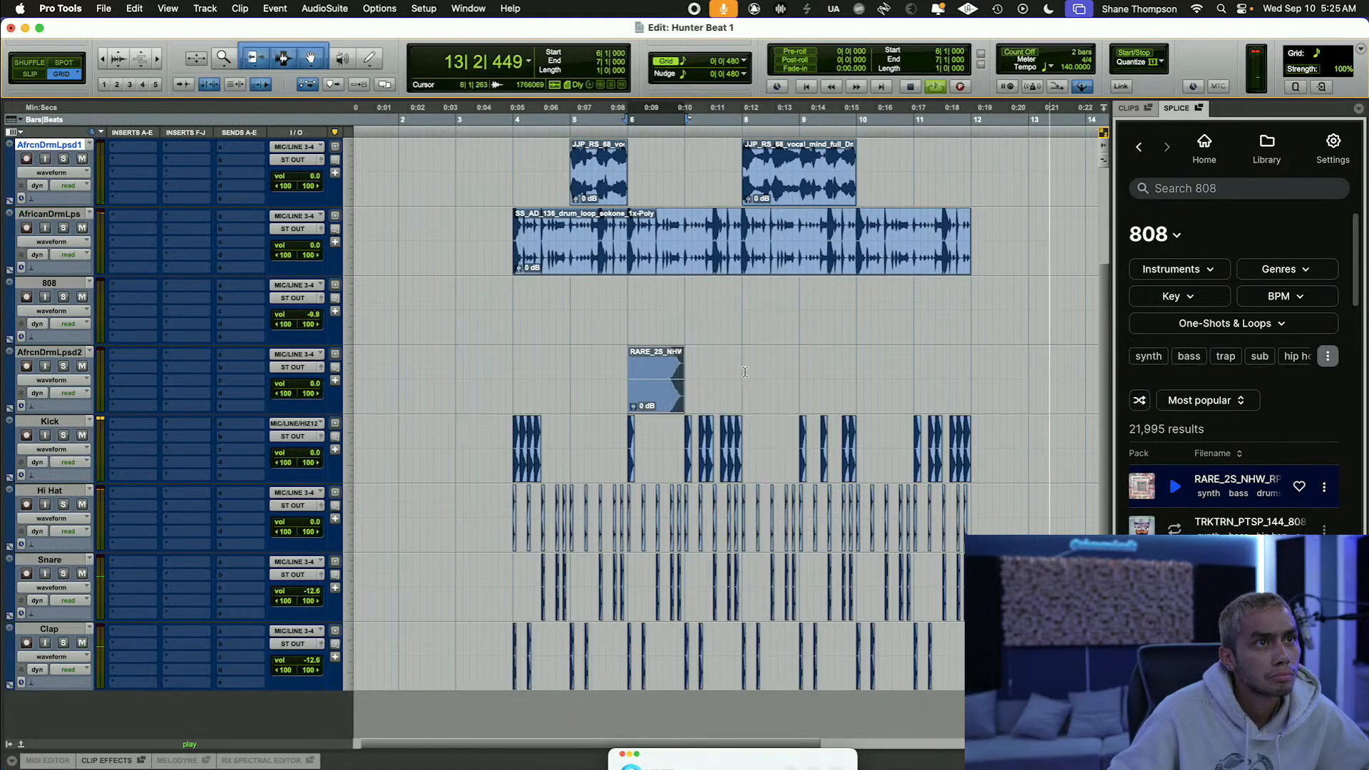
drag(744, 385, 790, 400)
right_click(790, 400)
click(795, 400)
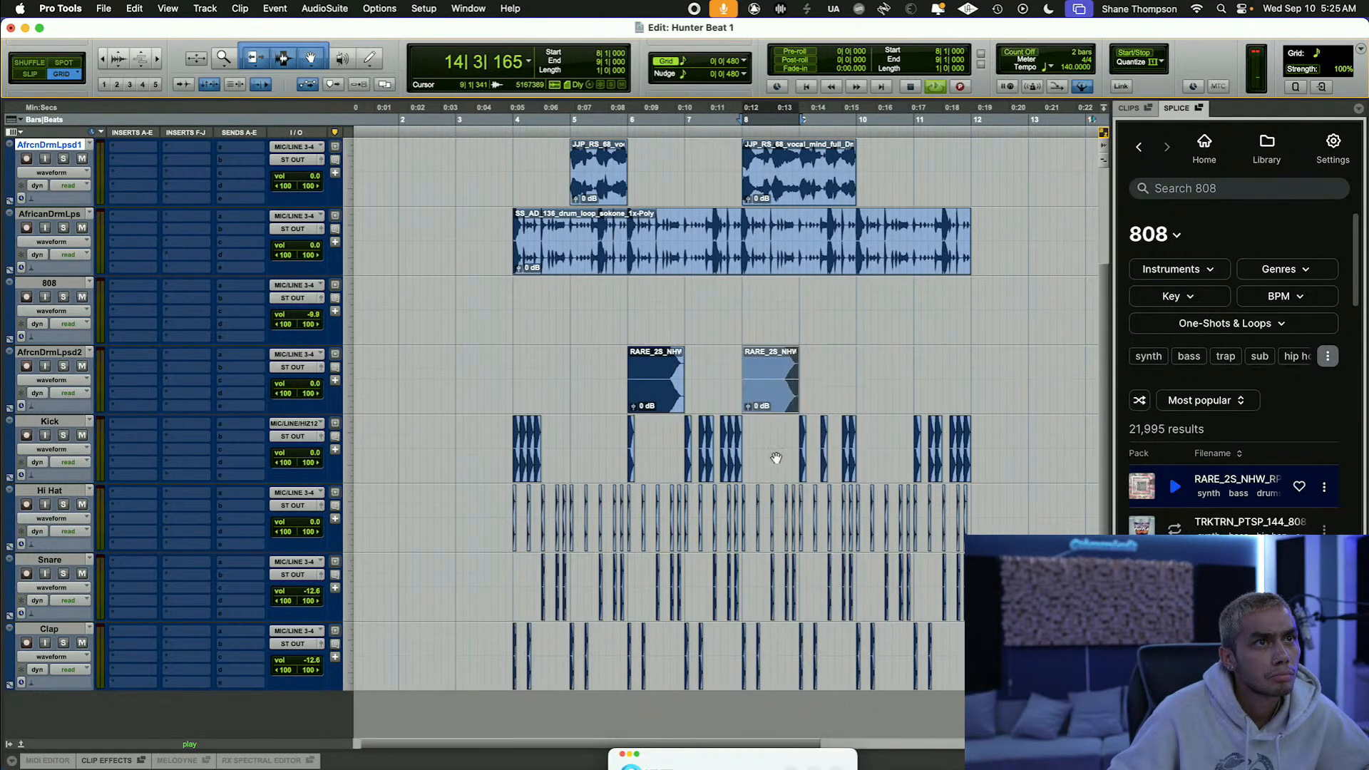
click(495, 113)
key(space)
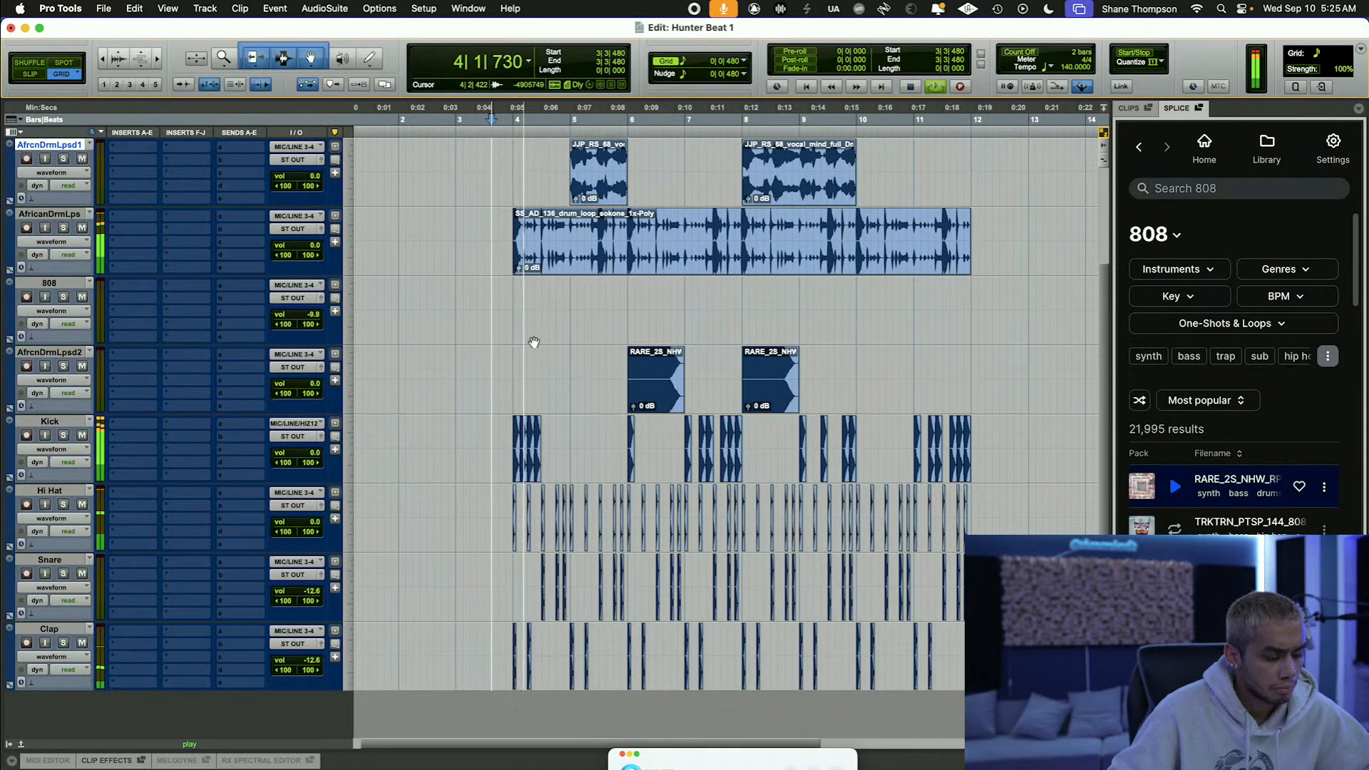
Step: Paste another copy of the one-bar 808 clip at the start of bar 10 on the AfrcnDrmLpsd2 track
key(super+bracketright)
scroll(533, 342, right, 10)
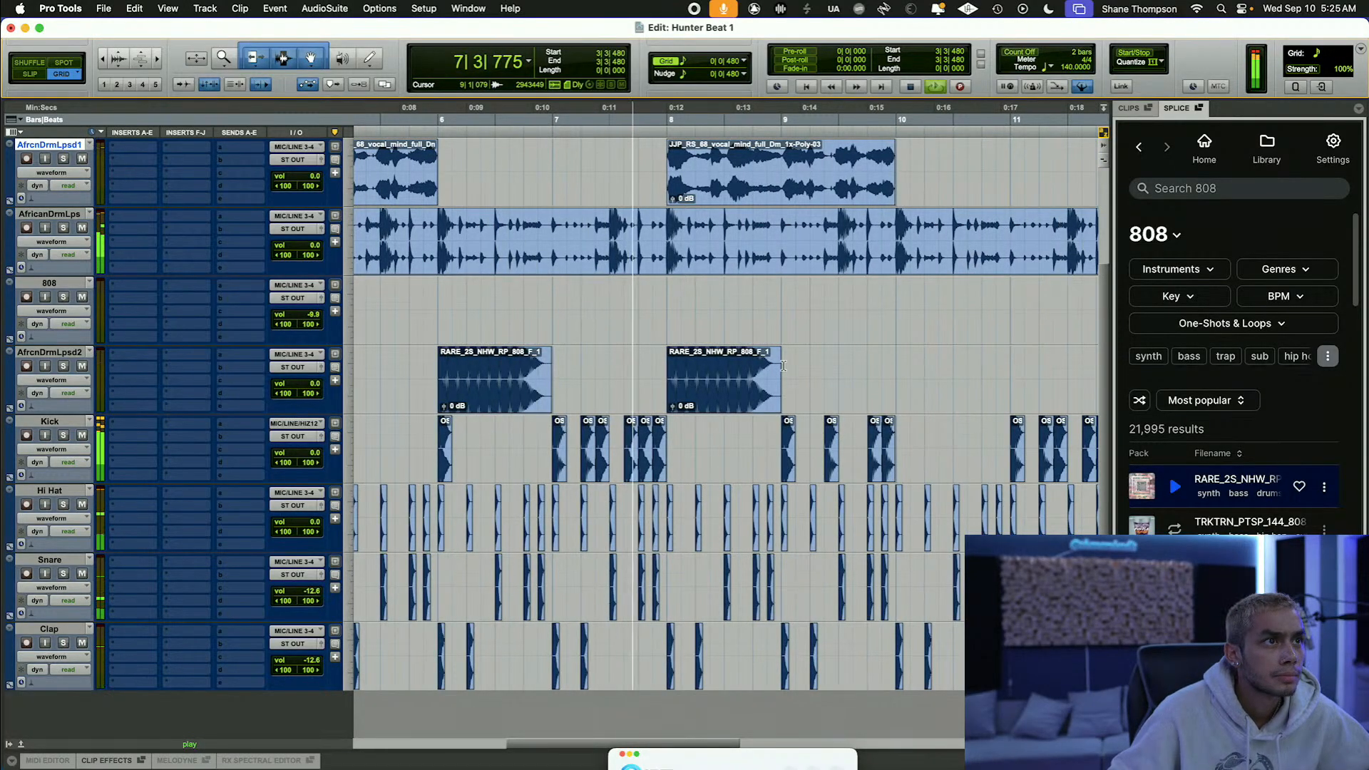
scroll(783, 366, right, 4)
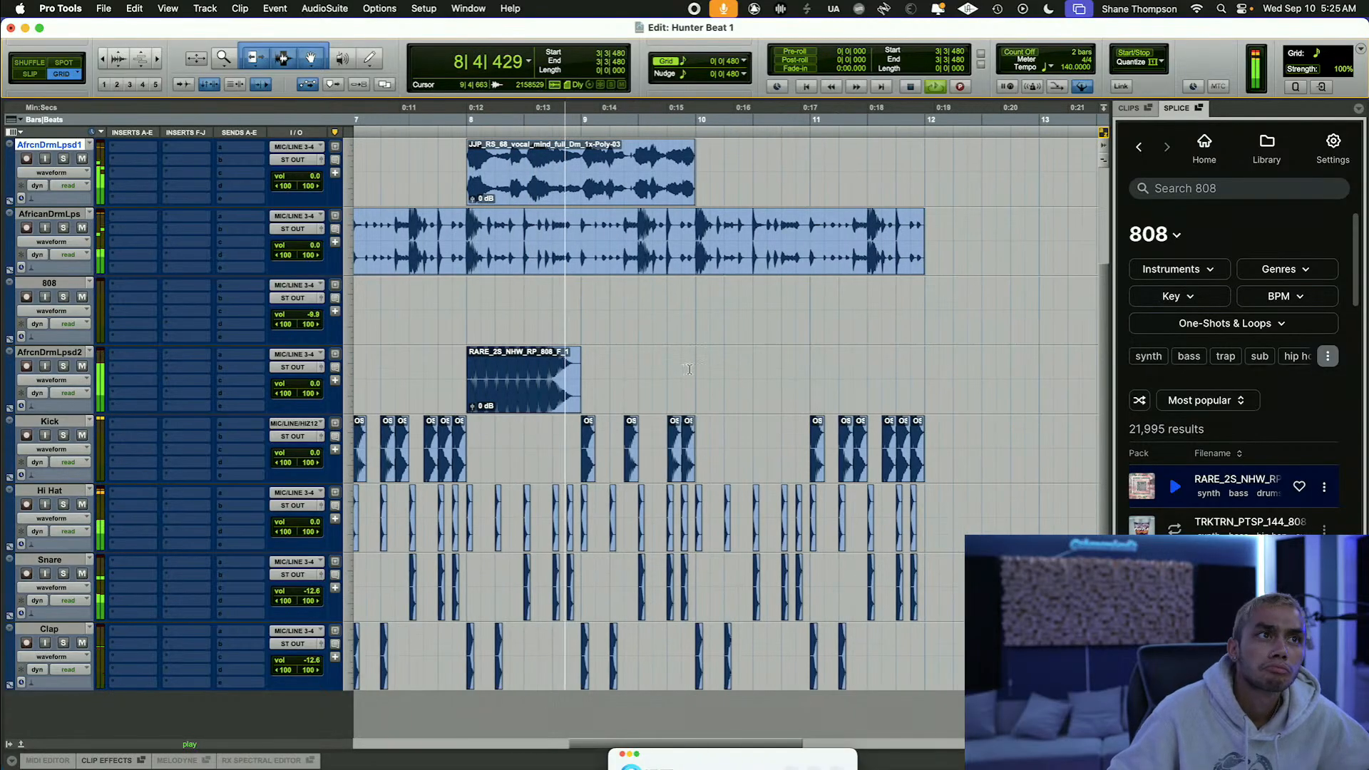
drag(701, 378, 802, 389)
right_click(802, 389)
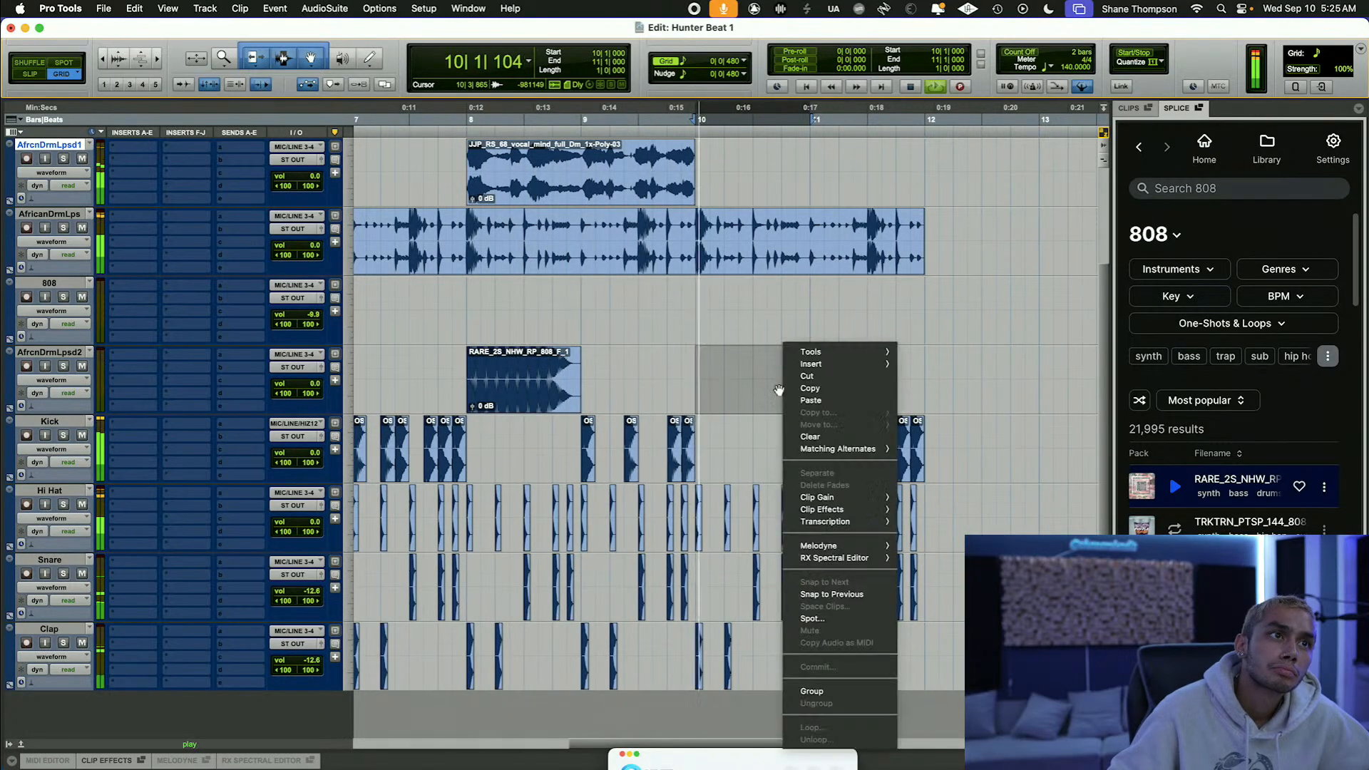
click(798, 404)
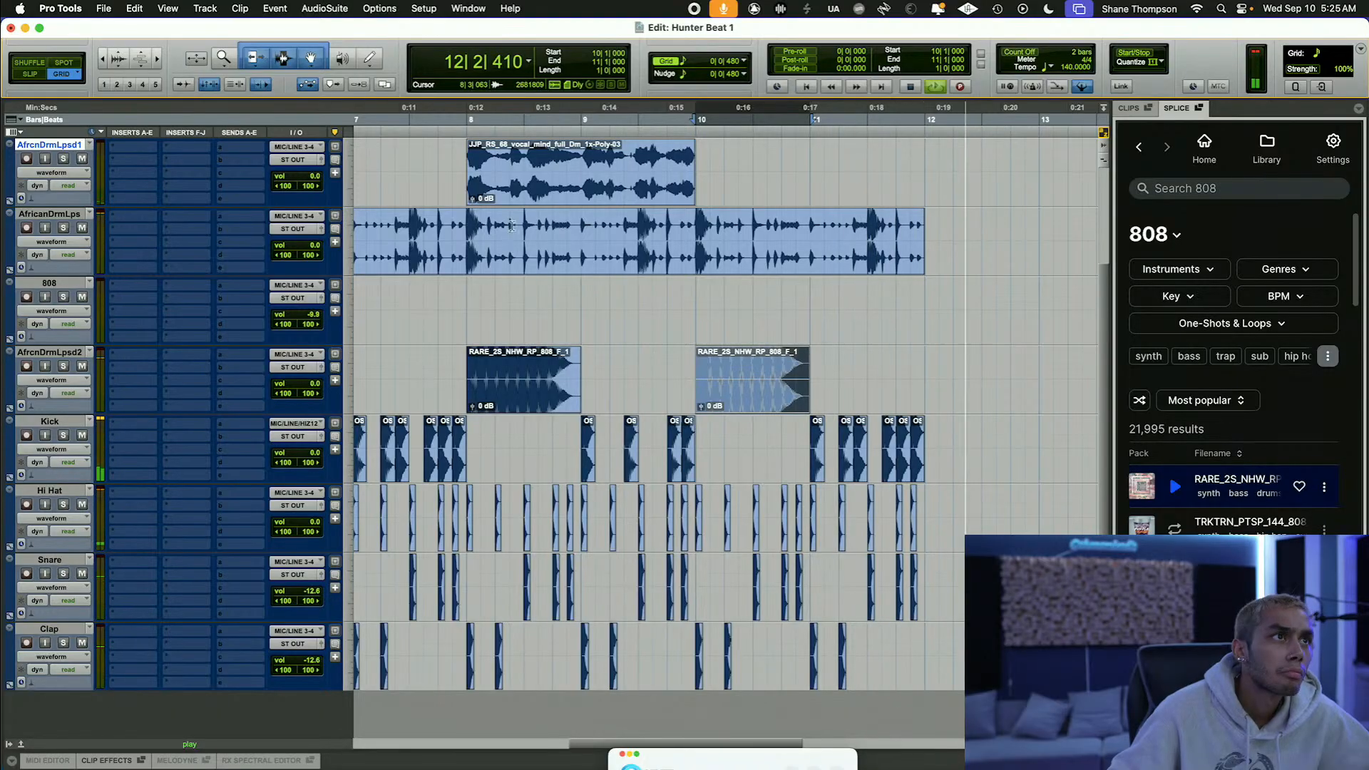
Step: Place an eighth-note 808 clip at the start of bar 11, directly after the one-bar 808 clip
scroll(642, 285, left, 10)
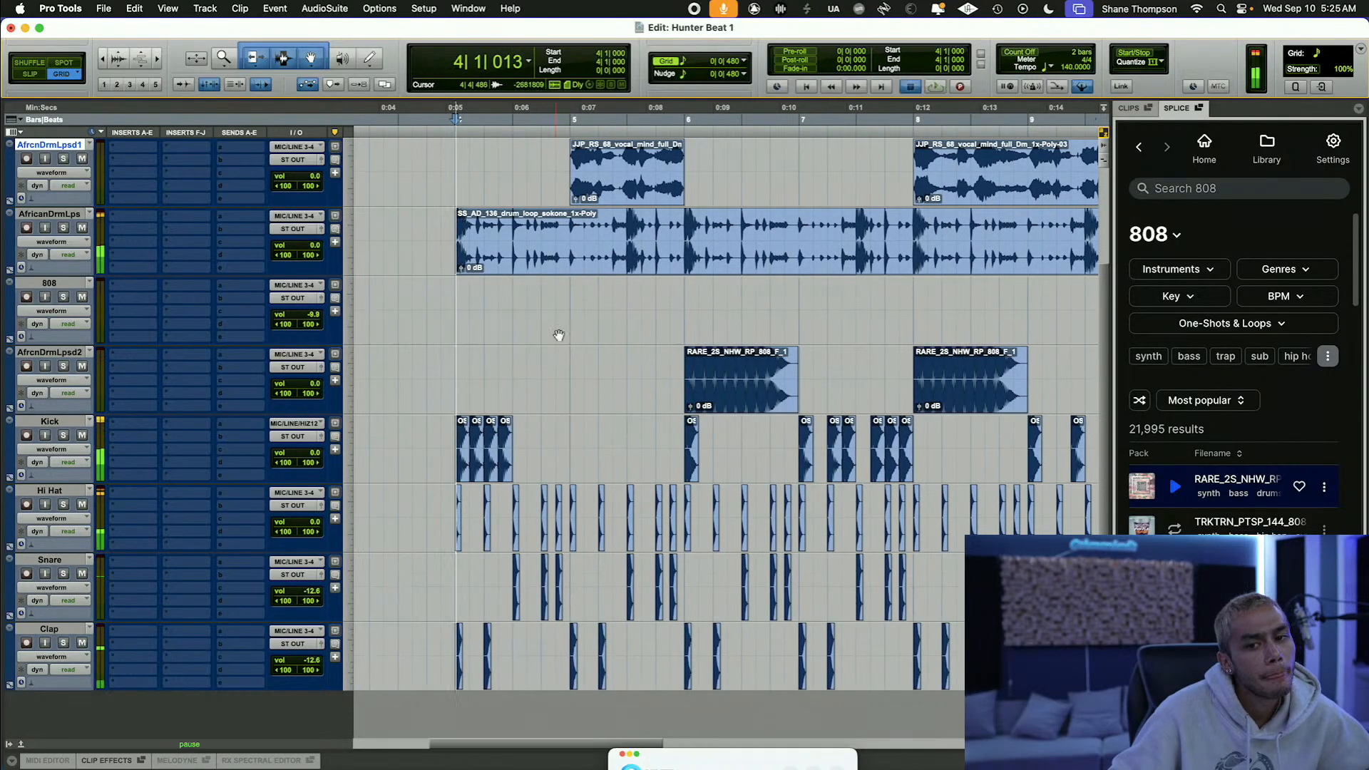
scroll(563, 342, right, 5)
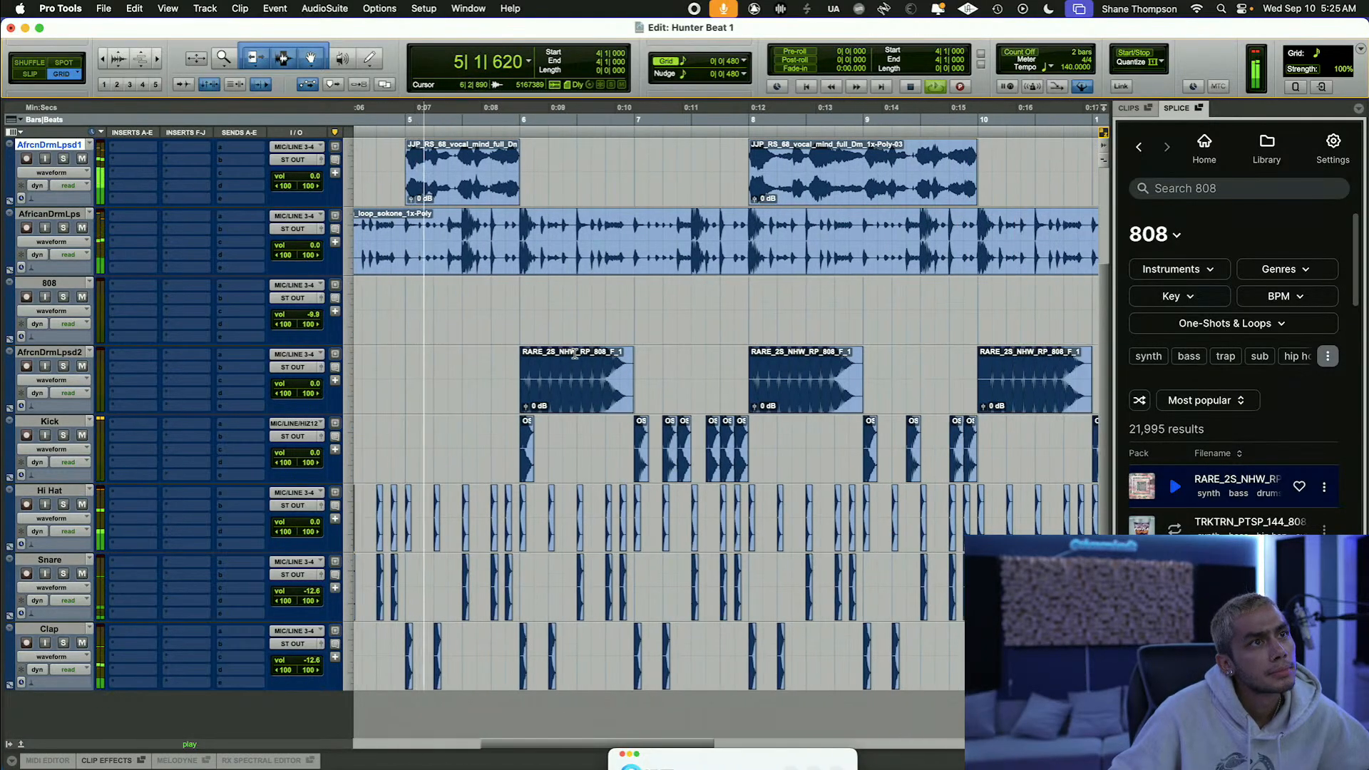
scroll(656, 378, right, 12)
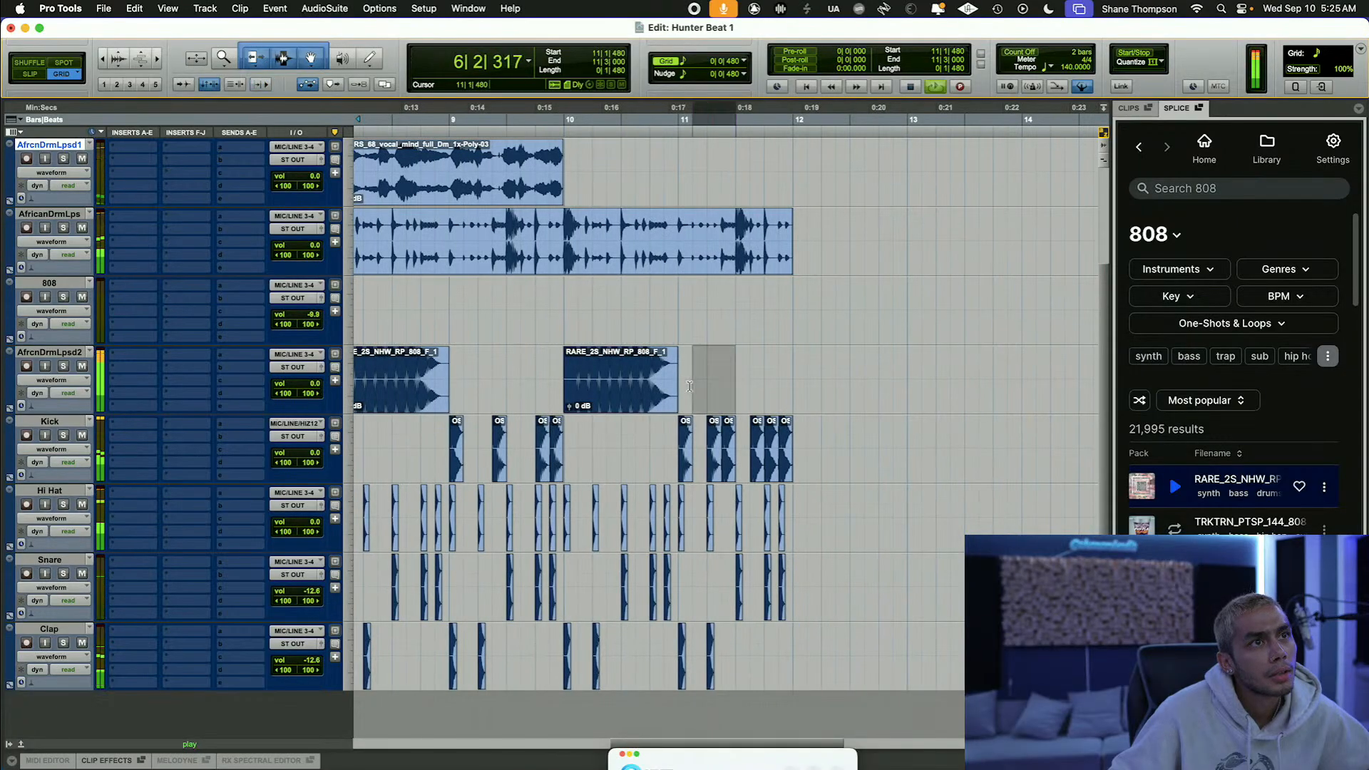
right_click(689, 390)
click(727, 406)
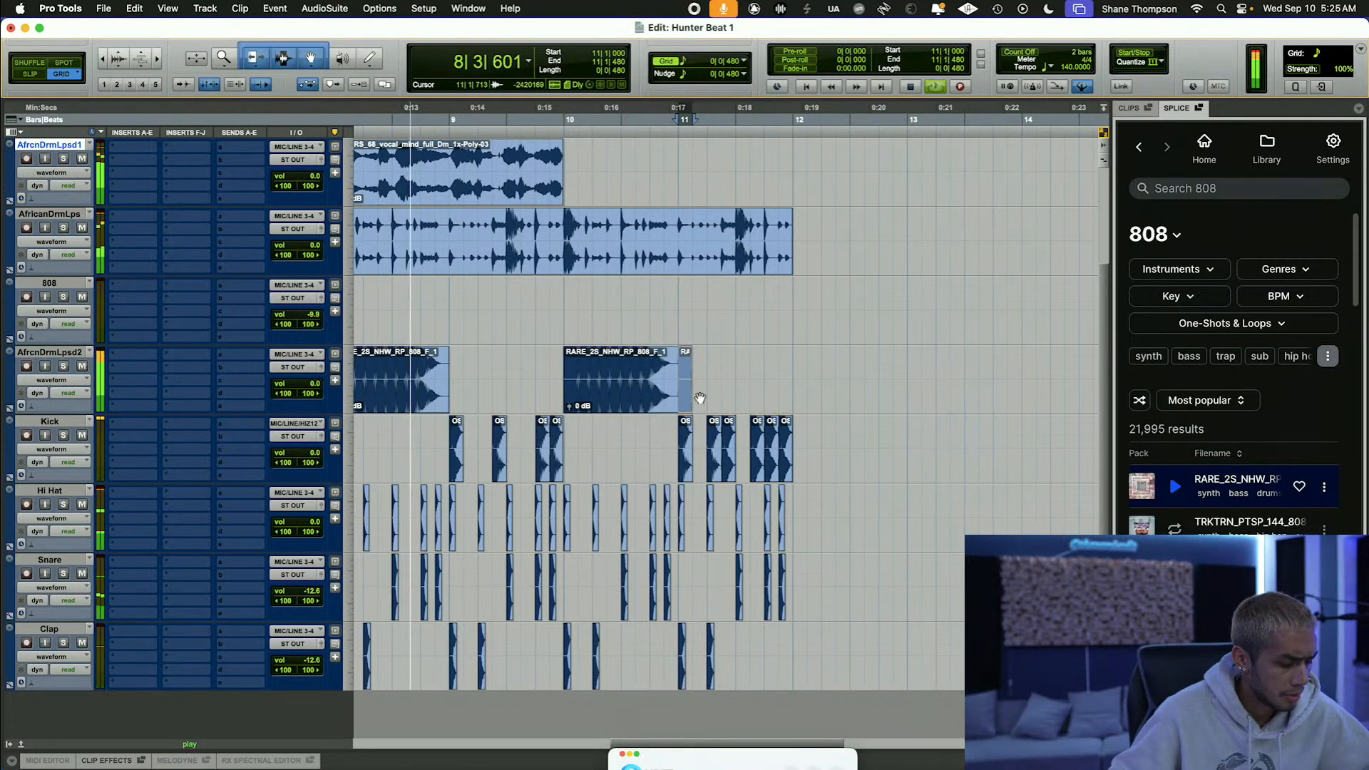
Step: Duplicate the short 808 clip seven times through bar 11 and delete the duplicates that have no kick beneath them
key(super+d)
key(super+d)
key(super+d)
key(super+d)
key(super+d)
key(super+d)
key(super+d)
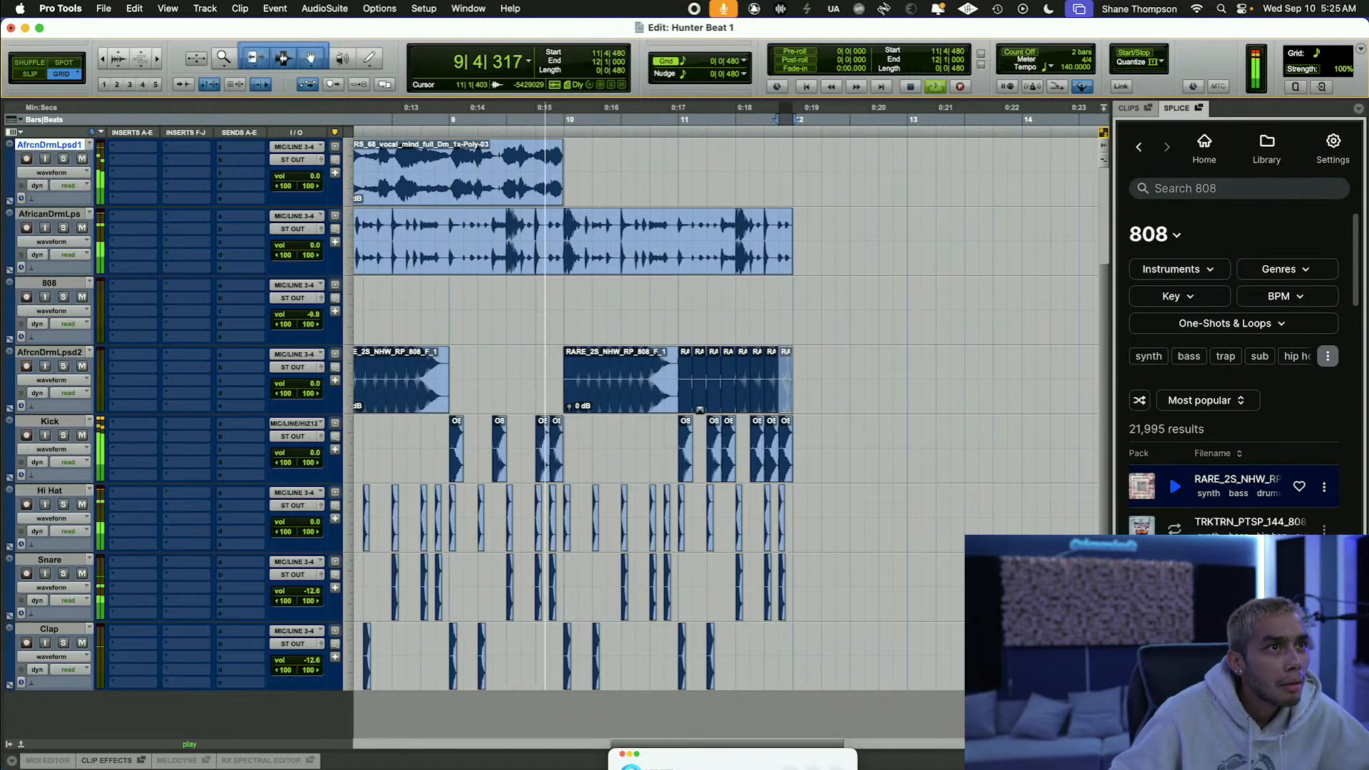
click(703, 410)
key(Delete)
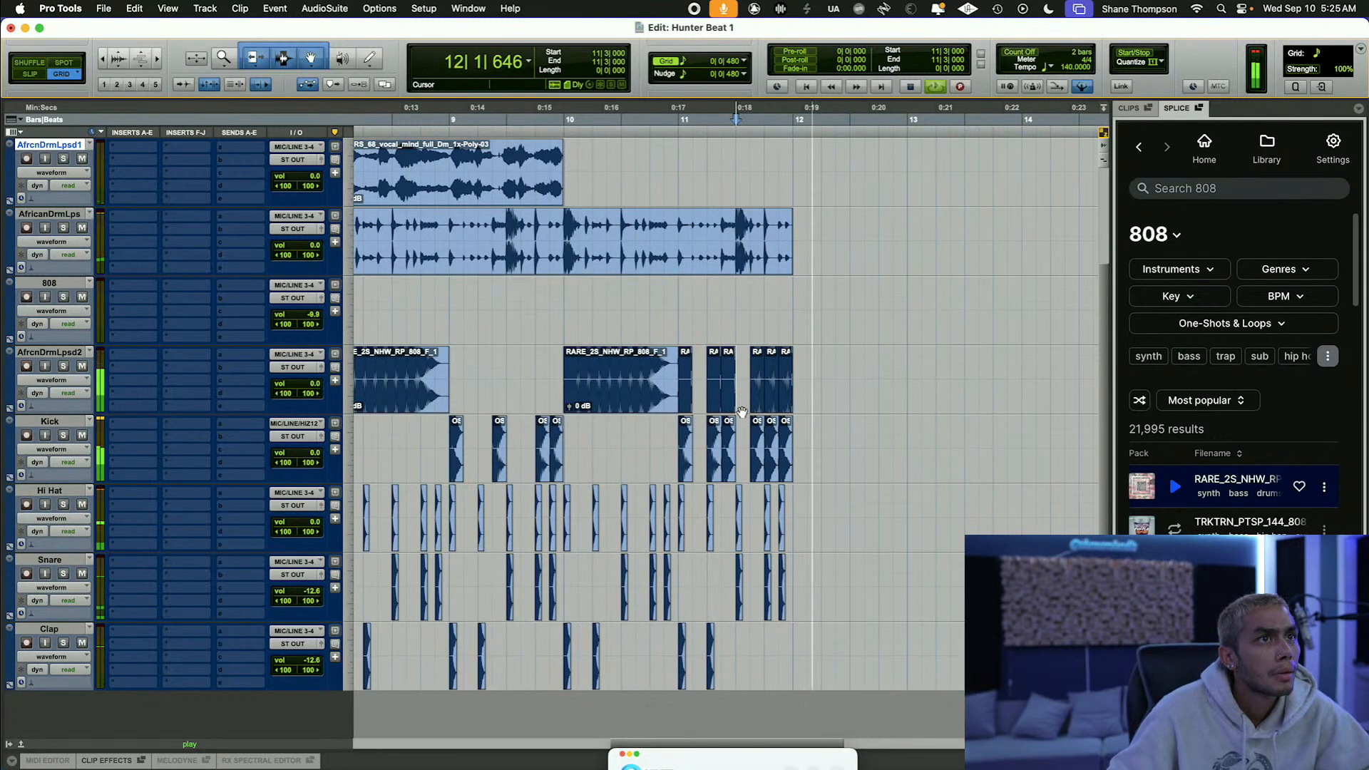
Step: Play the whole arrangement from beat 2 of bar 3 to hear the 808 pattern against the drums and vocals
key(super+bracketleft)
key(super+bracketleft)
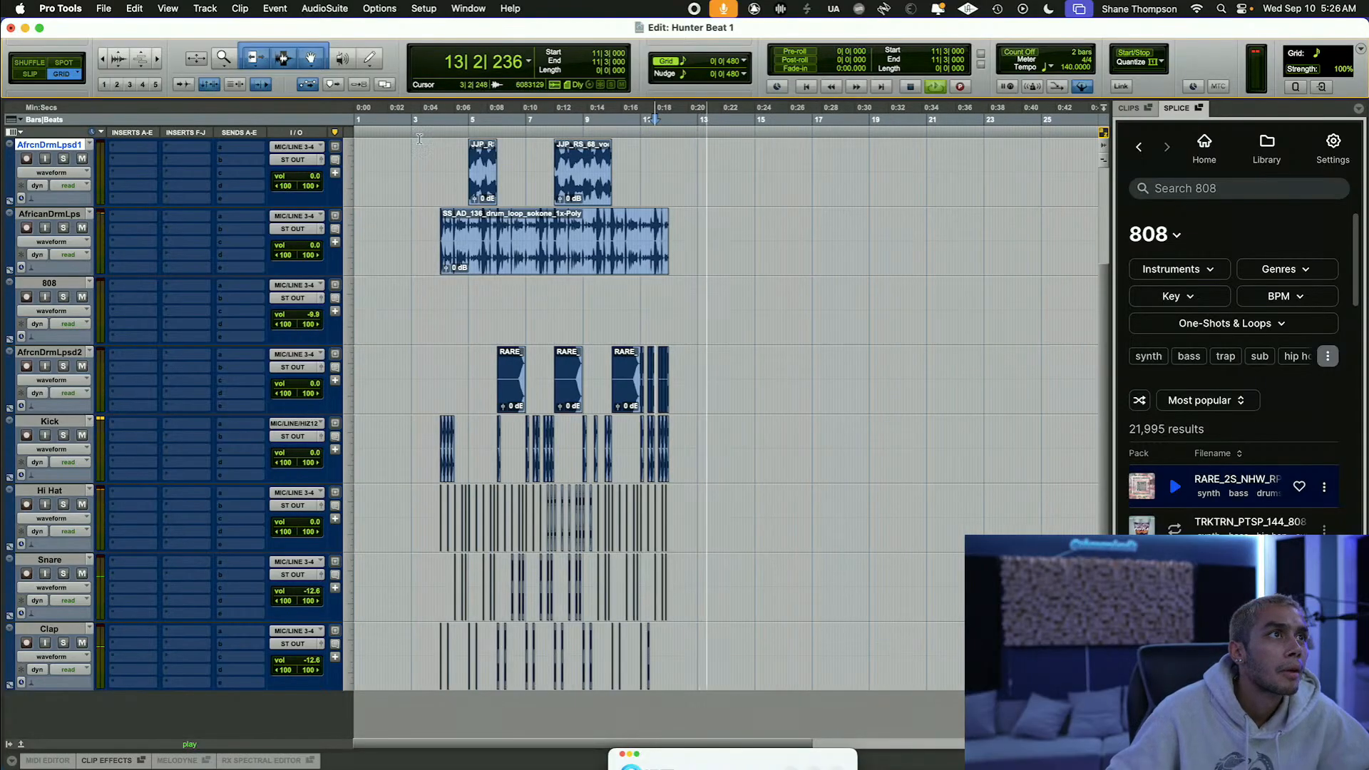
click(418, 122)
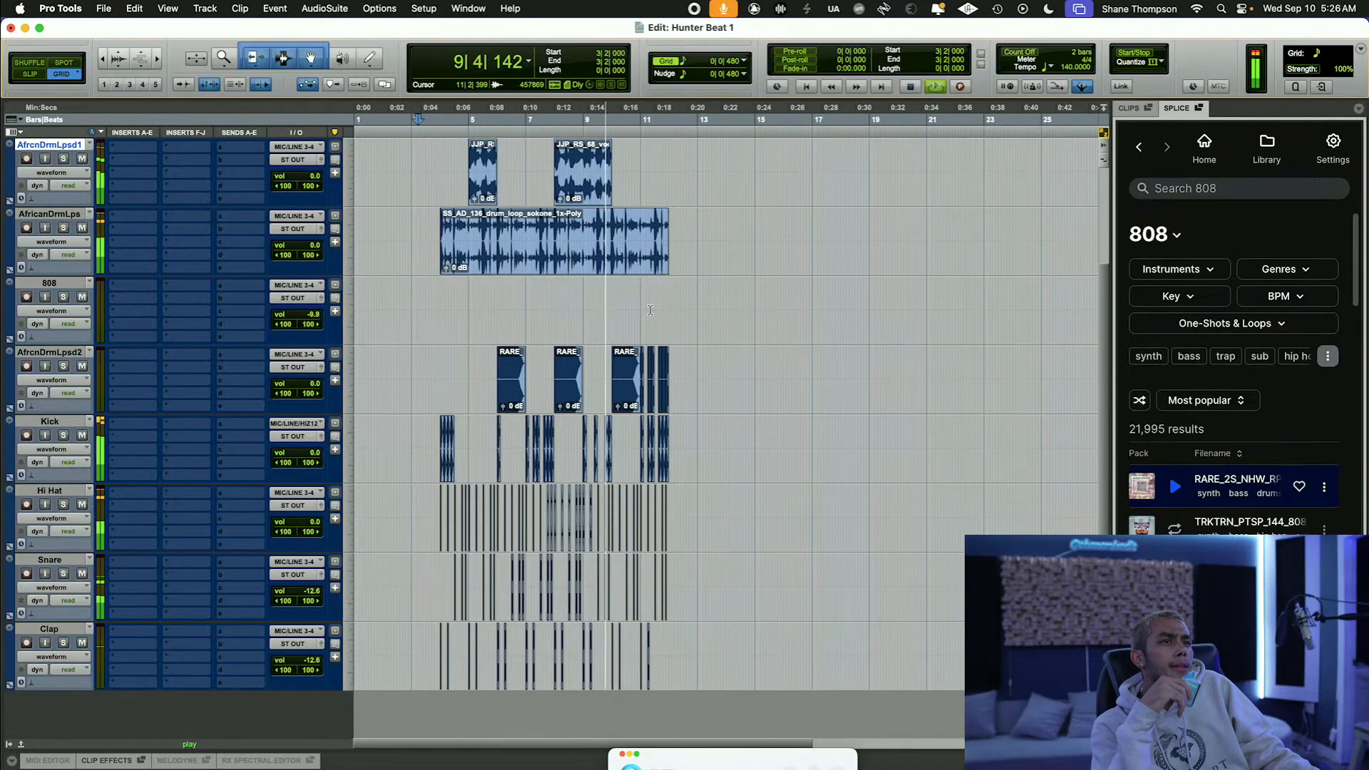
Step: Copy the first beat of the 808 clip at bar 8 onto beats 3 and 4 of bar 7
key(t)
key(t)
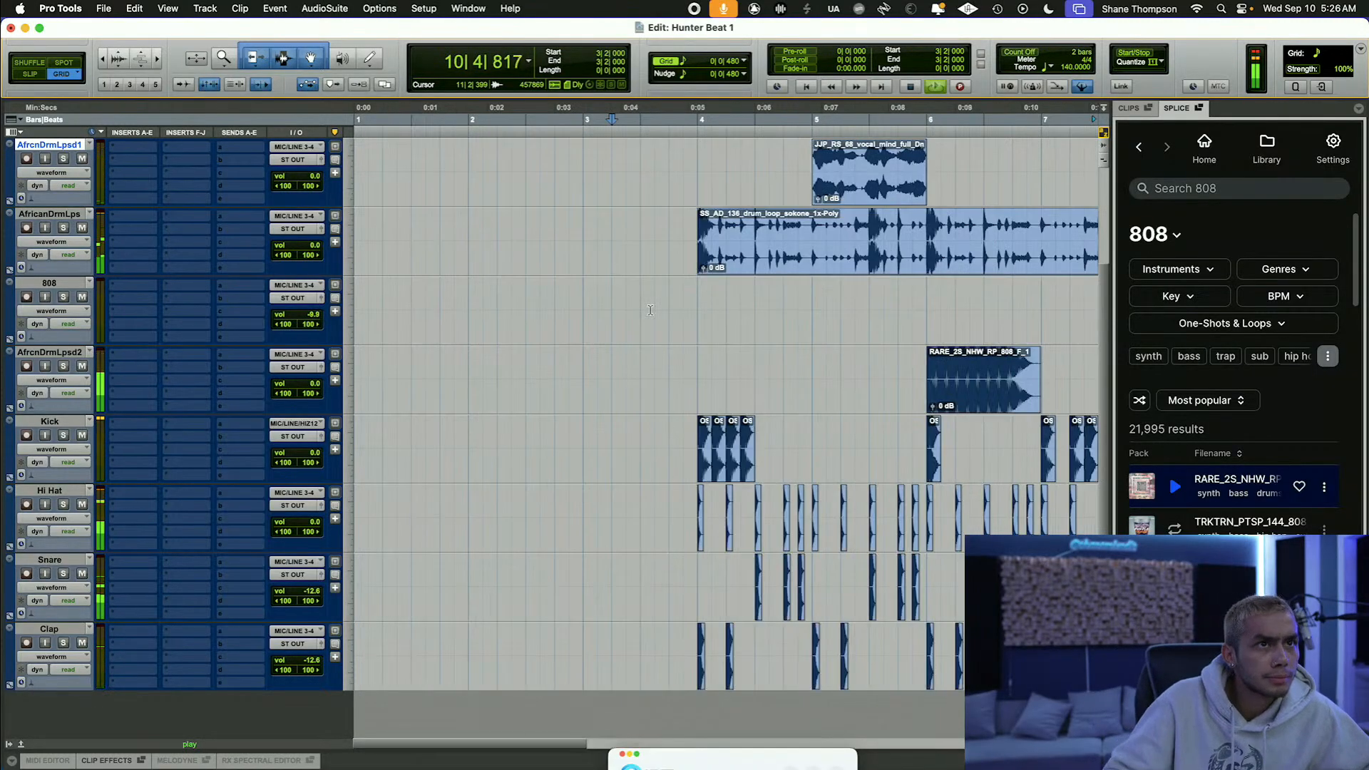
scroll(636, 284, right, 5)
scroll(636, 284, right, 6)
scroll(636, 284, left, 5)
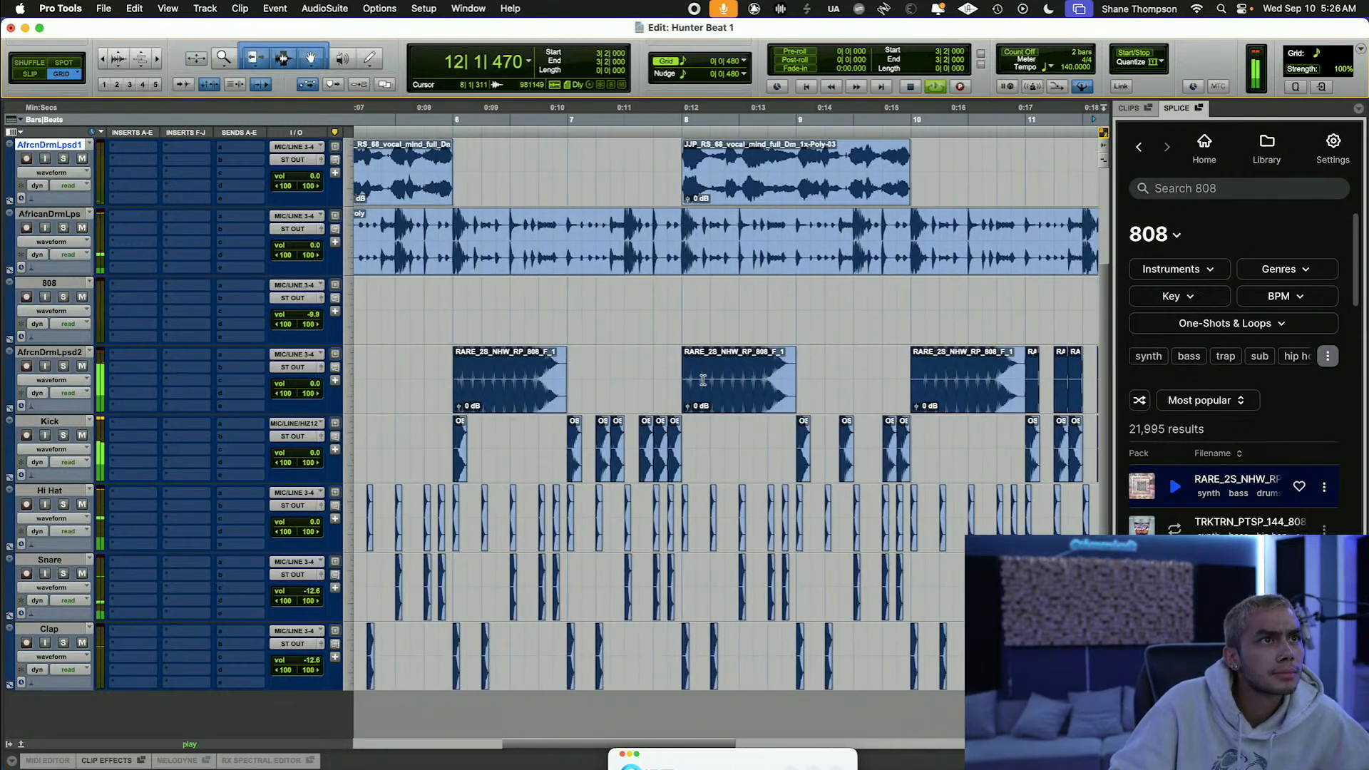
drag(704, 372, 715, 378)
right_click(714, 378)
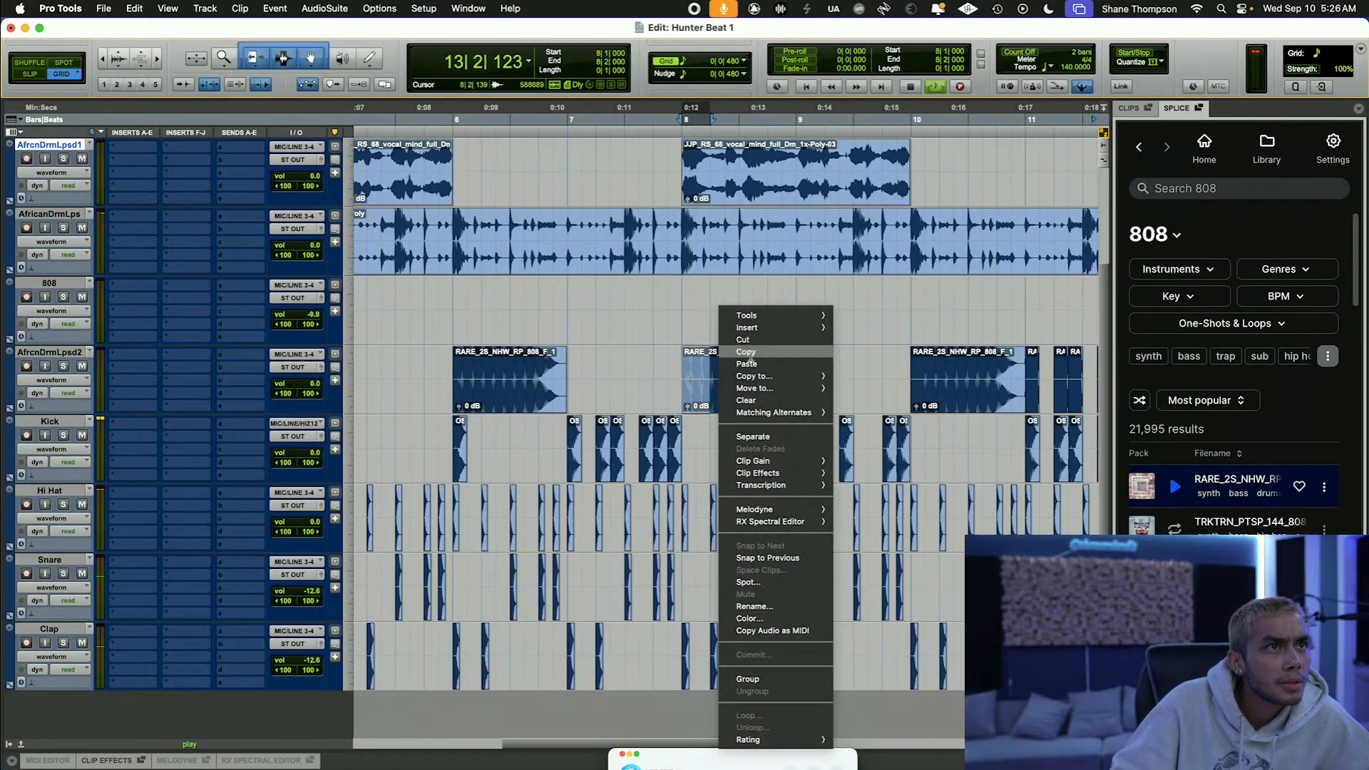
click(747, 353)
drag(633, 365, 650, 370)
right_click(650, 371)
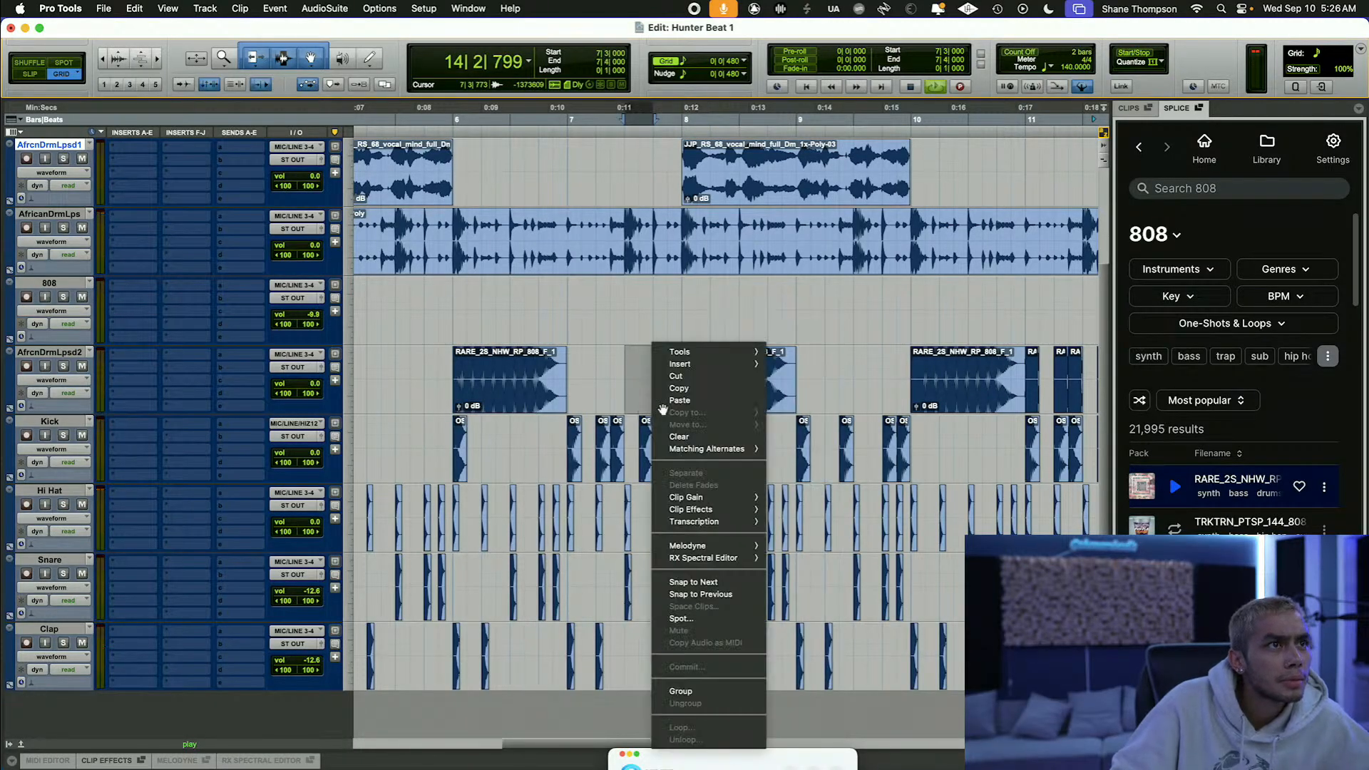
click(673, 400)
key(r)
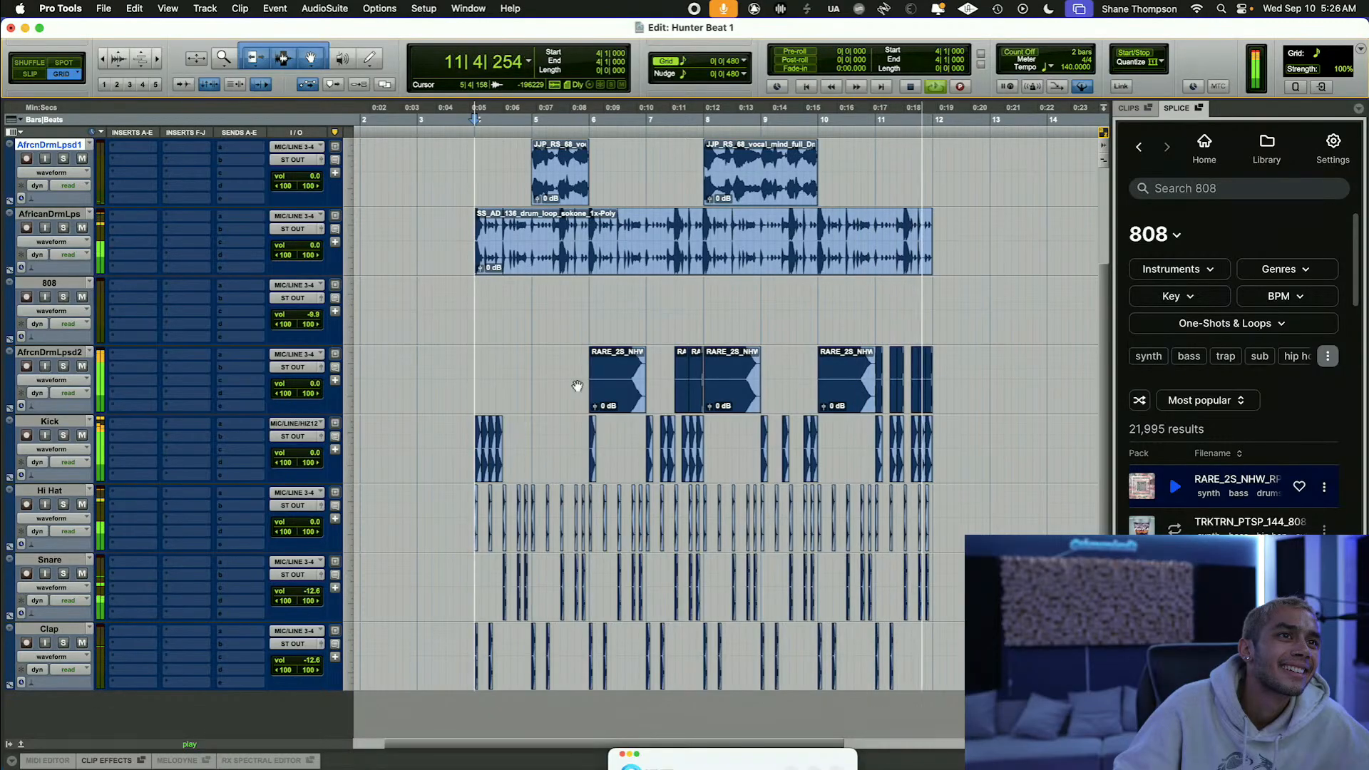
Step: Move all the RARE 808 clips from AfrcnDrmLpsd2 onto the 808 track and delete the emptied AfrcnDrmLpsd2 track
scroll(579, 386, up, 4)
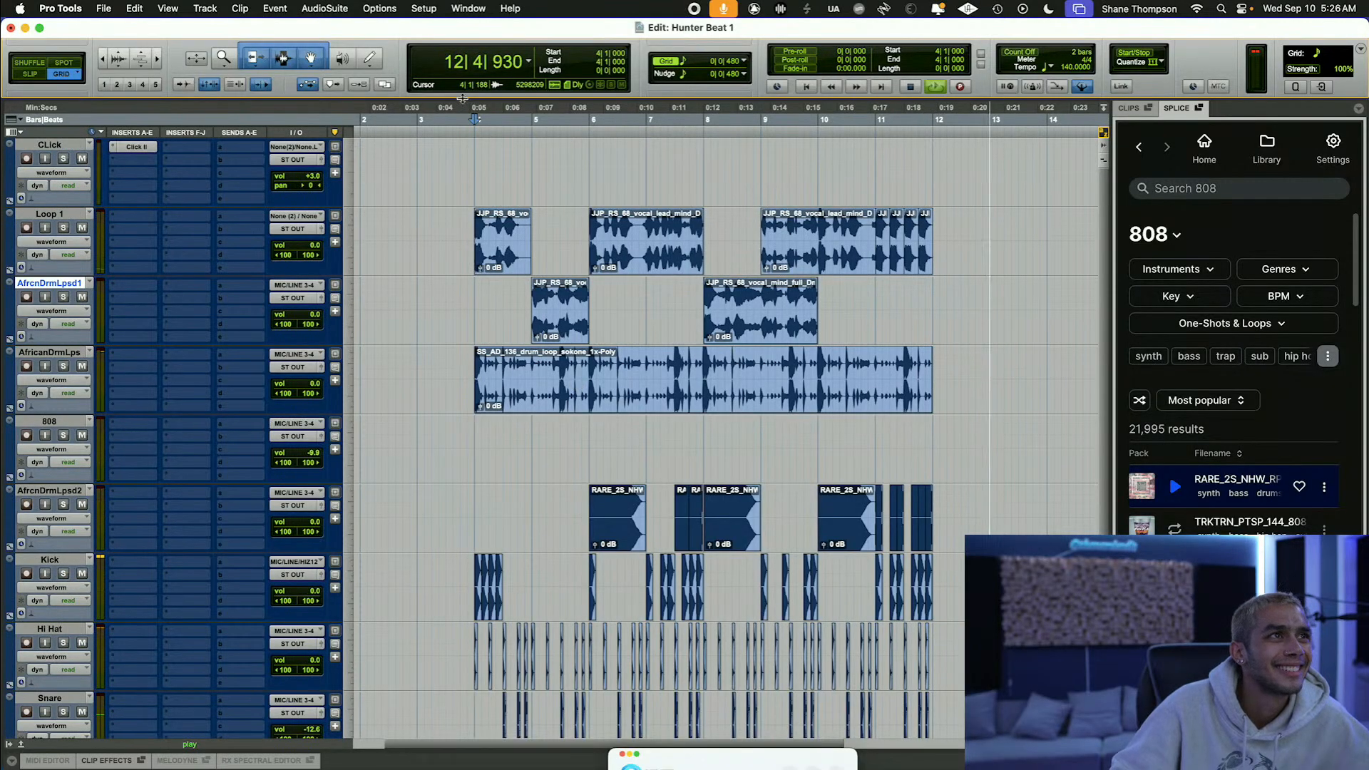
drag(474, 207, 904, 207)
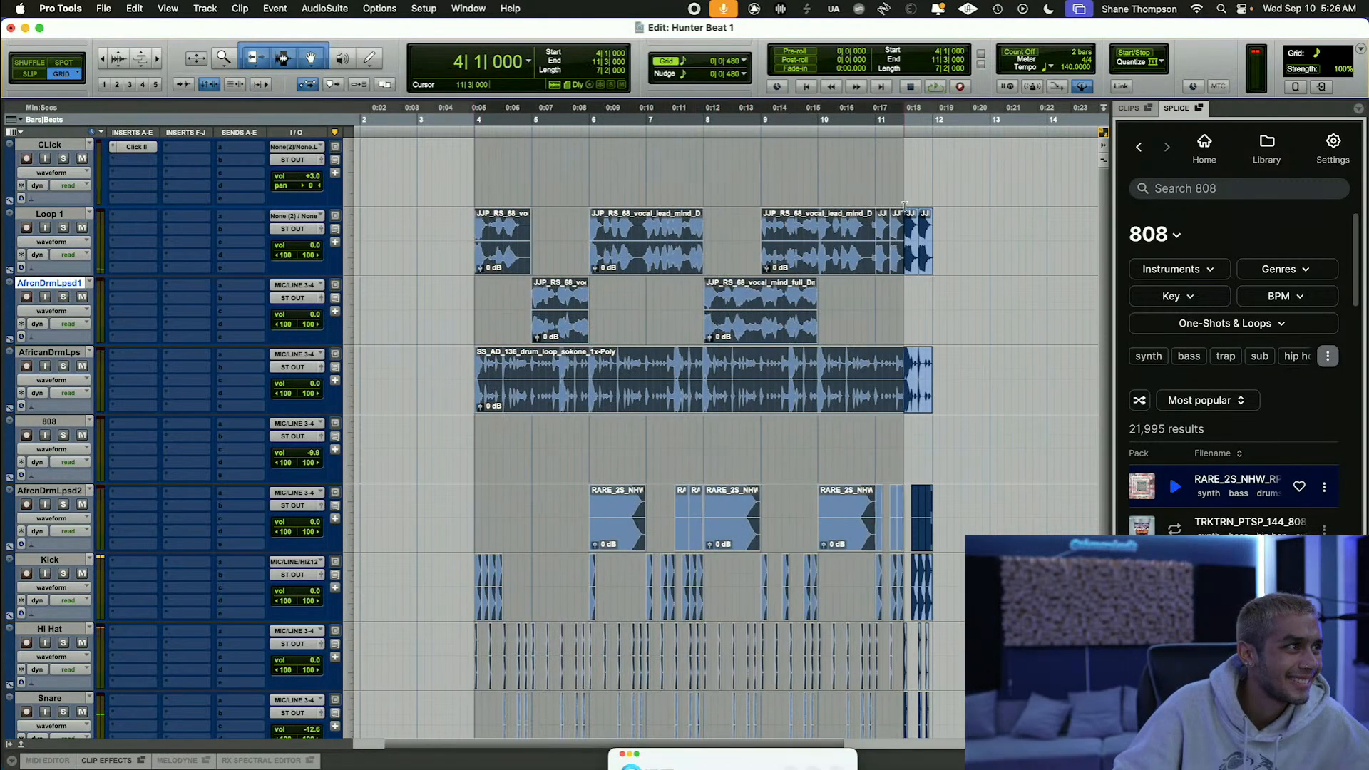
key(space)
drag(946, 528, 619, 452)
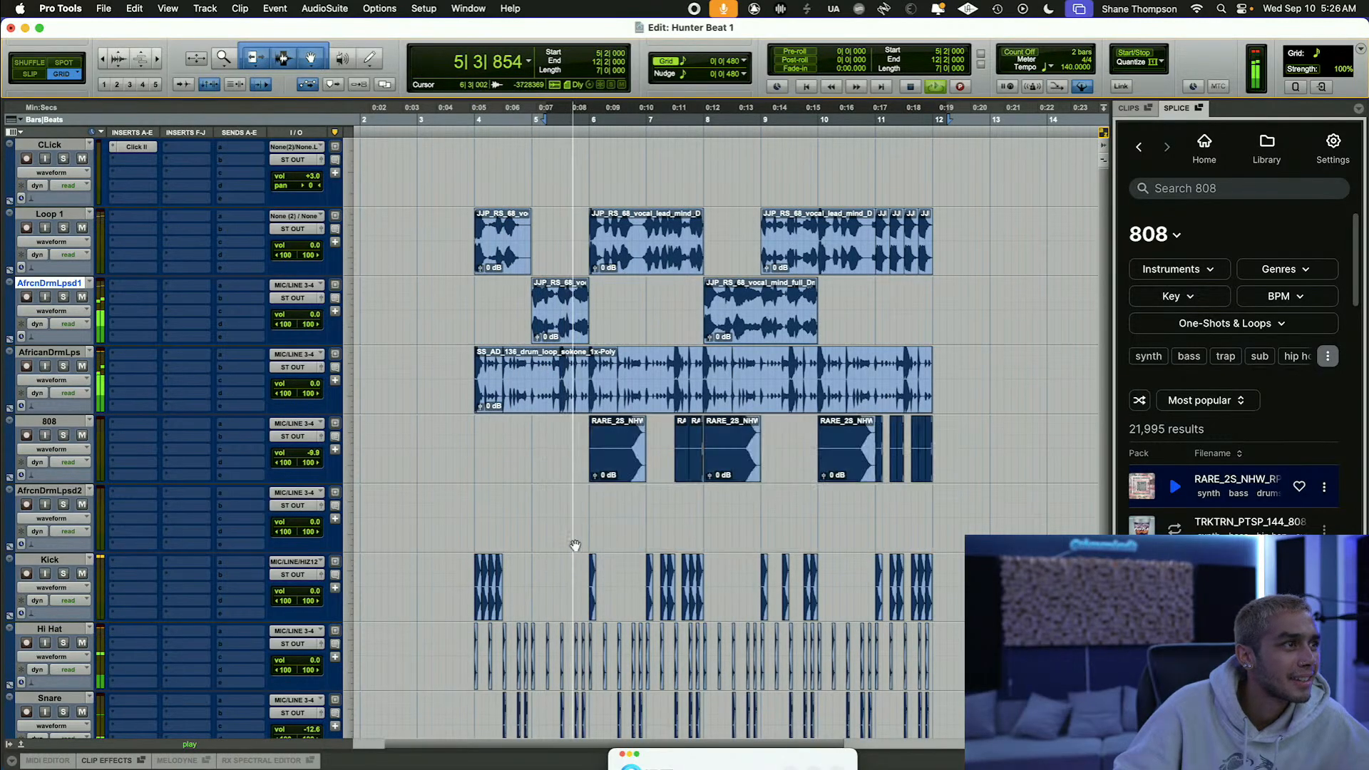
right_click(82, 494)
click(115, 442)
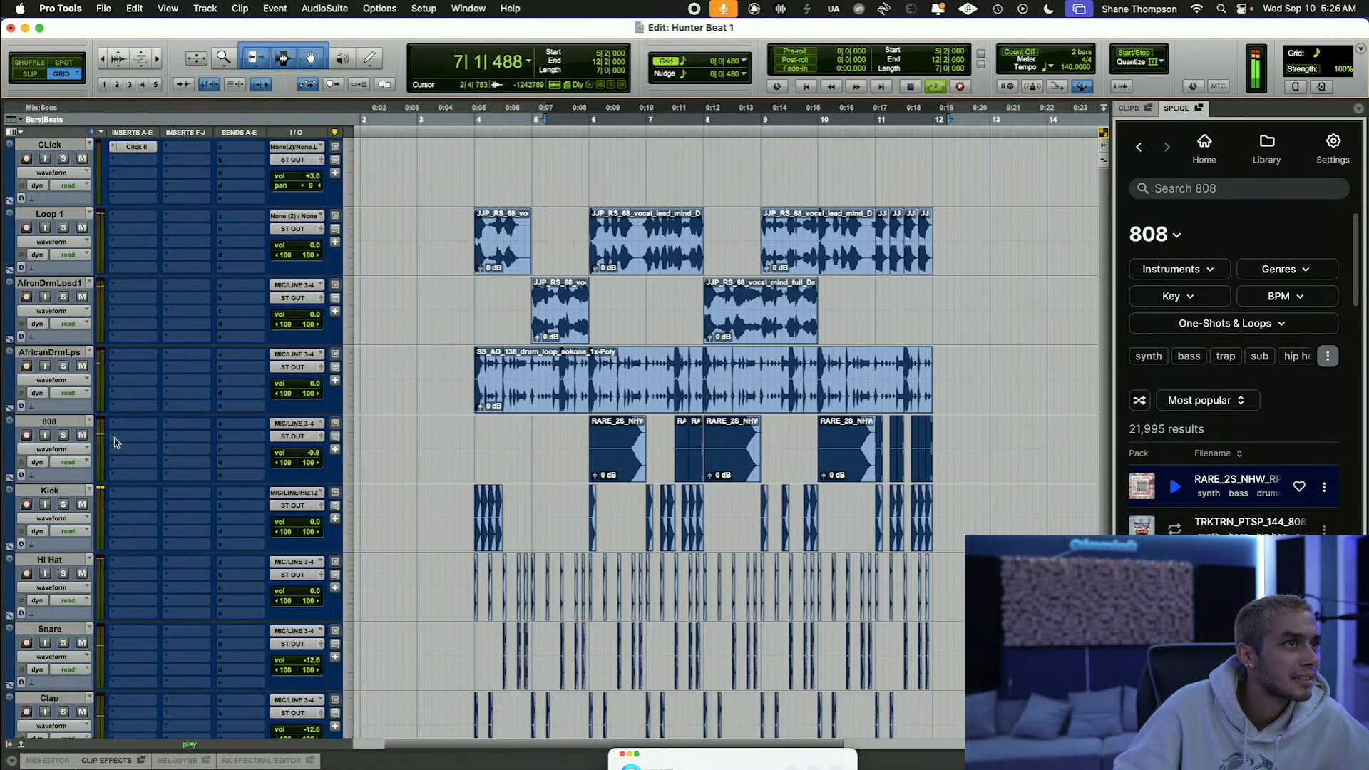
Step: Duplicate the Clap track once, without its playlists, inserting the new track after it
scroll(373, 482, down, 3)
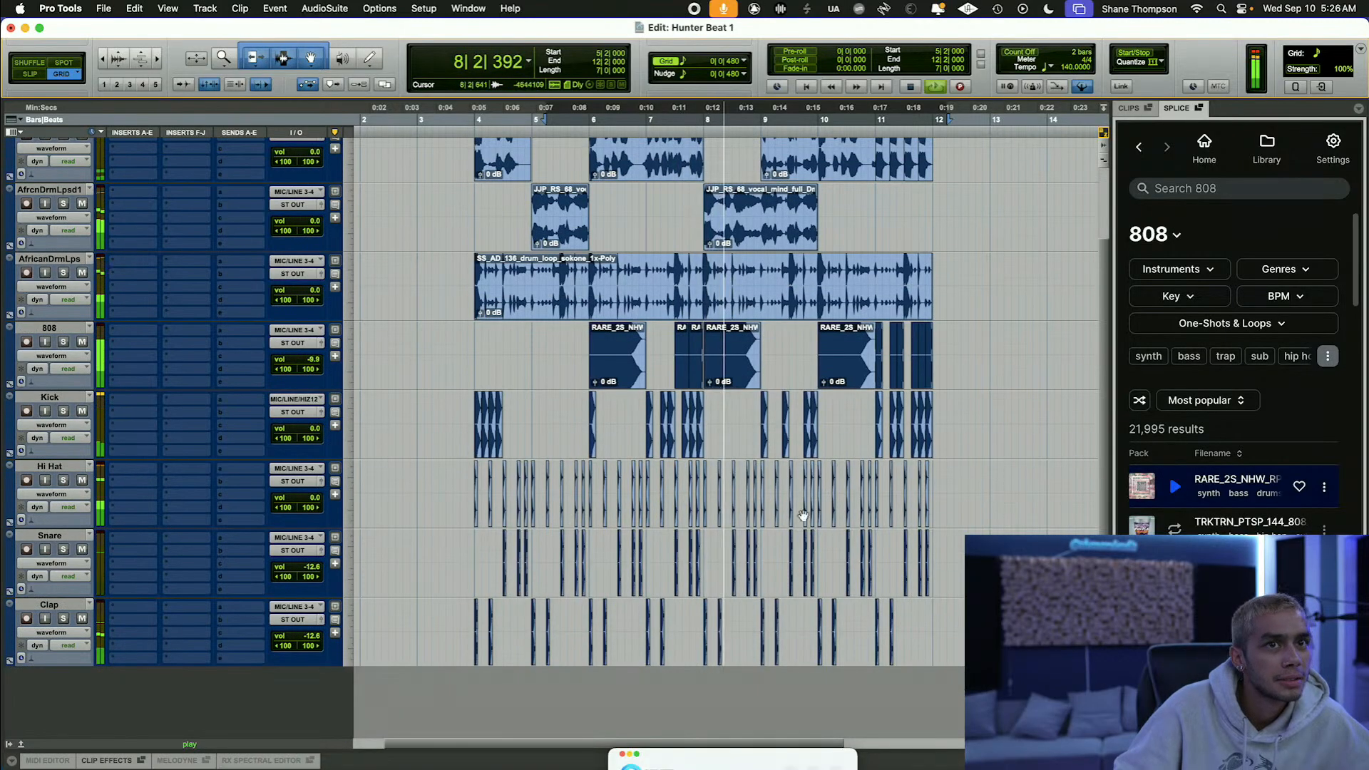
right_click(39, 611)
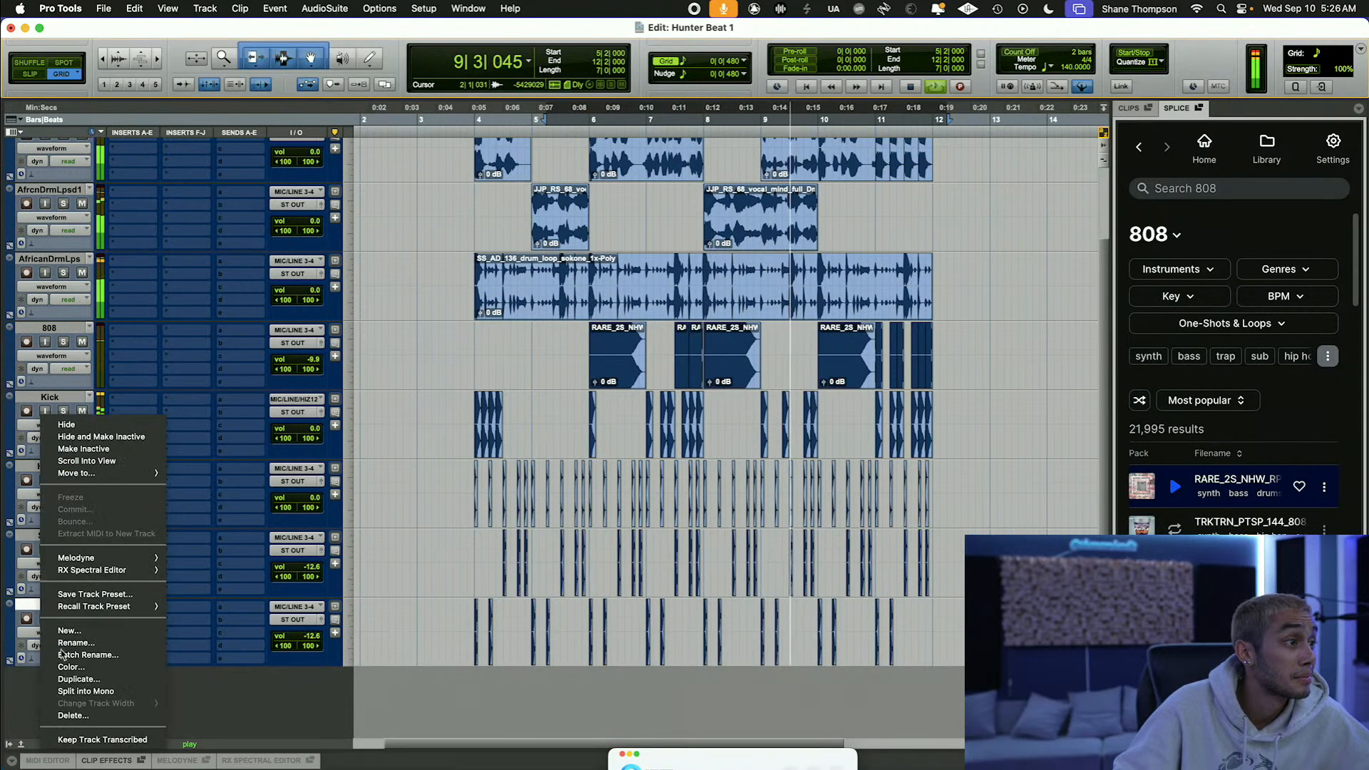
click(78, 678)
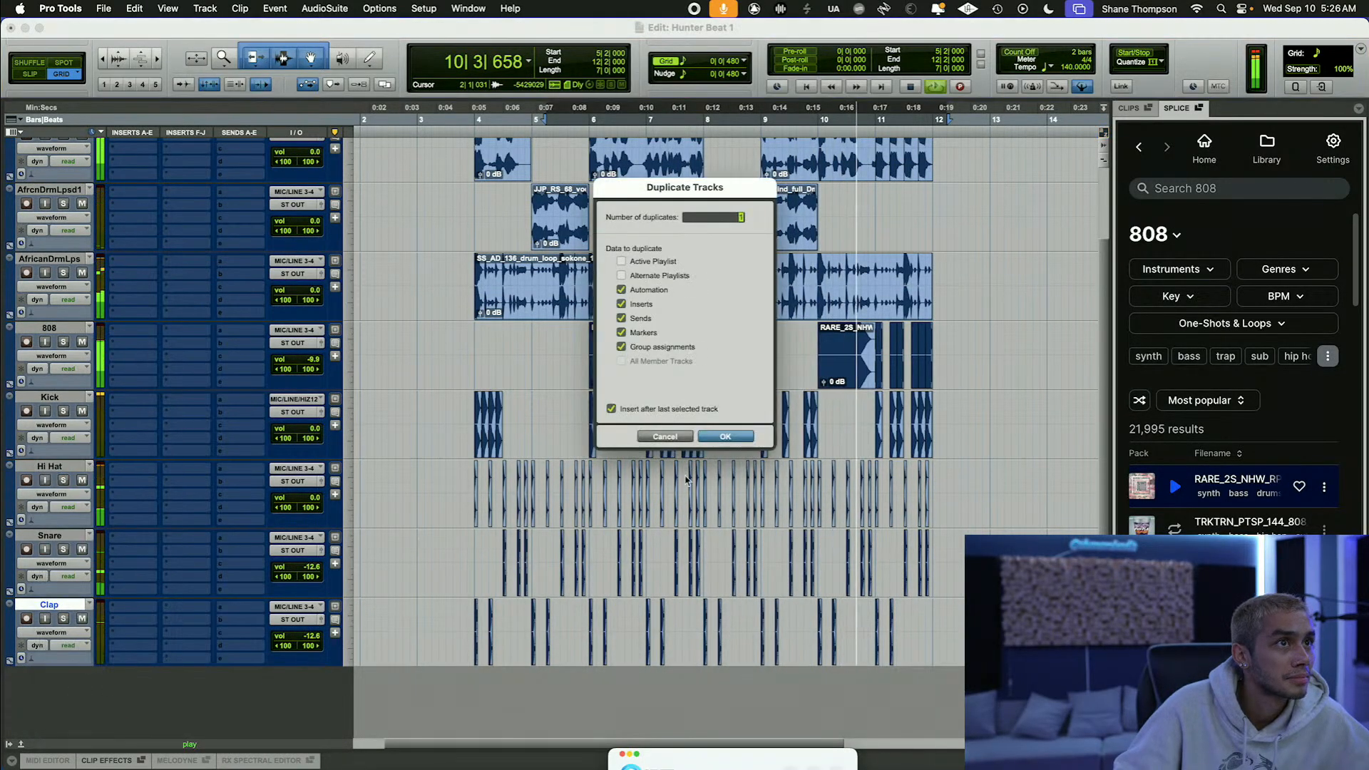
click(736, 438)
Step: Search the 808 samples for "trap rim" and preview the first BULLYFINGER results with session playback stopped
click(1248, 188)
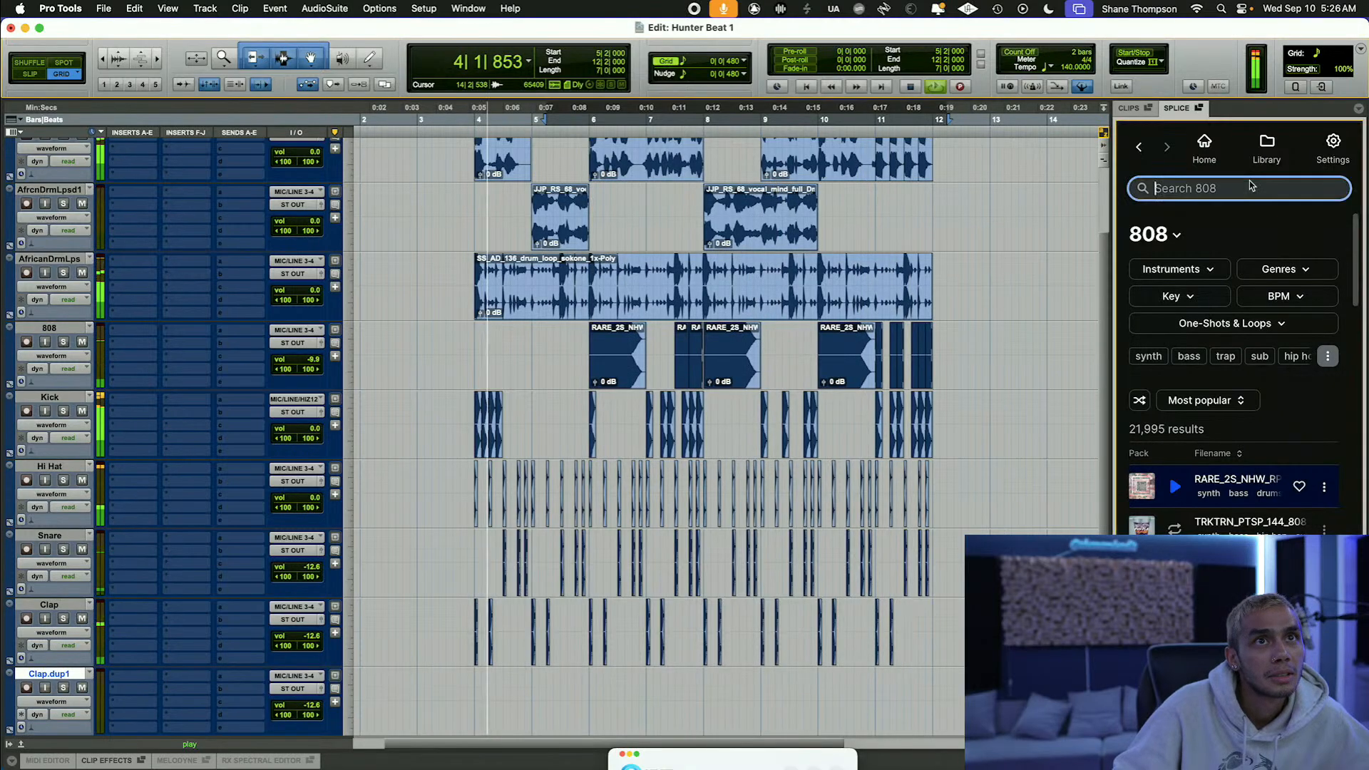
text(tra)
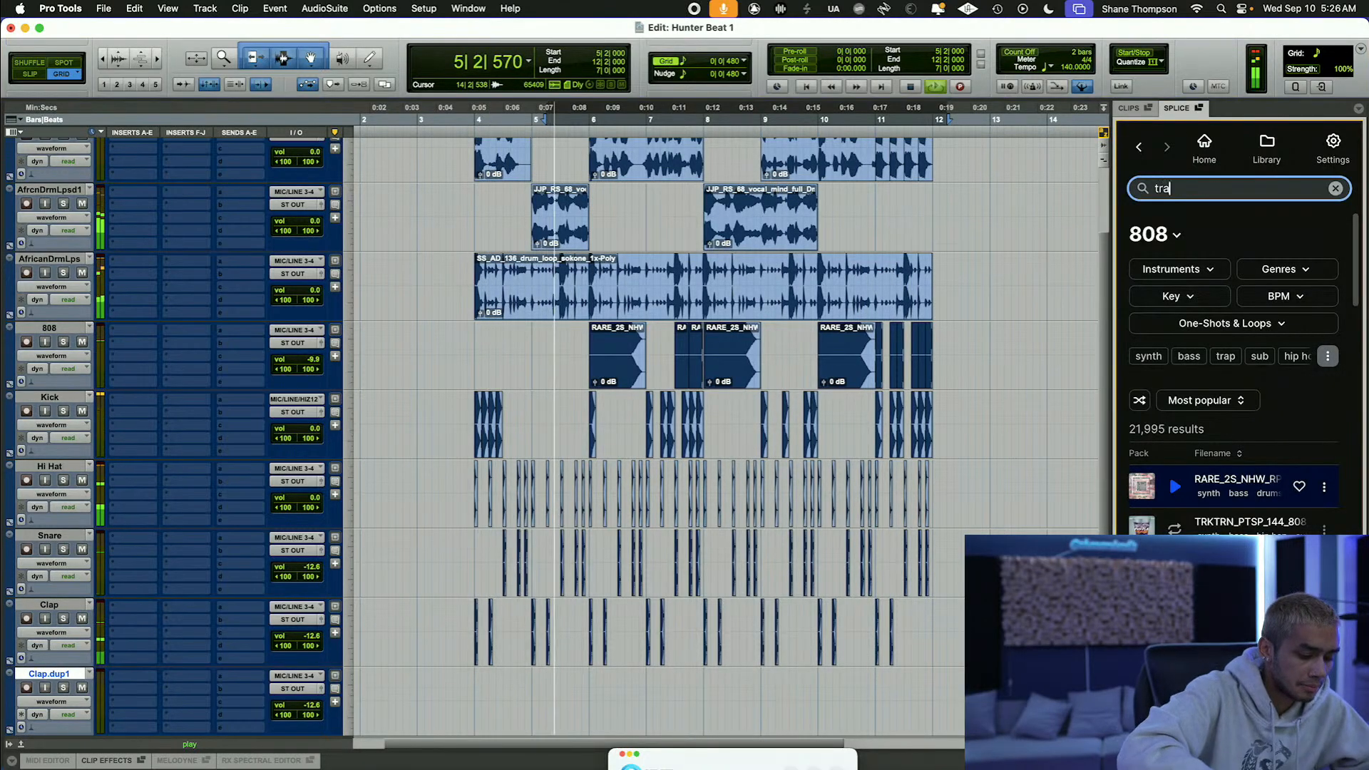
text(p rim)
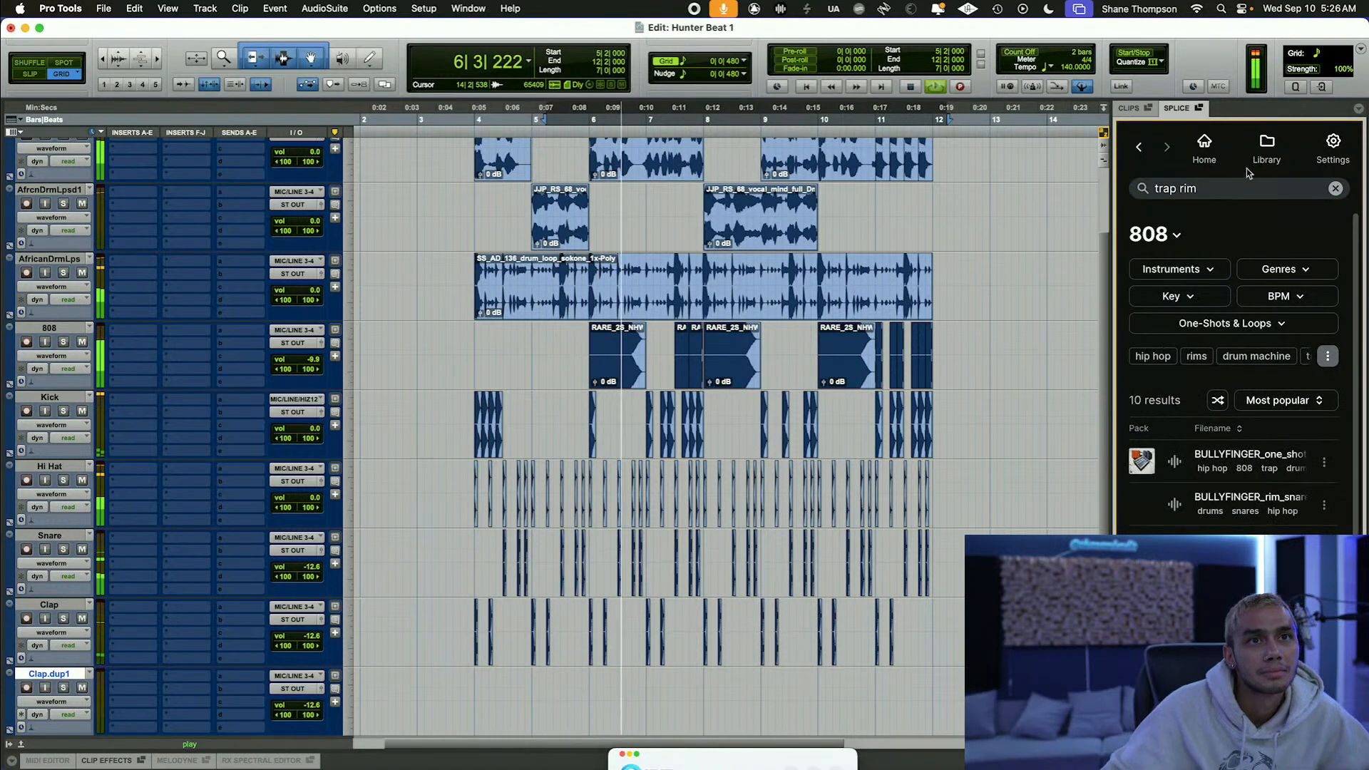
click(1174, 463)
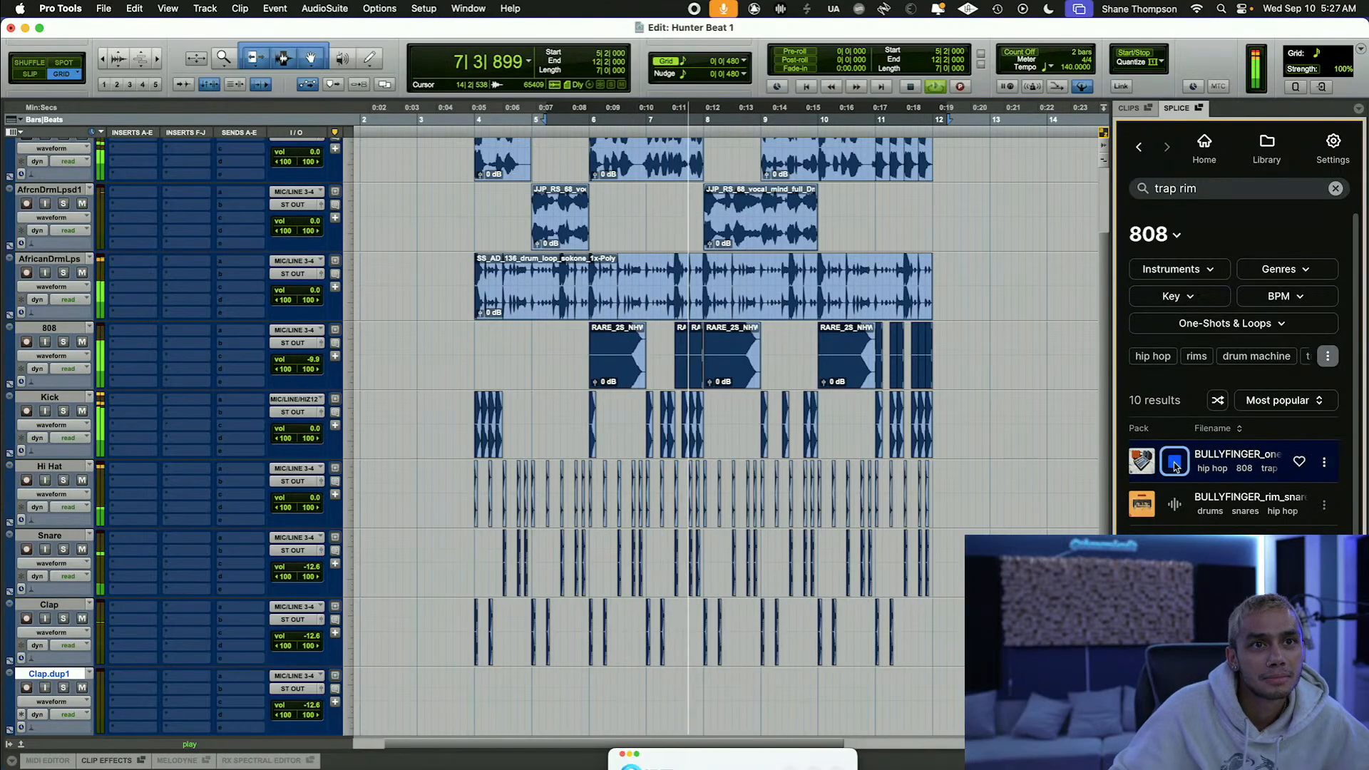
key(space)
click(1175, 466)
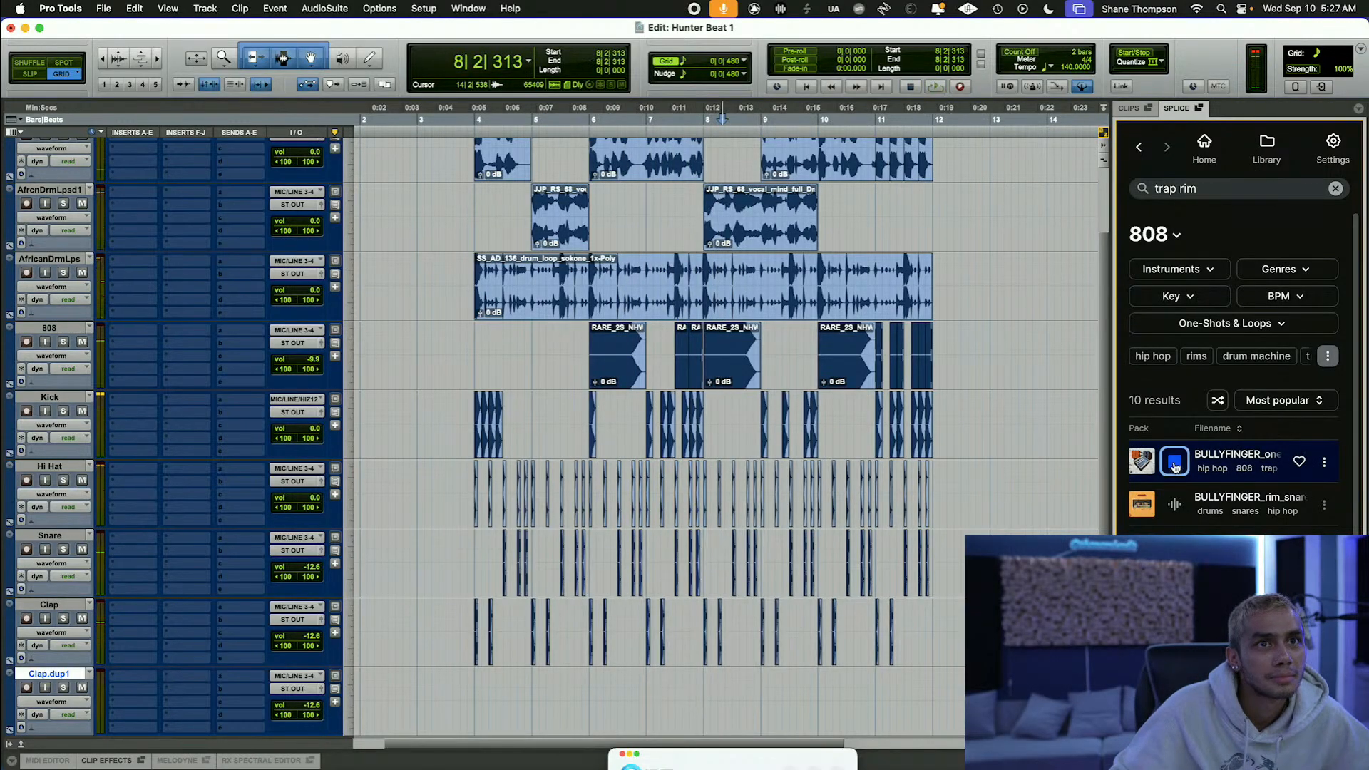
click(1176, 508)
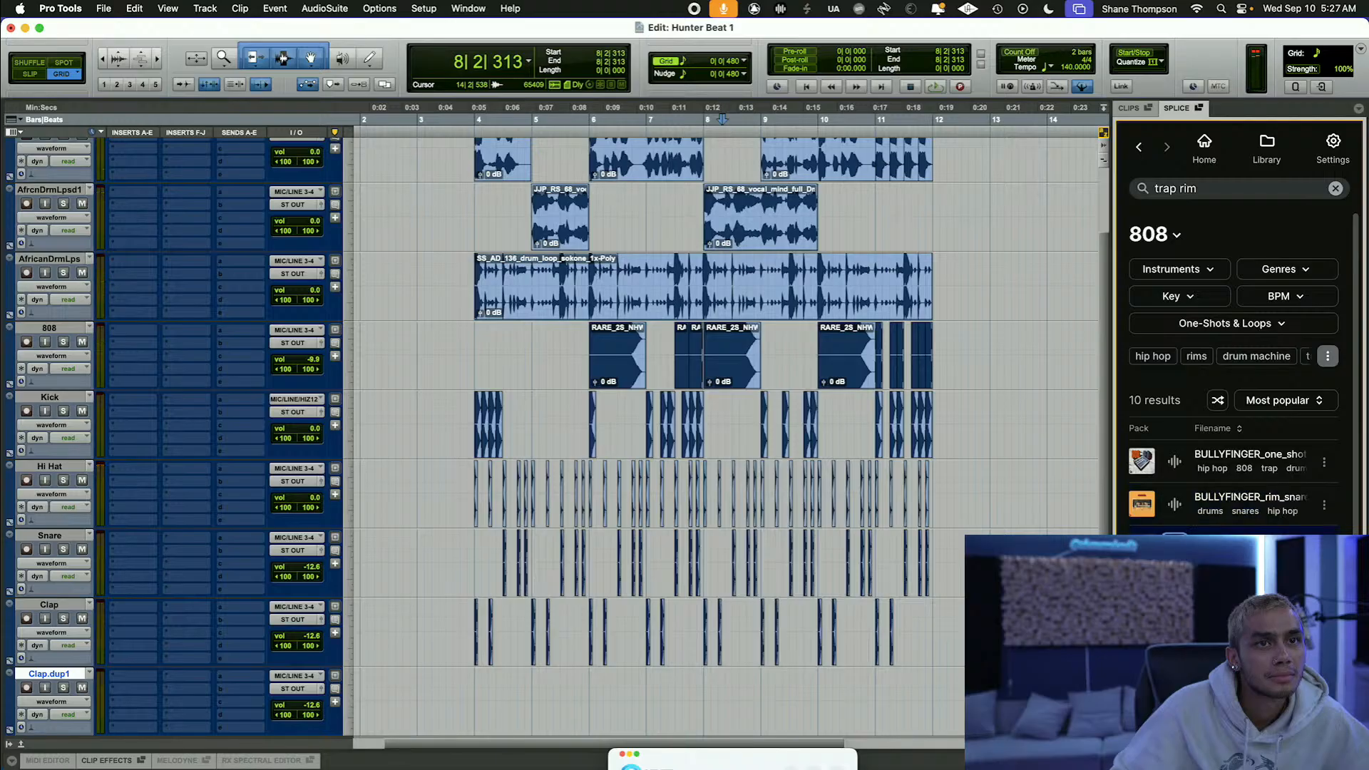
Step: Browse the full list of trap rim results and preview the first BULLYFINGER one-shot again
scroll(1234, 371, down, 1)
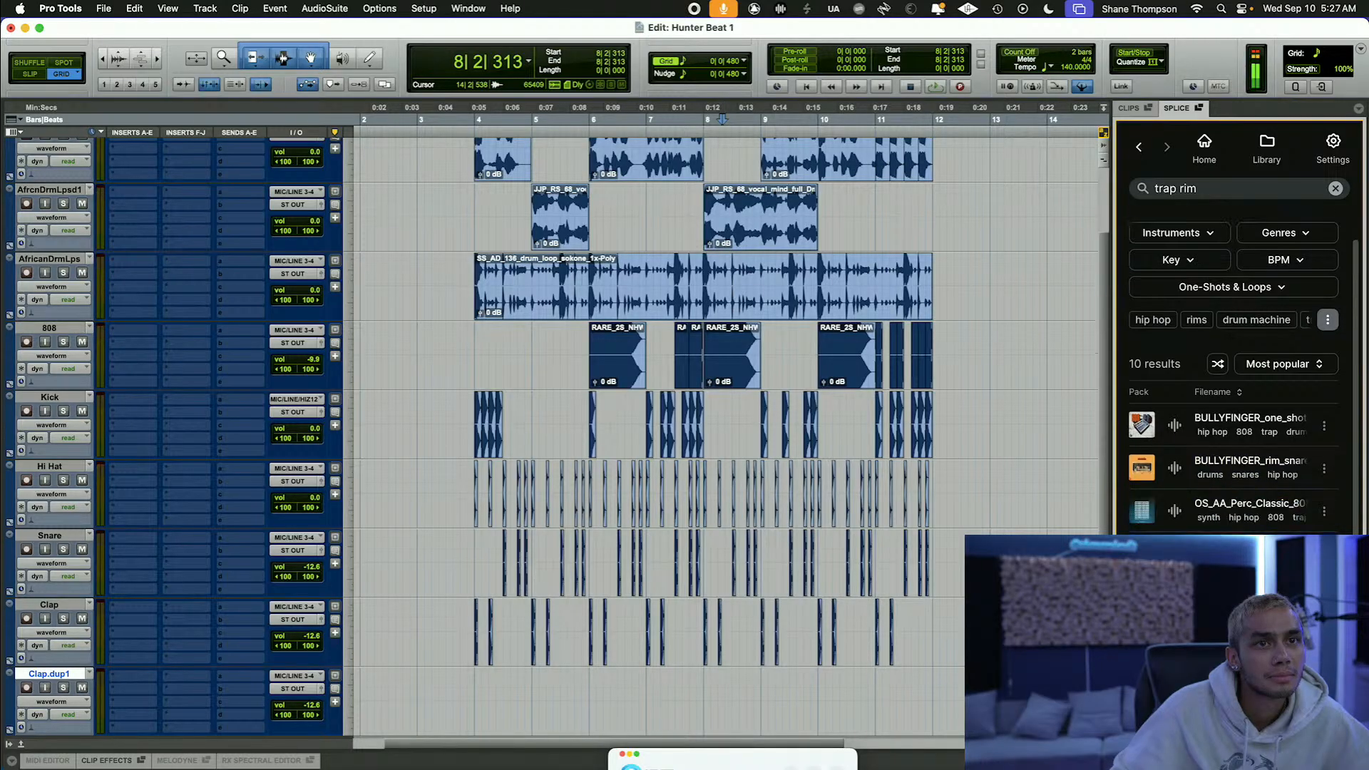
scroll(1234, 371, down, 1)
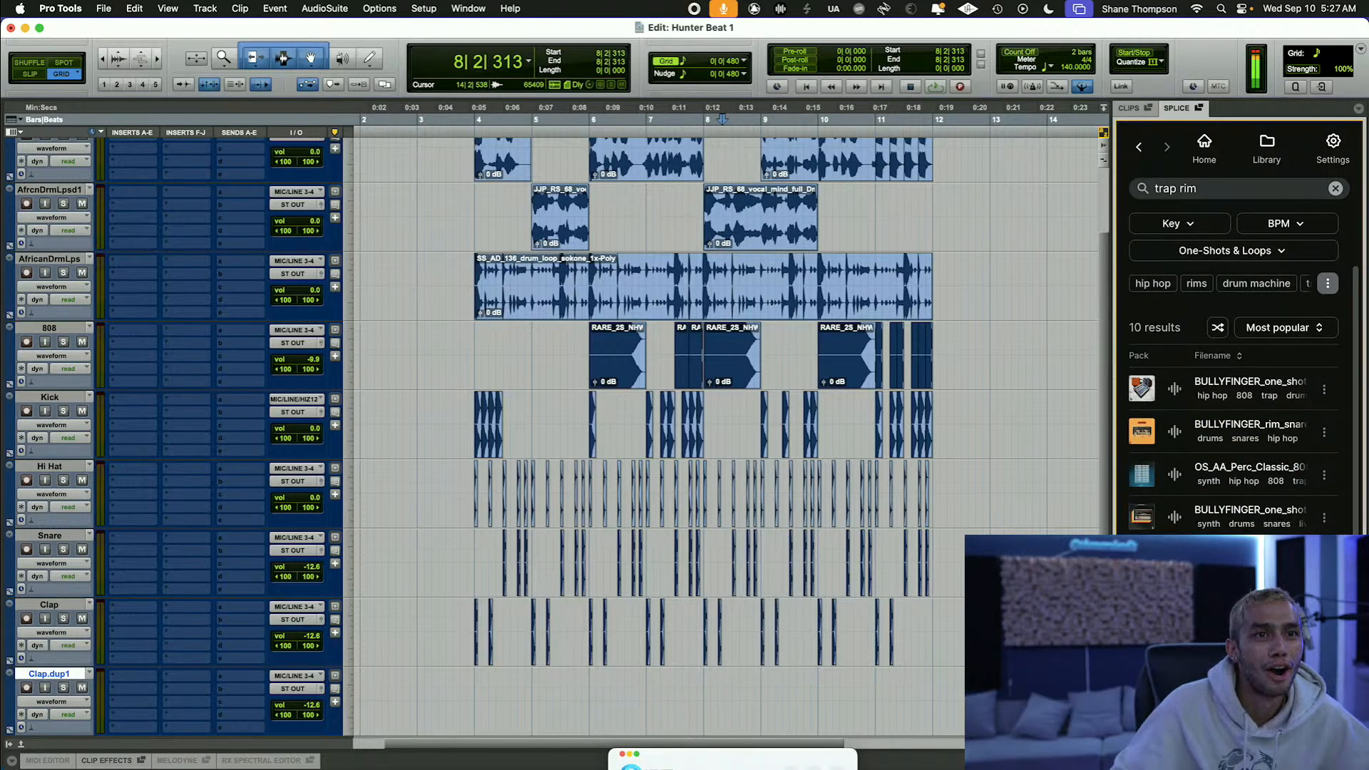
scroll(1234, 371, down, 3)
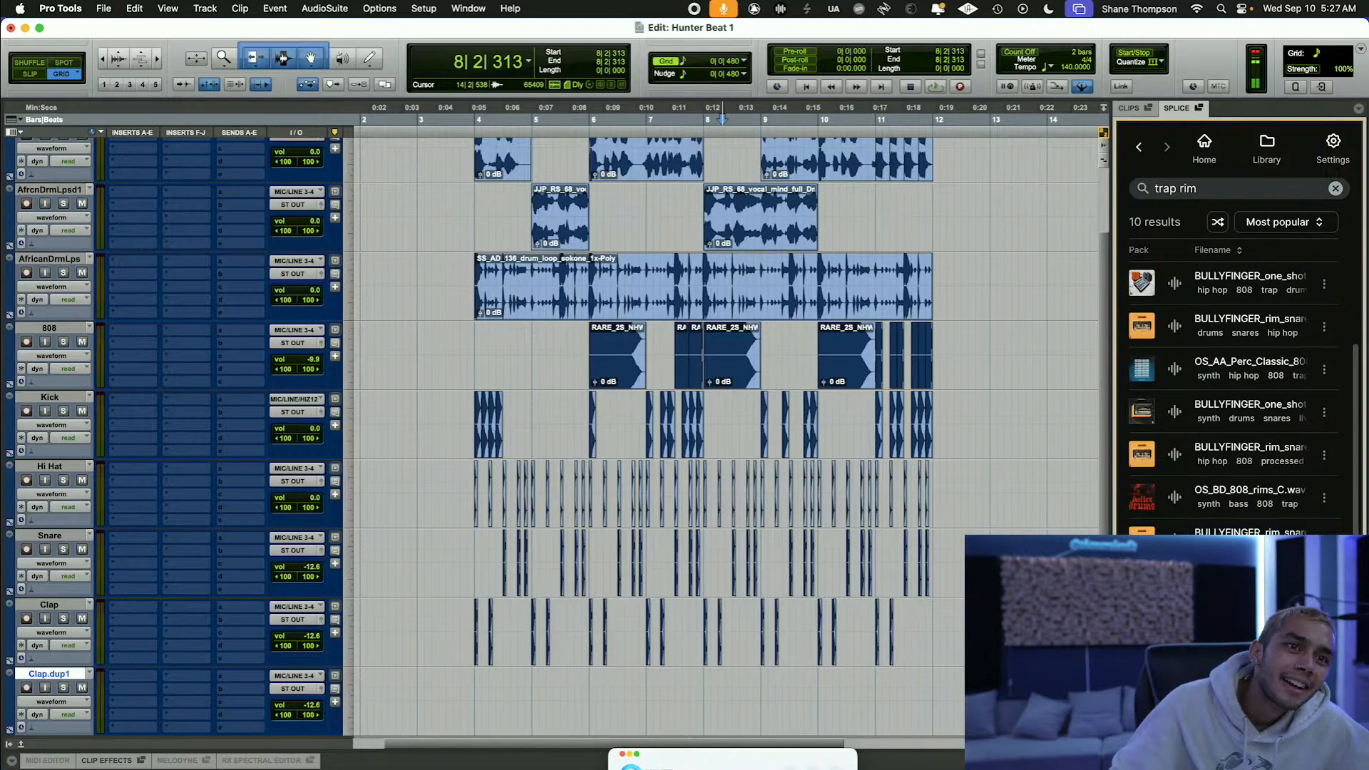
scroll(1192, 374, up, 5)
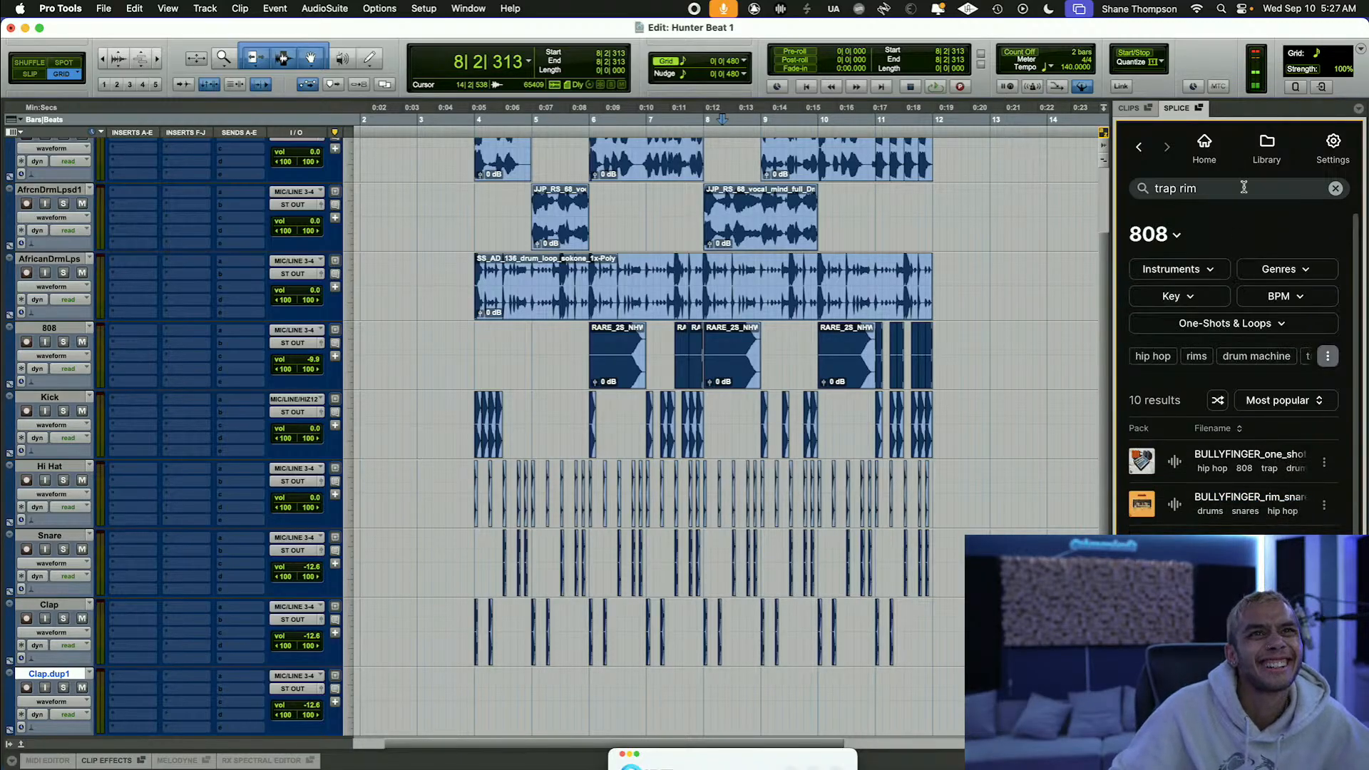
click(1176, 463)
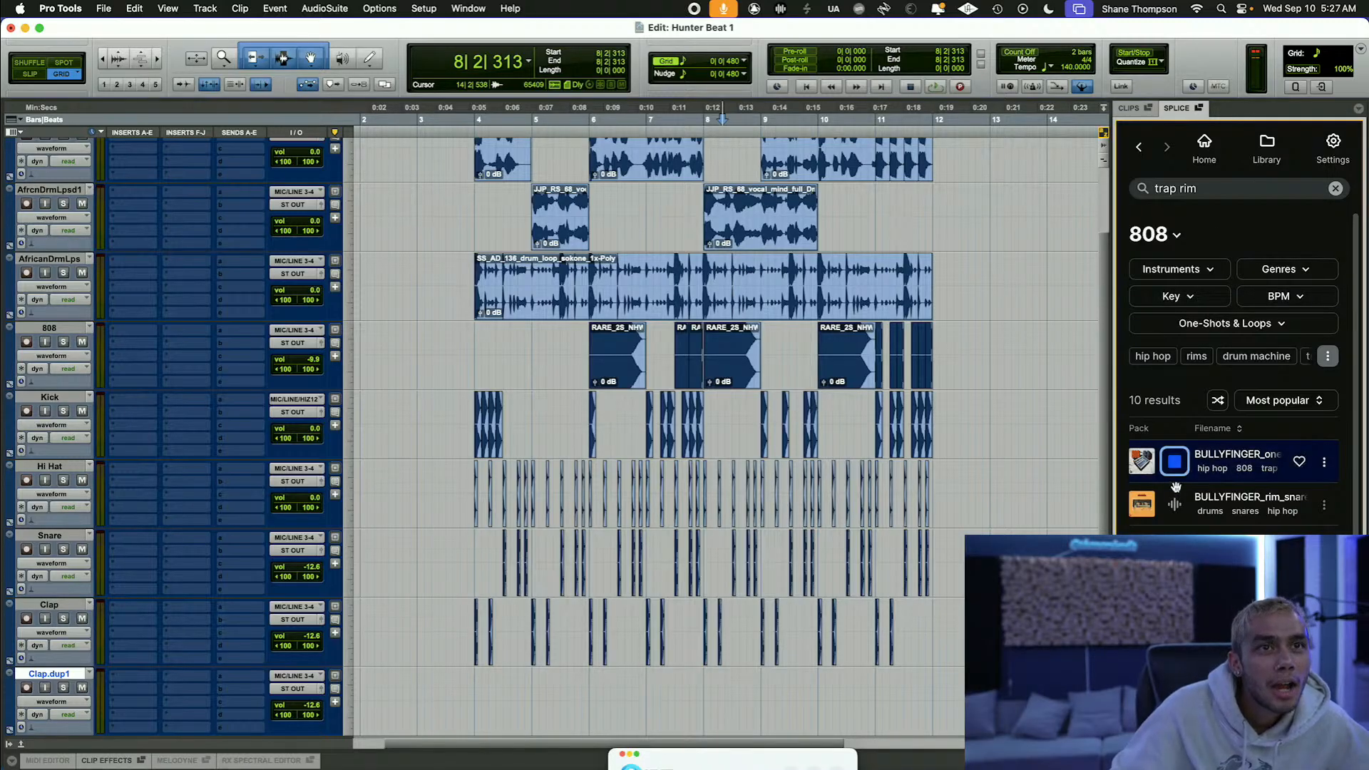
Step: Clear the trap rim search and filter the 808 samples by the rims instrument instead
click(1335, 190)
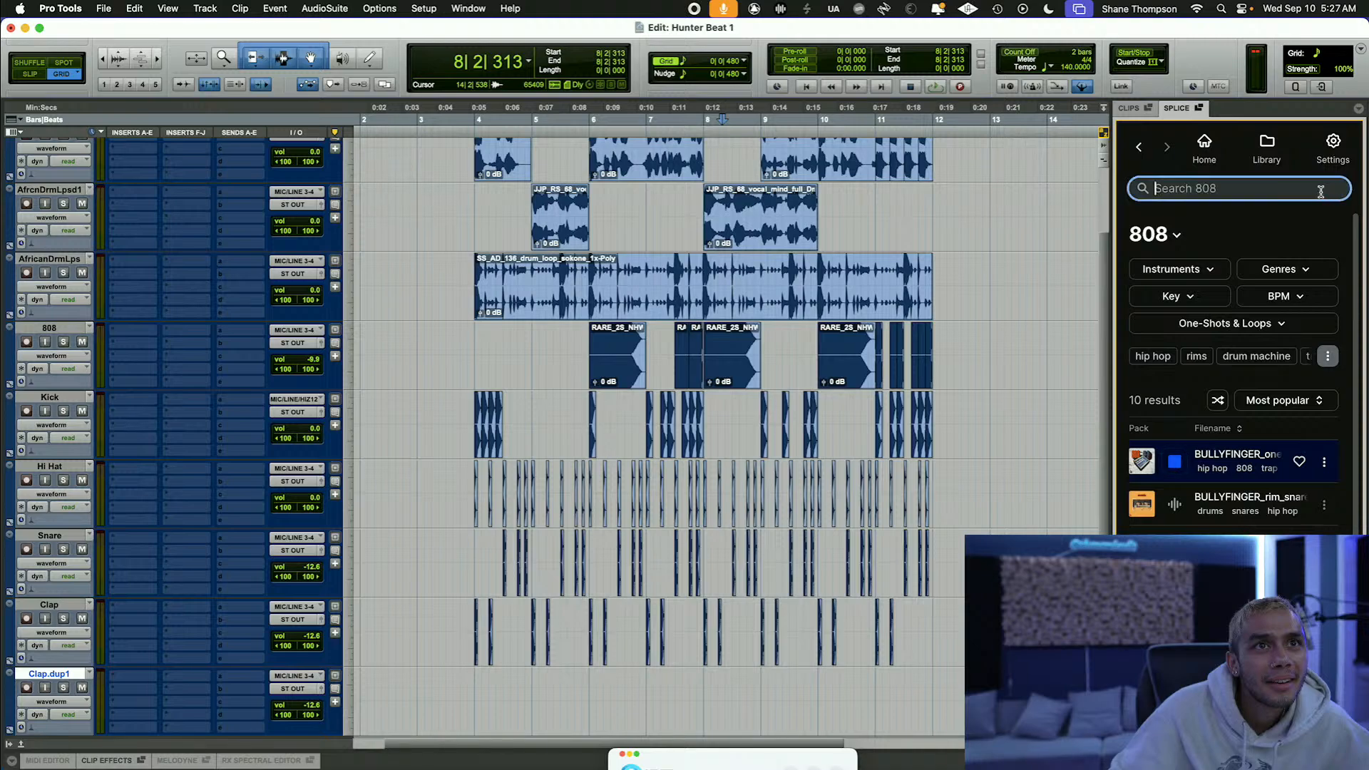
click(1197, 277)
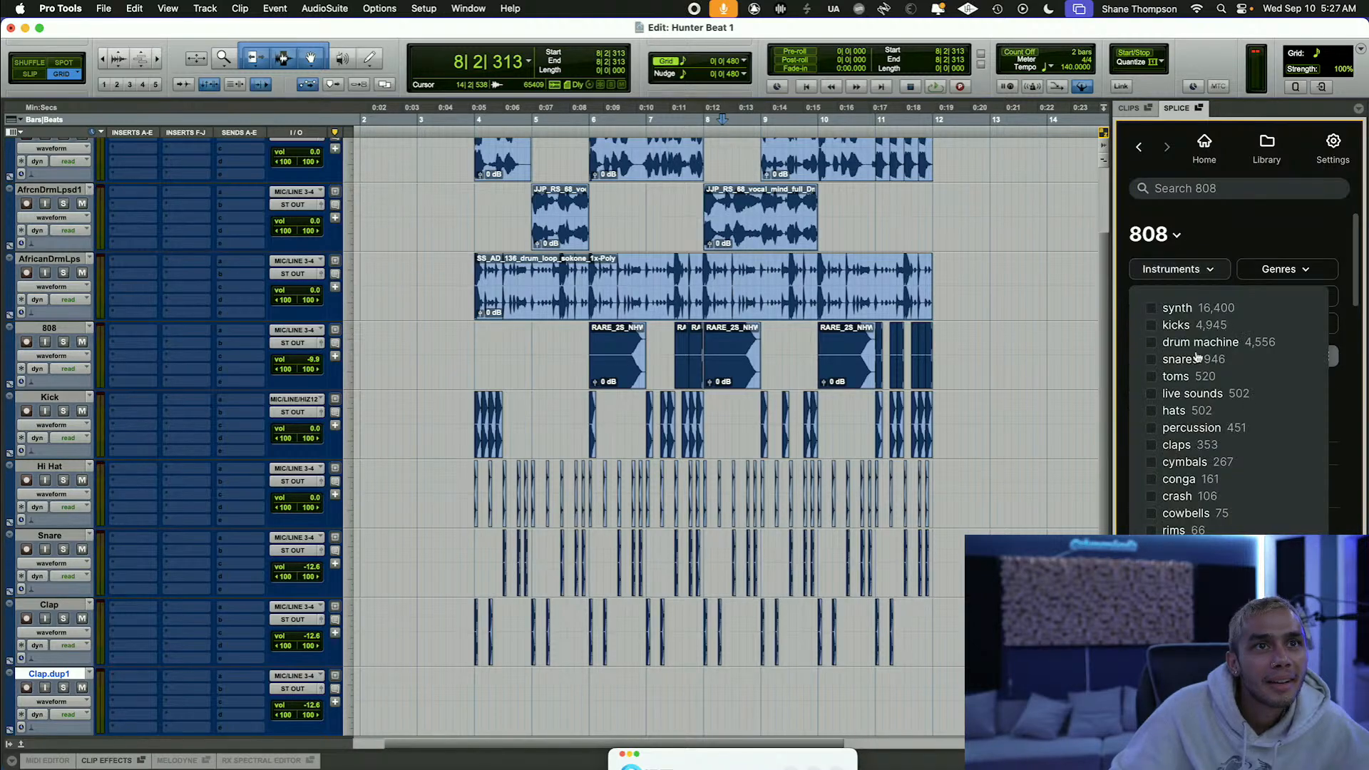
click(1150, 532)
click(1262, 234)
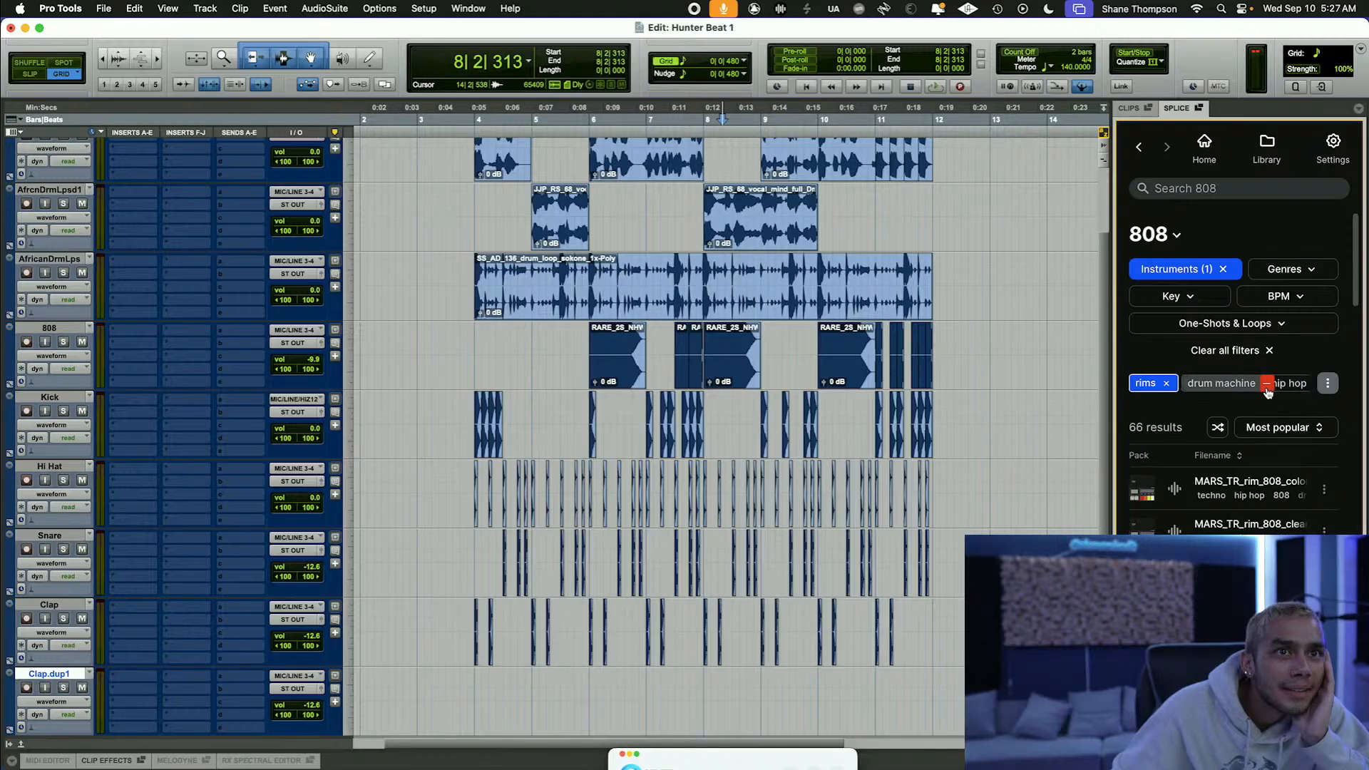
click(1237, 350)
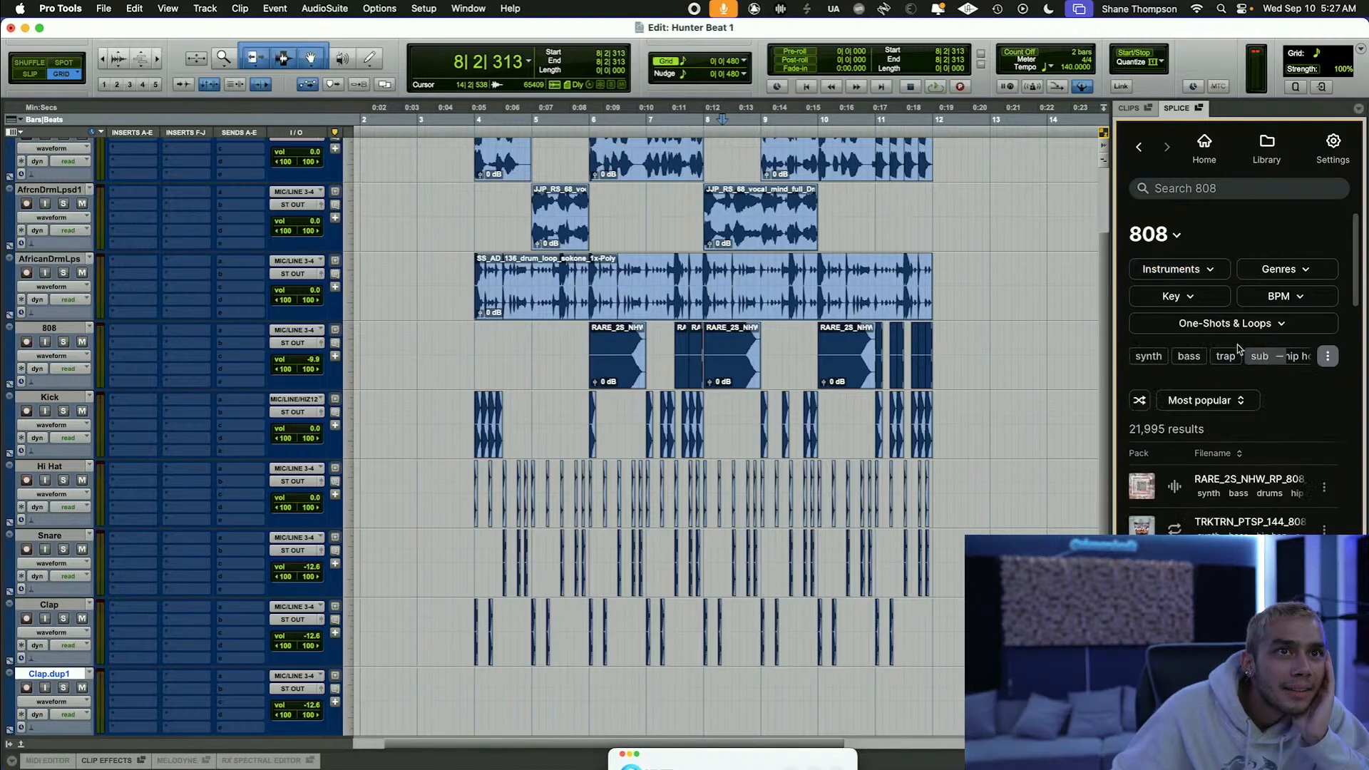
click(1186, 274)
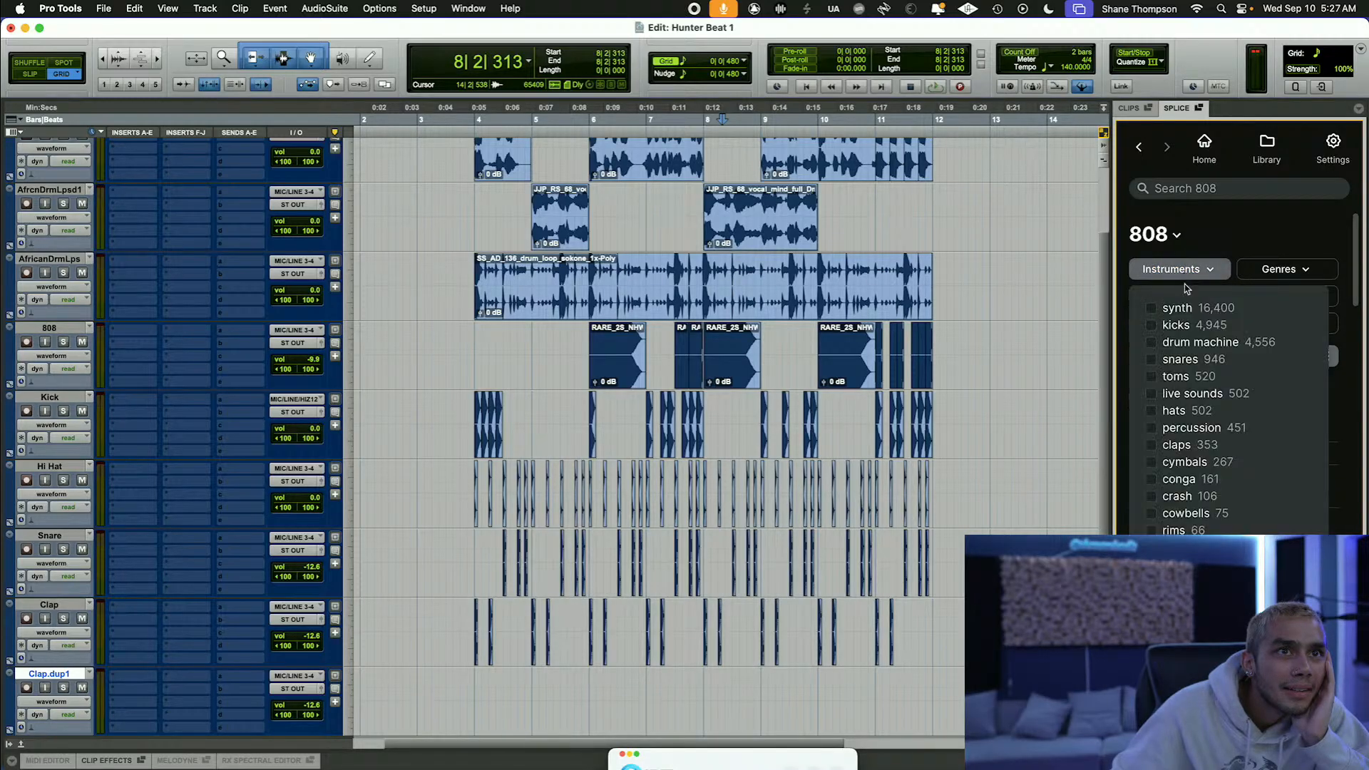
click(1152, 533)
Step: Audition several rim samples and place the MARS_TR_rim_808 sample on the Clap.dup1 track at 4|3|000
click(1175, 532)
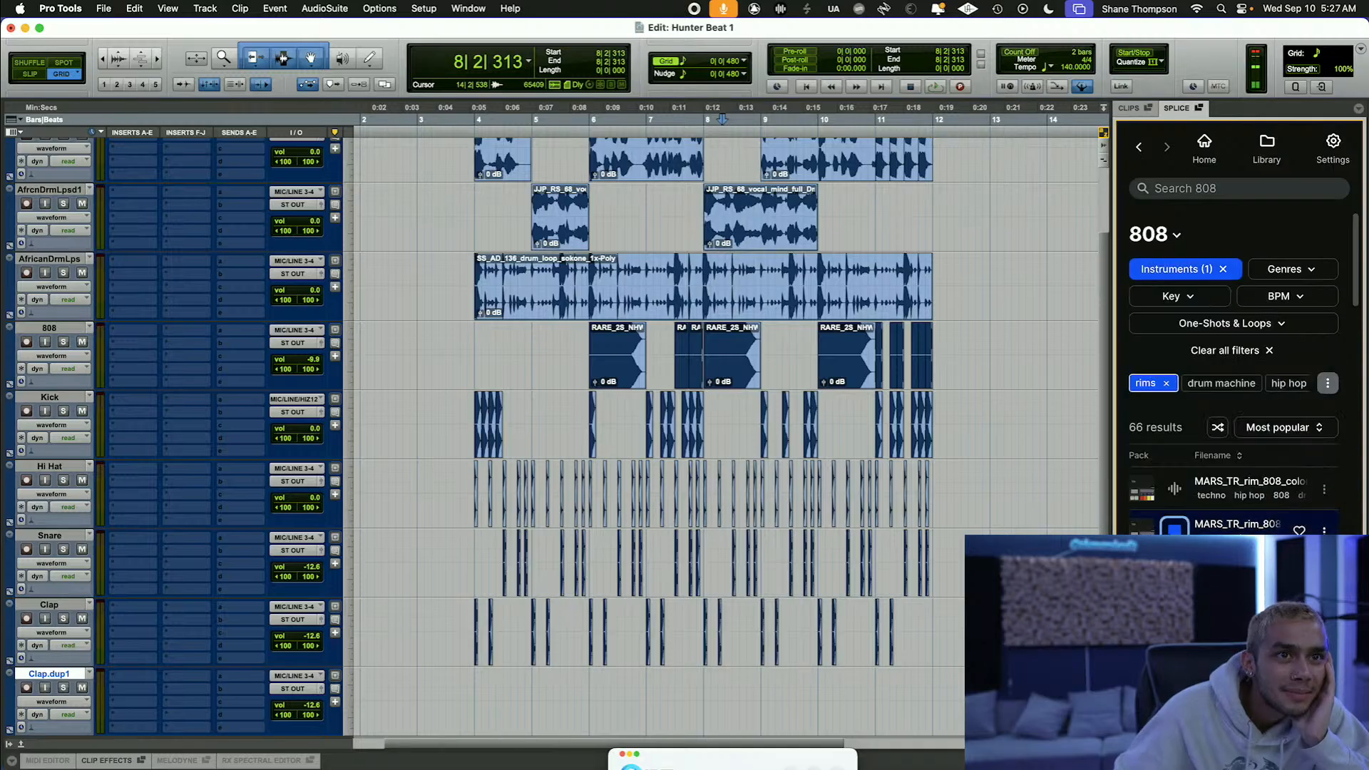
scroll(1234, 357, down, 1)
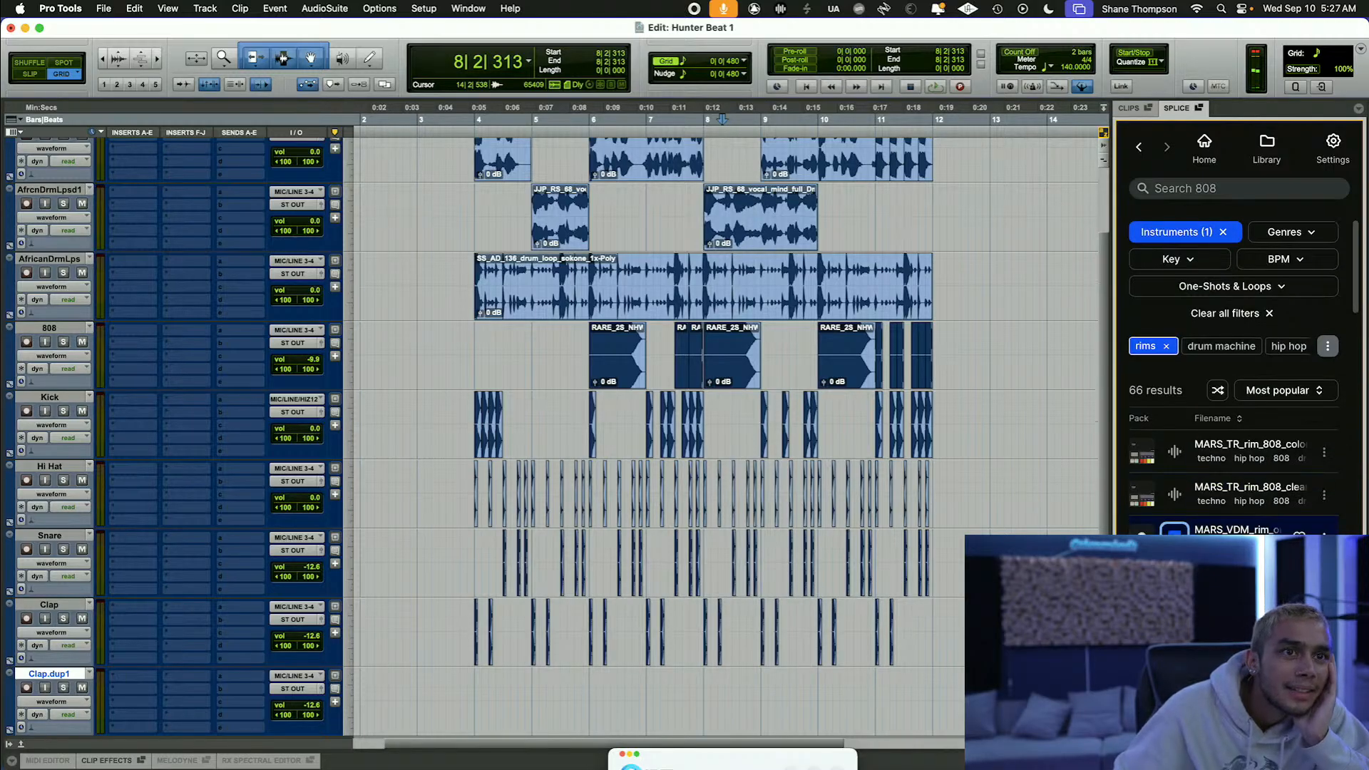
scroll(1212, 357, down, 5)
click(1184, 306)
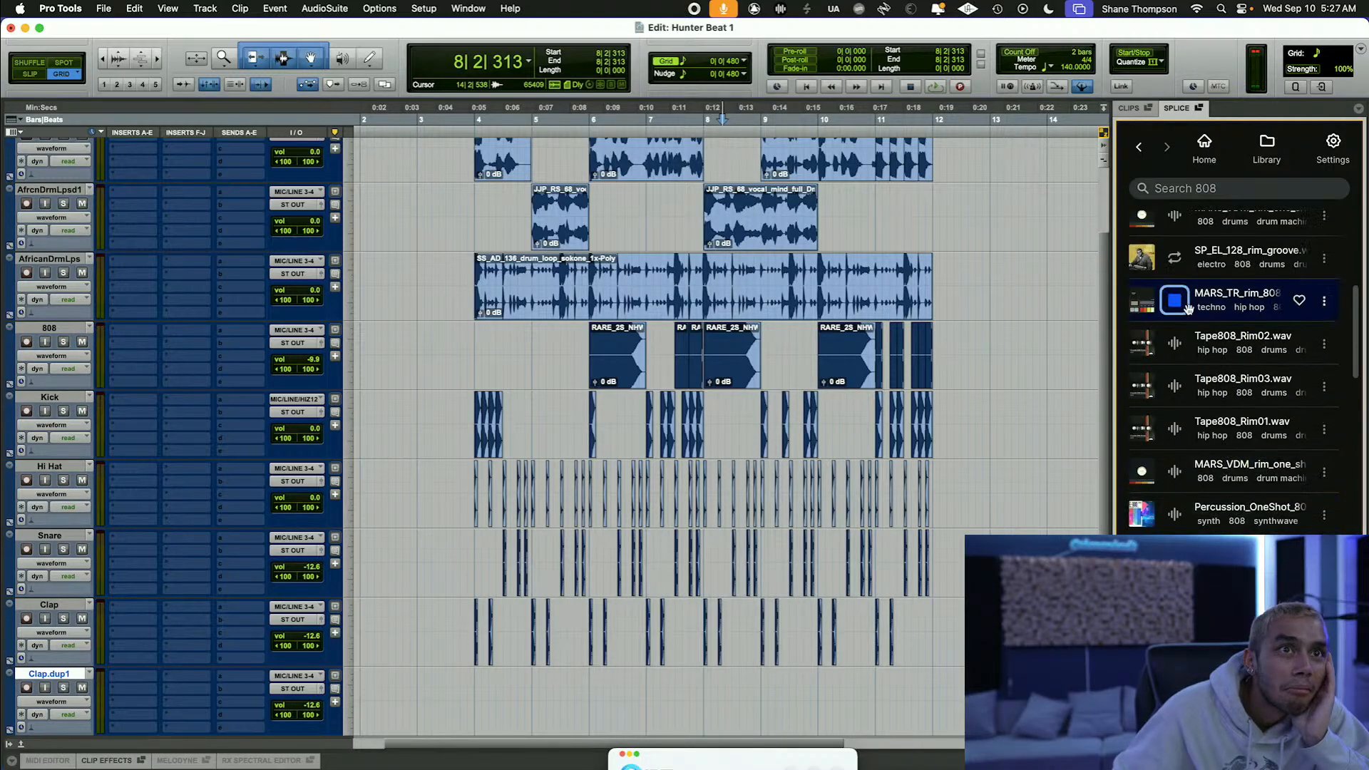
drag(503, 692, 503, 692)
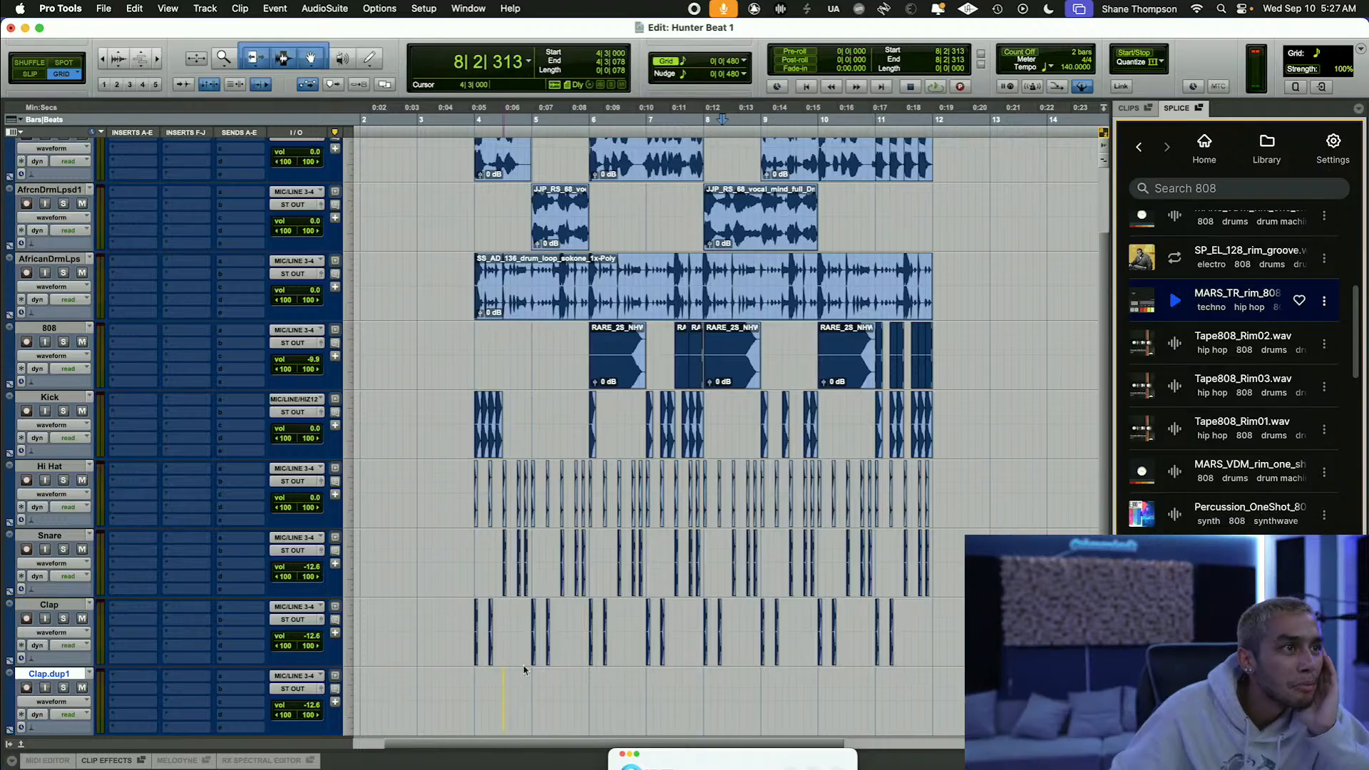
Step: Zoom in on the rim clip and set the grid value to 0|0|120
scroll(532, 583, down, 3)
scroll(533, 583, up, 6)
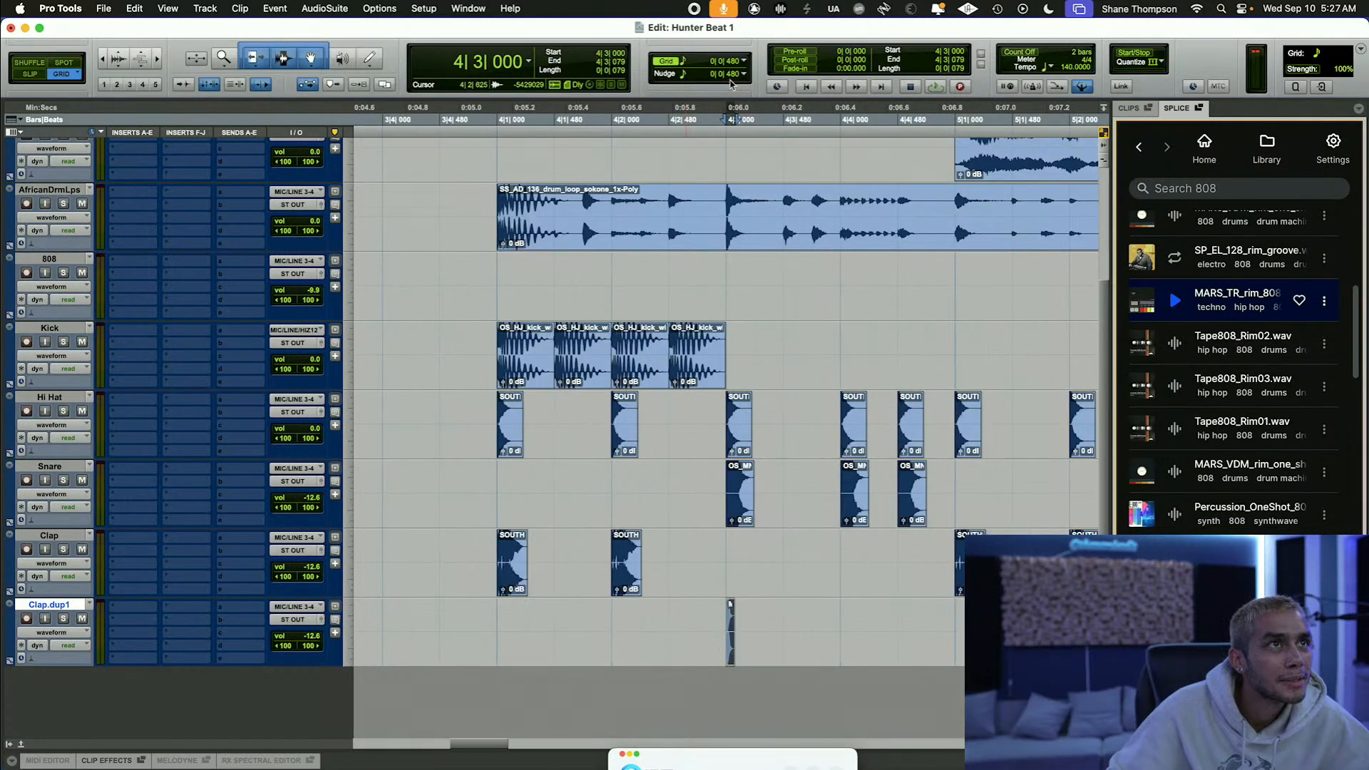
click(731, 63)
click(754, 89)
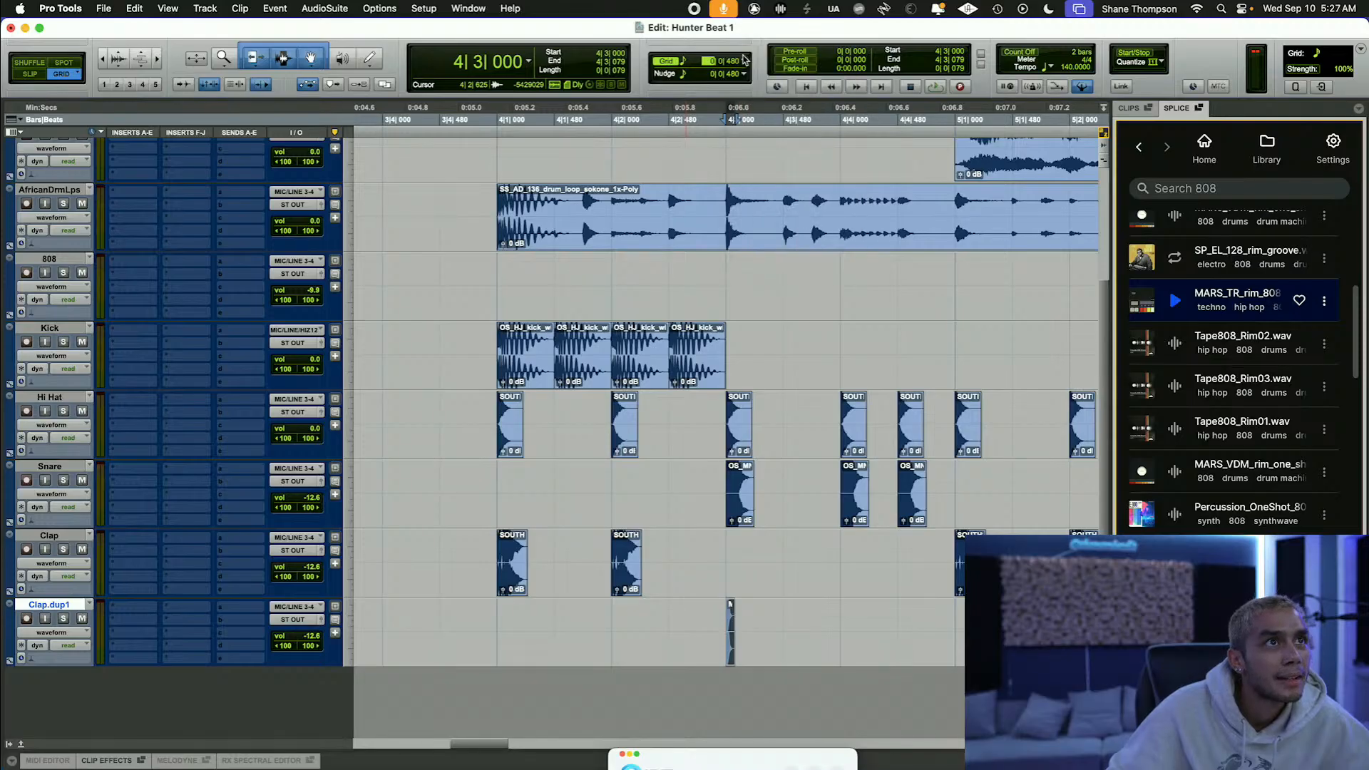
click(744, 60)
click(759, 109)
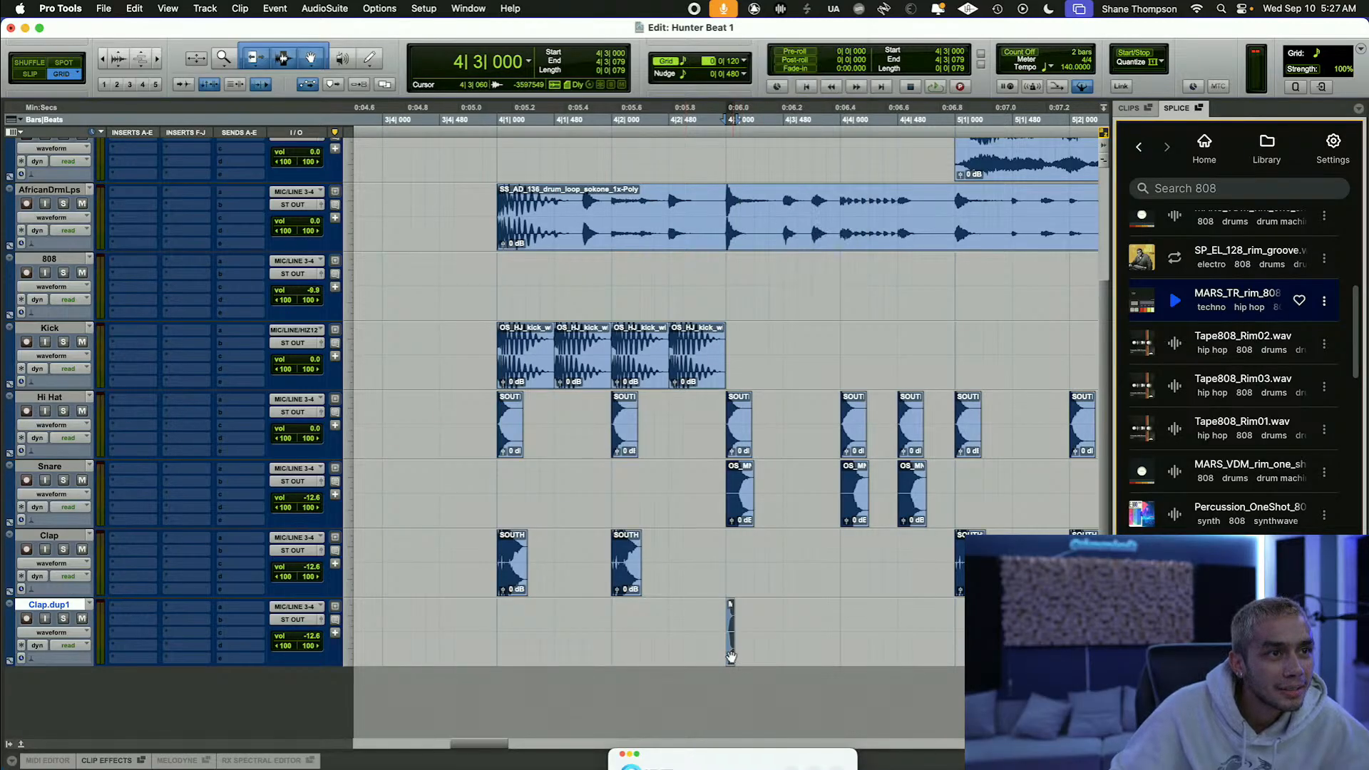
Step: Move the rim clip to 4|3|240 and duplicate it six times back to back to form a roll
drag(731, 656, 759, 657)
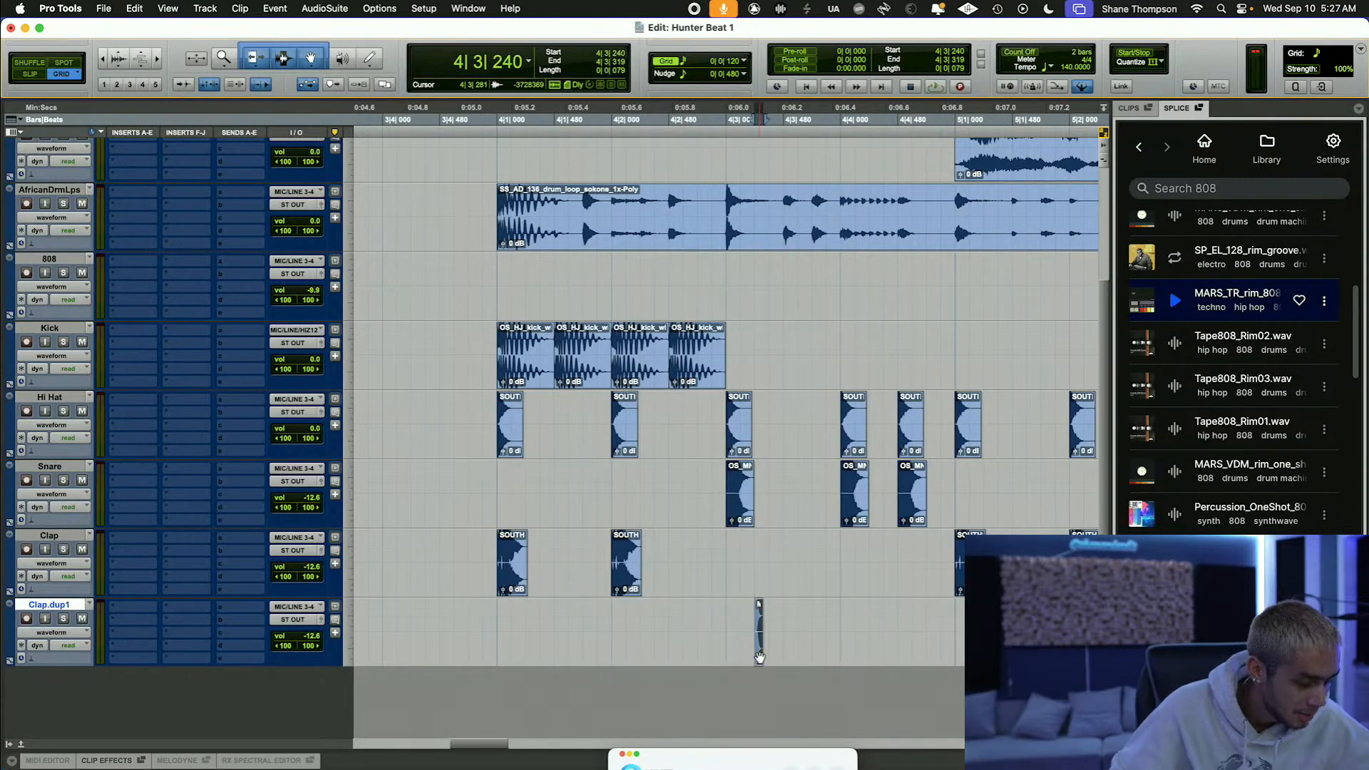
key(super+d)
key(super+d)
key(super+d)
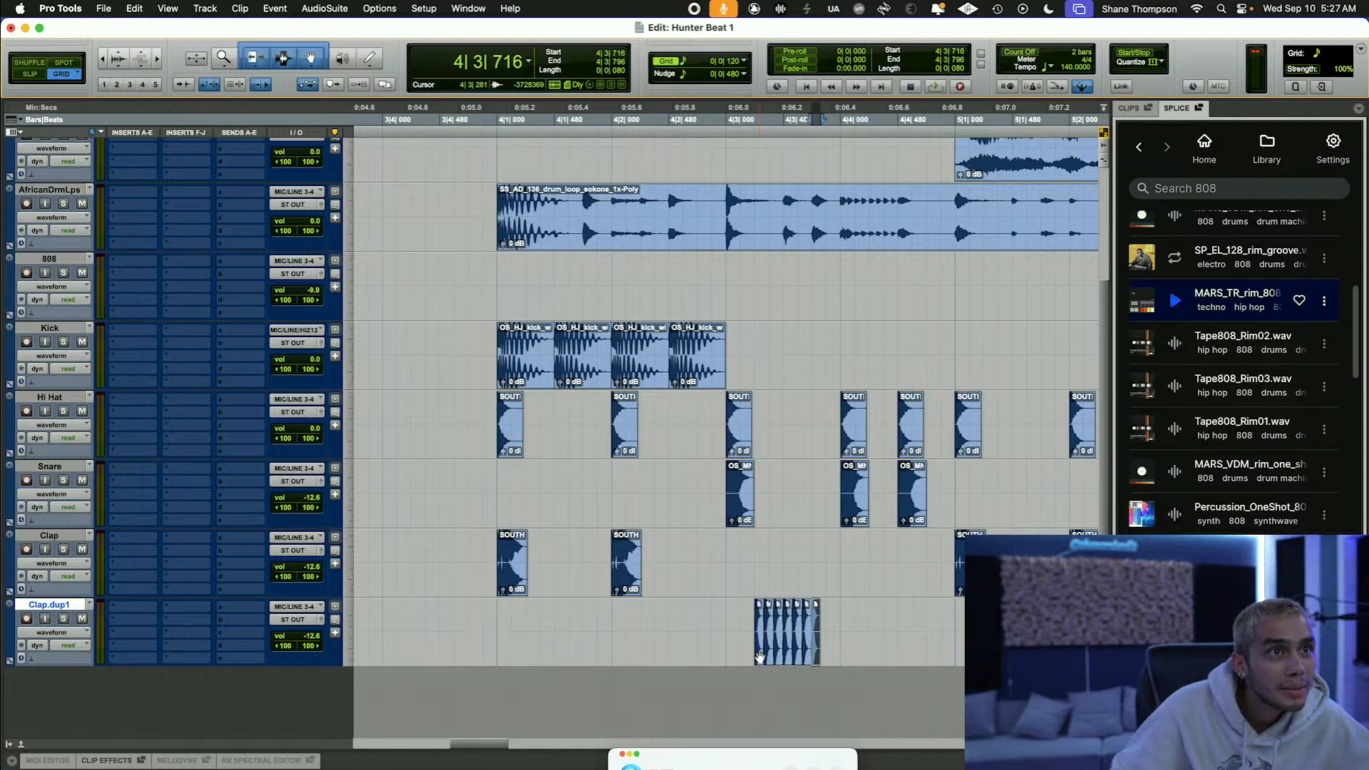
Step: Play the arrangement from 3|4|840 to hear the rim roll against the drums
key(super+bracketleft)
click(603, 142)
key(space)
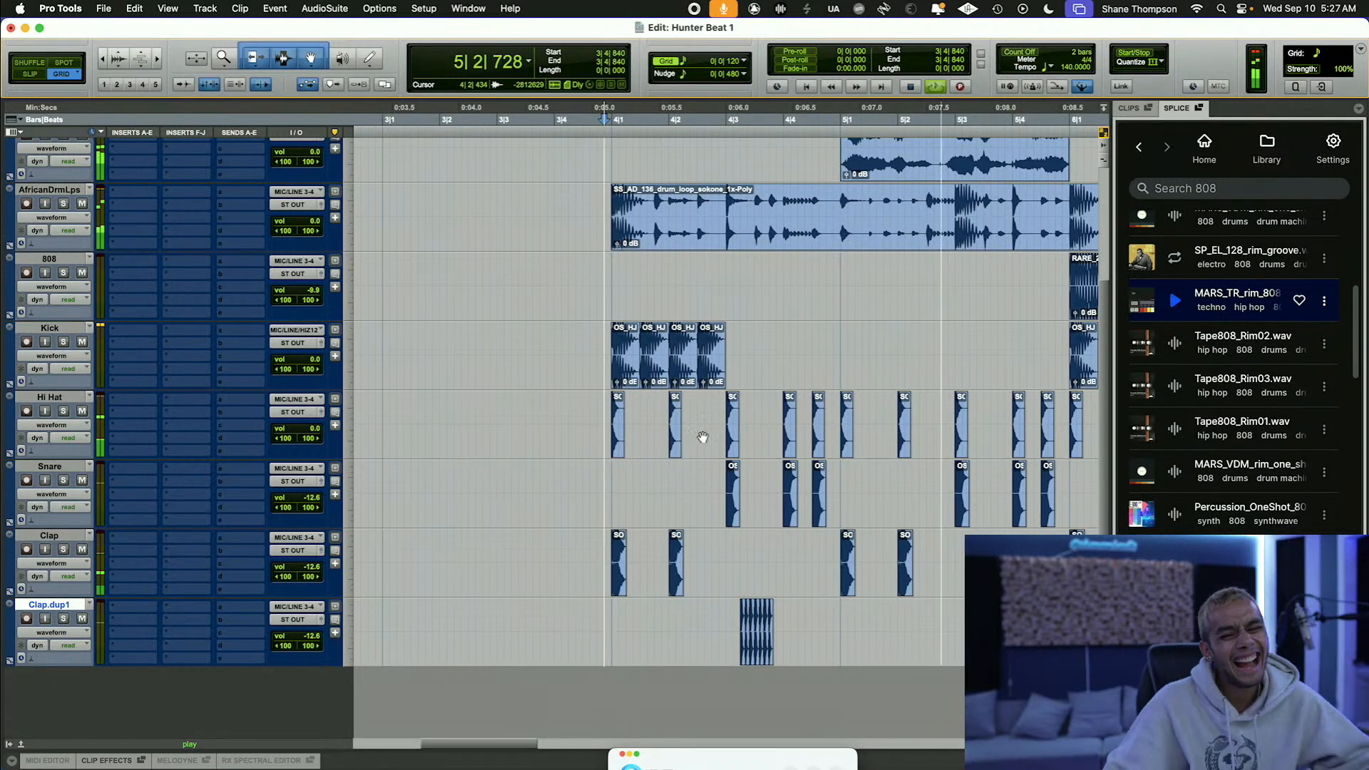
Step: Move the whole rim roll on Clap.dup1 to the start of bar 5 and play from 4|4|360
key(super+bracketright)
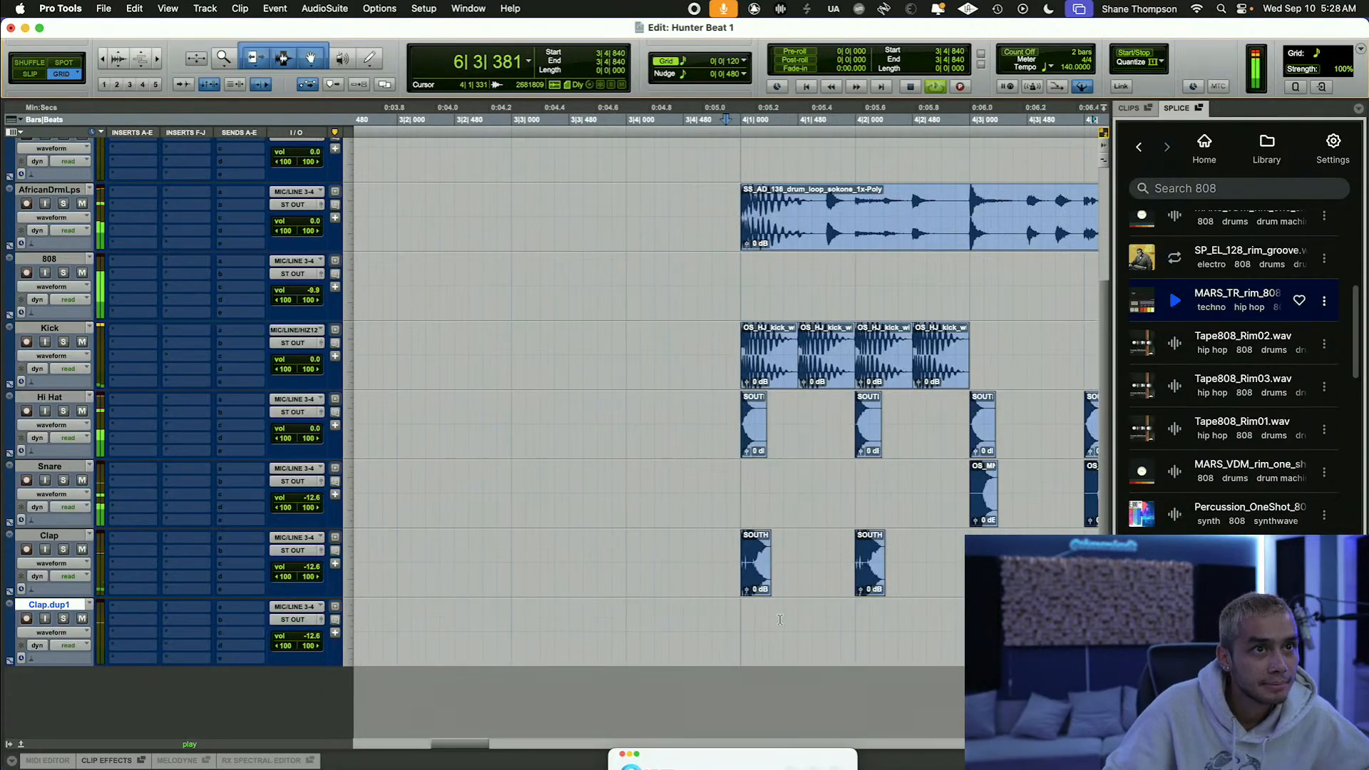
drag(611, 631, 711, 637)
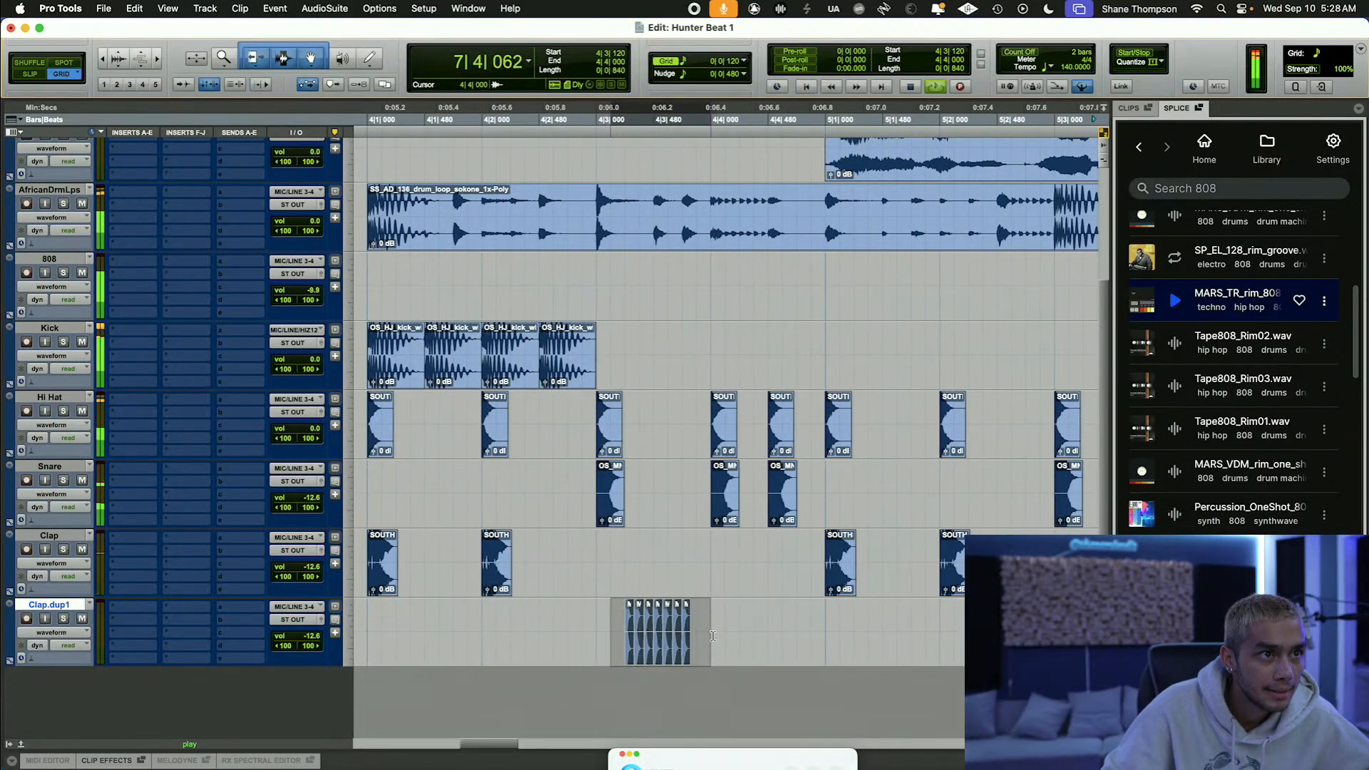
drag(623, 620, 852, 592)
click(751, 132)
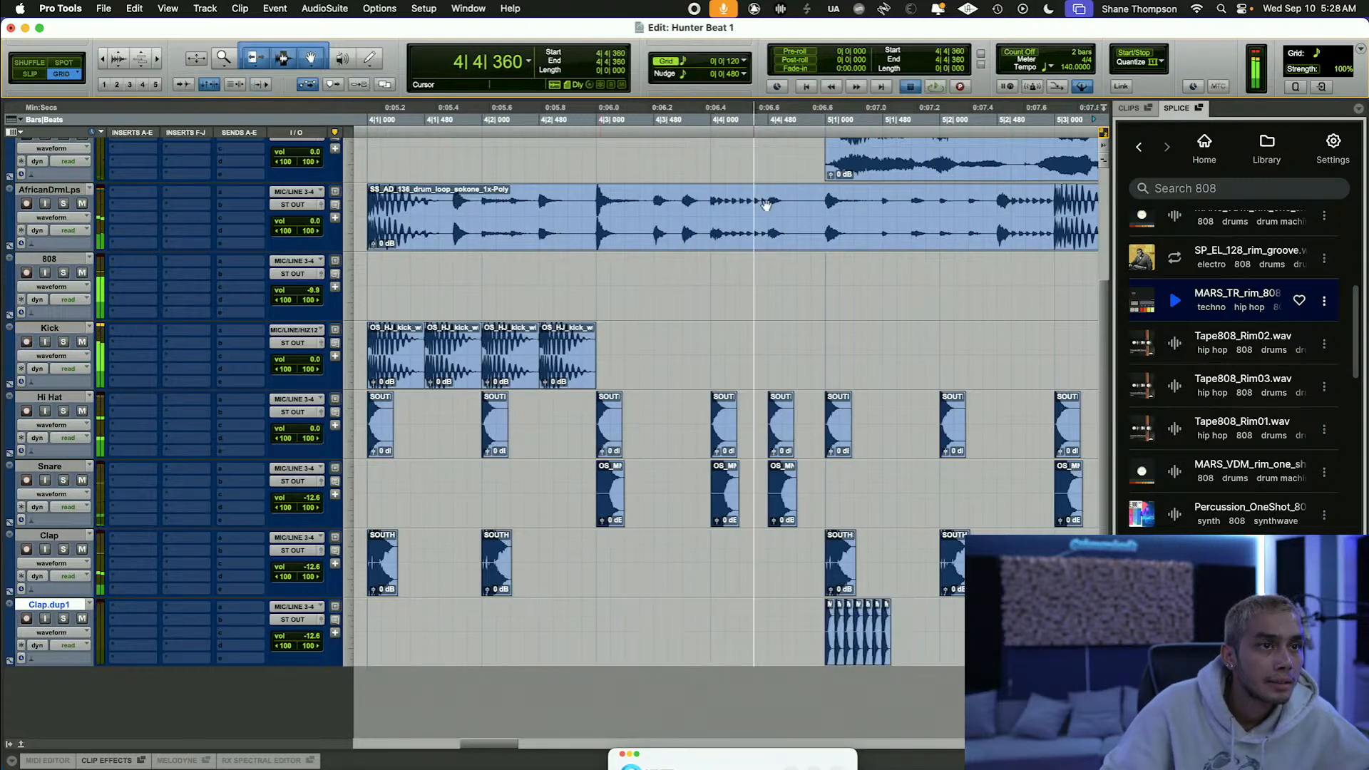
Step: Delete the first three hits of the rim roll at the start of bar 5
scroll(799, 414, right, 2)
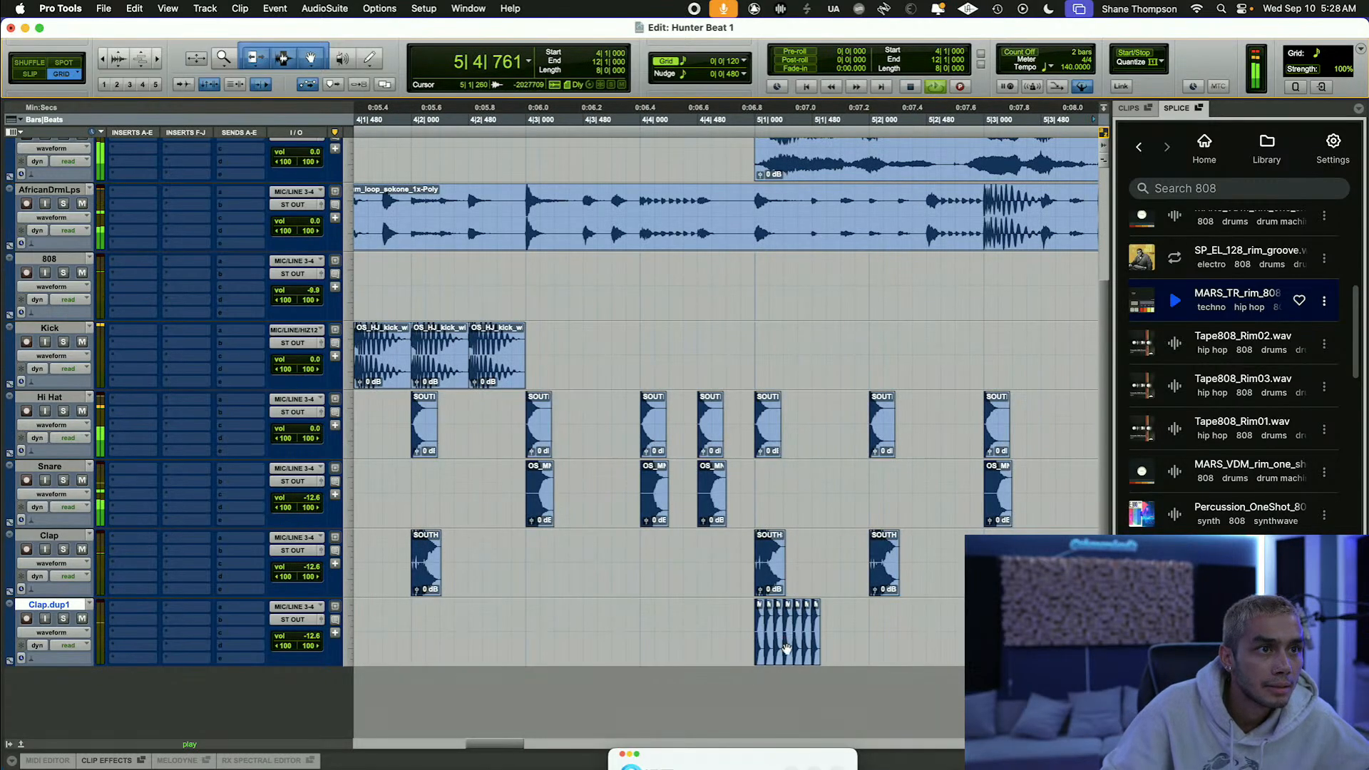
drag(756, 646, 787, 646)
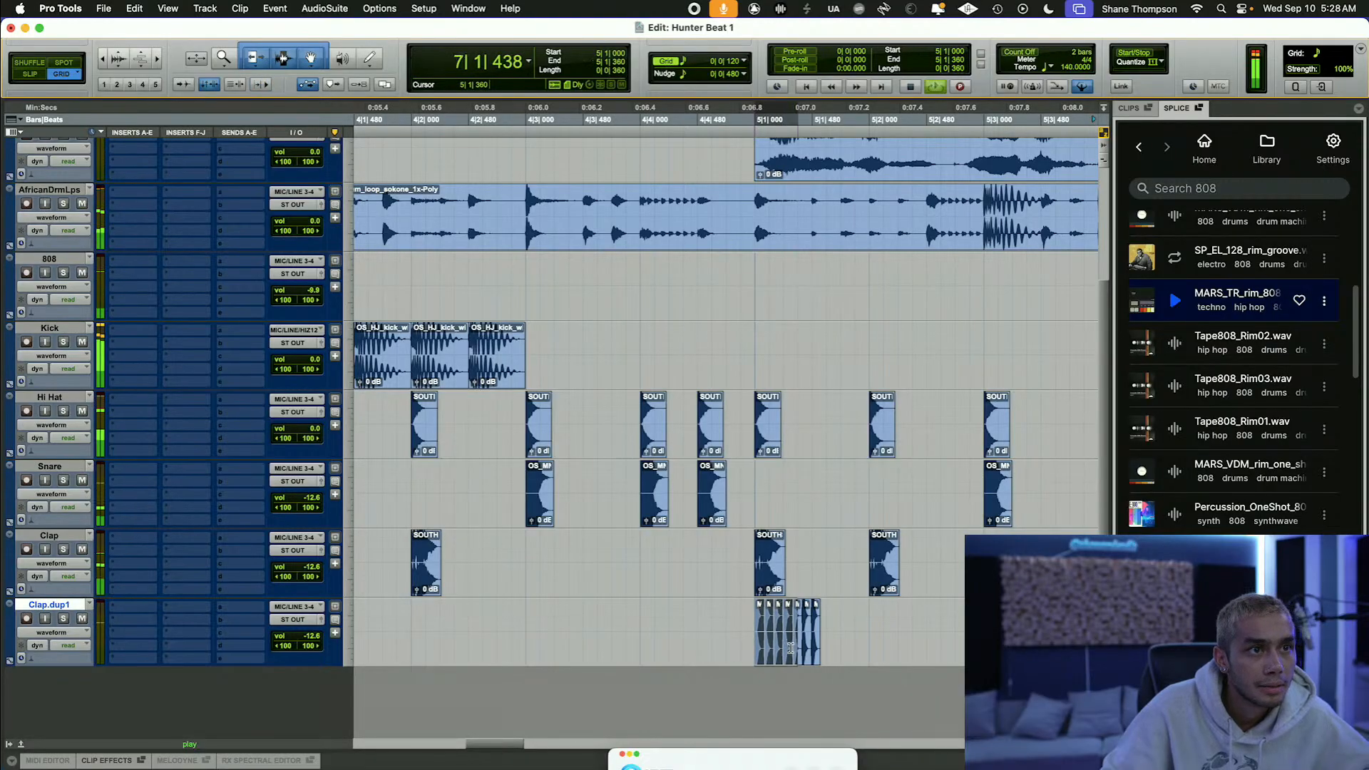
key(Delete)
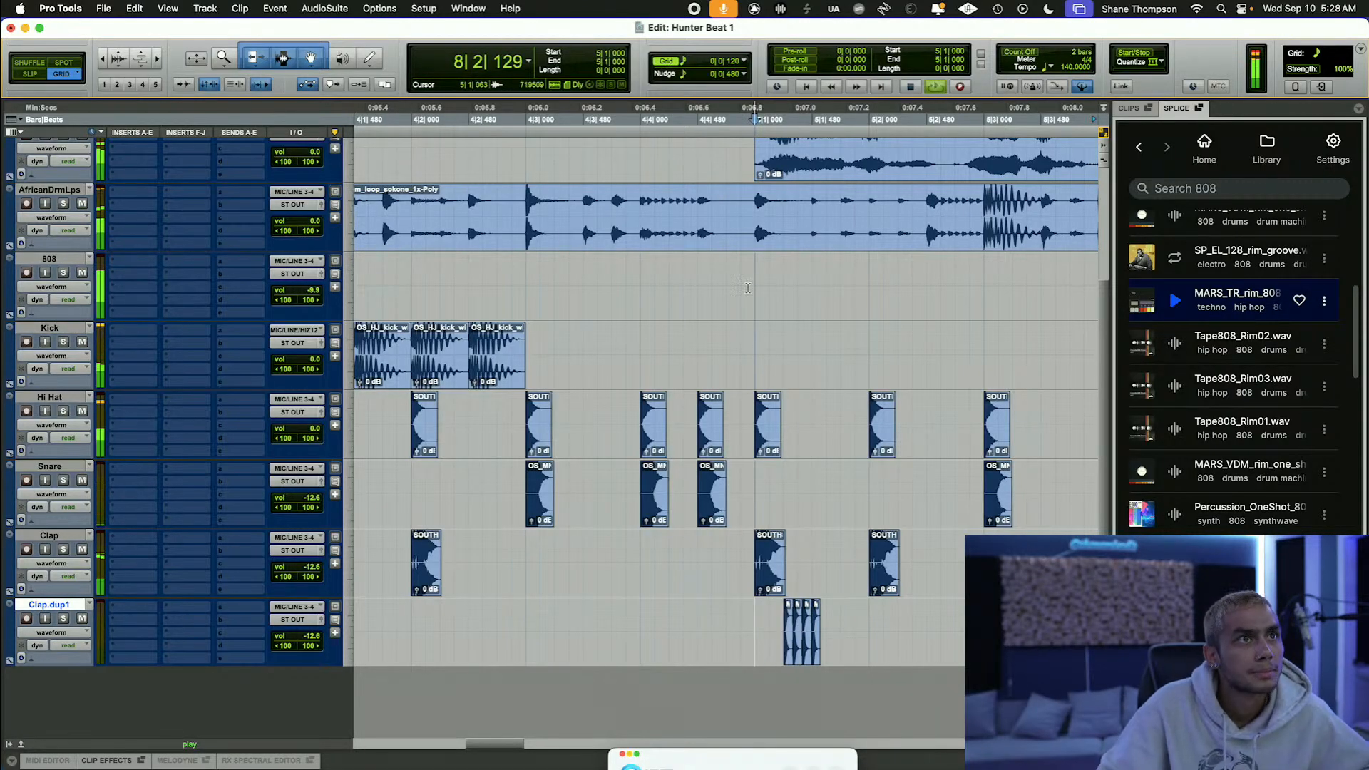
Step: Play the shortened rim roll in context from 4|4|600 and again from 3|4|840
click(705, 120)
key(r)
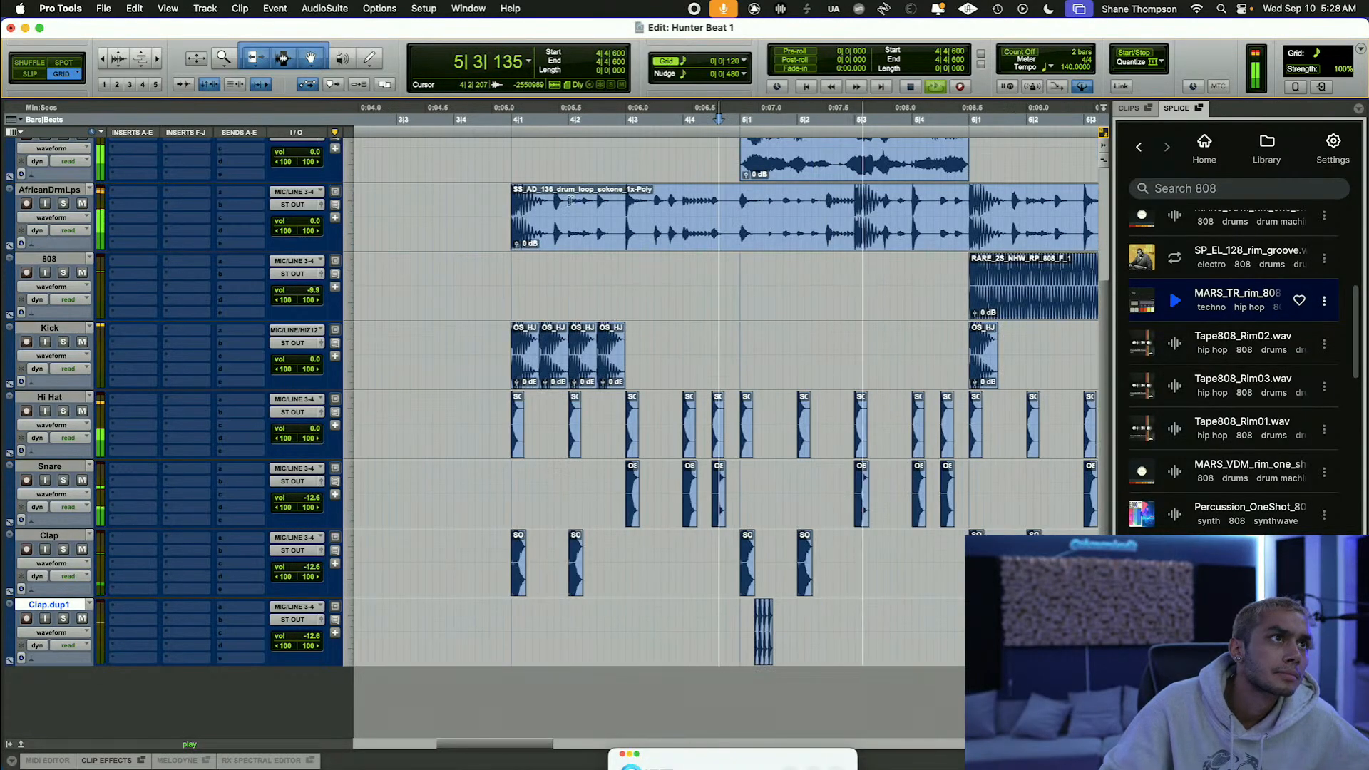
click(505, 107)
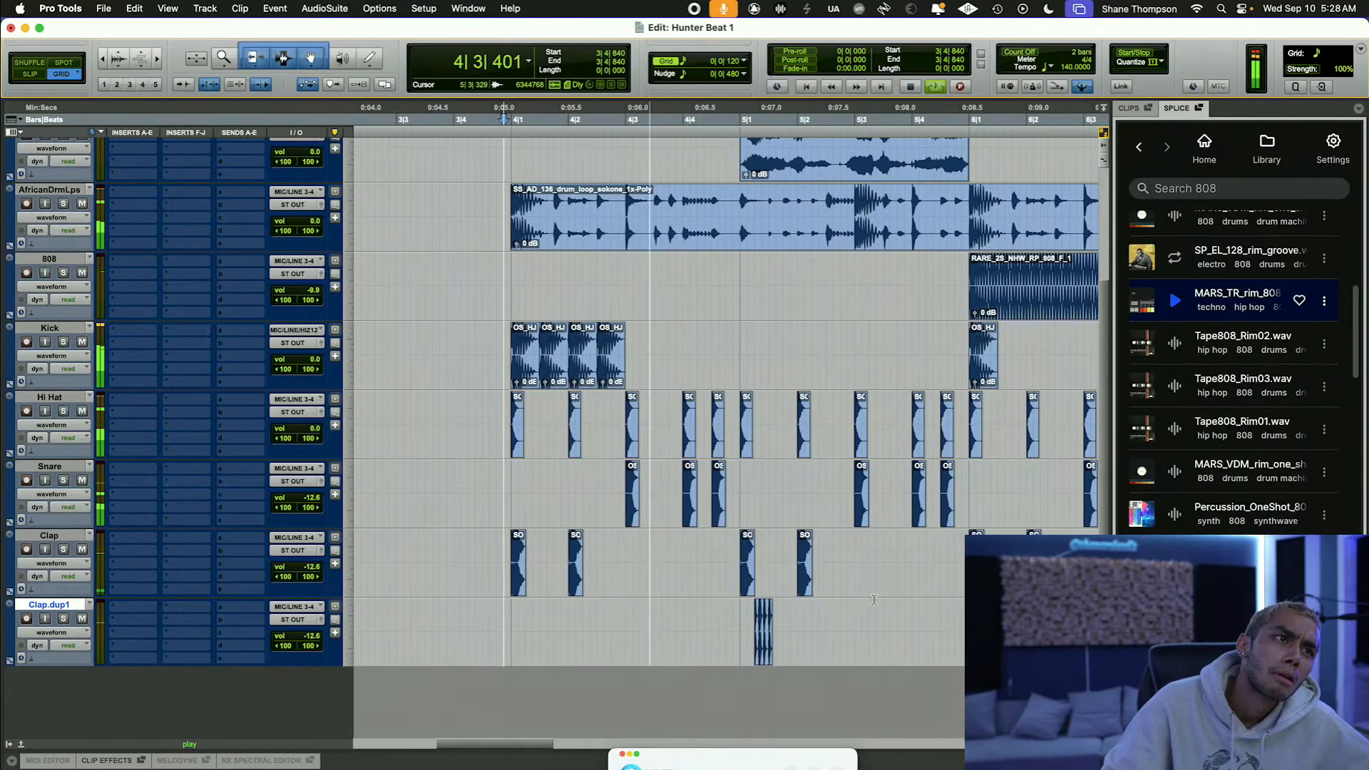
Step: Delete the remaining rim roll hits near the start of bar 5 on Clap.dup1
drag(741, 634, 804, 638)
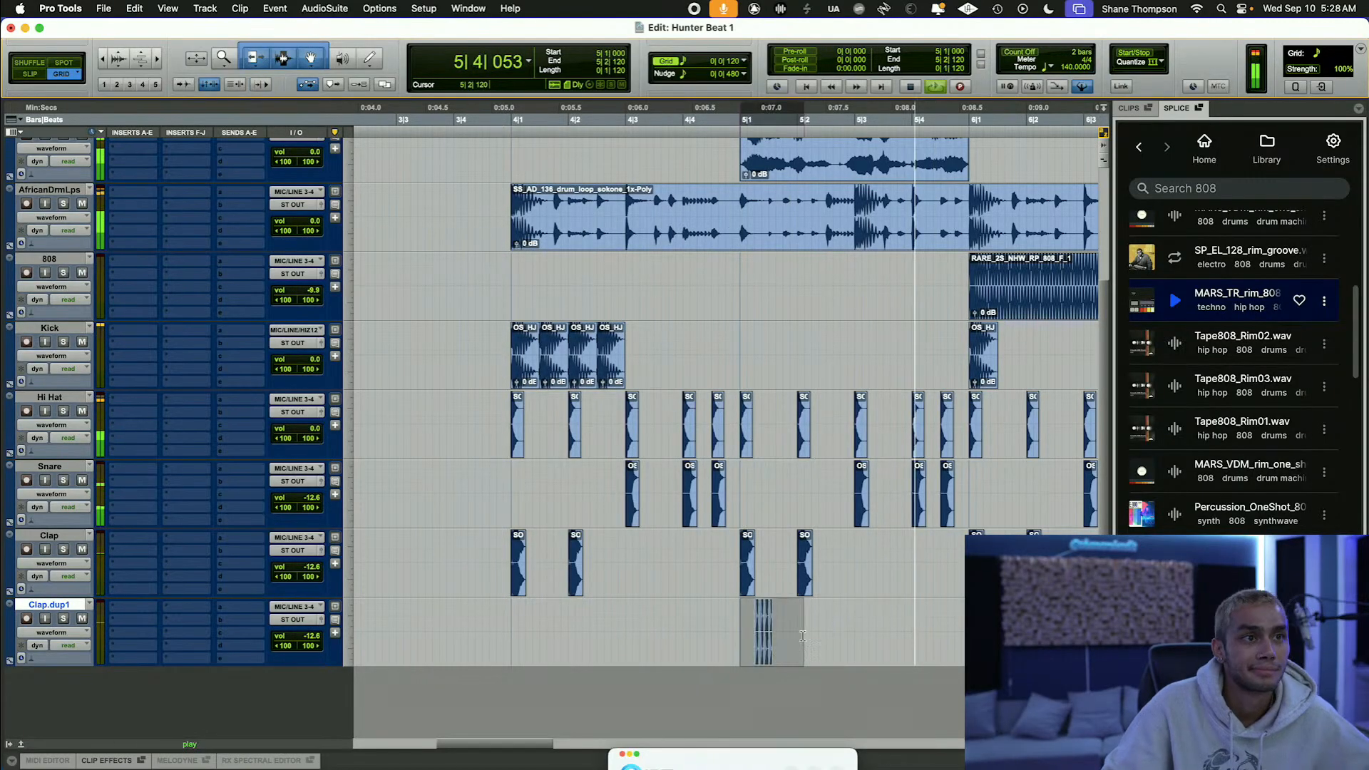
key(Delete)
scroll(877, 639, right, 7)
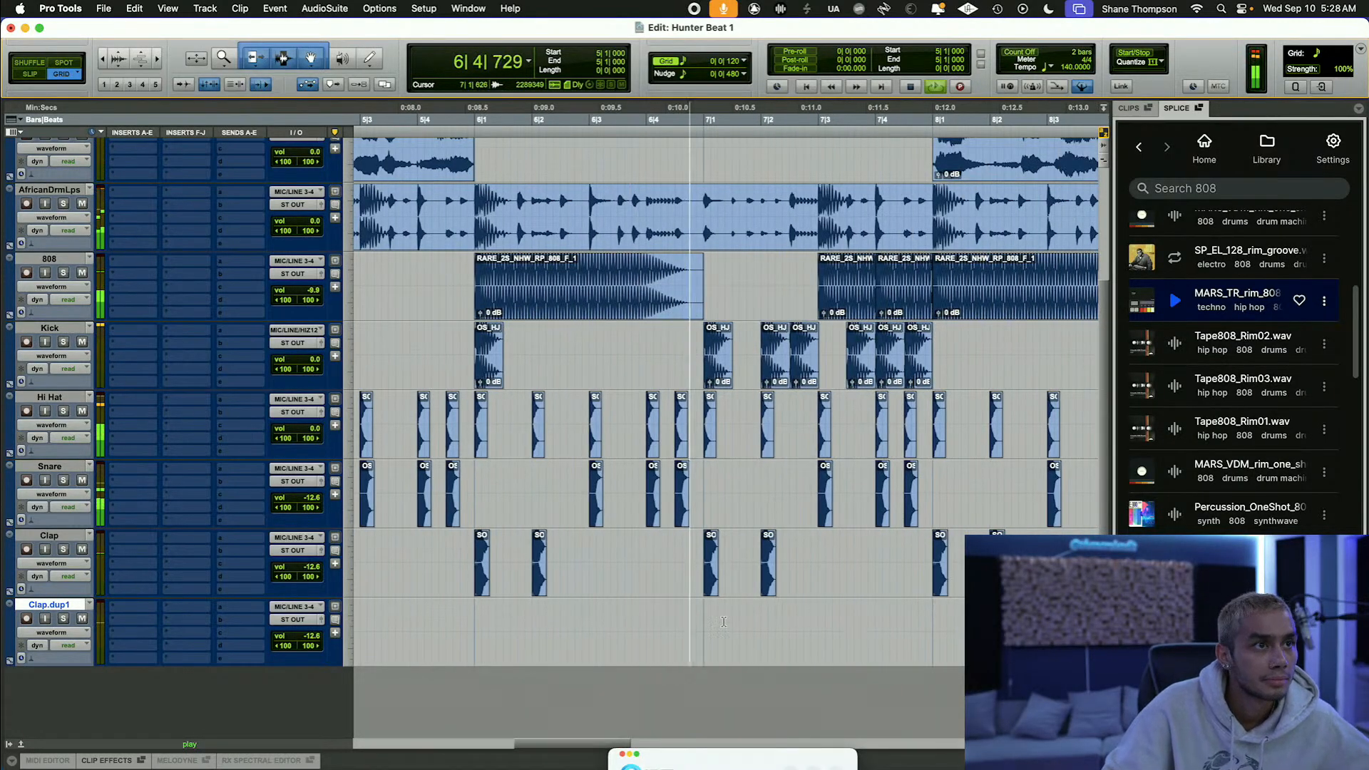
Step: Play from 4|1|000, first with the range up to 4|3|000 selected and again with all of bar 4 selected
key(t)
scroll(606, 632, left, 12)
scroll(608, 631, up, 1)
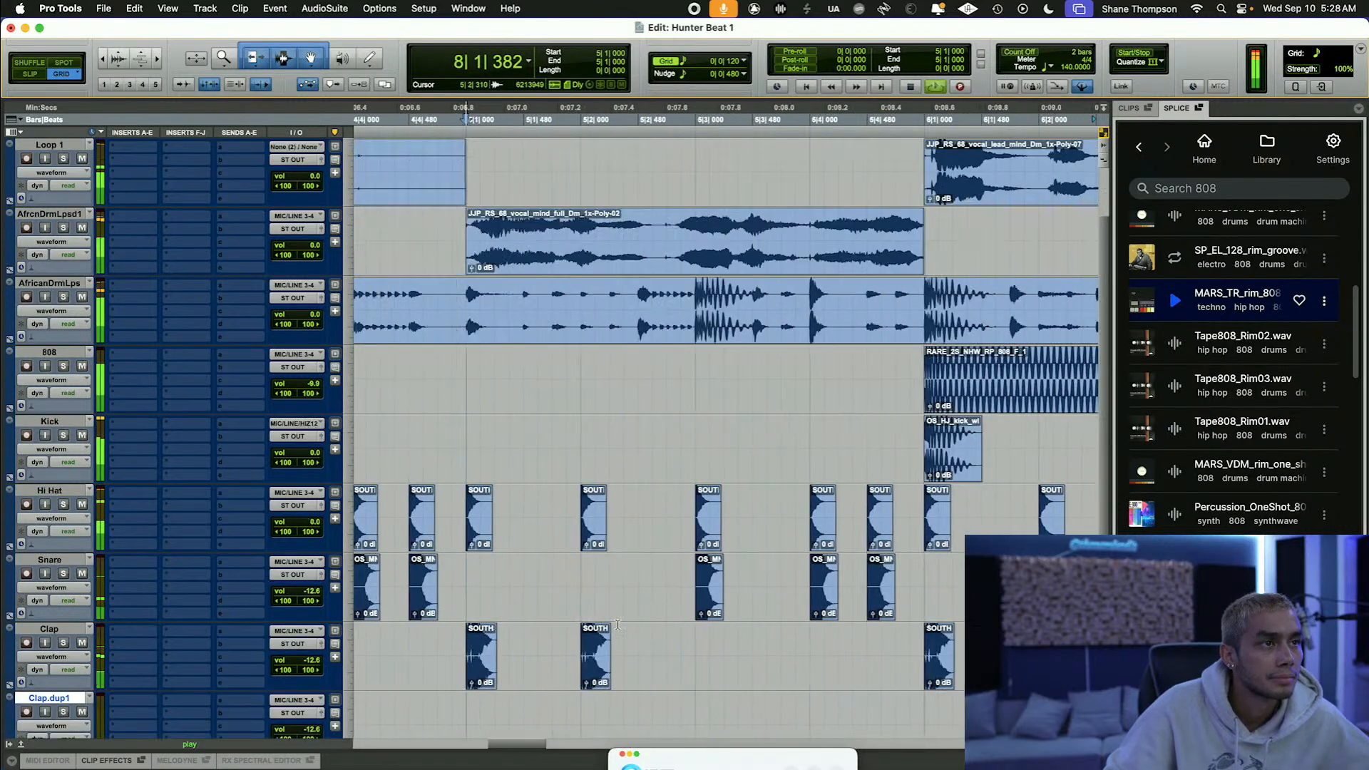
scroll(613, 630, down, 1)
scroll(613, 631, left, 7)
key(space)
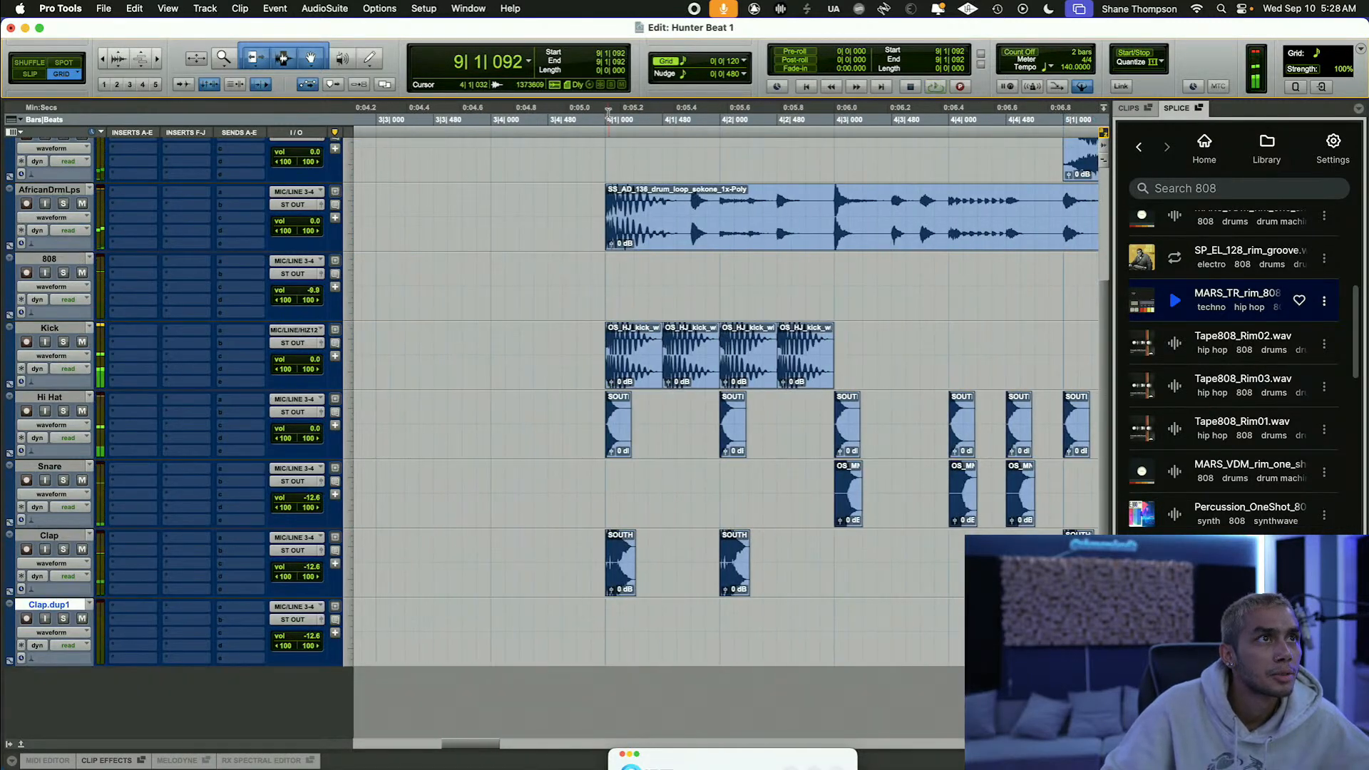
key(n)
drag(607, 115, 846, 191)
drag(617, 121, 839, 159)
key(space)
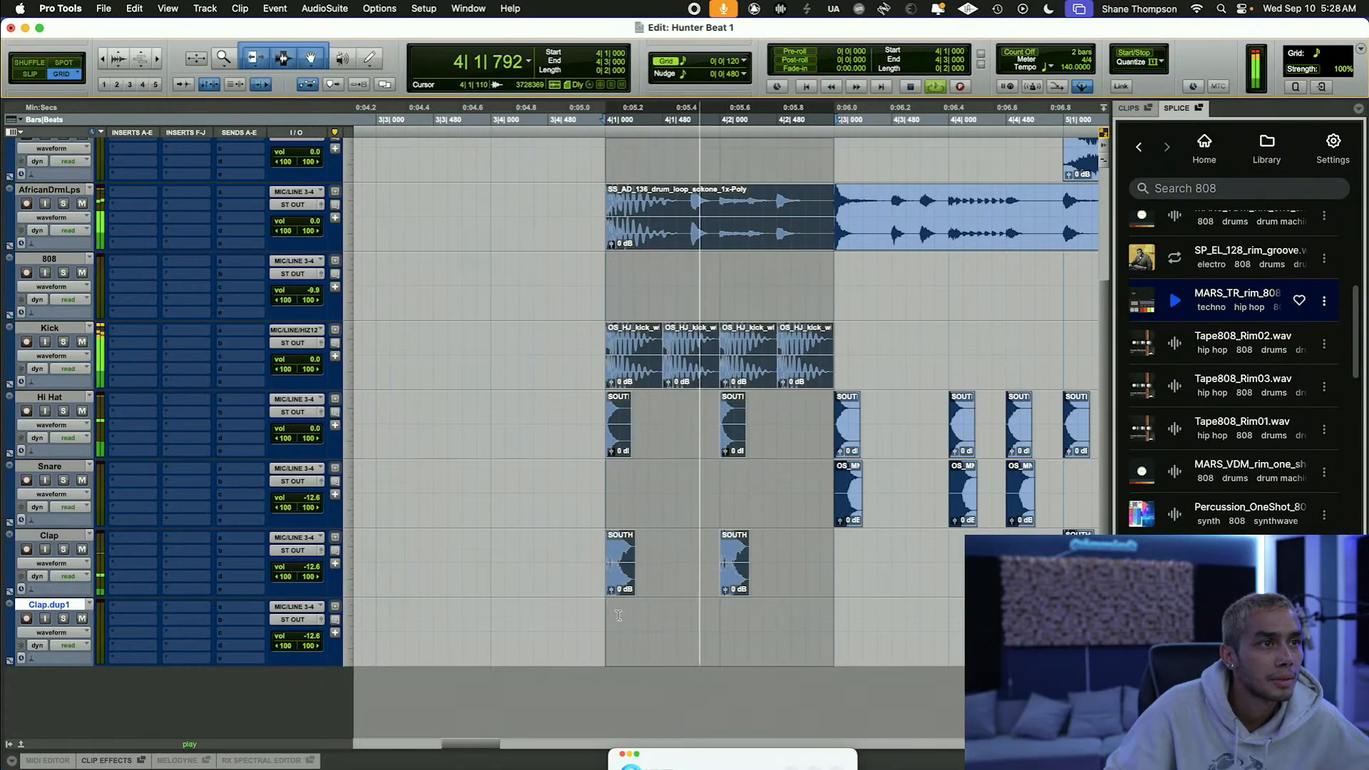
key(space)
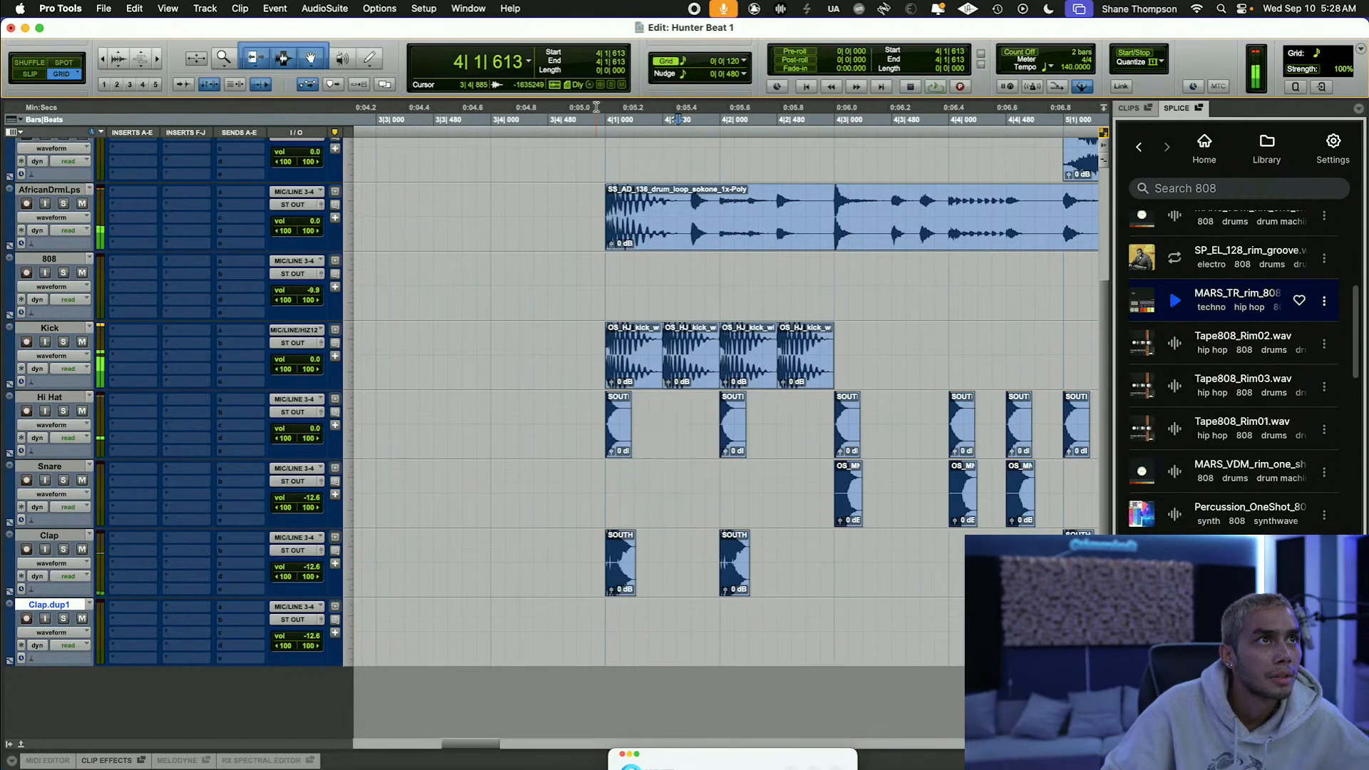
shift+click(1065, 187)
key(space)
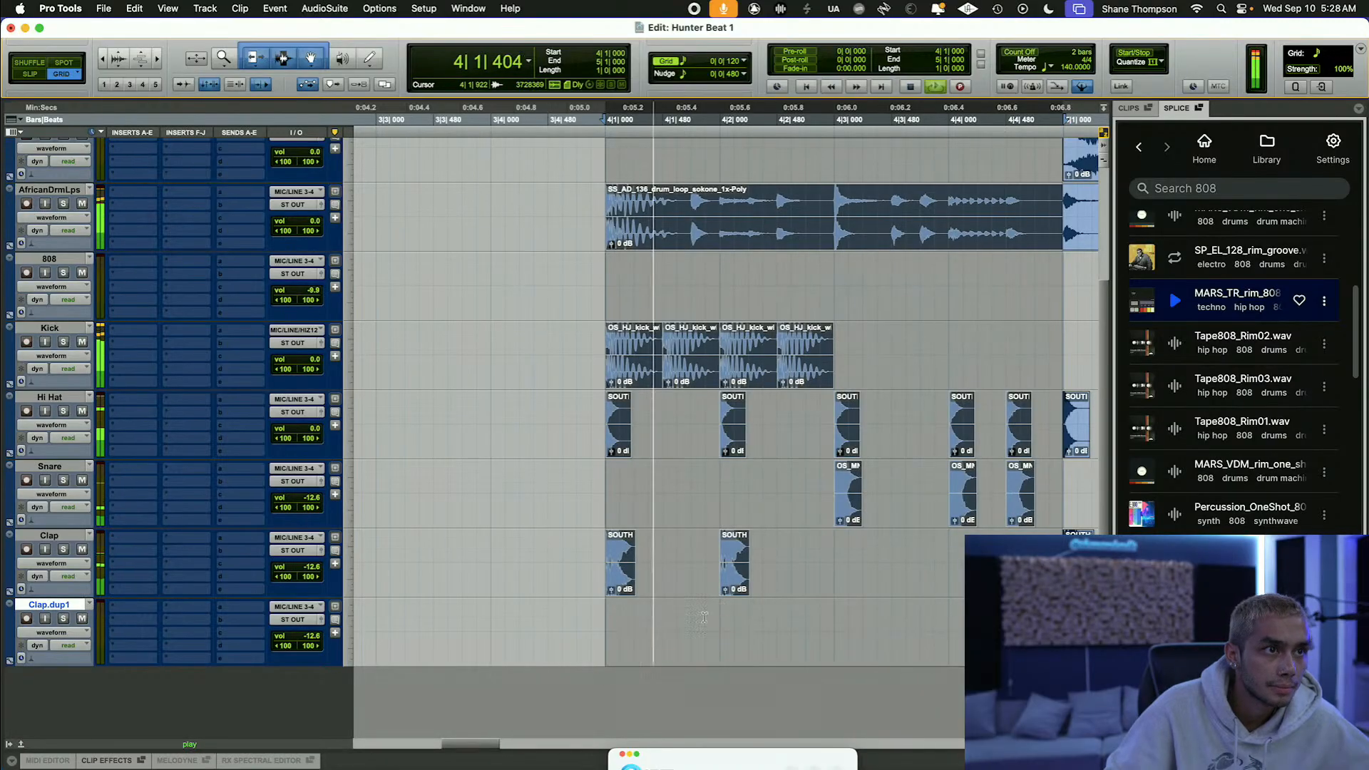
click(610, 618)
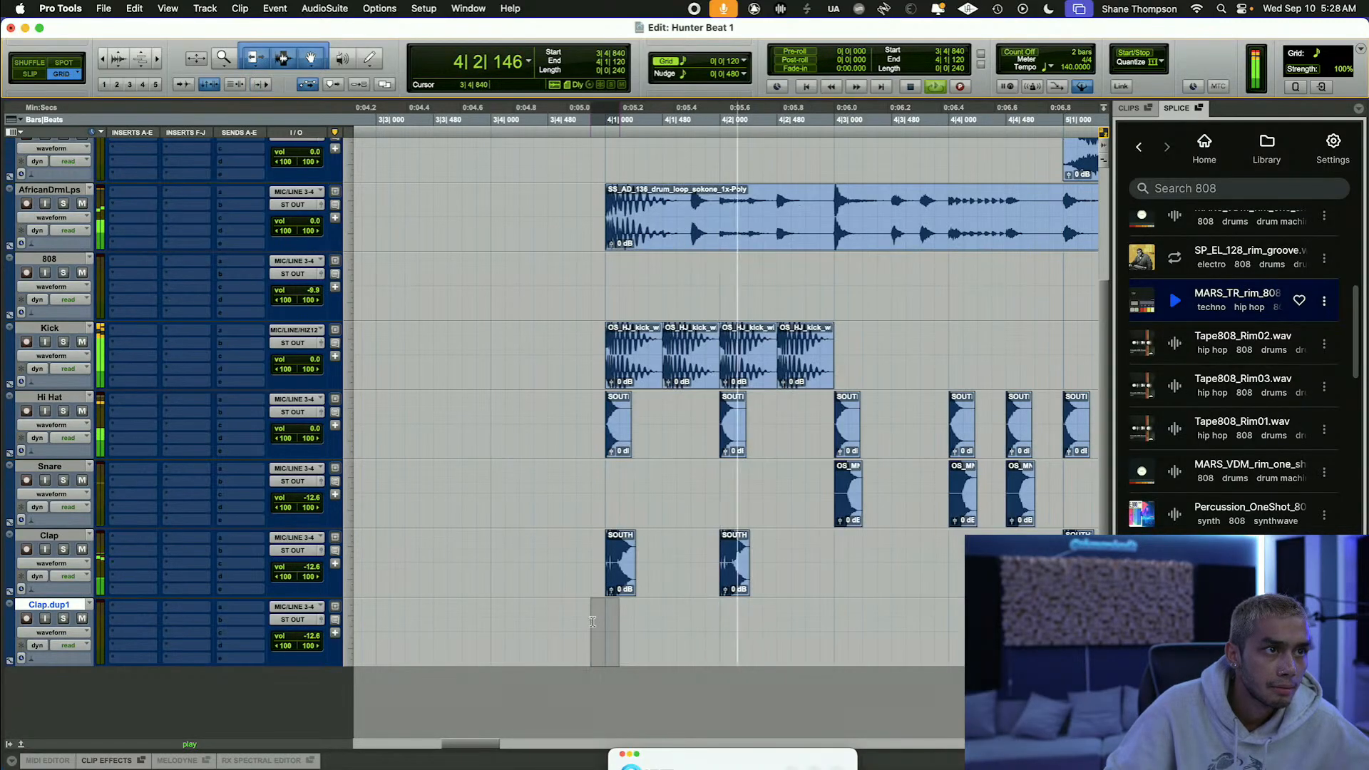
right_click(609, 619)
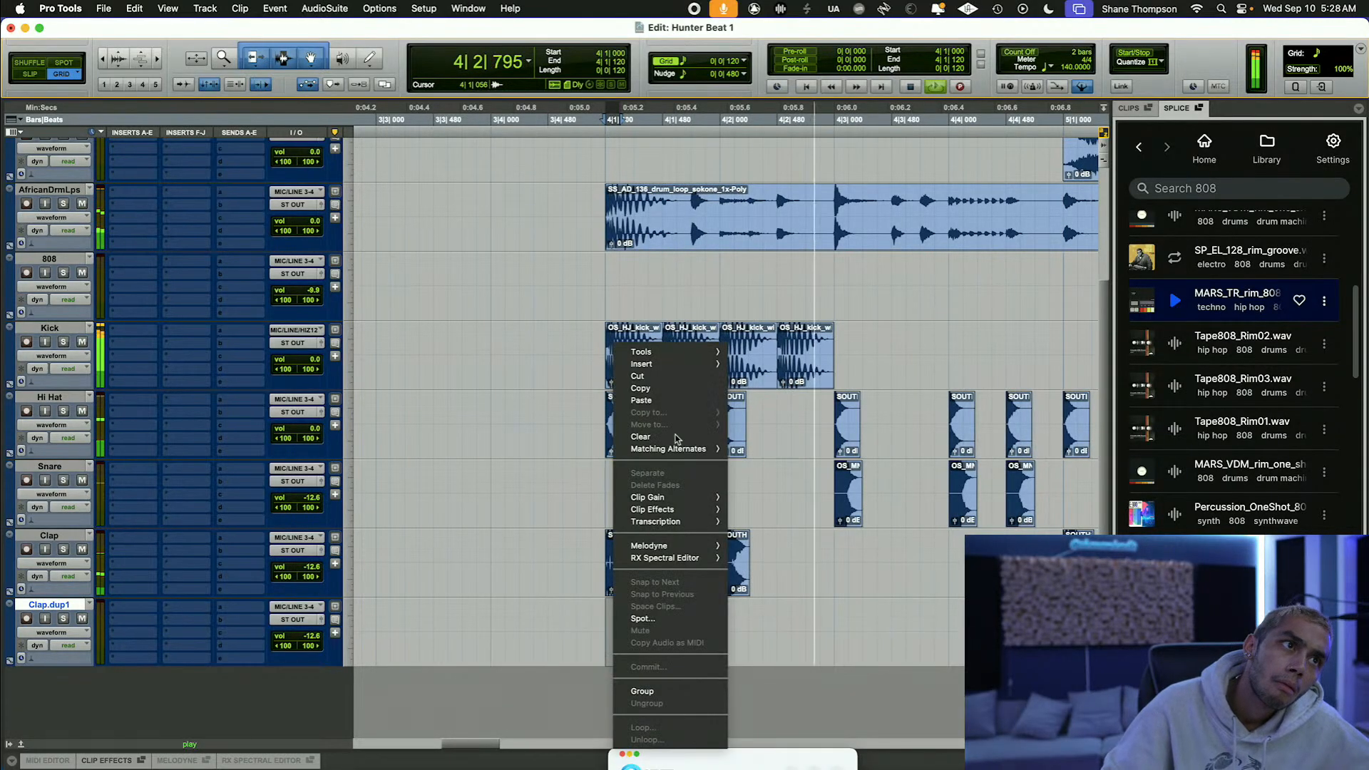
click(669, 401)
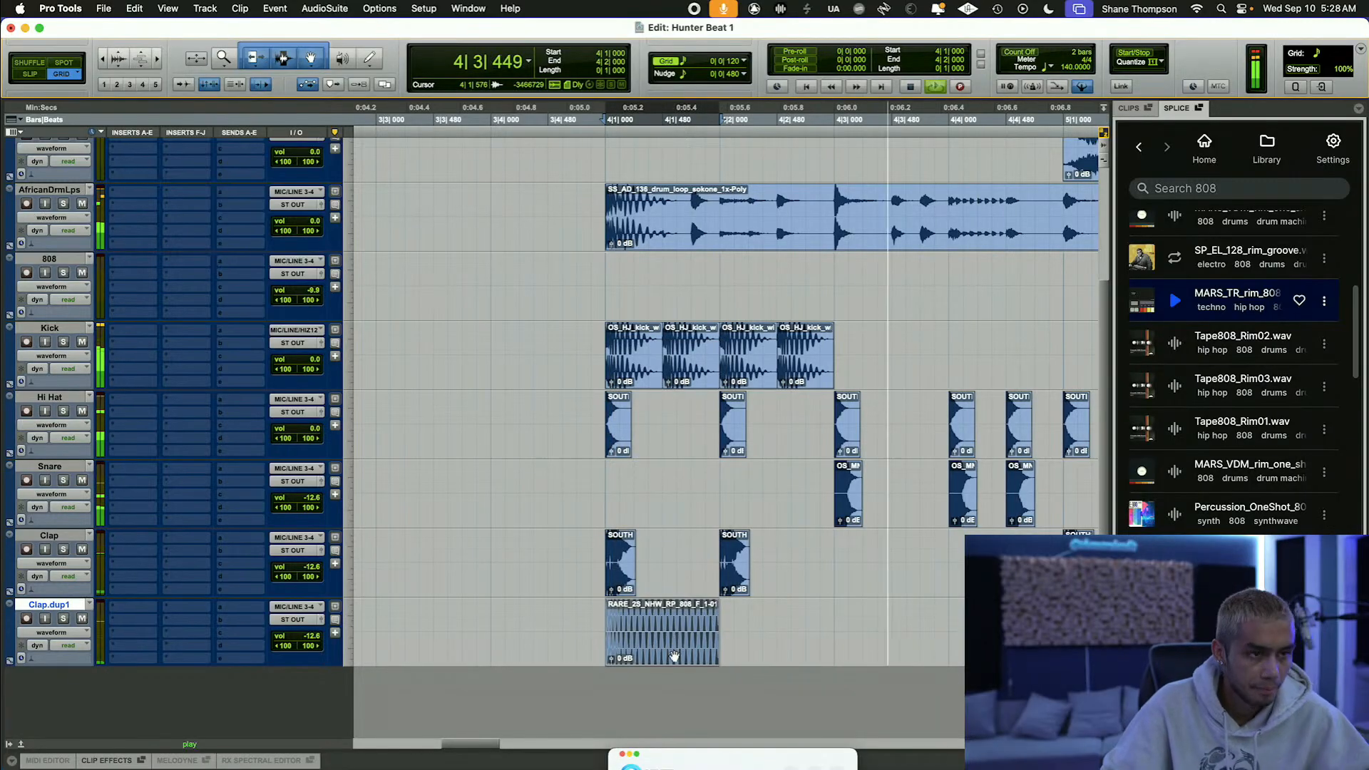
key(super+z)
Step: Audition the MARS_VDM rim one-shot from Splice and build a rapid rim roll from it on Clap.dup1 at 4|1|000
click(1171, 476)
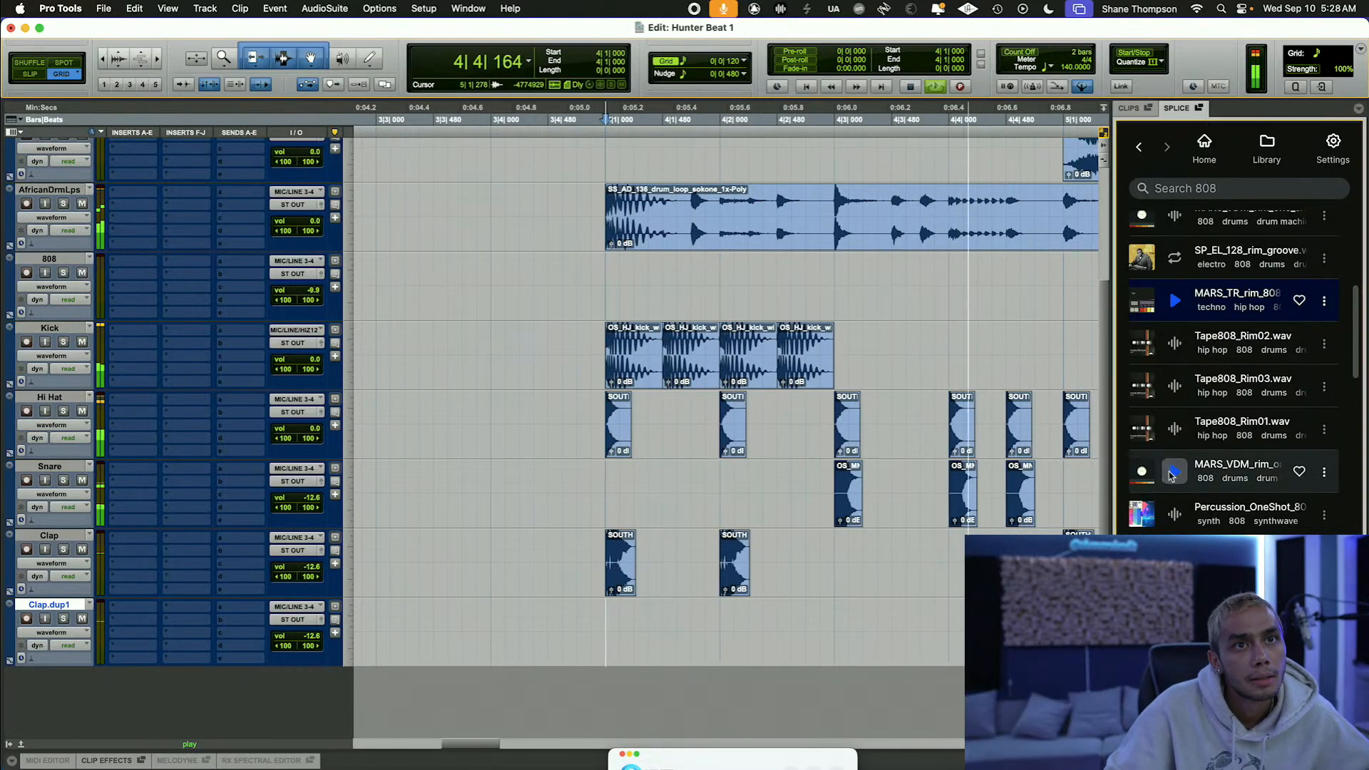
mouse_move(1172, 476)
mouse_down()
mouse_move(596, 599)
mouse_move(625, 650)
mouse_move(633, 633)
mouse_up()
right_click(636, 633)
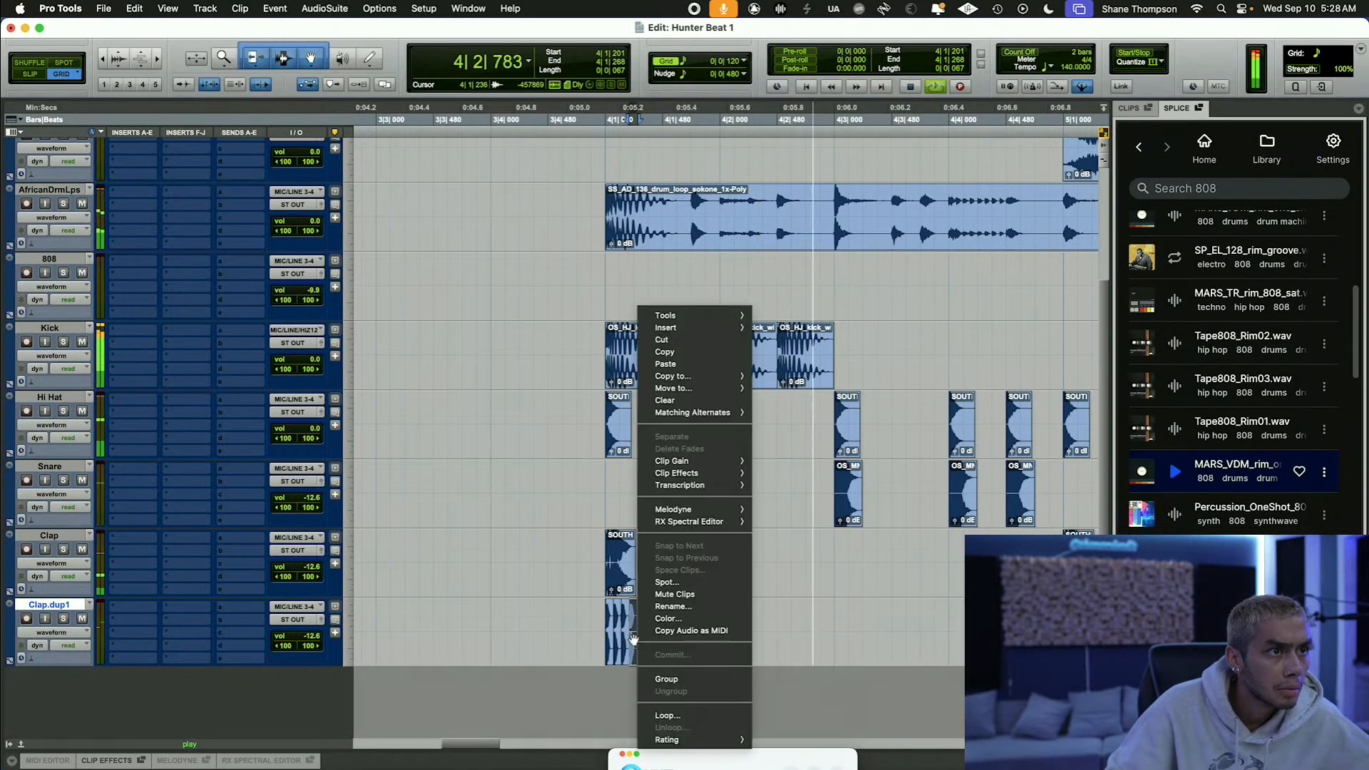
click(673, 352)
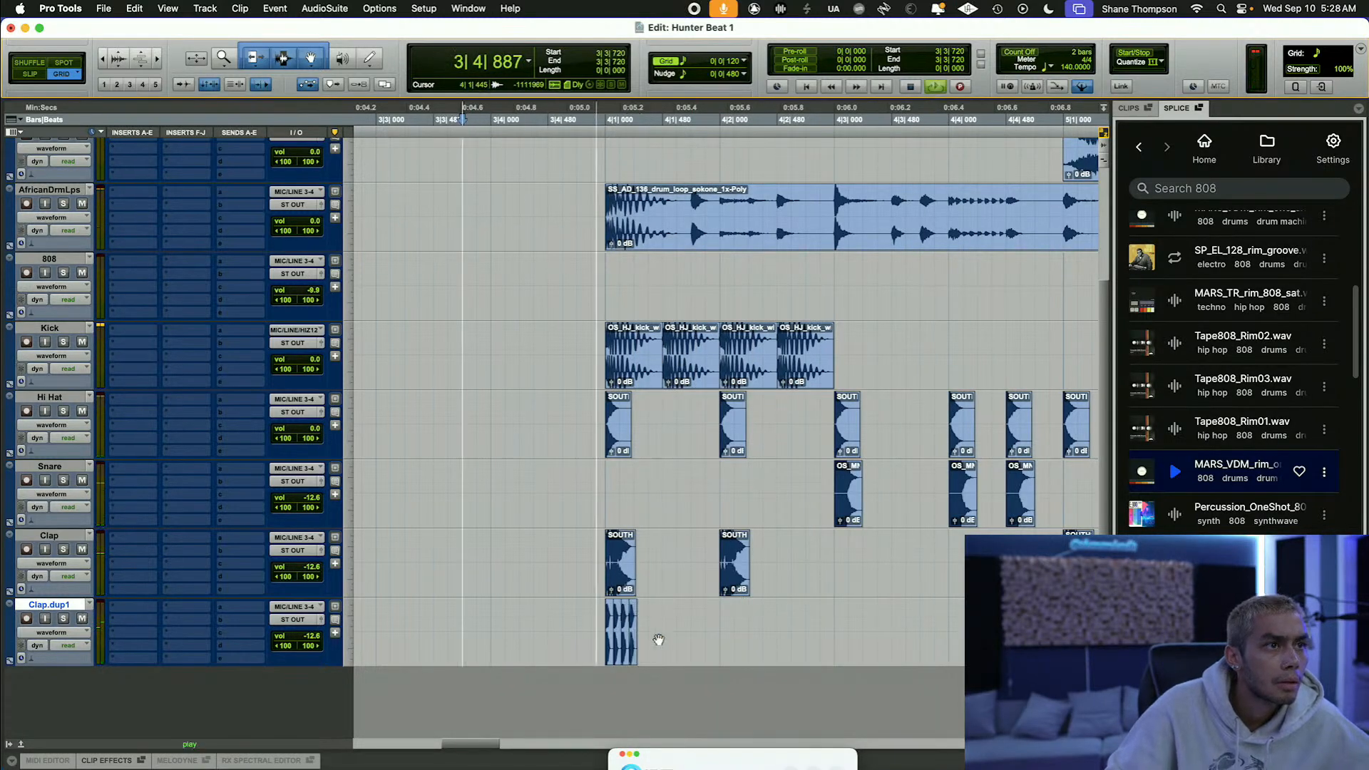
Step: Copy the whole rim roll at the start of bar 4 and paste it at 4|2|000 on Clap.dup1
drag(647, 638, 593, 637)
right_click(615, 634)
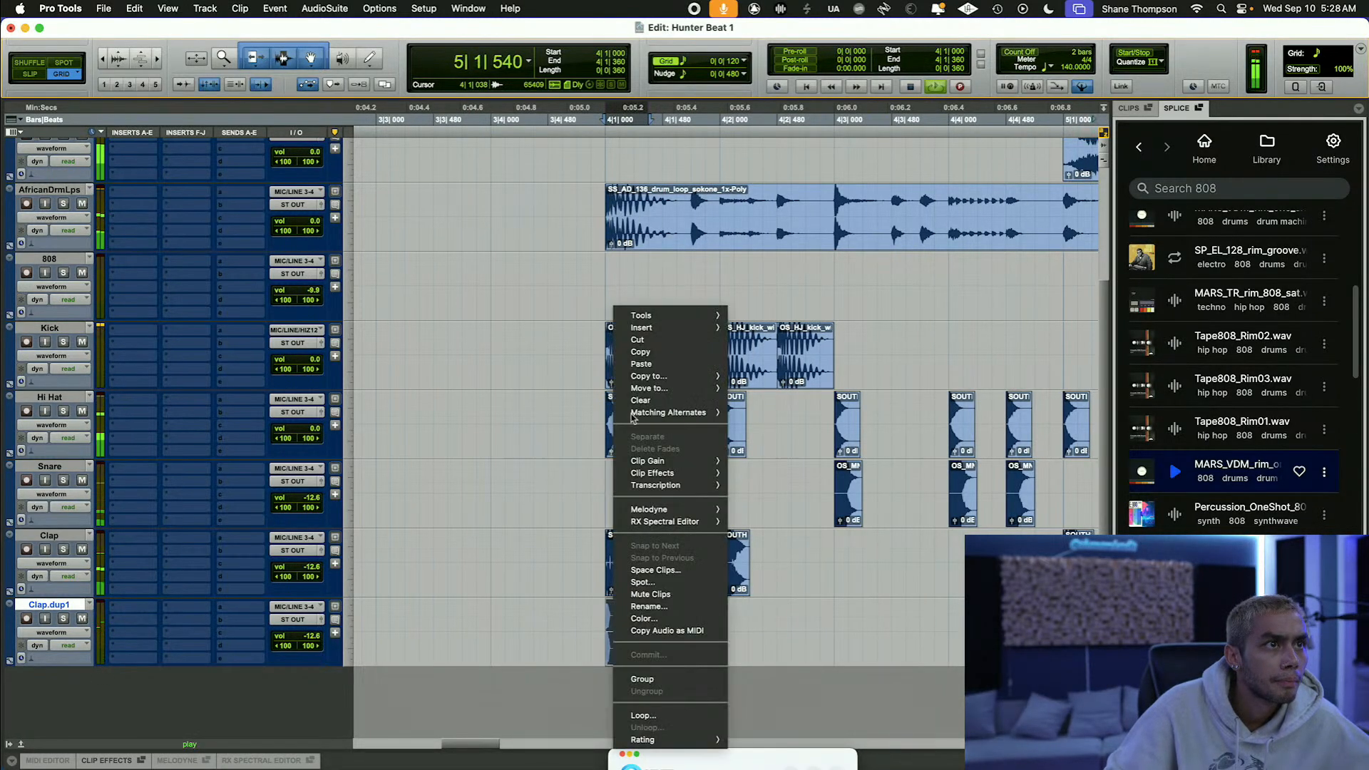
click(639, 352)
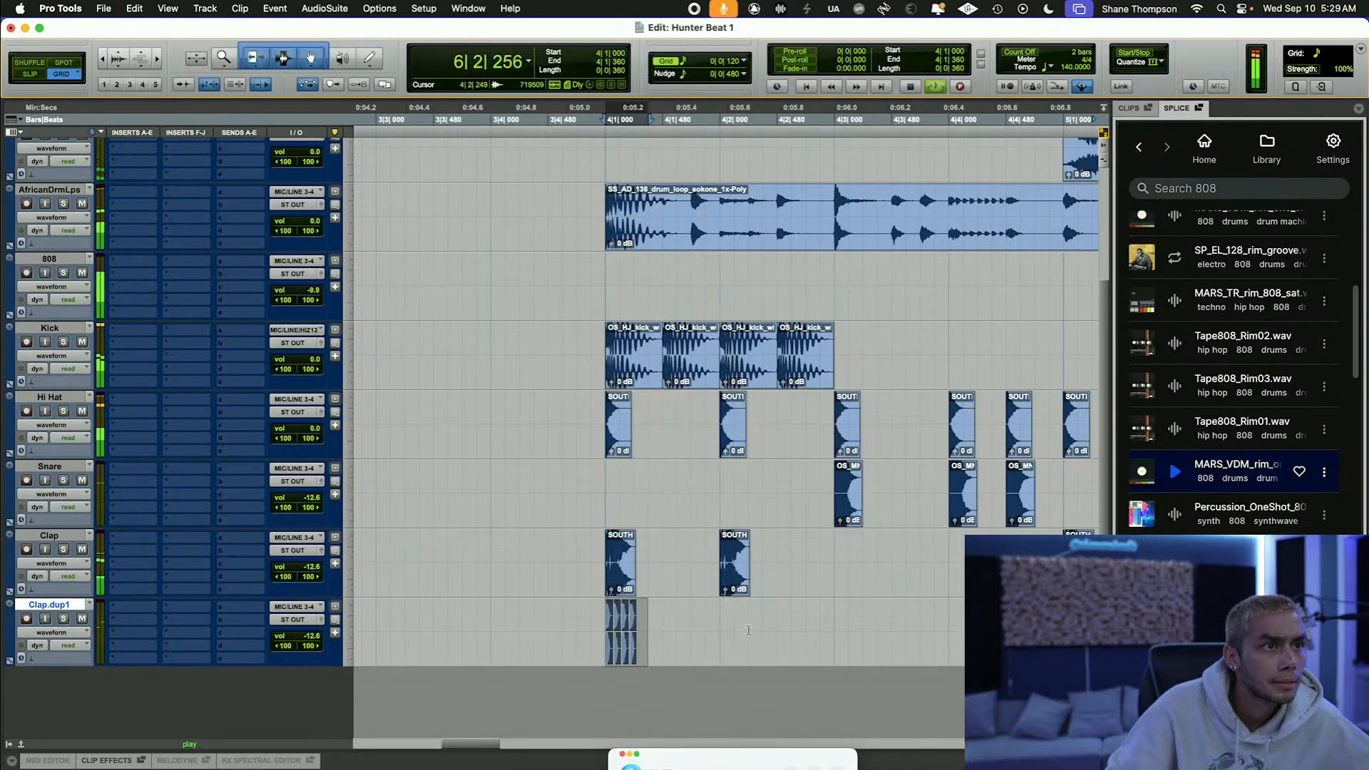
click(748, 630)
key(super+v)
right_click(725, 633)
click(754, 400)
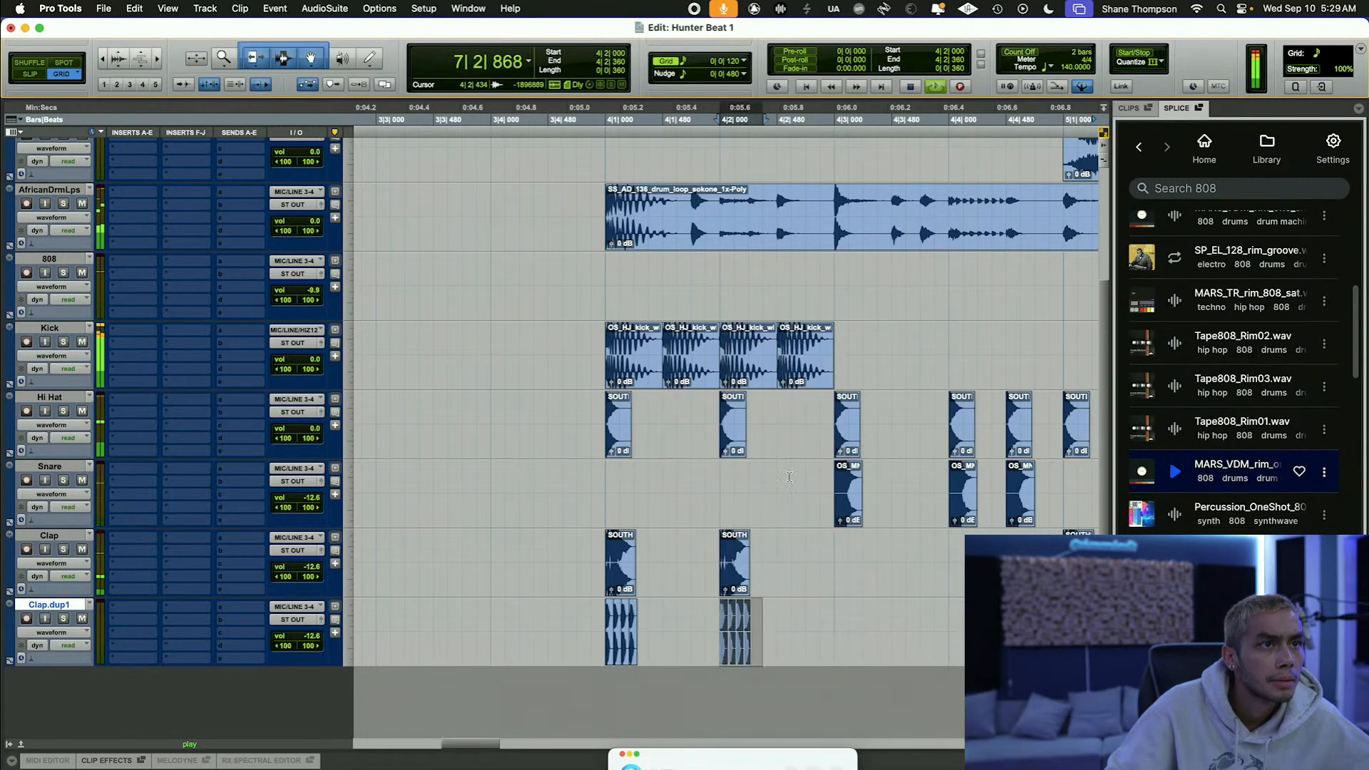
Step: Place copies of the rim roll at 5|1|000 and 5|2|000 on Clap.dup1, aligned with the claps
scroll(880, 637, right, 5)
scroll(880, 637, up, 1)
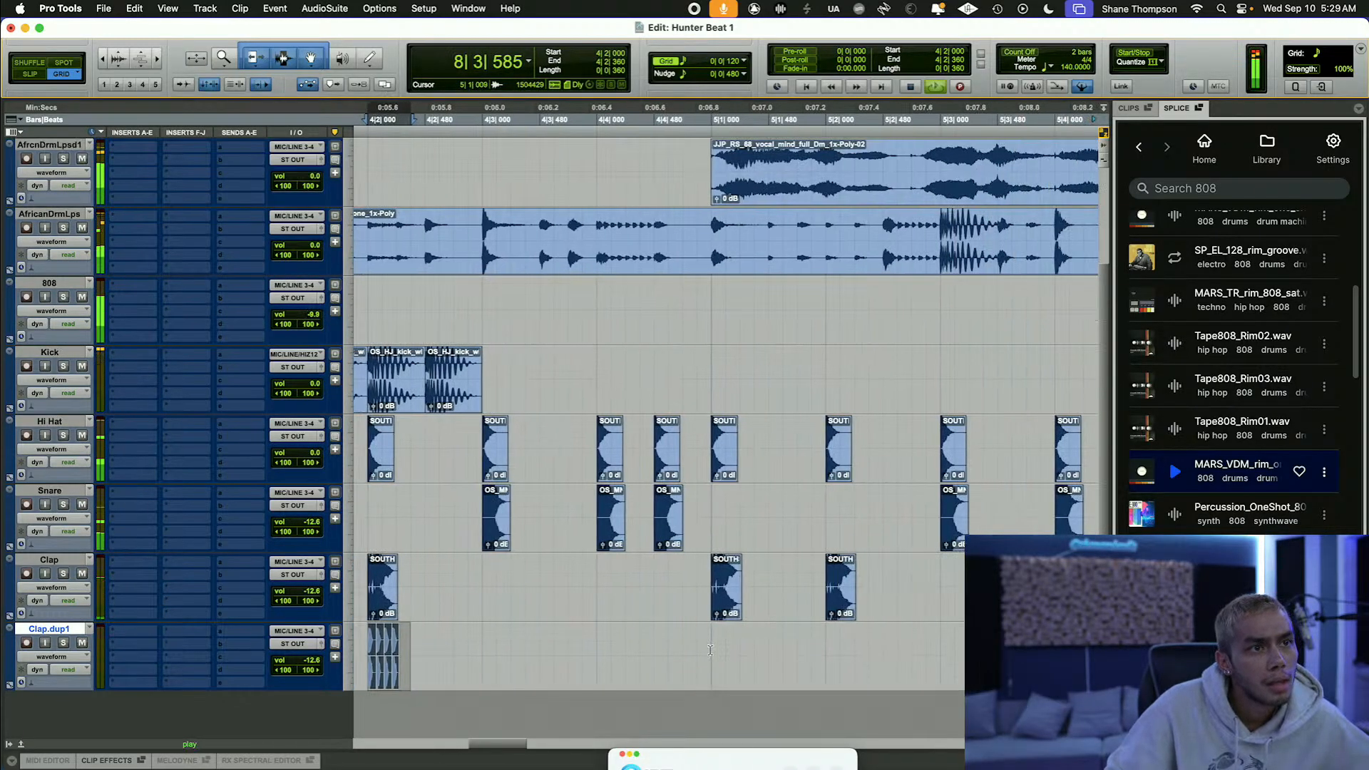
click(740, 670)
right_click(740, 671)
click(755, 402)
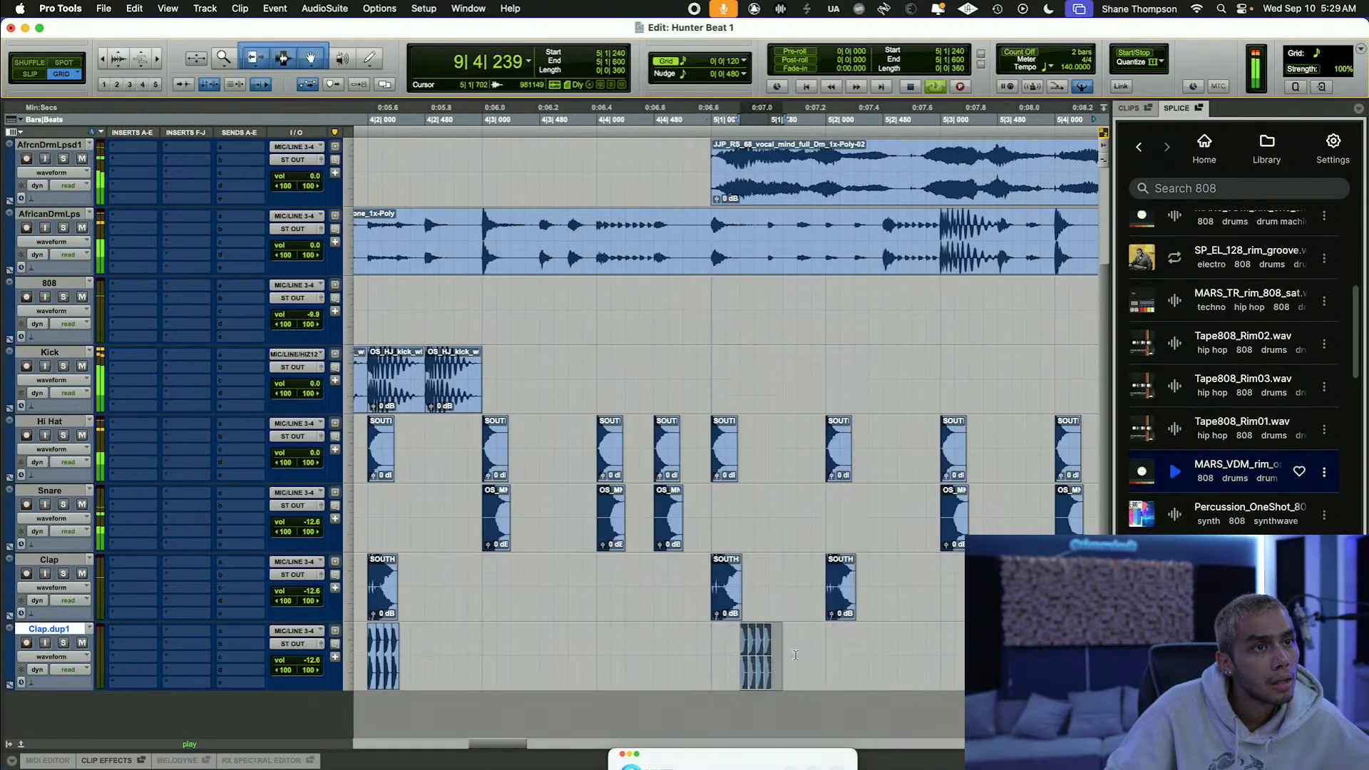
drag(733, 685, 722, 684)
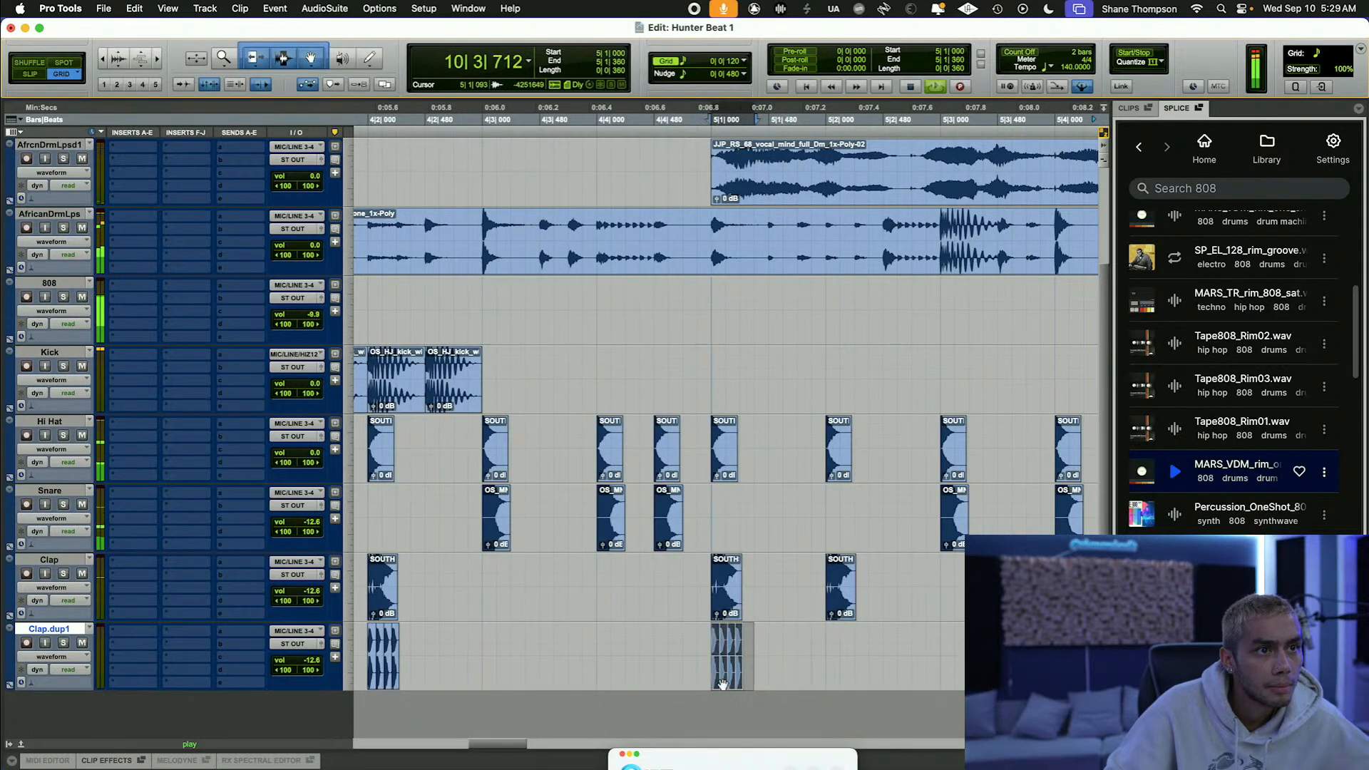
click(841, 656)
right_click(842, 656)
click(882, 404)
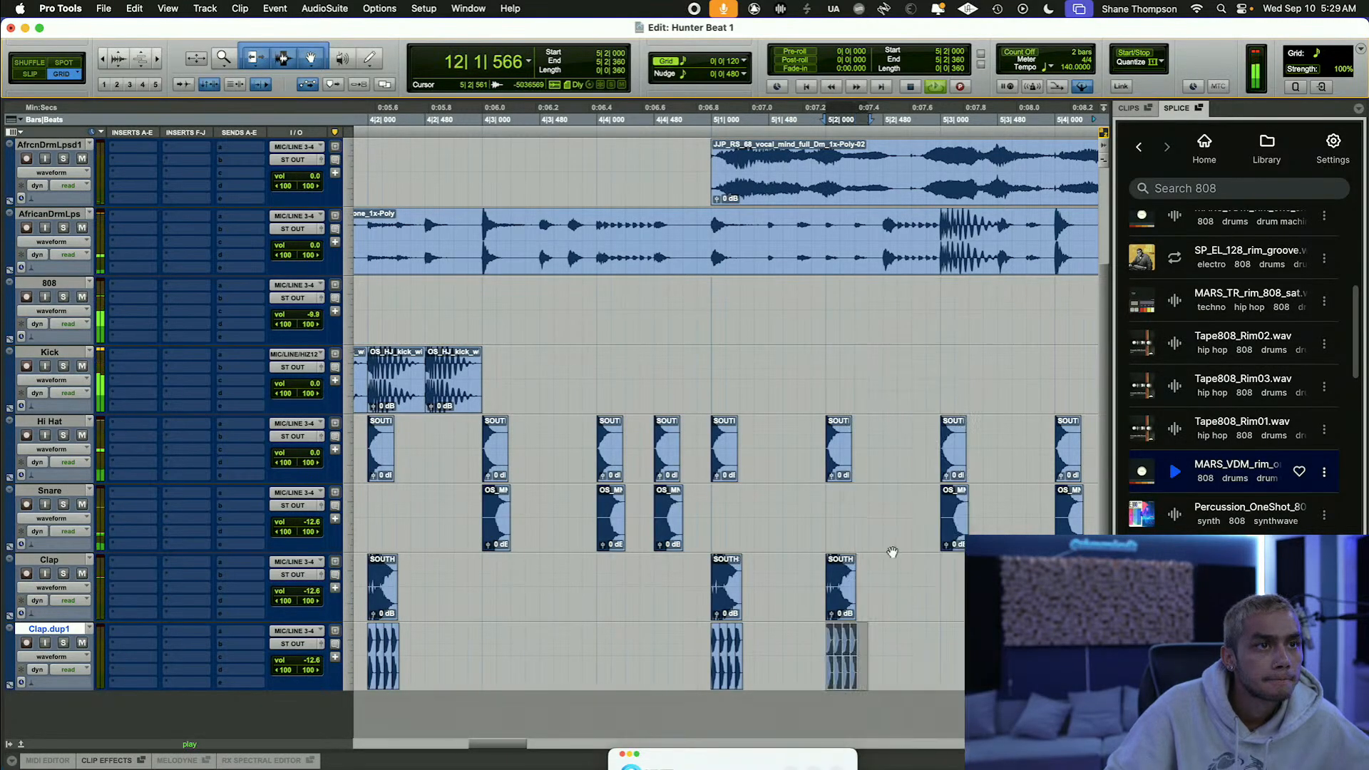
Step: Play the arrangement from 3|4|240 to hear the four rim rolls against the drums
key(r)
key(r)
key(space)
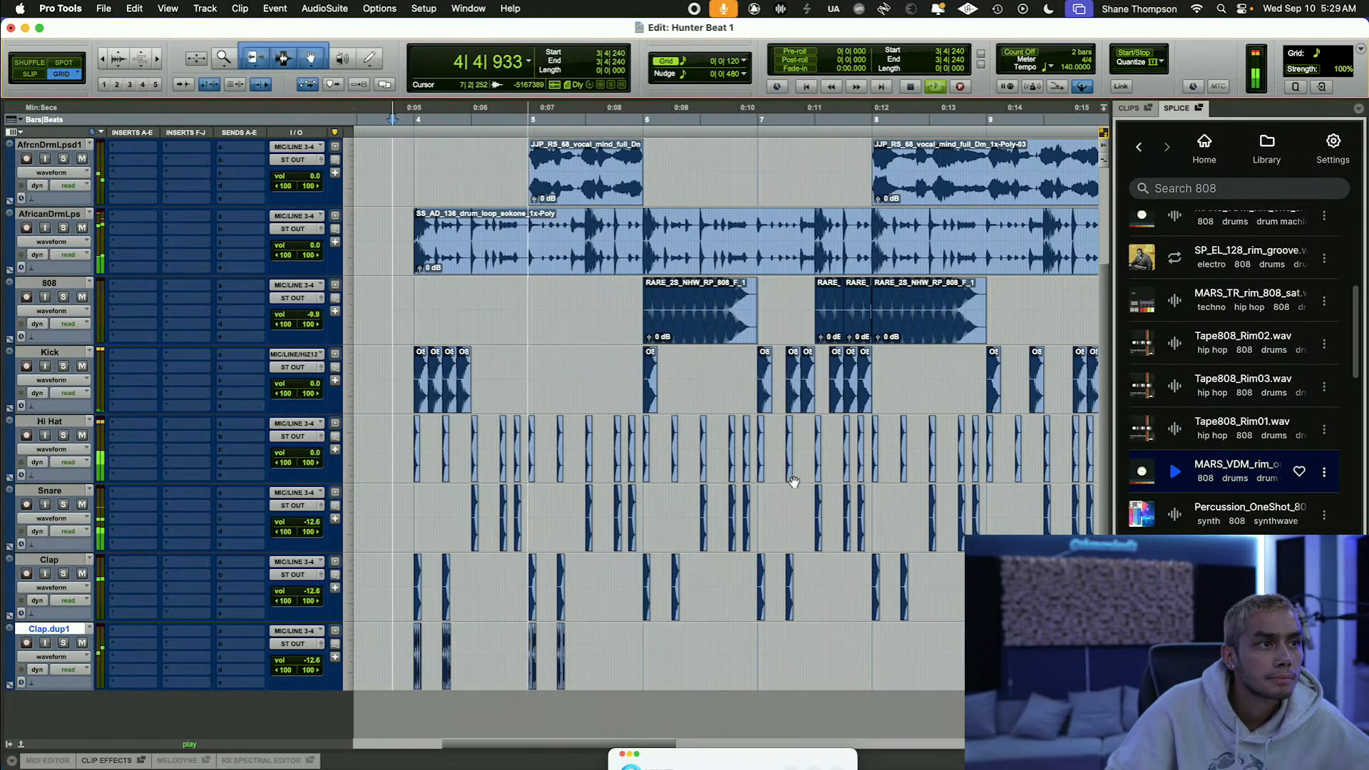
Step: Delete the rim rolls at 4|1|000 and 5|1|000 on Clap.dup1 and play from 3|3|840
key(t)
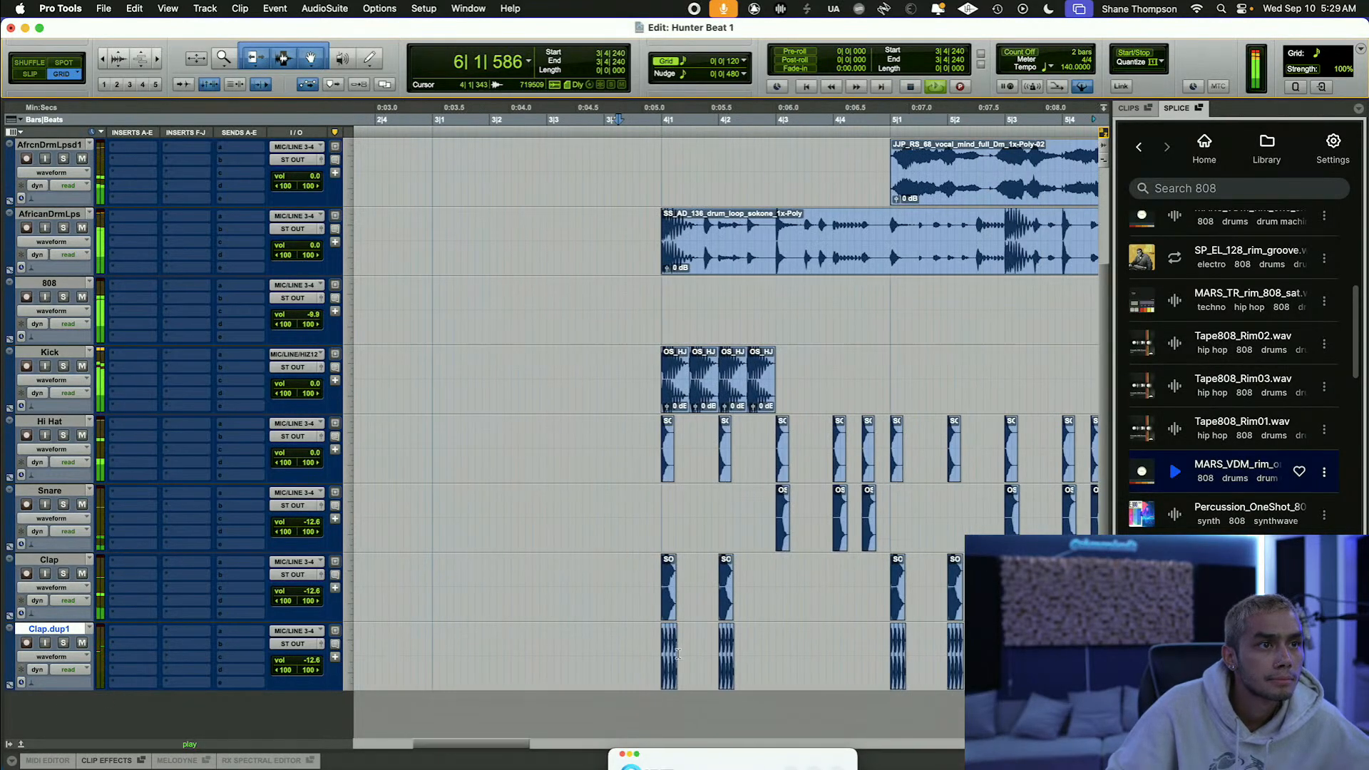
drag(856, 664, 918, 665)
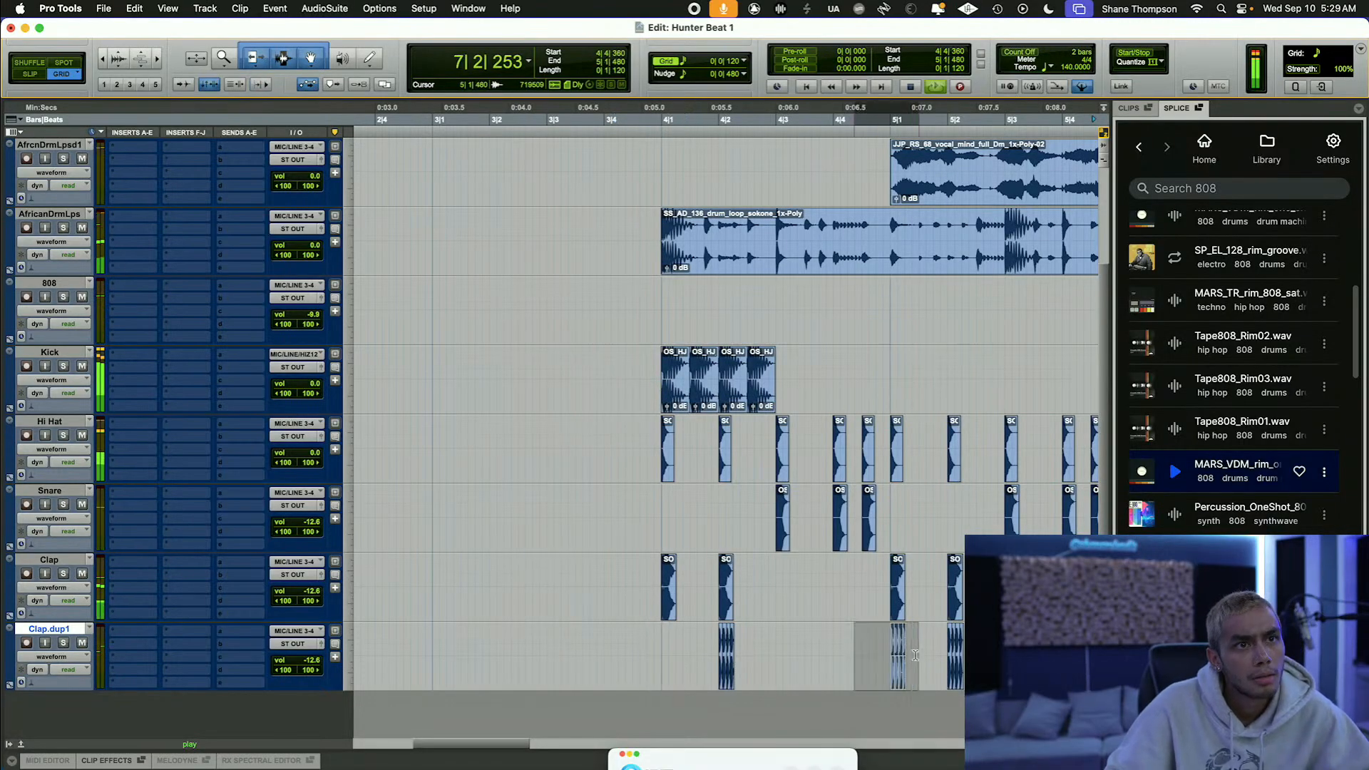
key(Delete)
click(595, 116)
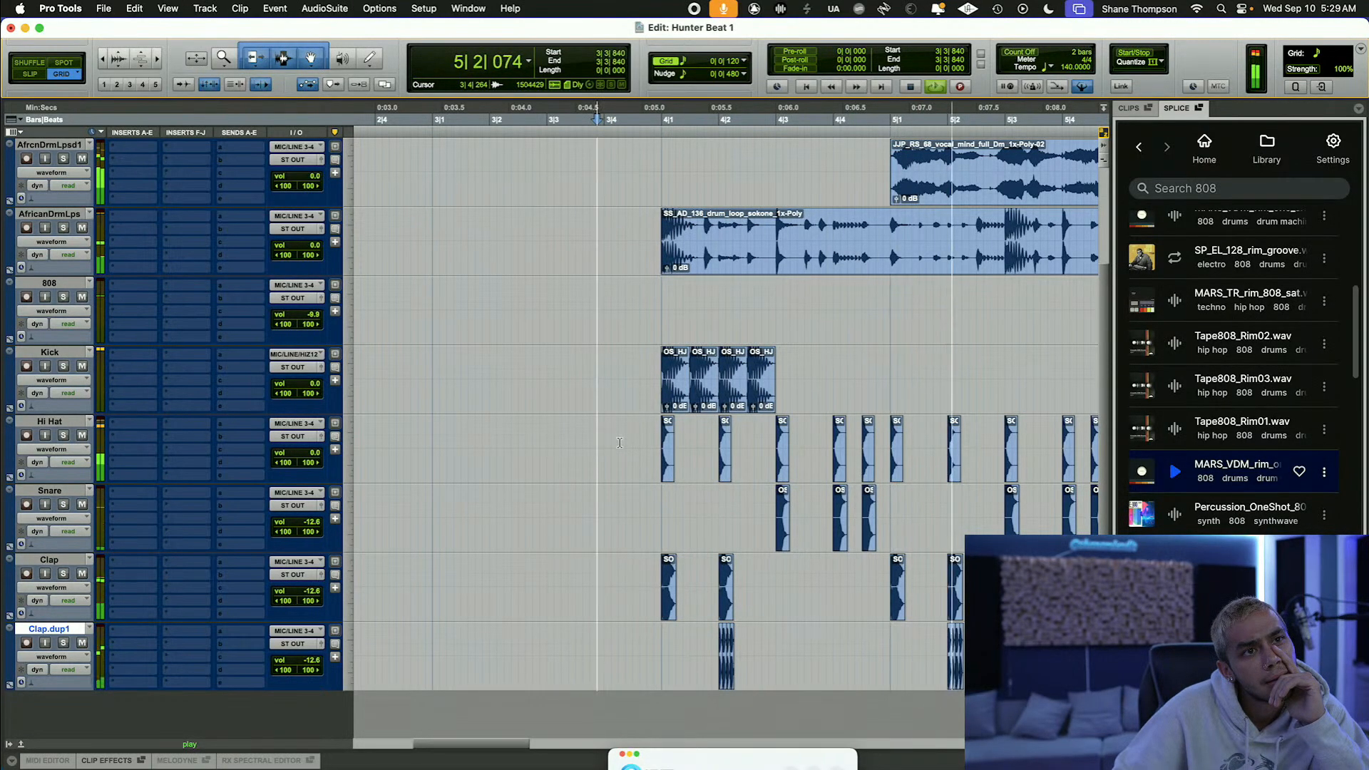
Step: Move the rim roll at 5|2|000 to 6|2|000 on Clap.dup1 and play from 3|4|480
scroll(672, 553, up, 1)
scroll(671, 552, right, 2)
scroll(672, 553, down, 2)
scroll(671, 553, right, 5)
scroll(660, 568, left, 2)
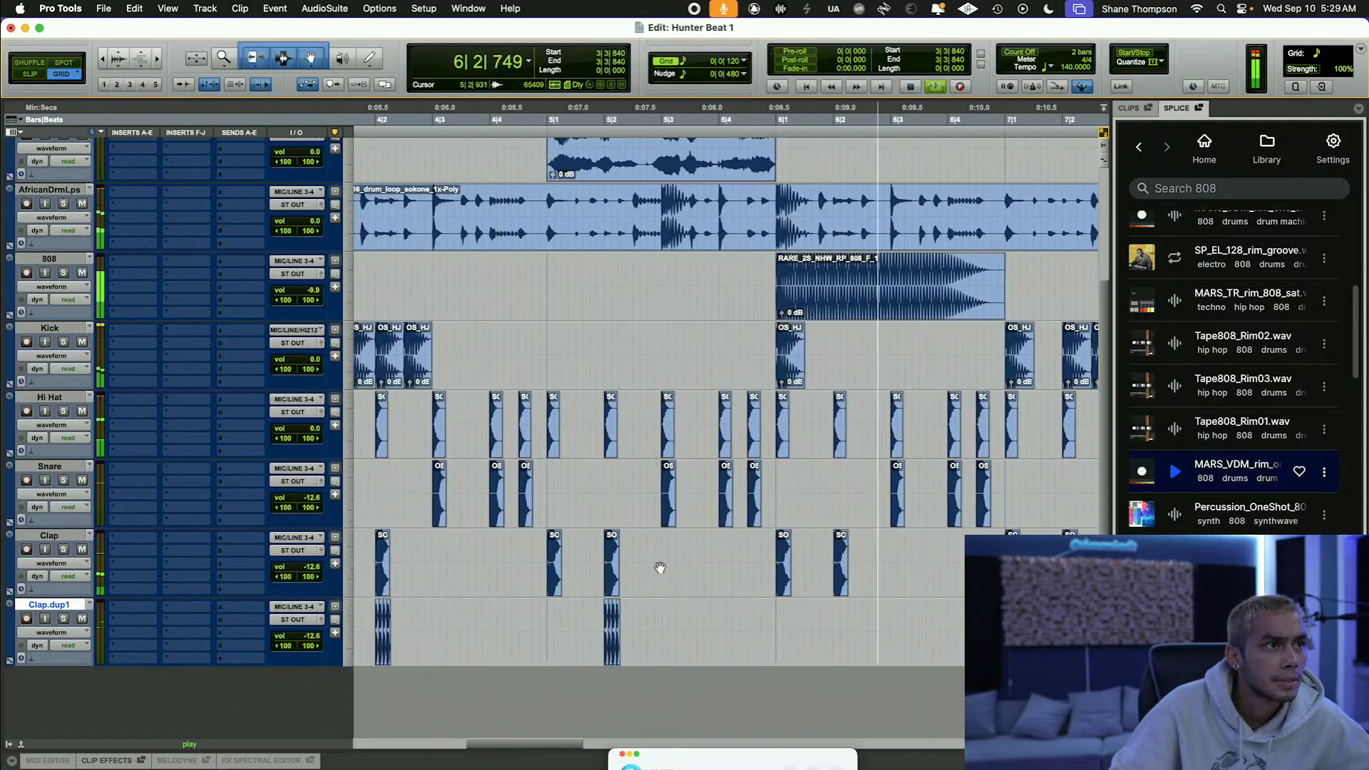
drag(597, 624, 627, 623)
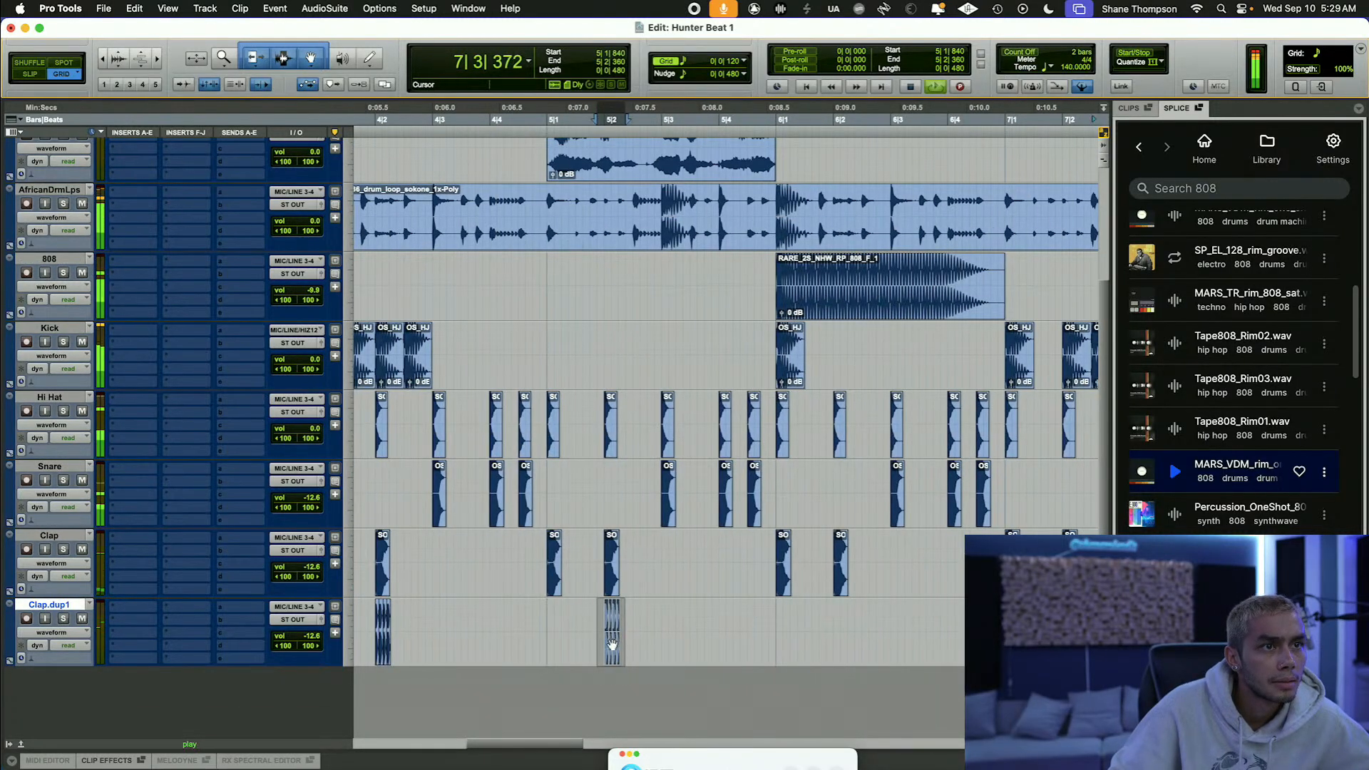
drag(841, 657, 841, 658)
scroll(841, 658, left, 5)
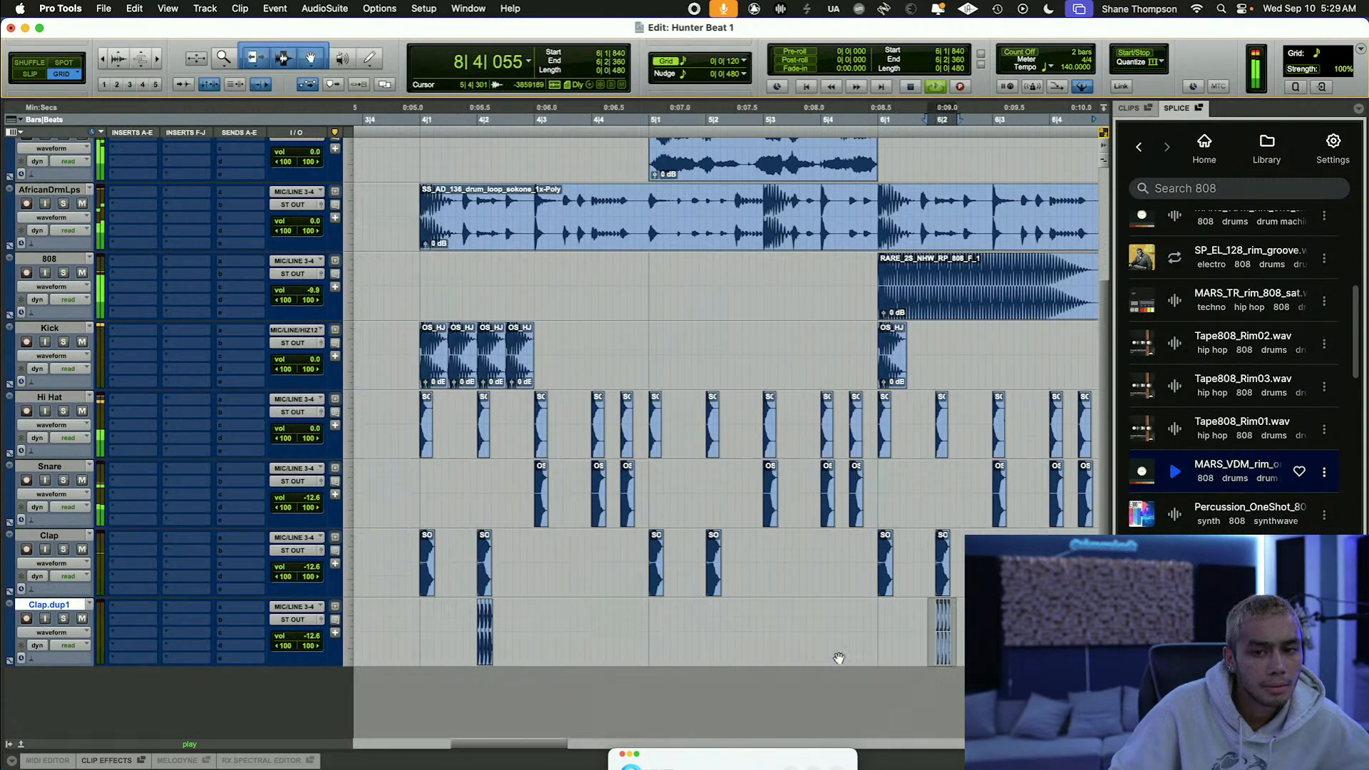
key(space)
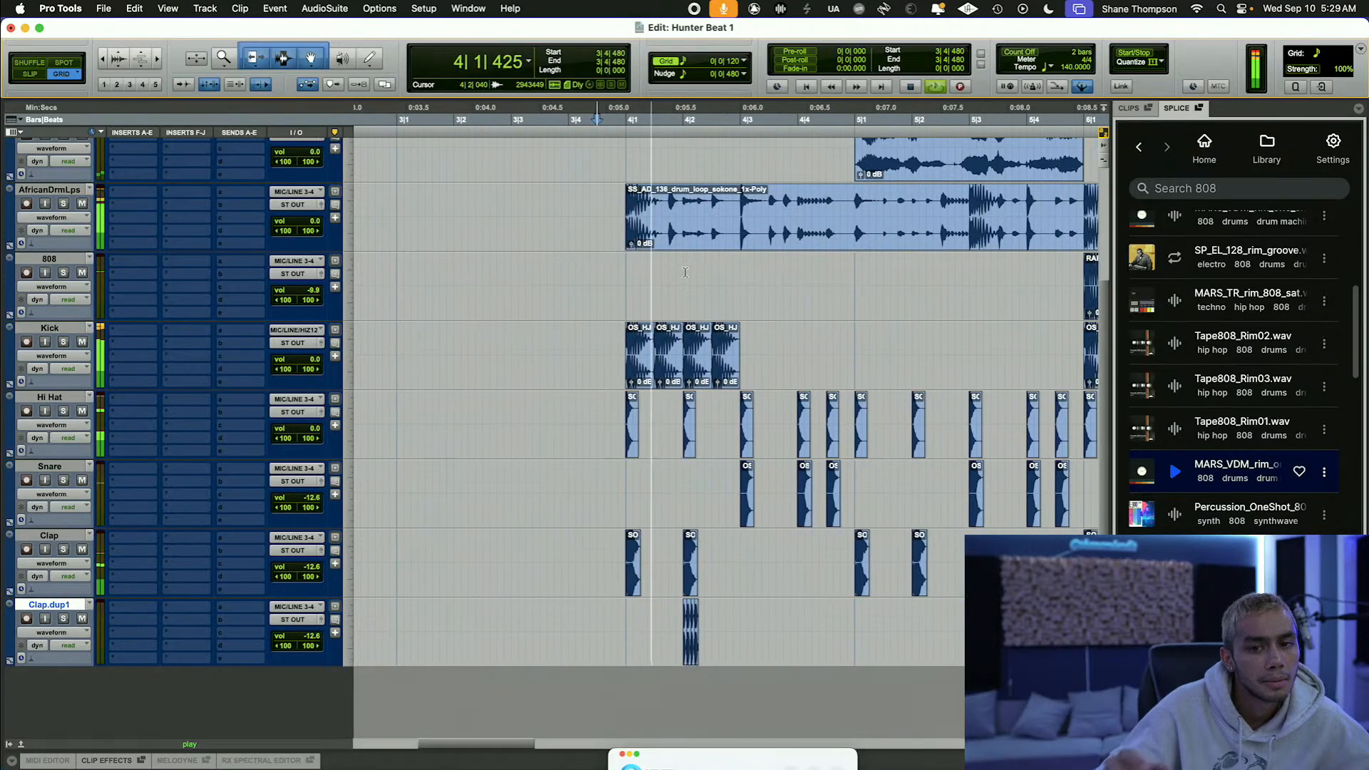
Step: Trim the end of the 808 clip in bar 6 to 6|3|000
scroll(686, 276, up, 1)
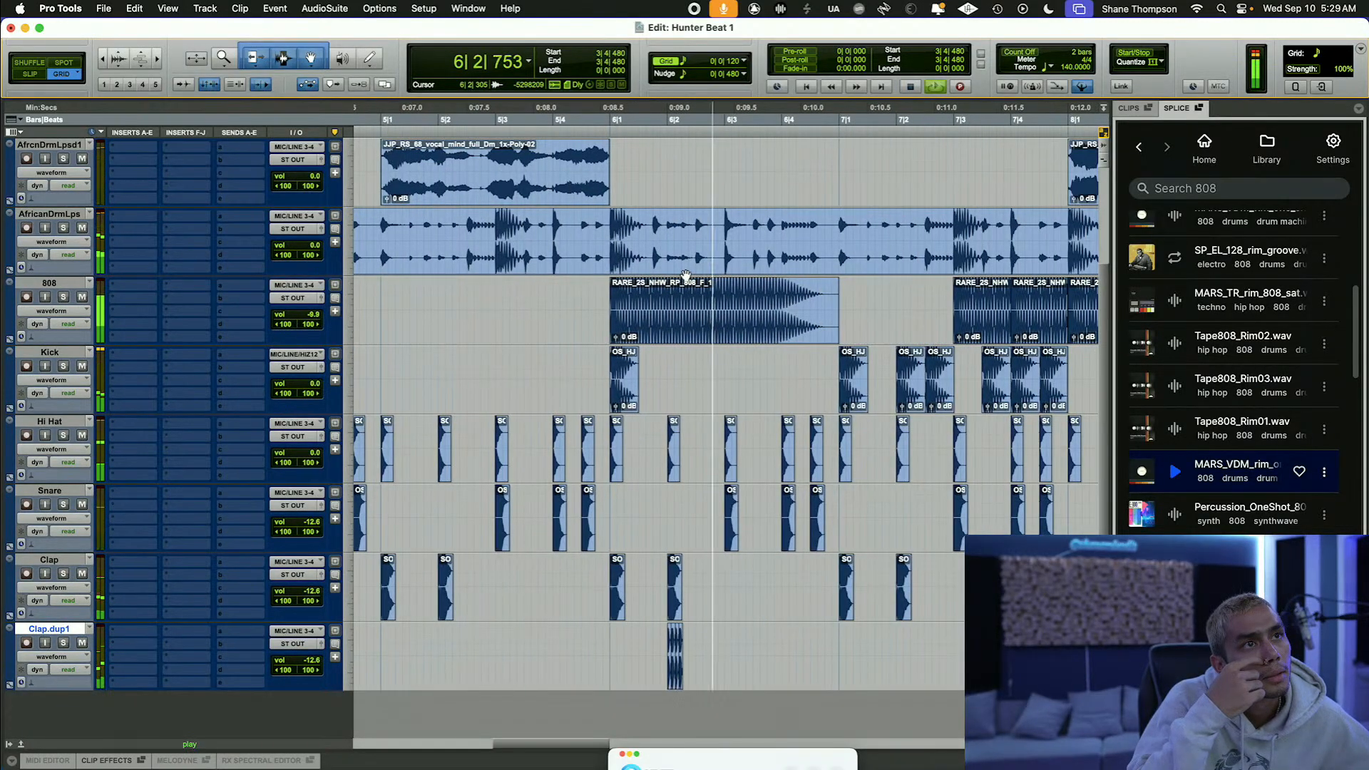
click(725, 300)
key(s)
key(r)
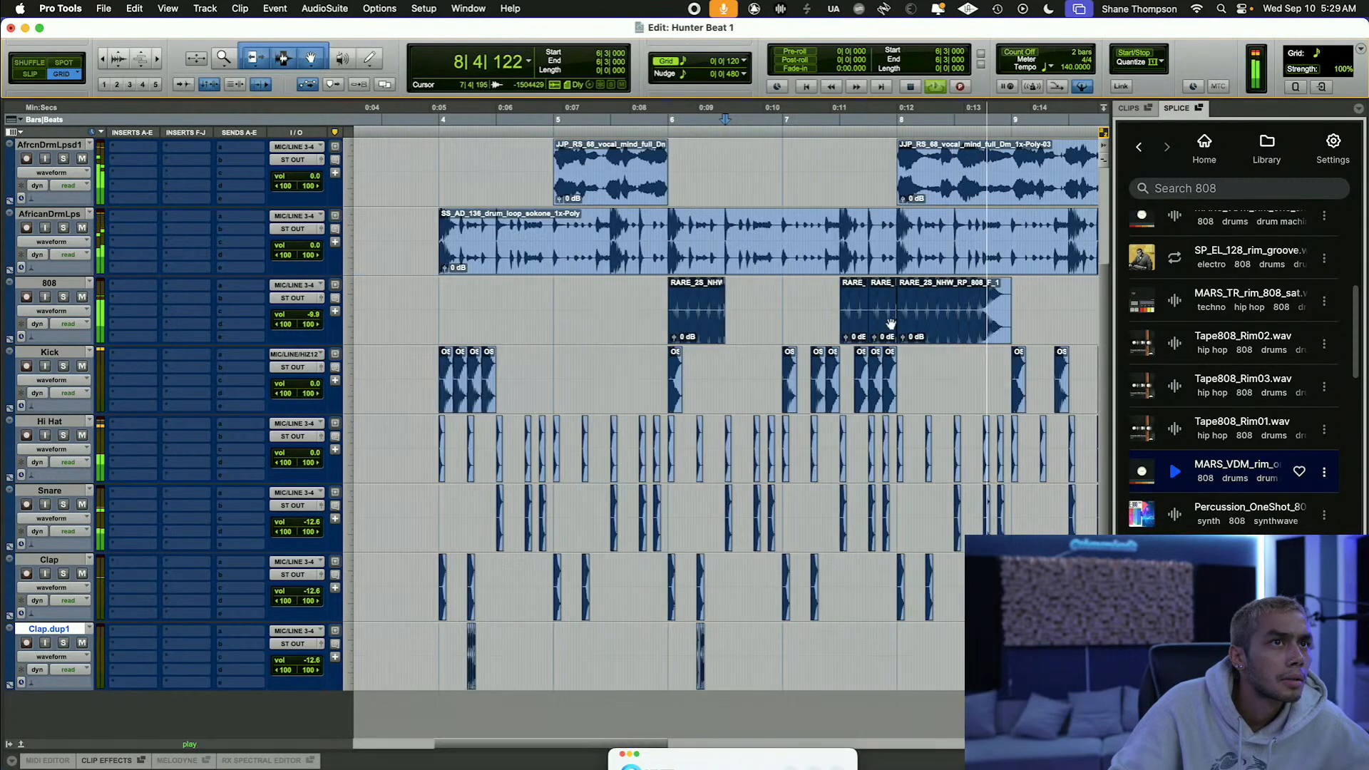
Step: Copy the rim roll at 6|2|000 on Clap.dup1 and paste it at 7|2|000
key(t)
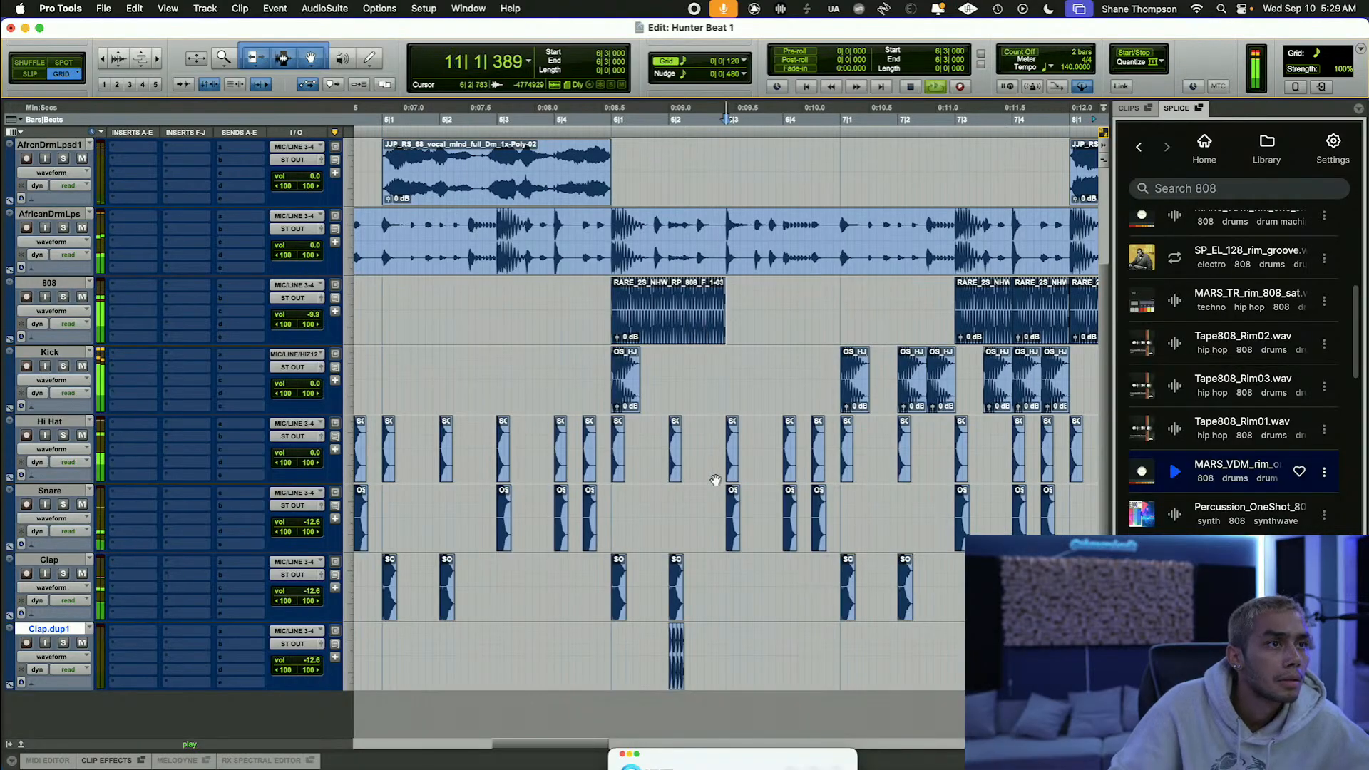
scroll(715, 480, down, 1)
right_click(683, 628)
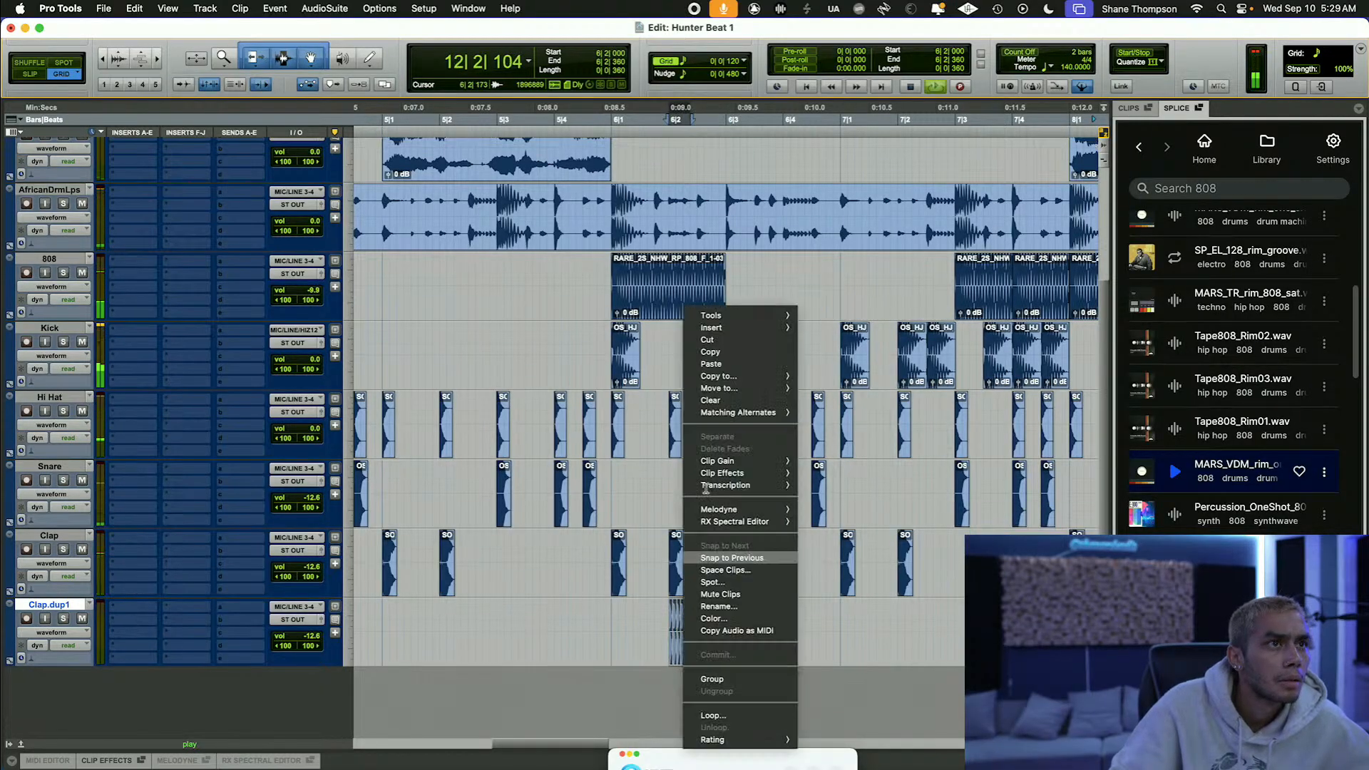
click(713, 353)
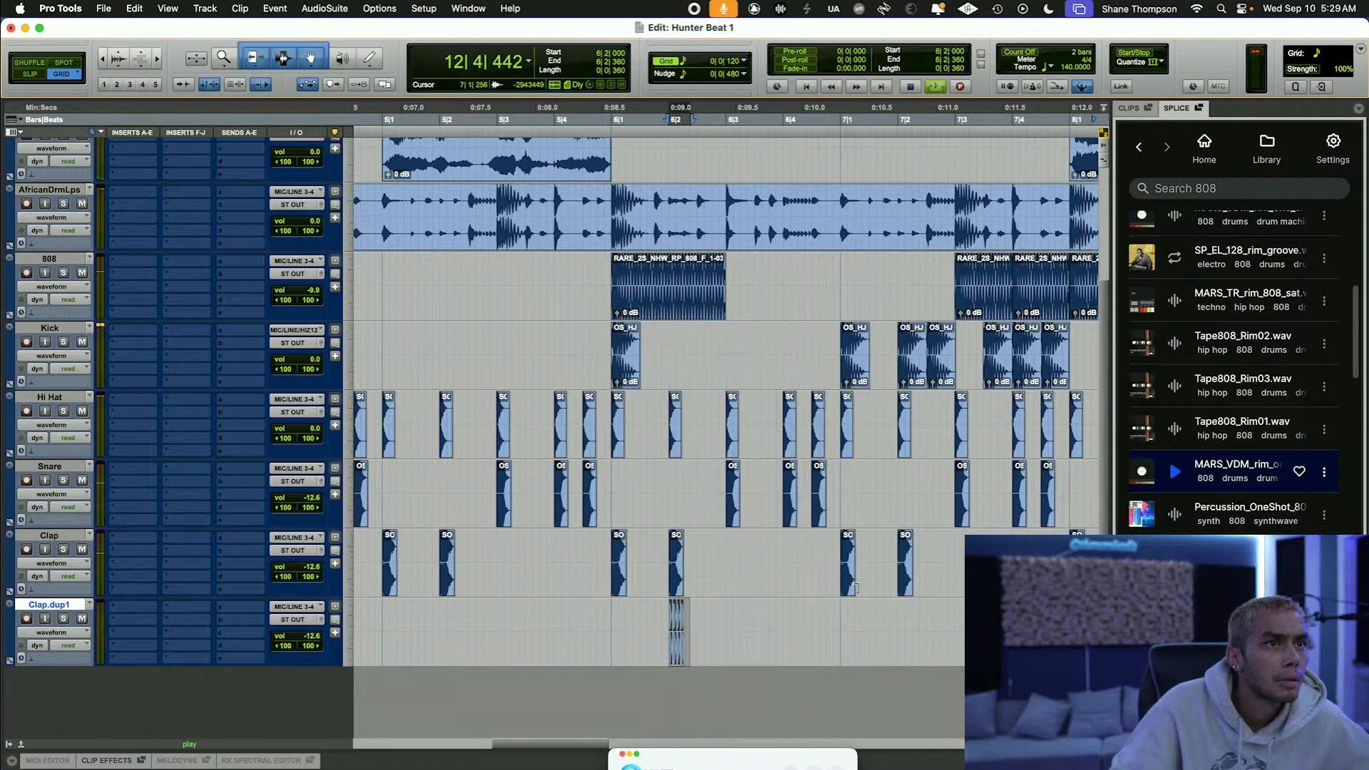
click(900, 619)
right_click(915, 626)
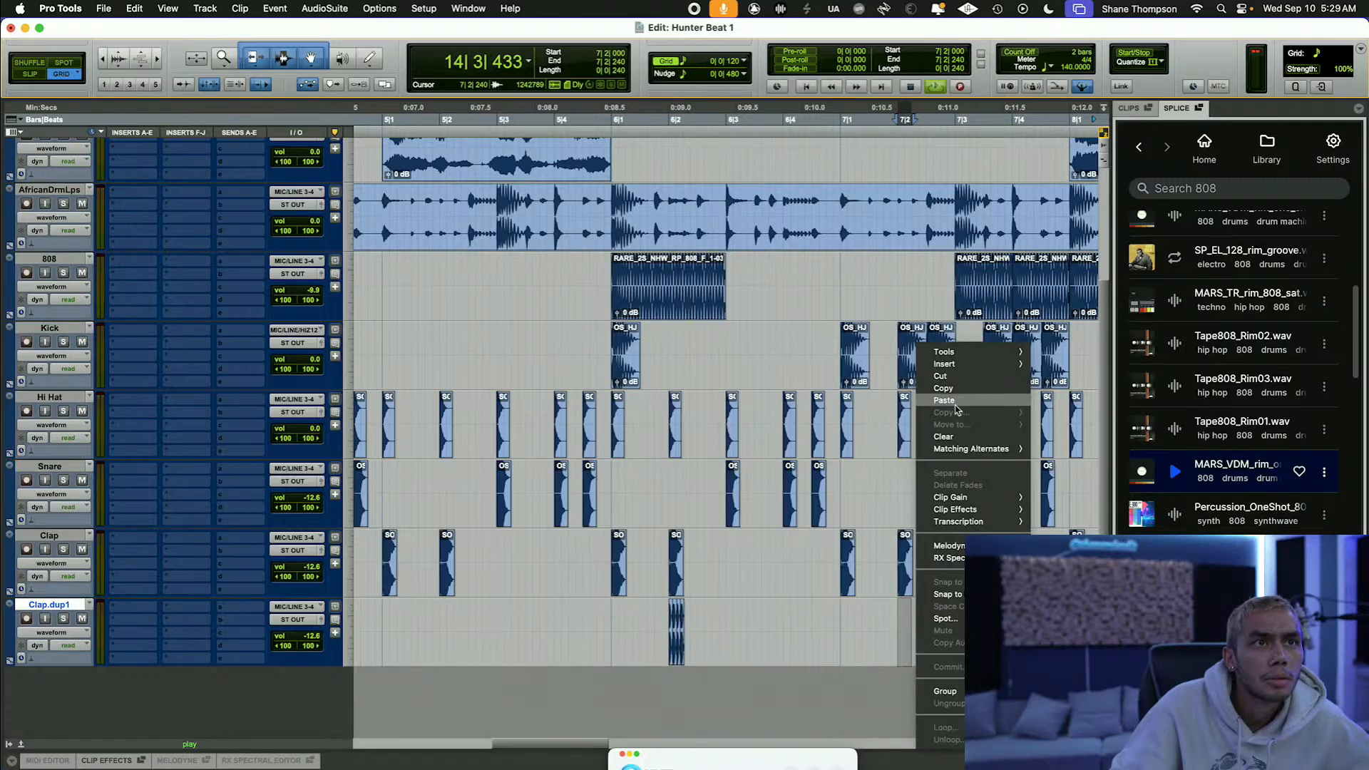
click(955, 401)
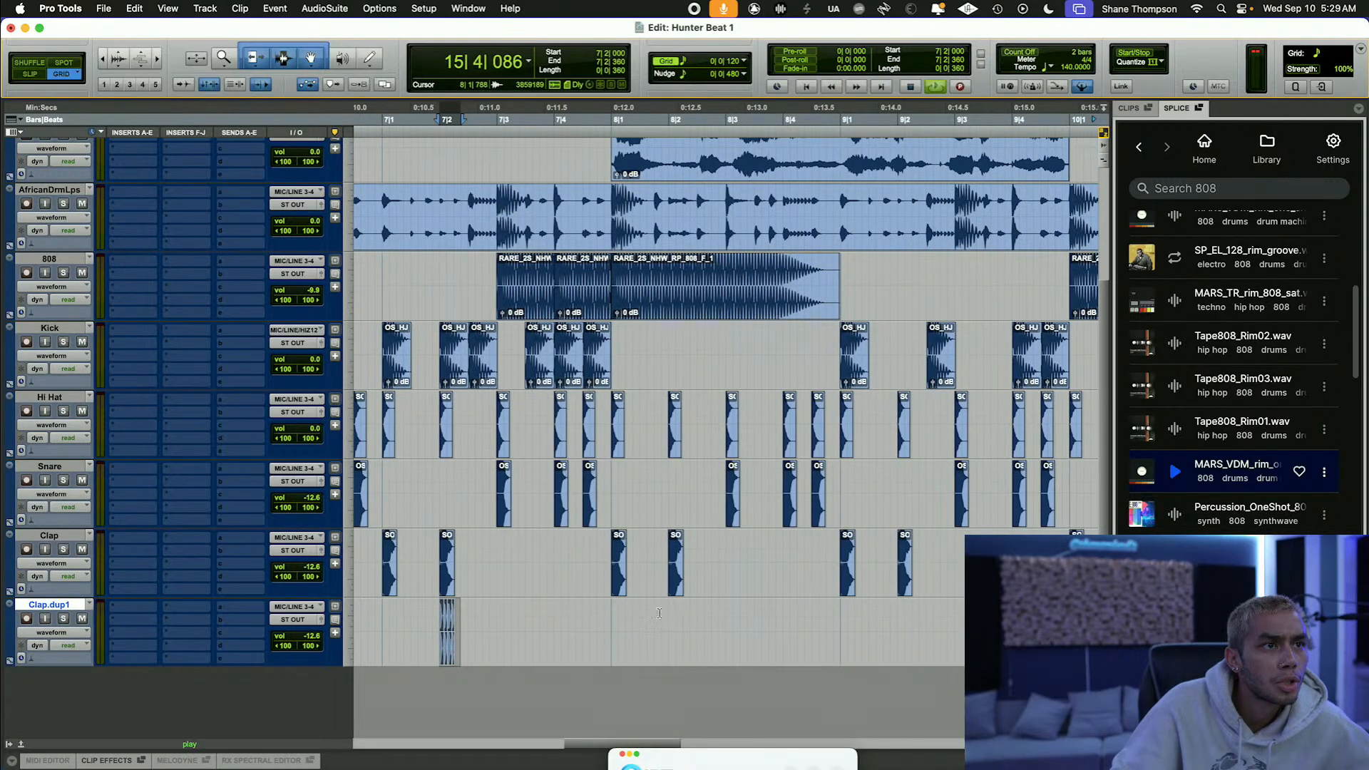
Step: Paste the rim roll at 8|2|000, 9|2|000 and 10|2|000 on Clap.dup1
click(673, 626)
right_click(679, 628)
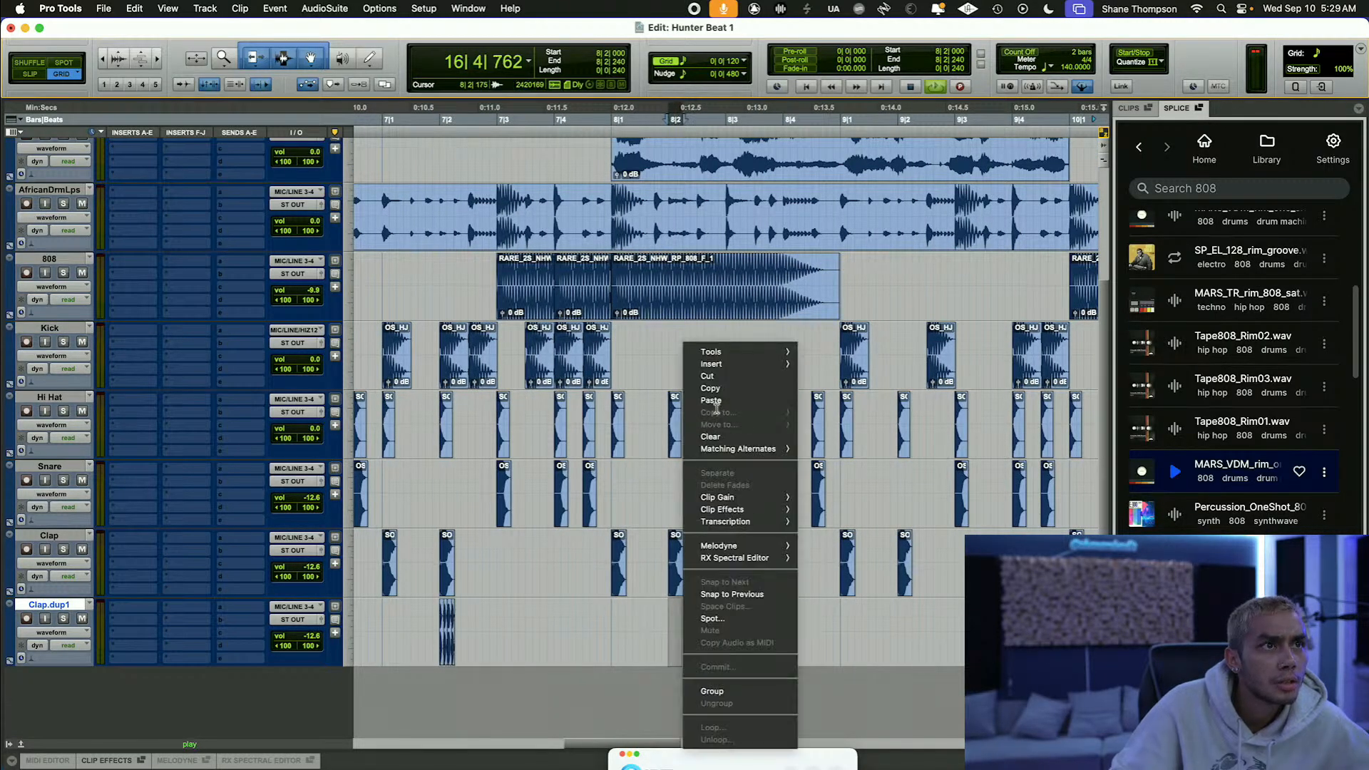
click(713, 401)
click(904, 622)
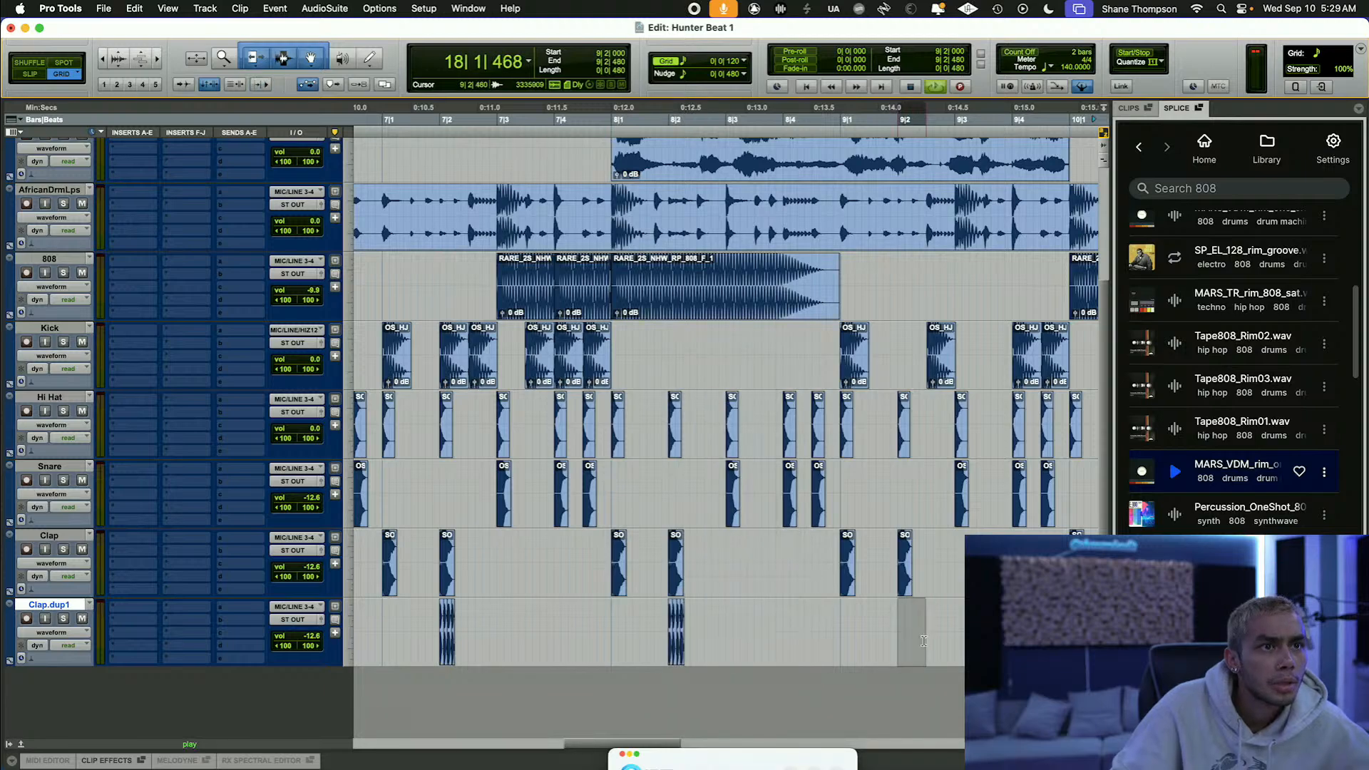
right_click(915, 632)
click(948, 401)
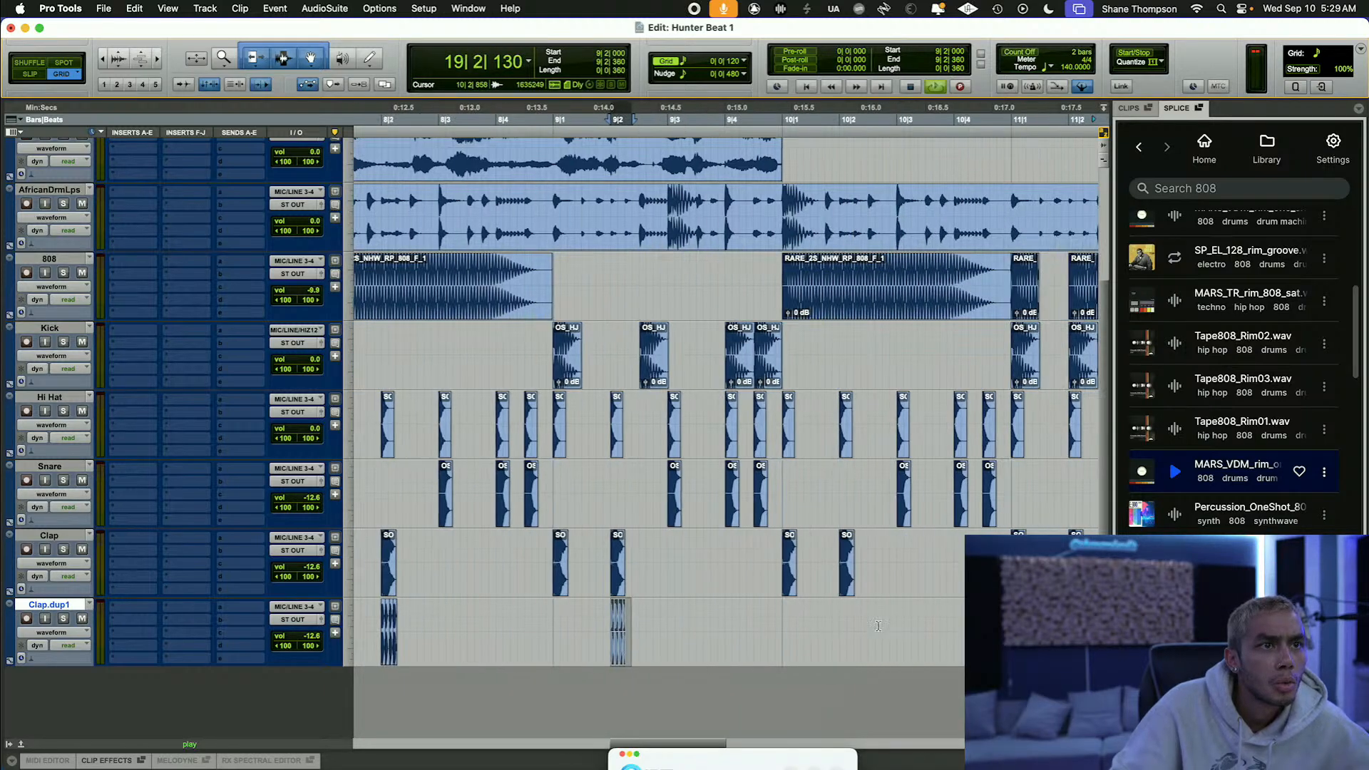
click(843, 624)
right_click(859, 638)
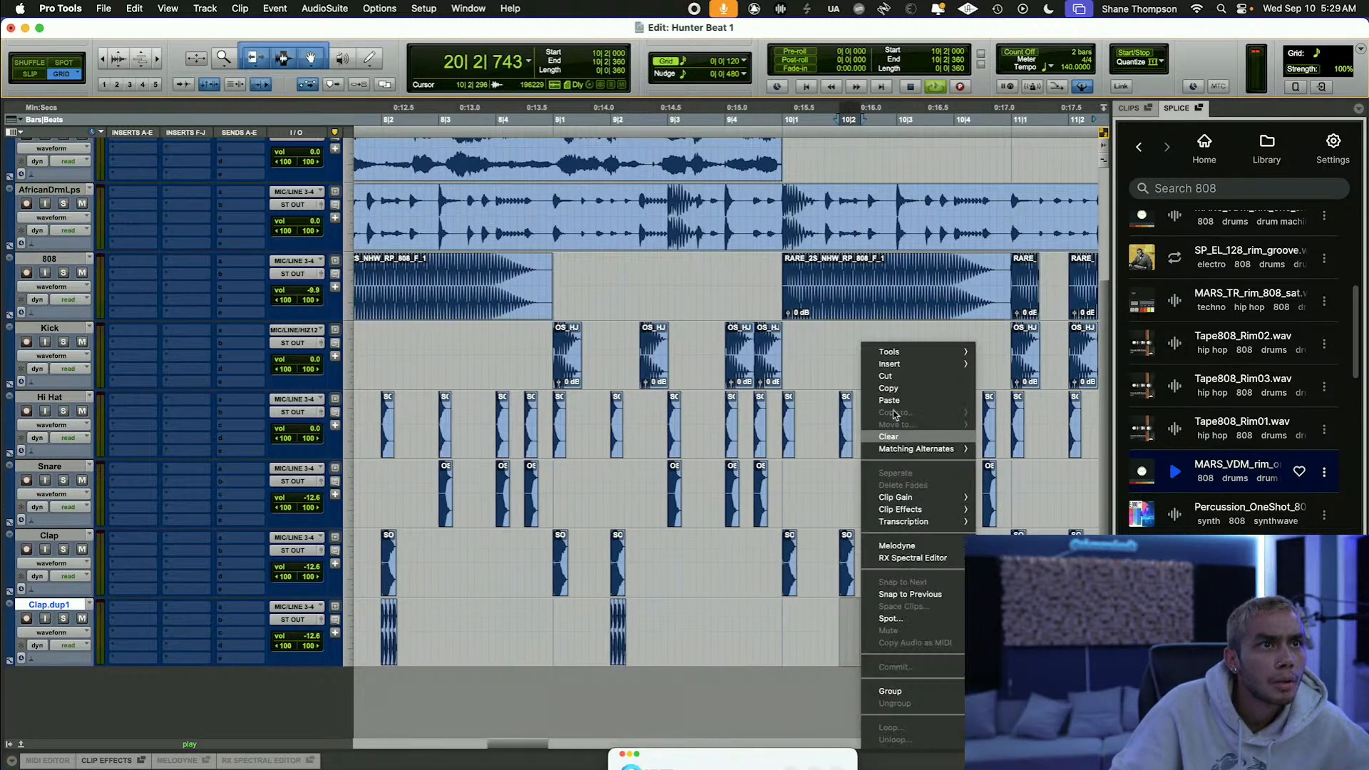
click(897, 405)
Step: Trim the end of the 808 clip in bar 8 to about 8|3 and play from 3|3|720
key(r)
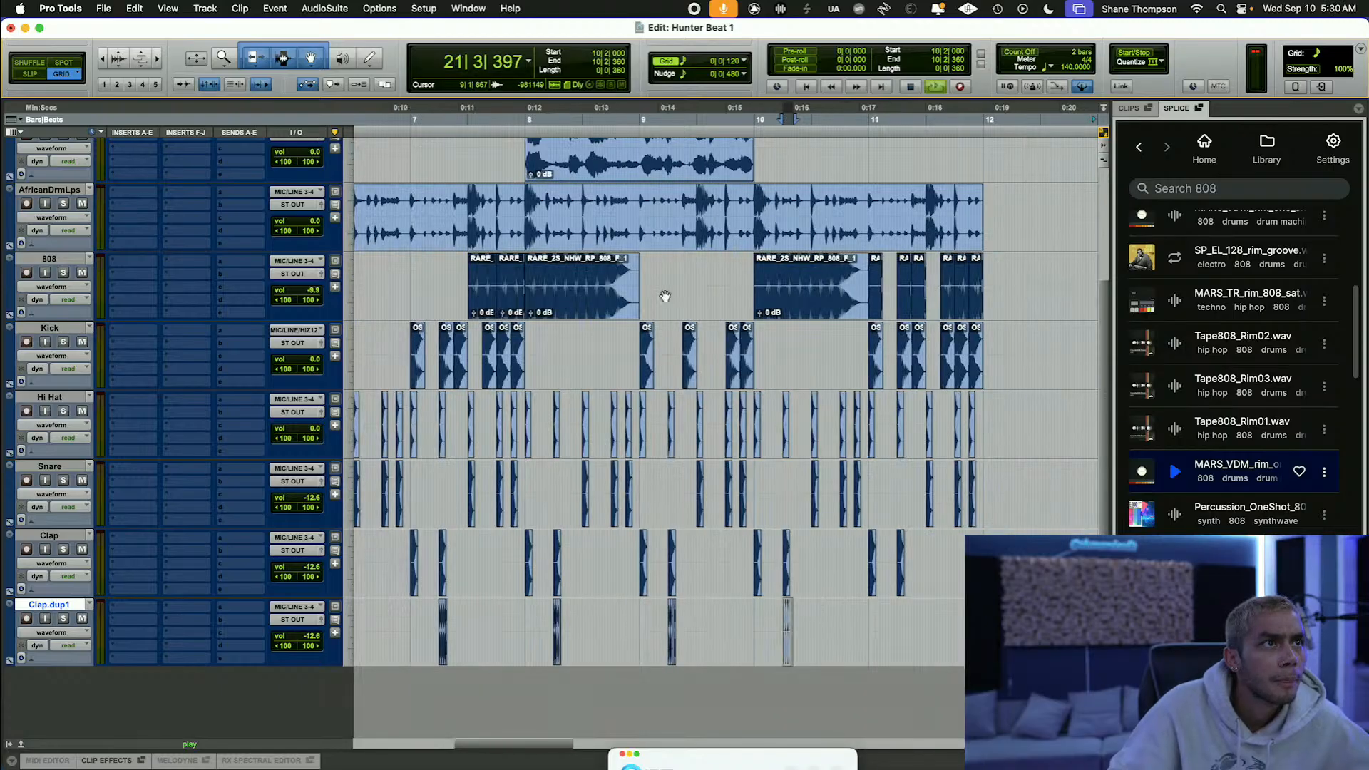
drag(634, 279, 587, 312)
scroll(581, 303, left, 6)
click(429, 284)
key(space)
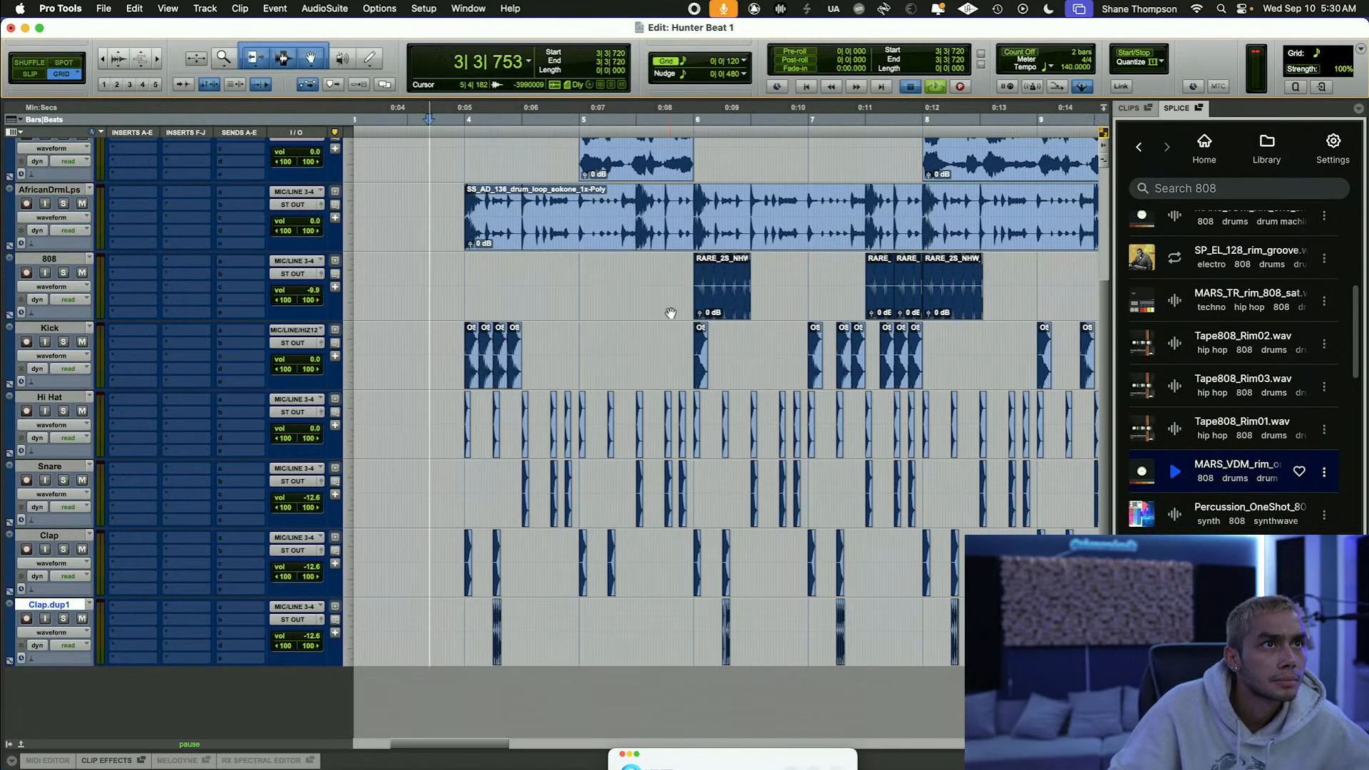
Step: Duplicate the 808 clip at 6|1|000 so that the copy starts at 6|3|000
click(709, 310)
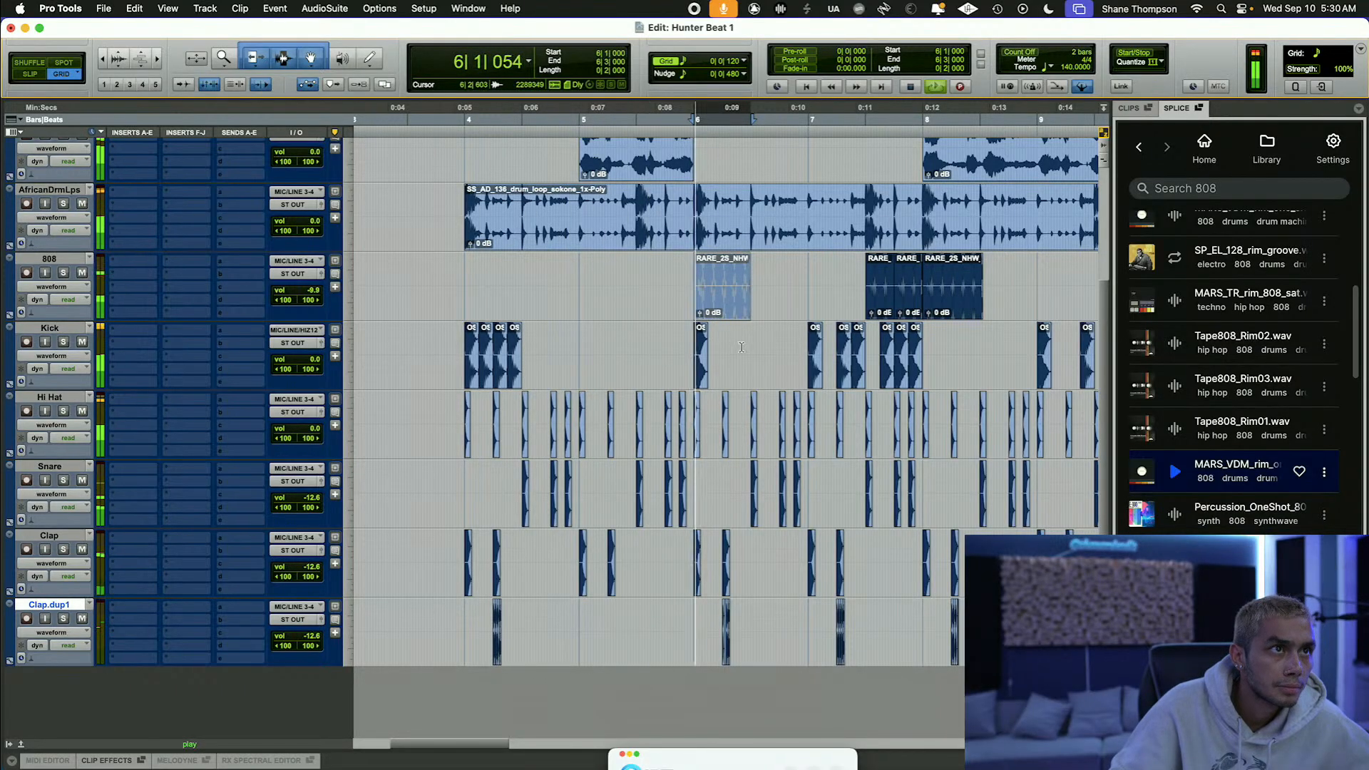
key(super+m)
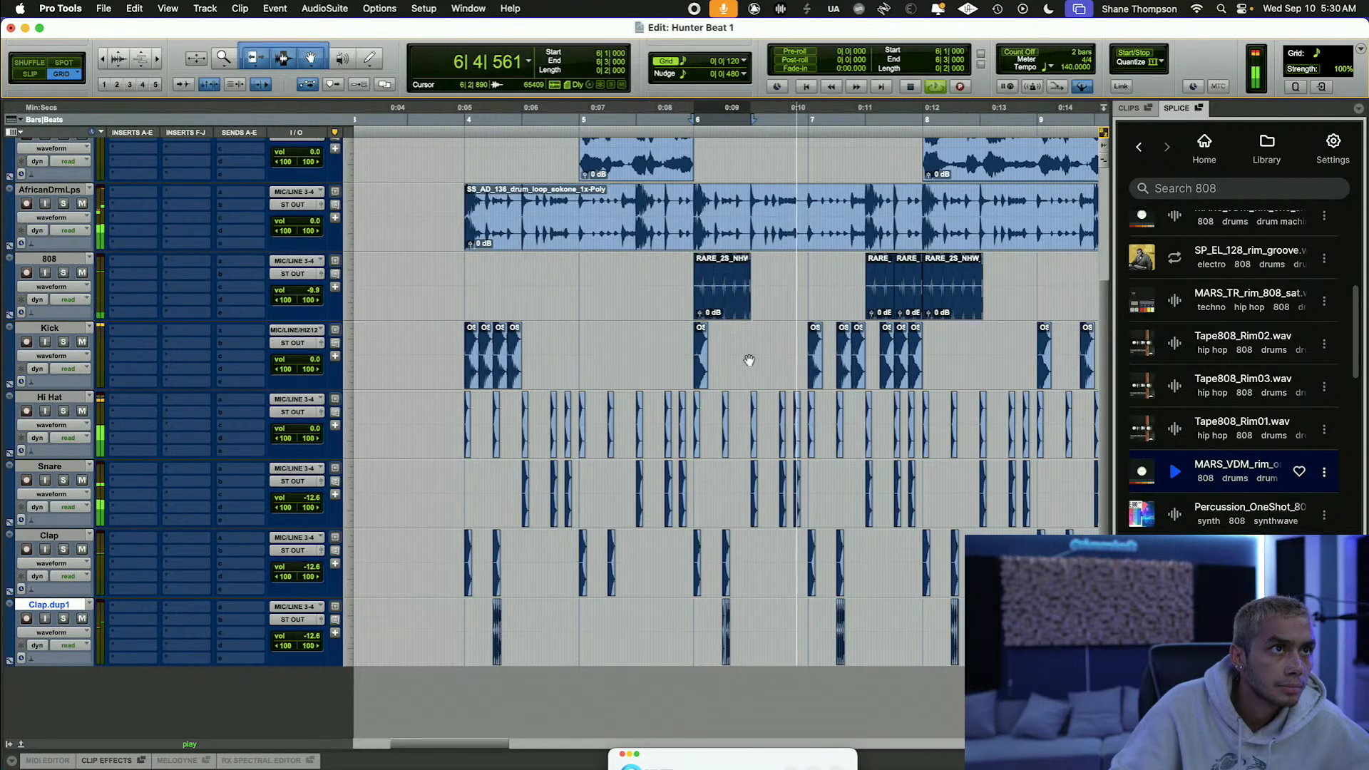
click(742, 301)
key(super+d)
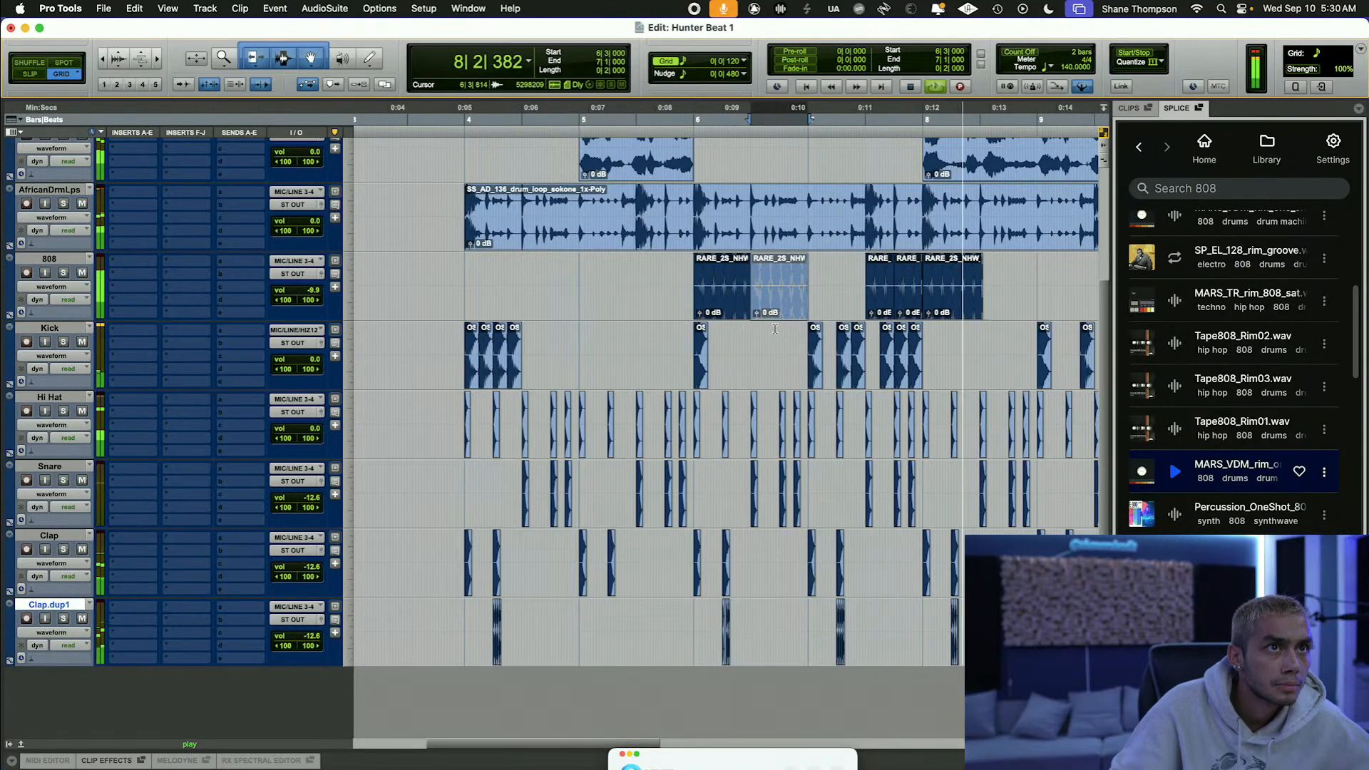
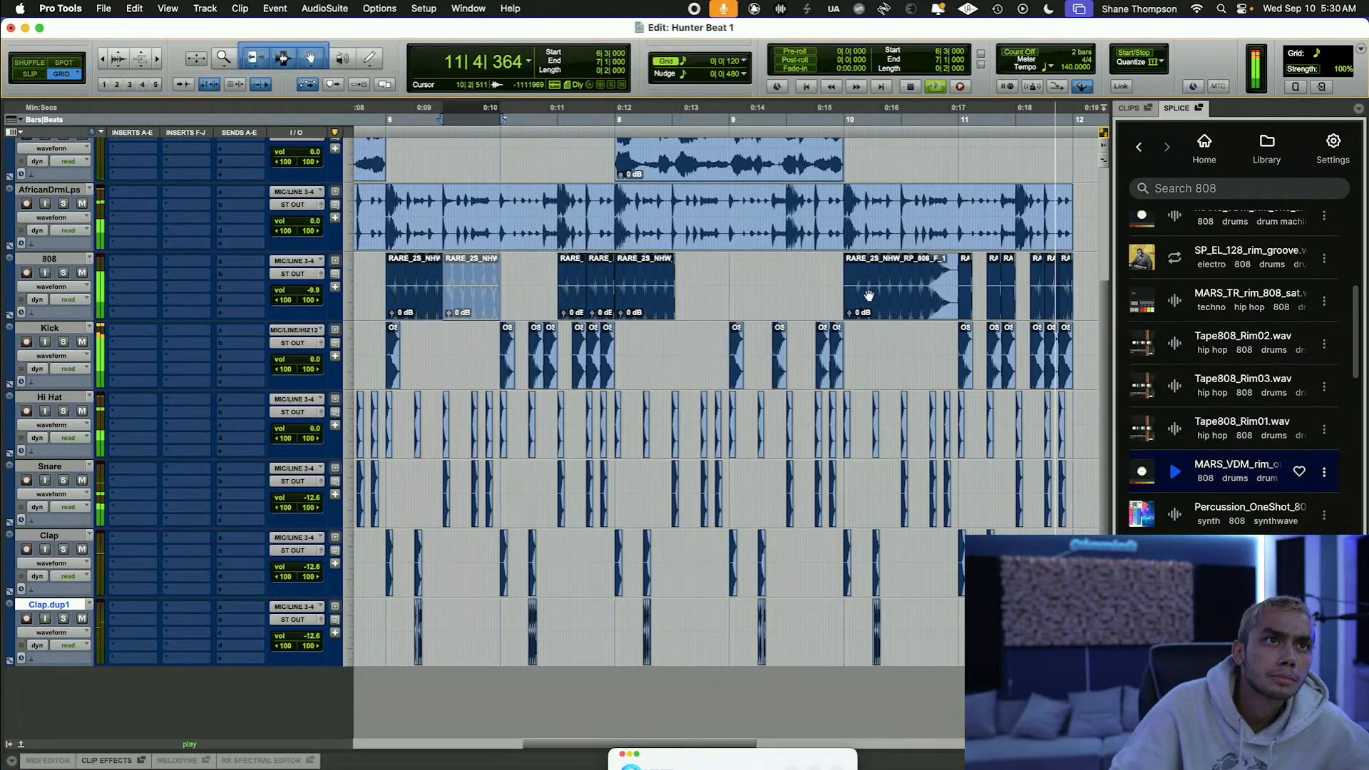
Step: Play the arrangement from 3|4|360 to check the duplicated 808 against the drums
scroll(869, 295, left, 5)
scroll(868, 295, up, 1)
click(503, 113)
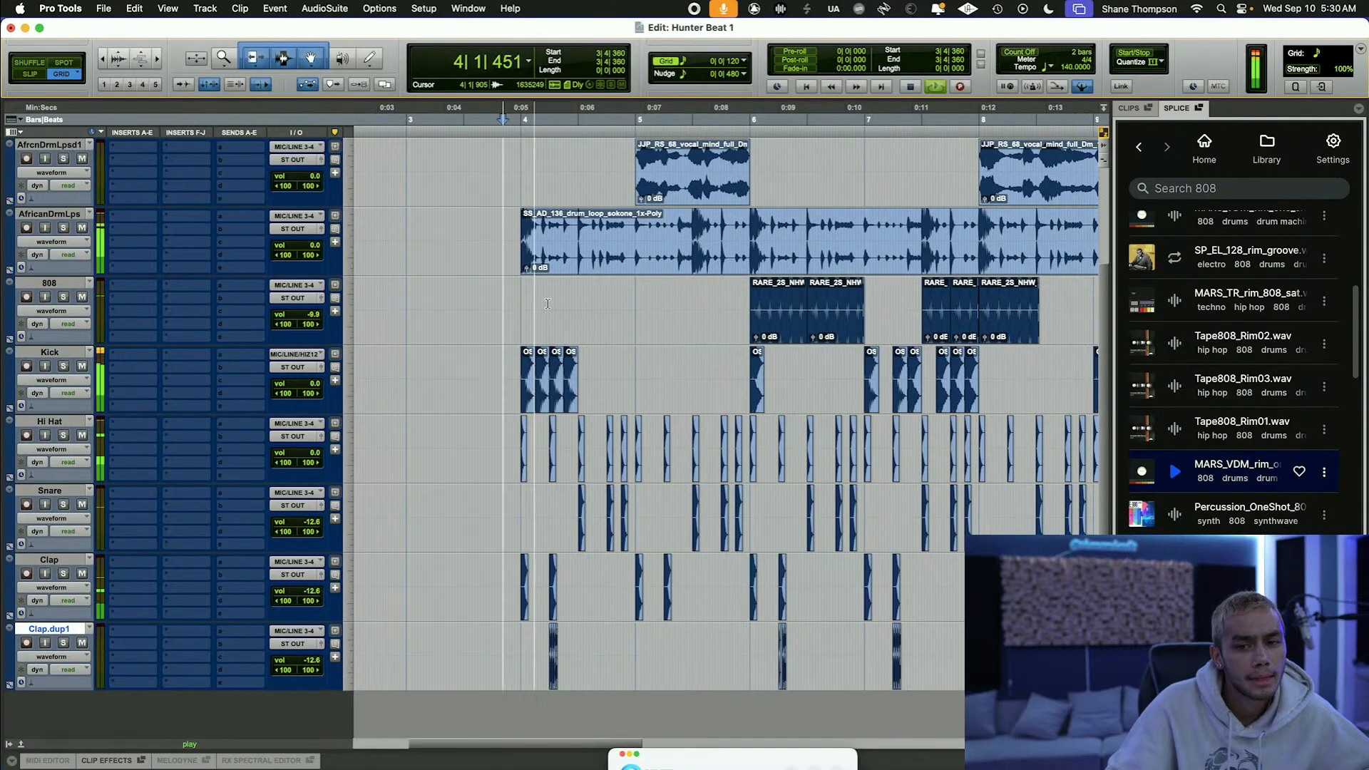
Step: Set the grid to 1/4 note and separate the second 808 clip in bar 6 at 6|4|000
scroll(590, 378, up, 1)
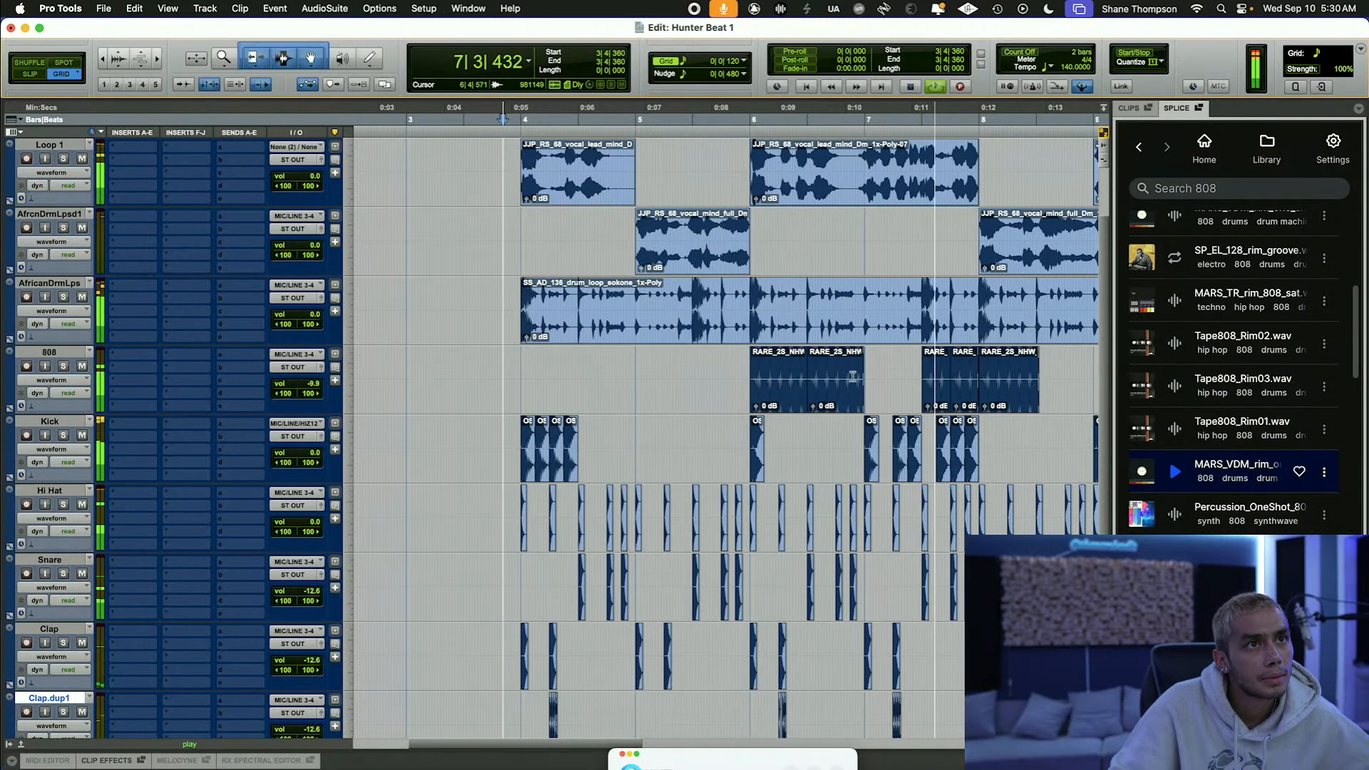
click(731, 67)
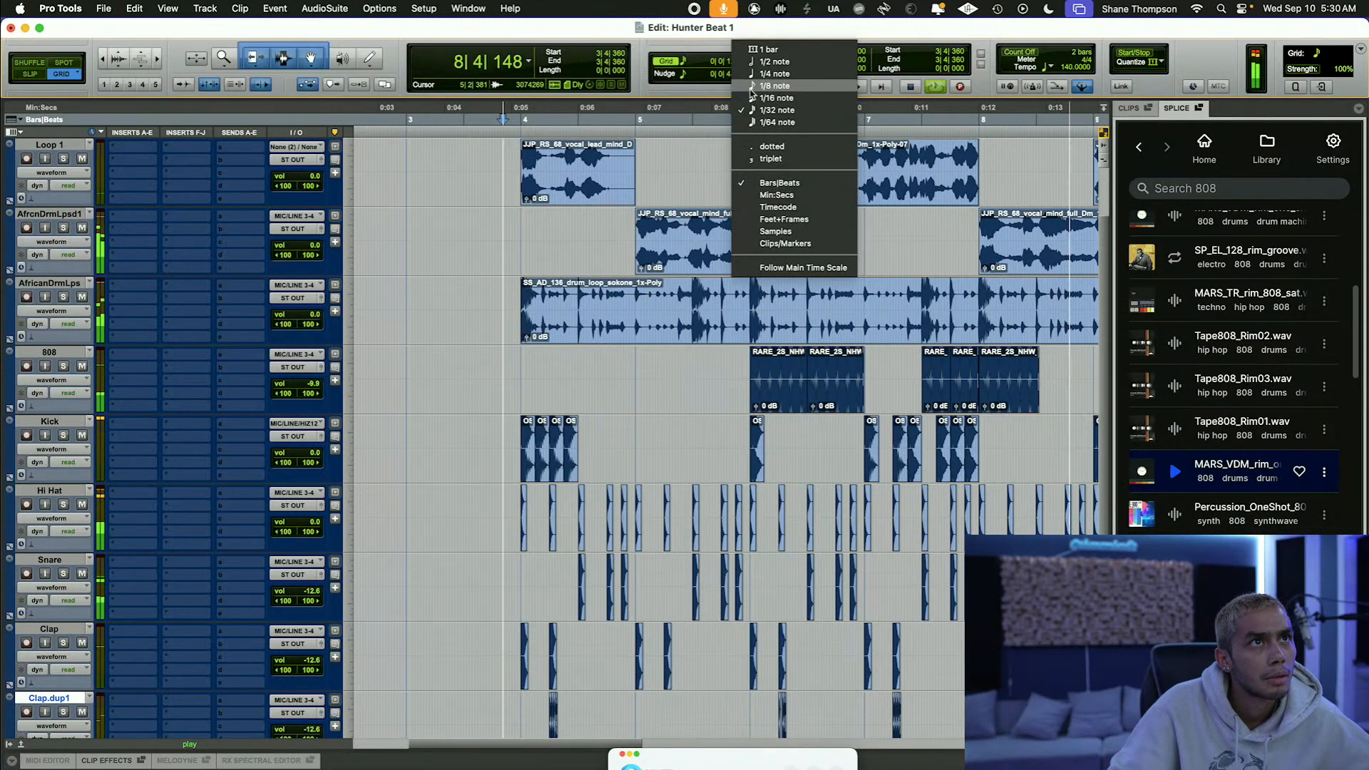
click(770, 73)
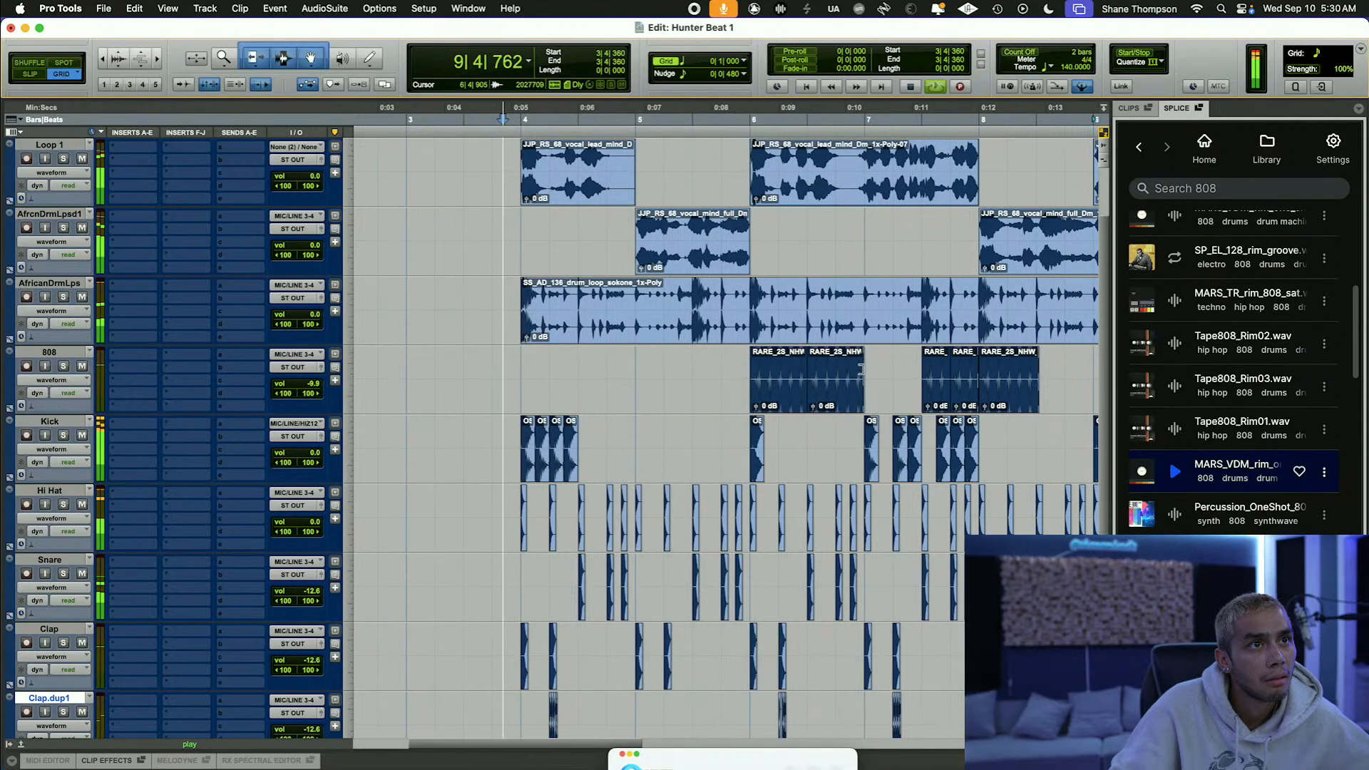
click(853, 373)
key(super+f)
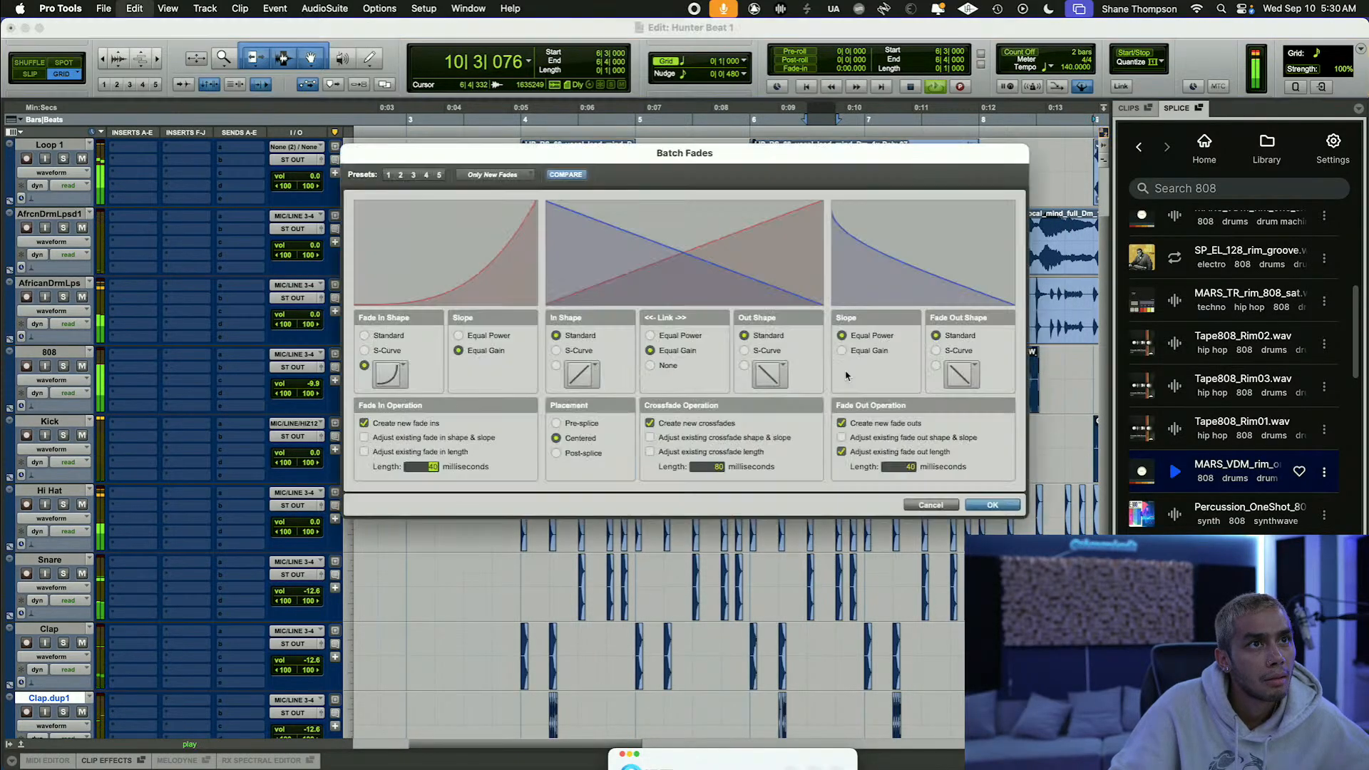
click(928, 505)
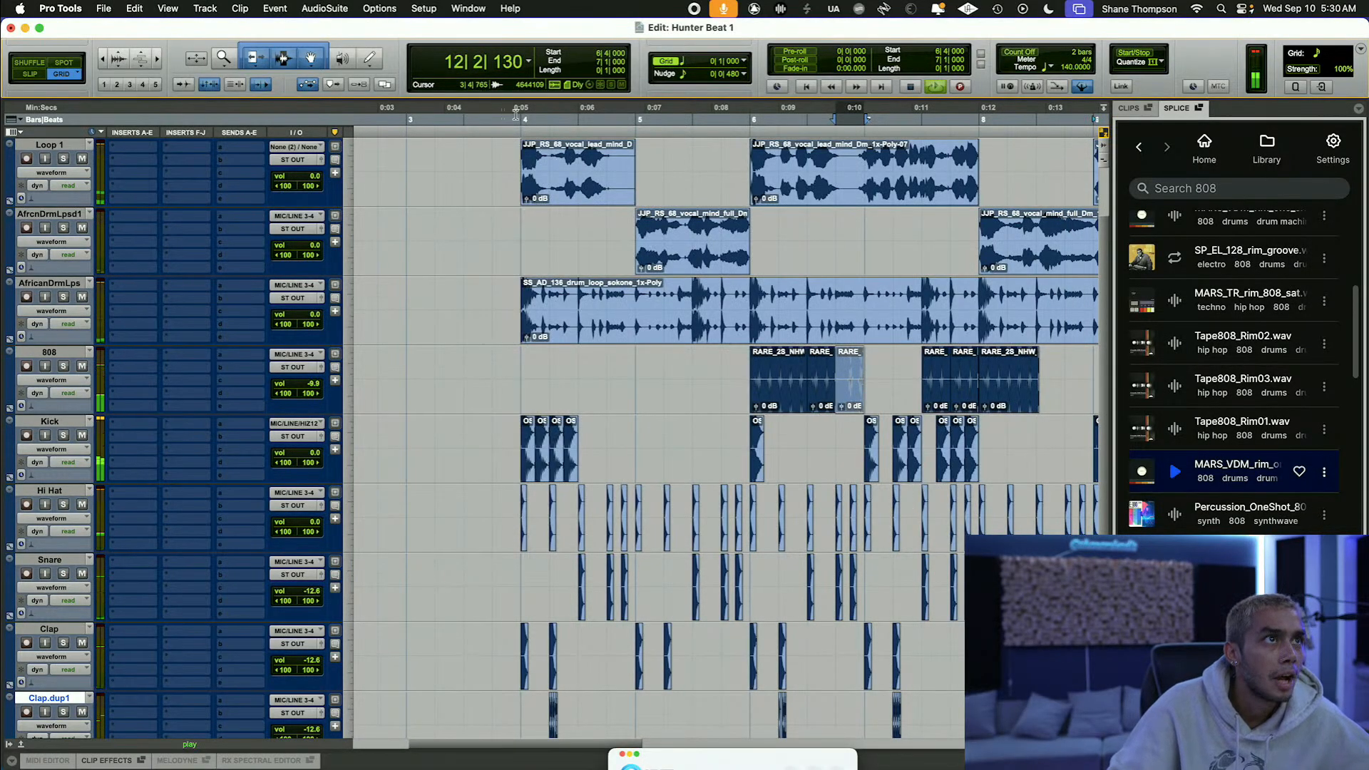
Step: Restart playback of the arrangement from 4|1|000
drag(517, 117, 771, 206)
key(space)
key(n)
key(space)
scroll(664, 163, left, 10)
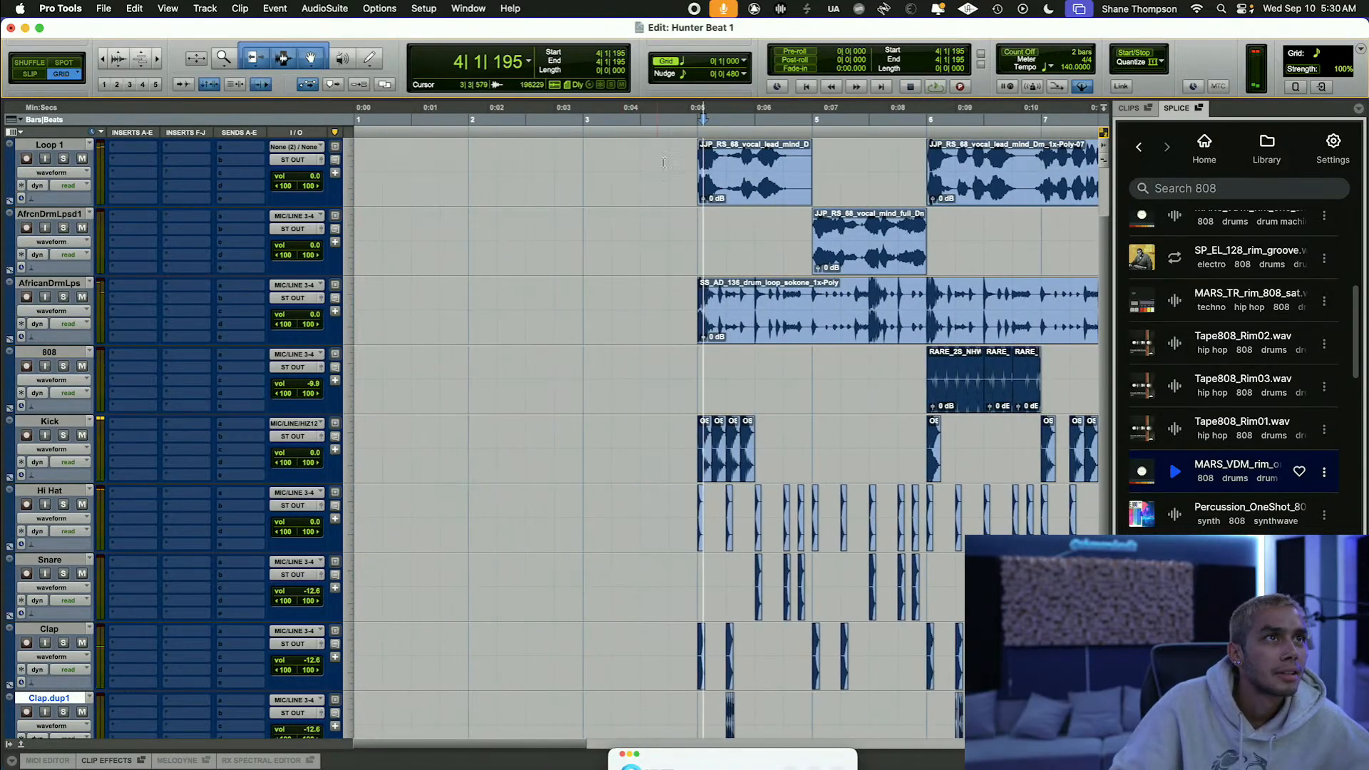
drag(701, 114, 721, 203)
key(space)
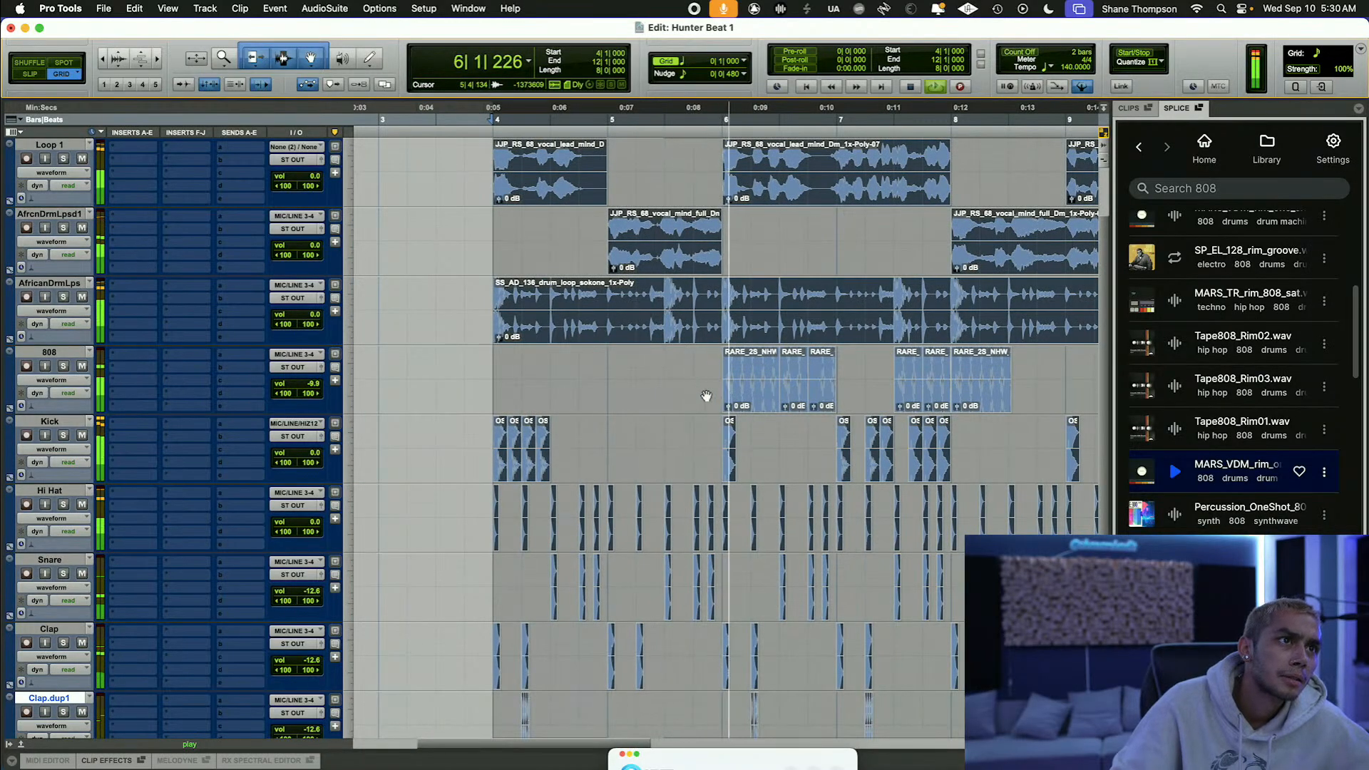
Step: Stop playback, move the one-beat 808 clip at 6|3|000 to 5|1|000 and duplicate it three times to fill bar 5
key(space)
key(n)
click(634, 377)
drag(787, 388, 614, 387)
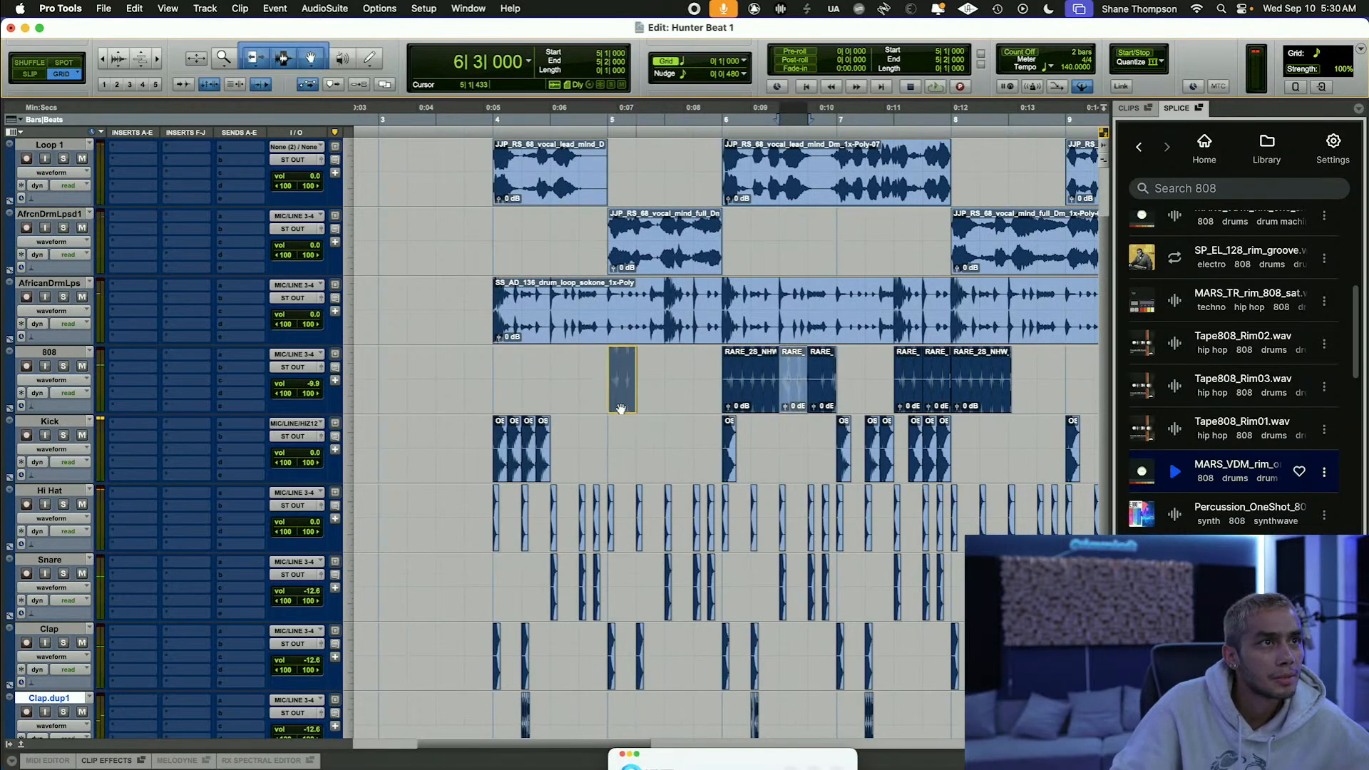
key(super+d)
key(super+d)
key(super+d)
Step: Delete the remaining 808 clips in bars 6 and 7
click(734, 399)
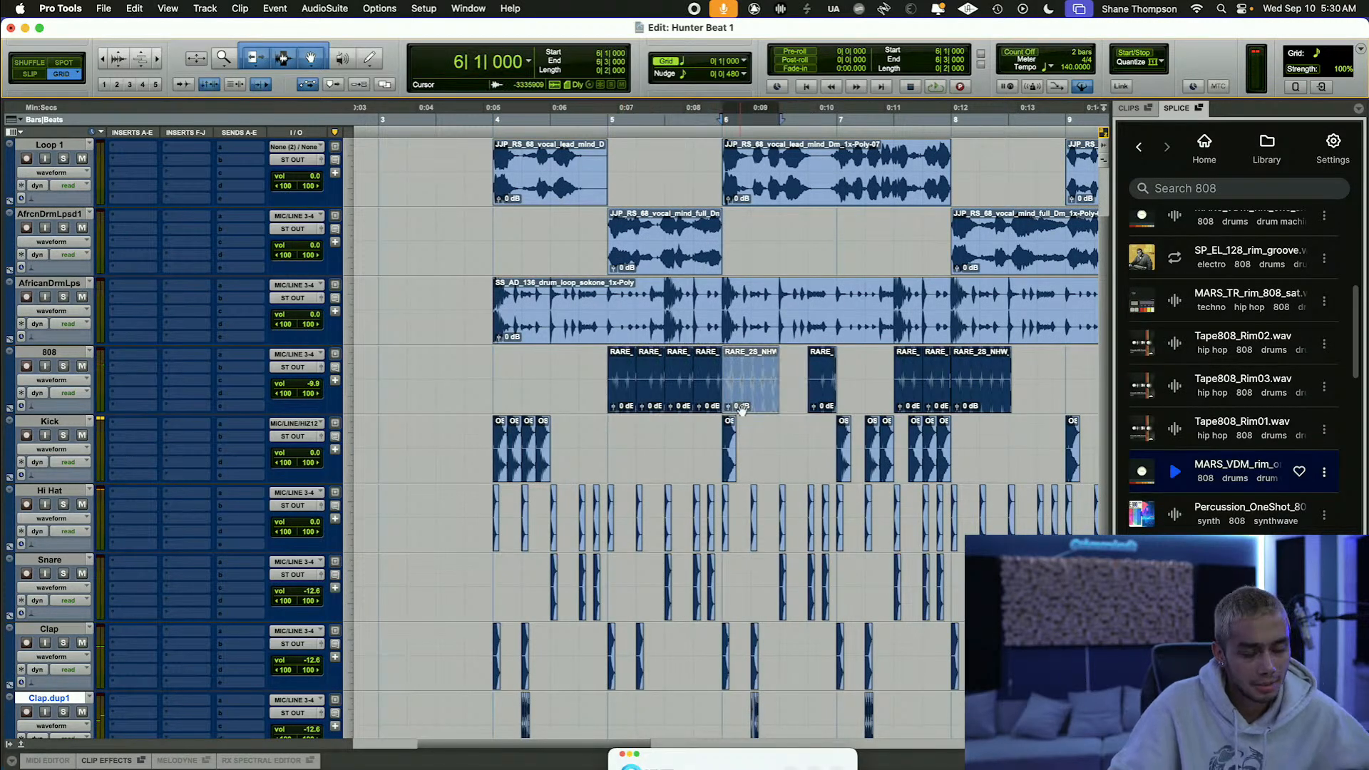
key(Delete)
click(820, 392)
key(Delete)
click(930, 396)
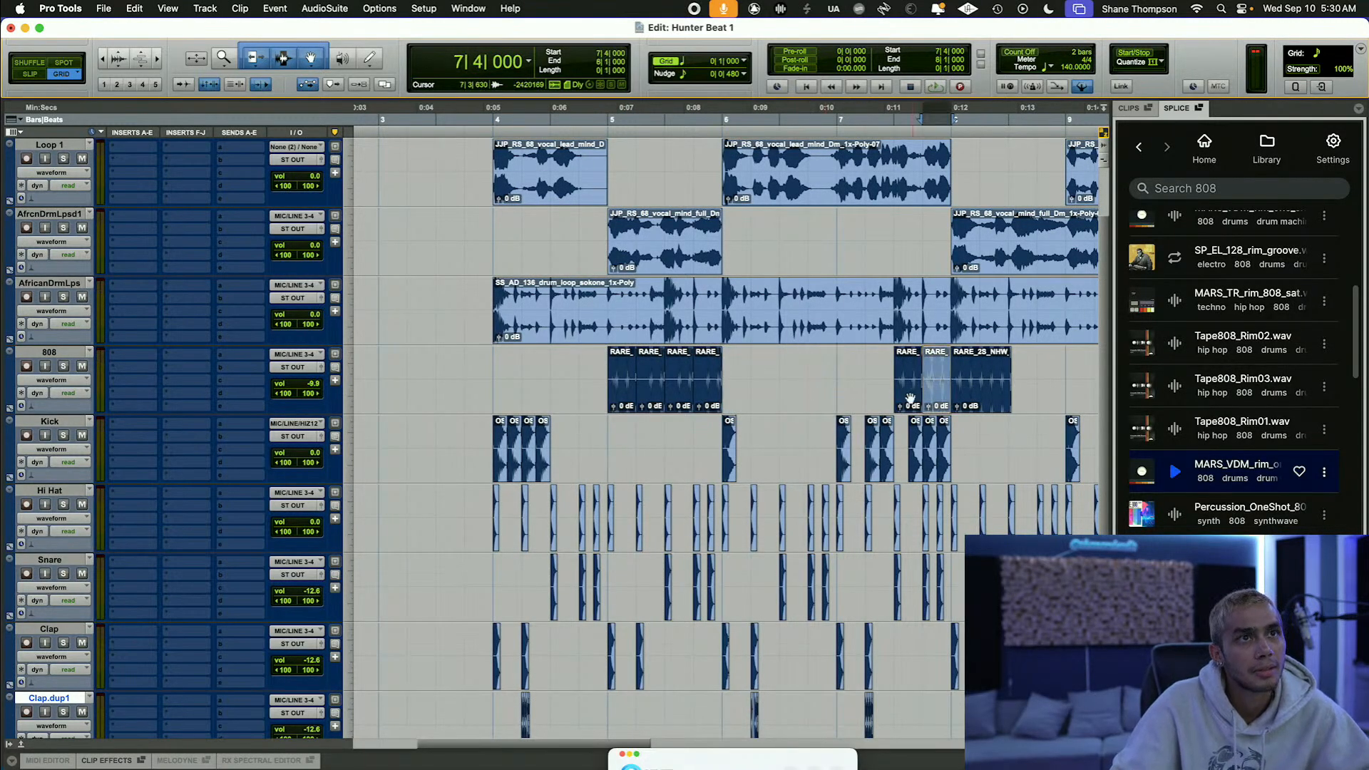
click(908, 399)
key(Delete)
click(935, 399)
key(Delete)
Step: Trim the 808 clip at 8|1|000 to one beat and duplicate it three times to fill bar 8
drag(1003, 382, 980, 382)
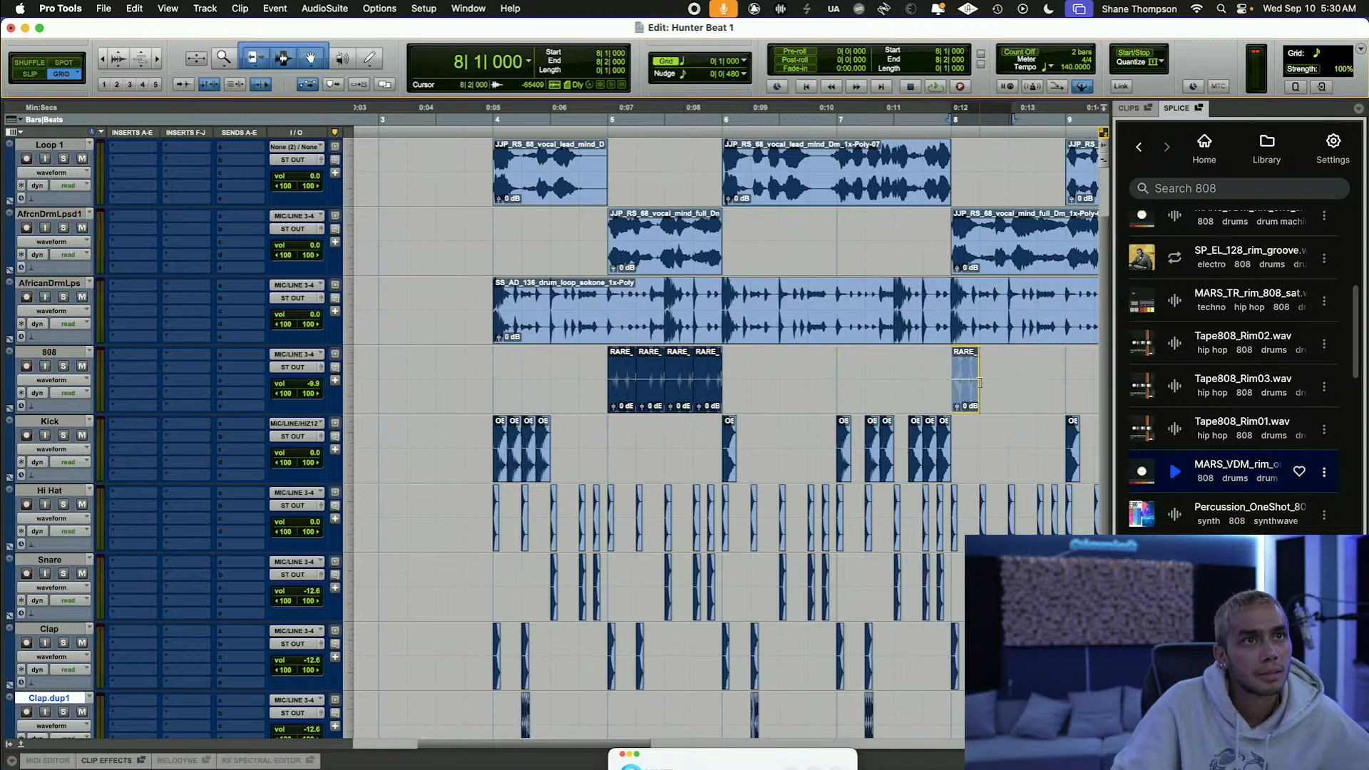
key(super+d)
key(super+d)
key(super+d)
Step: Play the arrangement from 3|4|000 and follow the 808 pattern through to bar 10
click(464, 138)
key(space)
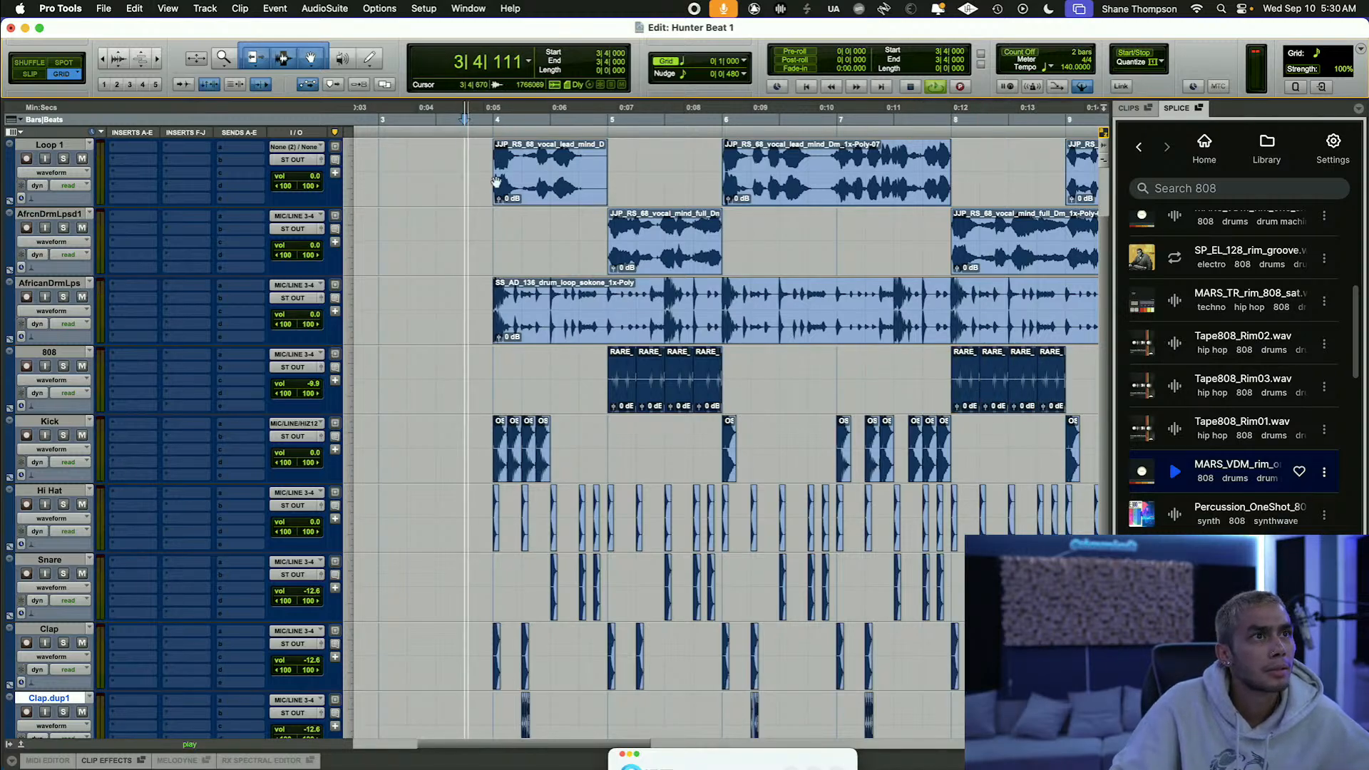
scroll(738, 346, right, 5)
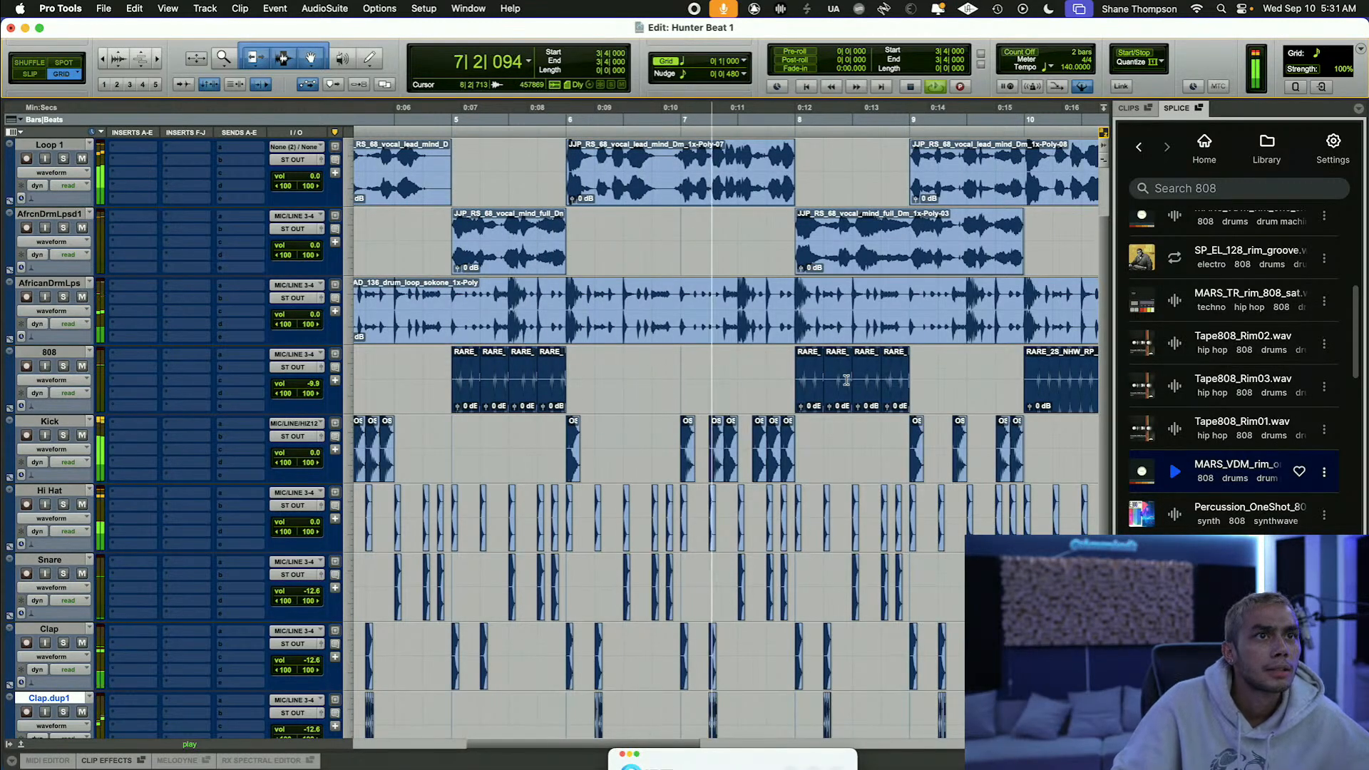
scroll(844, 378, right, 1)
scroll(844, 378, right, 6)
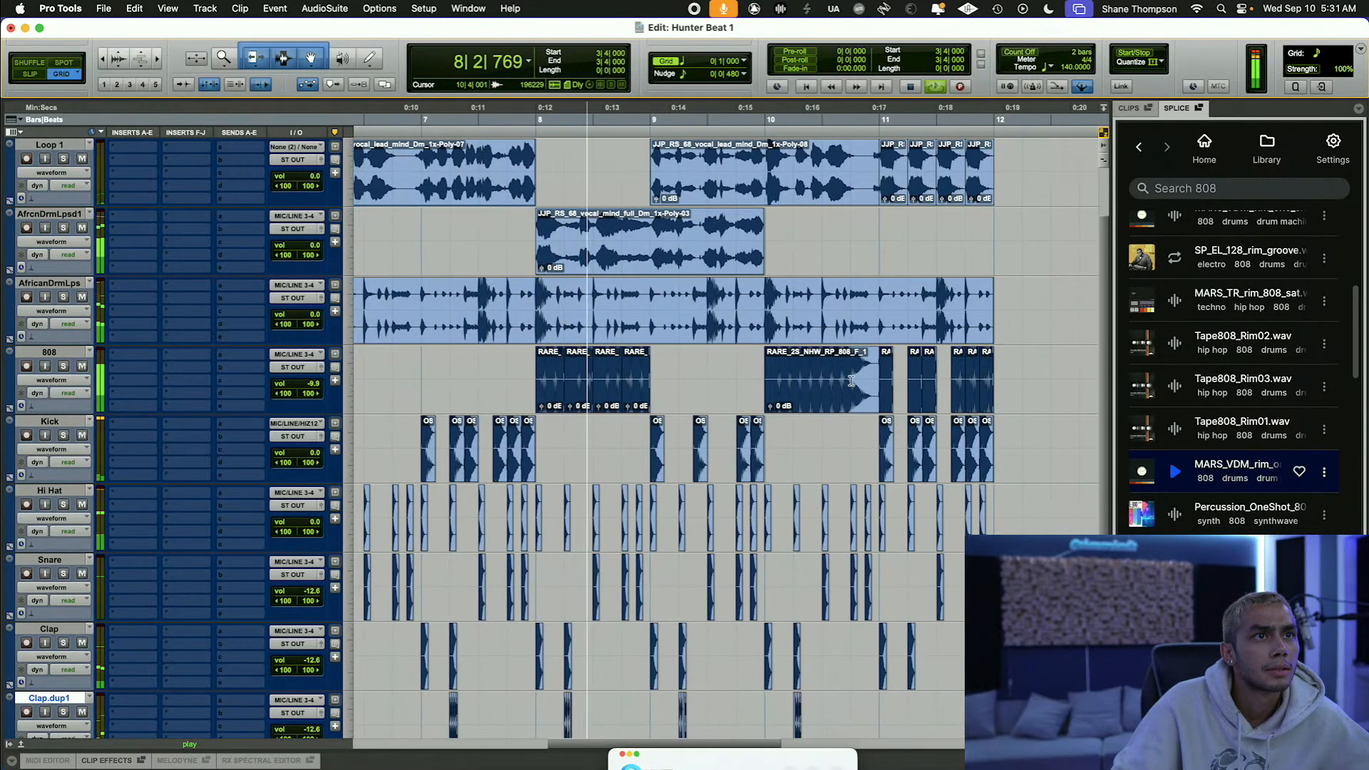
Step: Trim the 808 clip at 10|1|000 to one beat and duplicate it three times to fill bar 10
drag(863, 386, 806, 390)
key(super+d)
key(super+d)
key(super+d)
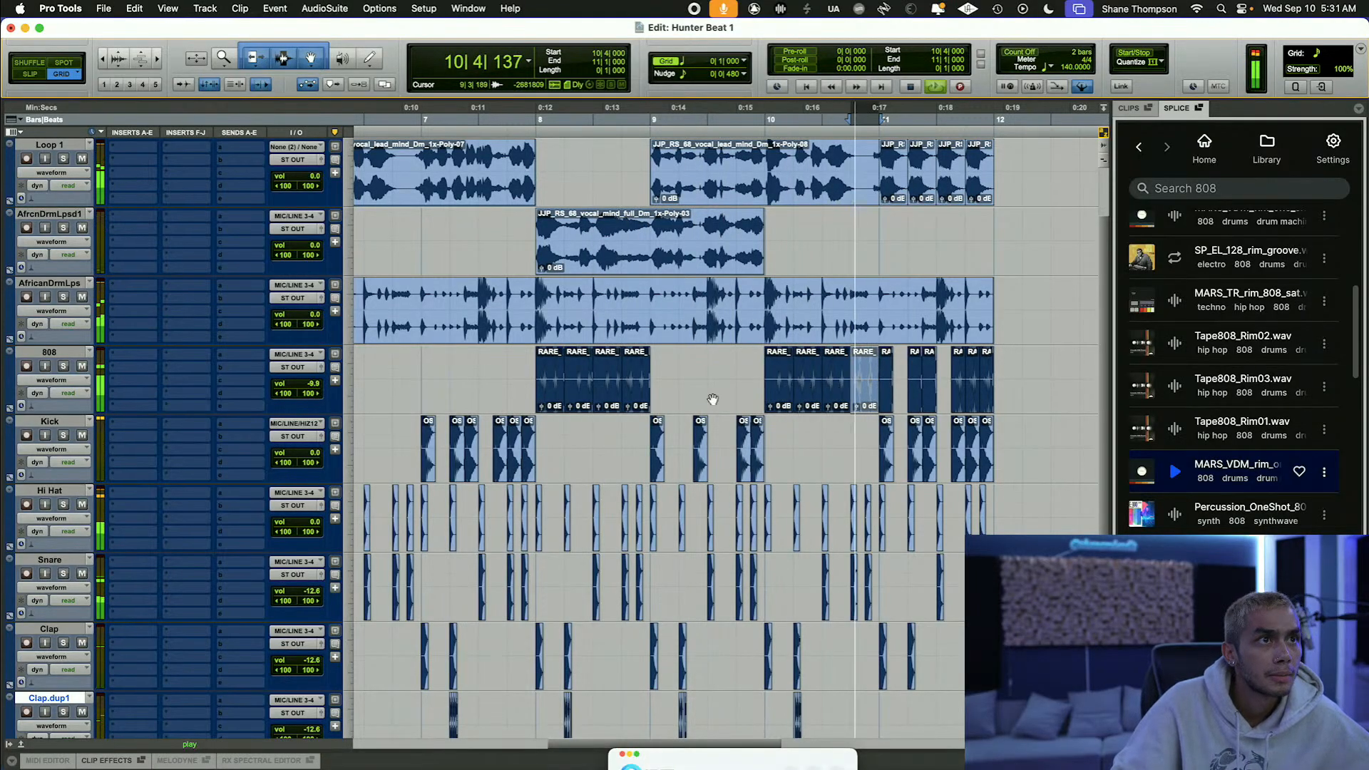
Step: Paste a one-beat 808 clip at 9|1|000 and extend its end to 10|1|000
click(683, 371)
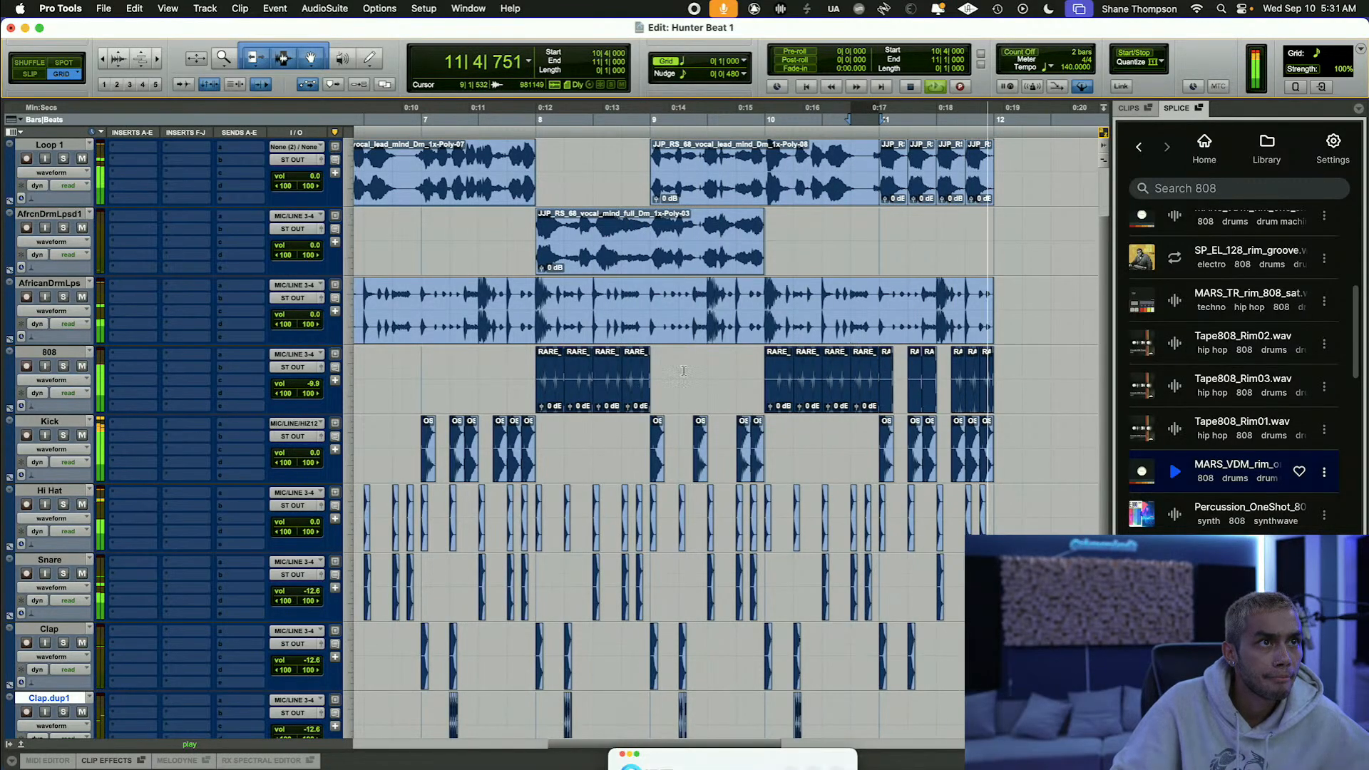
right_click(682, 369)
click(685, 396)
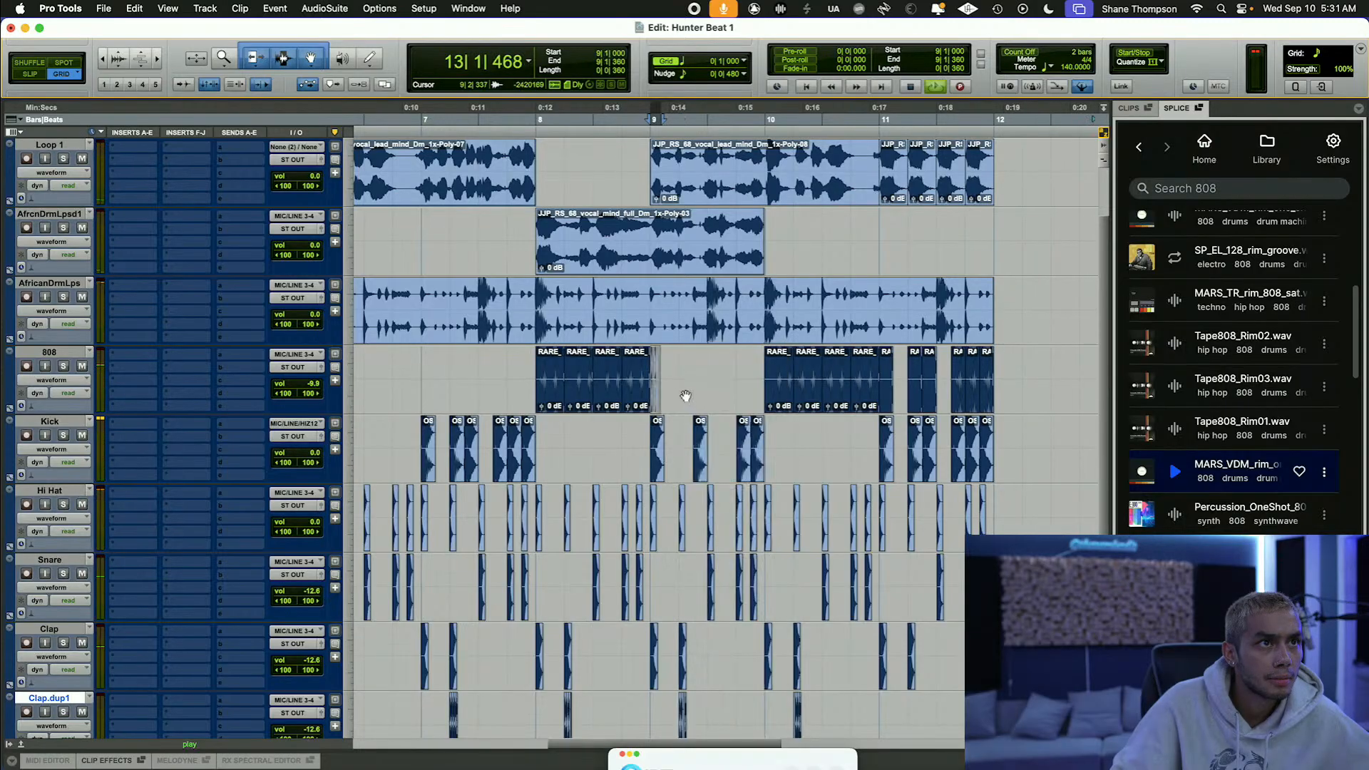
right_click(643, 392)
click(673, 353)
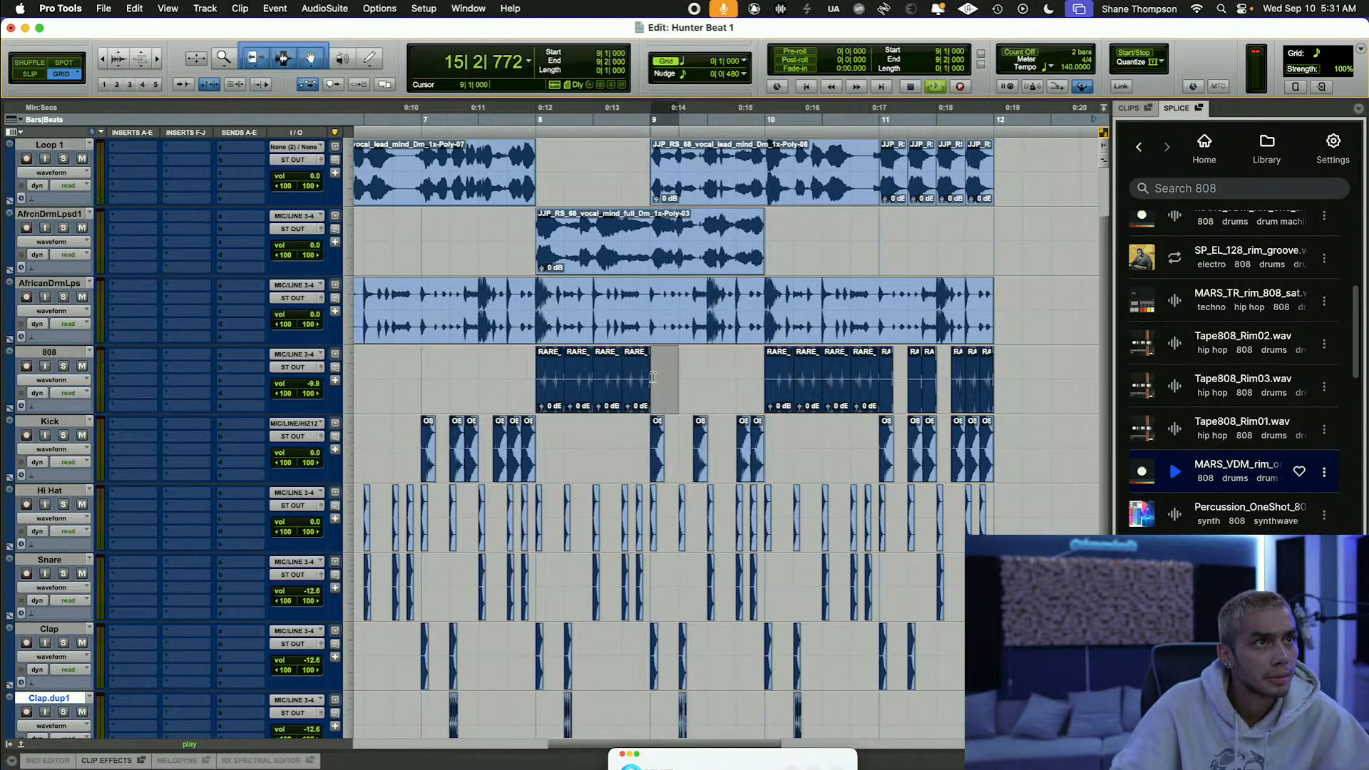
right_click(654, 377)
click(685, 397)
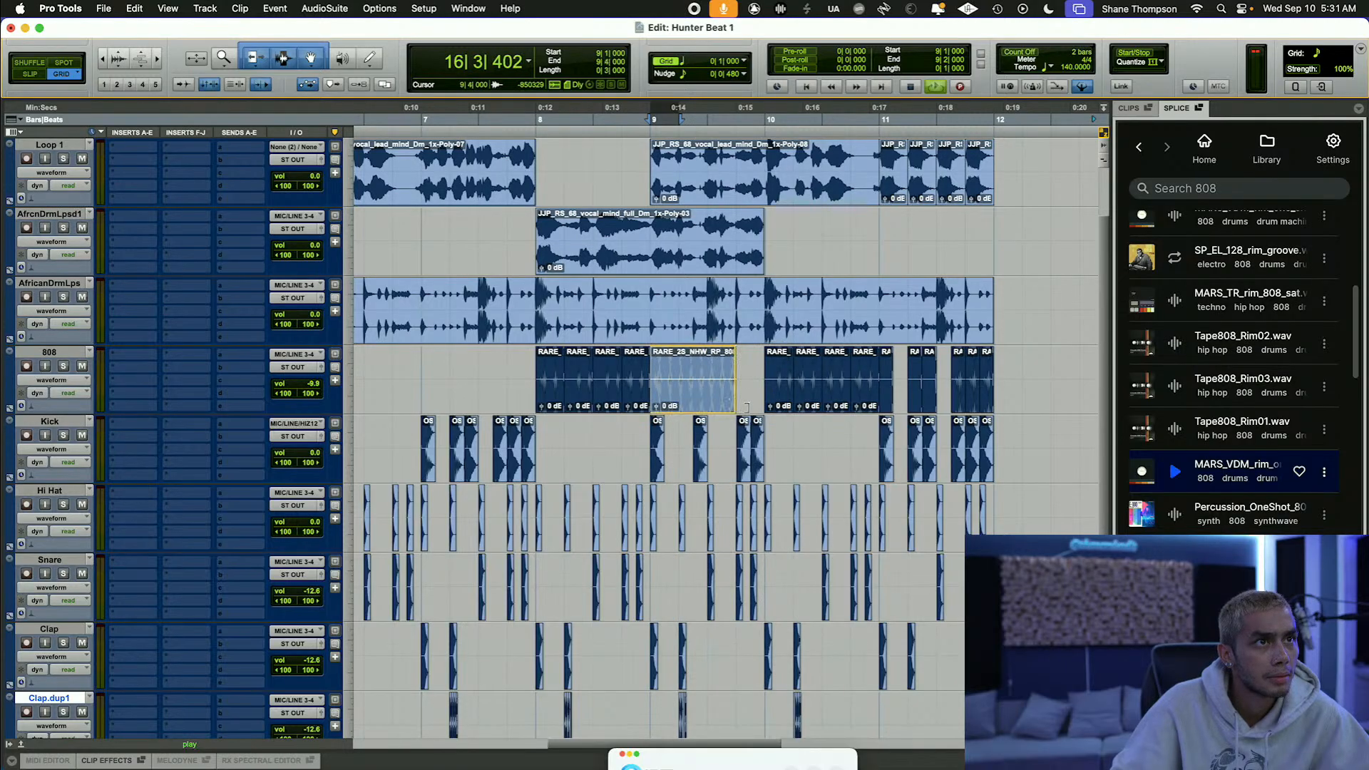
drag(747, 407, 760, 409)
Step: Paste the one-beat 808 clip at 6|1|000 and extend its end to 7|1|000
scroll(729, 418, left, 6)
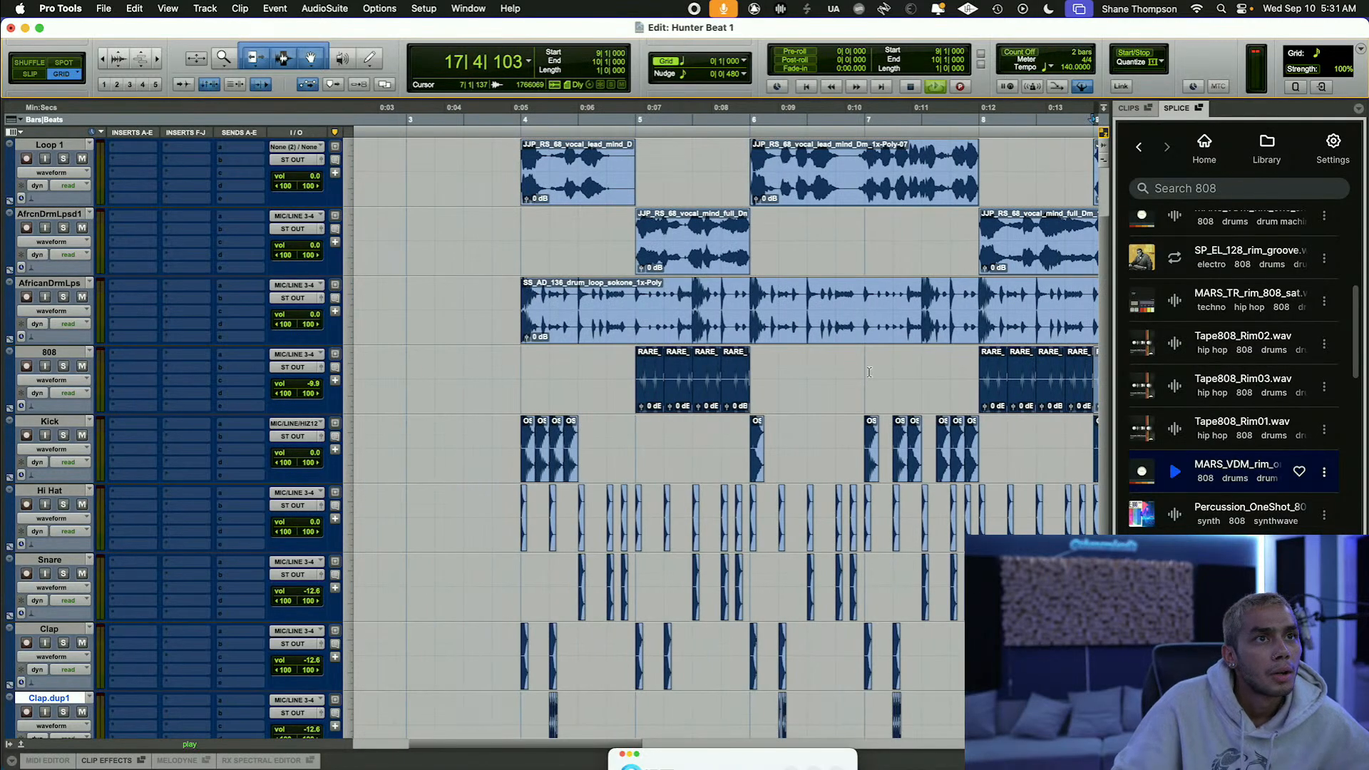
drag(869, 372, 746, 397)
right_click(794, 376)
click(828, 393)
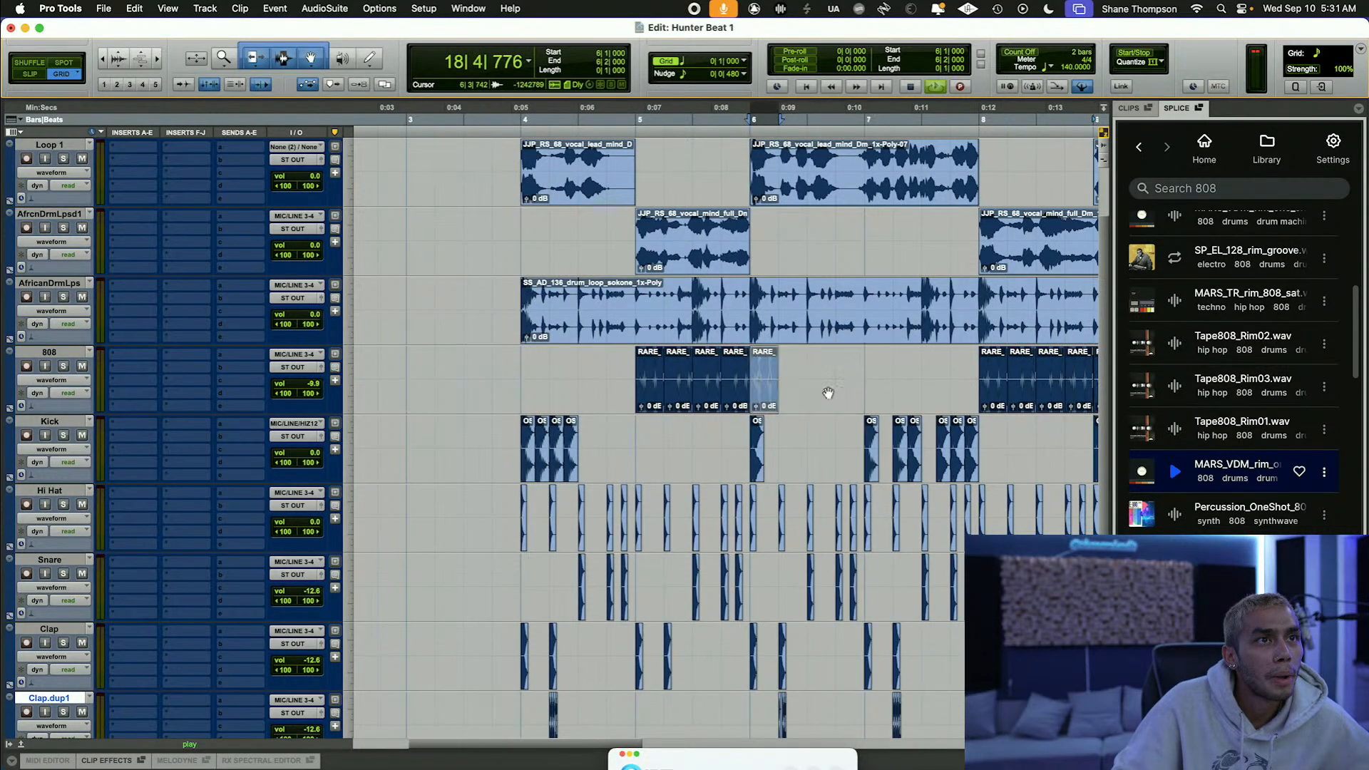
drag(777, 389, 864, 395)
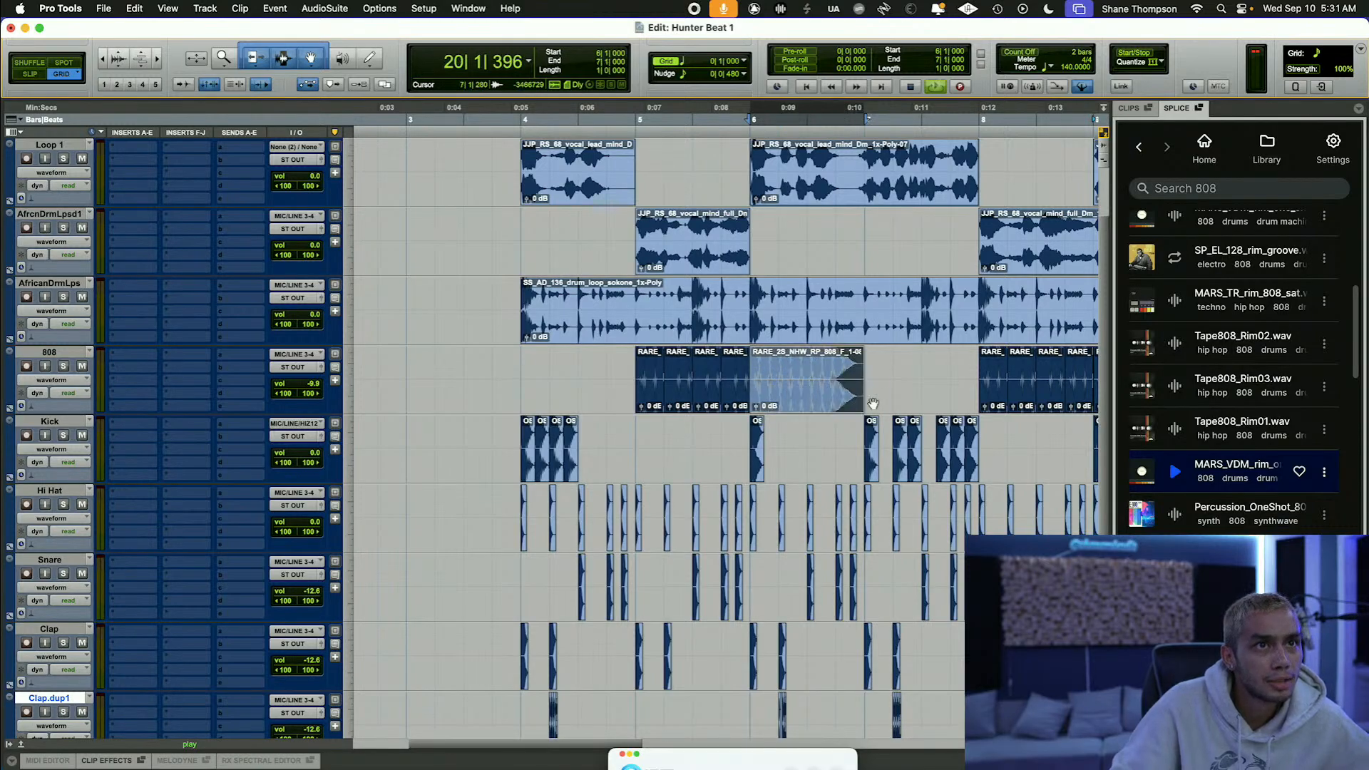
Step: Play the full arrangement from 3|3|000 to check the revised 808 pattern
key(t)
key(r)
key(r)
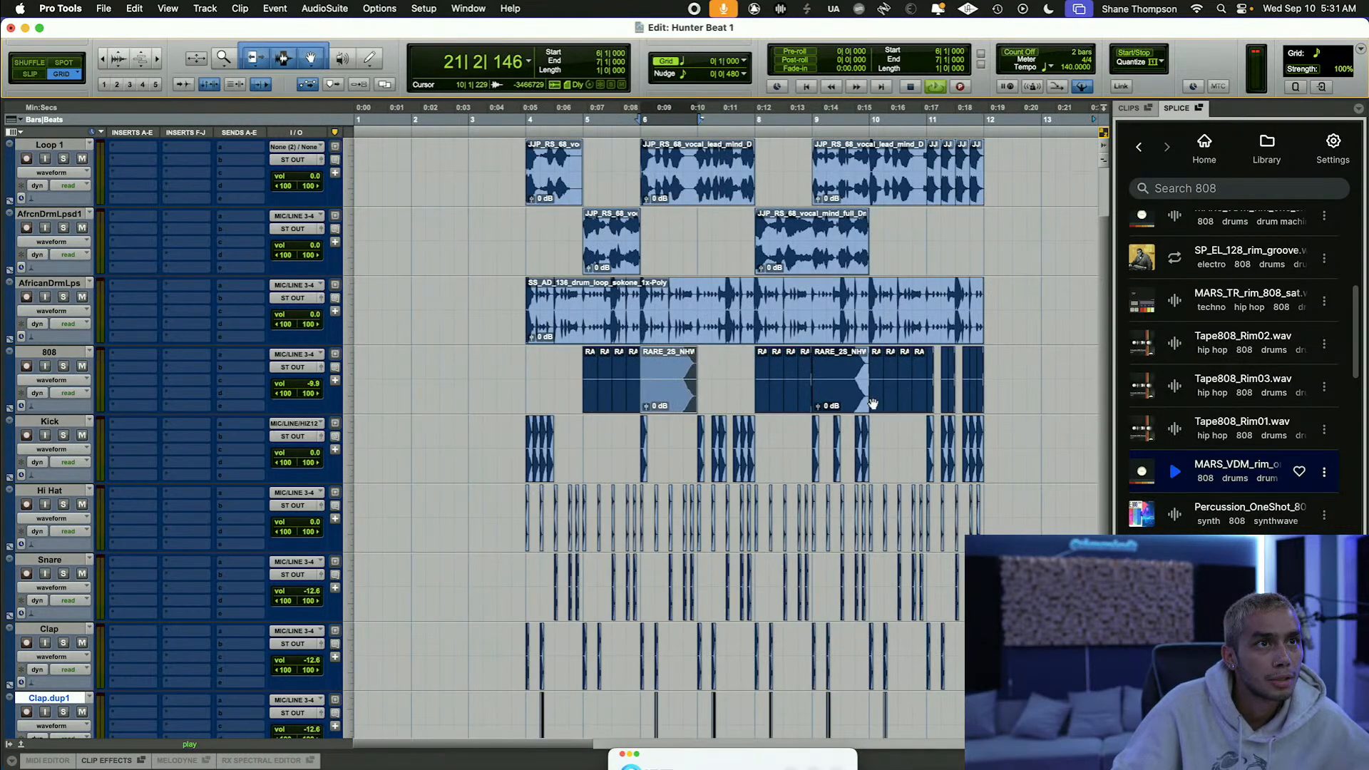
click(500, 419)
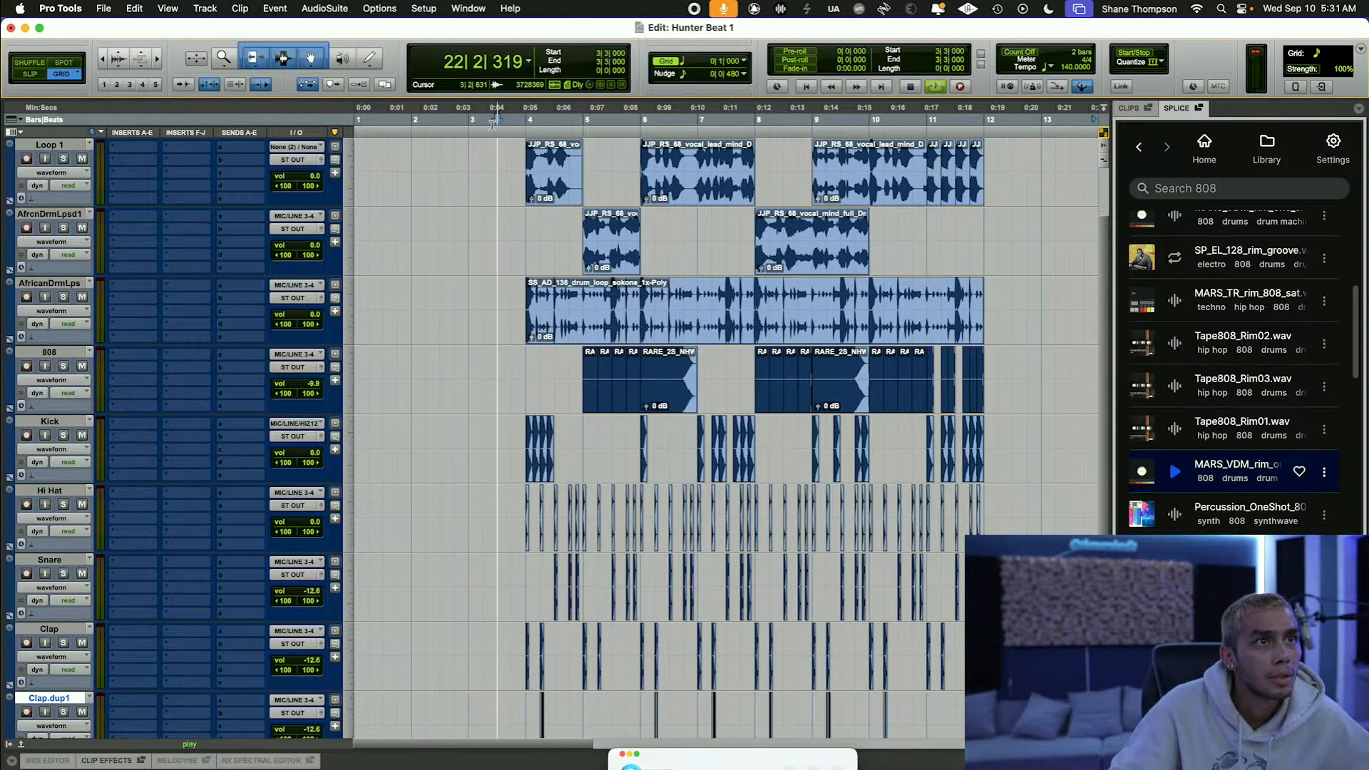
Step: Play the arrangement into bar 6 to check how the 808 enters in bar 5
key(space)
key(space)
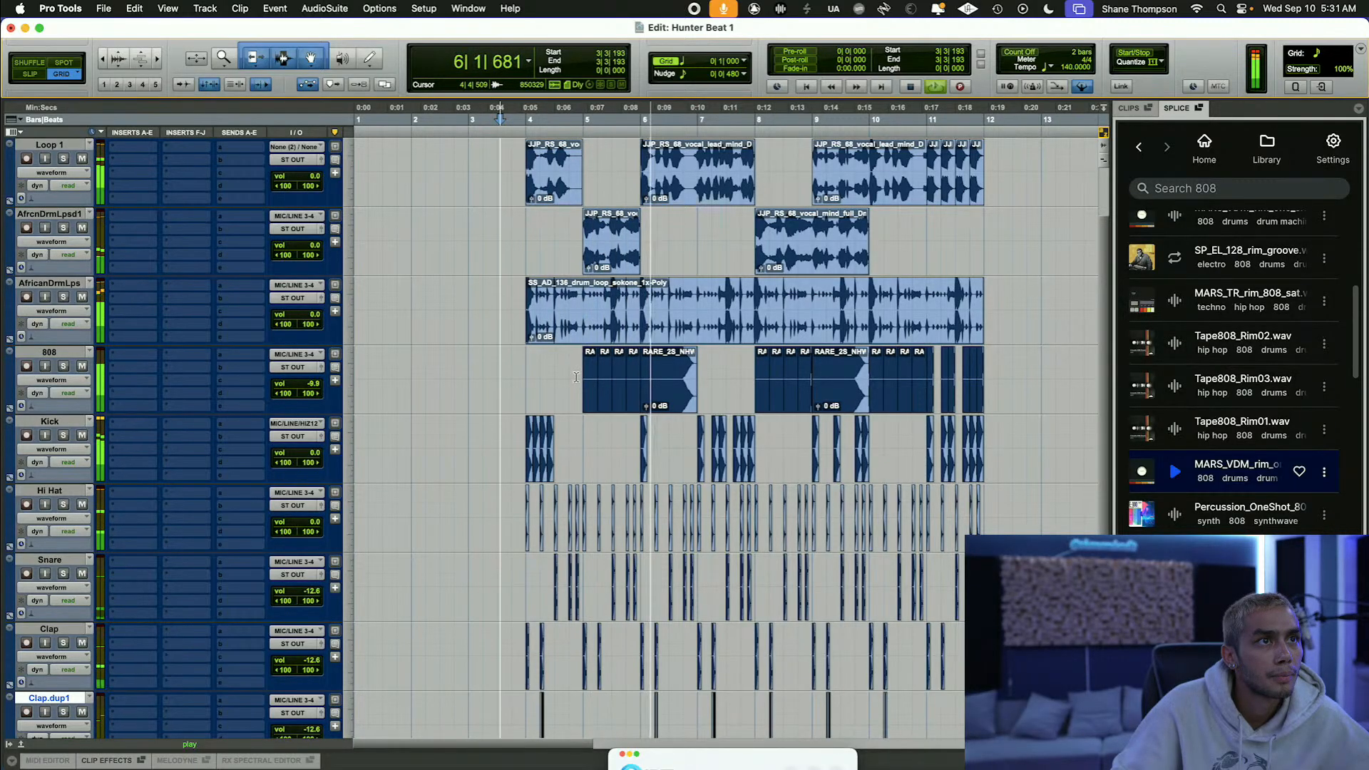
key(space)
Step: Replace the one-beat 808 clips in bar 5 with one sustained 808 clip and fill bar 6 with four one-beat clips
drag(580, 377, 646, 378)
key(Delete)
right_click(647, 381)
click(667, 401)
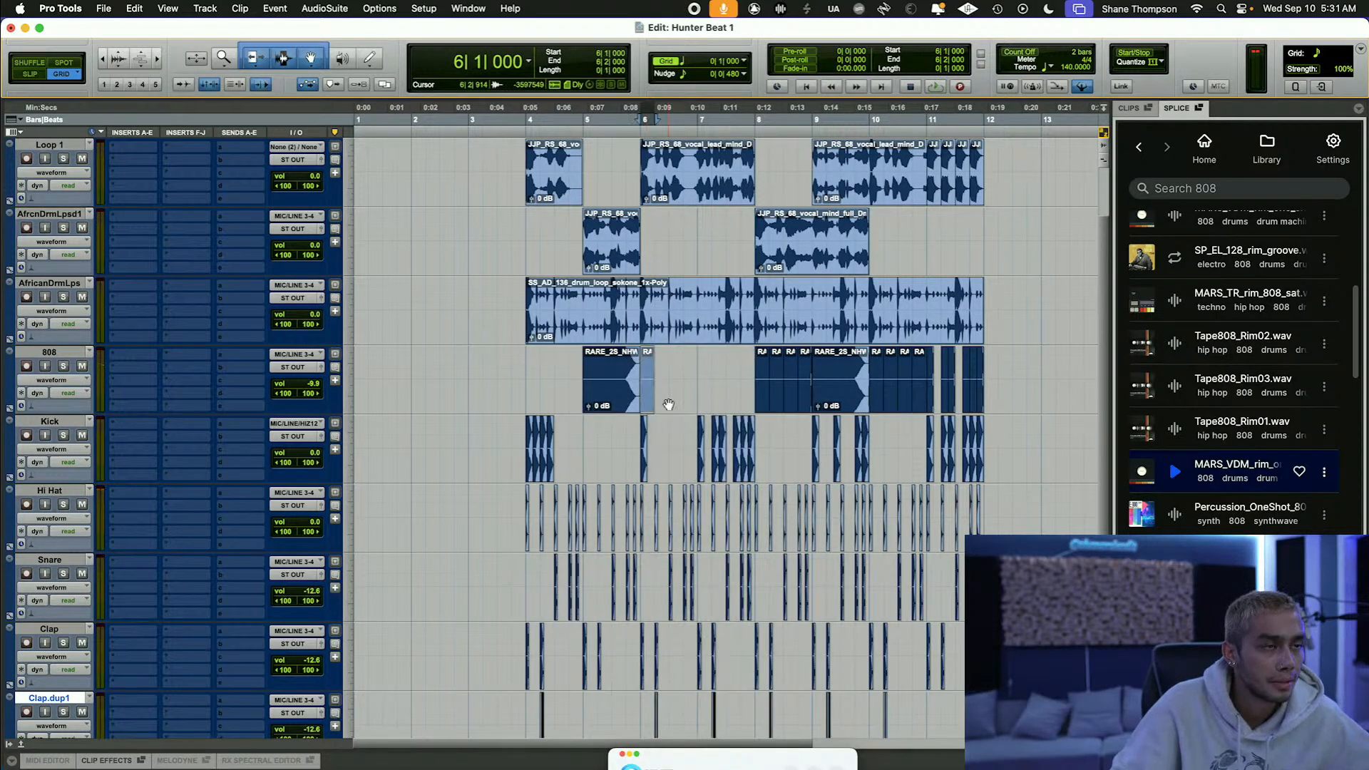
key(super+d)
key(super+d)
key(super+d)
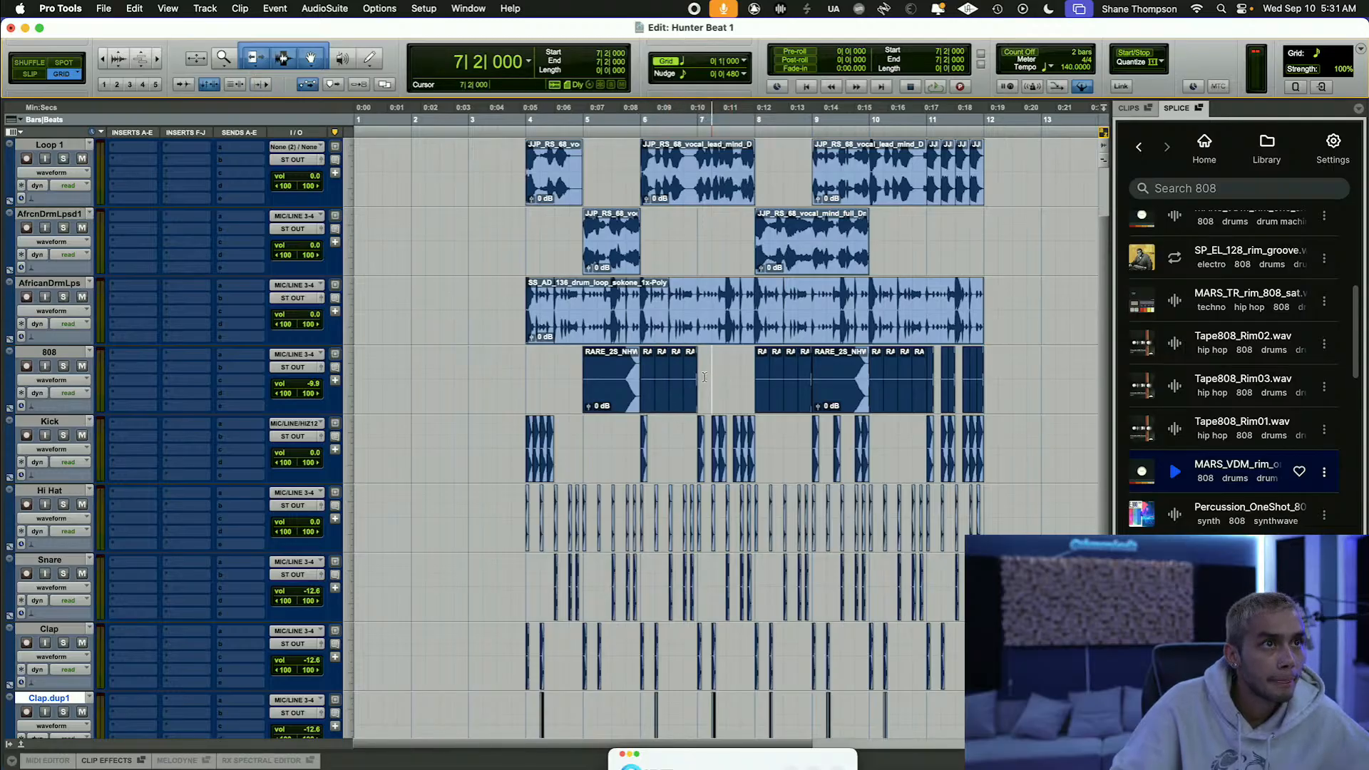
Step: Paste the one-beat 808 clip at 7|1|000 and extend its end to 8|1|000
drag(705, 376, 698, 377)
right_click(706, 378)
click(735, 401)
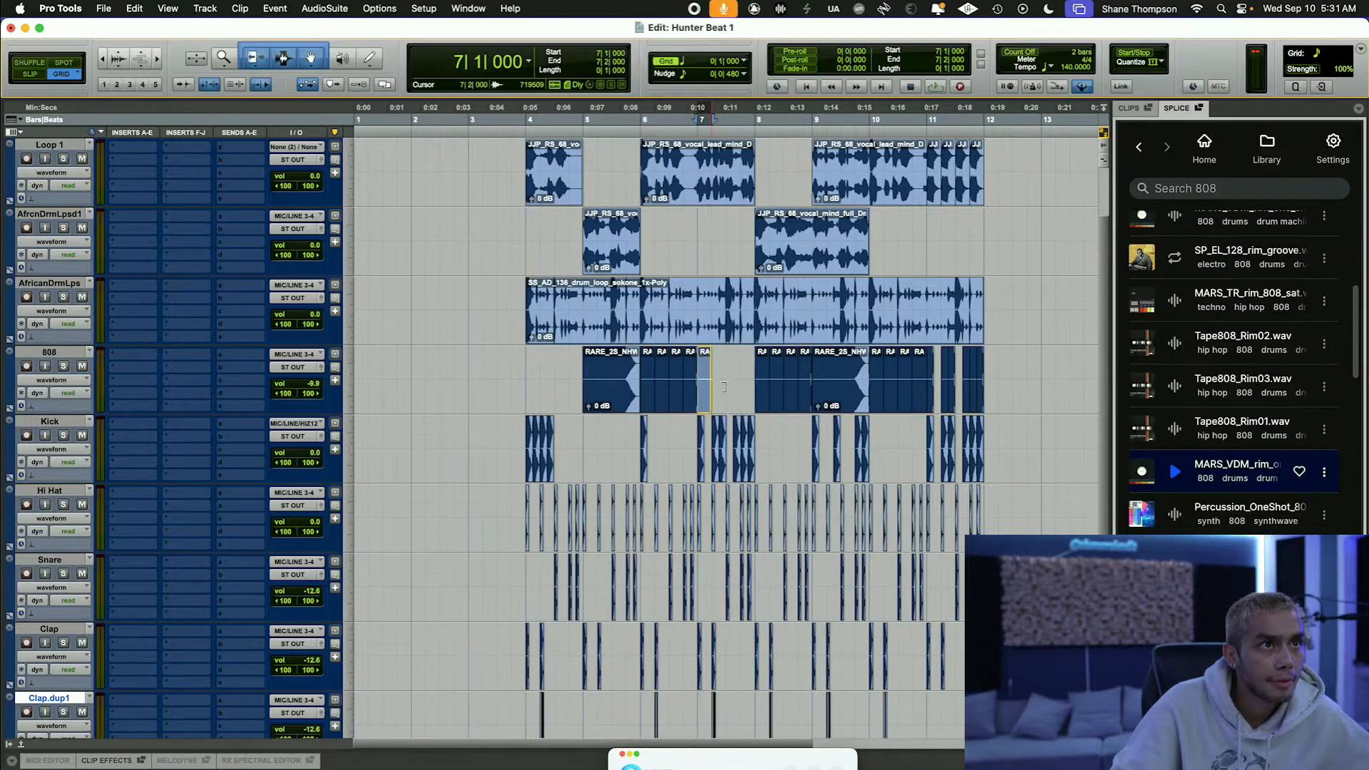
Step: Play from 3|3|000 through the end of bar 11 to review the alternating sustained and one-beat 808 clips
click(497, 118)
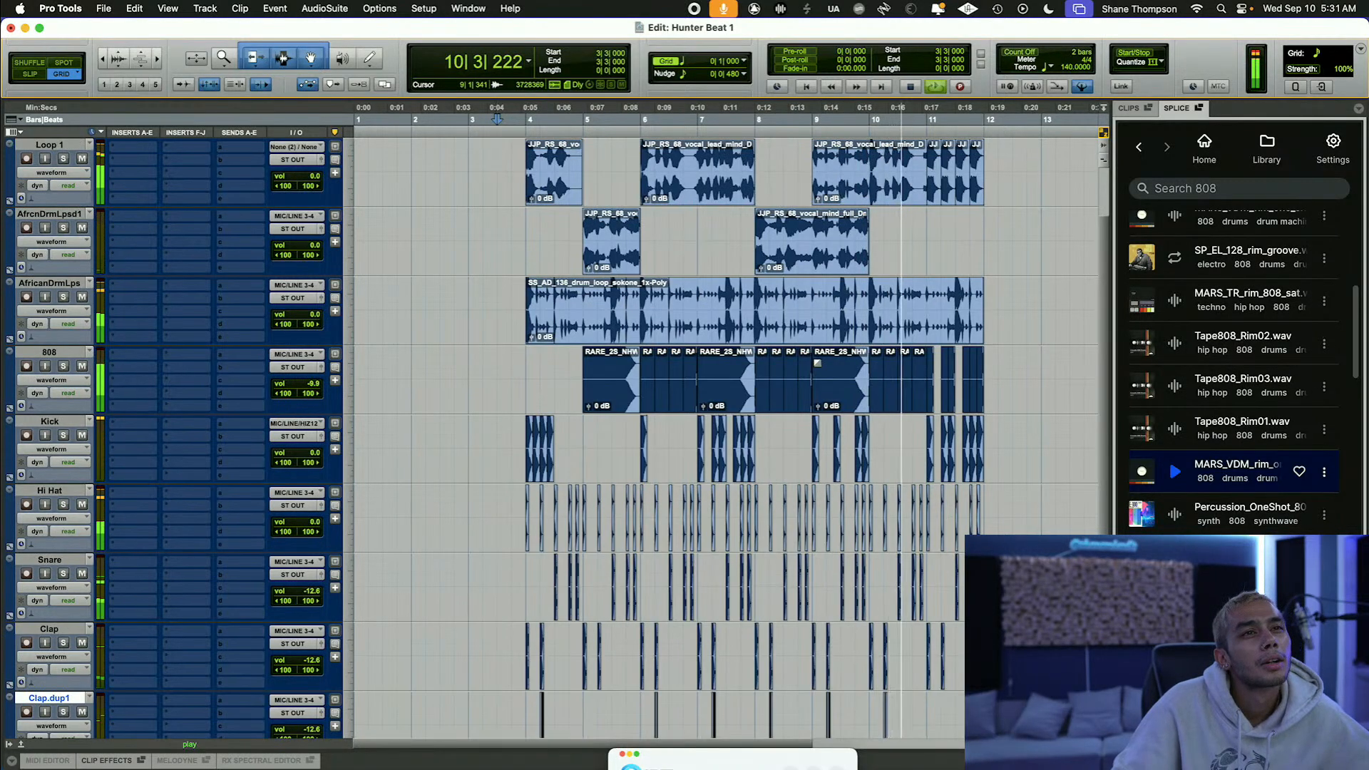
scroll(817, 363, up, 1)
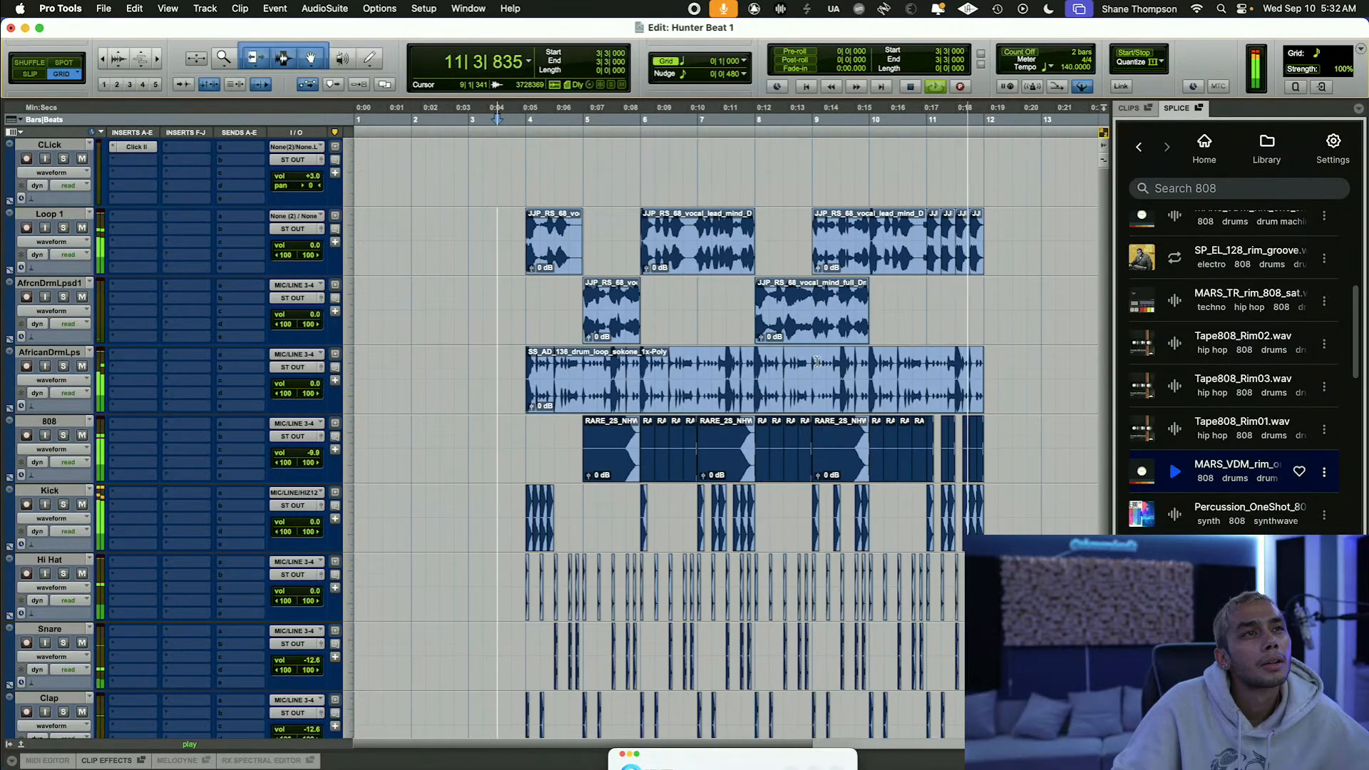
key(space)
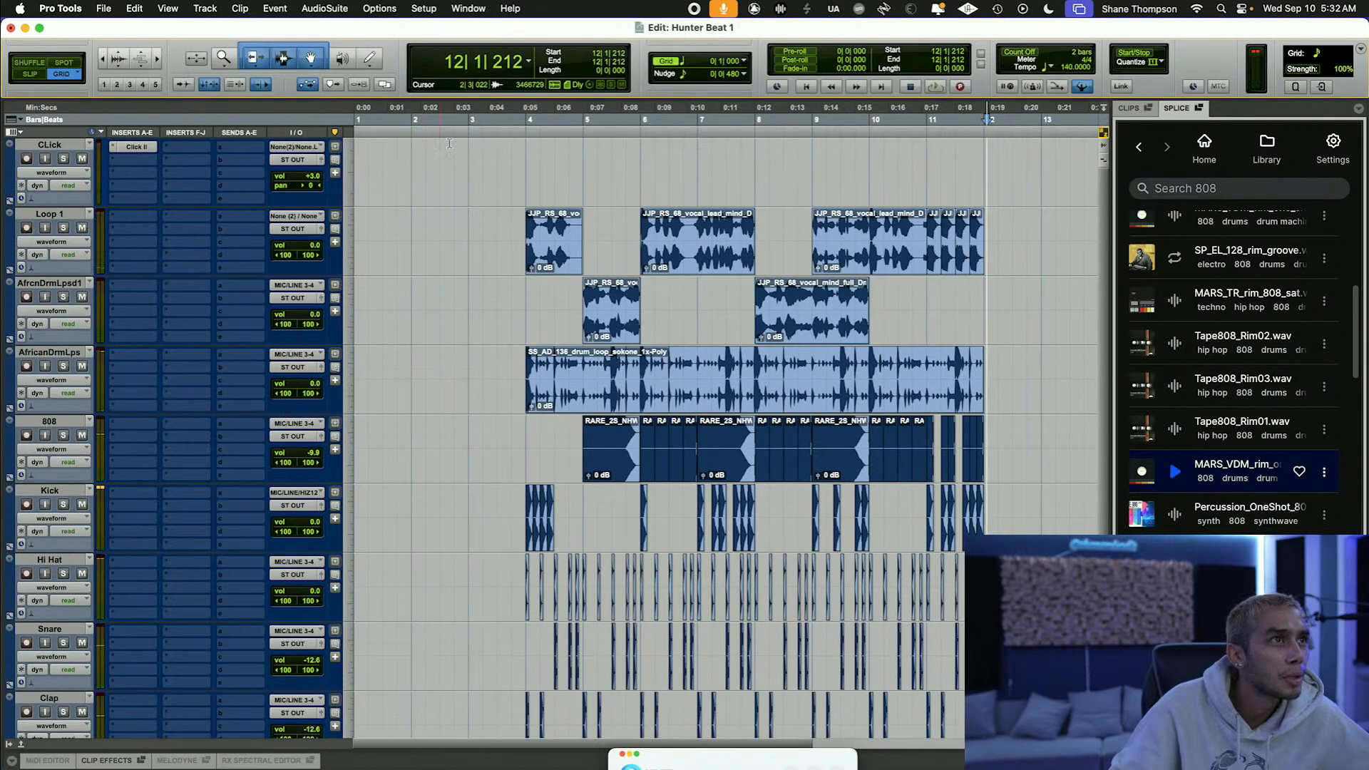
Step: Select the timeline range from 4|1|000 to 12|1|000 across all tracks
drag(527, 116, 984, 210)
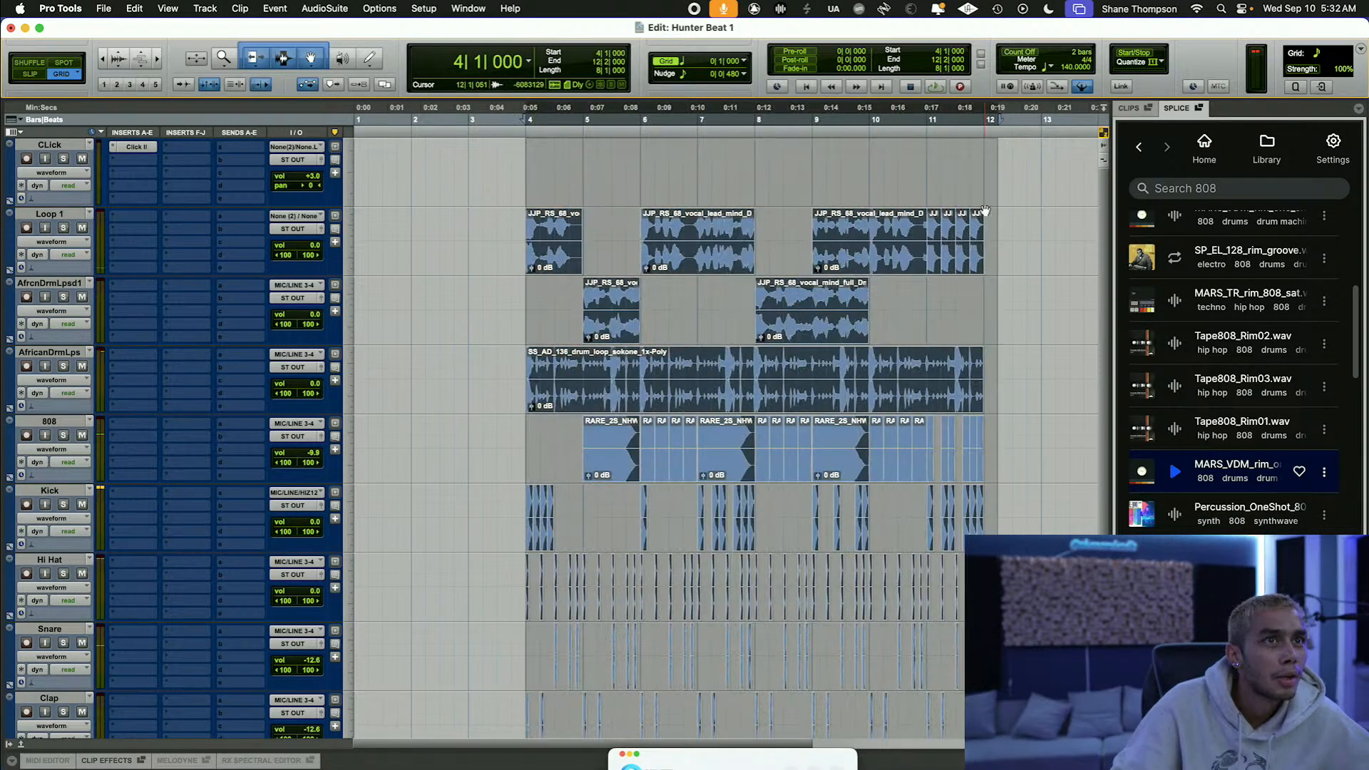
scroll(443, 378, down, 5)
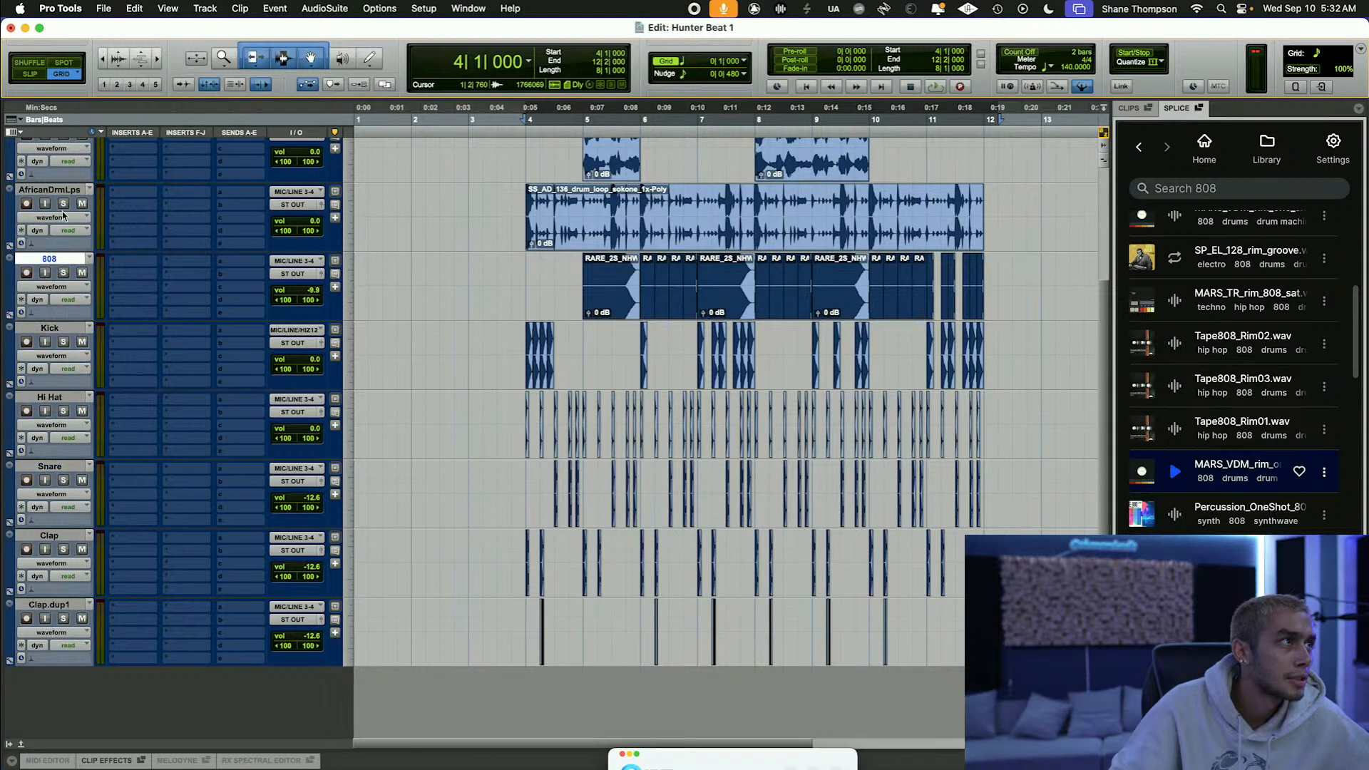
click(64, 191)
scroll(67, 197, up, 3)
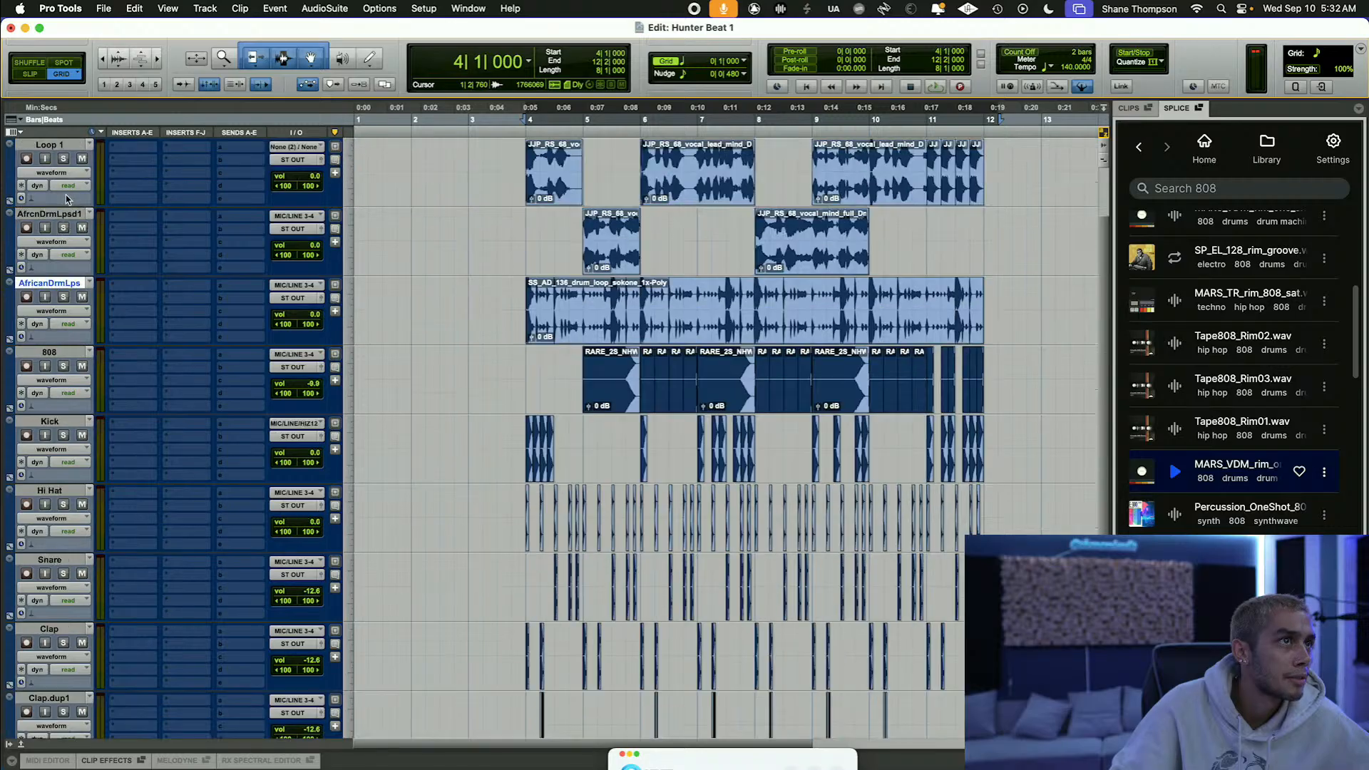
click(62, 148)
scroll(570, 139, up, 2)
drag(528, 112, 987, 206)
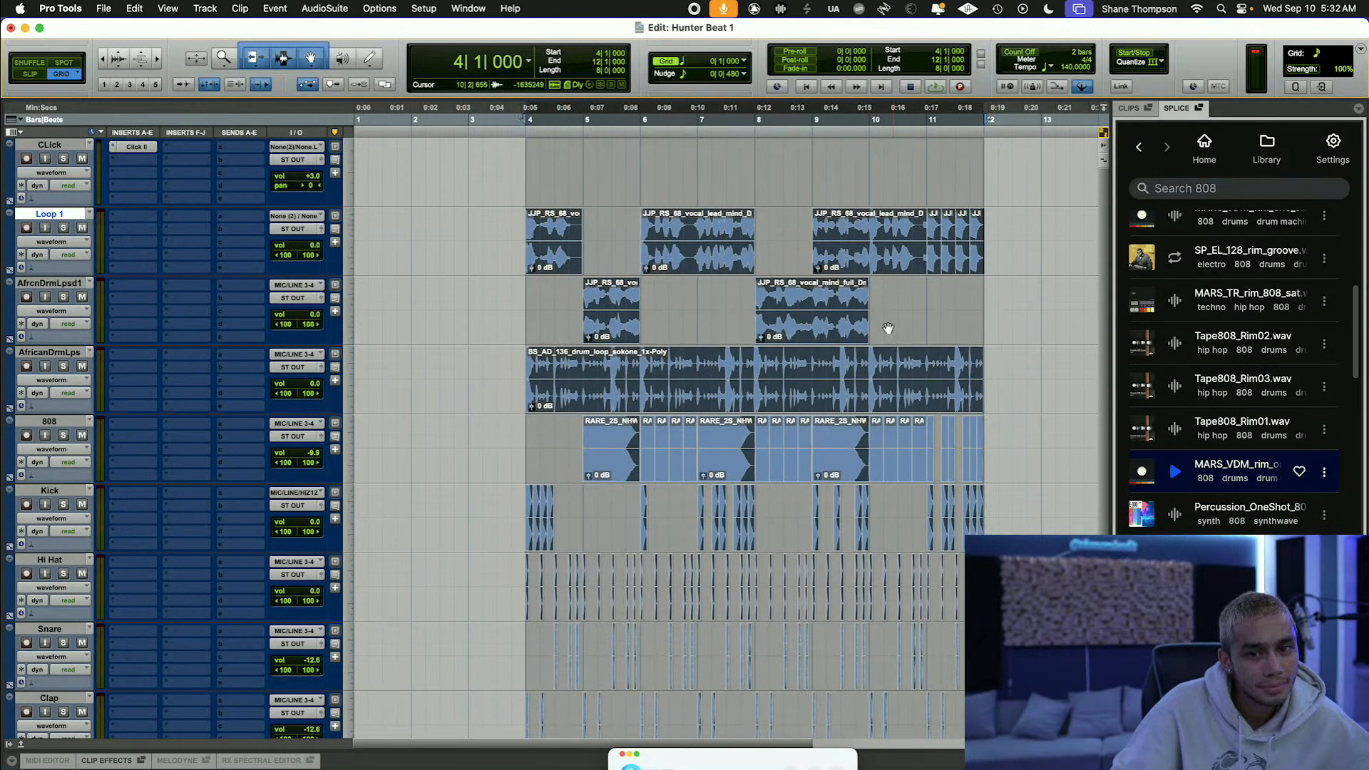
Step: Play the selected range from 4|1|000 and examine the clips closely against the drums
key(super+])
key(super+])
key(space)
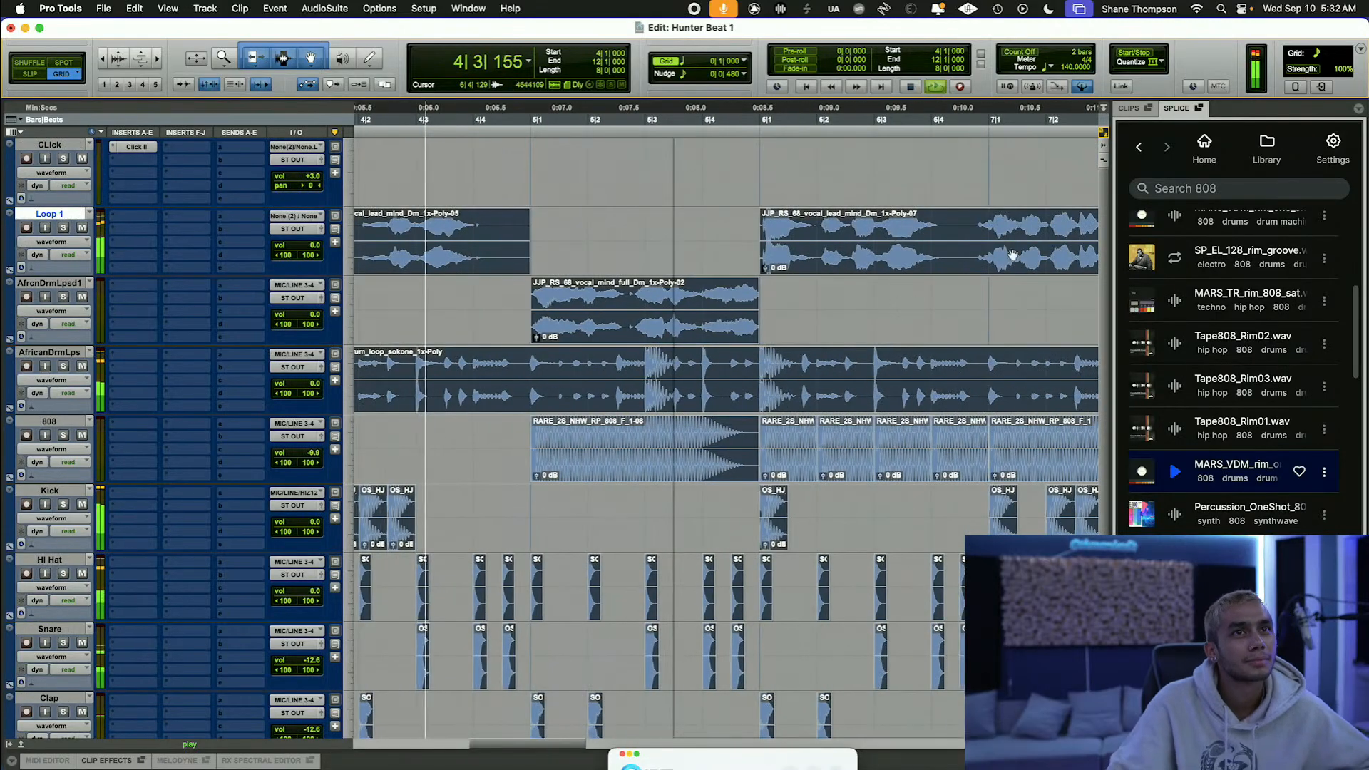
click(1360, 744)
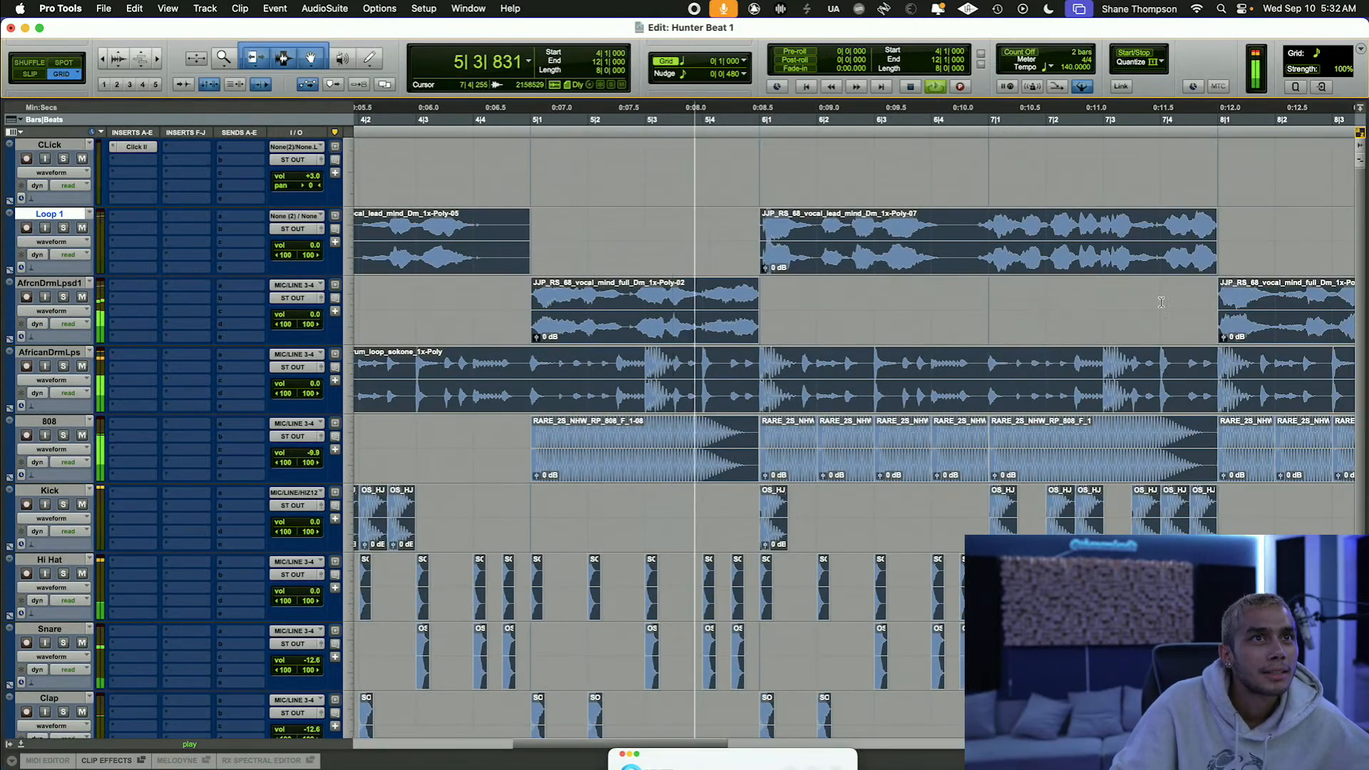
key(super+[)
key(super+[)
key(space)
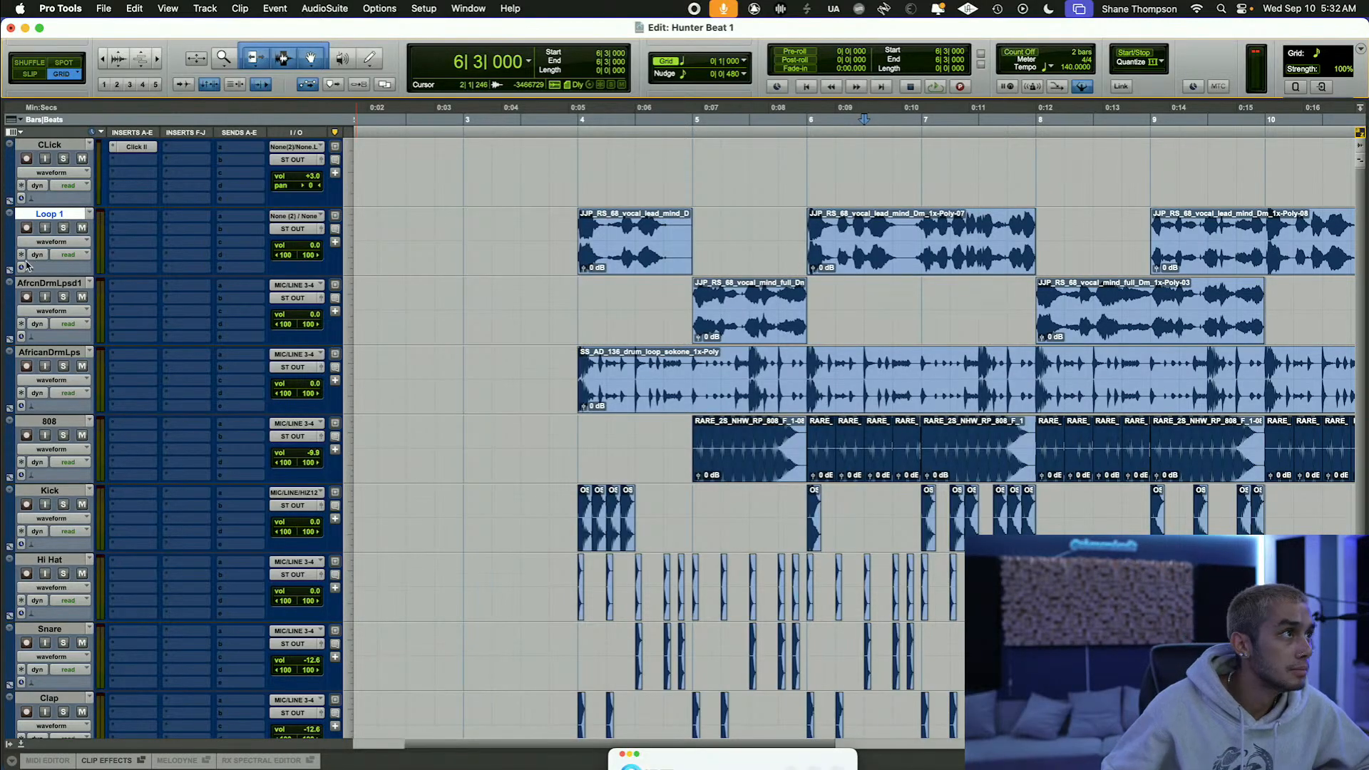
Step: Rename the African Drum Loops.dup1 track as Loop 2
right_click(42, 286)
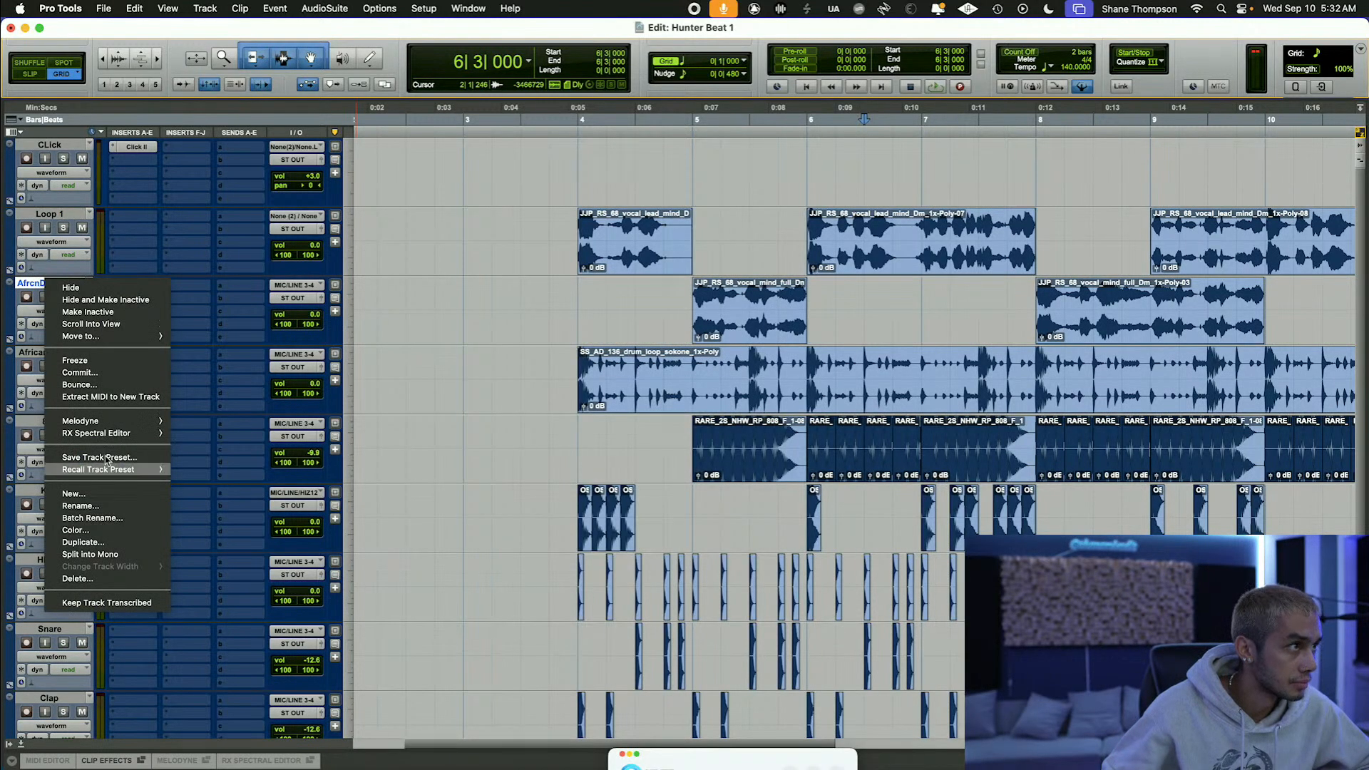
click(89, 509)
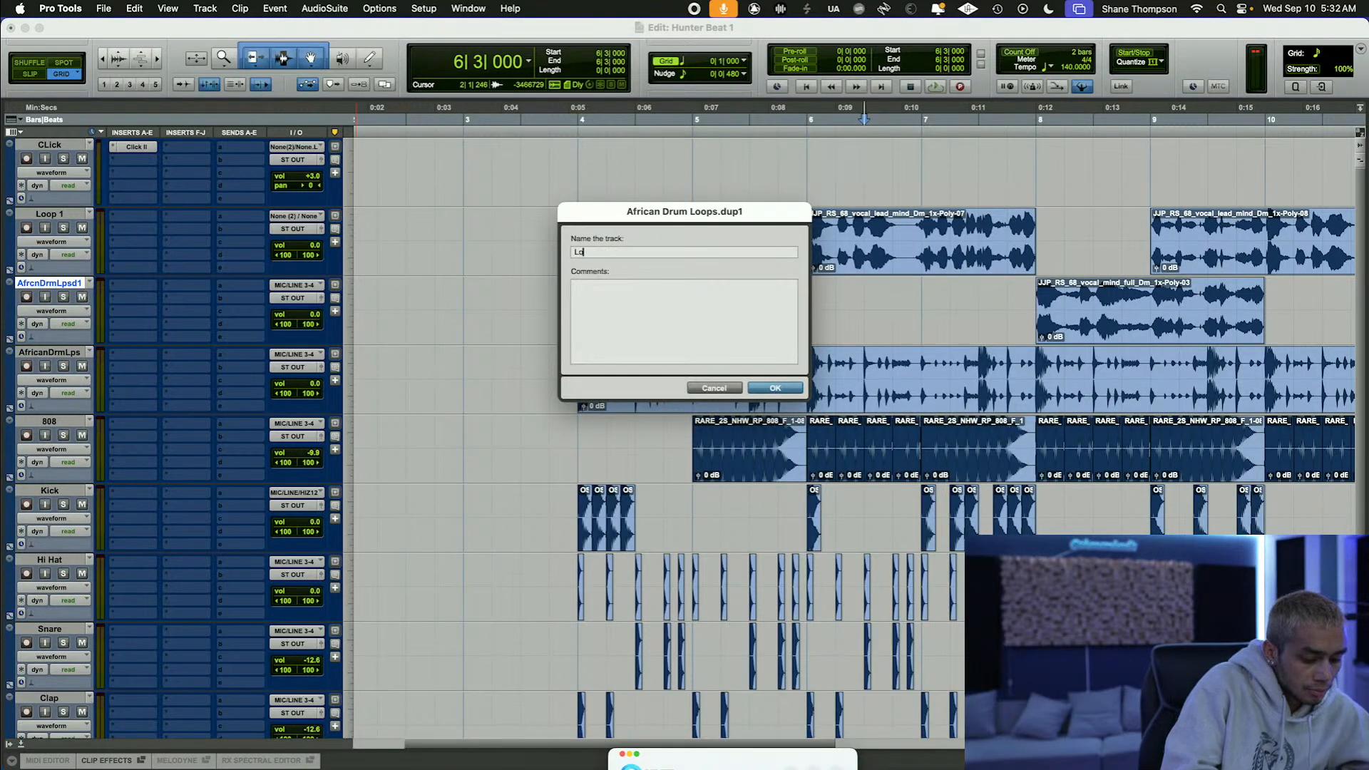
click(776, 387)
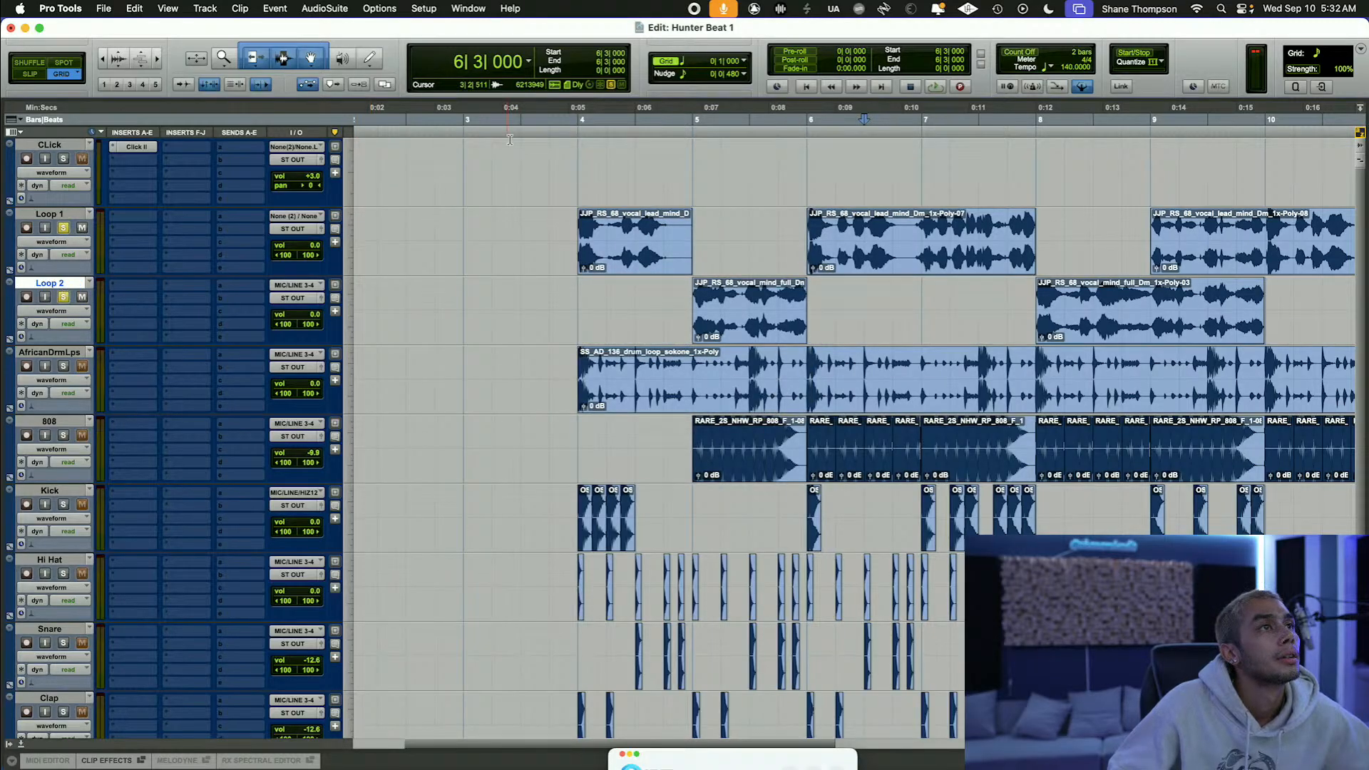
Step: Play 4|1|000 to 12|1|000 with Loop 1 and Loop 2 soloed and insert FabFilter Pro-Q 4 (stereo) on Loop 1
drag(577, 112, 894, 169)
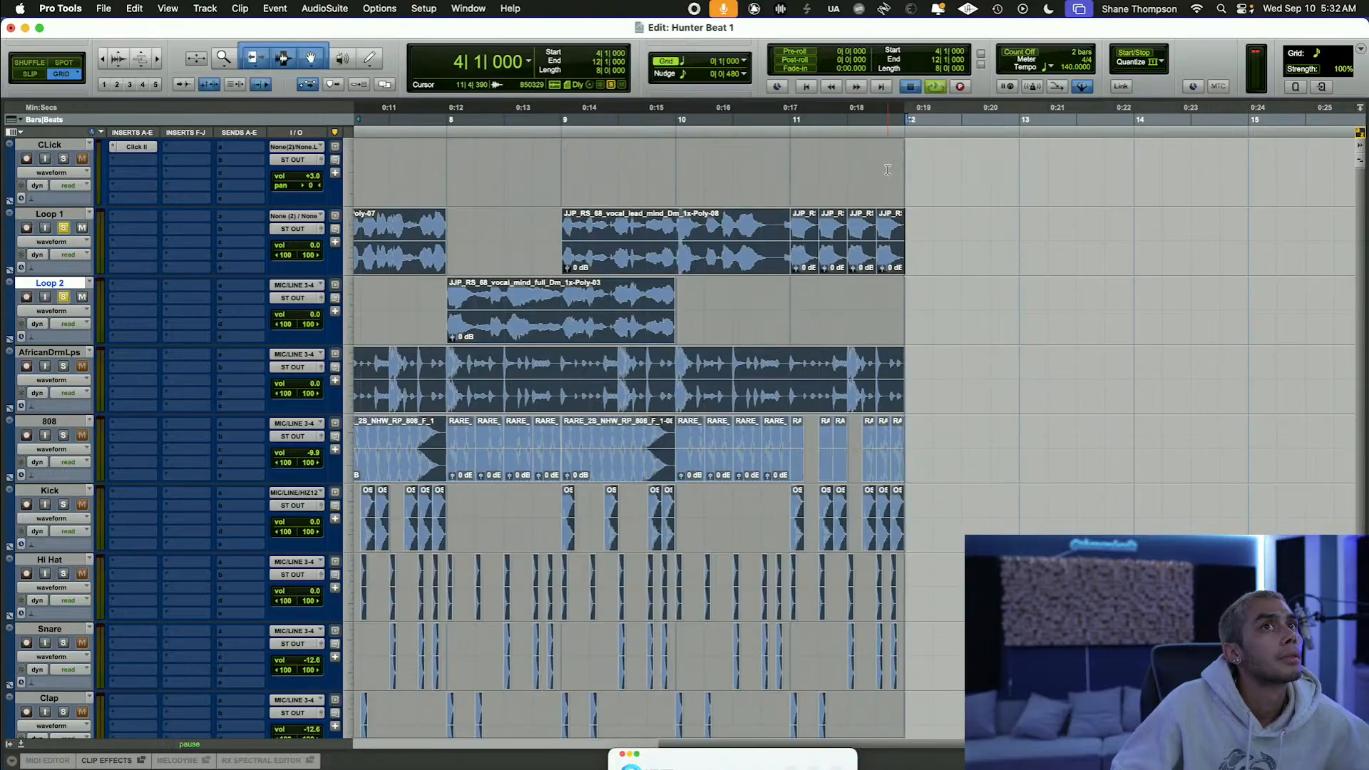
key(space)
click(146, 222)
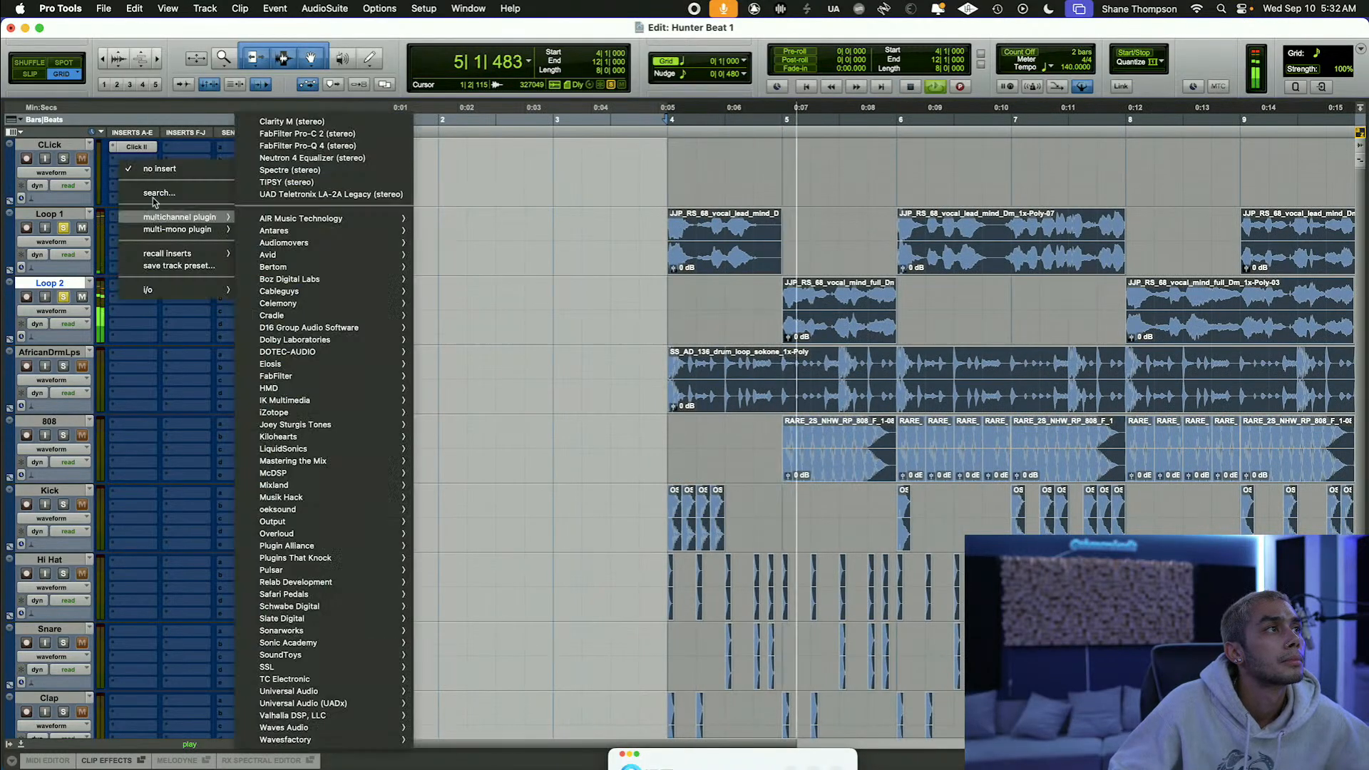
click(153, 194)
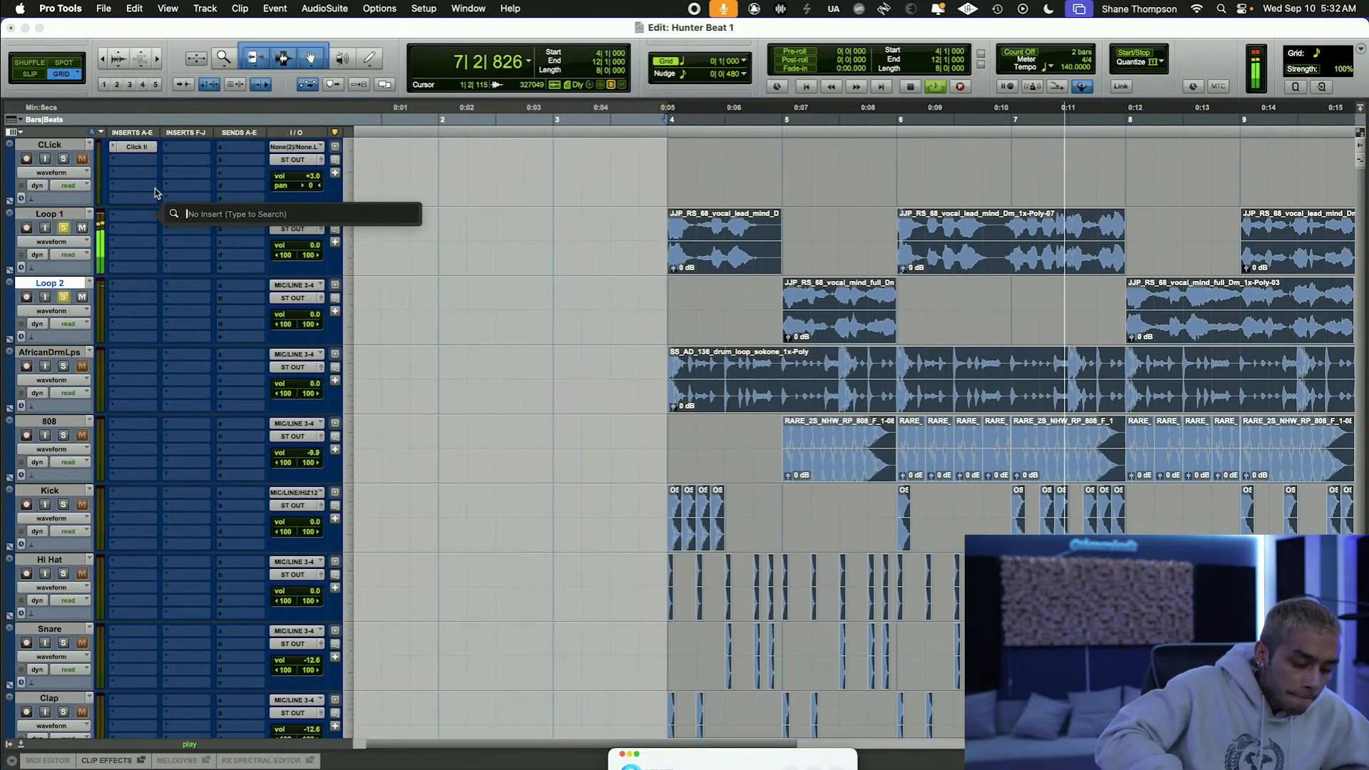
text(pro)
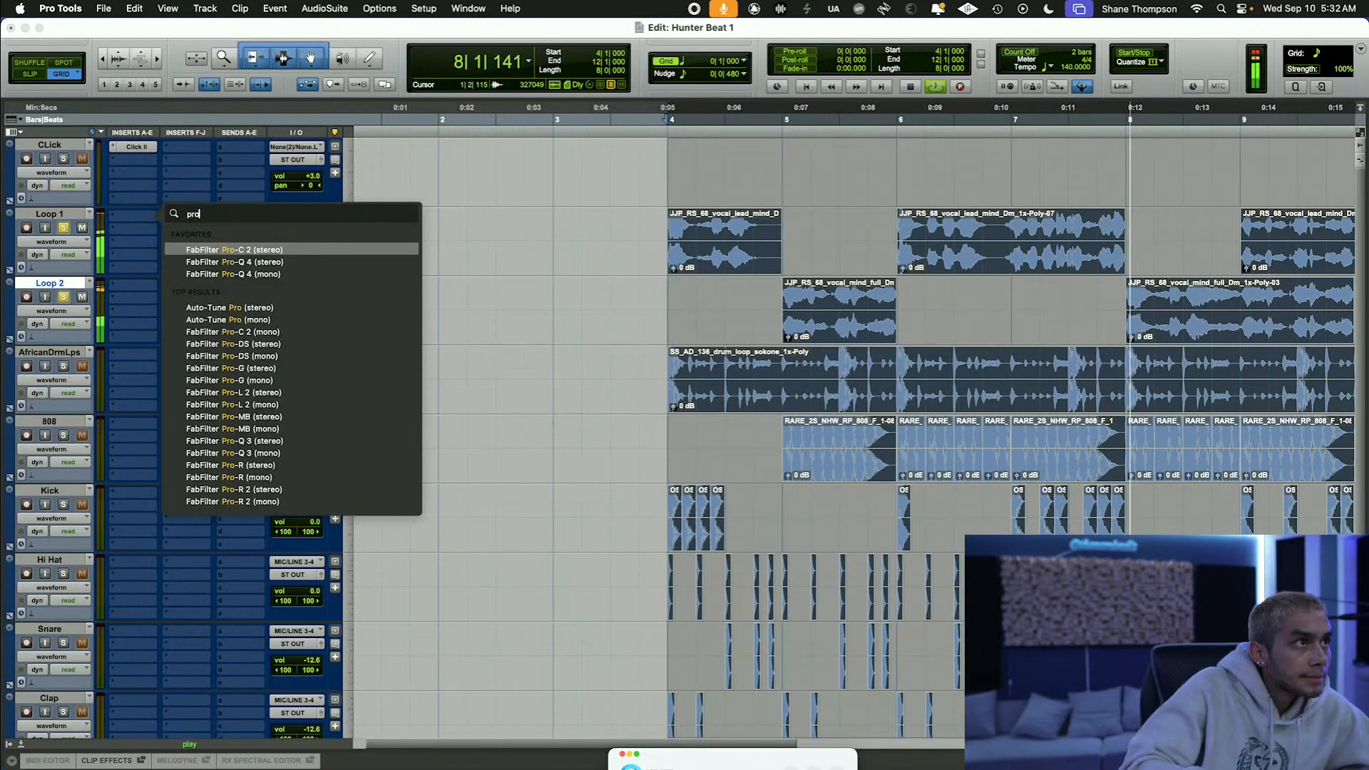
click(222, 261)
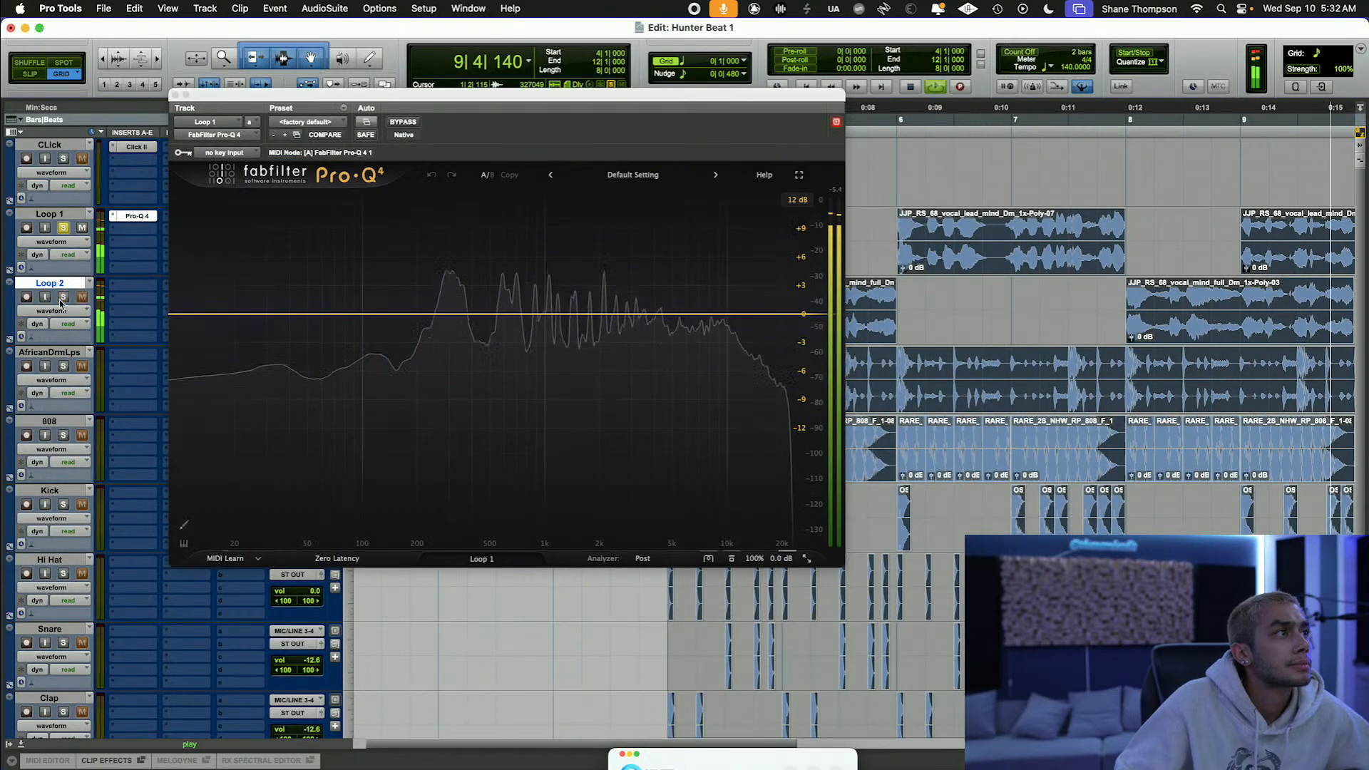
Step: Try a low cut at about 189 Hz and a high cut at about 5663 Hz on Loop 1's EQ
click(413, 313)
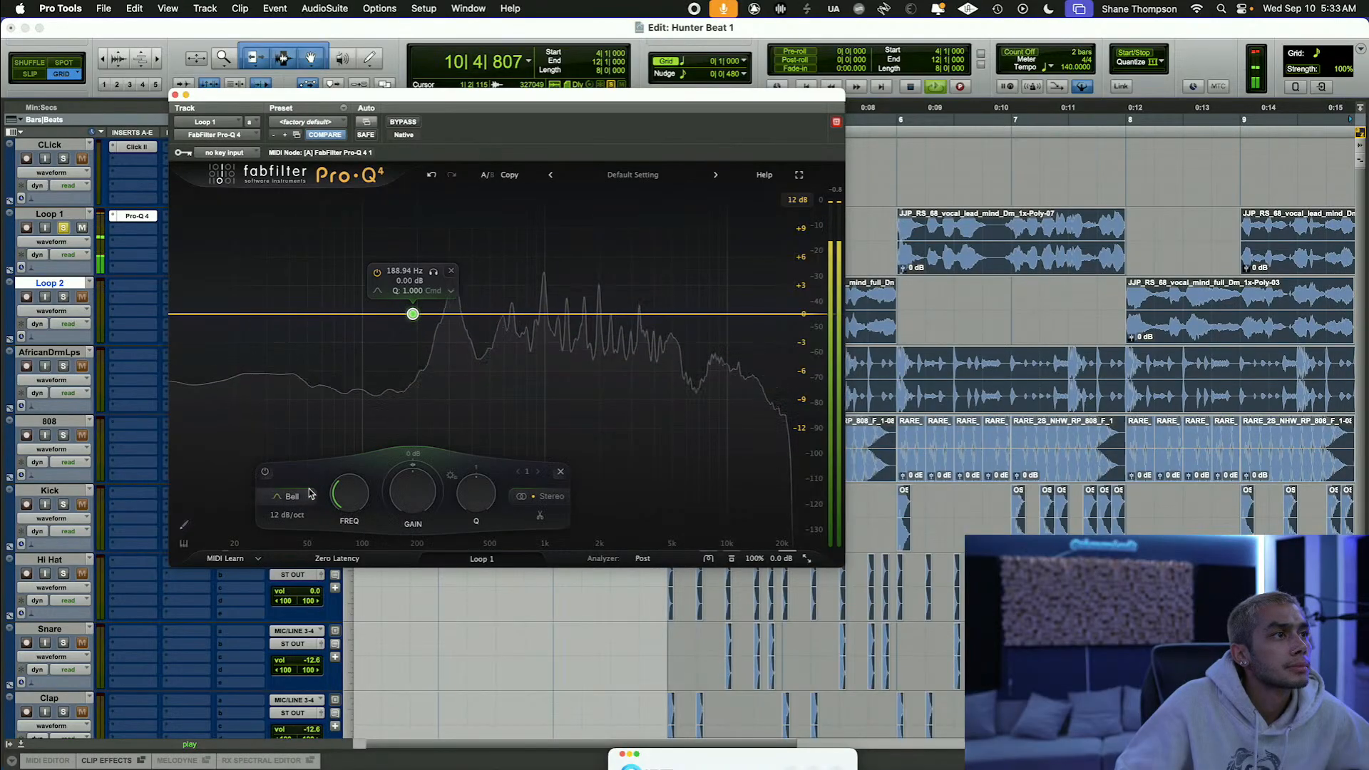
click(291, 497)
click(288, 377)
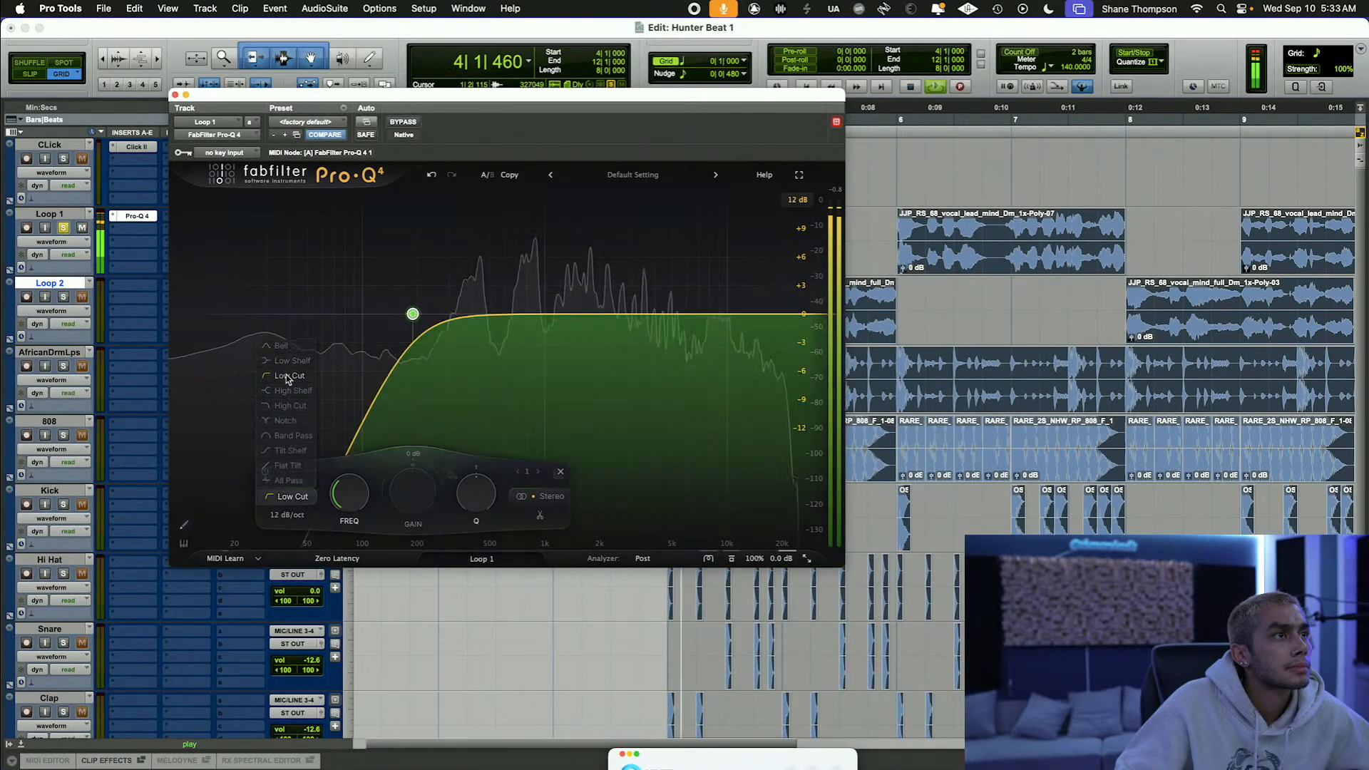
click(682, 314)
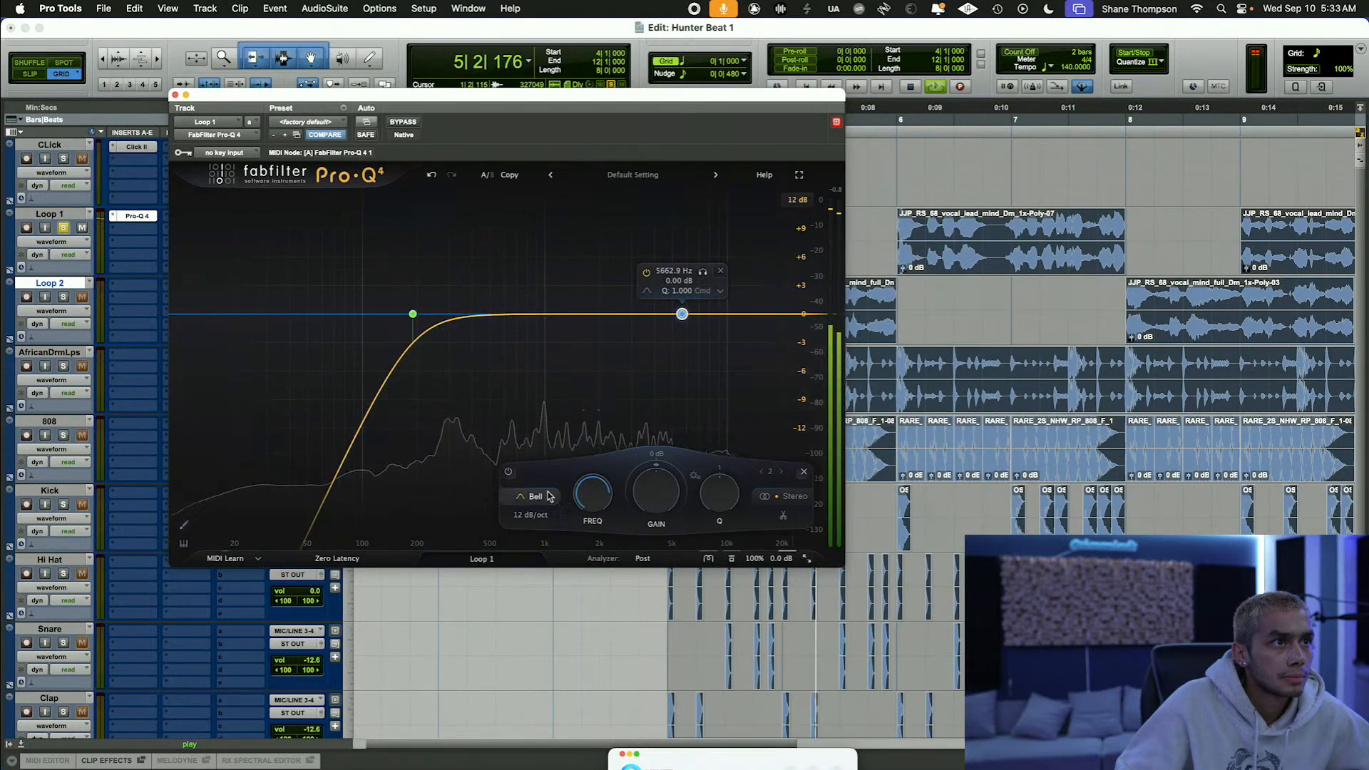
click(550, 496)
click(538, 375)
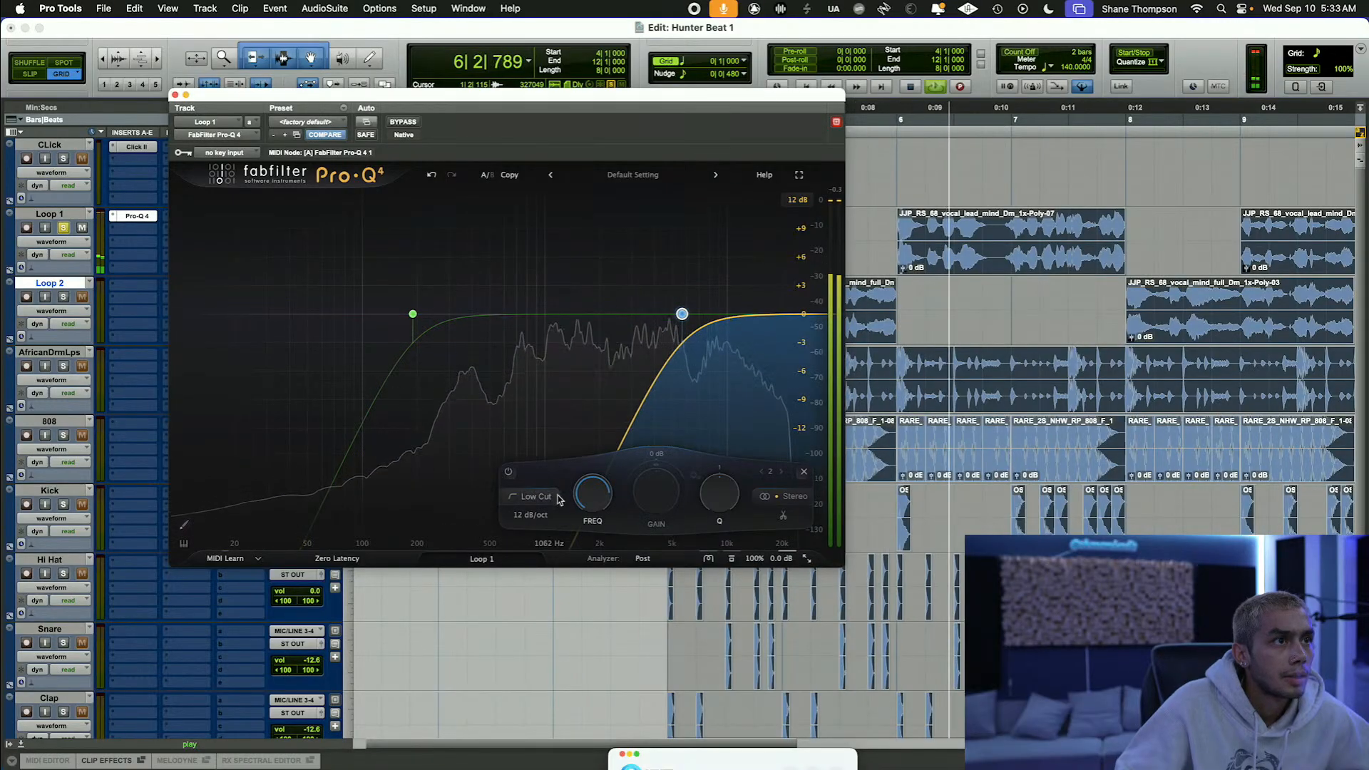
click(559, 497)
click(540, 400)
mouse_move(408, 314)
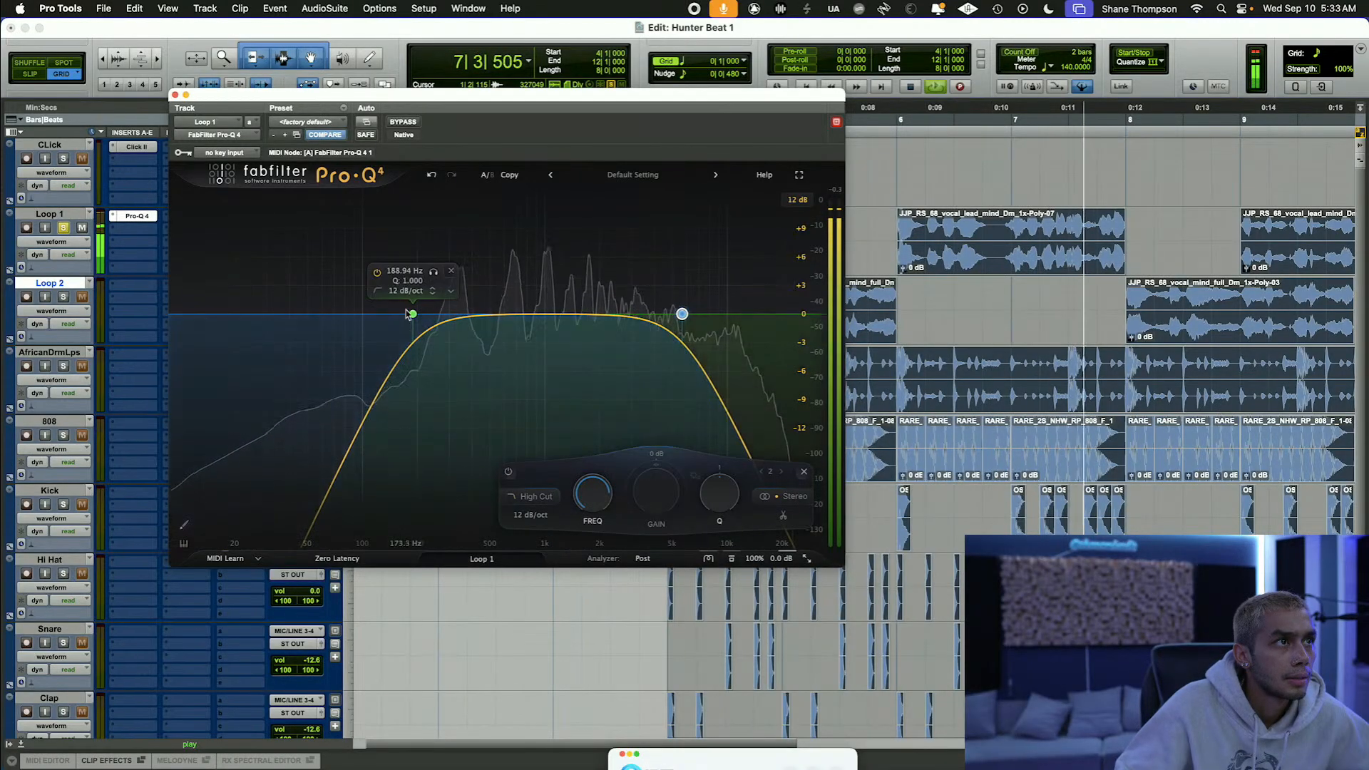
mouse_move(682, 314)
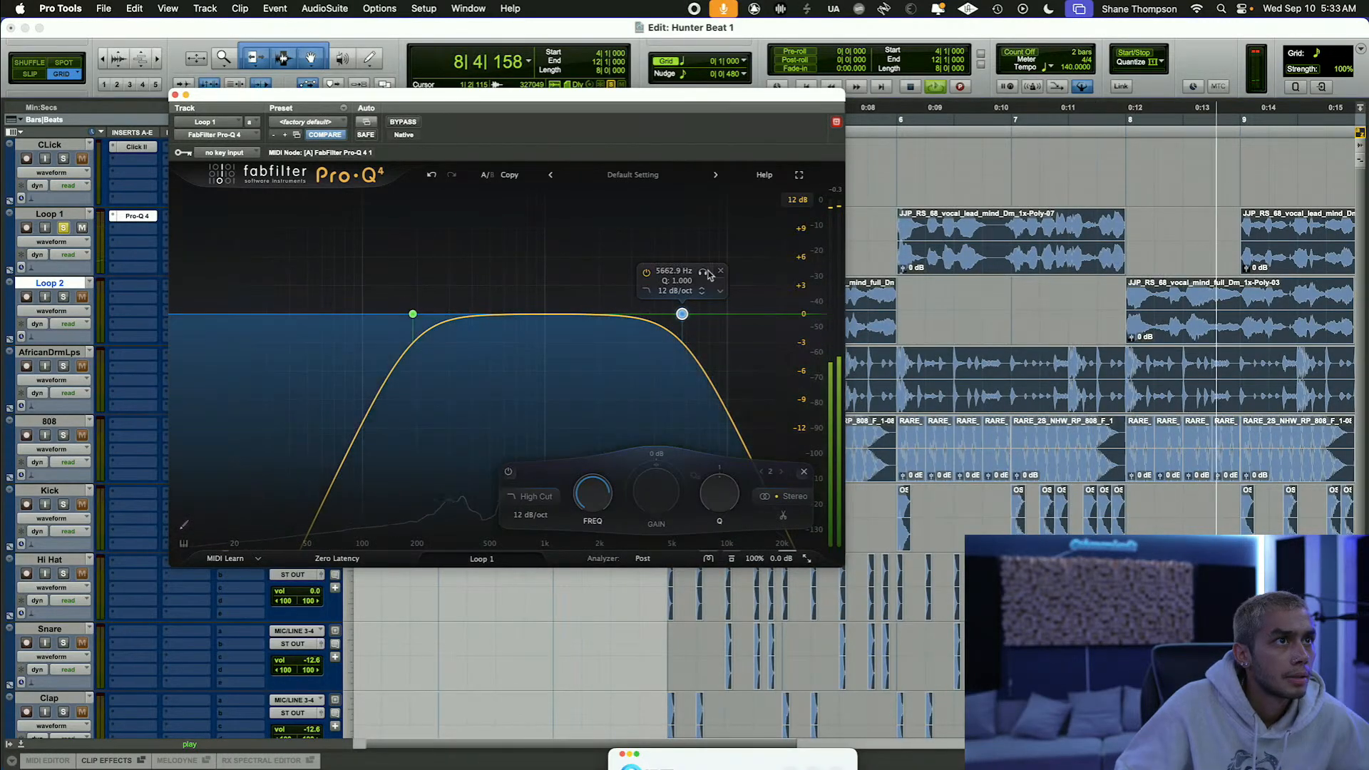
Step: Sweep the low-cut frequency on Loop 1's EQ and remove both filter bands
click(720, 271)
drag(413, 314, 530, 320)
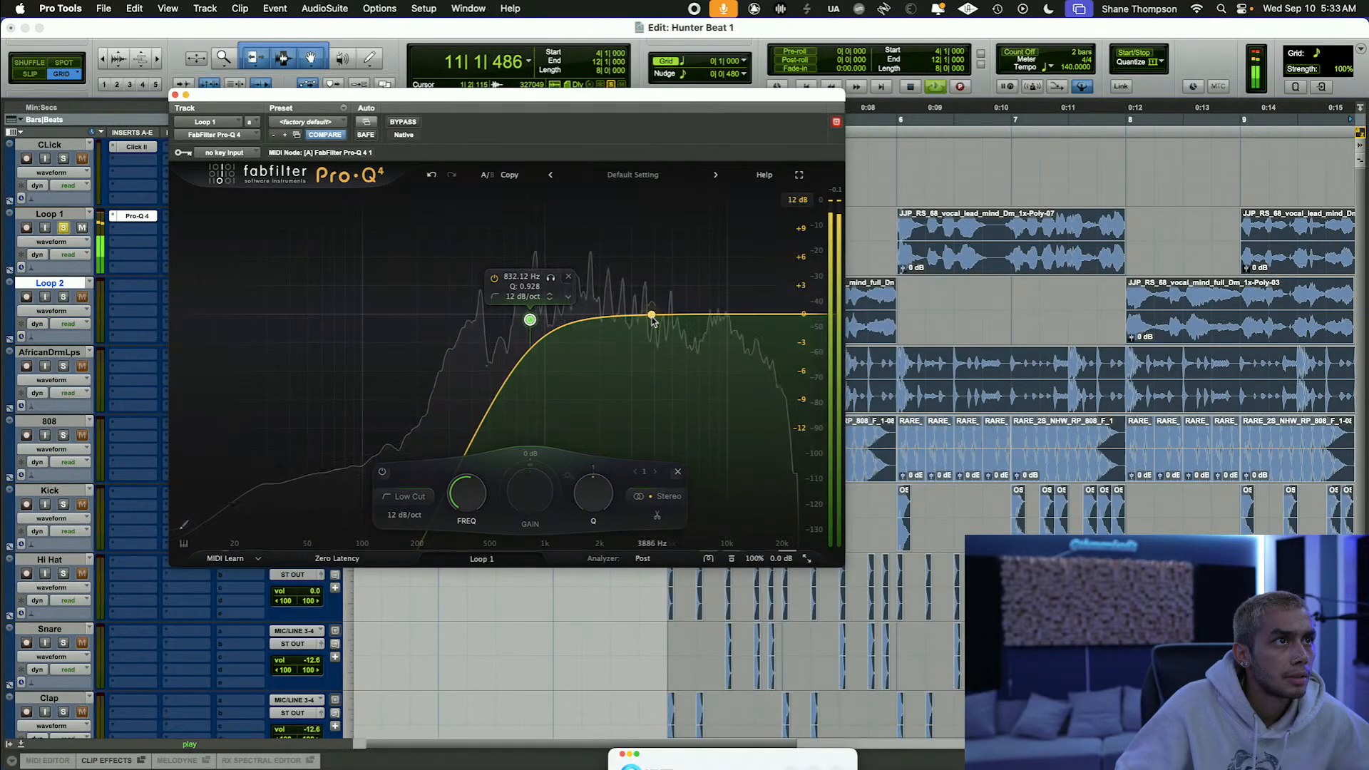
drag(530, 320, 345, 318)
click(381, 272)
Step: Add a high-cut band at about 4898 Hz with an 18 dB/oct slope to Loop 1's EQ
click(591, 314)
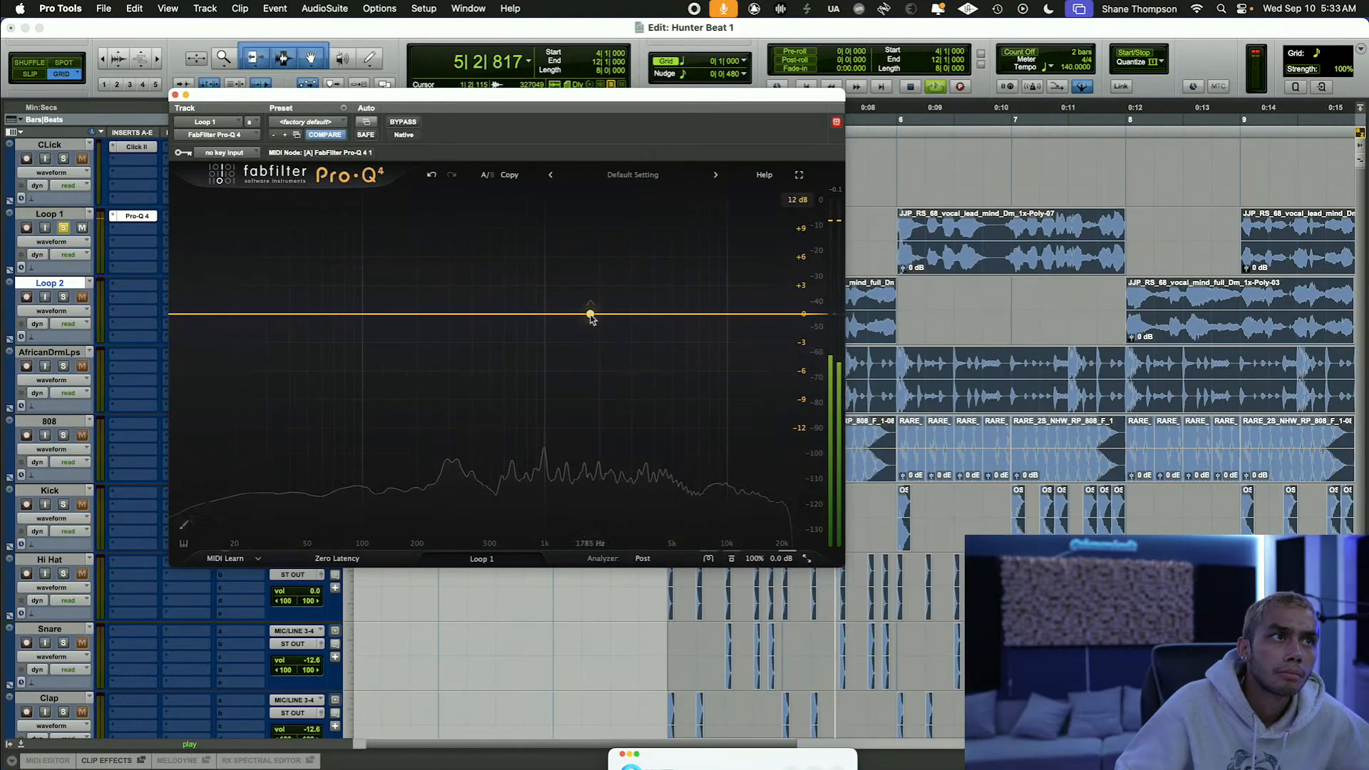
click(463, 496)
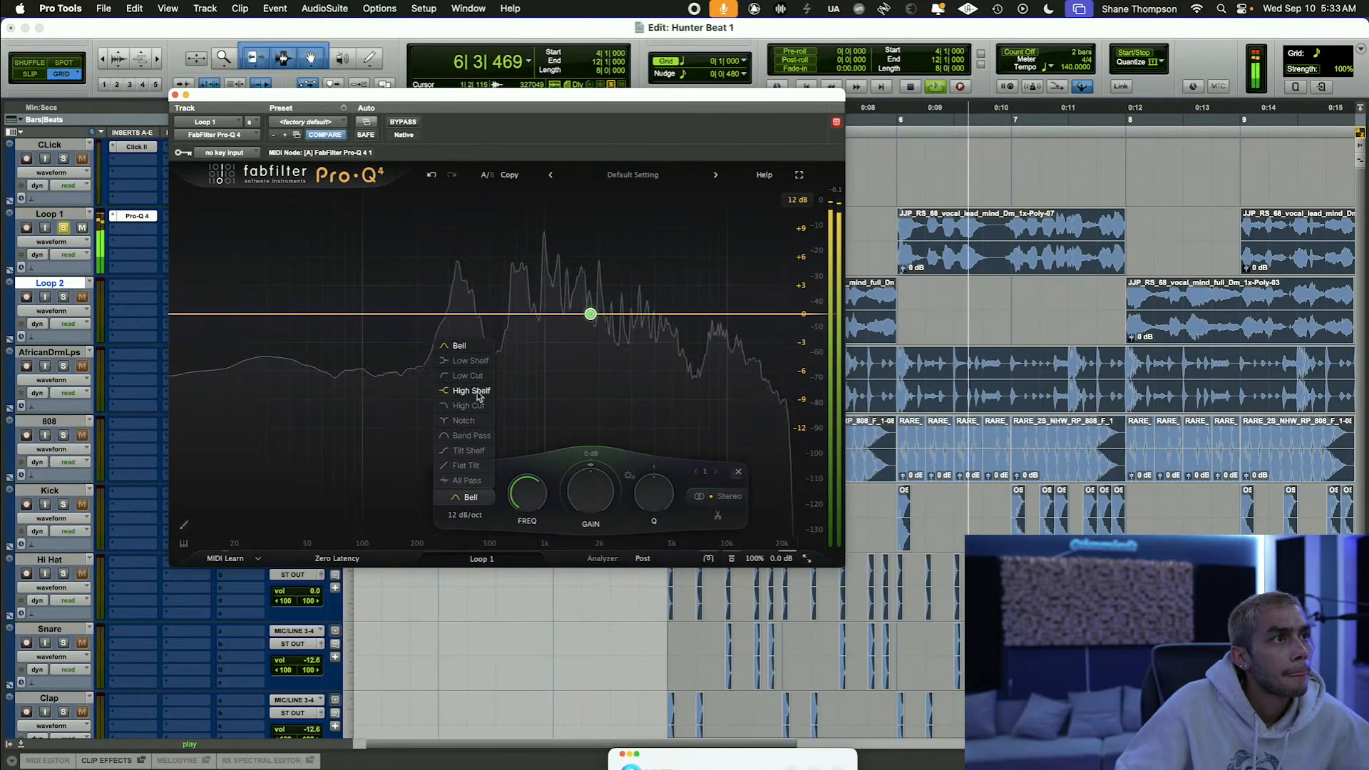
click(497, 405)
drag(591, 314, 670, 317)
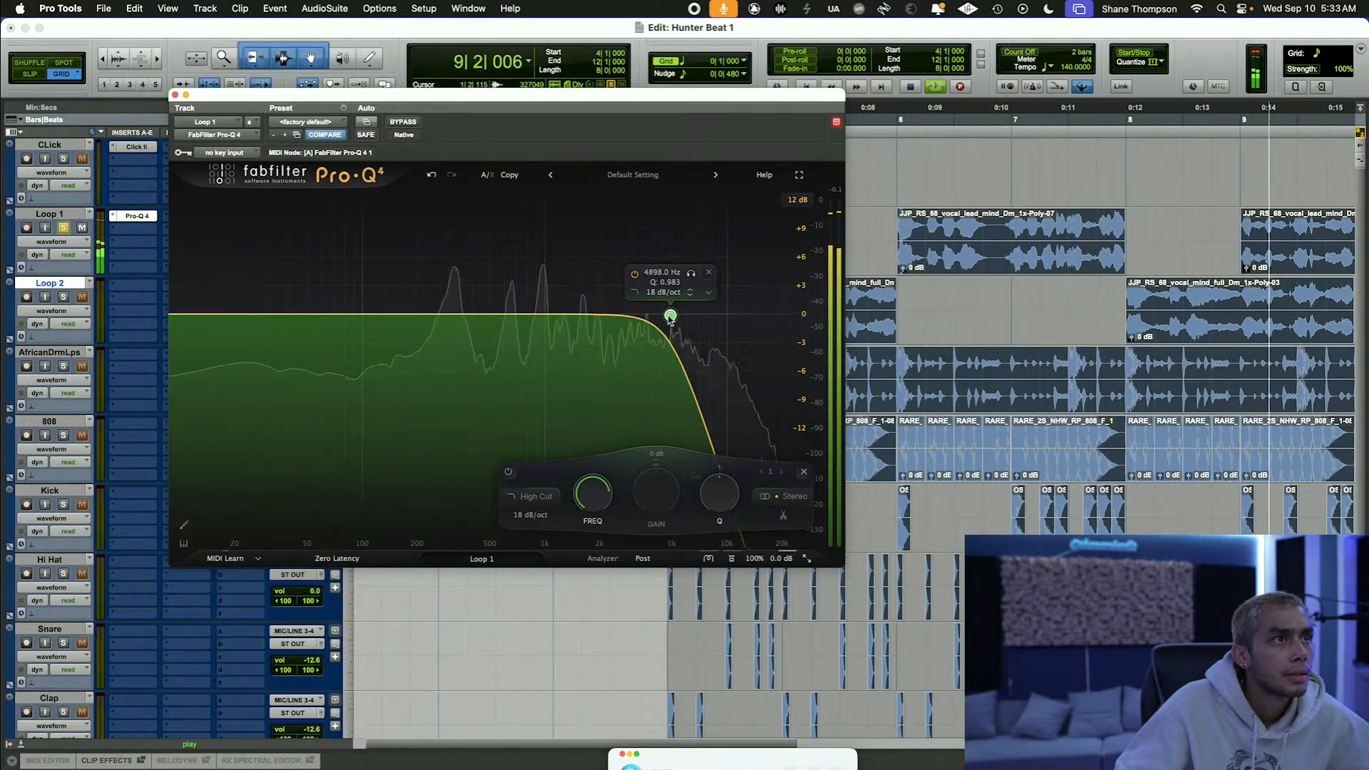
Step: Add a low-cut band at about 101 Hz with a 24 dB/oct slope to Loop 1's EQ and close the plug-in
click(363, 315)
click(278, 497)
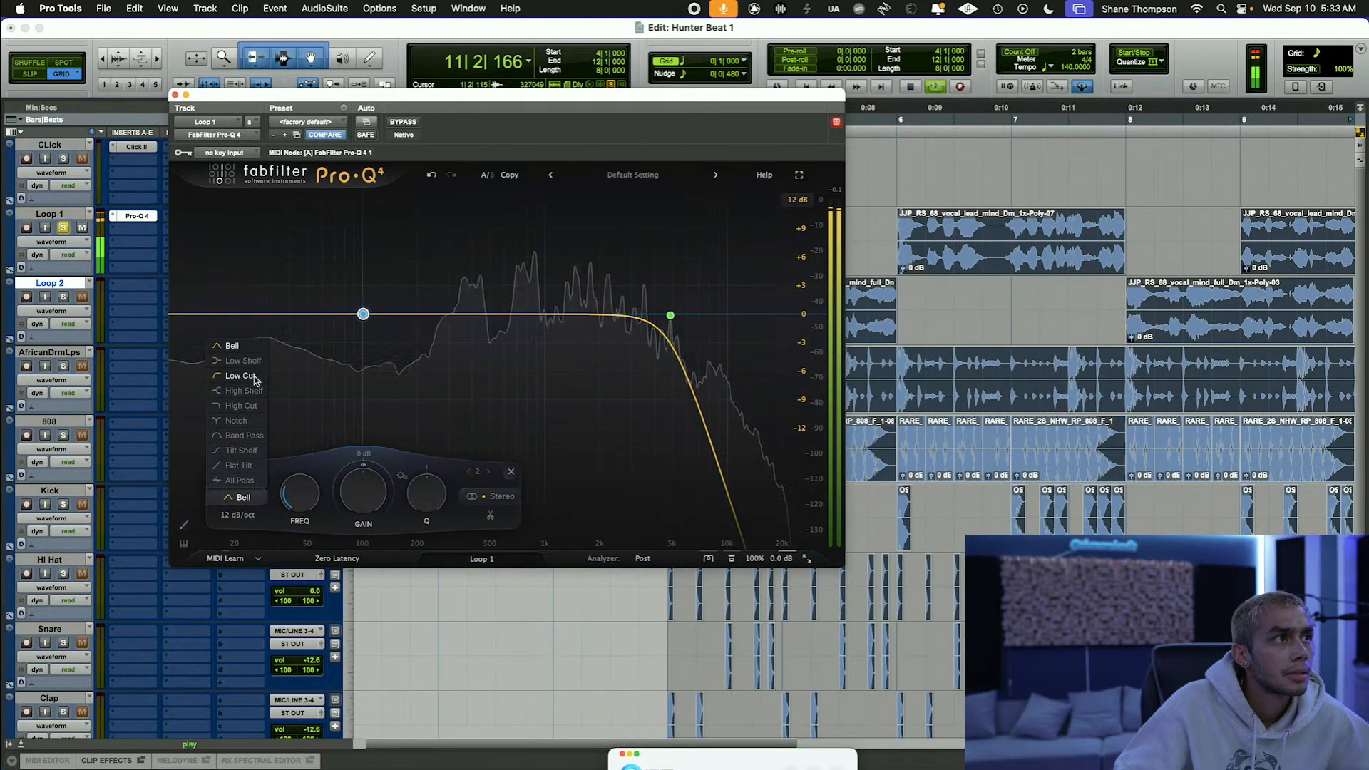
click(235, 378)
click(383, 289)
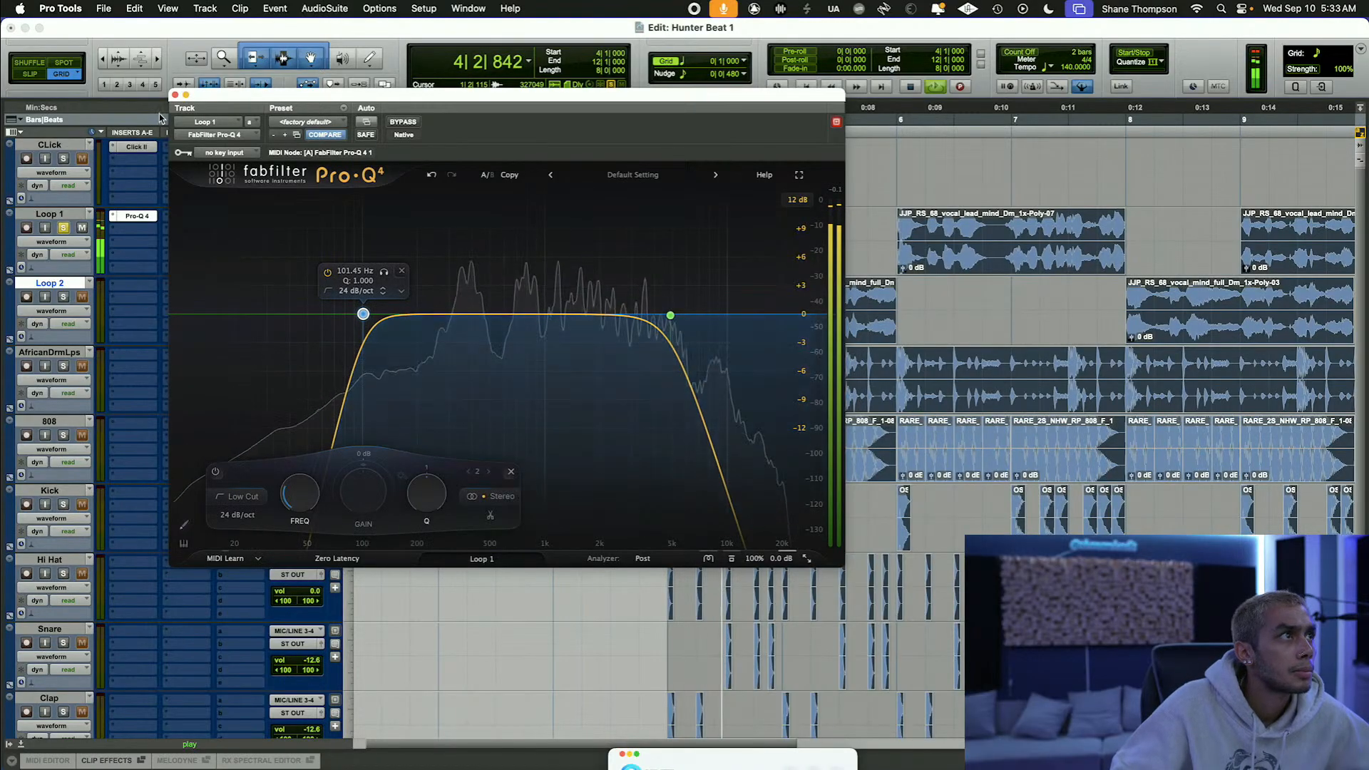
click(175, 95)
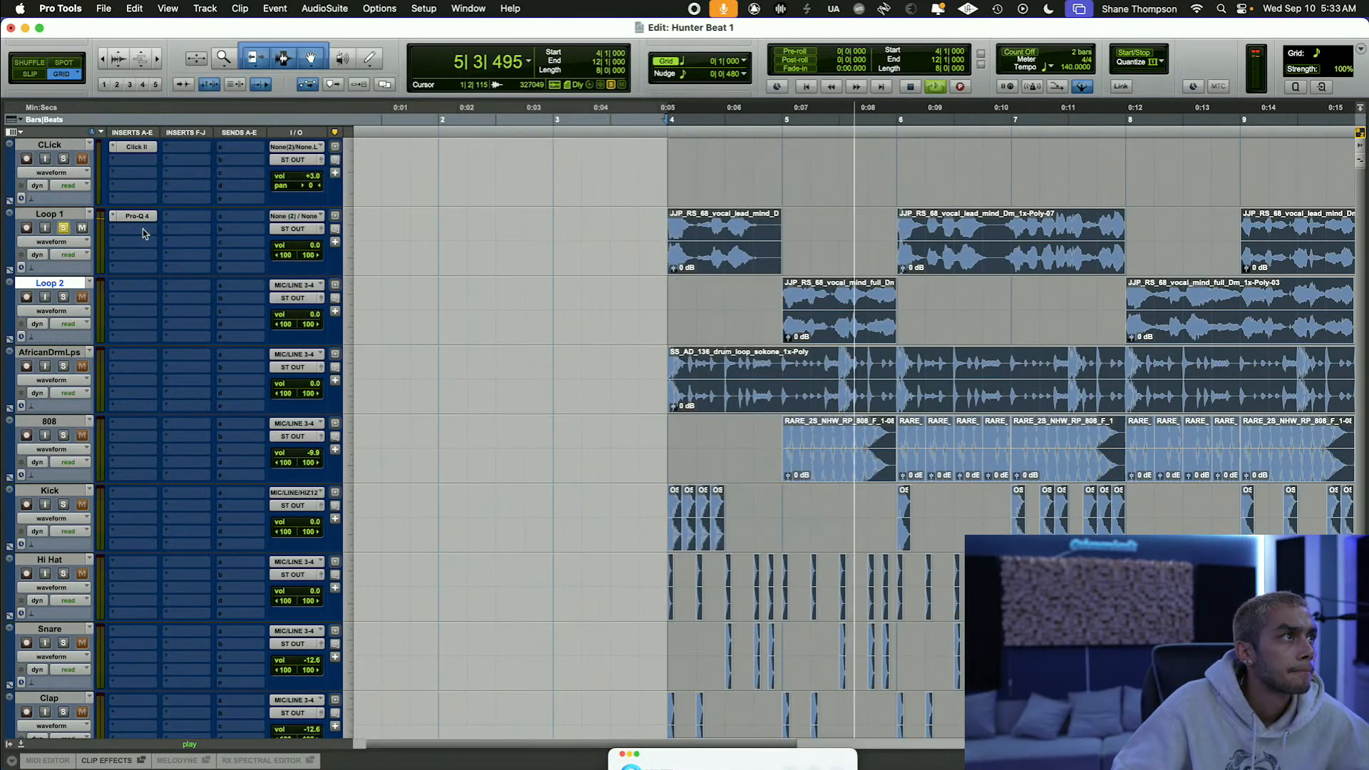
Step: Insert MetaFlanger (stereo) after the EQ on Loop 1, load the Reflective Room 1 preset and close the plug-in
click(142, 229)
text(me)
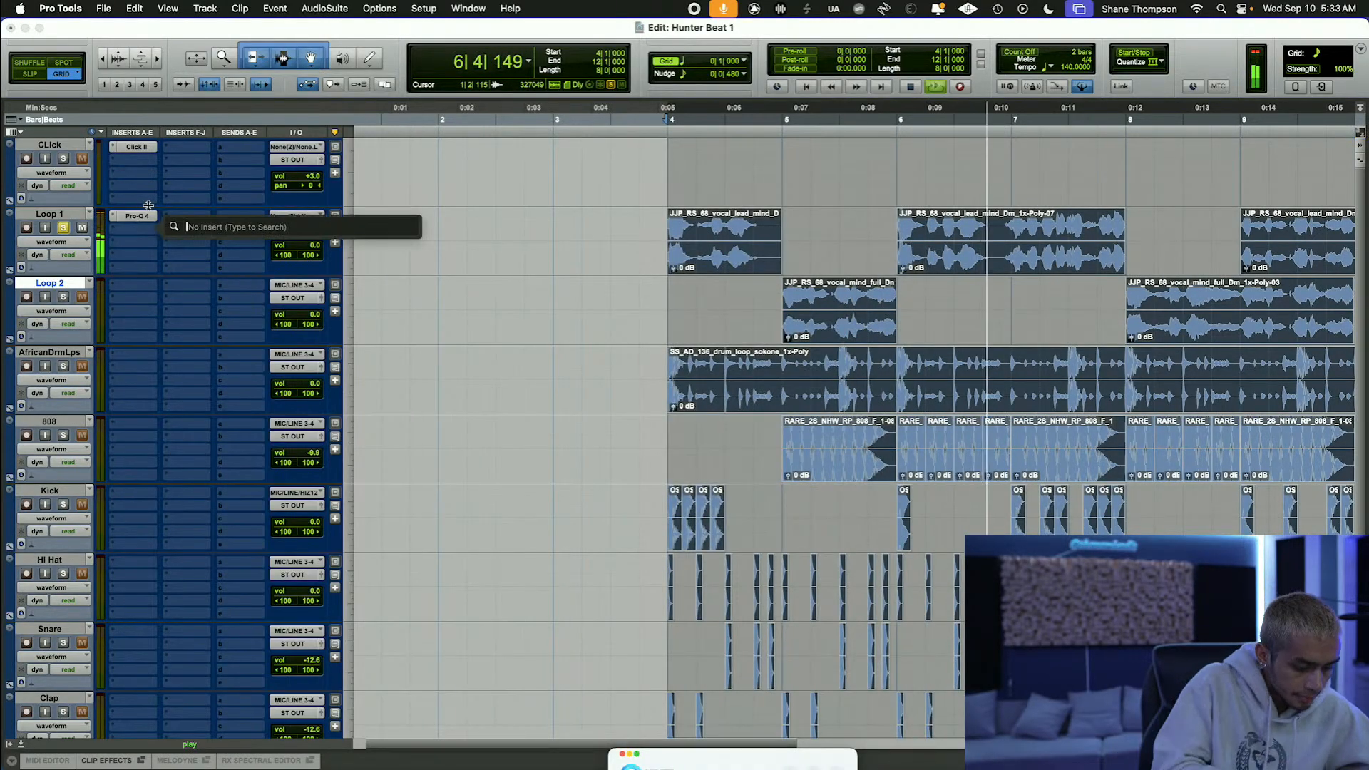
text(ta)
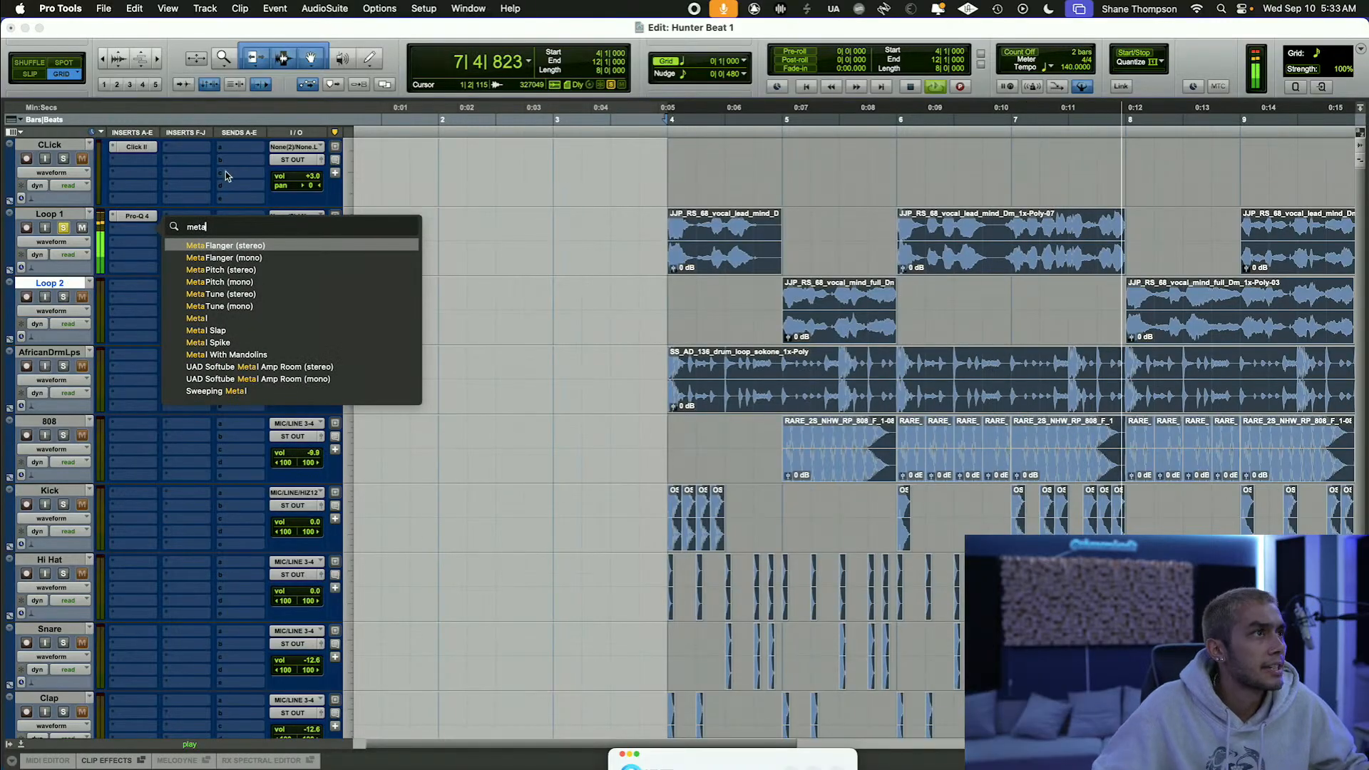
click(242, 246)
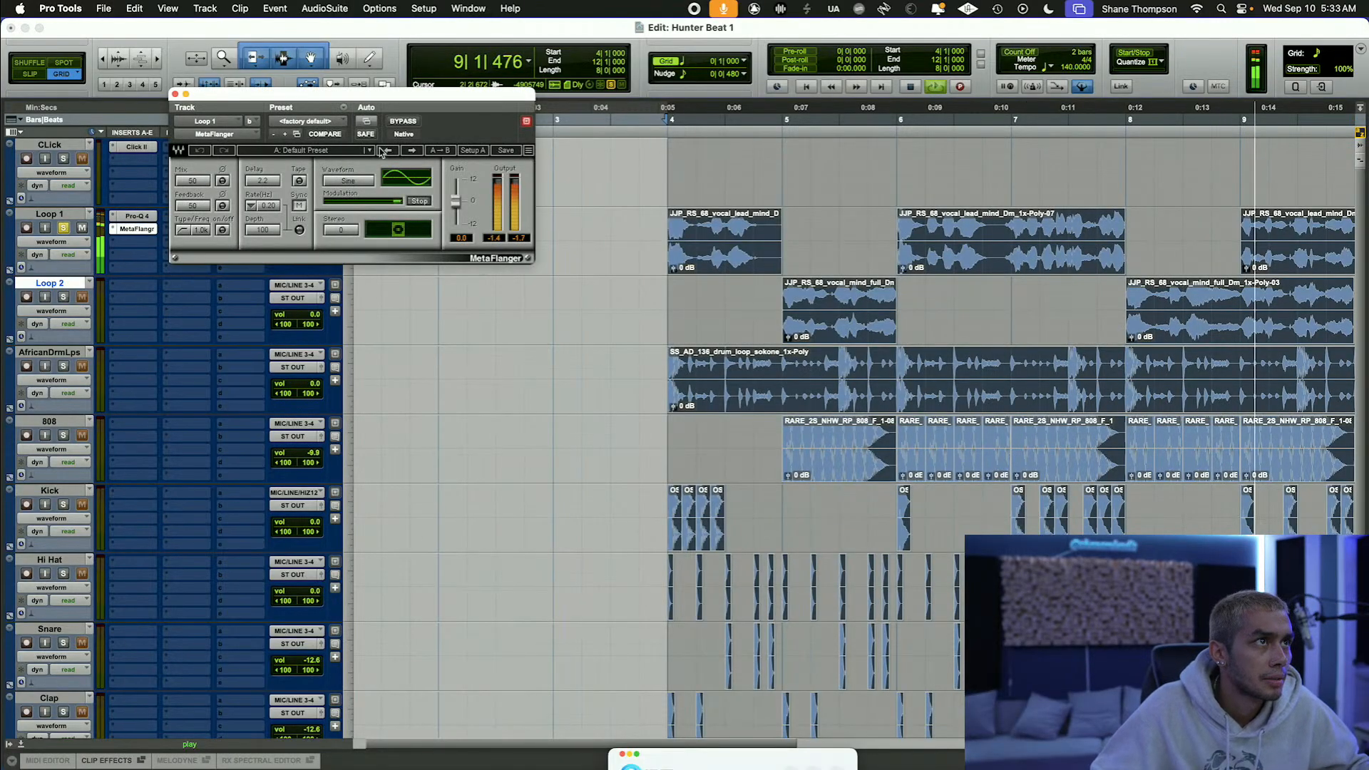
click(371, 150)
click(407, 462)
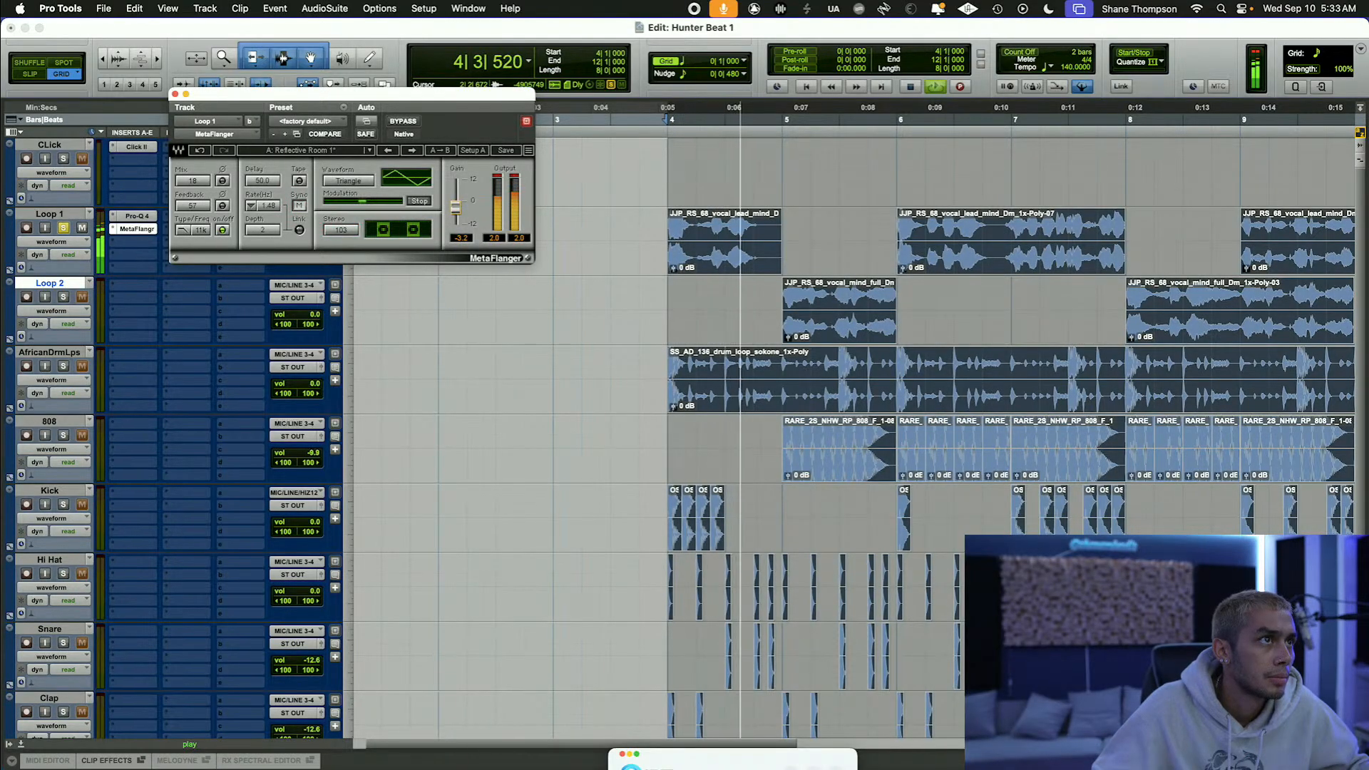
click(175, 95)
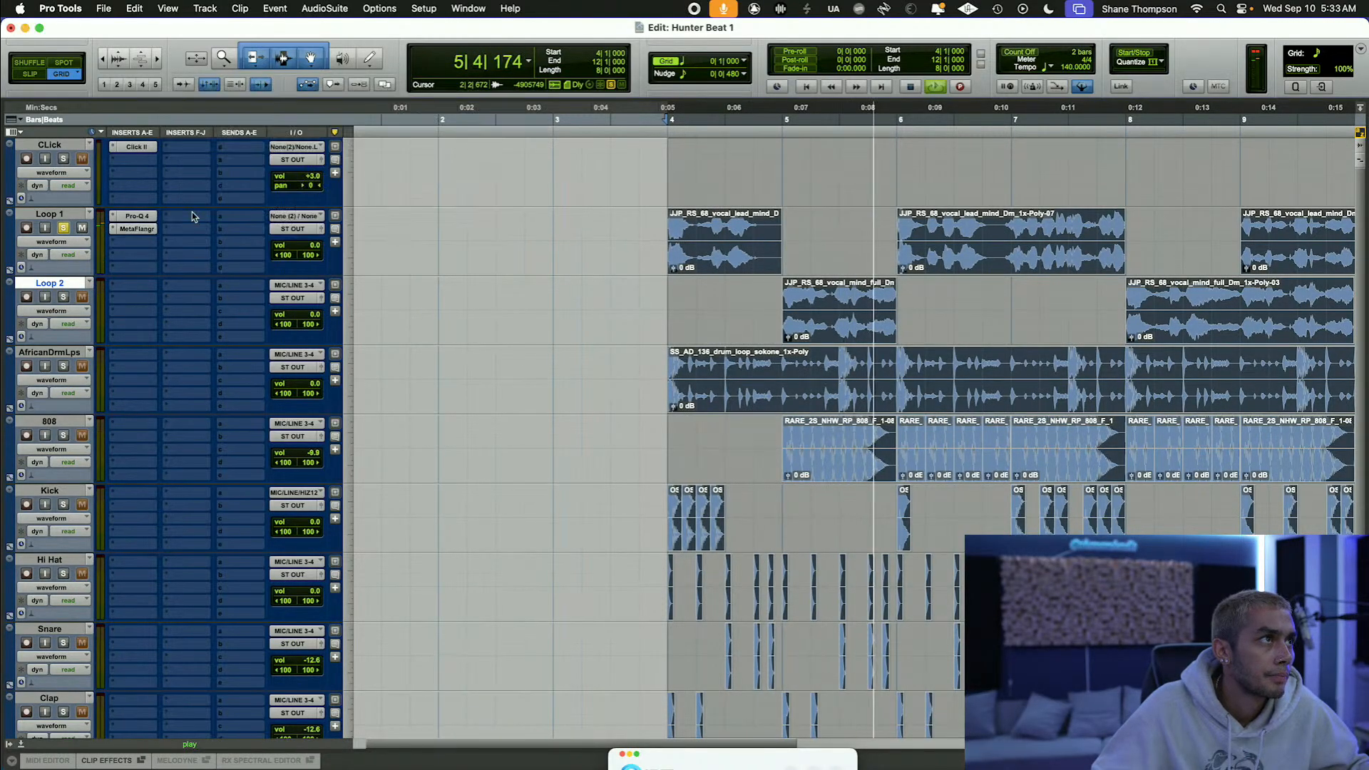
Step: Insert RVerb on Loop 1 with Wet/Dry at 63.2, Reverb at -5.1 dB and PreDelay at 17.9, and close it
click(191, 212)
text(r)
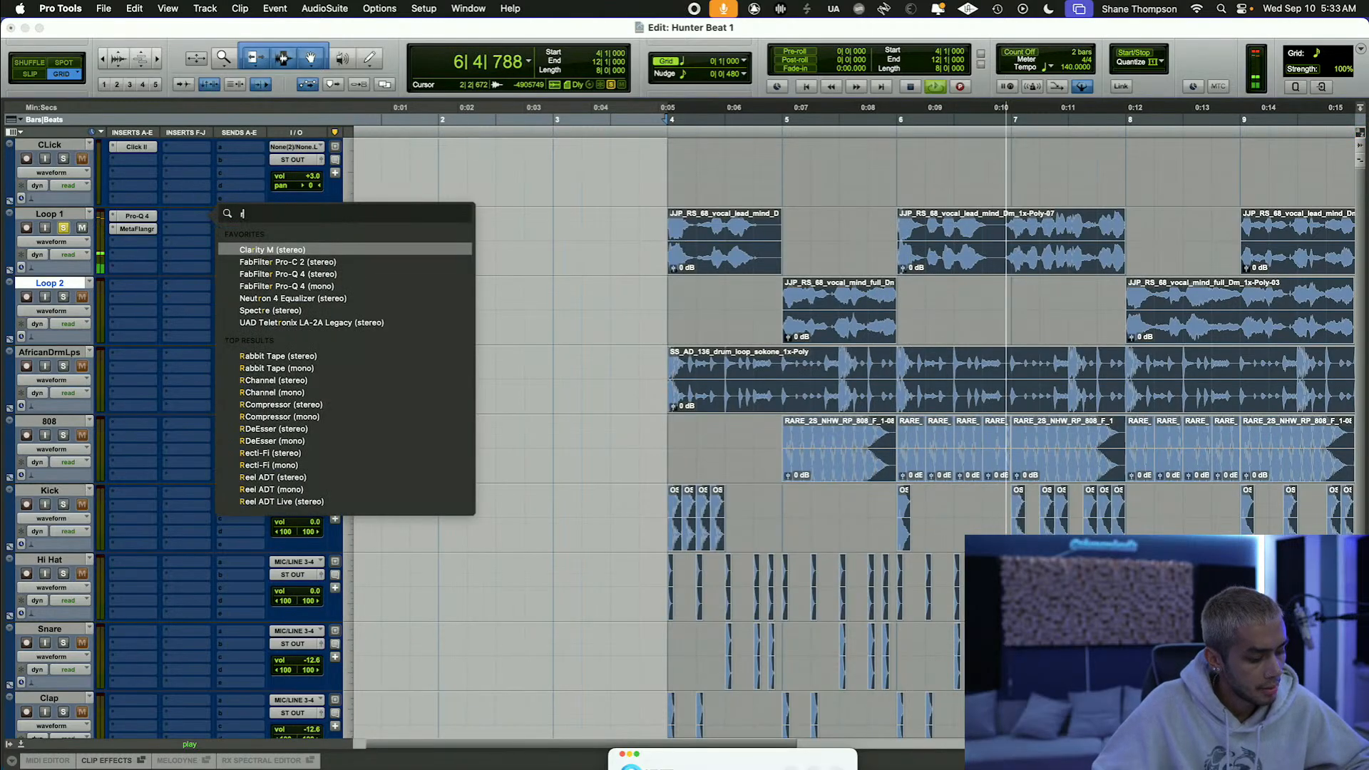
text(verb)
click(241, 228)
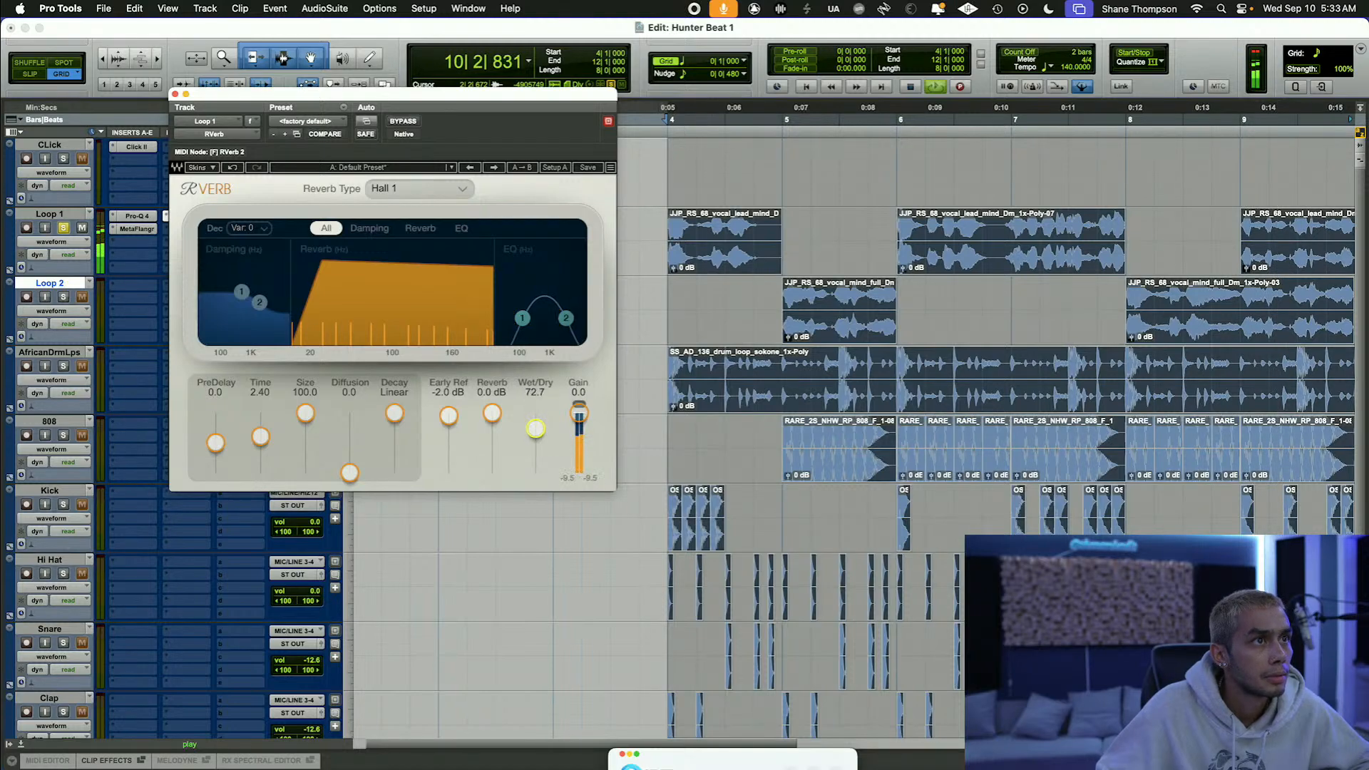
drag(495, 422, 494, 428)
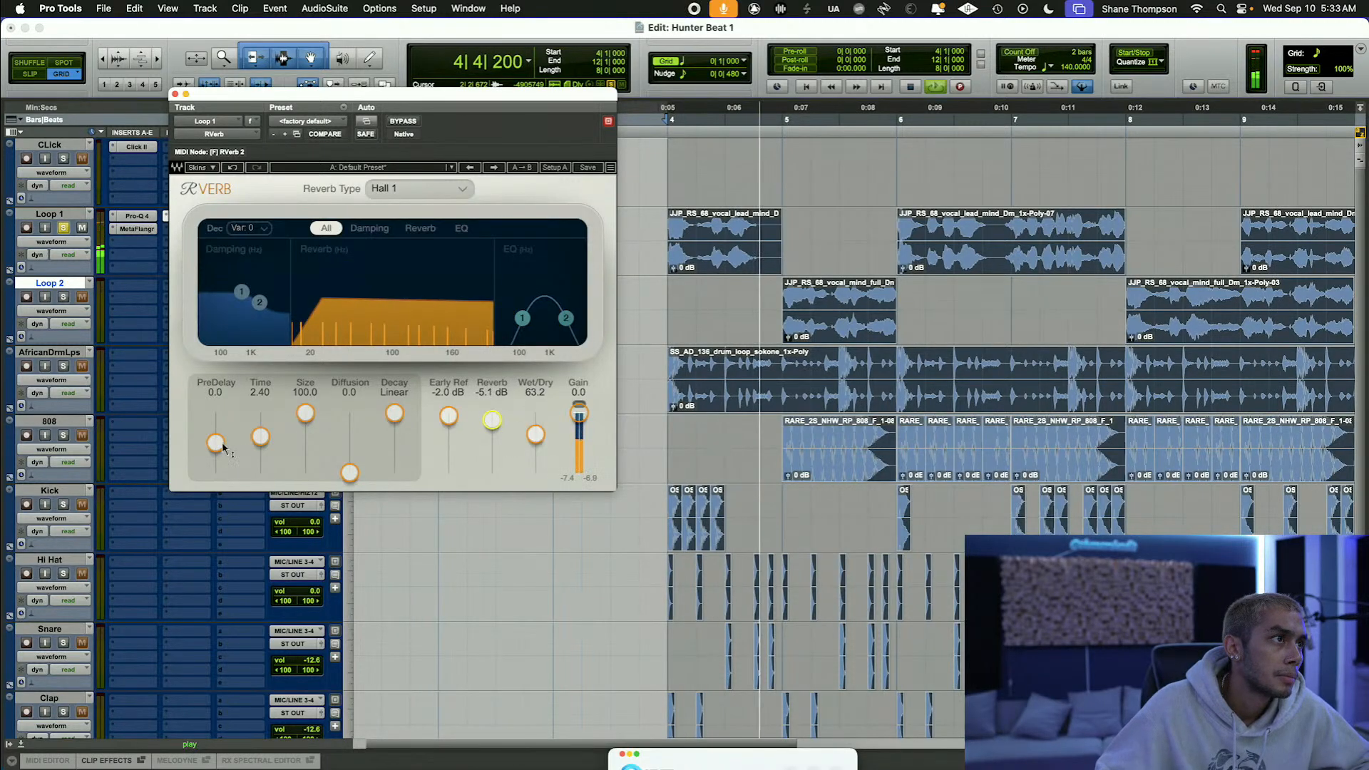
drag(222, 446, 222, 441)
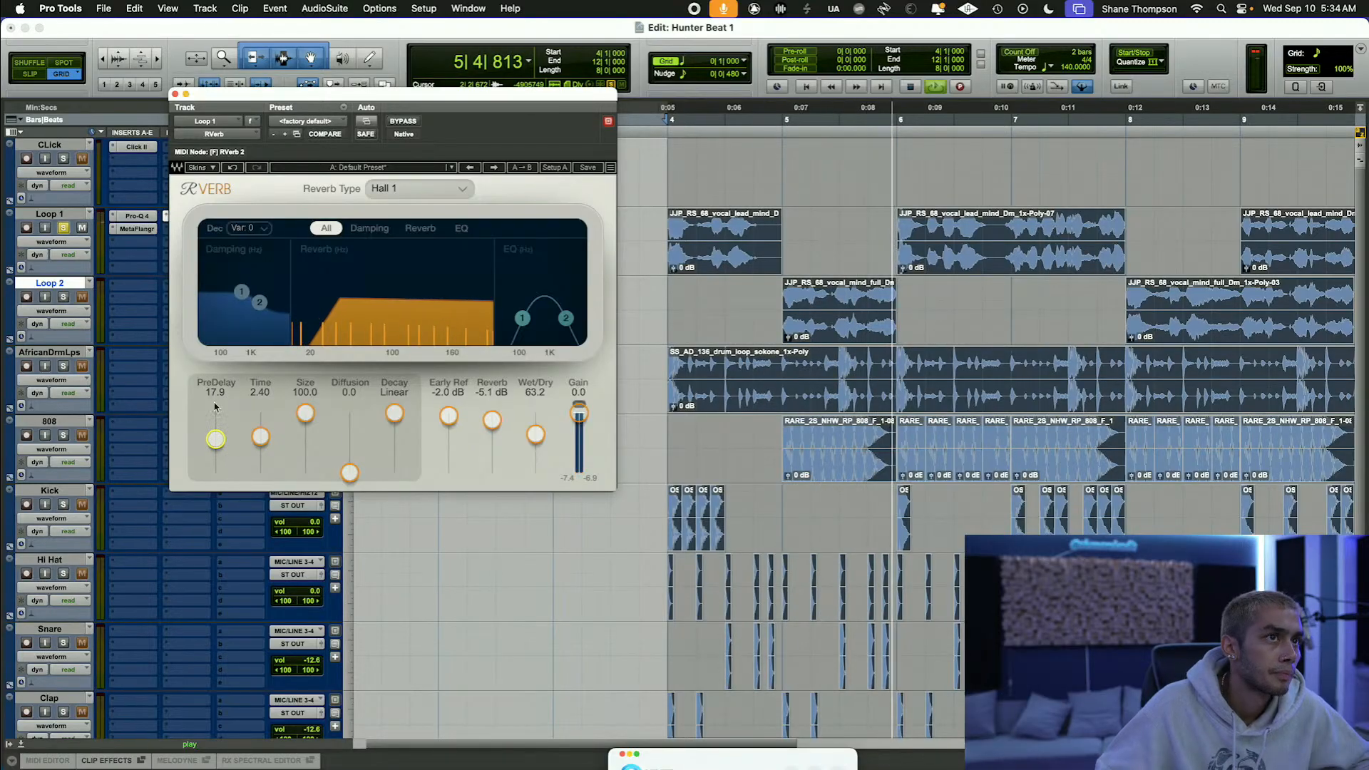
click(175, 94)
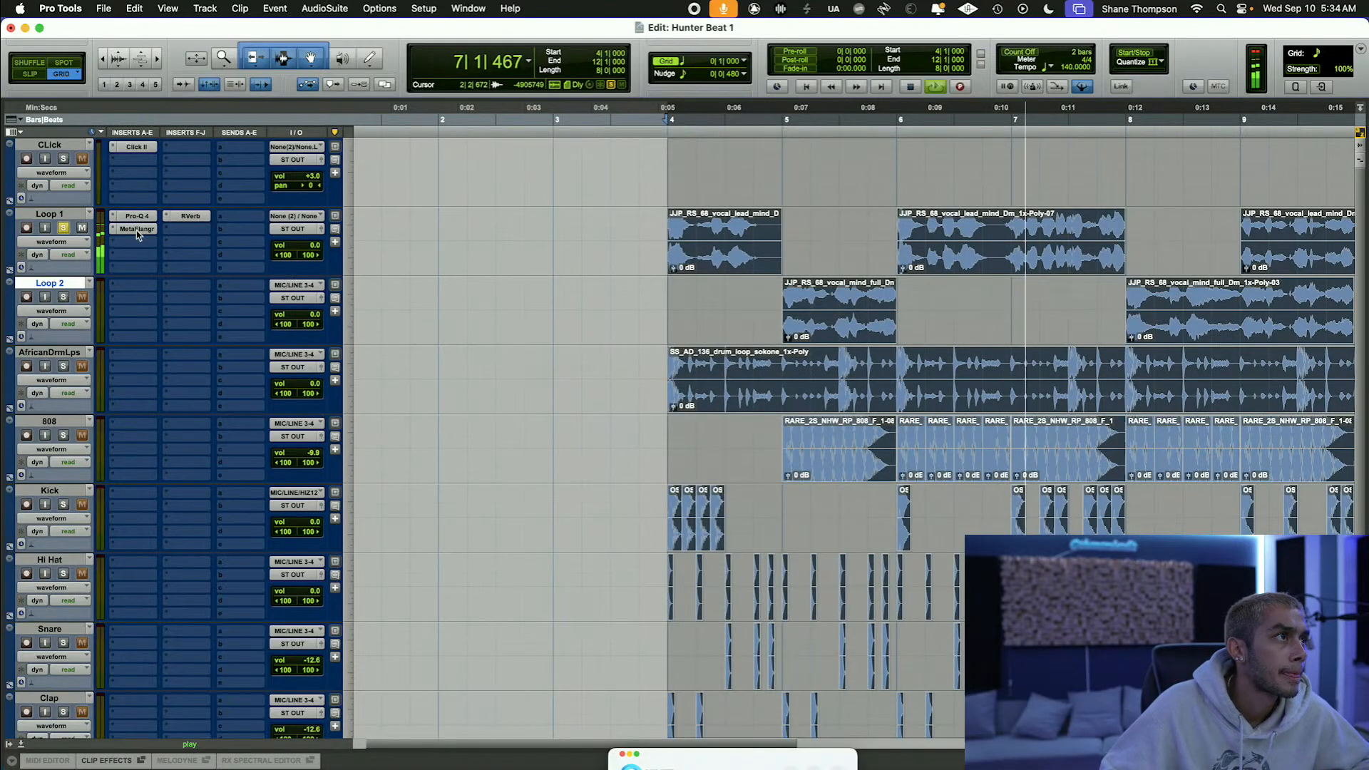
Step: Copy Loop 1's Pro-Q 4 and RVerb inserts to the Loop 2 track and solo Loop 2
drag(135, 230, 148, 285)
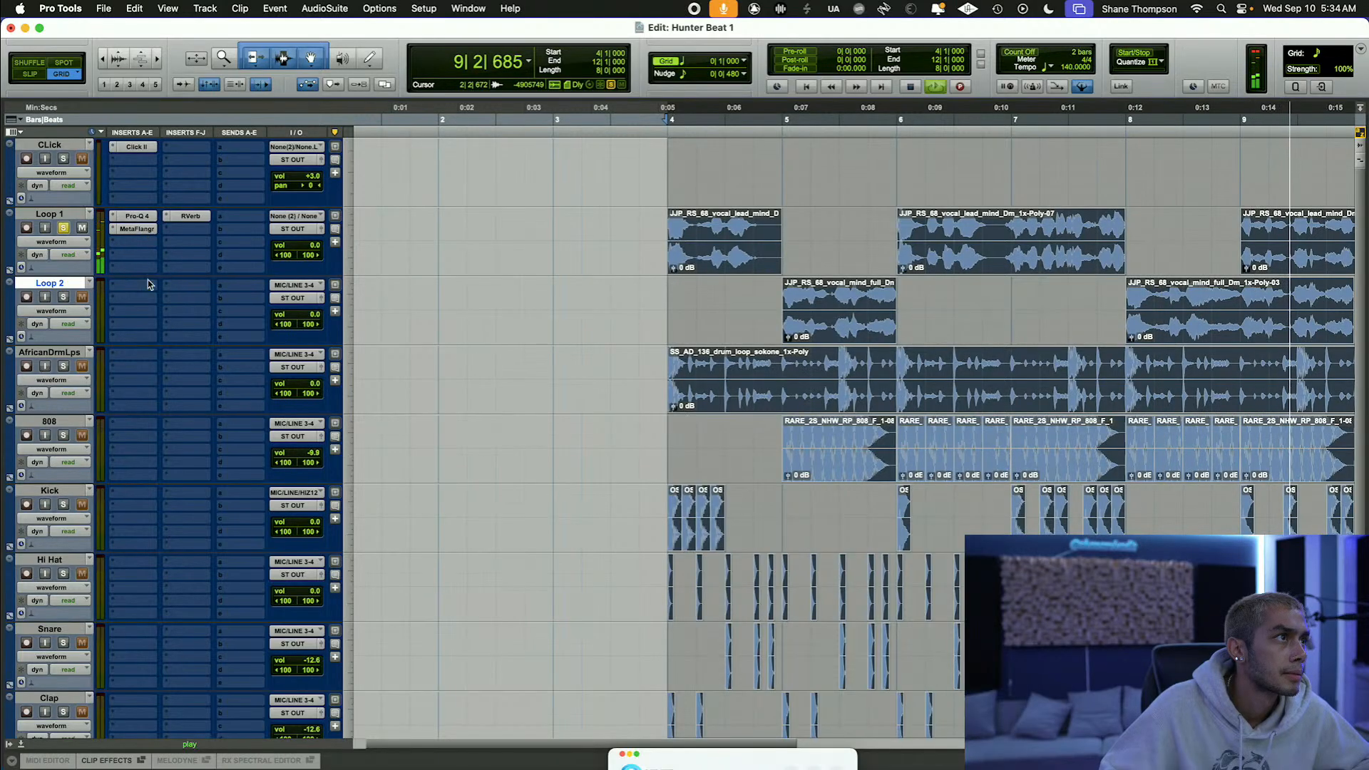
drag(183, 216, 187, 286)
click(65, 298)
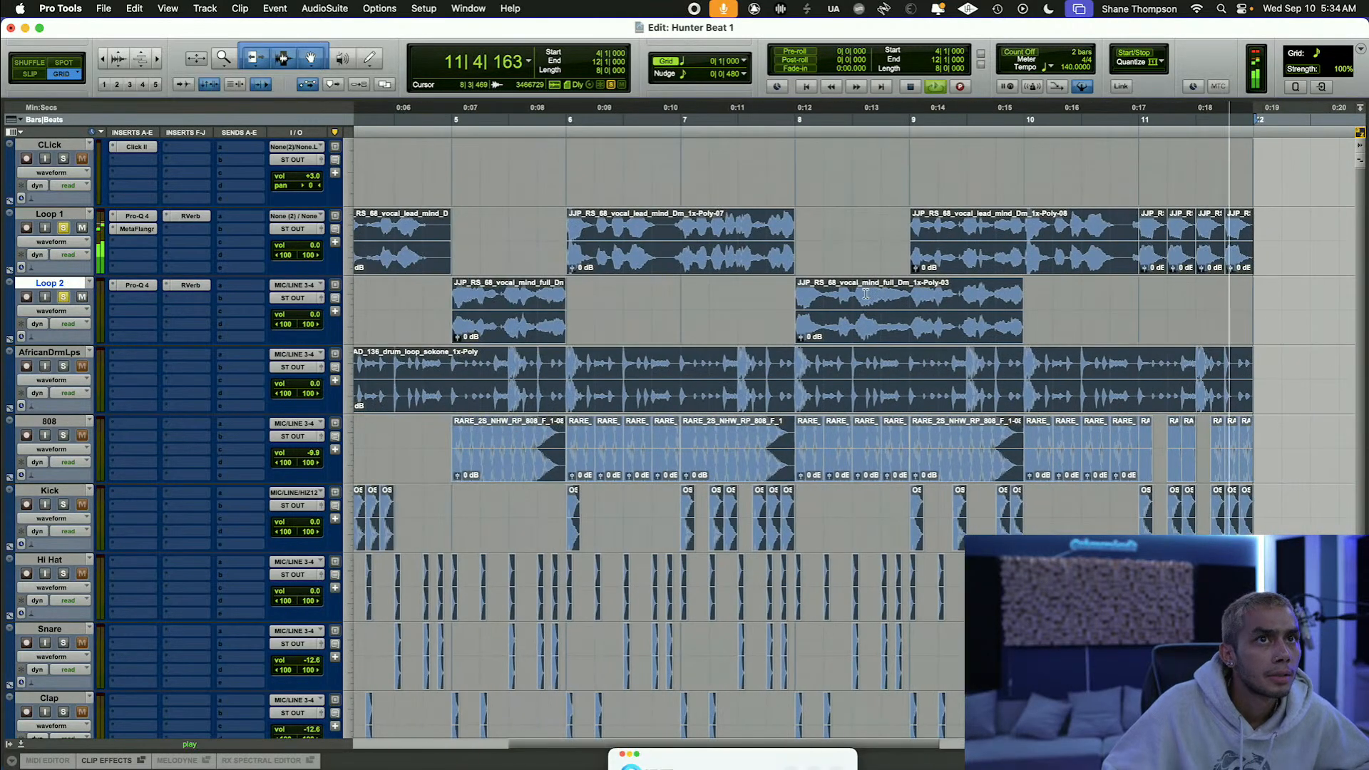
Step: Solo the African drum loops track and insert FabFilter Pro-Q 4 (stereo) in its first slot
scroll(865, 294, down, 2)
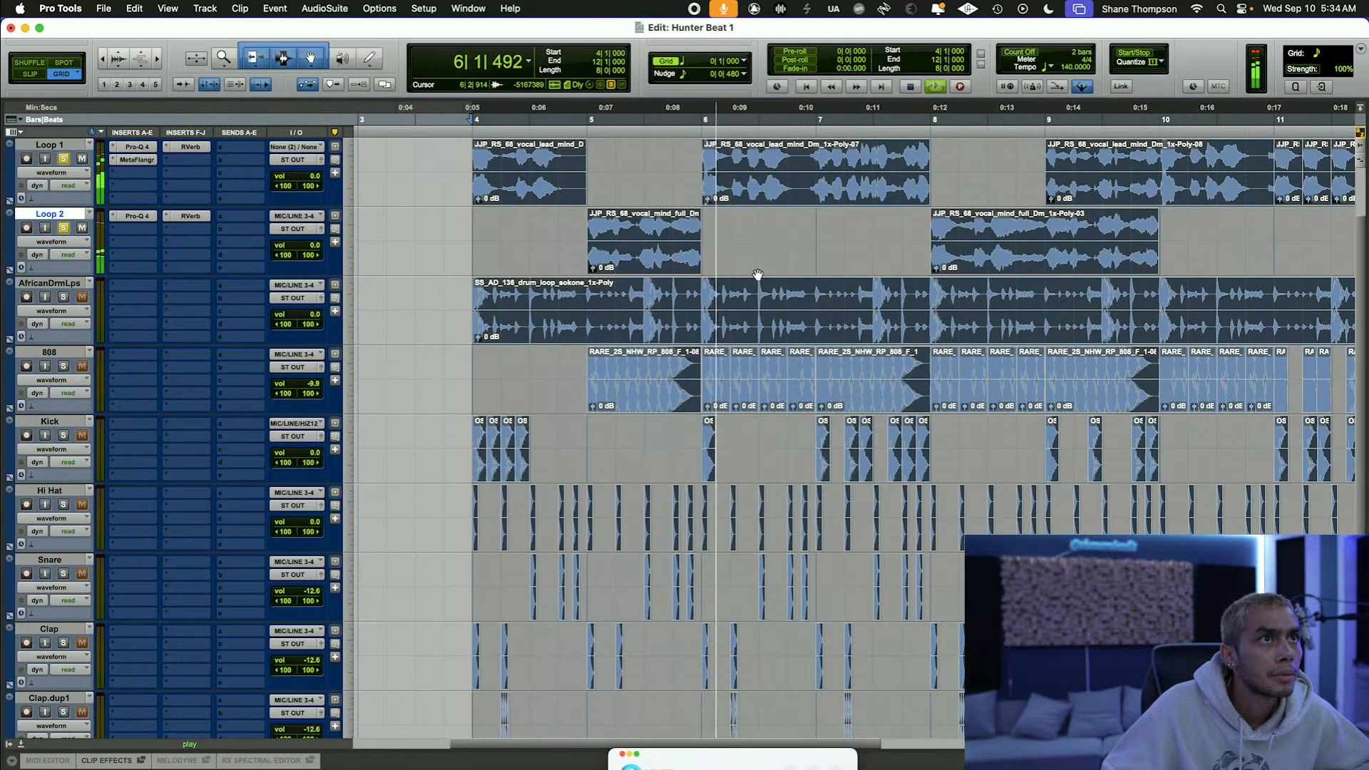
scroll(758, 275, up, 2)
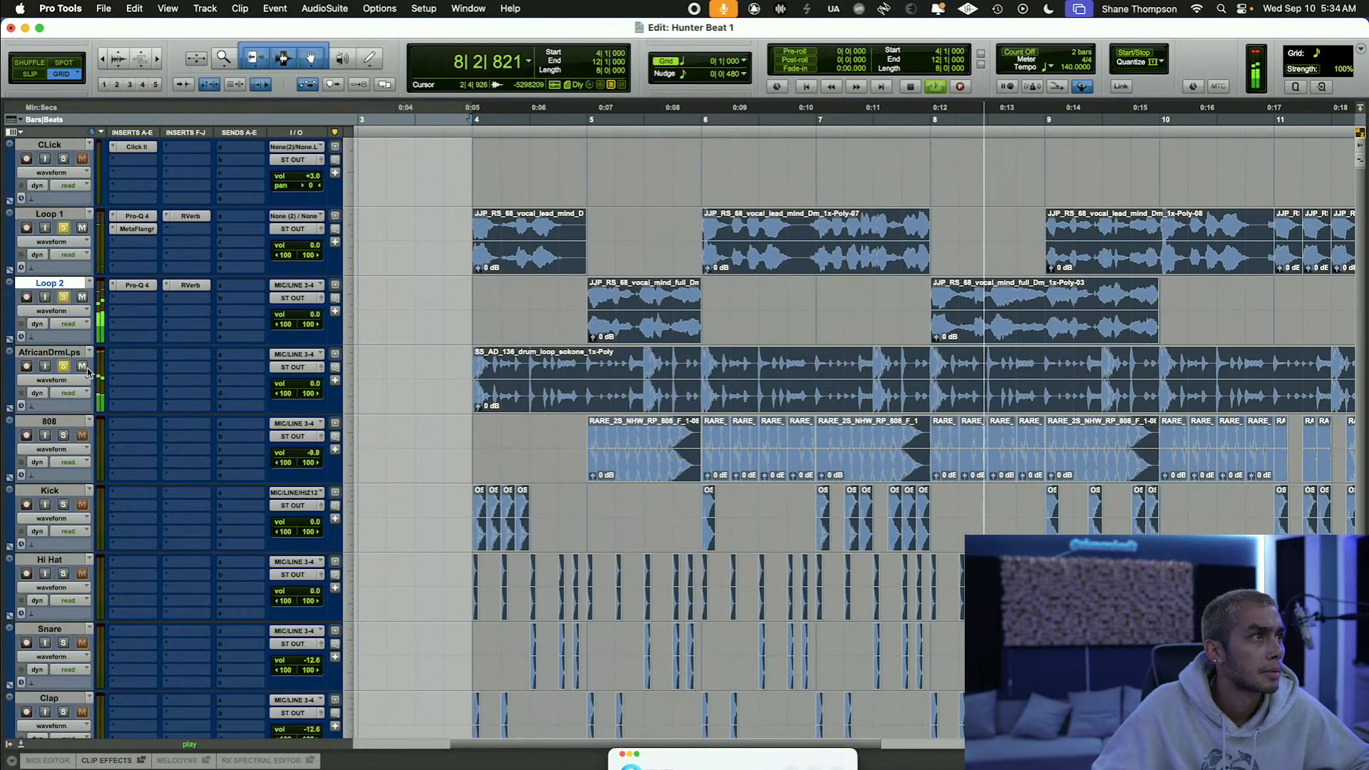
click(132, 355)
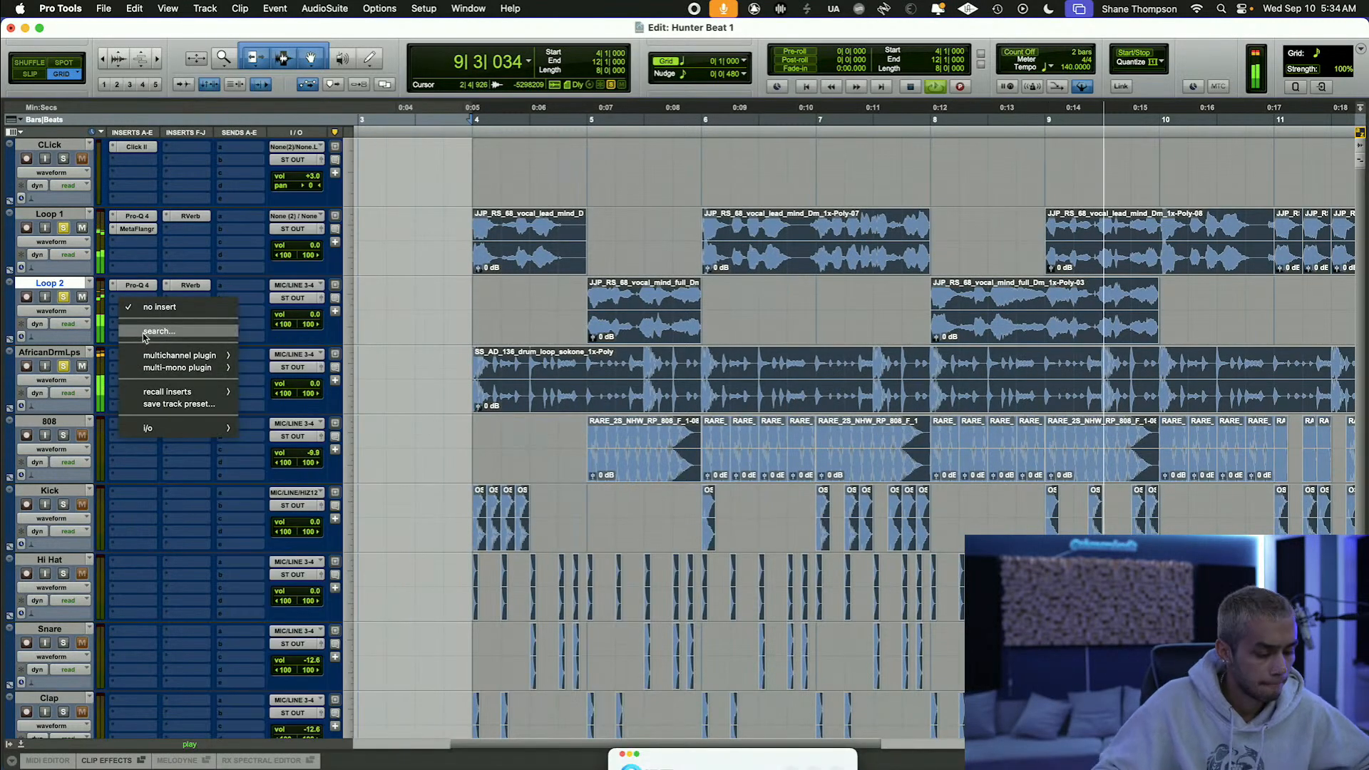
text(pro)
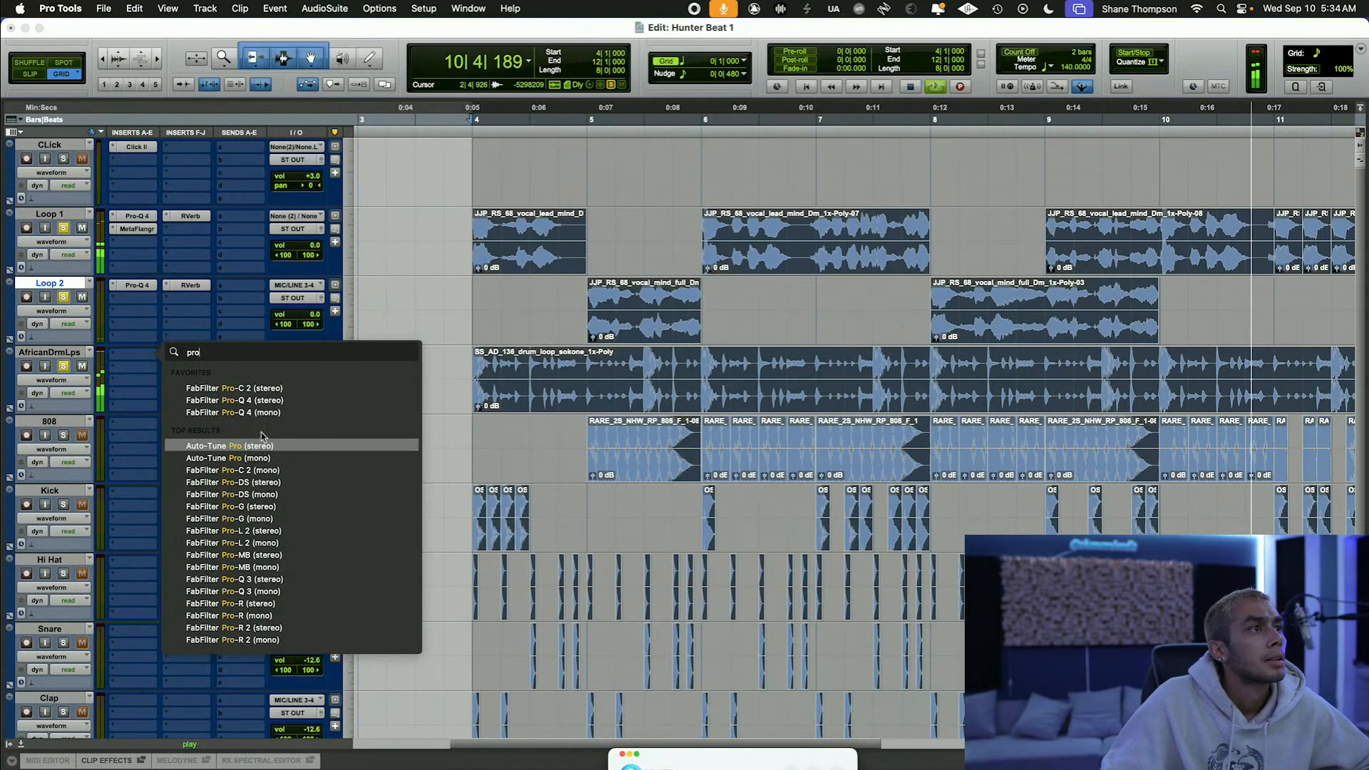
click(262, 402)
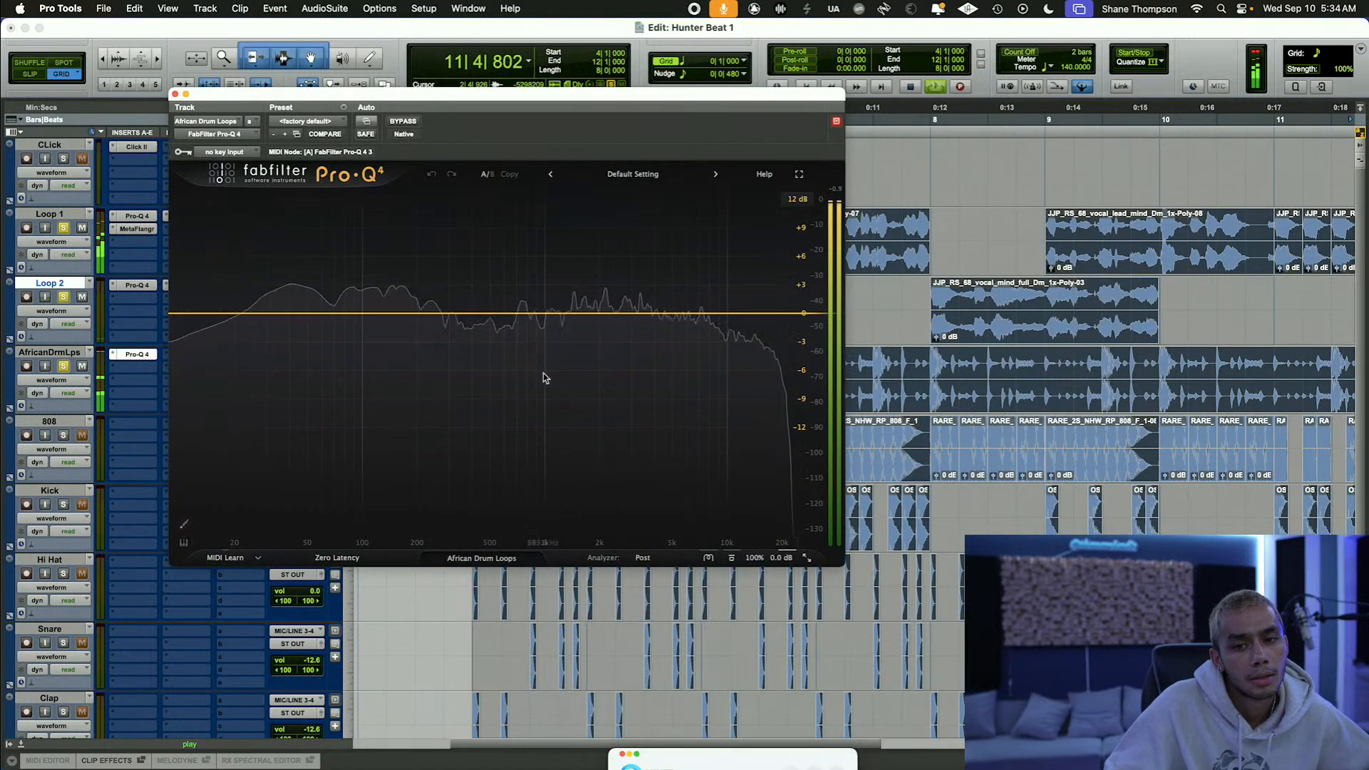
Step: Sweep a boosted bell band on the drum loops EQ to about 451 Hz and cut it by about 1.4 dB with Q 2.897
drag(574, 312, 560, 212)
drag(620, 503, 619, 474)
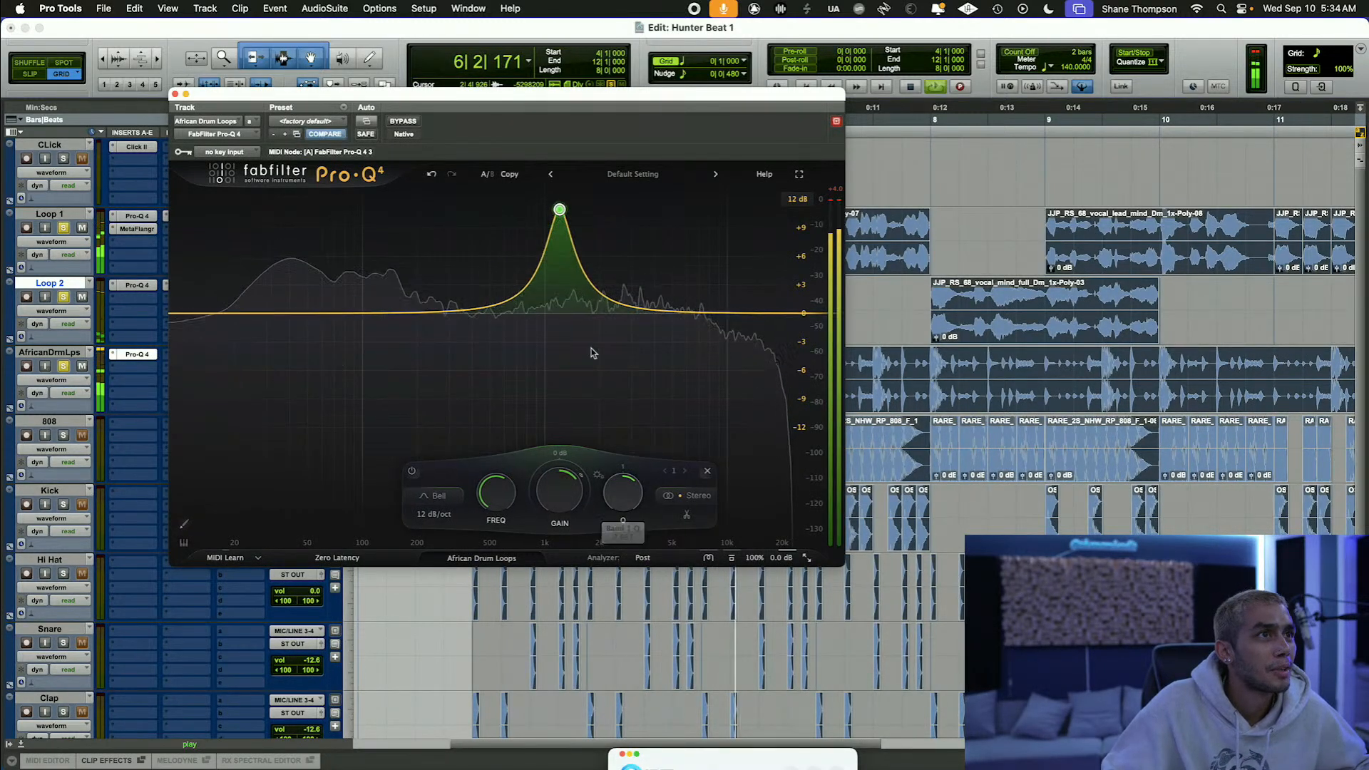
drag(582, 243, 510, 269)
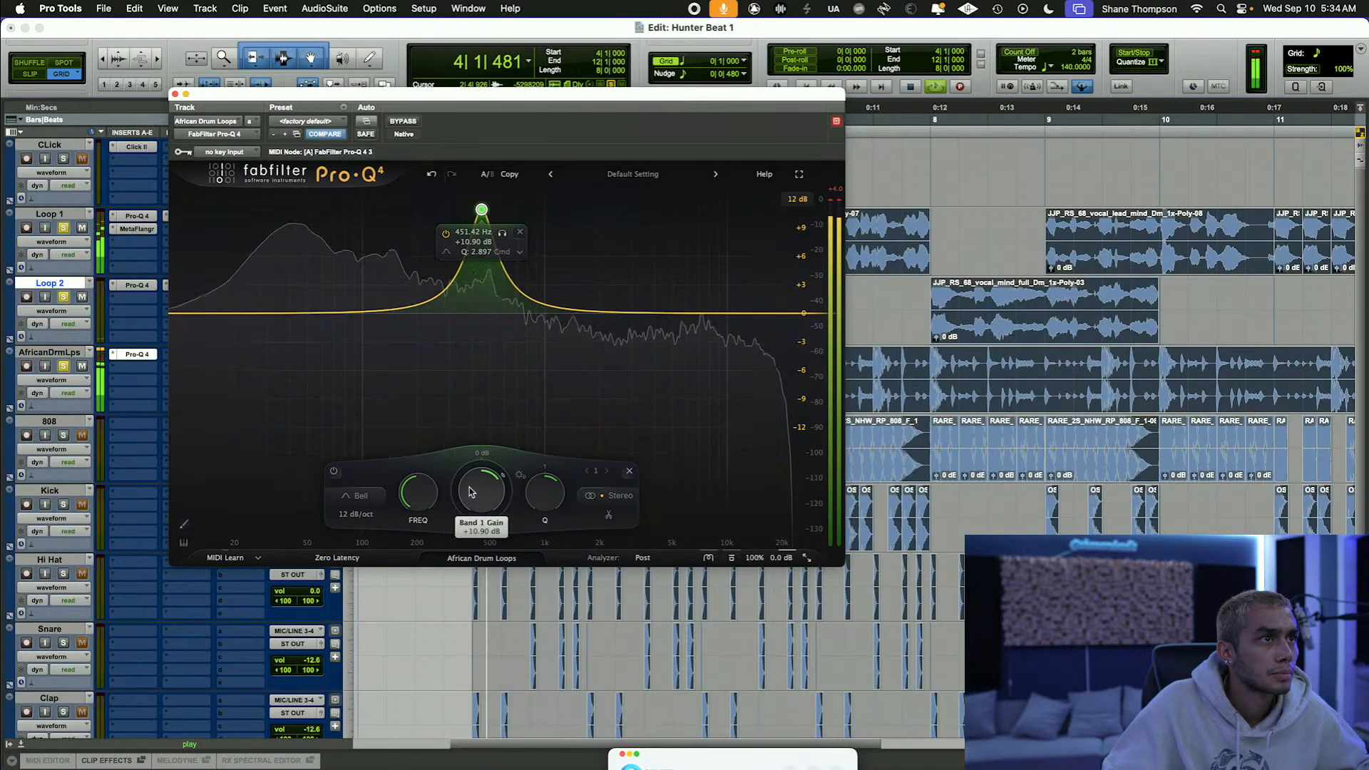
drag(482, 492, 479, 568)
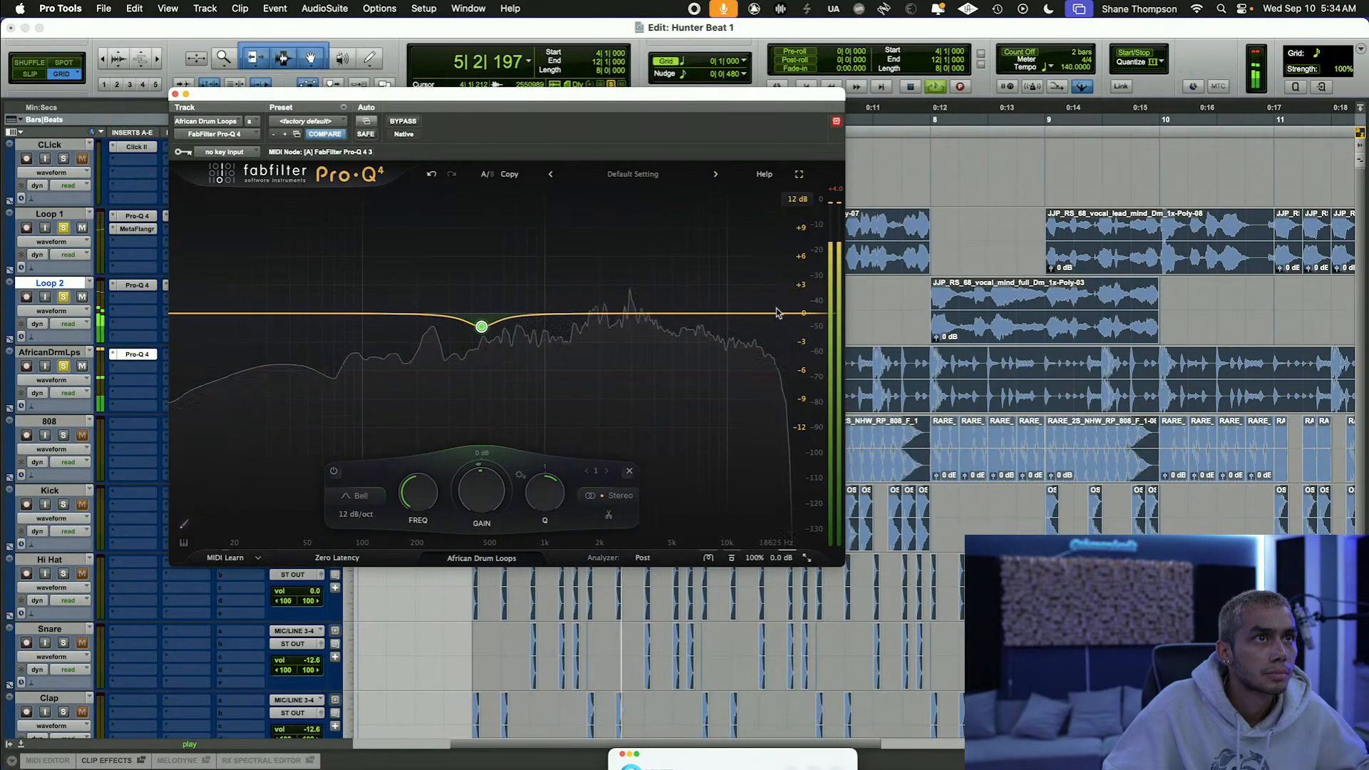
Step: Add a dynamic high-shelf band at about 7499 Hz with +0.65 dB gain to the drum loops EQ and close the plug-in
drag(753, 314, 706, 309)
right_click(703, 310)
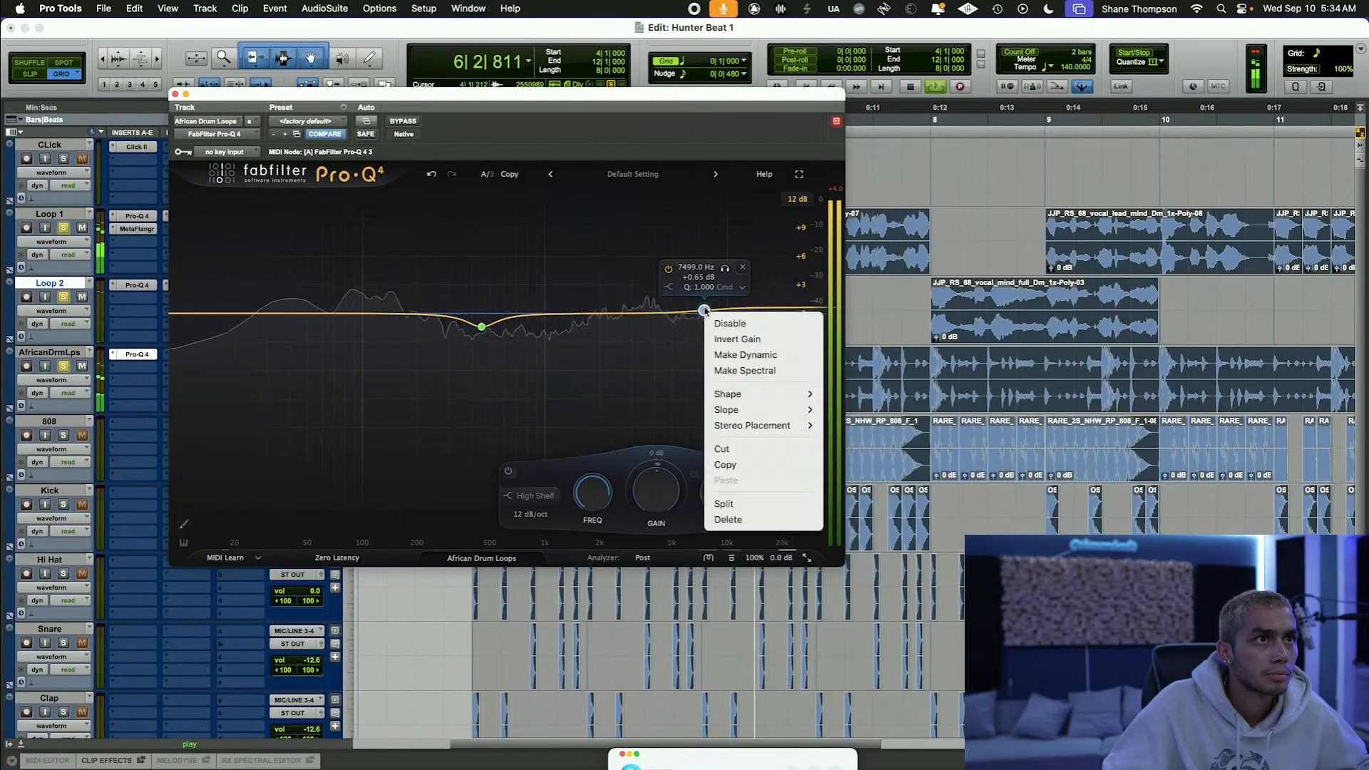
click(745, 354)
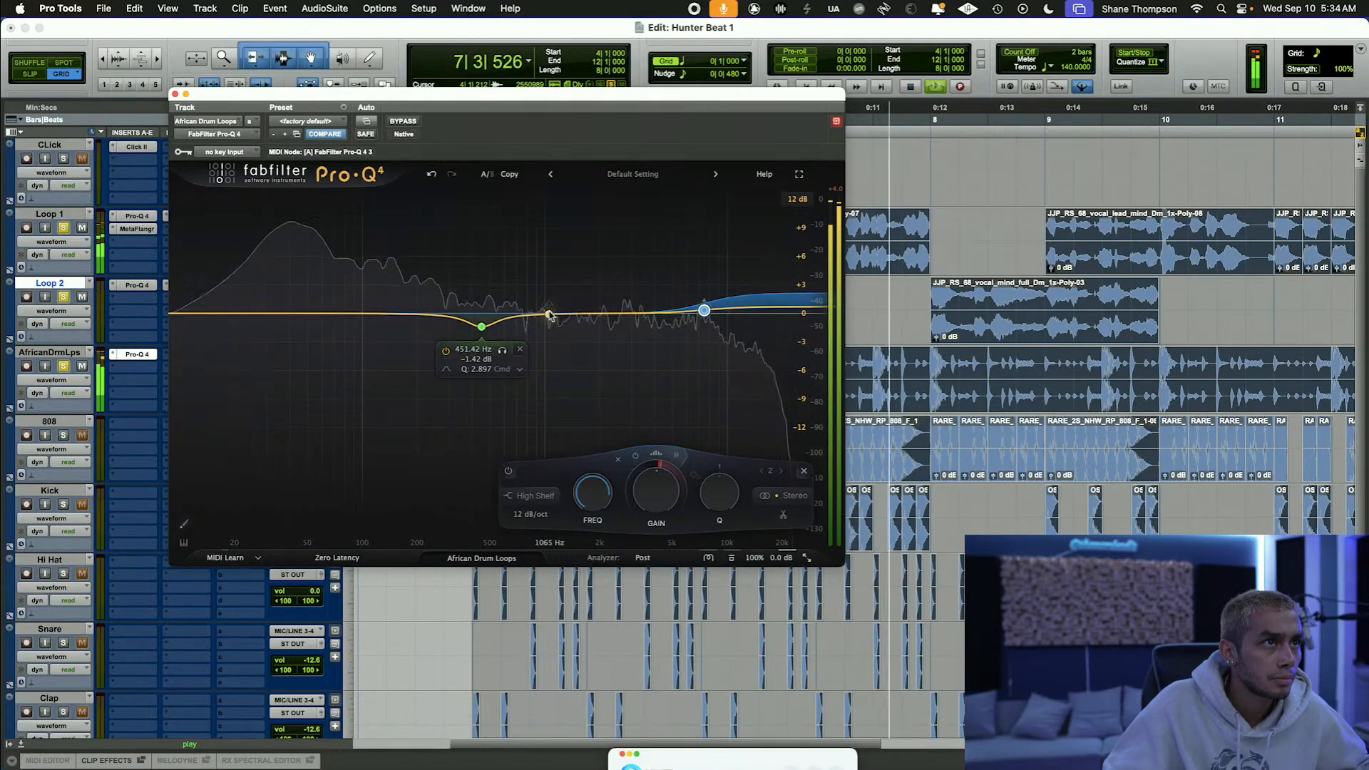
click(173, 94)
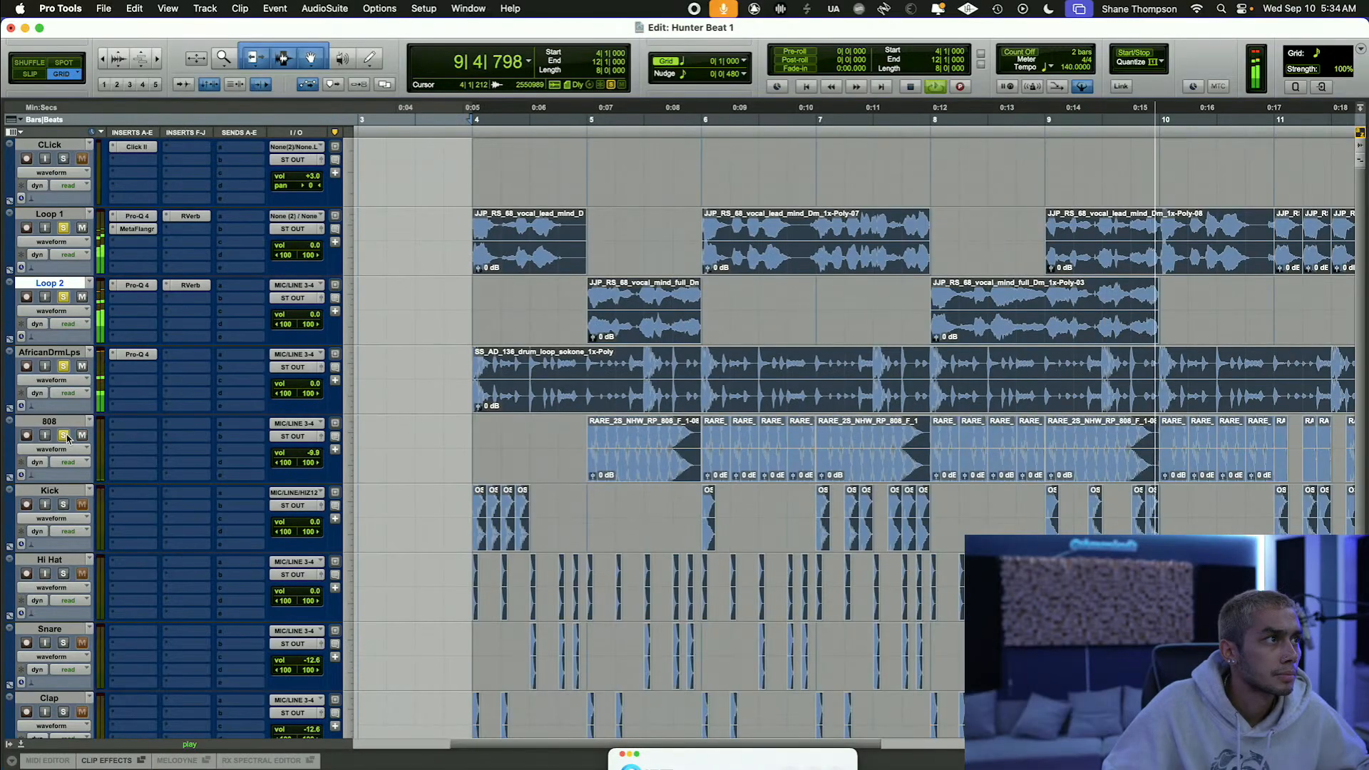
Step: Insert Decapitator (stereo) on the 808 track, move its window clear of the track controls and raise the 808's volume to -4.0 dB
click(147, 430)
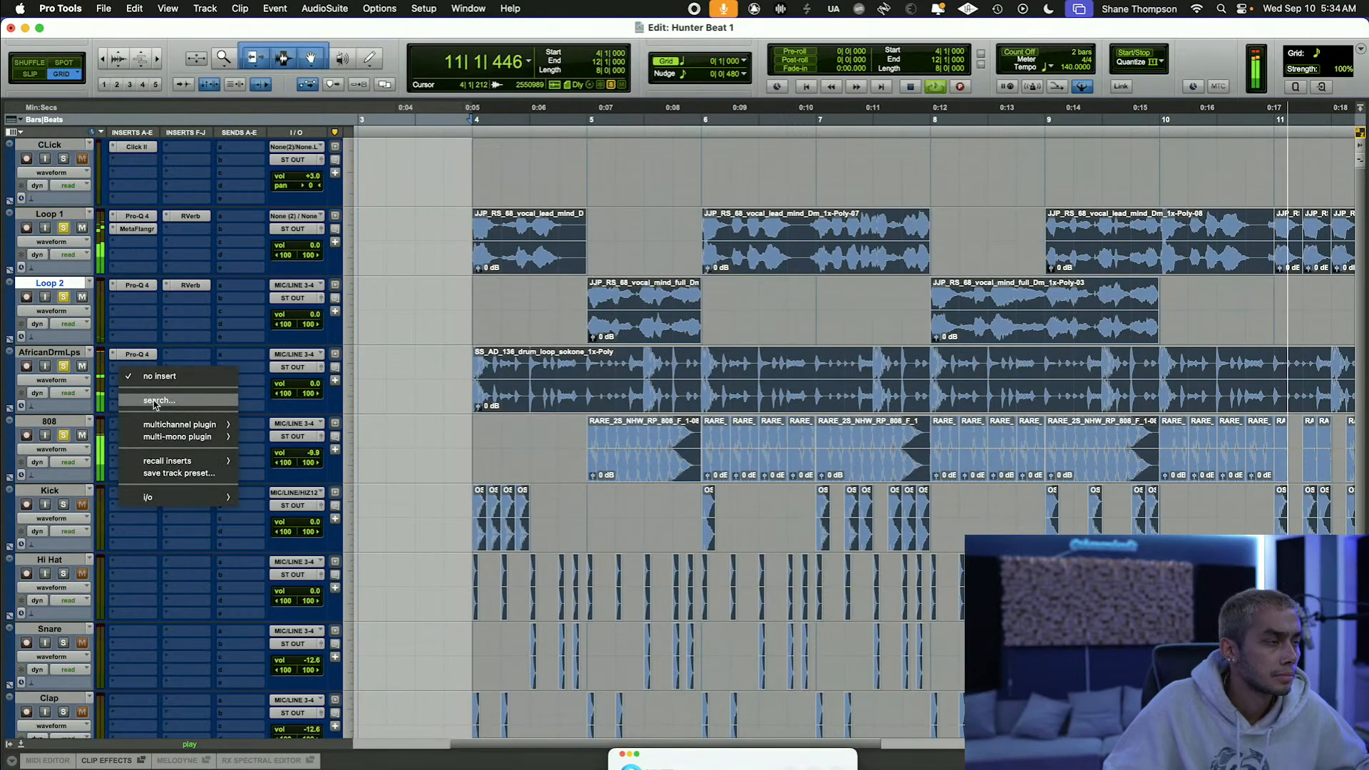
text(deca)
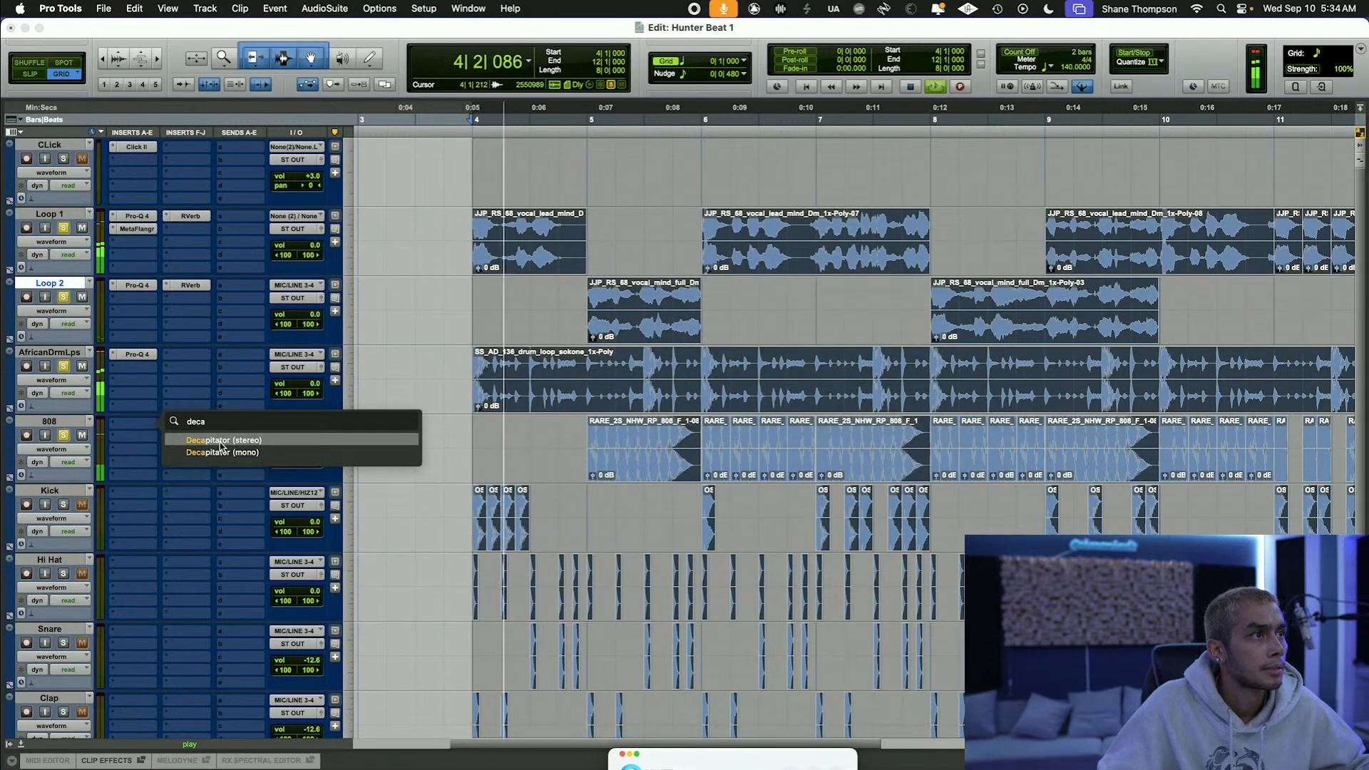
click(219, 443)
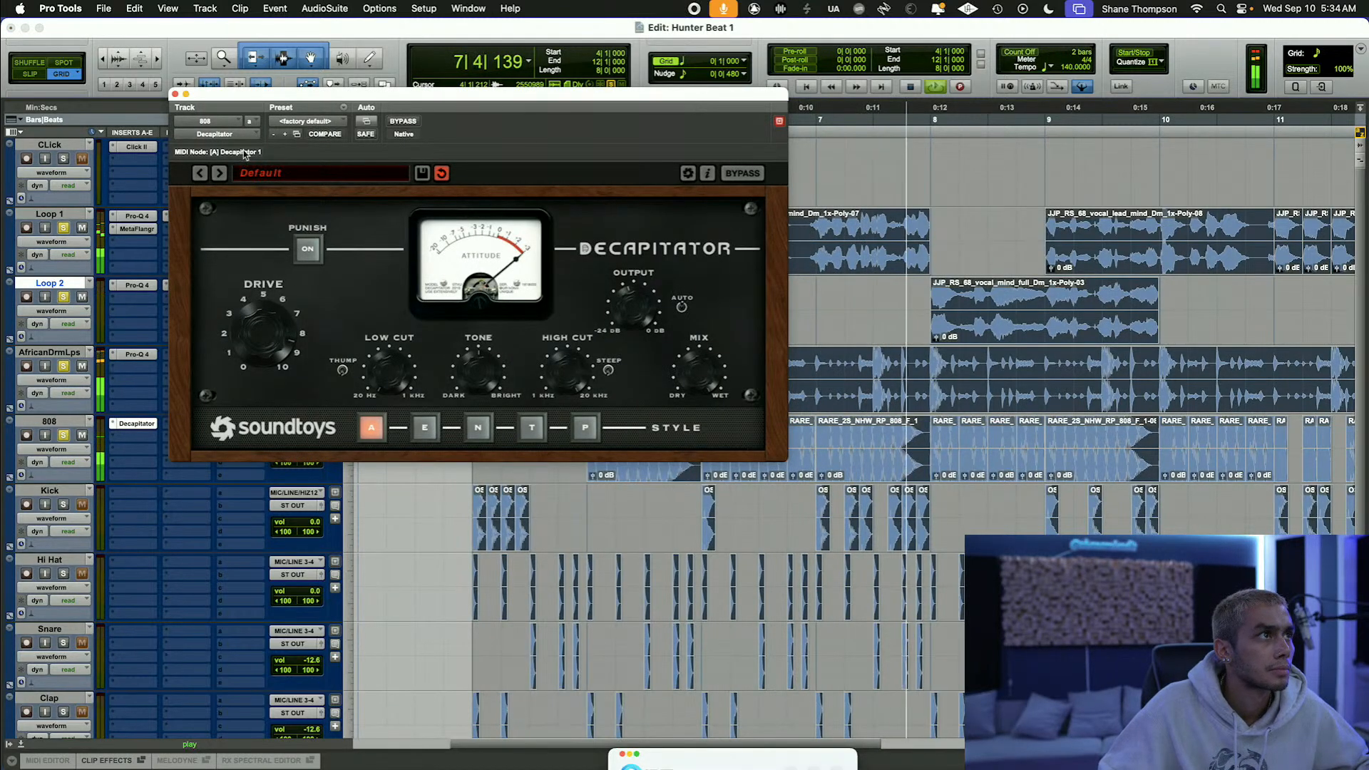
drag(278, 96, 609, 153)
click(308, 443)
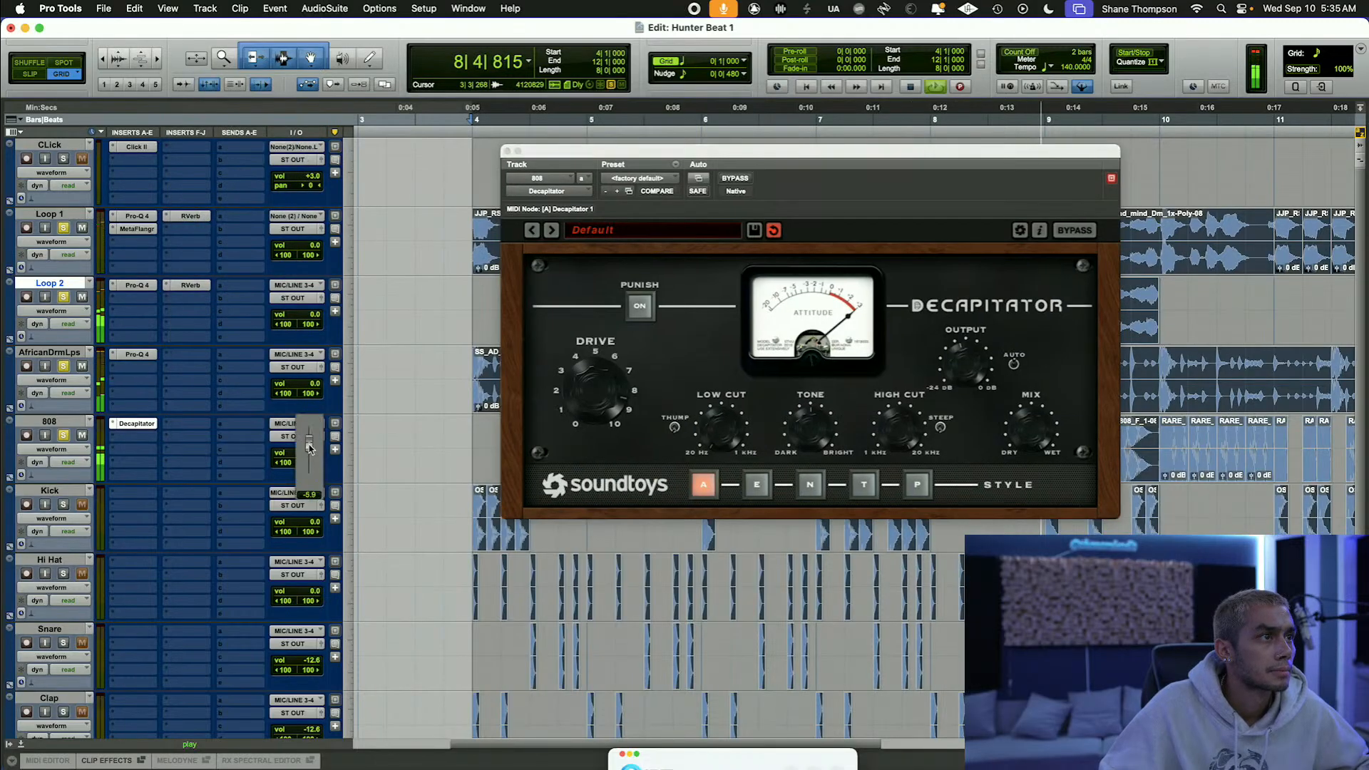
drag(308, 443, 308, 443)
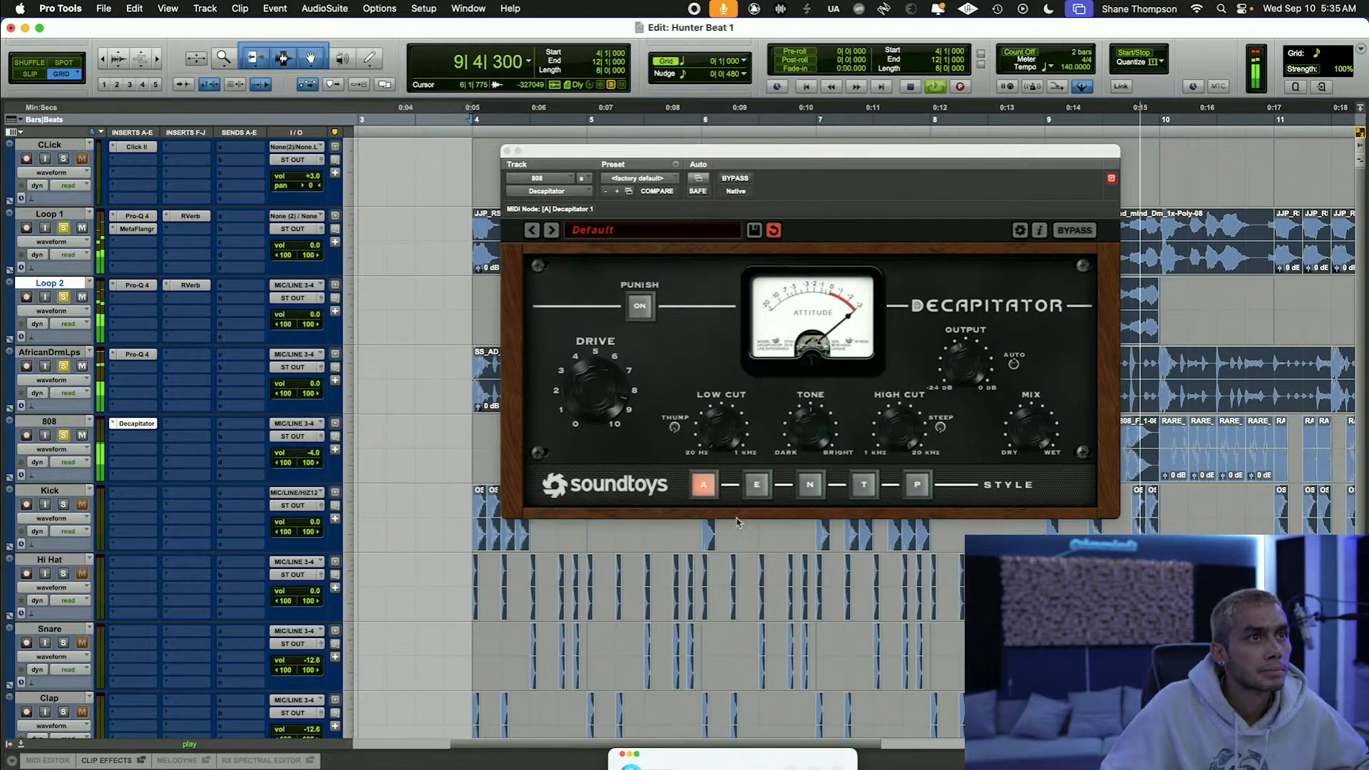
Step: Audition Decapitator's saturation styles on the 808, settle on style T and set the 808's volume to -6.0 dB
click(760, 491)
click(861, 490)
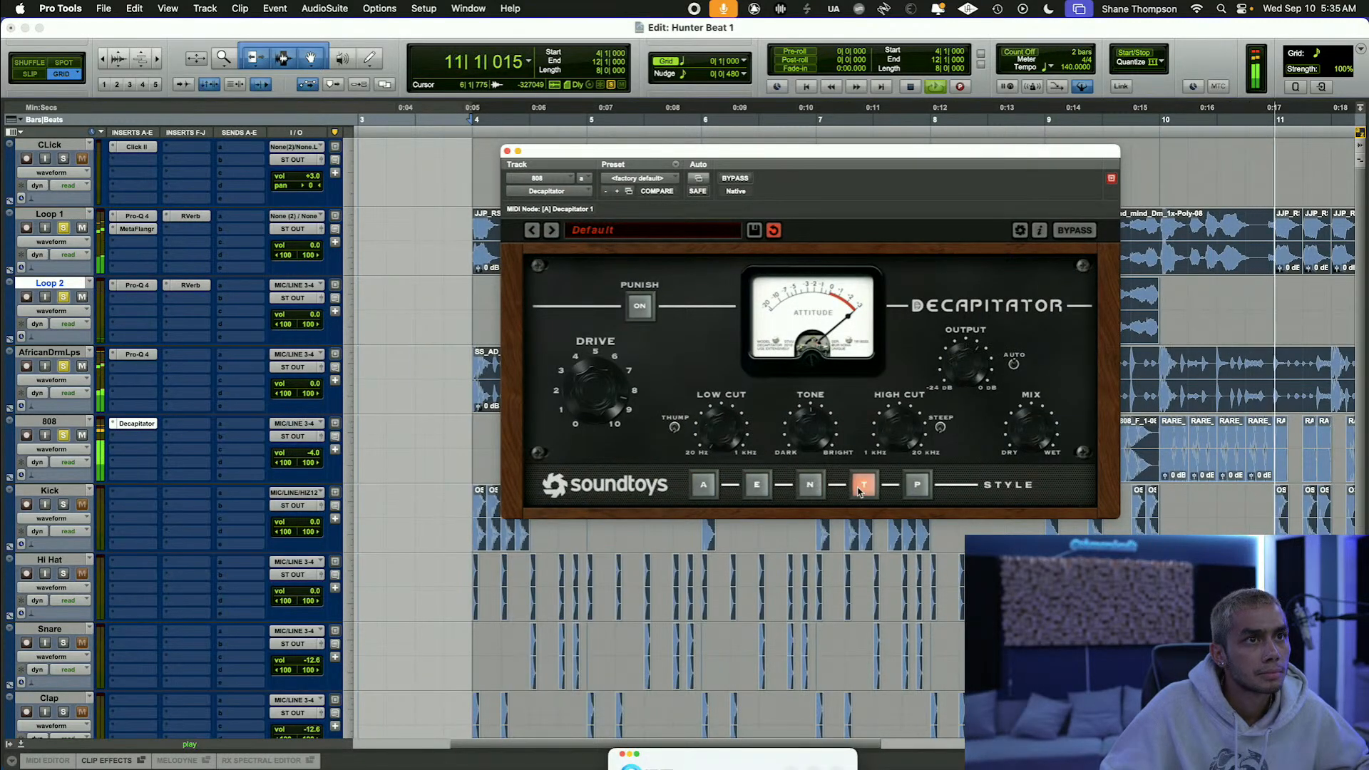
click(918, 488)
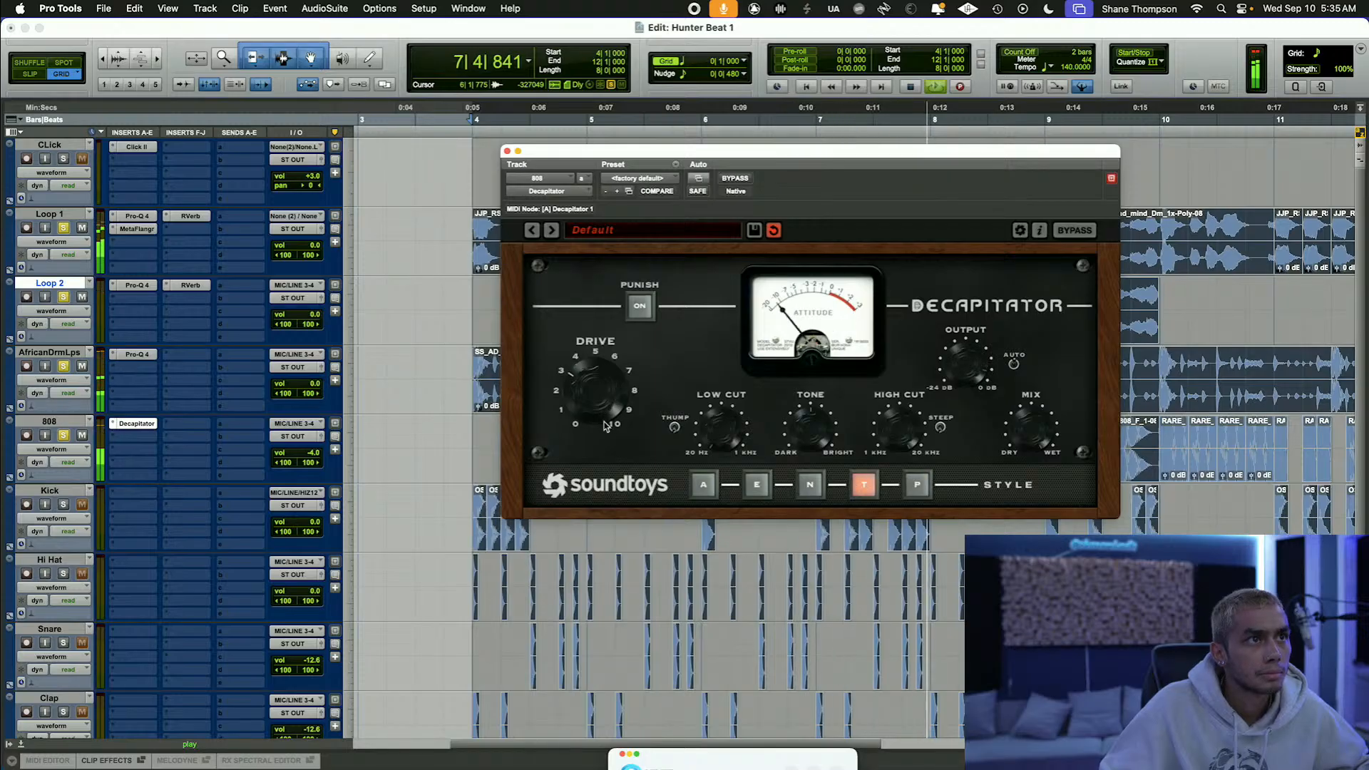
click(315, 456)
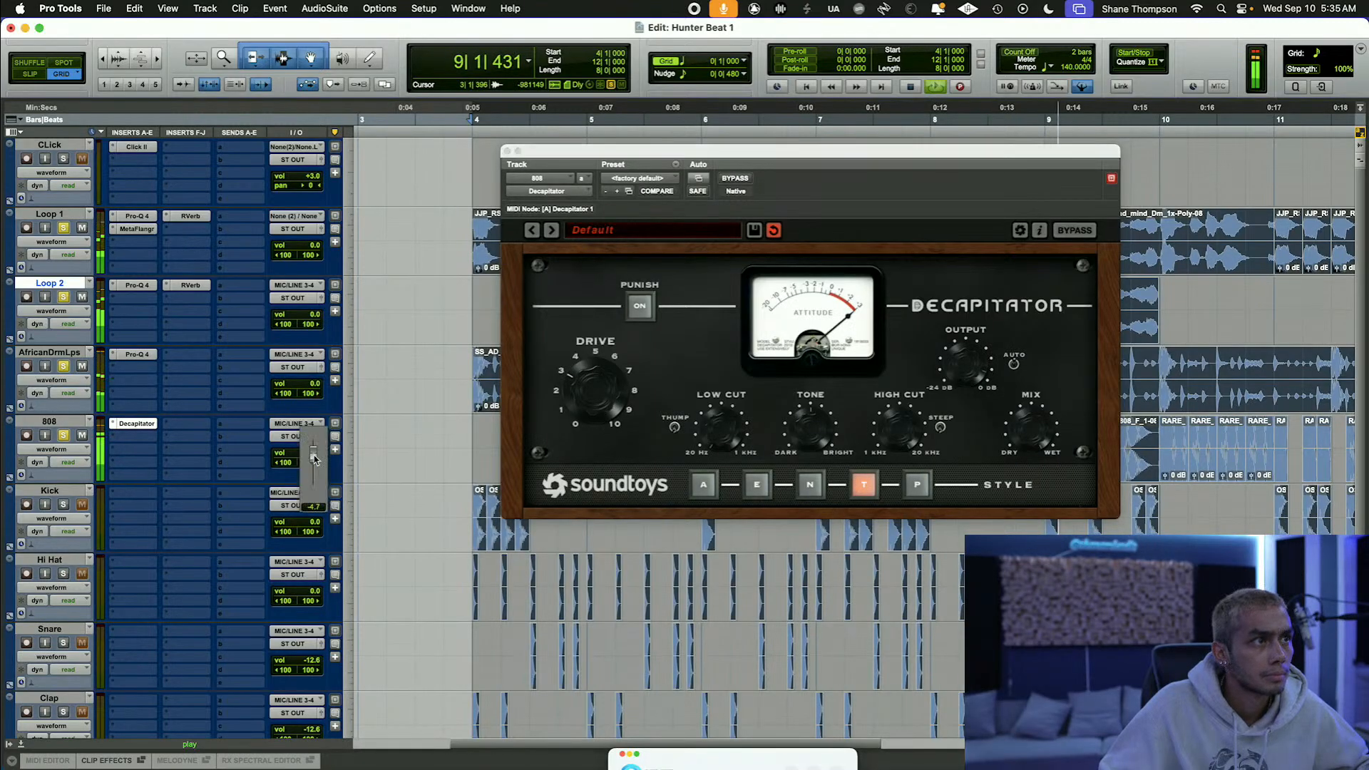
Step: Solo the kick track and replace Decapitator on the 808 with UAD Little Labs VOG
click(63, 505)
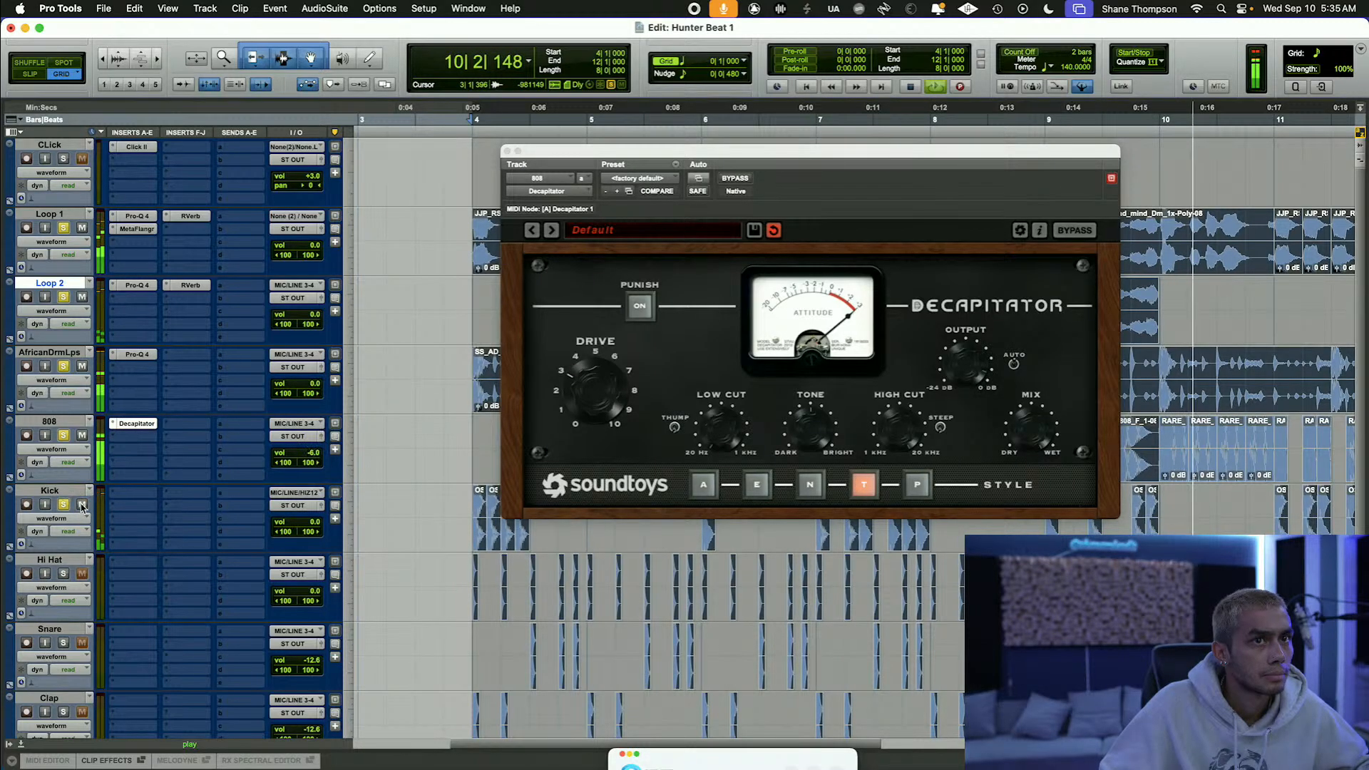
click(127, 436)
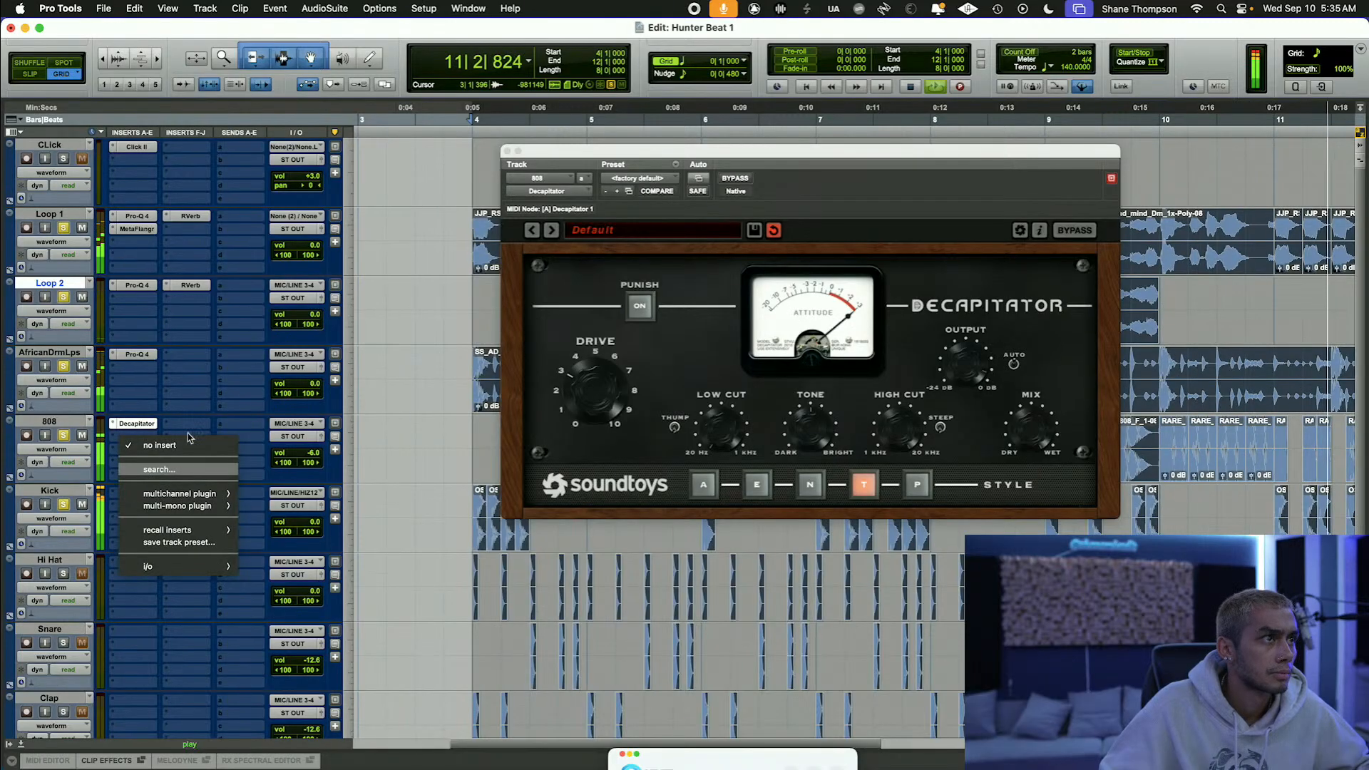
click(193, 414)
click(118, 426)
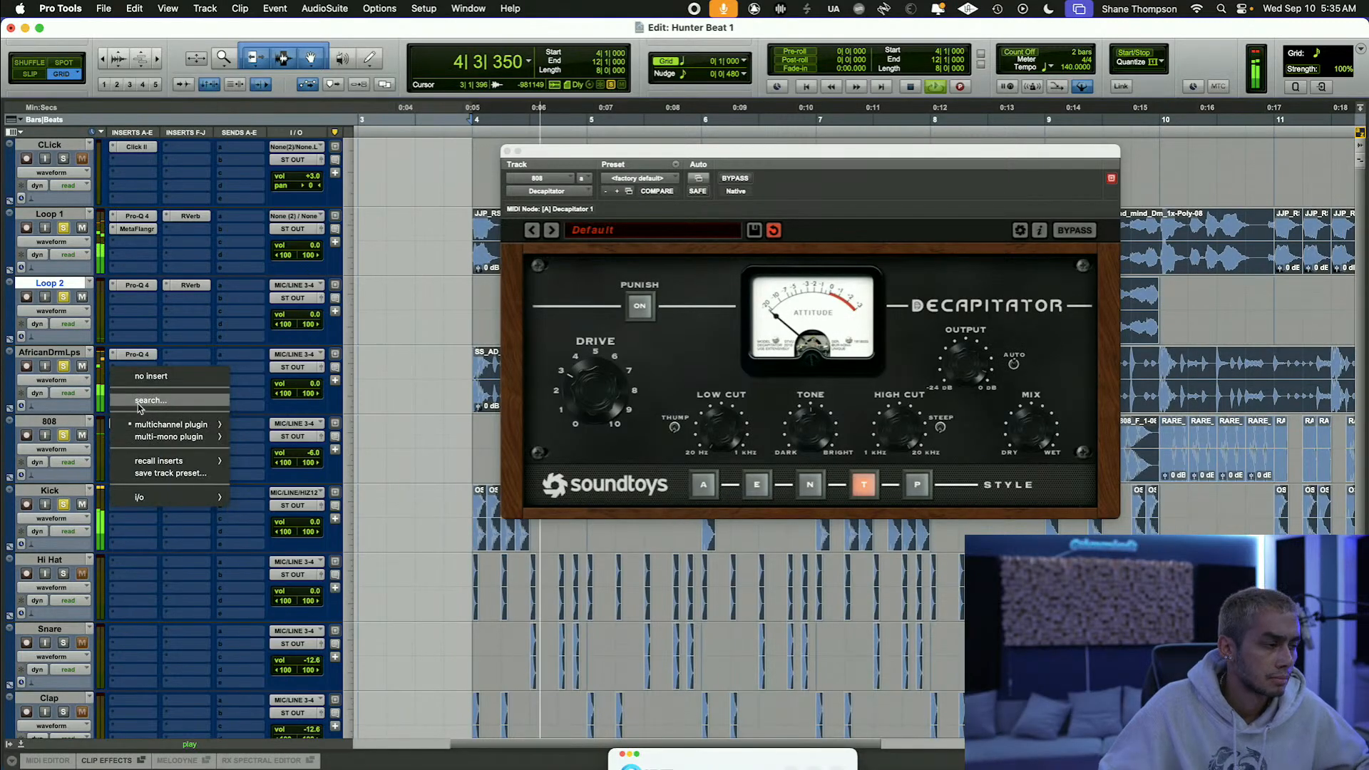
click(143, 422)
text(vog)
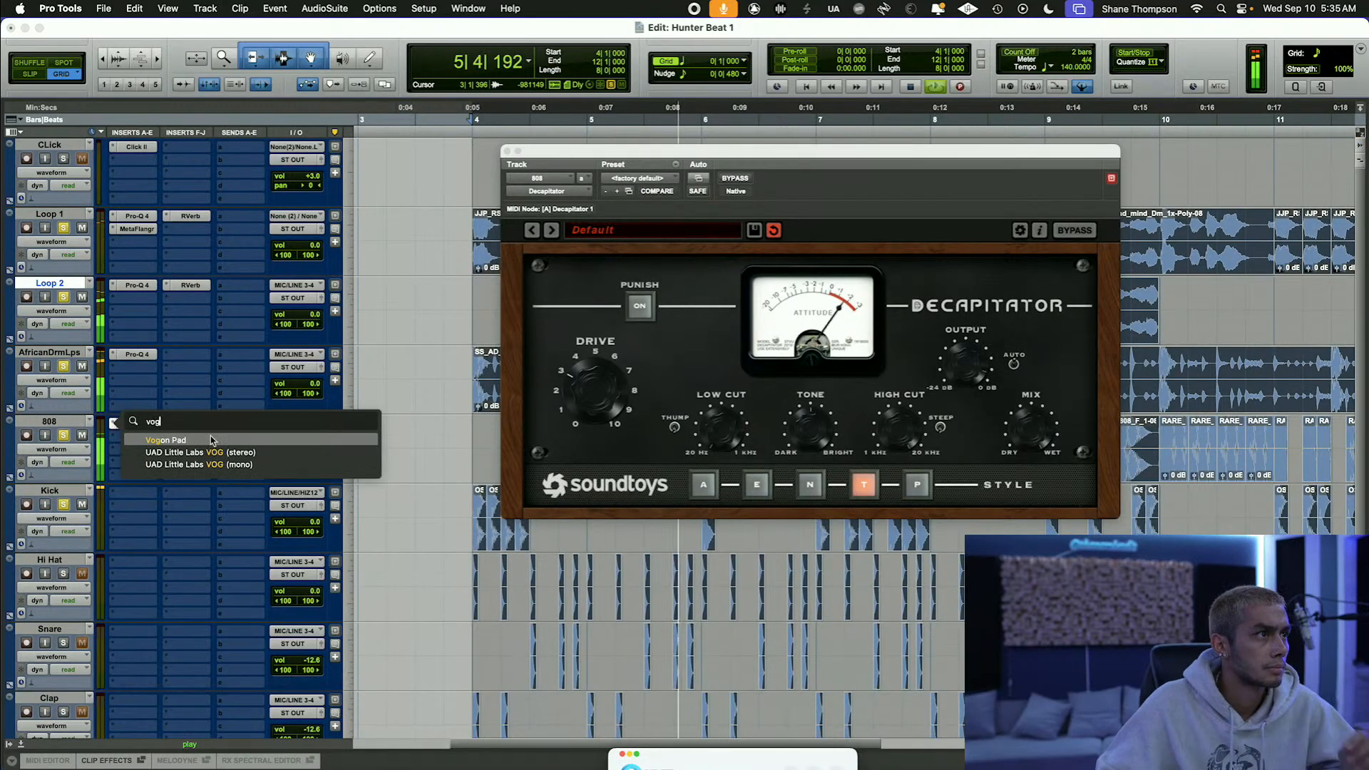
key(Return)
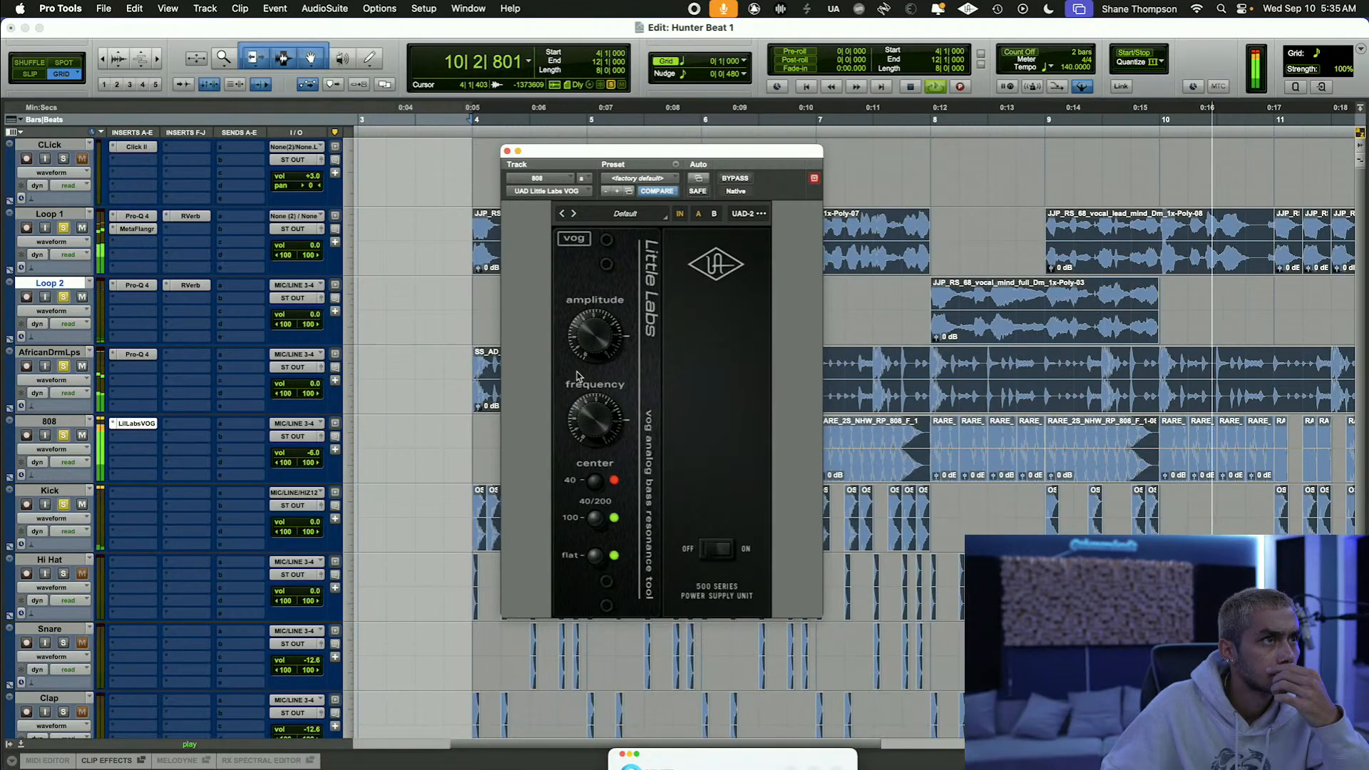
click(126, 495)
click(126, 495)
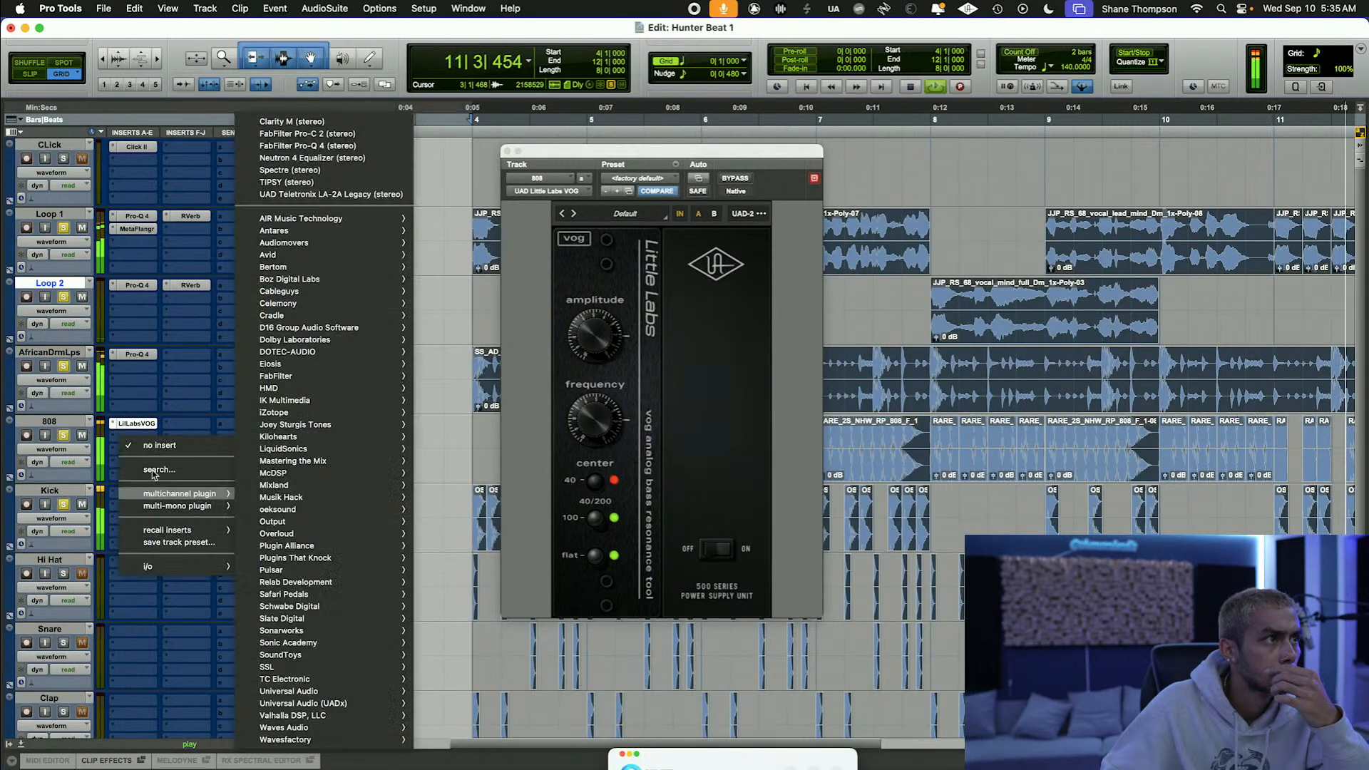
text(knock)
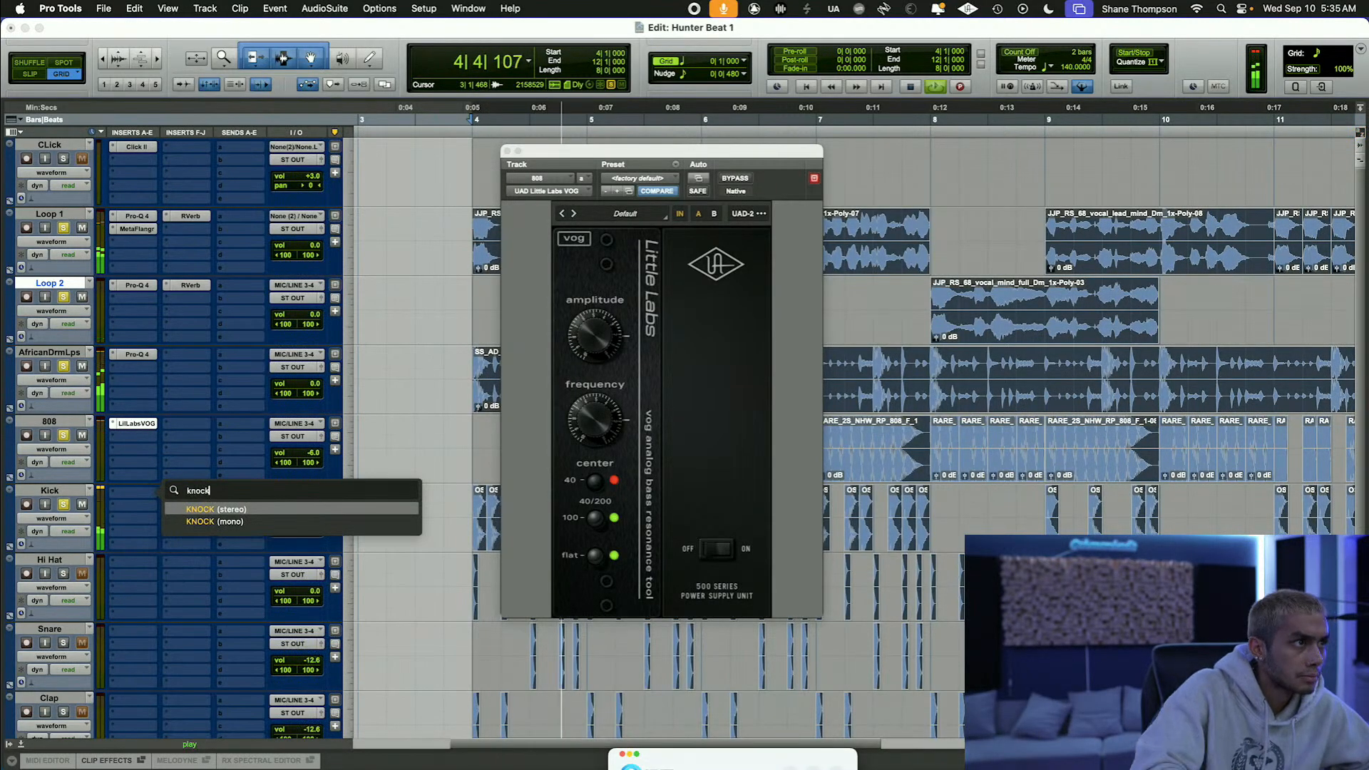
key(Escape)
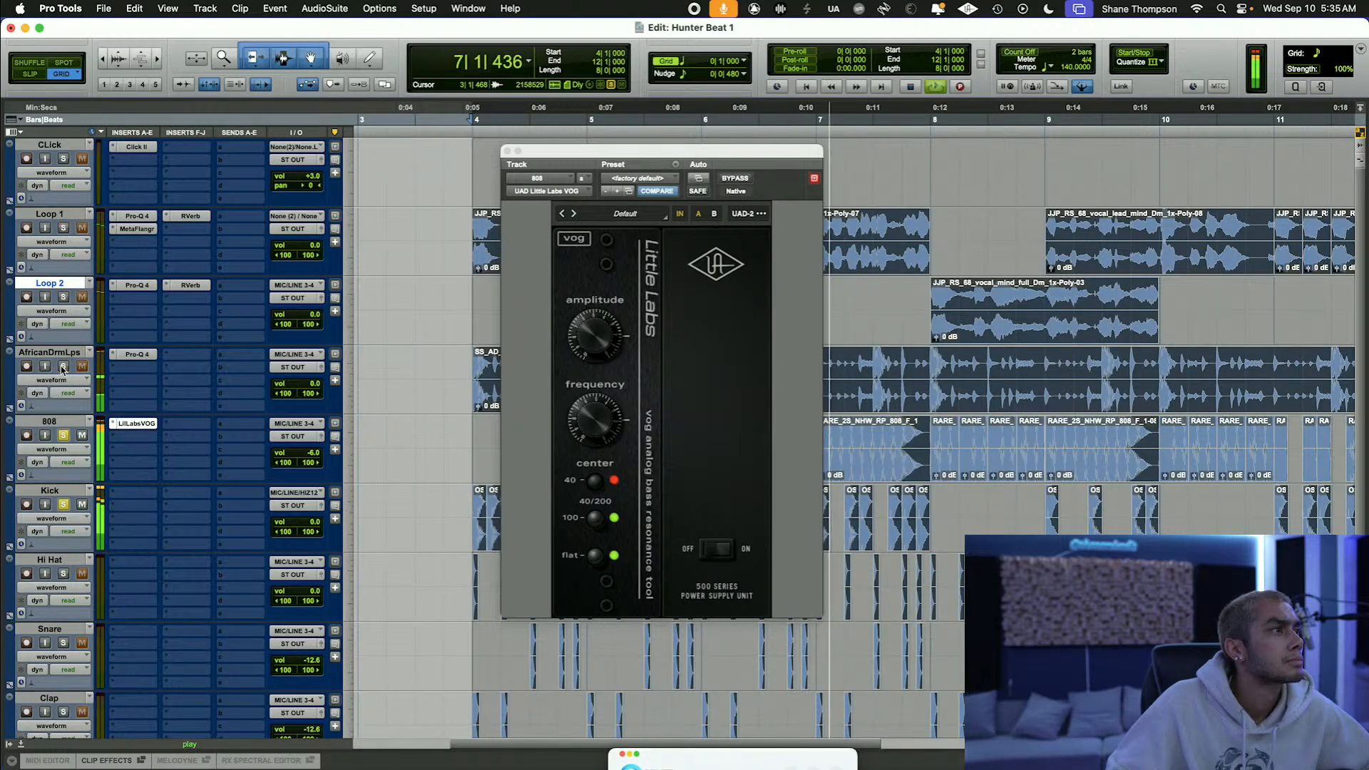
Step: Insert KNOCK (stereo) on the kick track, raise its sub to about 1.3 and add a little saturation
click(147, 491)
text(knock)
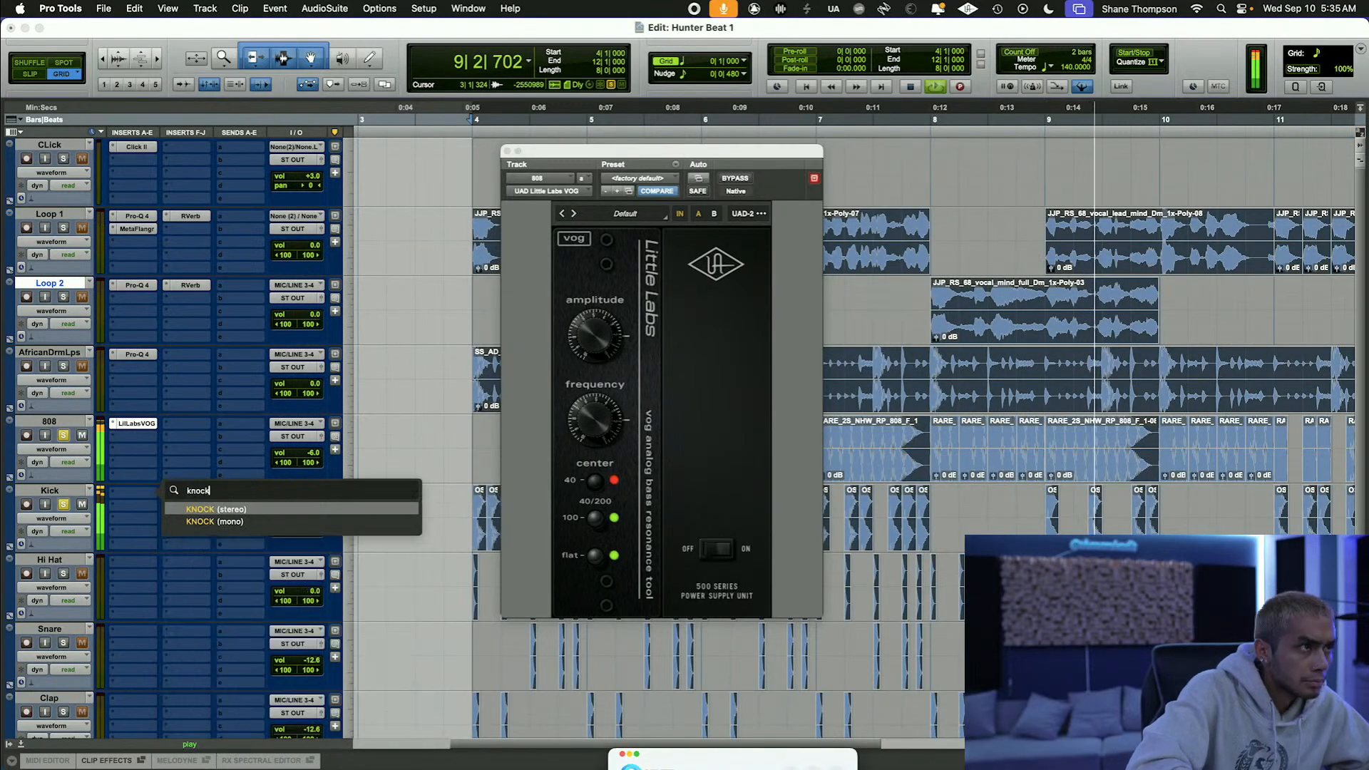
click(228, 510)
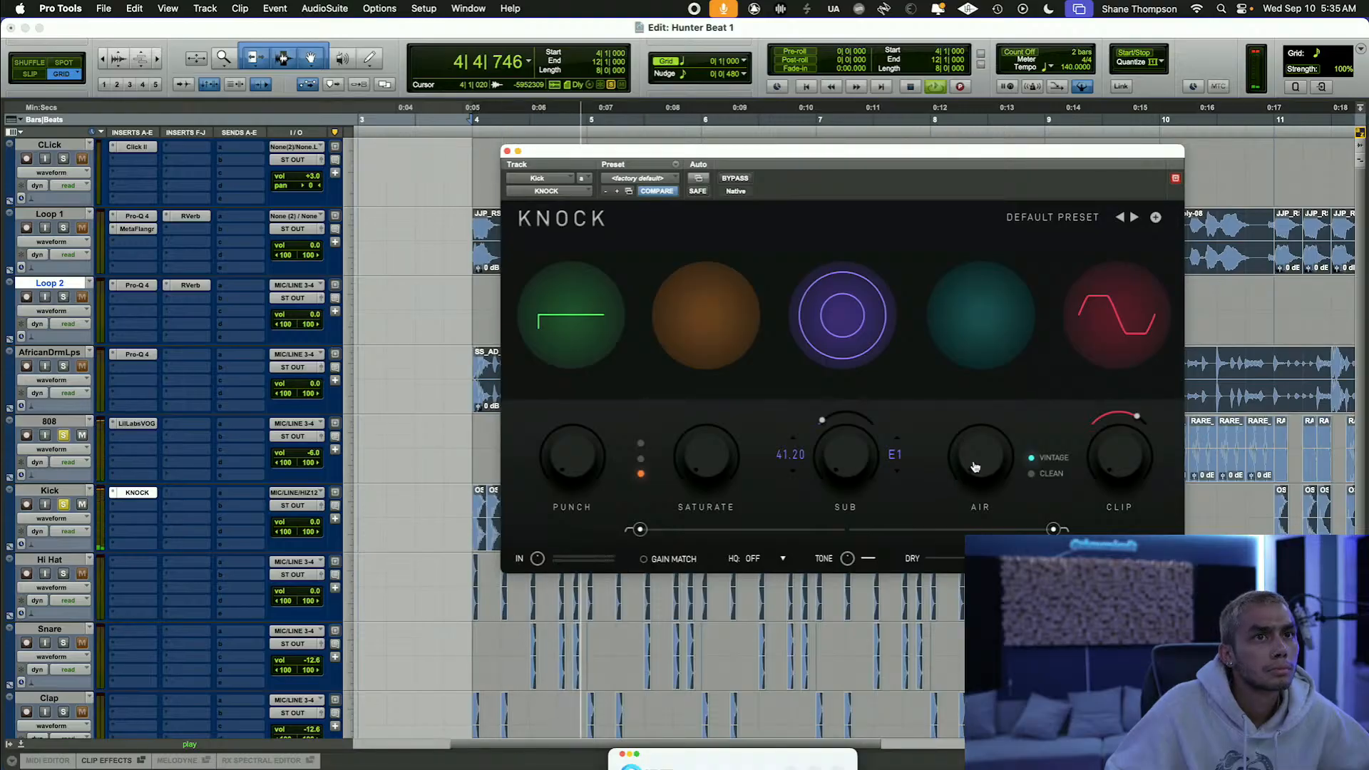
drag(848, 438, 838, 460)
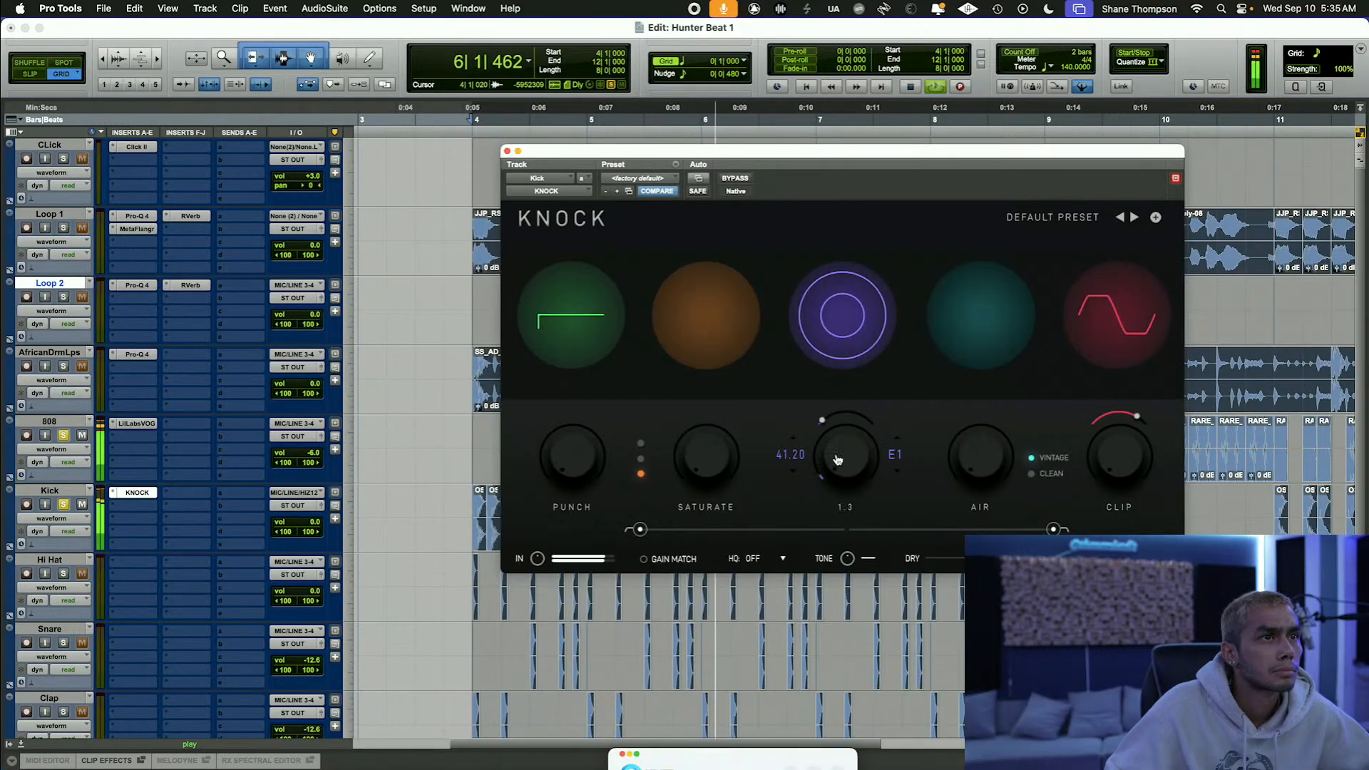
drag(704, 469, 688, 438)
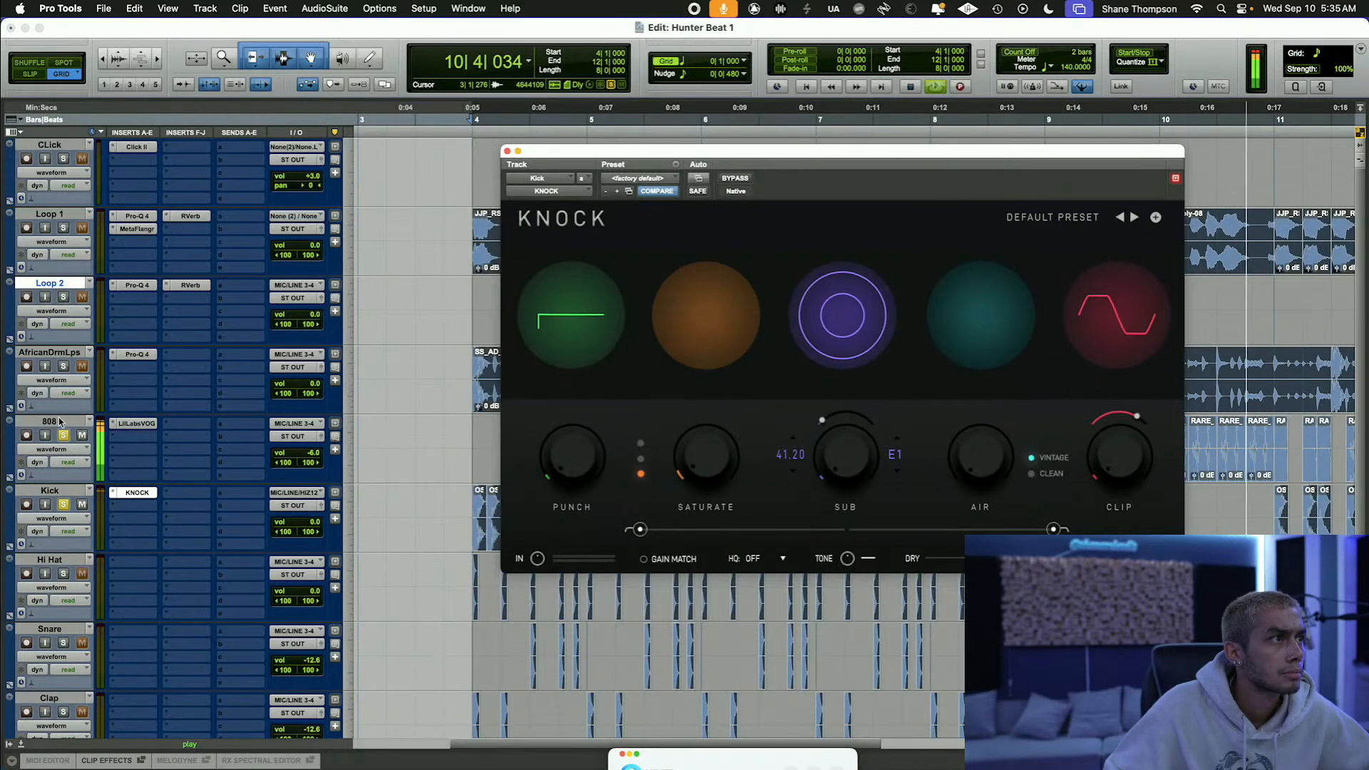
Step: Try FabFilter Pro-C 2 (stereo) after KNOCK on the kick with a raised threshold and the kick's volume at -4.6 dB
click(137, 508)
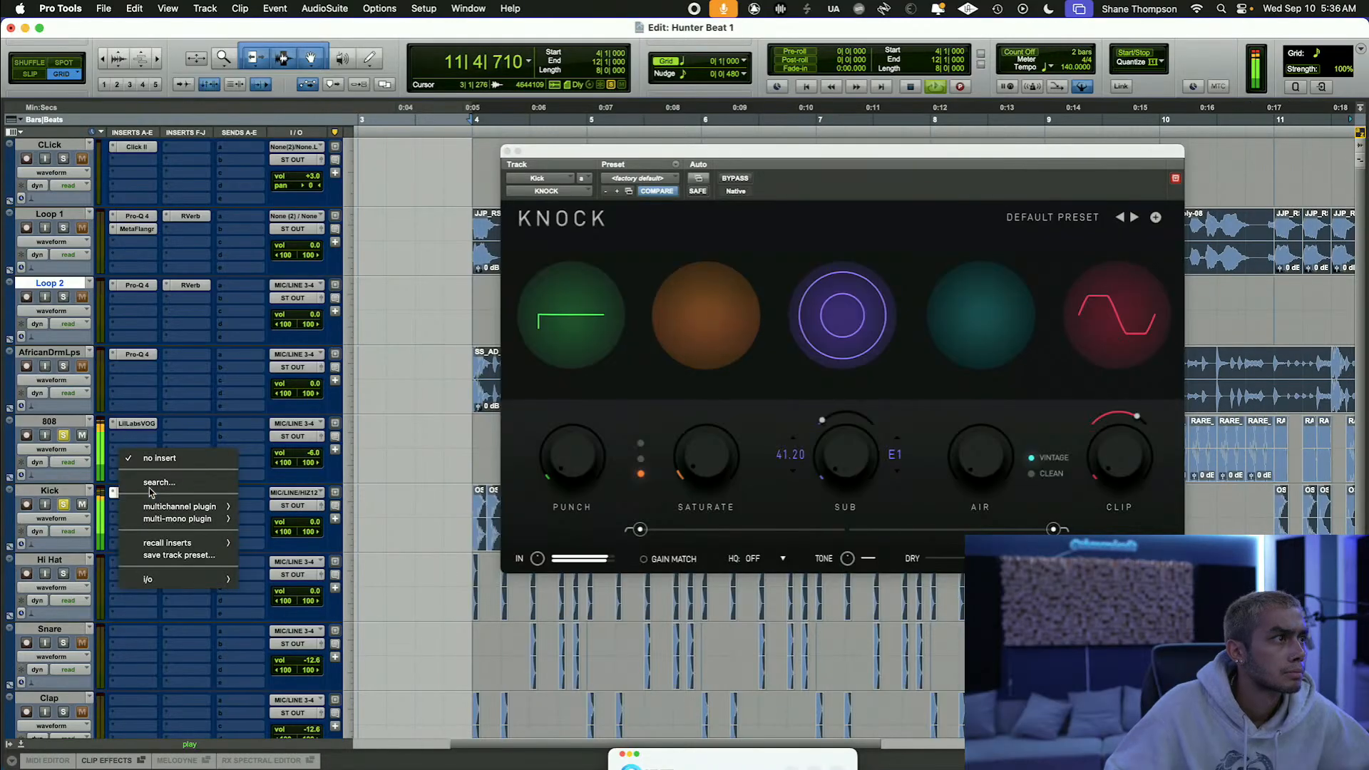
text(pro)
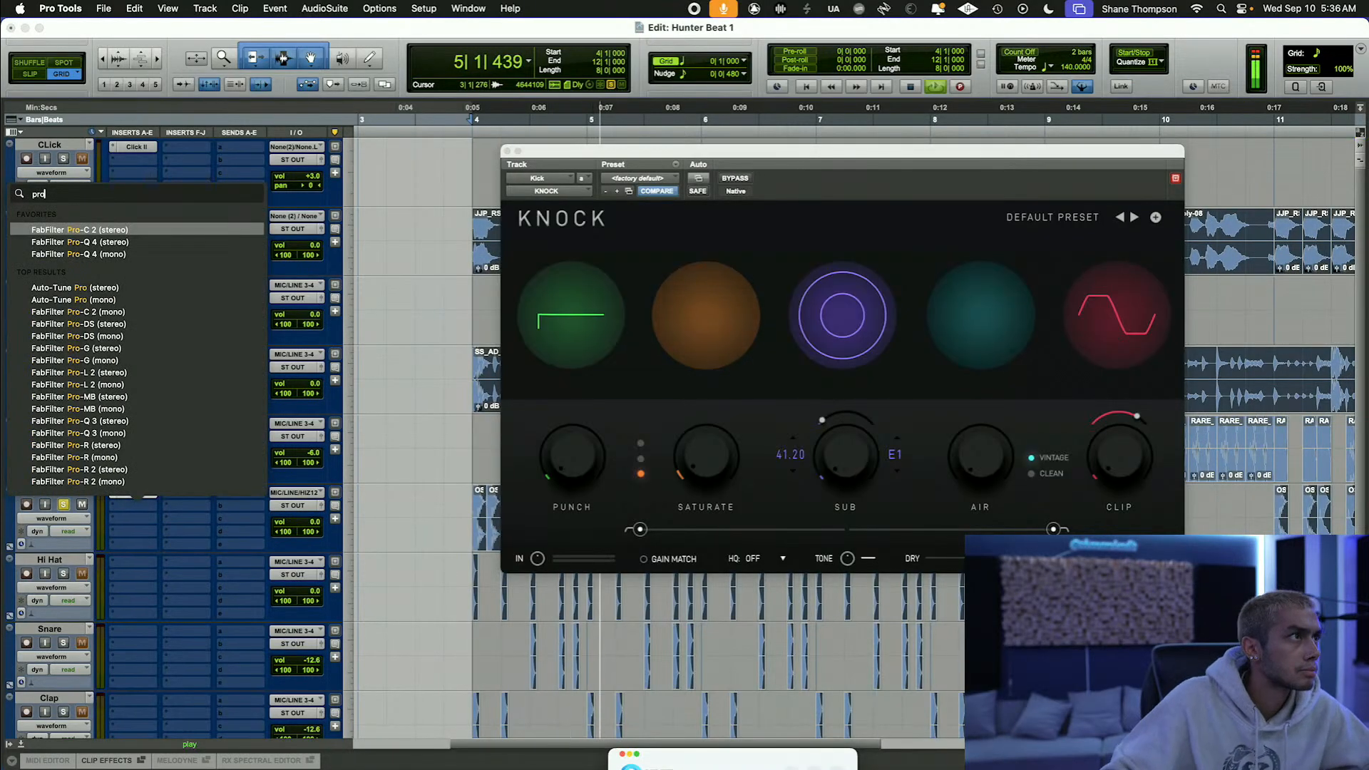
click(80, 231)
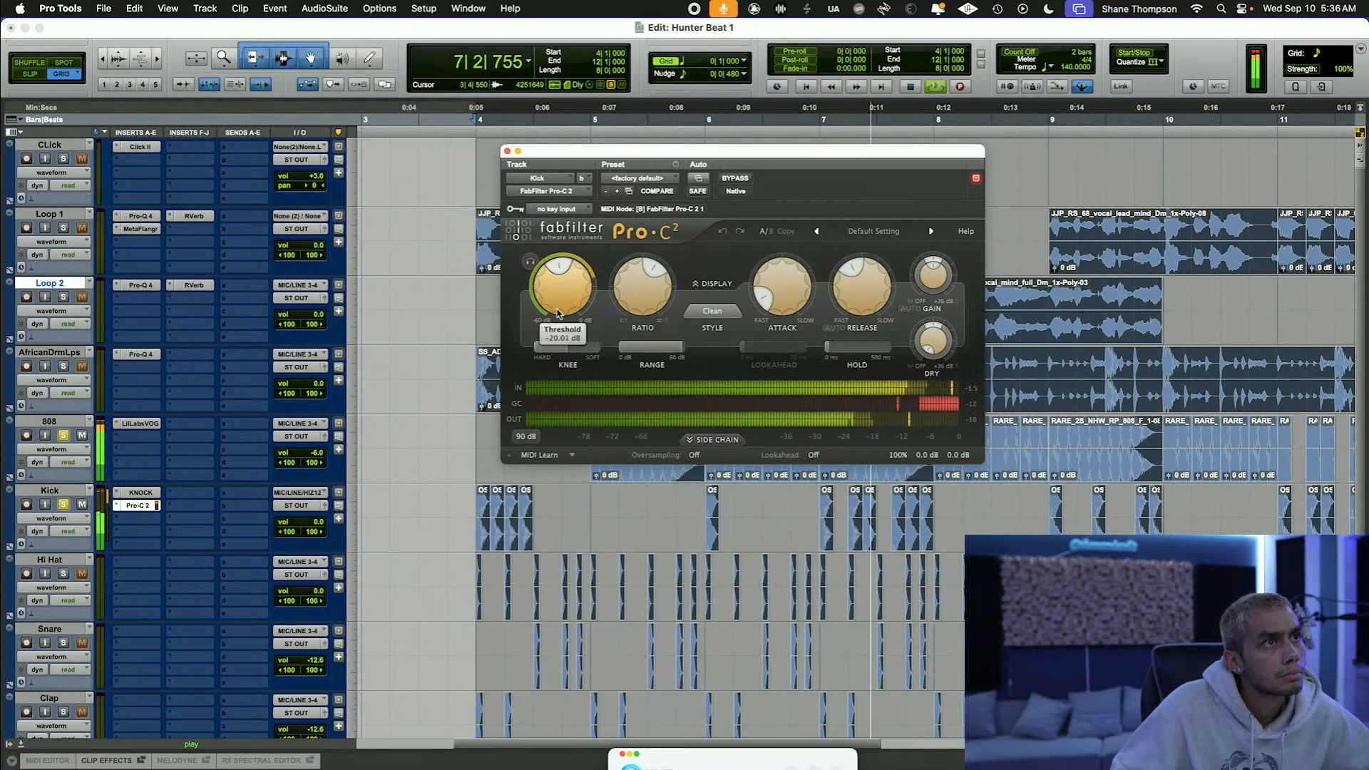
drag(558, 314, 576, 224)
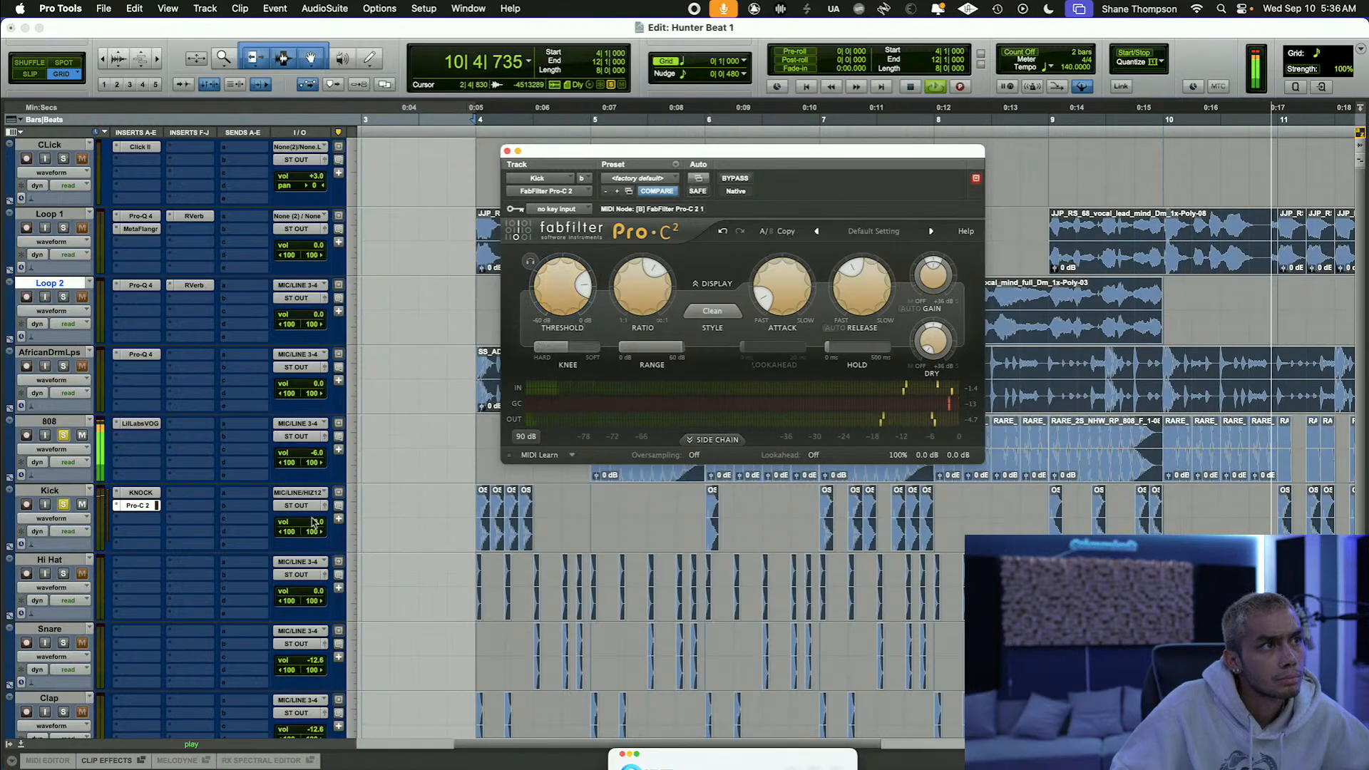
drag(312, 523, 313, 528)
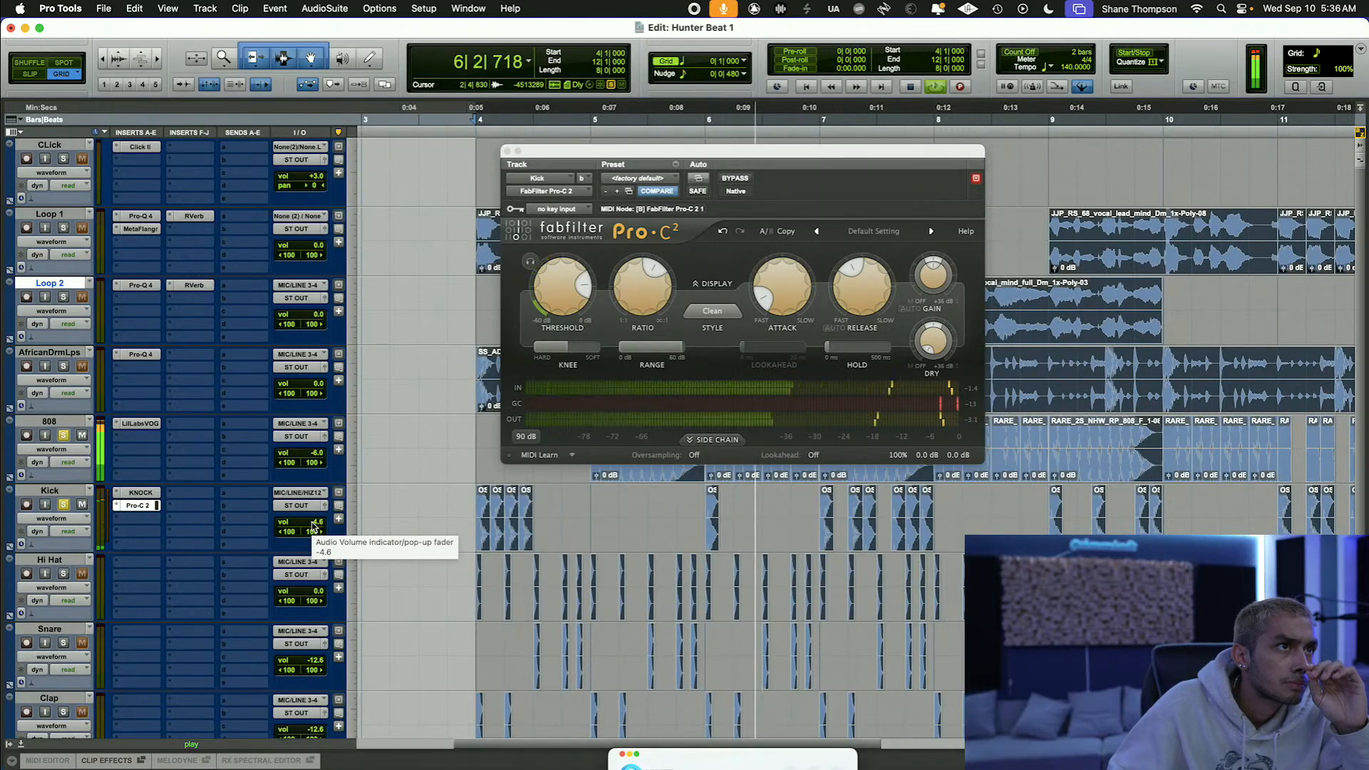
Step: Insert Orange Clip (stereo) after Little Labs VOG on the 808 track
click(148, 439)
text(ora)
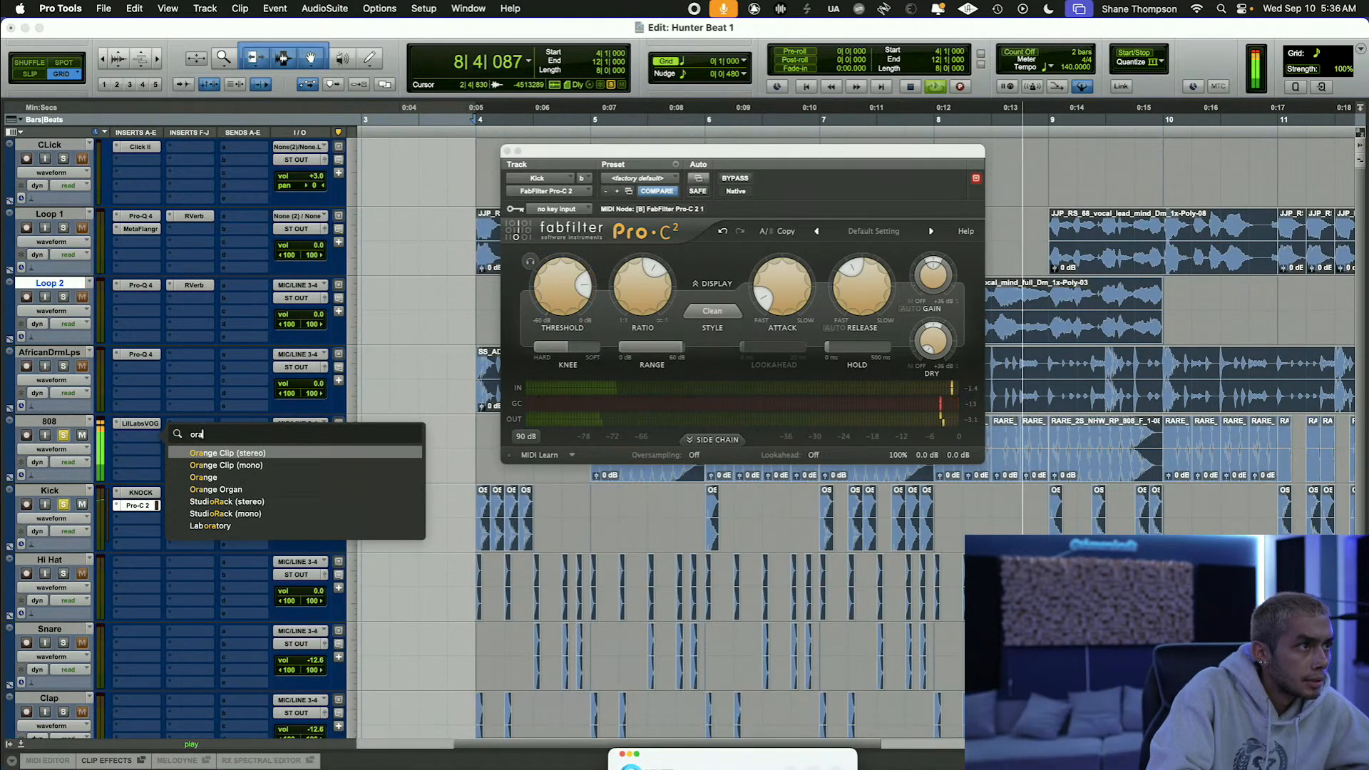
click(220, 455)
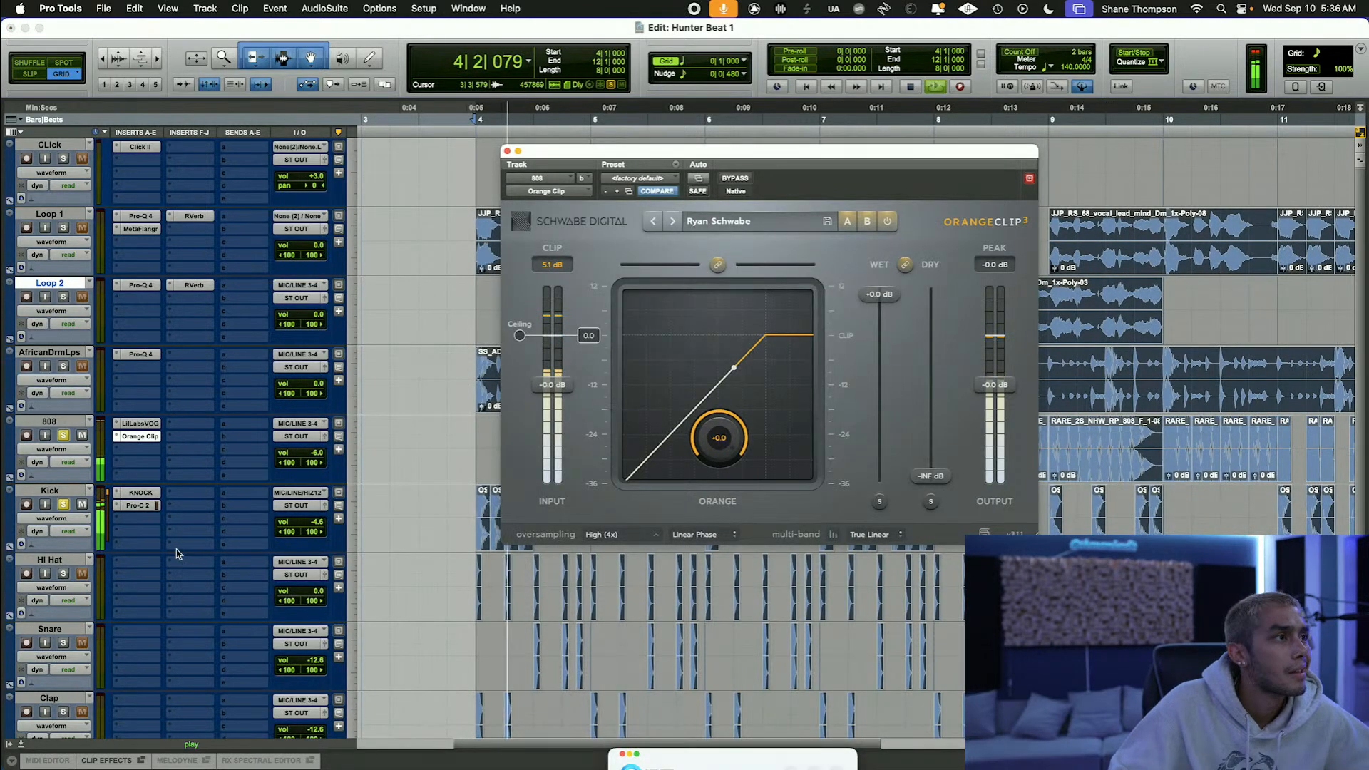
Step: Remove Pro-C 2 from the kick track and insert FabFilter Pro-Q 4 (stereo) in its place
click(121, 508)
click(139, 511)
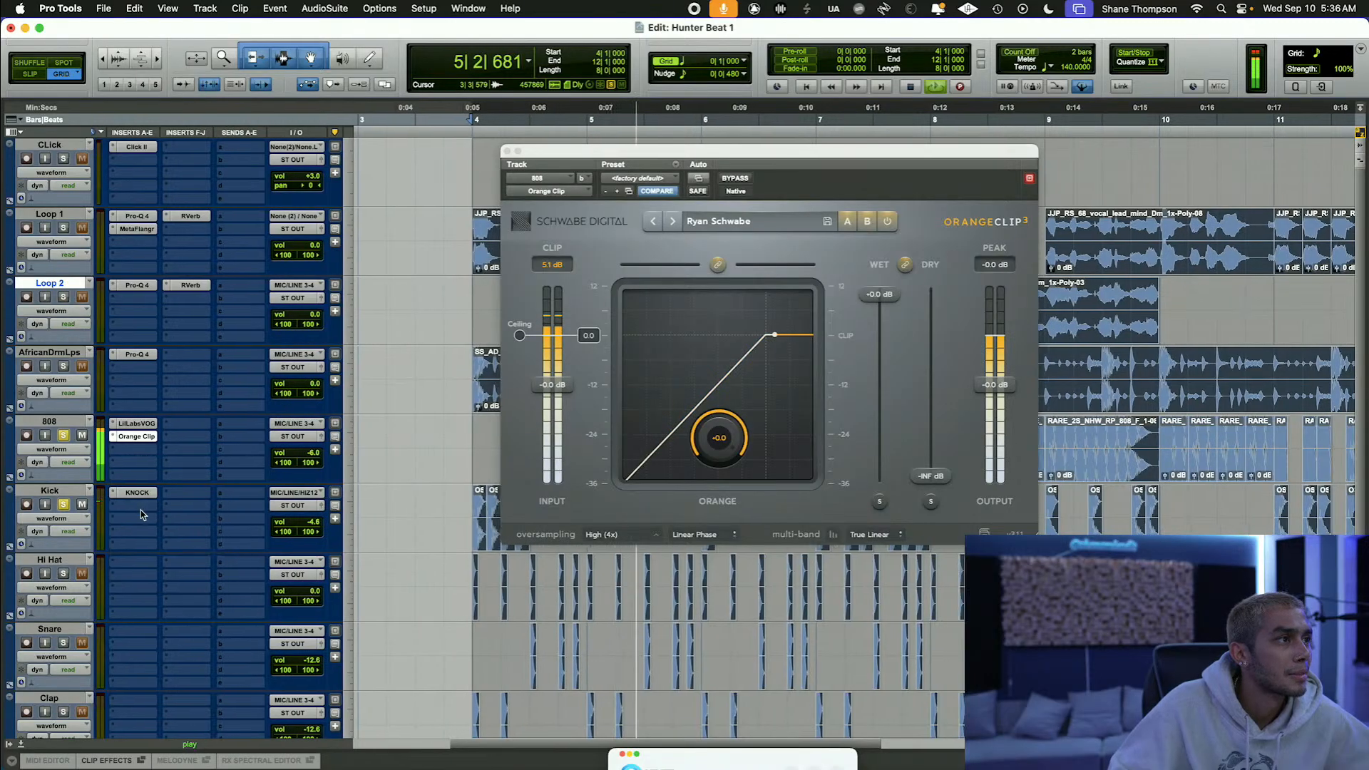
click(139, 510)
text(pro)
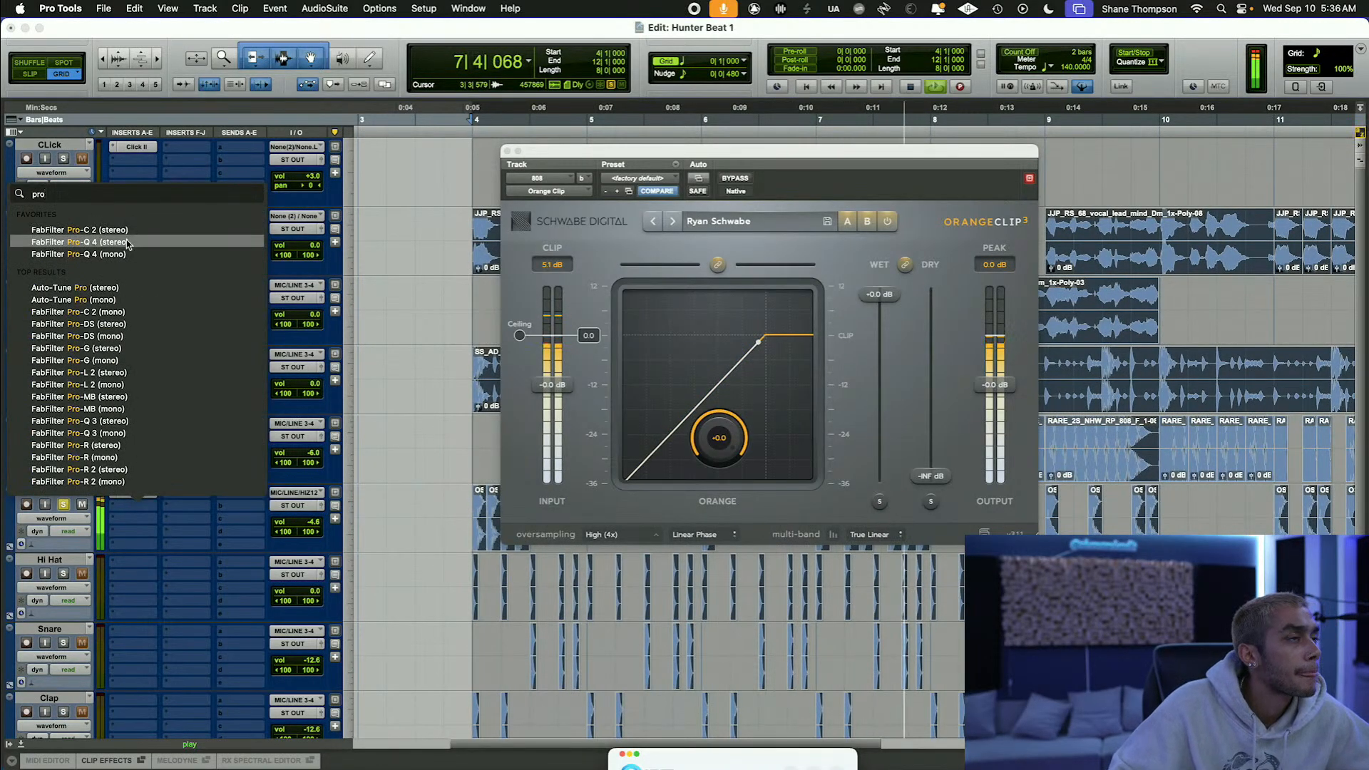
click(80, 242)
Step: Add a 12 dB/oct high-cut band at about 707 Hz and a gentle low-end bell boost to the kick EQ
click(788, 371)
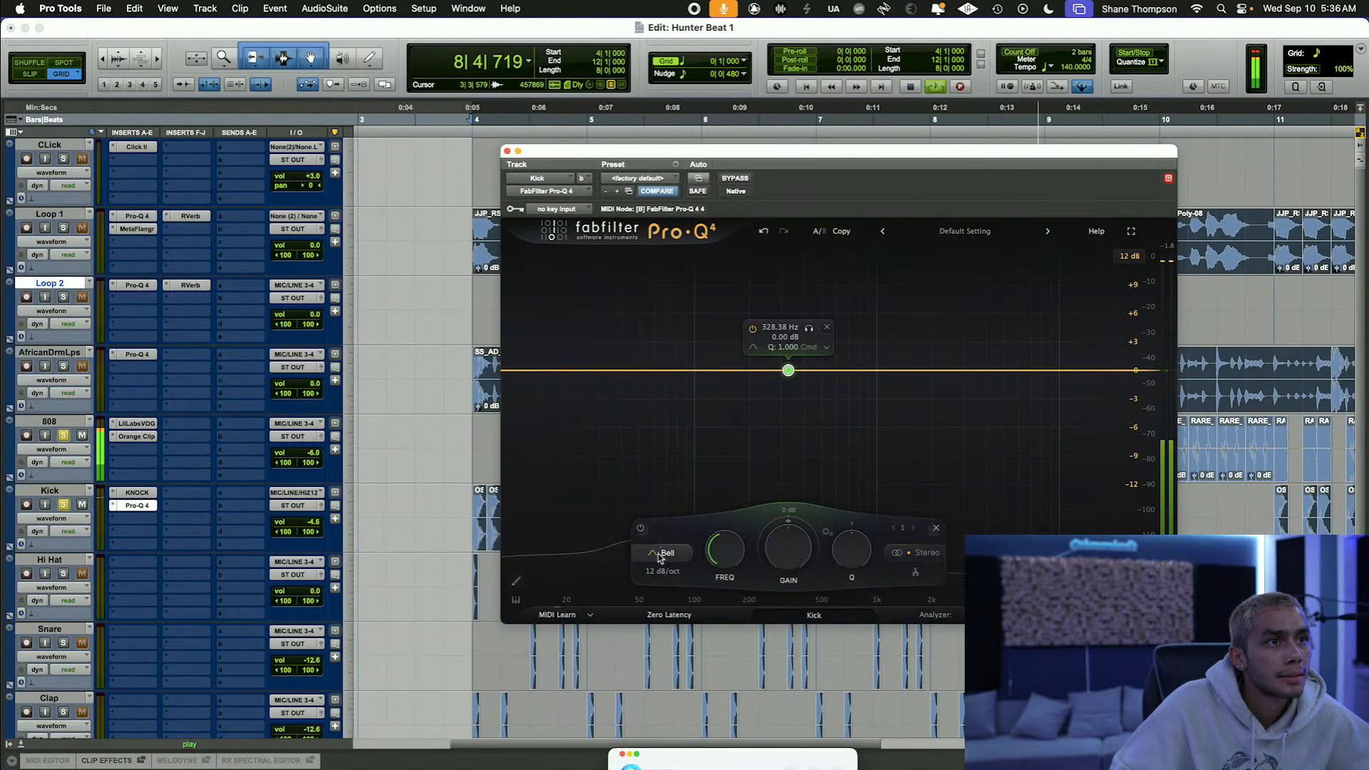
click(667, 553)
click(665, 432)
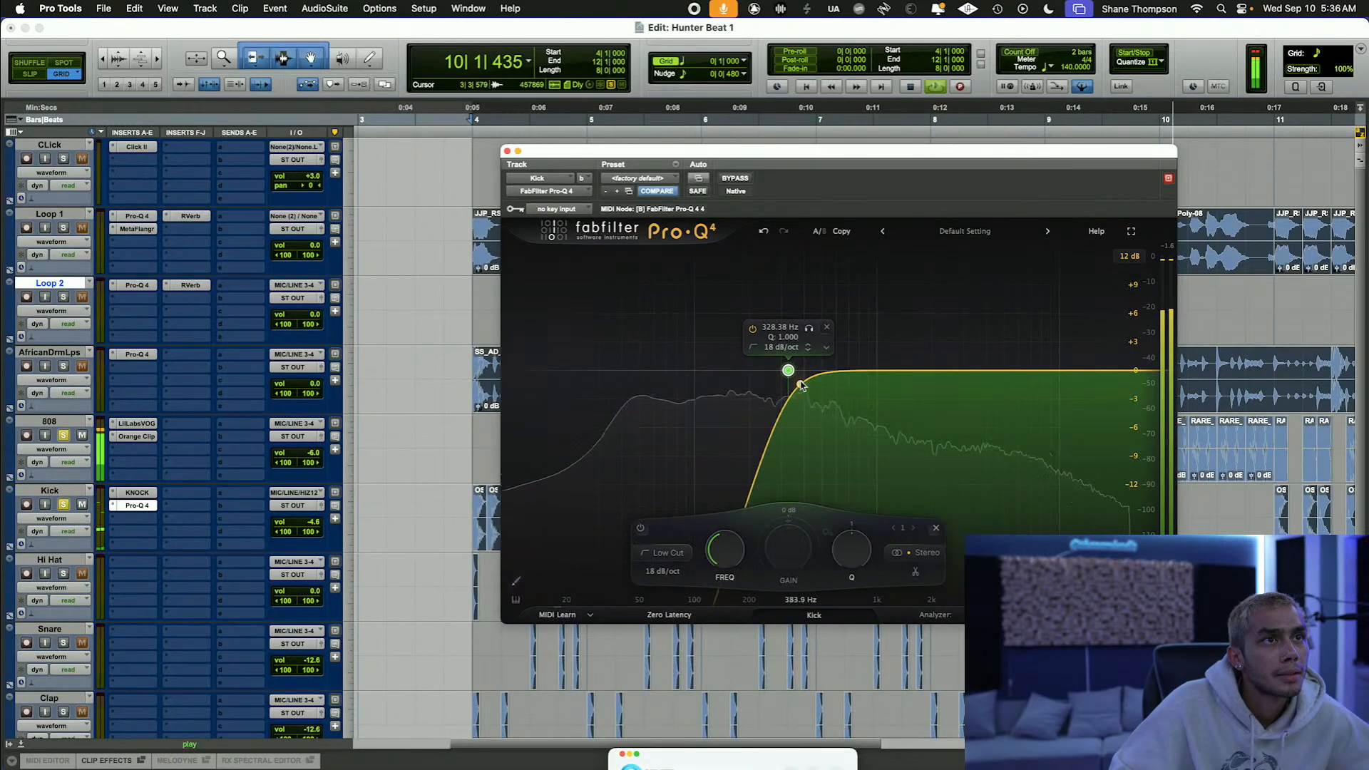
click(667, 553)
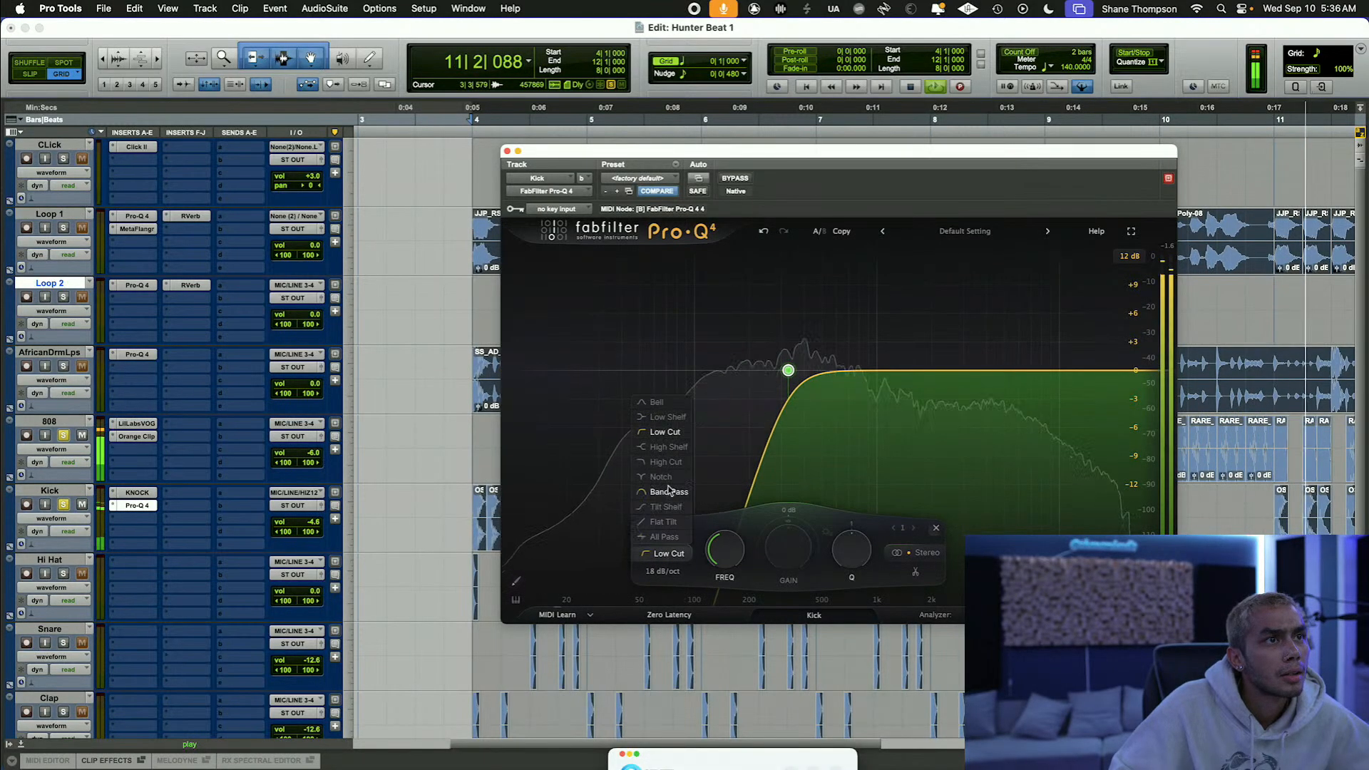
click(668, 464)
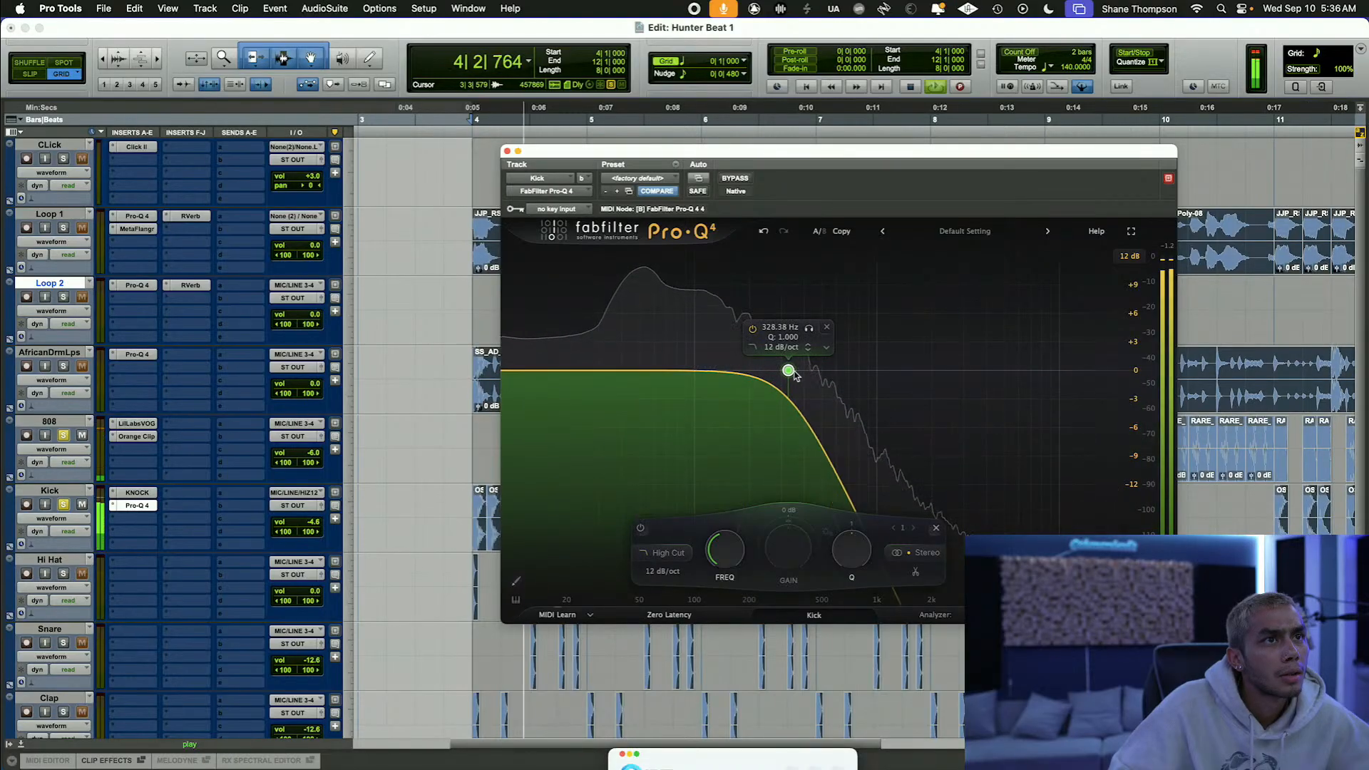
drag(790, 371, 855, 375)
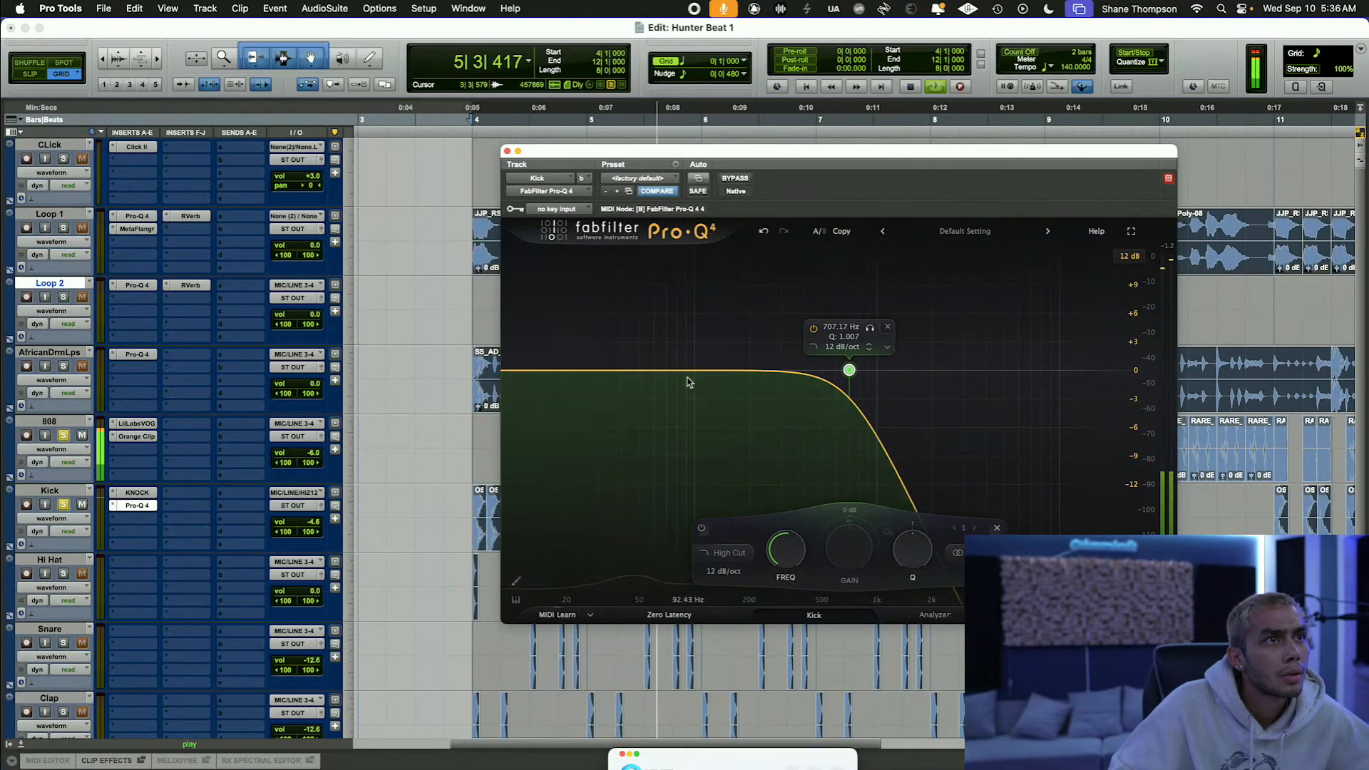
drag(686, 371, 649, 354)
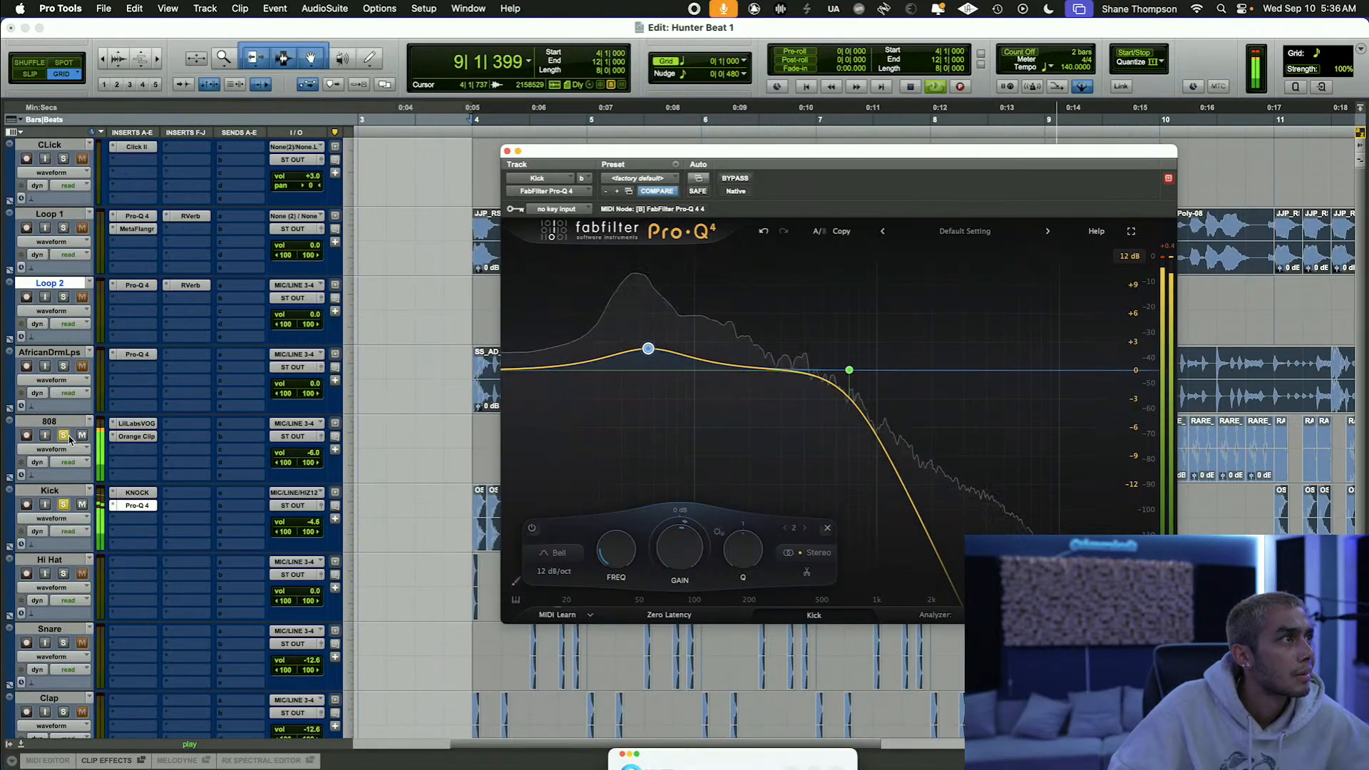
Step: Solo the AfricanDrmLps track alongside the 808 and kick and set the kick's volume to 0.0 dB
click(64, 367)
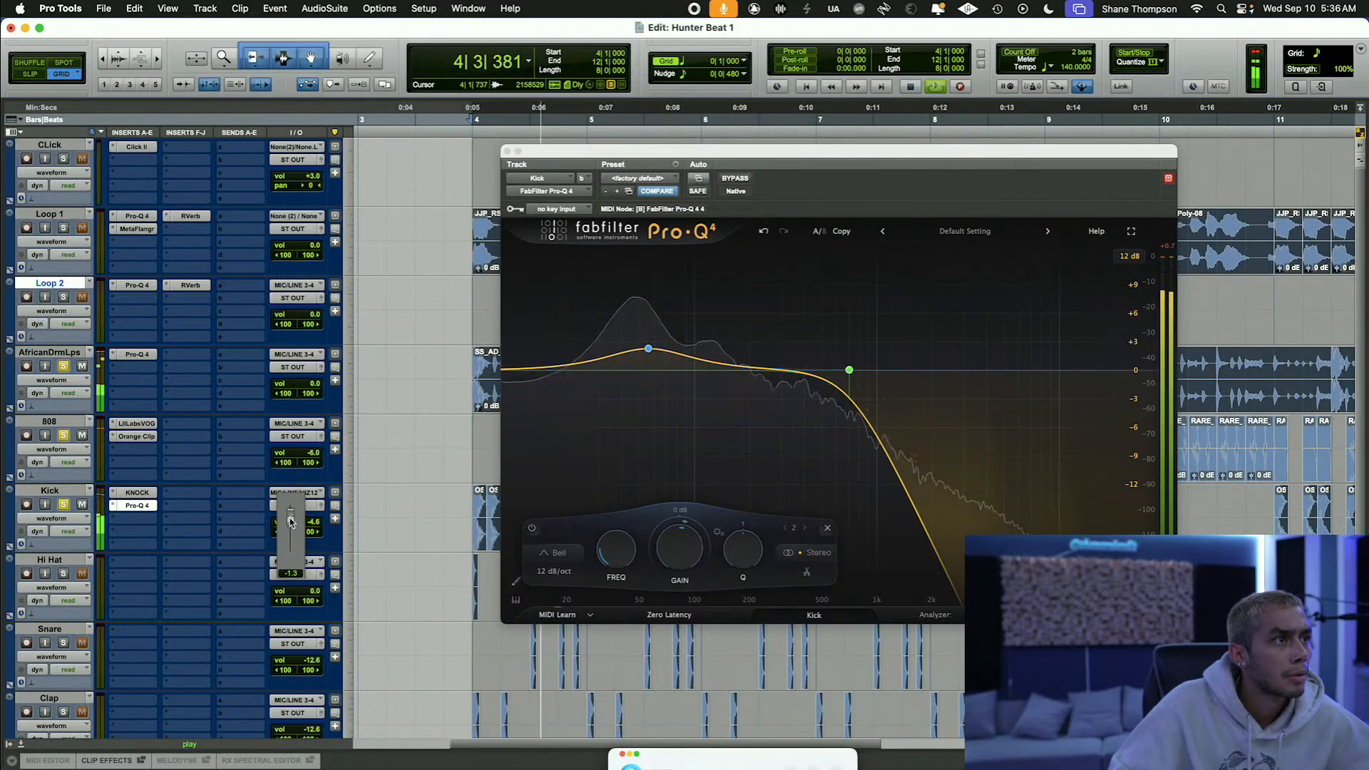
drag(290, 520, 291, 520)
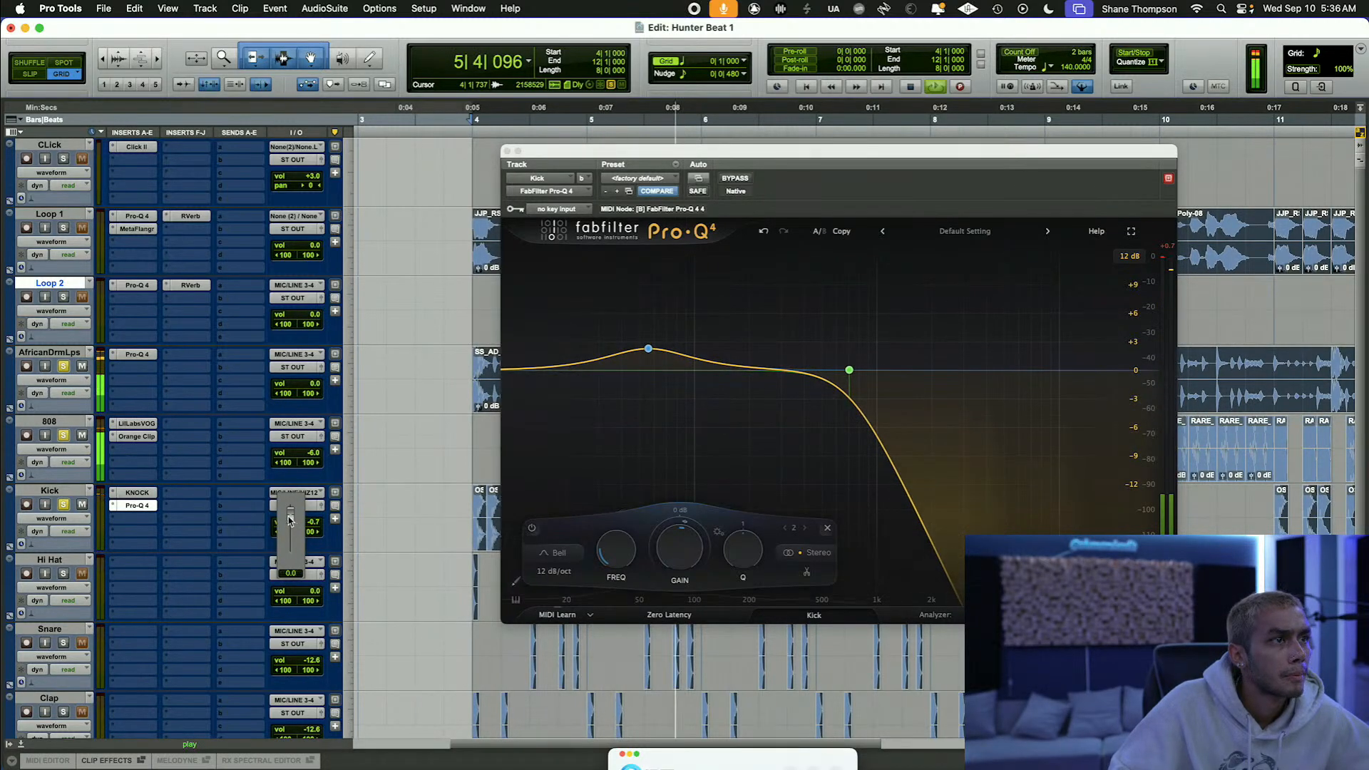
drag(289, 520, 289, 521)
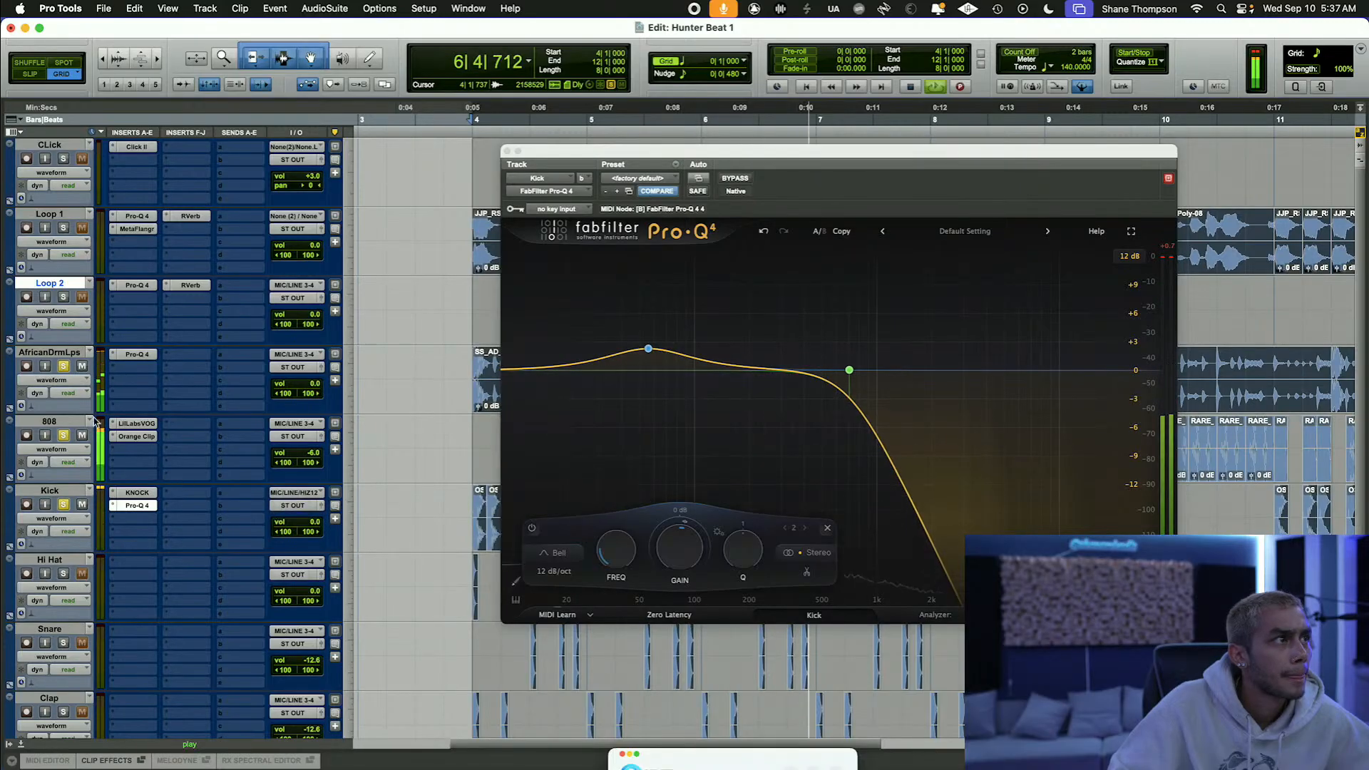
Step: Toggle the drum loops' solo to compare the low end, and solo Loop 2 and Loop 1 with the drums
click(63, 366)
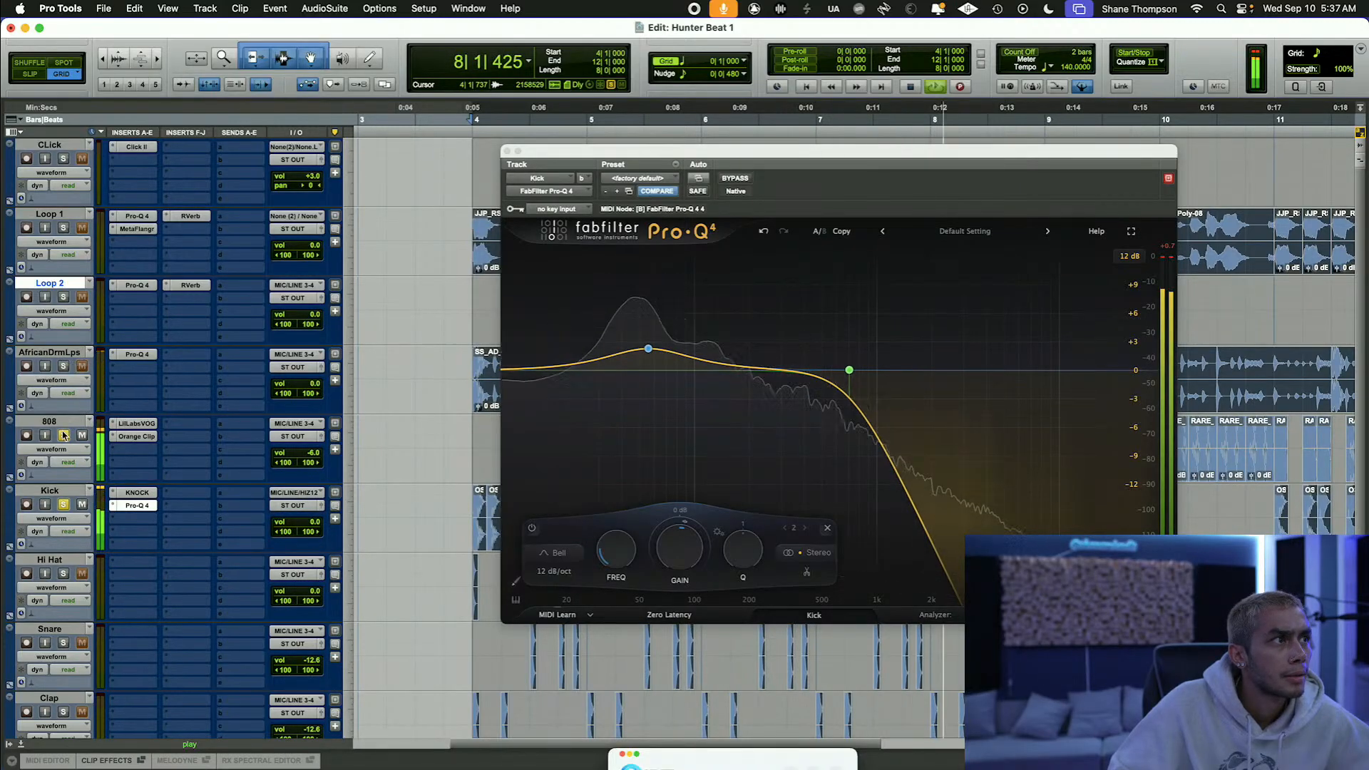
click(63, 298)
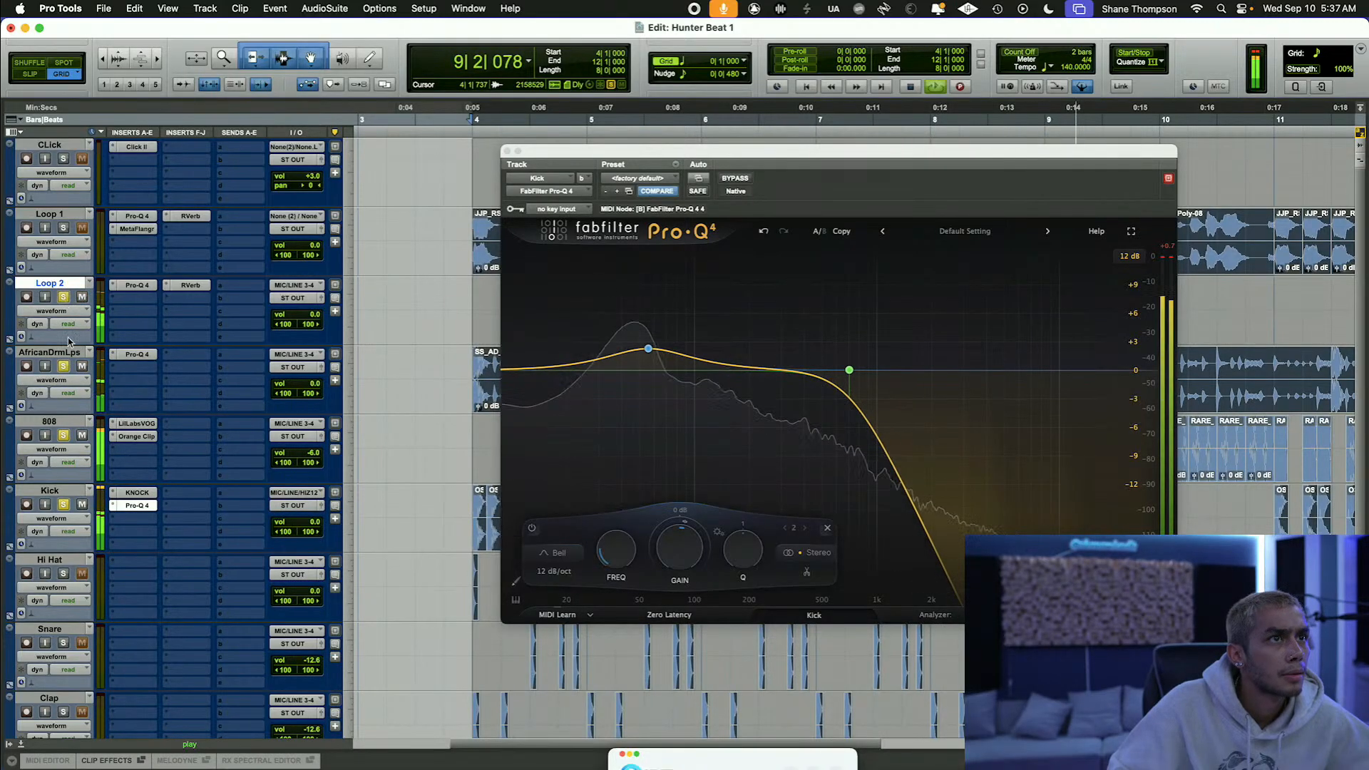
click(63, 228)
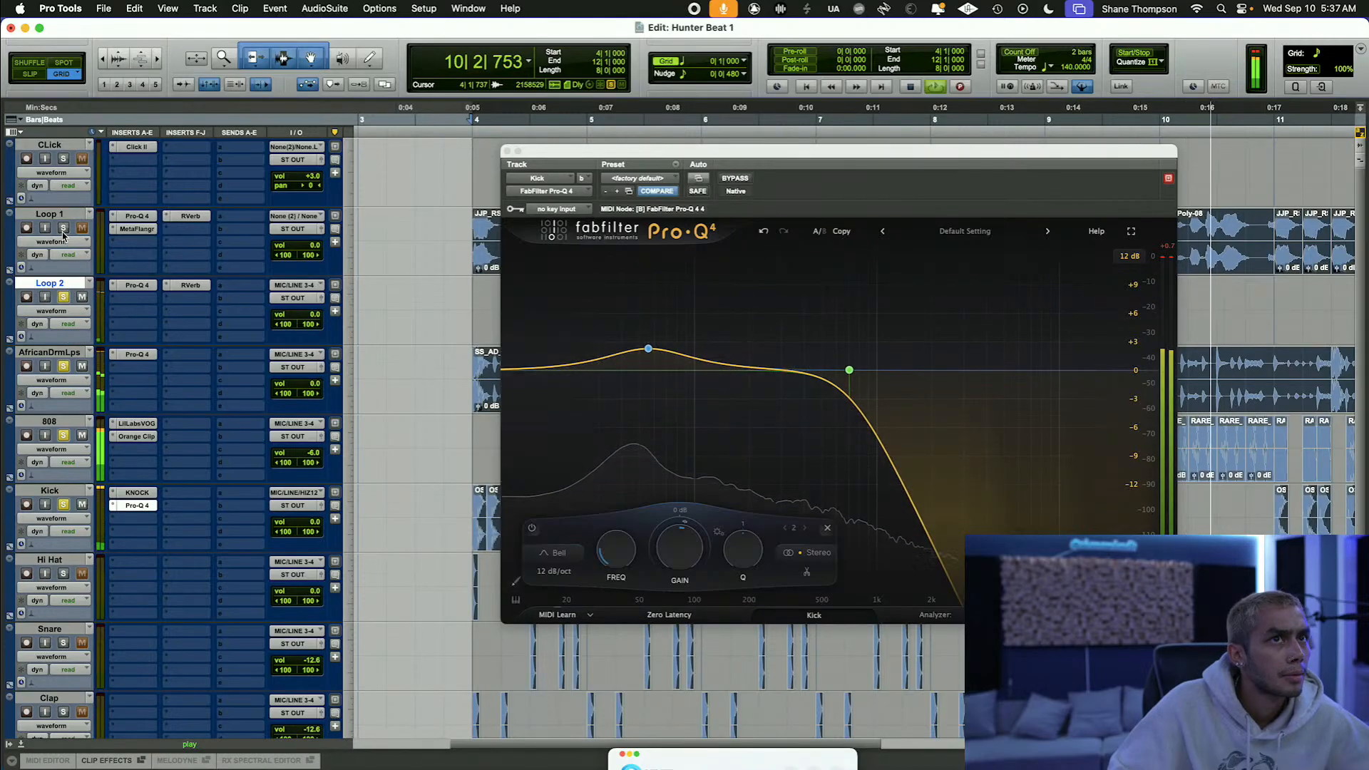
Step: Close the kick's EQ window and set the kick's volume to -3.3 dB
click(507, 153)
key(super+bracketleft)
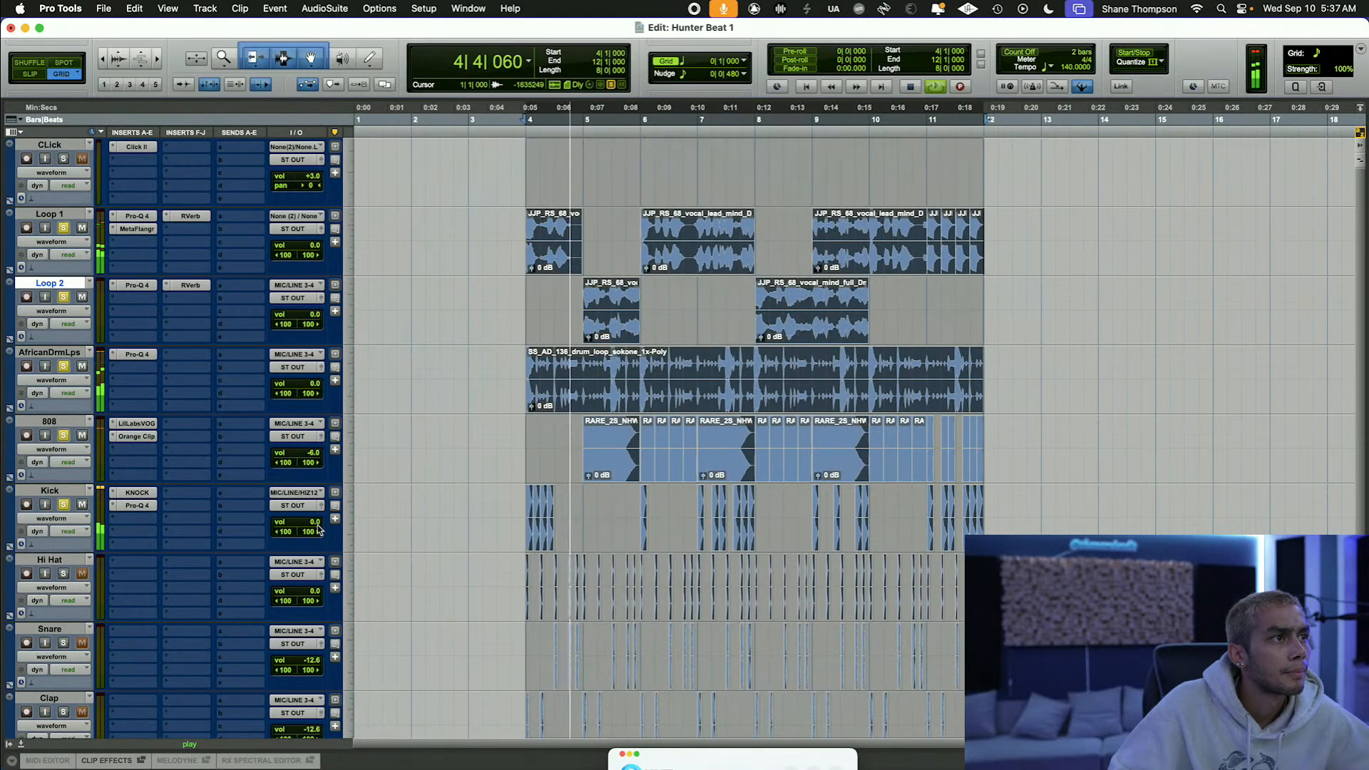
drag(318, 529, 309, 525)
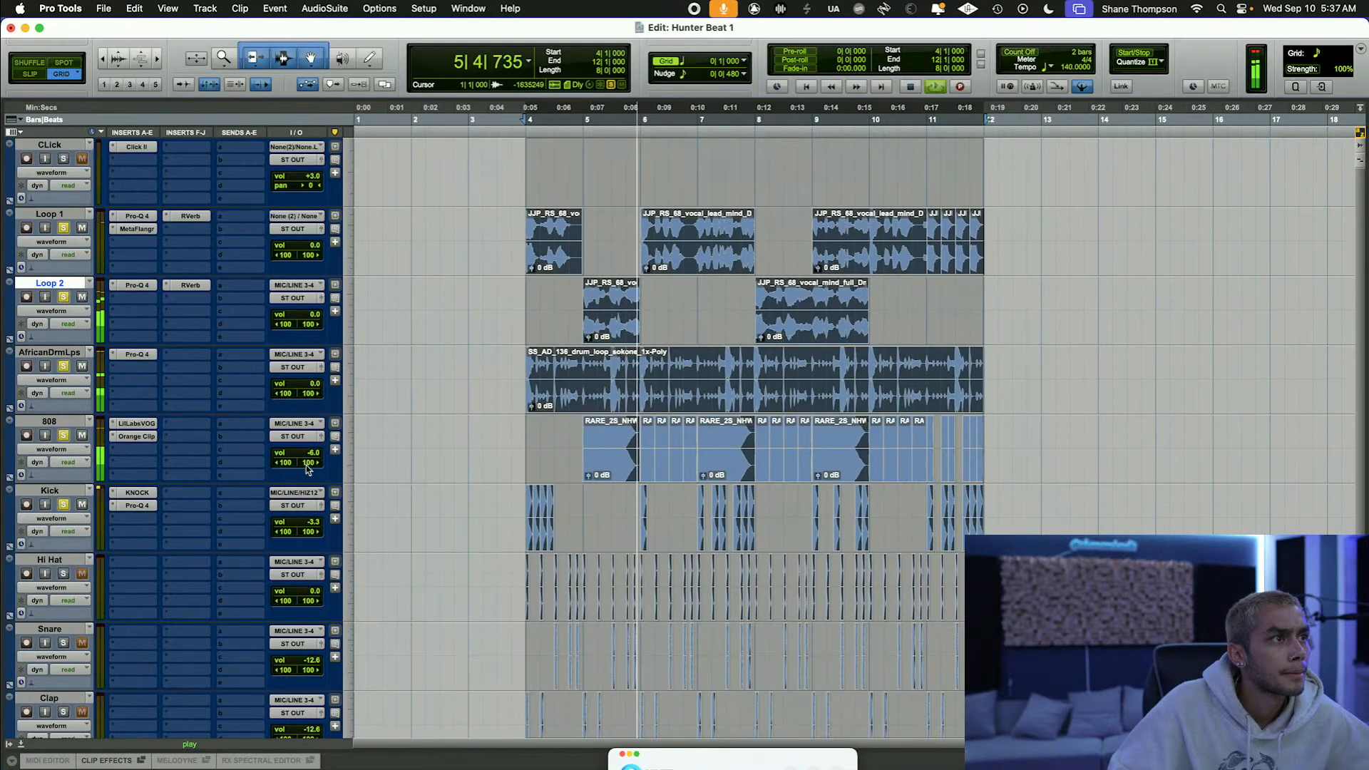
Step: Lower the 808 track's volume to -8.6 dB and move Orange Clip to its first insert slot, replacing LilLabsVOG
drag(306, 453, 307, 460)
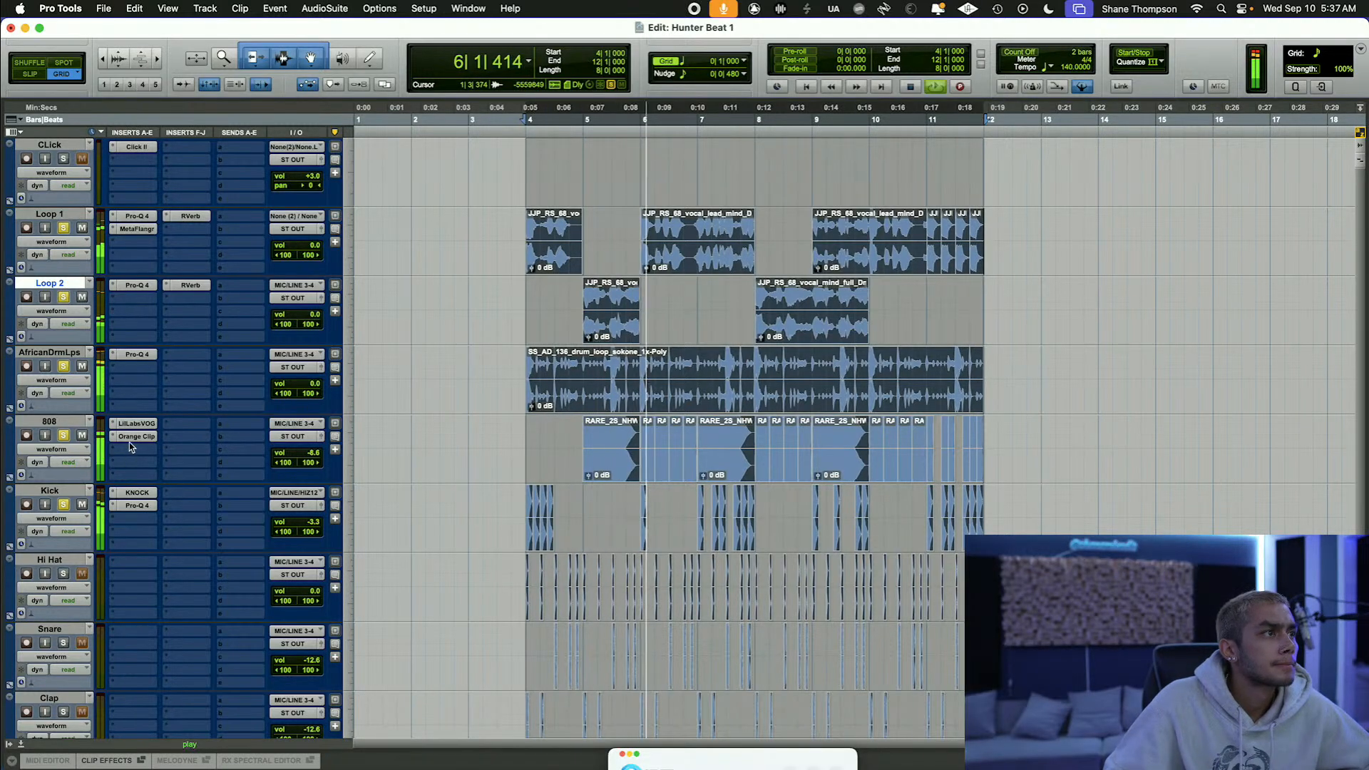
drag(127, 437, 137, 427)
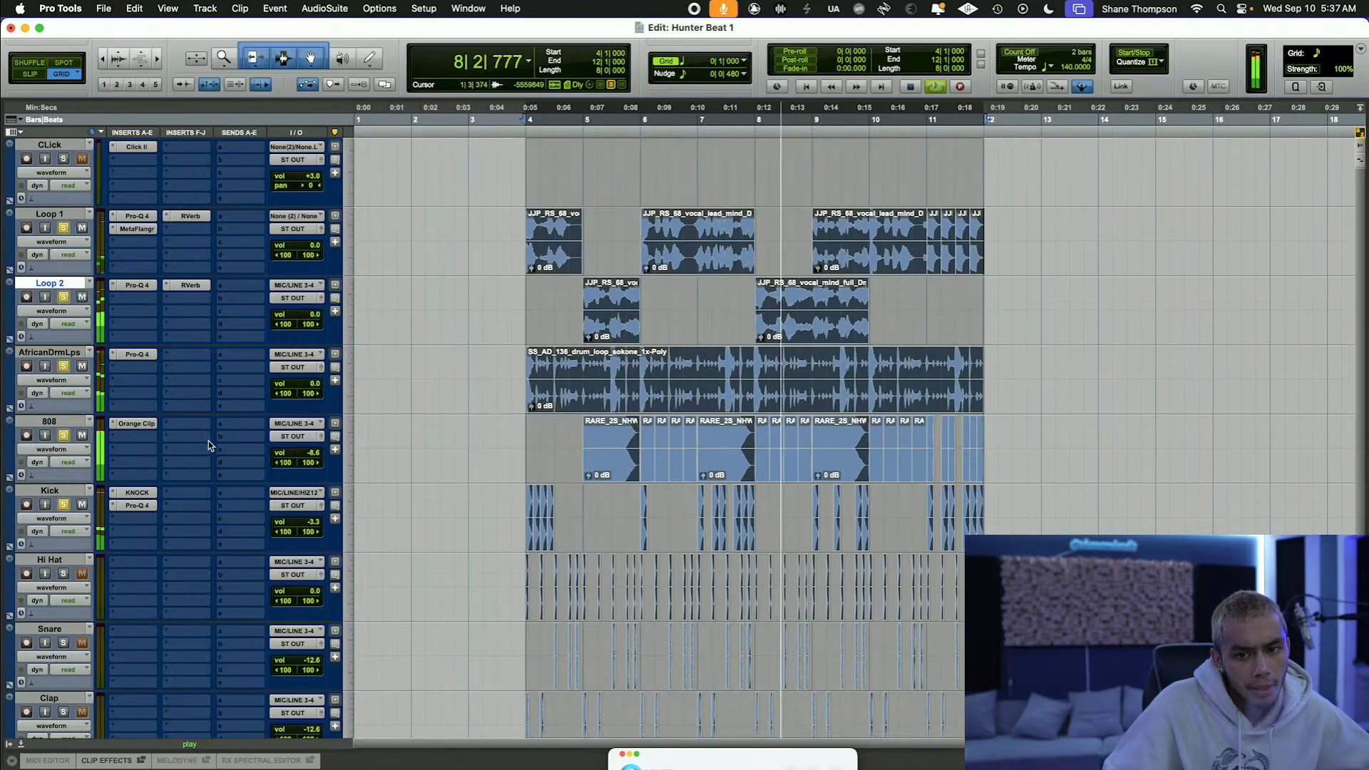
Step: Solo the Hi Hat, Snare and Clap.dup1 tracks together with the loops, 808 and kick
scroll(208, 441, down, 2)
click(63, 435)
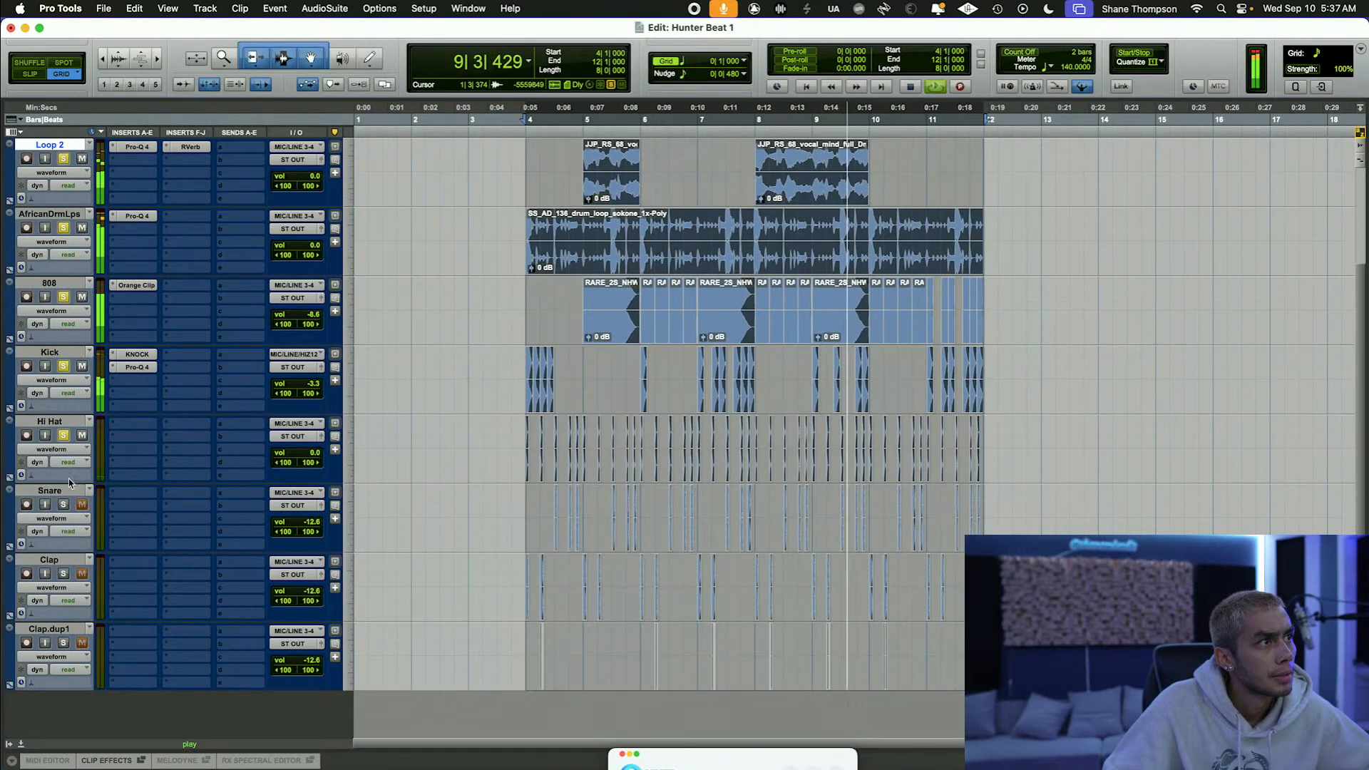
click(63, 504)
click(63, 643)
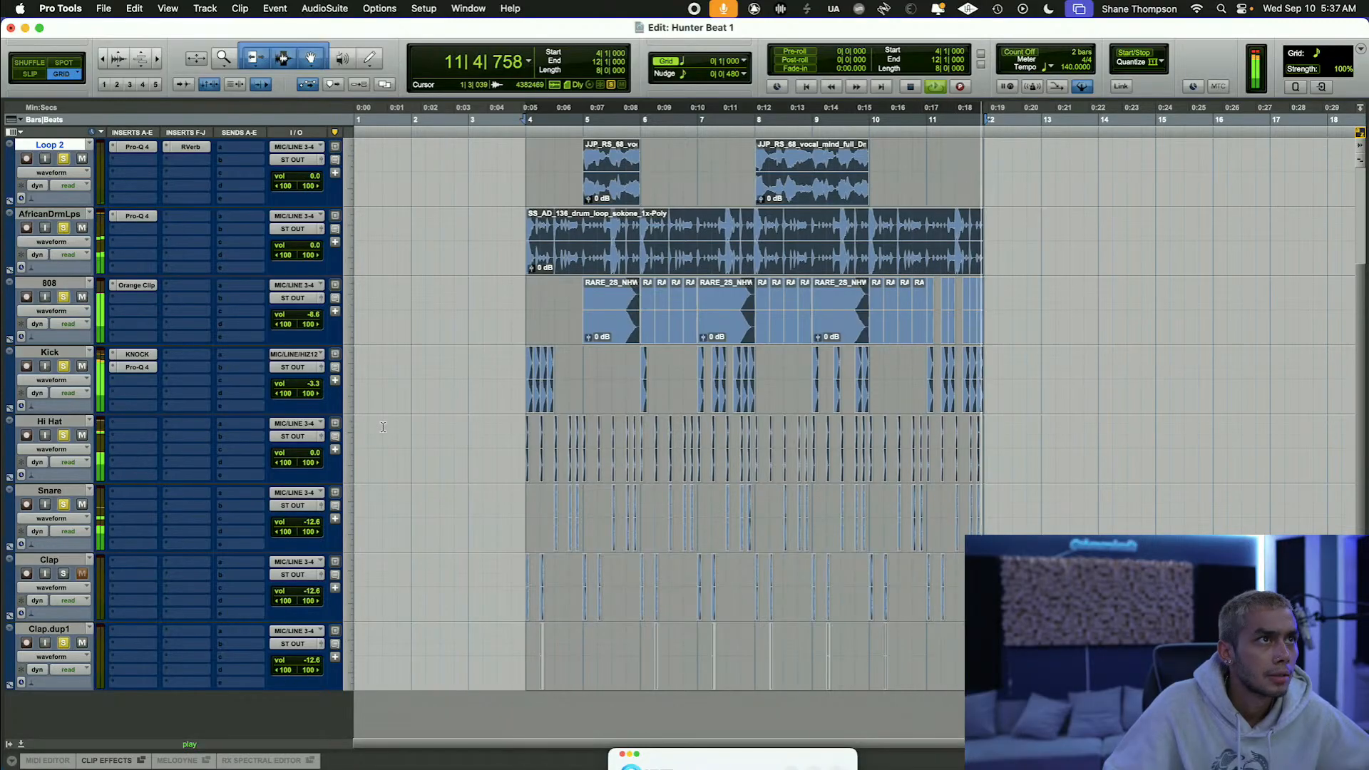
Step: Listen to the looped beat with the loops, 808 and drums soloed together, and stop playback
scroll(383, 426, up, 1)
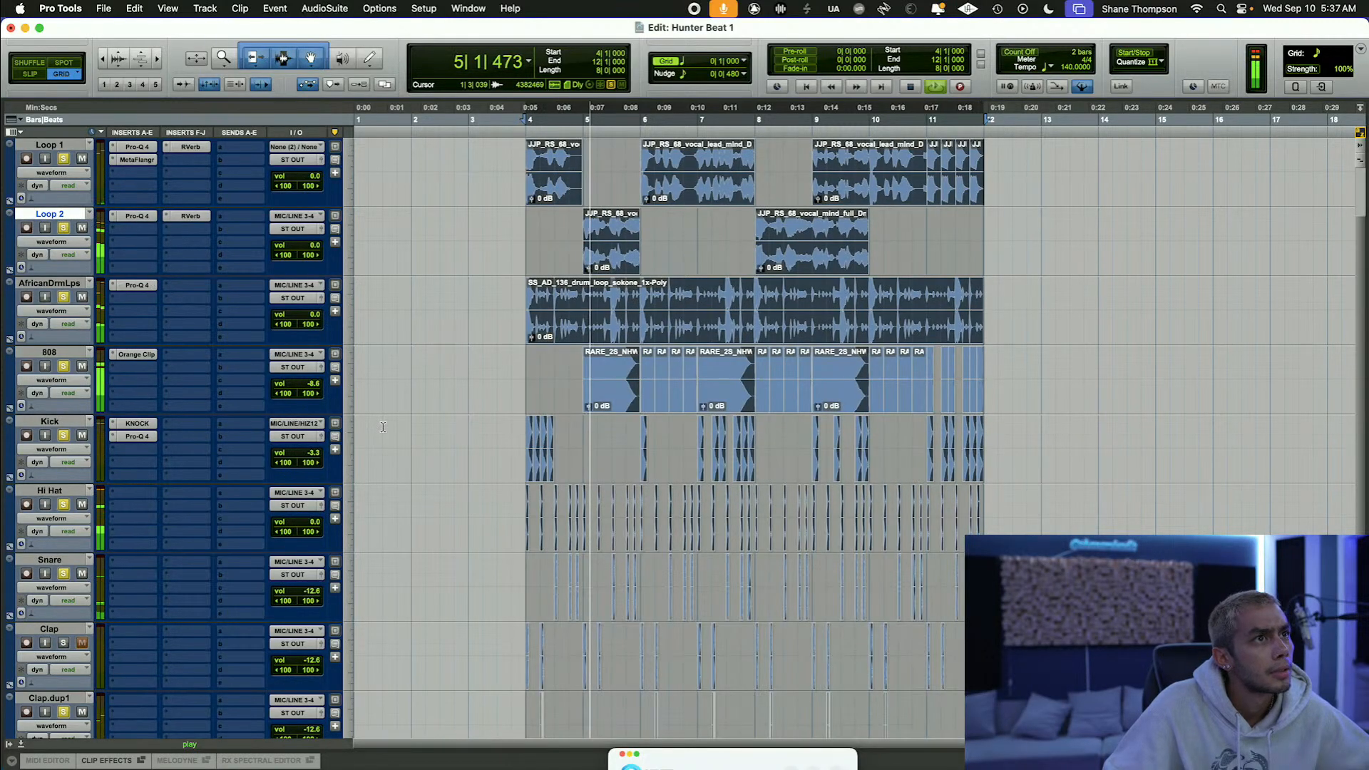
scroll(388, 438, down, 1)
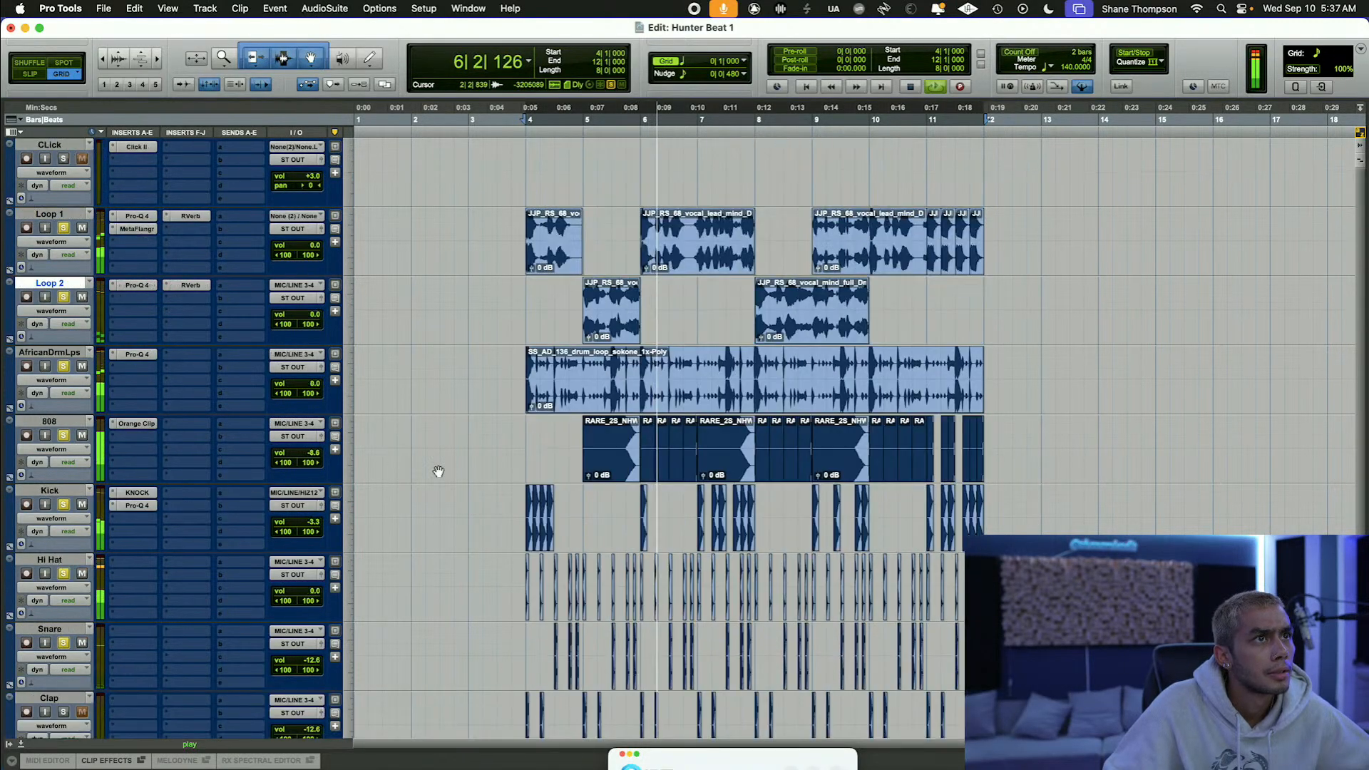
scroll(437, 472, up, 2)
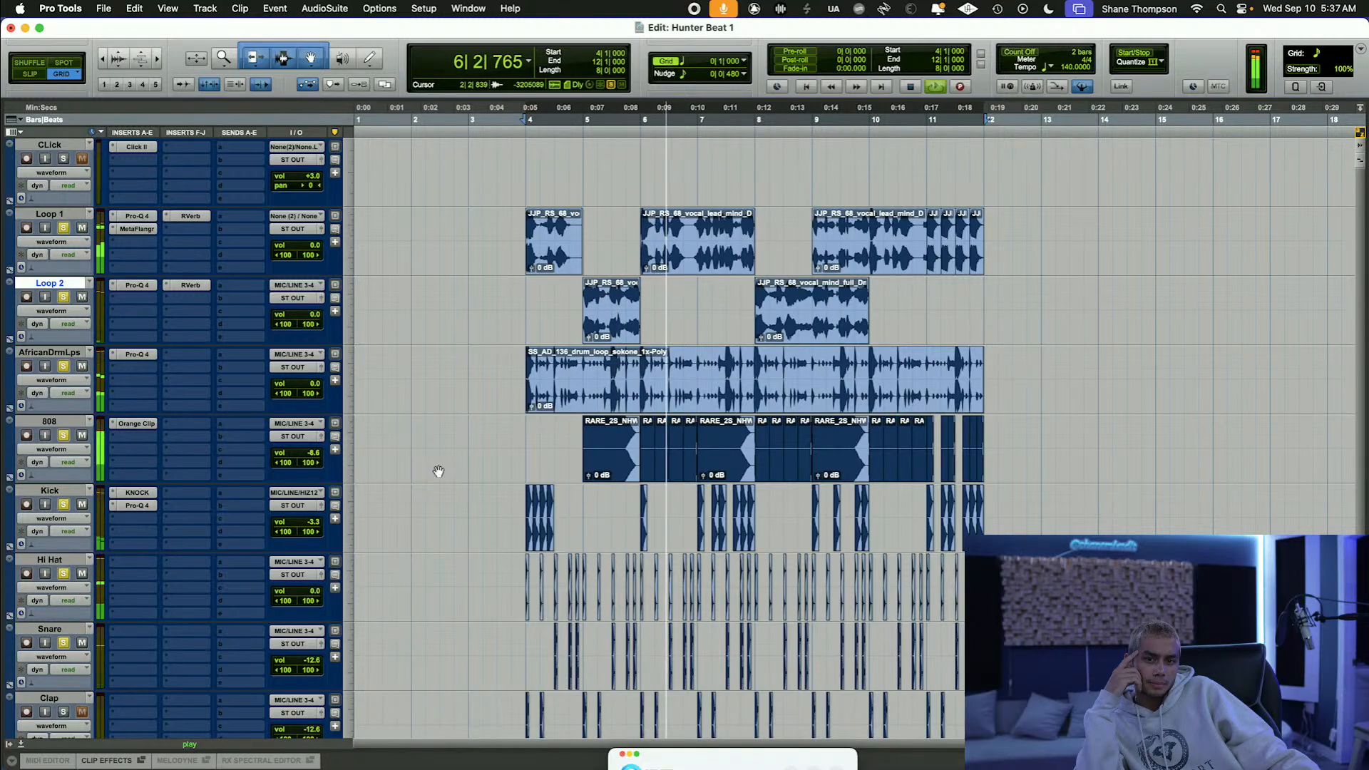
key(space)
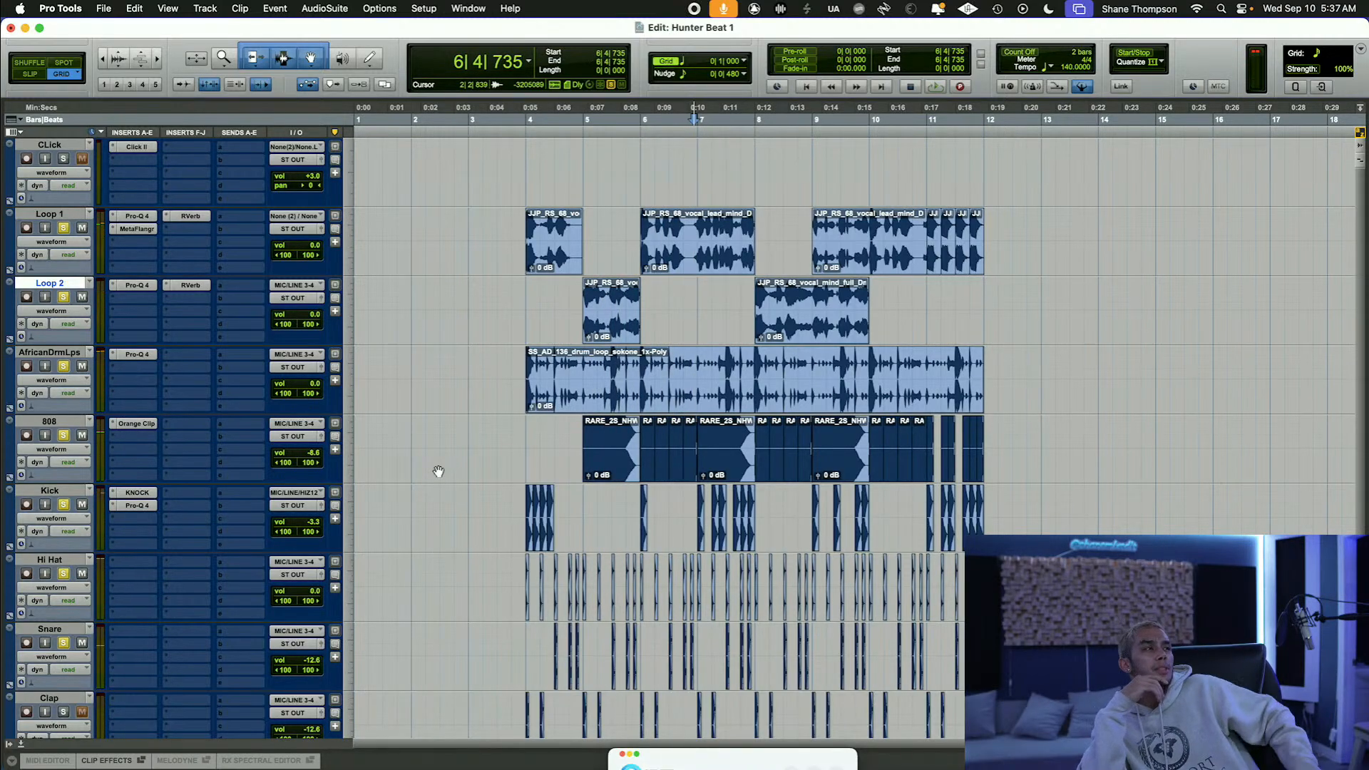